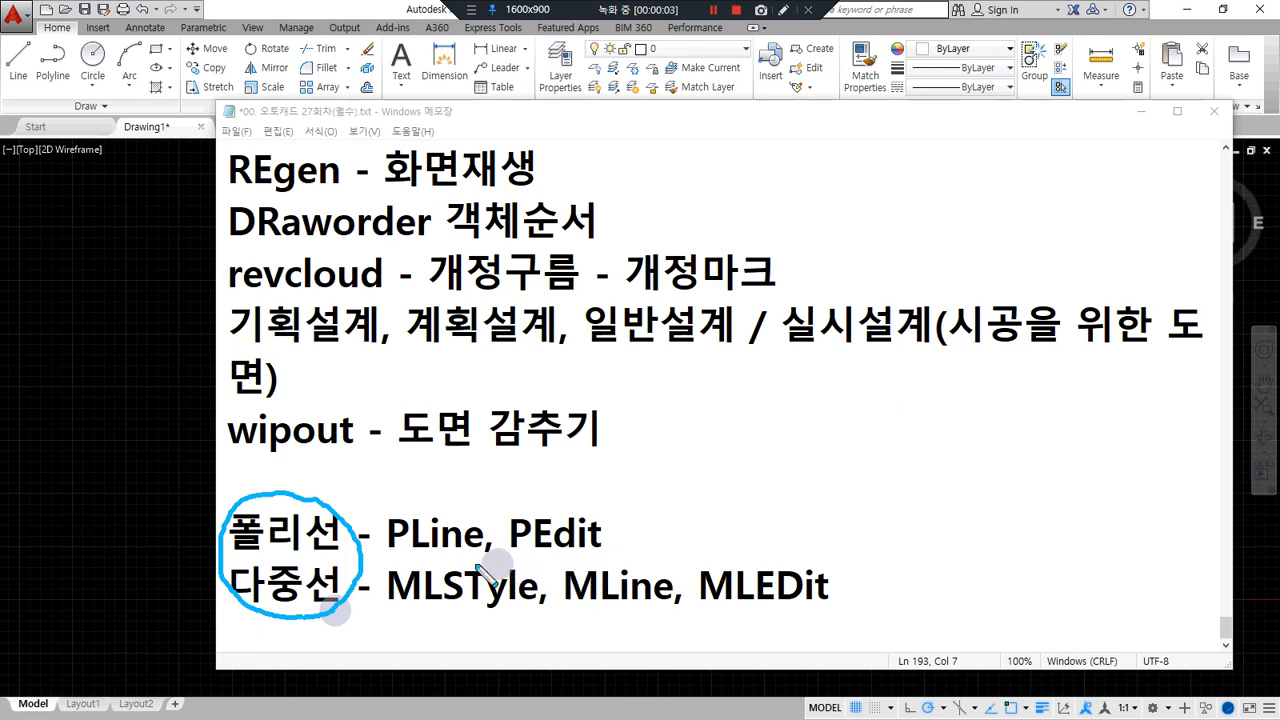
pyautogui.moveTo(410, 550); pyautogui.dragTo(586, 555)
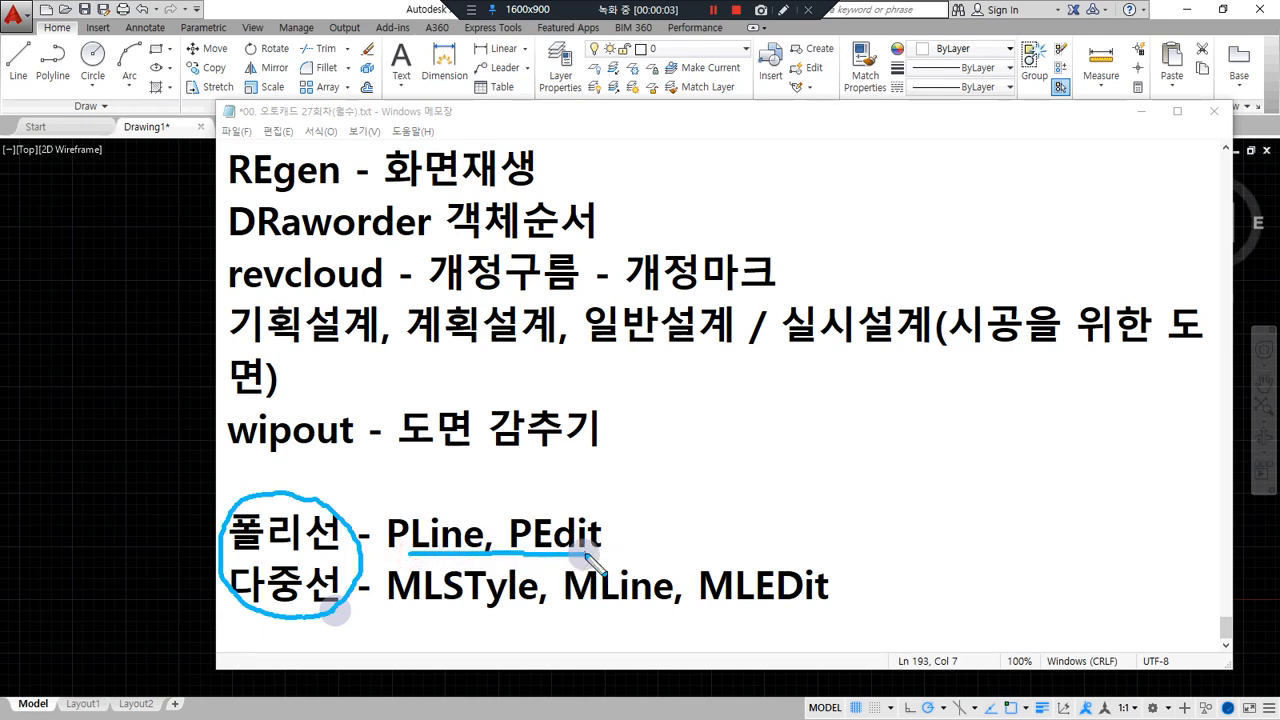
pyautogui.moveTo(392, 546)
pyautogui.mouseDown()
pyautogui.moveTo(455, 492)
pyautogui.moveTo(482, 532)
pyautogui.mouseUp()
pyautogui.moveTo(592, 556)
pyautogui.mouseDown()
pyautogui.moveTo(515, 552)
pyautogui.moveTo(575, 488)
pyautogui.moveTo(604, 545)
pyautogui.mouseUp()
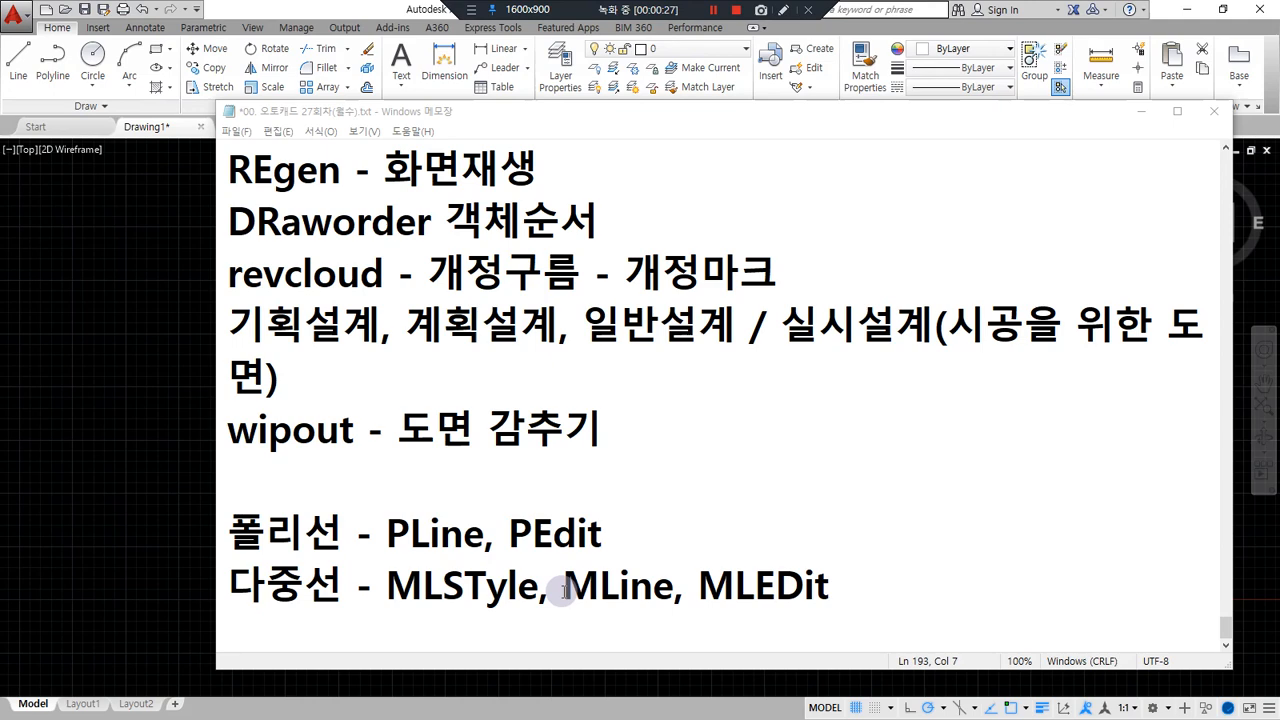
# Add "(Poly Line)" after PLine and "(PolyLine Edit)" after PEdit in the notes, followed by a blank line.
pyautogui.click(487, 543)
pyautogui.write('(테')
pyautogui.press('BackSpace')
pyautogui.write('Pol')
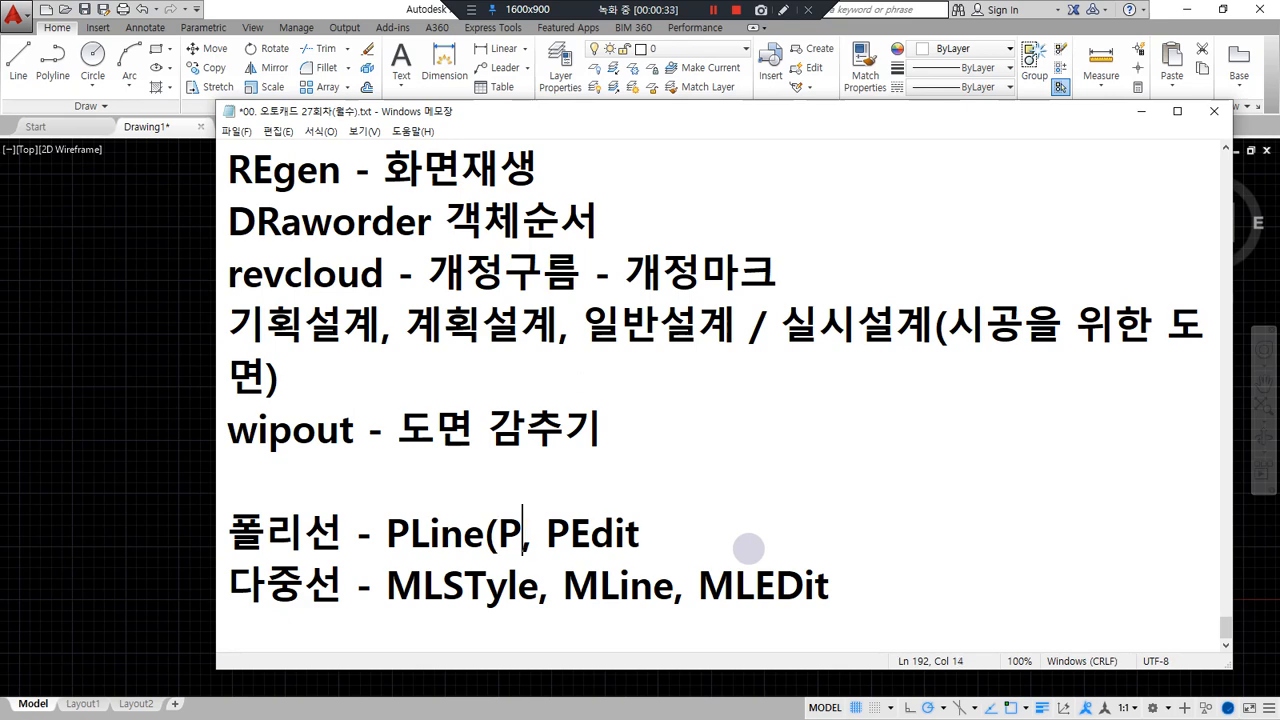
pyautogui.write('y Line)')
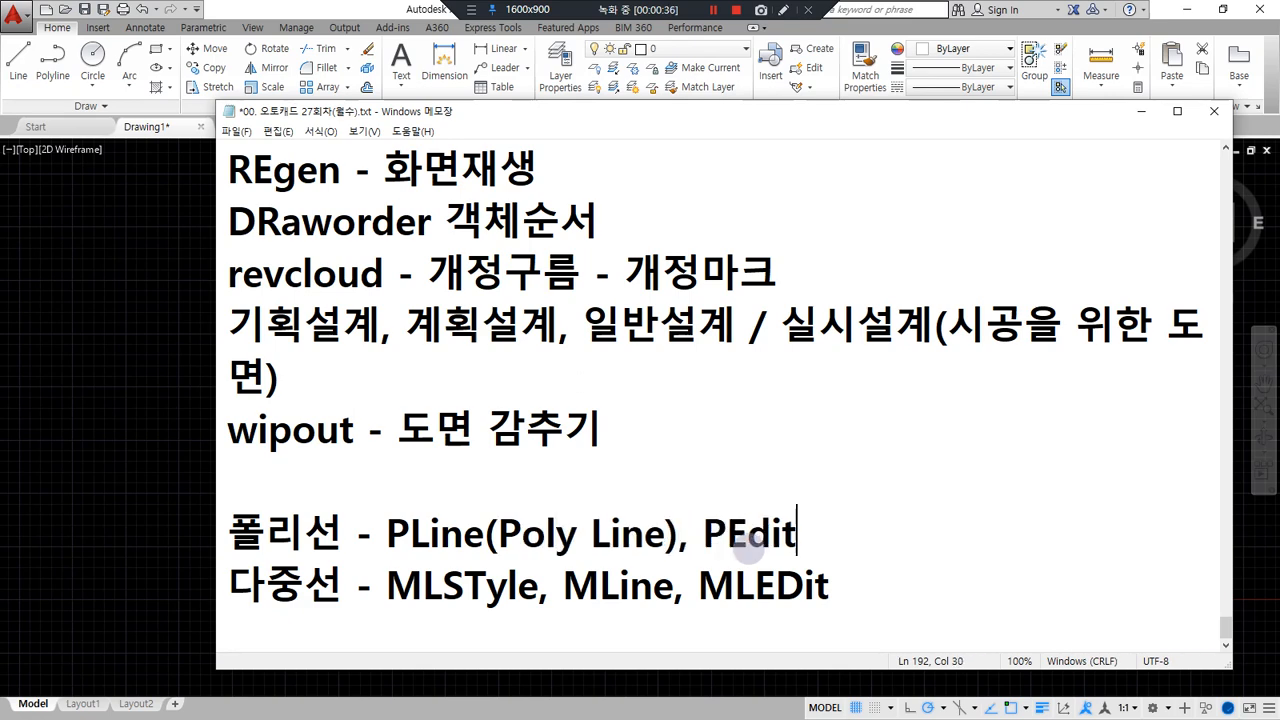
pyautogui.write(', PEdit(Pol')
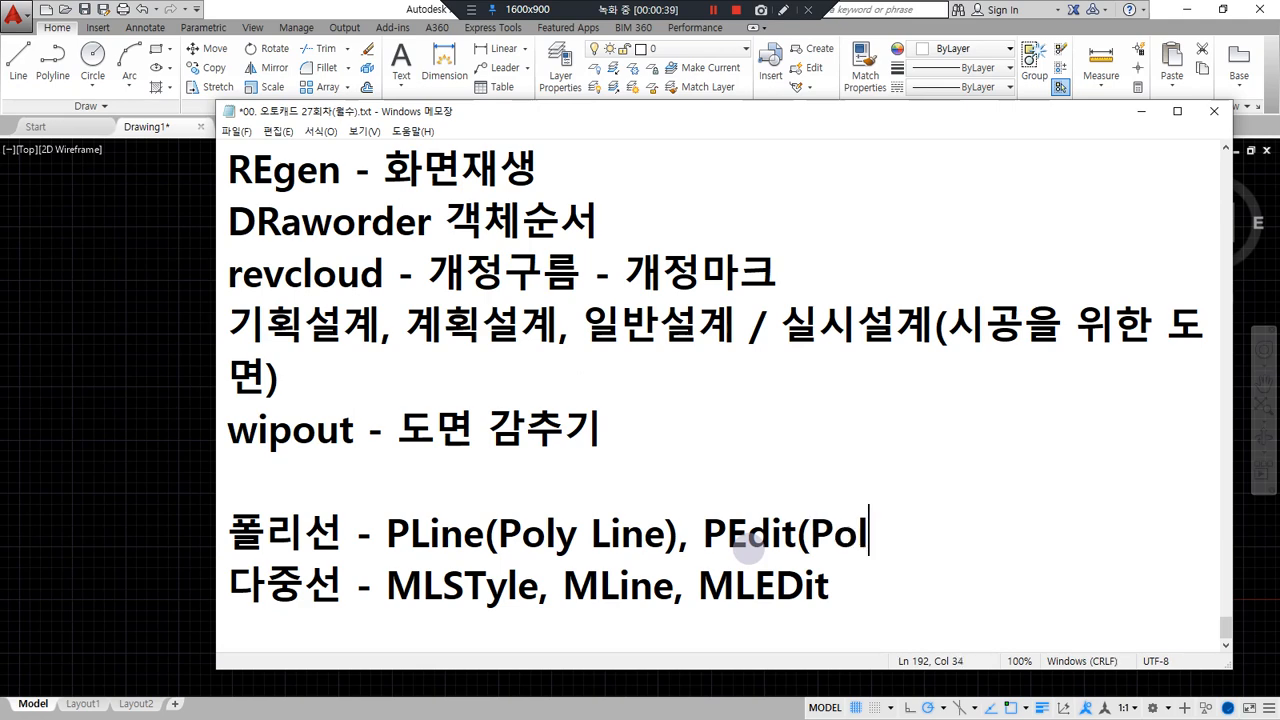
pyautogui.write('yLine Edit')
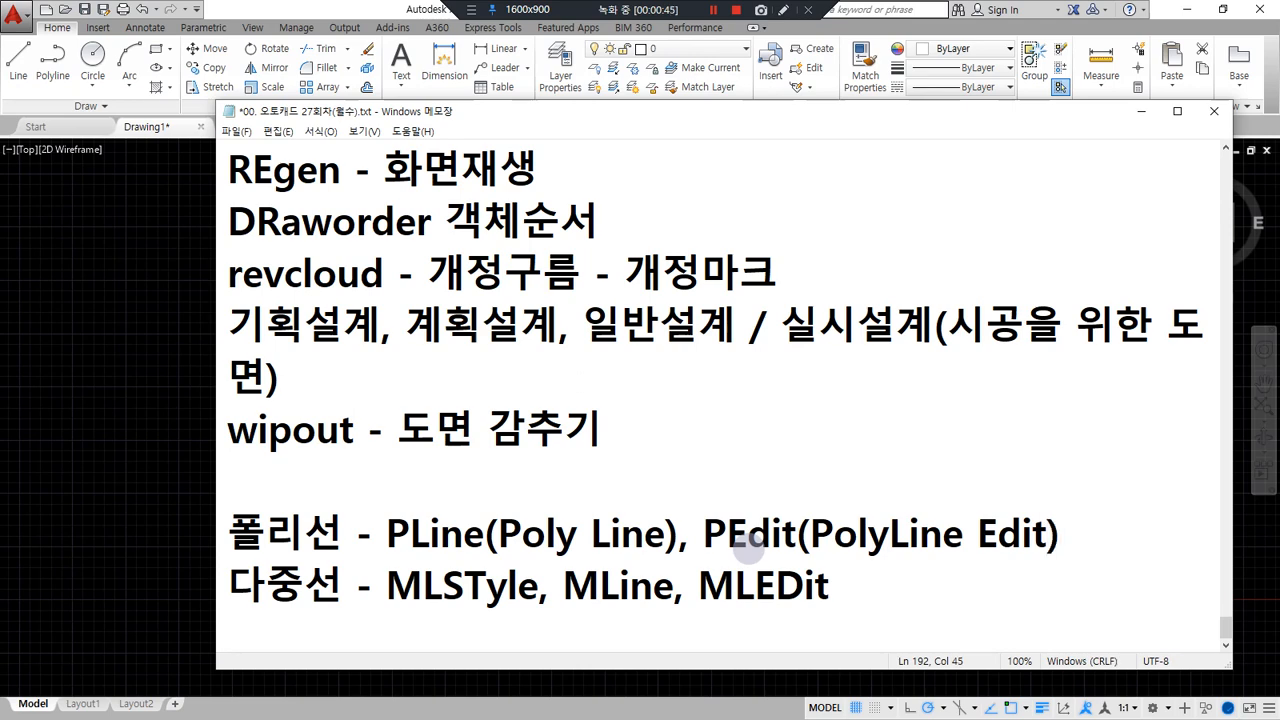
pyautogui.press('Return')
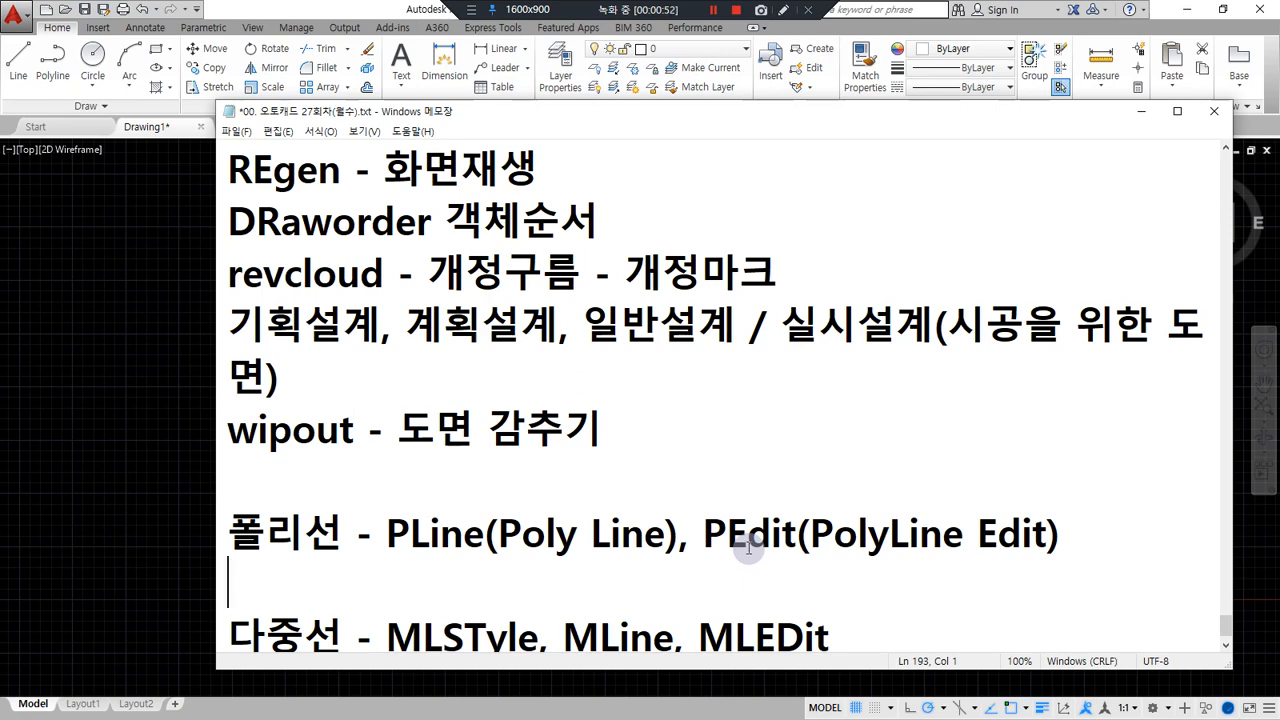
# Search the notes downward from the current line for "AreA" and "Rectang".
pyautogui.hotkey('ctrl', 'f')
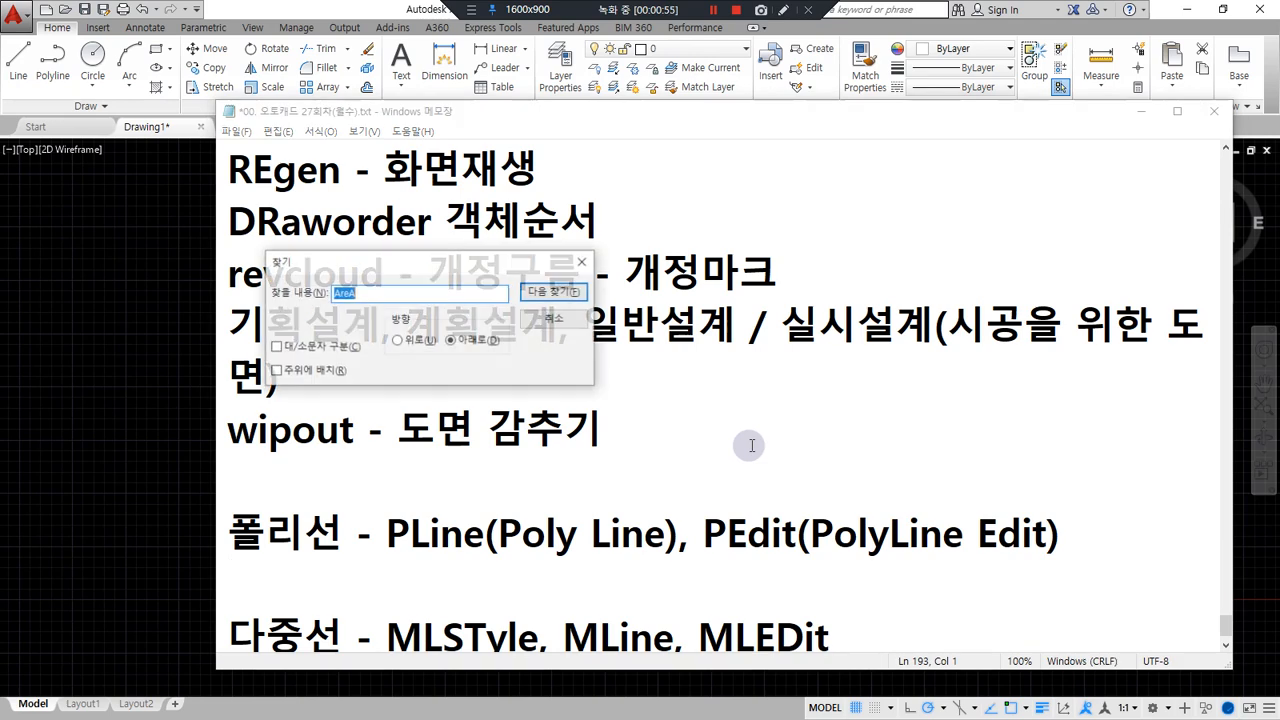
pyautogui.press('Return')
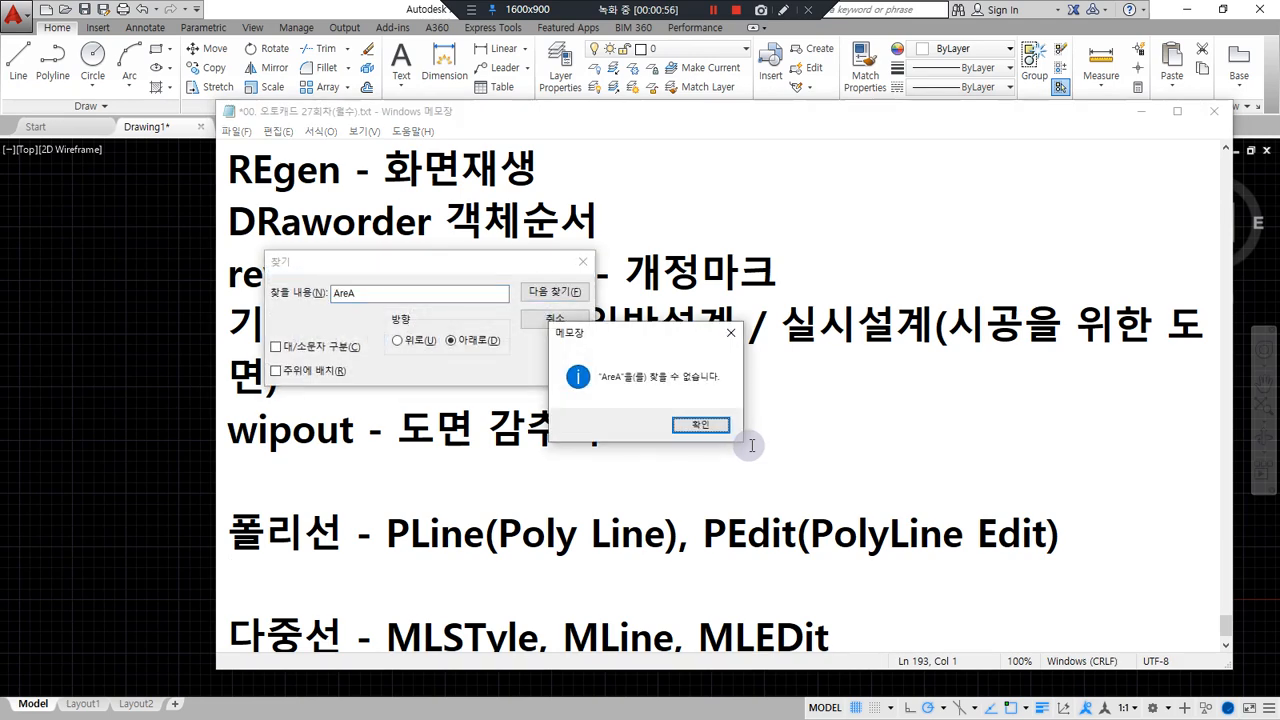
pyautogui.press('Return')
pyautogui.press('BackSpace')
pyautogui.write('Rectang')
pyautogui.press('Return')
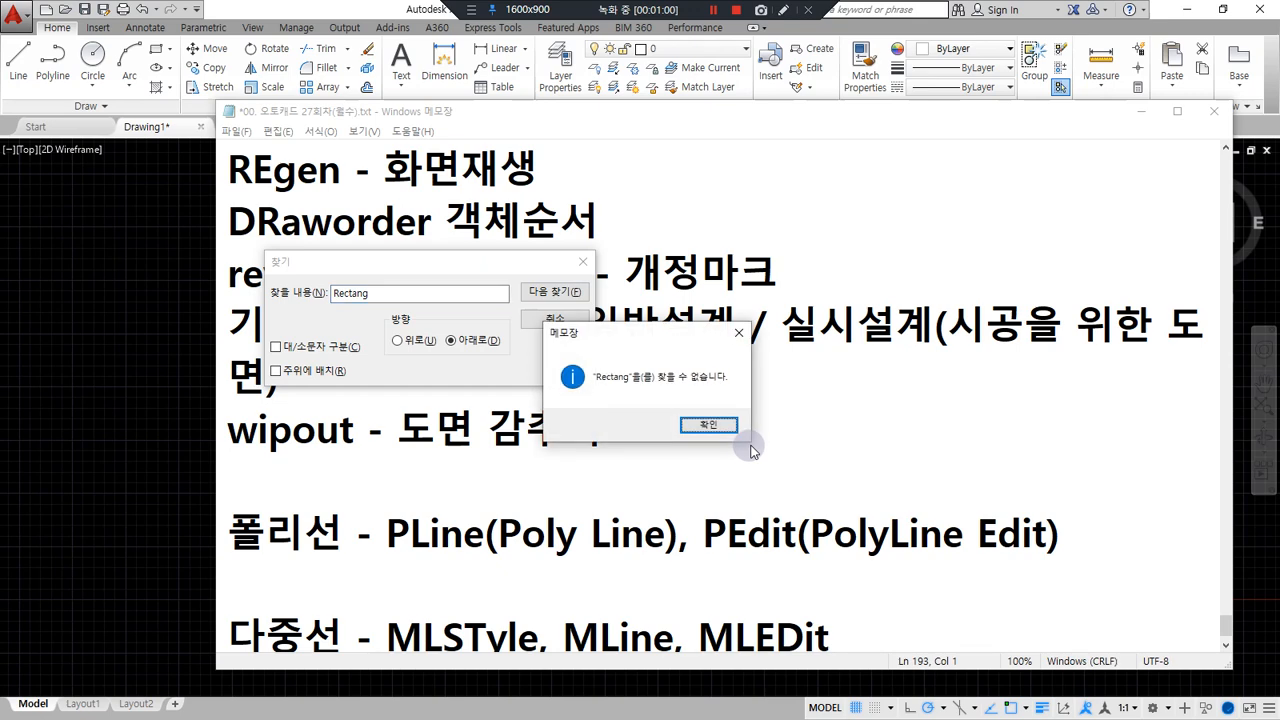
pyautogui.press('Return')
# Search the notes upward for "rectang" and close the search once the matching passage is reached.
pyautogui.press('BackSpace')
pyautogui.write('rect')
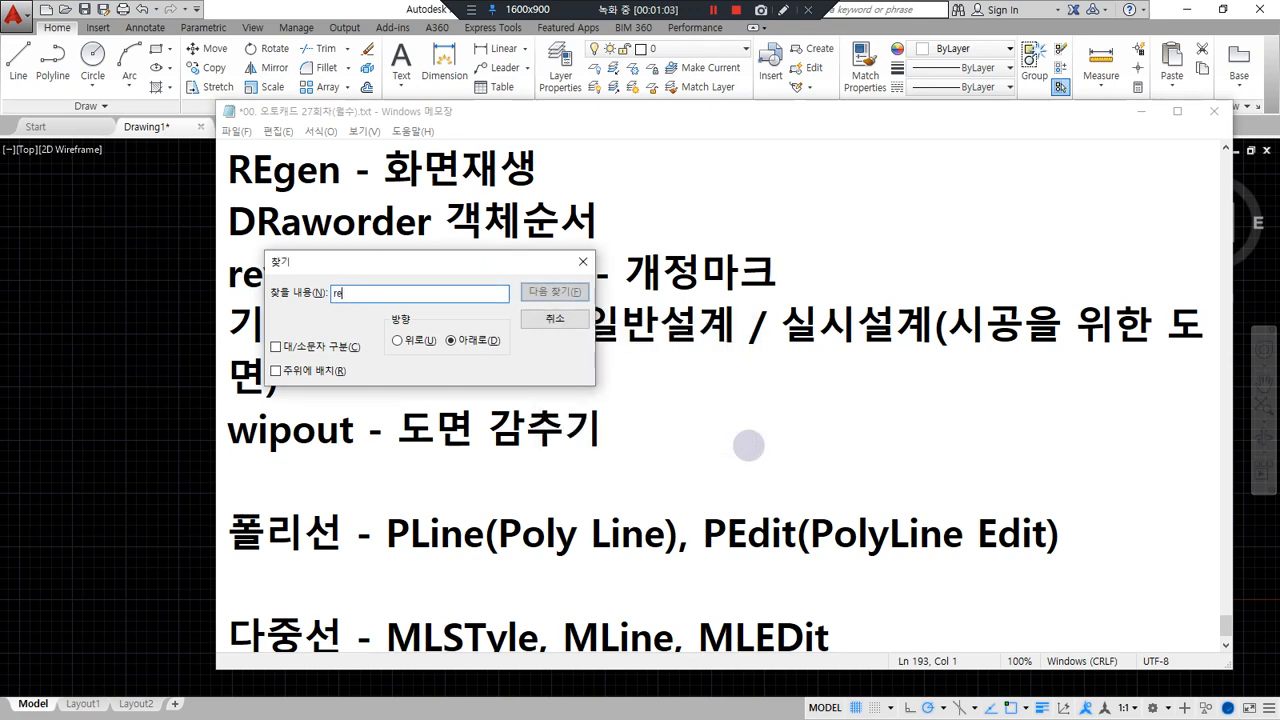
pyautogui.press('Return')
pyautogui.press('Return')
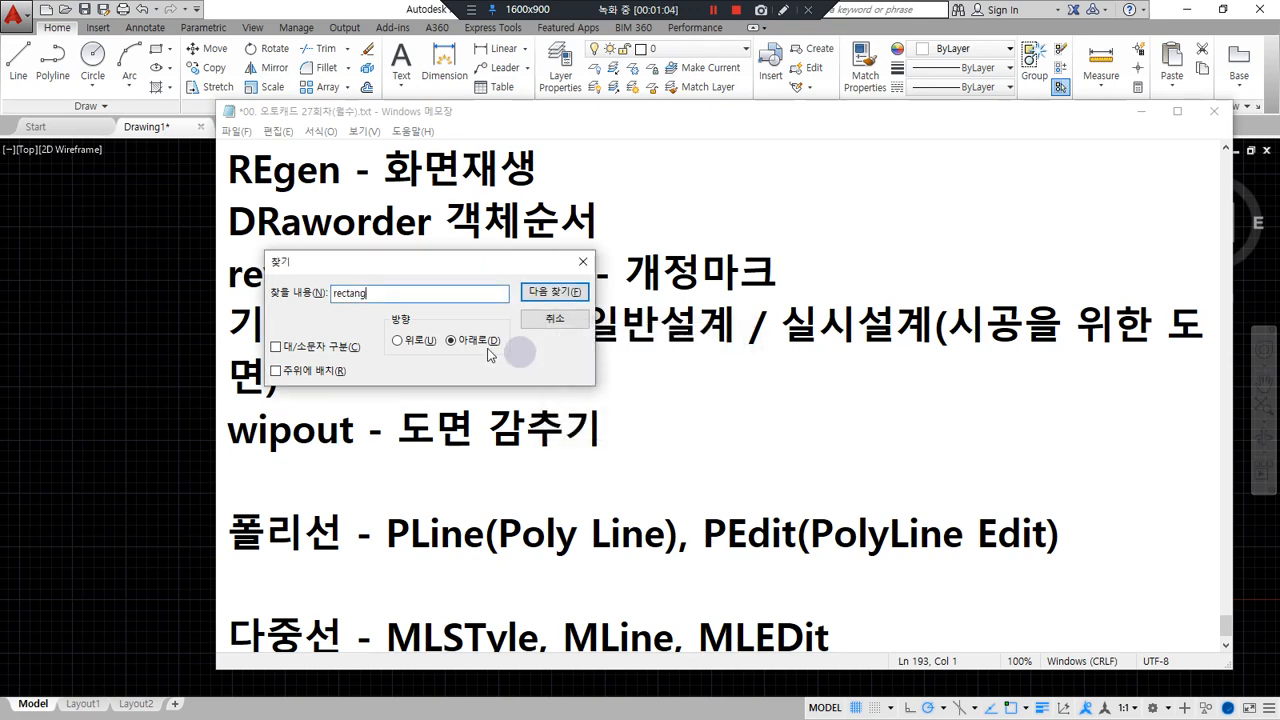
pyautogui.click(412, 340)
pyautogui.click(568, 291)
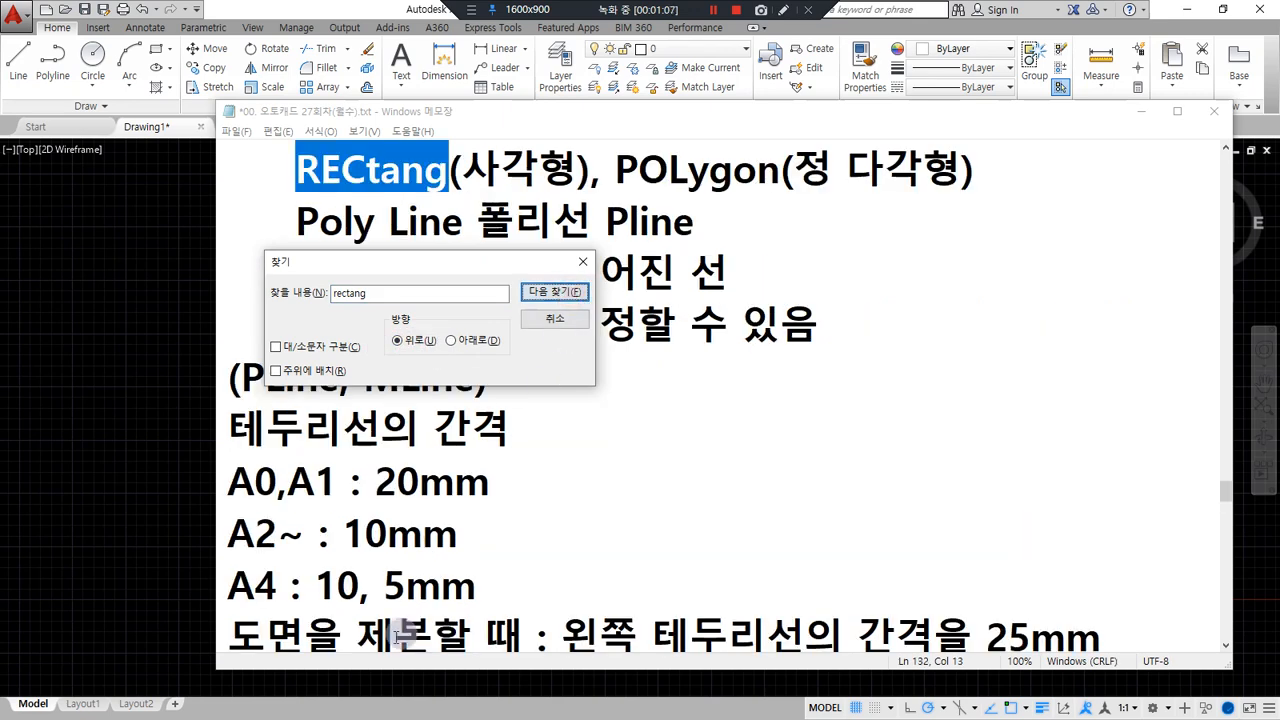
pyautogui.press('Escape')
# Review the notes on RECtang, POLygon and the polyline's characteristics, including the PLine and MLine entry.
pyautogui.moveTo(300, 203); pyautogui.dragTo(470, 203)
pyautogui.moveTo(633, 182); pyautogui.dragTo(998, 195)
pyautogui.moveTo(287, 244); pyautogui.dragTo(710, 247)
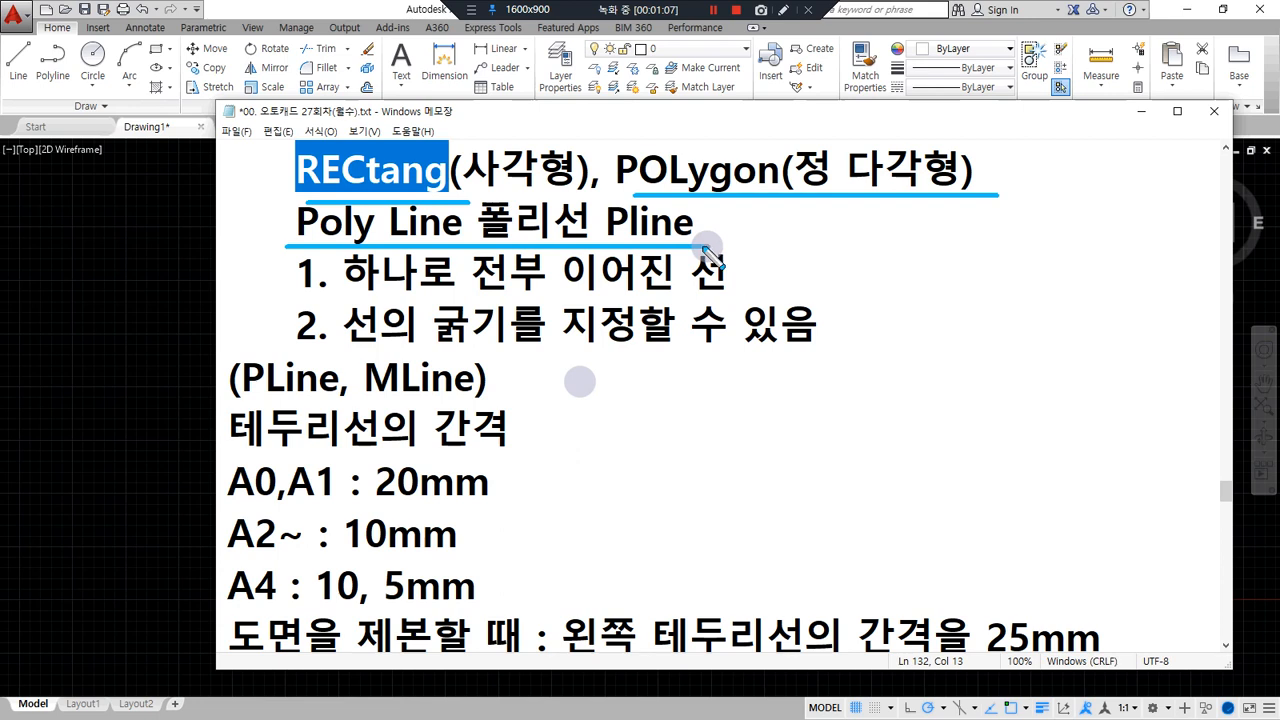
pyautogui.moveTo(350, 240)
pyautogui.mouseDown()
pyautogui.moveTo(305, 245)
pyautogui.moveTo(390, 182)
pyautogui.moveTo(440, 242)
pyautogui.mouseUp()
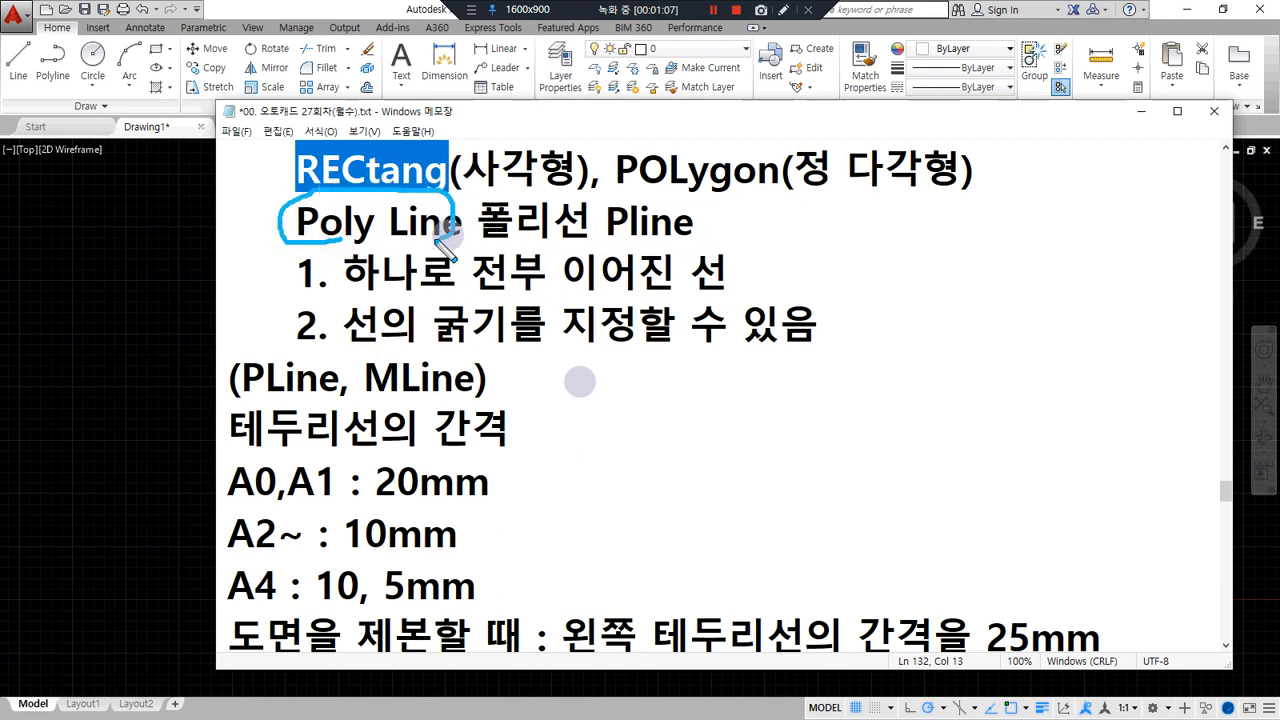
pyautogui.moveTo(335, 252)
pyautogui.mouseDown()
pyautogui.moveTo(295, 240)
pyautogui.moveTo(360, 205)
pyautogui.moveTo(255, 240)
pyautogui.moveTo(240, 215)
pyautogui.moveTo(228, 245)
pyautogui.moveTo(238, 199)
pyautogui.mouseUp()
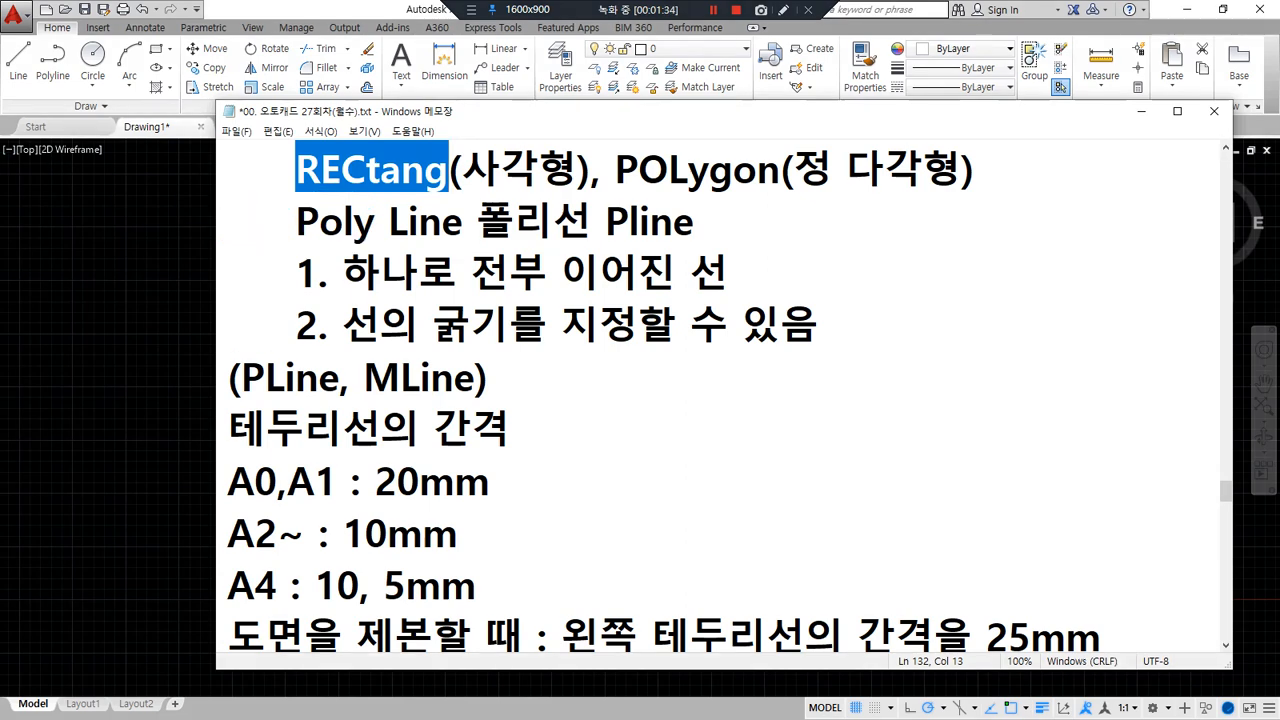
pyautogui.hotkey('alt', 'Tab')
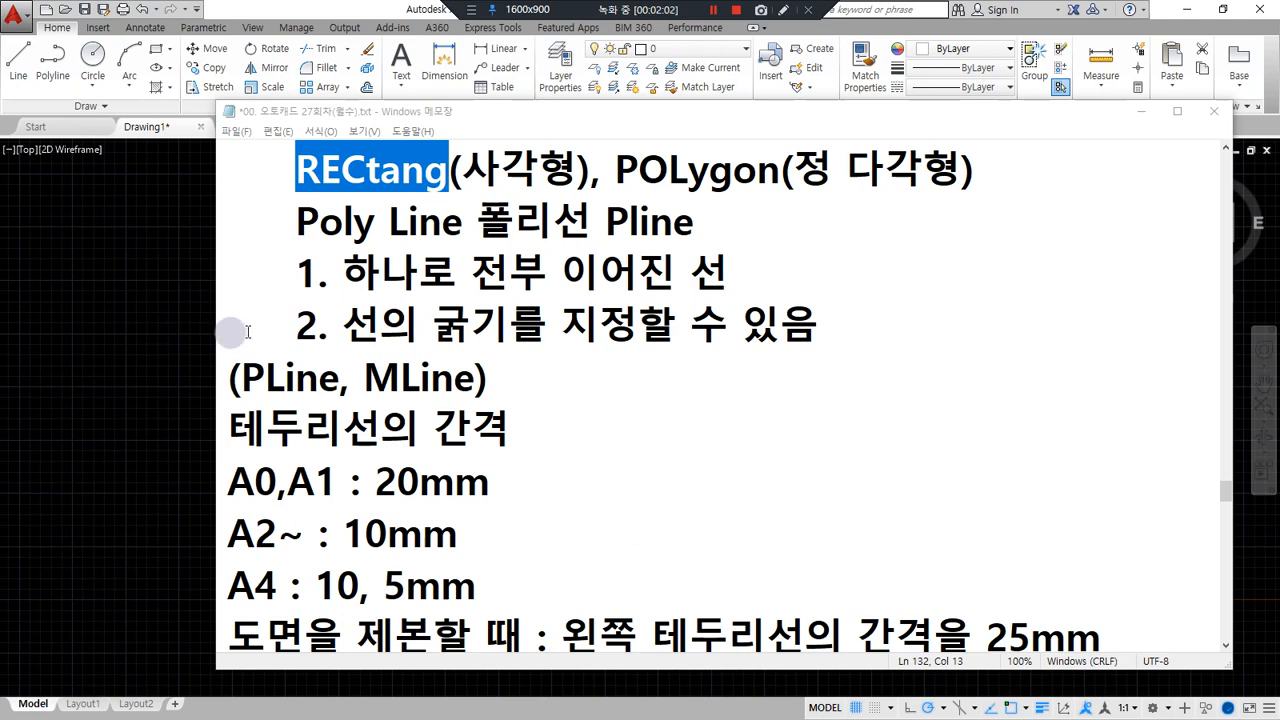
pyautogui.moveTo(346, 297); pyautogui.dragTo(783, 297)
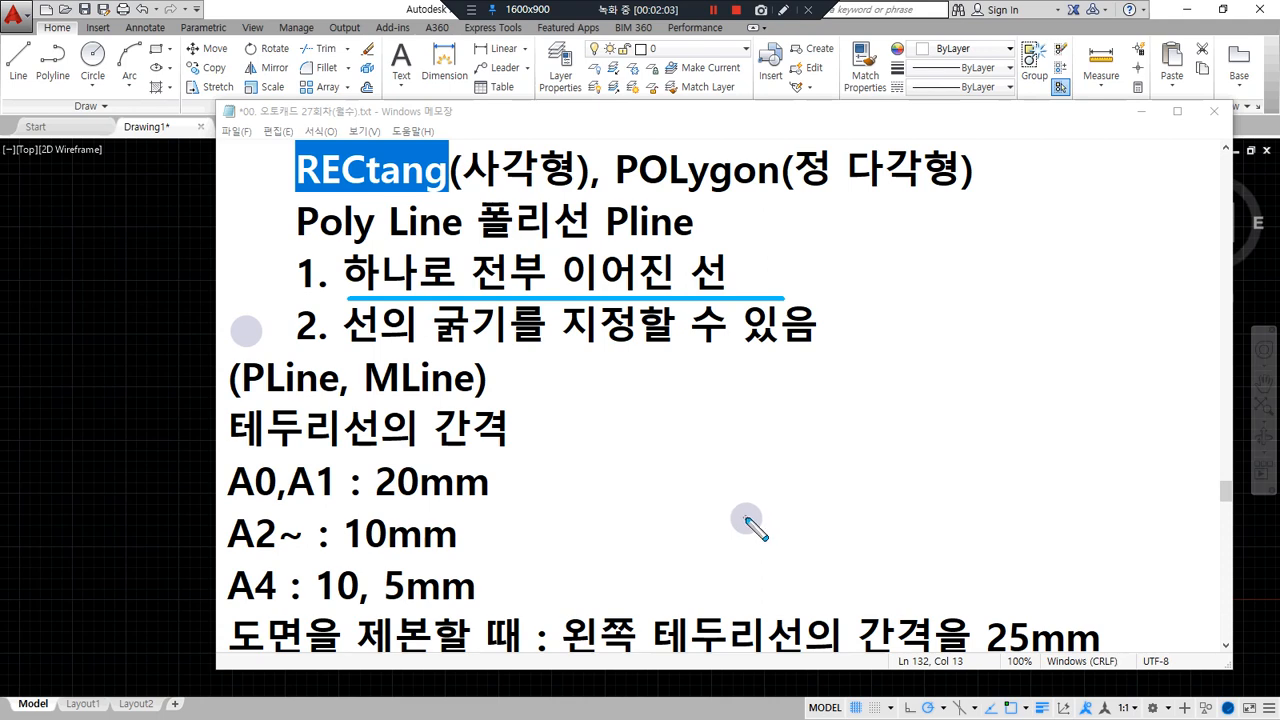
pyautogui.moveTo(332, 360)
pyautogui.mouseDown()
pyautogui.moveTo(787, 358)
pyautogui.moveTo(800, 341)
pyautogui.mouseUp()
pyautogui.moveTo(236, 399); pyautogui.dragTo(512, 399)
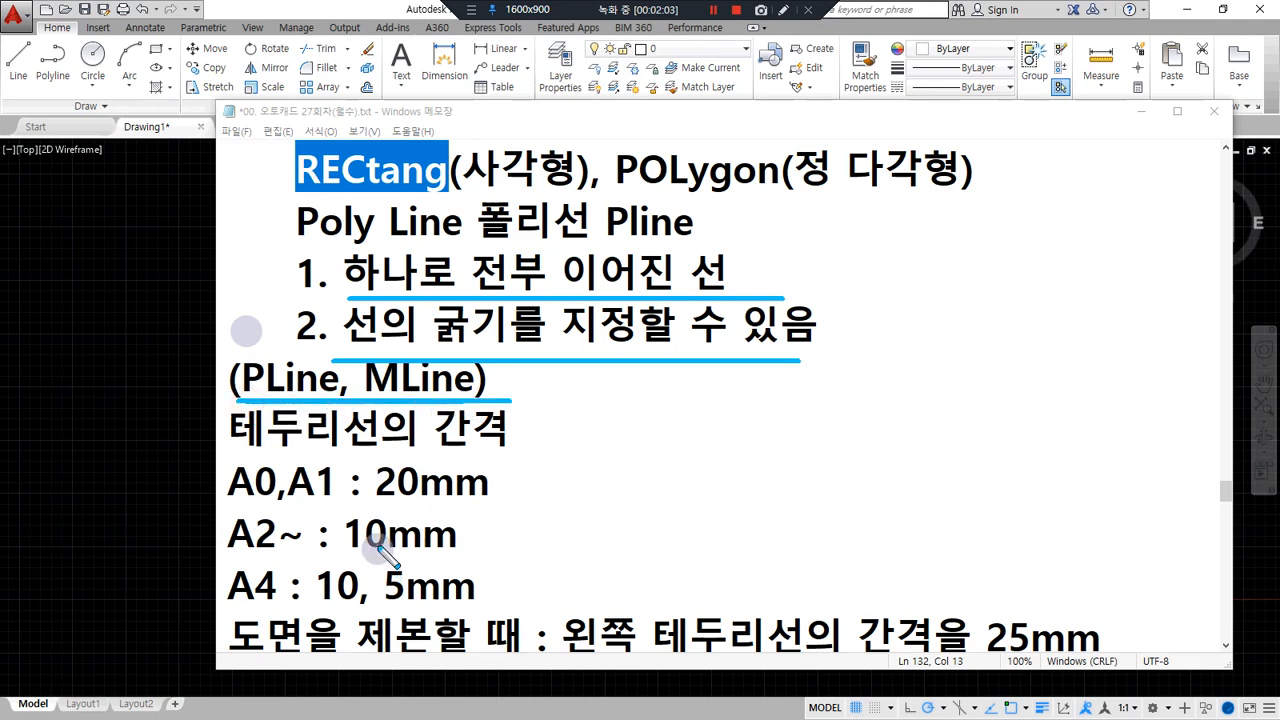
pyautogui.moveTo(330, 400)
pyautogui.mouseDown()
pyautogui.moveTo(215, 363)
pyautogui.moveTo(344, 385)
pyautogui.mouseUp()
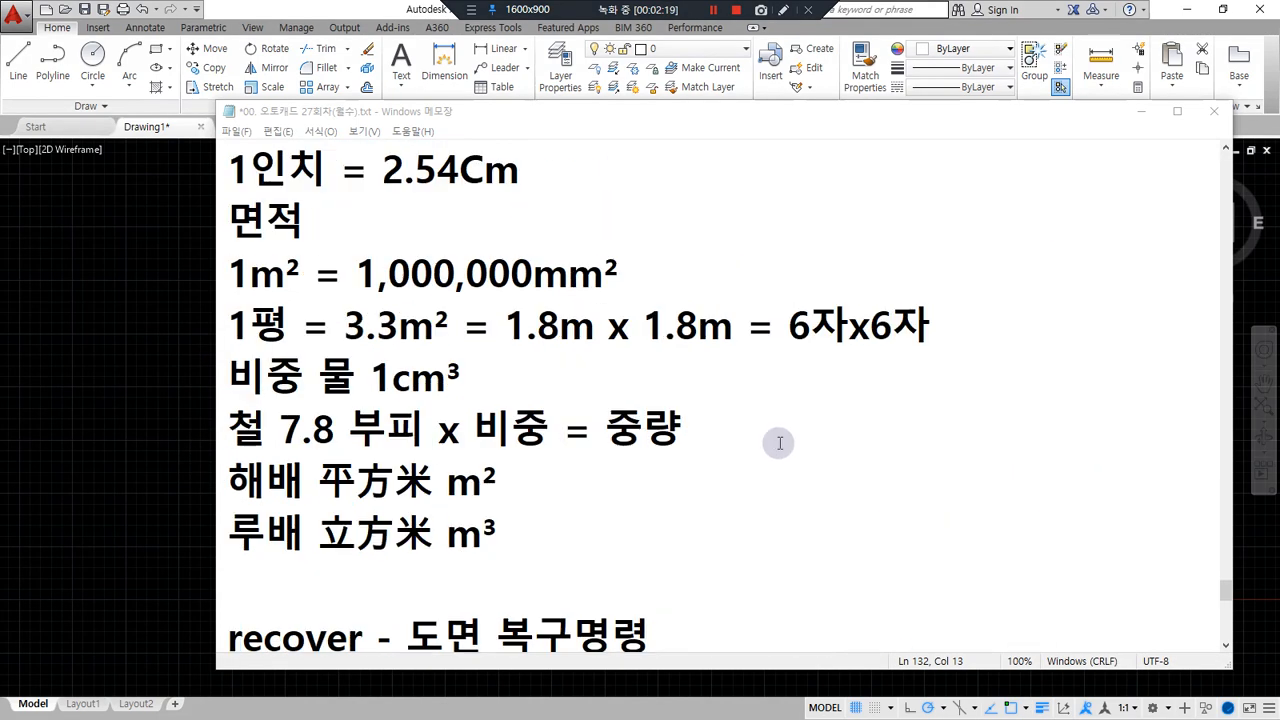
pyautogui.scroll(-5, 771, 443)
# Switch to the AutoCAD drawing, draw a roughly square rectangle from two freely picked corners, and select it.
pyautogui.click(129, 357)
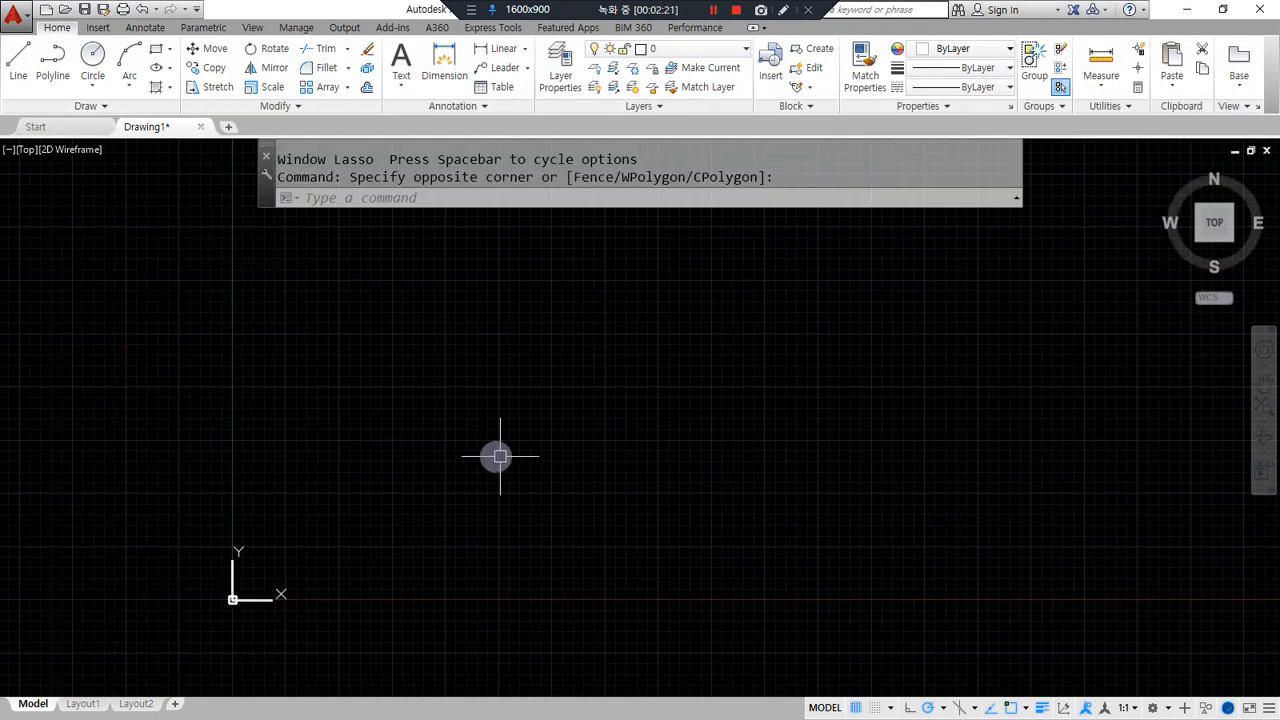
pyautogui.write('rec')
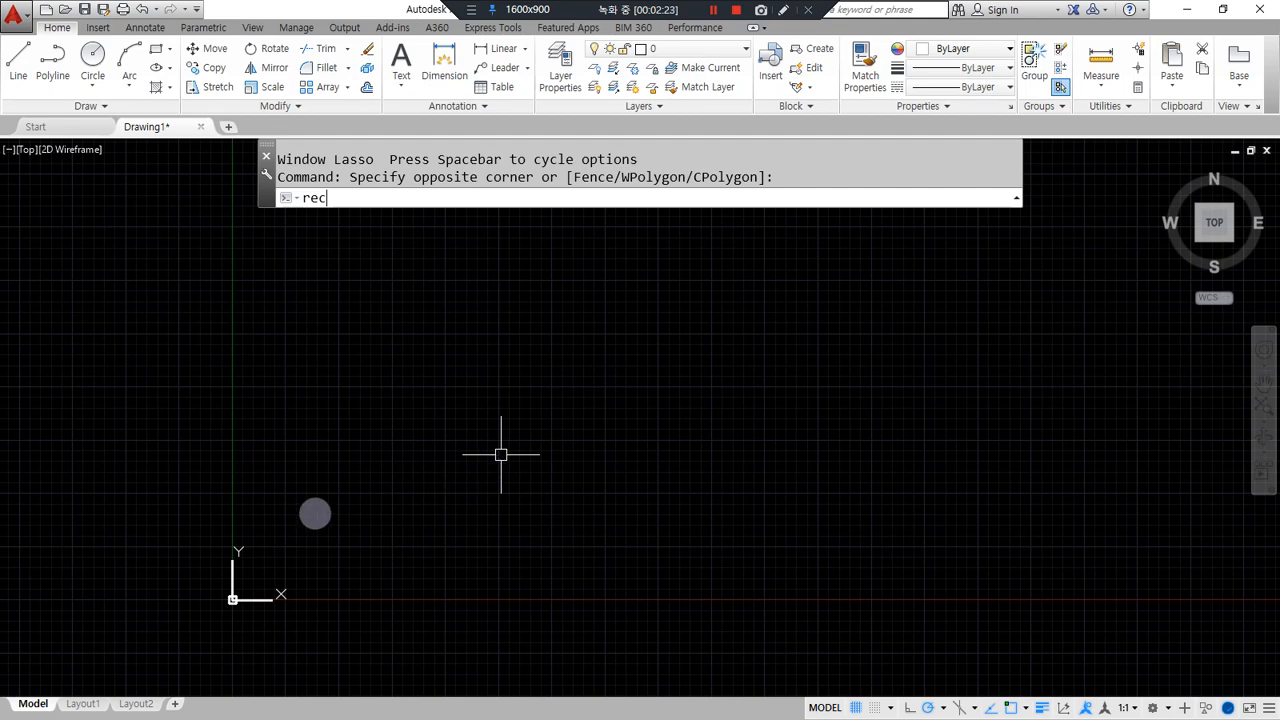
pyautogui.press('Return')
pyautogui.click(359, 473)
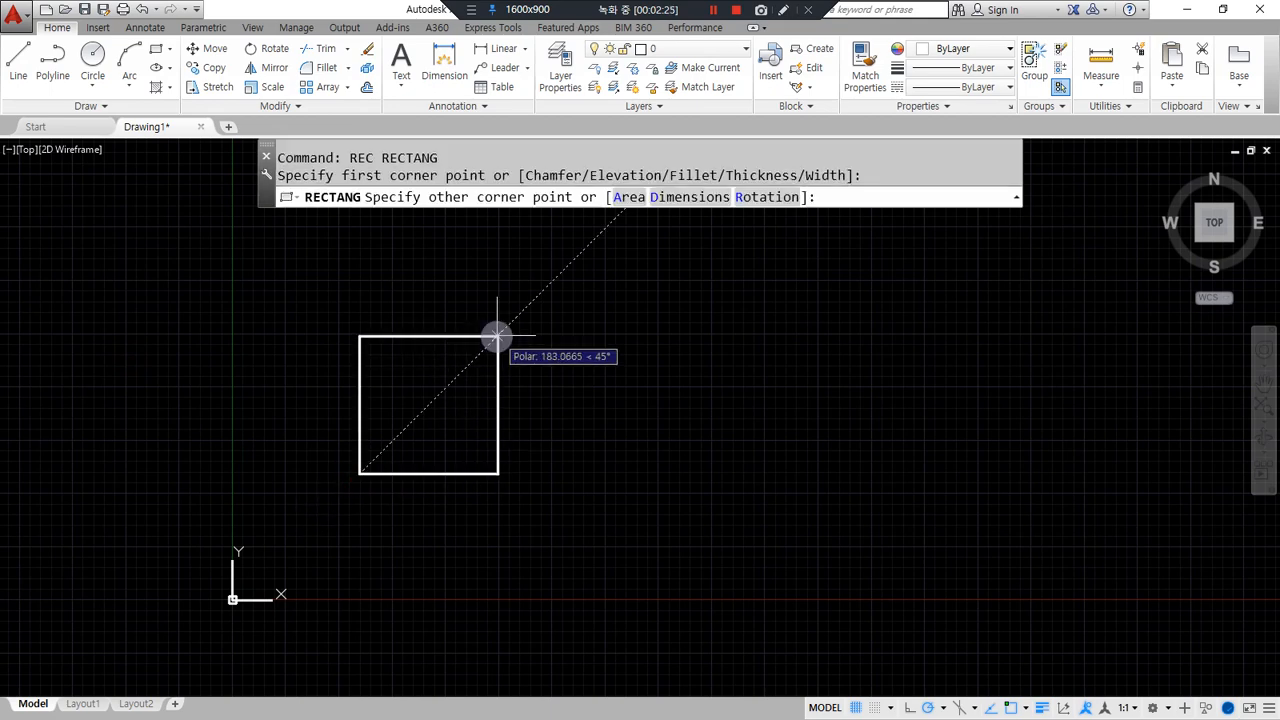
pyautogui.click(507, 329)
pyautogui.scroll(4, 507, 373)
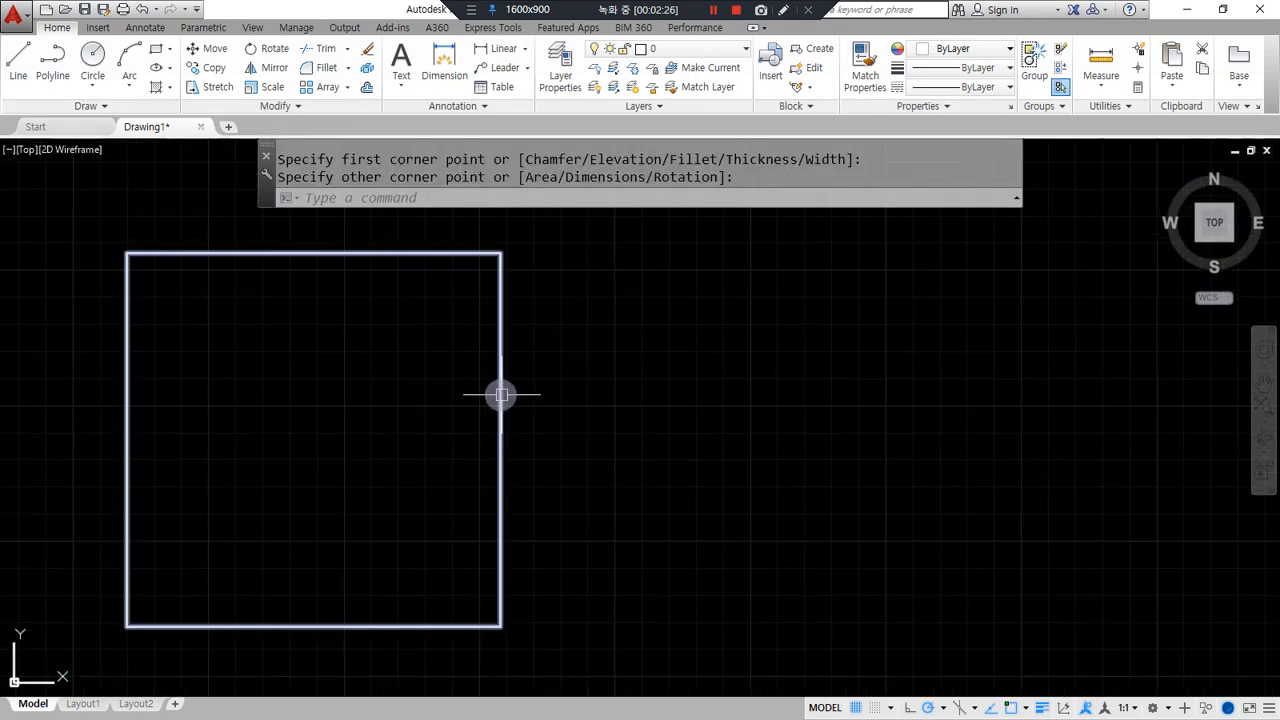
pyautogui.click(500, 391)
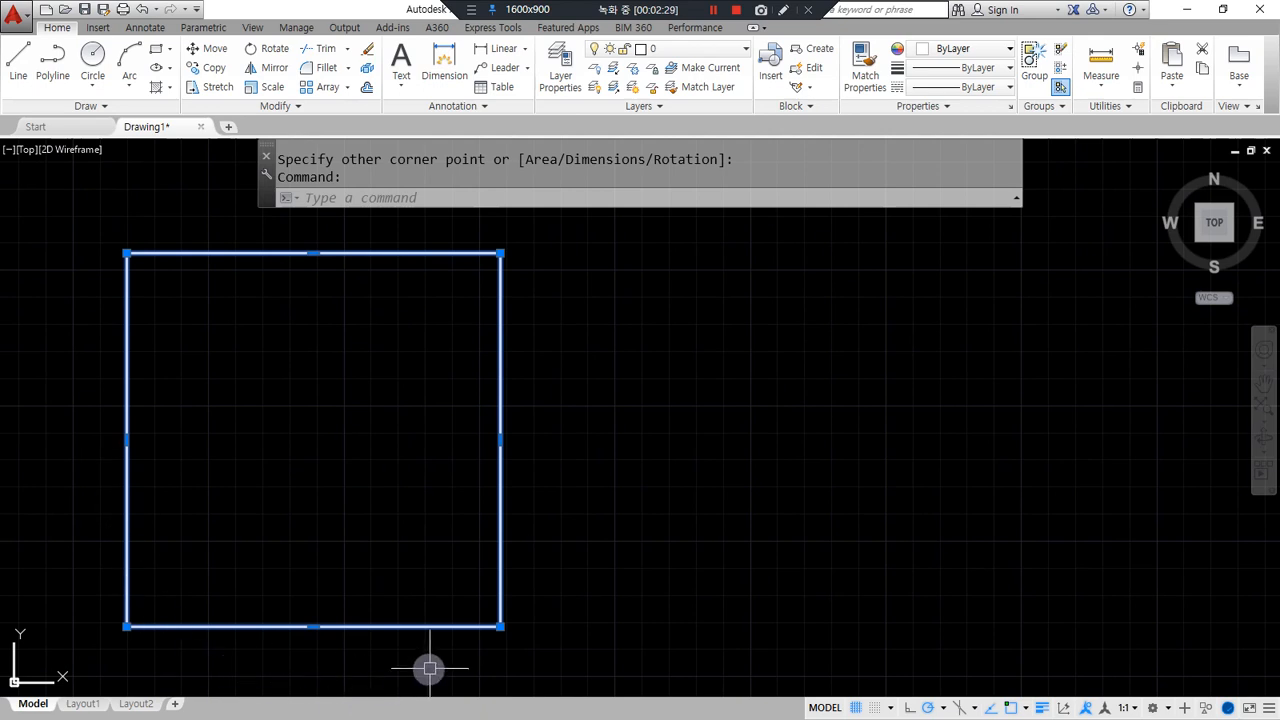
# Draw a five-sided polygon by its horizontal bottom edge beside the rectangle, then select it briefly and deselect it.
pyautogui.write('pol')
pyautogui.press('Return')
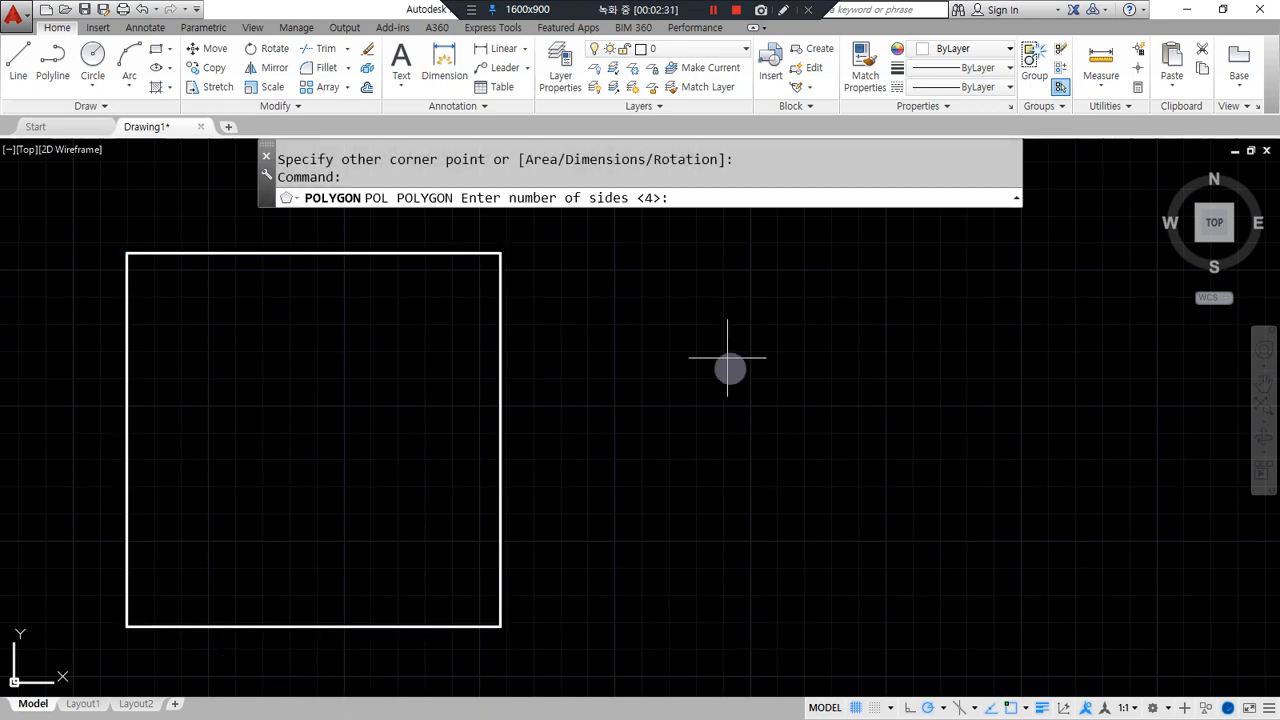
pyautogui.write('5')
pyautogui.press('Return')
pyautogui.write('e')
pyautogui.press('Return')
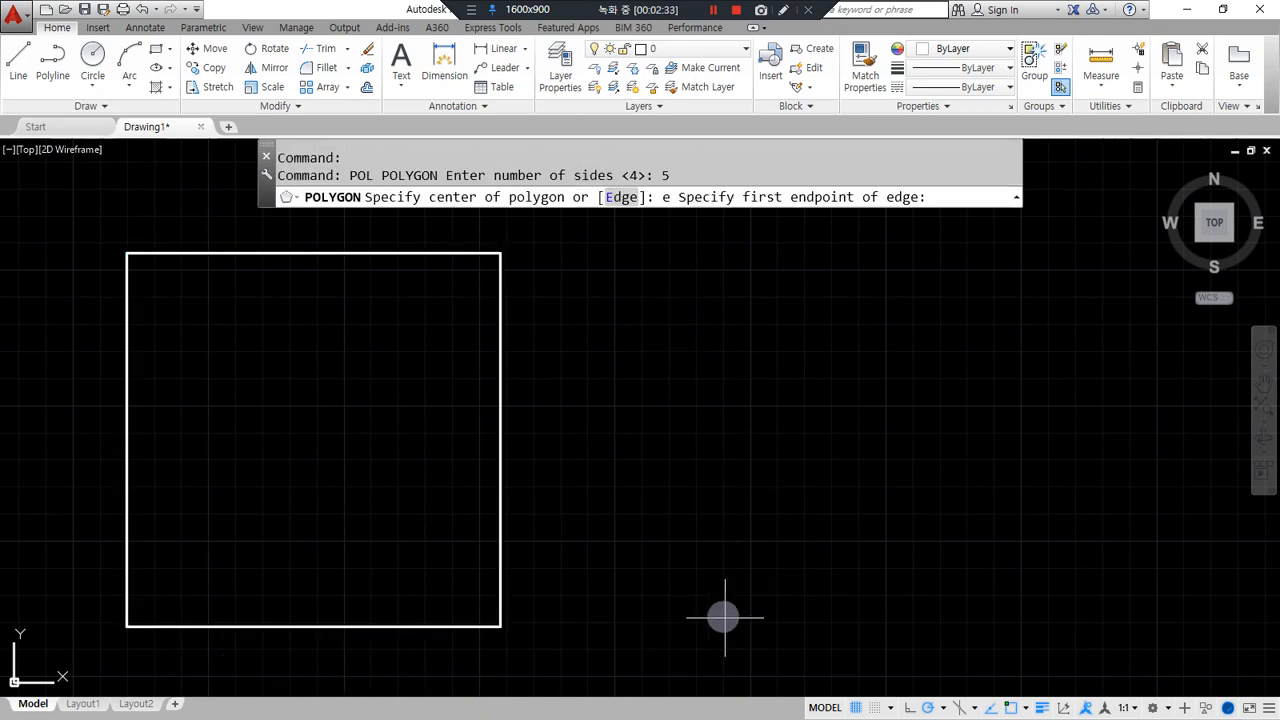
pyautogui.click(725, 617)
pyautogui.click(970, 617)
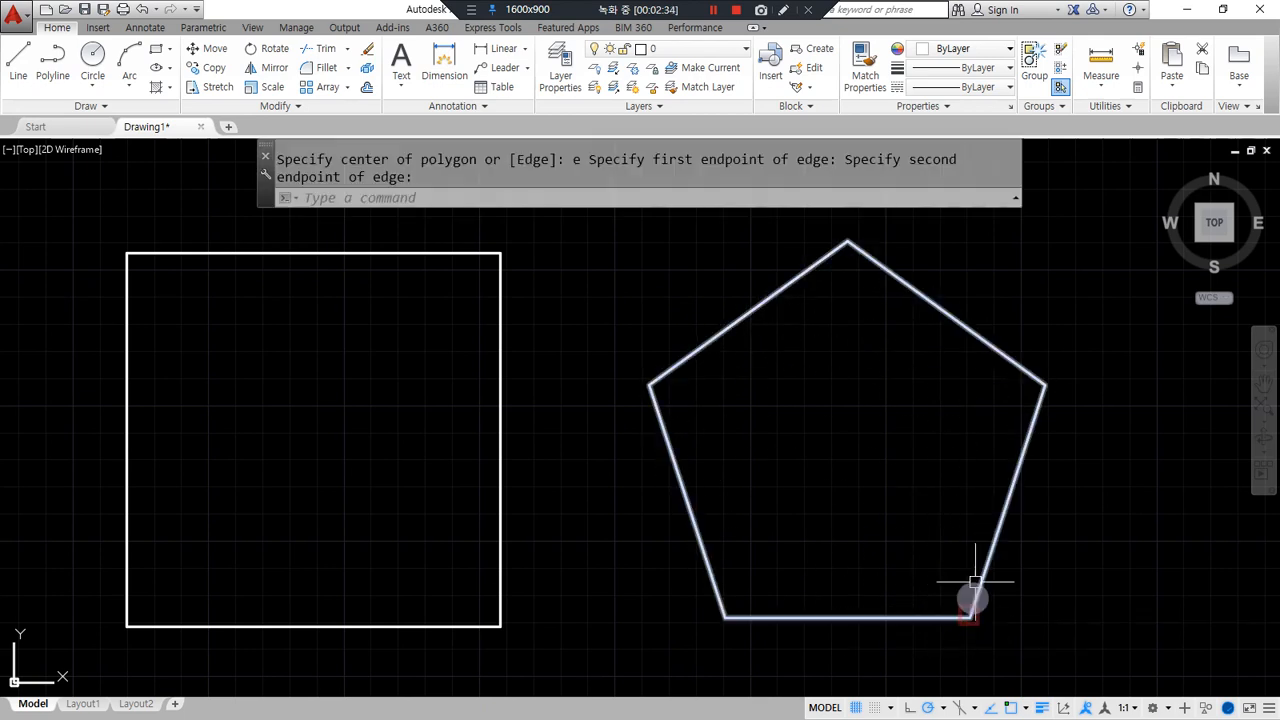
pyautogui.click(995, 528)
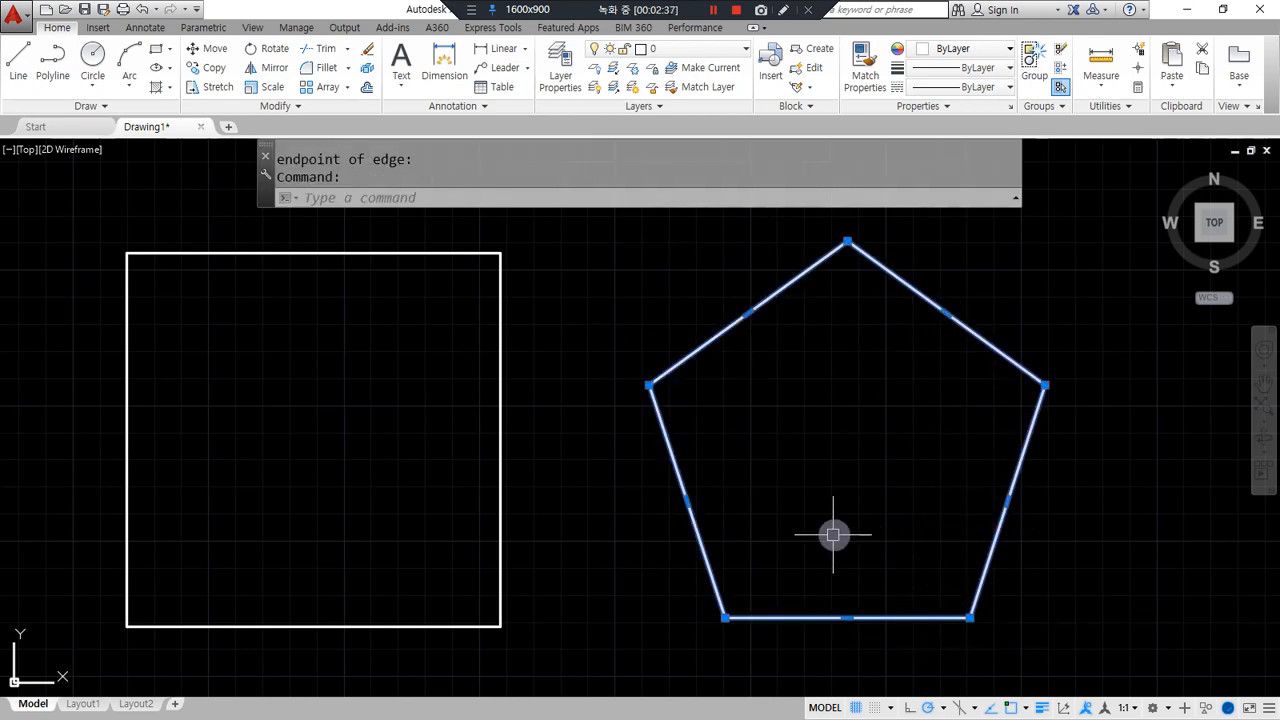
pyautogui.press('Escape')
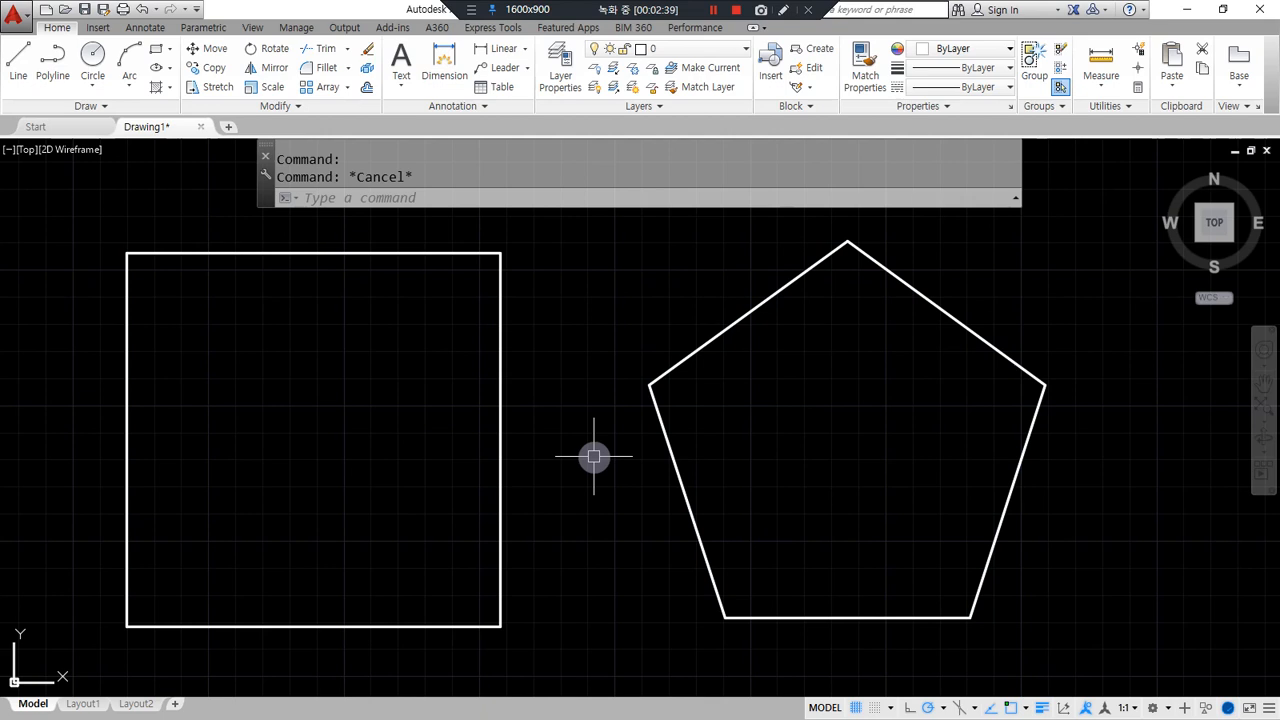
# Erase the rectangle and the pentagon from the drawing.
pyautogui.click(578, 413)
pyautogui.click(763, 443)
pyautogui.click(737, 366)
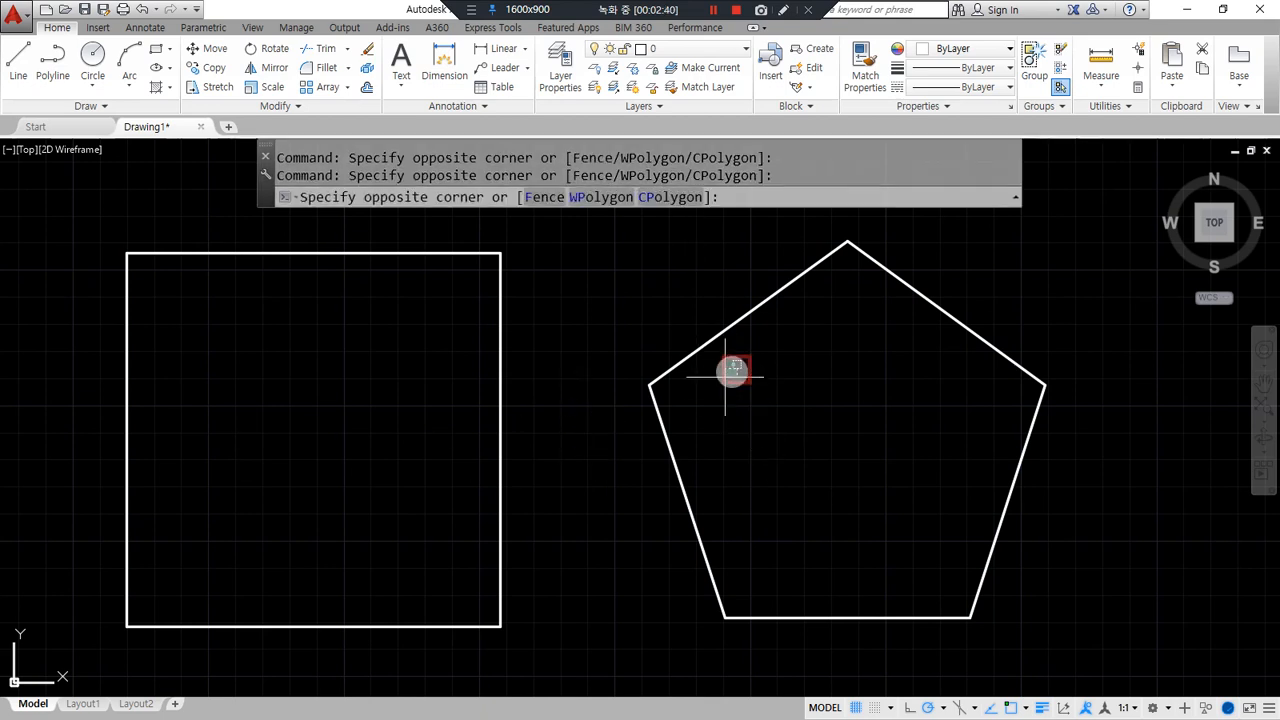
pyautogui.click(271, 509)
pyautogui.press('Delete')
# Draw a rectangle with a line width of 5 from two freely picked corners.
pyautogui.write('rec')
pyautogui.press('Return')
pyautogui.moveTo(900, 216)
pyautogui.mouseDown()
pyautogui.moveTo(914, 214)
pyautogui.moveTo(886, 180)
pyautogui.moveTo(905, 228)
pyautogui.mouseUp()
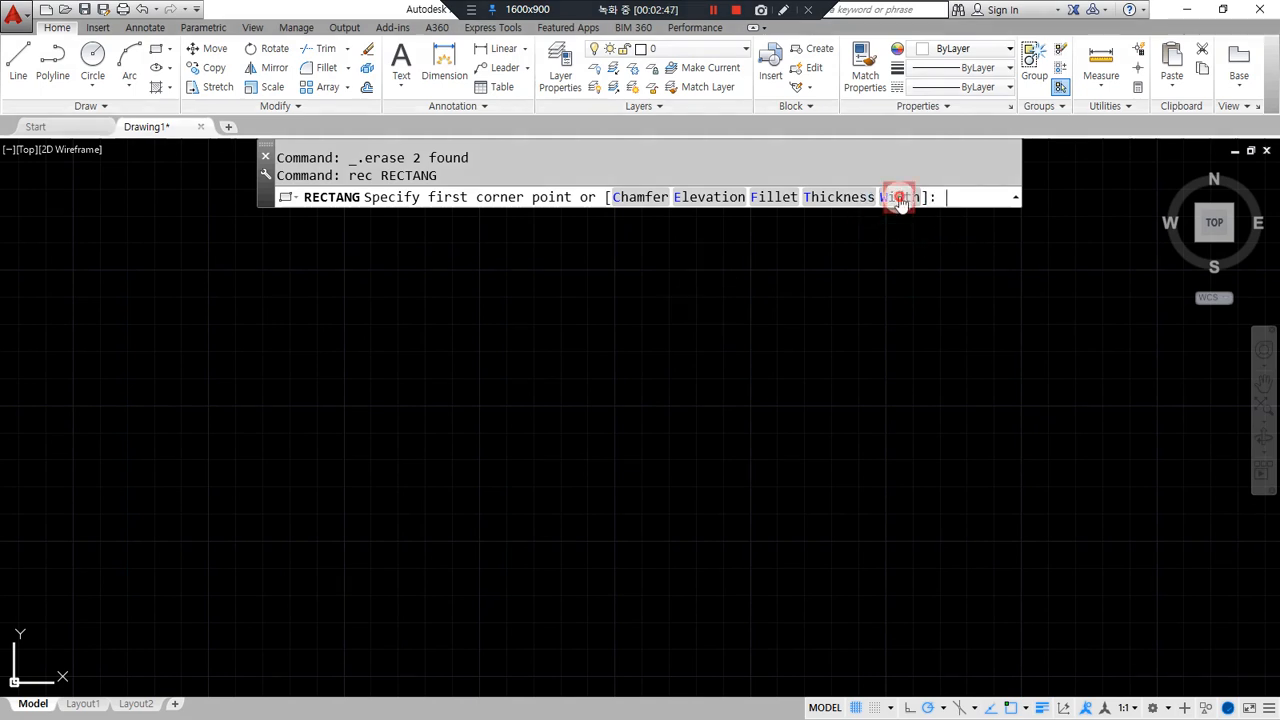
pyautogui.click(900, 197)
pyautogui.write('5')
pyautogui.press('Return')
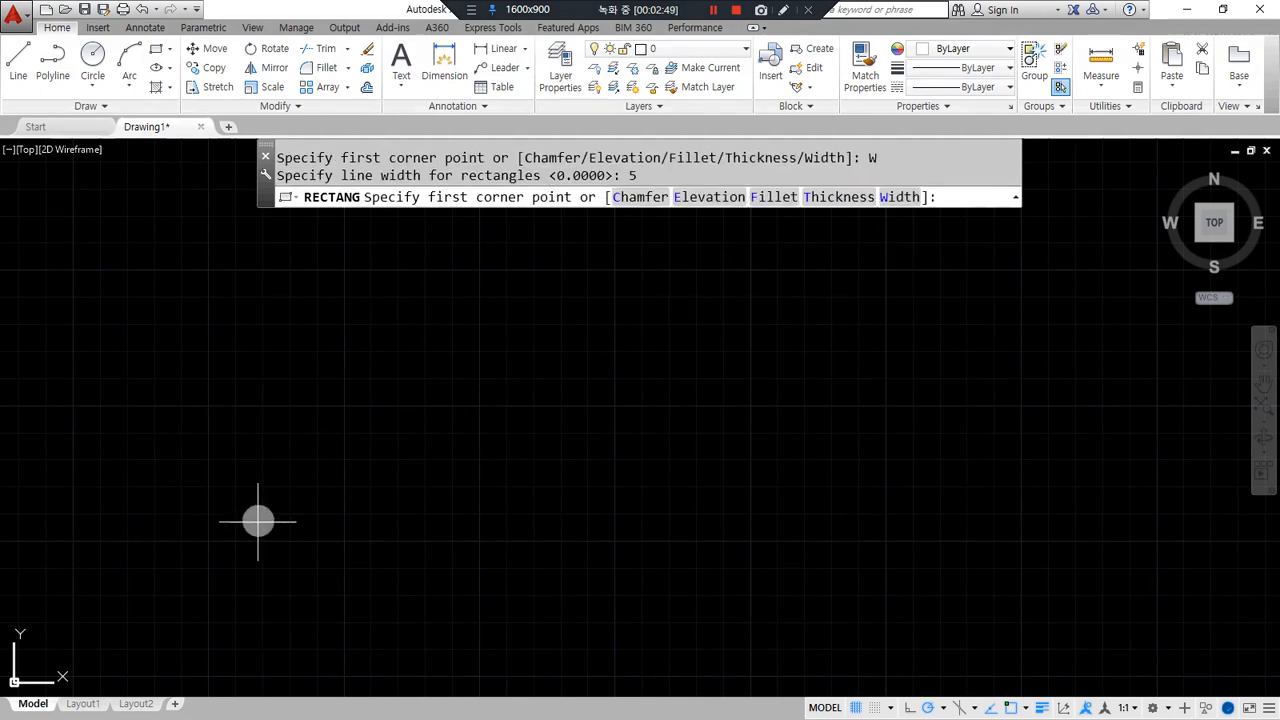
pyautogui.click(258, 574)
pyautogui.click(490, 329)
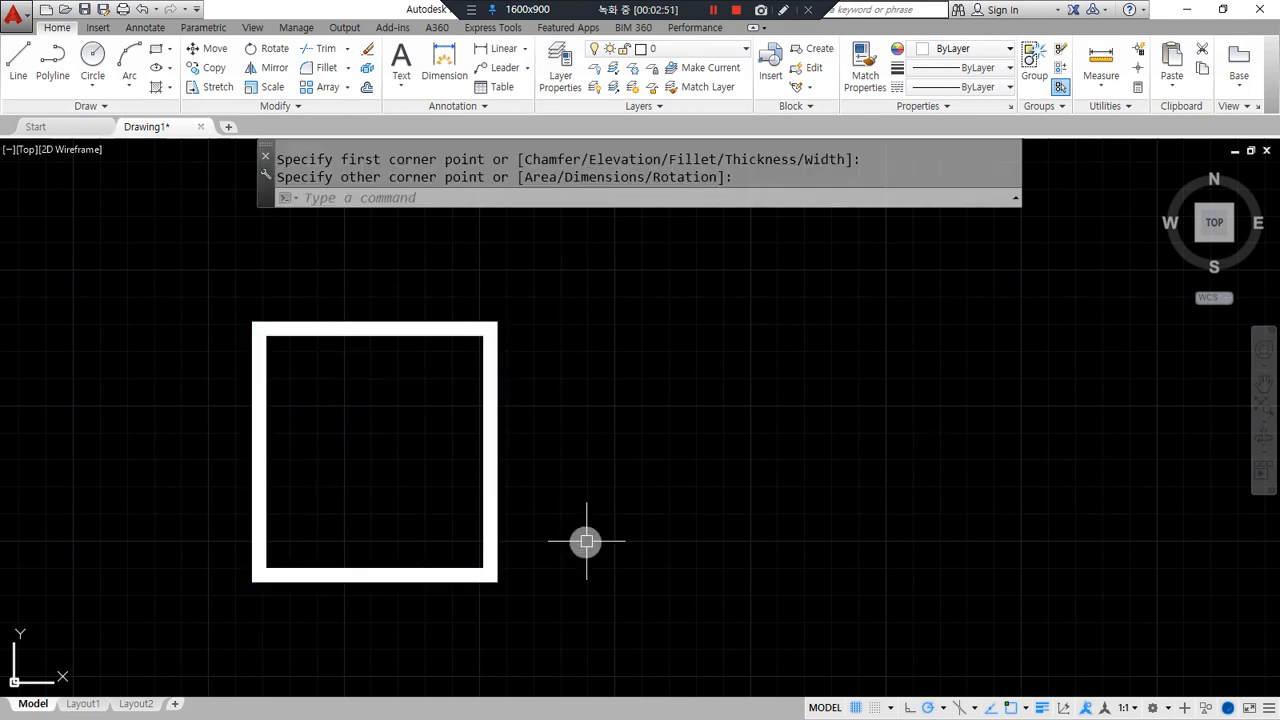
# Draw a second rectangle with a line width of 0 beside the thick one, from two freely picked corners.
pyautogui.write('rec')
pyautogui.press('Return')
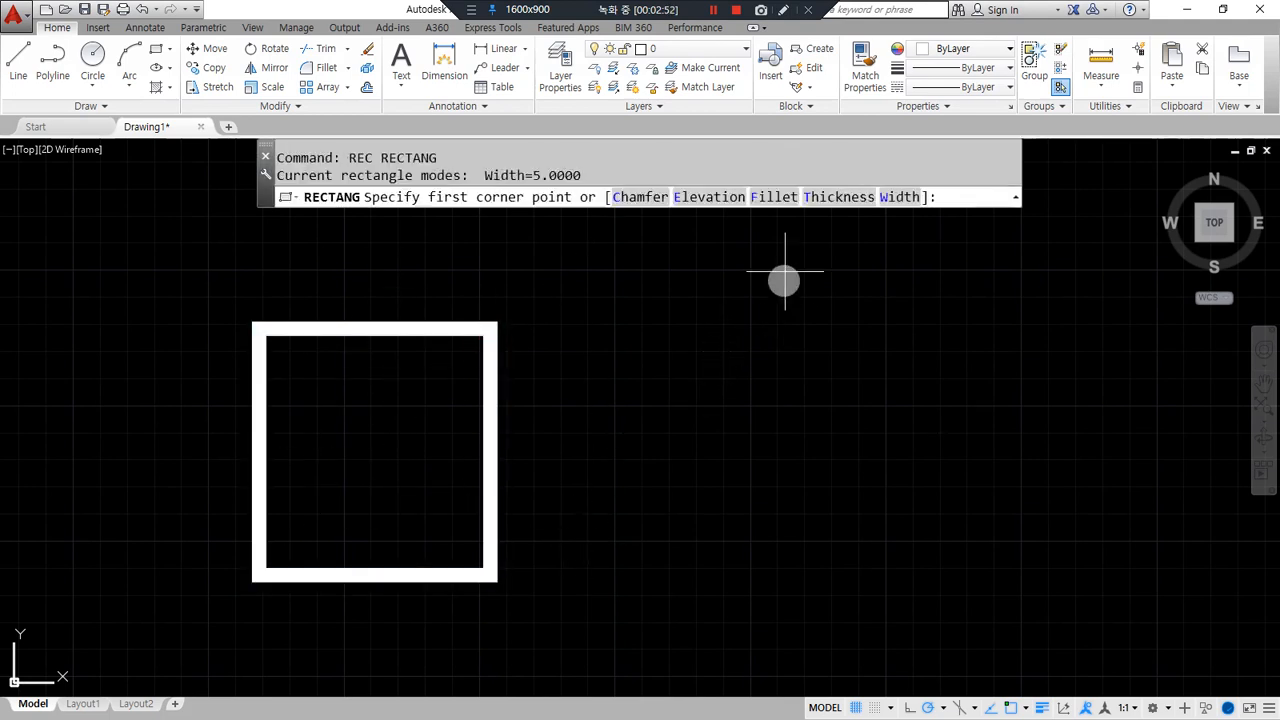
pyautogui.click(893, 196)
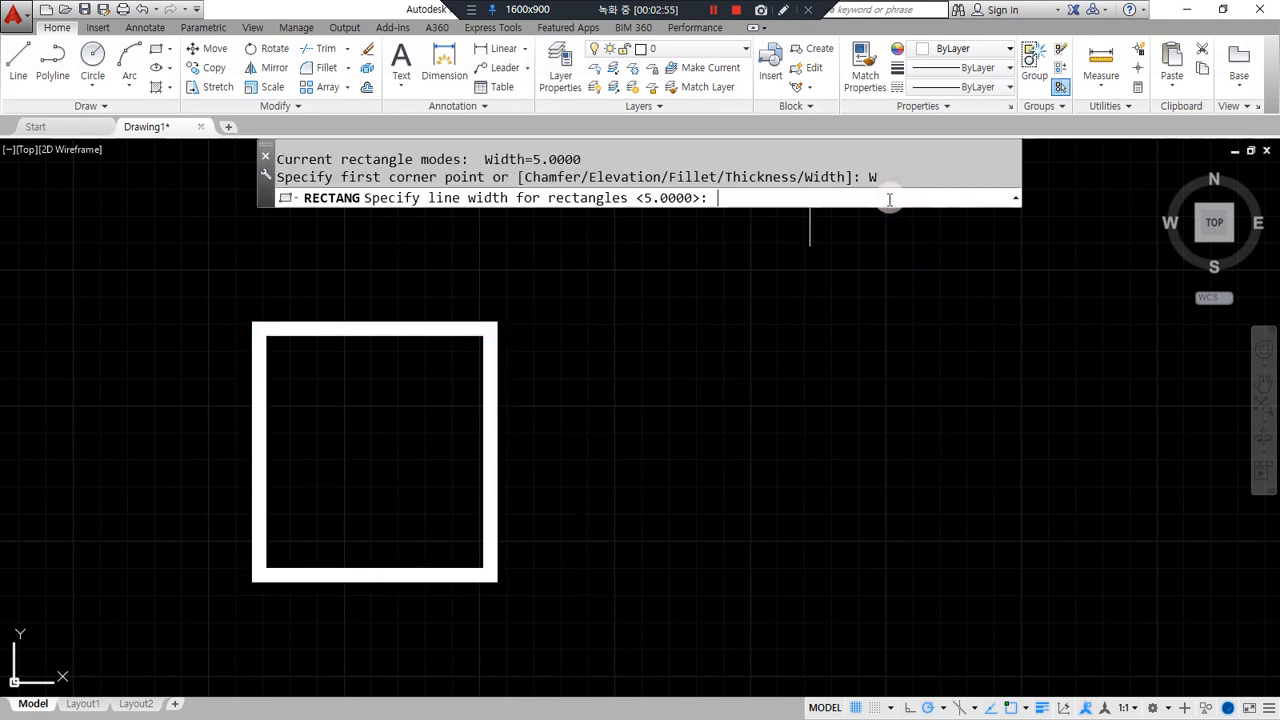
pyautogui.write('0')
pyautogui.press('Return')
pyautogui.click(568, 575)
pyautogui.click(808, 336)
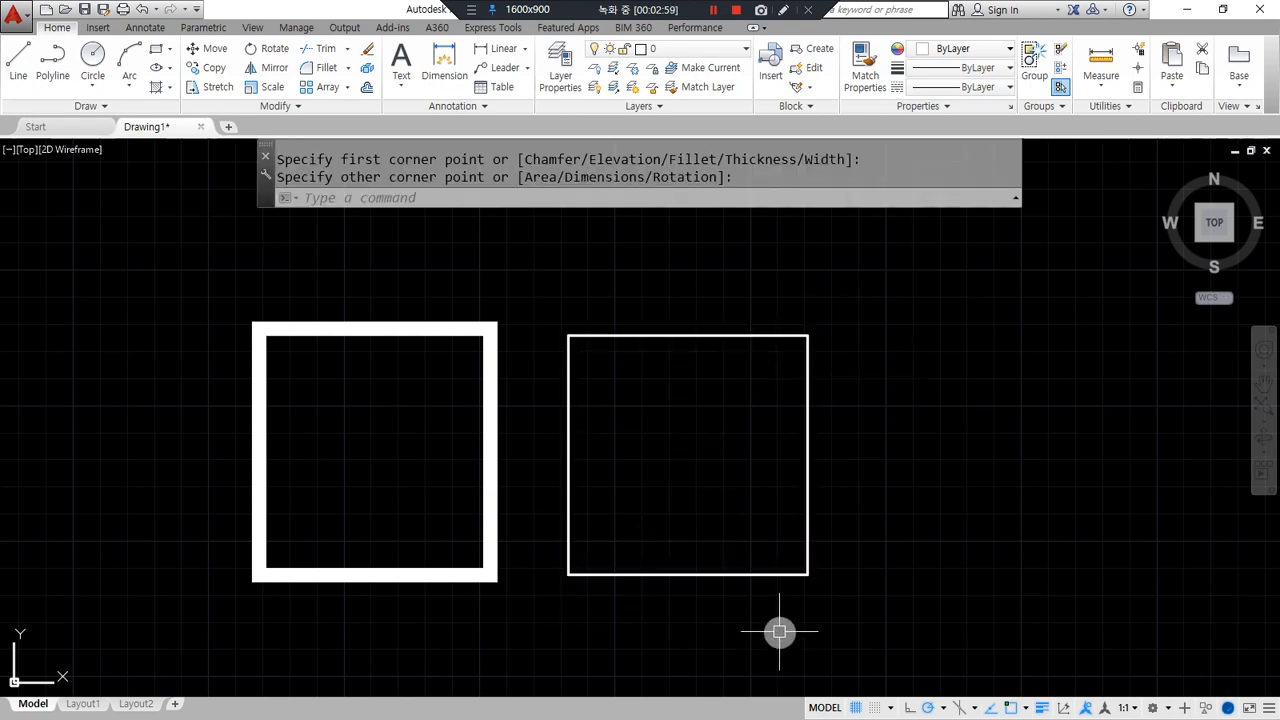
# Draw a five-sided polygon by its horizontal bottom edge, beside the thin rectangle.
pyautogui.moveTo(787, 566); pyautogui.dragTo(685, 555, button='middle')
pyautogui.write('pol')
pyautogui.press('Return')
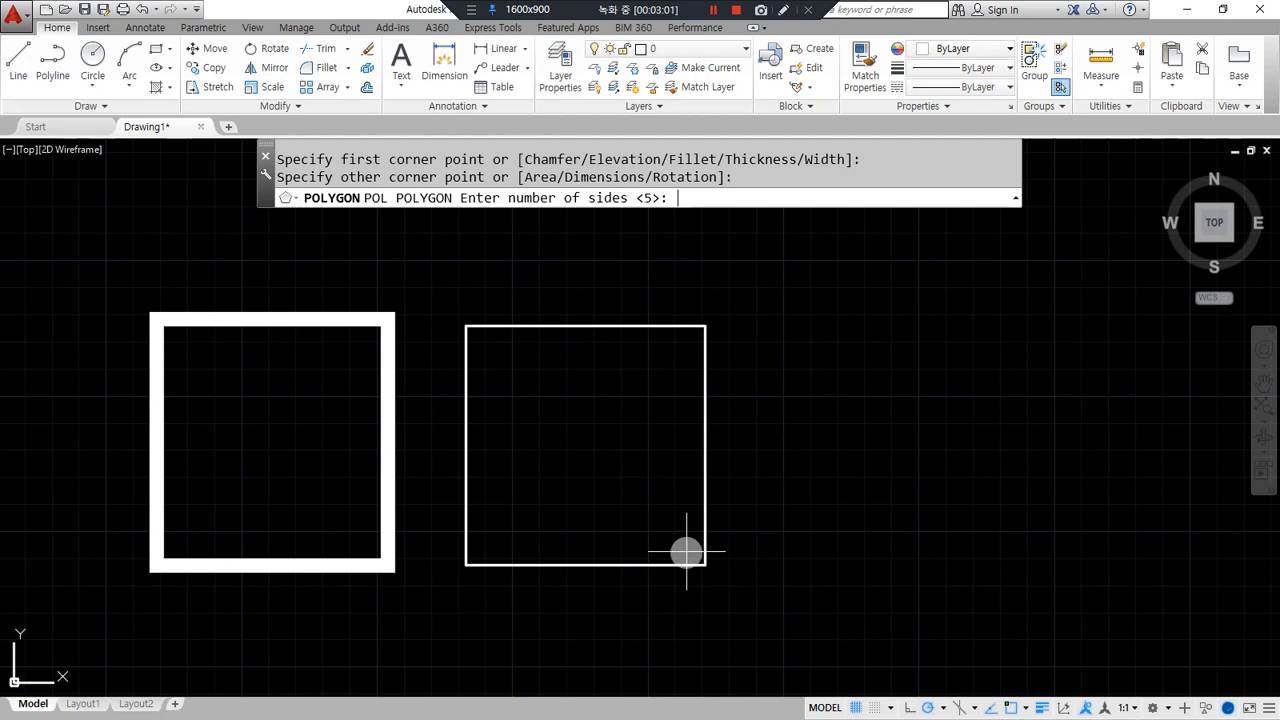
pyautogui.press('Return')
pyautogui.write('e')
pyautogui.press('Return')
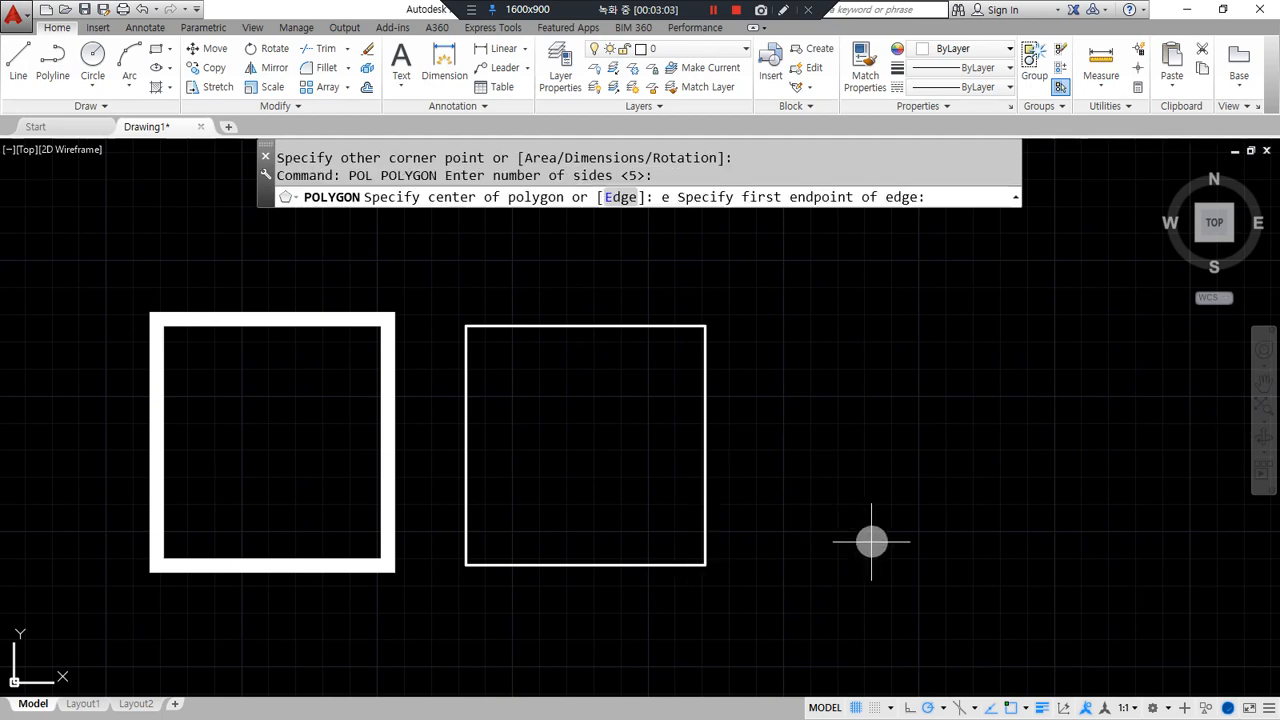
pyautogui.click(881, 540)
pyautogui.click(1058, 539)
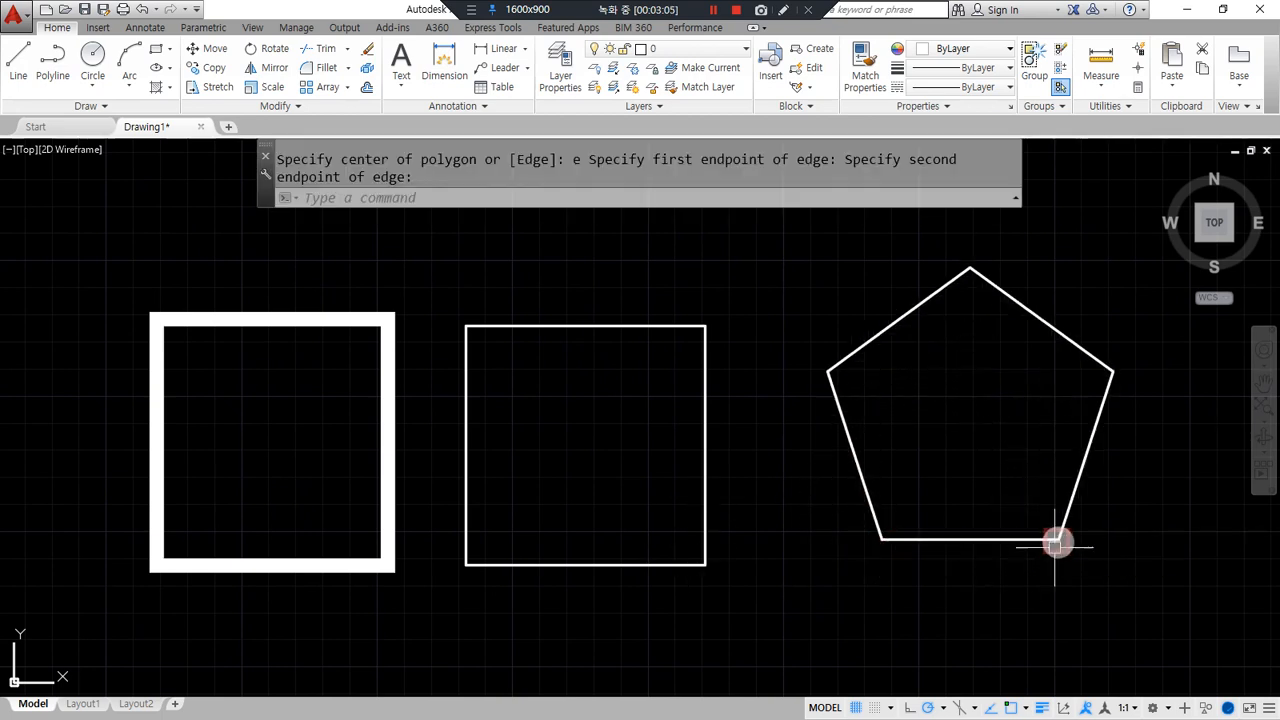
# Set the pentagon's global width to 5 in its properties, then deselect it.
pyautogui.hotkey('ctrl', '1')
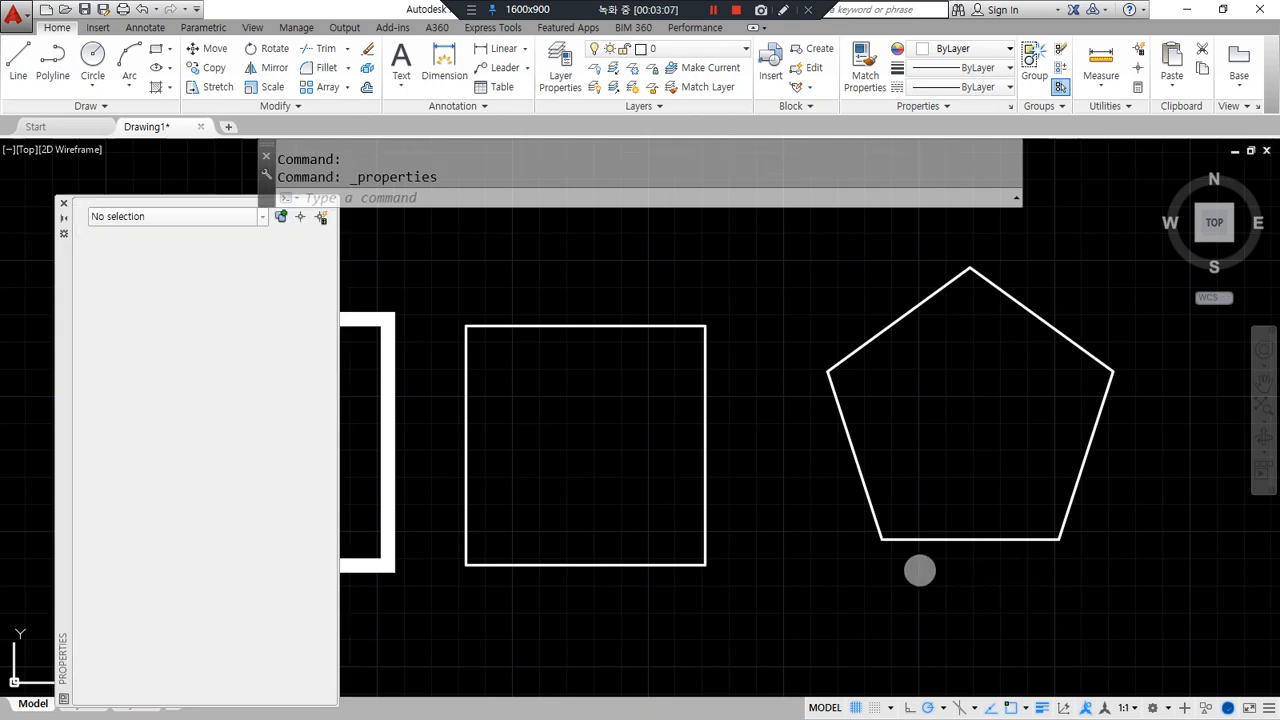
pyautogui.click(934, 471)
pyautogui.click(840, 572)
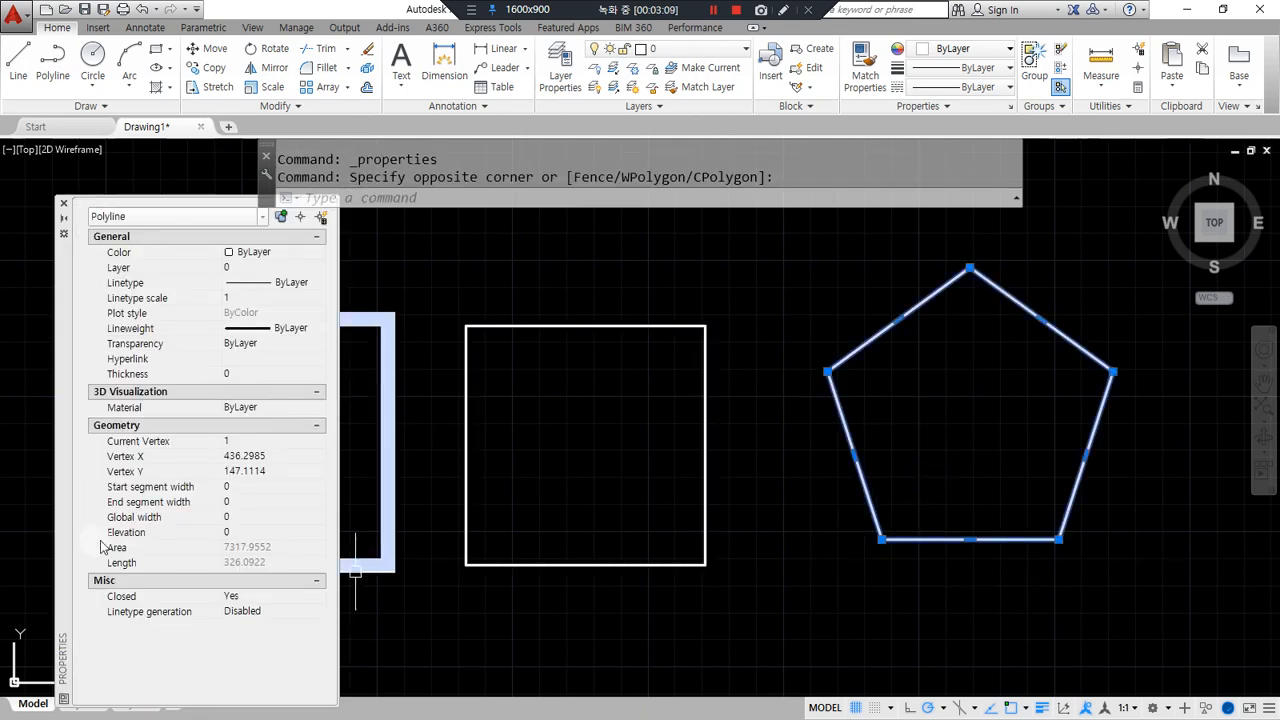
pyautogui.moveTo(108, 527); pyautogui.dragTo(255, 528)
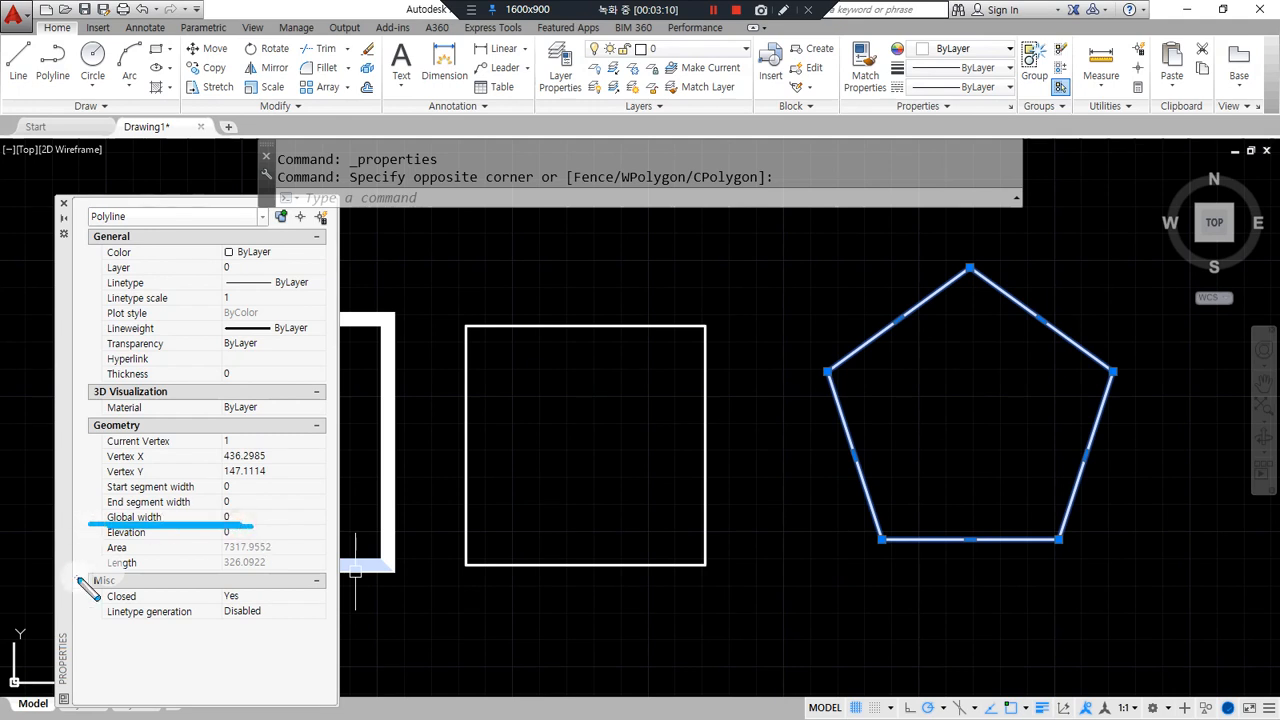
pyautogui.click(240, 517)
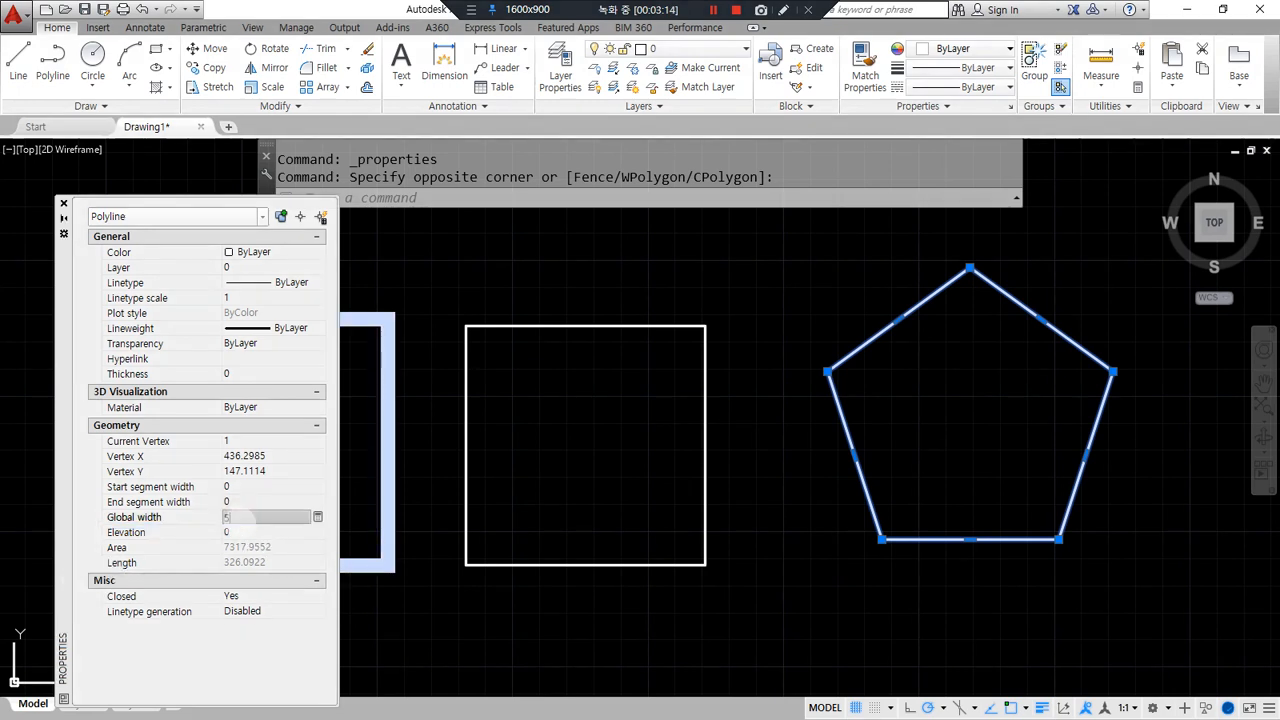
pyautogui.write('5')
pyautogui.press('Return')
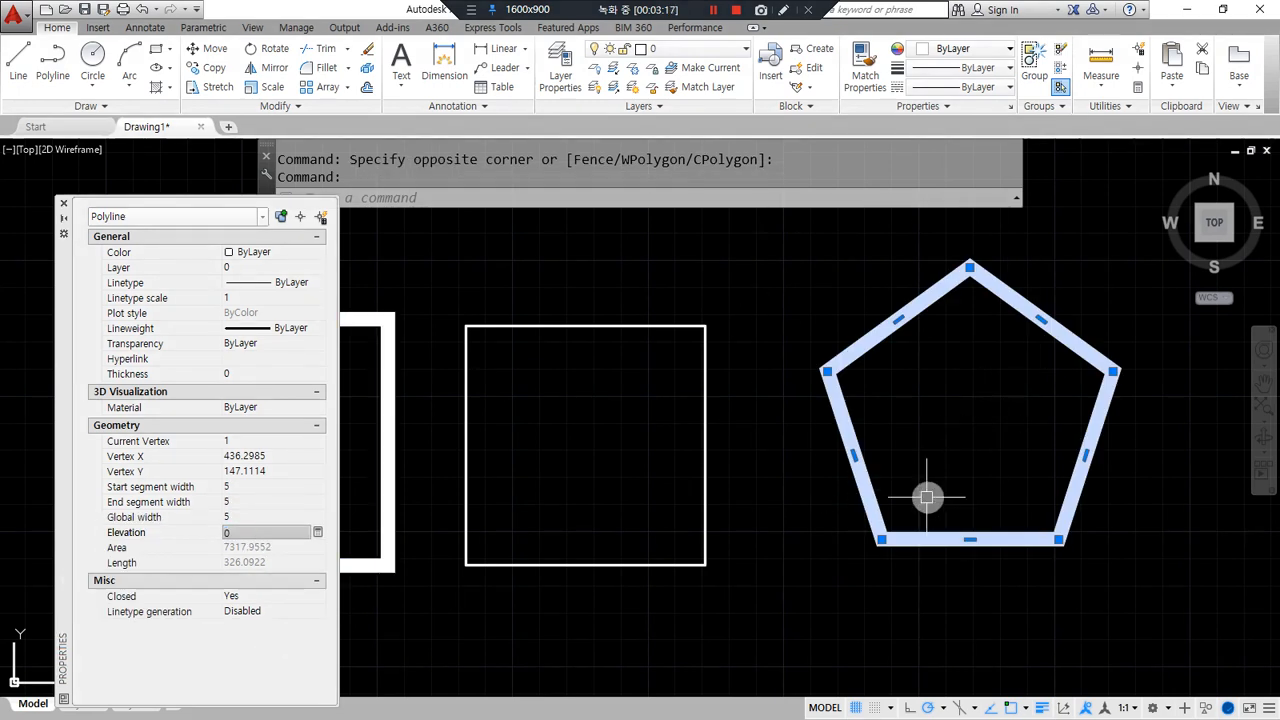
pyautogui.scroll(-2, 874, 484)
pyautogui.moveTo(612, 532); pyautogui.dragTo(711, 493, button='middle')
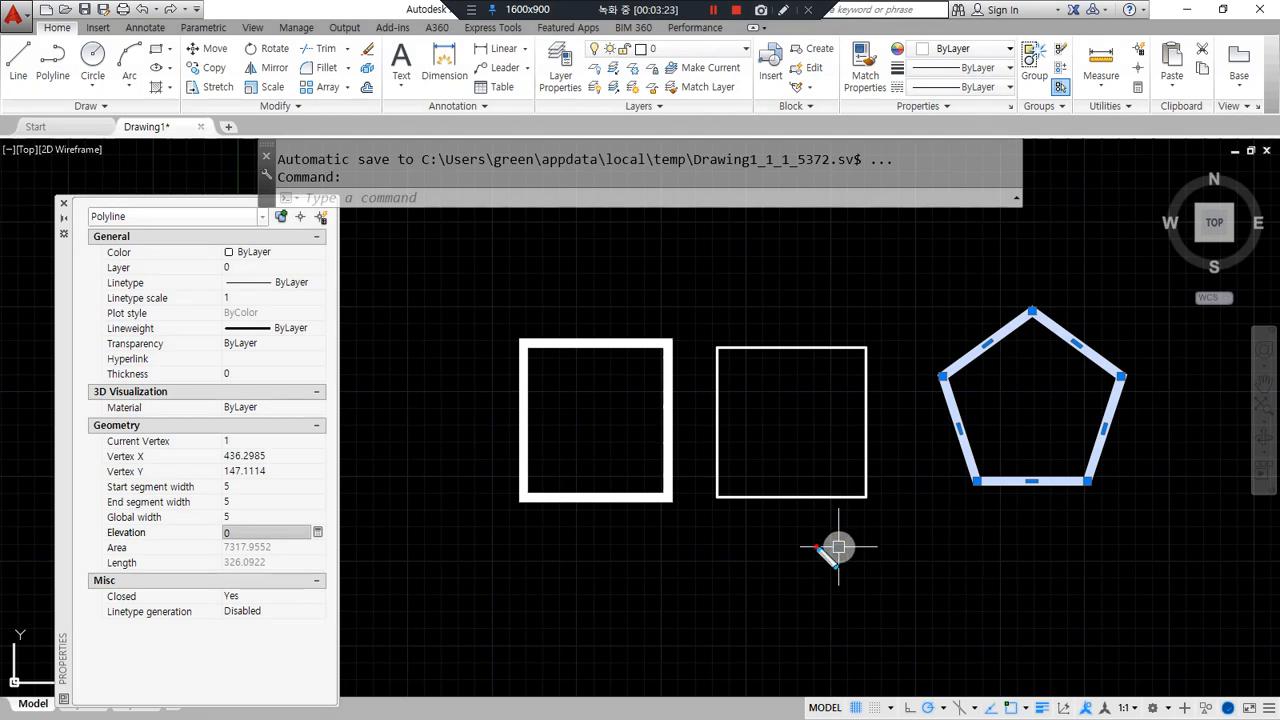
pyautogui.press('Escape')
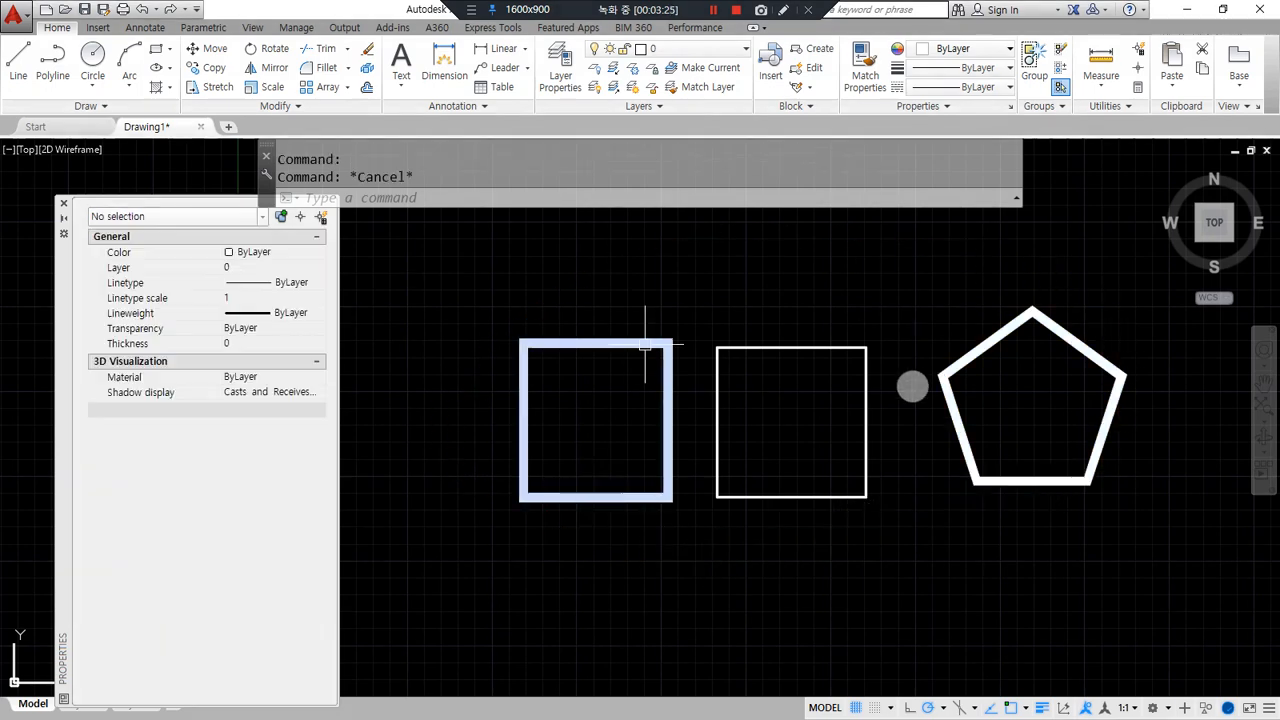
pyautogui.press('Escape')
# Close the properties, erase both rectangles and the pentagon, and zoom to the whole drawing.
pyautogui.click(63, 203)
pyautogui.moveTo(1035, 508); pyautogui.dragTo(551, 371)
pyautogui.write('e')
pyautogui.press('Return')
pyautogui.write('z')
pyautogui.press('Return')
pyautogui.write('a')
pyautogui.press('Return')
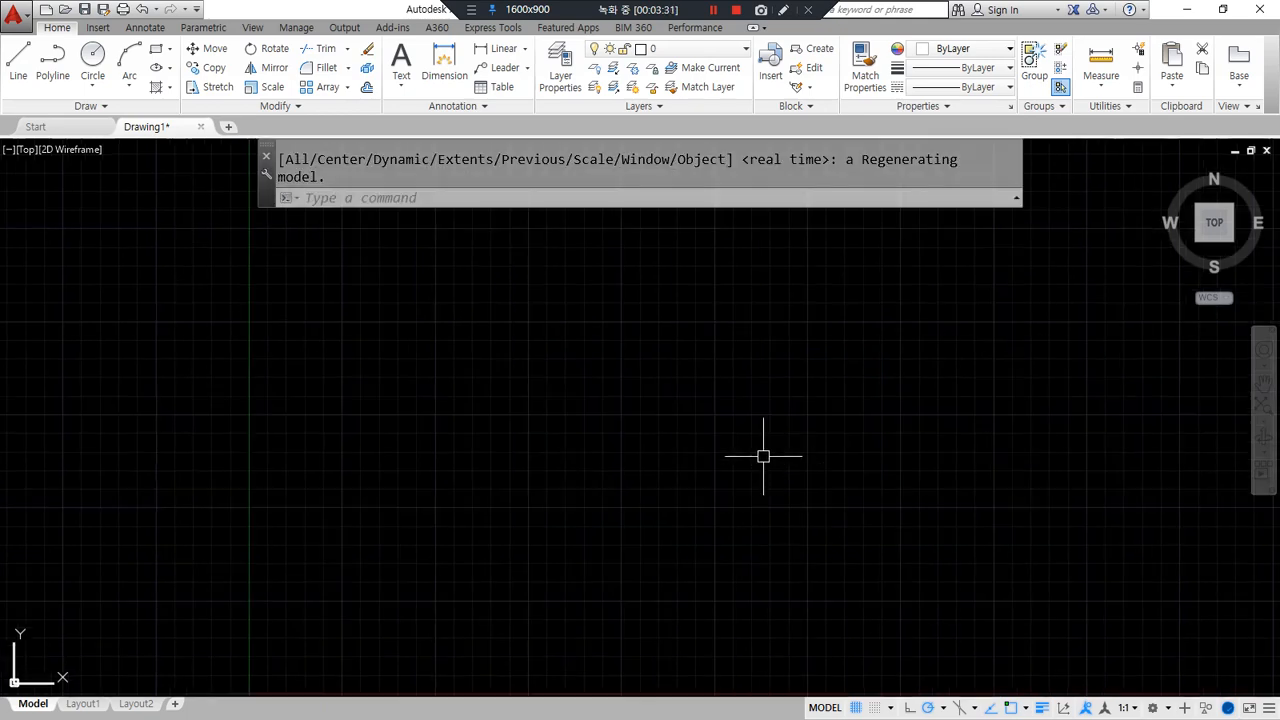
# Switch to the Notepad notes and underline the polyline commands PLine and PEdit.
pyautogui.hotkey('alt', 'Tab')
pyautogui.moveTo(388, 504); pyautogui.dragTo(972, 503)
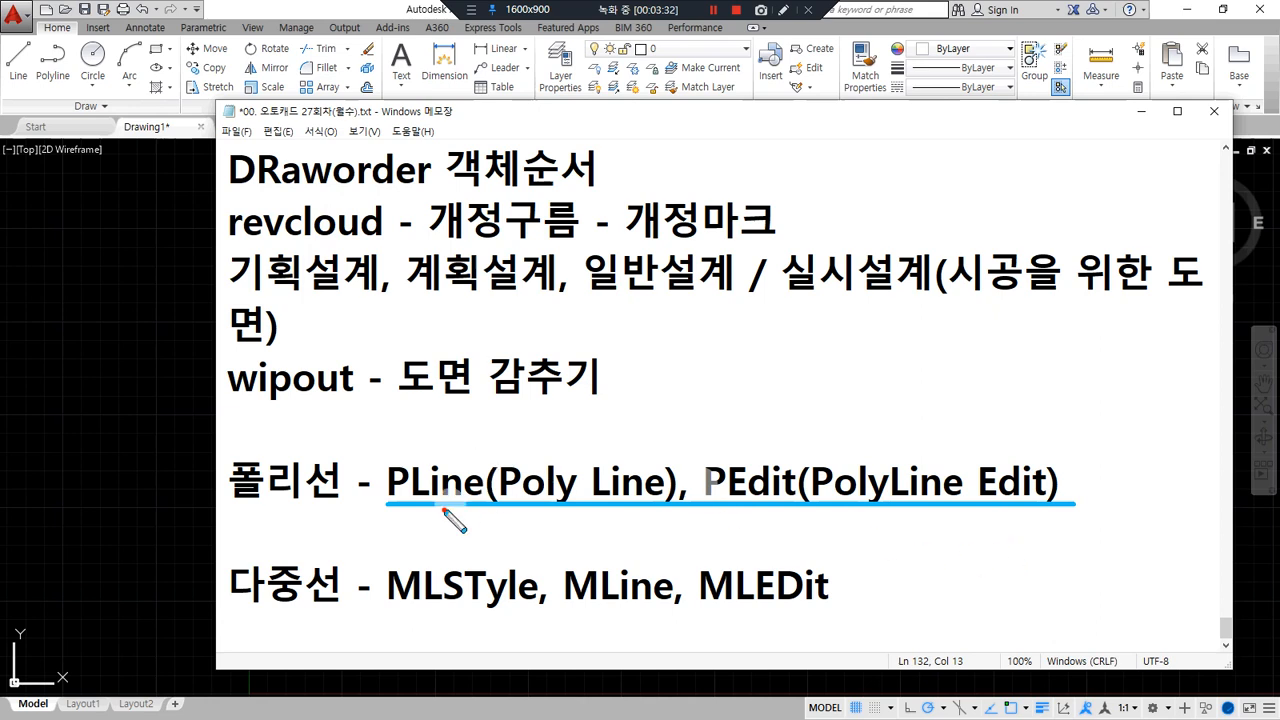
pyautogui.moveTo(415, 503); pyautogui.dragTo(430, 510)
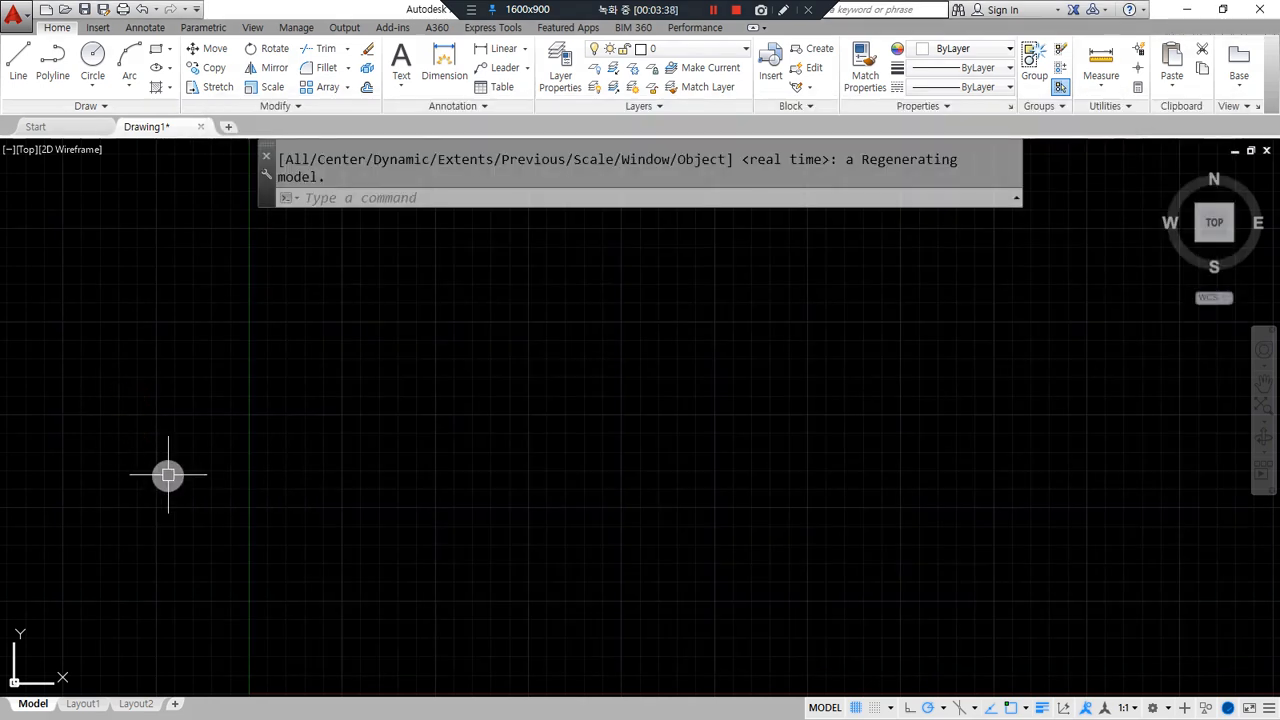
# Draw an open stepped polyline of seven alternating horizontal and vertical segments from freely picked points.
pyautogui.write('pl')
pyautogui.press('Return')
pyautogui.moveTo(493, 205); pyautogui.dragTo(486, 234)
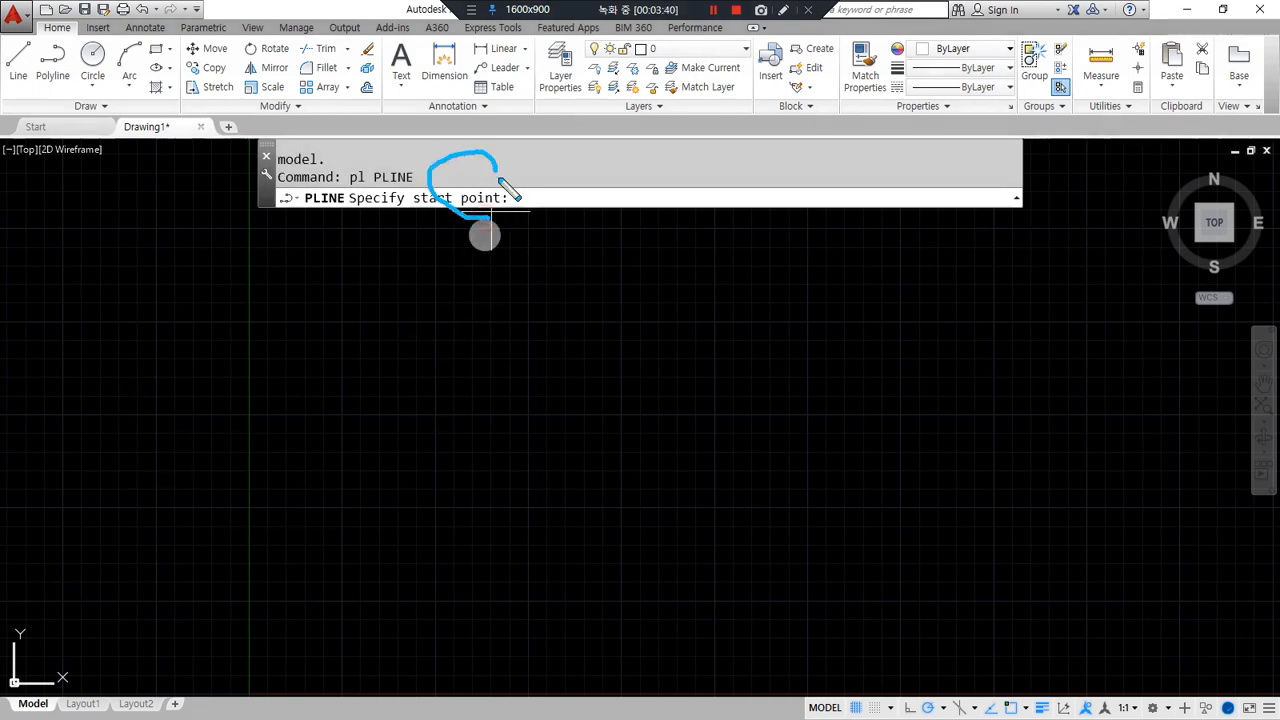
pyautogui.click(365, 400)
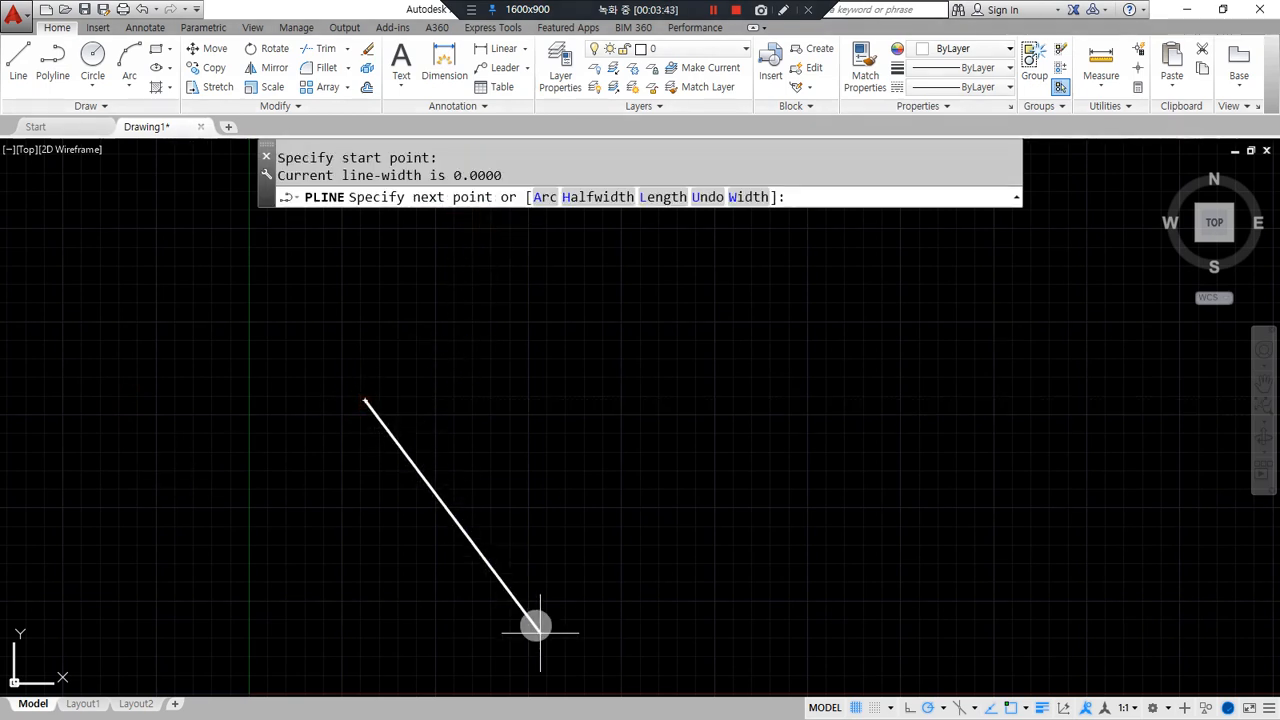
pyautogui.moveTo(434, 149)
pyautogui.mouseDown()
pyautogui.moveTo(493, 176)
pyautogui.moveTo(452, 150)
pyautogui.mouseUp()
pyautogui.click(597, 400)
pyautogui.click(597, 311)
pyautogui.click(705, 311)
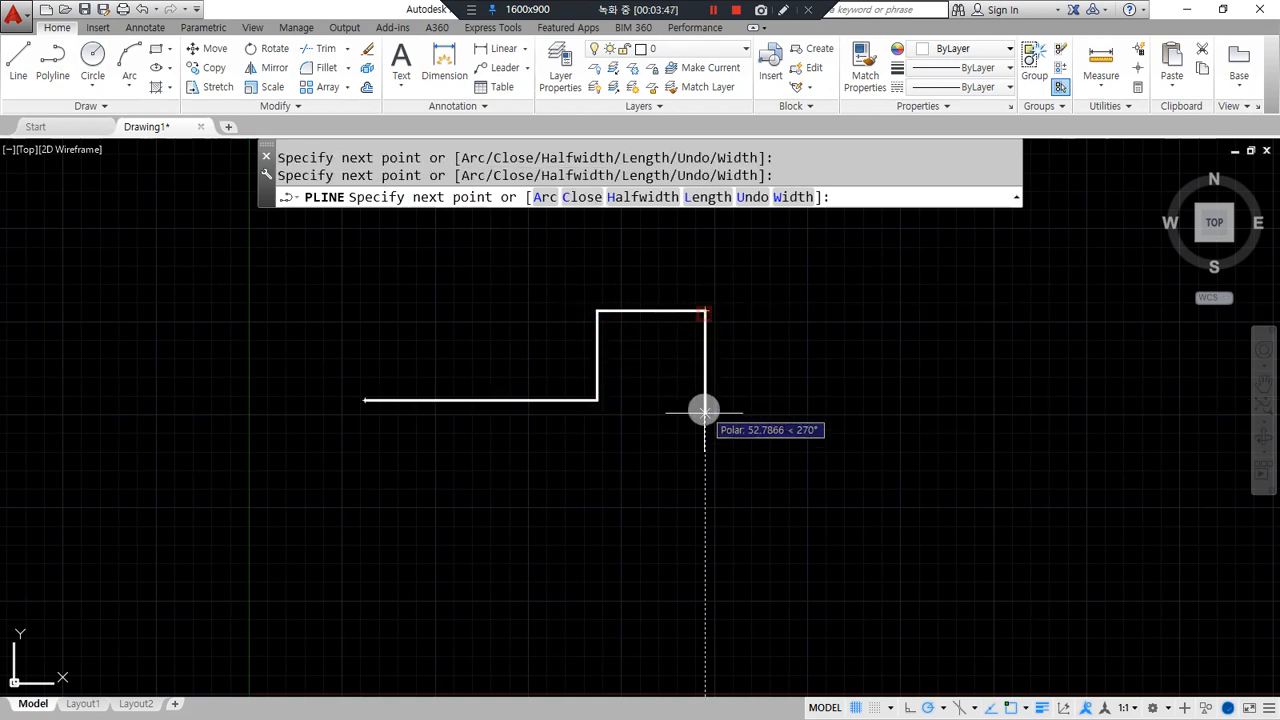
pyautogui.click(705, 565)
pyautogui.click(825, 565)
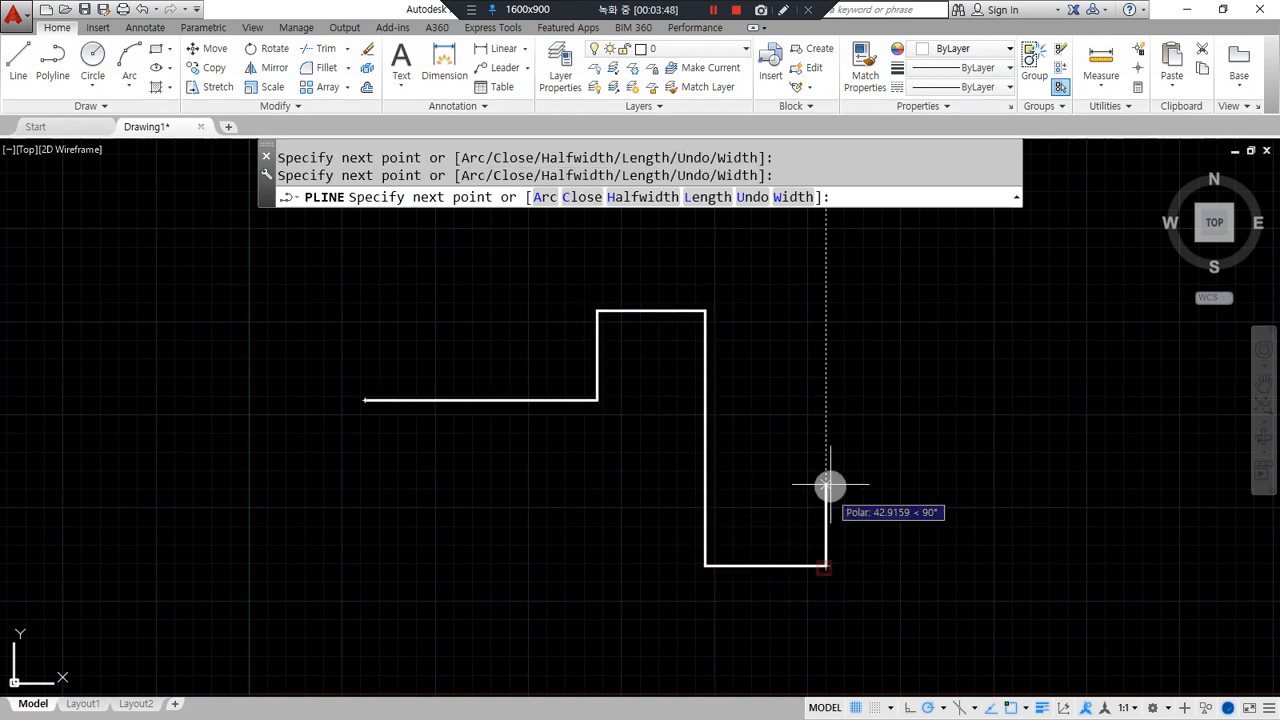
pyautogui.click(825, 456)
pyautogui.click(1088, 456)
pyautogui.press('Return')
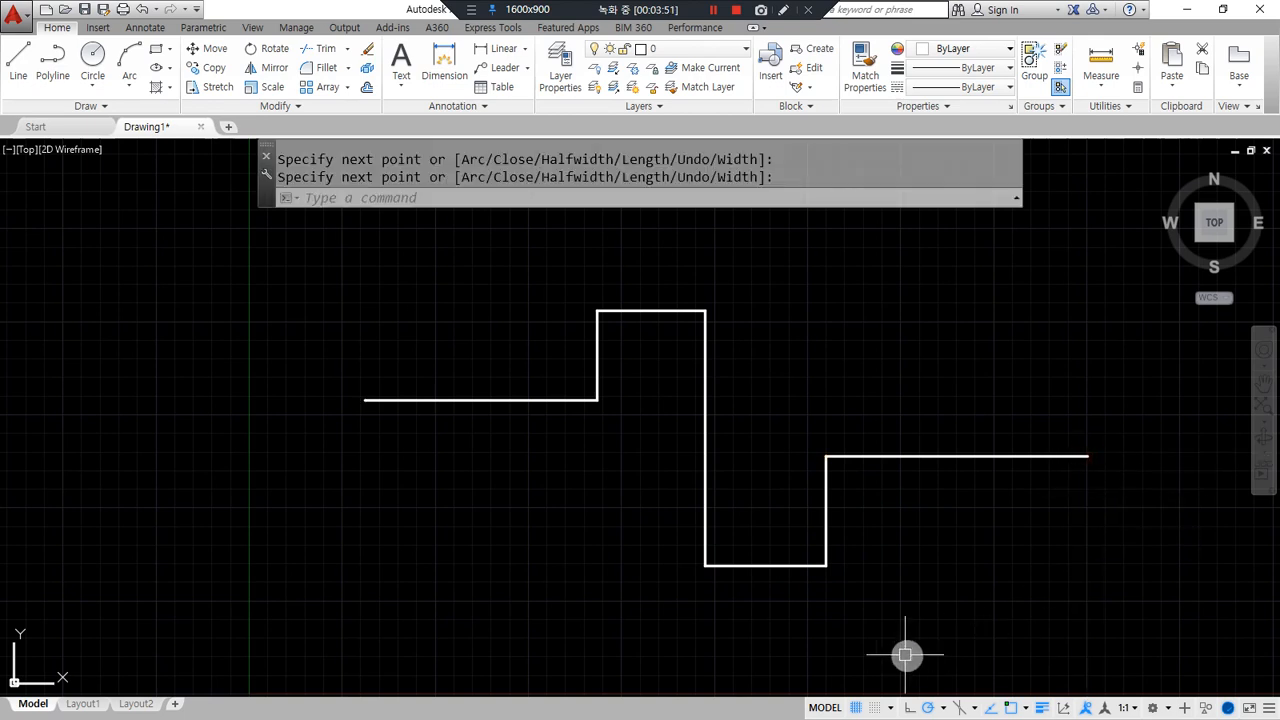
# Set the stepped polyline's global width to 5 in its properties, then deselect it.
pyautogui.click(977, 456)
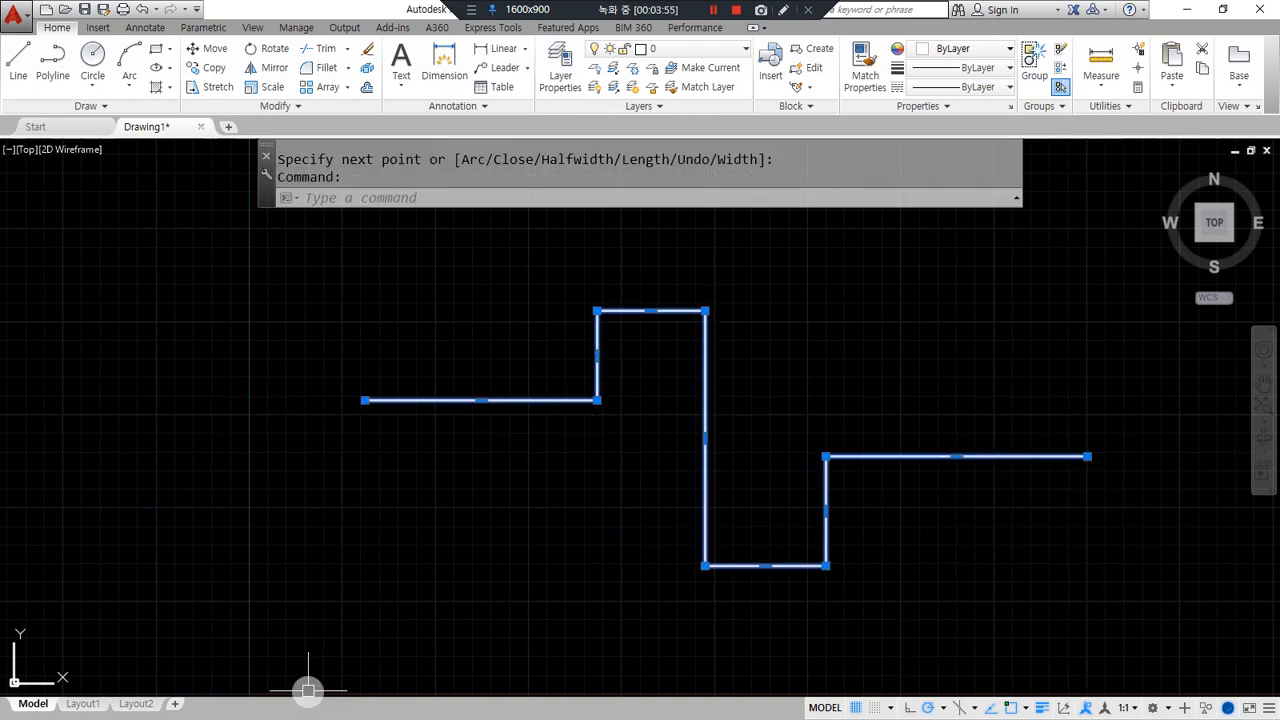
pyautogui.hotkey('ctrl', '1')
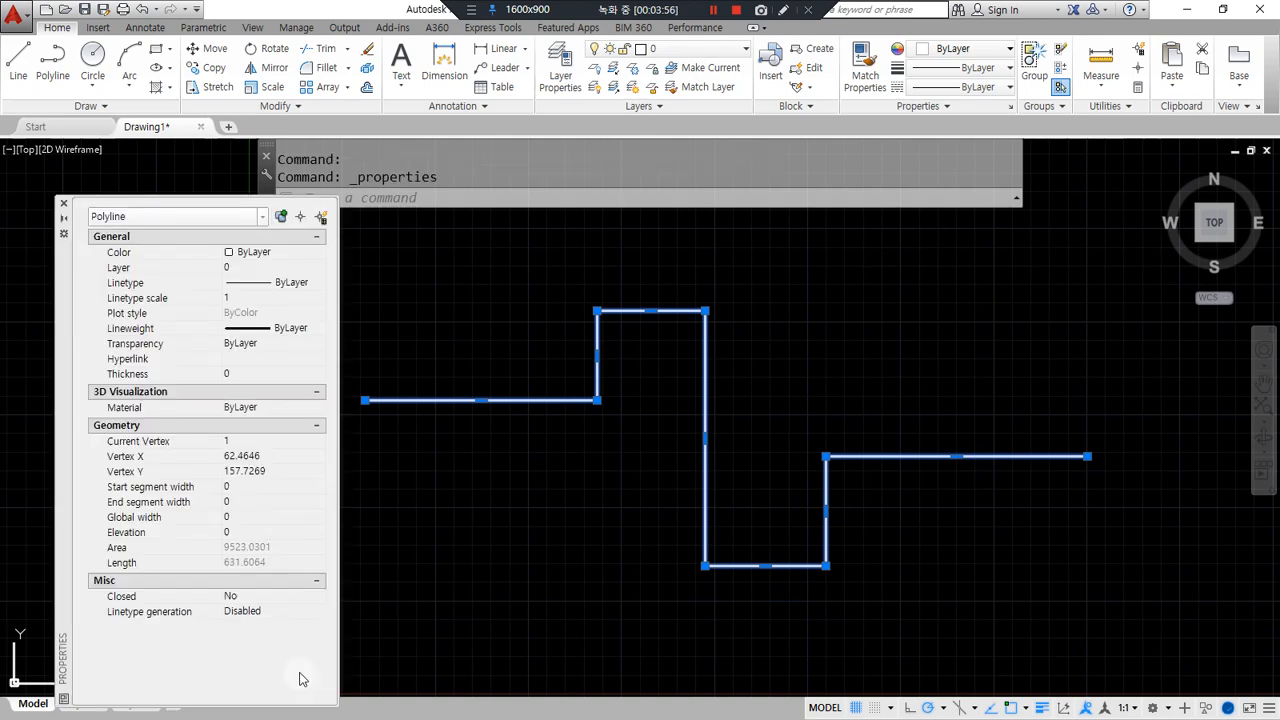
pyautogui.click(232, 518)
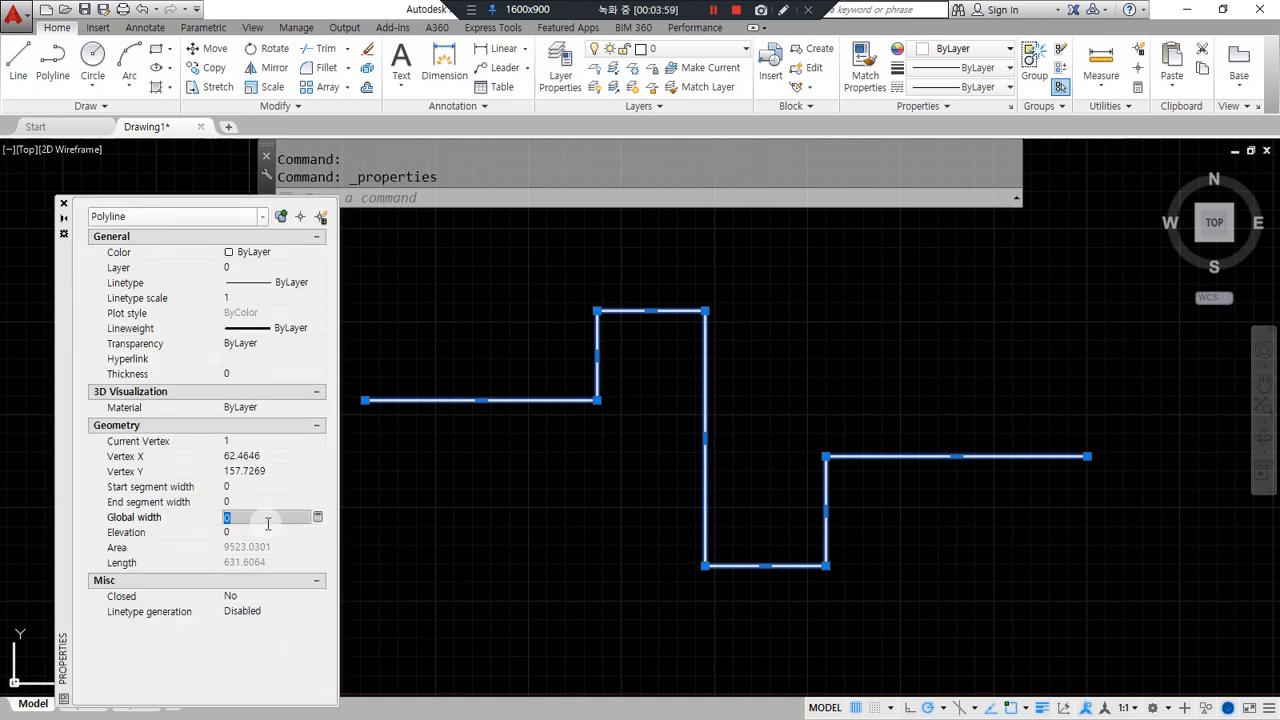
pyautogui.write('5')
pyautogui.press('Return')
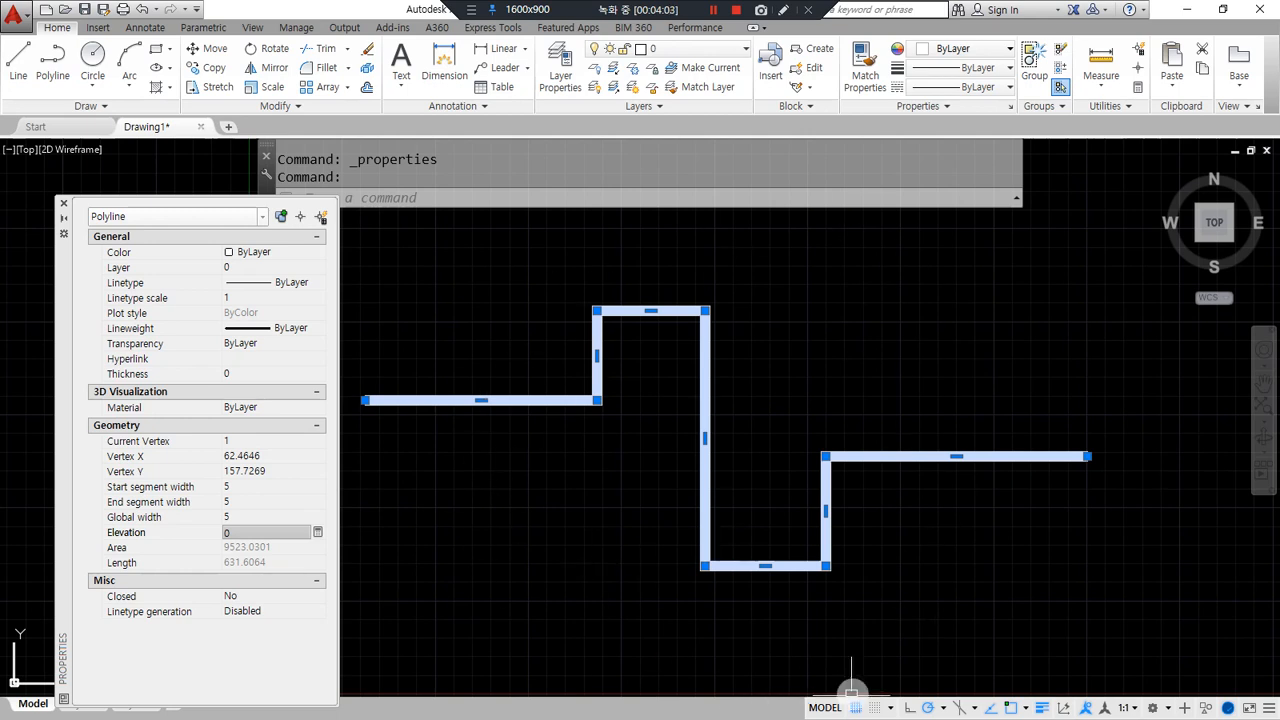
pyautogui.press('Escape')
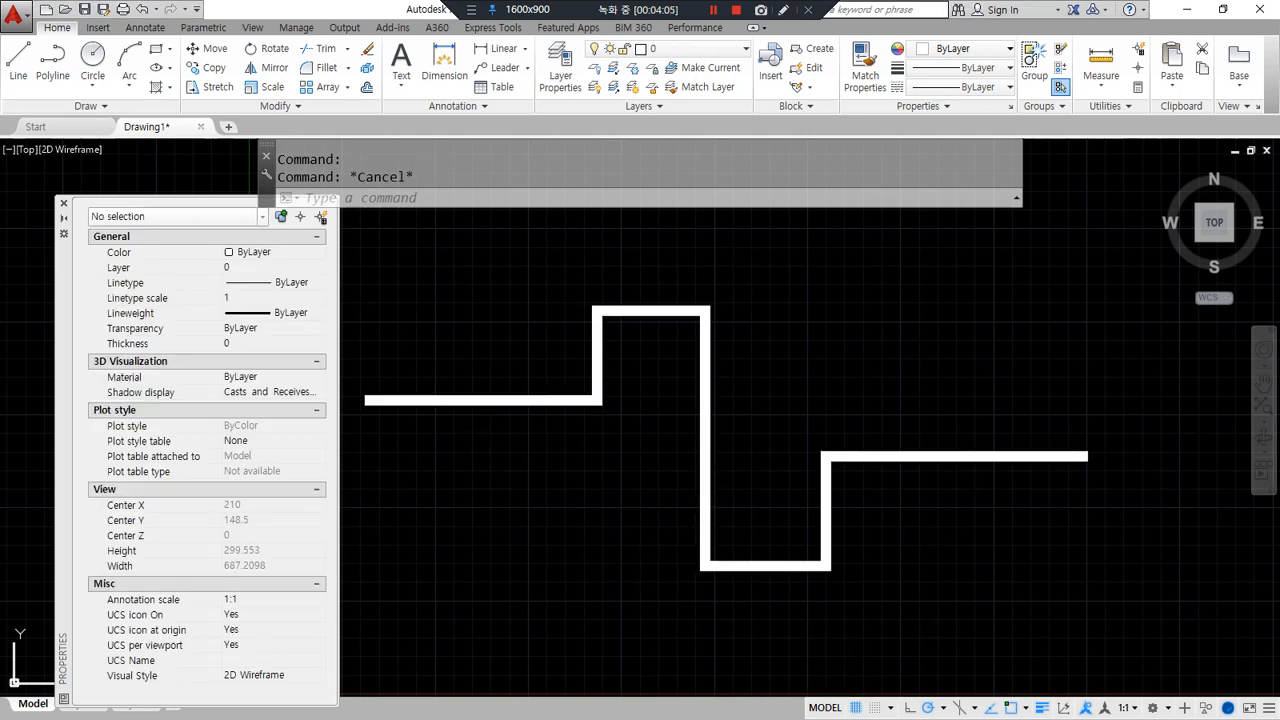
pyautogui.press('Escape')
pyautogui.click(888, 555)
pyautogui.press('Escape')
# Erase the thick stepped polyline from the drawing.
pyautogui.click(892, 598)
pyautogui.click(566, 277)
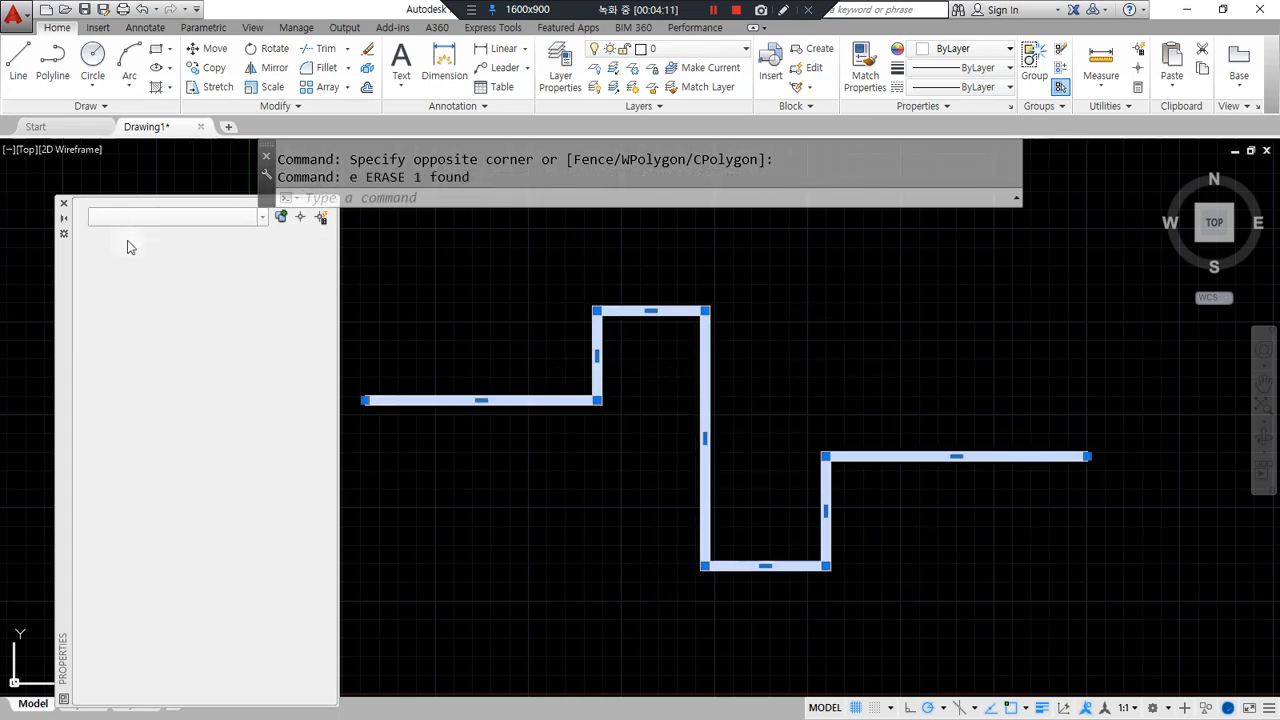
pyautogui.write('e')
pyautogui.press('Return')
# Draw a similar stepped shape from seven connected Line segments, then briefly select its final horizontal segment and deselect it.
pyautogui.scroll(-2, 502, 377)
pyautogui.write('l')
pyautogui.press('Return')
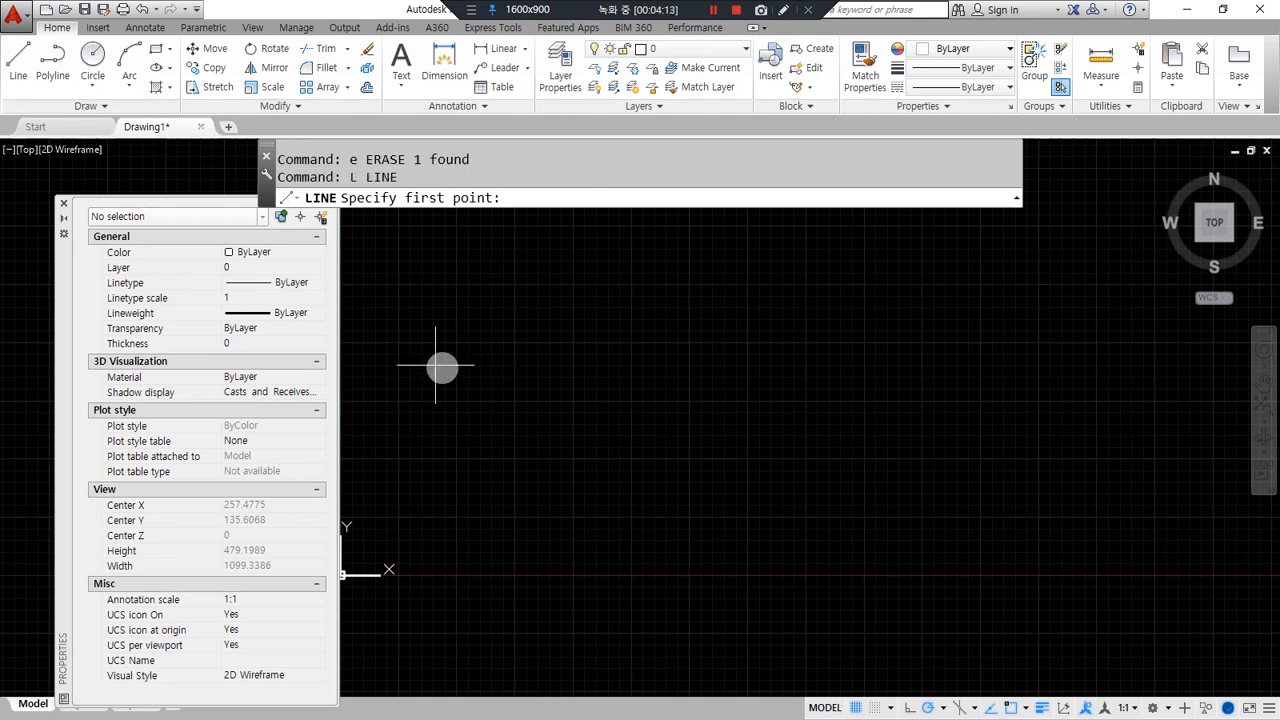
pyautogui.click(429, 363)
pyautogui.click(536, 362)
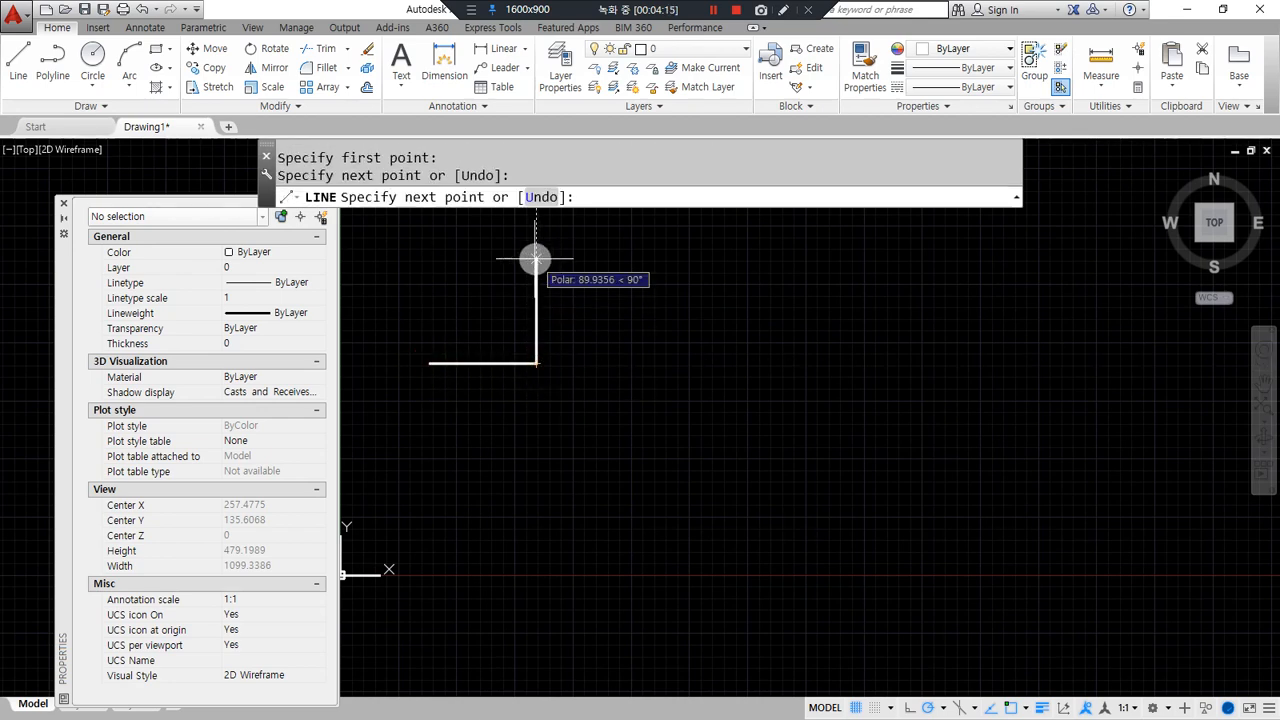
pyautogui.click(536, 260)
pyautogui.click(647, 260)
pyautogui.click(647, 553)
pyautogui.click(765, 553)
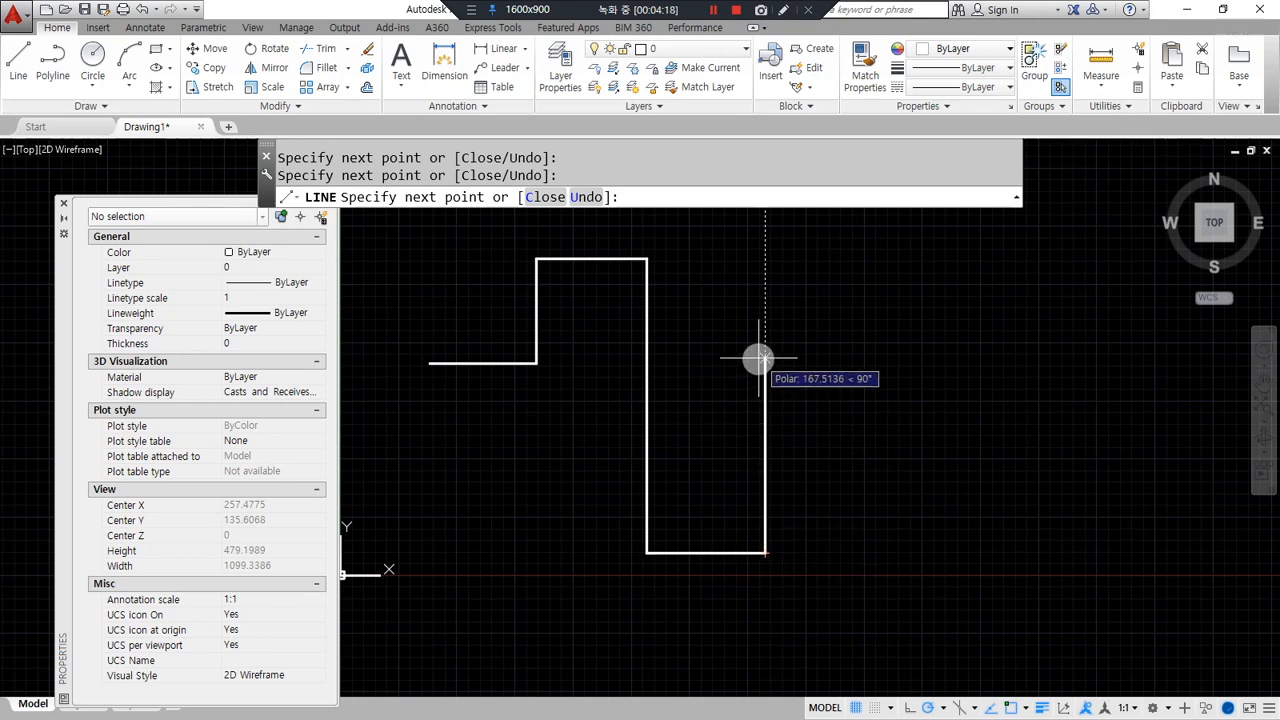
pyautogui.click(765, 408)
pyautogui.click(948, 408)
pyautogui.press('Return')
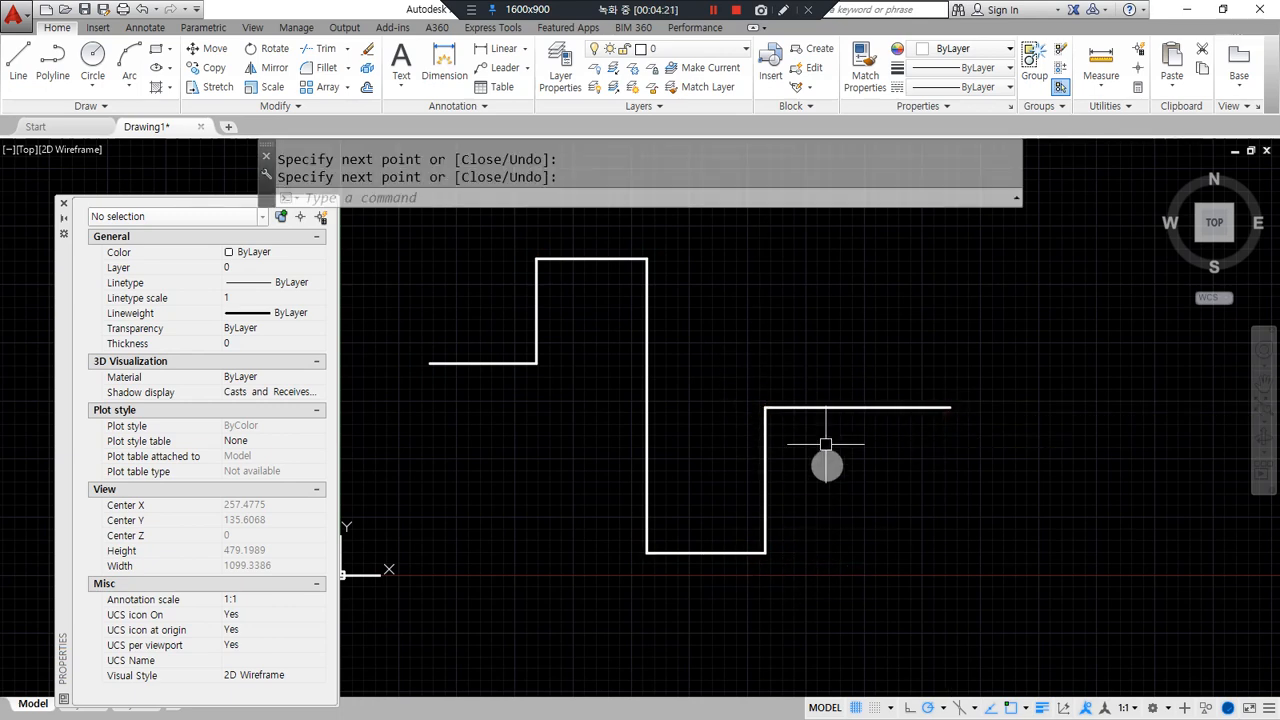
pyautogui.click(827, 408)
pyautogui.press('Escape')
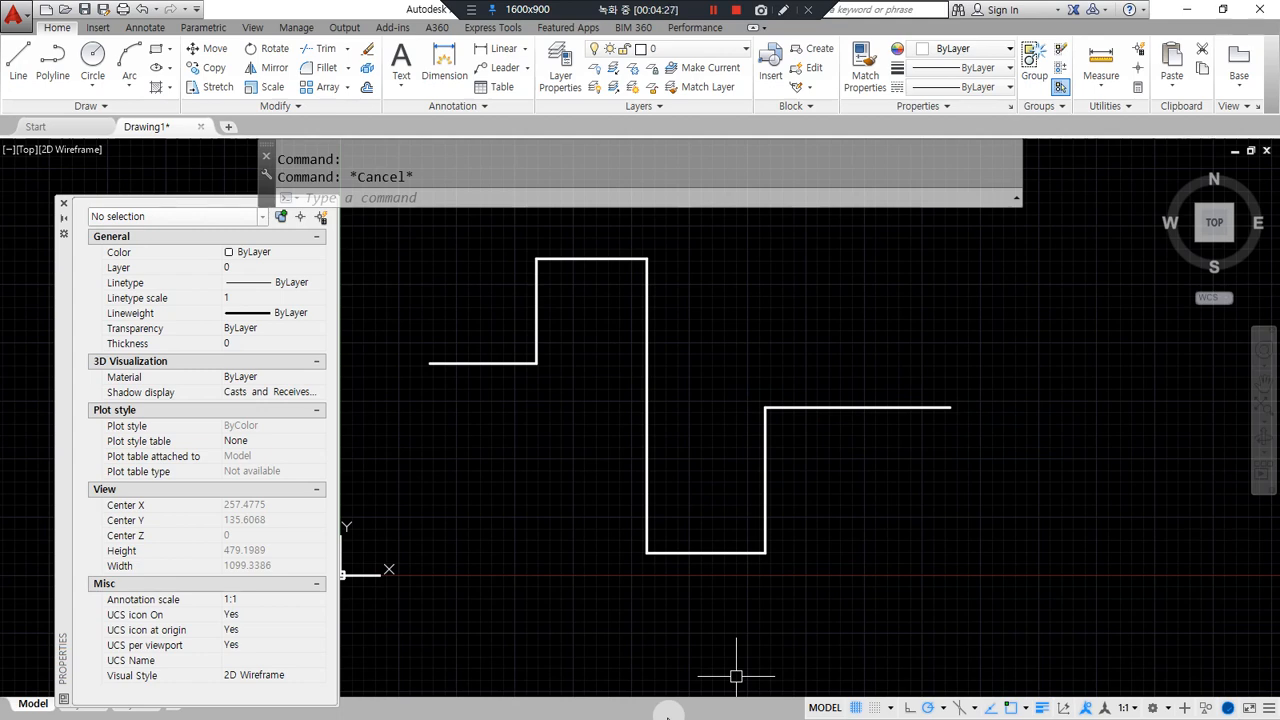
# Join the seven connected line segments into one polyline and select it.
pyautogui.write('j')
pyautogui.press('Return')
pyautogui.click(838, 572)
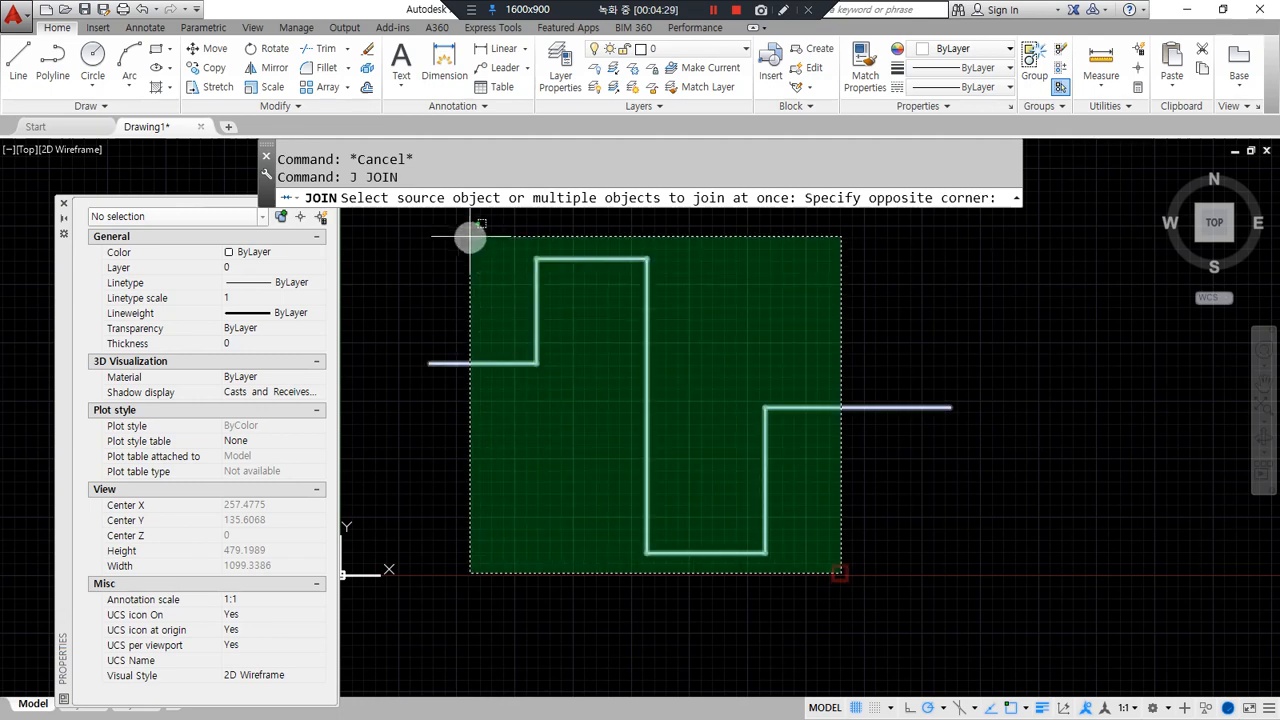
pyautogui.click(478, 238)
pyautogui.press('Return')
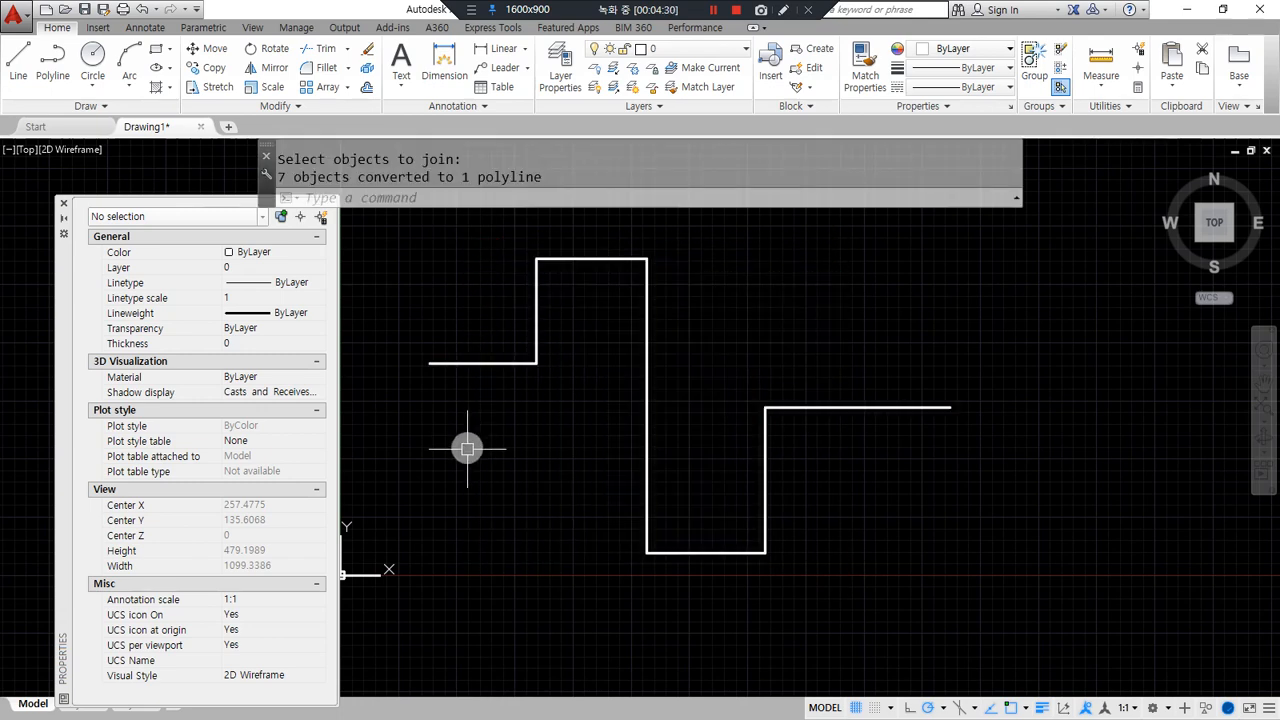
pyautogui.click(480, 363)
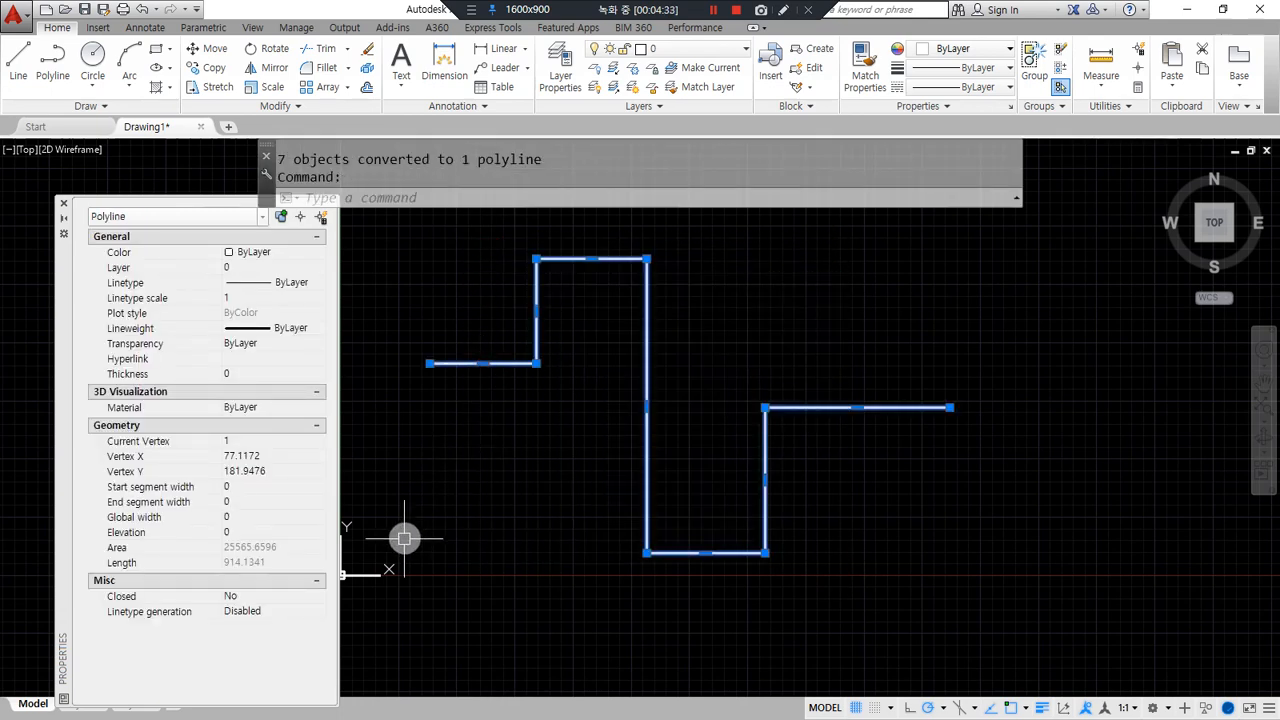
# Explode the joined stepped polyline into lines and erase its uppermost and lowermost horizontal segments.
pyautogui.write('x')
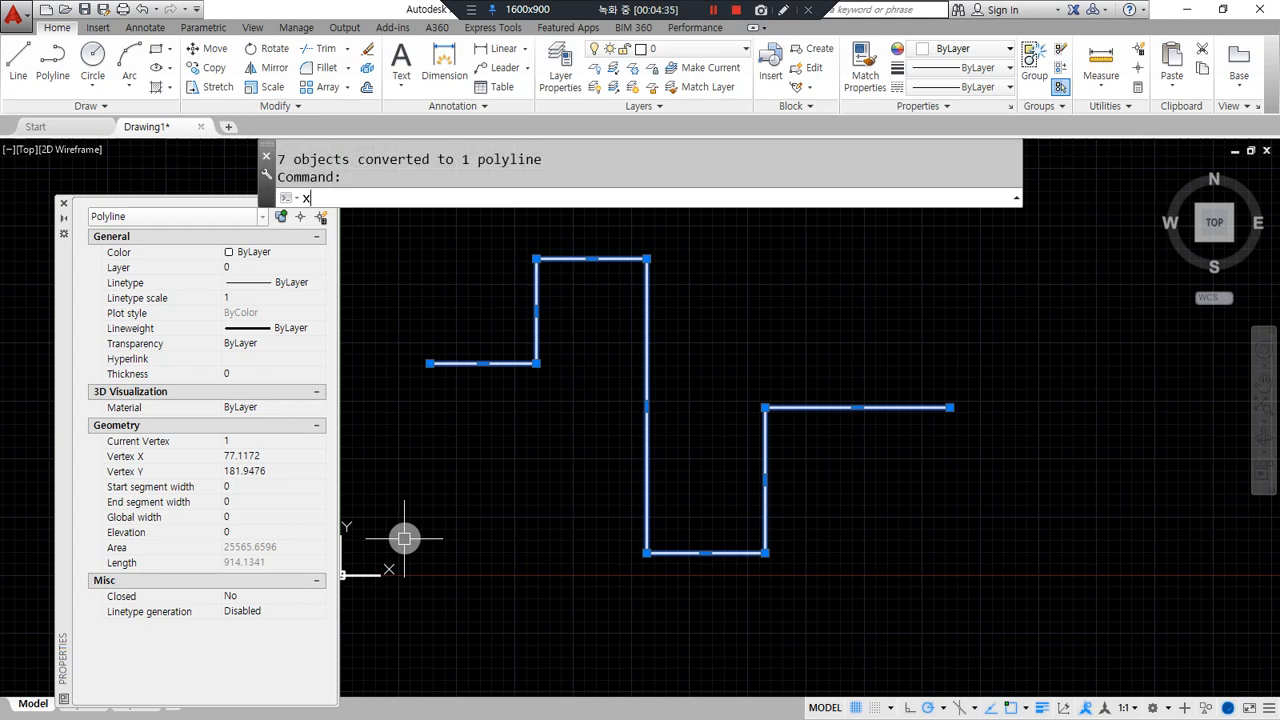
pyautogui.press('Return')
pyautogui.click(630, 248)
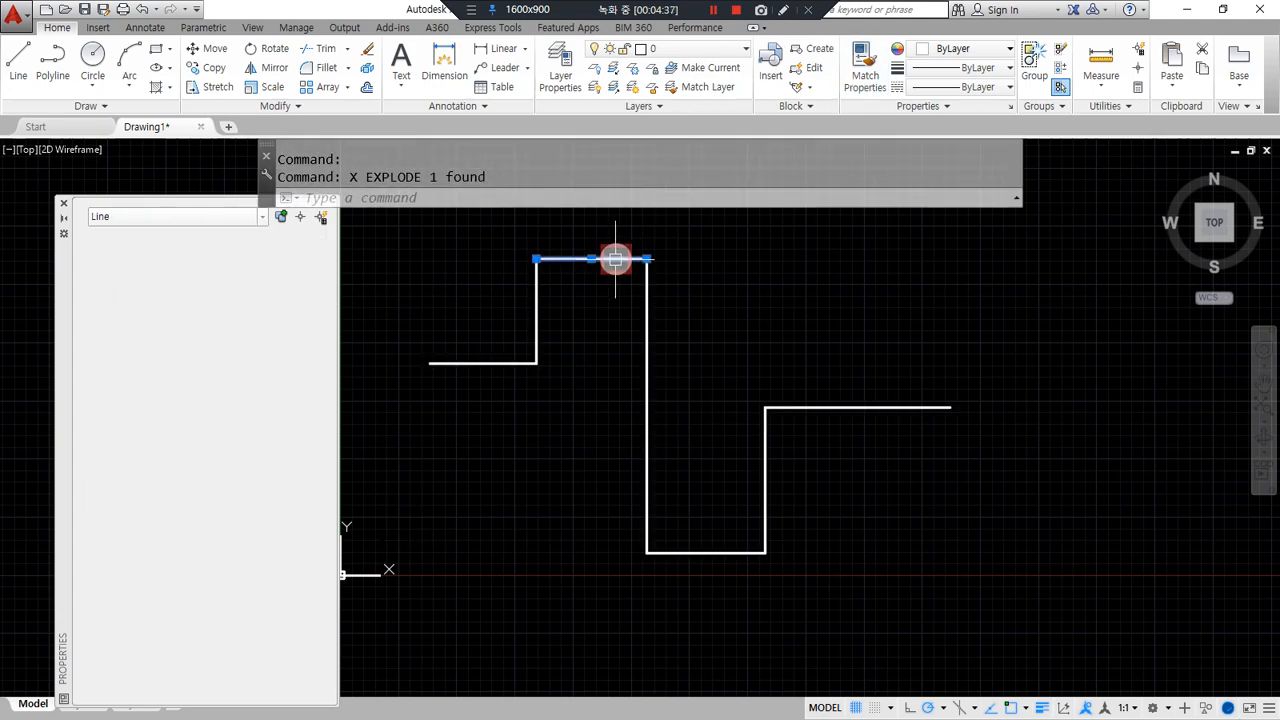
pyautogui.write('e')
pyautogui.press('Return')
pyautogui.click(697, 547)
pyautogui.write('e')
pyautogui.press('Return')
# Draw an upward-bulging Arc across the upper gap, using its start point, end point and a vertical tangent direction.
pyautogui.write('a')
pyautogui.press('Return')
pyautogui.click(536, 259)
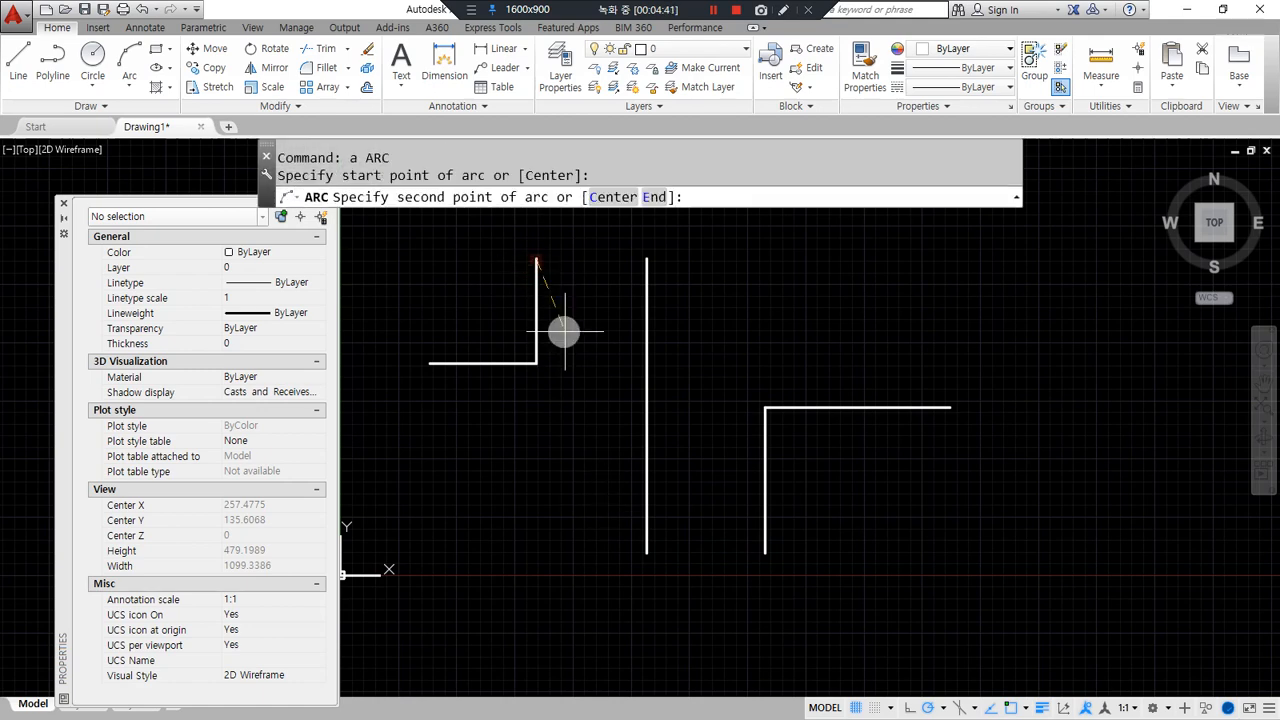
pyautogui.write('e')
pyautogui.press('Return')
pyautogui.click(647, 260)
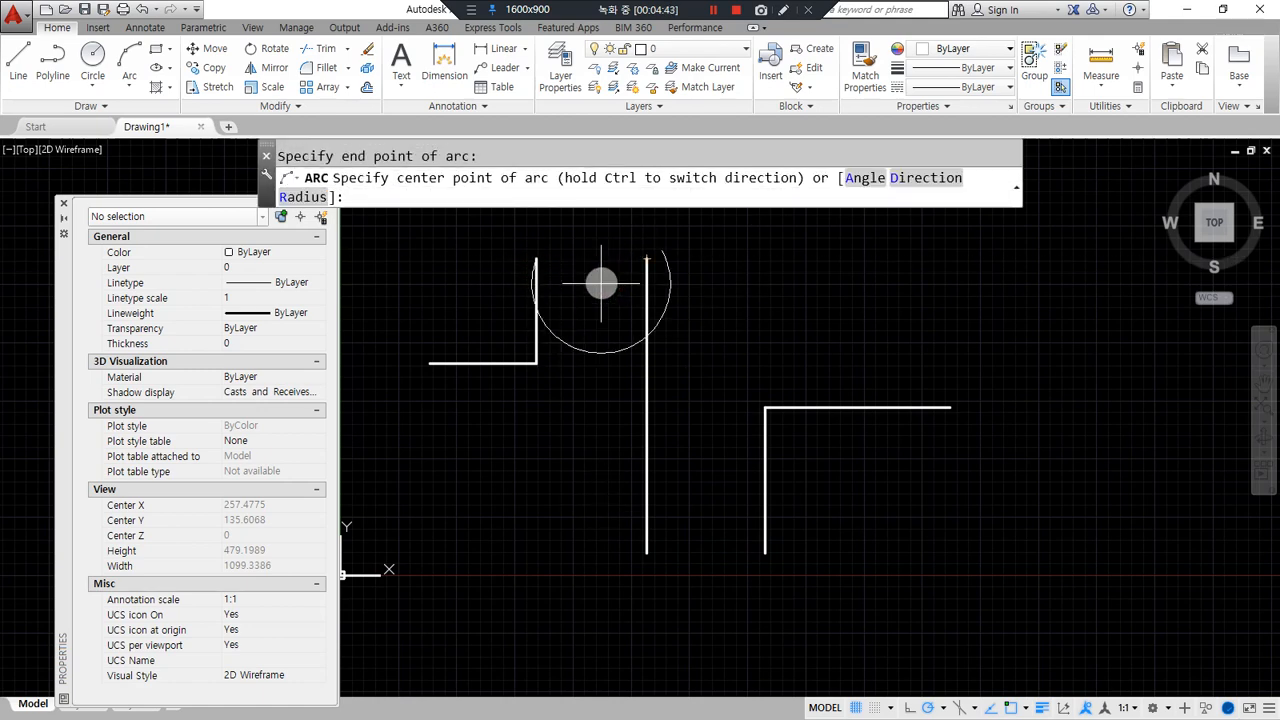
pyautogui.write('d')
pyautogui.press('Return')
pyautogui.click(533, 238)
# Draw a downward-bulging Arc across the lower gap, using its start point, end point and a downward tangent direction.
pyautogui.write('a')
pyautogui.press('Return')
pyautogui.click(647, 551)
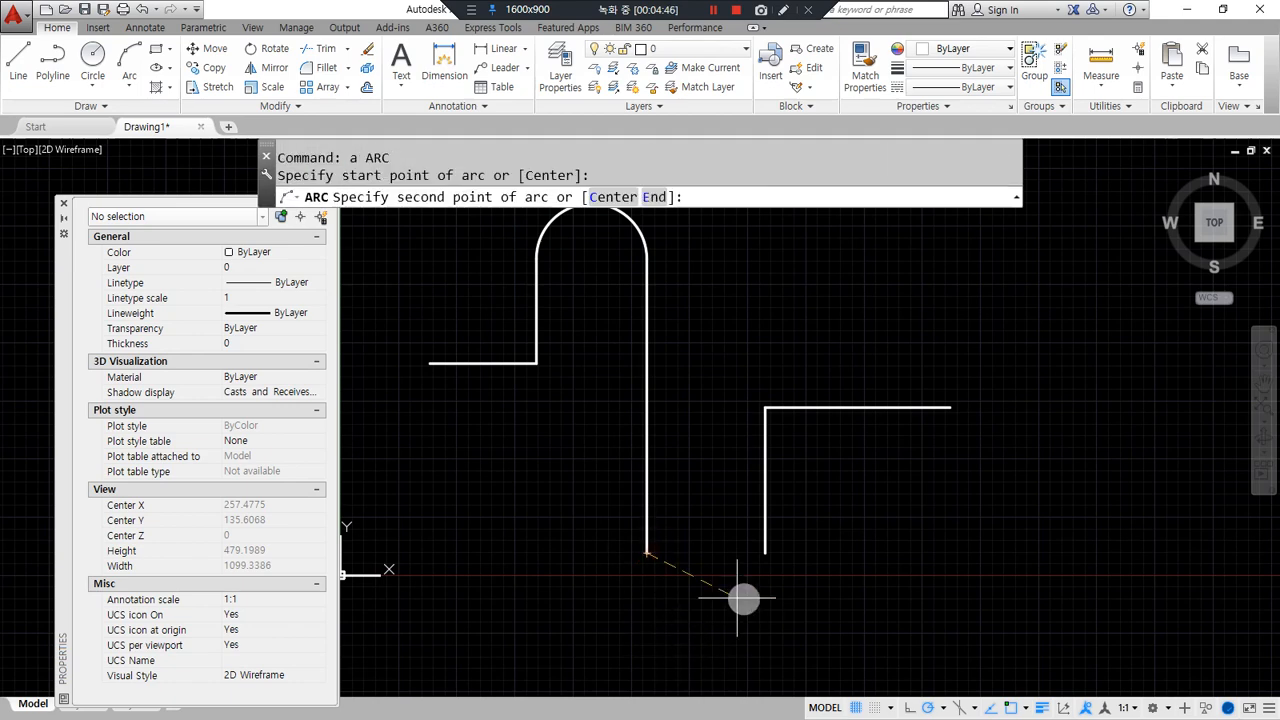
pyautogui.write('e')
pyautogui.press('Return')
pyautogui.click(765, 550)
pyautogui.write('d')
pyautogui.press('Return')
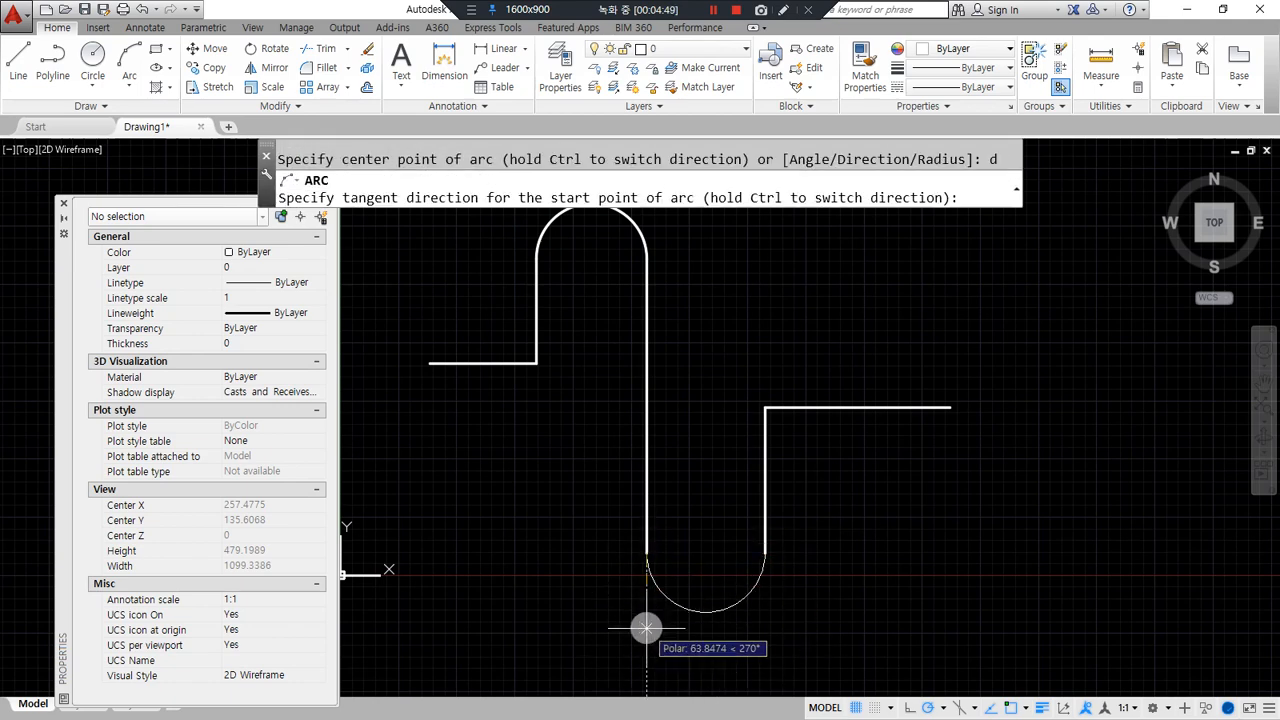
pyautogui.click(652, 623)
# Join all the connected lines and arcs into one polyline, then select it to check its properties and deselect it.
pyautogui.scroll(-2, 643, 356)
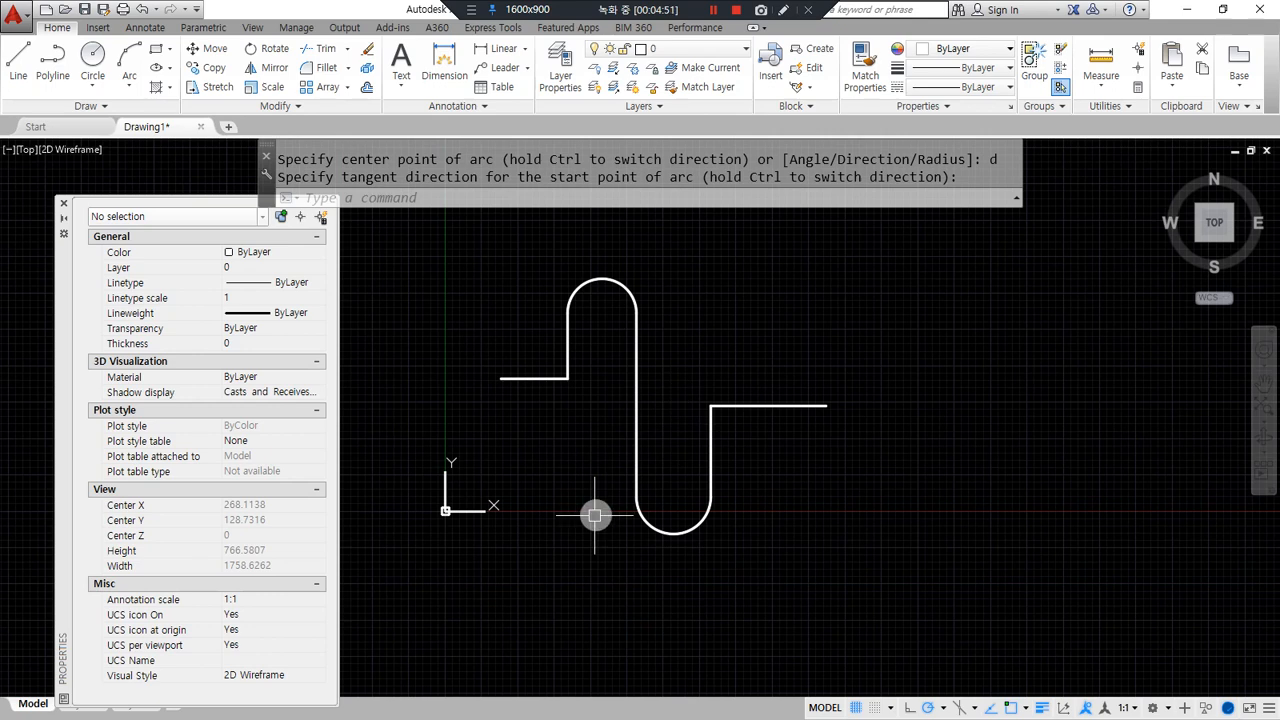
pyautogui.write('j')
pyautogui.press('Return')
pyautogui.click(818, 571)
pyautogui.click(528, 248)
pyautogui.press('Return')
pyautogui.click(520, 378)
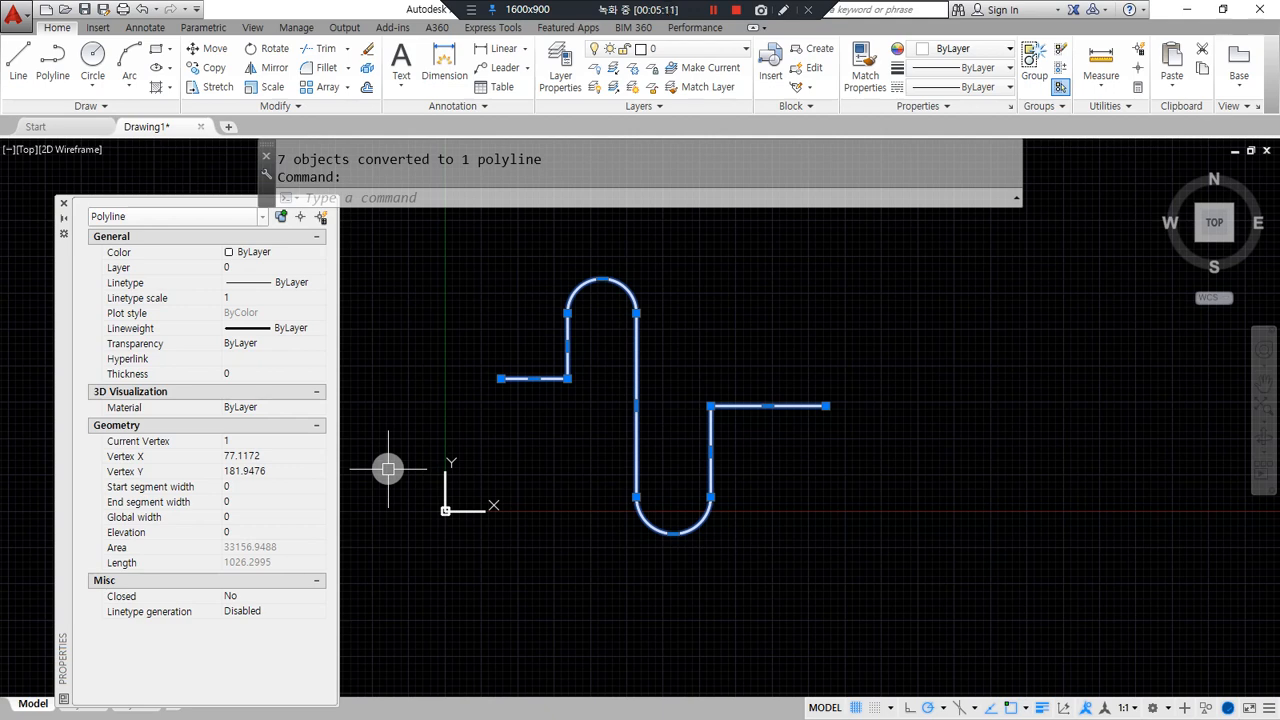
pyautogui.press('Escape')
# Start a new polyline beside the joined one with a horizontal segment, an upward vertical segment and an upper semicircular arc.
pyautogui.moveTo(698, 444); pyautogui.dragTo(571, 434, button='middle')
pyautogui.write('pl')
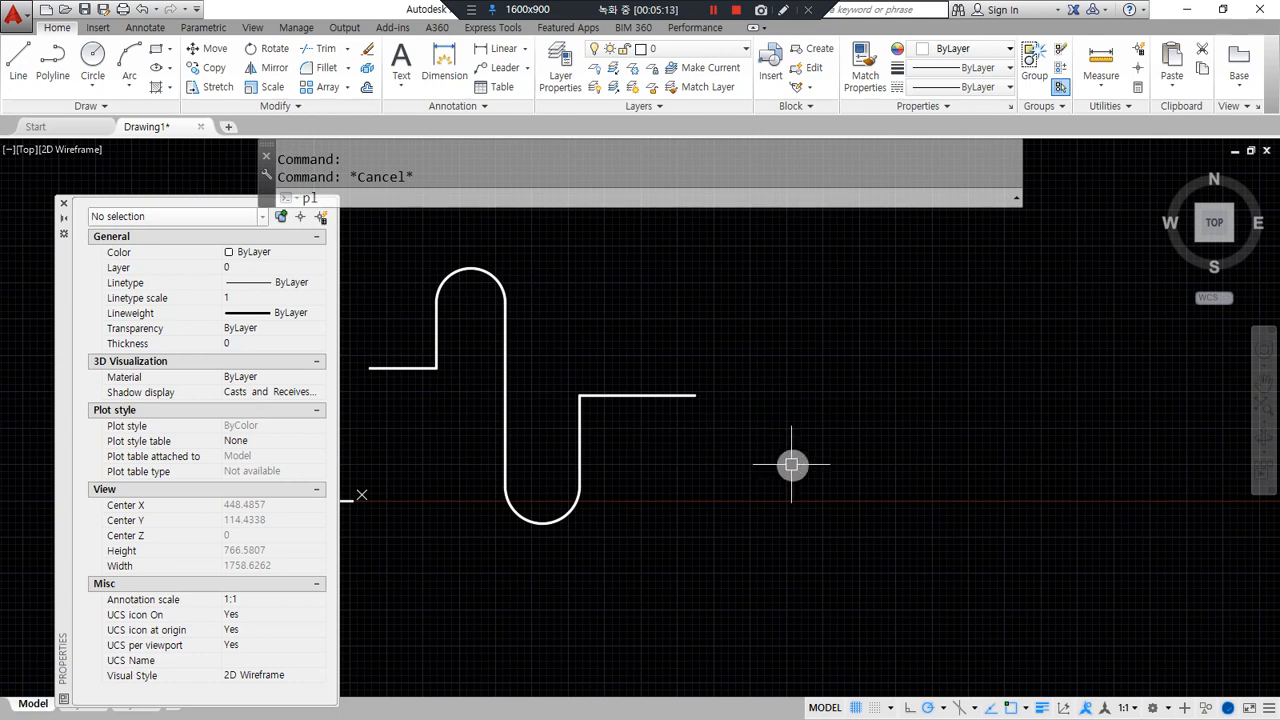
pyautogui.press('Return')
pyautogui.moveTo(791, 464); pyautogui.dragTo(723, 443, button='middle')
pyautogui.click(728, 407)
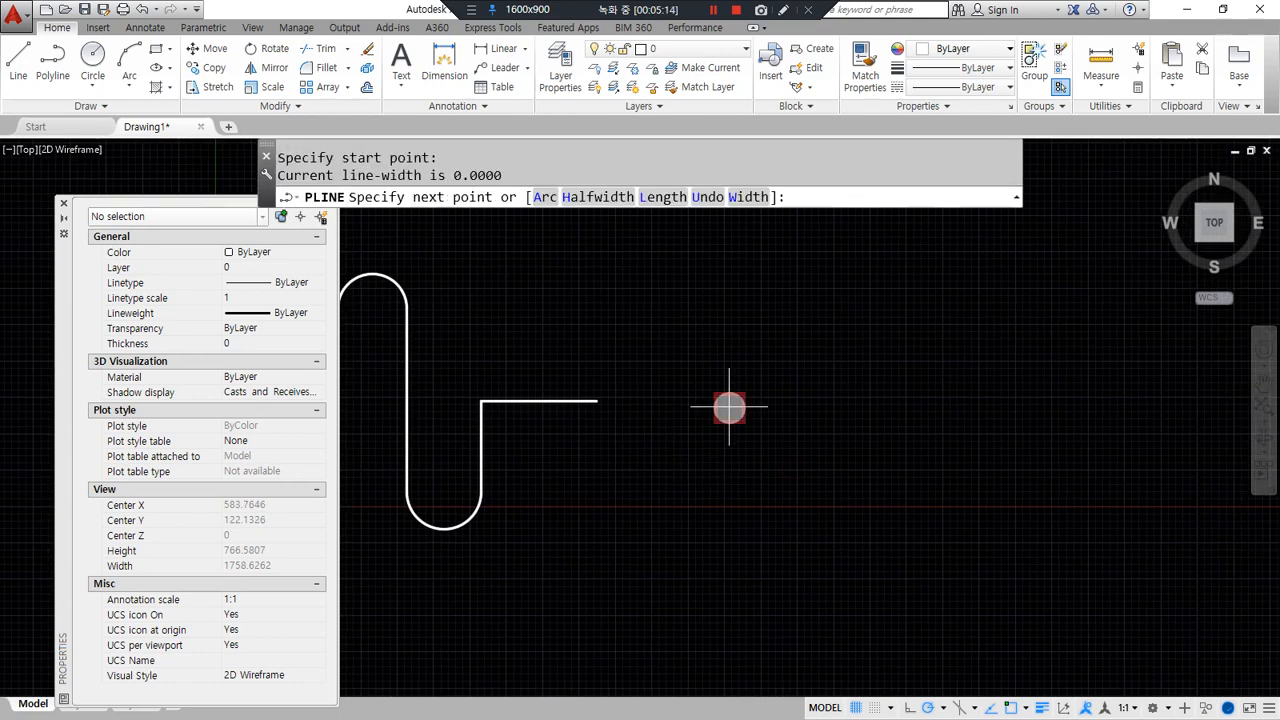
pyautogui.click(820, 407)
pyautogui.click(820, 298)
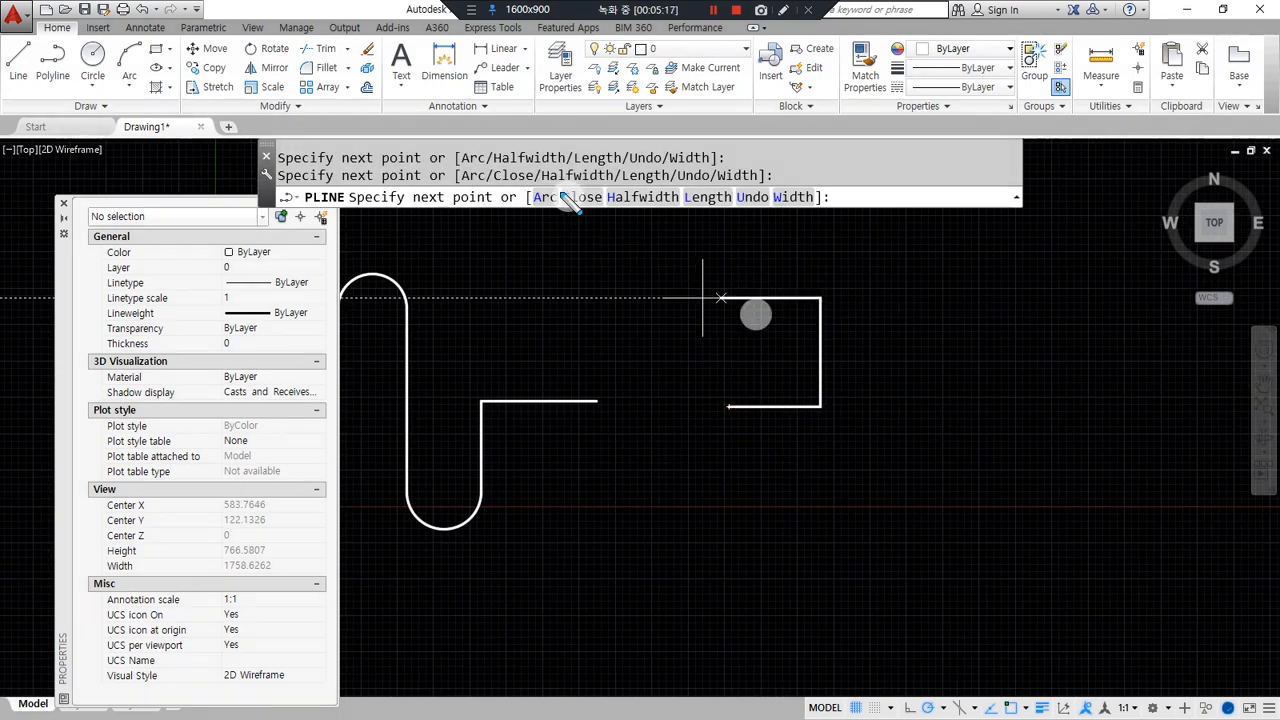
pyautogui.moveTo(527, 222); pyautogui.dragTo(566, 232)
pyautogui.press('Escape')
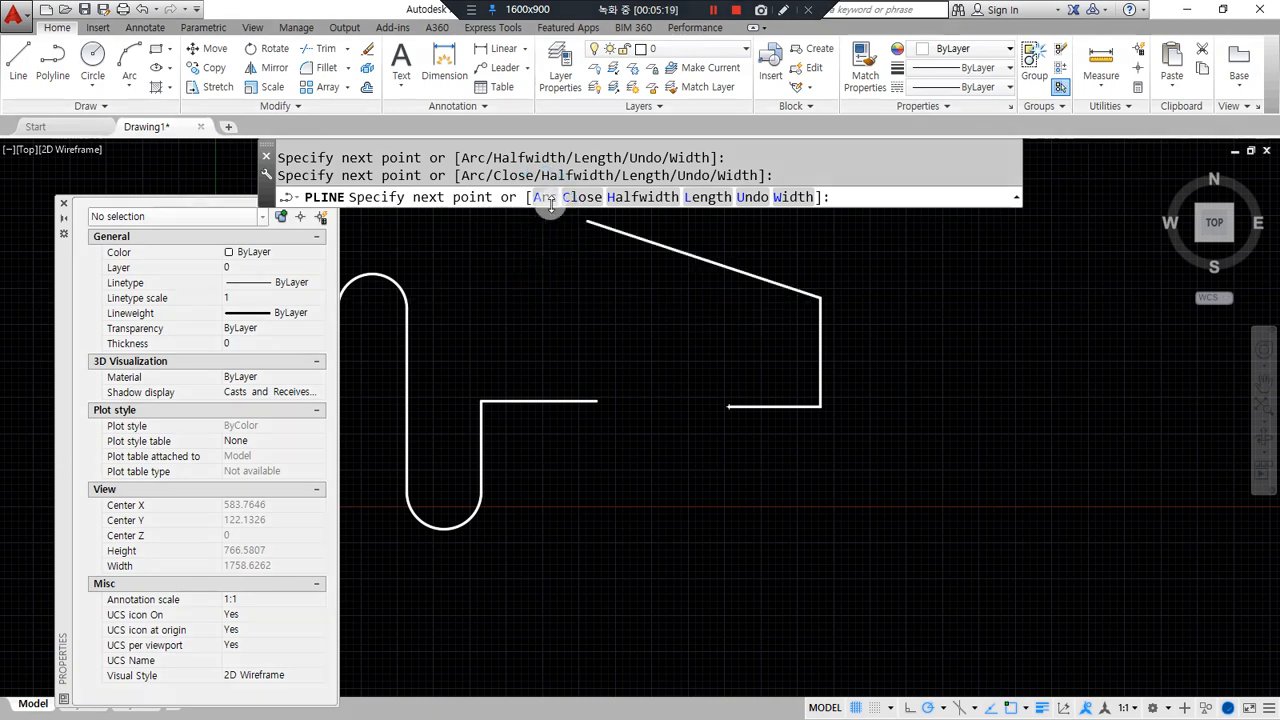
pyautogui.click(548, 199)
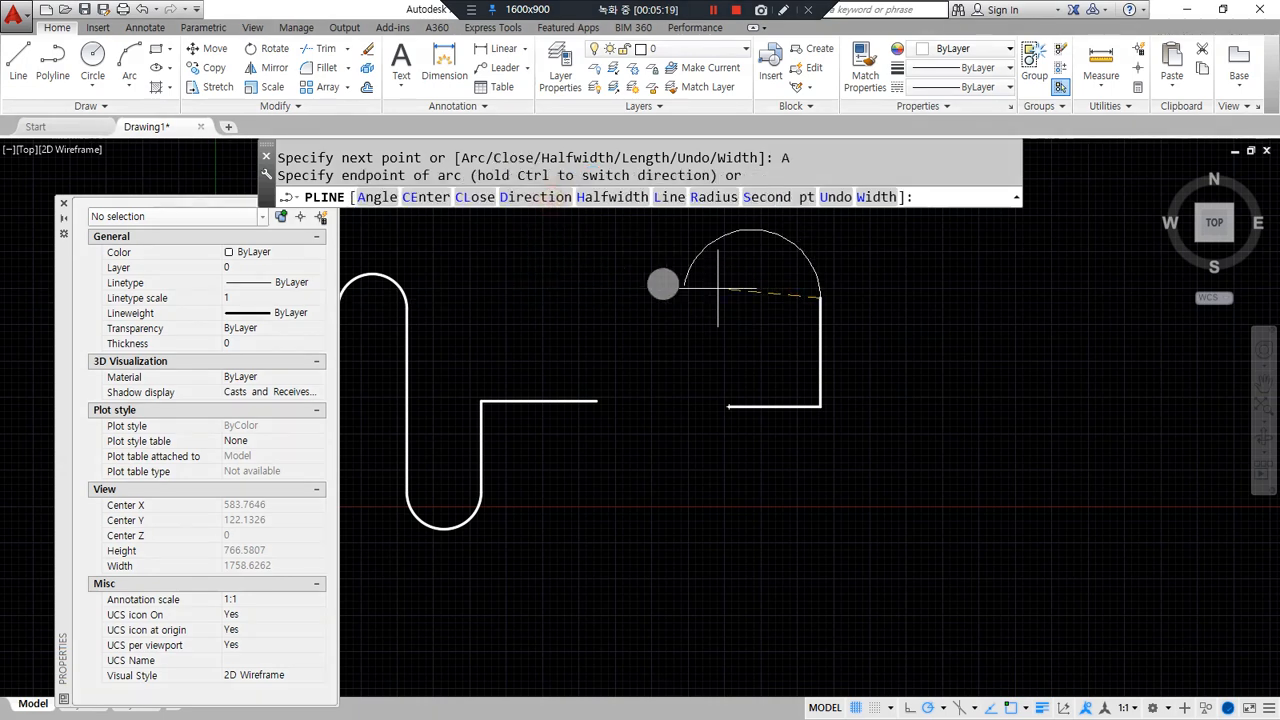
pyautogui.click(923, 296)
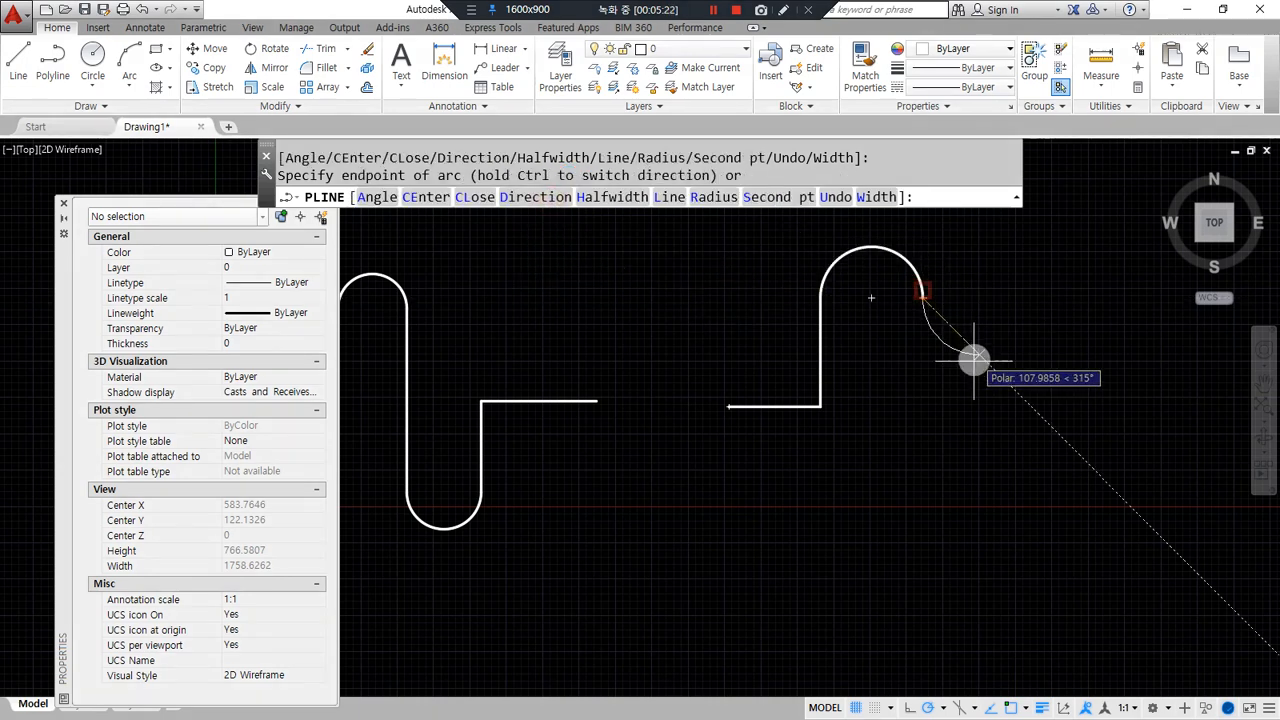
# Continue the polyline with a long downward line, a lower semicircular arc, an upward line and a final horizontal line, then finish it.
pyautogui.click(670, 197)
pyautogui.click(922, 570)
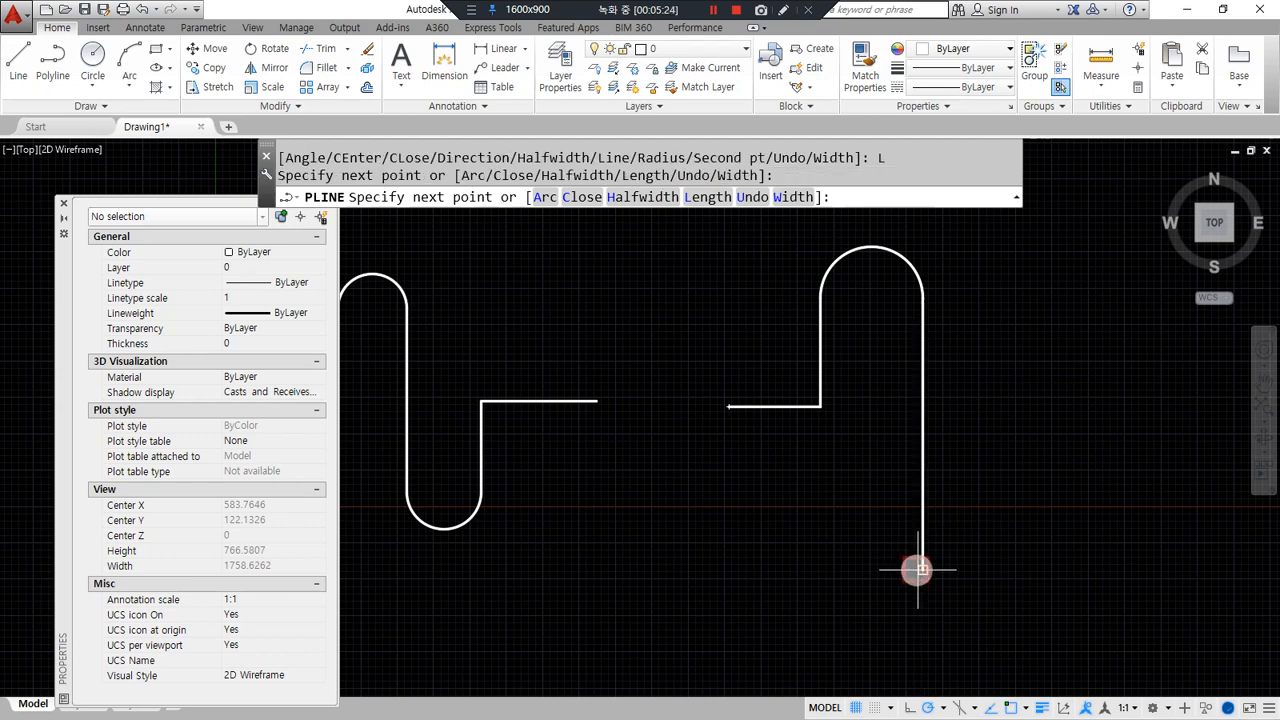
pyautogui.write('a')
pyautogui.press('Return')
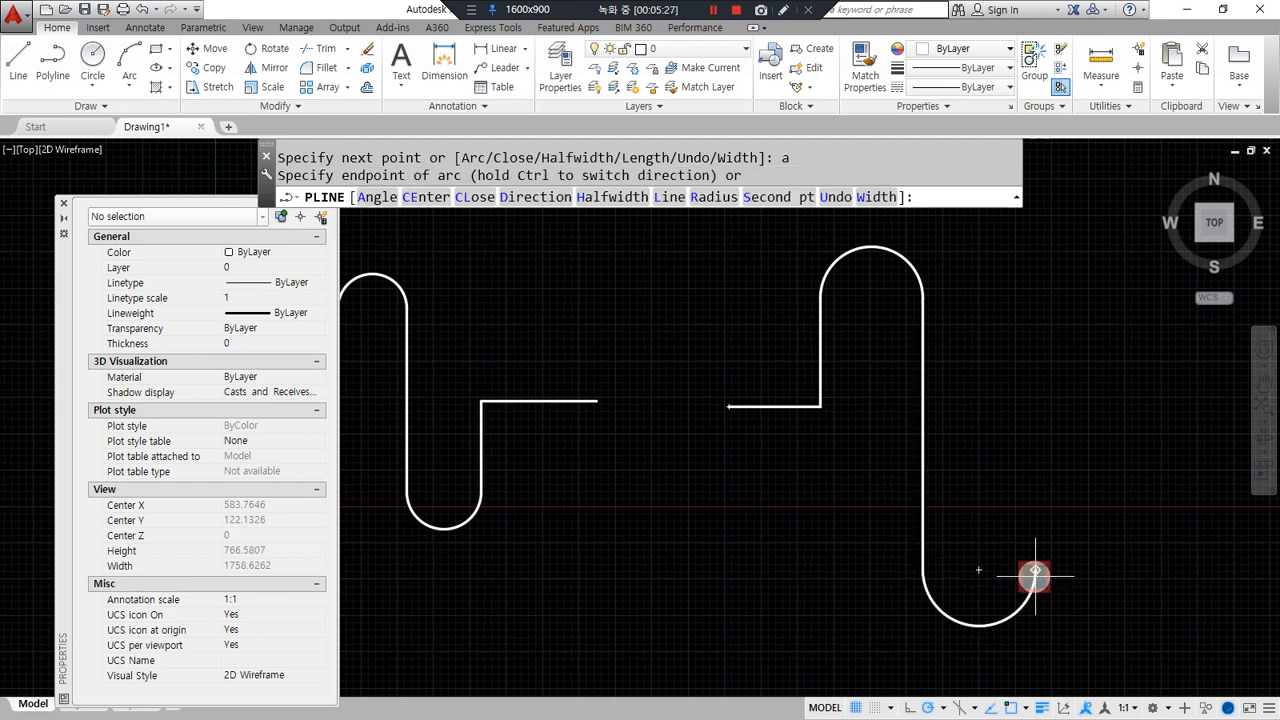
pyautogui.click(1035, 570)
pyautogui.write('l')
pyautogui.press('Return')
pyautogui.click(1035, 438)
pyautogui.click(1162, 440)
pyautogui.press('Return')
# Select the directly drawn polyline and the joined one in turn to compare their properties, then deselect them.
pyautogui.click(1109, 439)
pyautogui.scroll(-2, 774, 548)
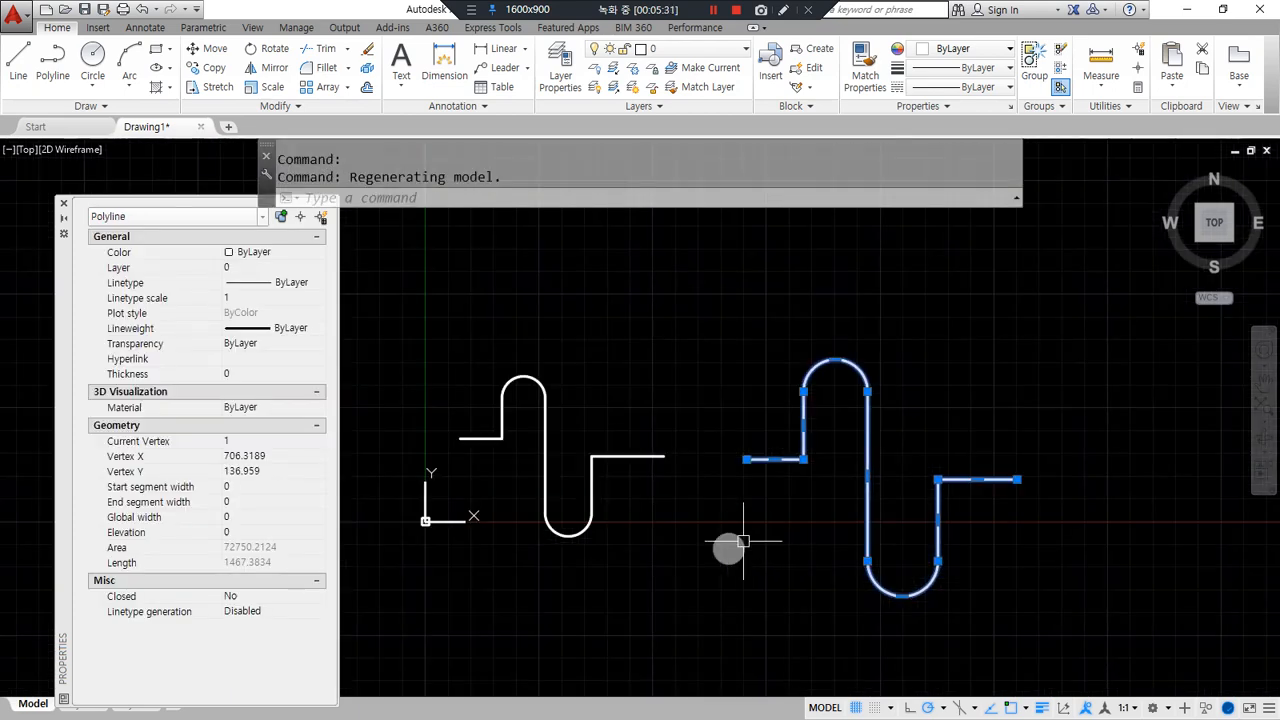
pyautogui.moveTo(758, 537); pyautogui.dragTo(799, 525, button='middle')
pyautogui.press('Escape')
pyautogui.click(668, 450)
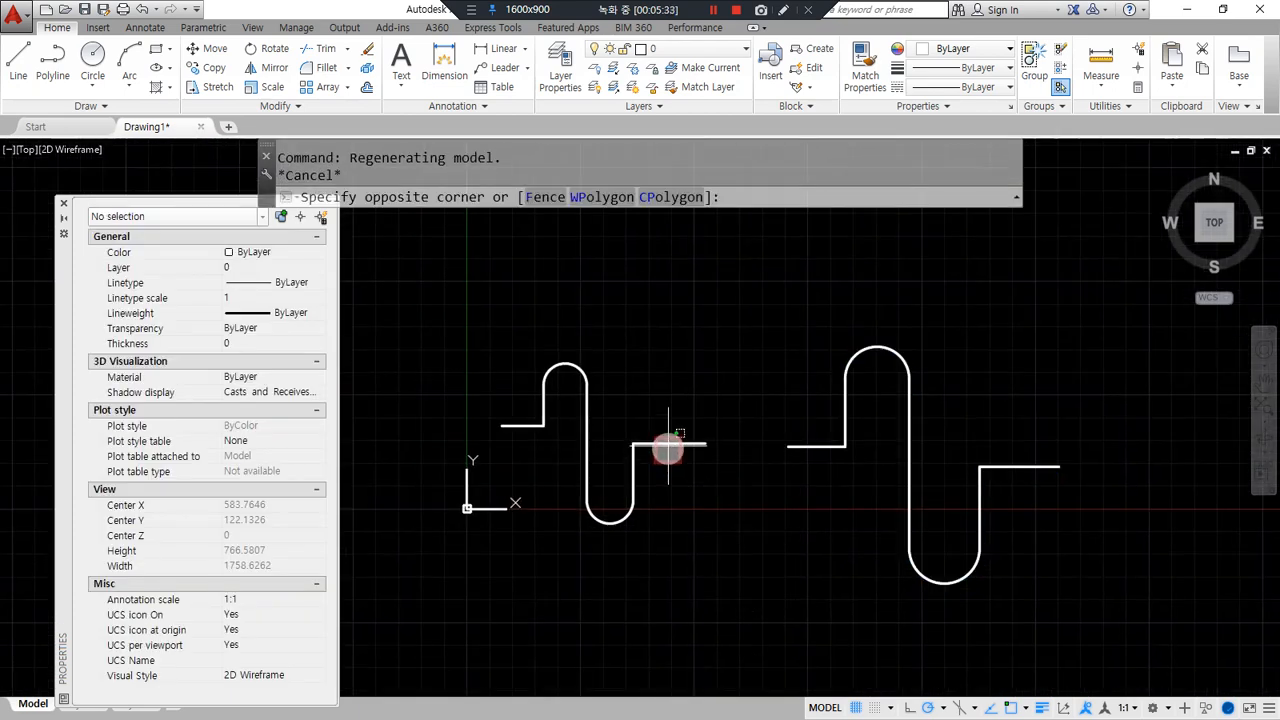
pyautogui.click(790, 552)
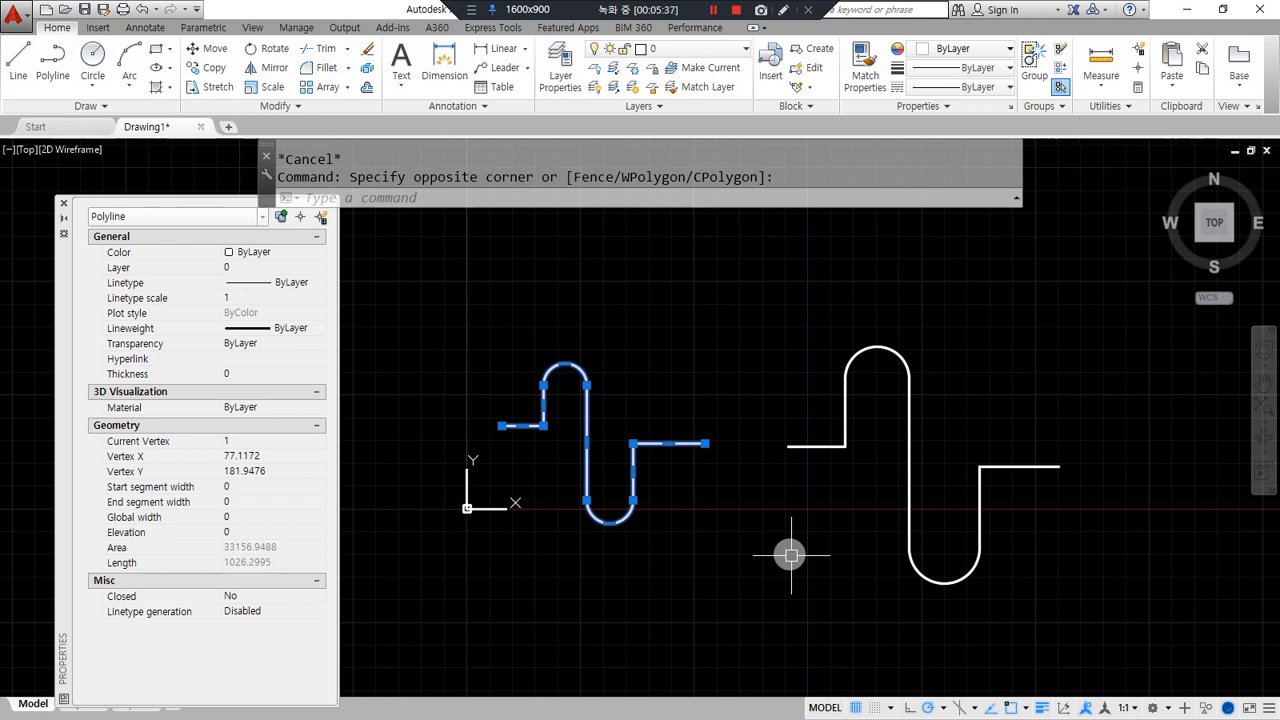
pyautogui.press('Escape')
# Erase both curved polylines from the drawing.
pyautogui.click(1105, 621)
pyautogui.click(492, 279)
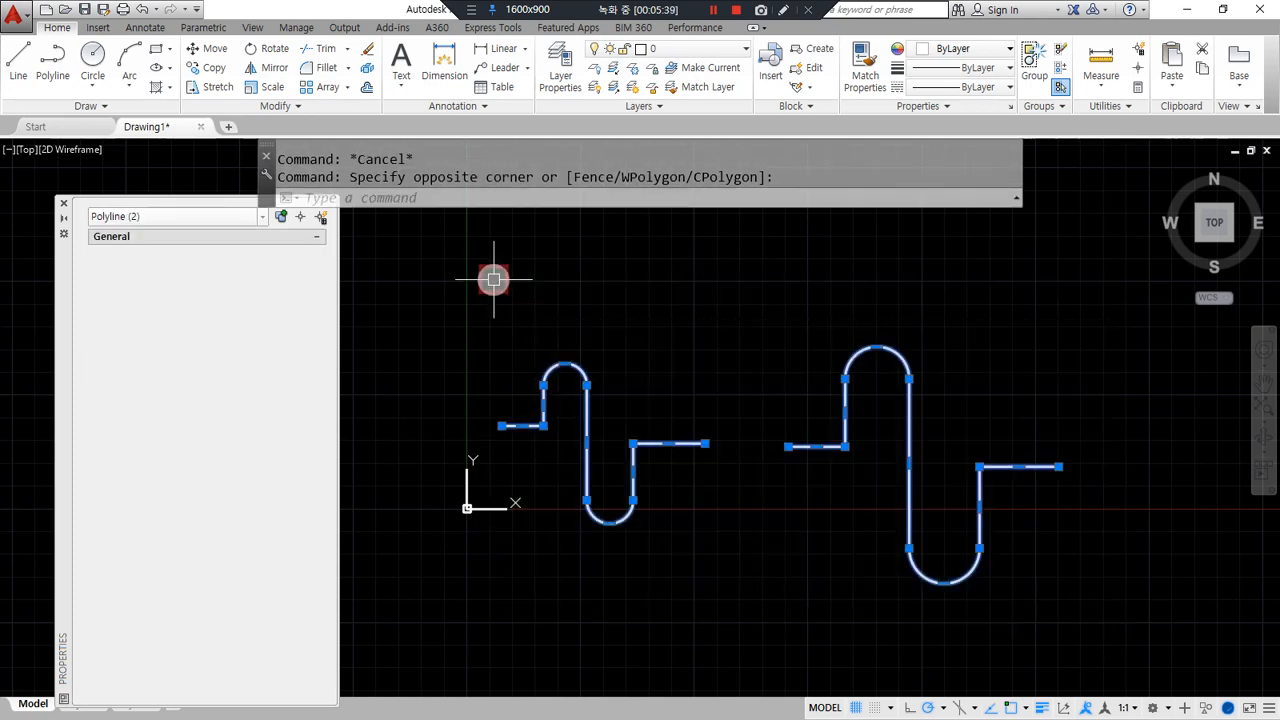
pyautogui.write('e')
pyautogui.press('Return')
# Start a new stepped polyline with a horizontal segment, a downward segment about 265 units long and a second horizontal segment.
pyautogui.write('pl')
pyautogui.press('Return')
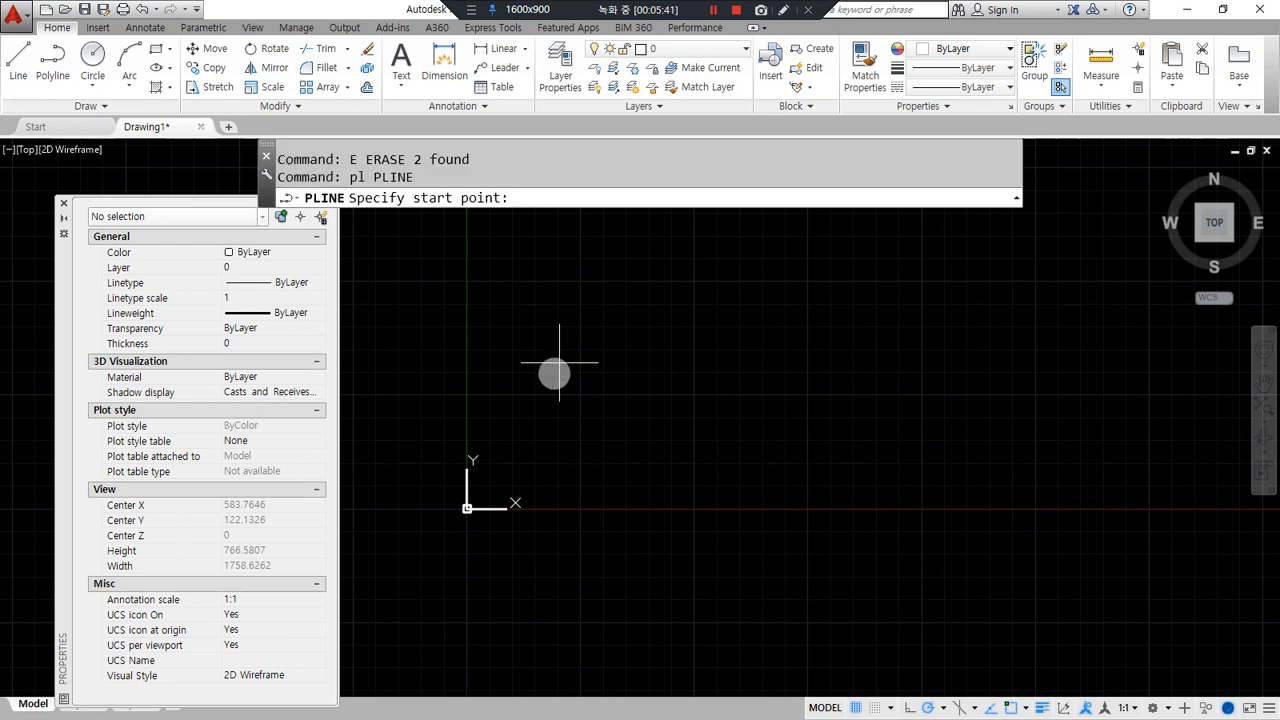
pyautogui.click(517, 339)
pyautogui.click(628, 339)
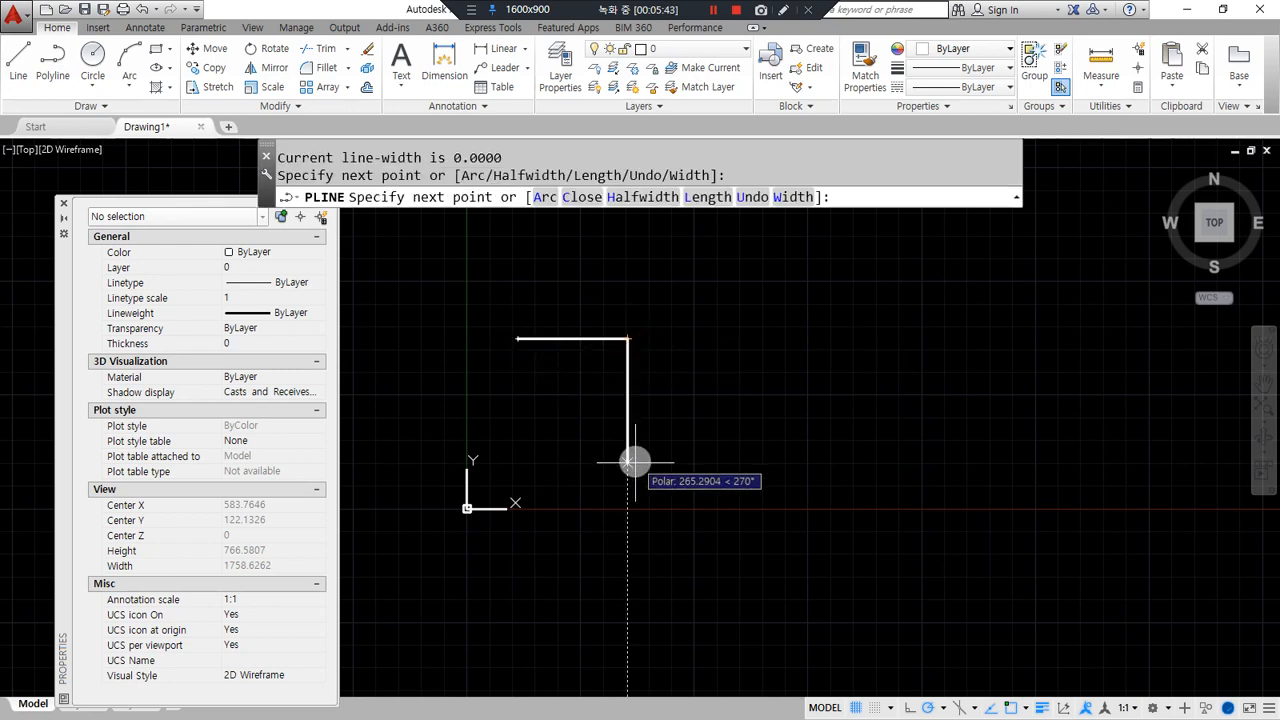
pyautogui.click(628, 462)
pyautogui.click(732, 462)
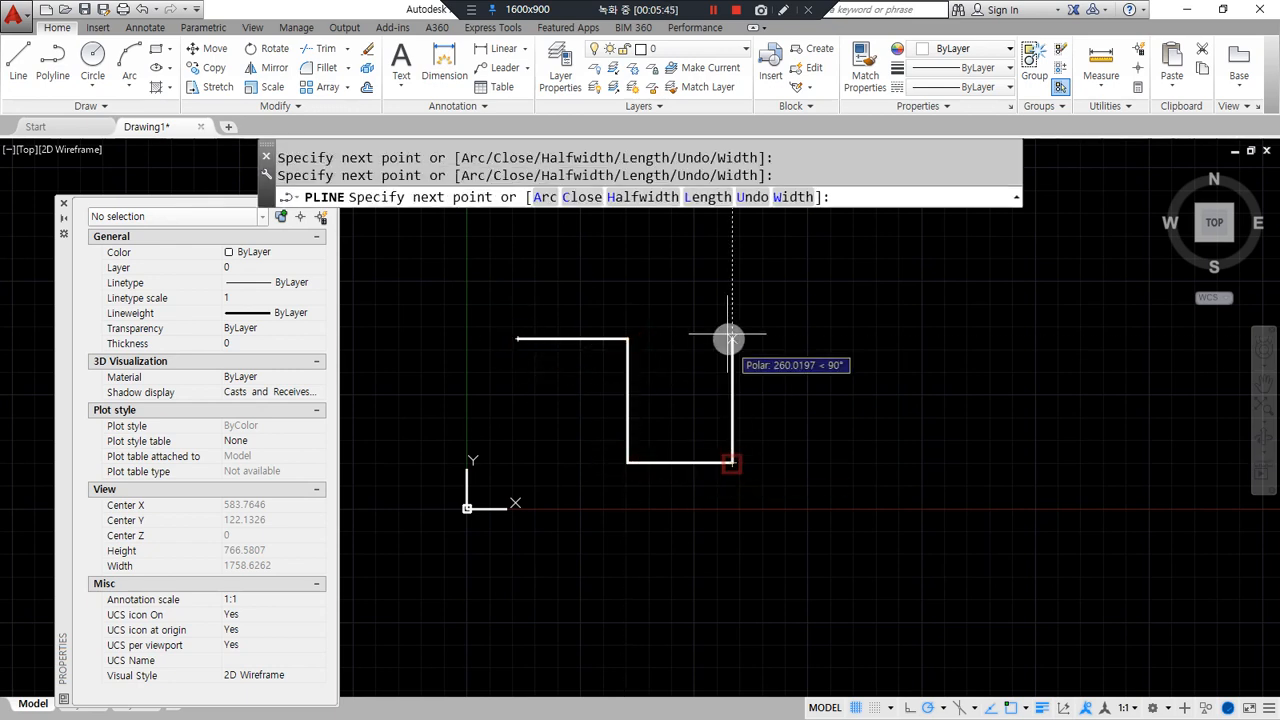
pyautogui.moveTo(637, 218)
pyautogui.mouseDown()
pyautogui.moveTo(661, 188)
pyautogui.moveTo(636, 216)
pyautogui.mouseUp()
pyautogui.moveTo(814, 205); pyautogui.dragTo(769, 186)
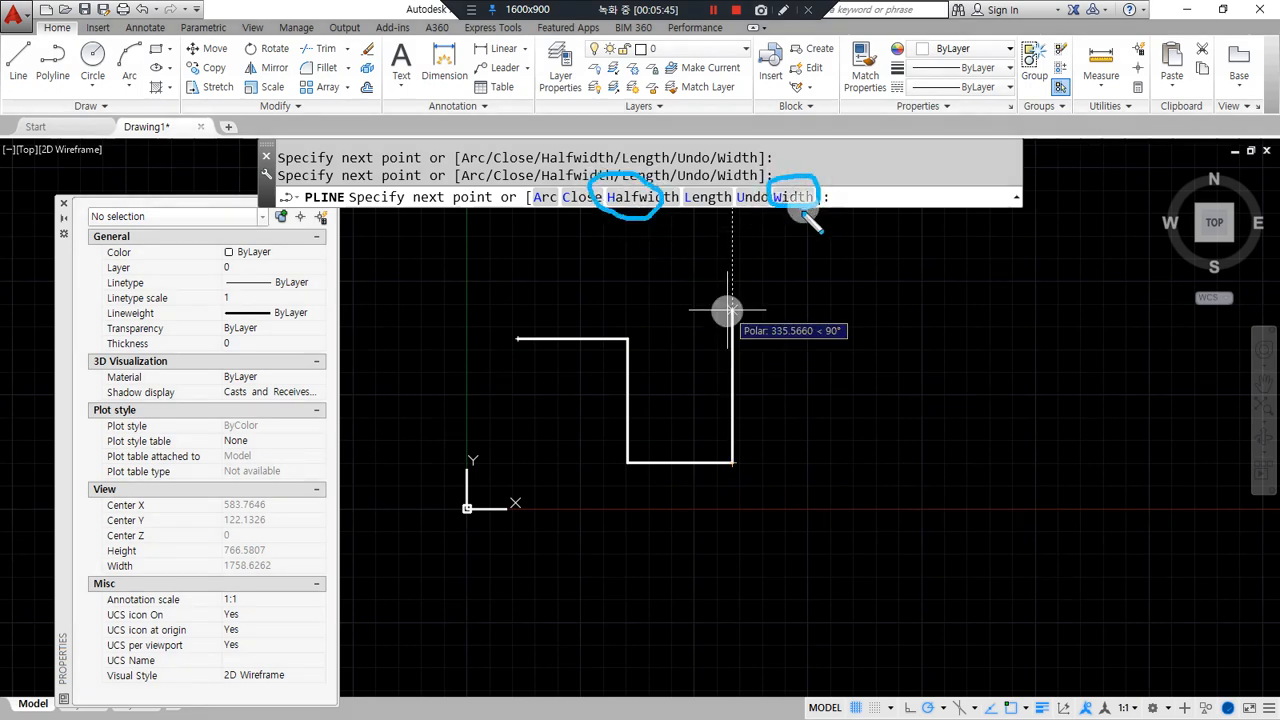
pyautogui.moveTo(613, 214); pyautogui.dragTo(590, 268)
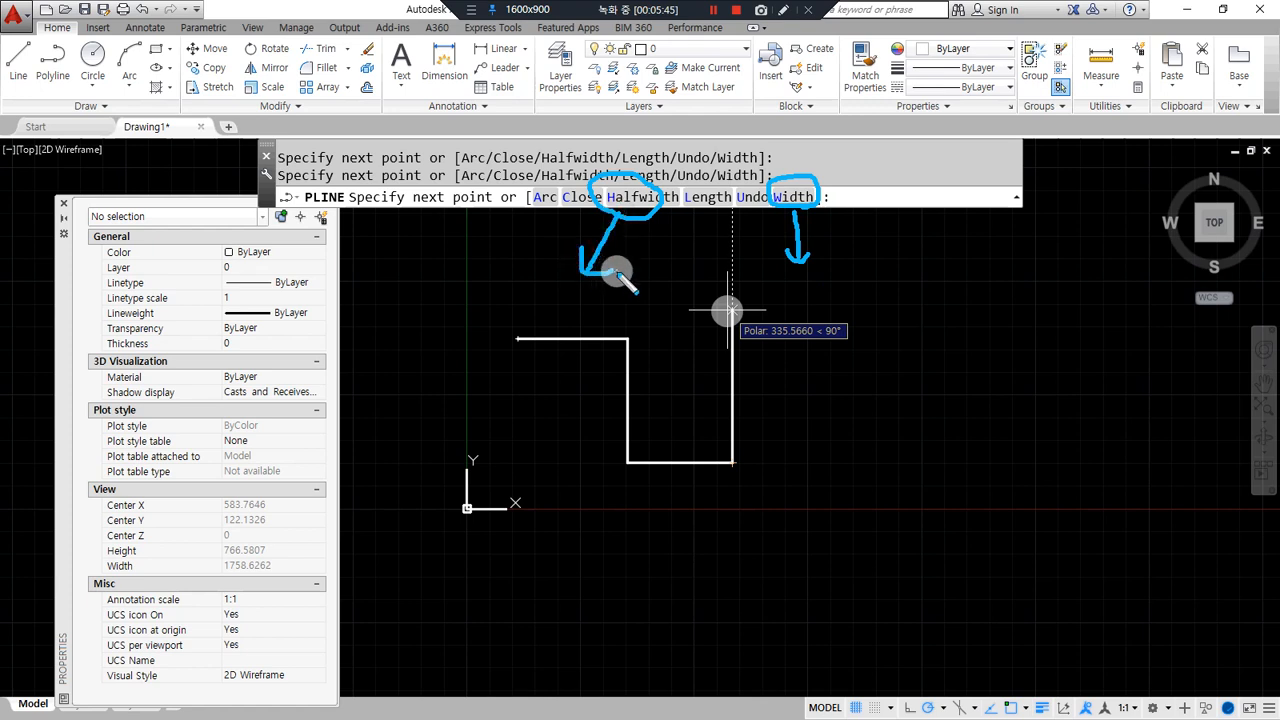
pyautogui.press('Escape')
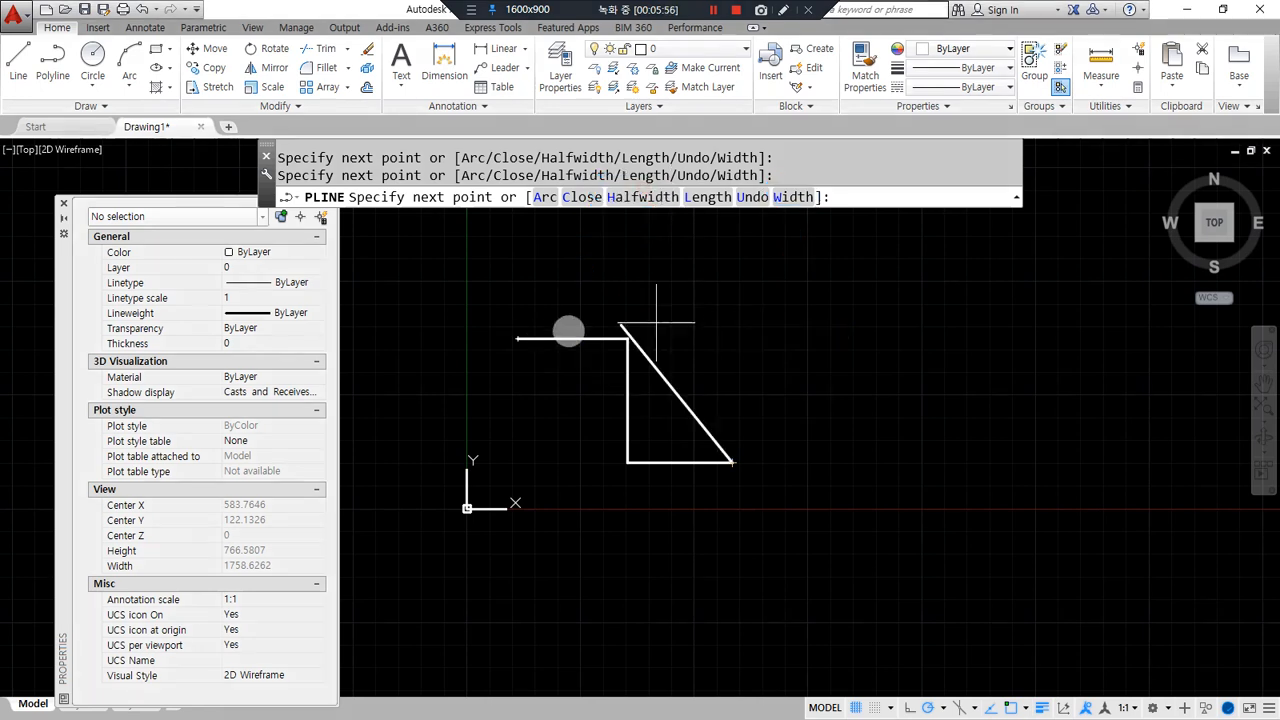
# Add a horizontal arrowhead segment about 24 units long to the polyline, with starting width 10 and ending width 0.
pyautogui.click(793, 198)
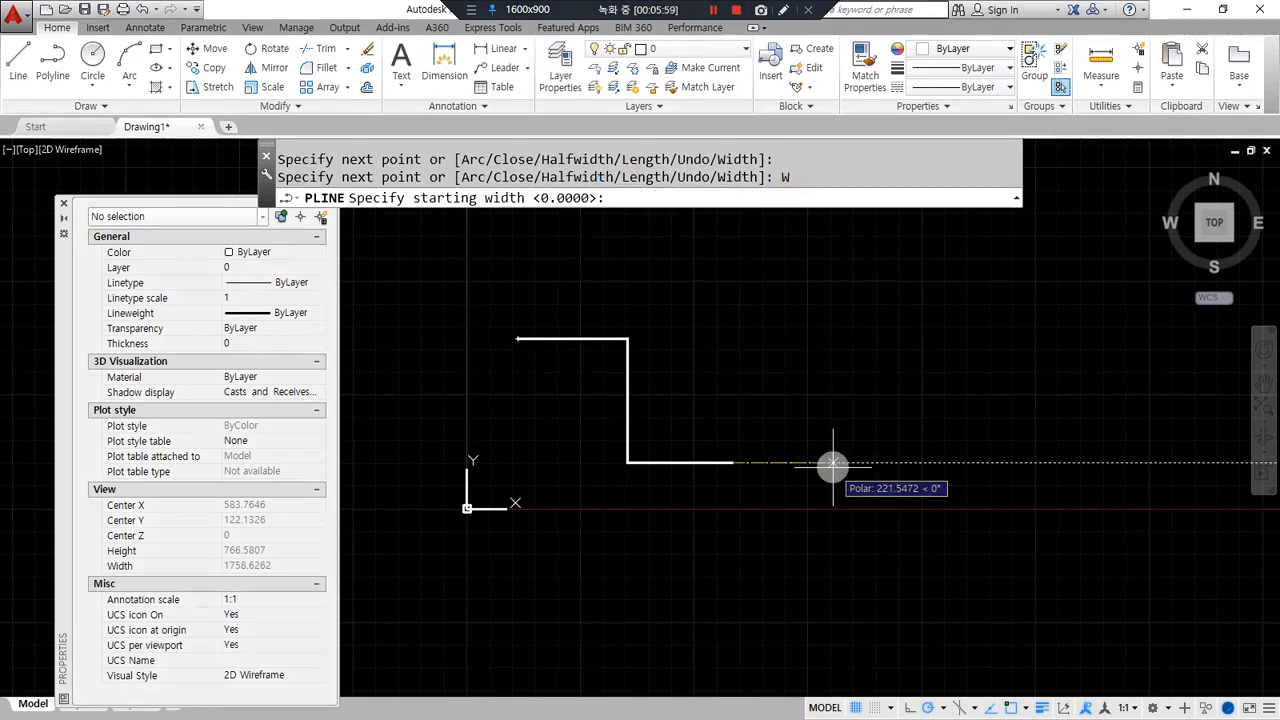
pyautogui.hotkey('ctrl', 'alt', 'd')
pyautogui.moveTo(517, 213)
pyautogui.mouseDown()
pyautogui.moveTo(438, 212)
pyautogui.moveTo(506, 227)
pyautogui.mouseUp()
pyautogui.press('Escape')
pyautogui.write('1')
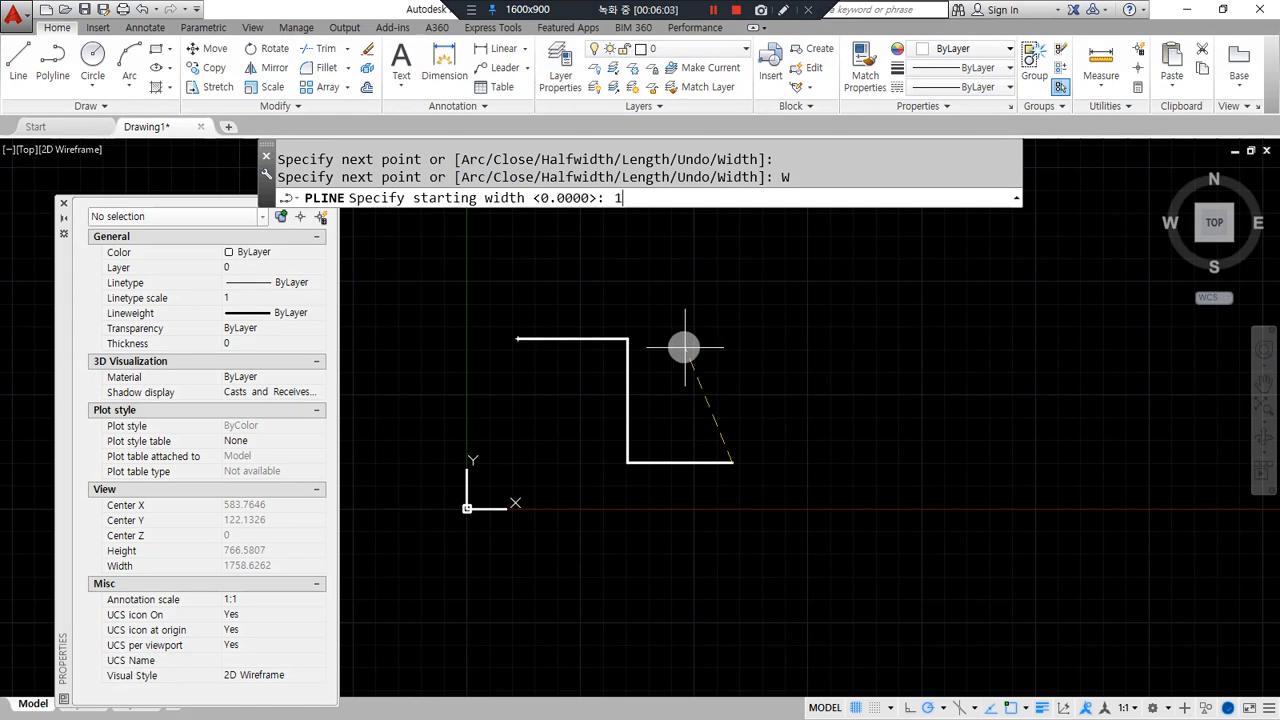
pyautogui.write('0')
pyautogui.press('Return')
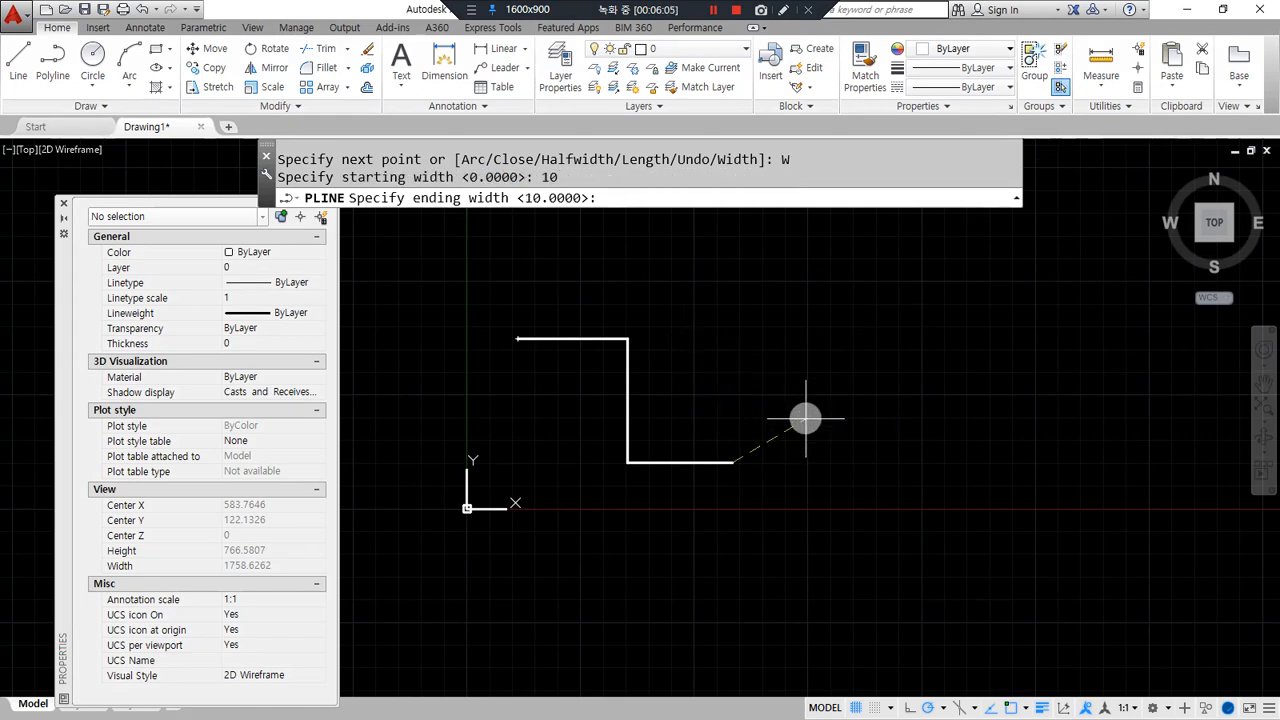
pyautogui.write('0')
pyautogui.press('Return')
pyautogui.scroll(5, 786, 458)
pyautogui.moveTo(666, 423); pyautogui.dragTo(700, 440, button='middle')
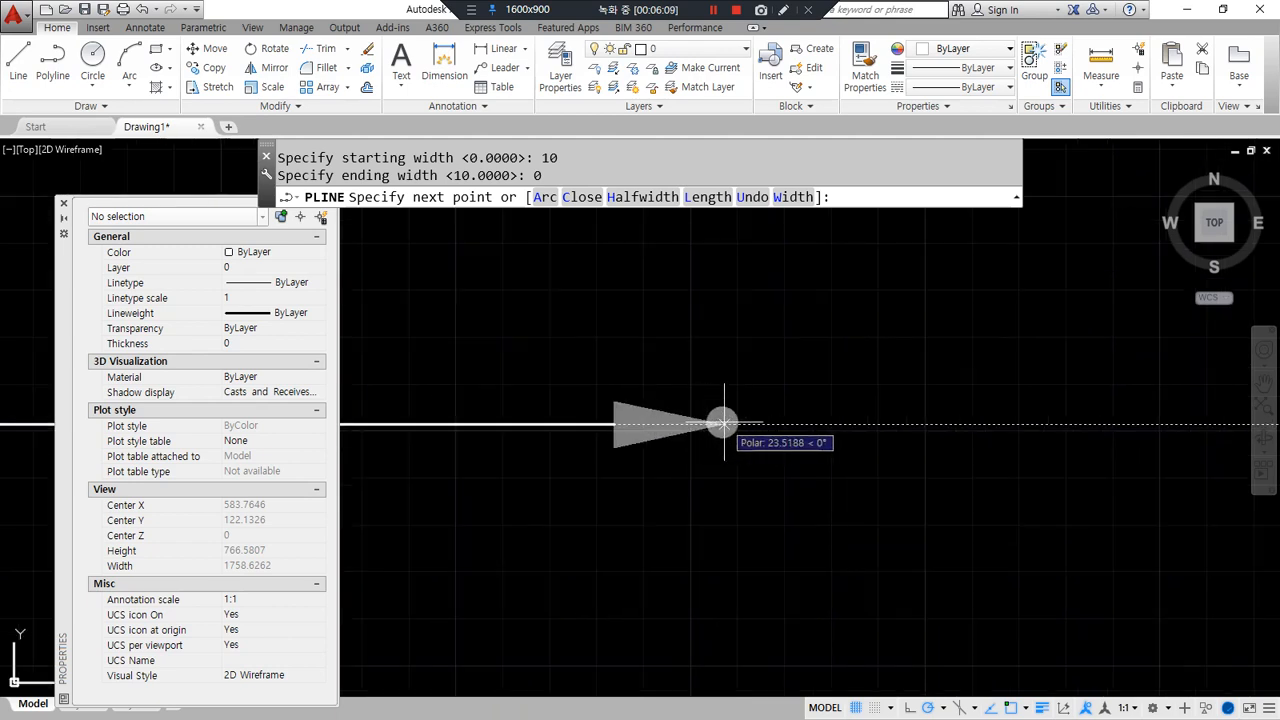
pyautogui.click(726, 423)
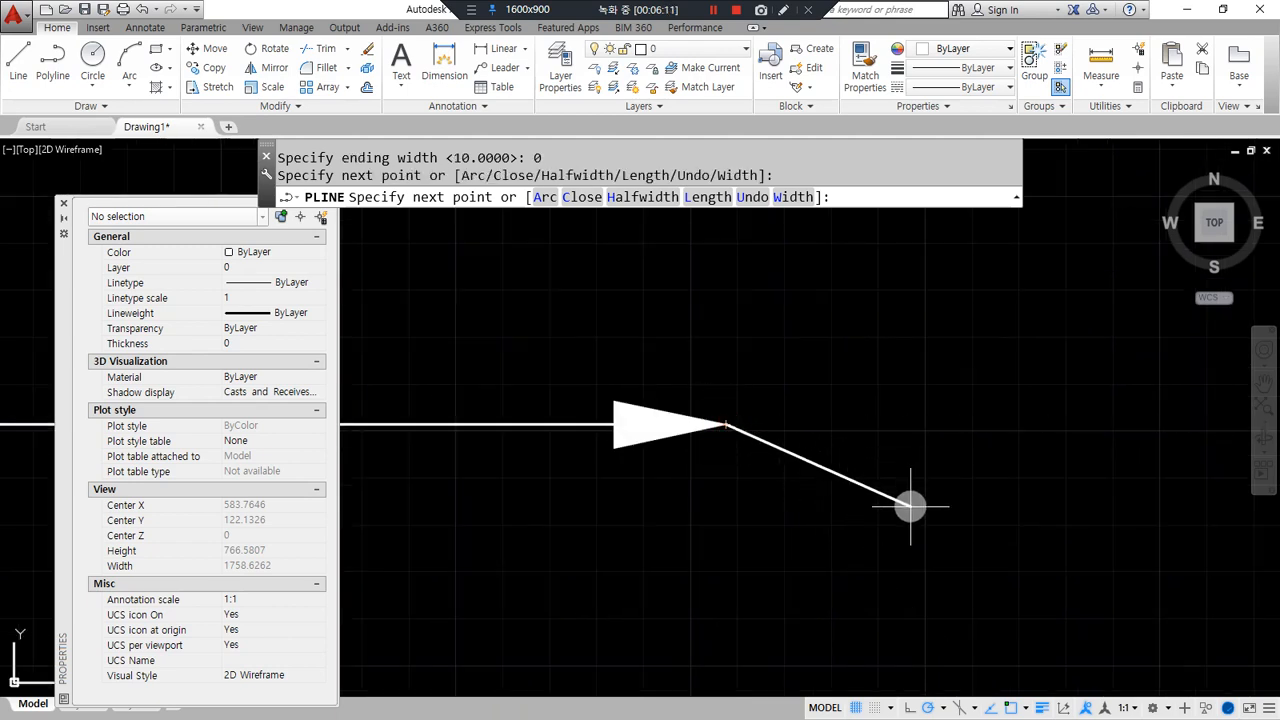
# Continue the polyline with a plain horizontal segment and a backward-pointing arrowhead with starting width 0 and ending width 10.
pyautogui.moveTo(725, 443); pyautogui.dragTo(943, 420)
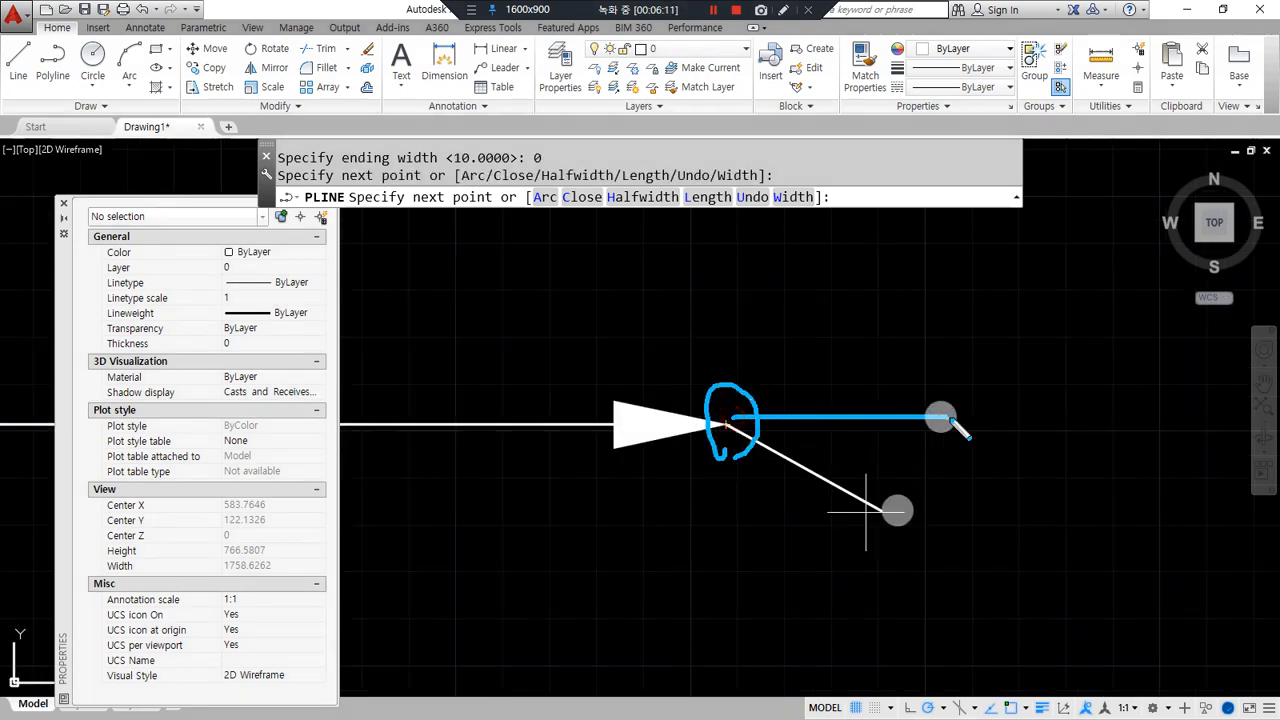
pyautogui.click(959, 425)
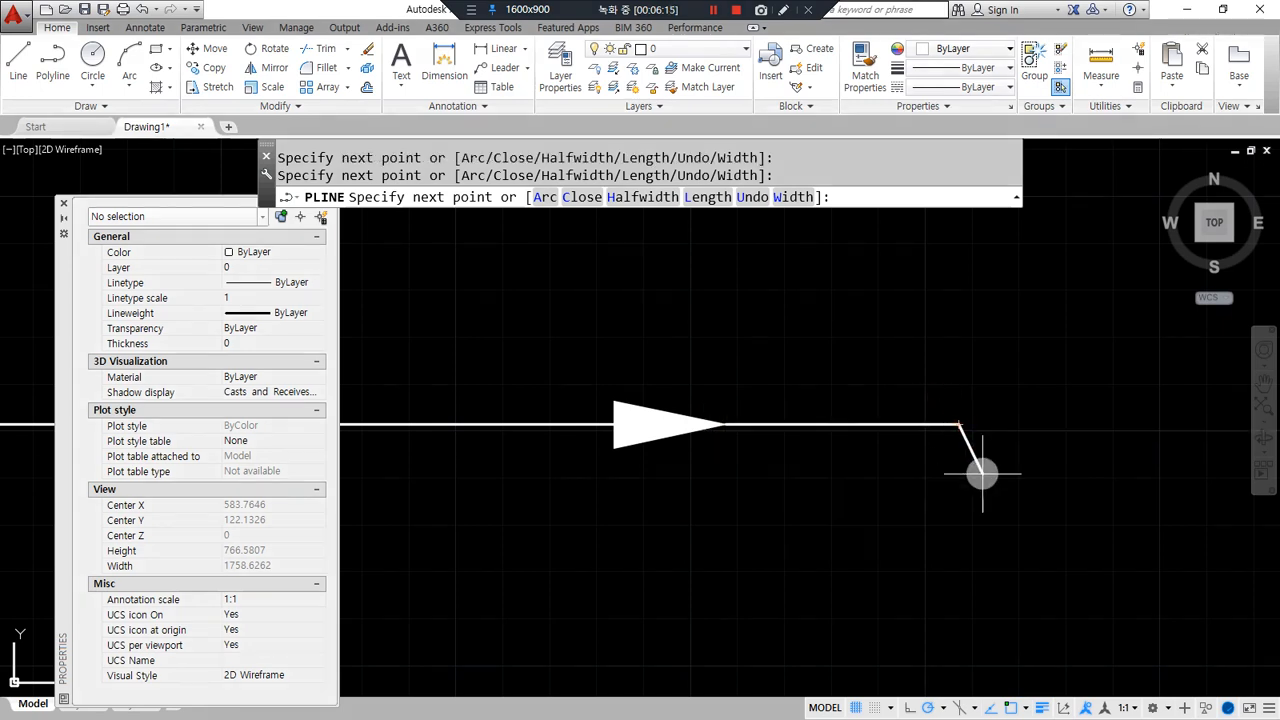
pyautogui.write('w')
pyautogui.press('Return')
pyautogui.write('0')
pyautogui.press('Return')
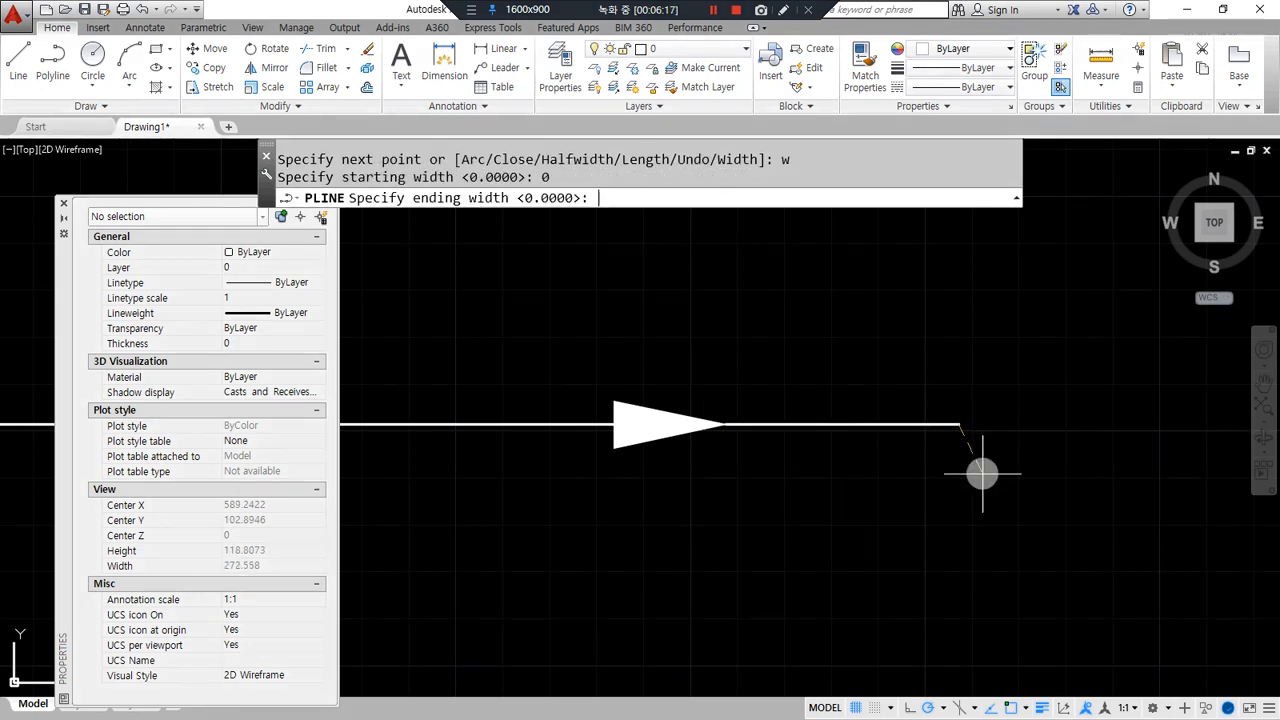
pyautogui.write('10')
pyautogui.press('Return')
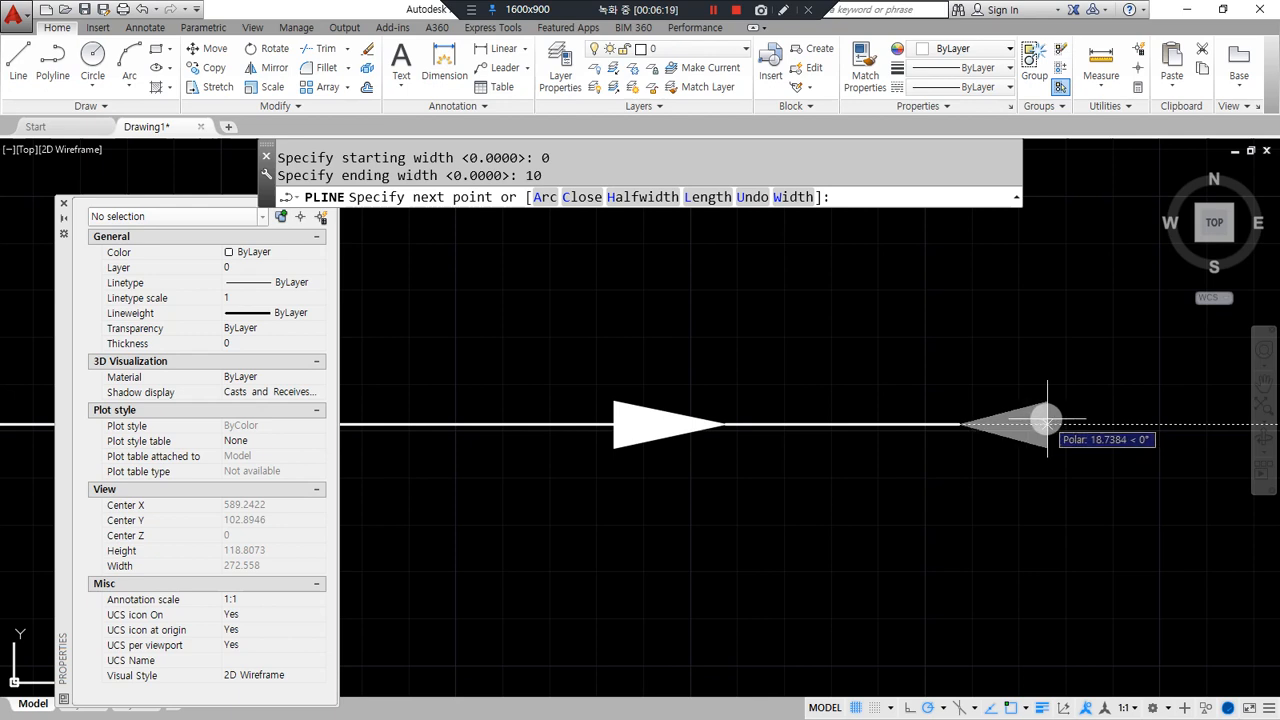
pyautogui.moveTo(1158, 425); pyautogui.dragTo(1057, 416, button='middle')
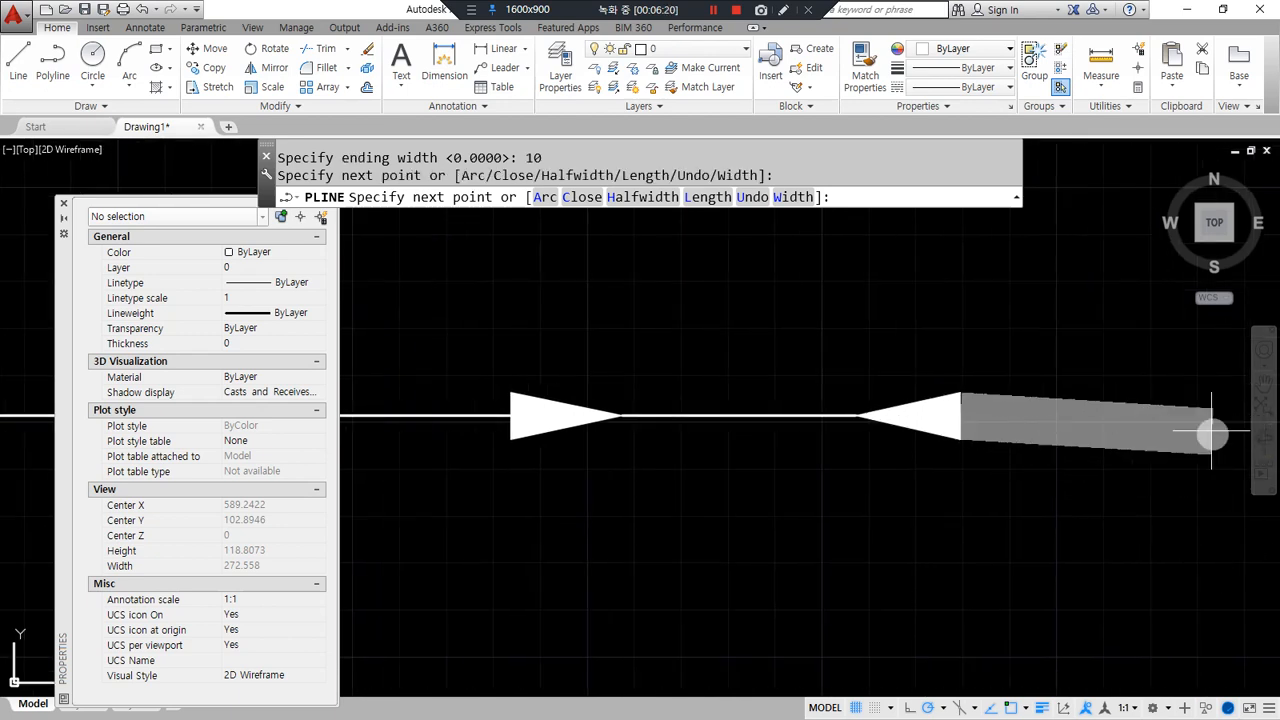
pyautogui.moveTo(936, 445)
pyautogui.mouseDown()
pyautogui.moveTo(985, 386)
pyautogui.moveTo(965, 478)
pyautogui.mouseUp()
pyautogui.moveTo(1132, 583)
pyautogui.mouseDown()
pyautogui.moveTo(1194, 565)
pyautogui.moveTo(1140, 617)
pyautogui.mouseUp()
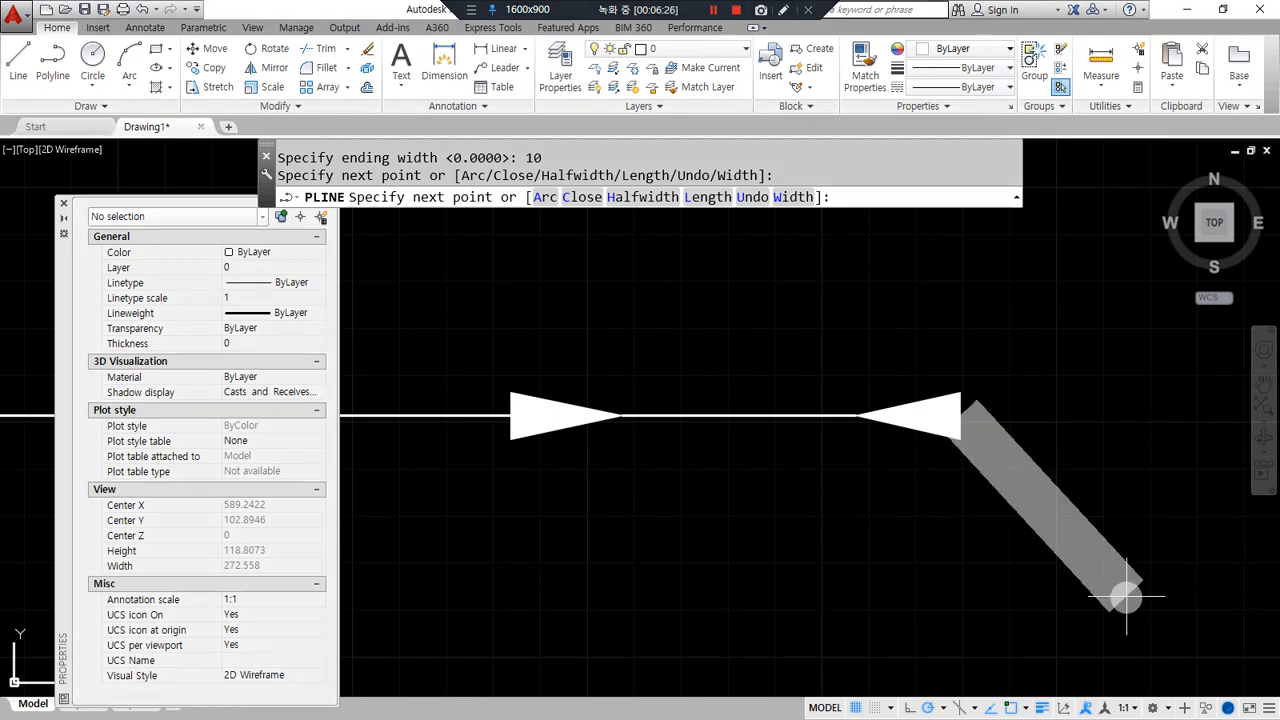
pyautogui.write('w')
pyautogui.press('Return')
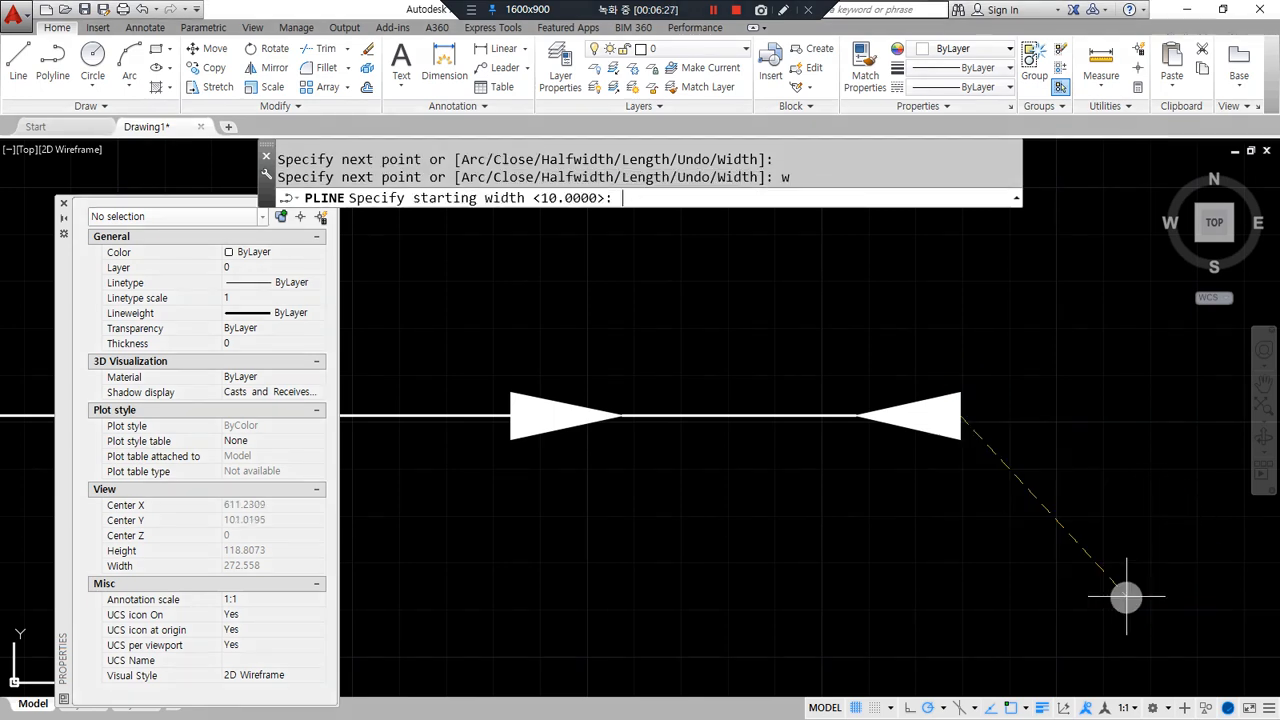
pyautogui.write('0')
pyautogui.press('Return')
pyautogui.press('Return')
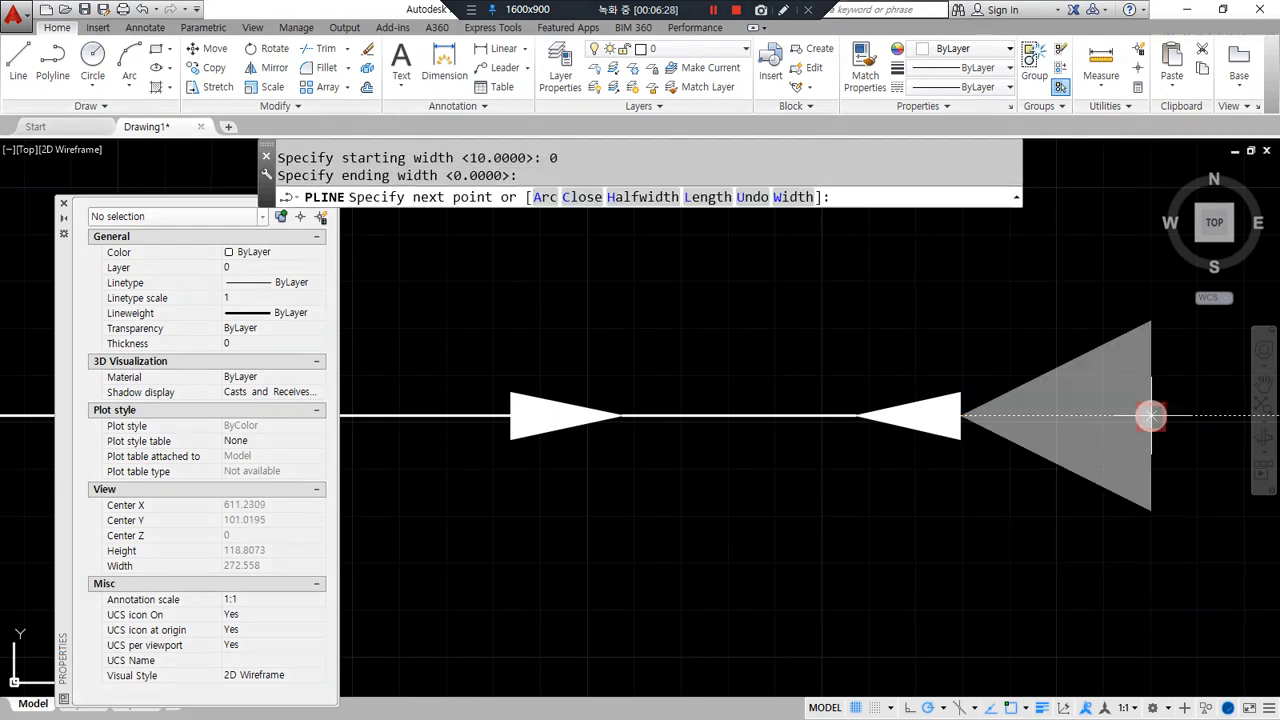
pyautogui.scroll(-2, 1148, 440)
pyautogui.moveTo(1148, 440); pyautogui.dragTo(890, 457, button='middle')
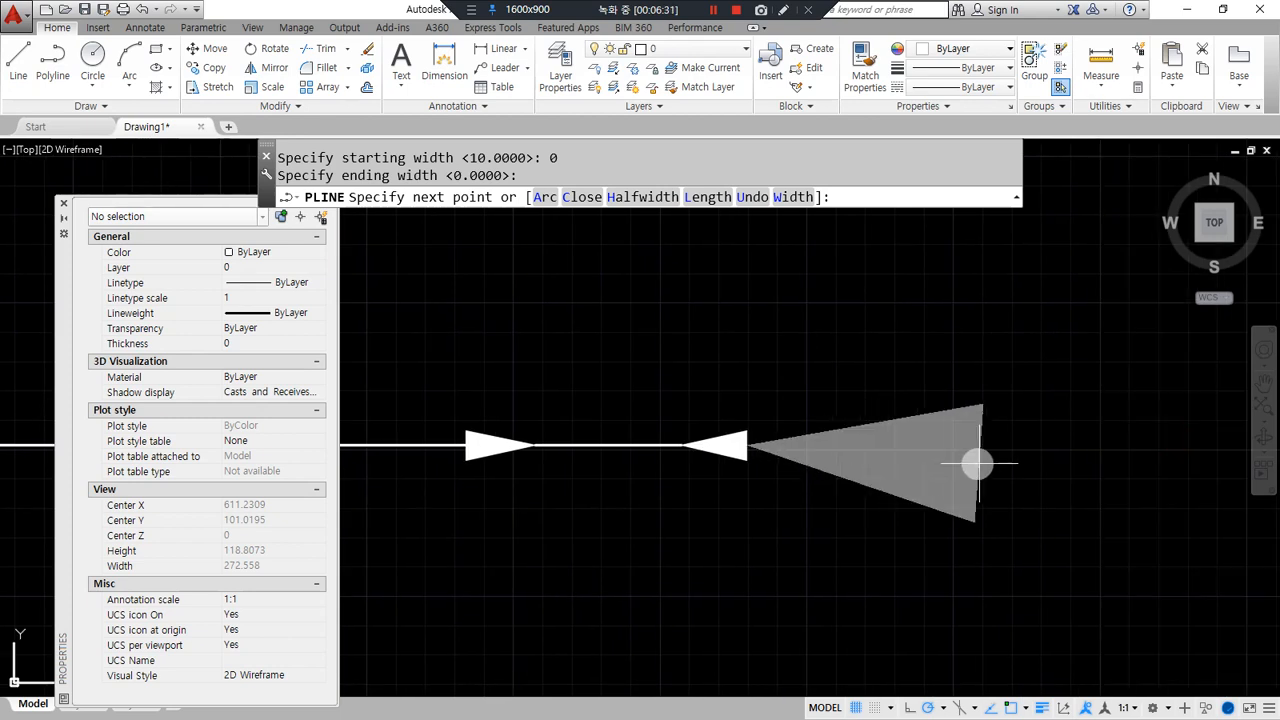
# Set the starting and ending widths to 0 and add a horizontal line segment after the second arrowhead.
pyautogui.write('w')
pyautogui.press('Return')
pyautogui.write('0')
pyautogui.press('Return')
pyautogui.write('0')
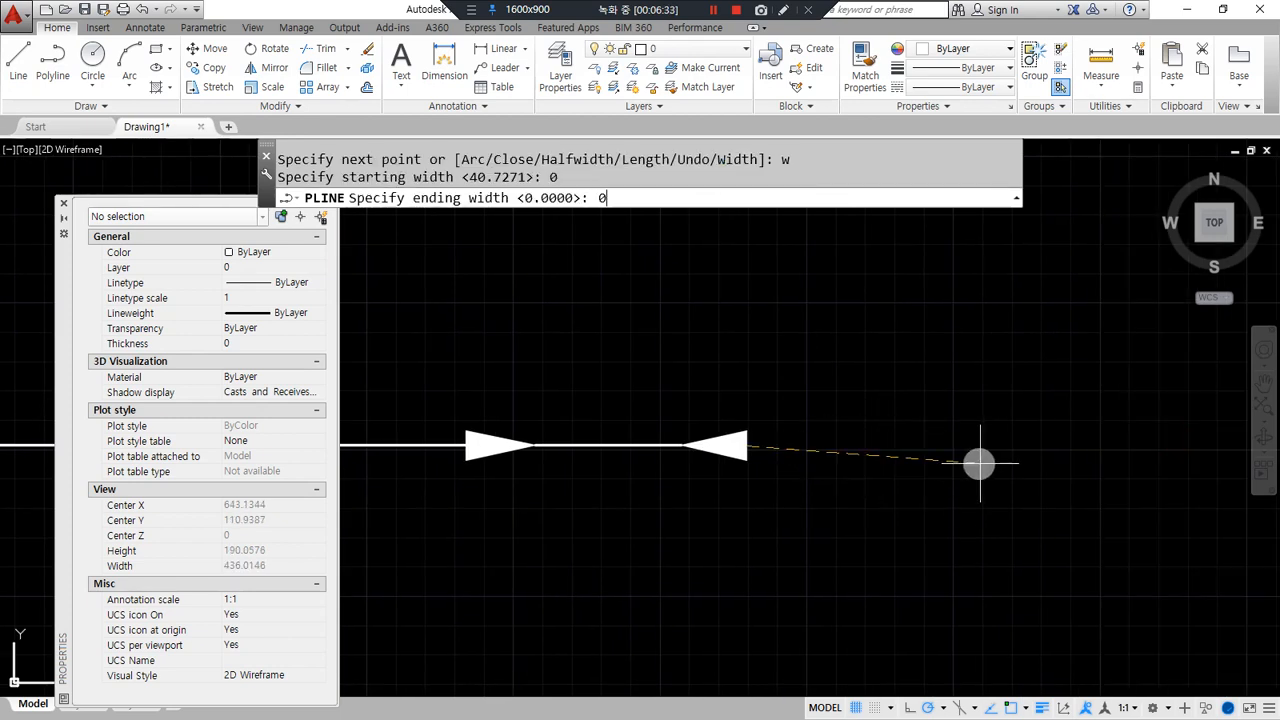
pyautogui.press('Return')
pyautogui.click(959, 446)
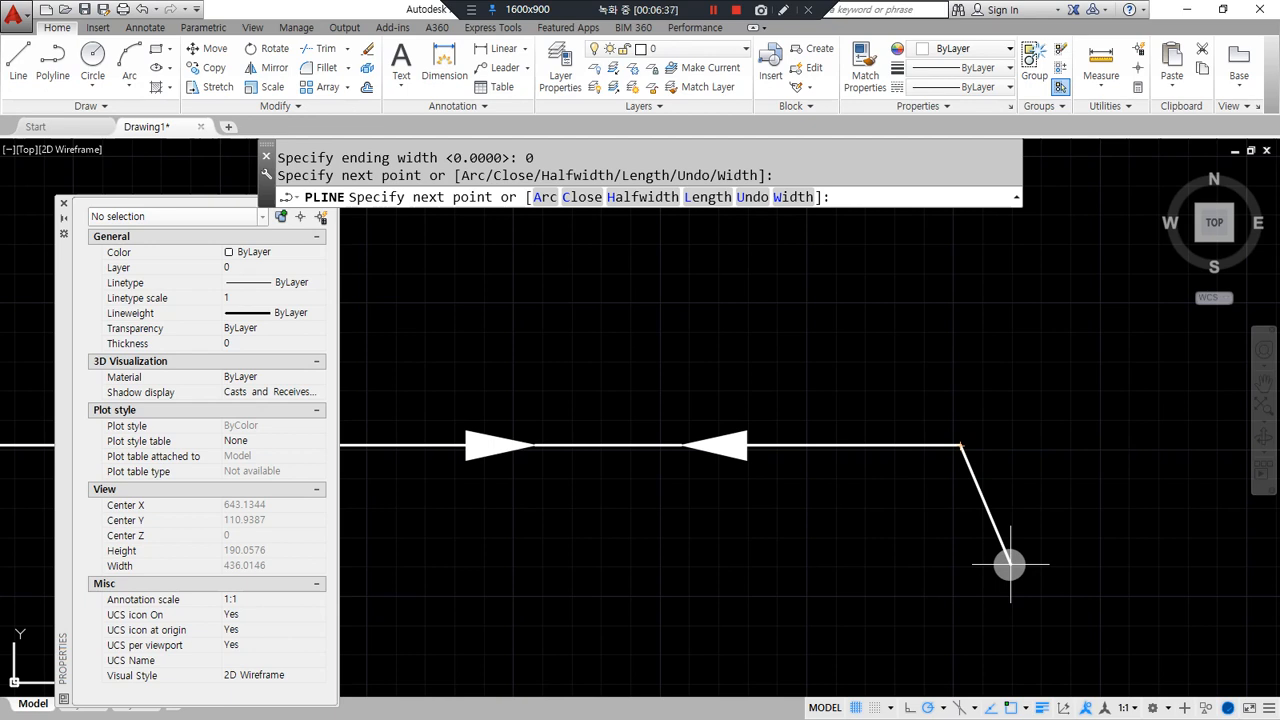
# Add a final arrowhead segment with starting width 10 and ending width 0, and finish the polyline.
pyautogui.write('w')
pyautogui.press('Return')
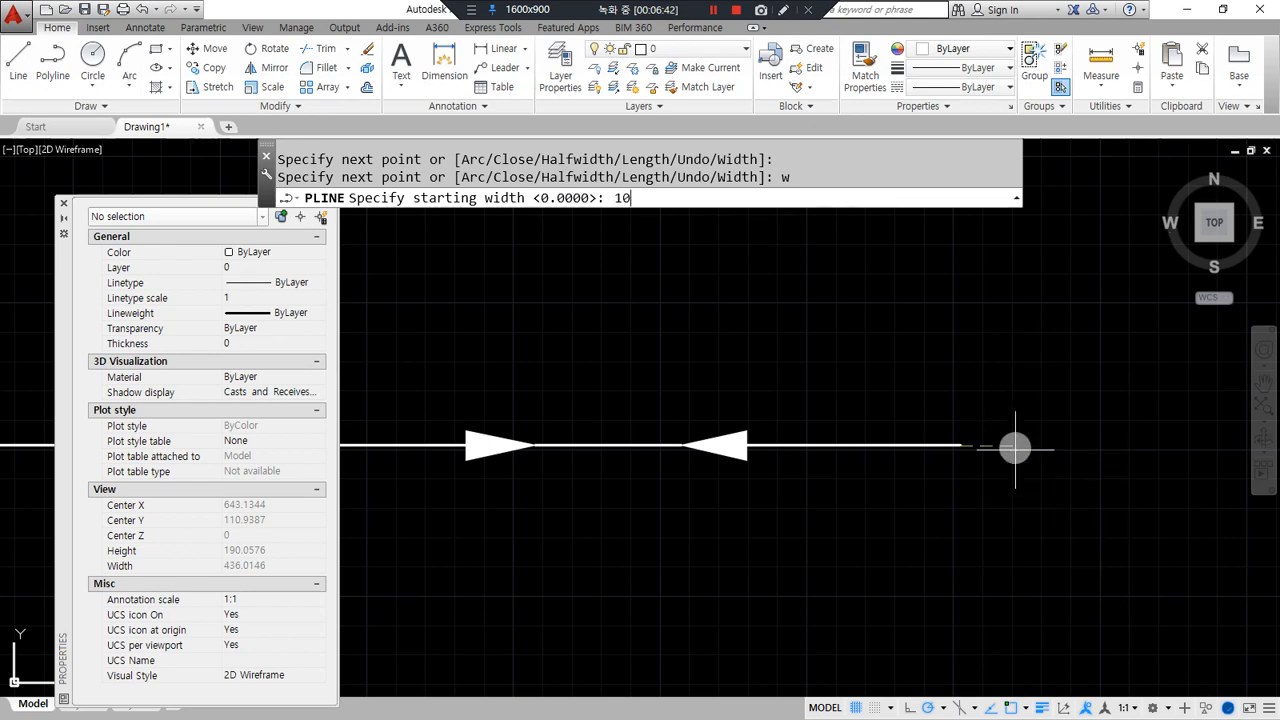
pyautogui.write('10')
pyautogui.press('Return')
pyautogui.press('Return')
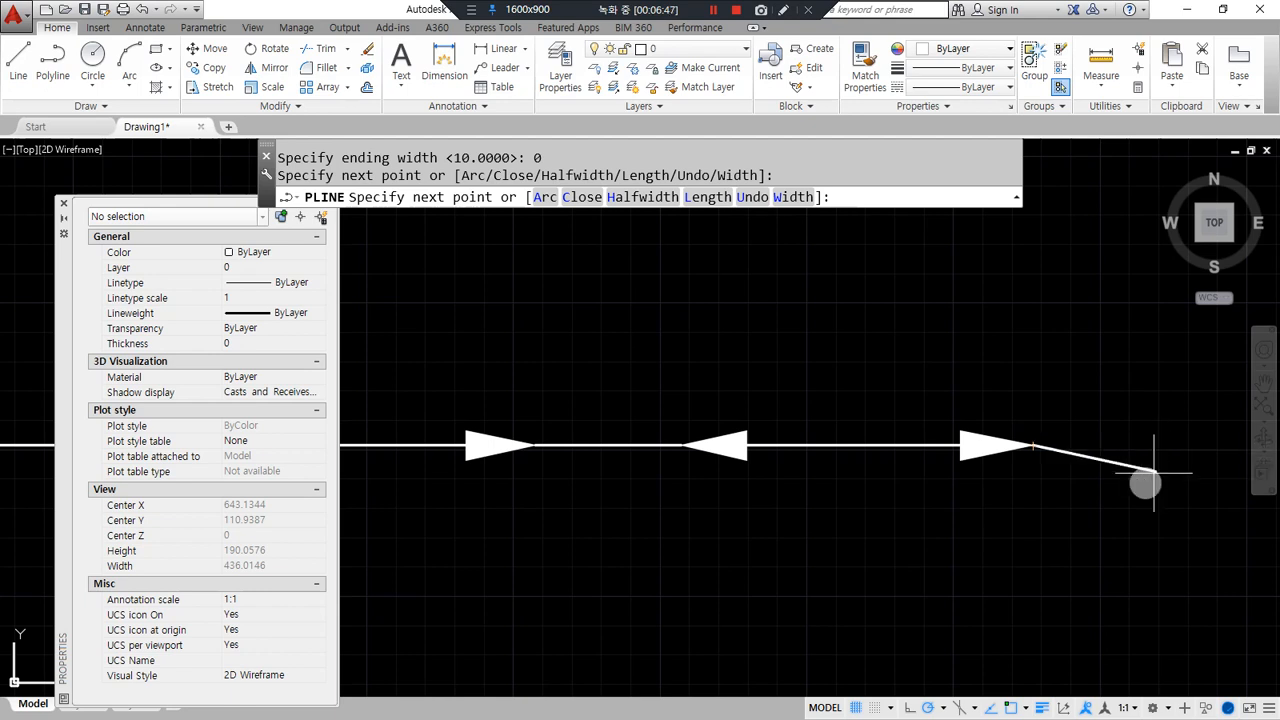
pyautogui.press('Return')
pyautogui.moveTo(613, 514); pyautogui.dragTo(763, 497, button='middle')
pyautogui.moveTo(650, 489); pyautogui.dragTo(550, 383)
pyautogui.moveTo(1086, 336)
pyautogui.mouseDown()
pyautogui.moveTo(1000, 571)
pyautogui.moveTo(609, 505)
pyautogui.mouseUp()
pyautogui.press('Escape')
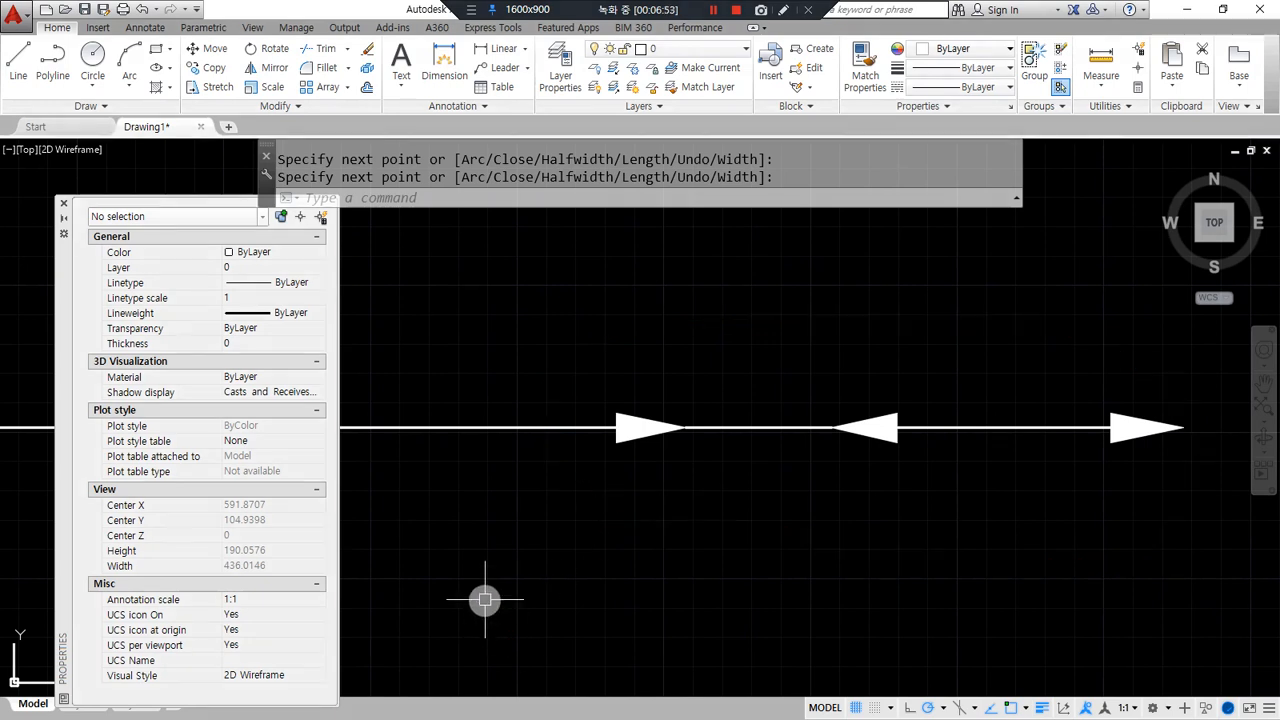
pyautogui.click(826, 591)
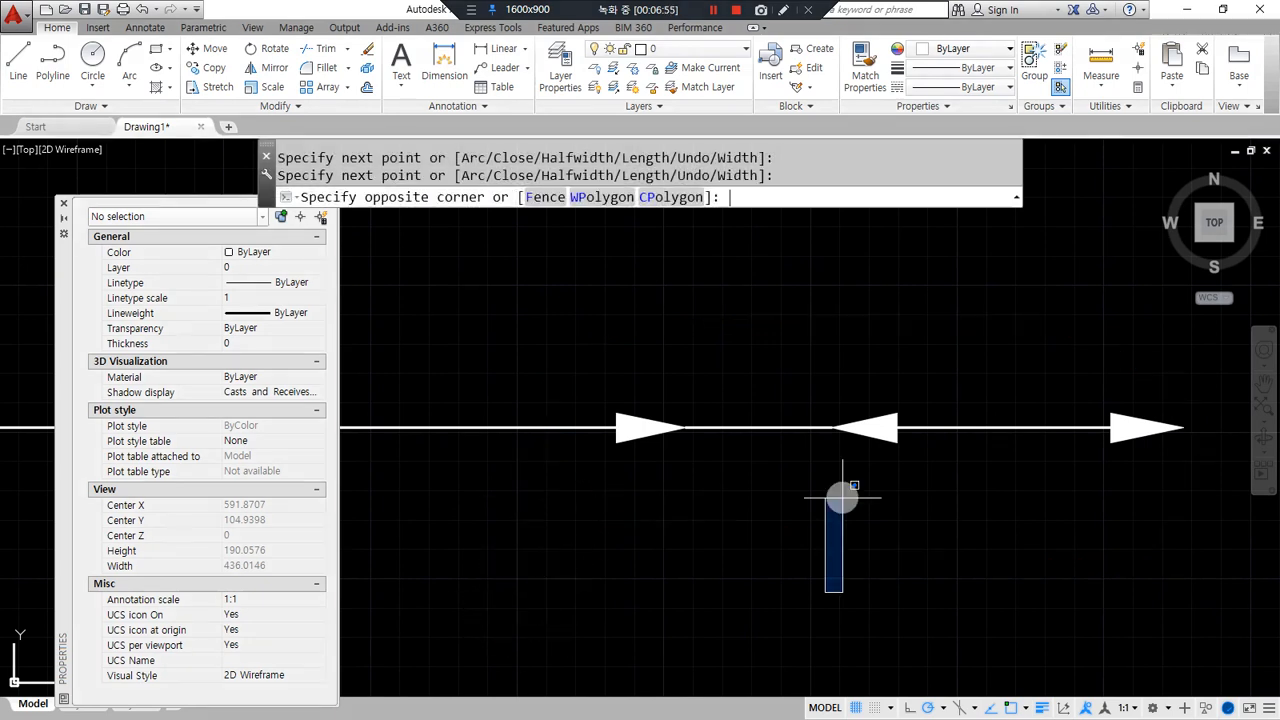
pyautogui.write('pl')
pyautogui.press('Return')
pyautogui.press('Escape')
pyautogui.press('Escape')
pyautogui.press('Escape')
# Start a new polyline below the stepped one with a horizontal arrowhead segment widening from 0 to 10.
pyautogui.write('pl')
pyautogui.press('Return')
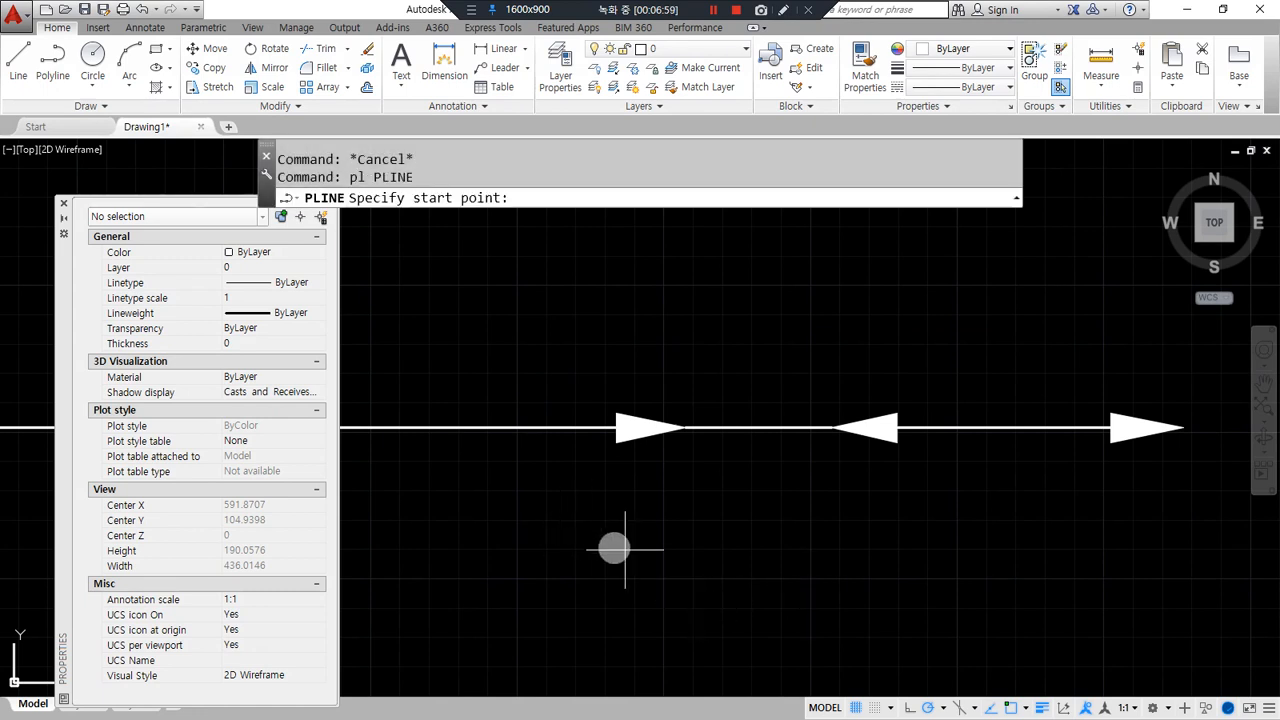
pyautogui.click(637, 530)
pyautogui.write('w')
pyautogui.press('Return')
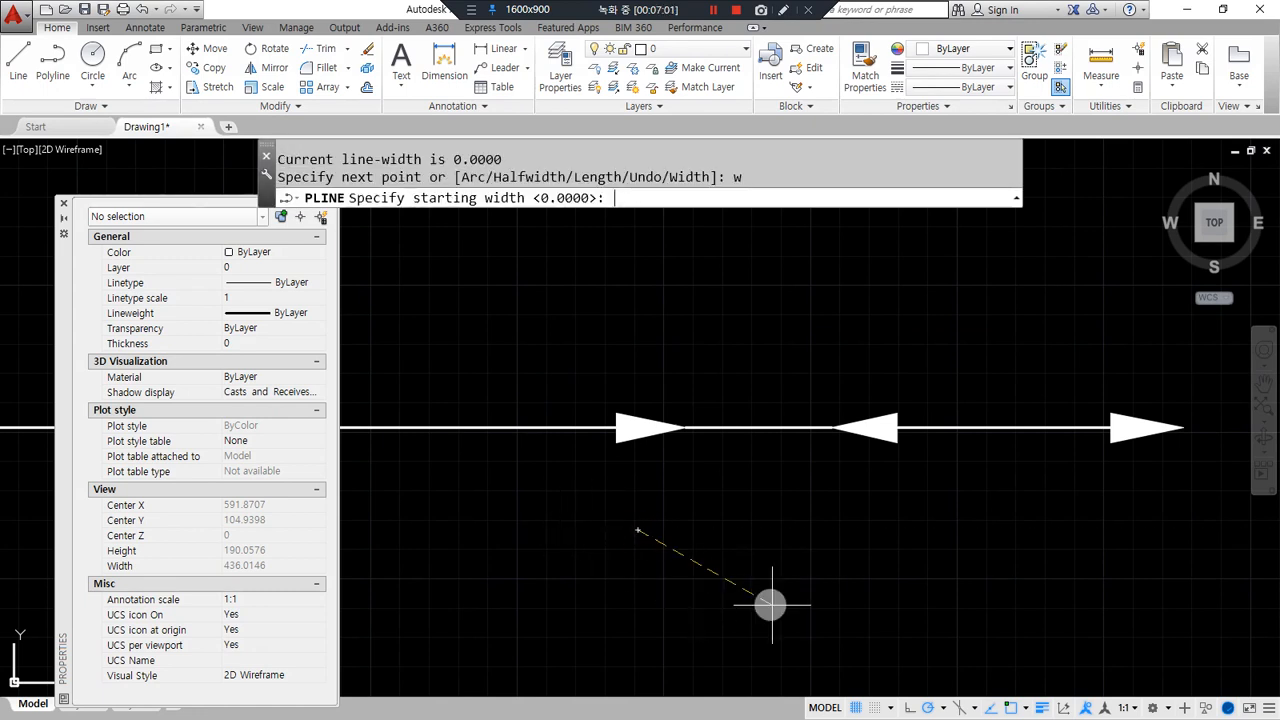
pyautogui.write('0')
pyautogui.press('Return')
pyautogui.write('1')
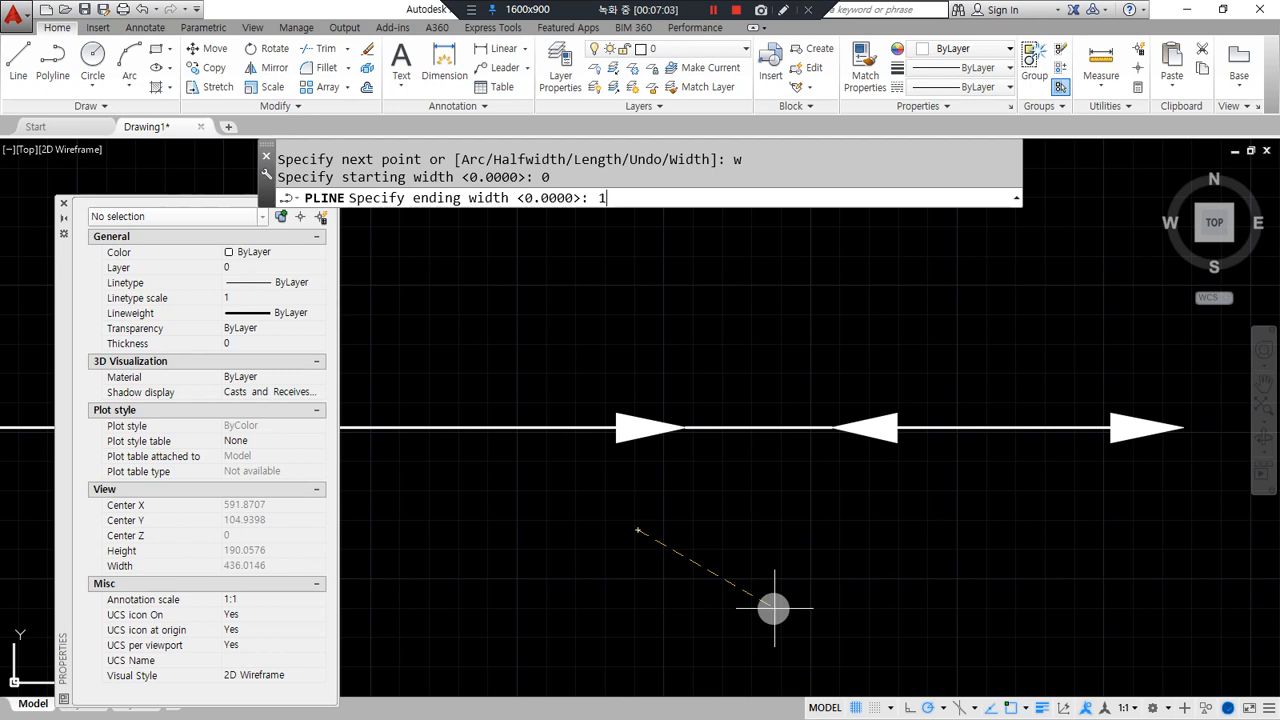
pyautogui.write('0')
pyautogui.press('Return')
pyautogui.click(697, 530)
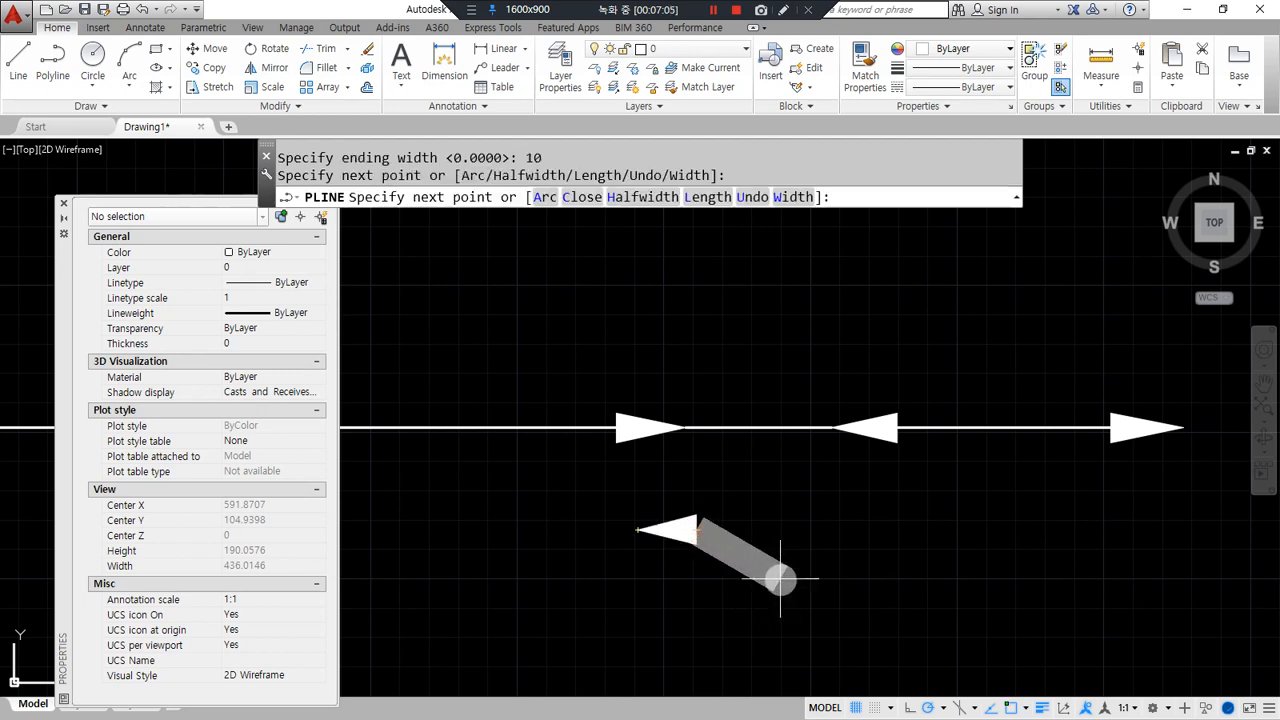
# Set the starting and ending widths to 0 and draw the horizontal shaft from the arrowhead's wide end.
pyautogui.write('w')
pyautogui.press('Return')
pyautogui.write('0')
pyautogui.press('Return')
pyautogui.write('0')
pyautogui.press('Return')
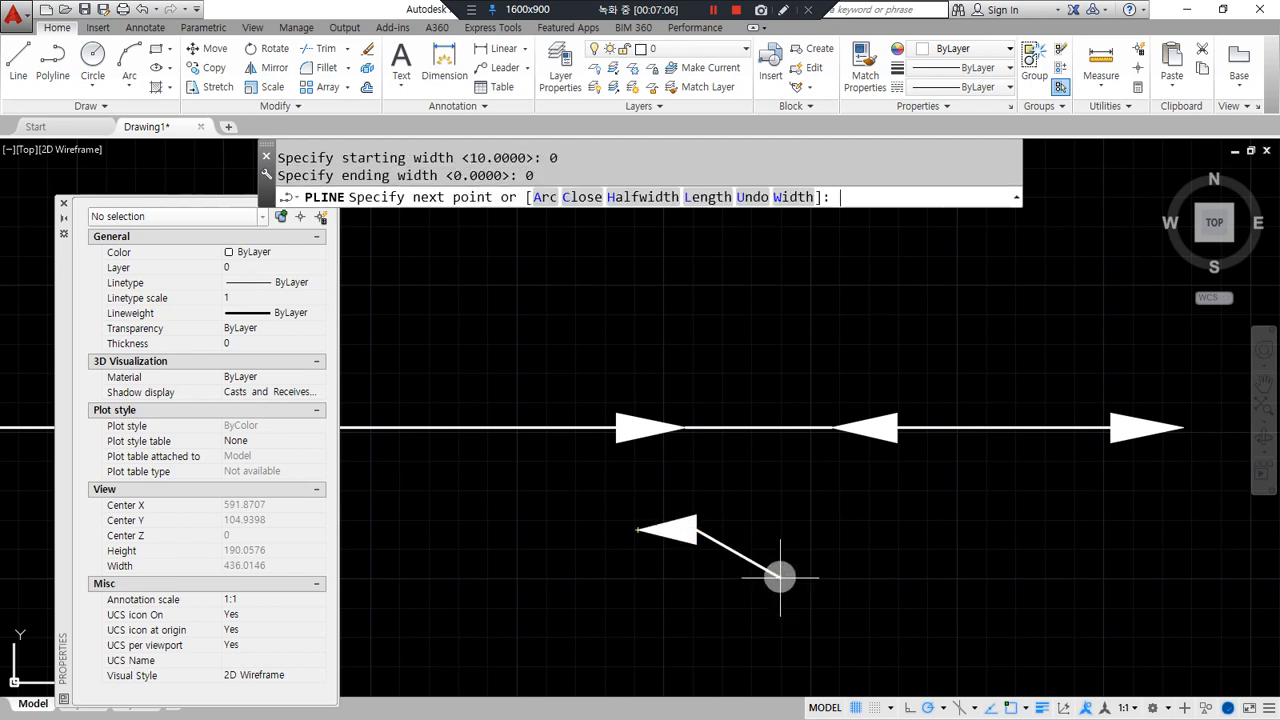
# Complete the double-ended arrow with an outward arrowhead tapering from width 10 to 0, and finish the polyline.
pyautogui.write('w')
pyautogui.press('Return')
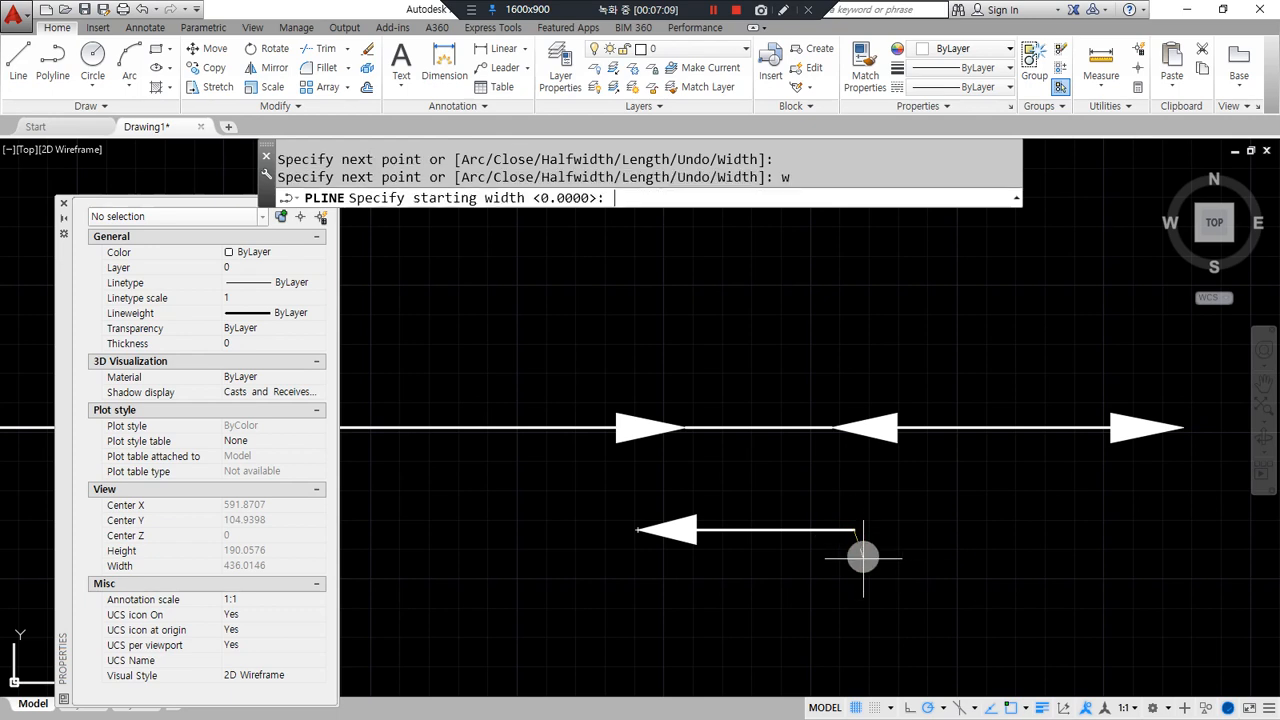
pyautogui.write('10')
pyautogui.press('Return')
pyautogui.write('0')
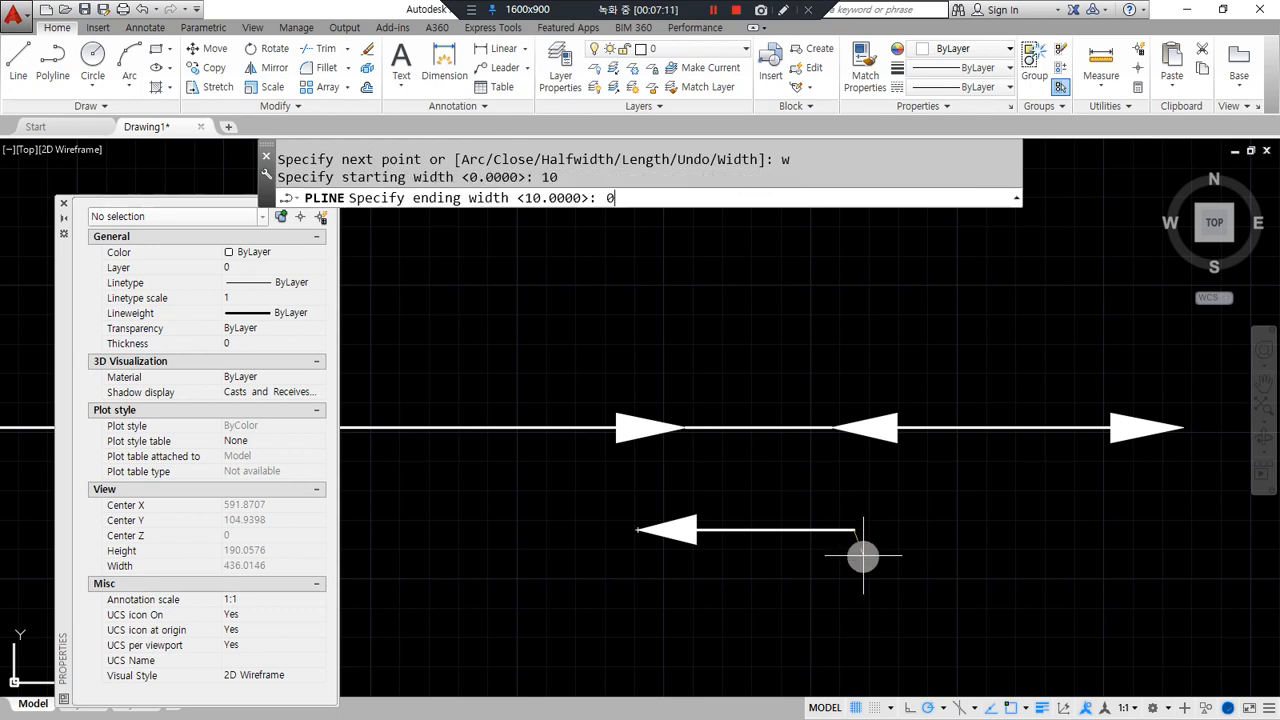
pyautogui.press('Return')
pyautogui.click(906, 530)
pyautogui.press('Return')
# Start another polyline below the double arrow with an arrowhead about 17 units long tapering from 10 to 0, followed by a horizontal shaft.
pyautogui.press('Return')
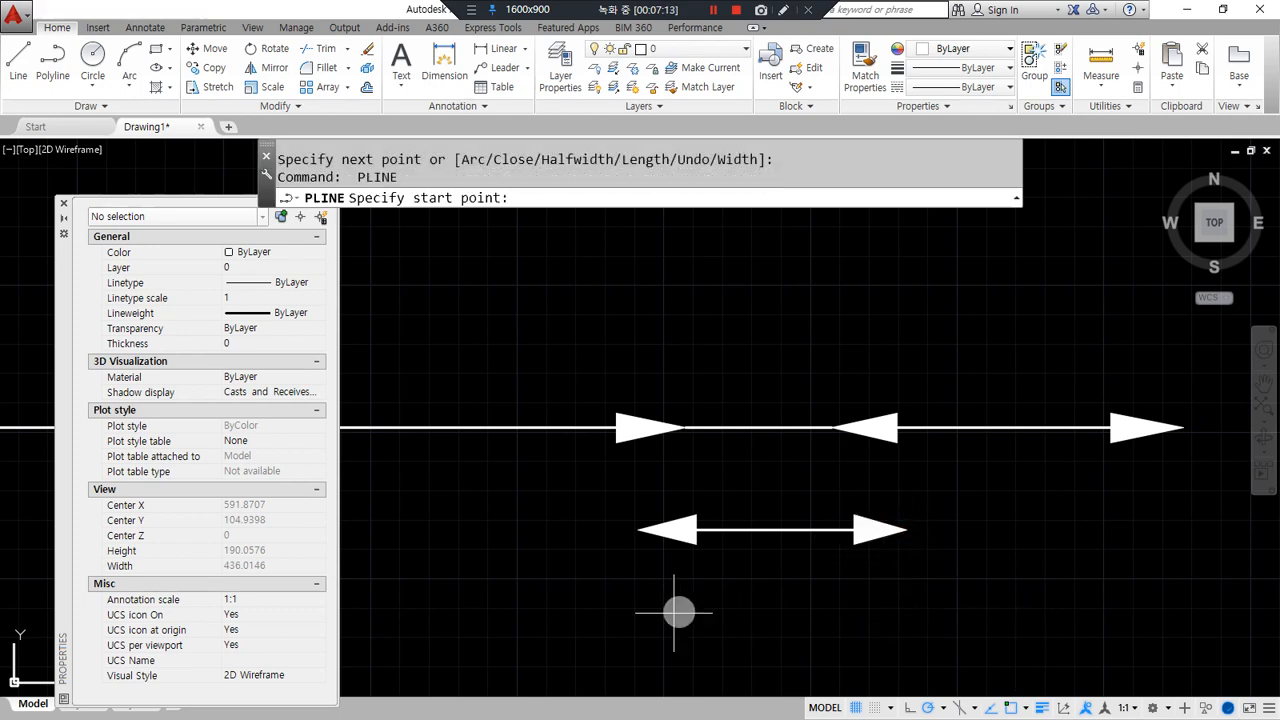
pyautogui.click(643, 612)
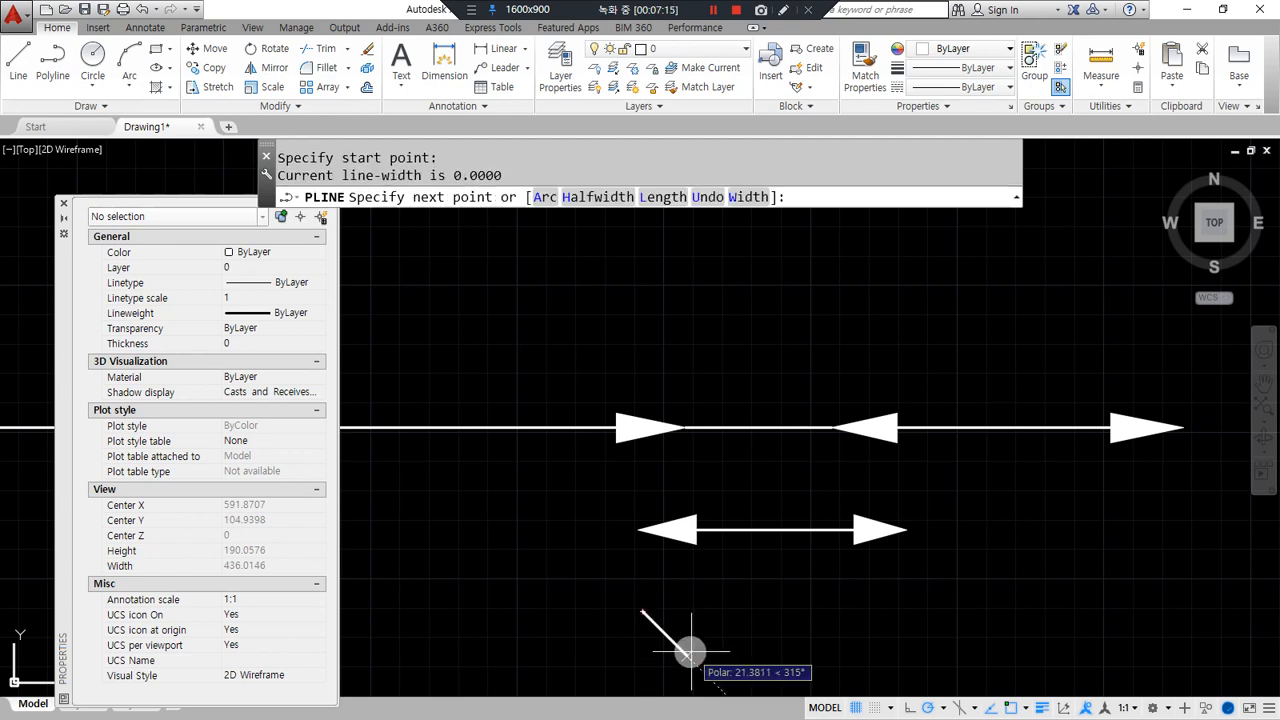
pyautogui.write('w')
pyautogui.press('Return')
pyautogui.write('10')
pyautogui.press('Return')
pyautogui.write('0')
pyautogui.press('Return')
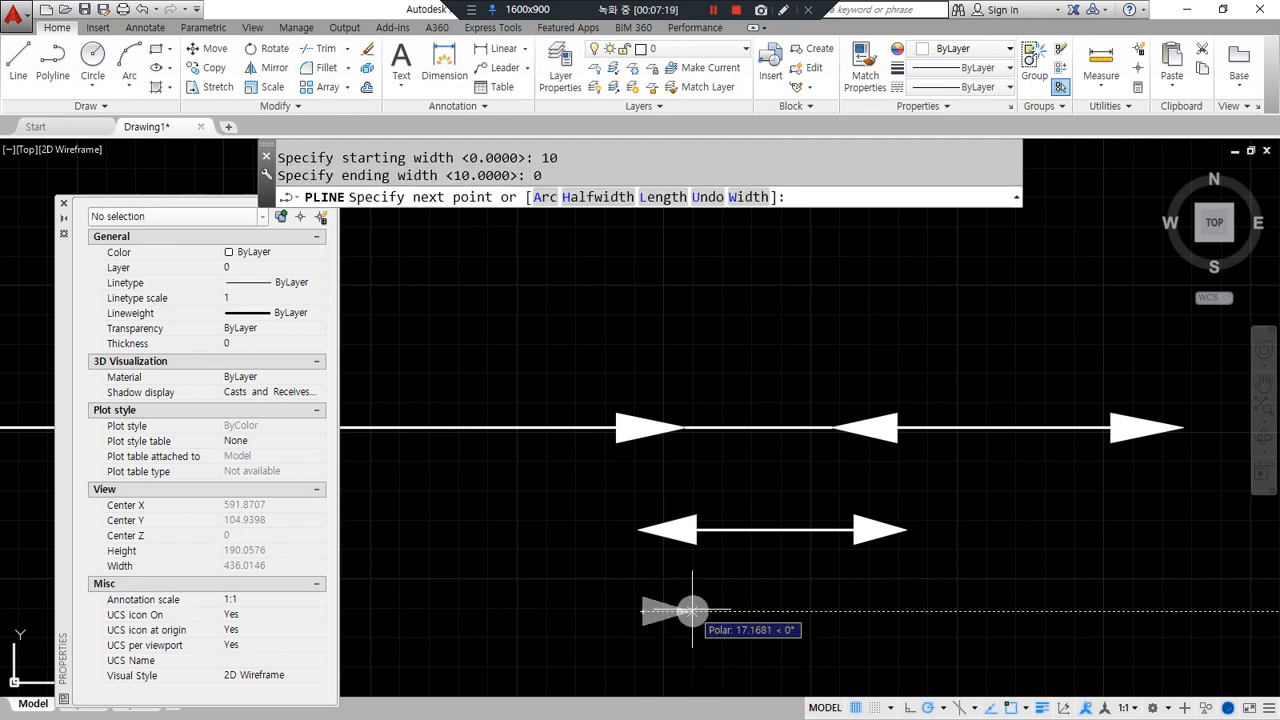
pyautogui.click(872, 610)
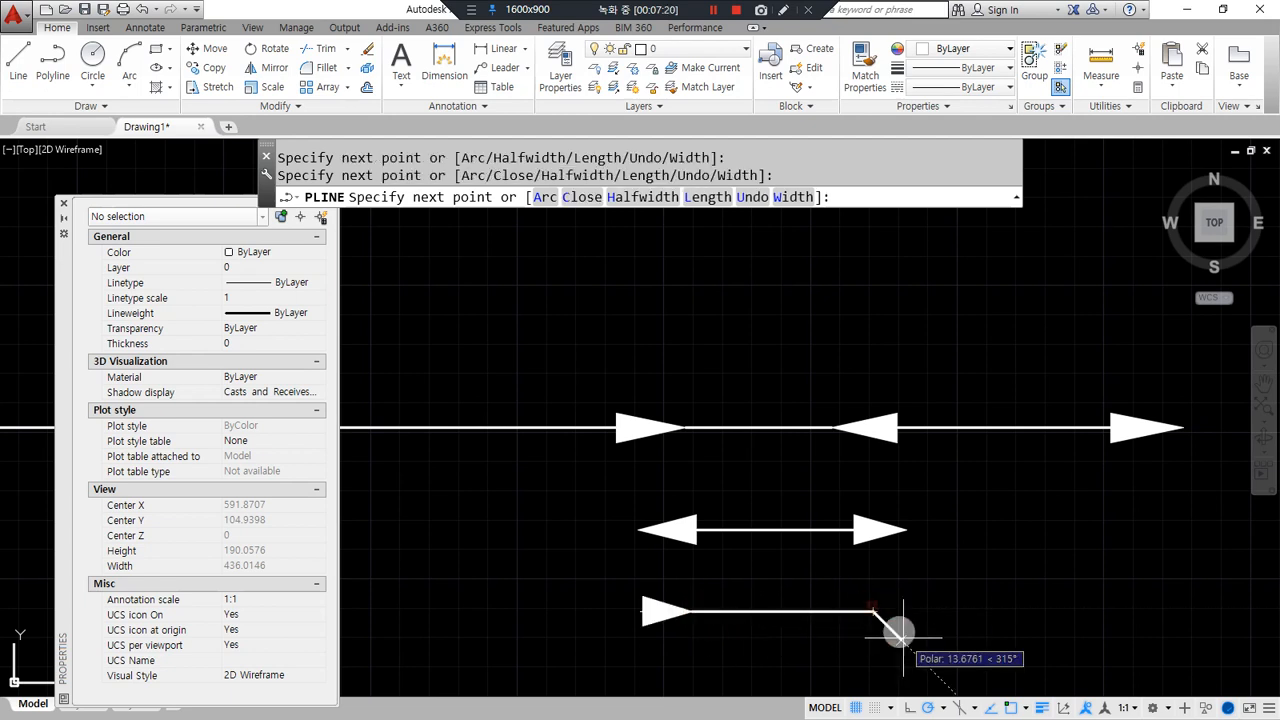
# Add an inward-pointing arrowhead widening from 0 to 10 at the shaft's other end and finish the polyline.
pyautogui.write('w')
pyautogui.press('Return')
pyautogui.write('0')
pyautogui.press('Return')
pyautogui.write('10')
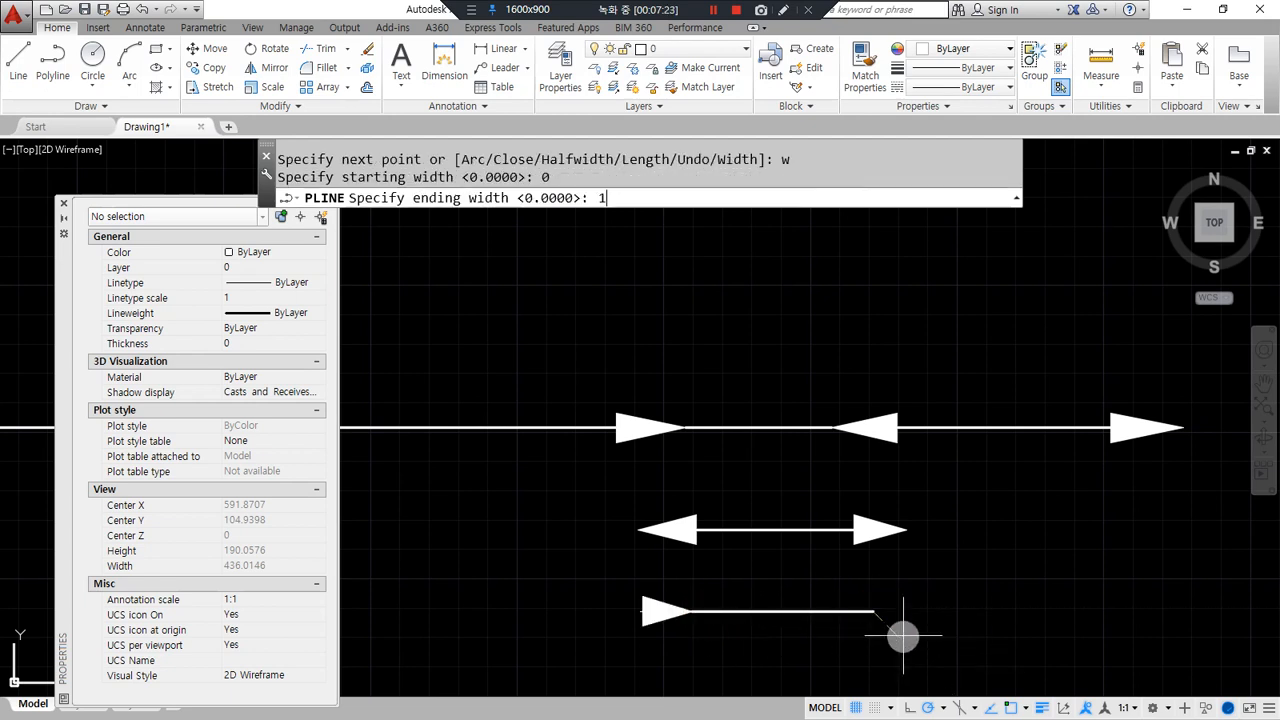
pyautogui.press('Return')
pyautogui.click(922, 610)
pyautogui.press('Return')
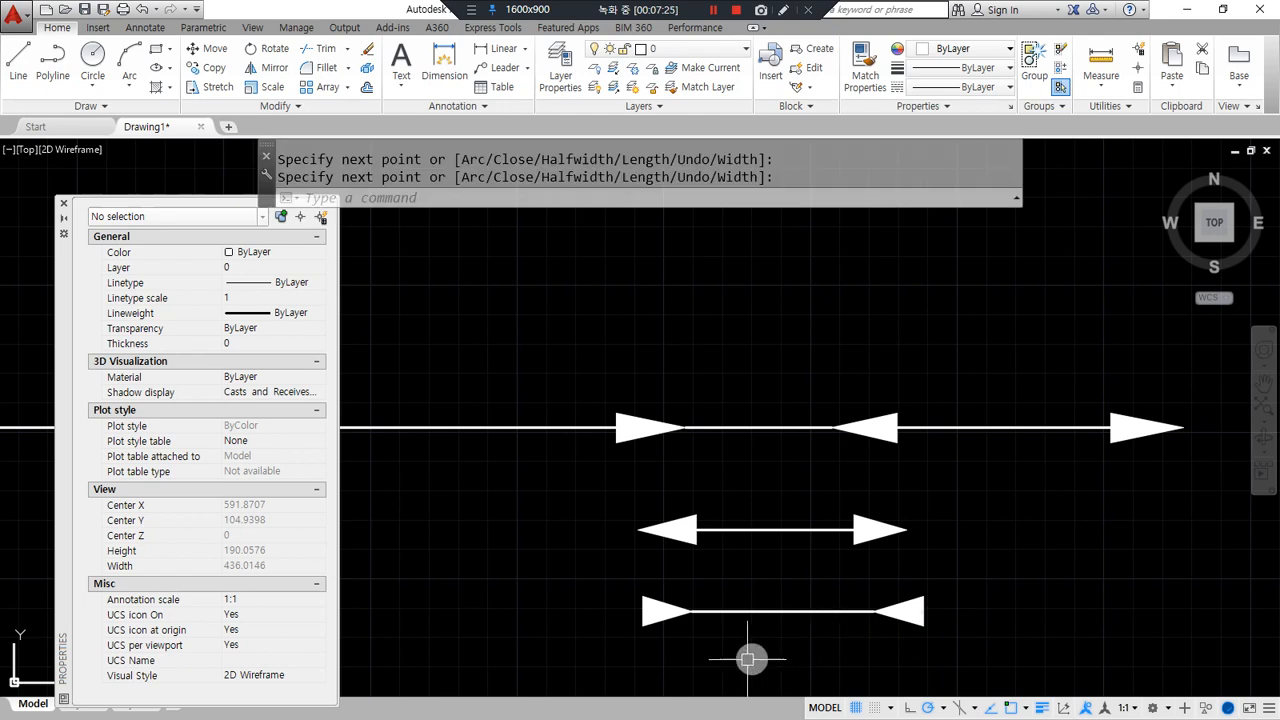
pyautogui.moveTo(577, 627)
pyautogui.mouseDown()
pyautogui.moveTo(834, 471)
pyautogui.moveTo(889, 689)
pyautogui.moveTo(718, 688)
pyautogui.mouseUp()
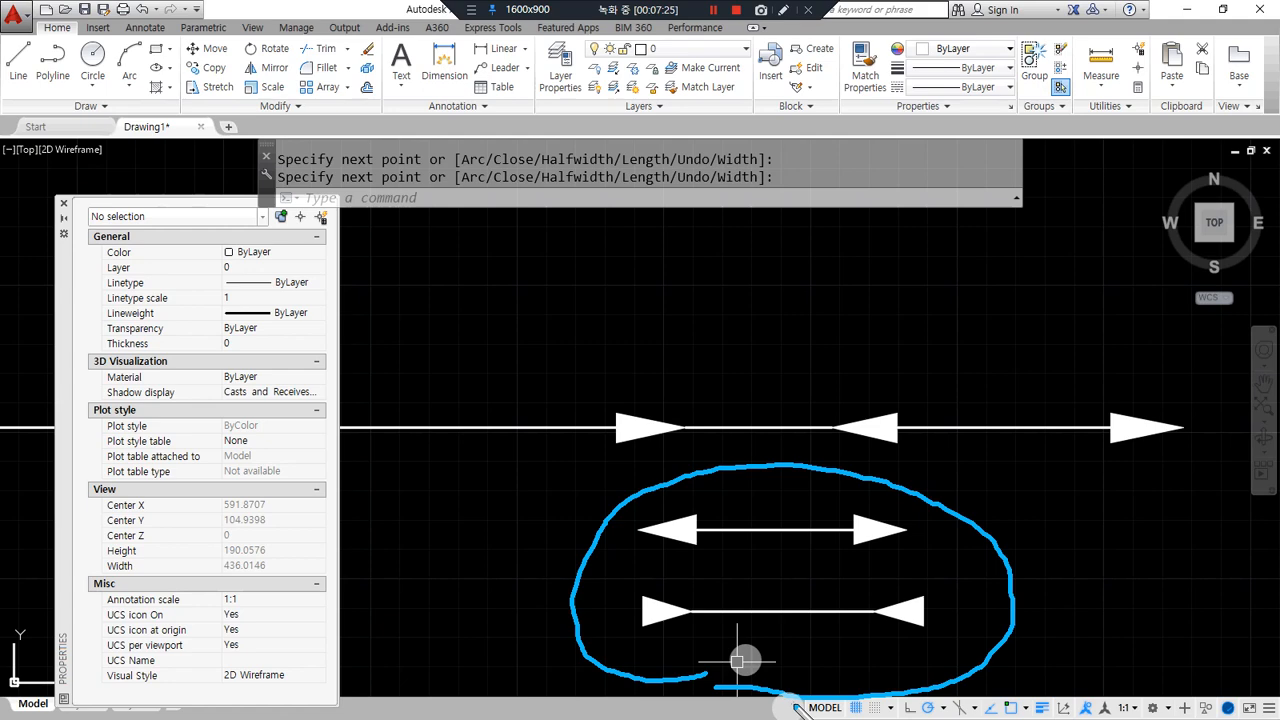
pyautogui.click(760, 466)
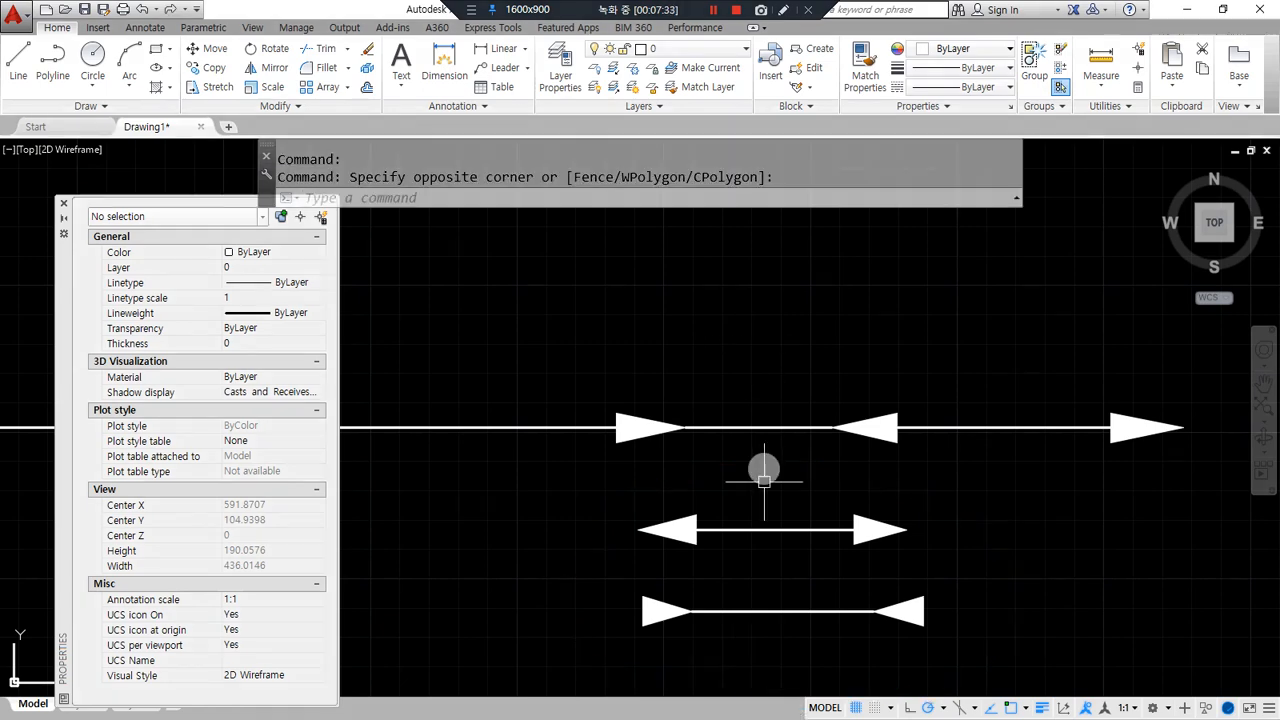
# Start a polyline of width 10 below the arrows with a horizontal segment about 175 units long.
pyautogui.scroll(-4, 690, 550)
pyautogui.moveTo(686, 554); pyautogui.dragTo(698, 413, button='middle')
pyautogui.write('pl')
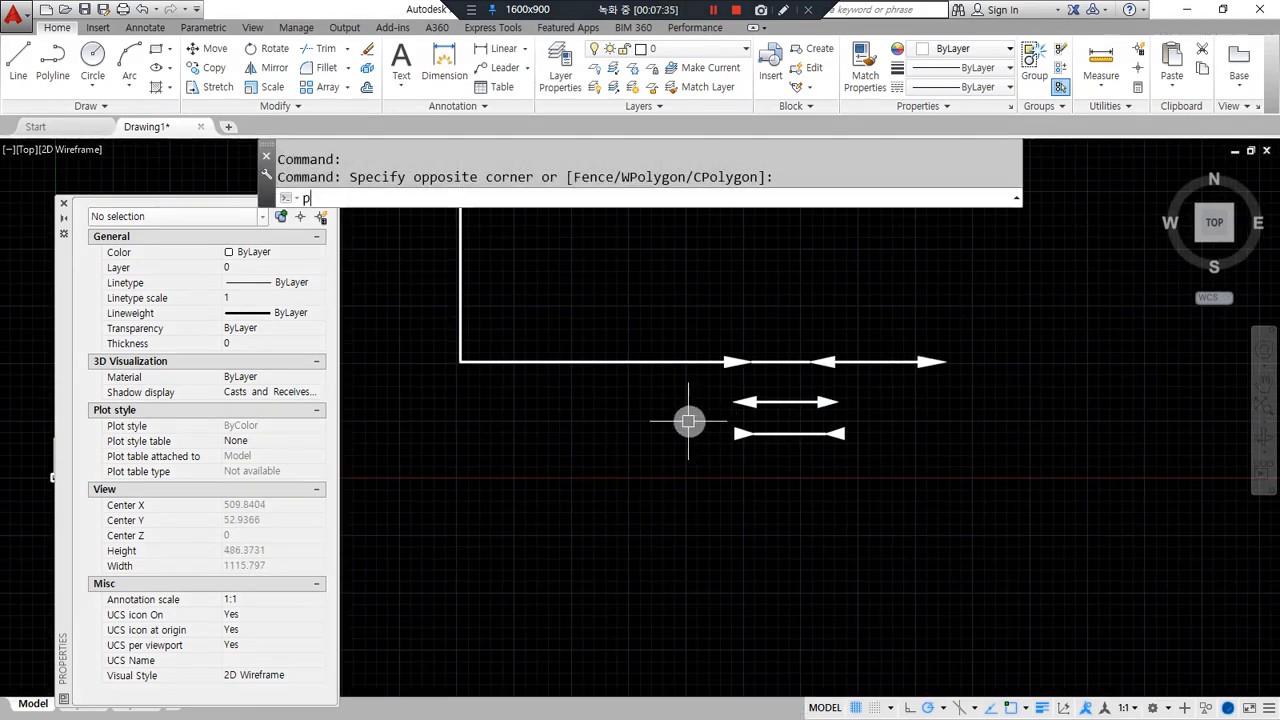
pyautogui.press('Return')
pyautogui.click(460, 555)
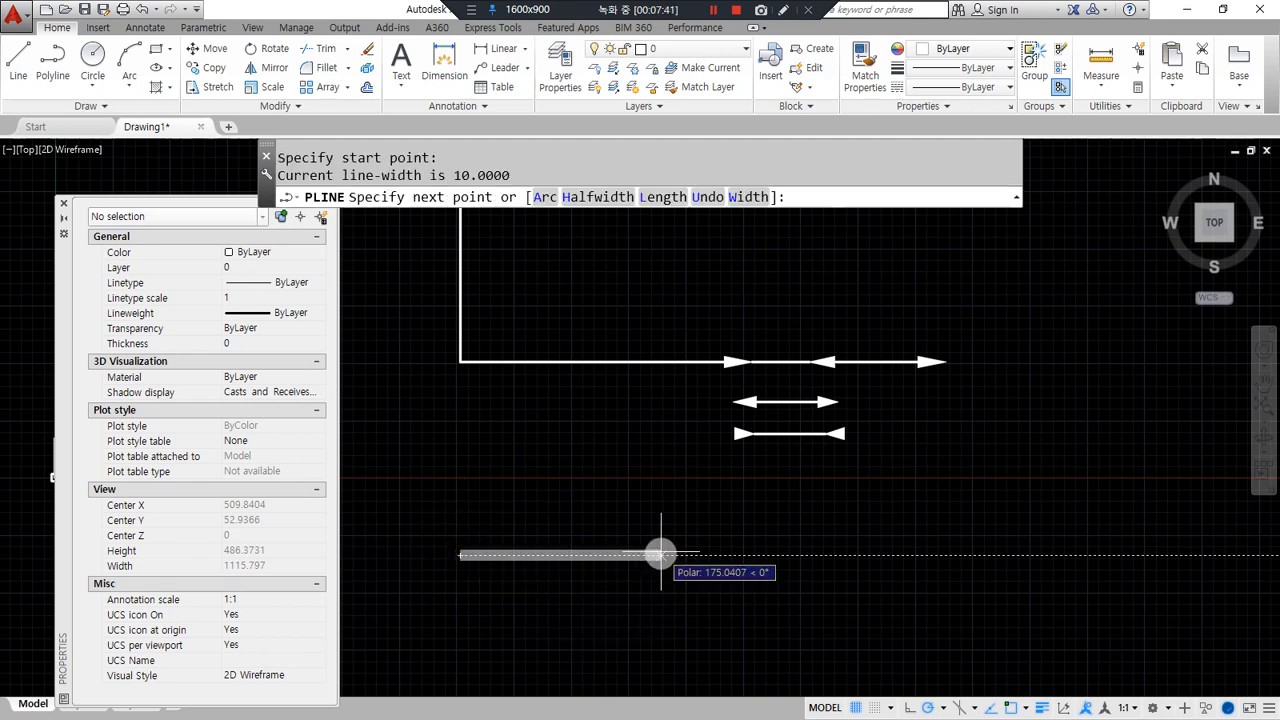
pyautogui.click(660, 555)
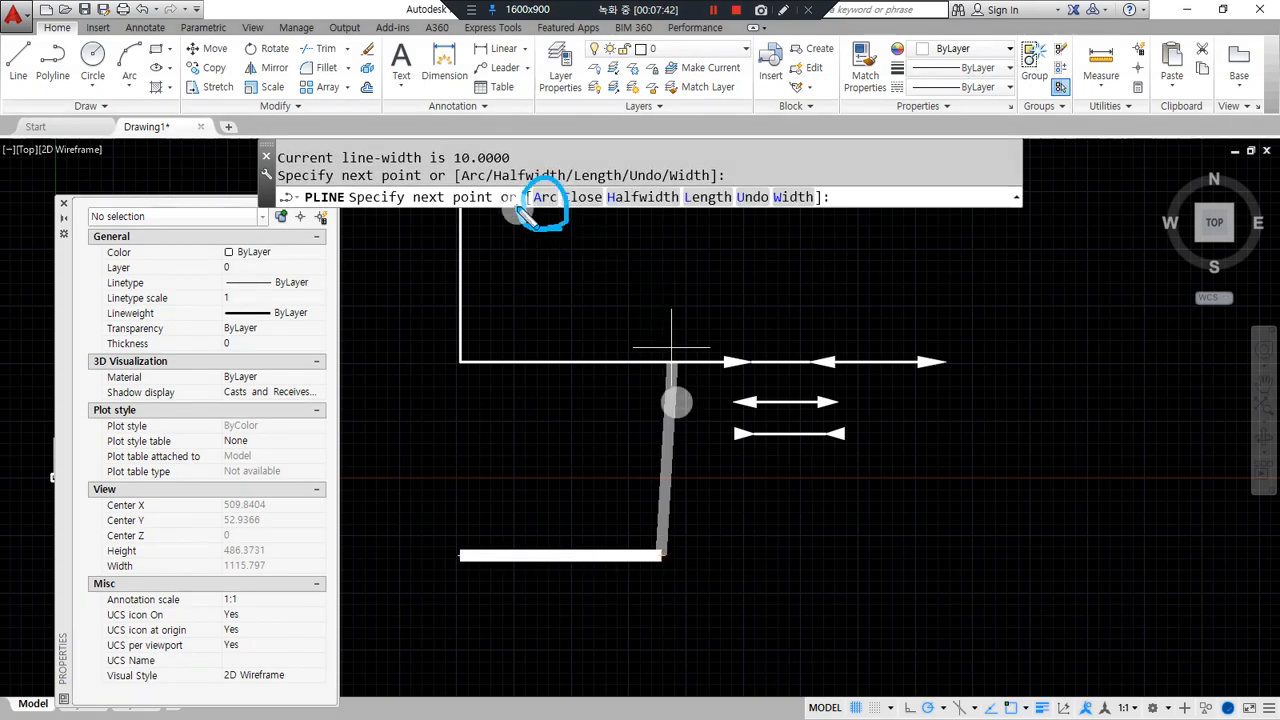
# Switch the polyline to Arc mode and add an upward semicircular arc ending about 127 units straight above the segment's endpoint.
pyautogui.write('a')
pyautogui.press('Return')
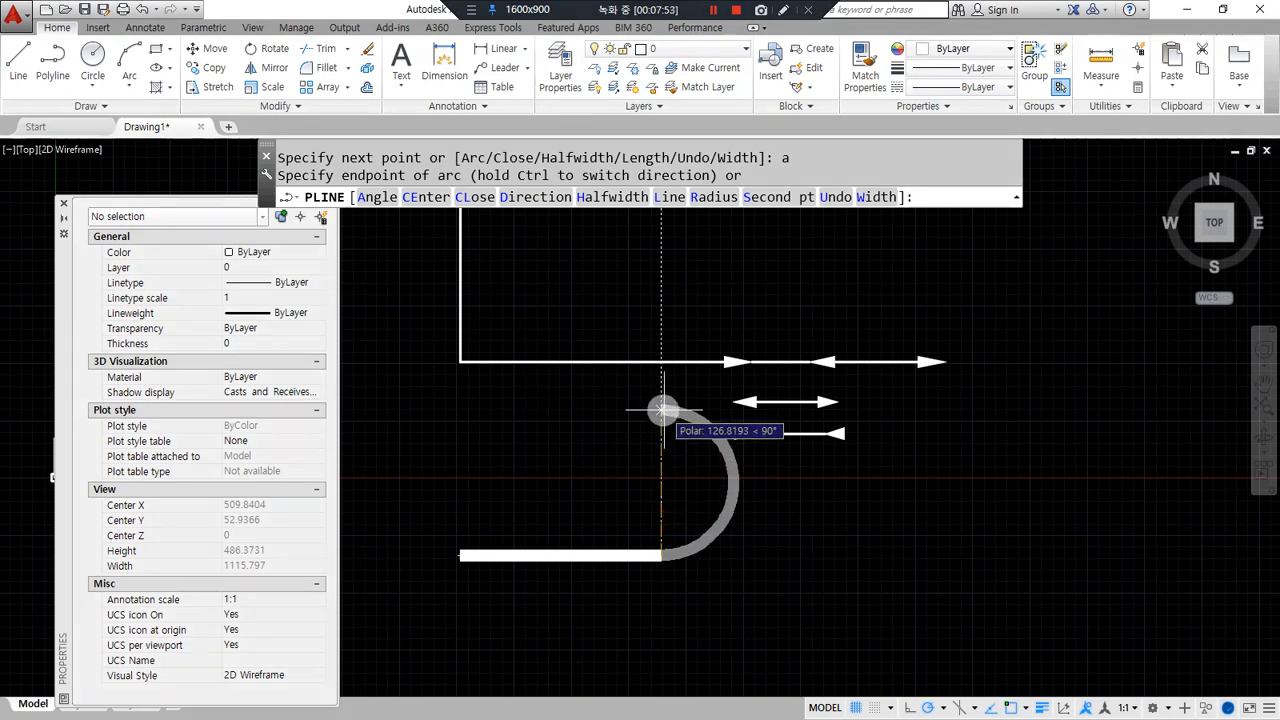
pyautogui.click(662, 410)
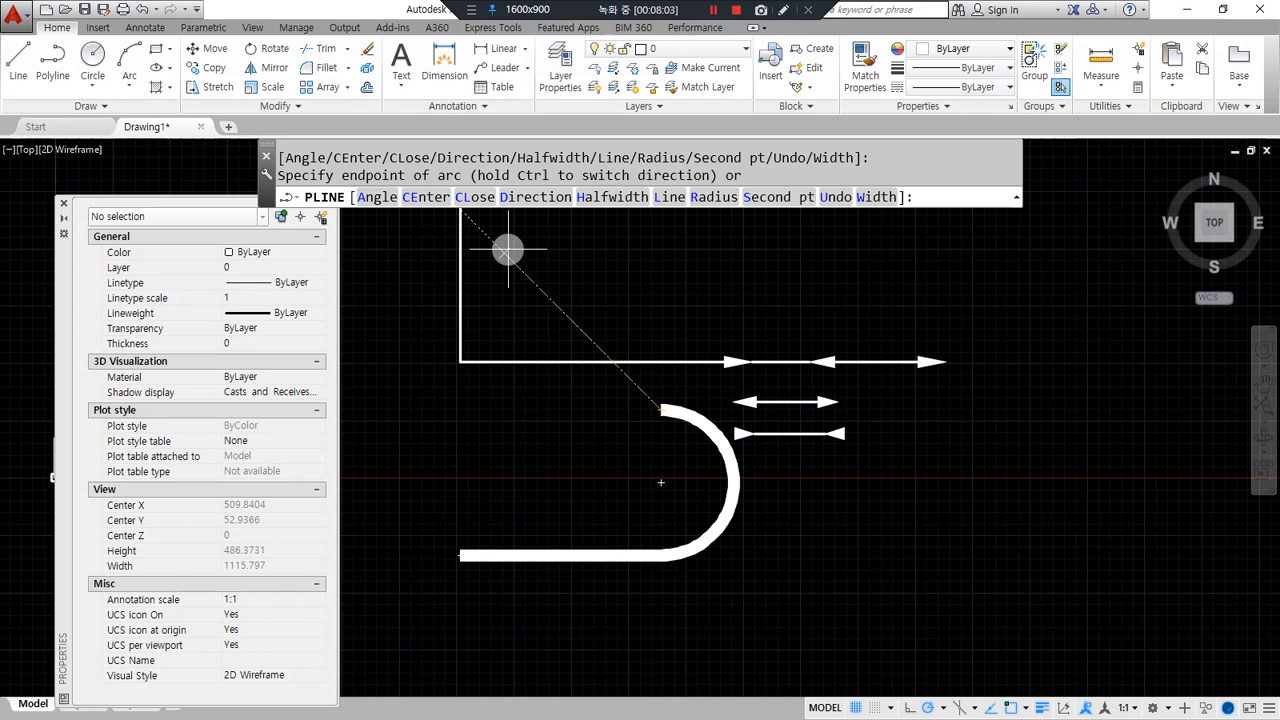
# Add an arc with an included angle of 120 to the width-10 polyline, arching leftward from the semicircle's upper end.
pyautogui.click(370, 198)
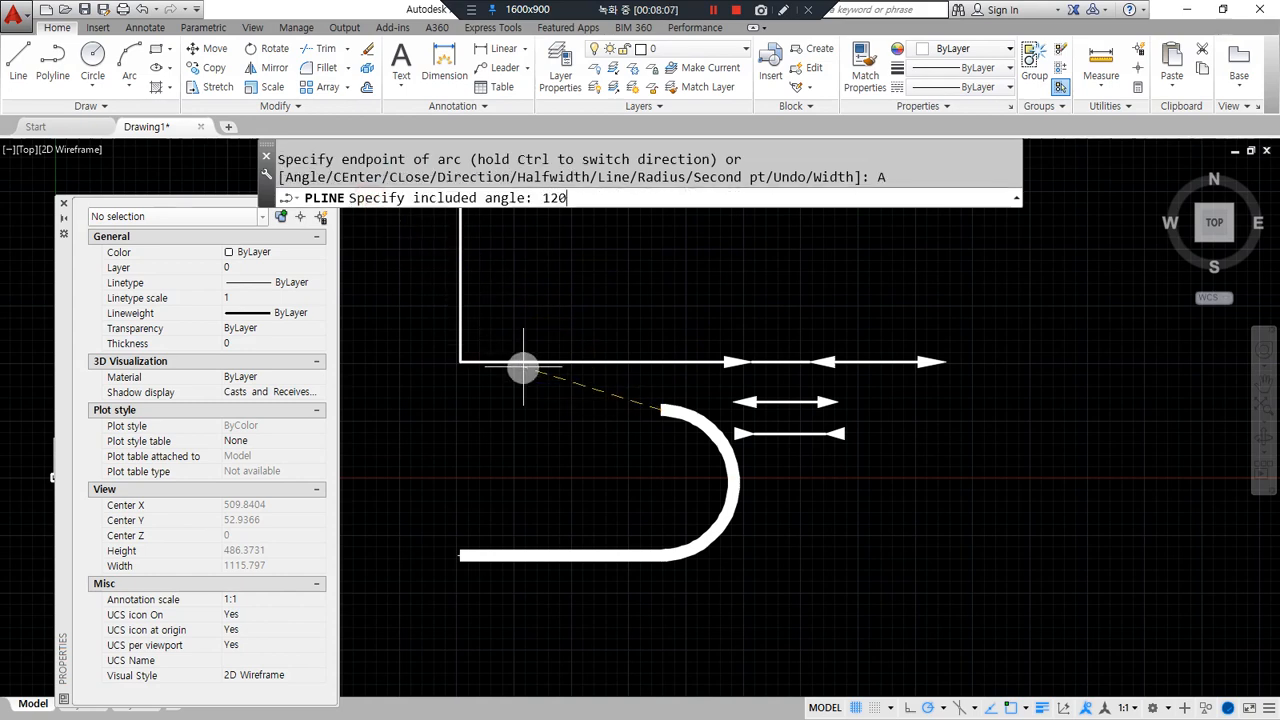
pyautogui.write('120')
pyautogui.press('Return')
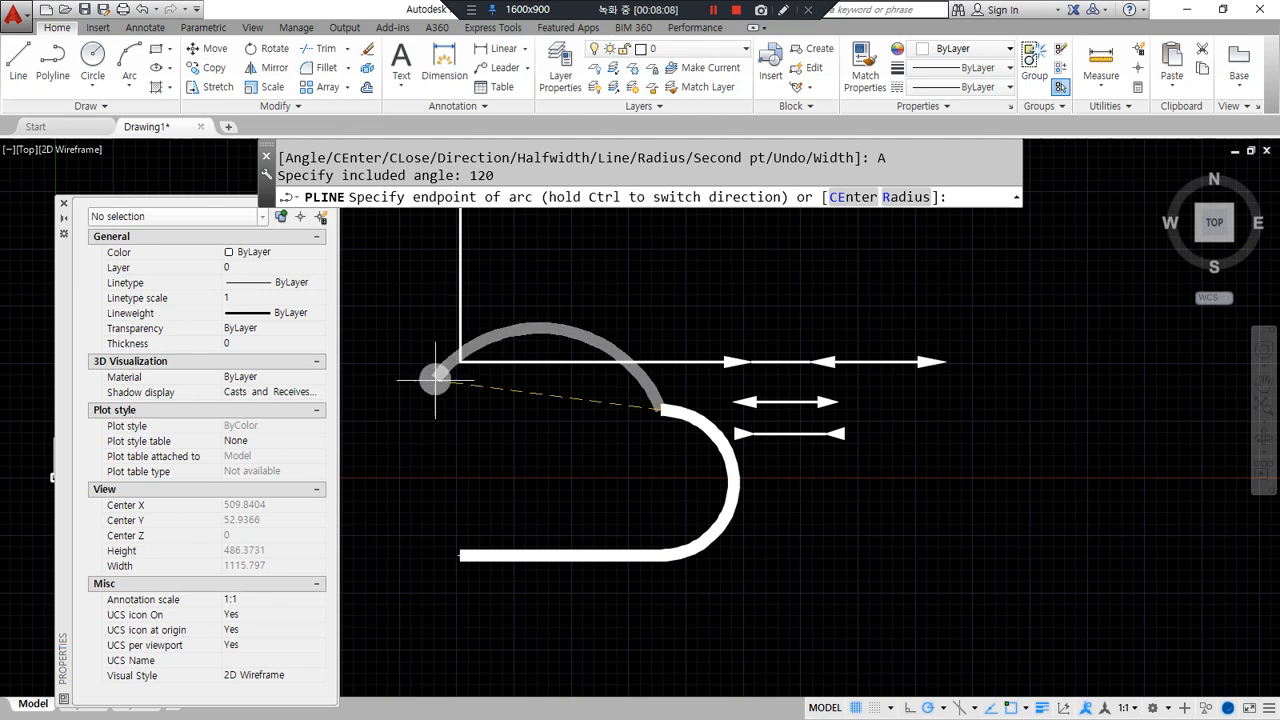
pyautogui.click(413, 402)
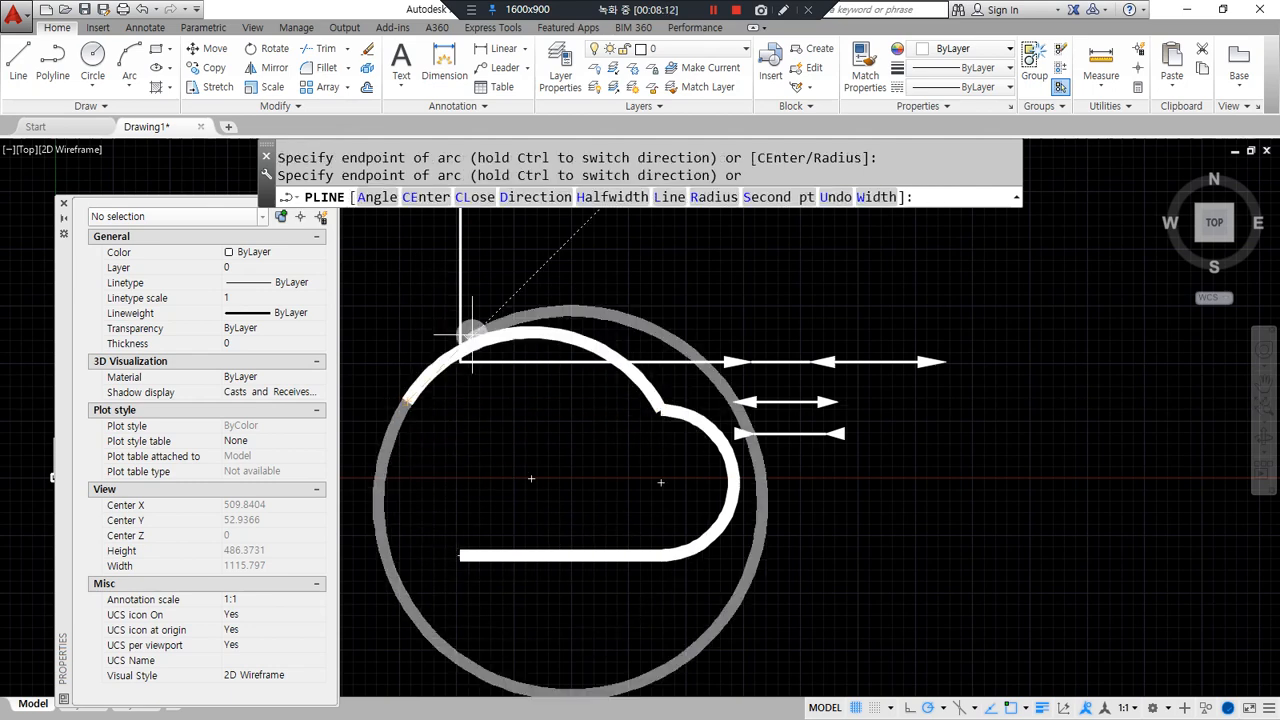
# Add an arc using the Direction option, with a straight-up start tangent and an endpoint level with its start on the left.
pyautogui.write('D')
pyautogui.press('Return')
pyautogui.moveTo(410, 398); pyautogui.dragTo(658, 396, button='middle')
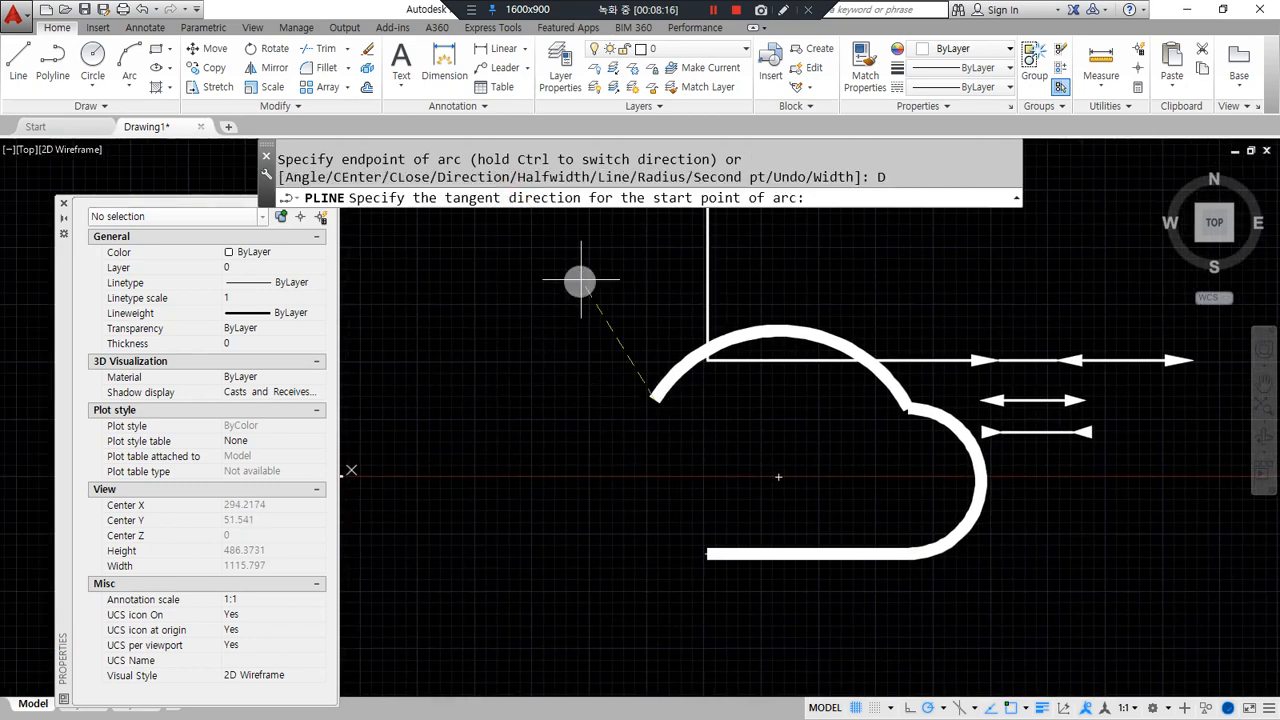
pyautogui.click(656, 265)
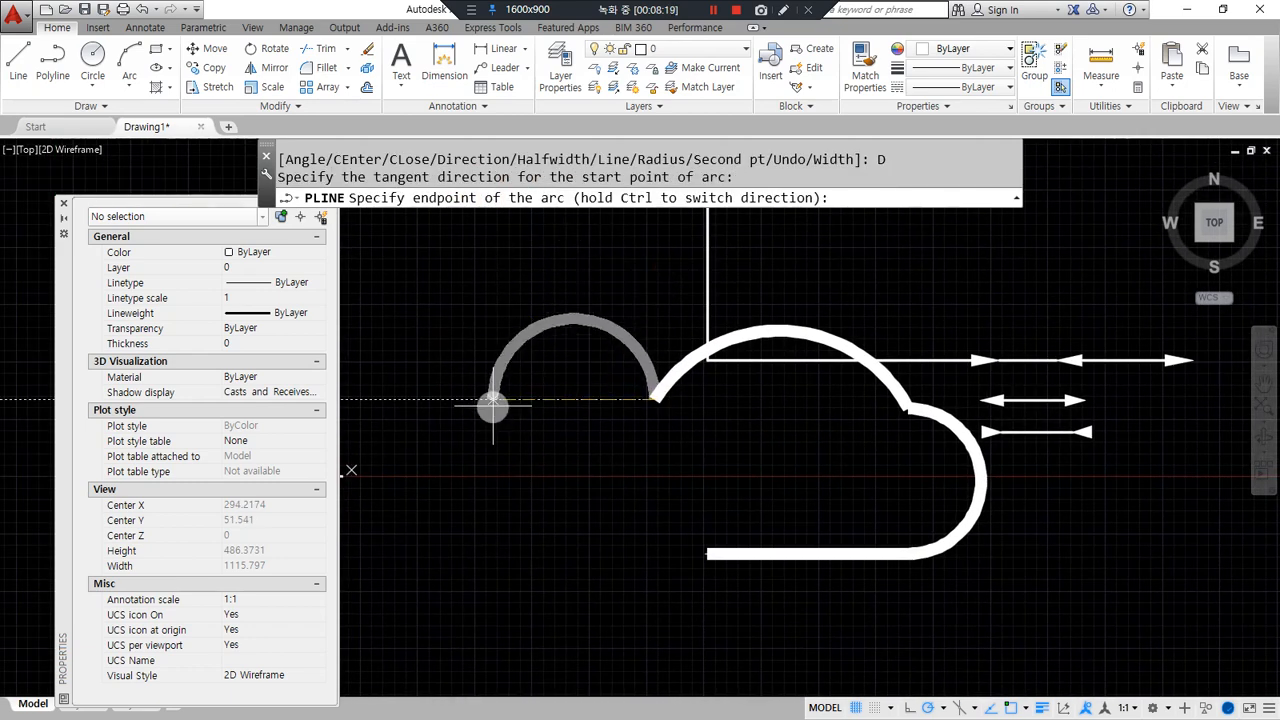
pyautogui.click(463, 400)
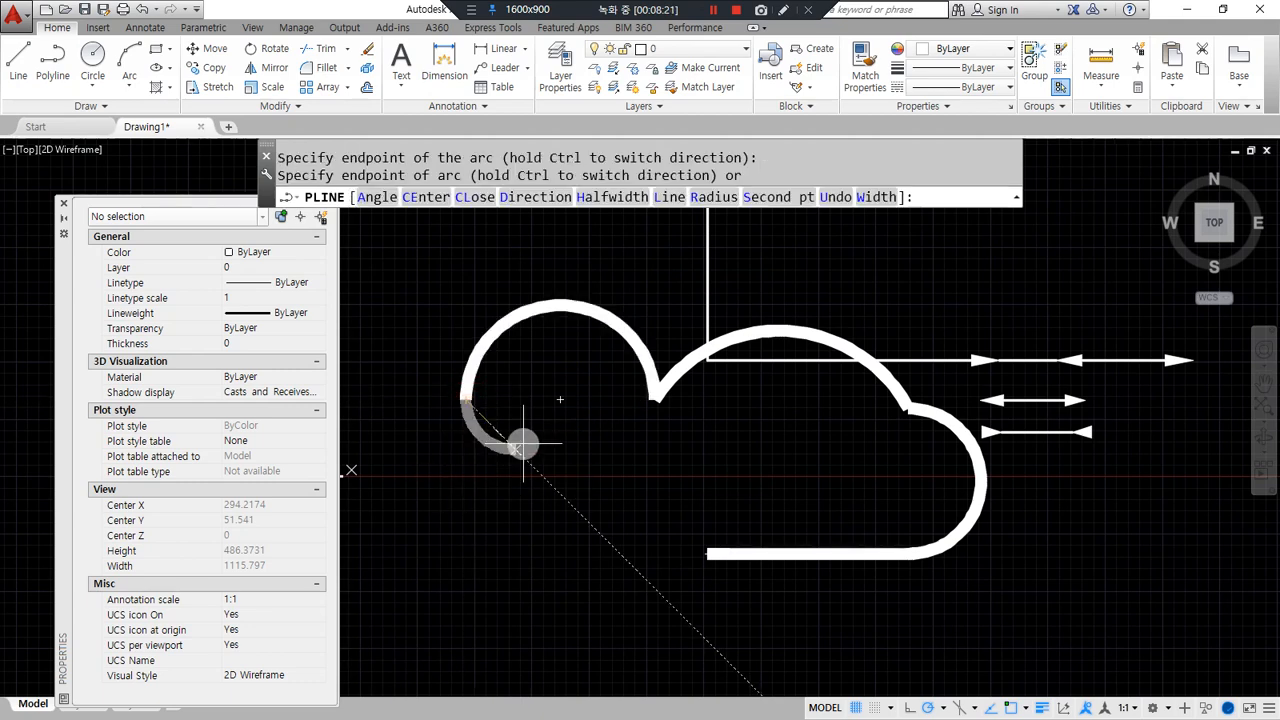
# Add an arc of radius 50 that bulges outward and ends straight below the previous arc's endpoint.
pyautogui.click(714, 197)
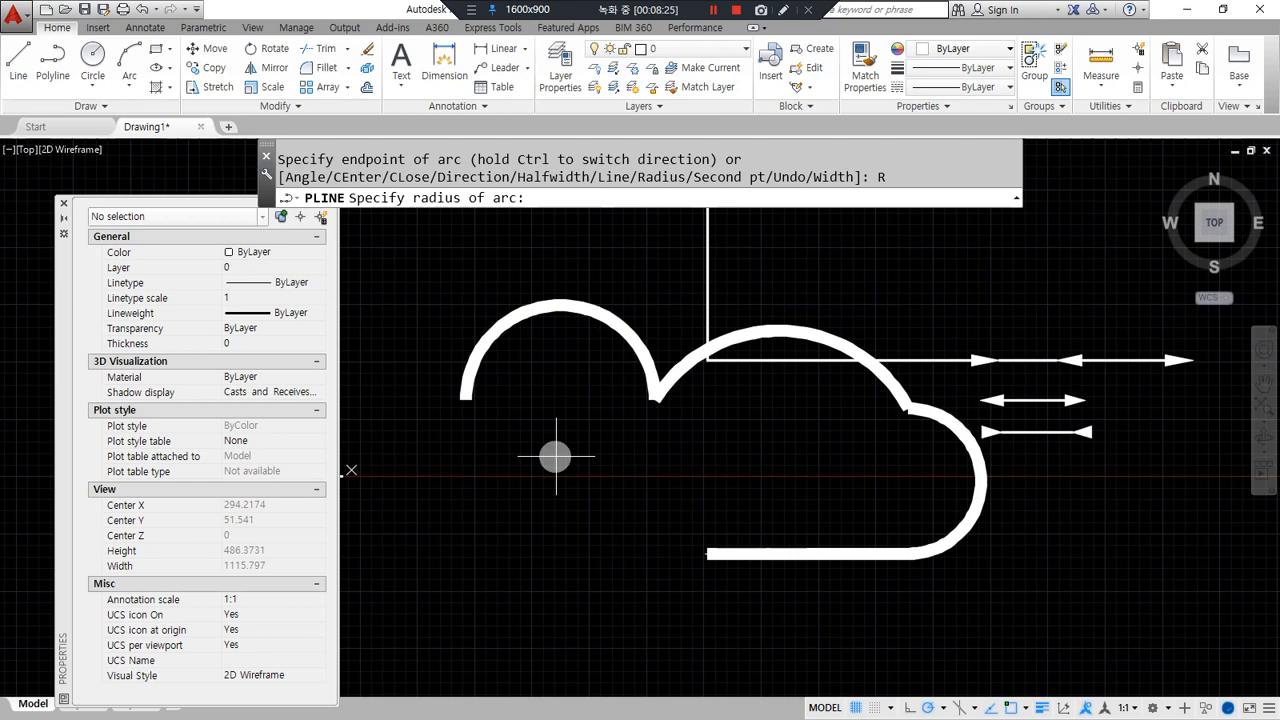
pyautogui.write('50')
pyautogui.press('Return')
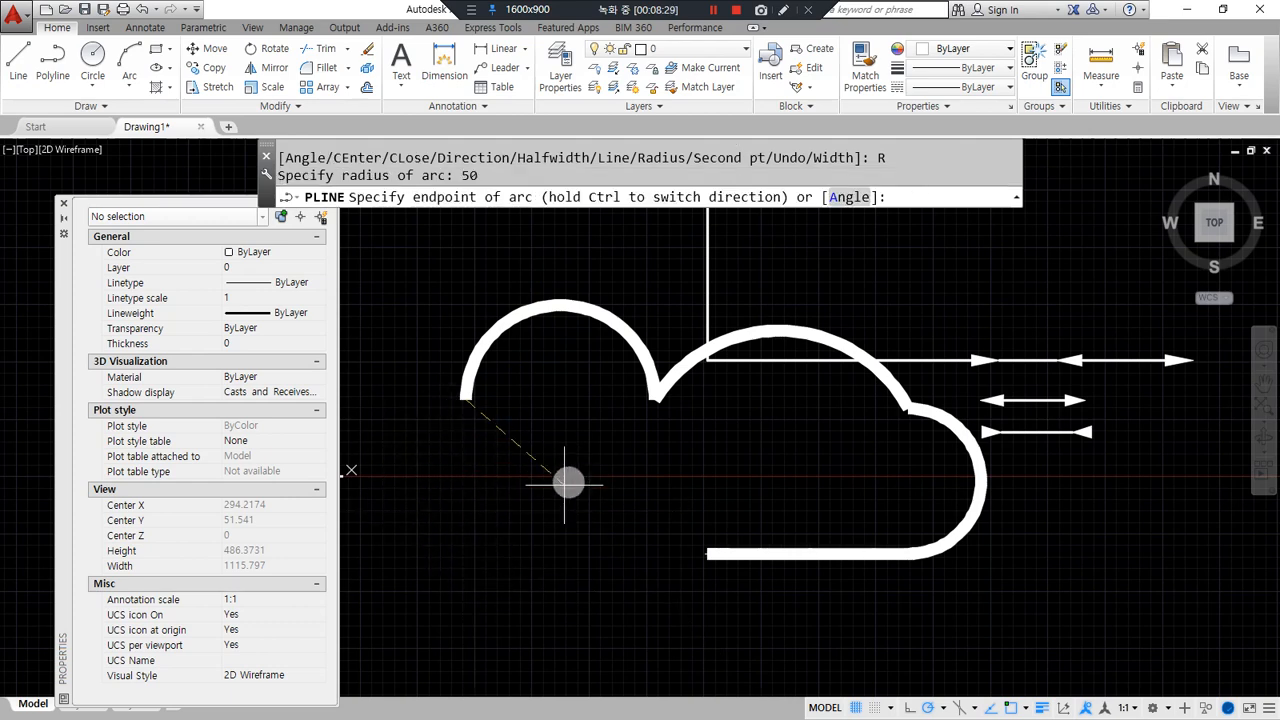
pyautogui.click(467, 510)
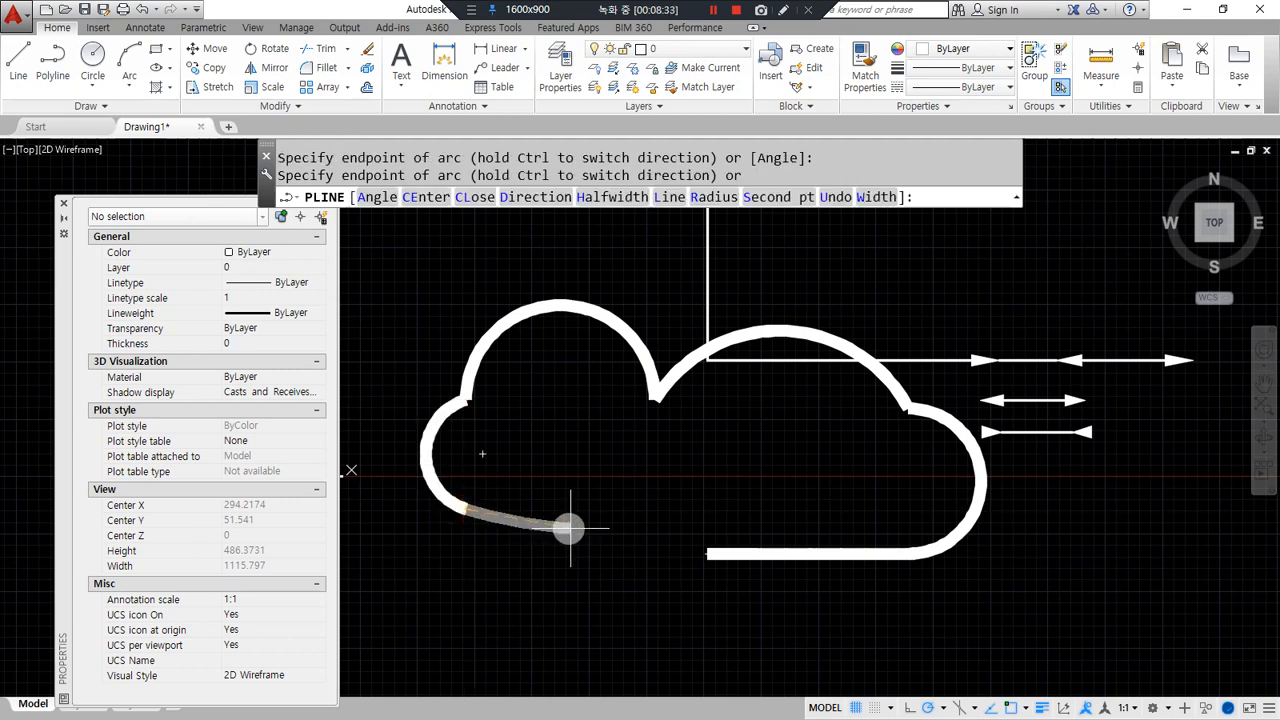
# Add a three-point arc using the Second pt option, bulging right and ending below the radius-50 arc.
pyautogui.click(798, 196)
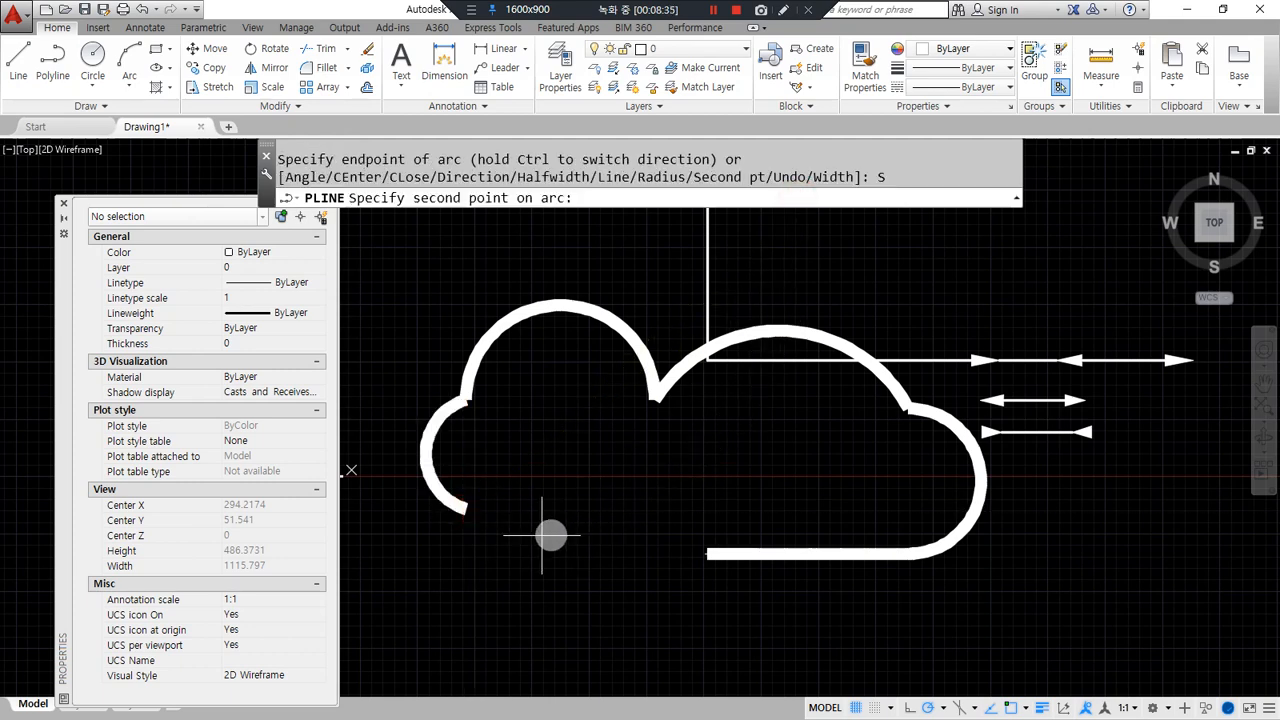
pyautogui.click(560, 523)
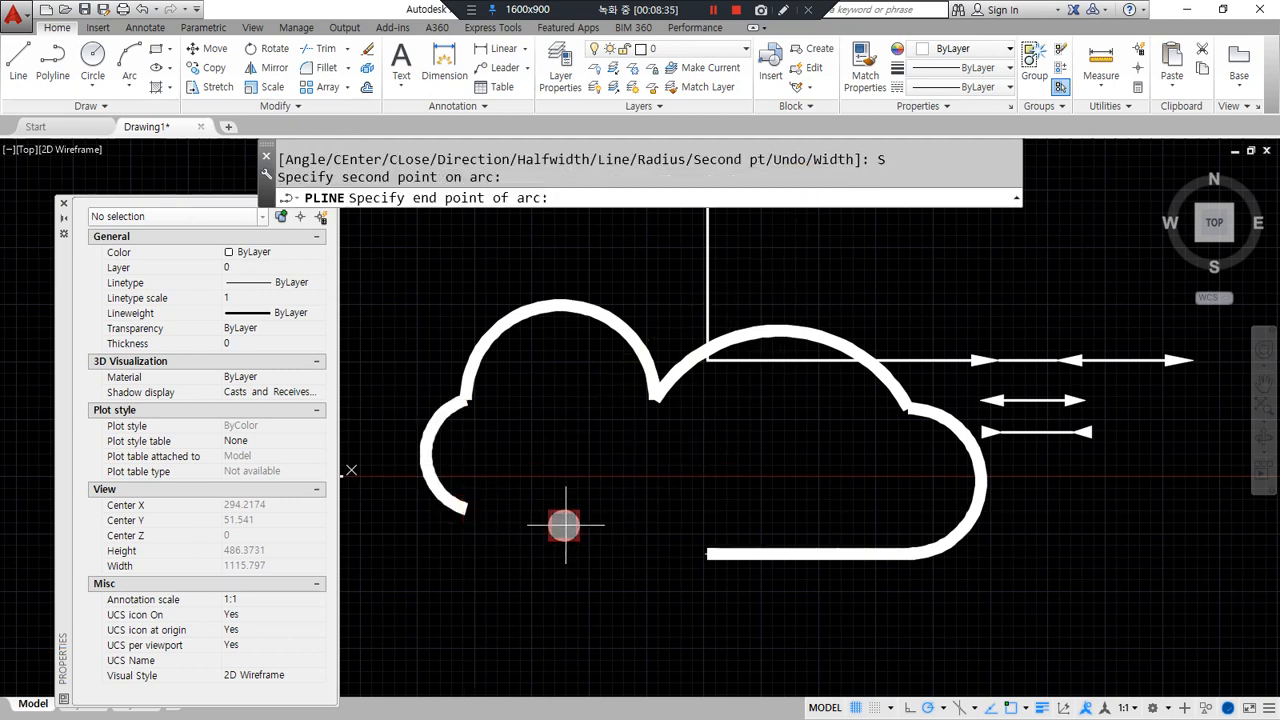
pyautogui.click(464, 620)
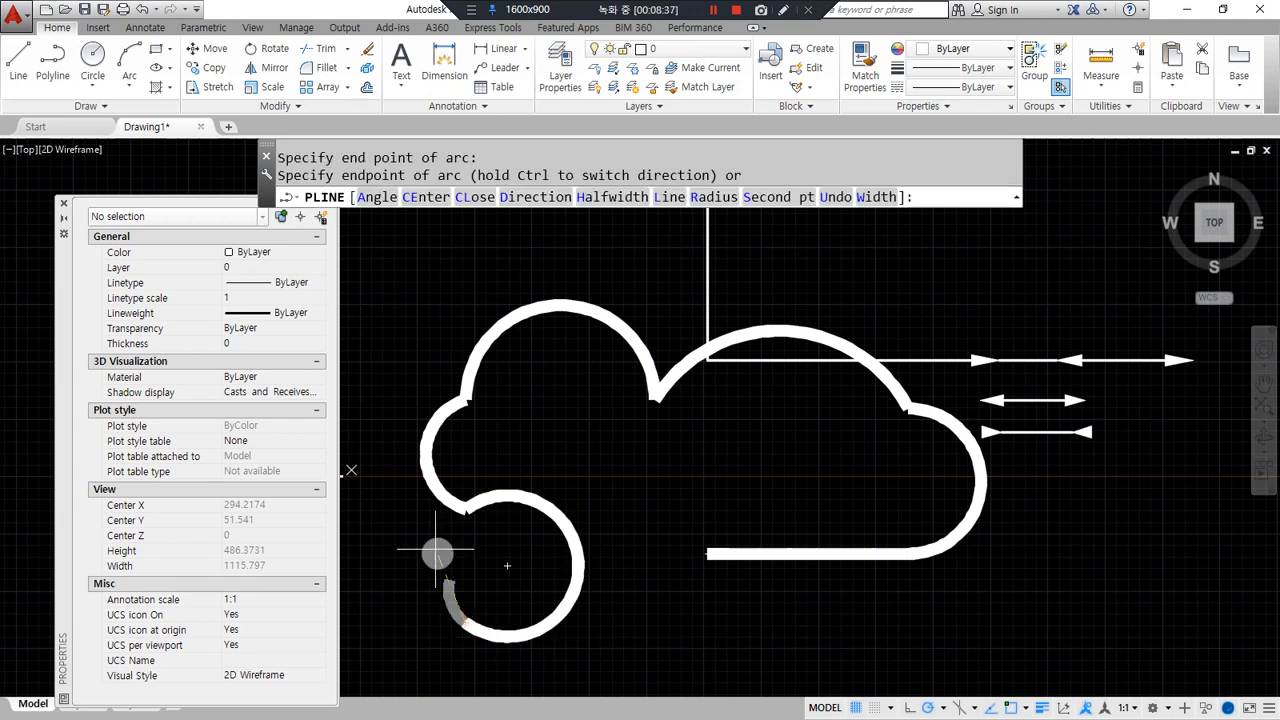
# Switch the polyline to Line mode and add a short diagonal segment up to the left, followed by a long steep upward segment.
pyautogui.click(672, 197)
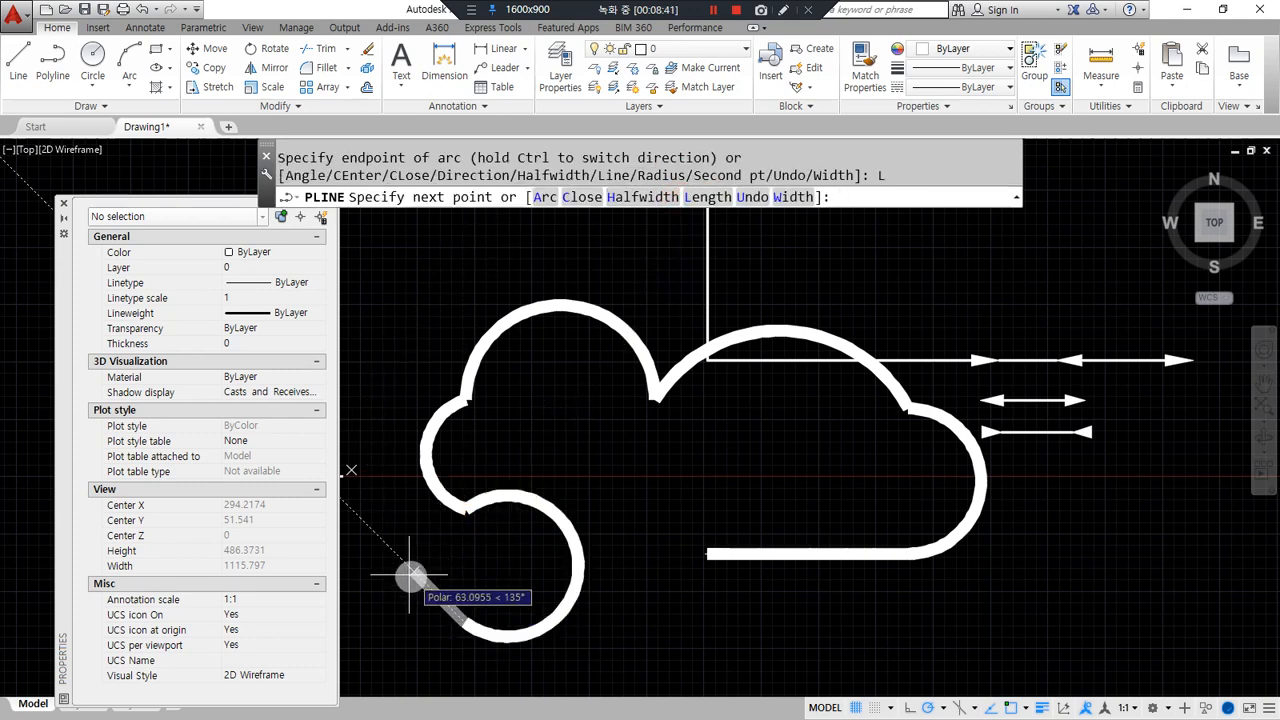
pyautogui.moveTo(385, 428); pyautogui.dragTo(457, 447, button='middle')
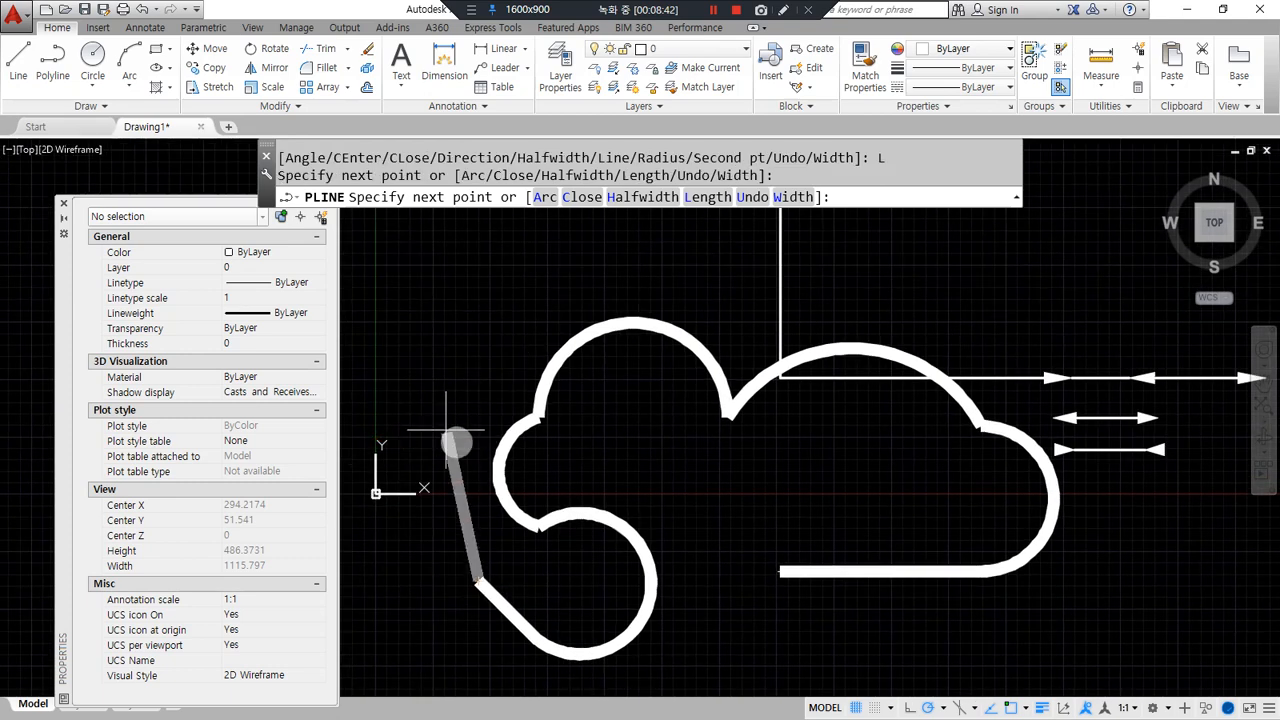
pyautogui.click(419, 299)
# Add an arc curving over to the left and a straight downward segment, and finish the polyline.
pyautogui.write('a')
pyautogui.press('Return')
pyautogui.moveTo(408, 274); pyautogui.dragTo(558, 370, button='middle')
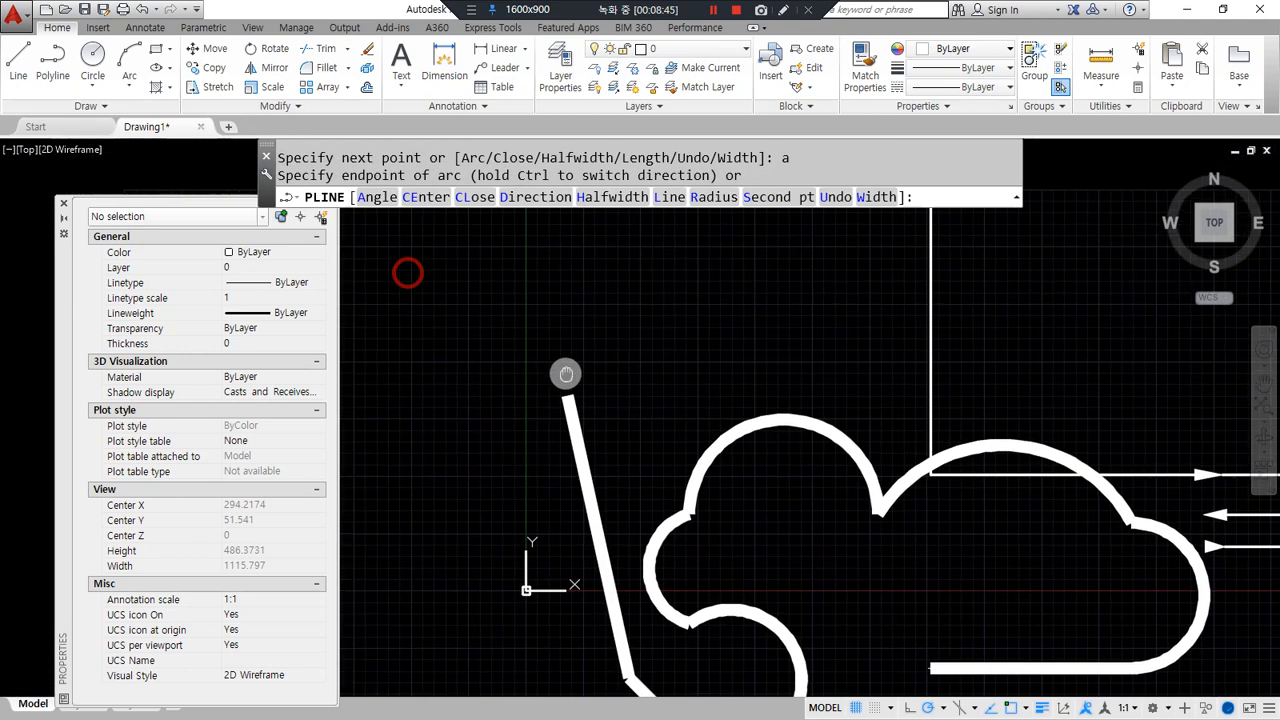
pyautogui.click(421, 399)
pyautogui.write('l')
pyautogui.press('Return')
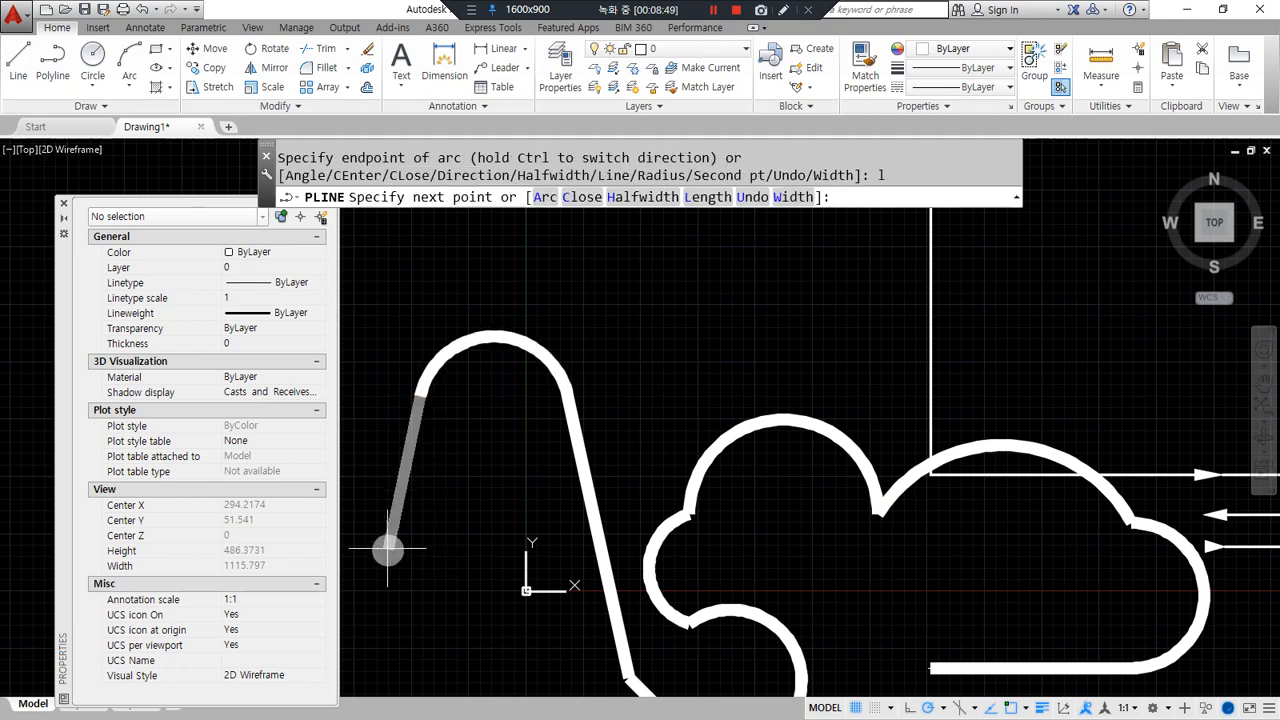
pyautogui.click(403, 515)
pyautogui.press('Return')
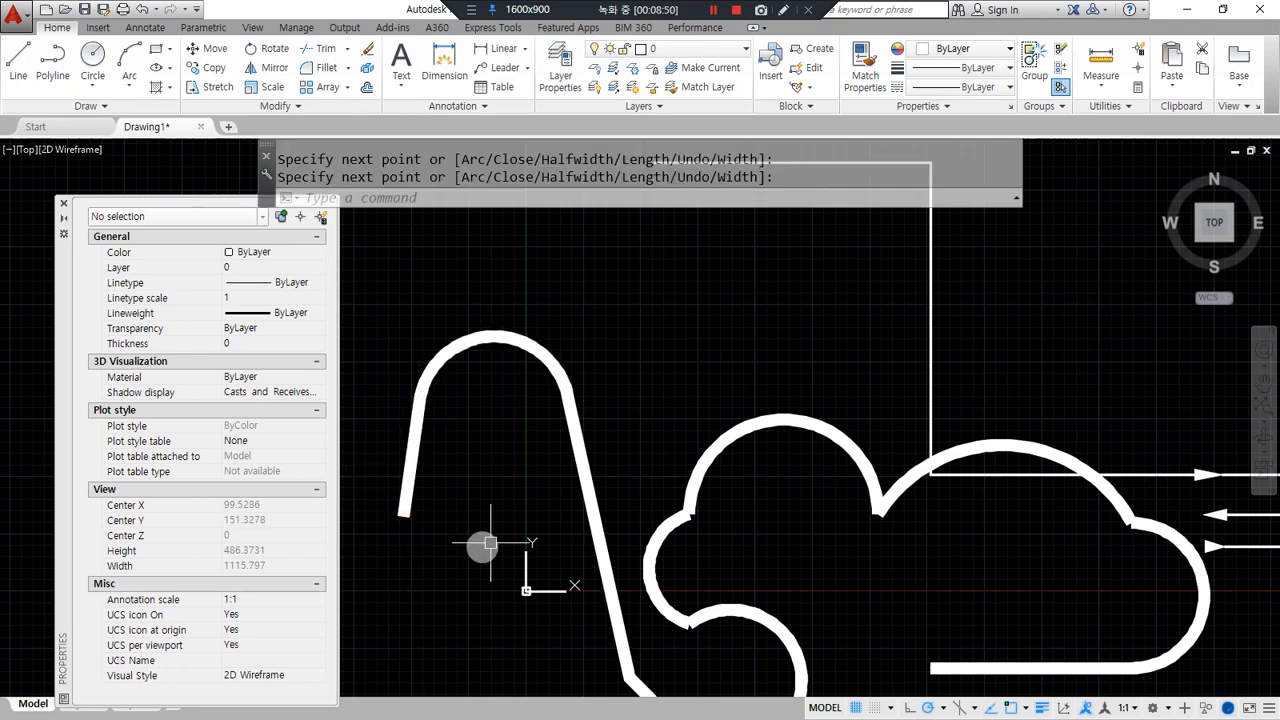
# Apply the PEDIT Fit option to the thin stepped polyline that ends in arrowheads.
pyautogui.scroll(-3, 514, 552)
pyautogui.scroll(3, 669, 554)
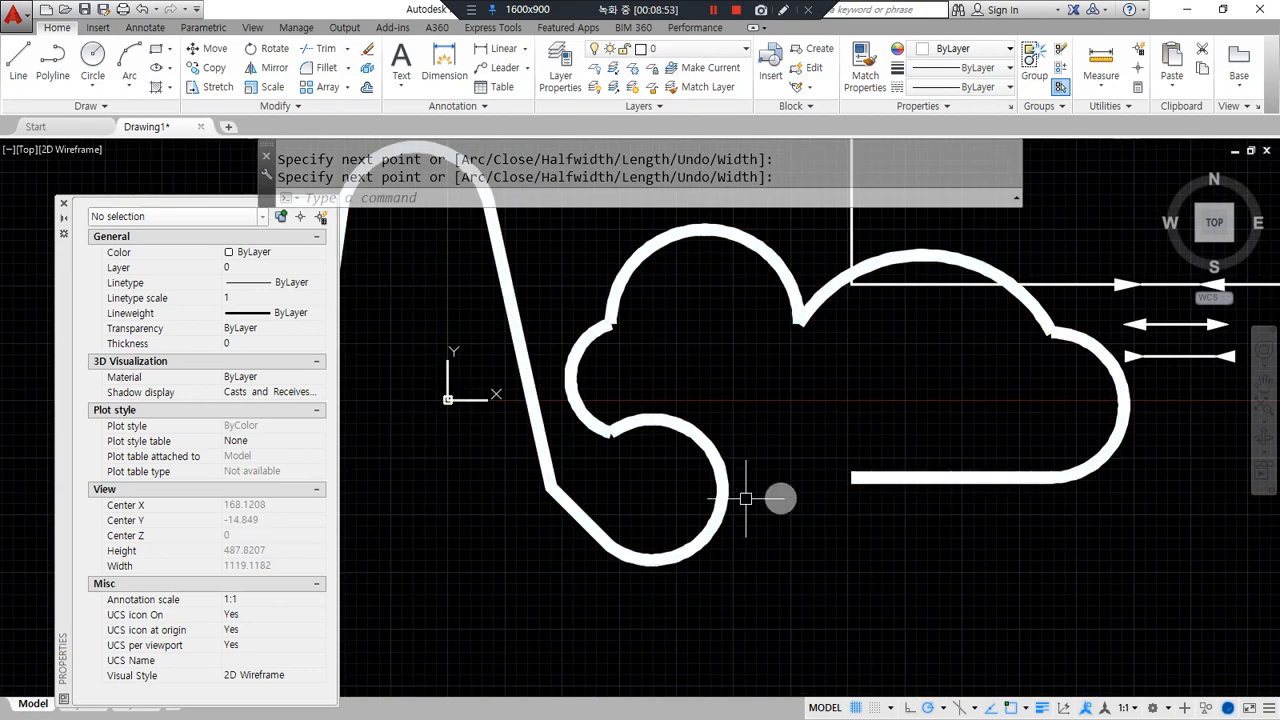
pyautogui.scroll(-3, 712, 490)
pyautogui.scroll(-2, 720, 517)
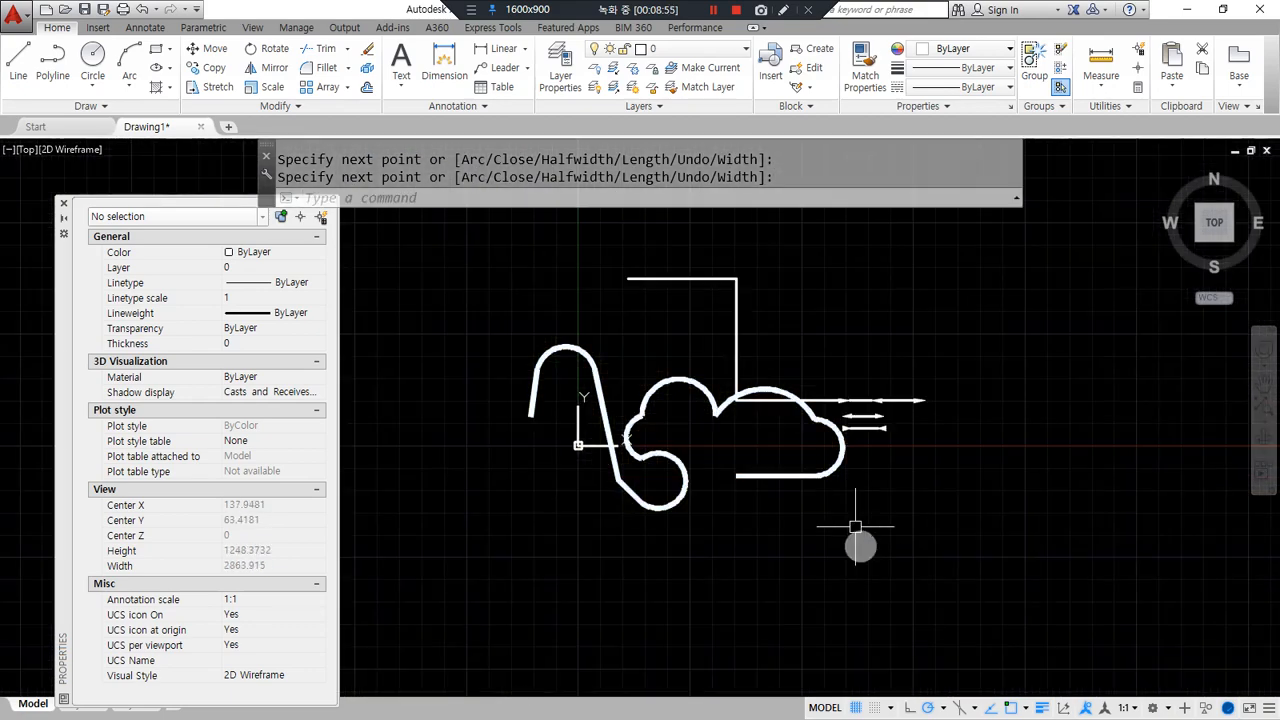
pyautogui.write('PE')
pyautogui.press('Return')
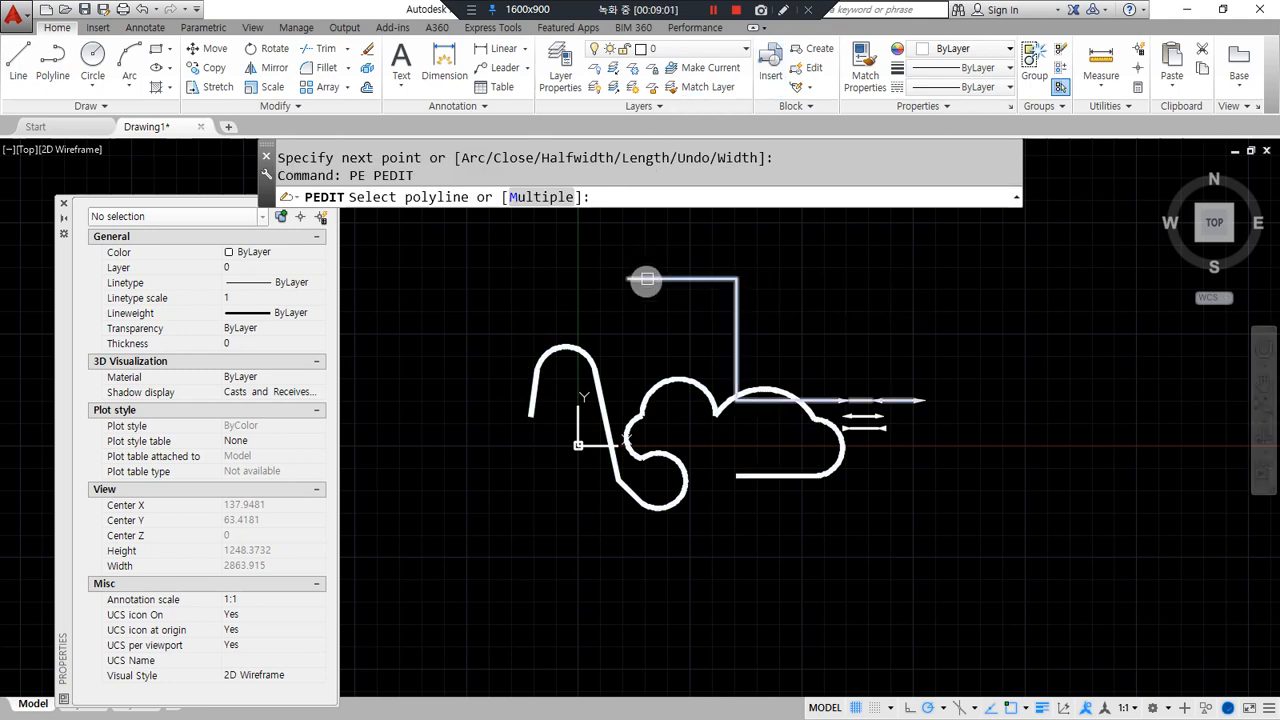
pyautogui.click(641, 282)
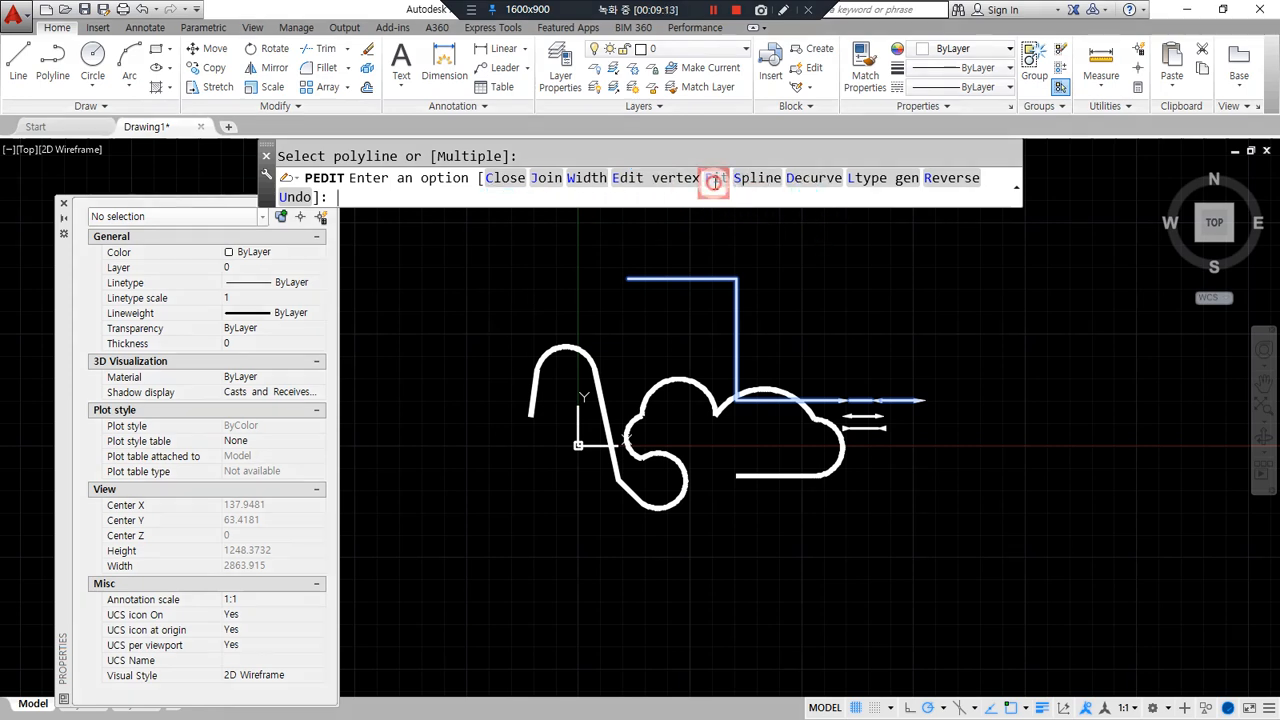
pyautogui.click(714, 181)
pyautogui.scroll(2, 723, 349)
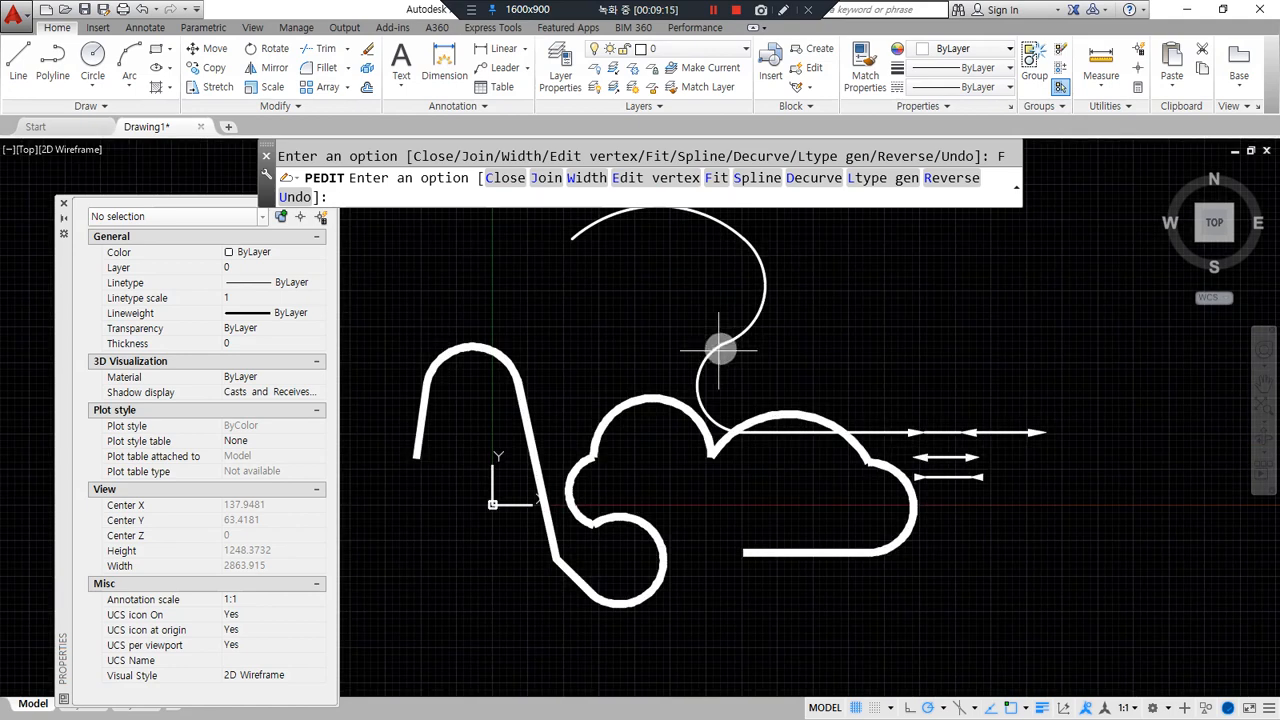
pyautogui.scroll(1, 767, 460)
pyautogui.moveTo(802, 358); pyautogui.dragTo(837, 397, button='middle')
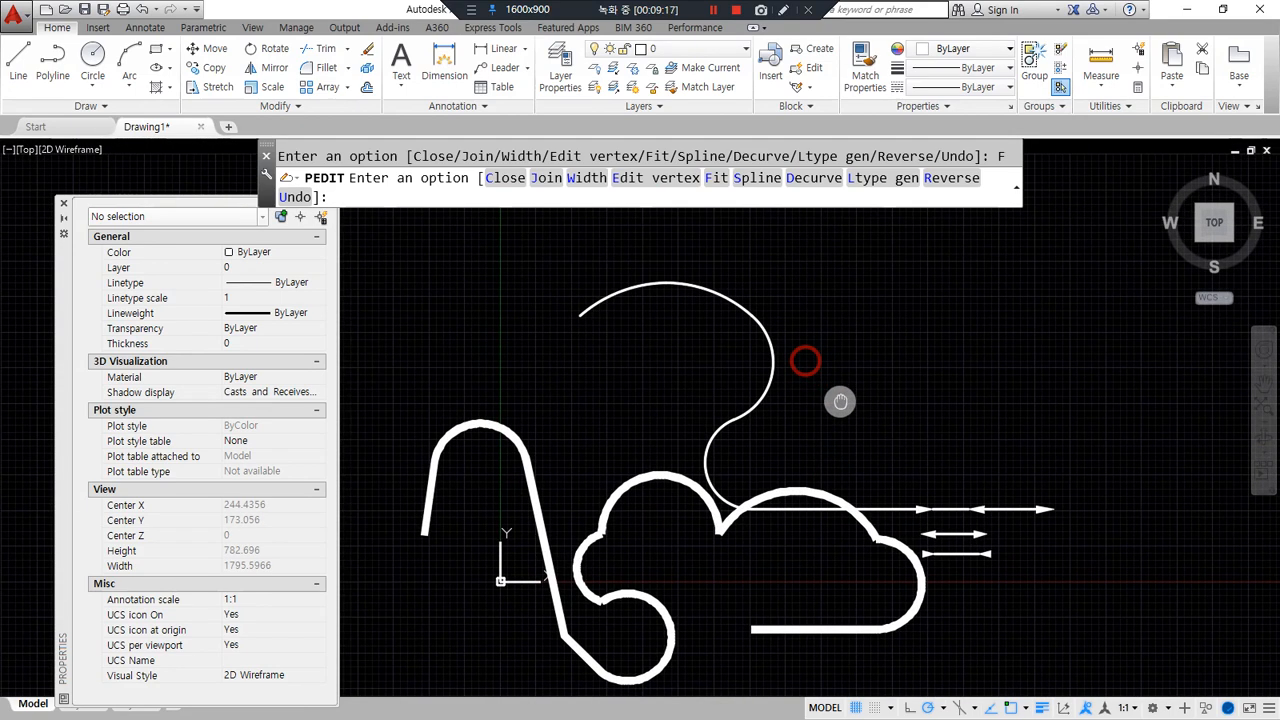
# Apply the Spline option to the fitted polyline, decurve it back to straight segments, and end the edit.
pyautogui.click(757, 178)
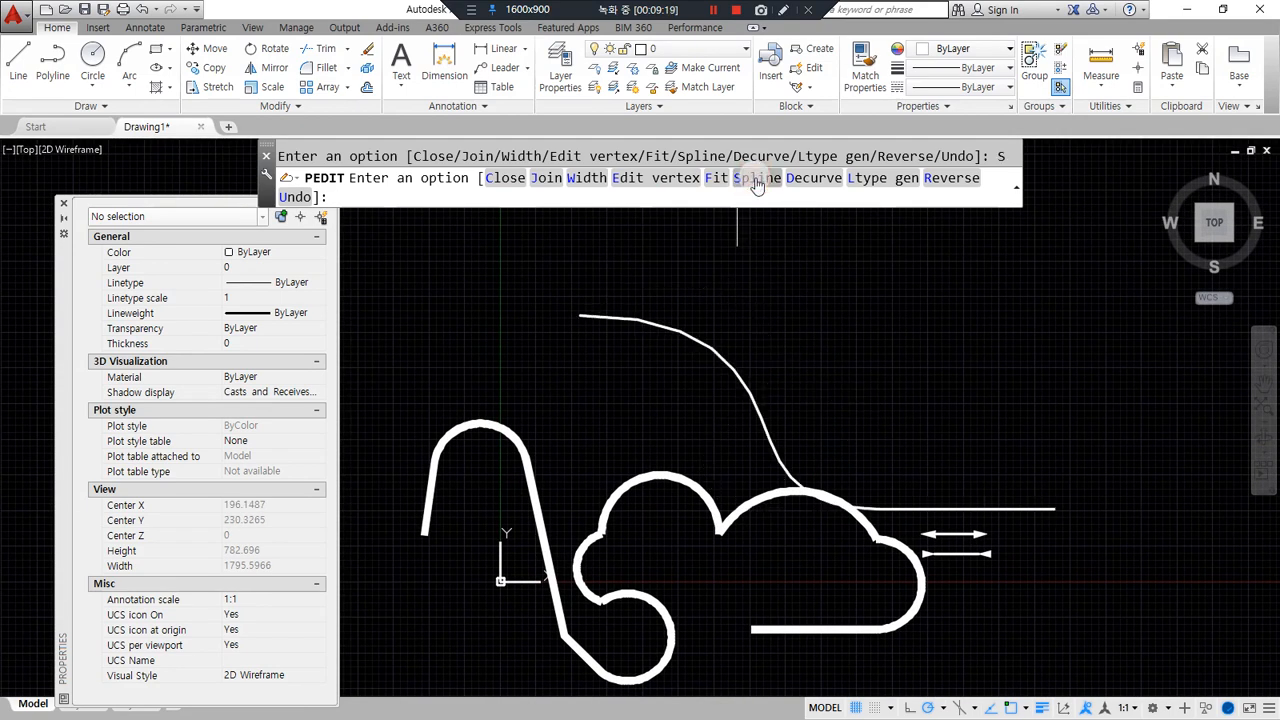
pyautogui.click(818, 180)
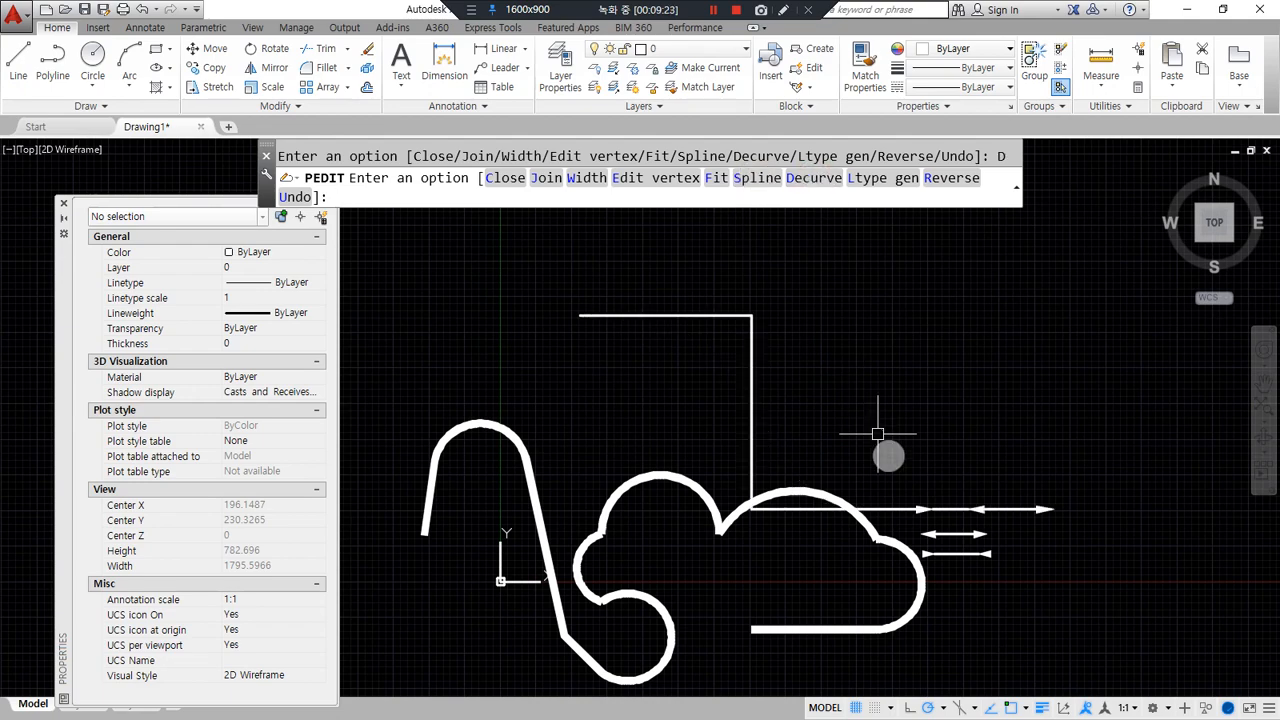
pyautogui.press('Escape')
pyautogui.press('Escape')
# Delete all the drawn polylines and zoom to the full drawing area.
pyautogui.click(1031, 649)
pyautogui.click(480, 280)
pyautogui.press('Delete')
pyautogui.write('z')
pyautogui.press('Return')
pyautogui.write('a')
pyautogui.press('Return')
pyautogui.press('Escape')
pyautogui.press('Escape')
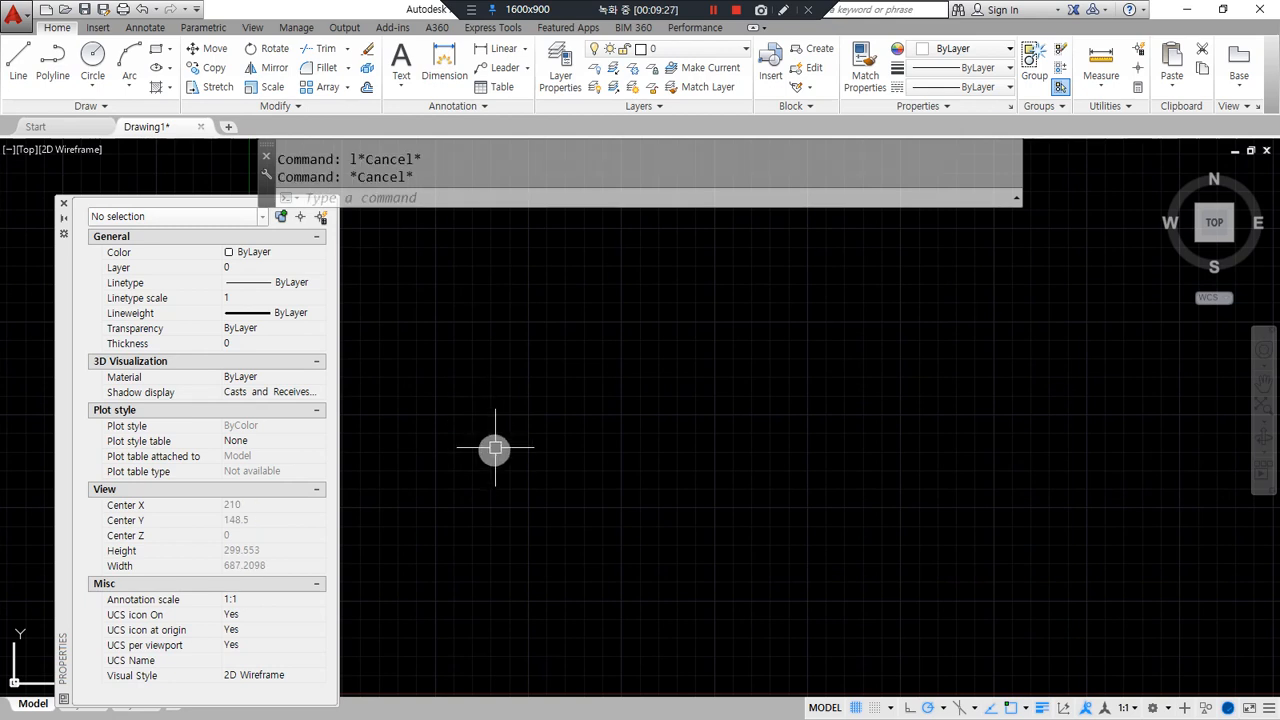
# Start a polyline with starting and ending width 0 and draw the first tooth of a square wave, about 52 units high.
pyautogui.write('pl')
pyautogui.press('Return')
pyautogui.click(511, 432)
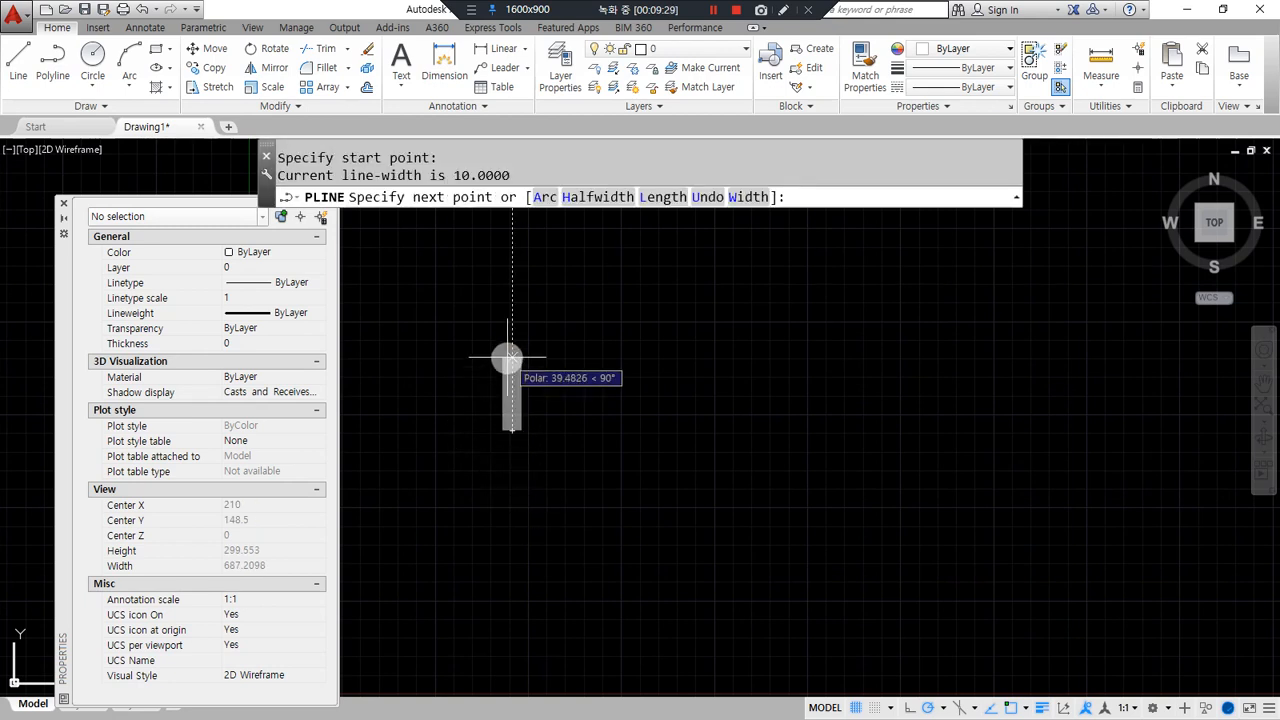
pyautogui.write('w')
pyautogui.press('Return')
pyautogui.write('0')
pyautogui.press('Return')
pyautogui.write('0')
pyautogui.press('Return')
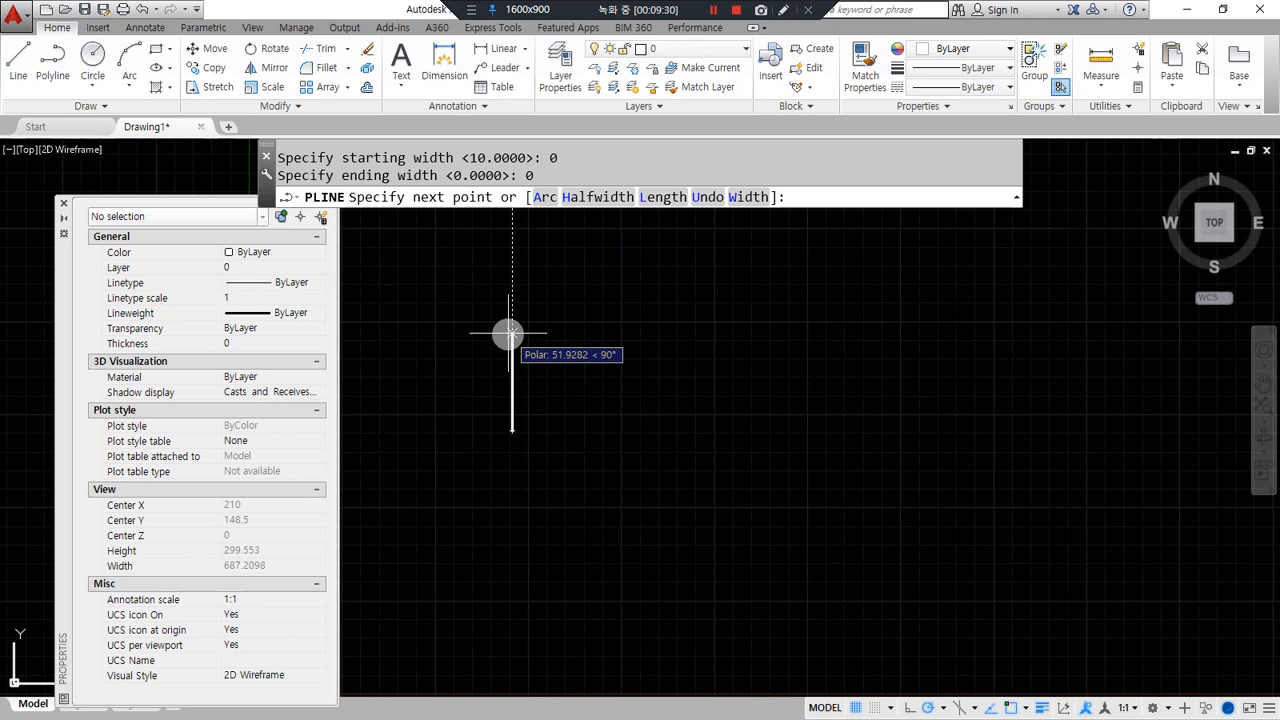
pyautogui.click(511, 333)
pyautogui.click(612, 333)
pyautogui.click(612, 432)
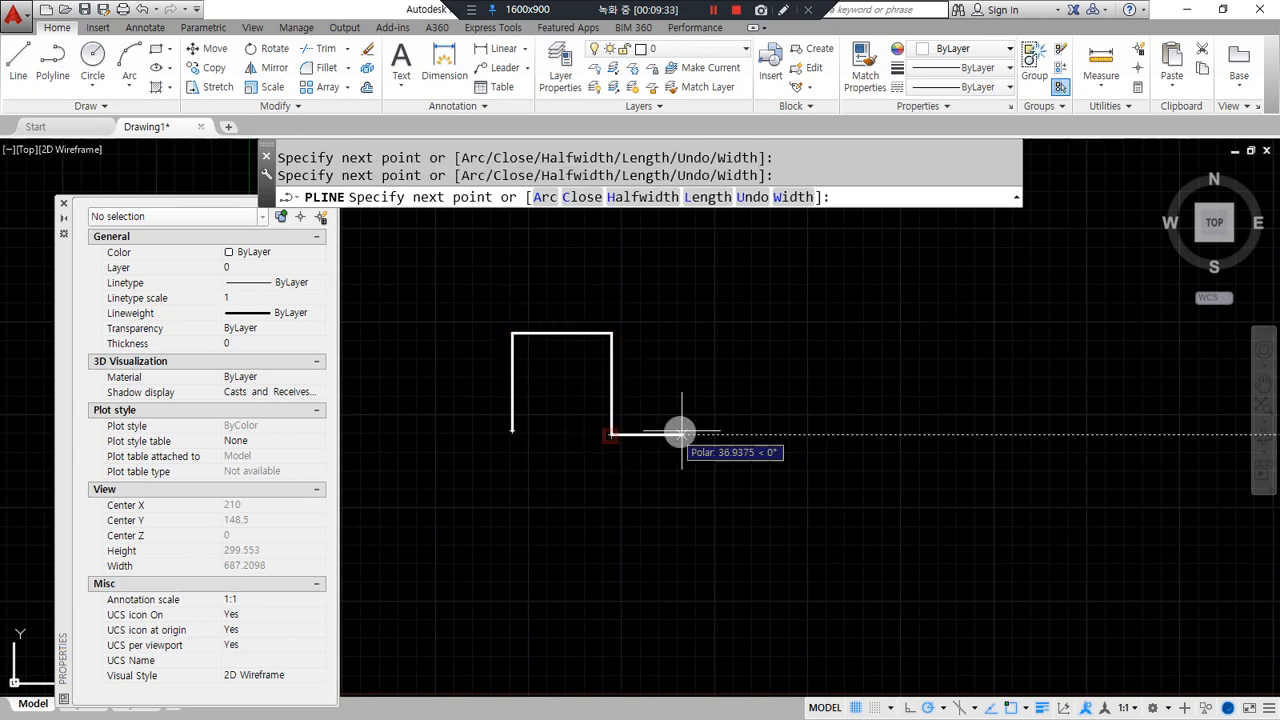
# Continue the square wave to the right with two more teeth of similar size and finish the polyline.
pyautogui.click(710, 432)
pyautogui.click(710, 332)
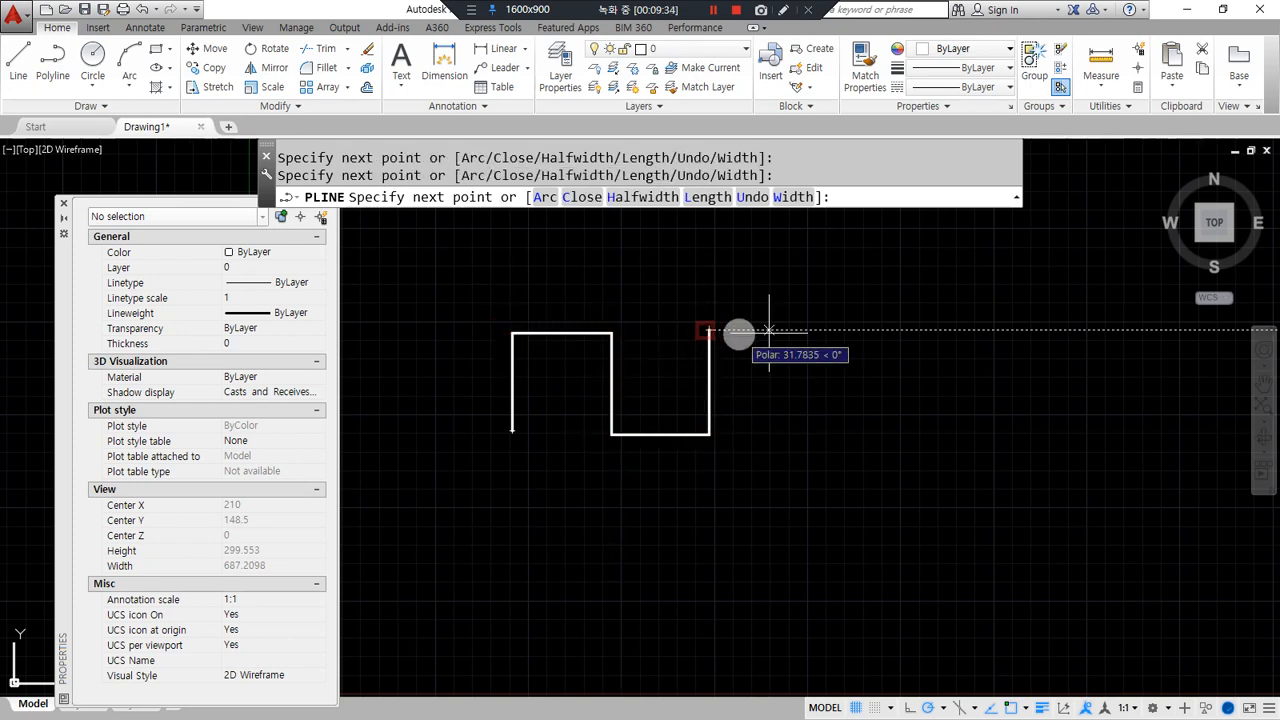
pyautogui.click(800, 331)
pyautogui.click(800, 435)
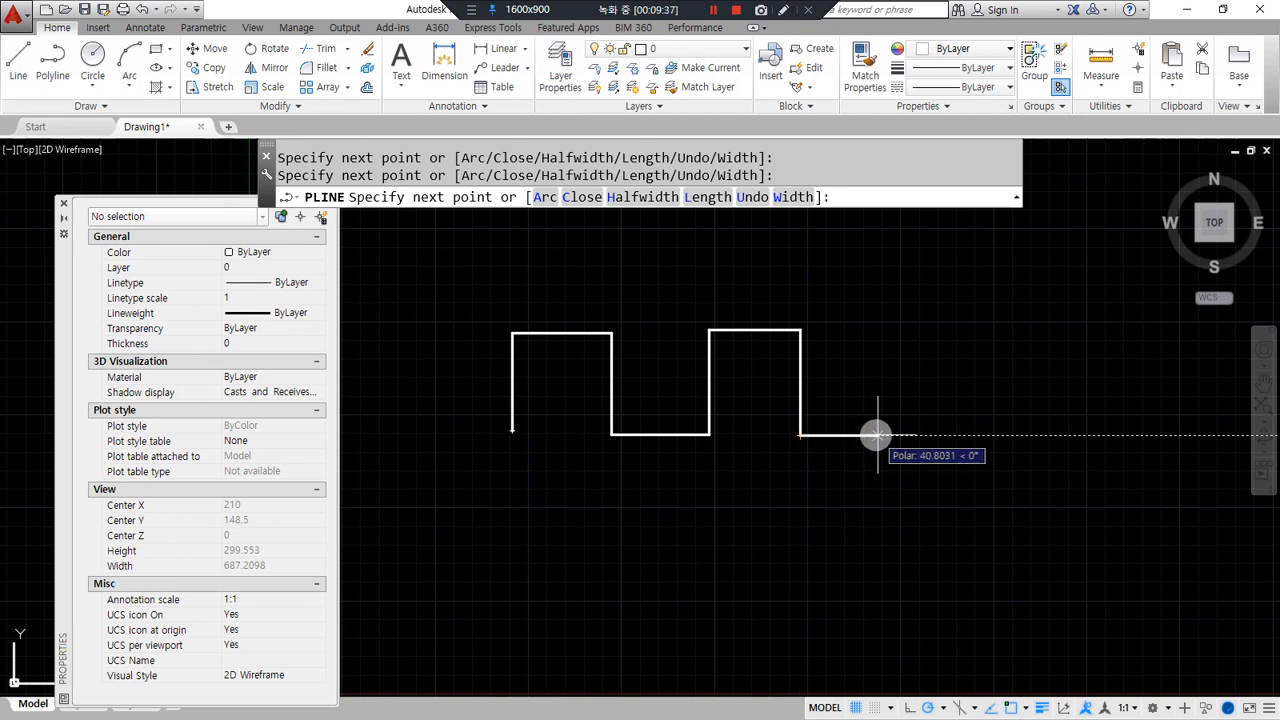
pyautogui.click(896, 435)
pyautogui.click(896, 326)
pyautogui.click(989, 325)
pyautogui.click(992, 435)
pyautogui.press('Return')
# Copy the square-wave polyline twice straight down, placing the first copy about 94 units below the original.
pyautogui.write('cp')
pyautogui.press('Return')
pyautogui.click(1037, 466)
pyautogui.click(815, 307)
pyautogui.press('Return')
pyautogui.click(1143, 300)
pyautogui.moveTo(1120, 440); pyautogui.dragTo(1109, 331, button='middle')
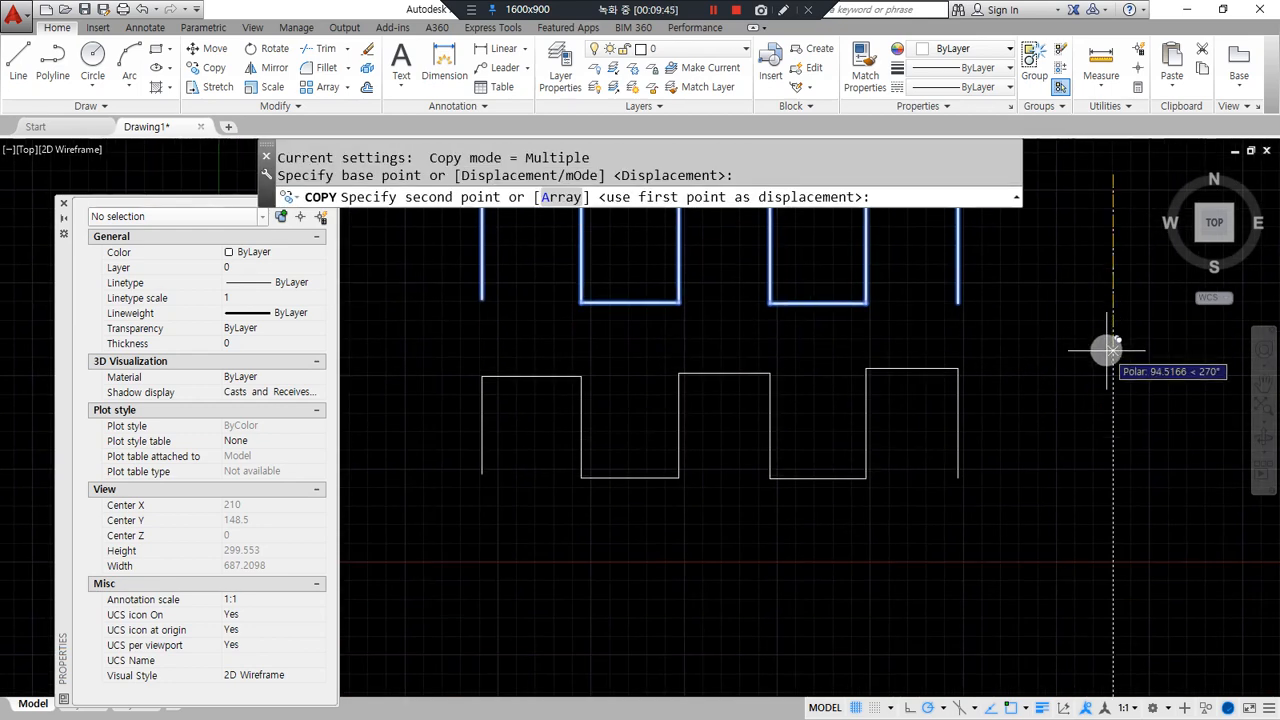
pyautogui.click(1110, 349)
pyautogui.click(1108, 517)
pyautogui.press('Return')
# Reshape the middle square-wave polyline into a curve with PEDIT's Fit option.
pyautogui.scroll(-2, 1037, 477)
pyautogui.moveTo(1037, 477); pyautogui.dragTo(991, 449, button='middle')
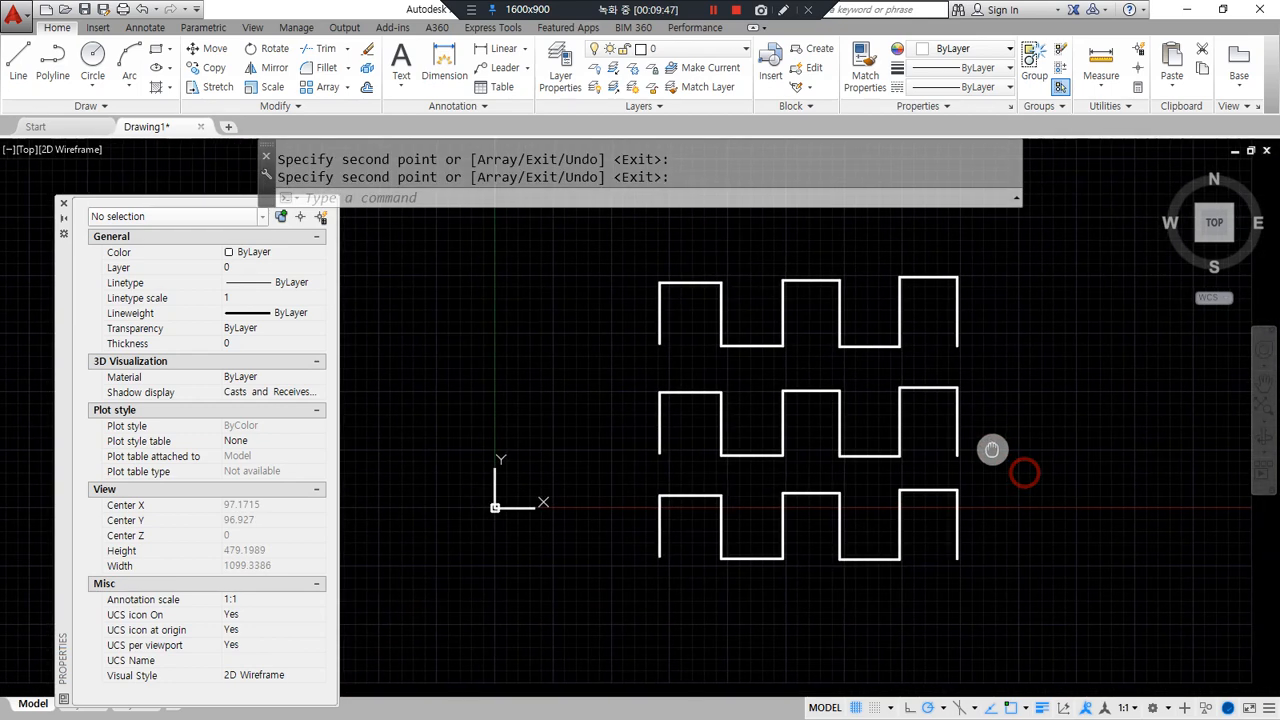
pyautogui.write('pe')
pyautogui.press('Return')
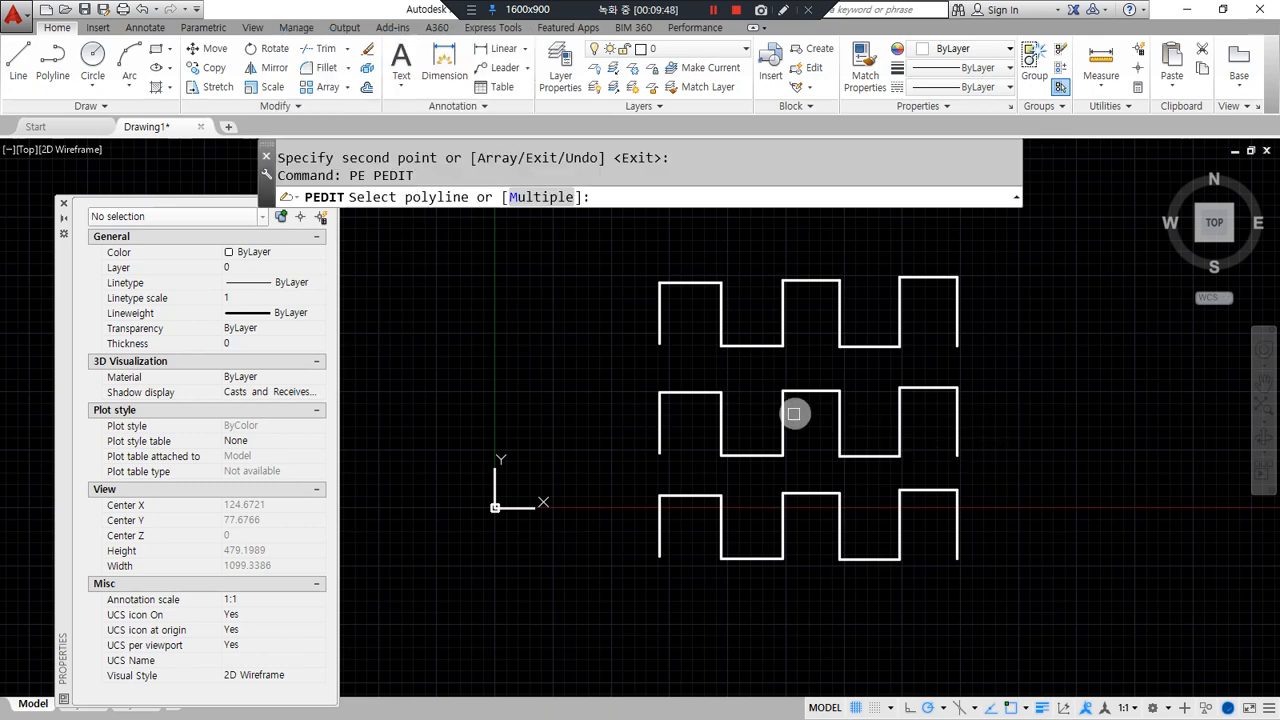
pyautogui.click(782, 420)
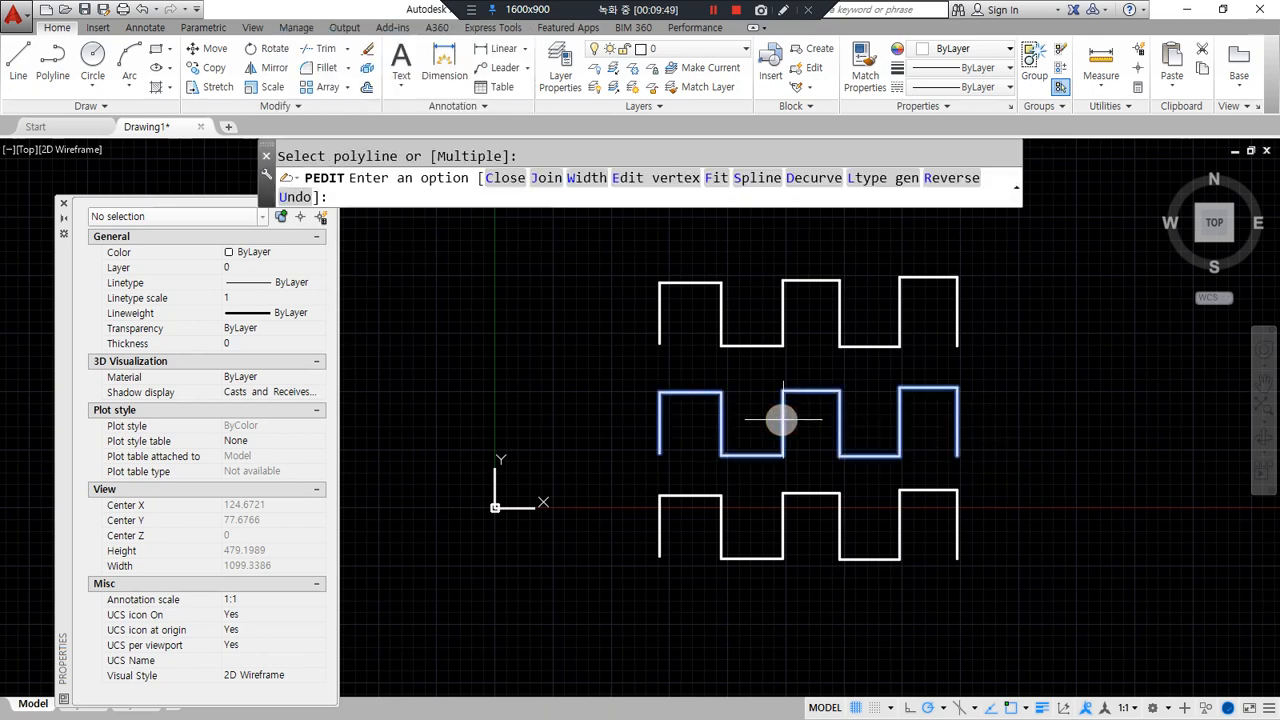
pyautogui.click(713, 182)
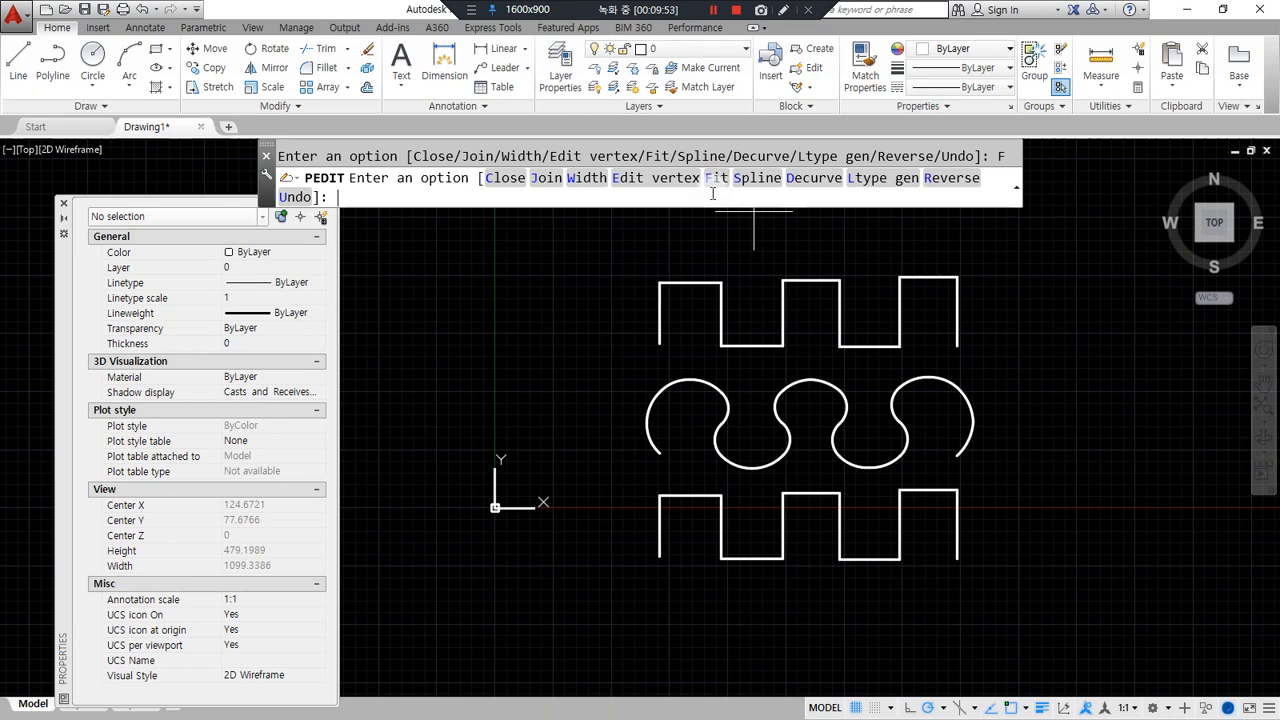
pyautogui.press('Return')
# Reshape the lowest square-wave polyline with PEDIT's Spline option.
pyautogui.press('Return')
pyautogui.click(780, 540)
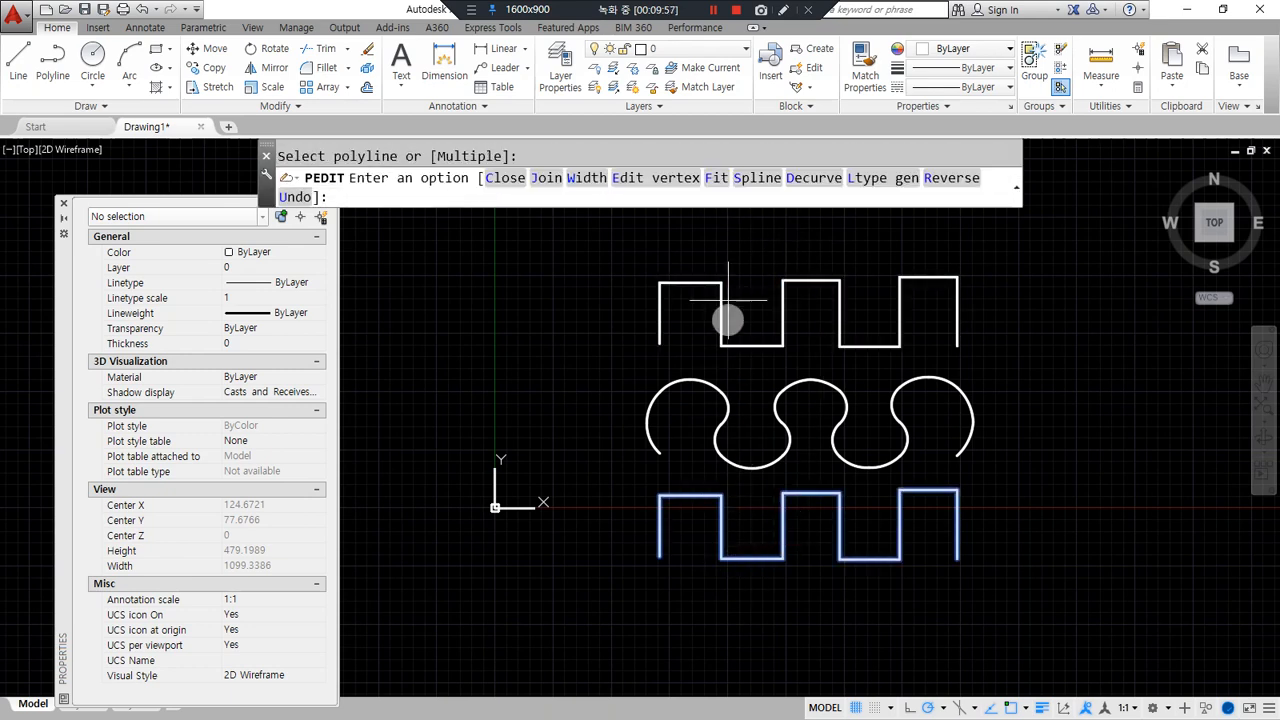
pyautogui.click(747, 180)
pyautogui.press('Return')
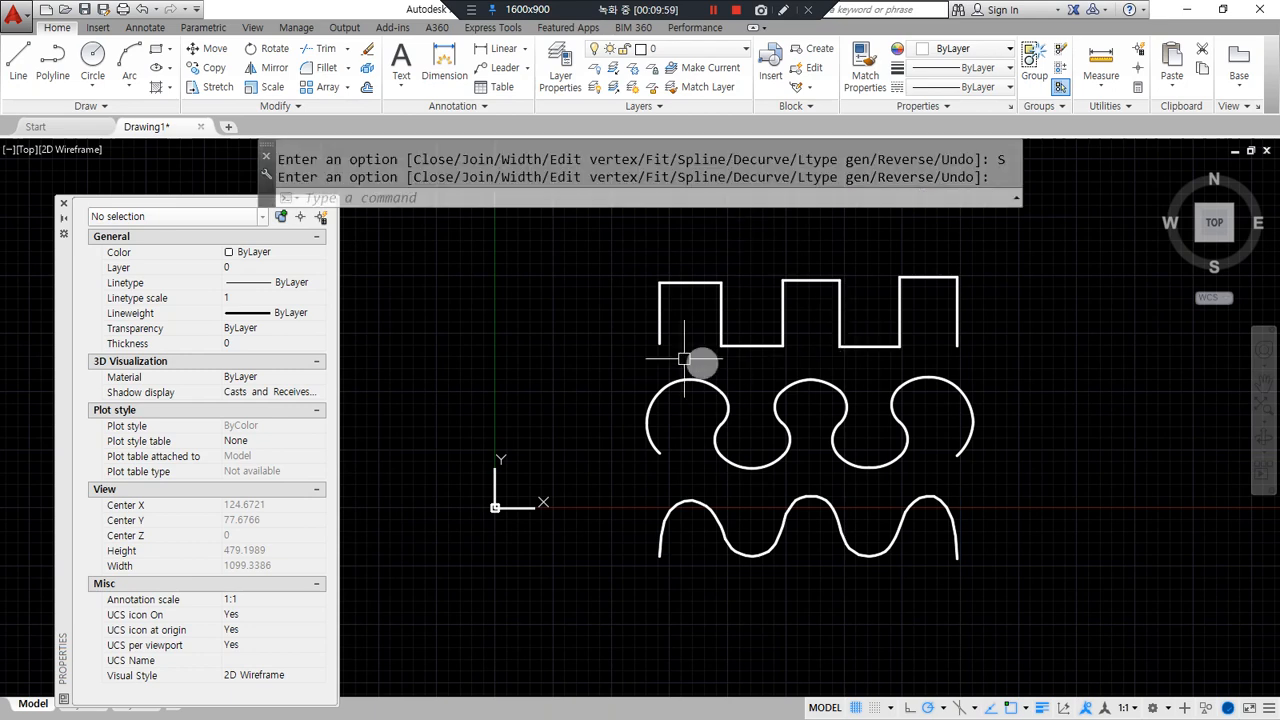
# Copy the uppermost square wave onto both curves below, using its lower-left endpoint as the base point.
pyautogui.write('cp')
pyautogui.press('Return')
pyautogui.click(659, 343)
pyautogui.press('Return')
pyautogui.click(659, 343)
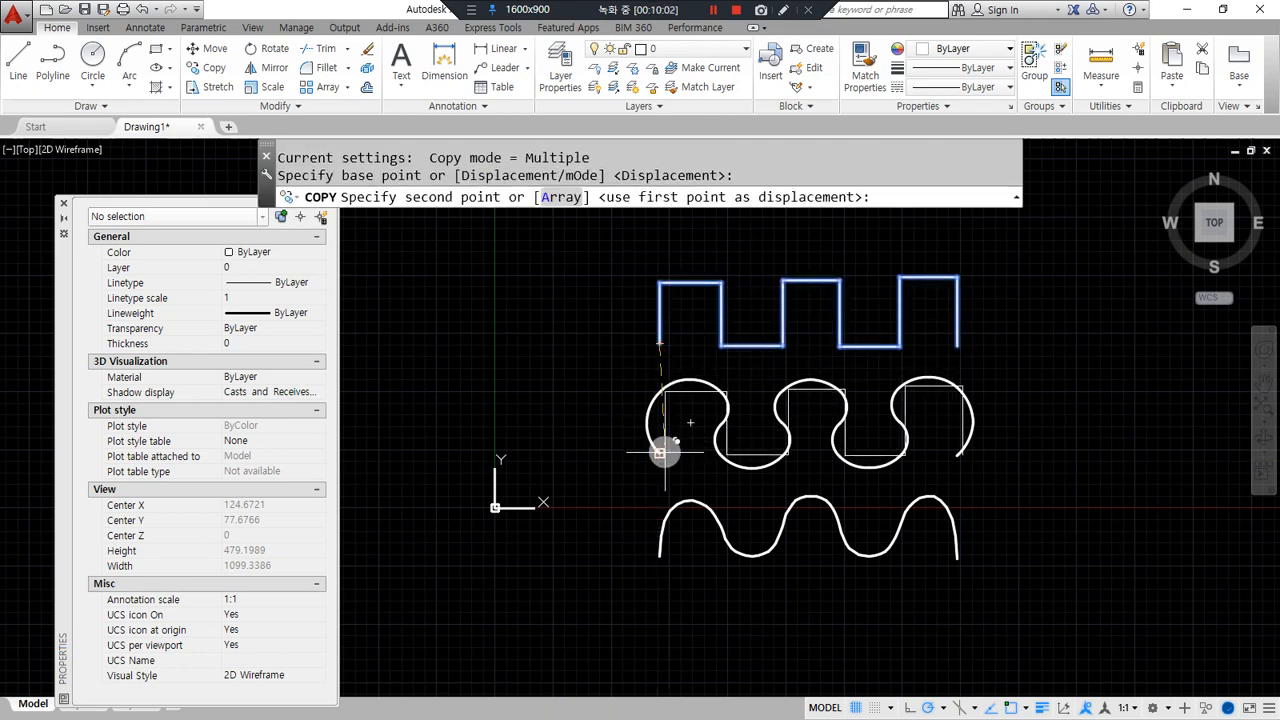
pyautogui.click(663, 551)
pyautogui.scroll(2, 640, 449)
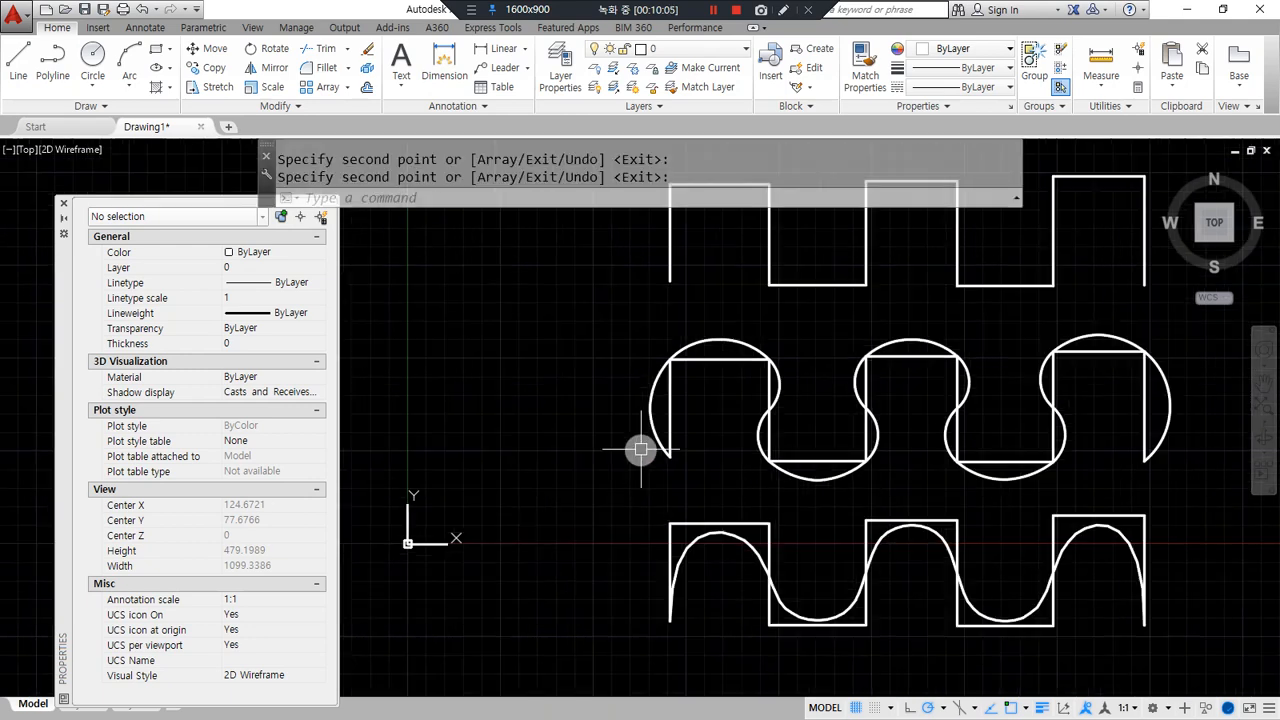
pyautogui.press('Return')
# Compare the fit curve and the spline curve with the square waves overlaid on them.
pyautogui.moveTo(744, 449); pyautogui.dragTo(610, 432, button='middle')
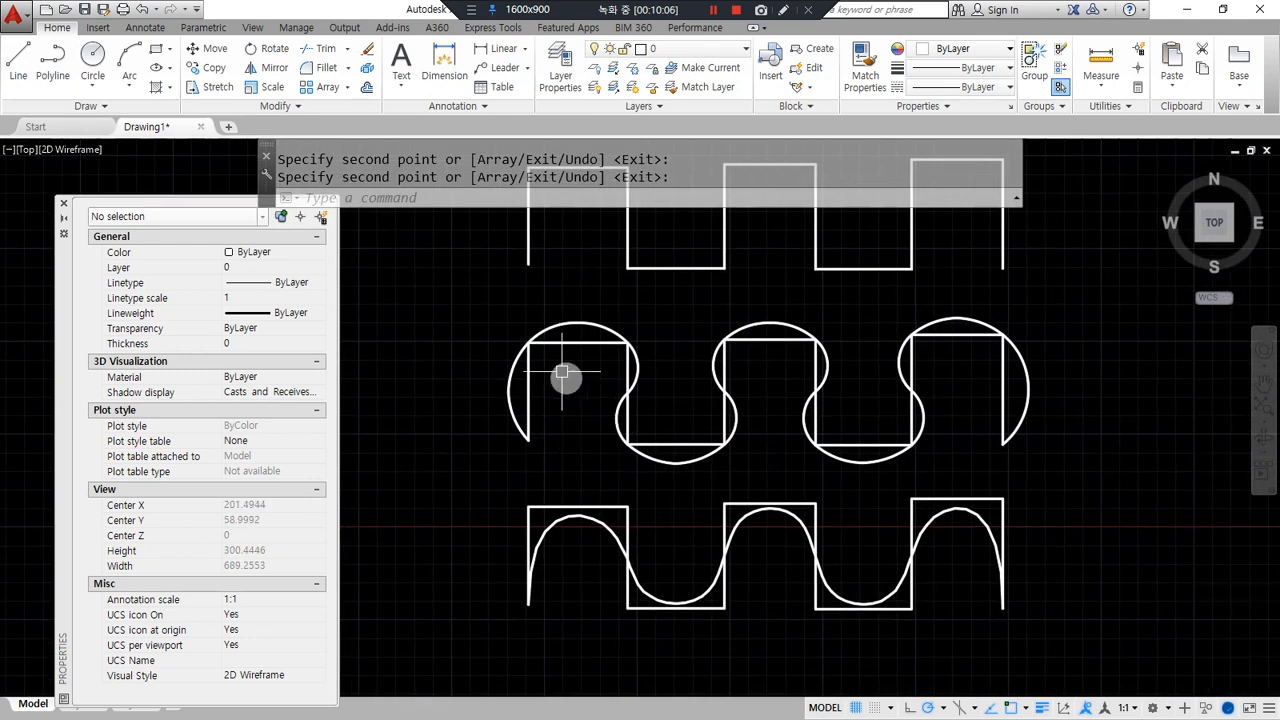
pyautogui.moveTo(519, 455)
pyautogui.mouseDown()
pyautogui.moveTo(572, 318)
pyautogui.moveTo(634, 388)
pyautogui.moveTo(680, 474)
pyautogui.moveTo(760, 422)
pyautogui.mouseUp()
pyautogui.moveTo(769, 311)
pyautogui.mouseDown()
pyautogui.moveTo(808, 400)
pyautogui.moveTo(920, 430)
pyautogui.moveTo(1060, 365)
pyautogui.moveTo(1020, 437)
pyautogui.mouseUp()
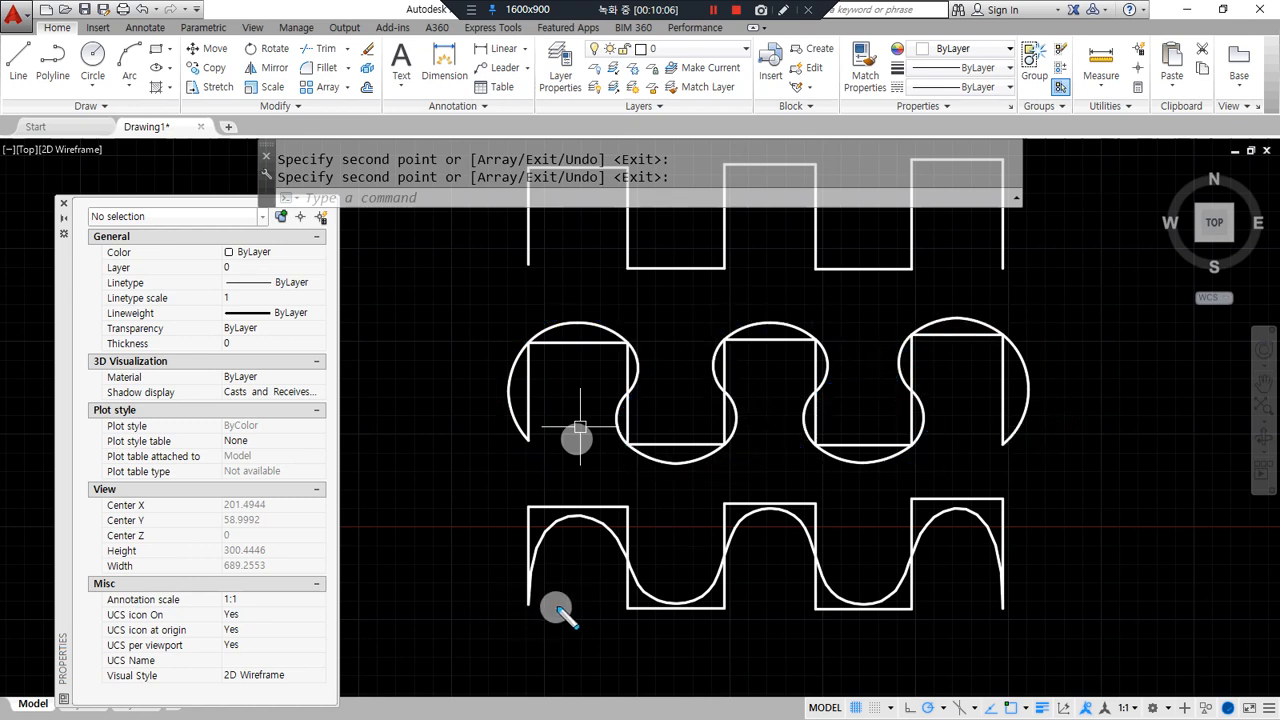
pyautogui.moveTo(531, 600)
pyautogui.mouseDown()
pyautogui.moveTo(612, 525)
pyautogui.moveTo(516, 496)
pyautogui.moveTo(516, 630)
pyautogui.mouseUp()
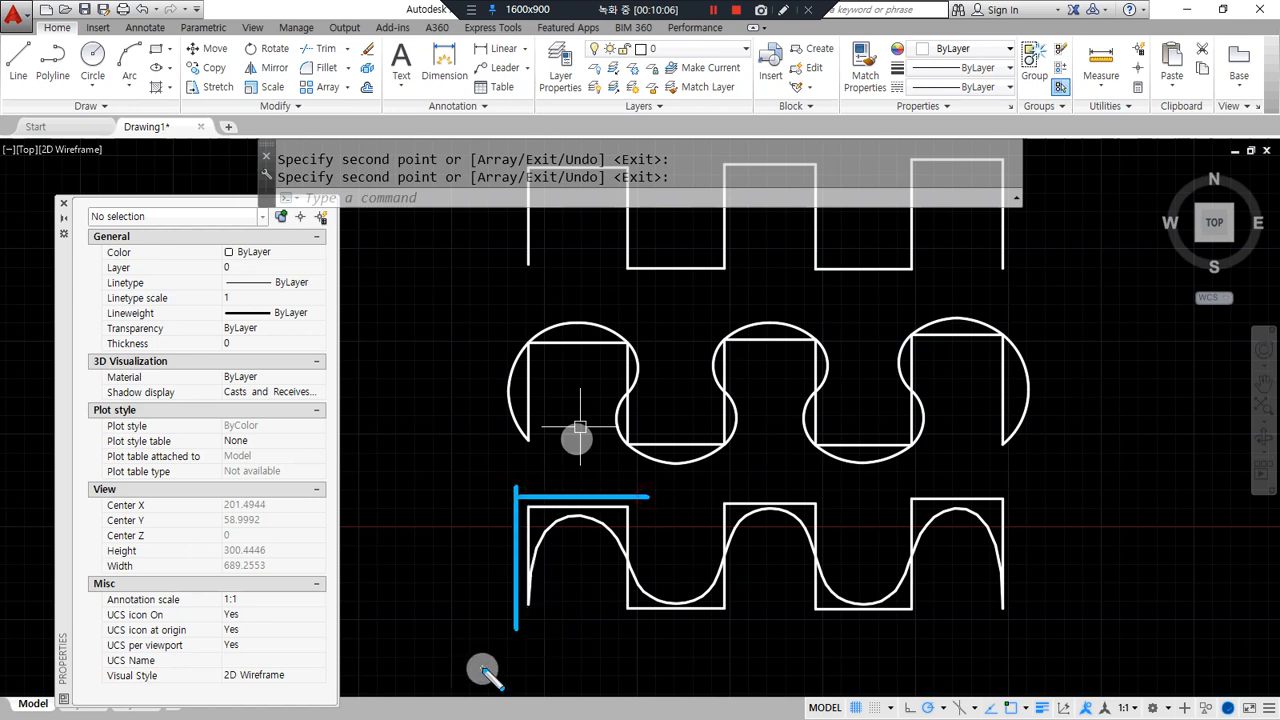
pyautogui.moveTo(957, 556)
pyautogui.mouseDown()
pyautogui.moveTo(937, 523)
pyautogui.moveTo(1026, 611)
pyautogui.moveTo(1053, 598)
pyautogui.mouseUp()
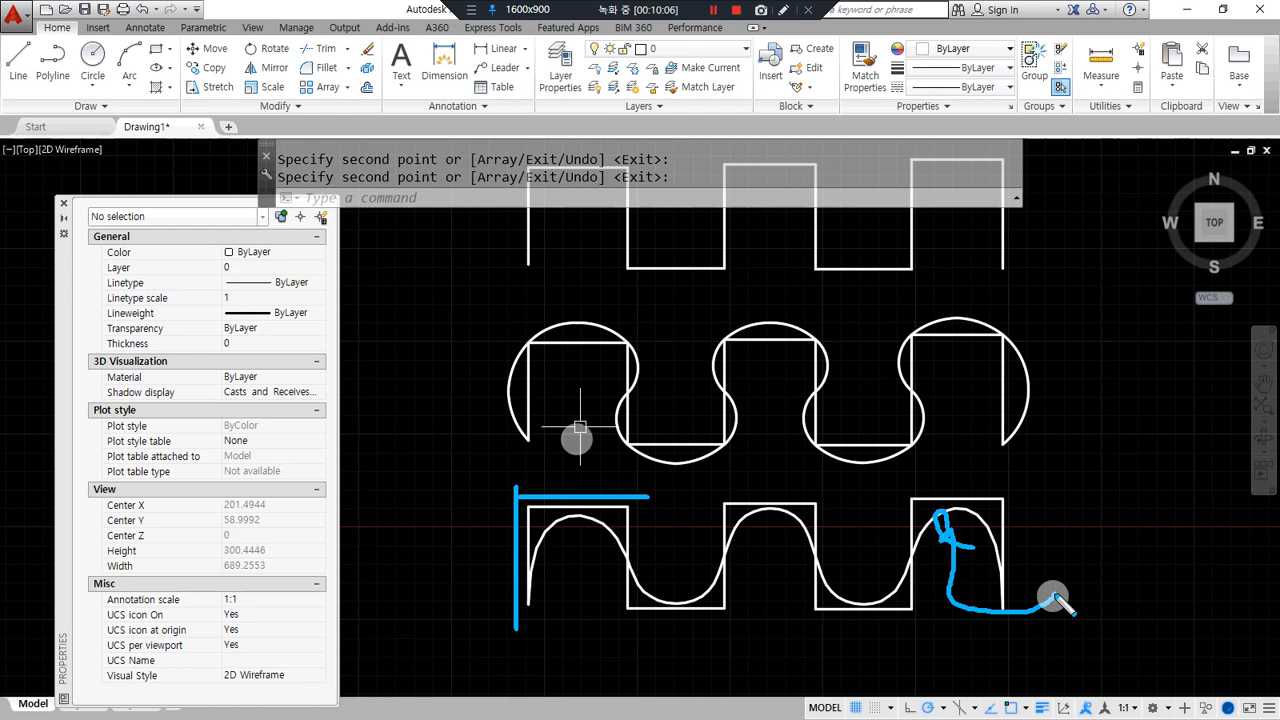
pyautogui.moveTo(1046, 394)
pyautogui.mouseDown()
pyautogui.moveTo(1022, 398)
pyautogui.moveTo(1110, 400)
pyautogui.mouseUp()
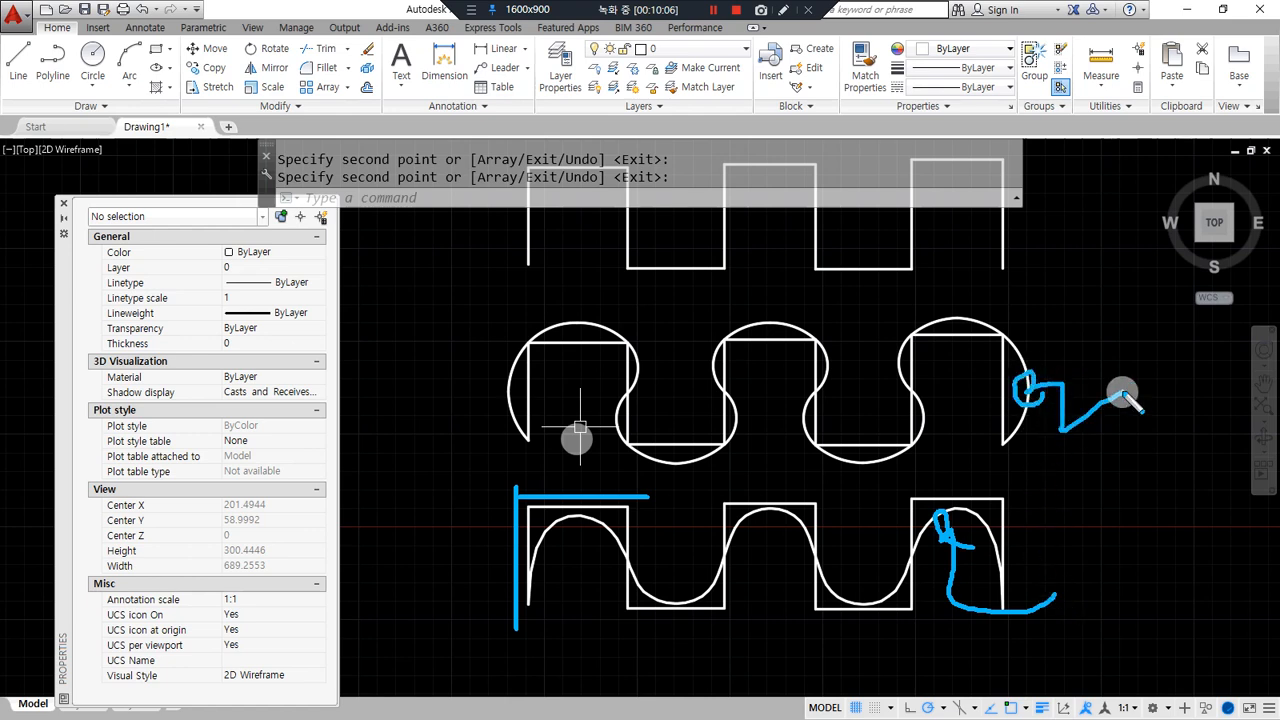
pyautogui.moveTo(1006, 457); pyautogui.dragTo(1006, 443)
pyautogui.moveTo(1003, 348)
pyautogui.mouseDown()
pyautogui.moveTo(1000, 320)
pyautogui.moveTo(1005, 348)
pyautogui.mouseUp()
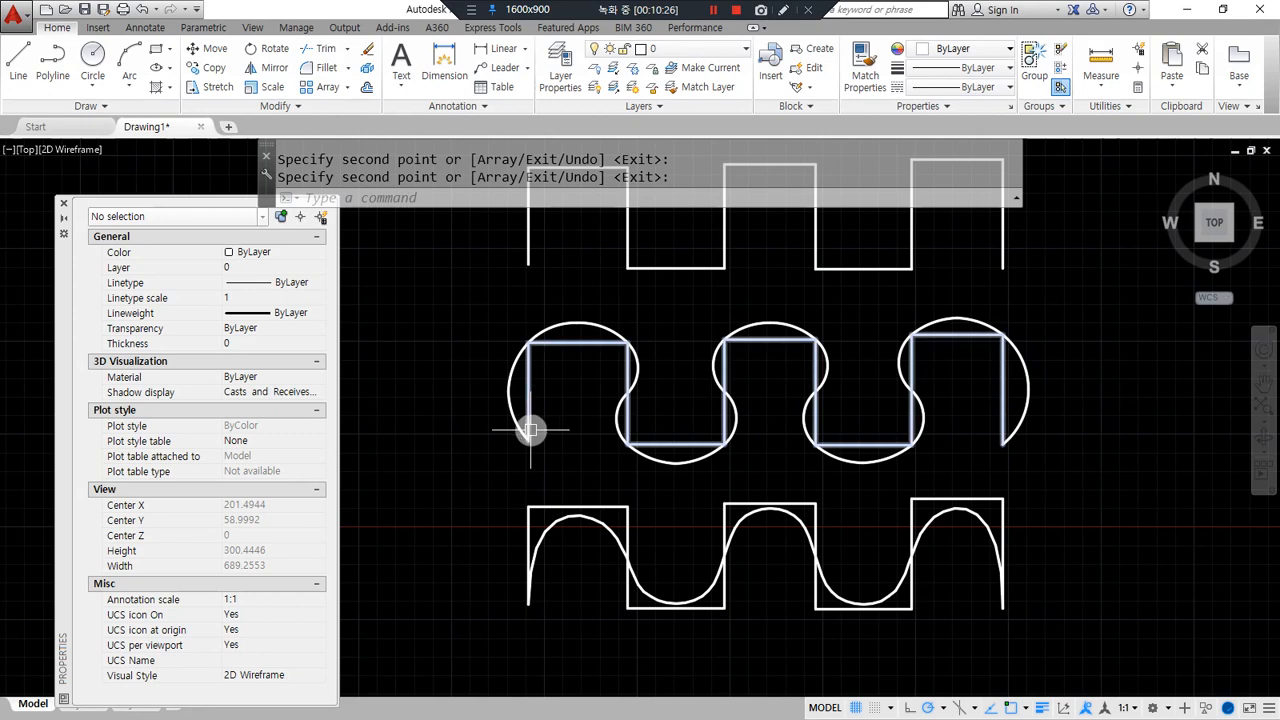
pyautogui.moveTo(529, 429); pyautogui.dragTo(600, 427, button='middle')
pyautogui.write('spl')
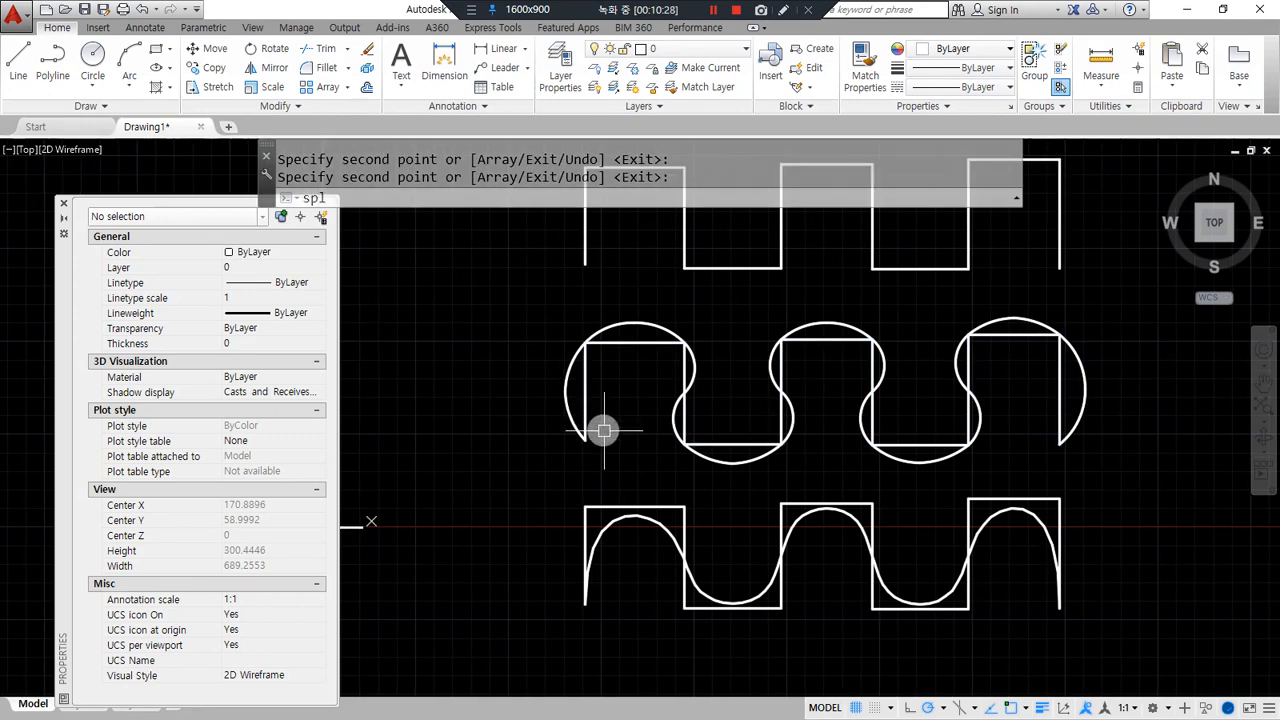
pyautogui.press('Escape')
pyautogui.press('Escape')
pyautogui.write('s')
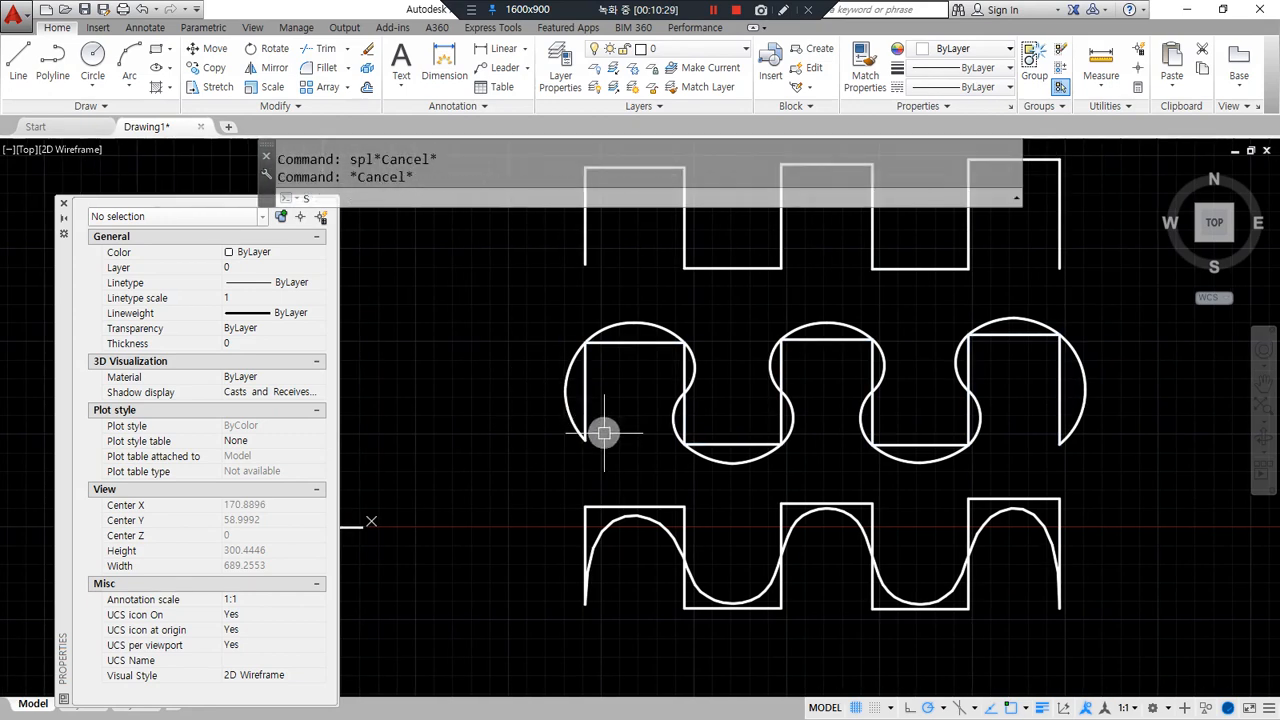
pyautogui.write('p')
pyautogui.press('Return')
pyautogui.press('Escape')
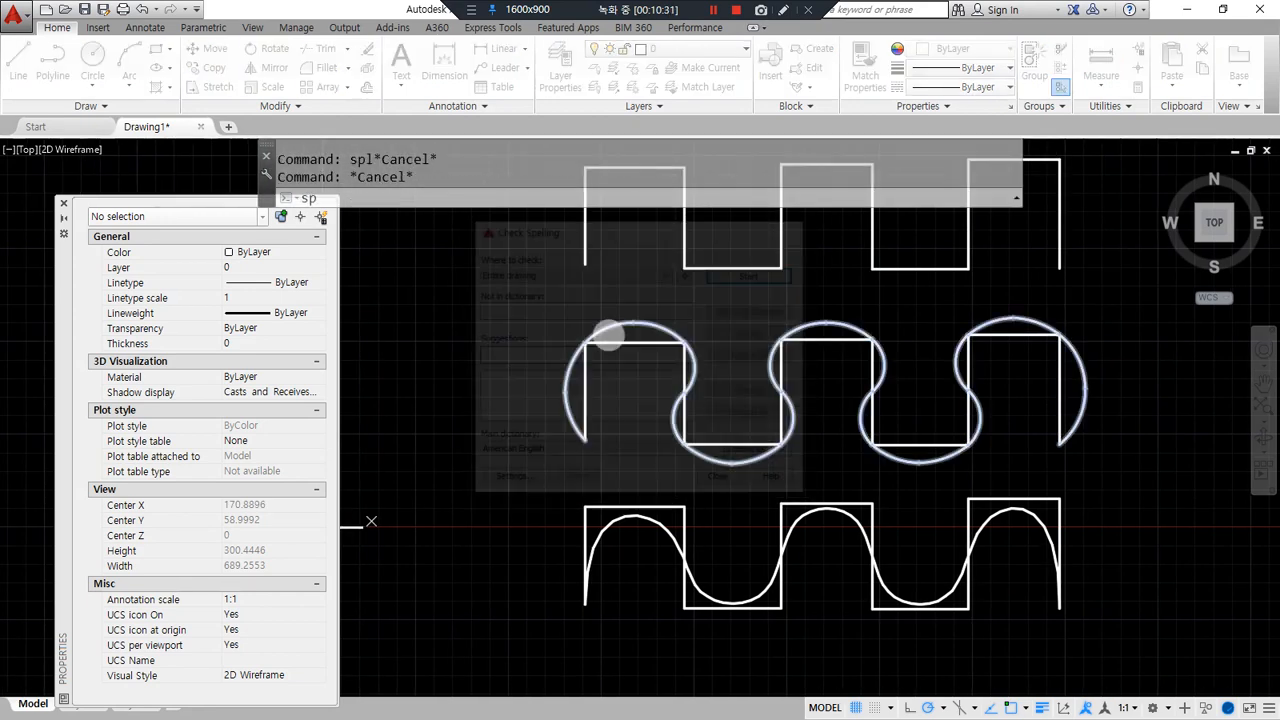
# Examine the Fit and CV creation methods offered by the SPLINE command, and cancel the command.
pyautogui.write('spl')
pyautogui.press('Return')
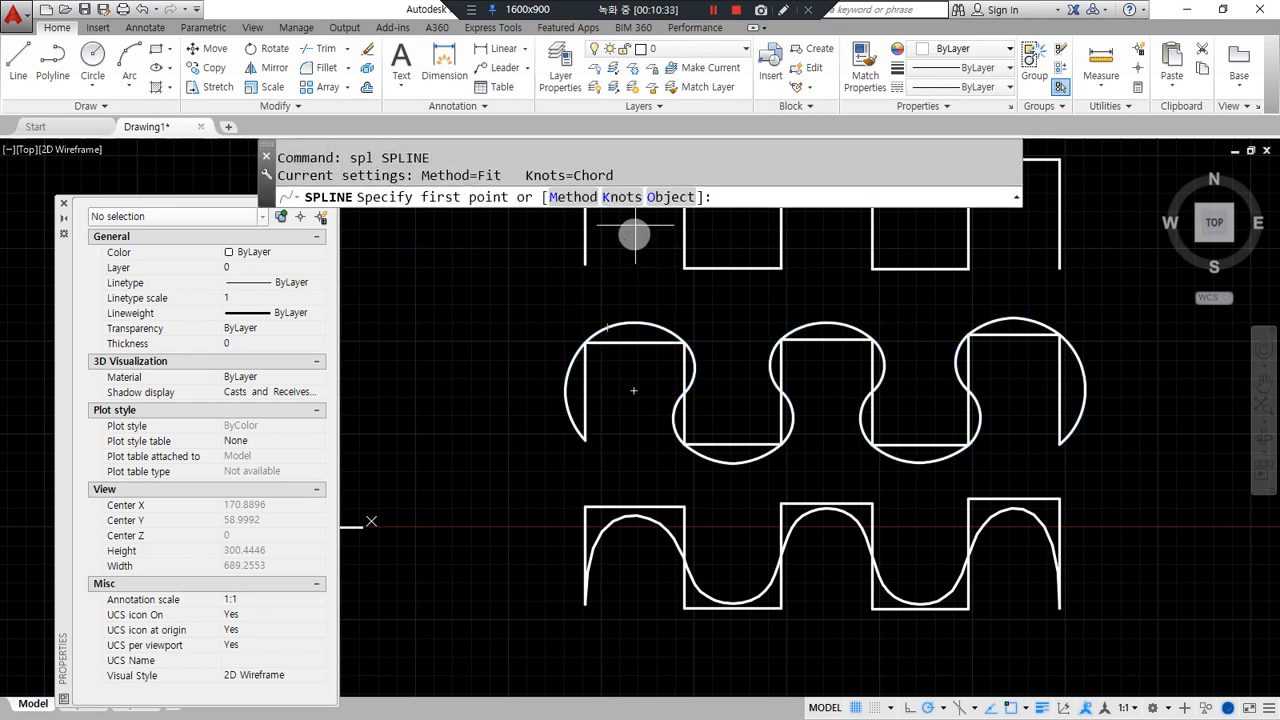
pyautogui.click(572, 197)
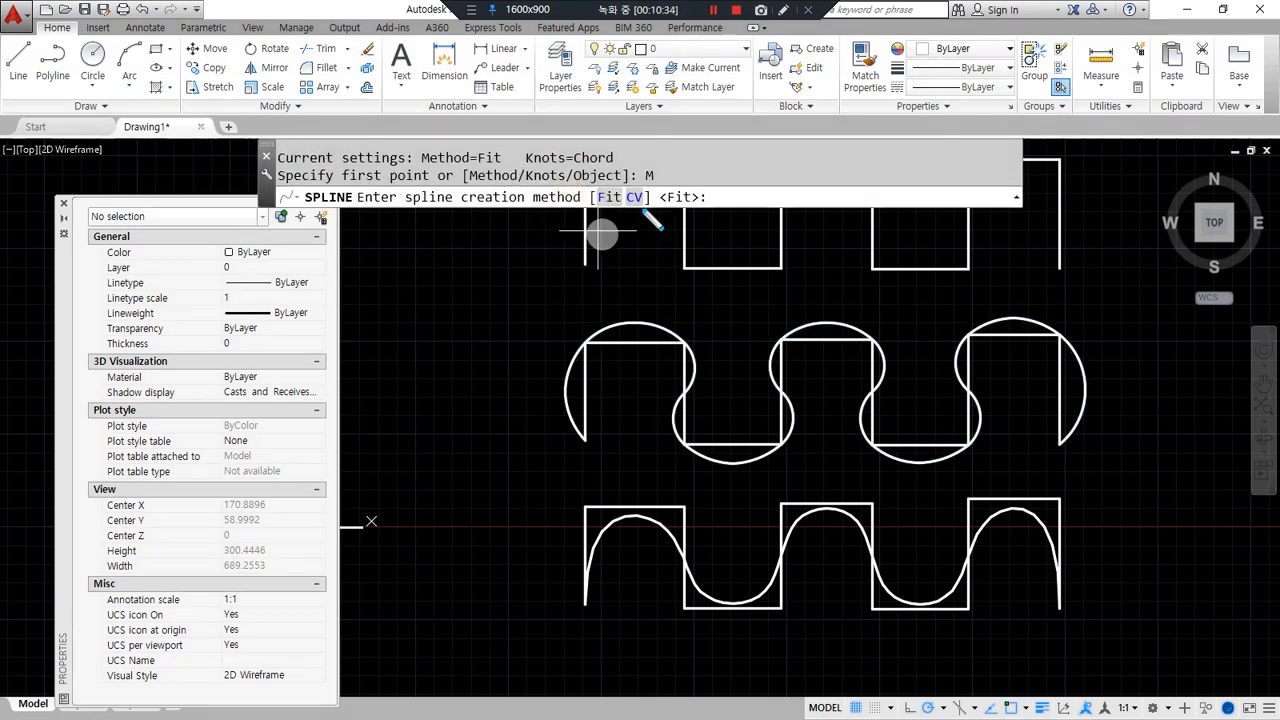
pyautogui.moveTo(593, 193); pyautogui.dragTo(648, 228)
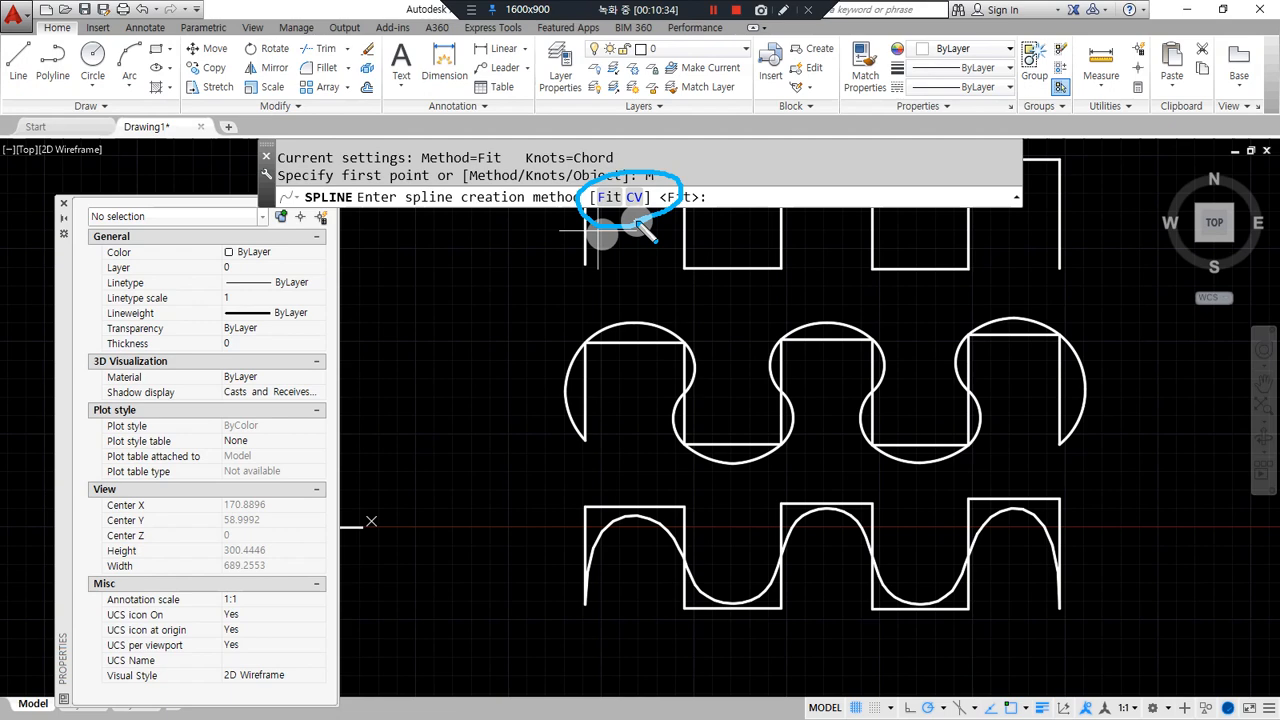
pyautogui.moveTo(624, 391)
pyautogui.mouseDown()
pyautogui.moveTo(612, 305)
pyautogui.moveTo(617, 353)
pyautogui.mouseUp()
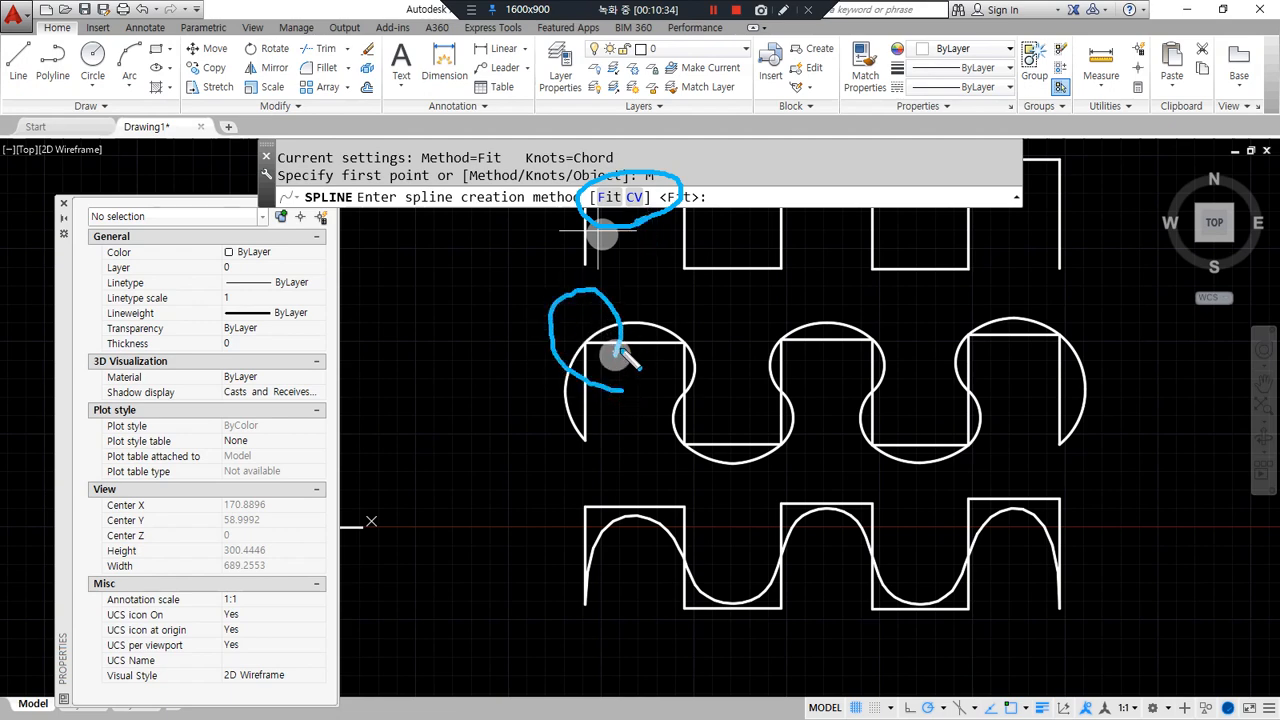
pyautogui.moveTo(623, 557); pyautogui.dragTo(614, 583)
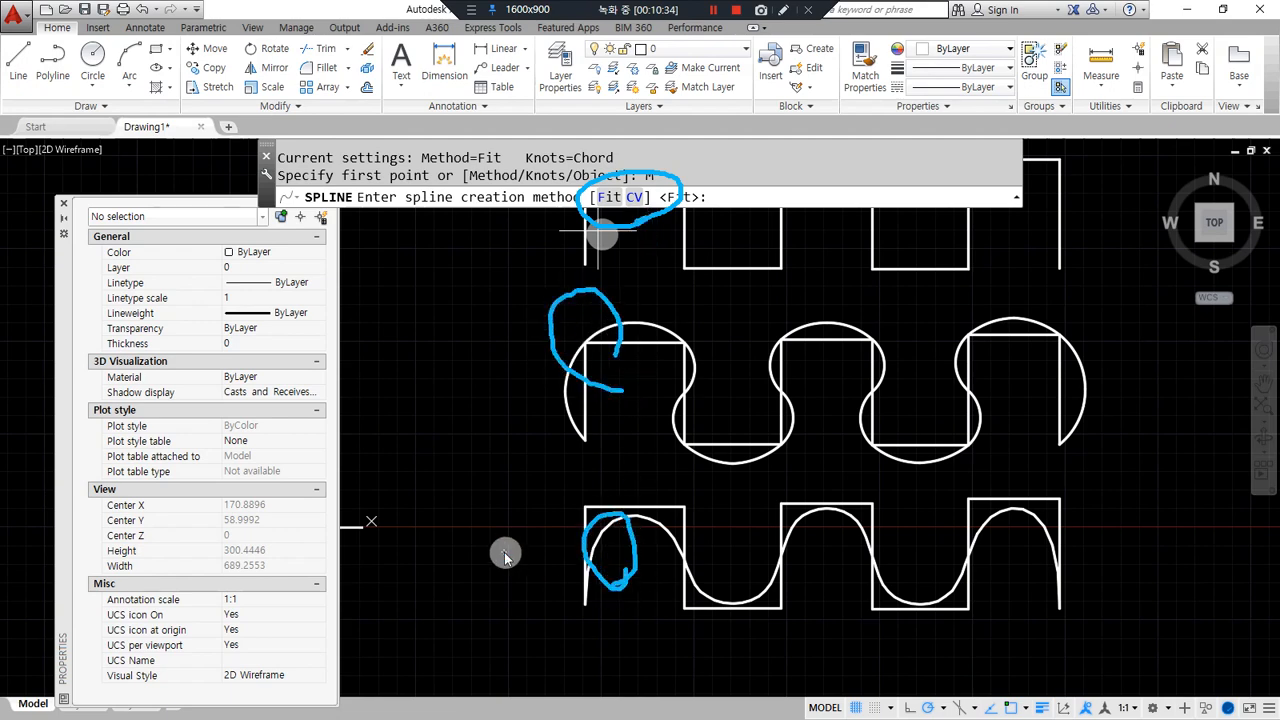
pyautogui.press('Escape')
pyautogui.press('Escape')
# Erase all the square waves and curves from the drawing.
pyautogui.moveTo(631, 470); pyautogui.dragTo(622, 505, button='middle')
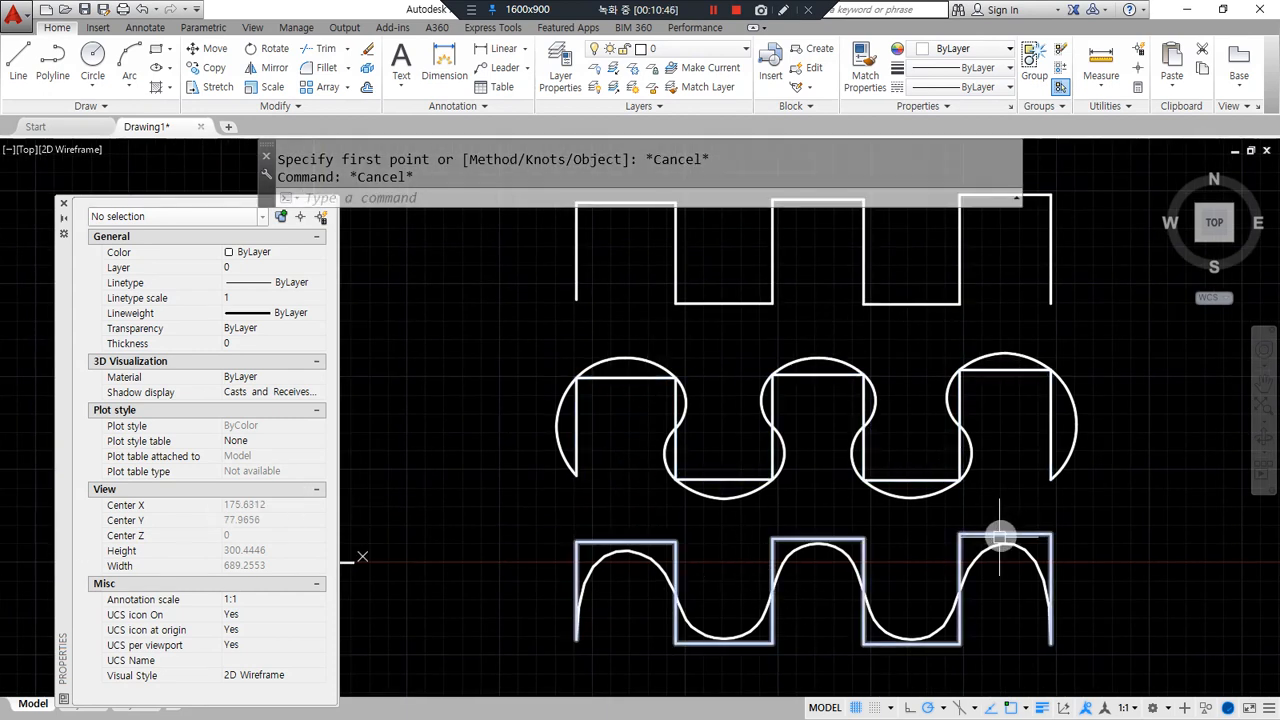
pyautogui.click(1188, 608)
pyautogui.click(443, 277)
pyautogui.write('e')
pyautogui.press('Return')
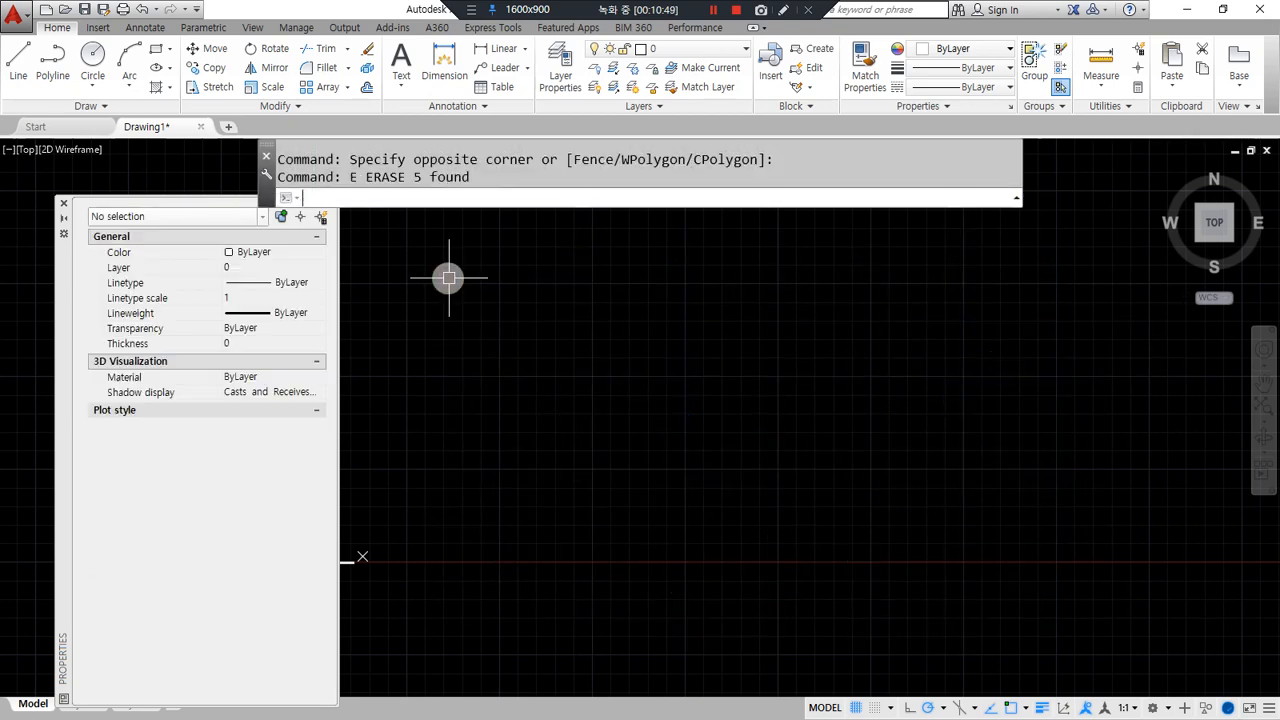
# Zoom to the full drawing area and close the Properties palette.
pyautogui.write('z')
pyautogui.press('Return')
pyautogui.write('a')
pyautogui.press('Return')
pyautogui.click(64, 206)
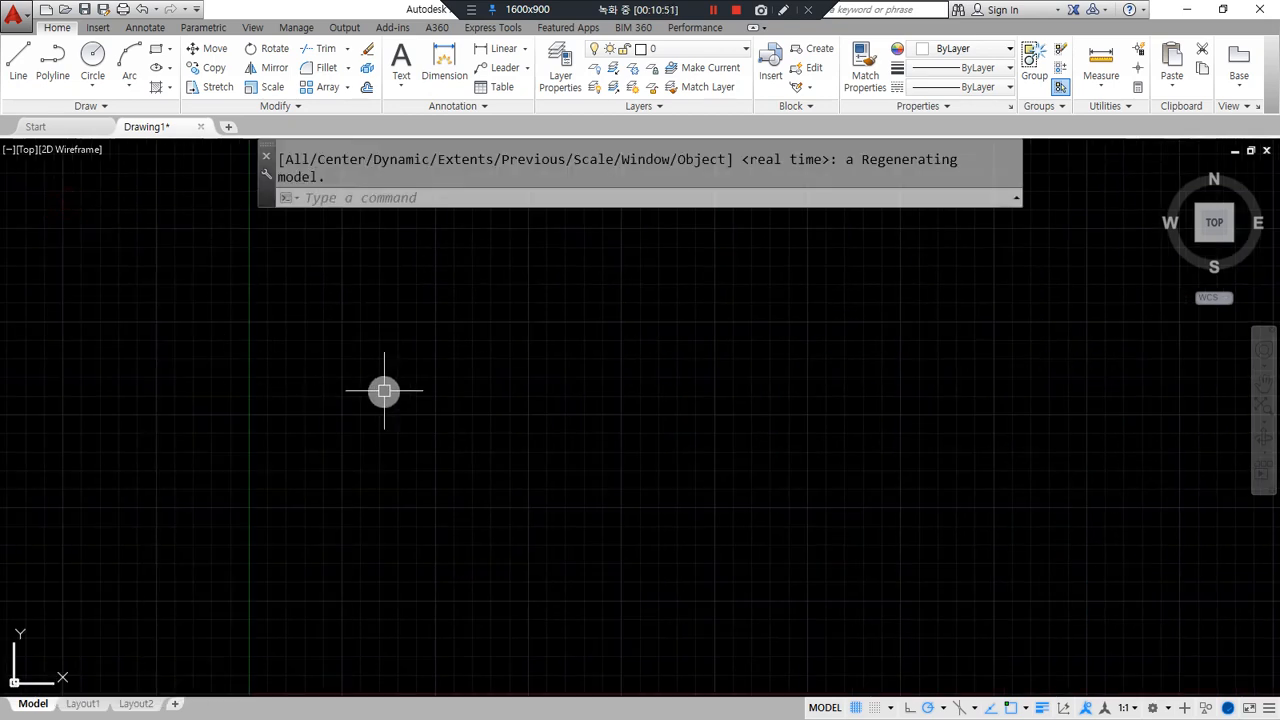
# Draw a stepped chain of seven horizontal and vertical lines with LINE, ending in a horizontal segment about 61 units long.
pyautogui.write('l')
pyautogui.press('Return')
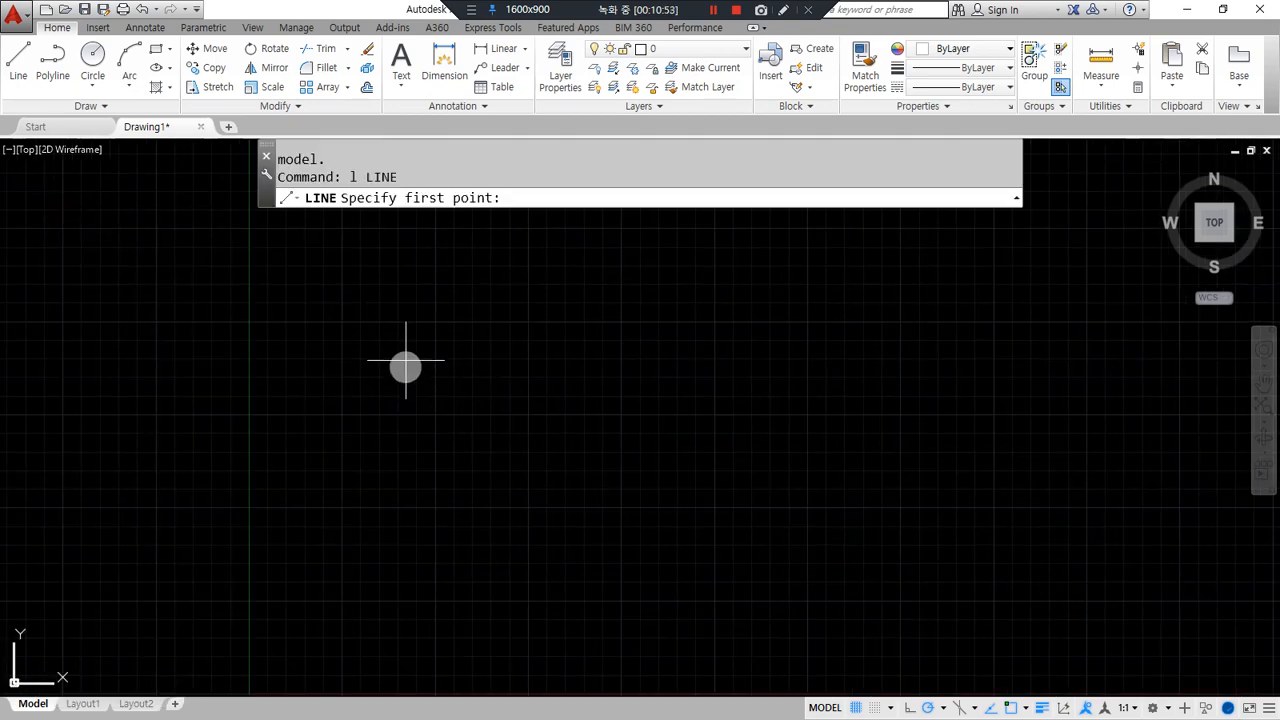
pyautogui.click(383, 333)
pyautogui.click(485, 333)
pyautogui.click(485, 277)
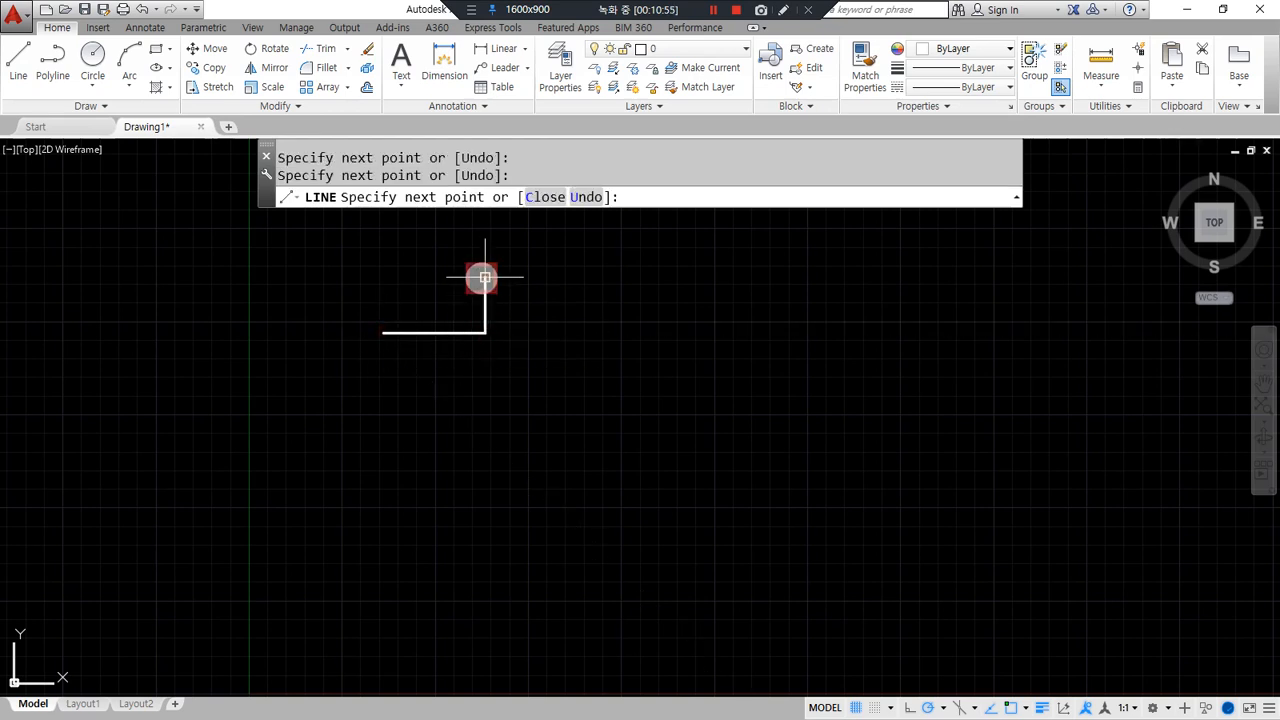
pyautogui.click(547, 277)
pyautogui.click(546, 465)
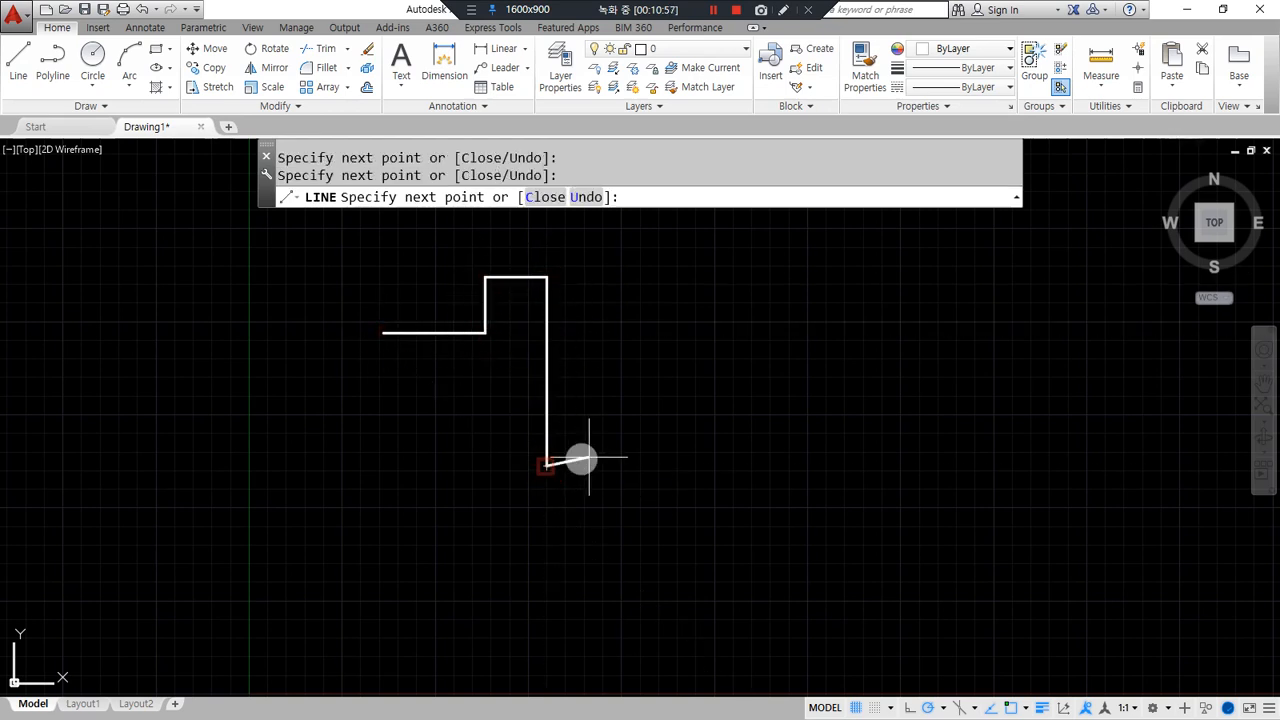
pyautogui.click(604, 465)
pyautogui.click(604, 374)
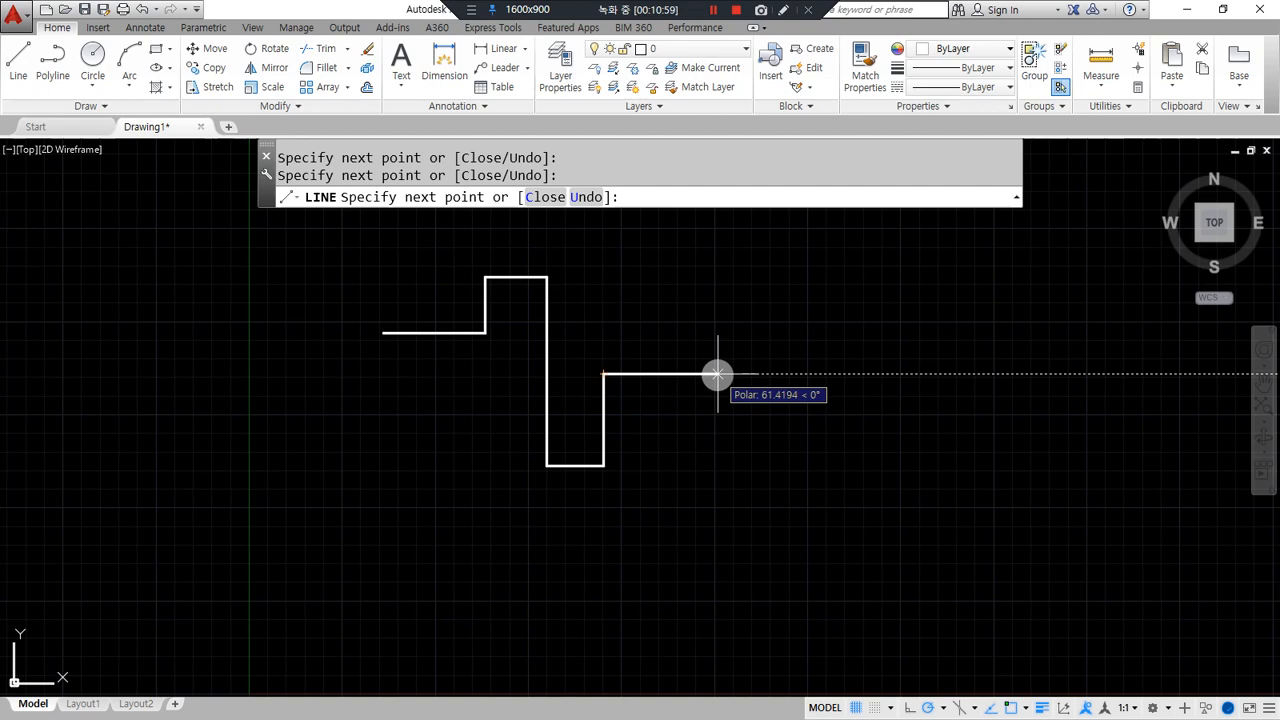
pyautogui.click(717, 374)
pyautogui.press('Return')
pyautogui.scroll(3, 544, 396)
pyautogui.moveTo(543, 394); pyautogui.dragTo(530, 492, button='middle')
pyautogui.click(737, 502)
pyautogui.click(330, 278)
pyautogui.click(309, 269)
pyautogui.click(754, 643)
pyautogui.press('Escape')
pyautogui.press('Escape')
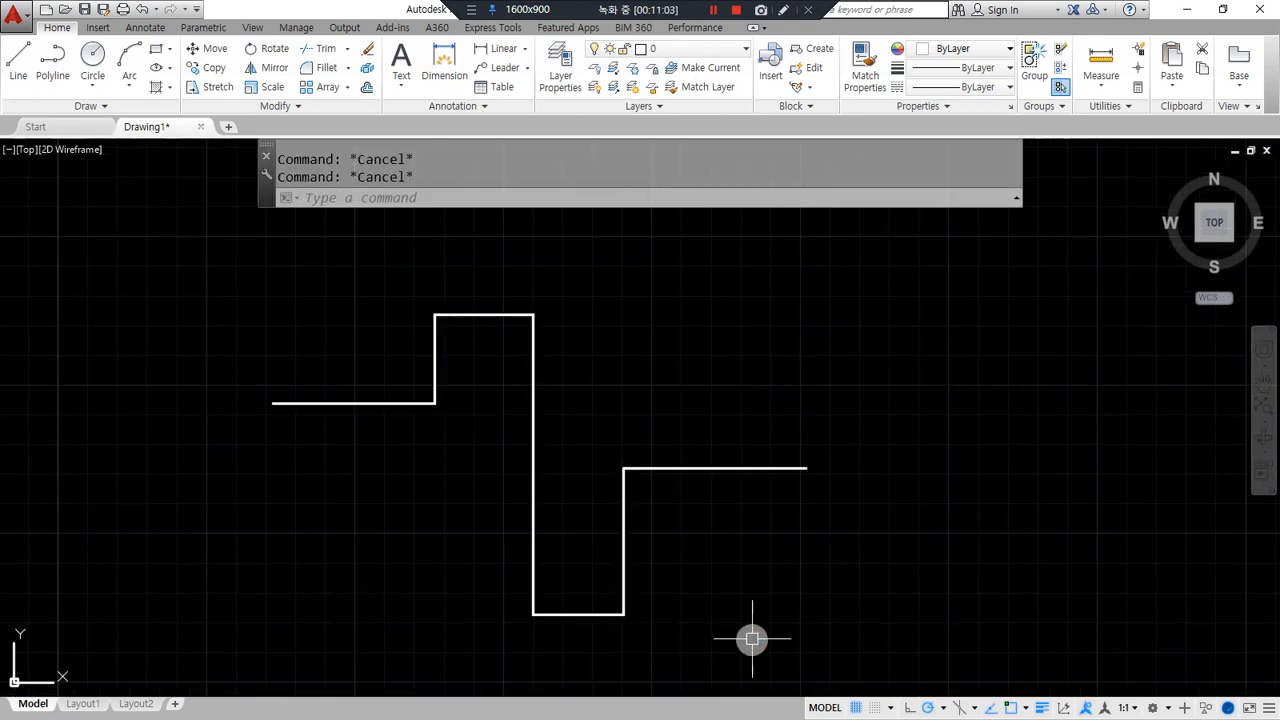
# Start PEDIT on the chain's first horizontal line and accept turning it into a polyline.
pyautogui.write('pe')
pyautogui.press('Return')
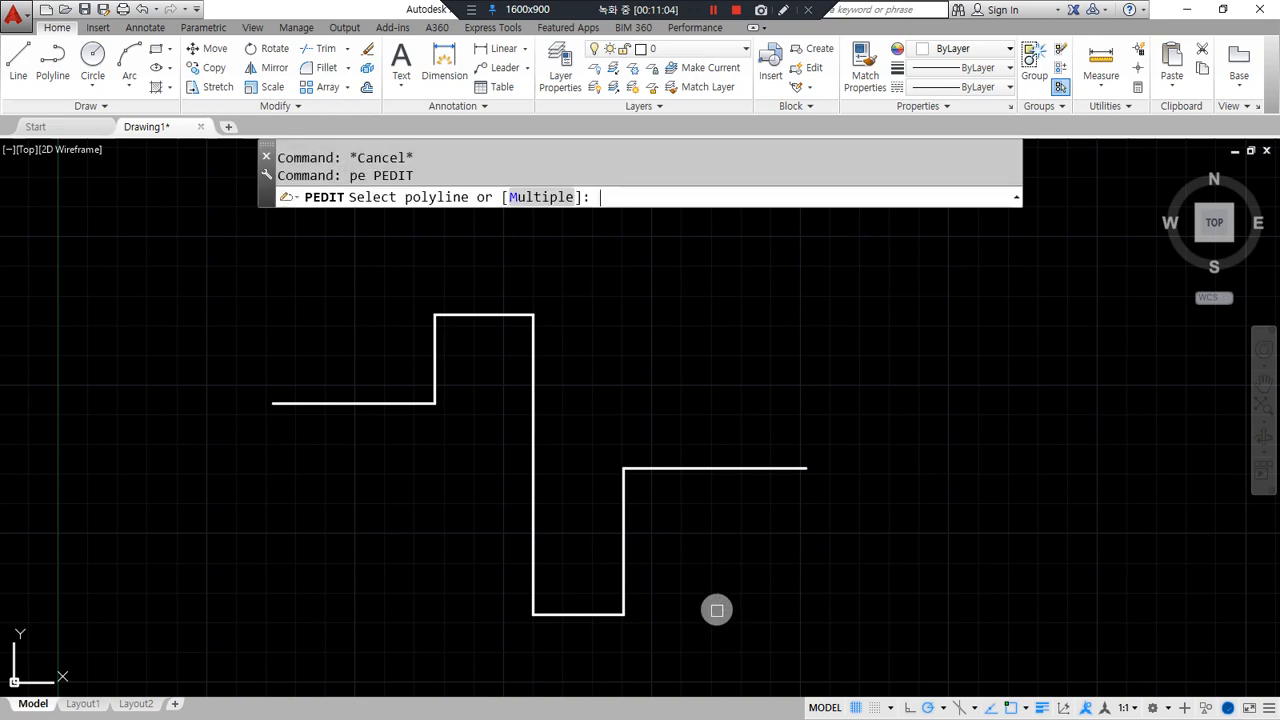
pyautogui.moveTo(466, 229)
pyautogui.mouseDown()
pyautogui.moveTo(350, 208)
pyautogui.moveTo(482, 178)
pyautogui.moveTo(425, 235)
pyautogui.moveTo(362, 195)
pyautogui.moveTo(490, 228)
pyautogui.mouseUp()
pyautogui.click(373, 404)
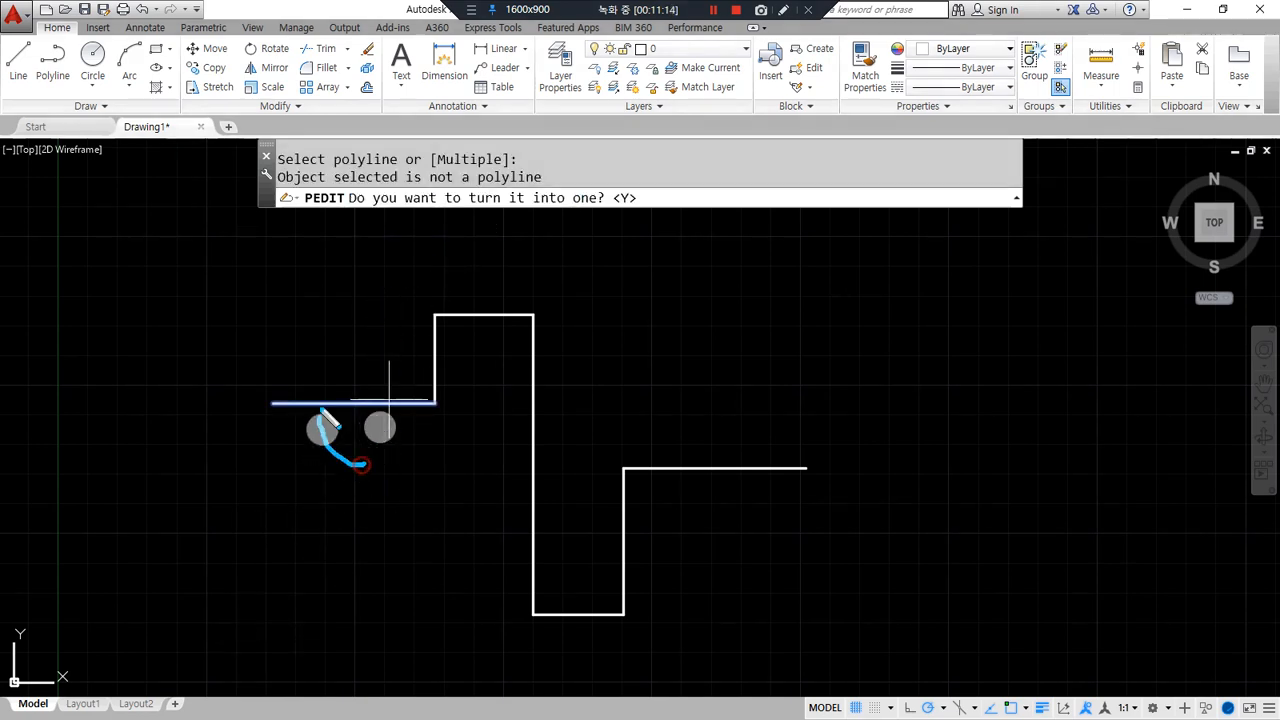
pyautogui.moveTo(331, 443); pyautogui.dragTo(378, 458)
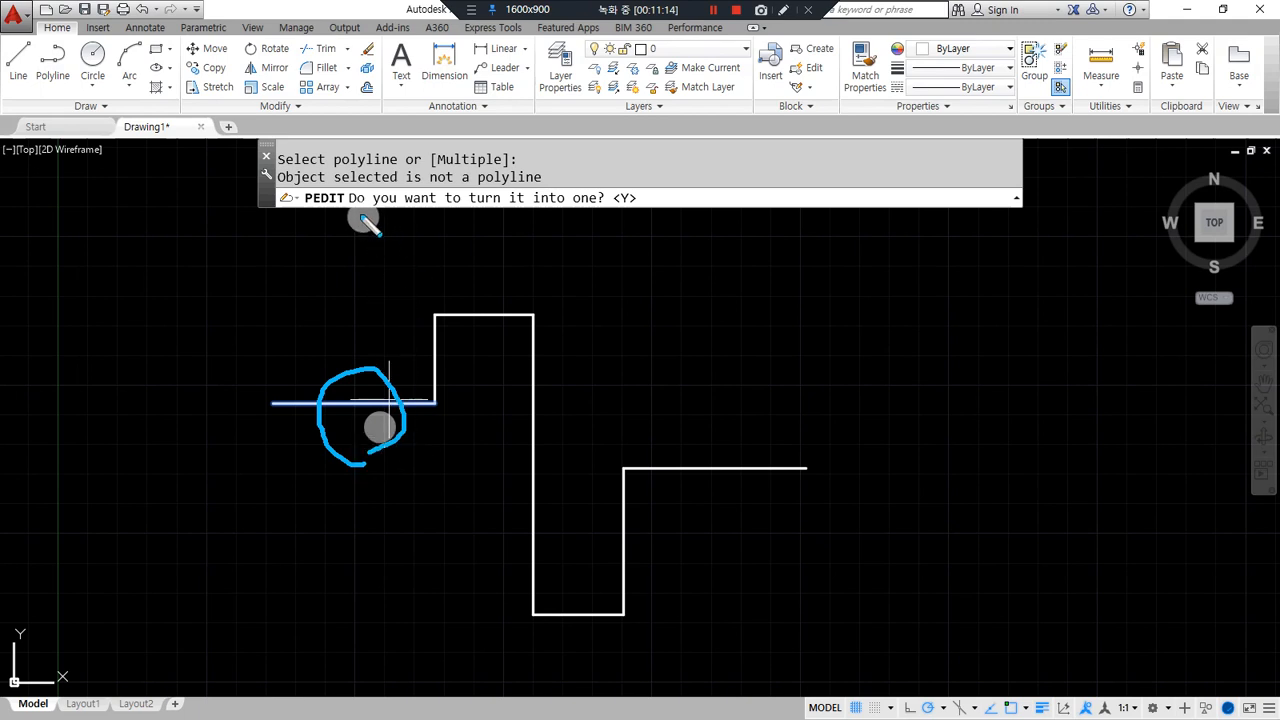
pyautogui.moveTo(351, 212); pyautogui.dragTo(606, 211)
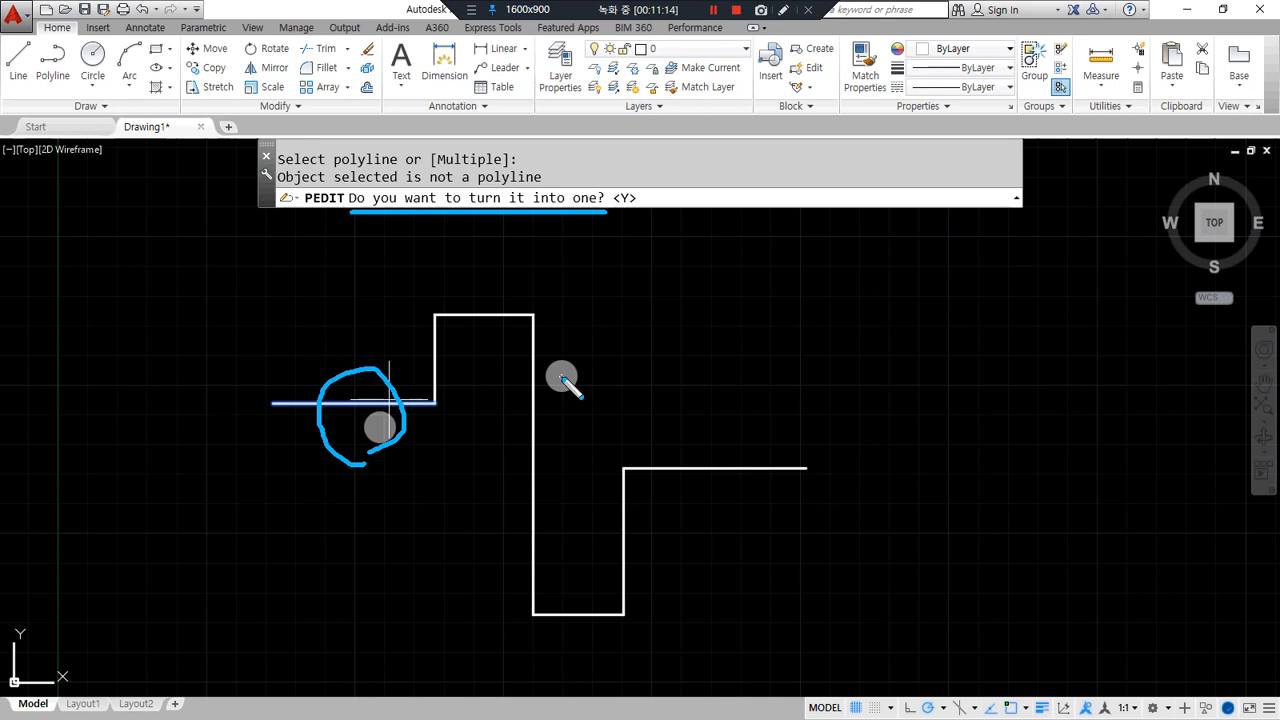
pyautogui.moveTo(360, 214); pyautogui.dragTo(605, 228)
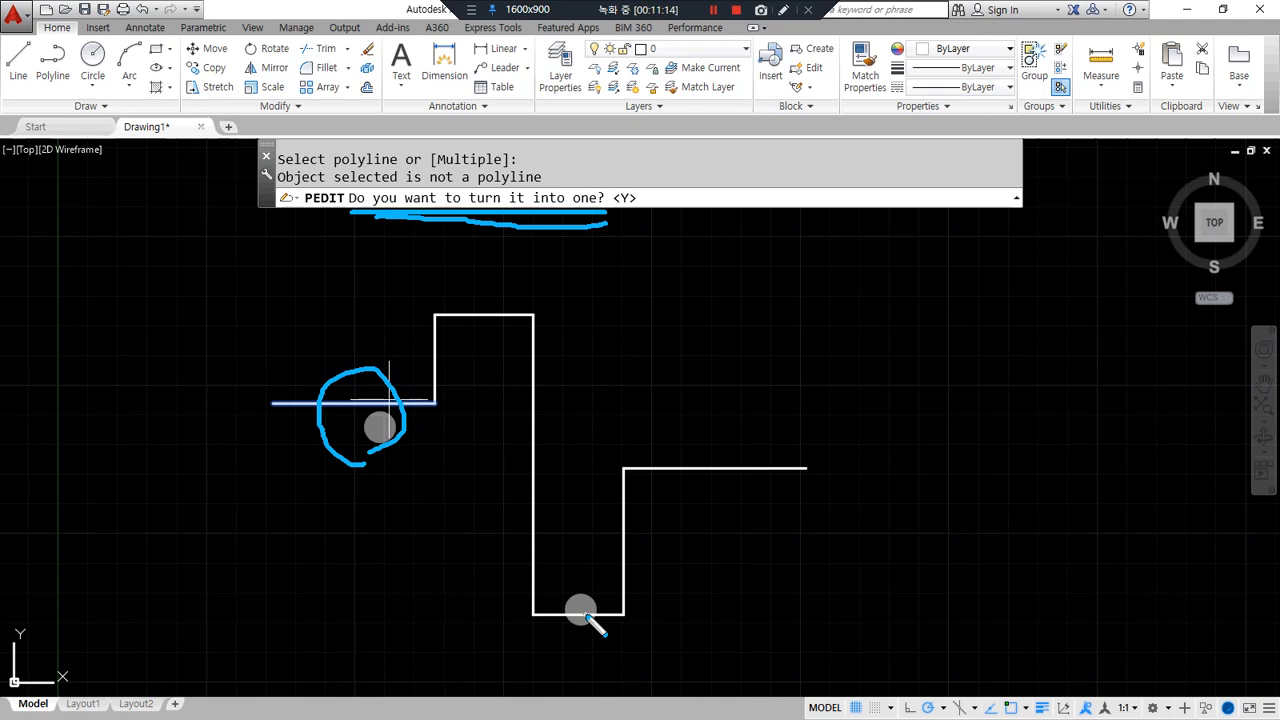
pyautogui.moveTo(626, 229); pyautogui.dragTo(637, 229)
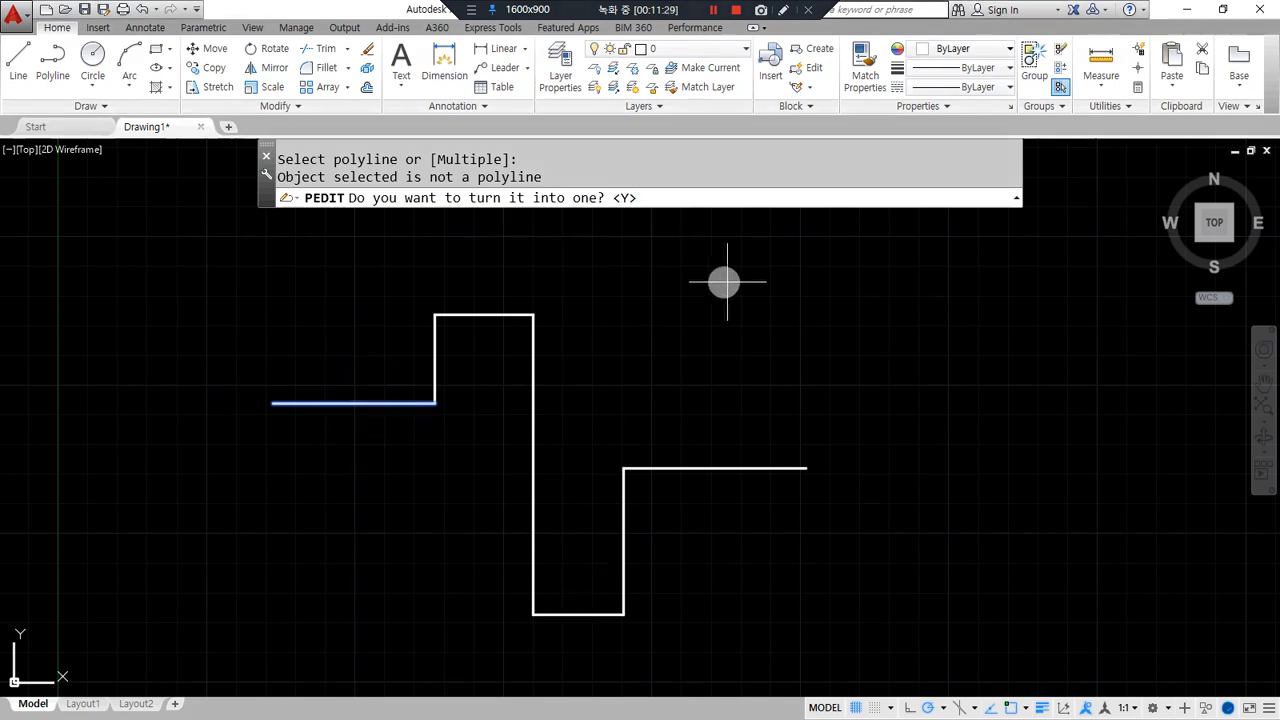
pyautogui.press('Return')
# Join the six remaining lines of the stepped chain to the converted line and finish PEDIT.
pyautogui.moveTo(400, 452)
pyautogui.mouseDown()
pyautogui.moveTo(253, 440)
pyautogui.moveTo(415, 380)
pyautogui.moveTo(420, 458)
pyautogui.moveTo(375, 460)
pyautogui.mouseUp()
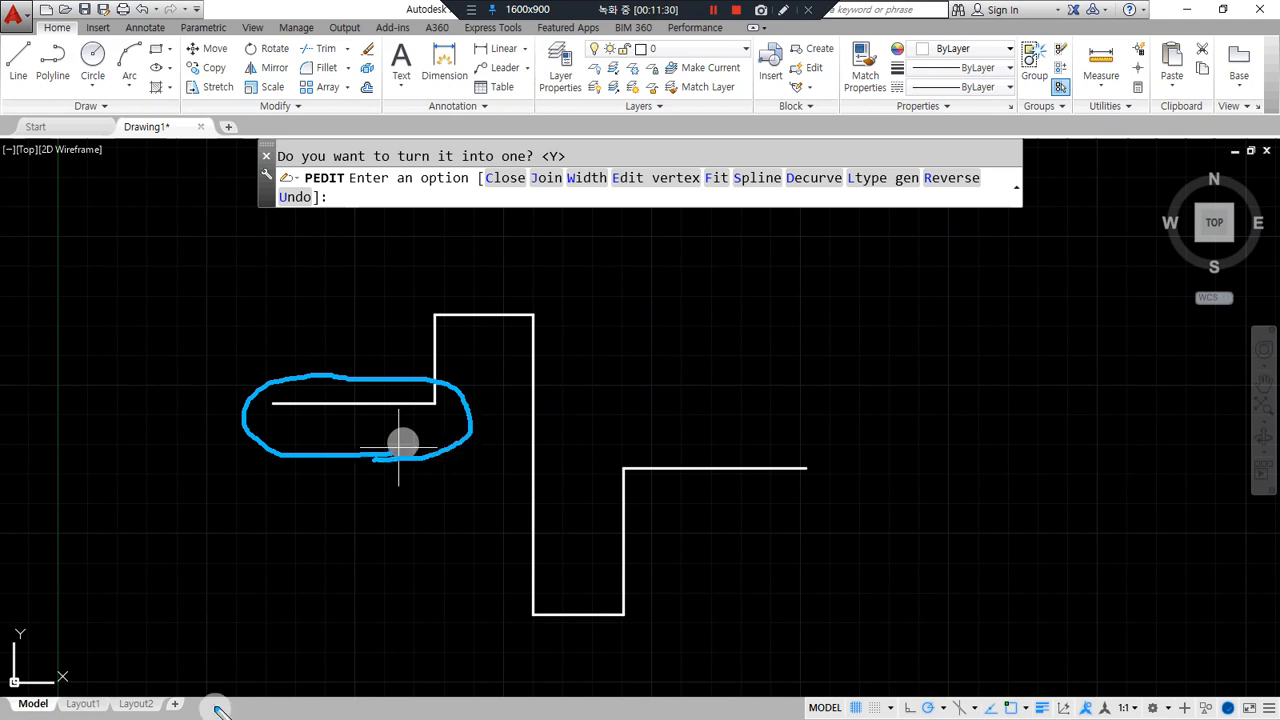
pyautogui.moveTo(562, 188)
pyautogui.mouseDown()
pyautogui.moveTo(538, 199)
pyautogui.moveTo(570, 190)
pyautogui.moveTo(560, 151)
pyautogui.moveTo(540, 180)
pyautogui.mouseUp()
pyautogui.press('Escape')
pyautogui.click(543, 180)
pyautogui.click(778, 258)
pyautogui.click(589, 600)
pyautogui.click(463, 366)
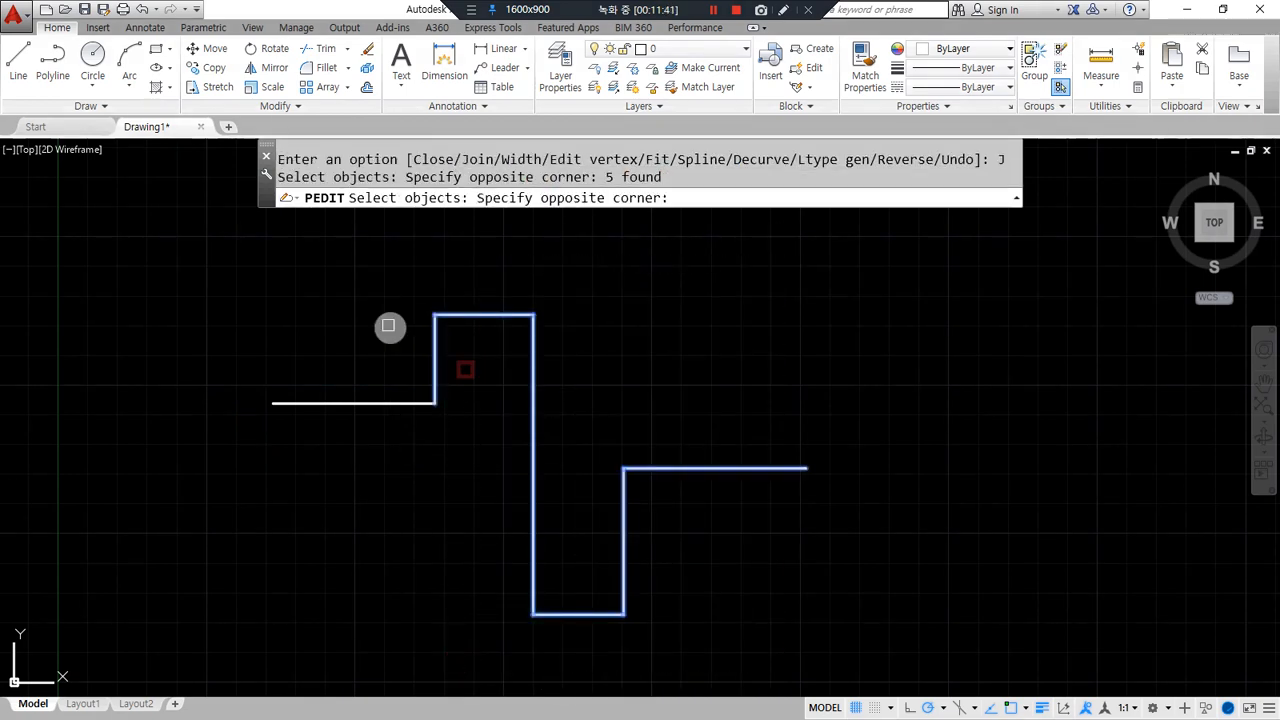
pyautogui.click(391, 323)
pyautogui.press('Return')
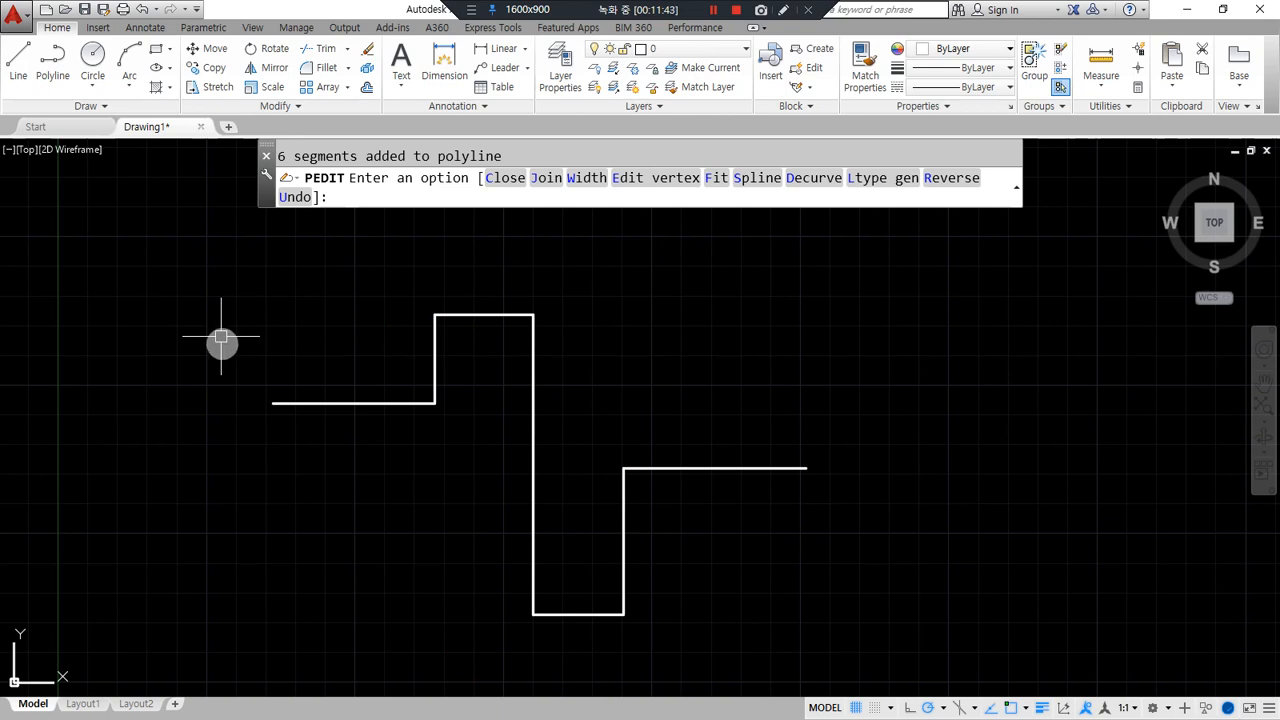
pyautogui.press('Return')
# Select the joined chain to check whether it is a single polyline, and clear the selection.
pyautogui.click(320, 402)
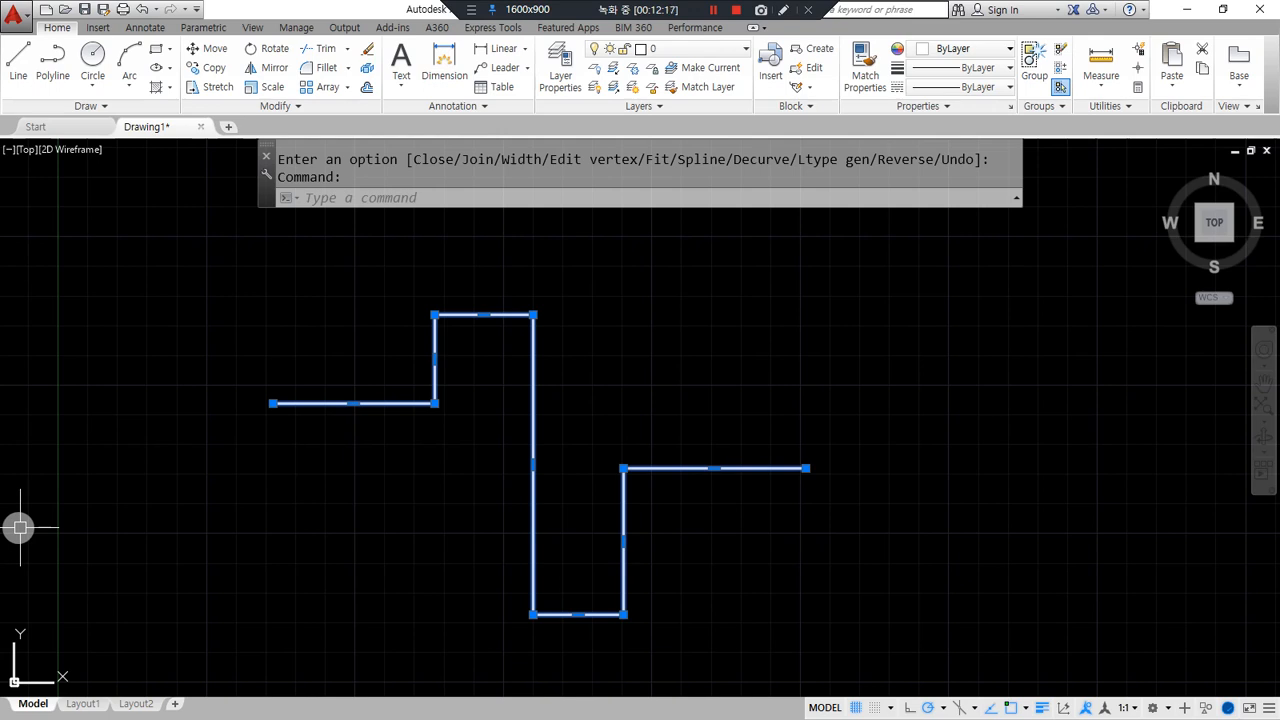
pyautogui.press('Escape')
pyautogui.press('Escape')
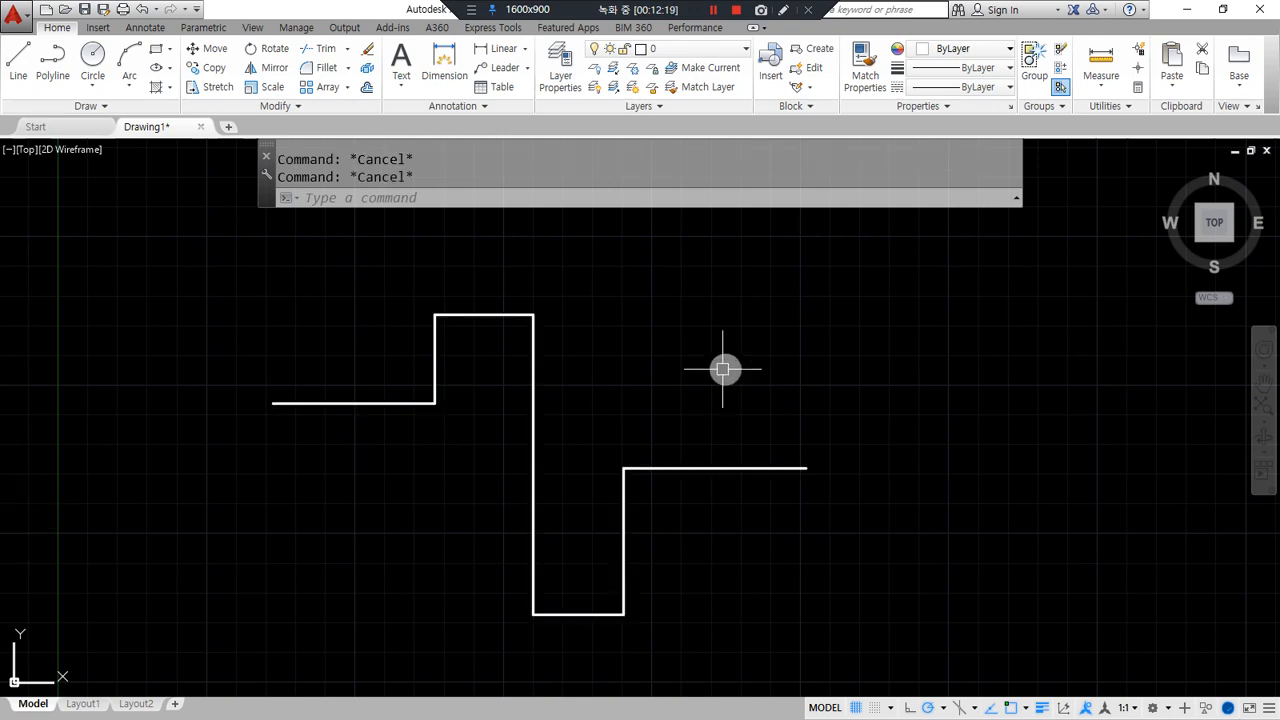
pyautogui.write('l')
pyautogui.press('Return')
pyautogui.press('Escape')
pyautogui.press('Escape')
# Draw a two-segment polyline running horizontally above the stepped chain and straight down to the chain's end at the last horizontal segment.
pyautogui.write('pl')
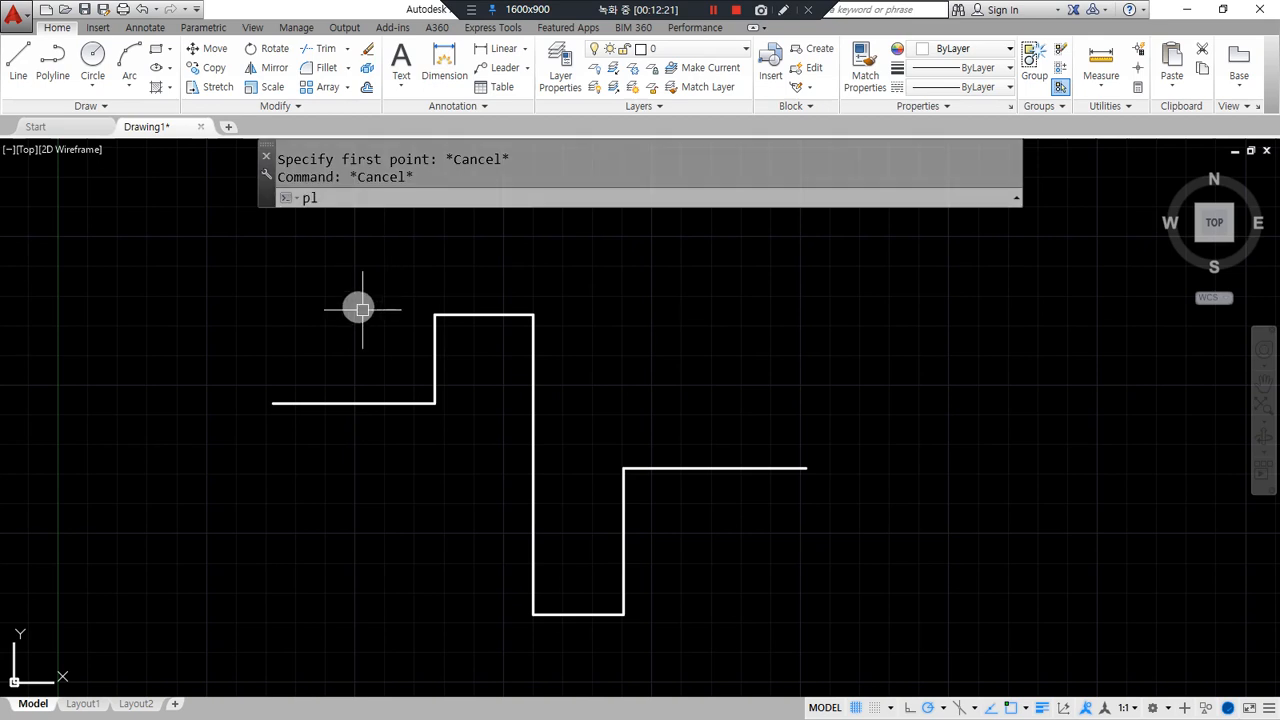
pyautogui.press('Return')
pyautogui.moveTo(357, 306); pyautogui.dragTo(337, 424, button='middle')
pyautogui.click(267, 330)
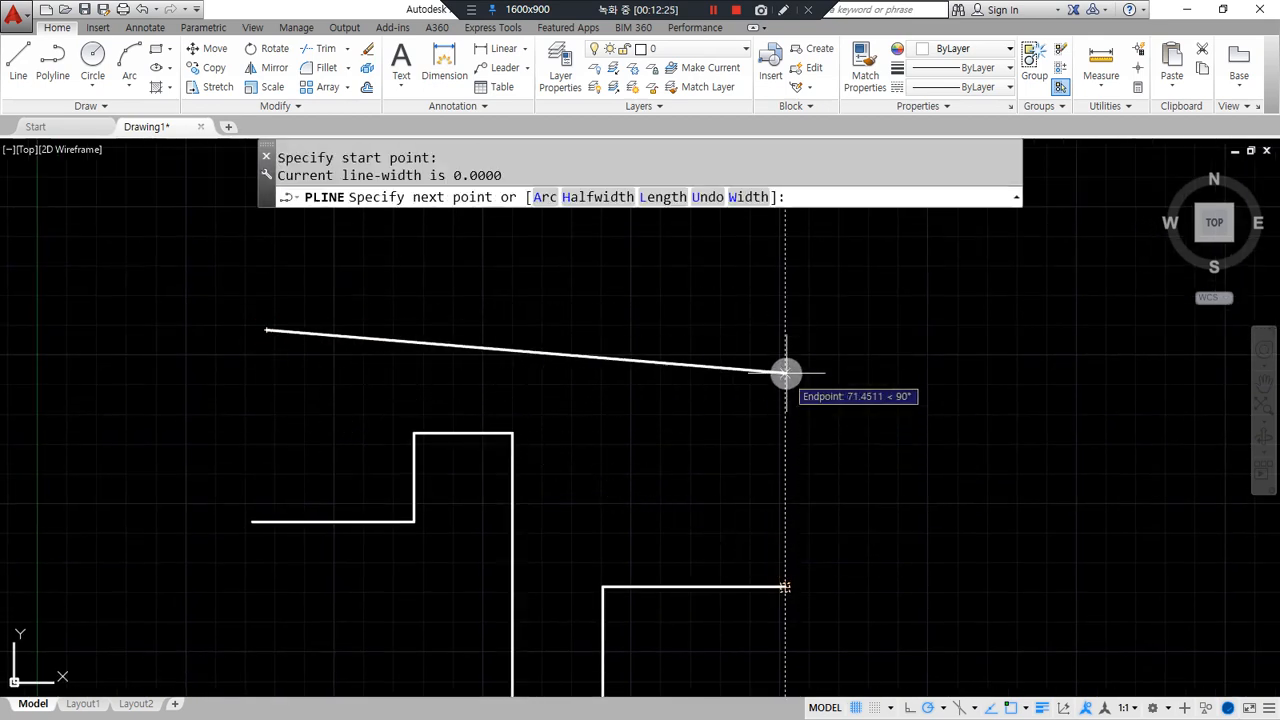
pyautogui.click(785, 330)
pyautogui.click(782, 588)
pyautogui.press('Return')
# Select the stepped chain and the new polyline to check whether they are separate objects, and clear the selection.
pyautogui.click(689, 590)
pyautogui.click(786, 446)
pyautogui.press('Escape')
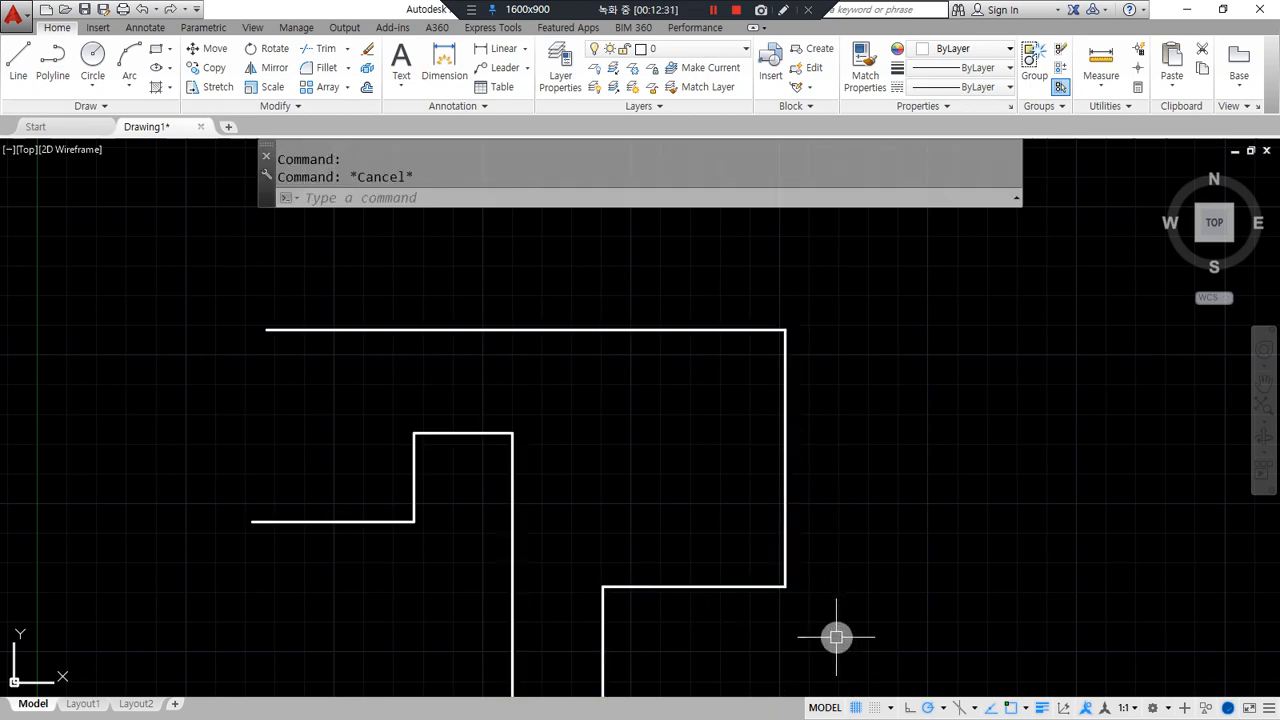
# Join the new two-segment polyline to the stepped chain with PEDIT's Join option.
pyautogui.write('pe')
pyautogui.press('Return')
pyautogui.click(720, 588)
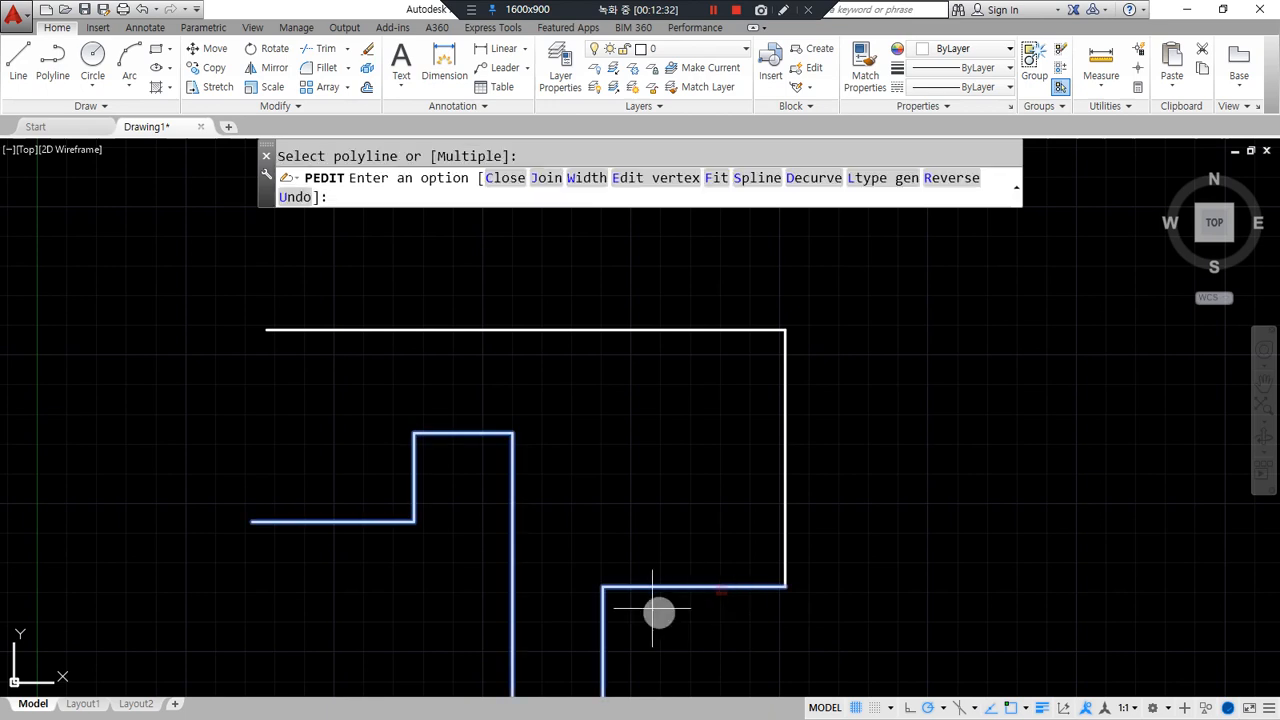
pyautogui.click(542, 179)
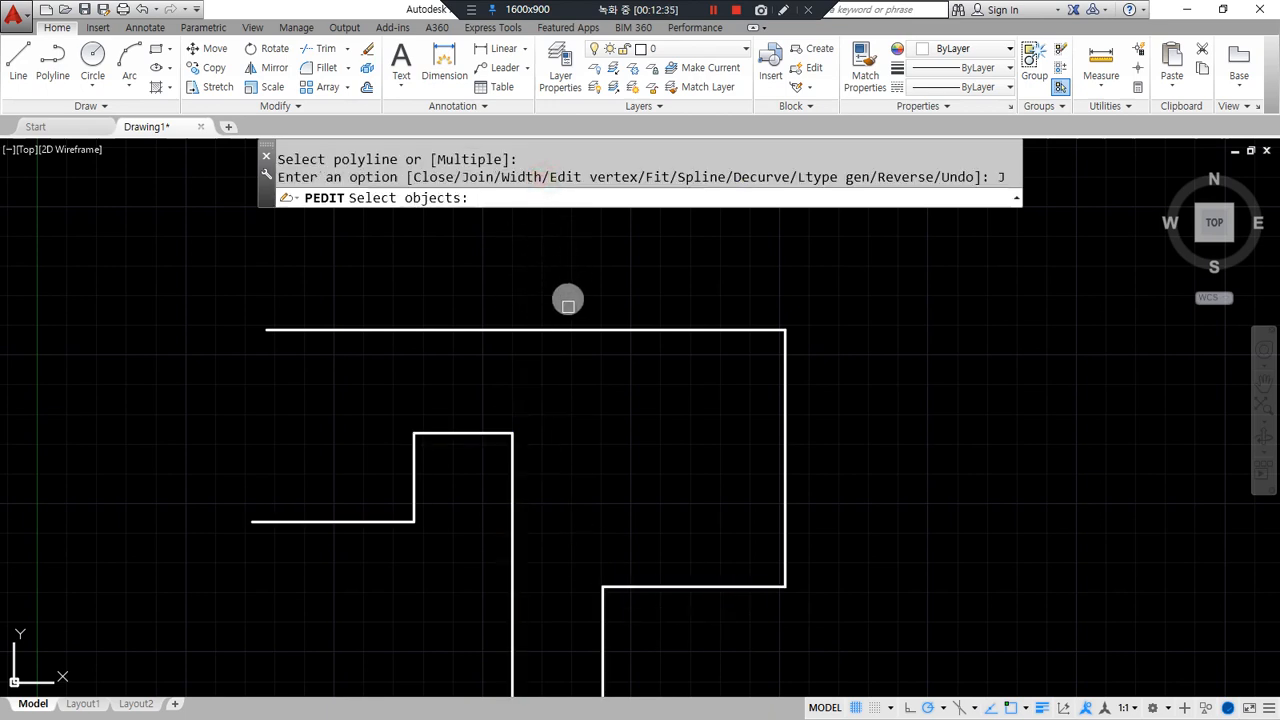
pyautogui.click(569, 331)
pyautogui.press('Return')
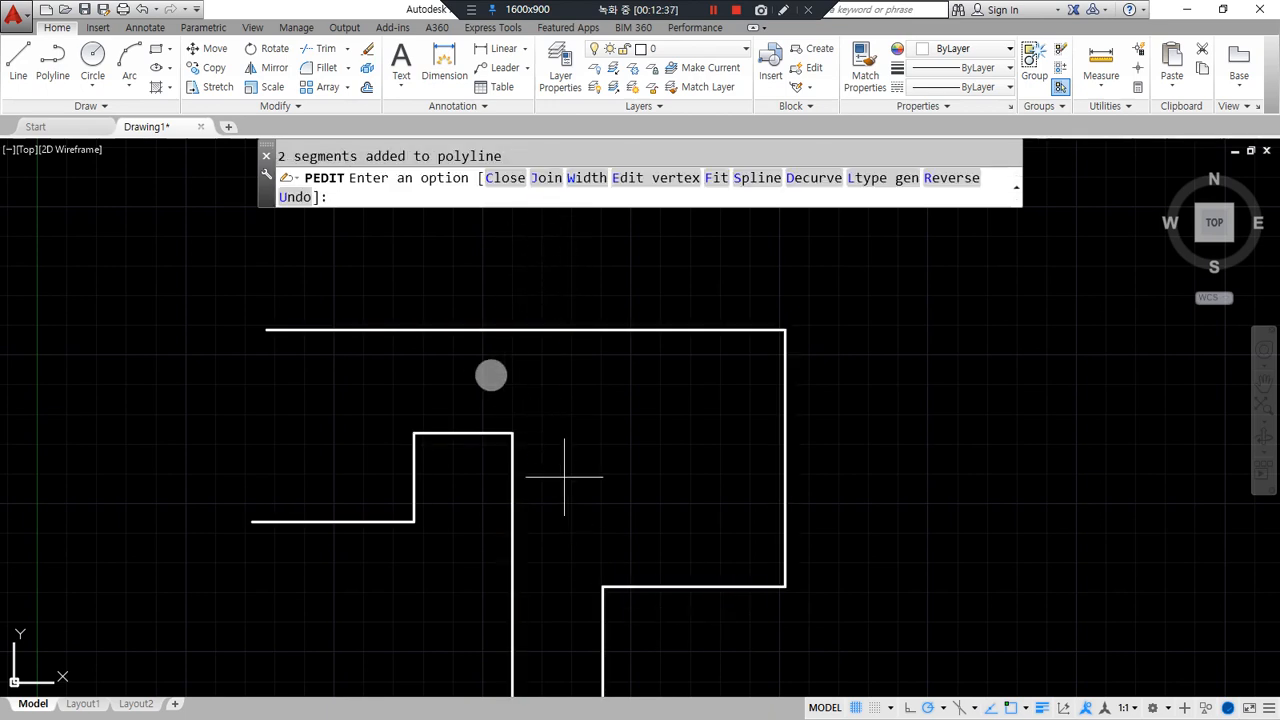
# Close the gap between the joined polyline's two free ends with PEDIT's Close option.
pyautogui.moveTo(512, 200)
pyautogui.mouseDown()
pyautogui.moveTo(500, 158)
pyautogui.moveTo(510, 215)
pyautogui.mouseUp()
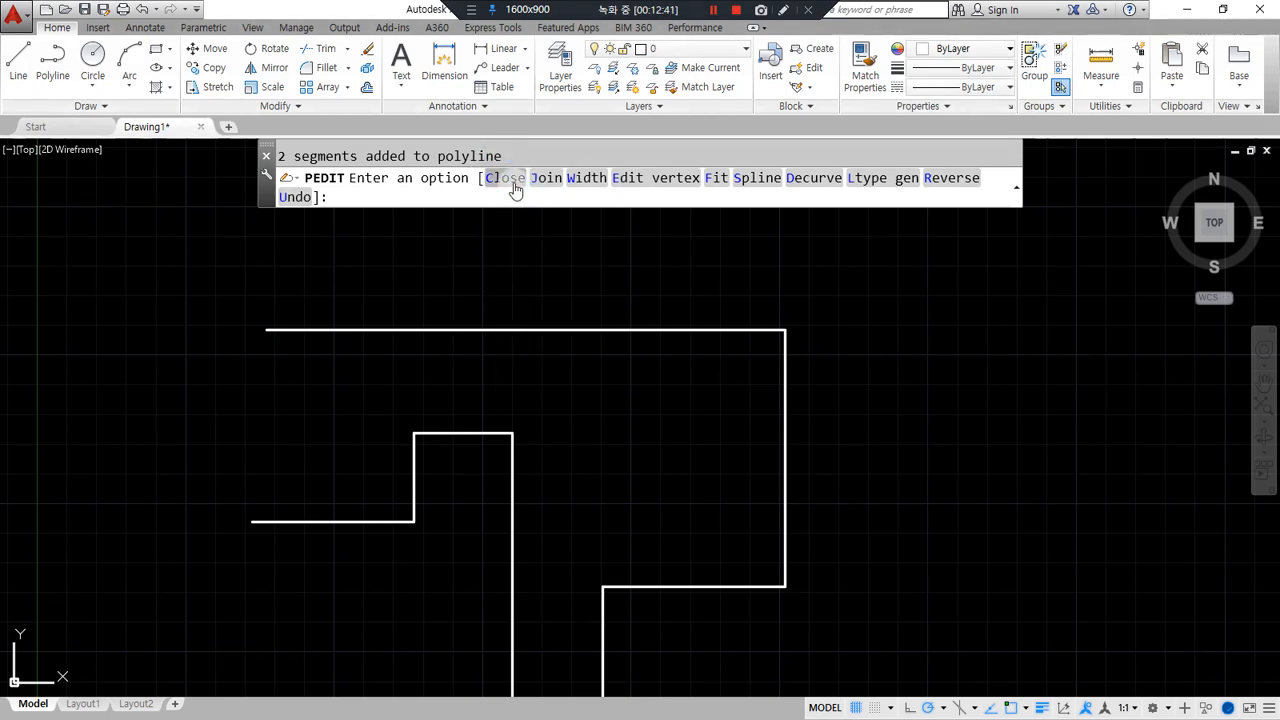
pyautogui.click(507, 179)
pyautogui.moveTo(285, 565)
pyautogui.mouseDown()
pyautogui.moveTo(233, 508)
pyautogui.moveTo(338, 440)
pyautogui.moveTo(266, 523)
pyautogui.mouseUp()
pyautogui.scroll(-2, 421, 498)
pyautogui.moveTo(421, 498); pyautogui.dragTo(443, 438, button='middle')
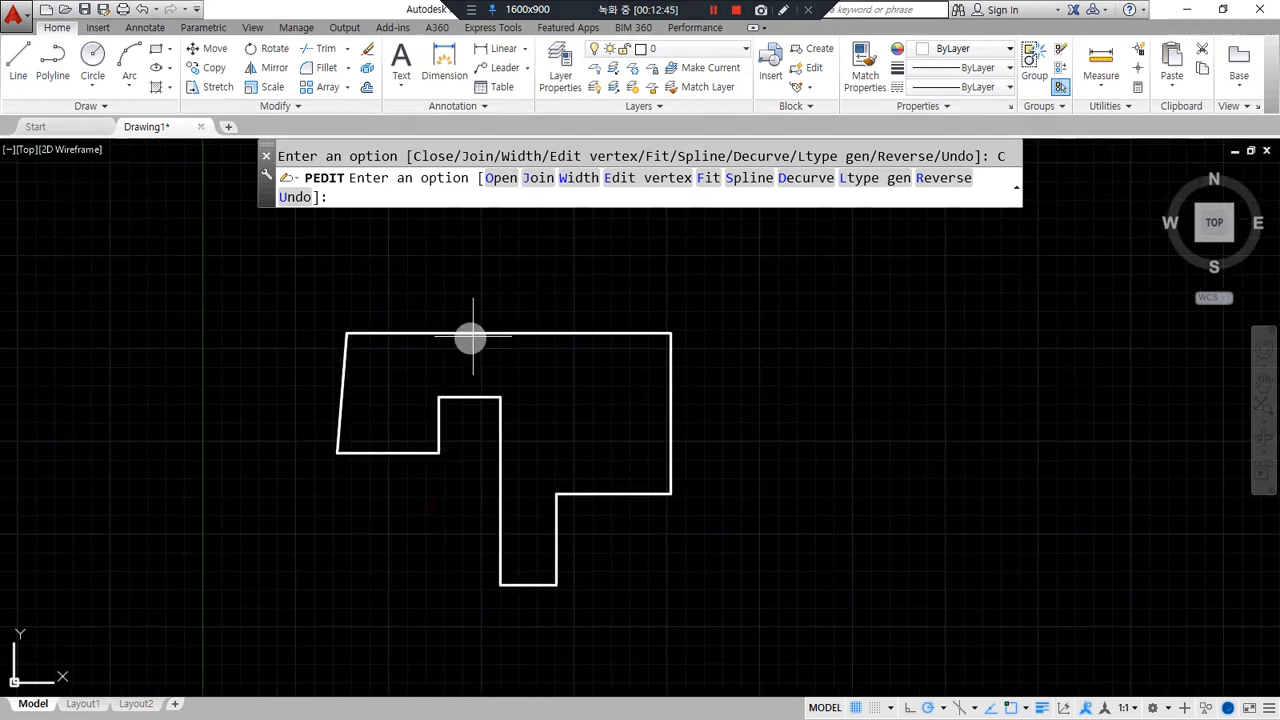
# Switch the polyline repeatedly between PEDIT's Open and Close options, finish with Open, and leave the command.
pyautogui.click(502, 177)
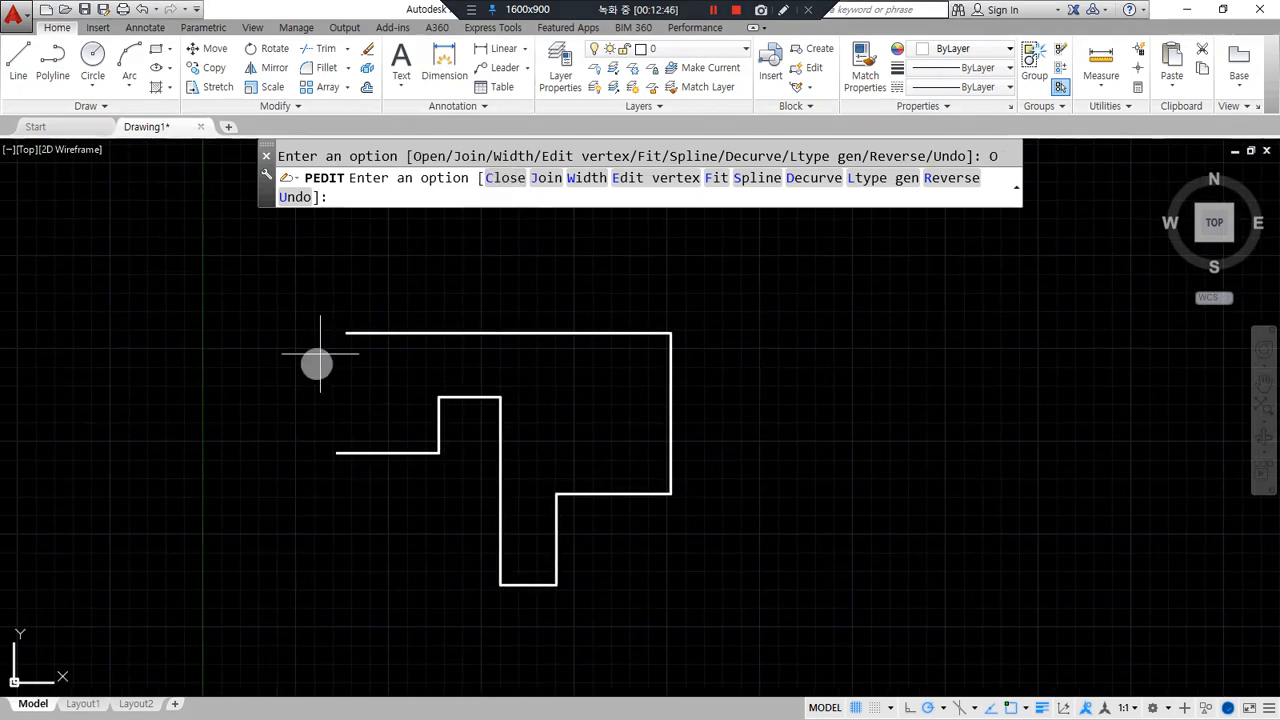
pyautogui.click(502, 177)
pyautogui.click(502, 177)
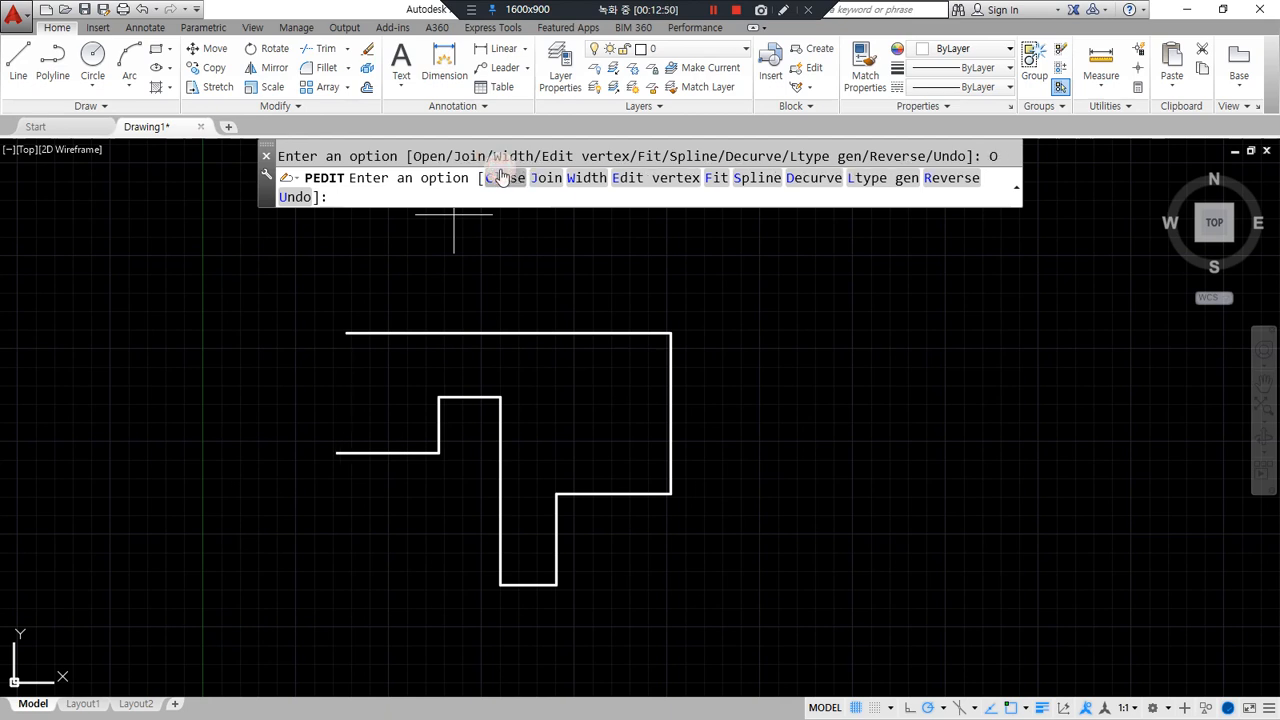
pyautogui.moveTo(310, 288)
pyautogui.mouseDown()
pyautogui.moveTo(746, 328)
pyautogui.moveTo(511, 626)
pyautogui.moveTo(291, 434)
pyautogui.moveTo(291, 314)
pyautogui.mouseUp()
pyautogui.moveTo(368, 477)
pyautogui.mouseDown()
pyautogui.moveTo(363, 313)
pyautogui.moveTo(340, 477)
pyautogui.mouseUp()
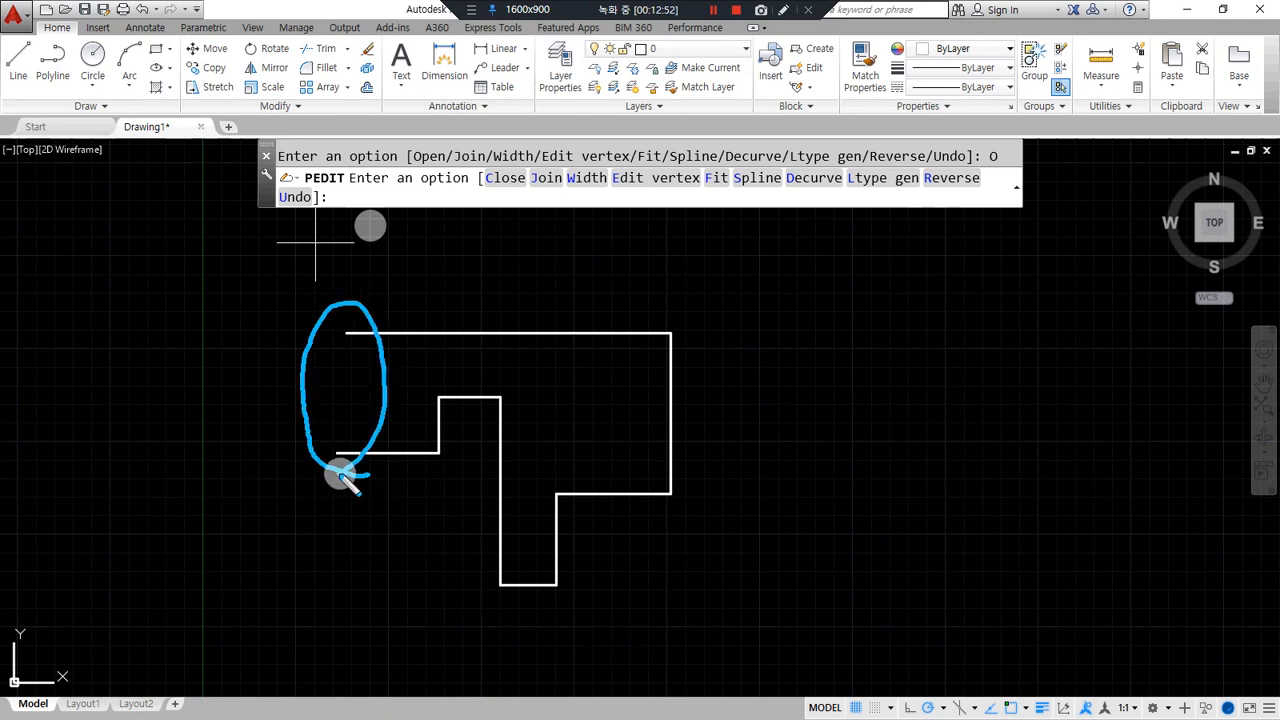
pyautogui.click(506, 189)
pyautogui.moveTo(358, 517)
pyautogui.mouseDown()
pyautogui.moveTo(380, 294)
pyautogui.moveTo(405, 383)
pyautogui.mouseUp()
pyautogui.moveTo(503, 209); pyautogui.dragTo(531, 200)
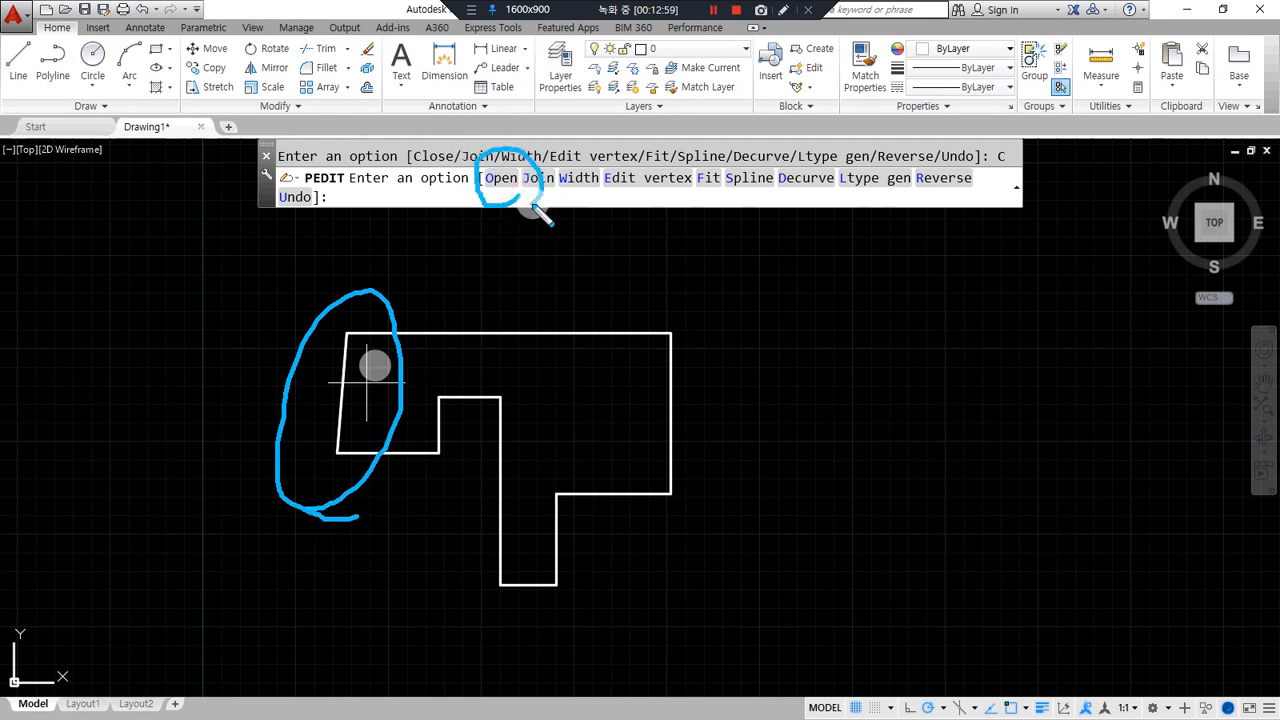
pyautogui.click(502, 178)
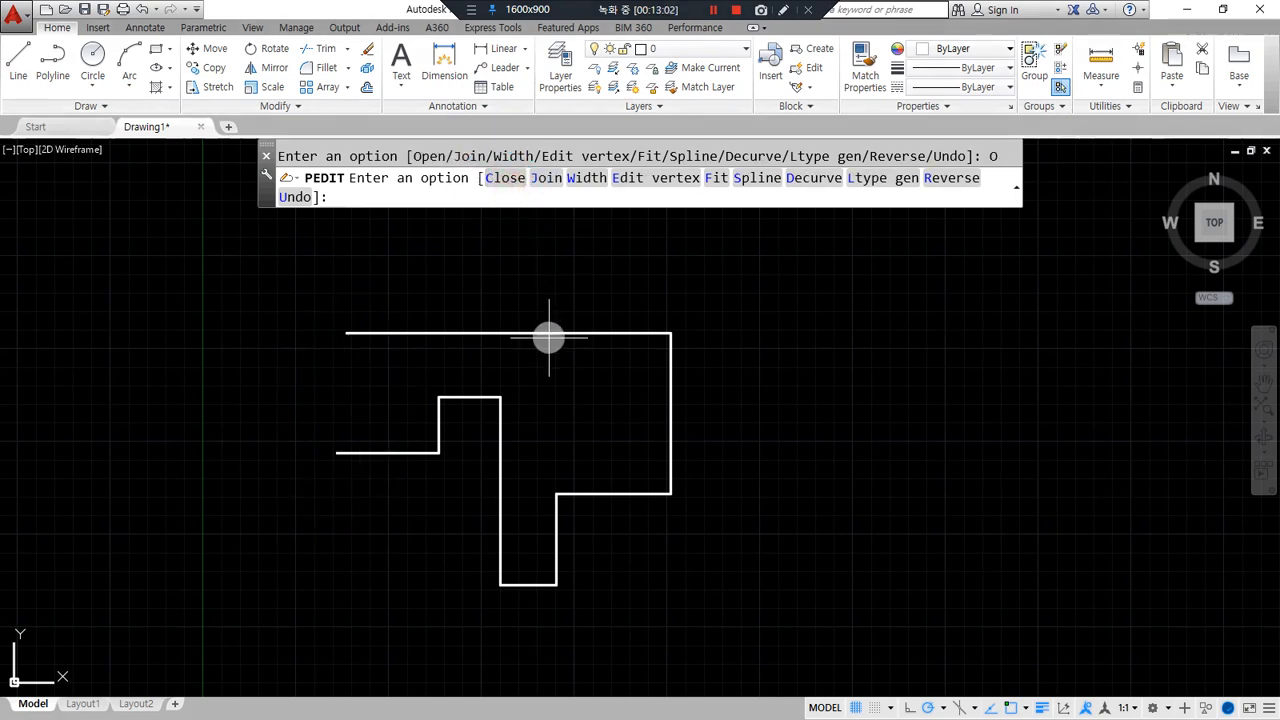
pyautogui.press('Escape')
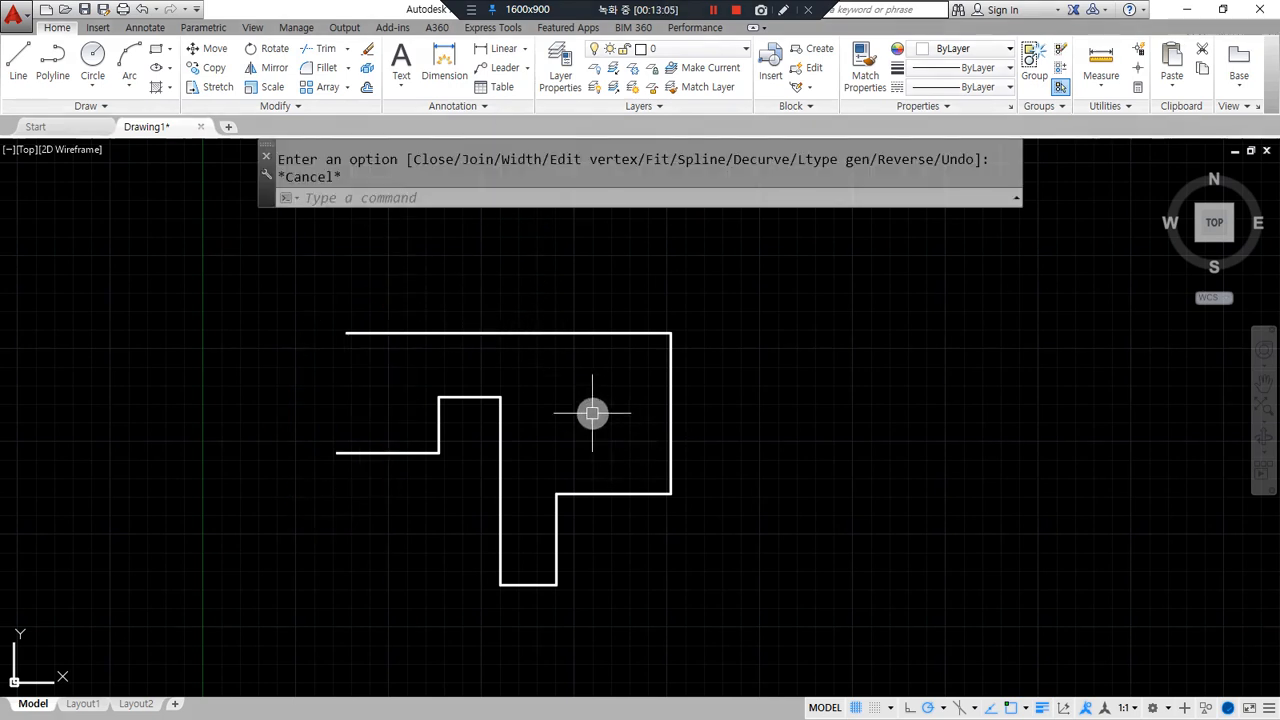
# Erase the joined polyline from the drawing.
pyautogui.press('Escape')
pyautogui.press('Escape')
pyautogui.click(635, 497)
pyautogui.press('Delete')
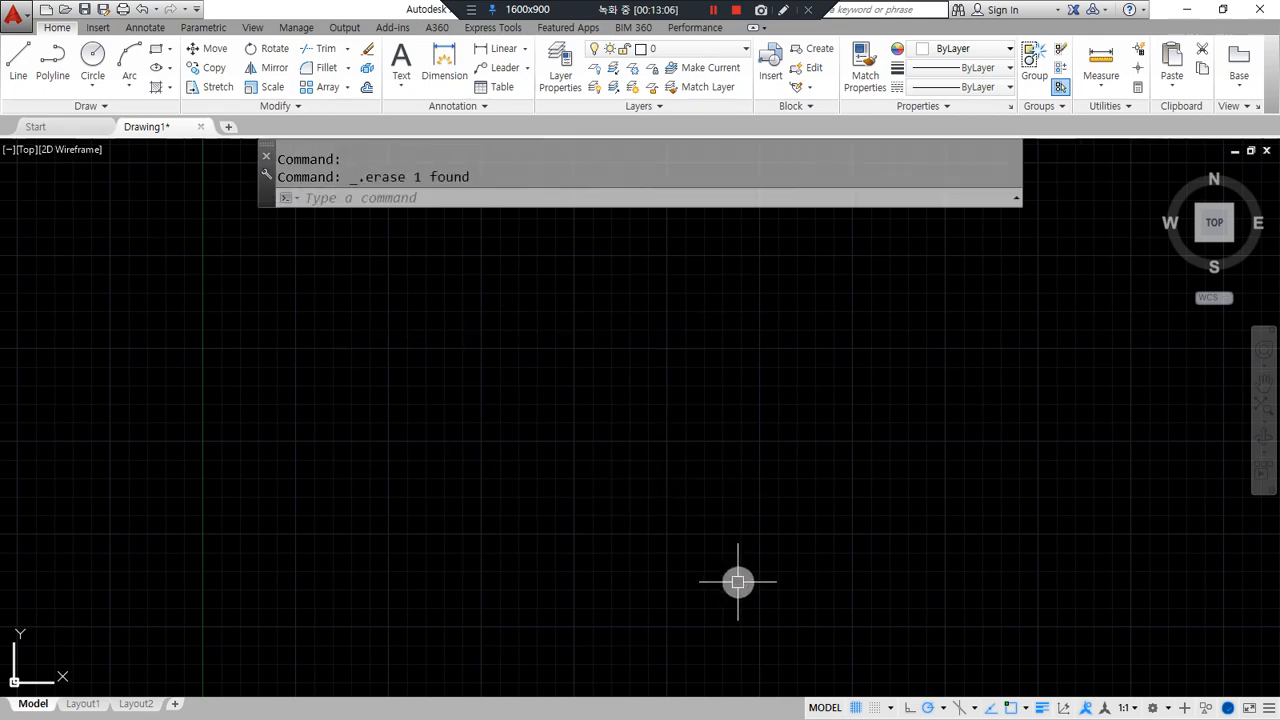
# Switch to the Notepad notes and insert "(multi Line)" directly after 다중선 in the MLSTyle, MLine, MLEDit line.
pyautogui.hotkey('alt', 'Tab')
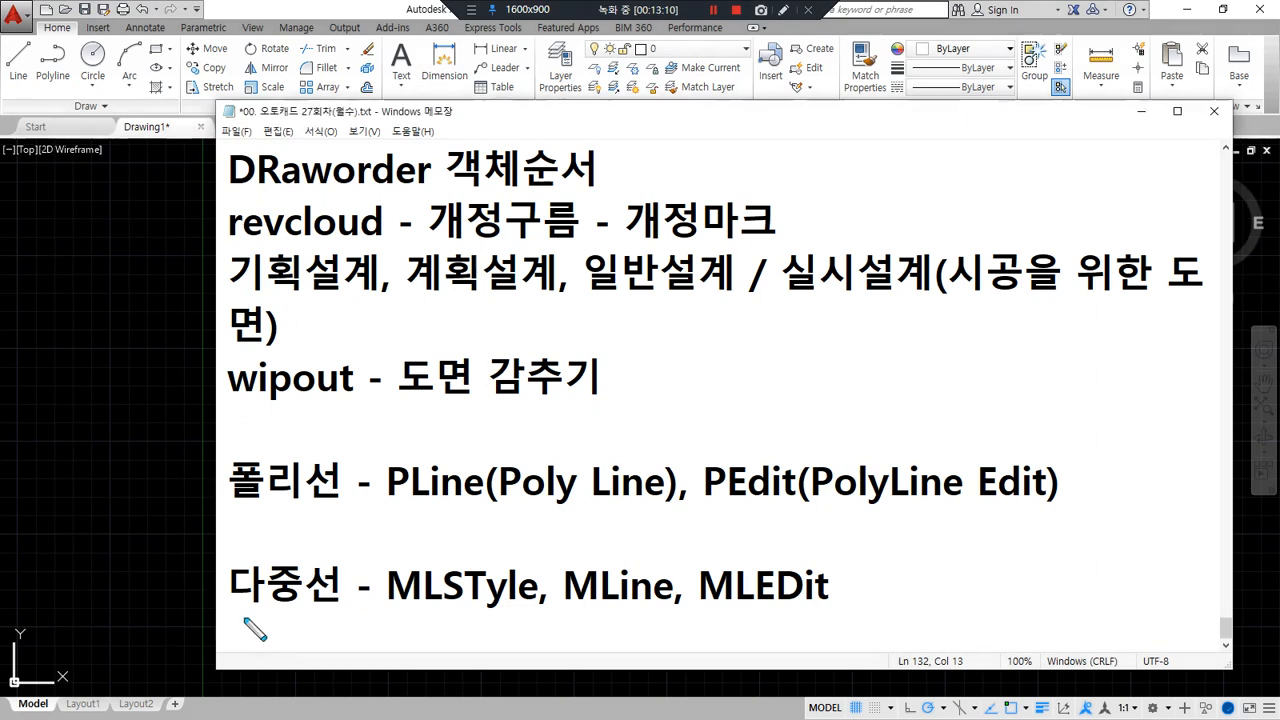
pyautogui.moveTo(208, 617); pyautogui.dragTo(872, 617)
pyautogui.write('(mult')
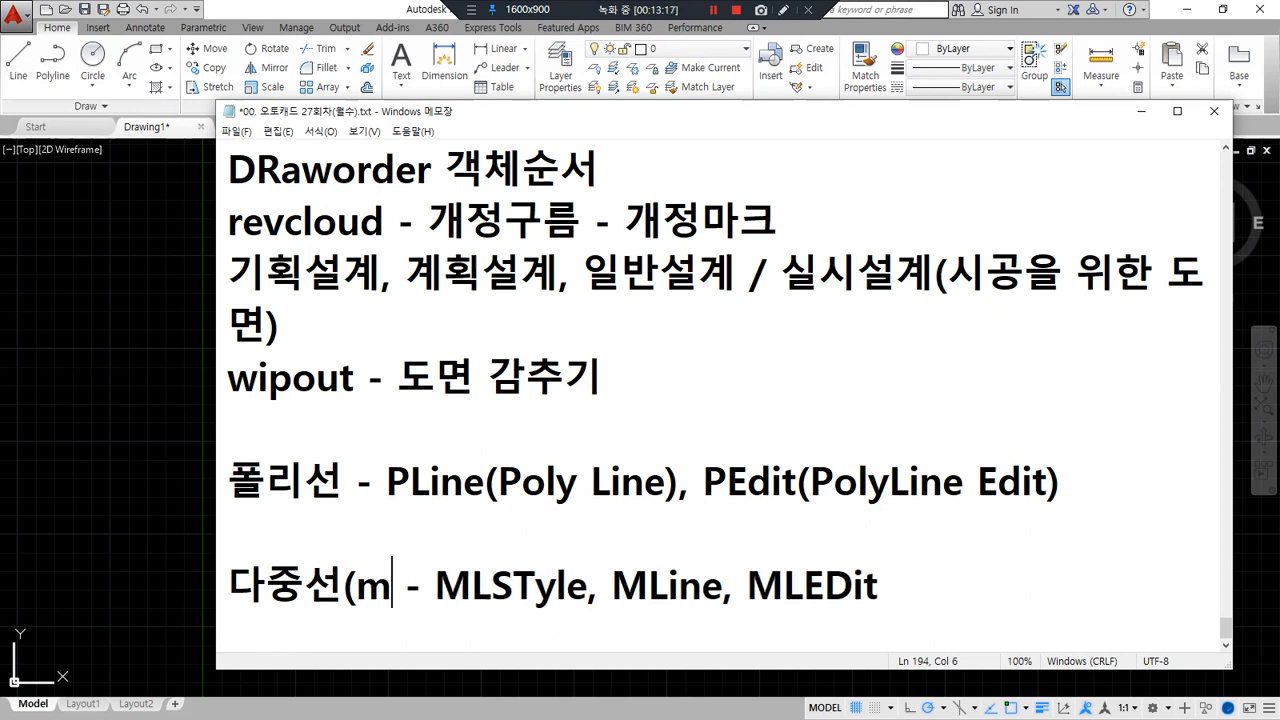
pyautogui.write('i')
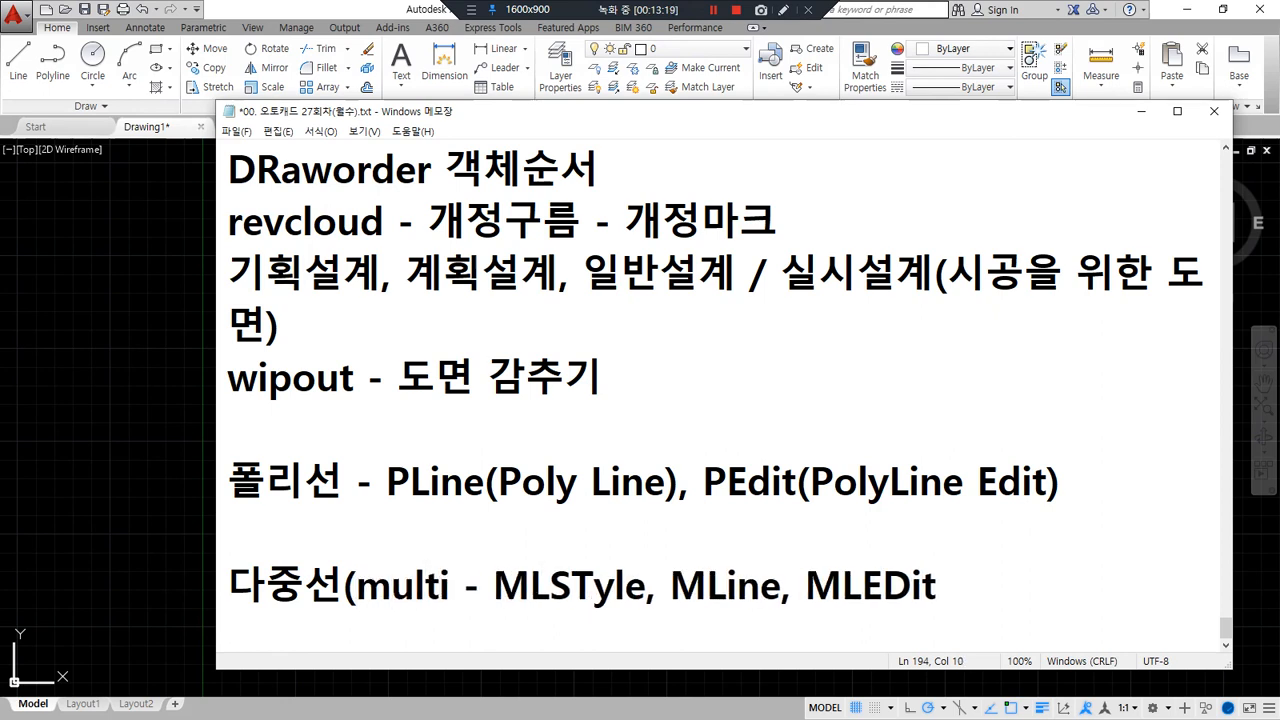
pyautogui.write(' Line)')
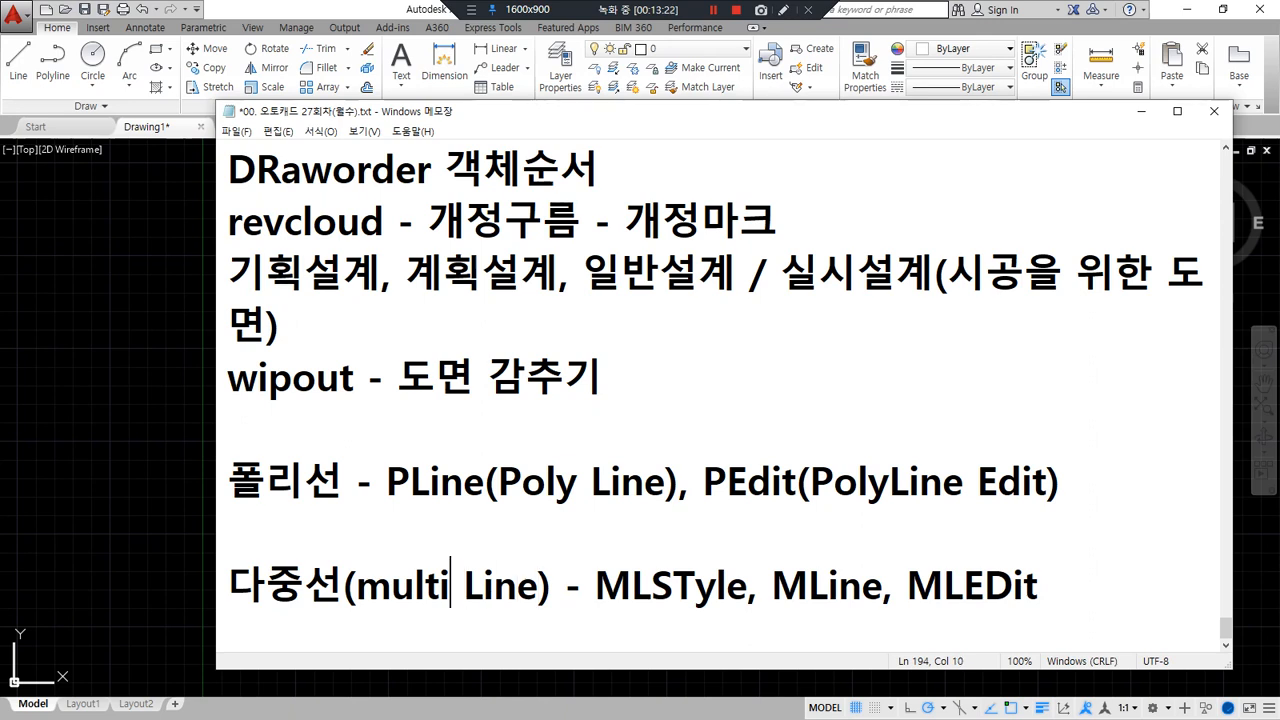
pyautogui.press('BackSpace')
pyautogui.write('iy')
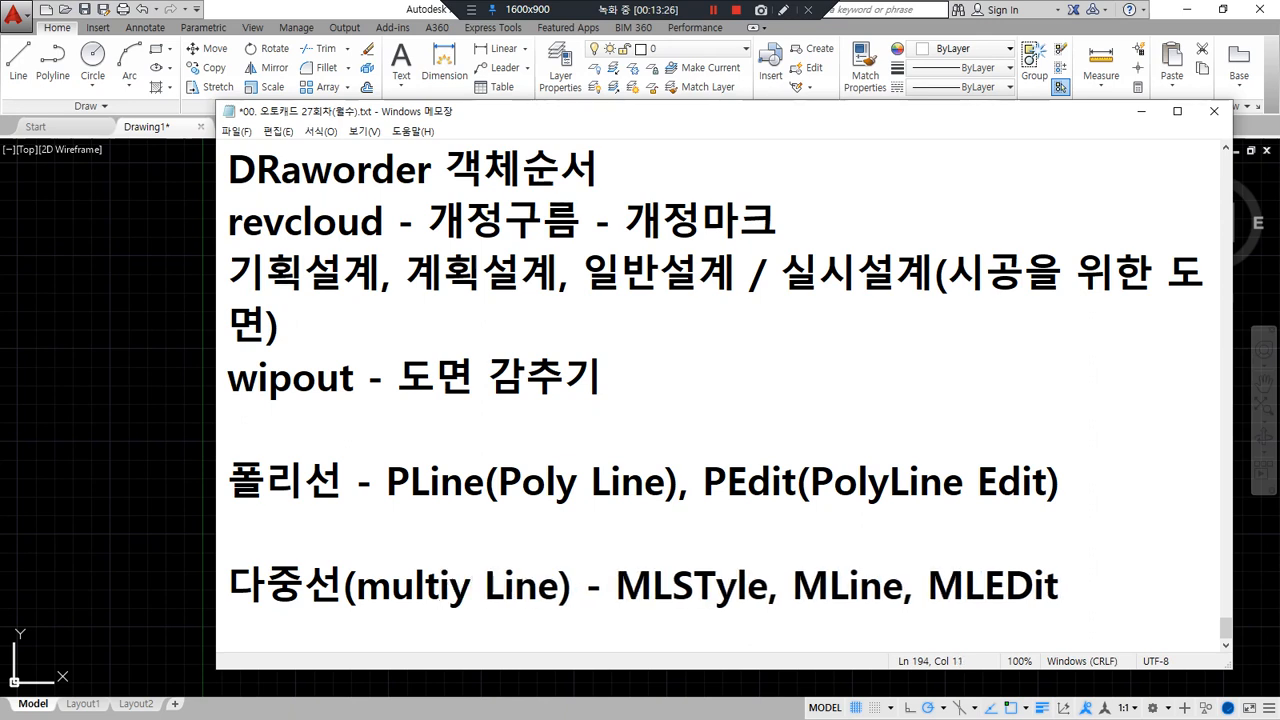
pyautogui.press('BackSpace')
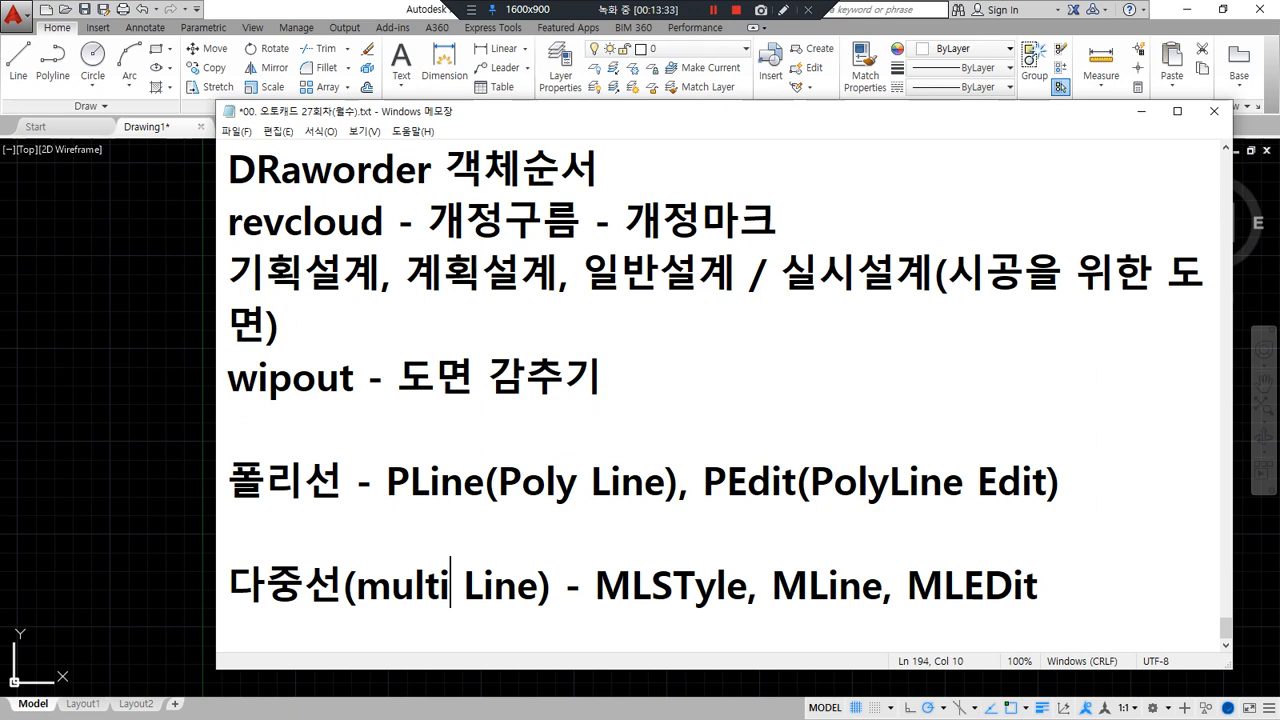
# Switch to the browser and view the blog post's architectural floor plan image in a new tab.
pyautogui.hotkey('alt', 'Tab')
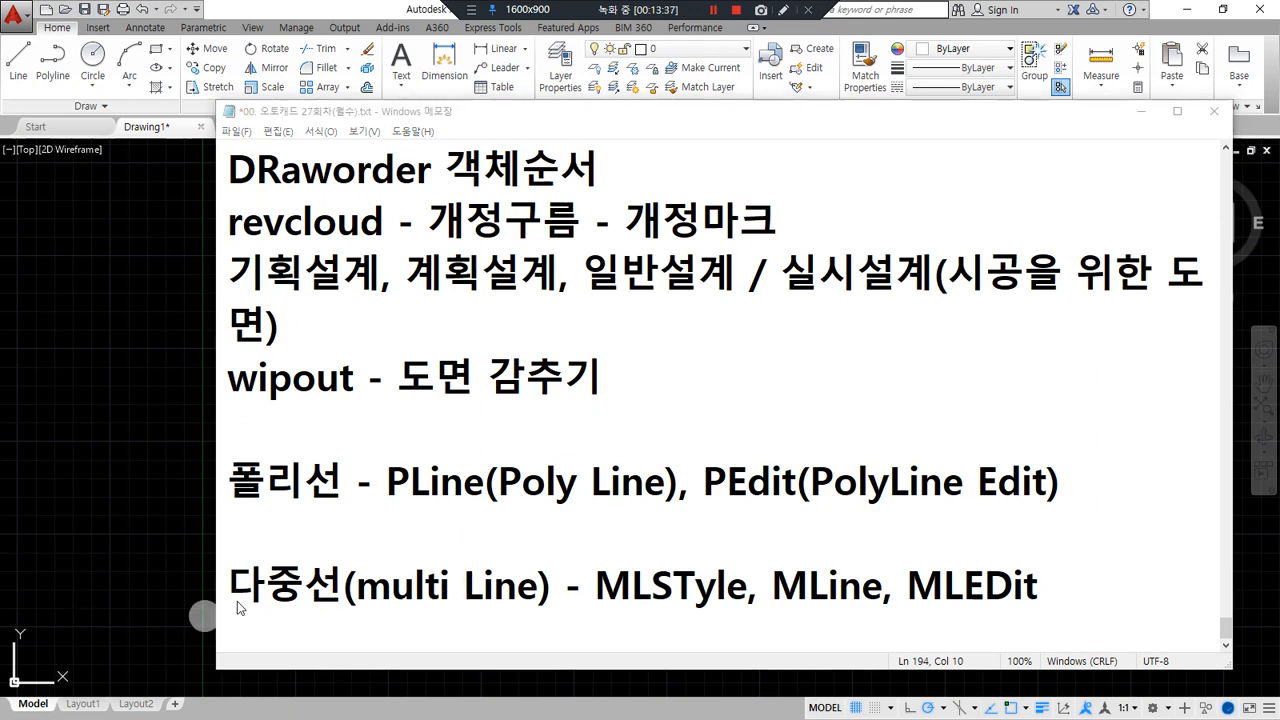
pyautogui.moveTo(229, 609); pyautogui.dragTo(1093, 607)
pyautogui.moveTo(0, 60); pyautogui.dragTo(401, 28)
pyautogui.rightClick(550, 428)
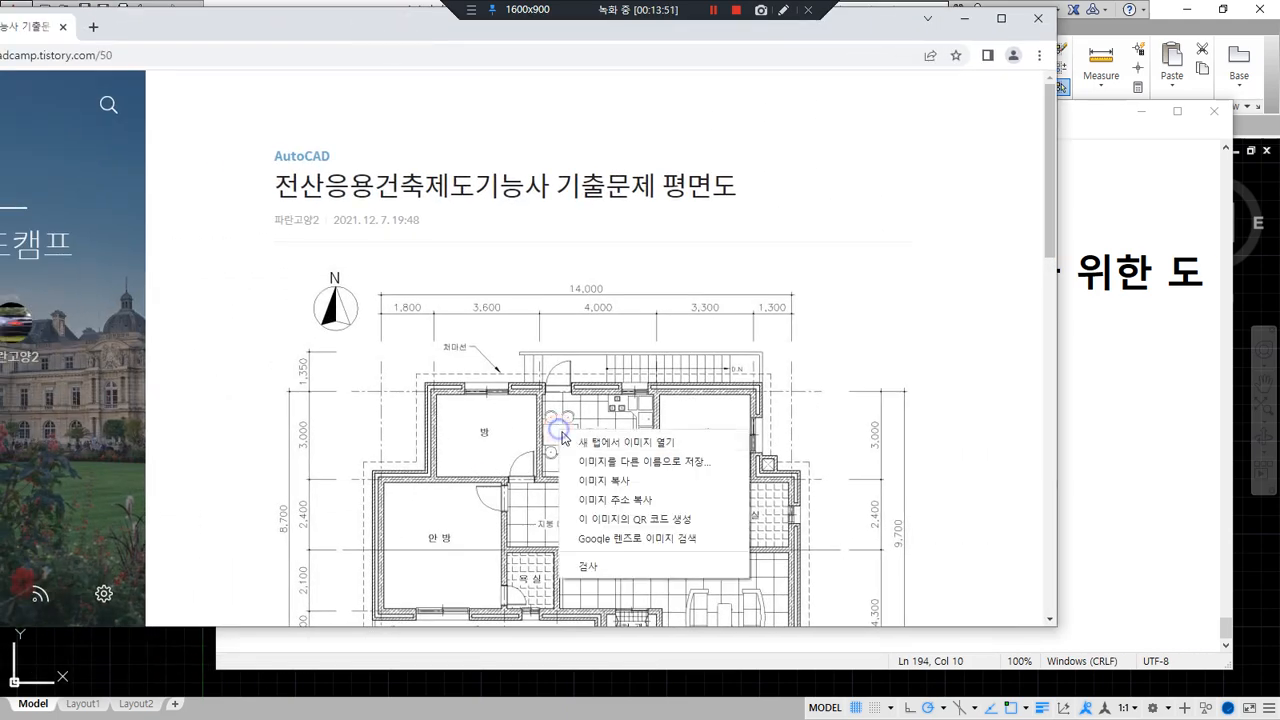
pyautogui.click(565, 437)
pyautogui.click(185, 24)
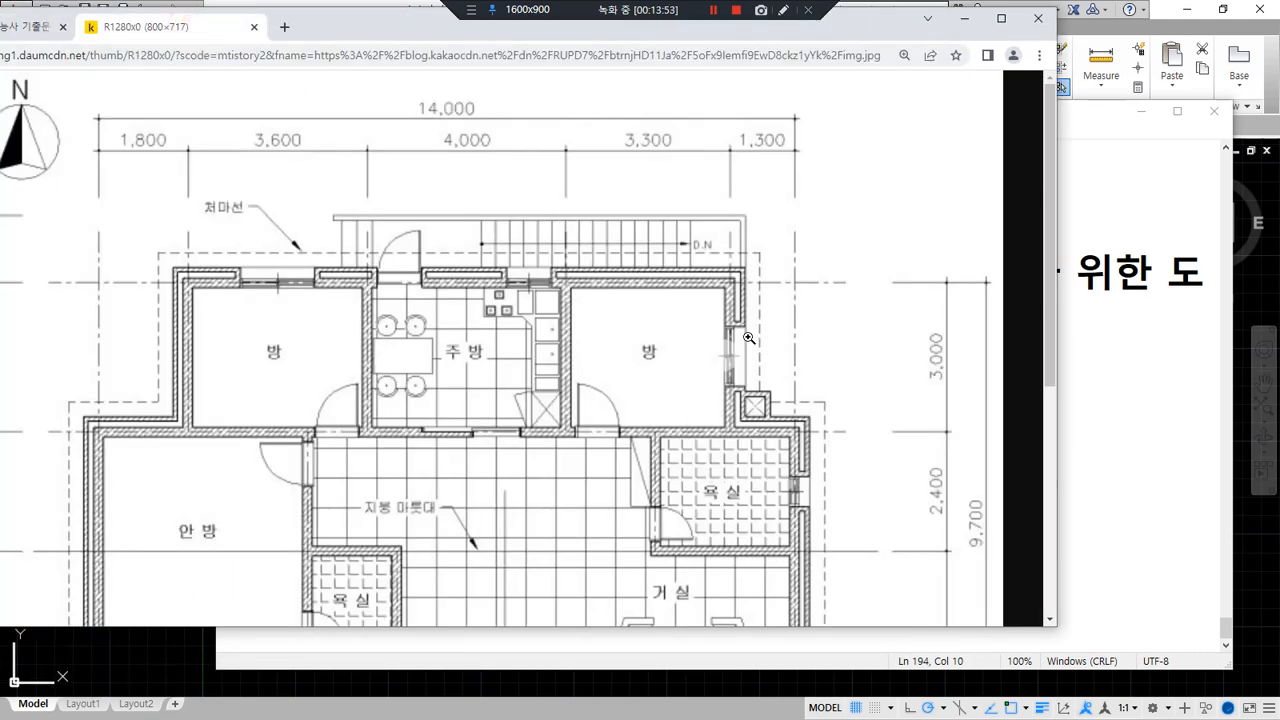
# Examine the insulated double-wall corner and its crossing centerlines at the upper-left room of the floor plan image, marking them with temporary pen strokes.
pyautogui.keyDown('ctrl'); pyautogui.scroll(5, 739, 292); pyautogui.keyUp('ctrl')
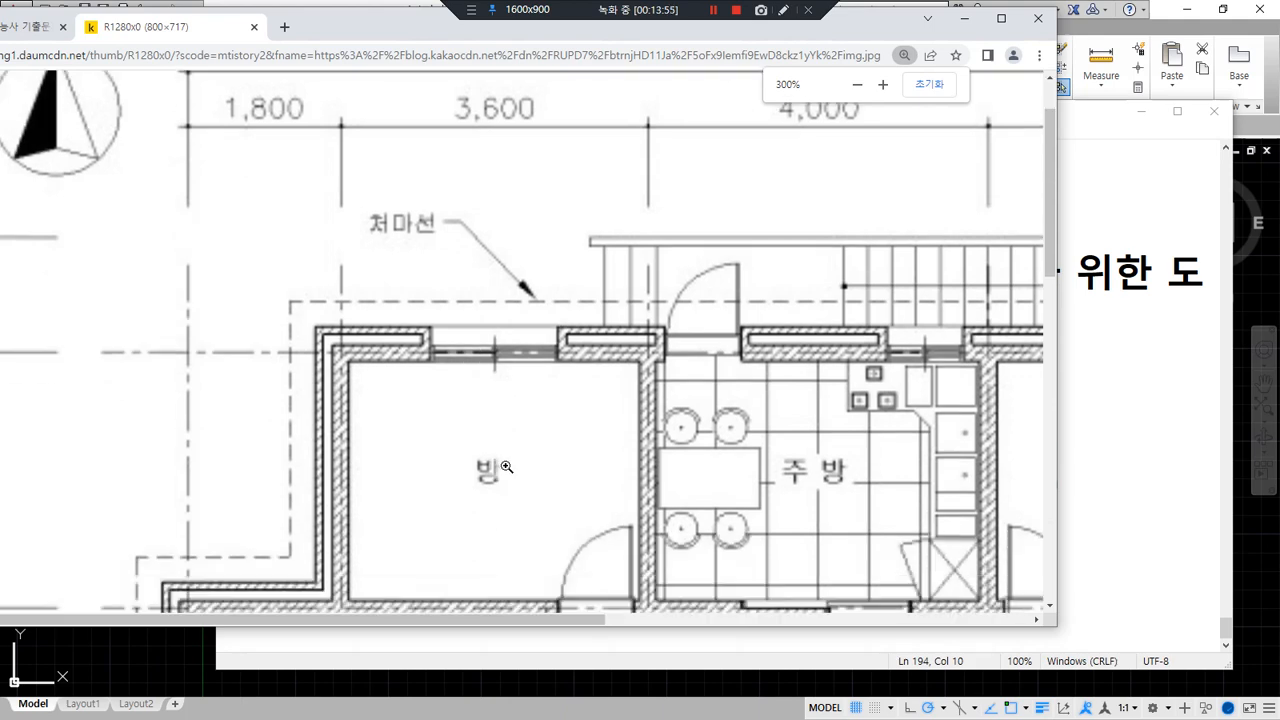
pyautogui.scroll(-3, 507, 467)
pyautogui.scroll(3, 507, 467)
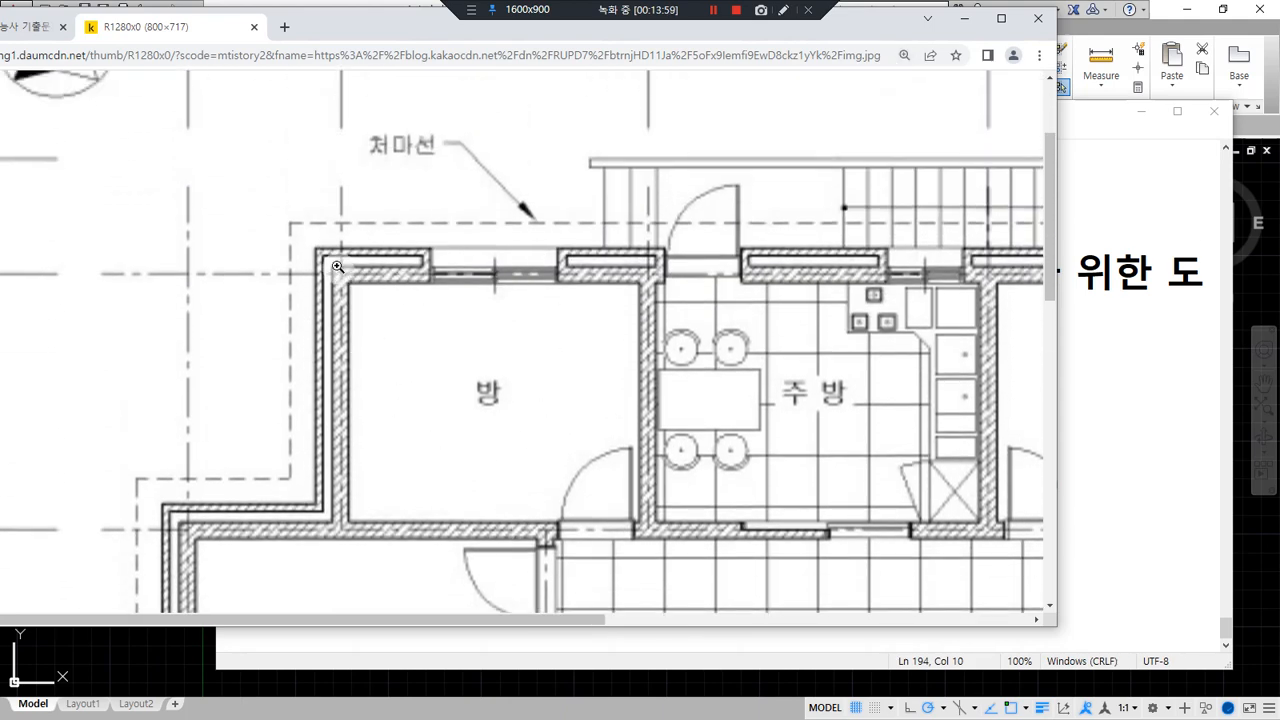
pyautogui.keyDown('ctrl'); pyautogui.scroll(2, 339, 268); pyautogui.keyUp('ctrl')
pyautogui.hotkey('ctrl', 'alt', 'd')
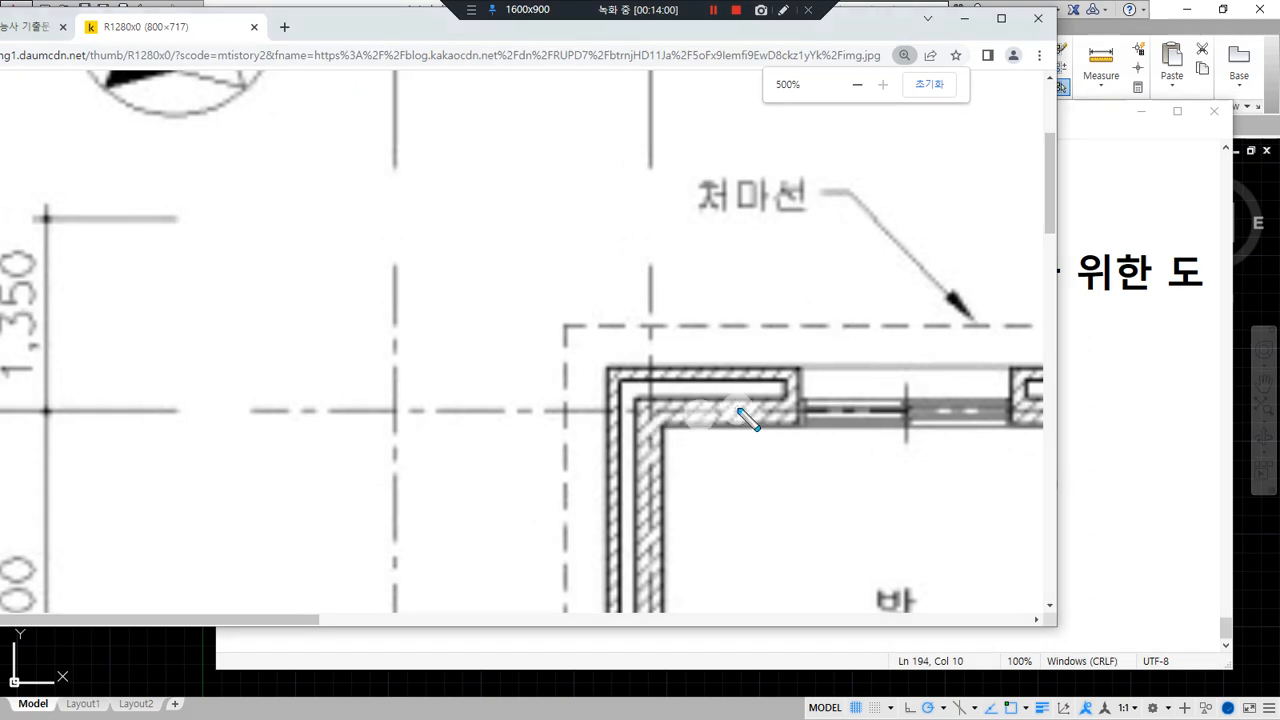
pyautogui.moveTo(778, 410); pyautogui.dragTo(520, 409)
pyautogui.moveTo(655, 318); pyautogui.dragTo(655, 632)
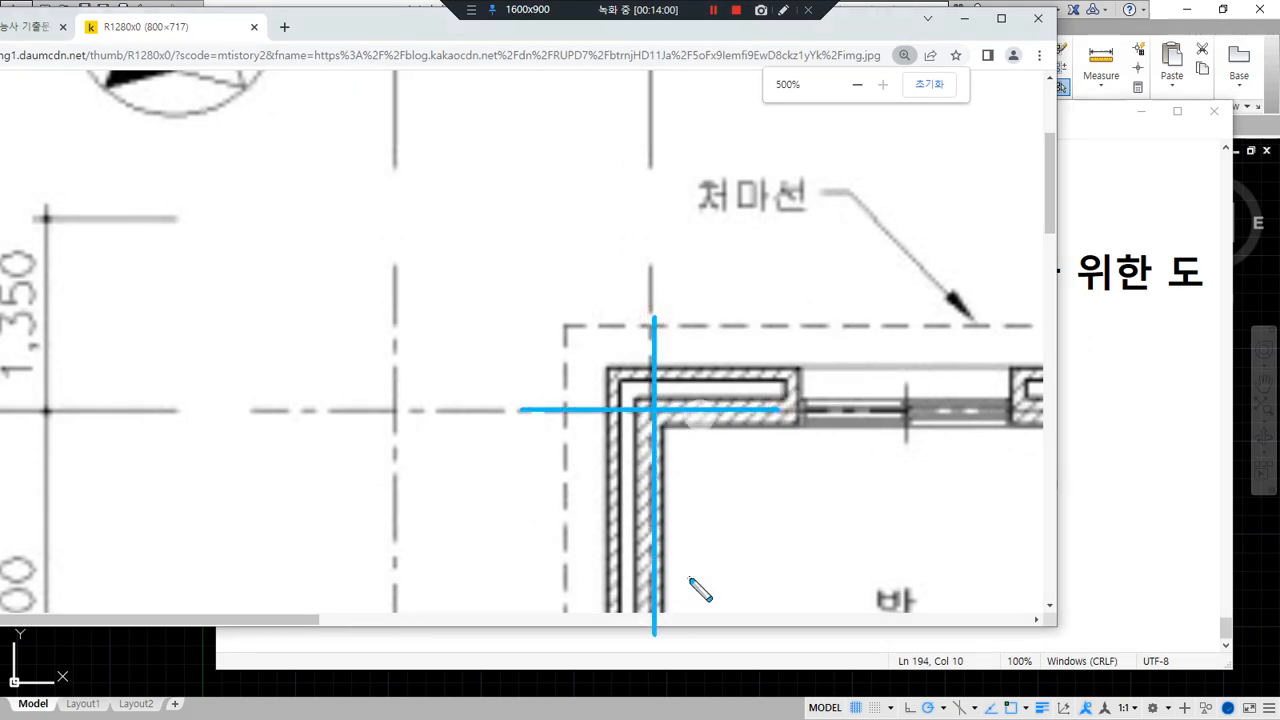
pyautogui.moveTo(667, 468); pyautogui.dragTo(751, 410)
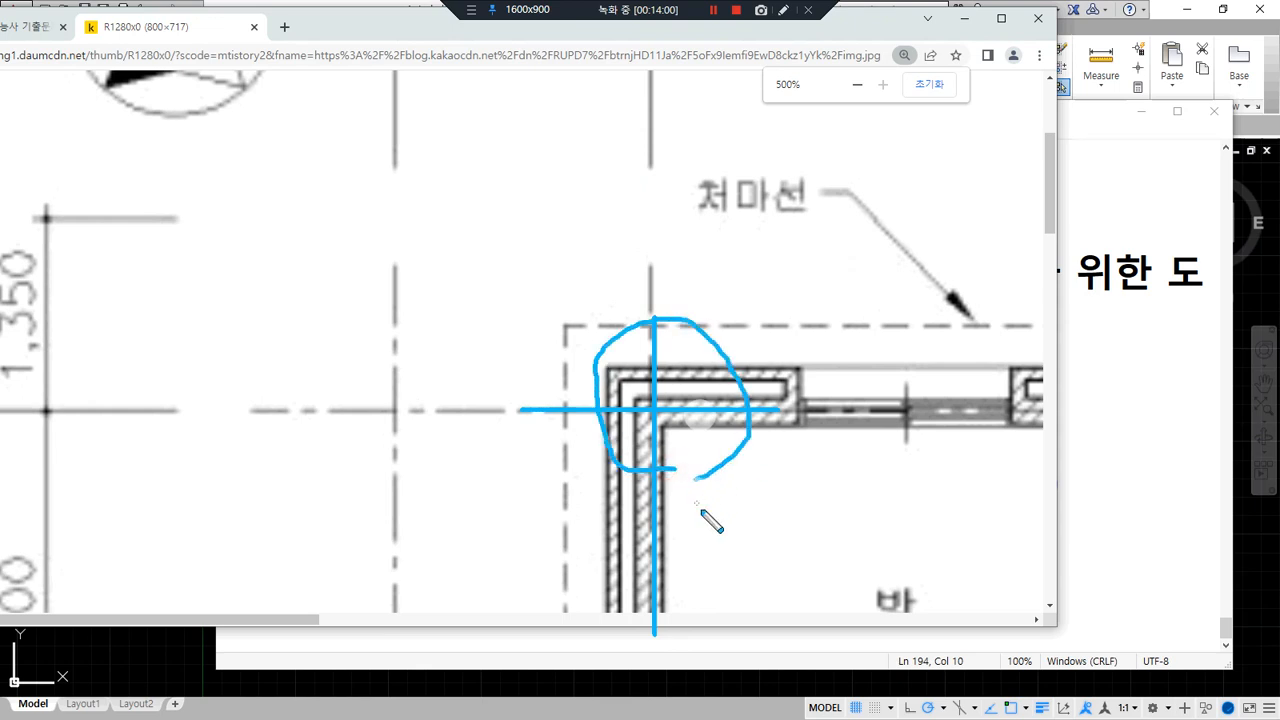
pyautogui.press('Escape')
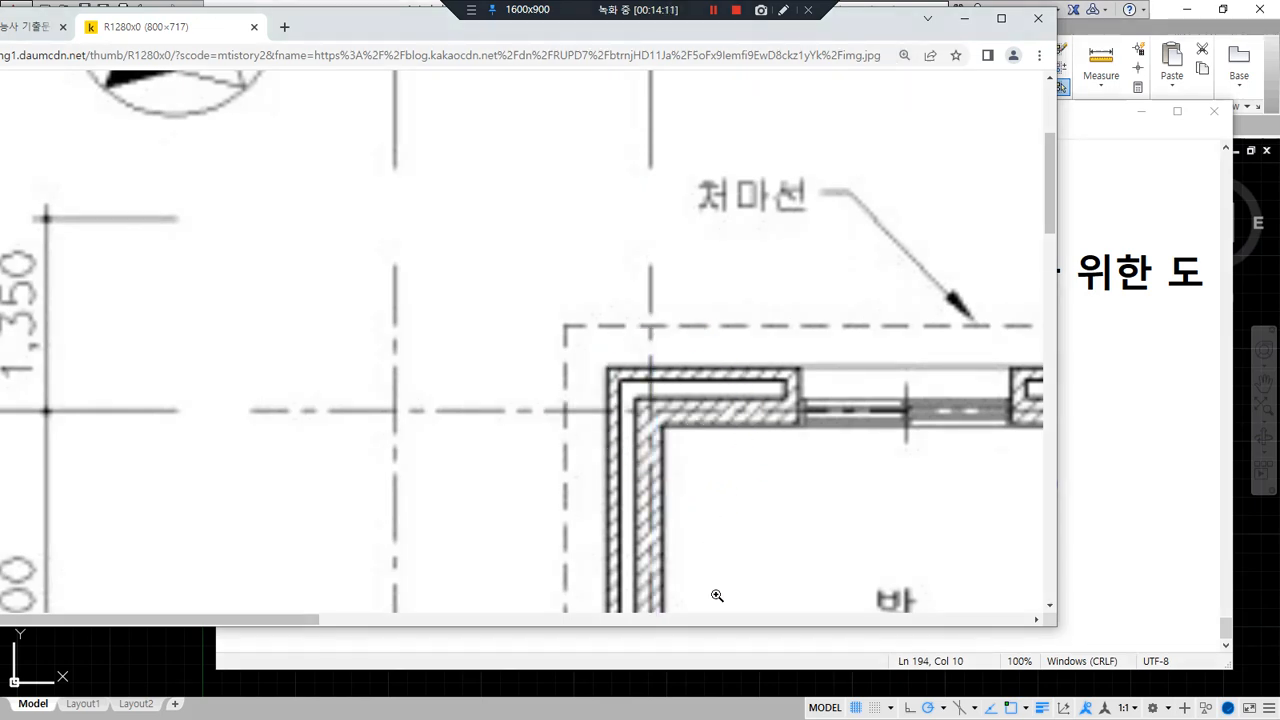
# Switch to AutoCAD and draw one horizontal and one vertical construction line crossing each other.
pyautogui.moveTo(388, 23); pyautogui.dragTo(0, 60)
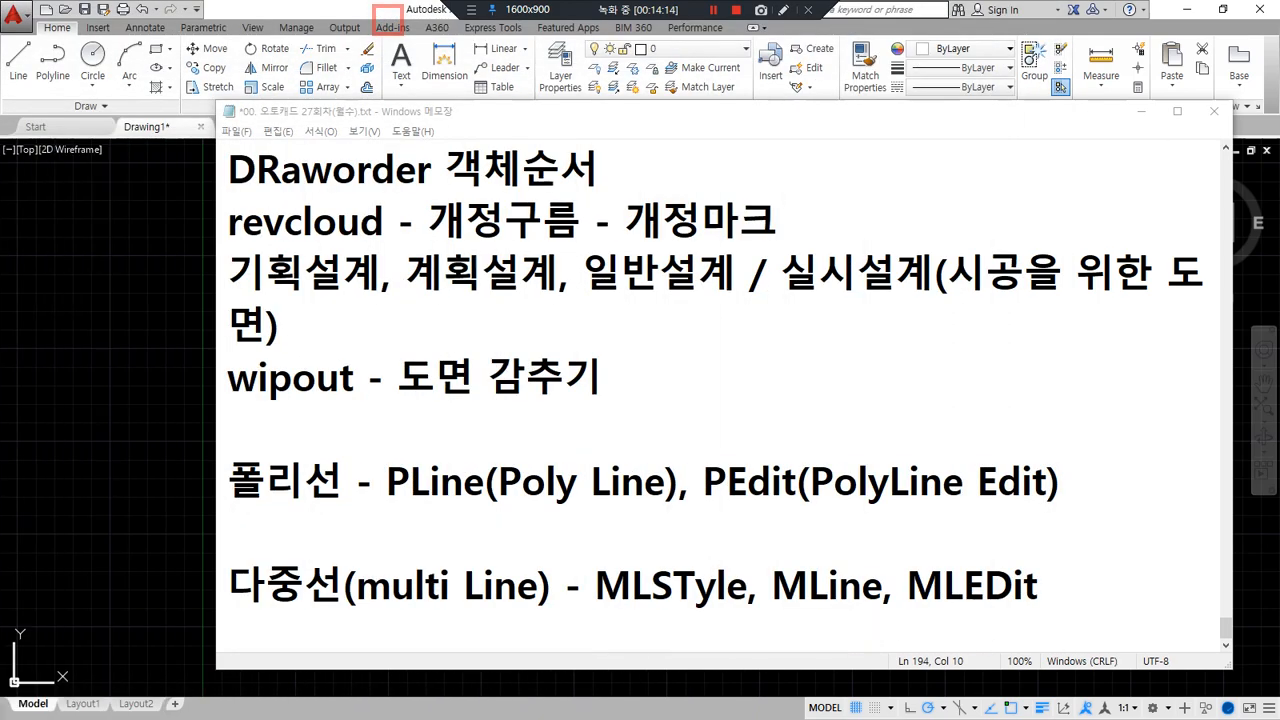
pyautogui.click(62, 322)
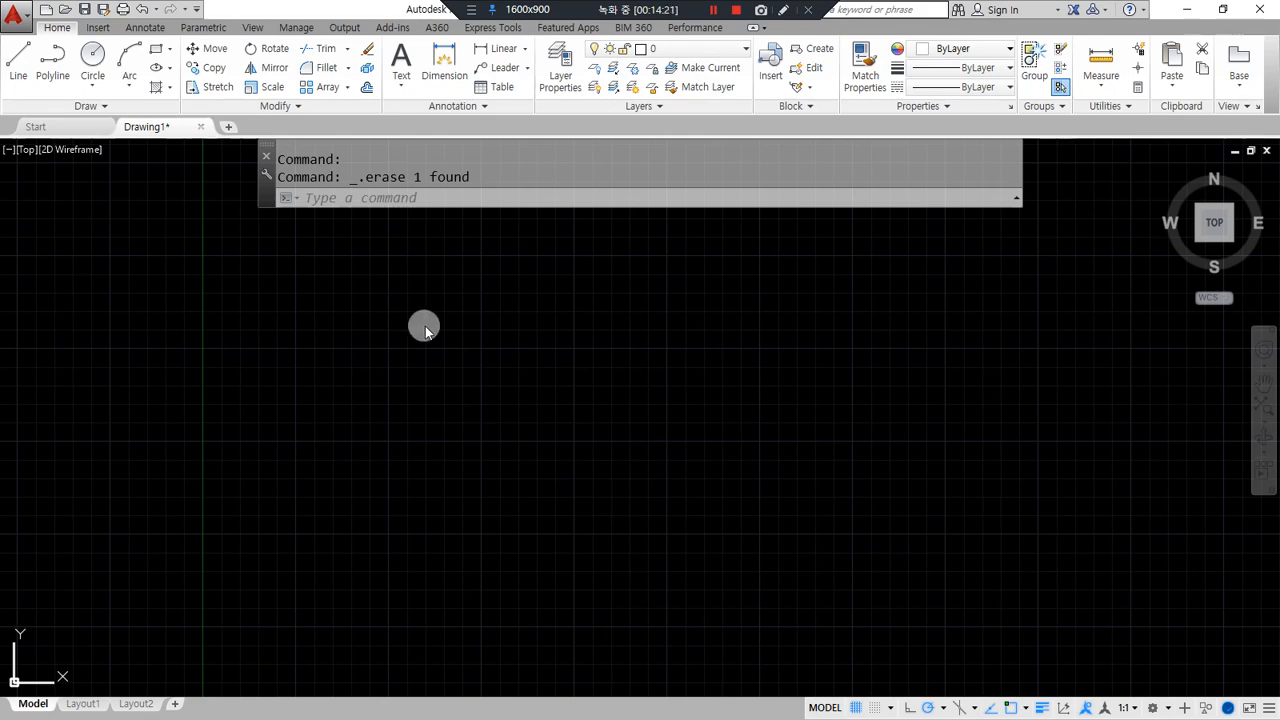
pyautogui.scroll(-10, 477, 456)
pyautogui.write('xl')
pyautogui.press('space')
pyautogui.click(618, 272)
pyautogui.click(737, 272)
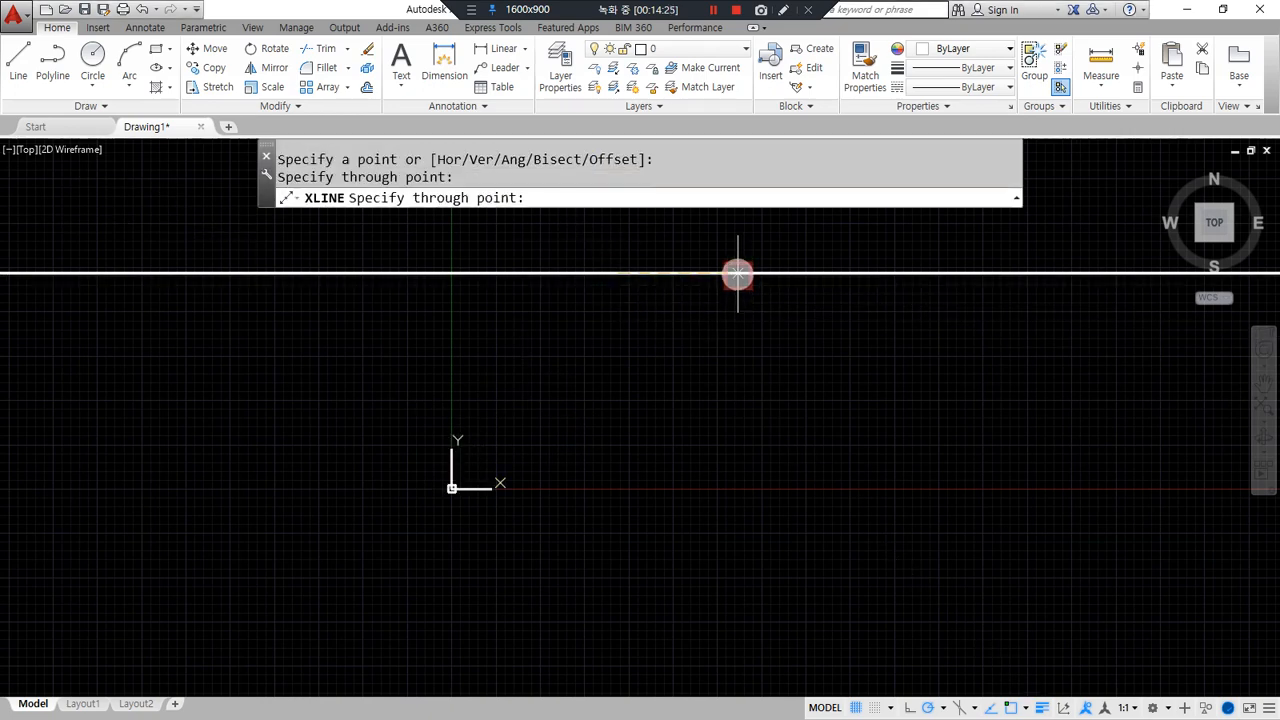
pyautogui.click(618, 372)
pyautogui.press('space')
# Fillet the two construction lines with radius 0 into the upper-left corner of the plan.
pyautogui.write('f')
pyautogui.press('space')
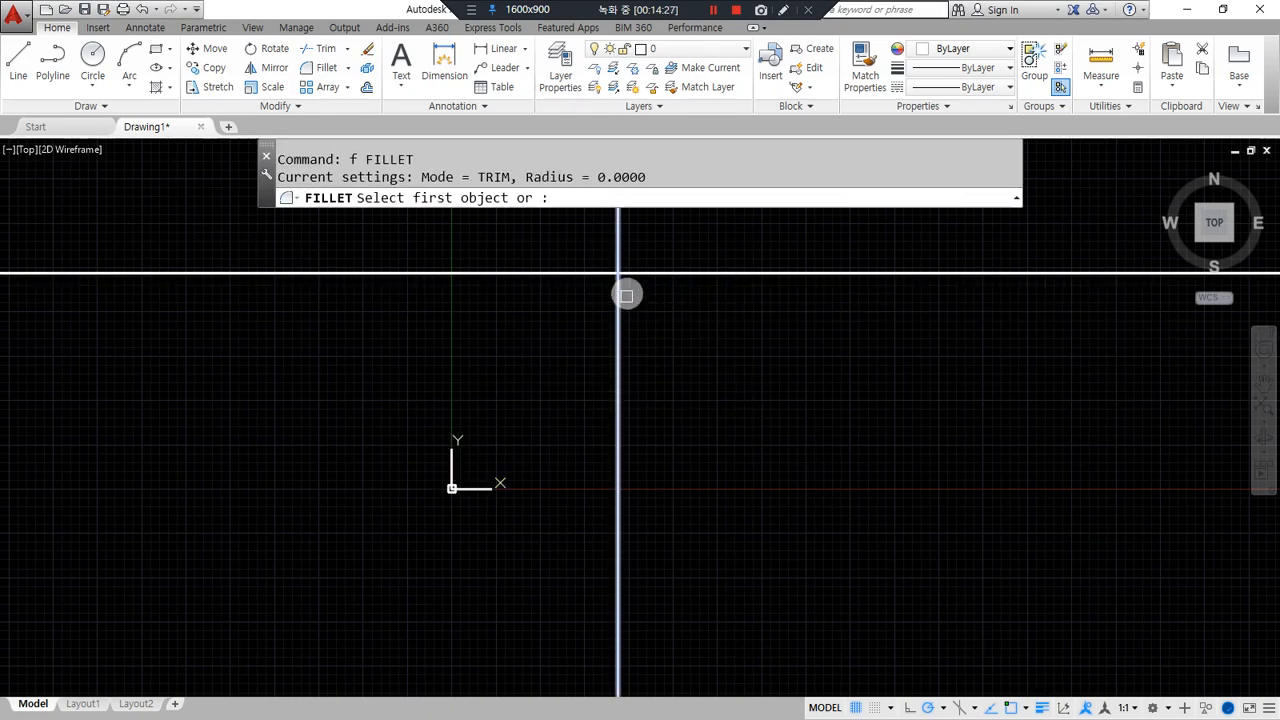
pyautogui.click(635, 277)
pyautogui.click(615, 304)
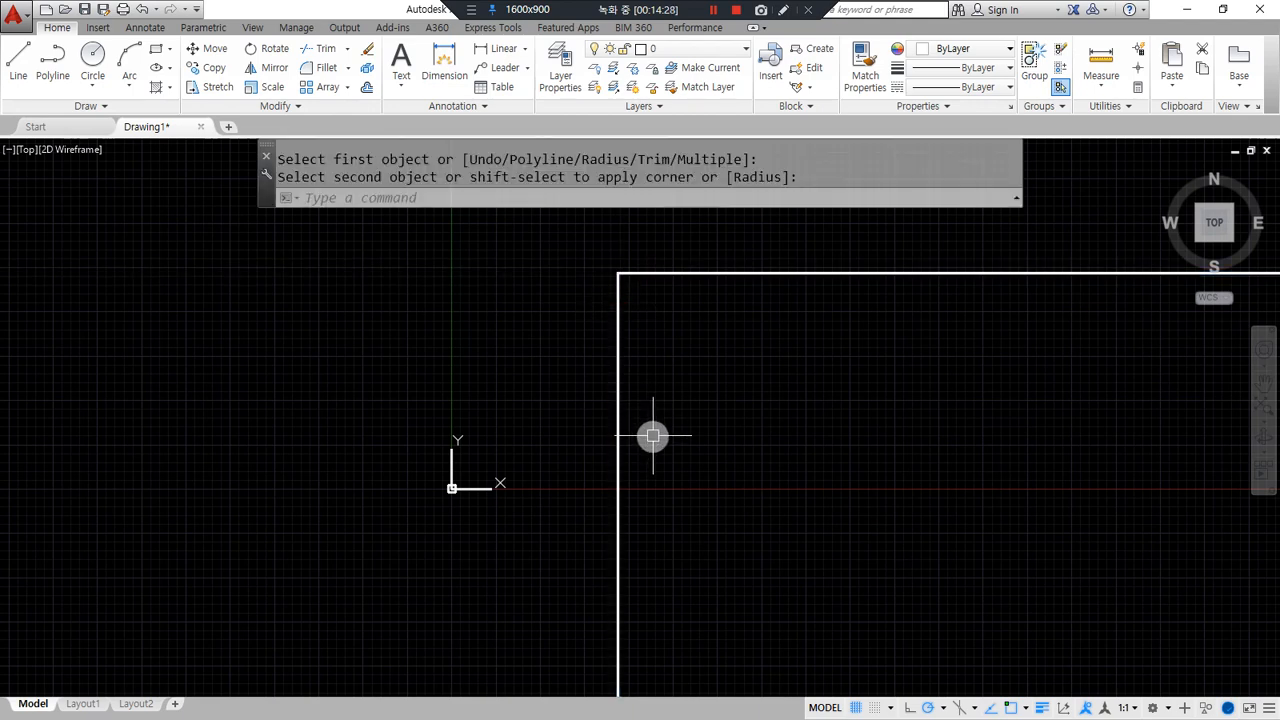
# Offset the left vertical line 3600 to the right.
pyautogui.moveTo(669, 402); pyautogui.dragTo(632, 402, button='middle')
pyautogui.write('o')
pyautogui.press('space')
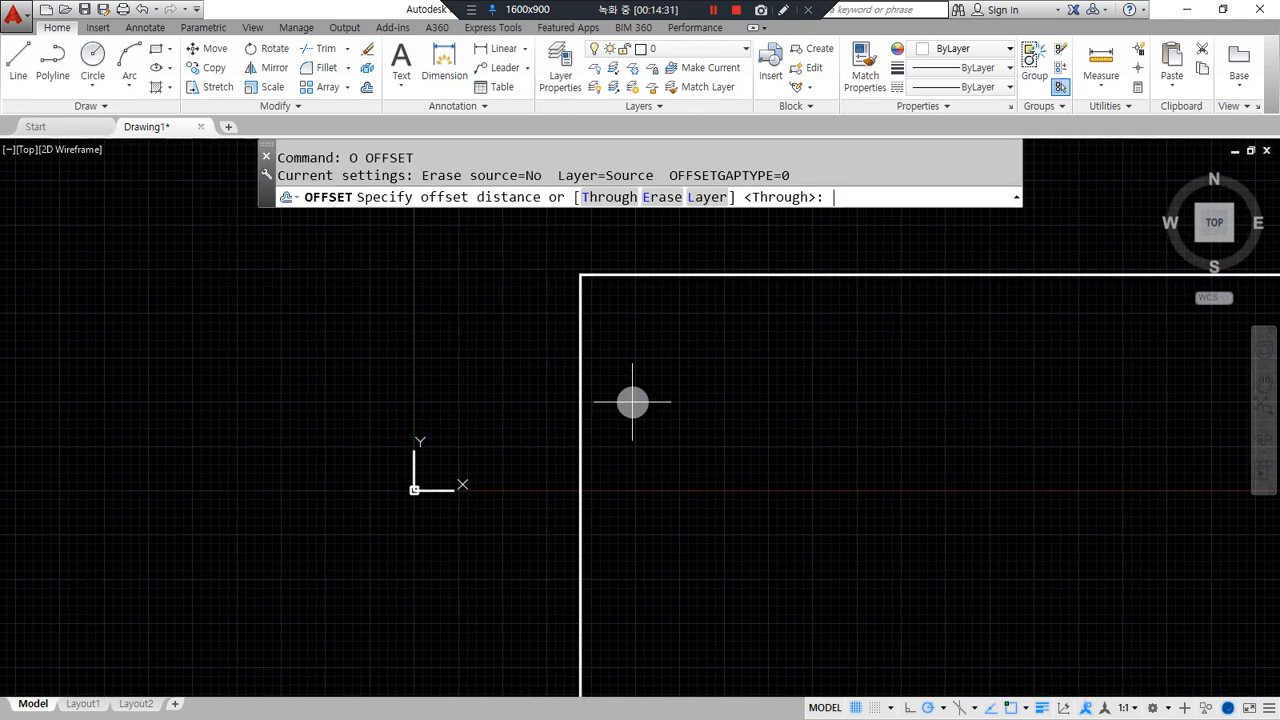
pyautogui.write('3600')
pyautogui.press('Return')
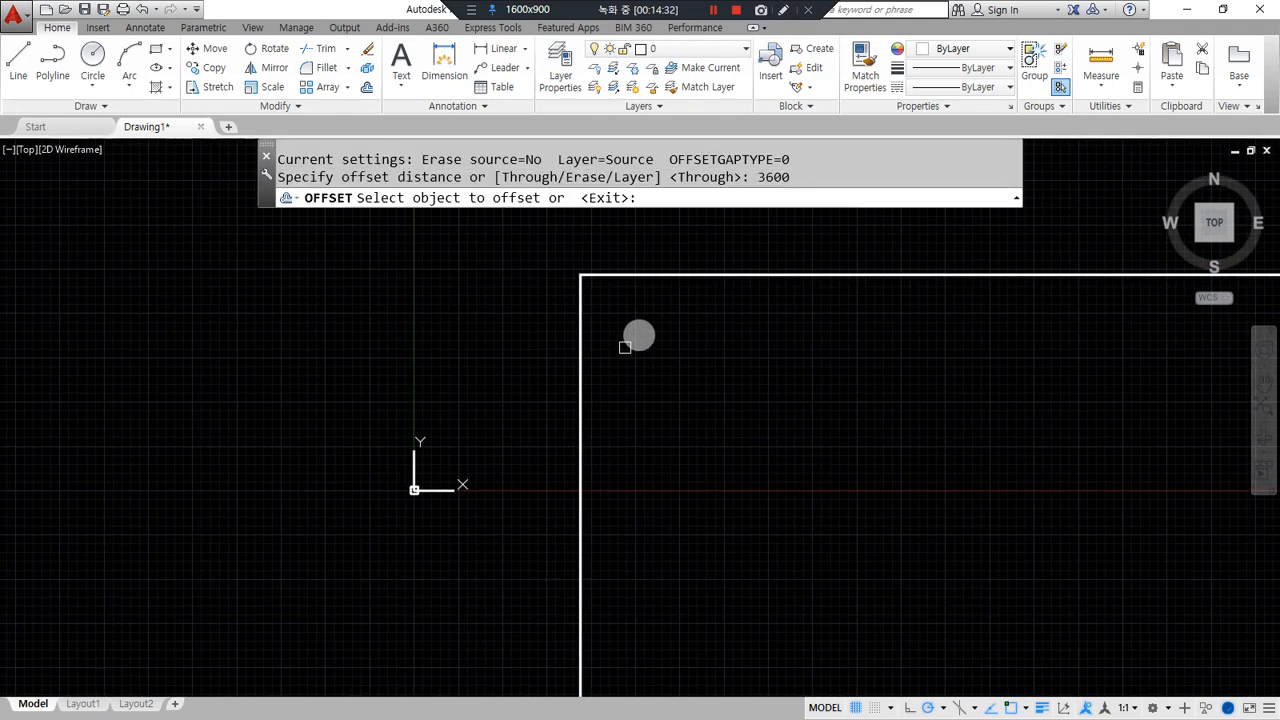
pyautogui.click(581, 364)
pyautogui.click(918, 351)
pyautogui.moveTo(918, 351); pyautogui.dragTo(527, 351, button='middle')
pyautogui.press('Return')
# Offset the top horizontal line 3000 downward.
pyautogui.press('Return')
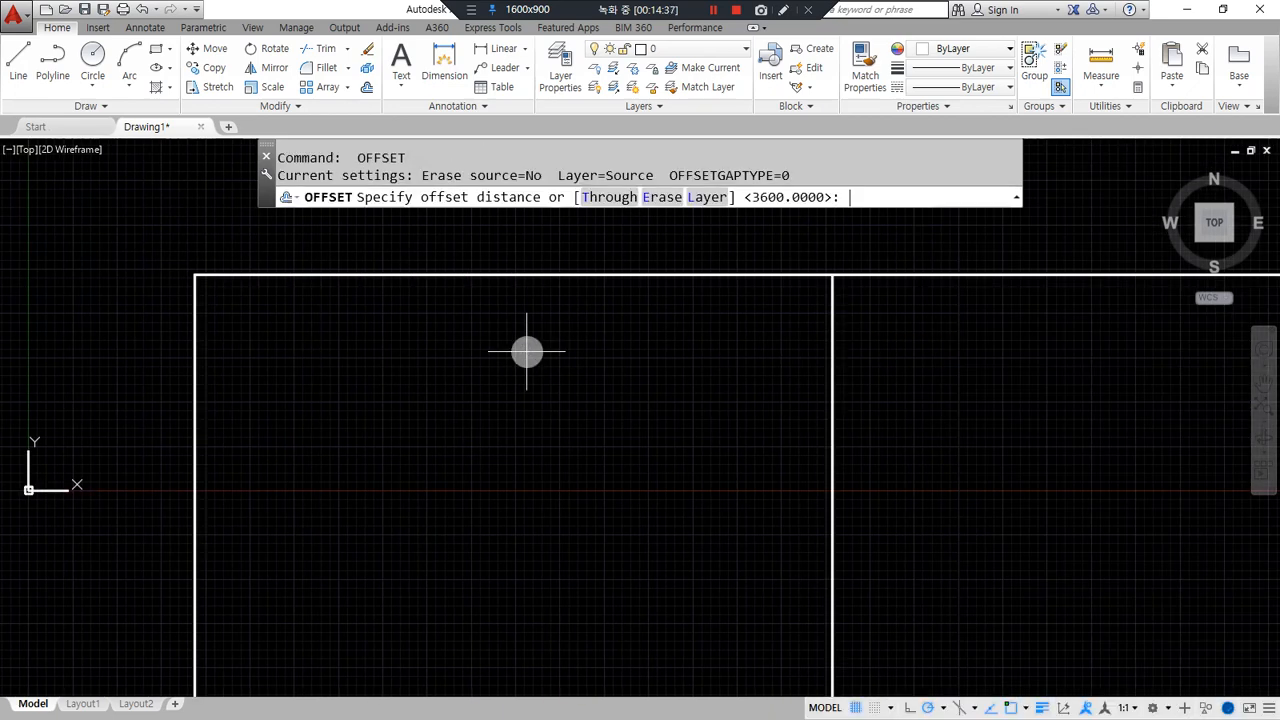
pyautogui.press('Return')
pyautogui.click(557, 276)
pyautogui.click(553, 548)
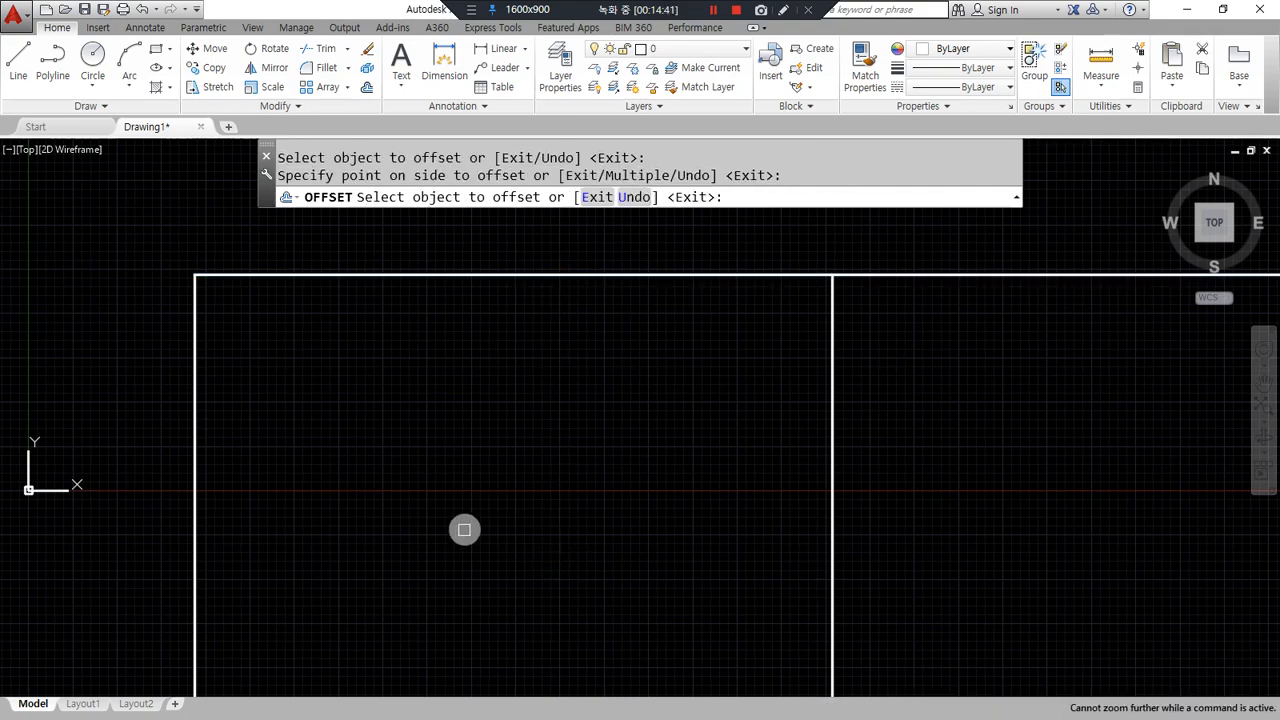
pyautogui.press('Return')
# Offset the left vertical line 1800 to the left.
pyautogui.scroll(-4, 470, 523)
pyautogui.moveTo(474, 520); pyautogui.dragTo(534, 426, button='middle')
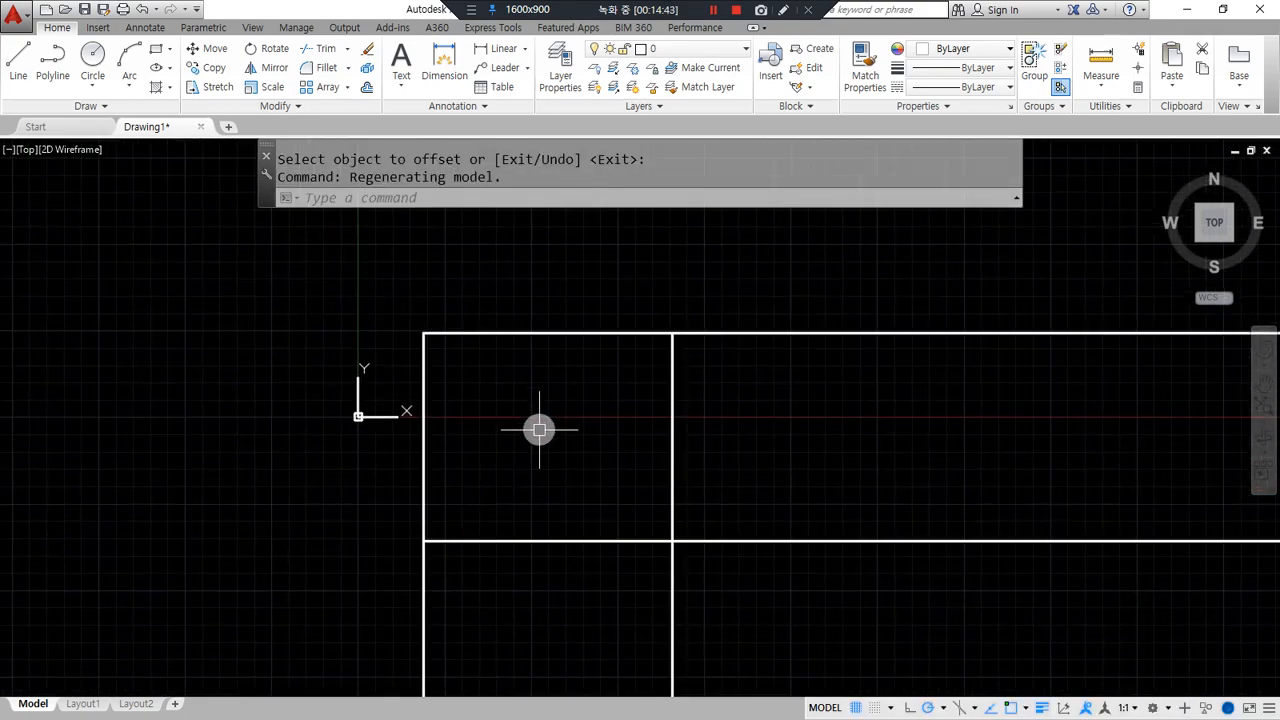
pyautogui.write('o')
pyautogui.press('Return')
pyautogui.write('1800')
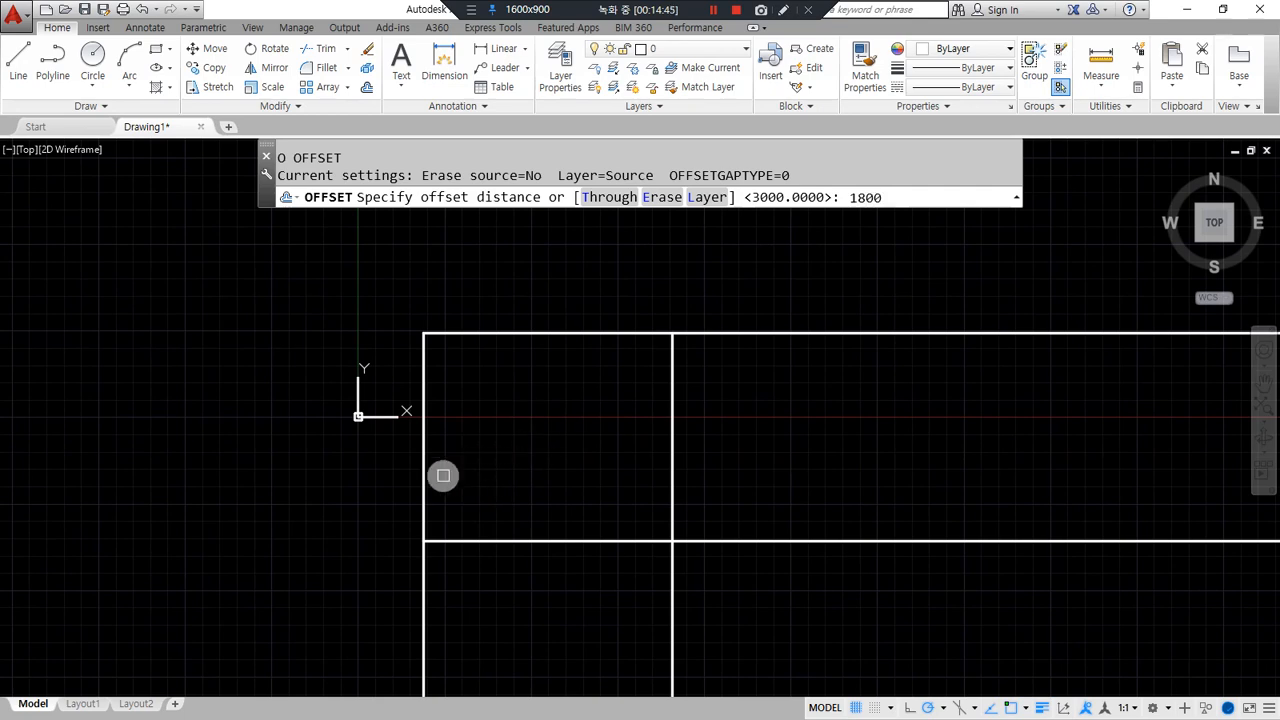
pyautogui.press('Return')
pyautogui.click(425, 486)
pyautogui.click(277, 511)
pyautogui.press('Return')
# Fillet the lower horizontal line with the outer-left vertical line and with the original left vertical line to form a stepped outline.
pyautogui.write('f')
pyautogui.press('Return')
pyautogui.click(436, 541)
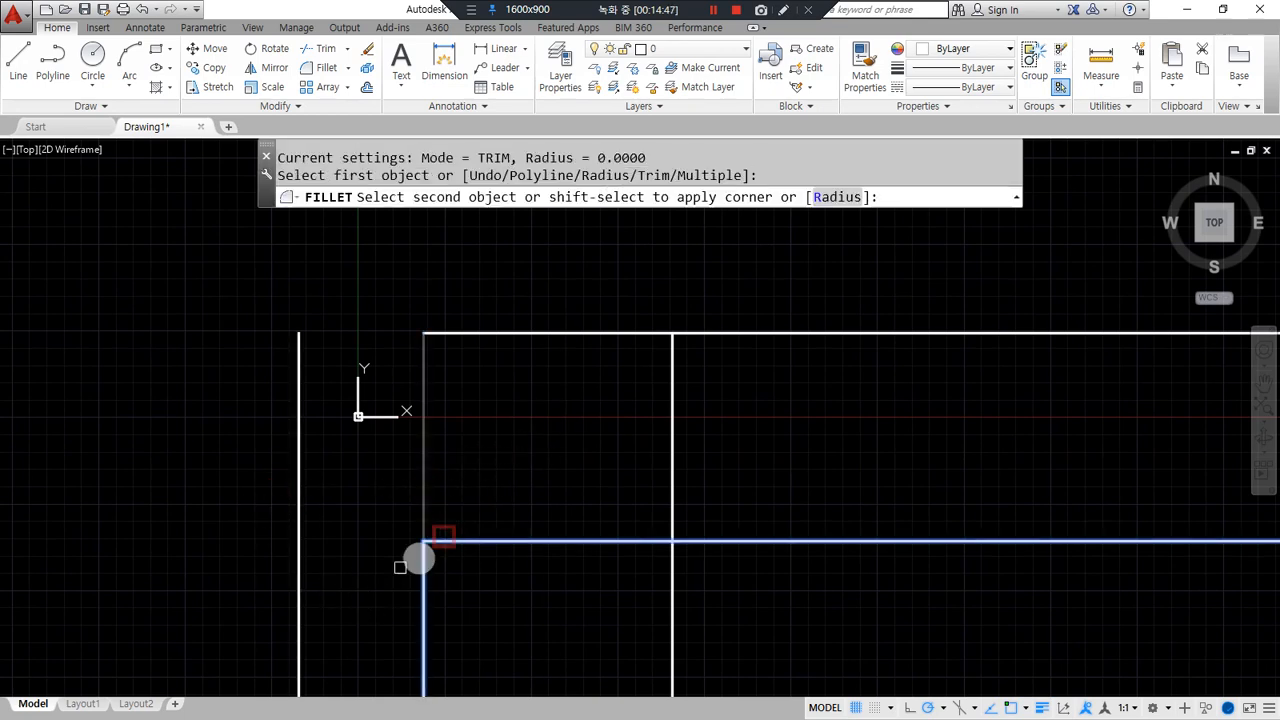
pyautogui.click(299, 584)
pyautogui.press('Return')
pyautogui.click(393, 546)
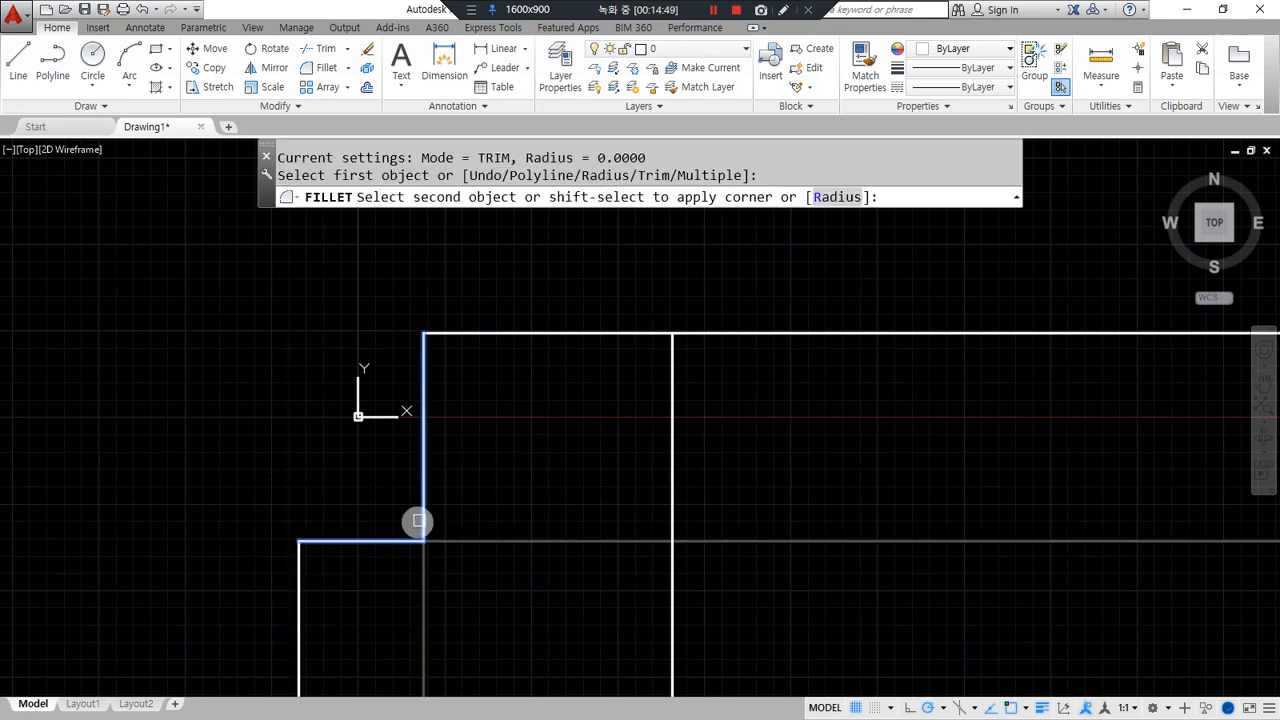
pyautogui.click(423, 518)
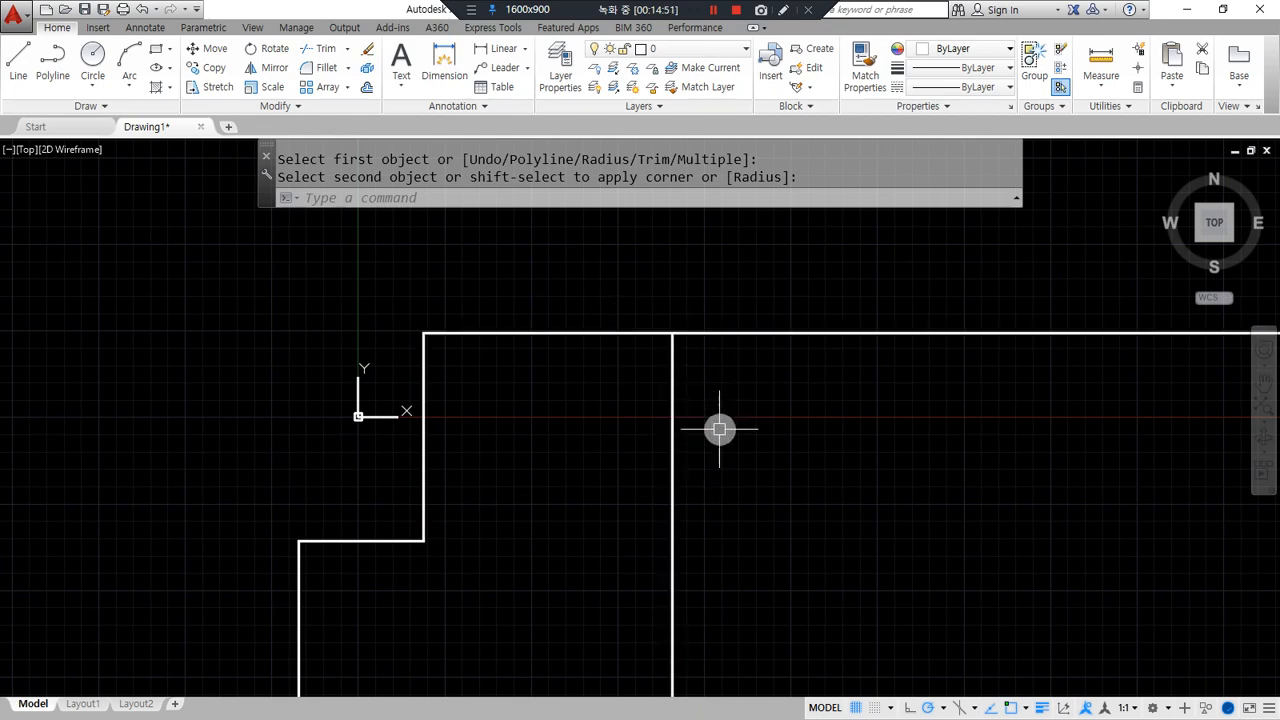
# Move all the axis lines to the cen layer.
pyautogui.moveTo(666, 543); pyautogui.dragTo(691, 513, button='middle')
pyautogui.click(890, 686)
pyautogui.click(173, 269)
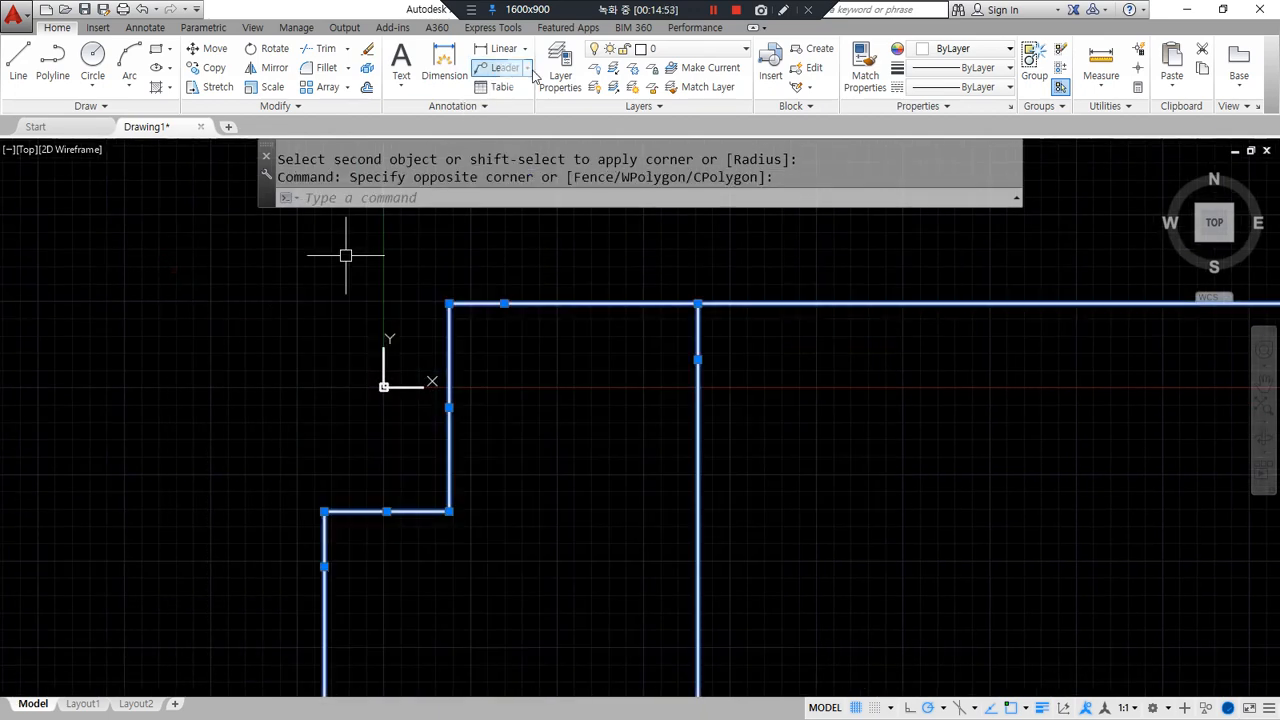
pyautogui.click(700, 48)
pyautogui.click(716, 93)
pyautogui.press('Escape')
pyautogui.press('Escape')
# Set the global linetype scale to 20.
pyautogui.write('lts')
pyautogui.press('Return')
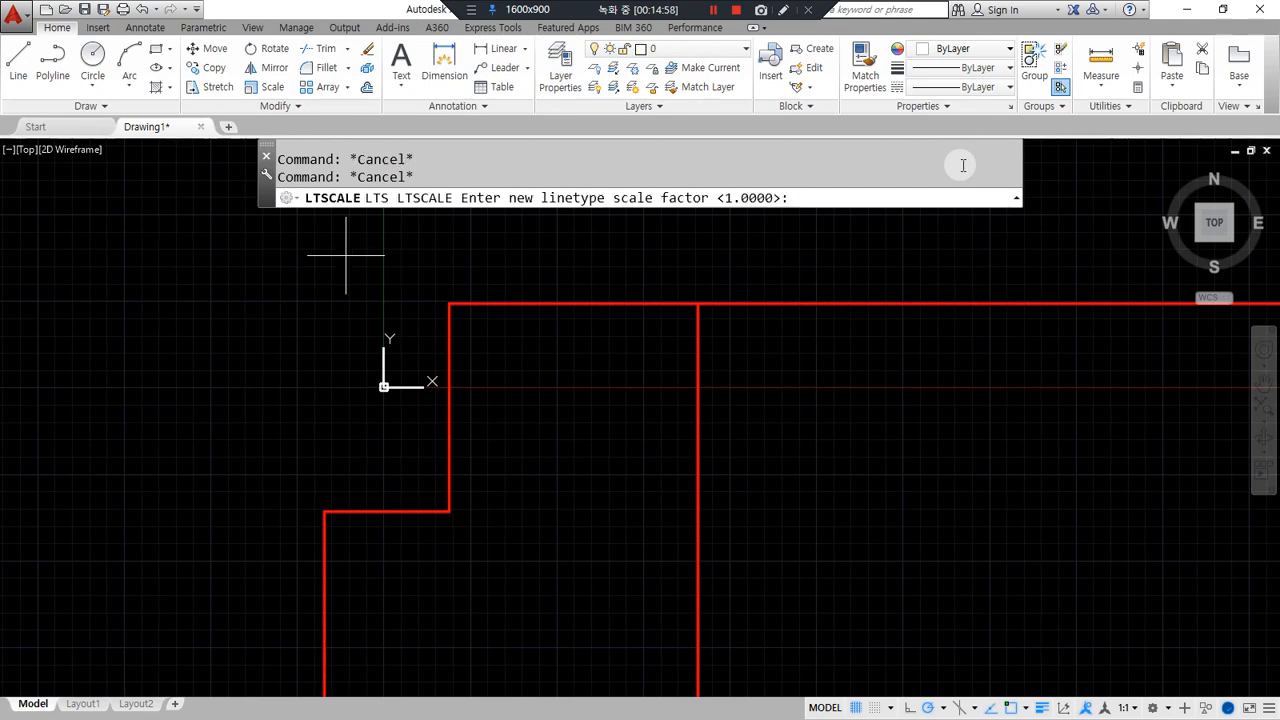
pyautogui.write('20')
pyautogui.press('Return')
pyautogui.scroll(2, 545, 276)
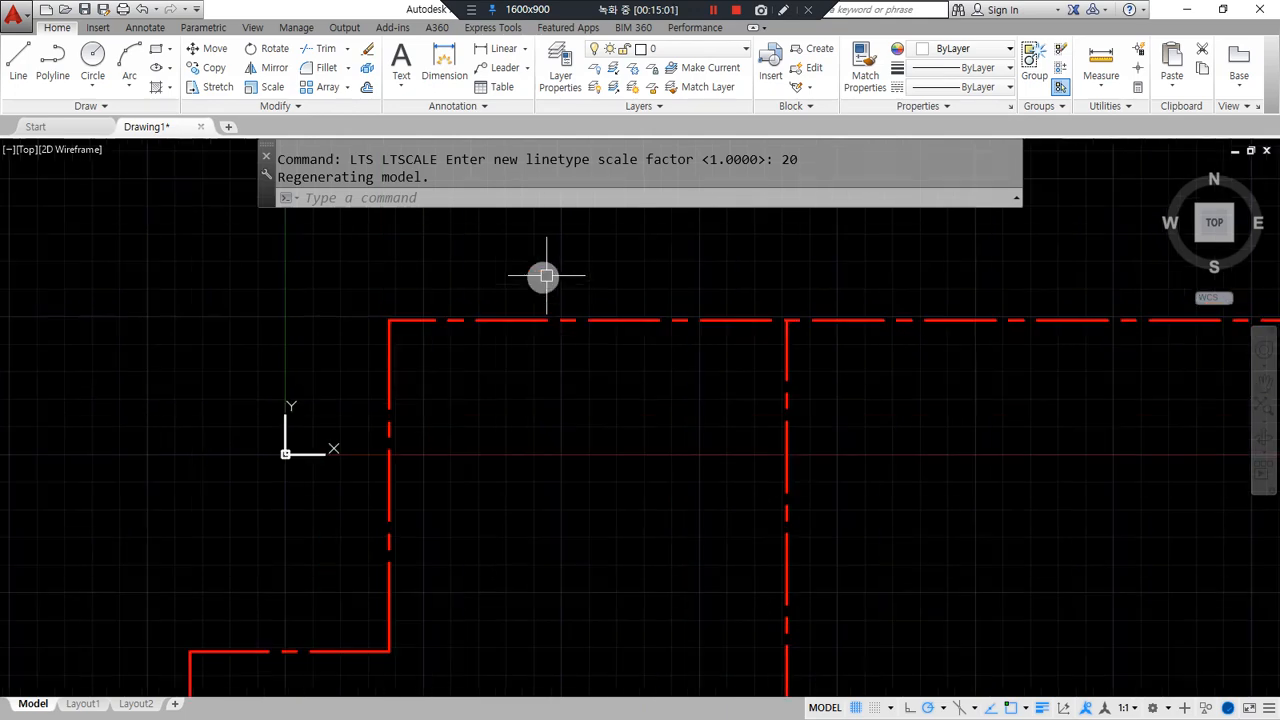
# Offset the outer centerlines 100 toward the inside and the interior partition's centerline 100 to both sides.
pyautogui.moveTo(469, 373); pyautogui.dragTo(474, 337, button='middle')
pyautogui.write('o')
pyautogui.press('Return')
pyautogui.write('1')
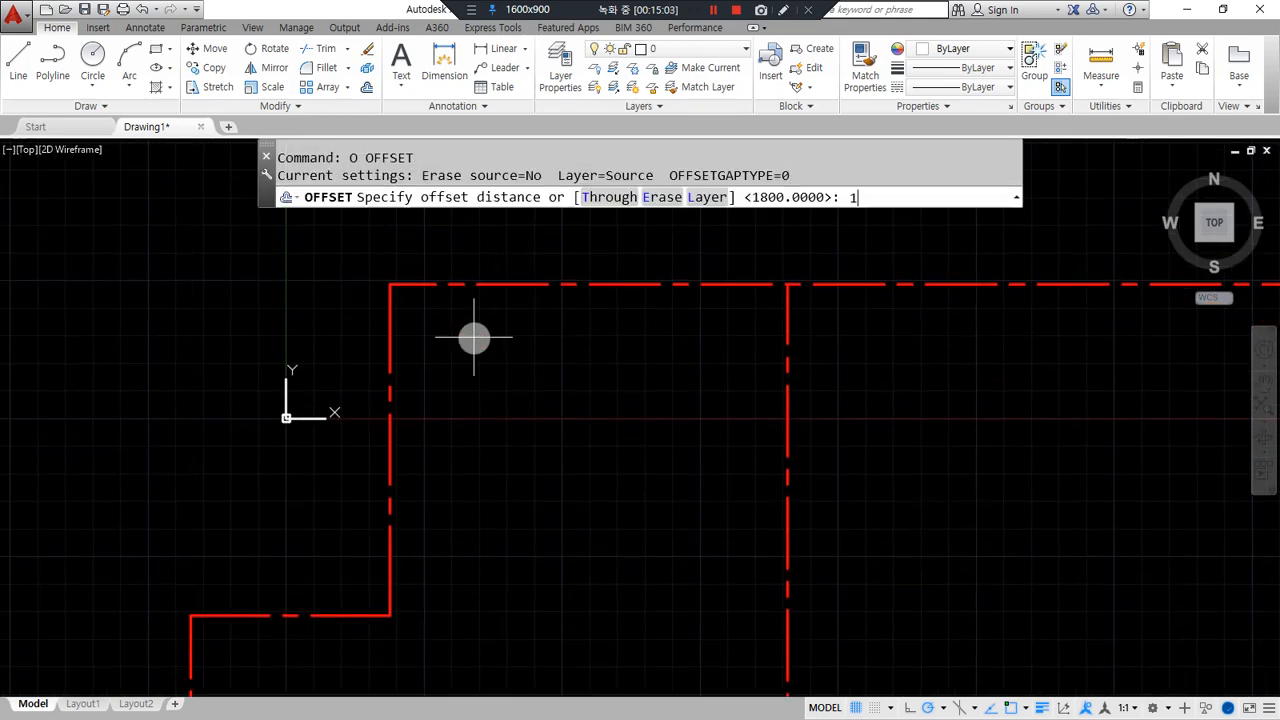
pyautogui.write('00')
pyautogui.press('Return')
pyautogui.click(491, 286)
pyautogui.click(506, 360)
pyautogui.click(391, 410)
pyautogui.click(498, 447)
pyautogui.click(323, 615)
pyautogui.click(329, 643)
pyautogui.click(191, 651)
pyautogui.click(271, 653)
pyautogui.click(788, 395)
pyautogui.click(777, 414)
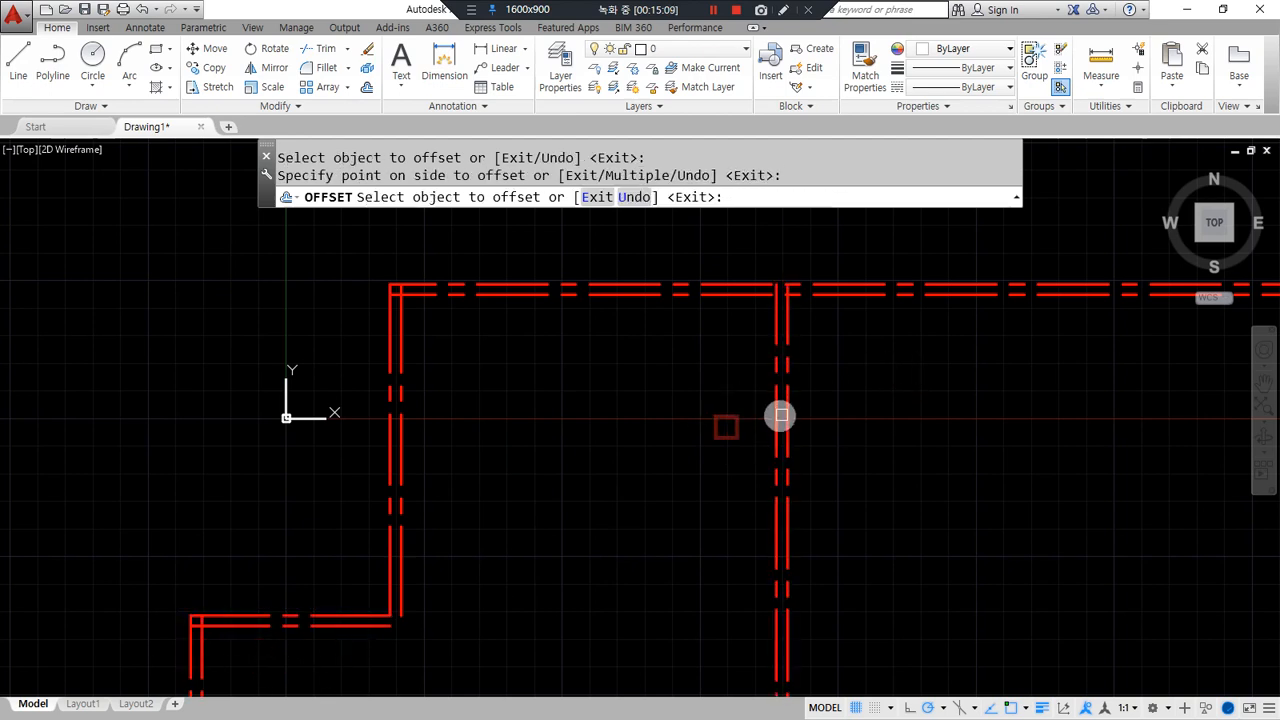
pyautogui.click(790, 410)
pyautogui.click(908, 406)
# Offset the top, left and stepped outer centerlines 100 toward the outside.
pyautogui.click(725, 285)
pyautogui.click(711, 252)
pyautogui.click(390, 354)
pyautogui.click(257, 346)
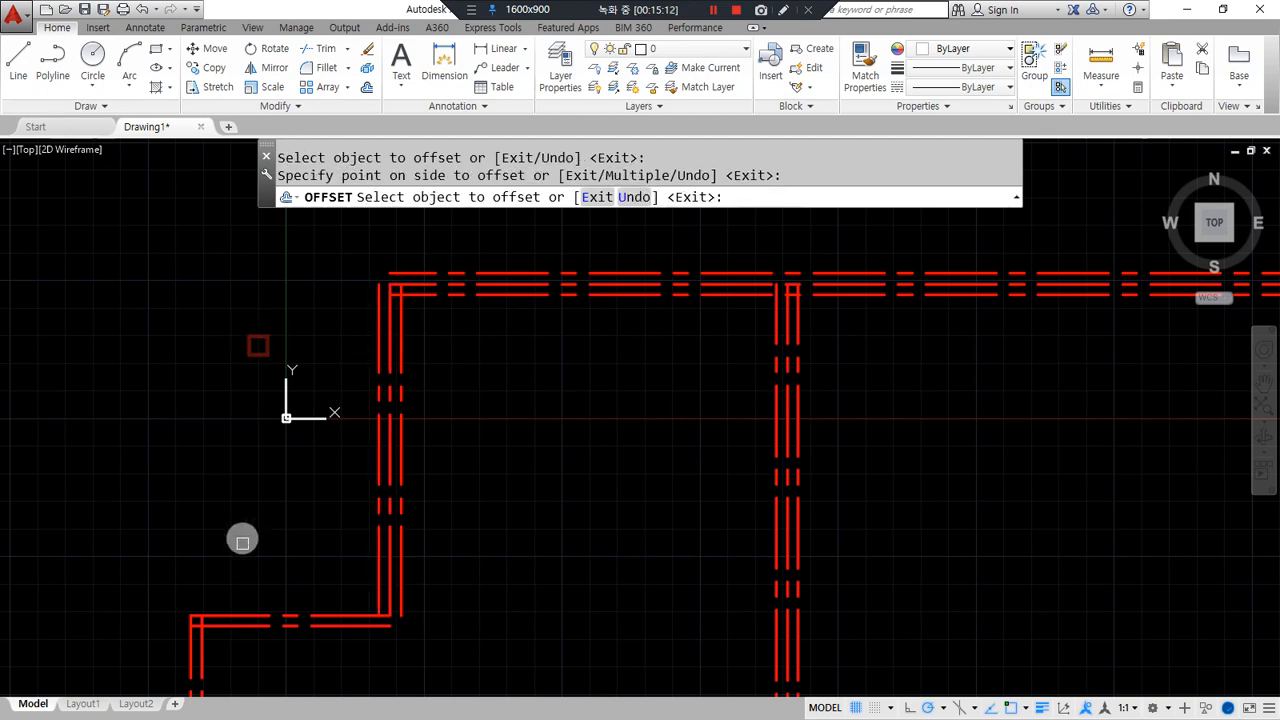
pyautogui.click(246, 612)
pyautogui.click(234, 451)
pyautogui.click(180, 645)
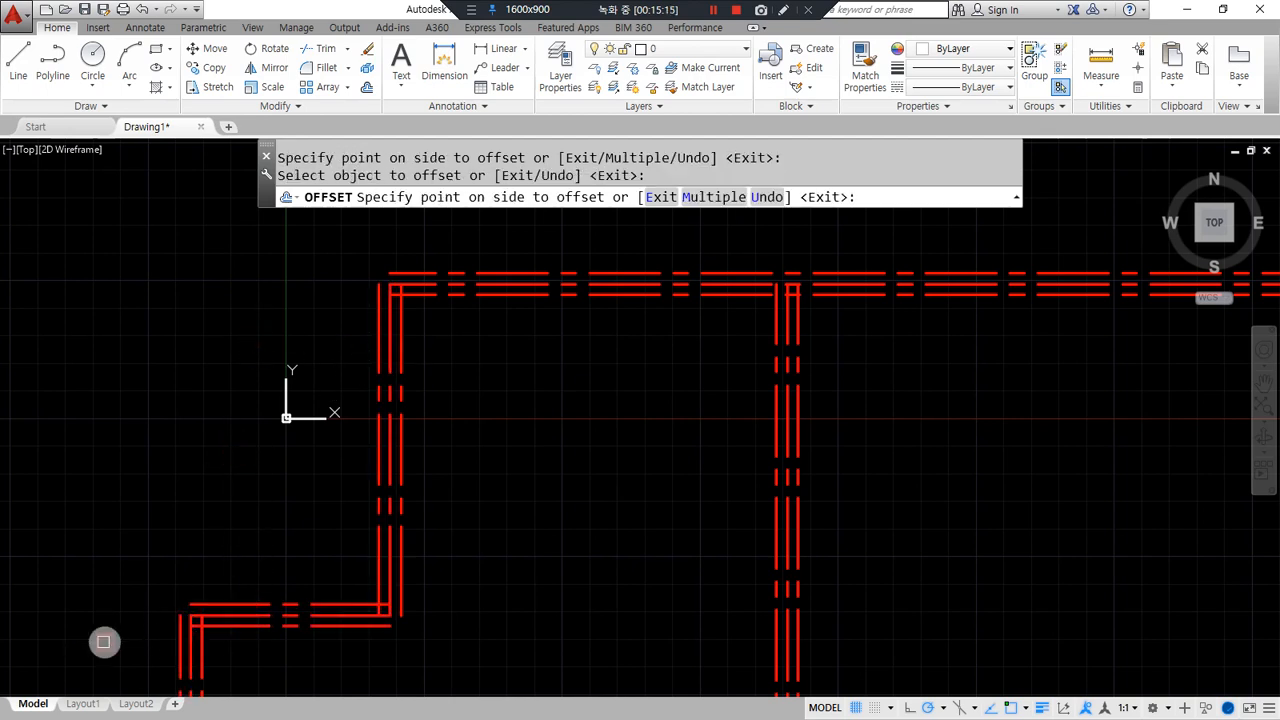
pyautogui.click(103, 640)
pyautogui.press('Return')
# Move the interior partition's right offset line to the yellow layer.
pyautogui.click(799, 460)
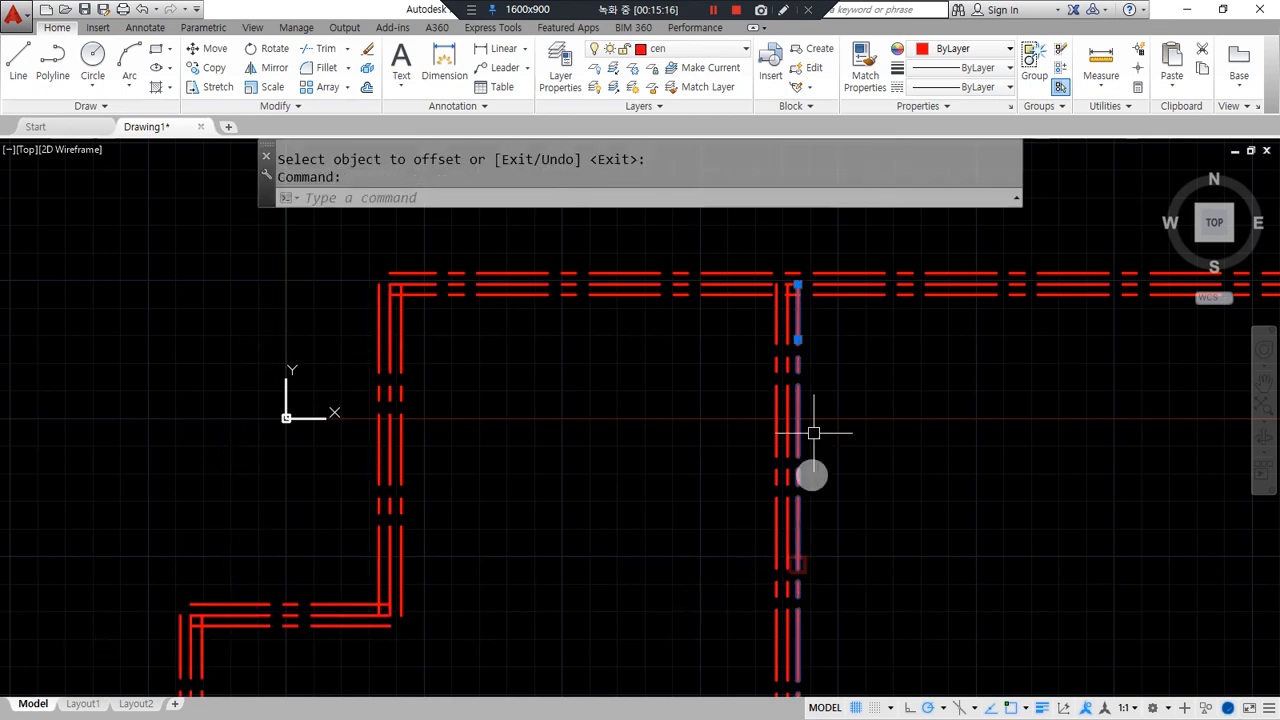
pyautogui.click(695, 50)
pyautogui.click(663, 106)
pyautogui.press('Escape')
# Match the properties of the yellow partition line onto the other offset wall lines, leaving the centerlines out.
pyautogui.write('ma')
pyautogui.press('Return')
pyautogui.click(797, 337)
pyautogui.click(779, 321)
pyautogui.click(727, 291)
pyautogui.click(720, 273)
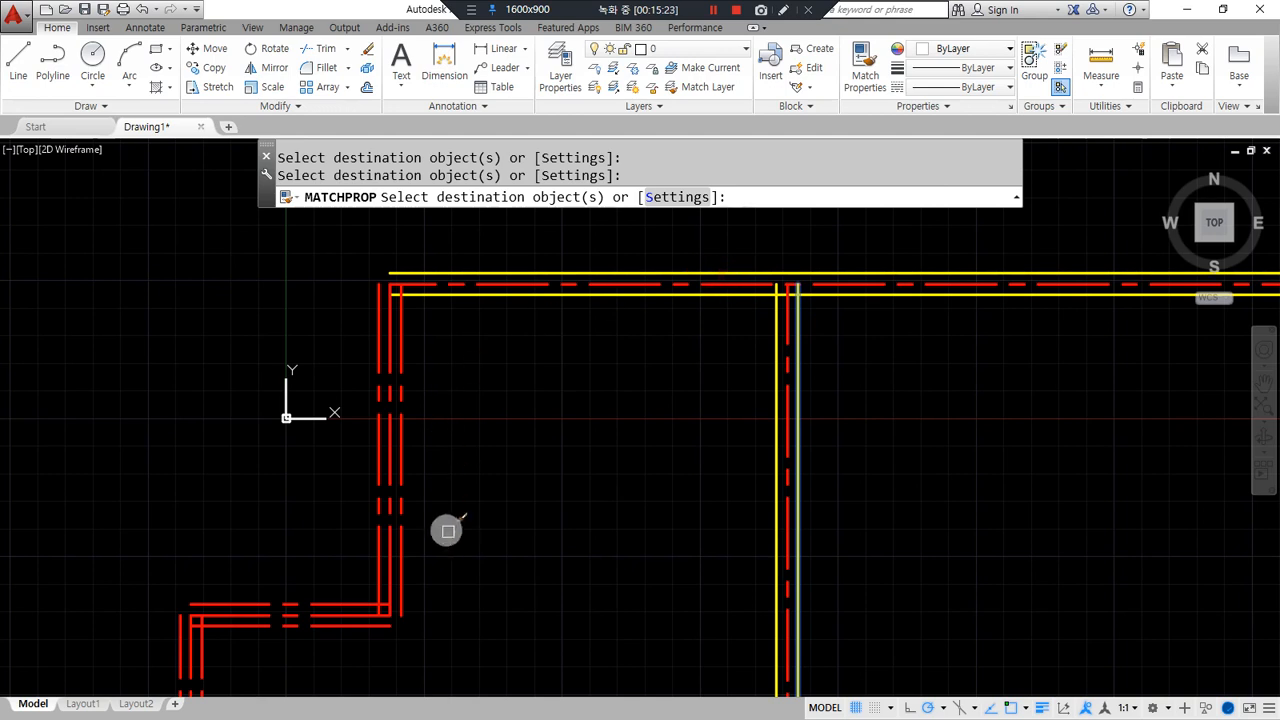
pyautogui.click(401, 618)
pyautogui.click(388, 625)
pyautogui.click(376, 607)
pyautogui.click(358, 603)
pyautogui.click(191, 628)
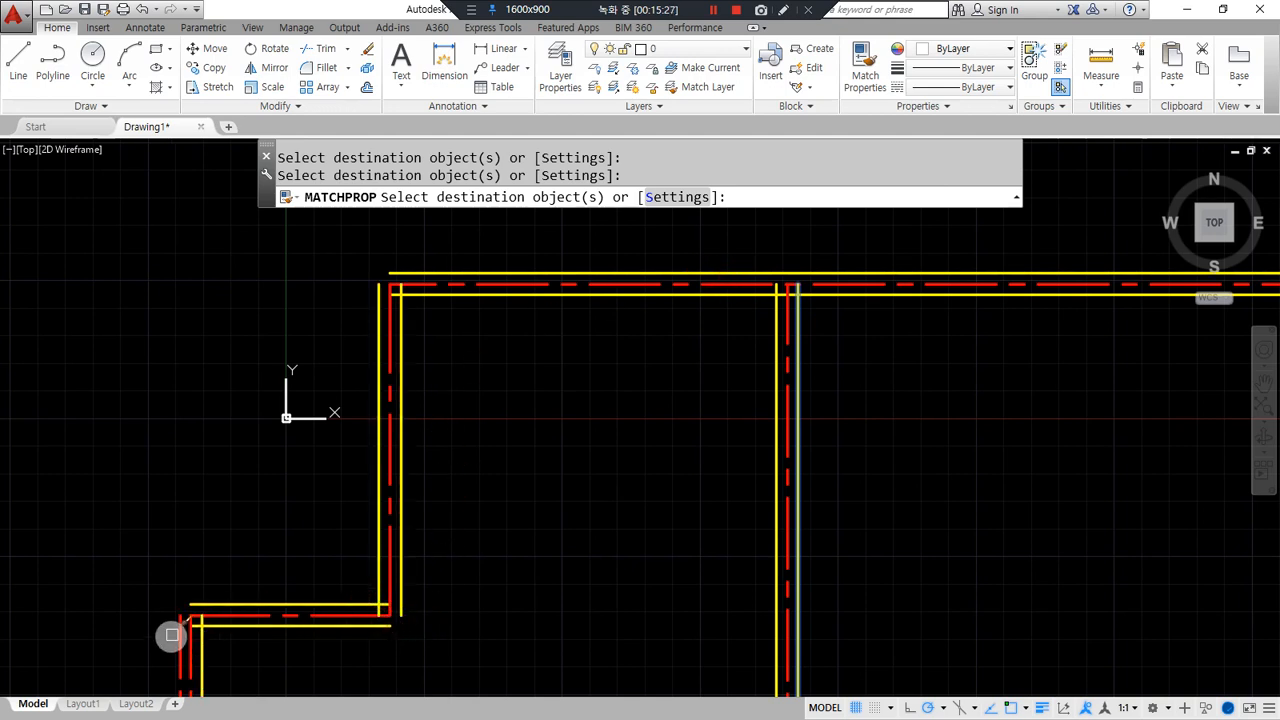
pyautogui.press('Return')
# Offset the outer yellow wall lines 120 toward the outside along the top, left and stepped sides.
pyautogui.write('O')
pyautogui.press('Return')
pyautogui.write('120')
pyautogui.press('Return')
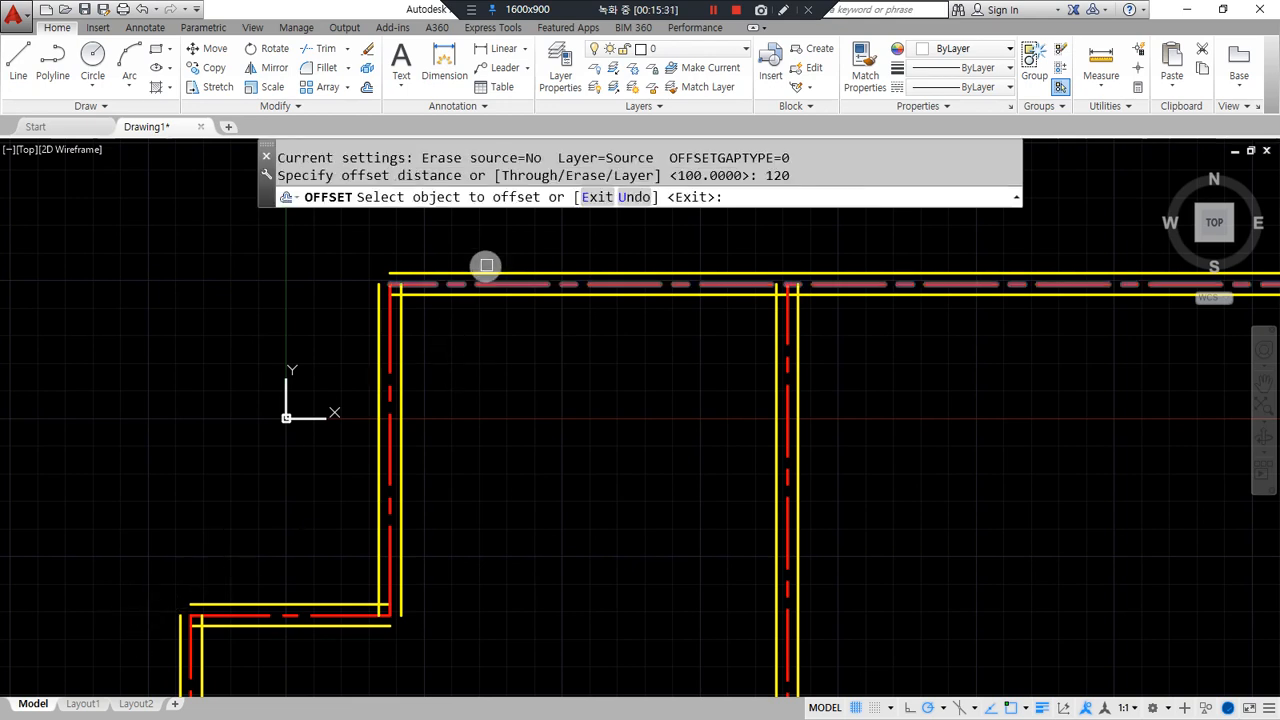
pyautogui.click(478, 272)
pyautogui.click(474, 234)
pyautogui.click(377, 309)
pyautogui.click(309, 316)
pyautogui.click(262, 601)
pyautogui.click(249, 529)
pyautogui.click(183, 636)
pyautogui.click(81, 630)
pyautogui.press('Return')
# Offset the outermost yellow wall lines another 100 toward the outside along all outer sides.
pyautogui.press('Return')
pyautogui.write('100')
pyautogui.press('Return')
pyautogui.click(449, 259)
pyautogui.click(449, 229)
pyautogui.click(359, 307)
pyautogui.click(362, 309)
pyautogui.click(311, 322)
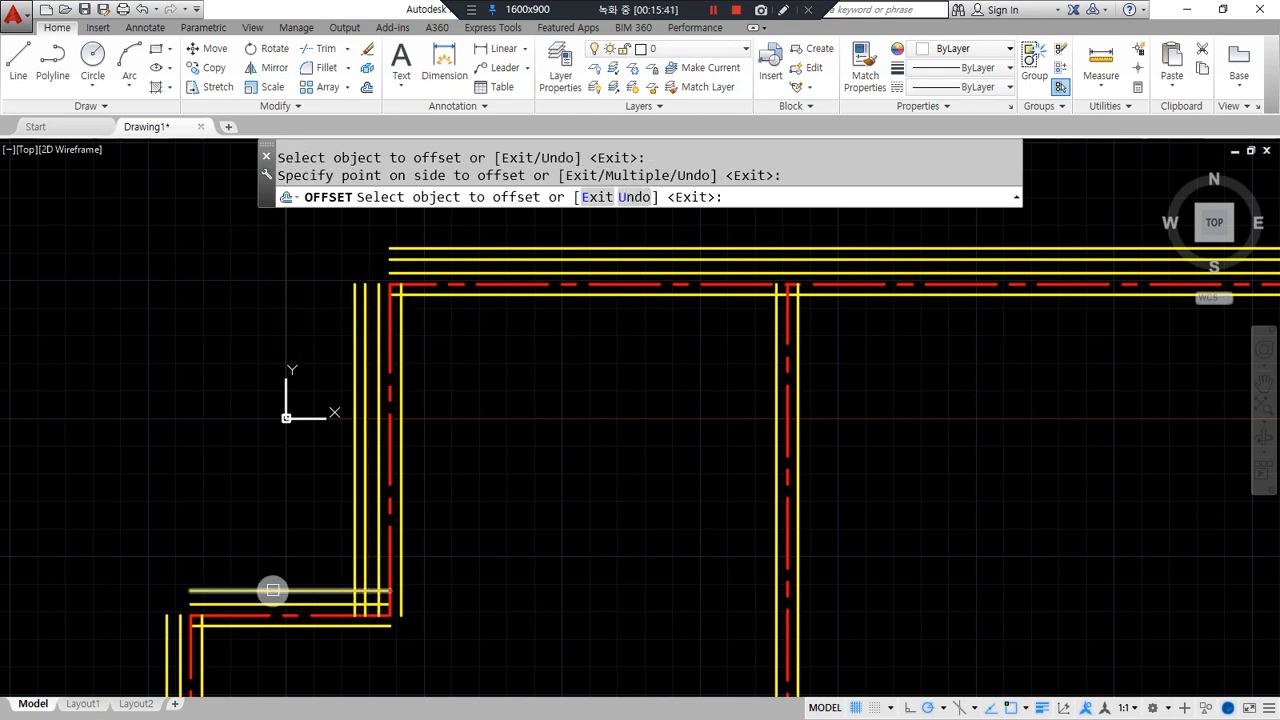
pyautogui.click(272, 590)
pyautogui.click(223, 506)
pyautogui.click(165, 634)
pyautogui.click(89, 634)
pyautogui.press('Return')
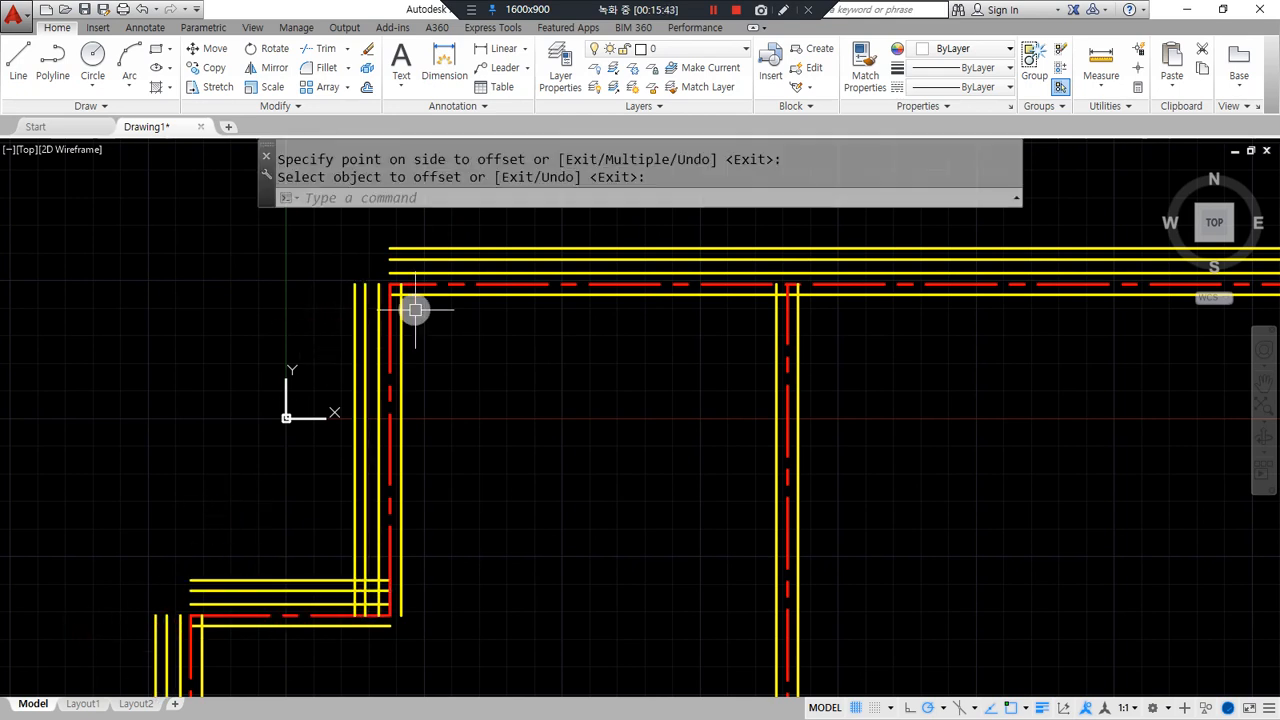
# Fillet the inner yellow wall lines at radius 0 at the upper-left corner and at both corners of the step.
pyautogui.write('f')
pyautogui.press('Return')
pyautogui.click(425, 301)
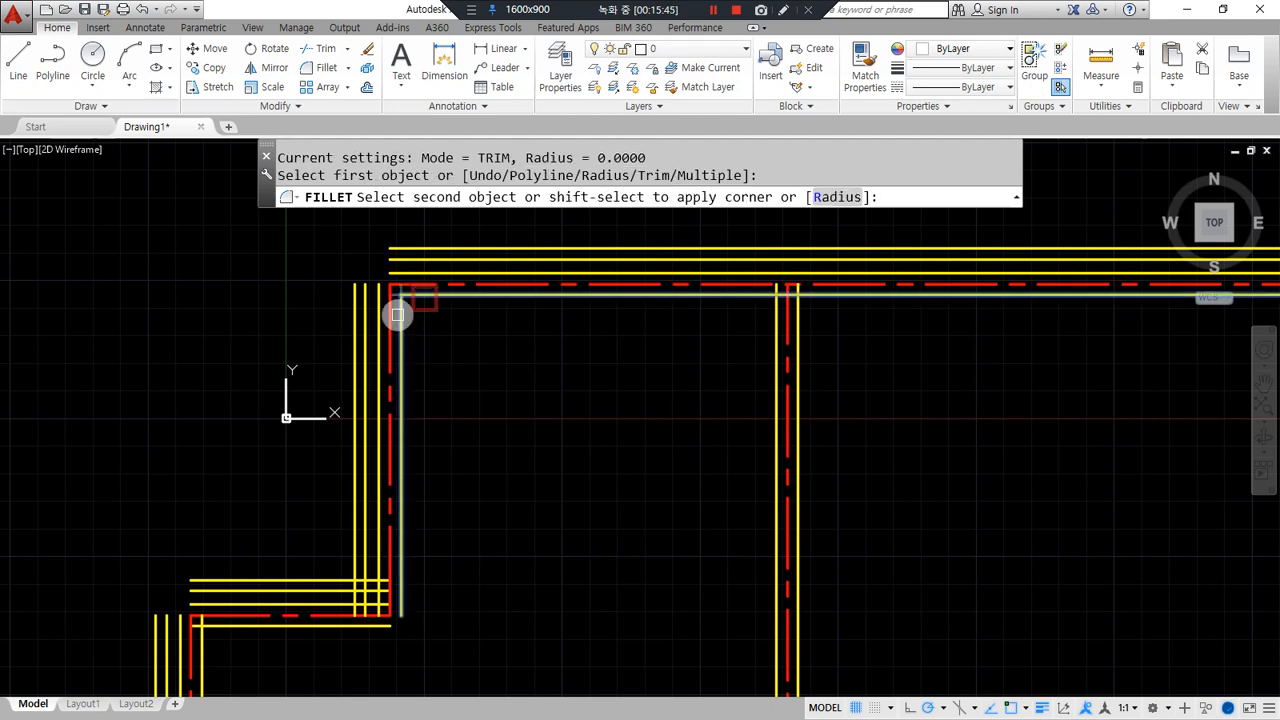
pyautogui.click(392, 330)
pyautogui.press('Return')
pyautogui.click(395, 610)
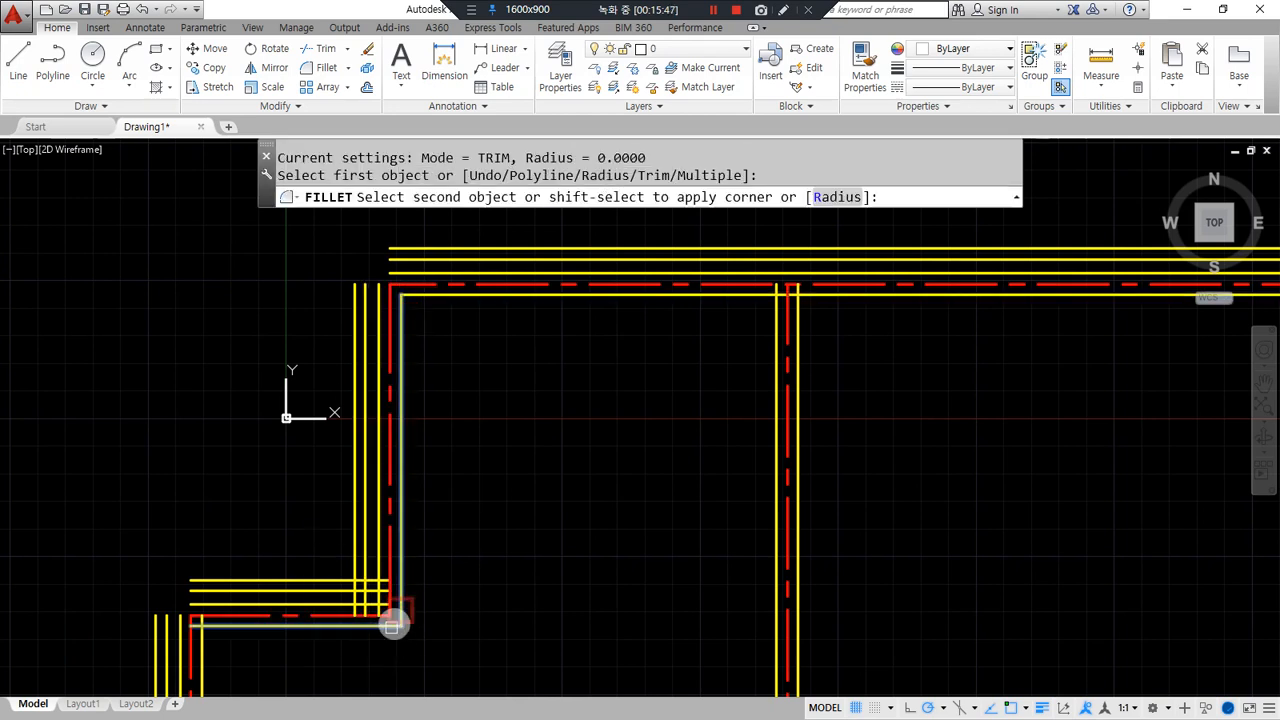
pyautogui.click(389, 628)
pyautogui.press('Return')
pyautogui.click(234, 626)
pyautogui.click(199, 650)
# Fillet the three outer pairs of yellow wall lines into sharp corners at the step's lower-left outer corner.
pyautogui.press('Return')
pyautogui.click(196, 596)
pyautogui.press('Return')
pyautogui.click(176, 618)
pyautogui.click(166, 621)
pyautogui.press('Return')
pyautogui.click(161, 623)
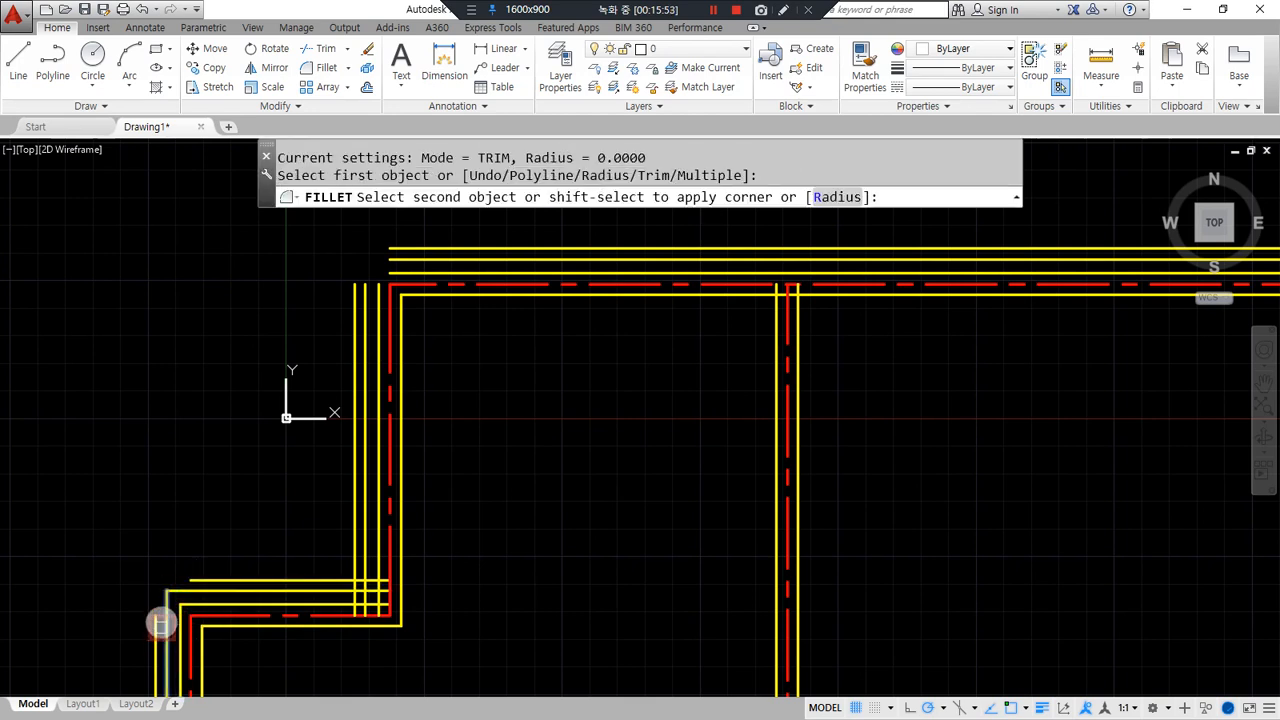
pyautogui.press('Escape')
pyautogui.press('Return')
pyautogui.click(151, 623)
pyautogui.click(194, 578)
# Fillet the three outer pairs of yellow wall lines where the stepped horizontal wall meets the upper vertical wall.
pyautogui.press('Return')
pyautogui.click(328, 578)
pyautogui.click(353, 566)
pyautogui.scroll(4, 360, 605)
pyautogui.moveTo(386, 617); pyautogui.dragTo(423, 510, button='middle')
pyautogui.press('Return')
pyautogui.click(400, 437)
pyautogui.click(412, 455)
pyautogui.press('Return')
pyautogui.click(424, 488)
pyautogui.click(435, 468)
# Fillet the three outer pairs of yellow wall lines into sharp corners at the plan's upper-left corner.
pyautogui.scroll(-4, 433, 468)
pyautogui.moveTo(448, 216); pyautogui.dragTo(418, 490, button='middle')
pyautogui.scroll(6, 420, 446)
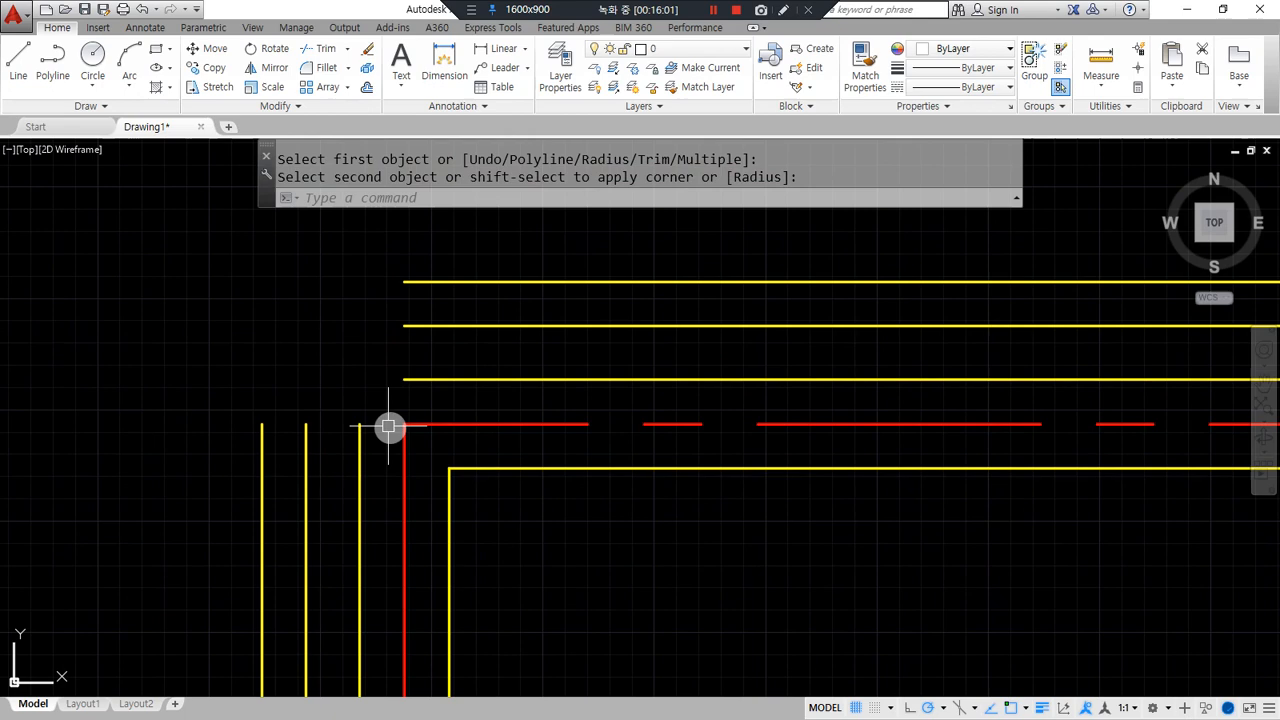
pyautogui.press('Return')
pyautogui.click(354, 448)
pyautogui.click(434, 380)
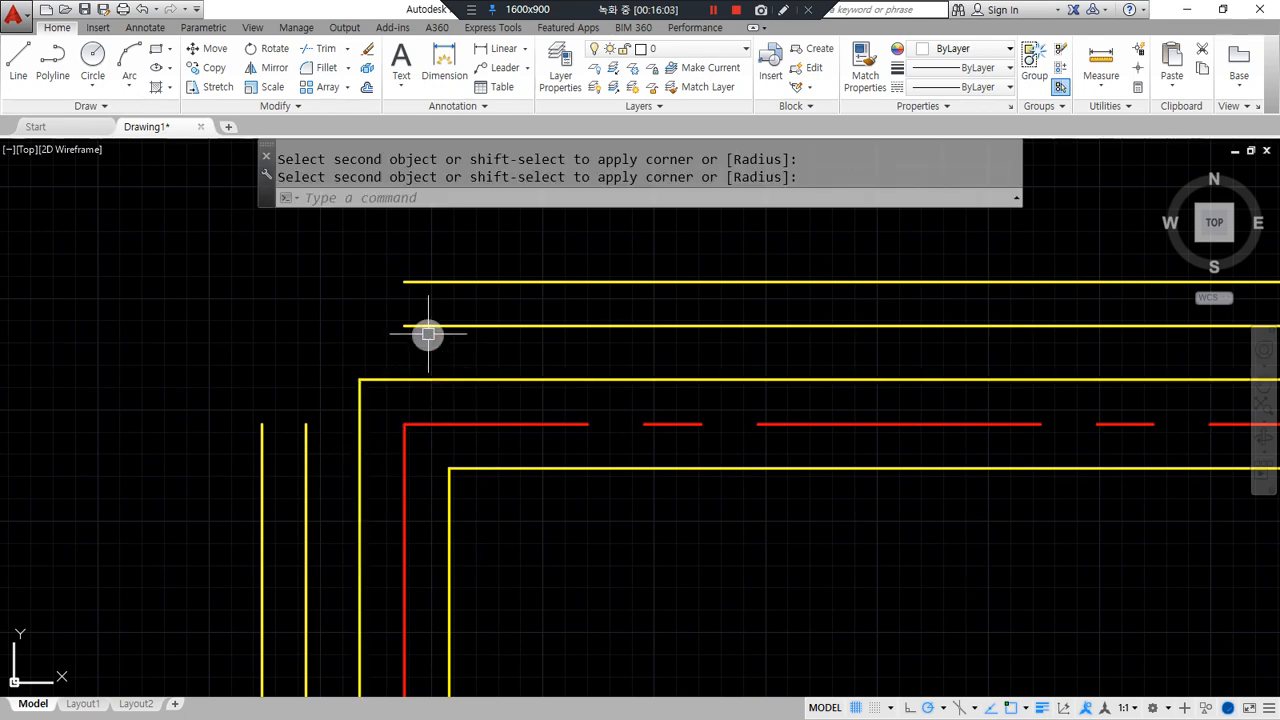
pyautogui.press('Return')
pyautogui.click(419, 327)
pyautogui.click(306, 446)
pyautogui.press('Return')
pyautogui.click(263, 446)
pyautogui.click(420, 286)
# Trim the inner top wall line between the two faces of the interior partition.
pyautogui.scroll(-2, 557, 360)
pyautogui.moveTo(800, 414); pyautogui.dragTo(108, 389, button='middle')
pyautogui.scroll(4, 835, 402)
pyautogui.write('tr')
pyautogui.press('Return')
pyautogui.press('Return')
pyautogui.click(692, 399)
pyautogui.click(680, 429)
pyautogui.press('Return')
# Fillet both partition faces with the inner top wall line to form clean corners at the T-junction.
pyautogui.write('f')
pyautogui.press('Return')
pyautogui.click(748, 409)
pyautogui.click(719, 433)
pyautogui.press('Return')
pyautogui.click(567, 413)
pyautogui.click(581, 466)
pyautogui.scroll(-3, 584, 490)
pyautogui.moveTo(531, 566); pyautogui.dragTo(531, 420, button='middle')
pyautogui.scroll(3, 549, 517)
pyautogui.moveTo(622, 660)
pyautogui.mouseDown()
pyautogui.moveTo(608, 677)
pyautogui.moveTo(557, 200)
pyautogui.moveTo(593, 648)
pyautogui.mouseUp()
pyautogui.press('Escape')
pyautogui.scroll(3, 466, 305)
pyautogui.hotkey('ctrl', 'alt', 'd')
pyautogui.moveTo(614, 461)
pyautogui.mouseDown()
pyautogui.moveTo(662, 312)
pyautogui.moveTo(625, 447)
pyautogui.moveTo(540, 407)
pyautogui.moveTo(536, 377)
pyautogui.mouseUp()
pyautogui.moveTo(596, 333)
pyautogui.mouseDown()
pyautogui.moveTo(543, 331)
pyautogui.moveTo(512, 299)
pyautogui.moveTo(556, 271)
pyautogui.mouseUp()
pyautogui.moveTo(500, 497)
pyautogui.mouseDown()
pyautogui.moveTo(477, 480)
pyautogui.moveTo(549, 437)
pyautogui.mouseUp()
pyautogui.moveTo(1197, 586); pyautogui.dragTo(1173, 566)
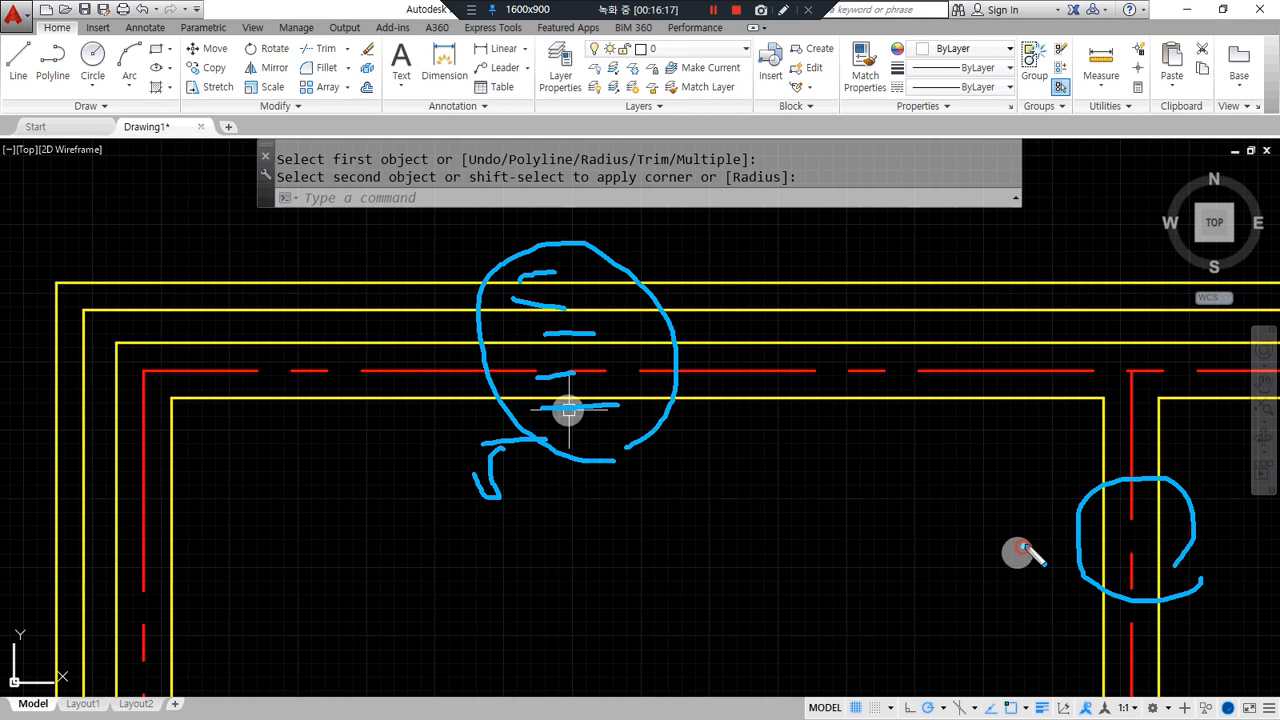
pyautogui.moveTo(1024, 546); pyautogui.dragTo(1000, 580)
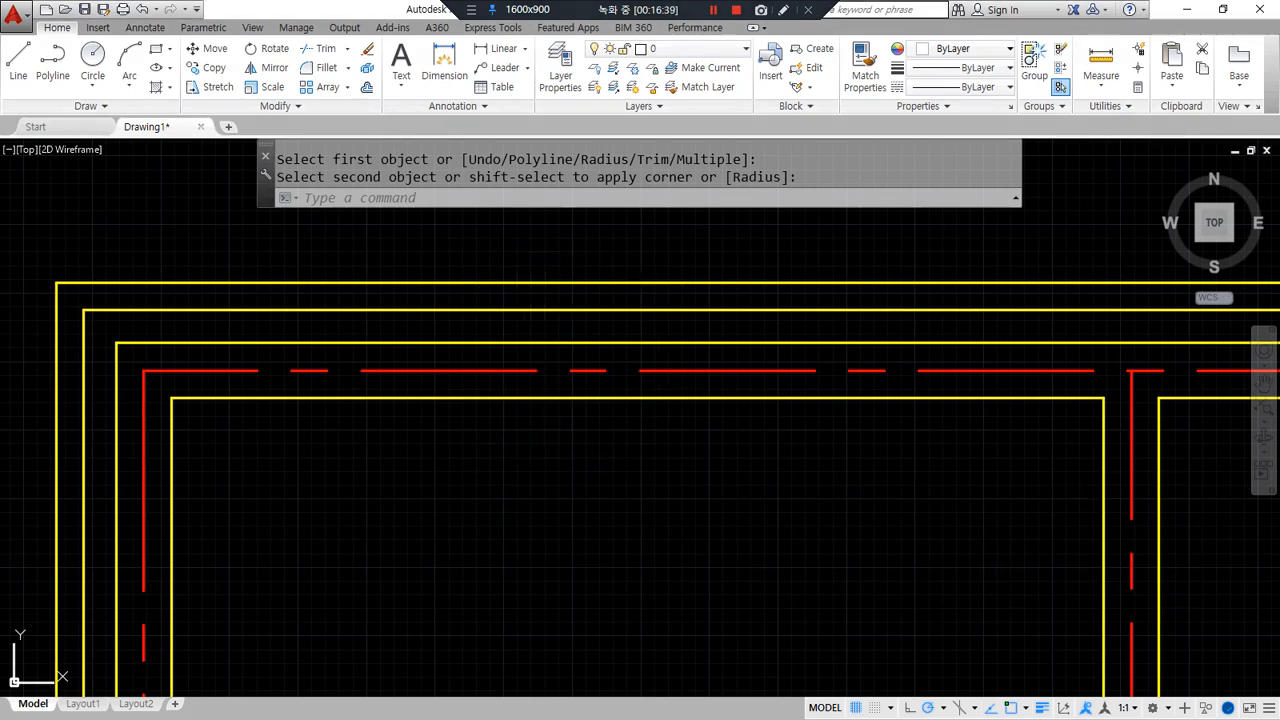
# Switch to the browser's reference floor plan, examine its wall layout, and return to the upper-left walls in the AutoCAD drawing.
pyautogui.hotkey('alt', 'Tab')
pyautogui.click(677, 487)
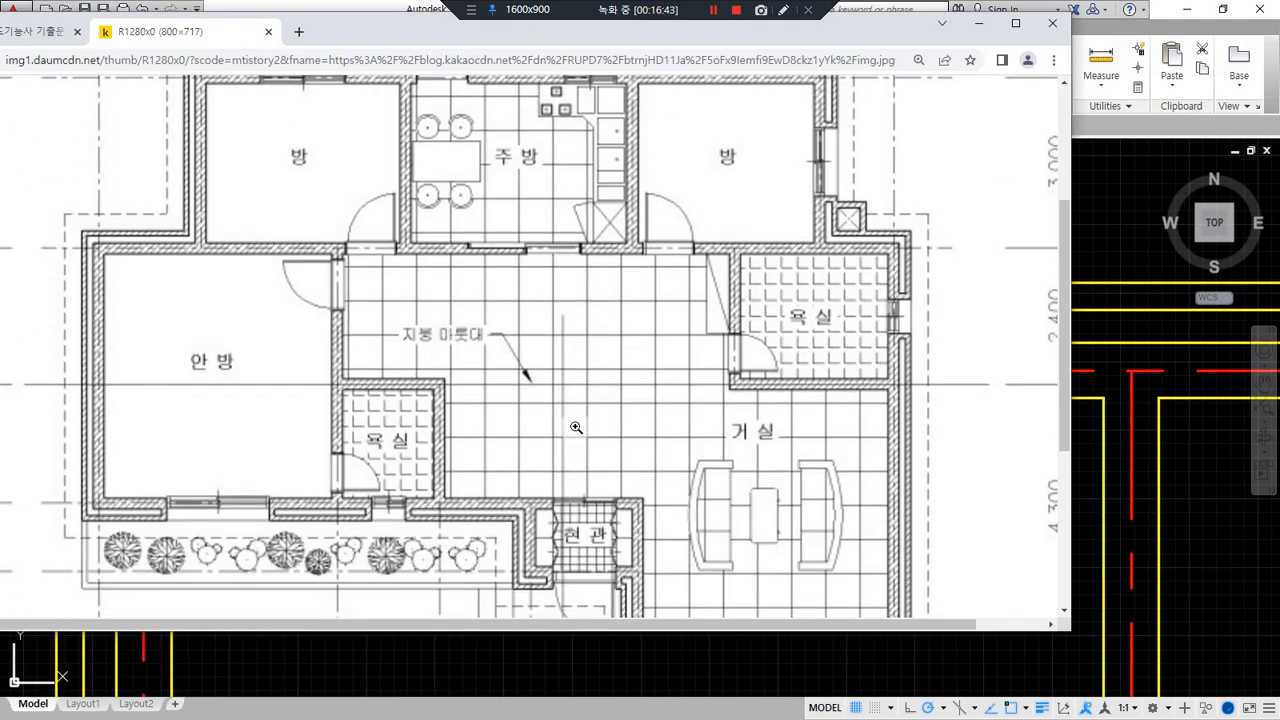
pyautogui.keyDown('ctrl'); pyautogui.scroll(-1, 576, 519); pyautogui.keyUp('ctrl')
pyautogui.moveTo(389, 27)
pyautogui.mouseDown()
pyautogui.moveTo(165, 81)
pyautogui.moveTo(0, 220)
pyautogui.mouseUp()
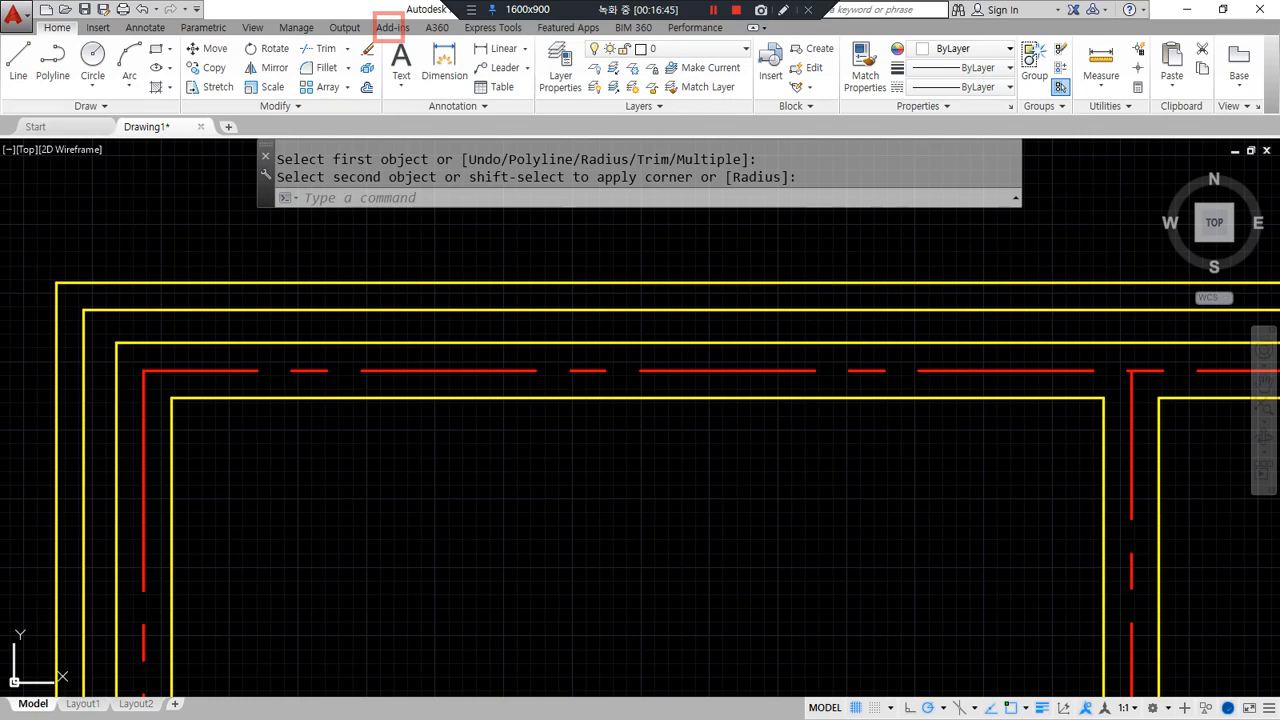
pyautogui.scroll(-2, 2, 485)
pyautogui.moveTo(266, 526); pyautogui.dragTo(437, 394, button='middle')
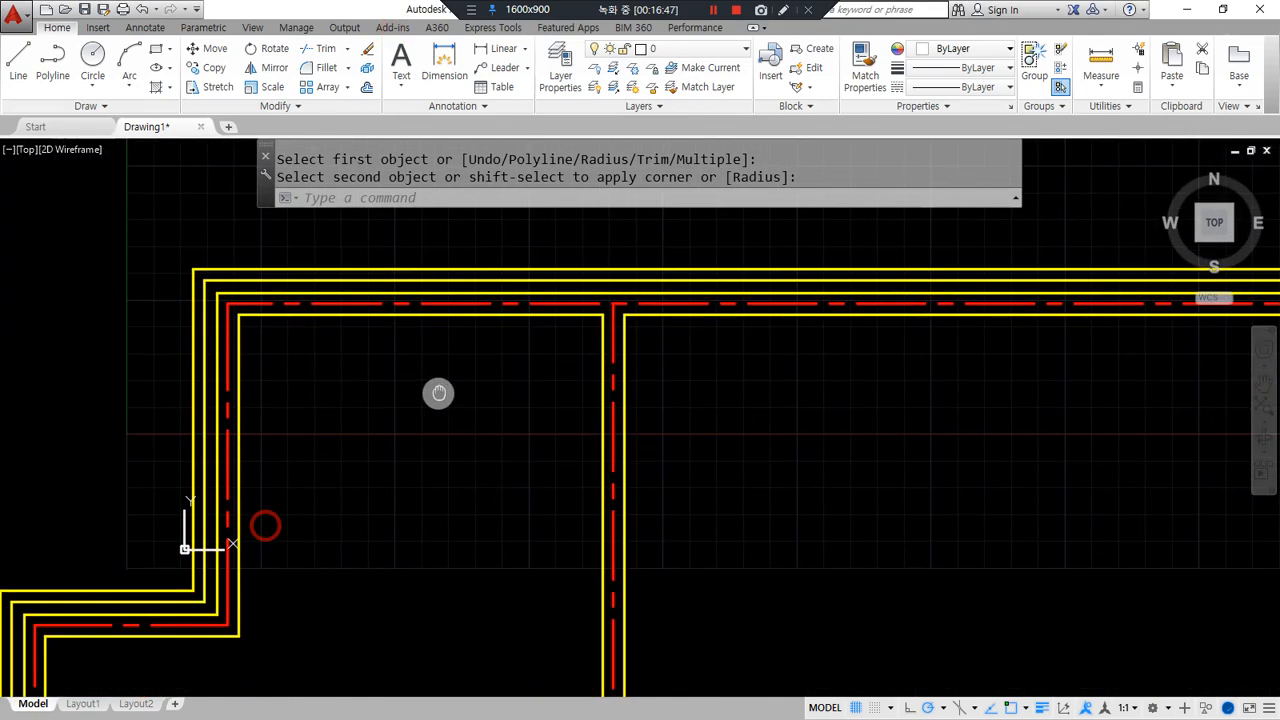
pyautogui.scroll(-1, 361, 500)
# Switch to the Notepad notes and review the polyline commands PLine and PEdit and the multiline commands MLSTyle, MLine and MLEDit.
pyautogui.hotkey('alt', 'Tab')
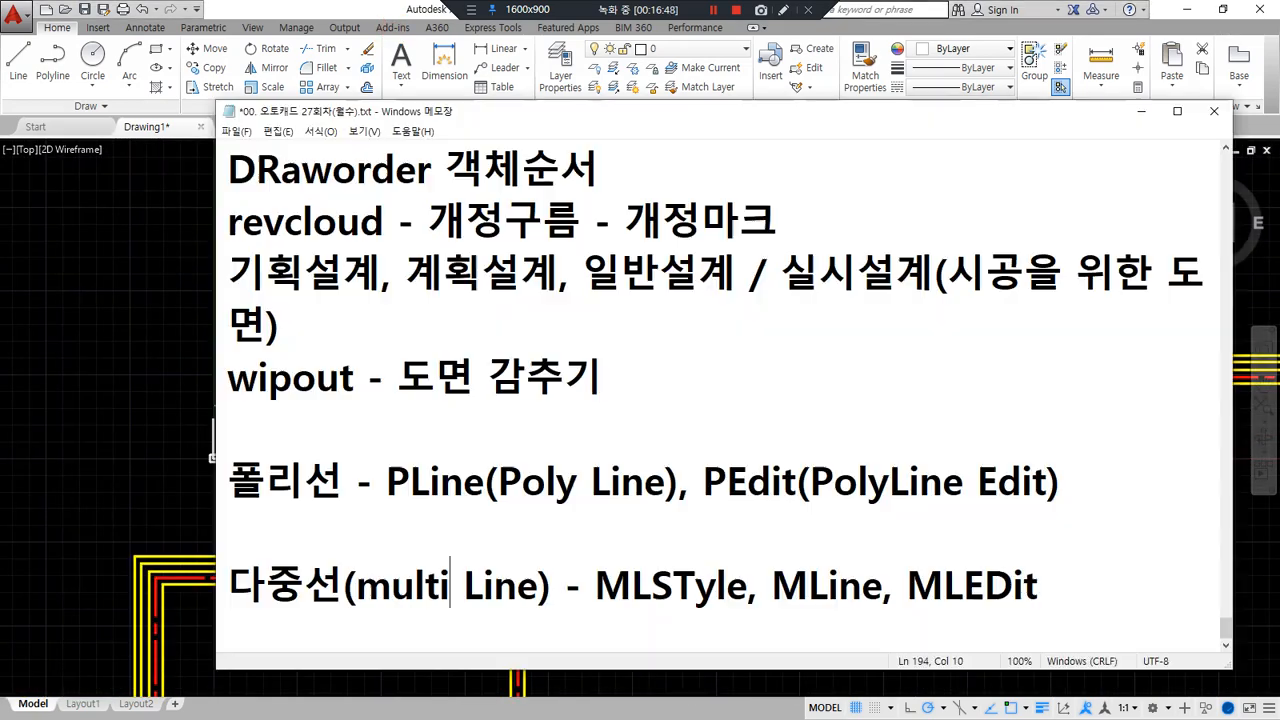
pyautogui.moveTo(975, 628); pyautogui.dragTo(606, 622)
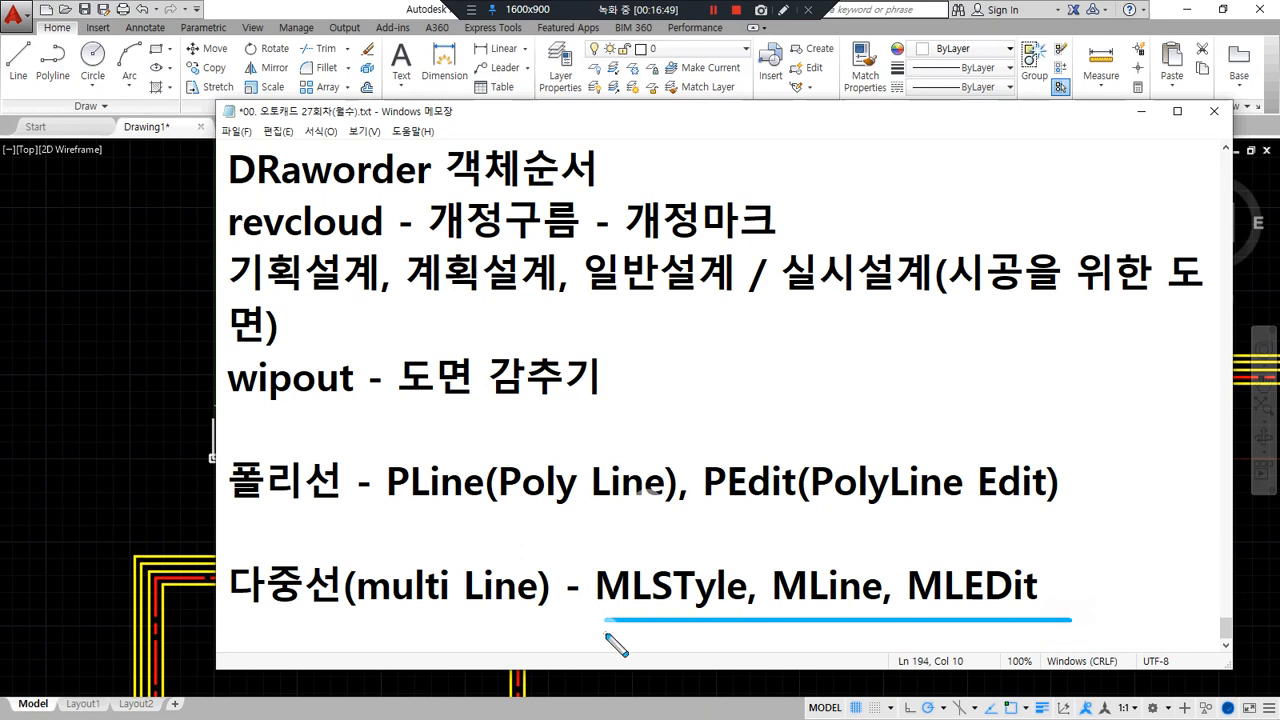
pyautogui.moveTo(362, 505); pyautogui.dragTo(1074, 504)
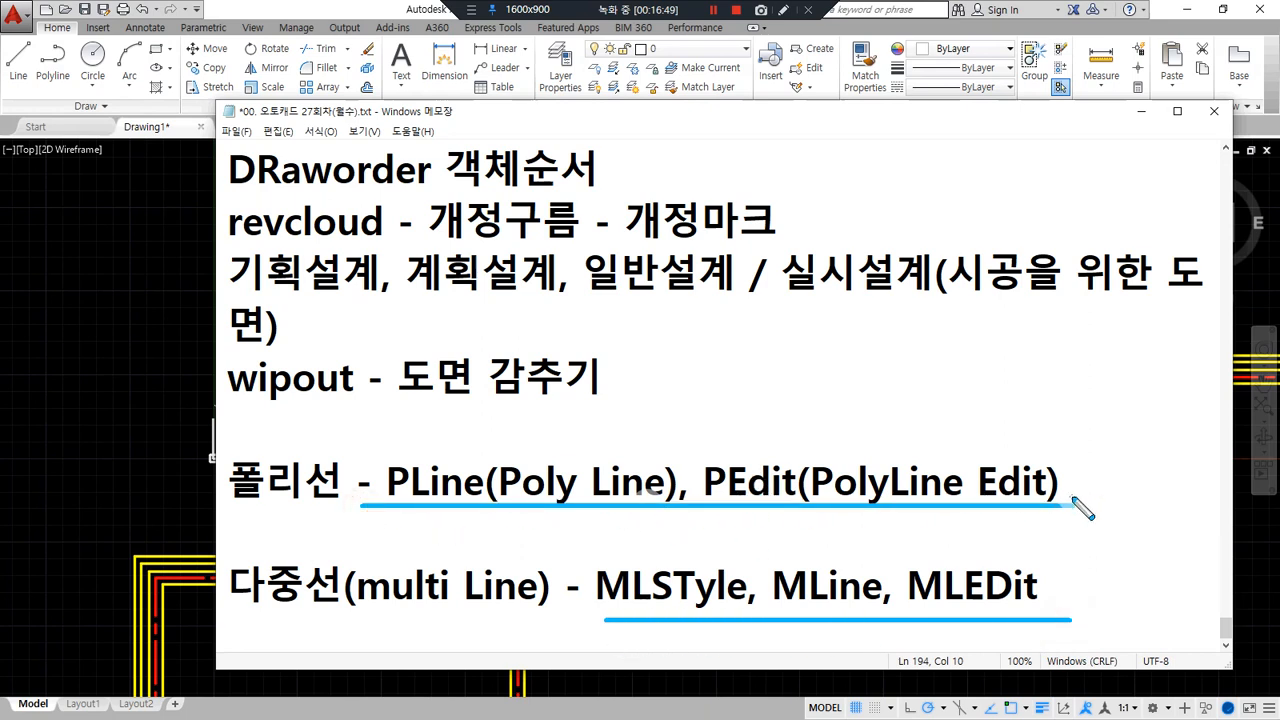
pyautogui.moveTo(605, 616); pyautogui.dragTo(1141, 628)
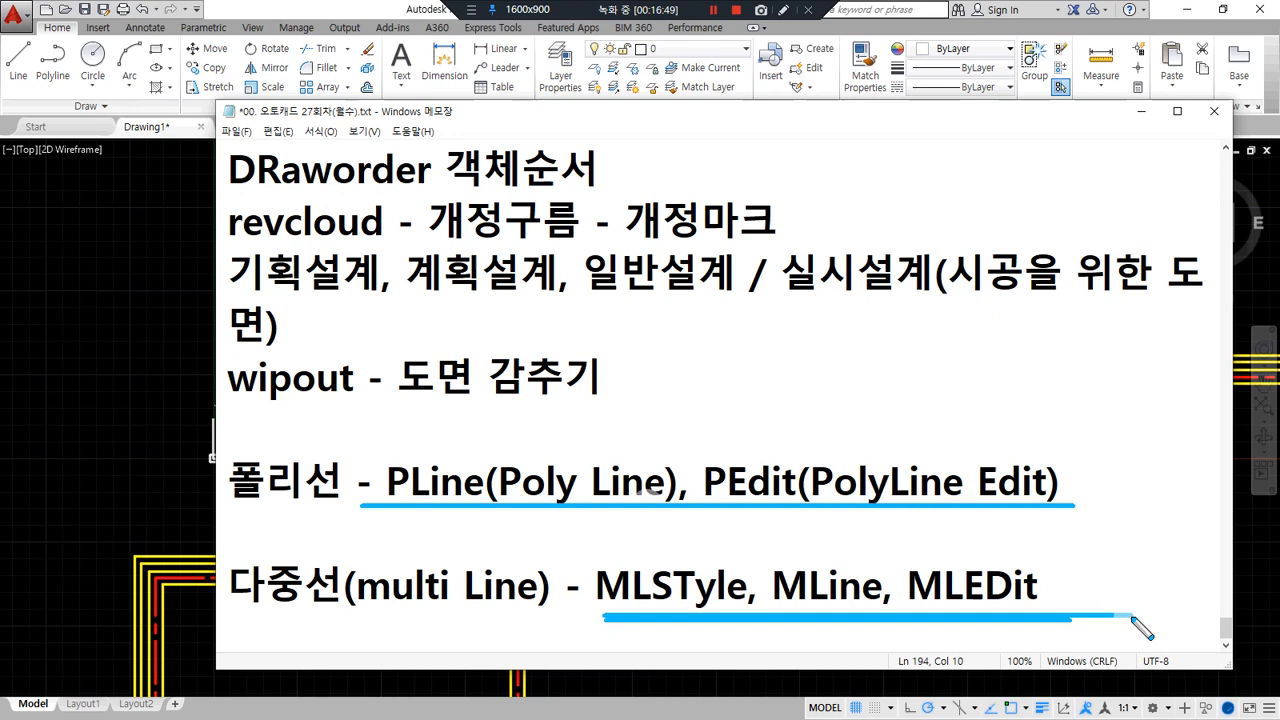
pyautogui.moveTo(680, 620)
pyautogui.mouseDown()
pyautogui.moveTo(590, 572)
pyautogui.moveTo(711, 578)
pyautogui.moveTo(698, 625)
pyautogui.mouseUp()
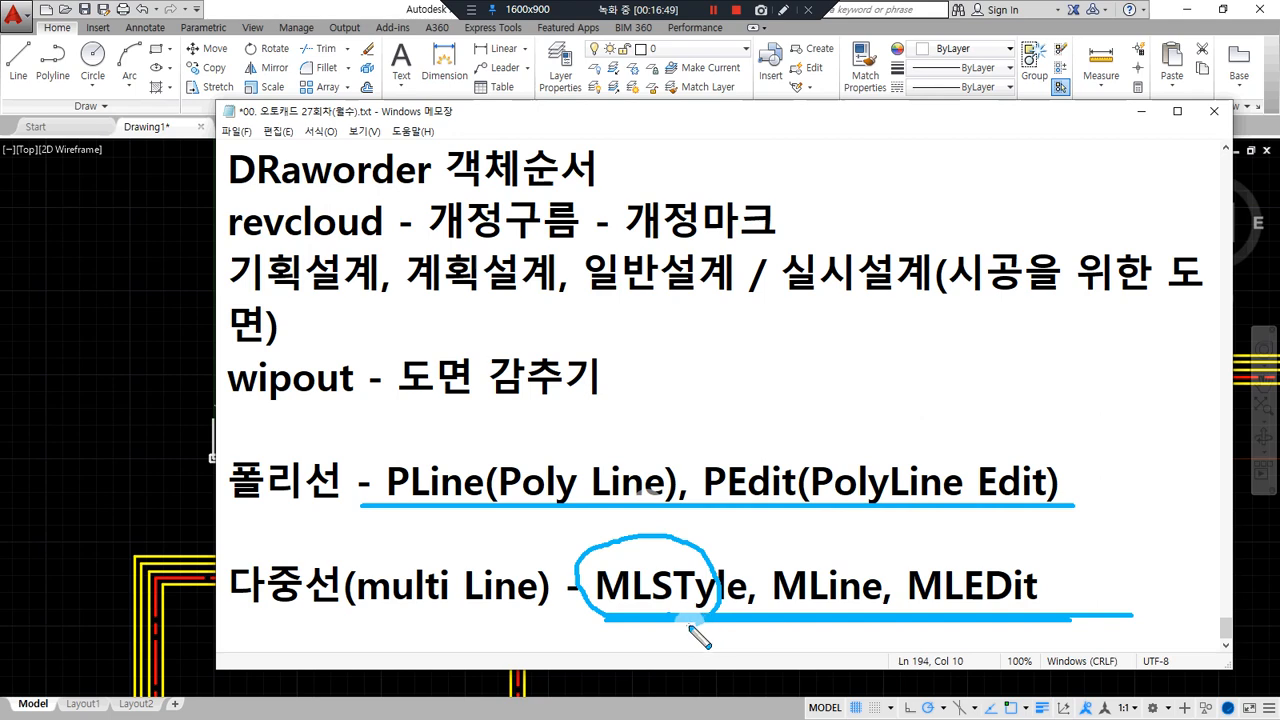
pyautogui.moveTo(868, 622)
pyautogui.mouseDown()
pyautogui.moveTo(771, 596)
pyautogui.moveTo(860, 578)
pyautogui.moveTo(864, 603)
pyautogui.mouseUp()
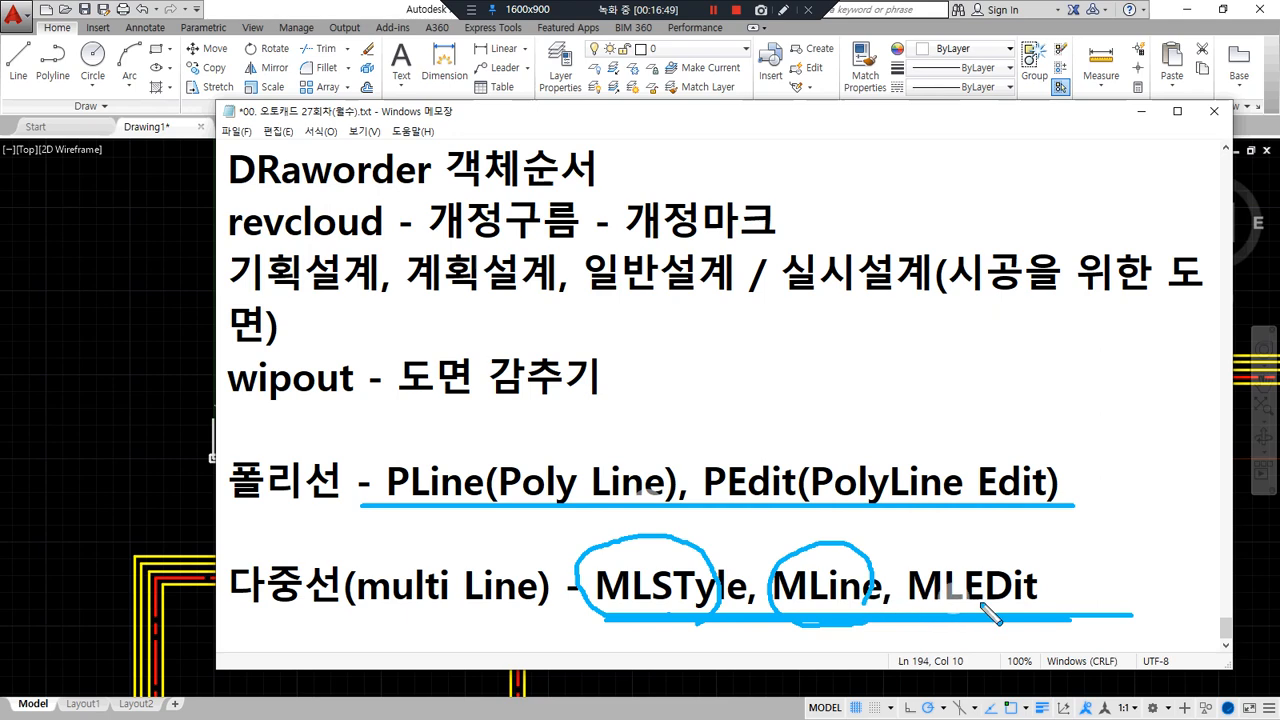
pyautogui.moveTo(1000, 616)
pyautogui.mouseDown()
pyautogui.moveTo(935, 562)
pyautogui.moveTo(1035, 595)
pyautogui.moveTo(970, 619)
pyautogui.mouseUp()
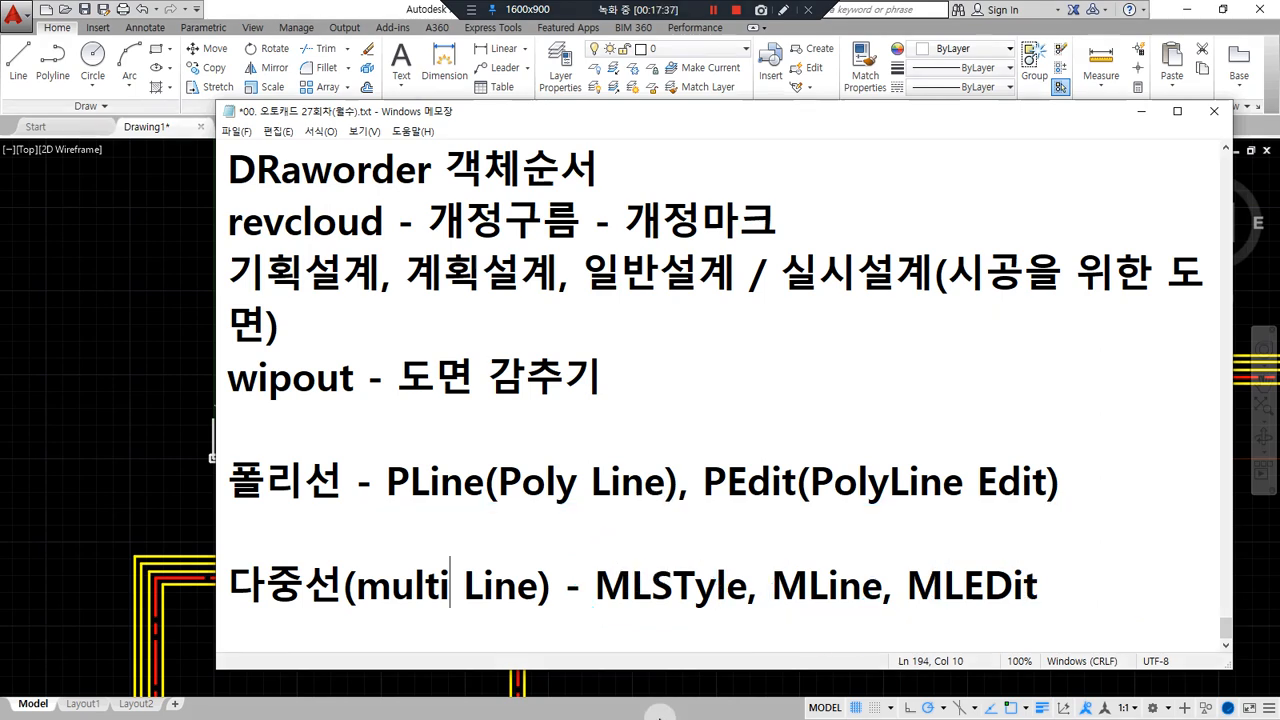
# Switch back to AutoCAD and open the Multiline Style manager with the MLSTYLE command.
pyautogui.click(193, 417)
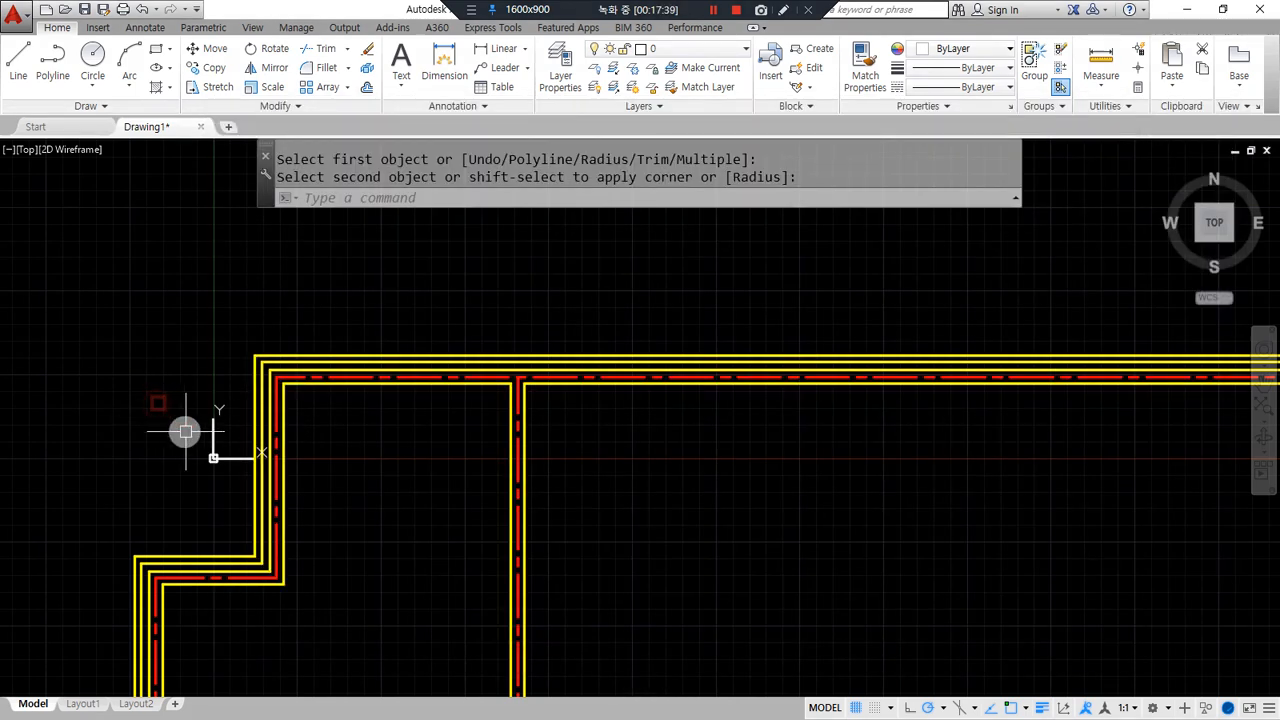
pyautogui.press('Escape')
pyautogui.write('mlstyle')
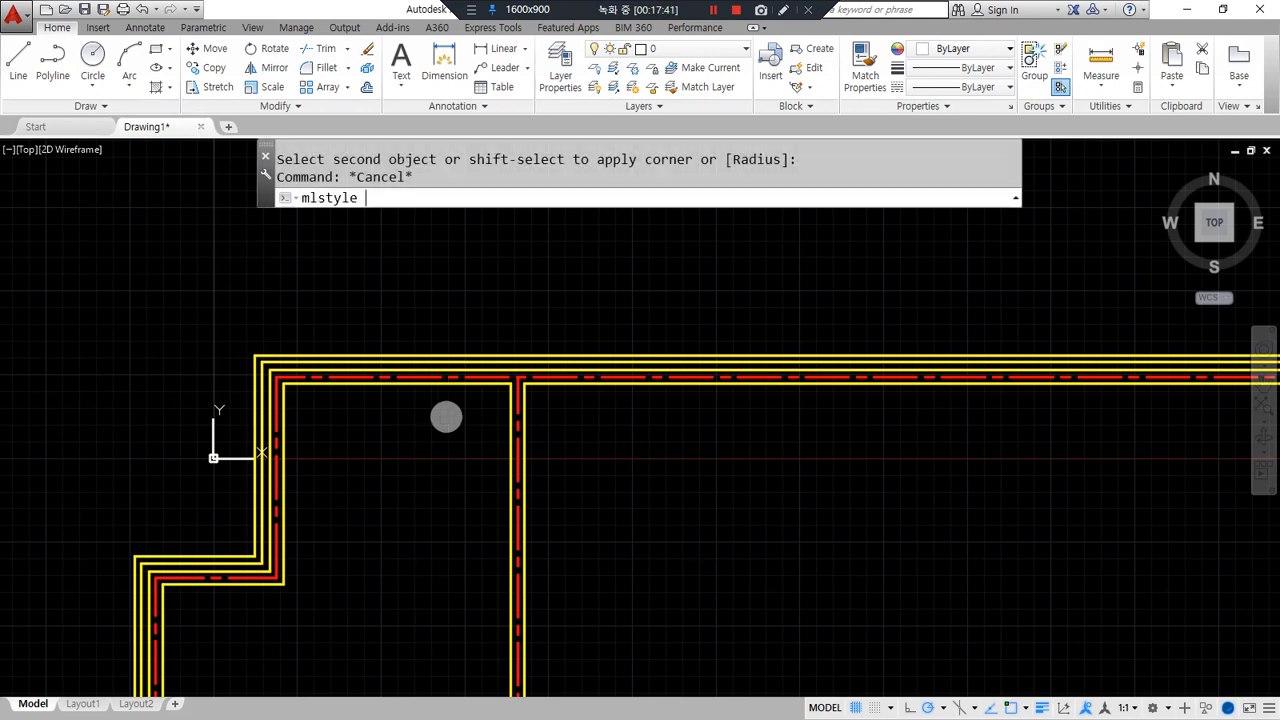
pyautogui.press('Return')
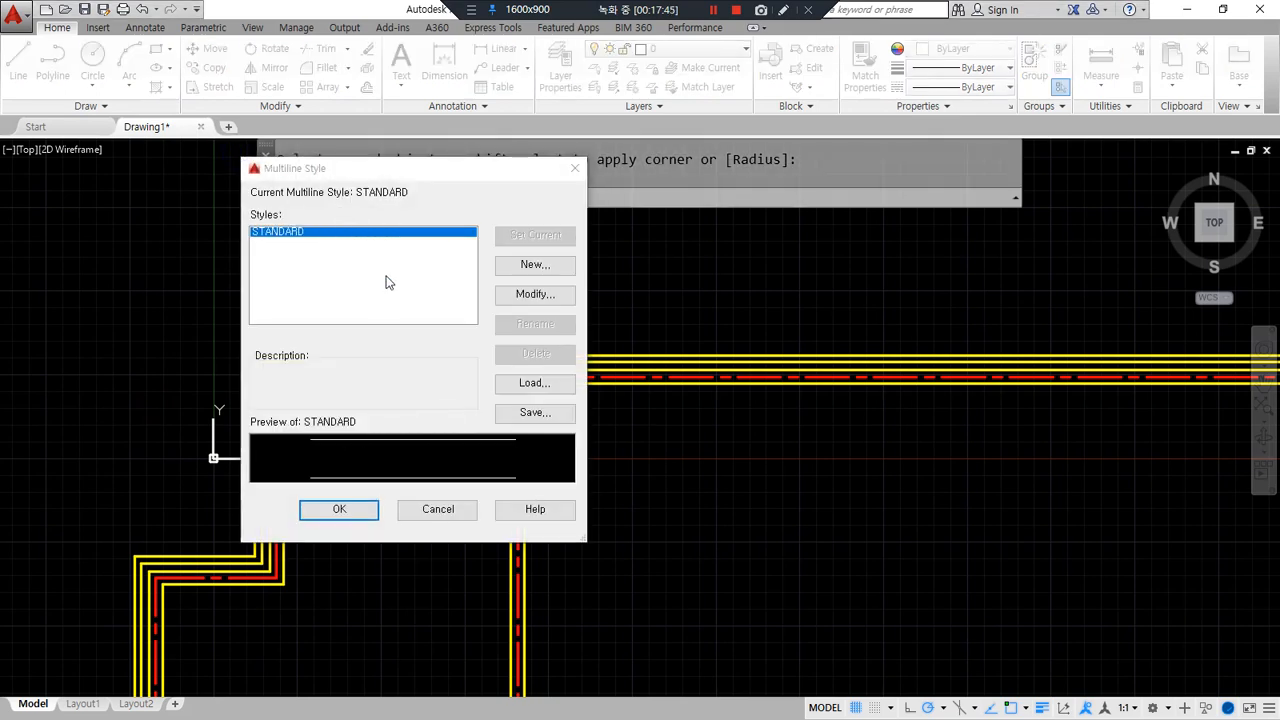
pyautogui.moveTo(329, 326)
pyautogui.mouseDown()
pyautogui.moveTo(331, 229)
pyautogui.moveTo(316, 318)
pyautogui.mouseUp()
pyautogui.moveTo(409, 267)
pyautogui.mouseDown()
pyautogui.moveTo(476, 266)
pyautogui.moveTo(451, 290)
pyautogui.mouseUp()
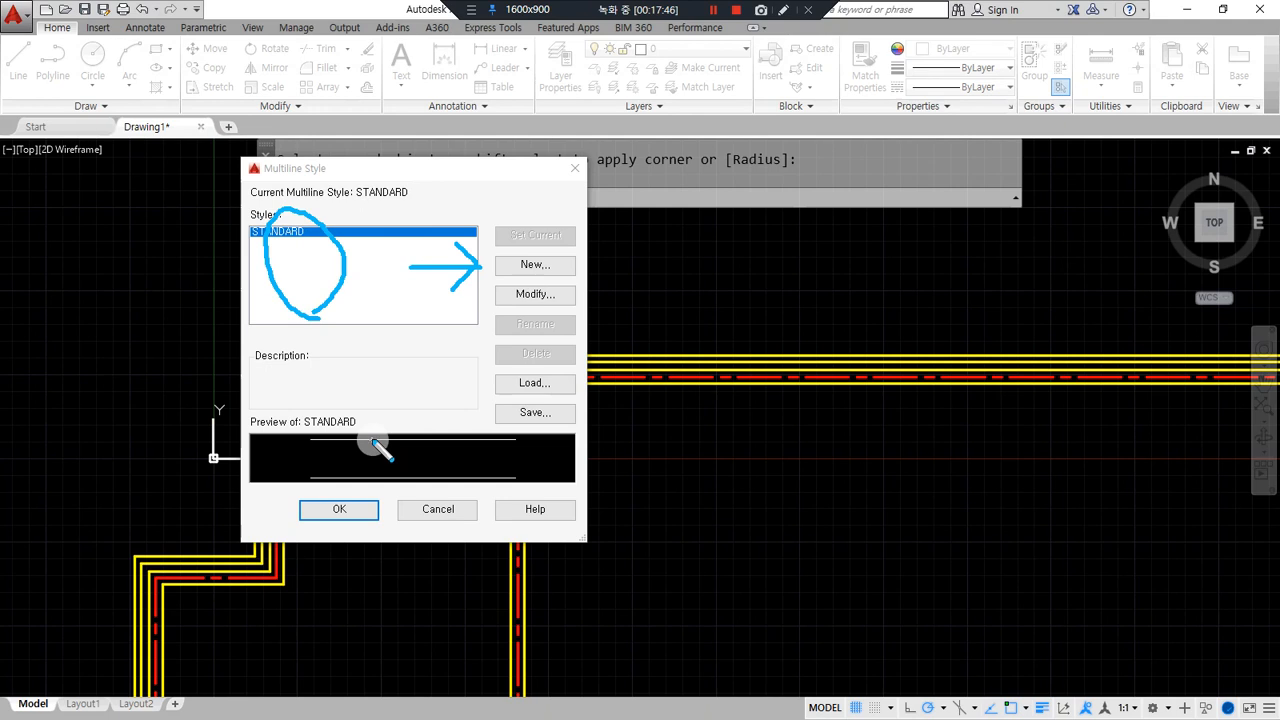
pyautogui.moveTo(563, 318)
pyautogui.mouseDown()
pyautogui.moveTo(502, 300)
pyautogui.moveTo(567, 304)
pyautogui.mouseUp()
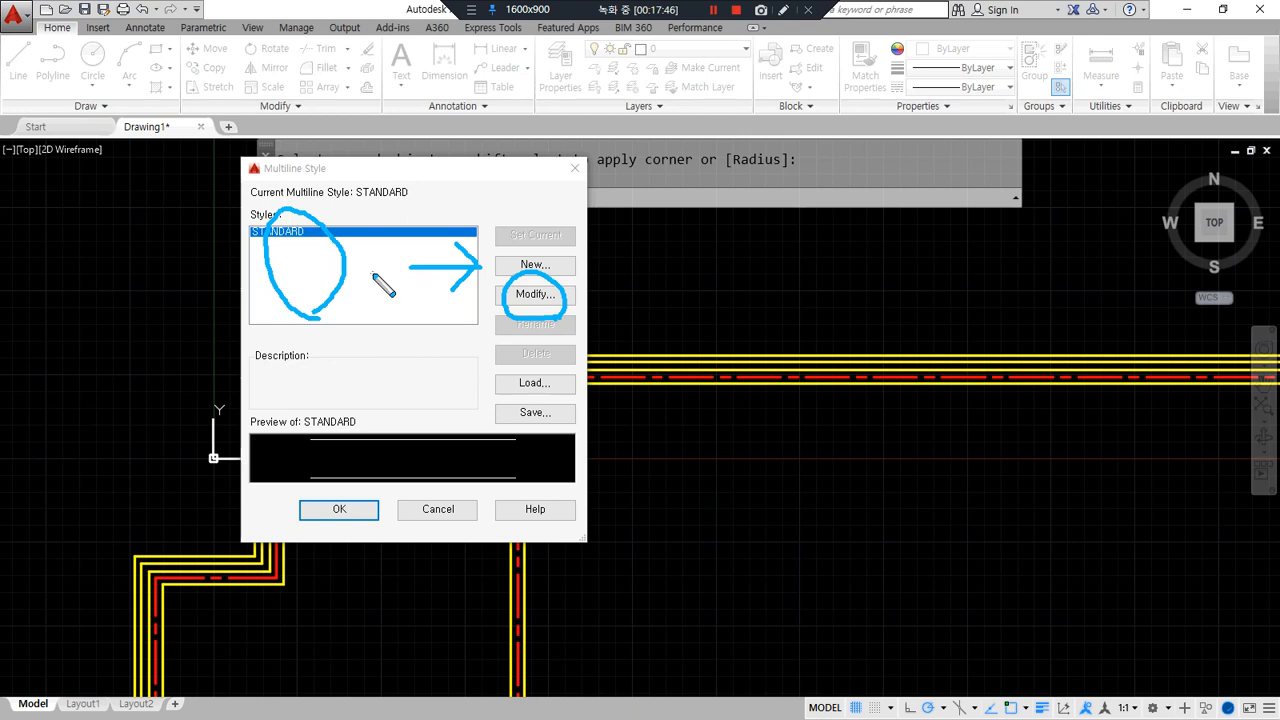
pyautogui.press('e')
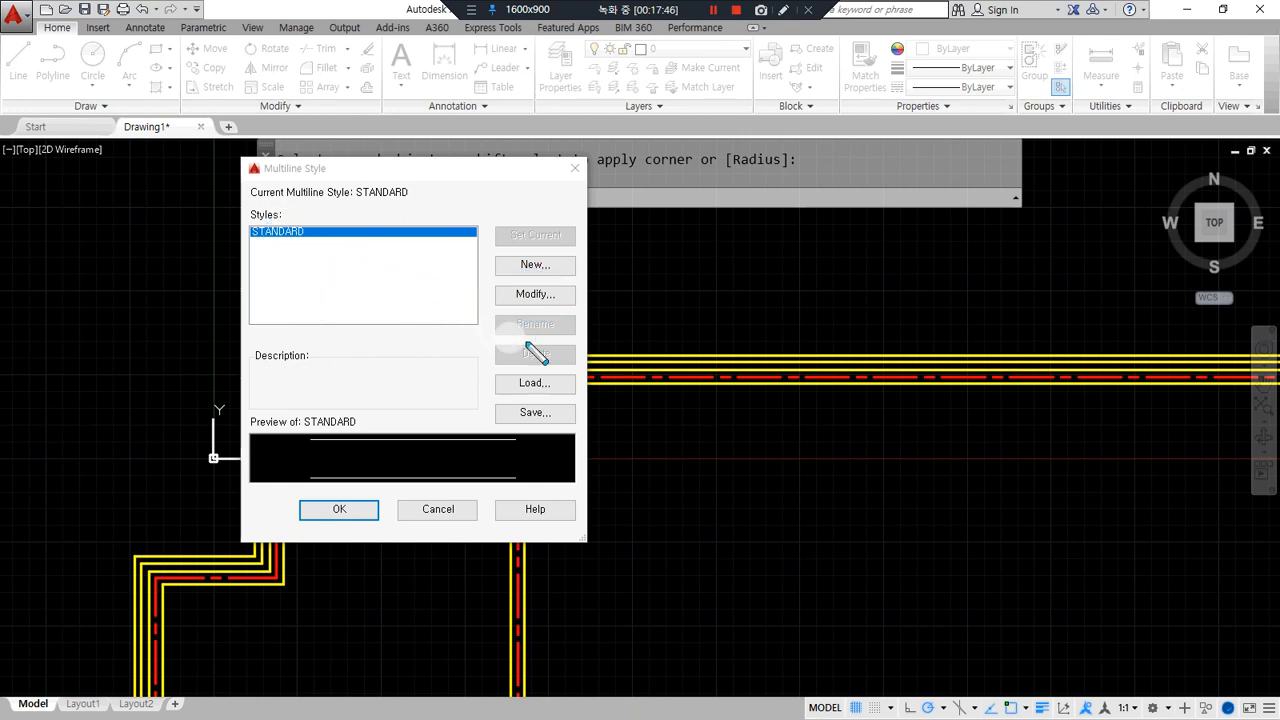
pyautogui.moveTo(563, 346)
pyautogui.mouseDown()
pyautogui.moveTo(520, 340)
pyautogui.moveTo(575, 318)
pyautogui.moveTo(552, 312)
pyautogui.mouseUp()
pyautogui.moveTo(329, 250); pyautogui.dragTo(250, 245)
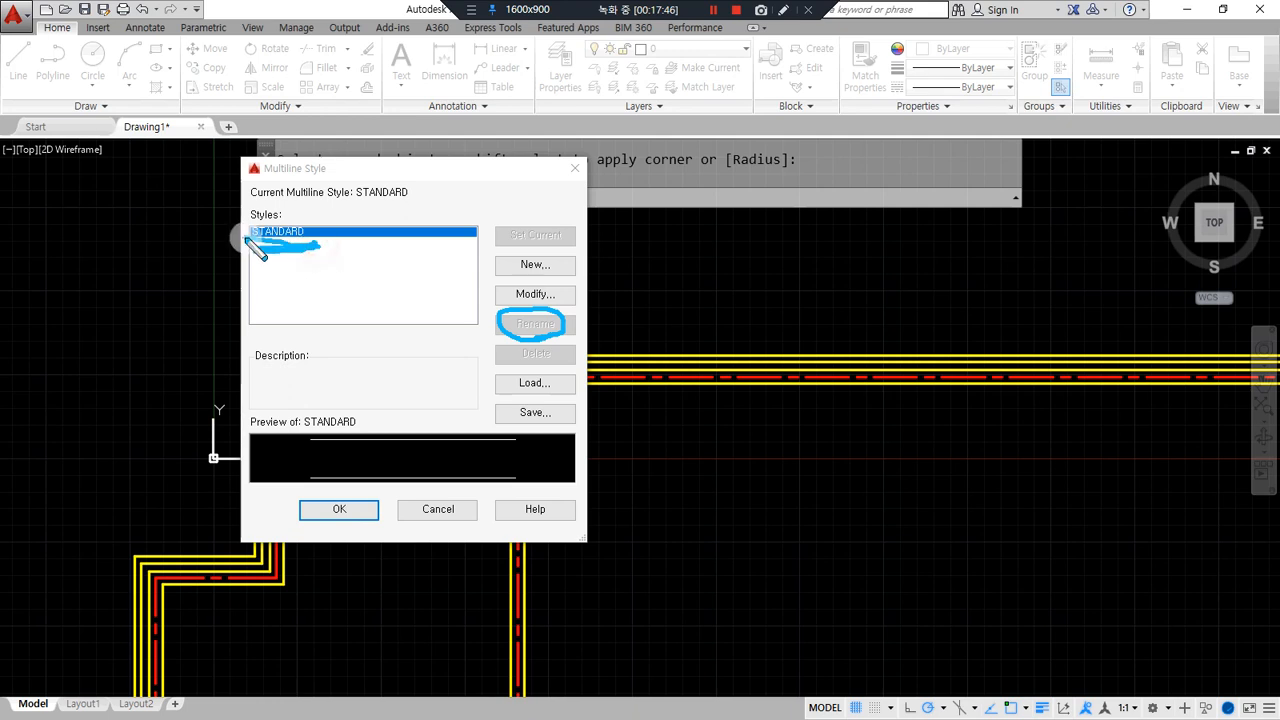
pyautogui.moveTo(551, 377); pyautogui.dragTo(572, 384)
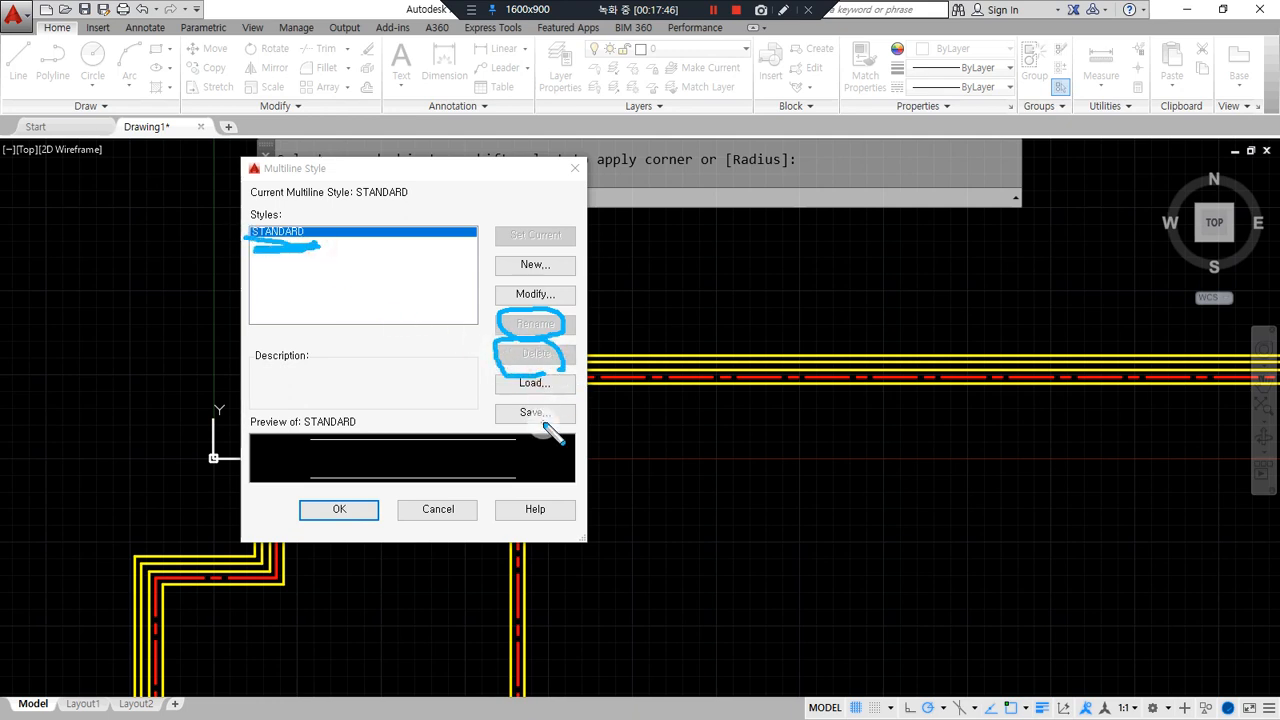
pyautogui.press('Delete')
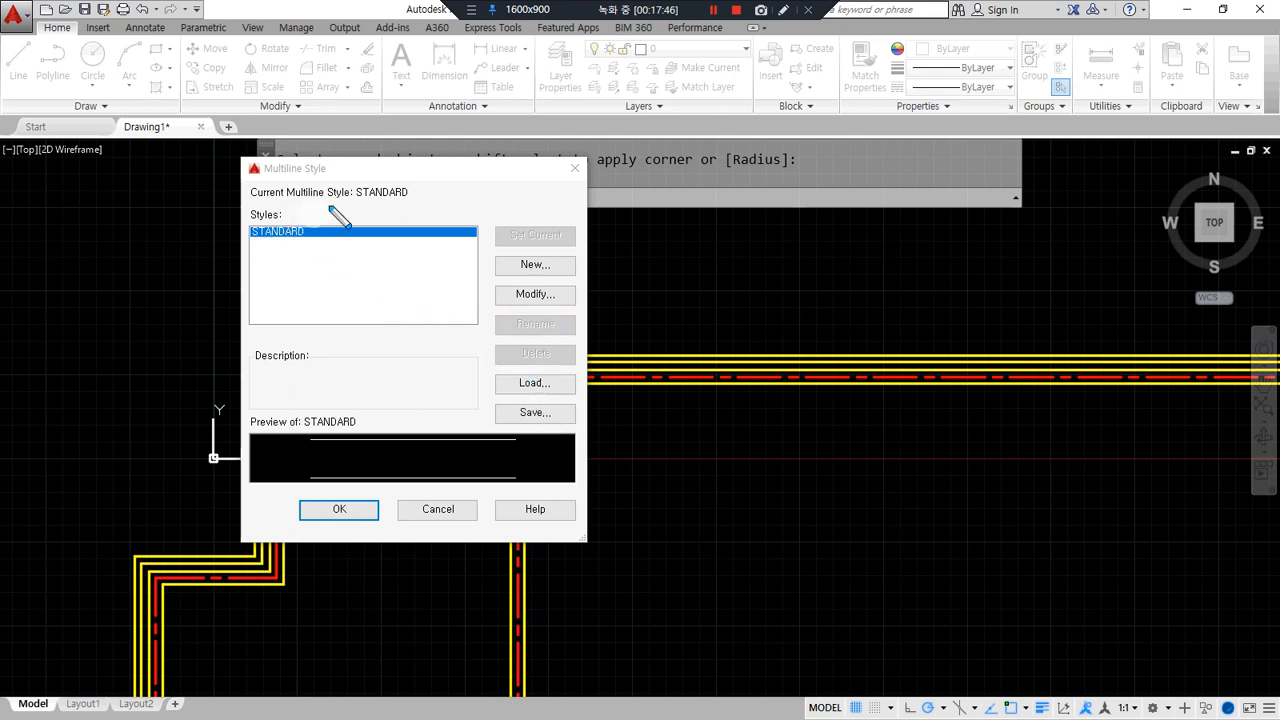
pyautogui.moveTo(256, 196)
pyautogui.mouseDown()
pyautogui.moveTo(408, 195)
pyautogui.moveTo(403, 208)
pyautogui.moveTo(252, 205)
pyautogui.moveTo(398, 211)
pyautogui.mouseUp()
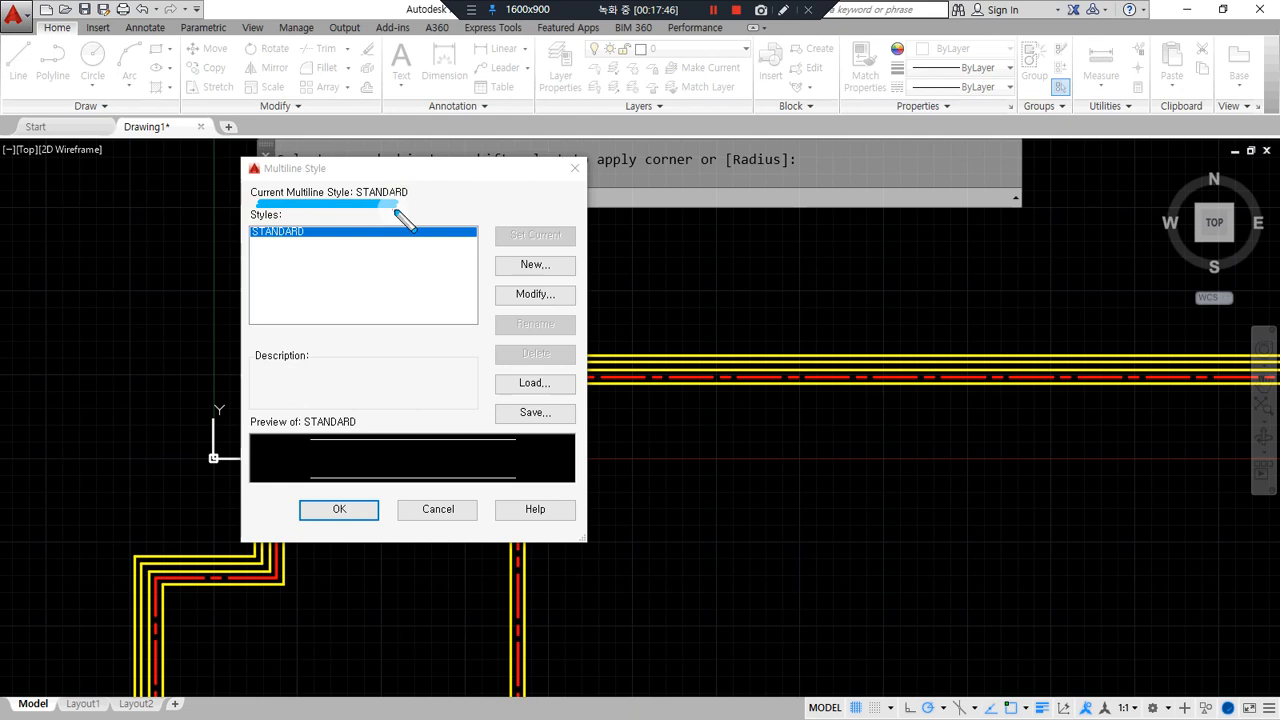
pyautogui.moveTo(546, 356)
pyautogui.mouseDown()
pyautogui.moveTo(529, 373)
pyautogui.moveTo(516, 322)
pyautogui.moveTo(549, 372)
pyautogui.mouseUp()
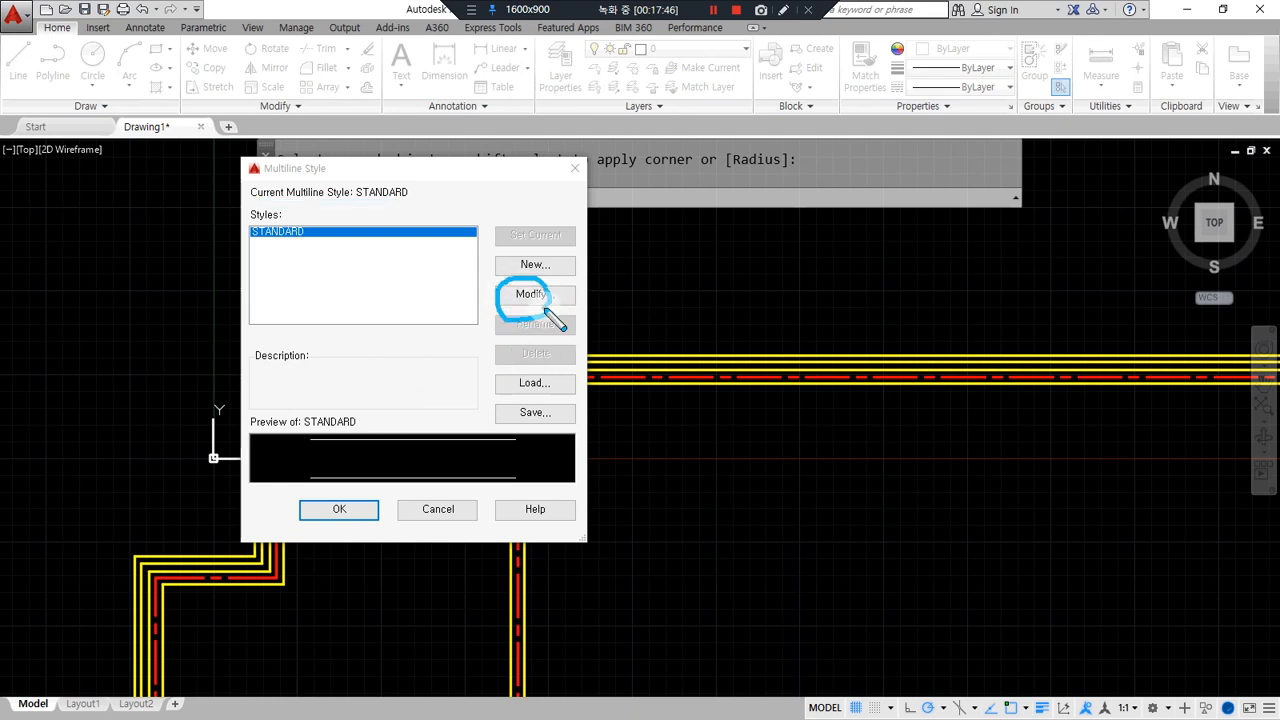
pyautogui.moveTo(305, 225)
pyautogui.mouseDown()
pyautogui.moveTo(288, 258)
pyautogui.moveTo(548, 422)
pyautogui.moveTo(680, 294)
pyautogui.moveTo(714, 323)
pyautogui.mouseUp()
pyautogui.moveTo(735, 275); pyautogui.dragTo(823, 257)
pyautogui.moveTo(712, 315); pyautogui.dragTo(830, 290)
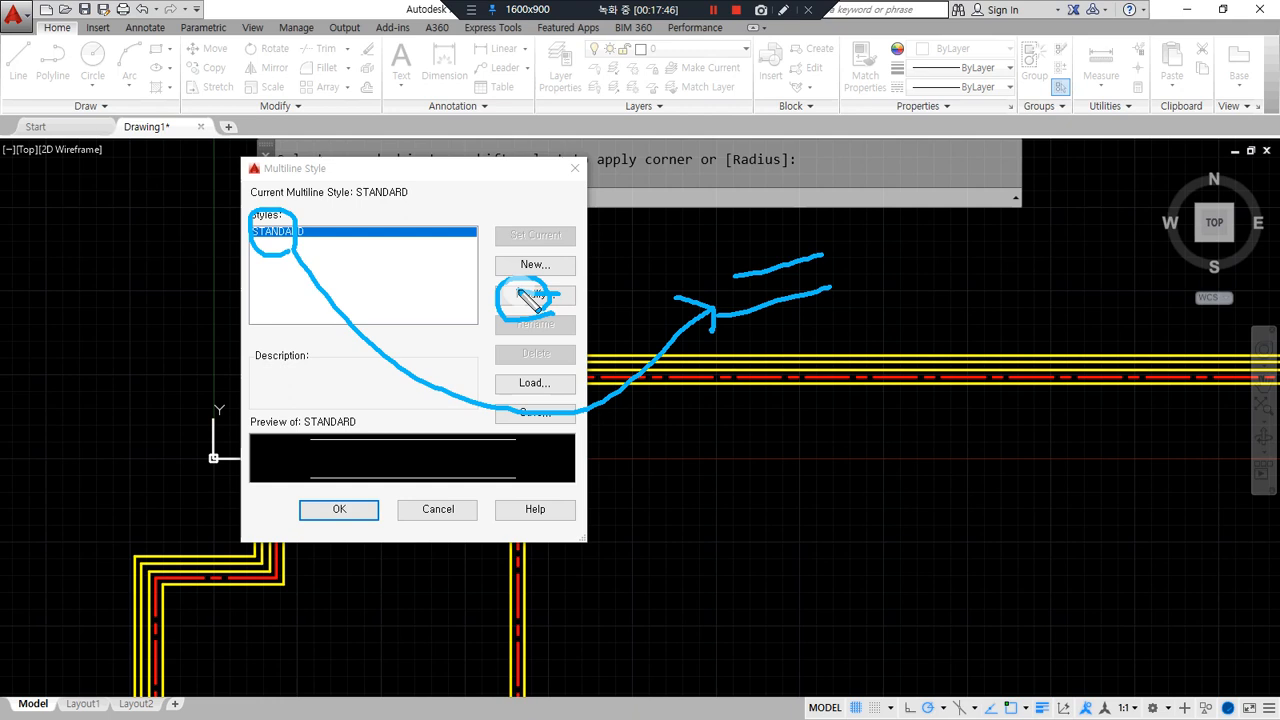
pyautogui.moveTo(820, 328)
pyautogui.mouseDown()
pyautogui.moveTo(777, 340)
pyautogui.moveTo(857, 266)
pyautogui.moveTo(838, 318)
pyautogui.mouseUp()
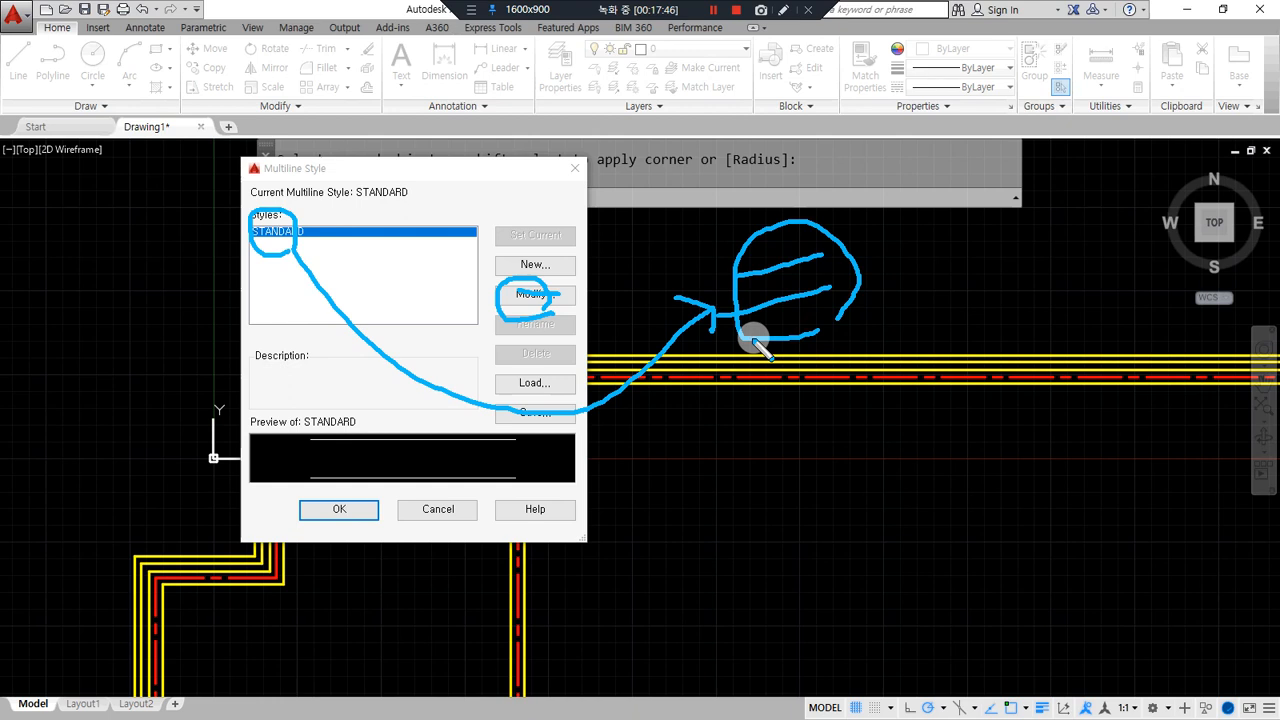
pyautogui.moveTo(823, 216); pyautogui.dragTo(749, 332)
pyautogui.moveTo(738, 224); pyautogui.dragTo(848, 330)
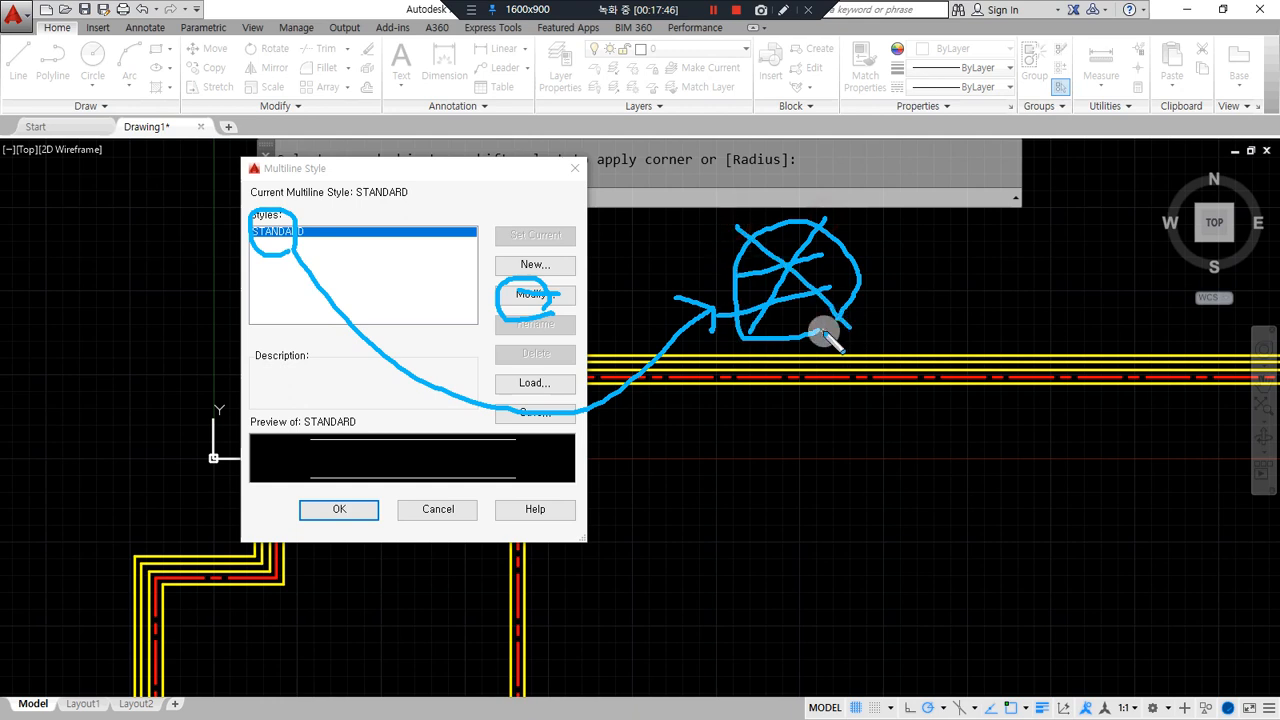
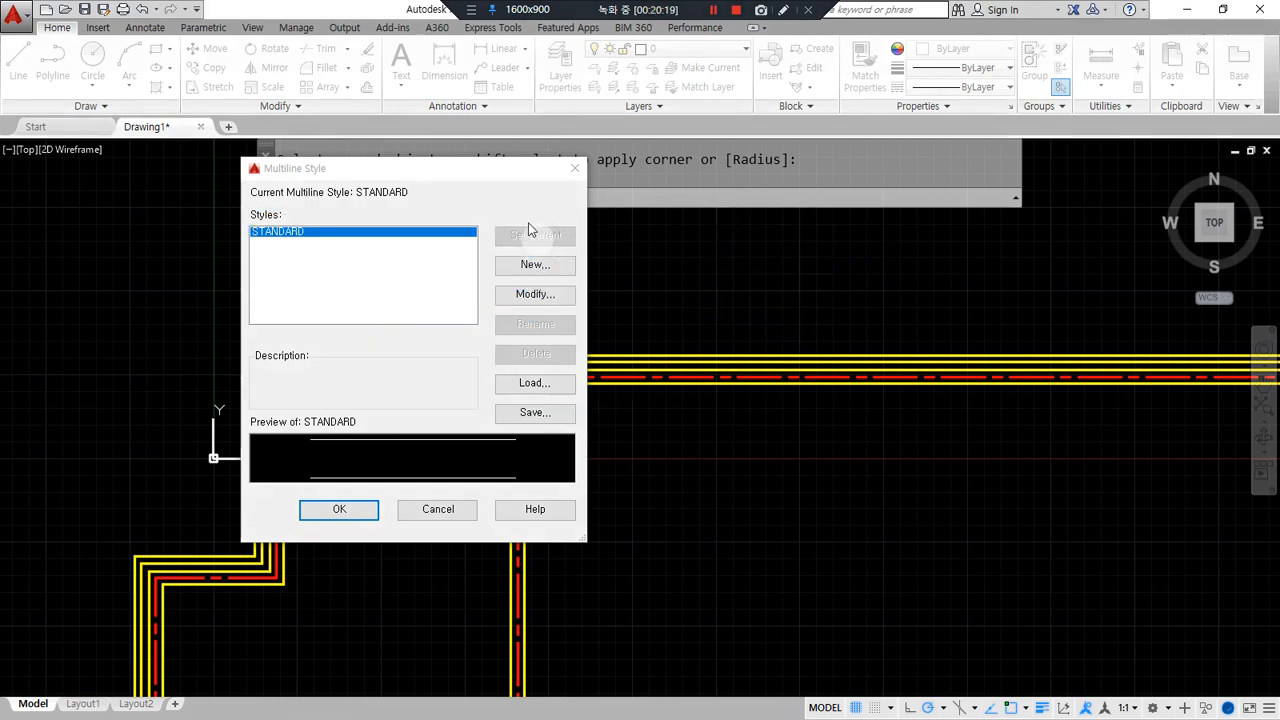
pyautogui.moveTo(572, 298); pyautogui.dragTo(560, 297)
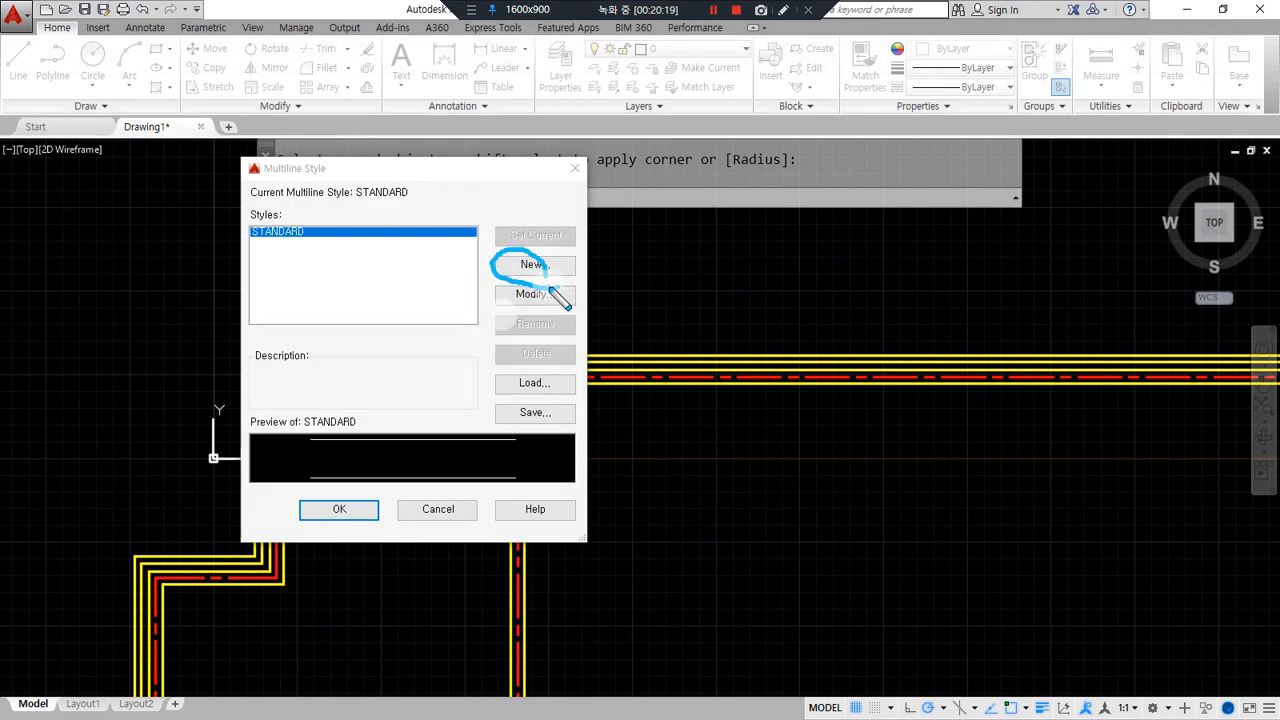
# Create a new multiline style named W200 based on STANDARD and continue to its settings.
pyautogui.click(536, 266)
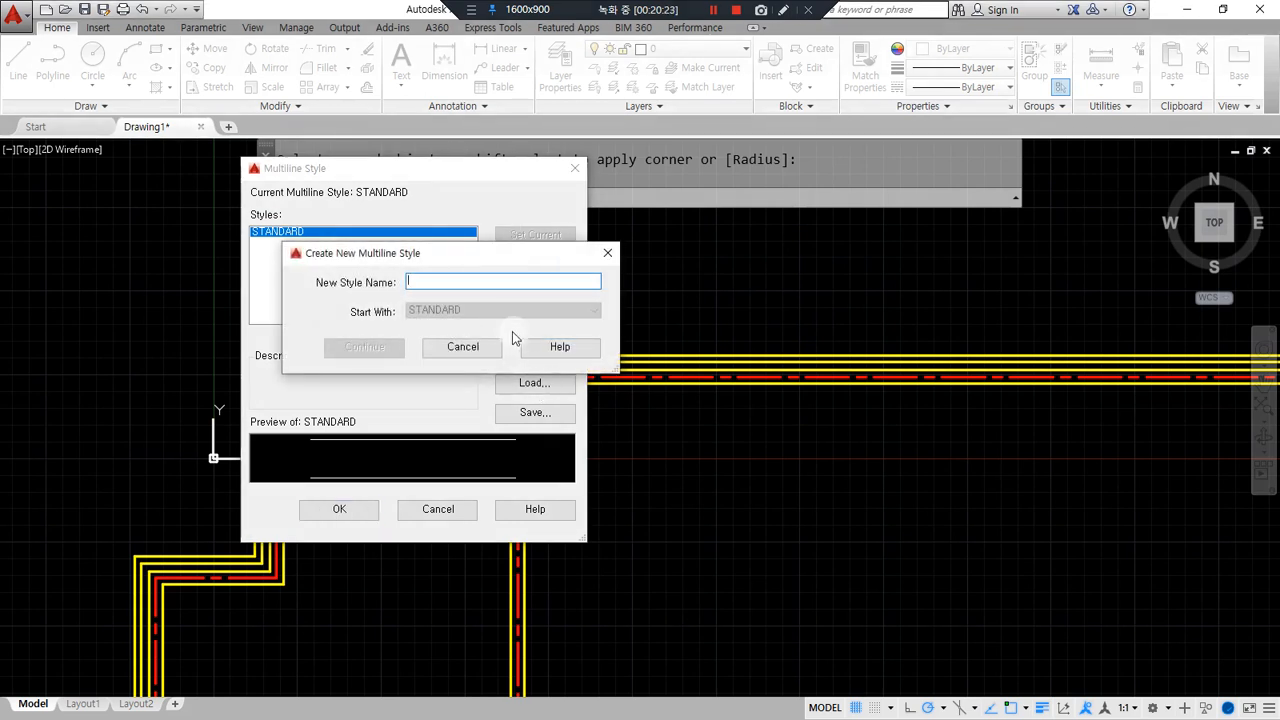
pyautogui.write('W200')
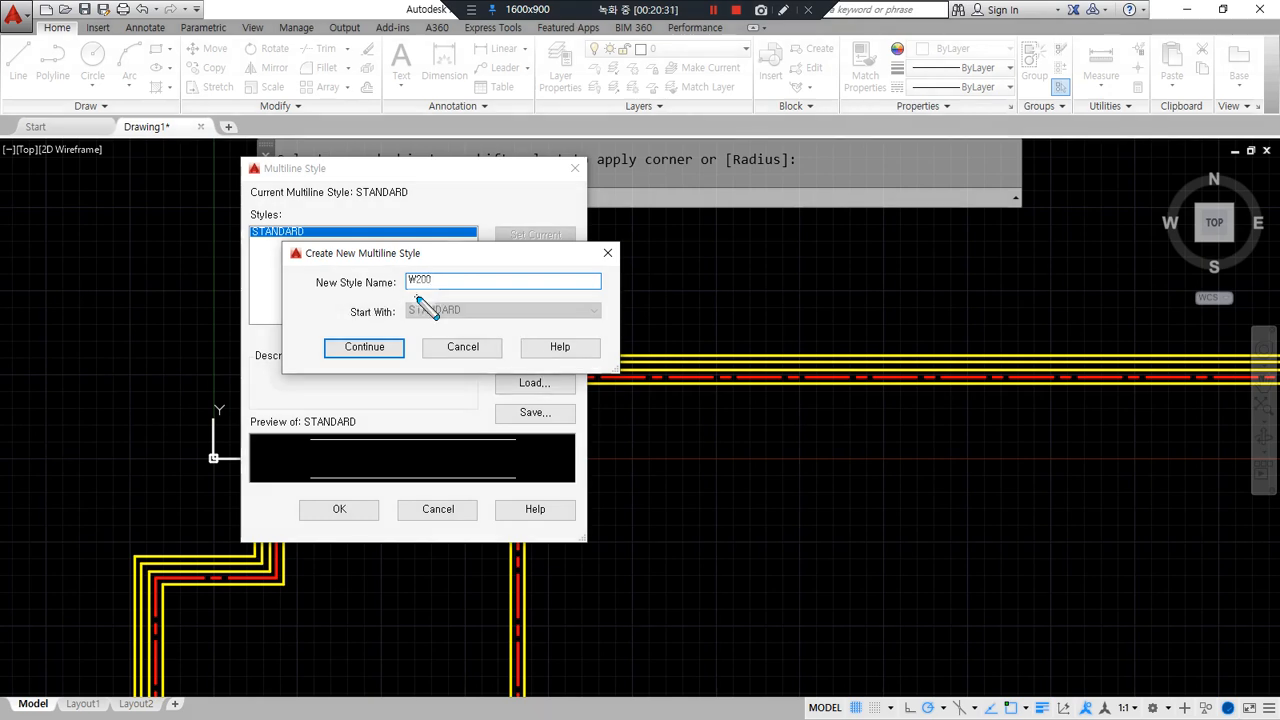
pyautogui.moveTo(408, 288); pyautogui.dragTo(435, 291)
pyautogui.moveTo(533, 646)
pyautogui.mouseDown()
pyautogui.moveTo(493, 626)
pyautogui.moveTo(522, 641)
pyautogui.moveTo(551, 608)
pyautogui.moveTo(522, 648)
pyautogui.moveTo(528, 612)
pyautogui.moveTo(543, 660)
pyautogui.mouseUp()
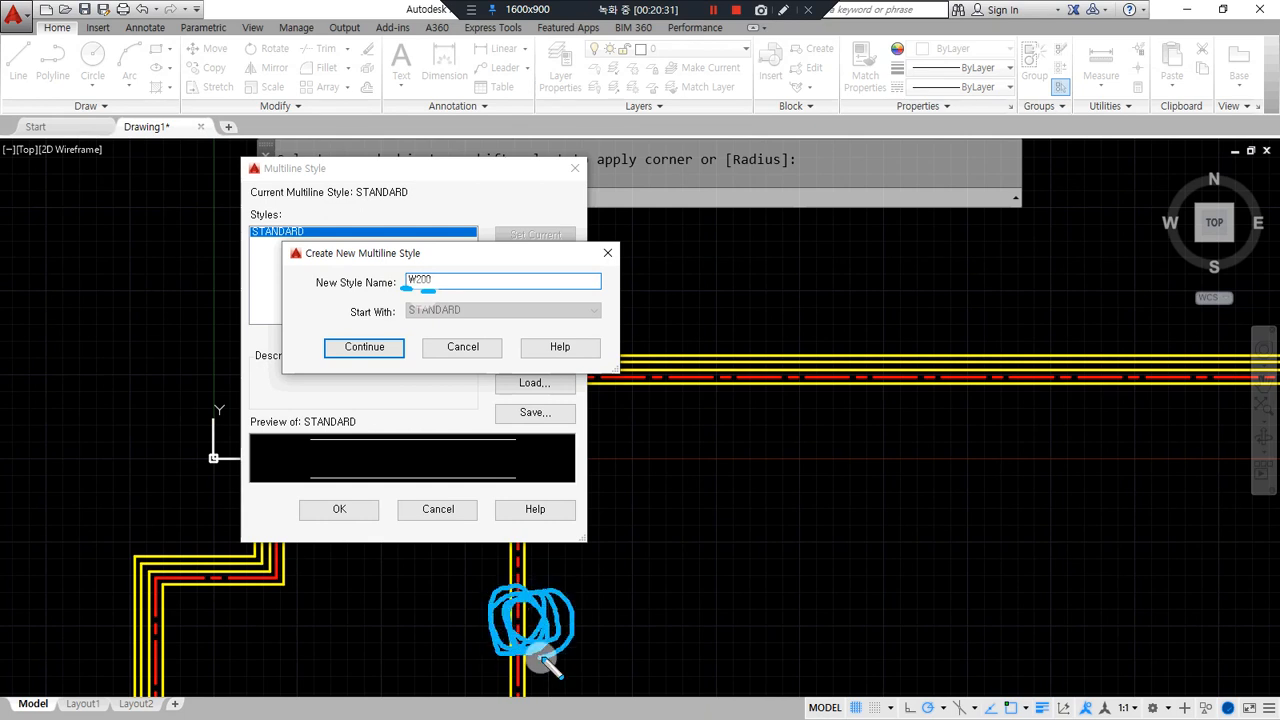
pyautogui.click(366, 350)
pyautogui.click(366, 350)
# Examine how the new style's settings divide into the Description, Caps, Fill and Elements areas.
pyautogui.moveTo(810, 176); pyautogui.dragTo(664, 174)
pyautogui.moveTo(516, 220); pyautogui.dragTo(1088, 220)
pyautogui.moveTo(769, 222); pyautogui.dragTo(769, 555)
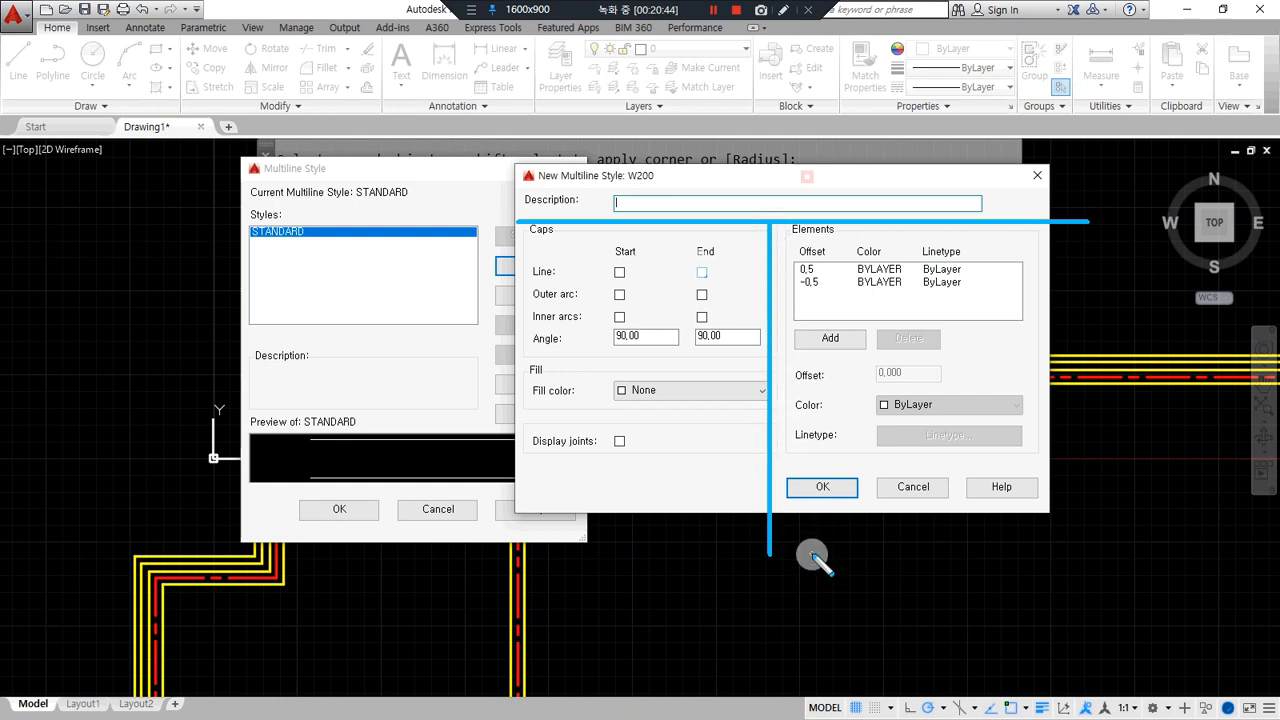
pyautogui.moveTo(566, 228); pyautogui.dragTo(482, 336)
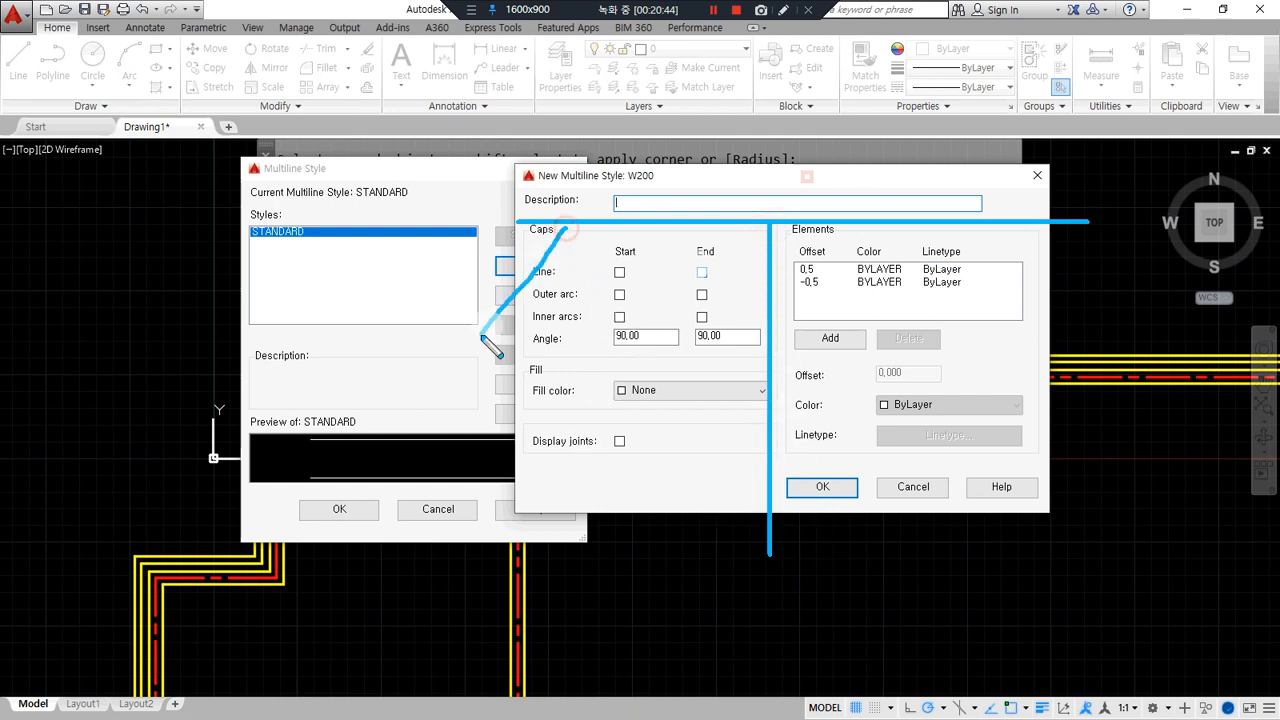
pyautogui.moveTo(647, 231); pyautogui.dragTo(535, 392)
pyautogui.moveTo(708, 240); pyautogui.dragTo(566, 438)
pyautogui.moveTo(728, 300); pyautogui.dragTo(656, 424)
pyautogui.moveTo(743, 368); pyautogui.dragTo(670, 468)
pyautogui.moveTo(645, 213); pyautogui.dragTo(742, 368)
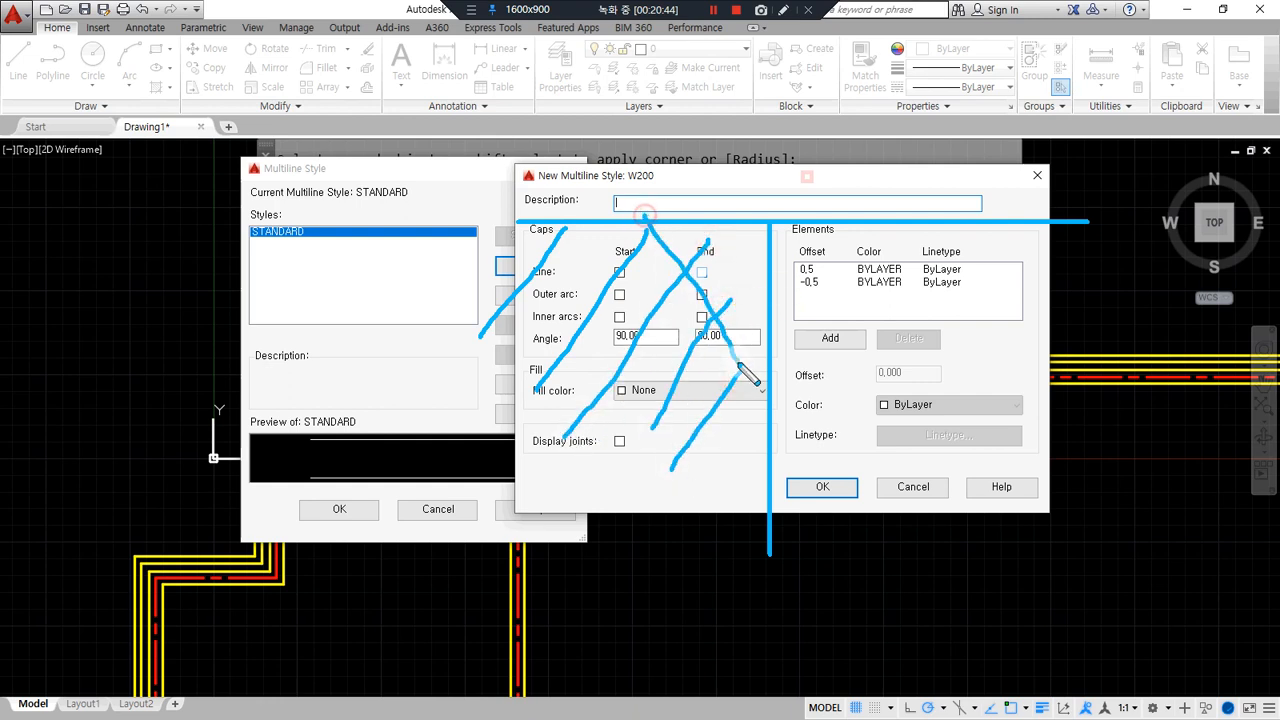
pyautogui.moveTo(570, 242); pyautogui.dragTo(720, 450)
pyautogui.moveTo(548, 305); pyautogui.dragTo(668, 474)
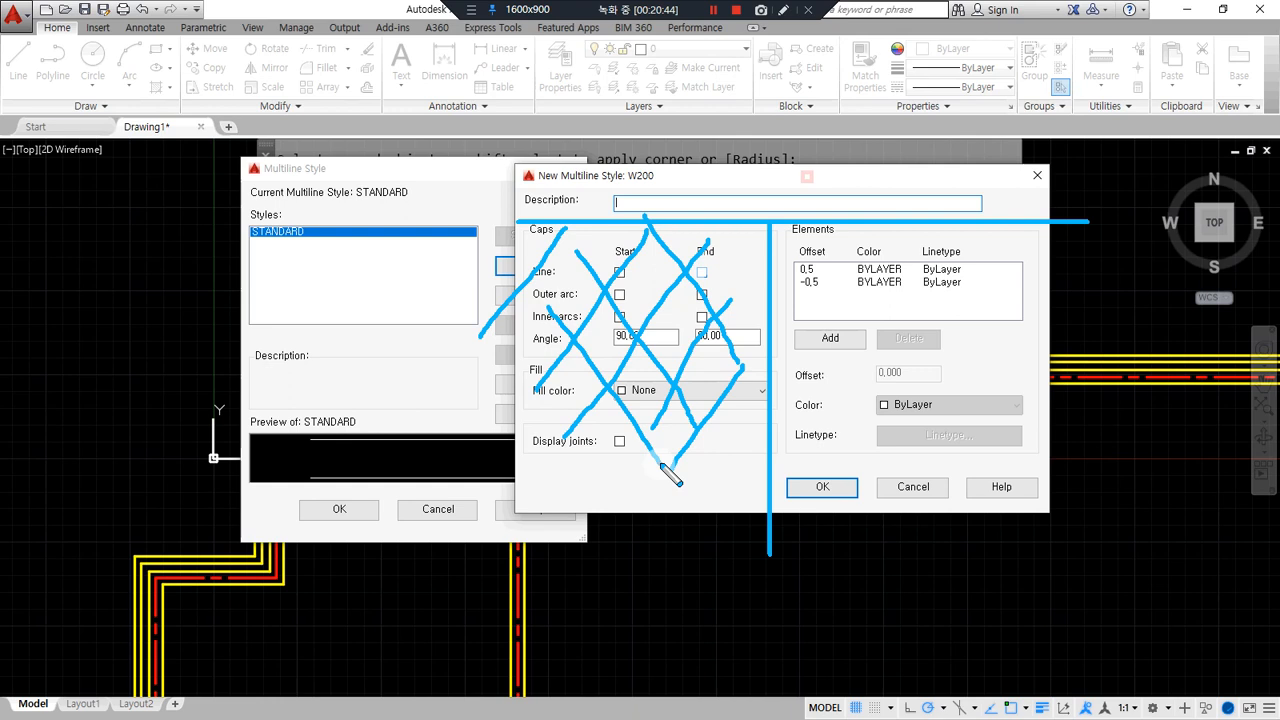
# Enter 벽체 200mm as the description of the W200 multiline style.
pyautogui.moveTo(612, 212); pyautogui.dragTo(1046, 215)
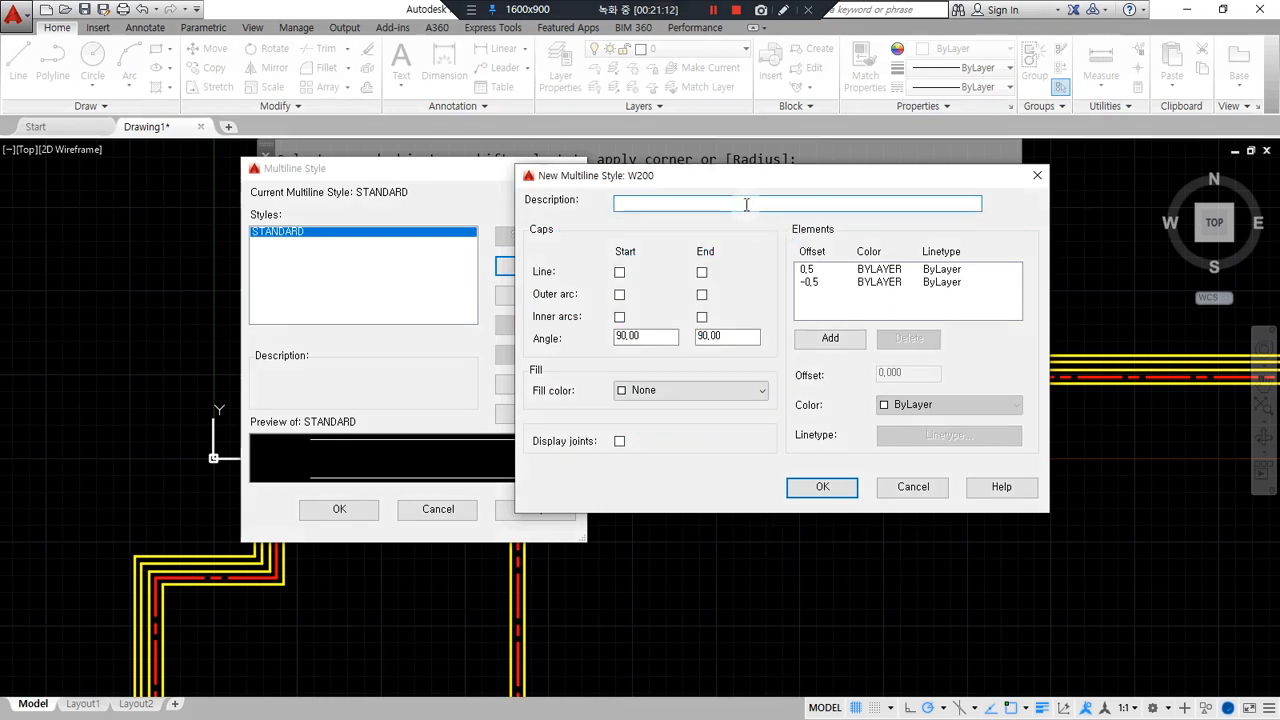
pyautogui.write('벽체 200mm')
pyautogui.hotkey('ctrl', 'alt', 'd')
pyautogui.moveTo(826, 228)
pyautogui.mouseDown()
pyautogui.moveTo(800, 208)
pyautogui.moveTo(925, 405)
pyautogui.moveTo(851, 203)
pyautogui.moveTo(805, 205)
pyautogui.mouseUp()
pyautogui.hotkey('ctrl', 'z')
pyautogui.moveTo(848, 355)
pyautogui.mouseDown()
pyautogui.moveTo(840, 323)
pyautogui.moveTo(846, 357)
pyautogui.mouseUp()
pyautogui.moveTo(829, 284)
pyautogui.mouseDown()
pyautogui.moveTo(815, 303)
pyautogui.moveTo(826, 285)
pyautogui.moveTo(833, 322)
pyautogui.mouseUp()
pyautogui.moveTo(942, 350)
pyautogui.mouseDown()
pyautogui.moveTo(880, 330)
pyautogui.moveTo(943, 355)
pyautogui.mouseUp()
pyautogui.press('Escape')
# Try adding several extra line elements to the style and delete them again.
pyautogui.click(829, 345)
pyautogui.click(829, 342)
pyautogui.click(837, 341)
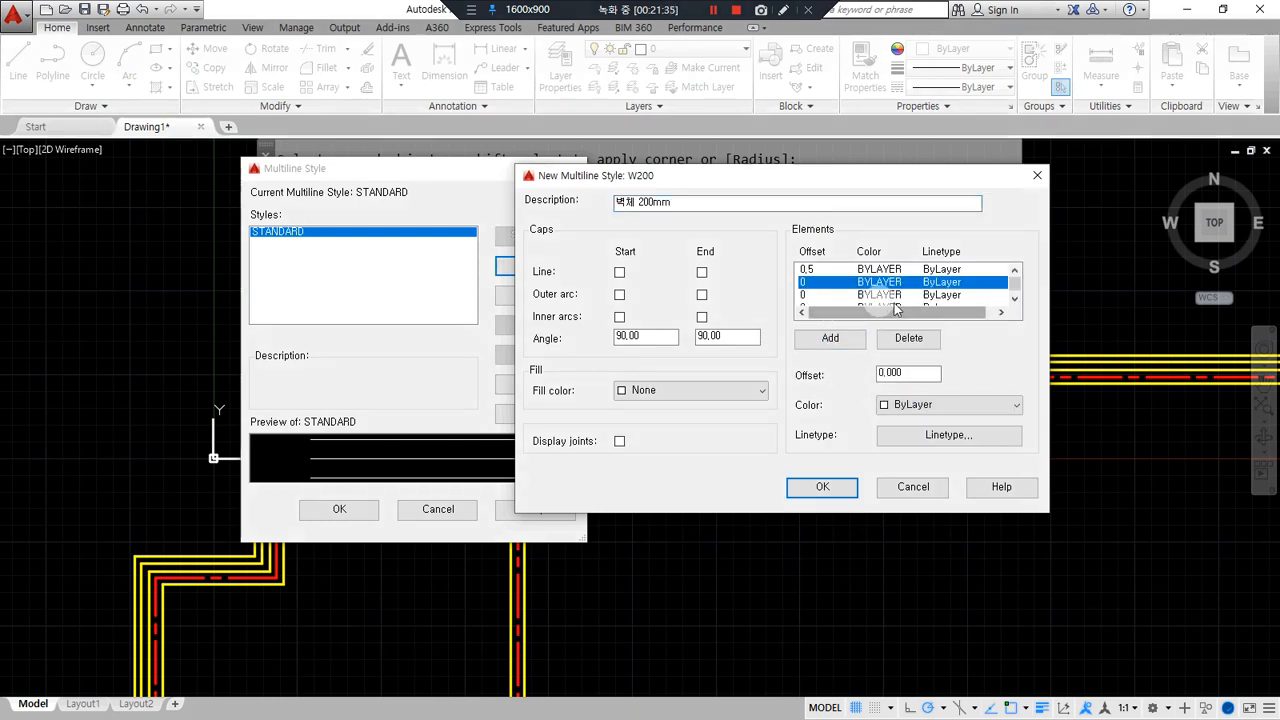
pyautogui.click(910, 339)
pyautogui.click(910, 339)
pyautogui.click(910, 339)
pyautogui.click(829, 340)
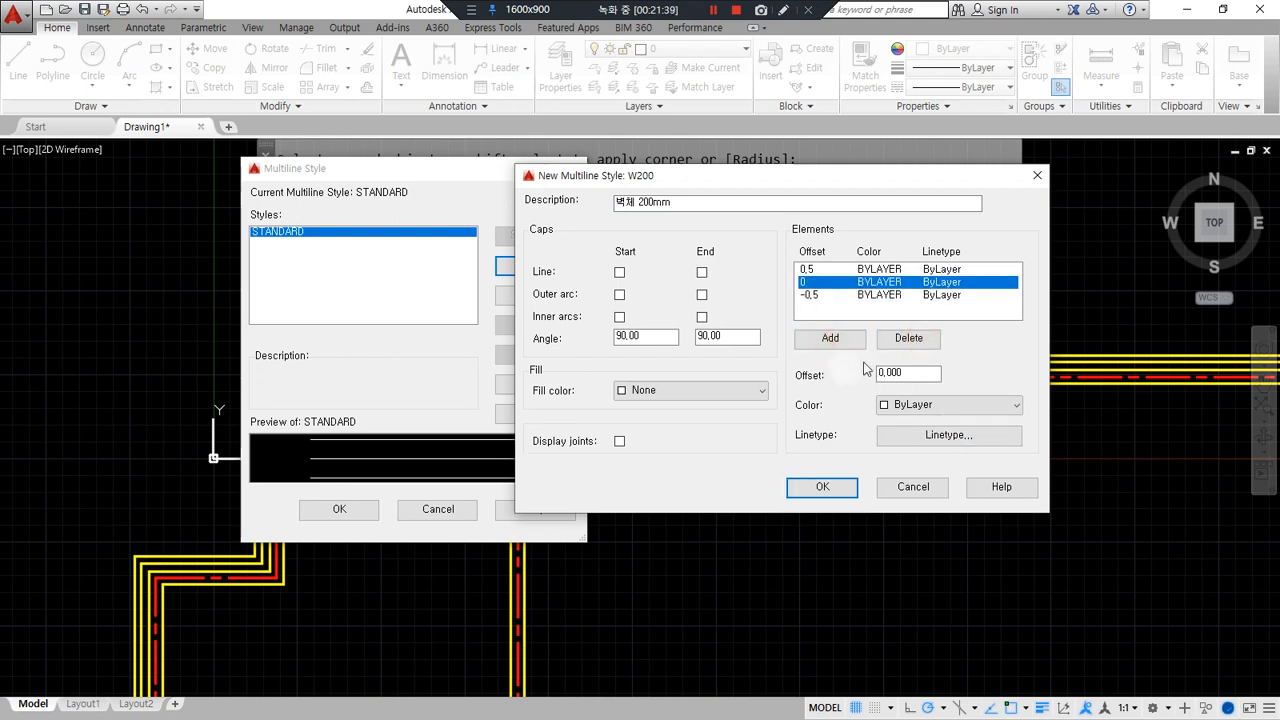
pyautogui.click(918, 345)
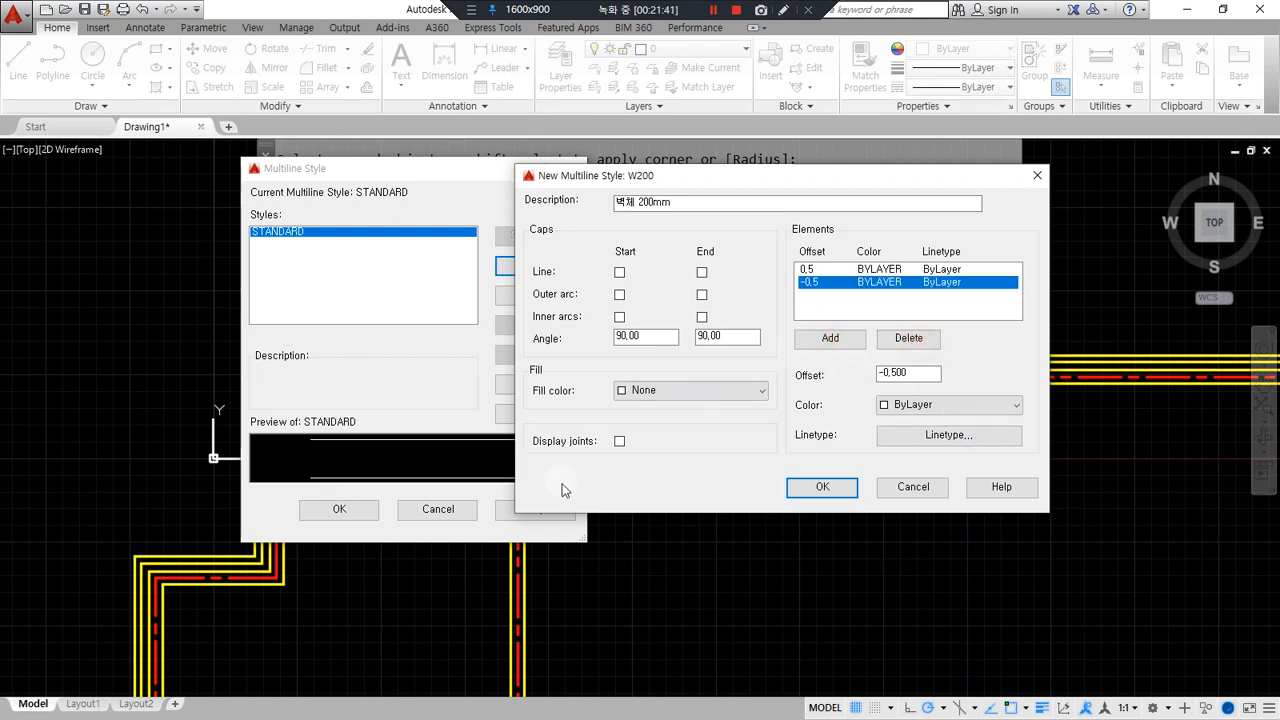
# Add a center element at offset 0 and examine how the wall faces are spaced on either side of it.
pyautogui.click(829, 339)
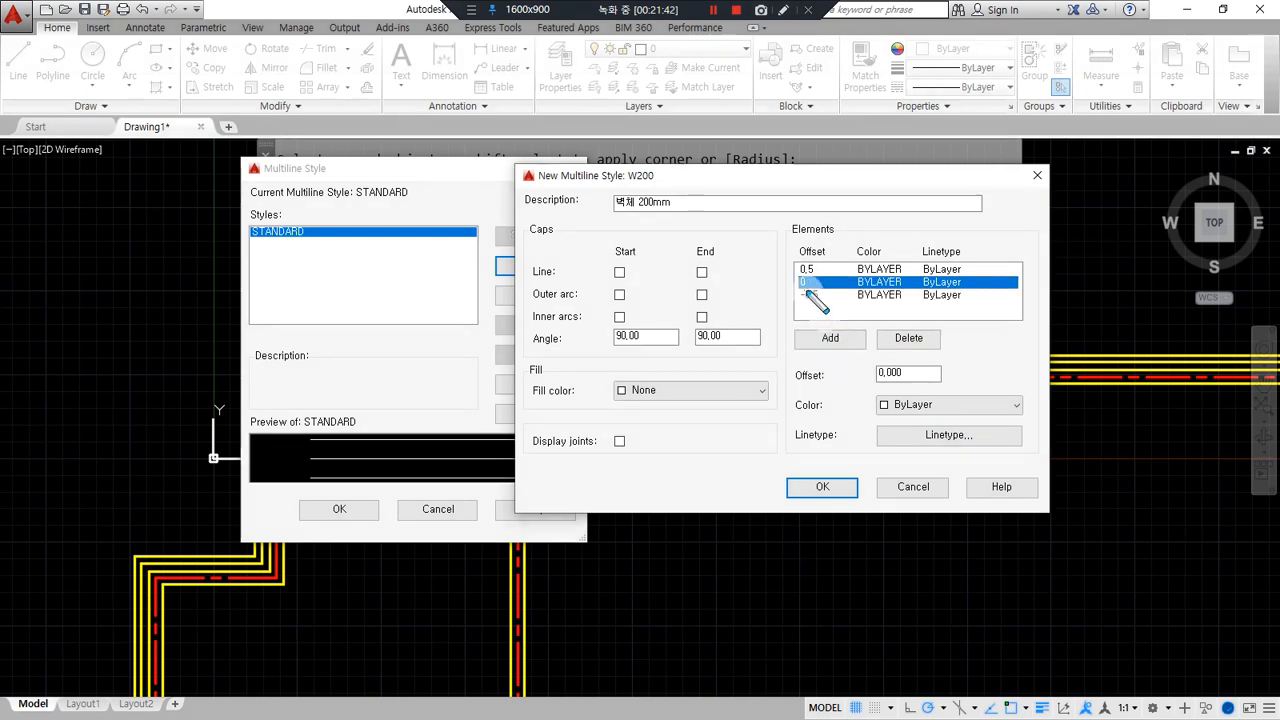
pyautogui.moveTo(787, 279); pyautogui.dragTo(1072, 268)
pyautogui.moveTo(264, 278); pyautogui.dragTo(475, 284)
pyautogui.moveTo(345, 285); pyautogui.dragTo(183, 277)
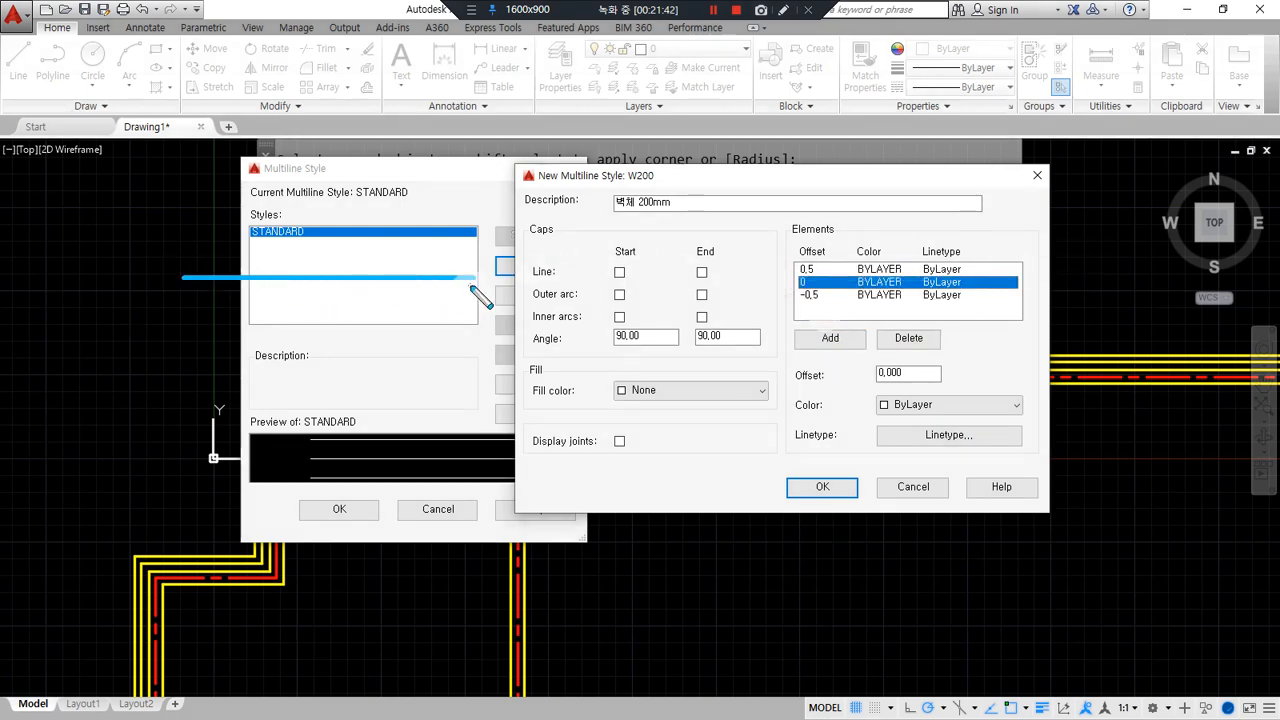
pyautogui.moveTo(475, 273)
pyautogui.mouseDown()
pyautogui.moveTo(475, 233)
pyautogui.moveTo(496, 247)
pyautogui.moveTo(199, 231)
pyautogui.mouseUp()
pyautogui.moveTo(475, 285)
pyautogui.mouseDown()
pyautogui.moveTo(478, 333)
pyautogui.moveTo(222, 355)
pyautogui.mouseUp()
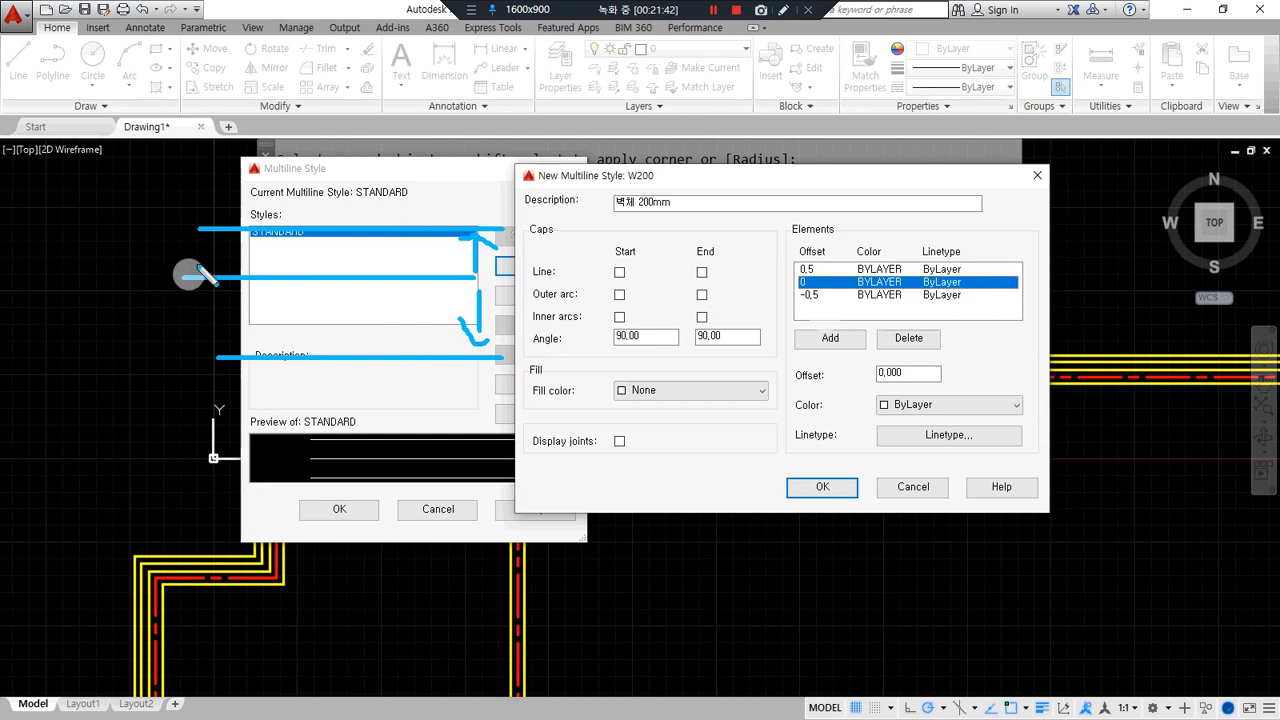
pyautogui.moveTo(231, 238)
pyautogui.mouseDown()
pyautogui.moveTo(213, 289)
pyautogui.moveTo(225, 303)
pyautogui.mouseUp()
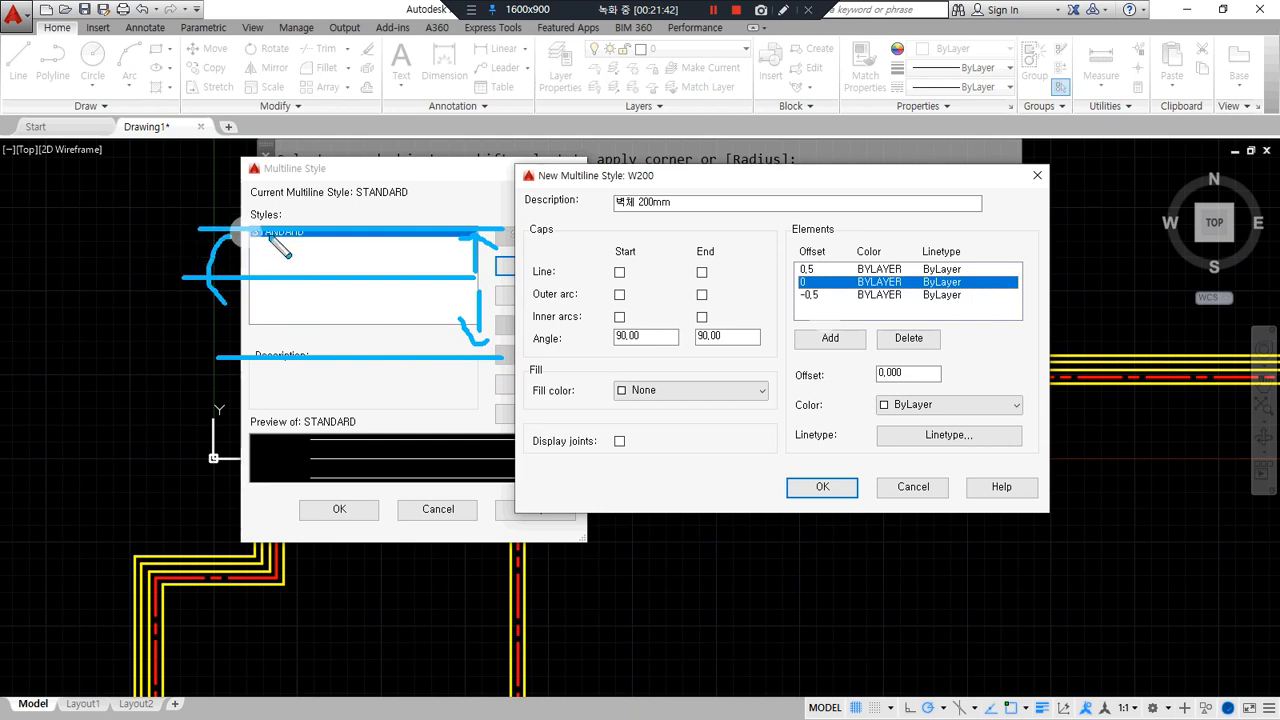
pyautogui.moveTo(658, 183); pyautogui.dragTo(664, 212)
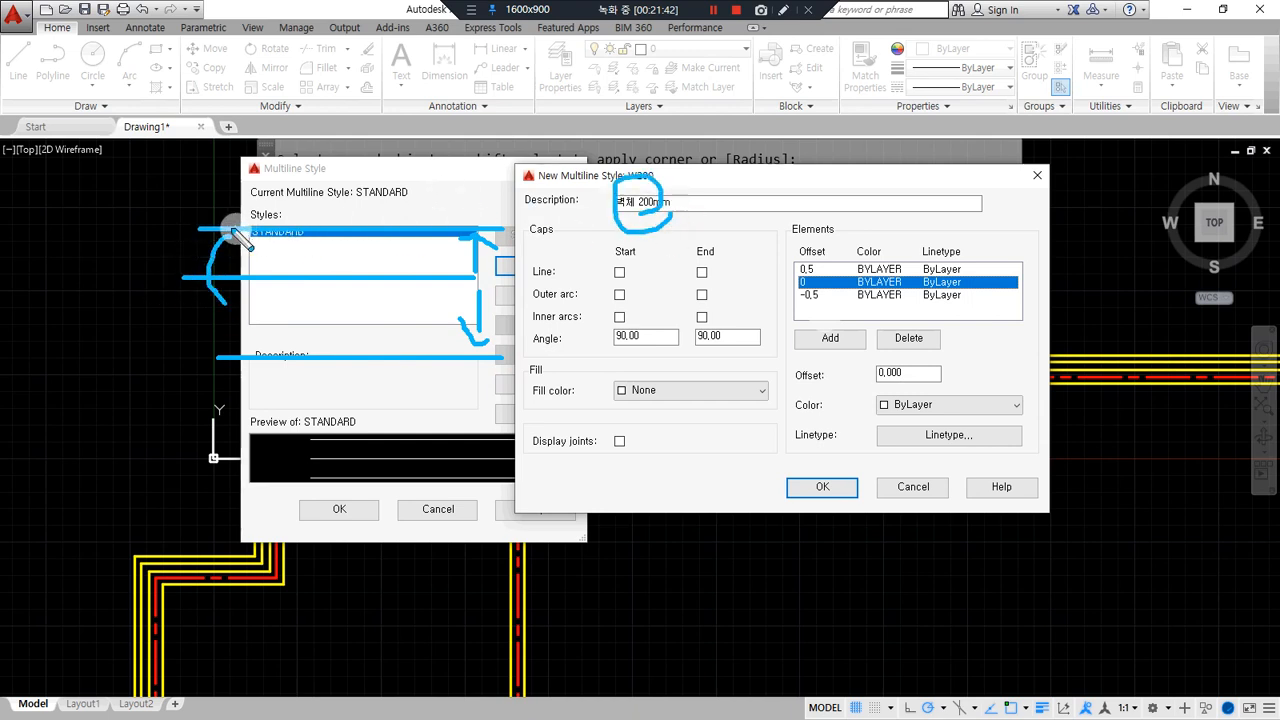
pyautogui.moveTo(183, 276); pyautogui.dragTo(410, 275)
pyautogui.moveTo(232, 267); pyautogui.dragTo(232, 175)
pyautogui.moveTo(231, 194)
pyautogui.mouseDown()
pyautogui.moveTo(200, 198)
pyautogui.moveTo(284, 208)
pyautogui.mouseUp()
pyautogui.moveTo(233, 270)
pyautogui.mouseDown()
pyautogui.moveTo(235, 340)
pyautogui.moveTo(287, 321)
pyautogui.mouseUp()
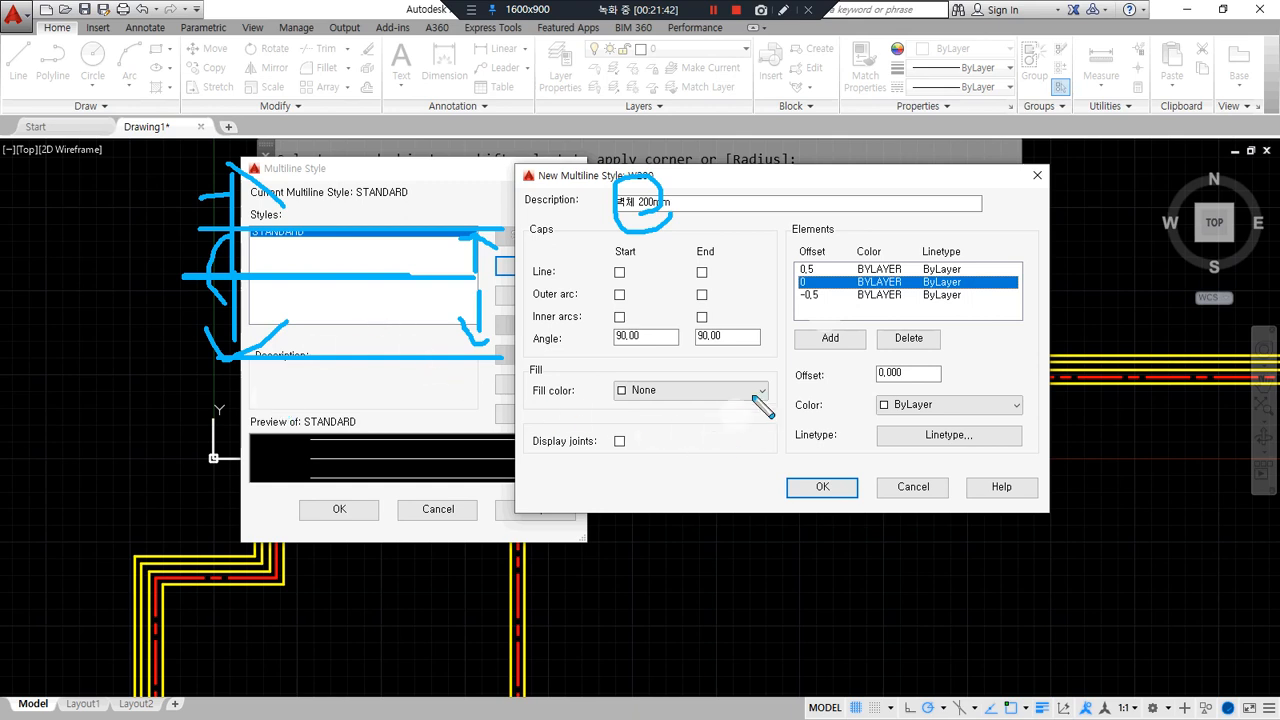
# Set the offset of the style's upper element to 100.
pyautogui.click(813, 283)
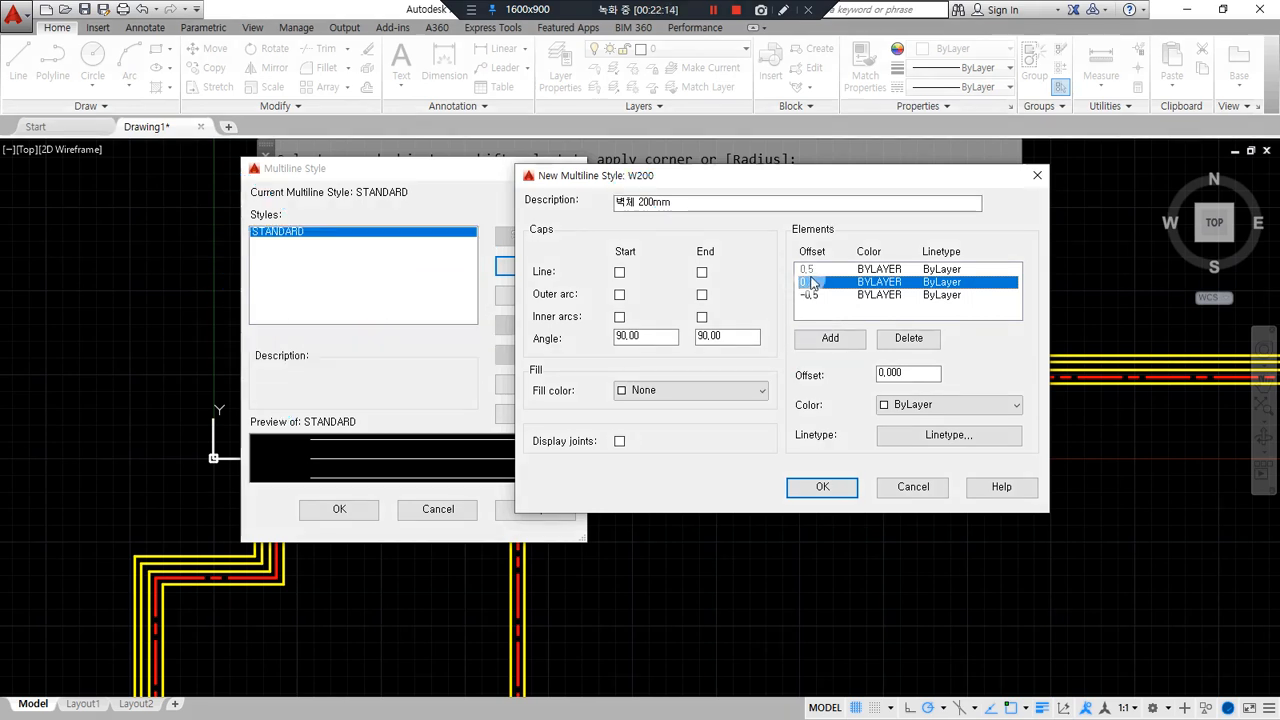
pyautogui.click(808, 269)
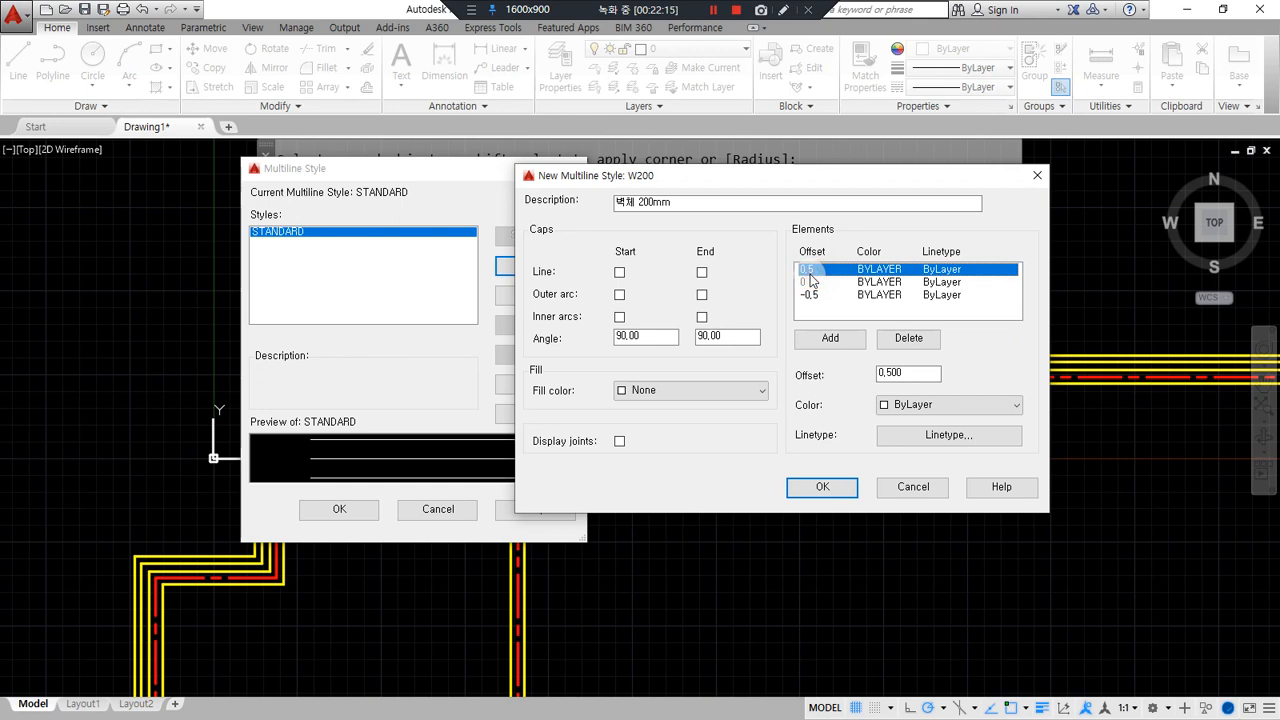
pyautogui.moveTo(812, 266)
pyautogui.mouseDown()
pyautogui.moveTo(745, 360)
pyautogui.moveTo(790, 385)
pyautogui.moveTo(768, 390)
pyautogui.moveTo(737, 430)
pyautogui.moveTo(799, 439)
pyautogui.moveTo(761, 469)
pyautogui.moveTo(765, 385)
pyautogui.moveTo(895, 398)
pyautogui.moveTo(1034, 443)
pyautogui.moveTo(816, 455)
pyautogui.mouseUp()
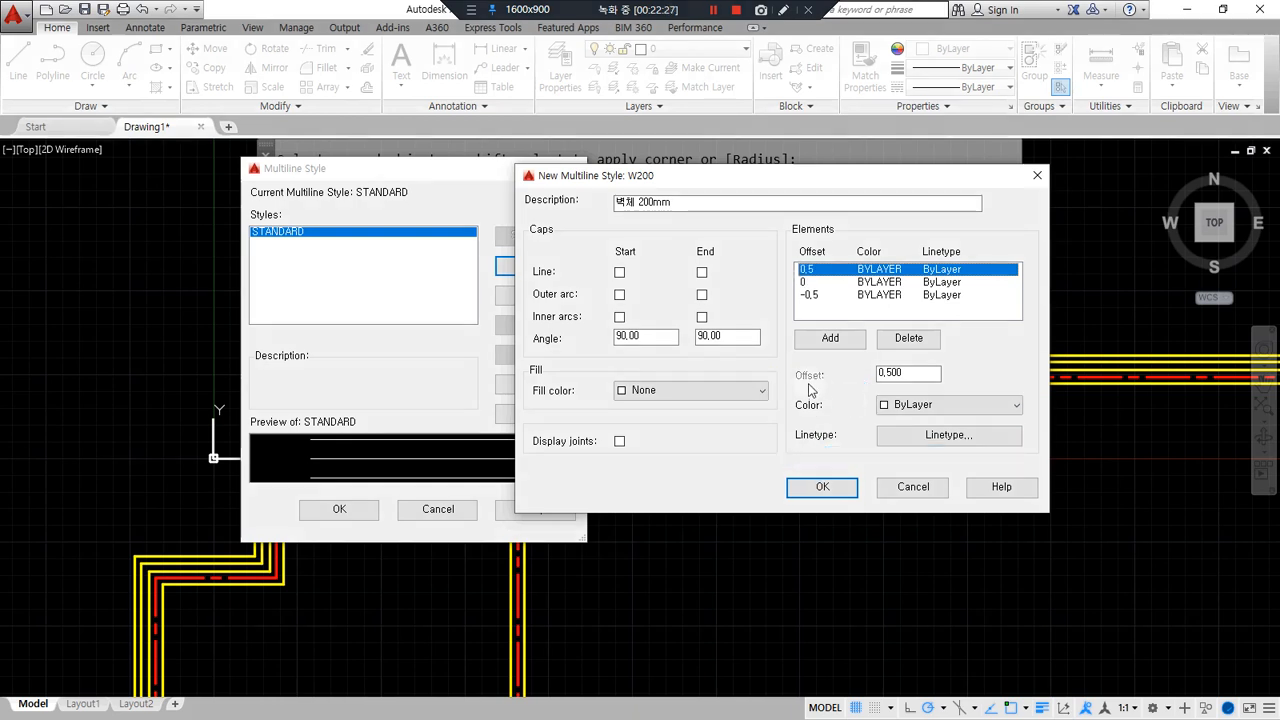
pyautogui.moveTo(792, 386); pyautogui.dragTo(948, 384)
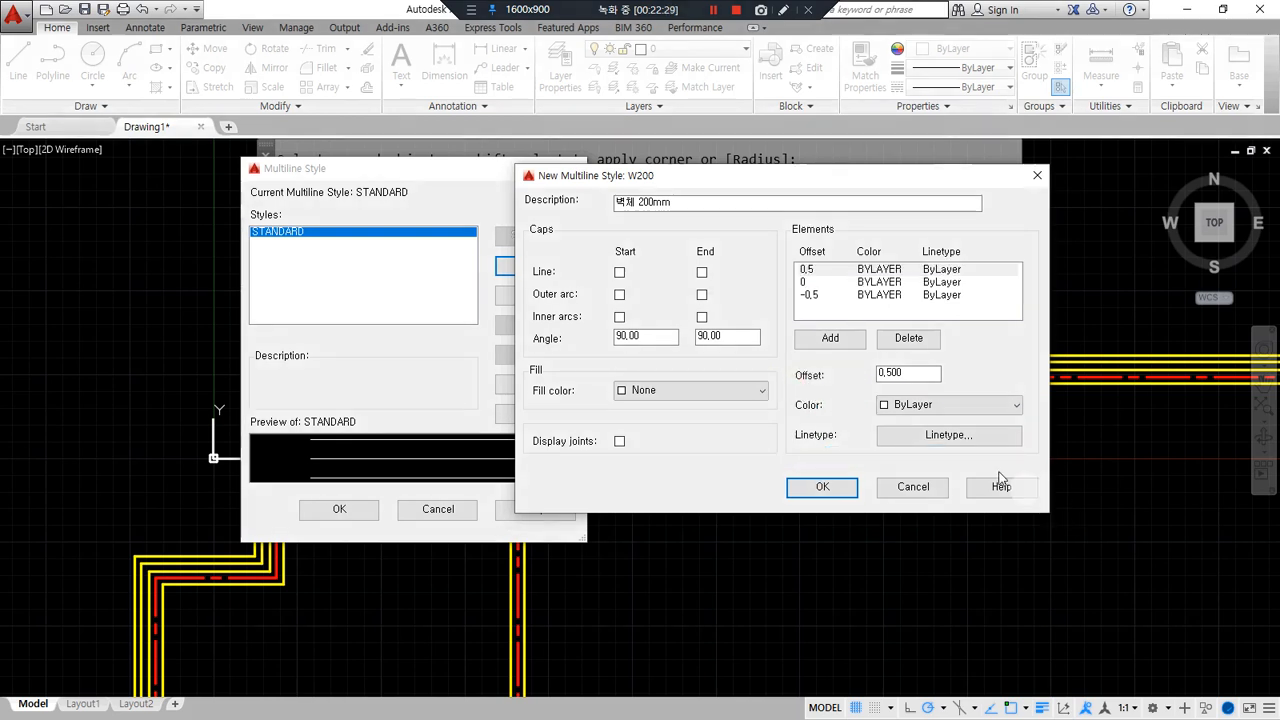
pyautogui.doubleClick(906, 374)
pyautogui.write('10')
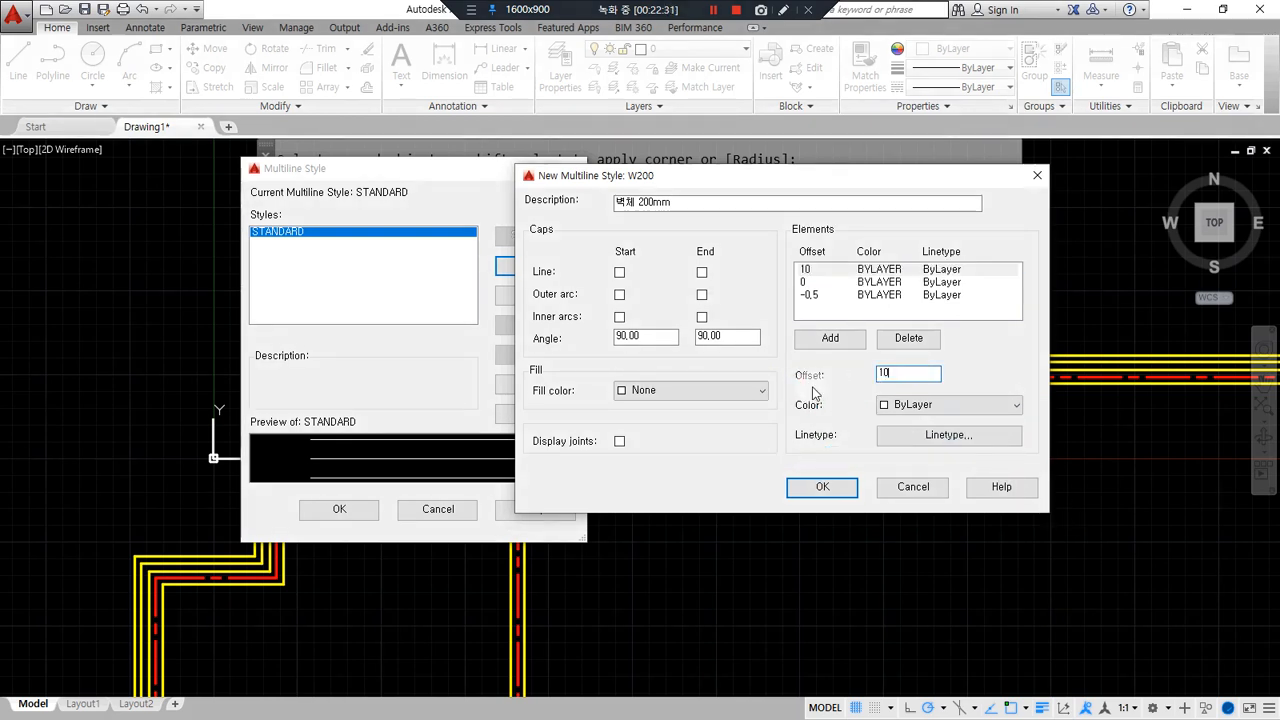
pyautogui.write('0')
# Set the offset of the style's lower element to -100.
pyautogui.click(812, 295)
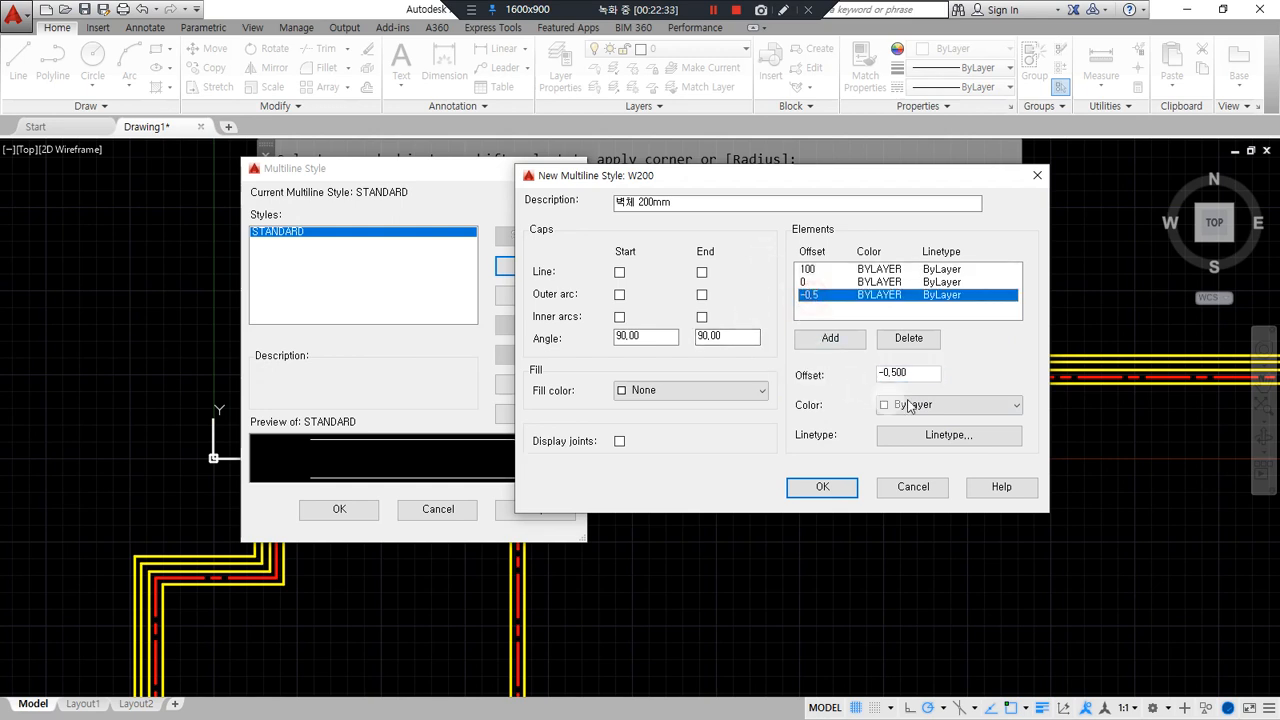
pyautogui.doubleClick(906, 373)
pyautogui.write('-1')
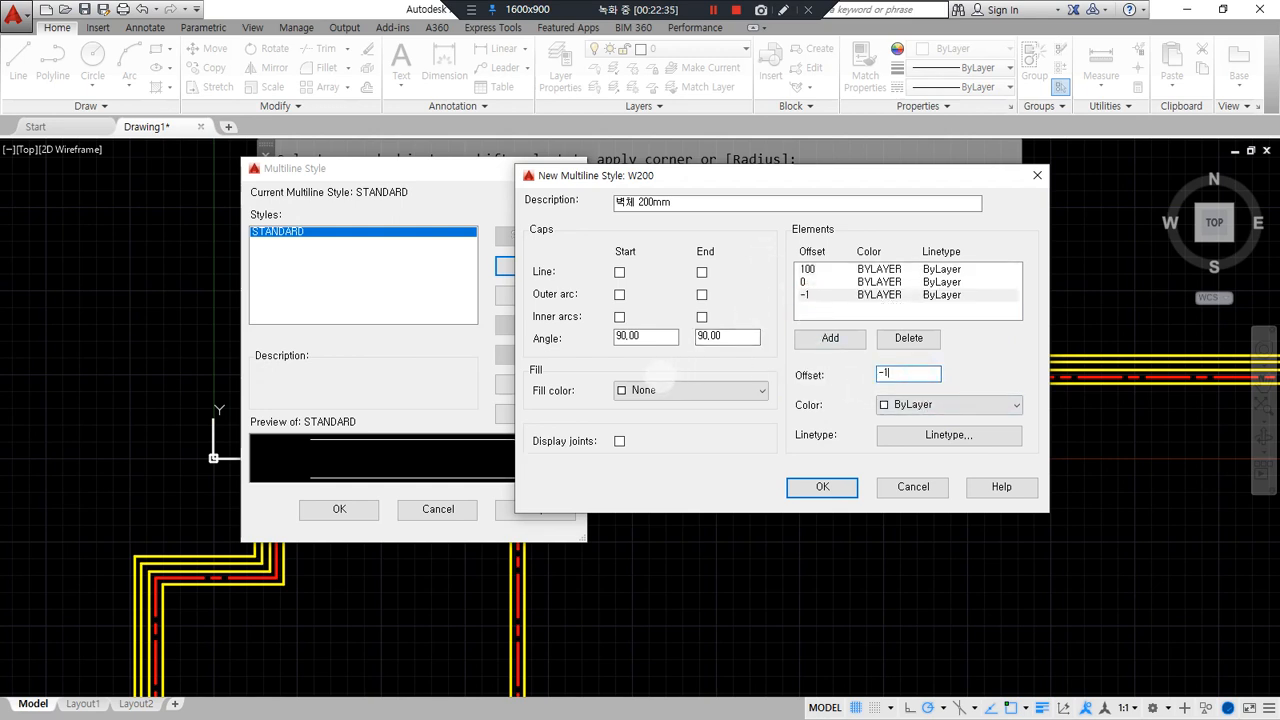
pyautogui.write('00')
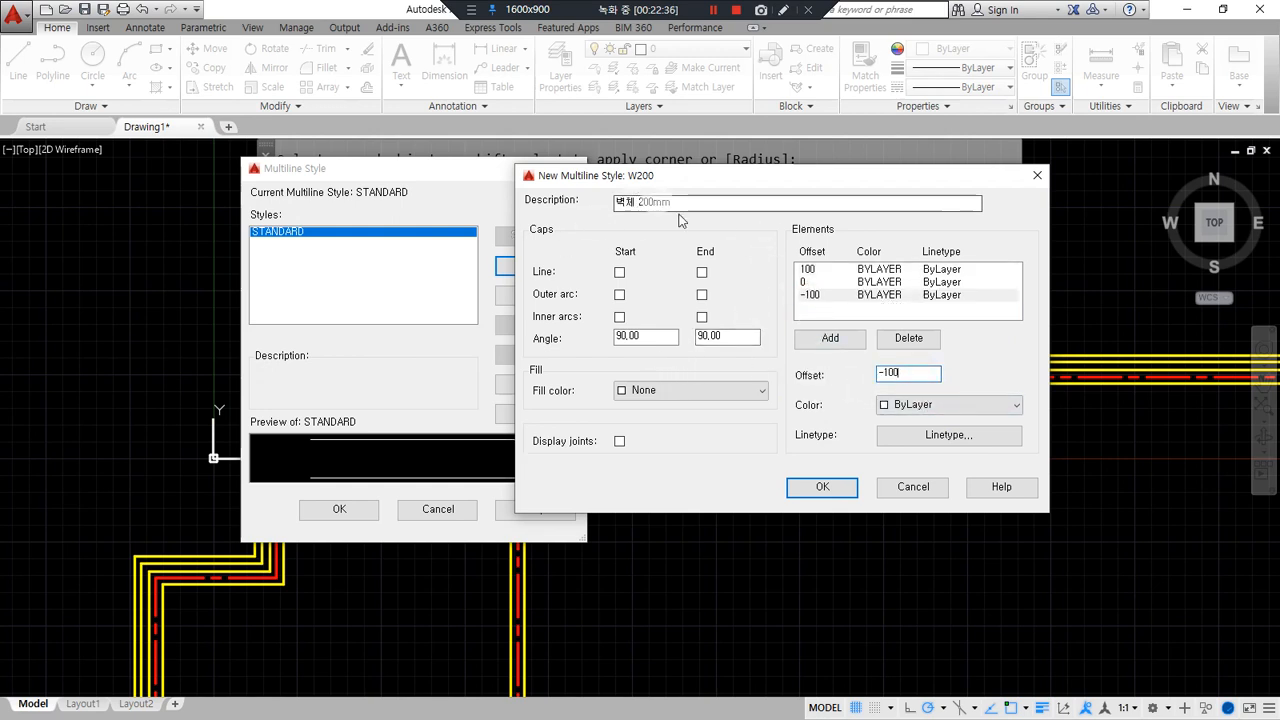
# Delete the center element at offset 0 and save the W200 style with its two remaining elements.
pyautogui.click(806, 282)
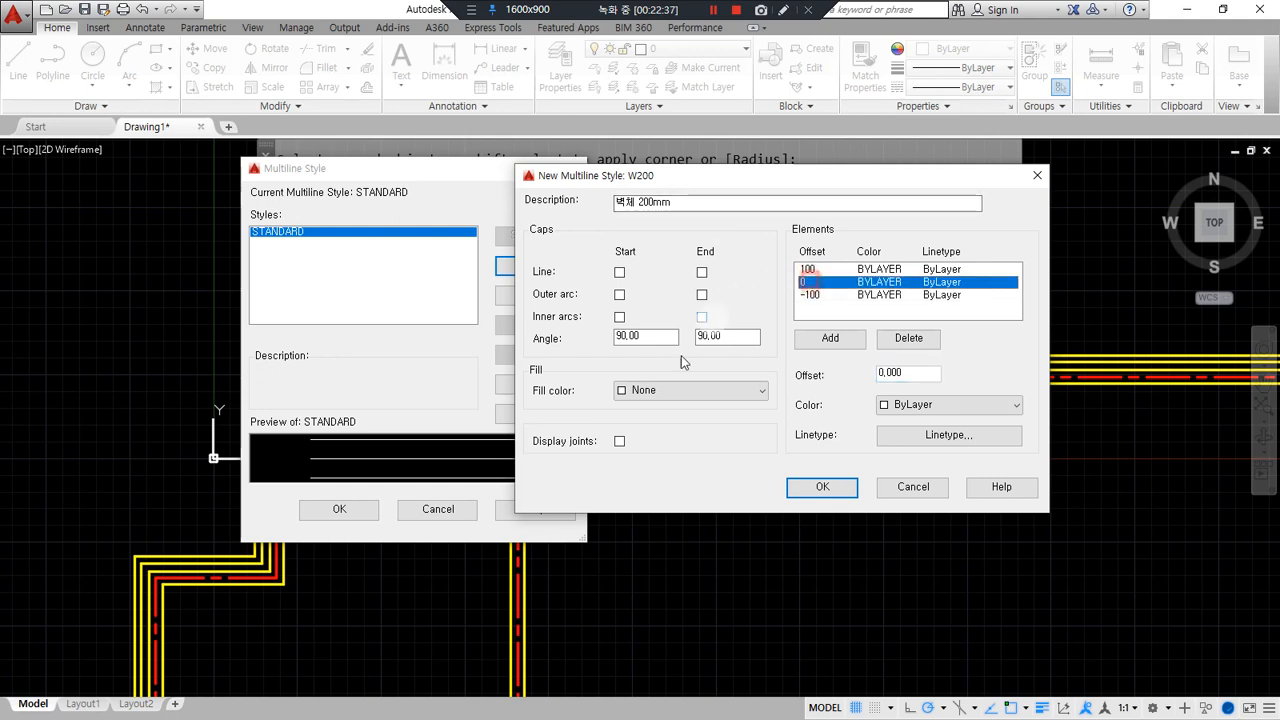
pyautogui.click(922, 338)
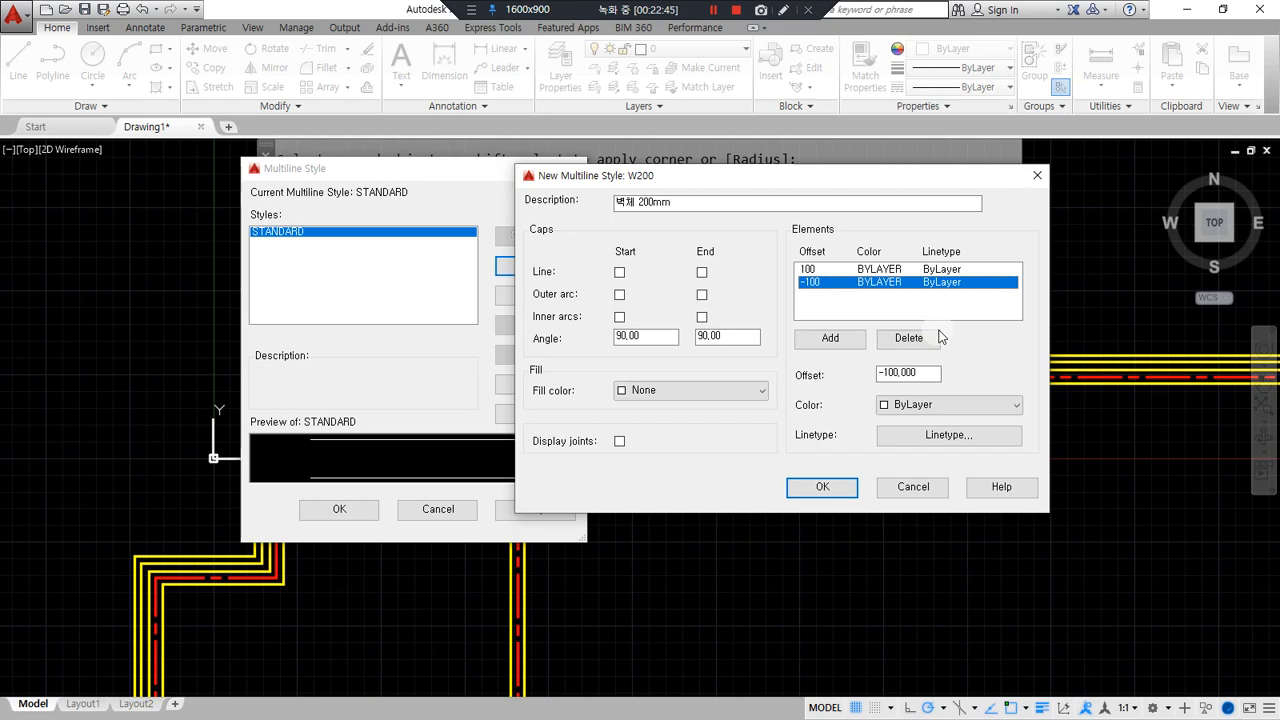
pyautogui.click(821, 487)
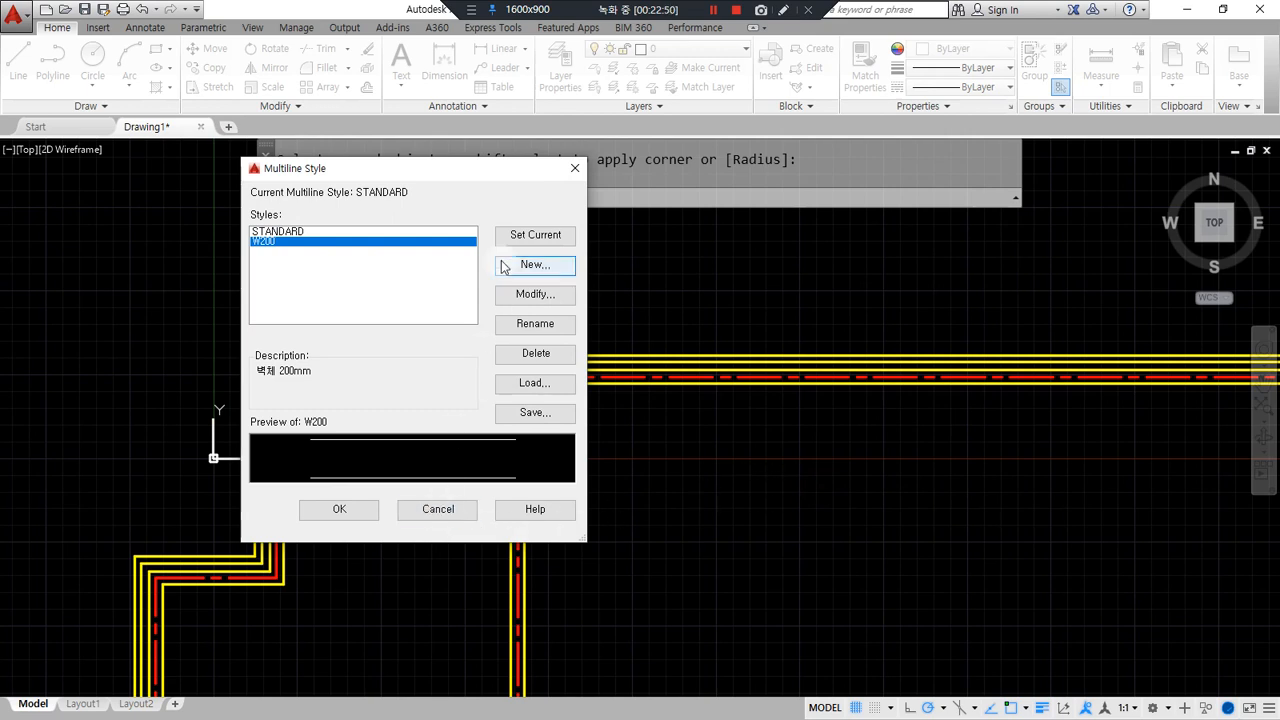
# Make W200 the current multiline style and close the Multiline Style manager, accepting the changes.
pyautogui.click(262, 243)
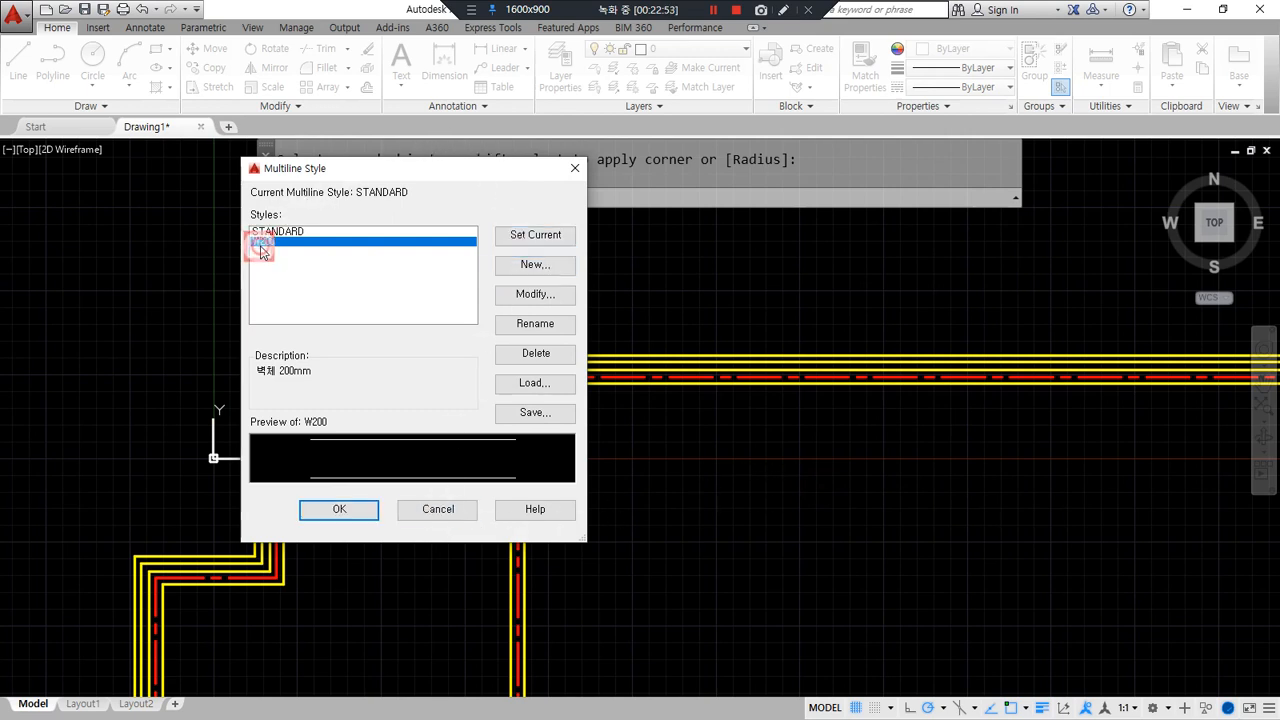
pyautogui.click(560, 240)
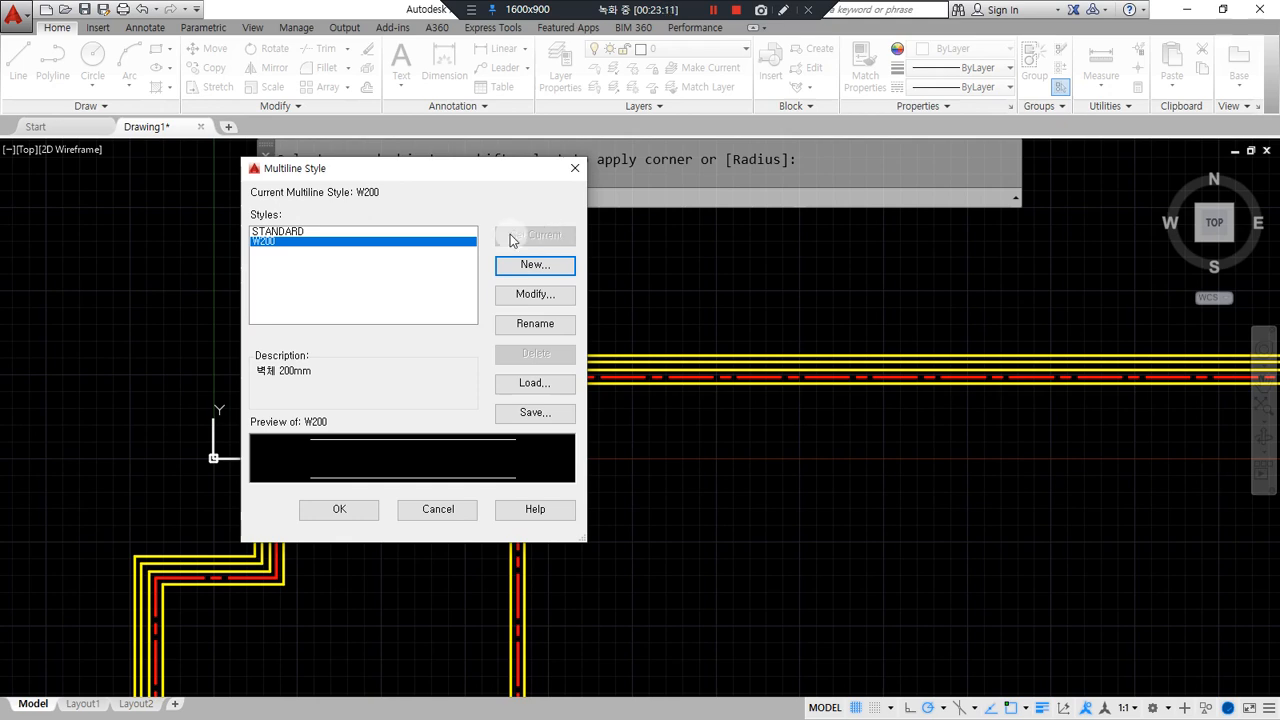
pyautogui.moveTo(595, 231); pyautogui.dragTo(515, 231)
pyautogui.moveTo(558, 378)
pyautogui.mouseDown()
pyautogui.moveTo(509, 350)
pyautogui.moveTo(566, 352)
pyautogui.moveTo(540, 342)
pyautogui.mouseUp()
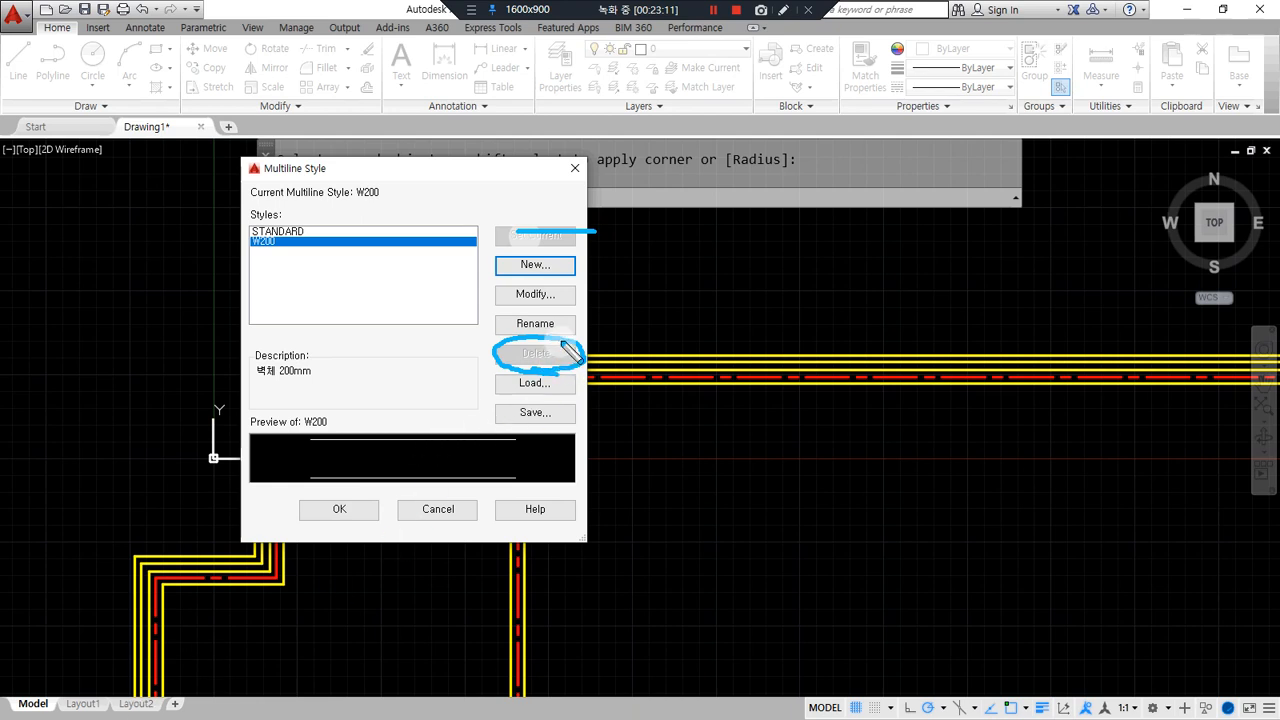
pyautogui.moveTo(512, 314)
pyautogui.mouseDown()
pyautogui.moveTo(584, 335)
pyautogui.moveTo(557, 357)
pyautogui.moveTo(565, 322)
pyautogui.moveTo(515, 308)
pyautogui.moveTo(574, 300)
pyautogui.moveTo(563, 322)
pyautogui.mouseUp()
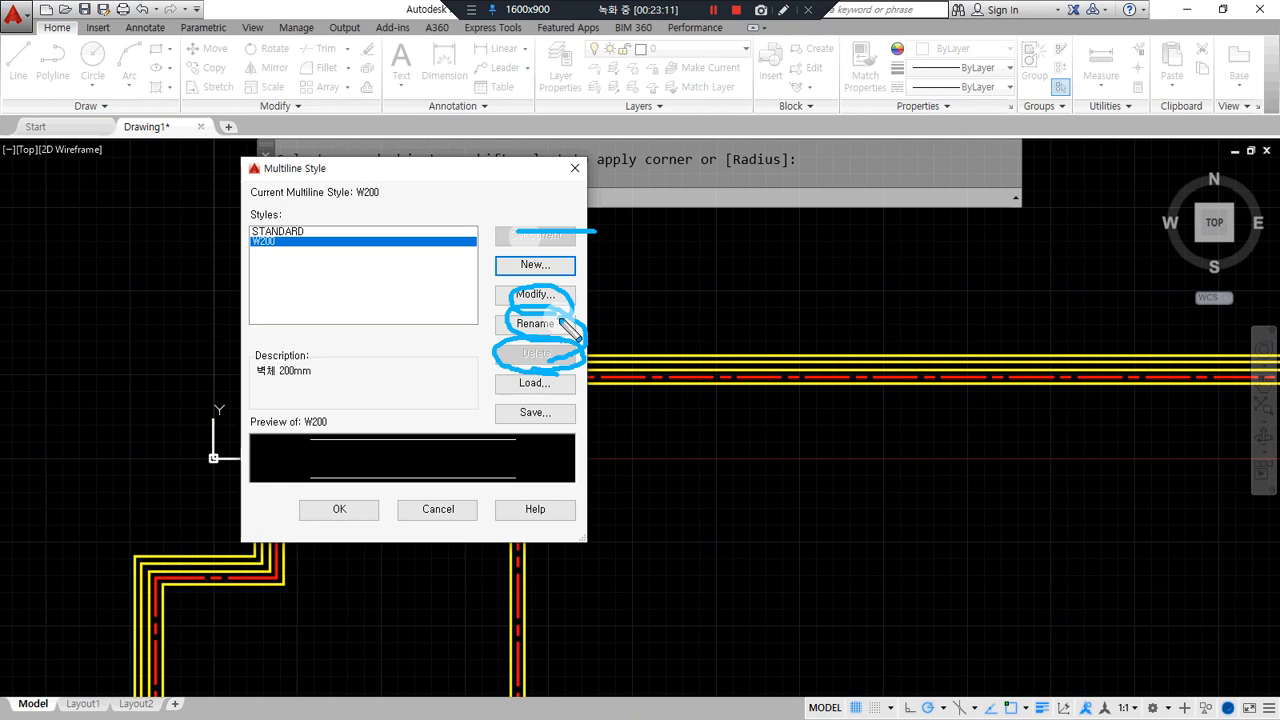
pyautogui.moveTo(835, 505)
pyautogui.mouseDown()
pyautogui.moveTo(751, 294)
pyautogui.moveTo(974, 437)
pyautogui.moveTo(858, 489)
pyautogui.mouseUp()
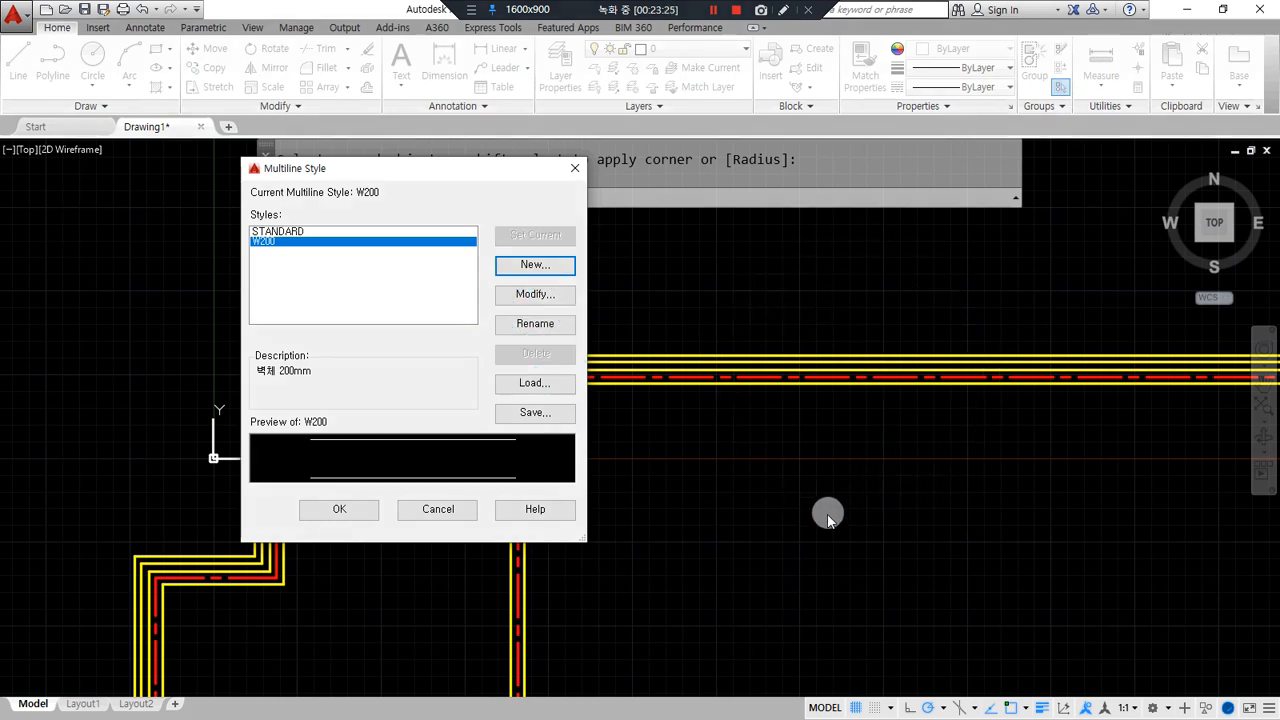
pyautogui.click(339, 509)
# Erase all existing walls and centerlines from the drawing and zoom to the whole drawing area.
pyautogui.click(512, 440)
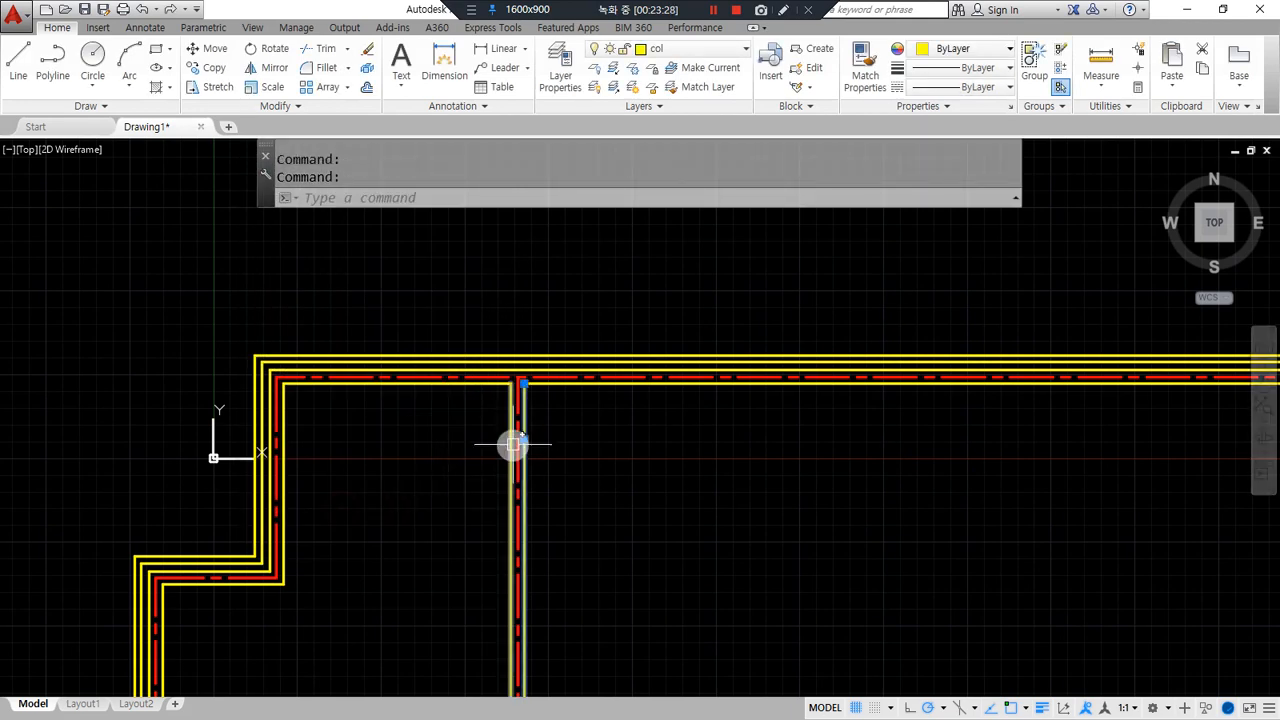
pyautogui.click(768, 643)
pyautogui.click(96, 280)
pyautogui.write('e')
pyautogui.press('Return')
pyautogui.write('z')
pyautogui.press('Return')
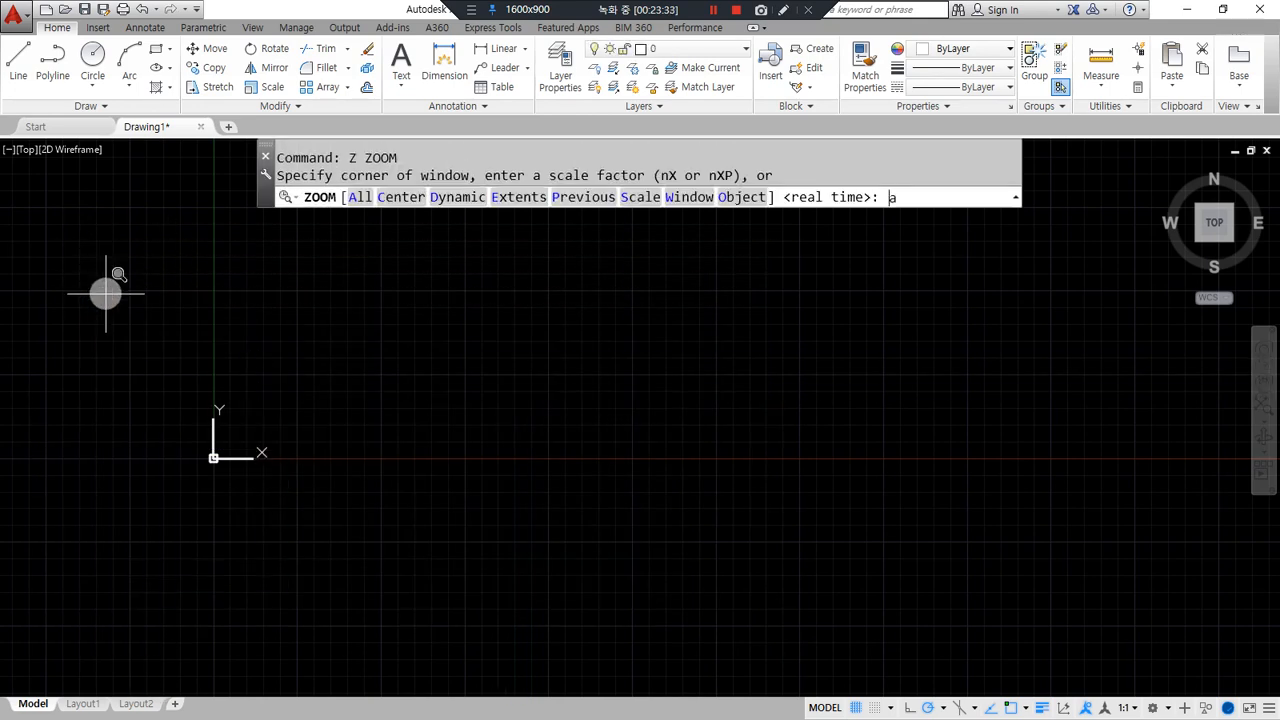
# Zoom to show the full drawing limits.
pyautogui.write('a')
pyautogui.press('Return')
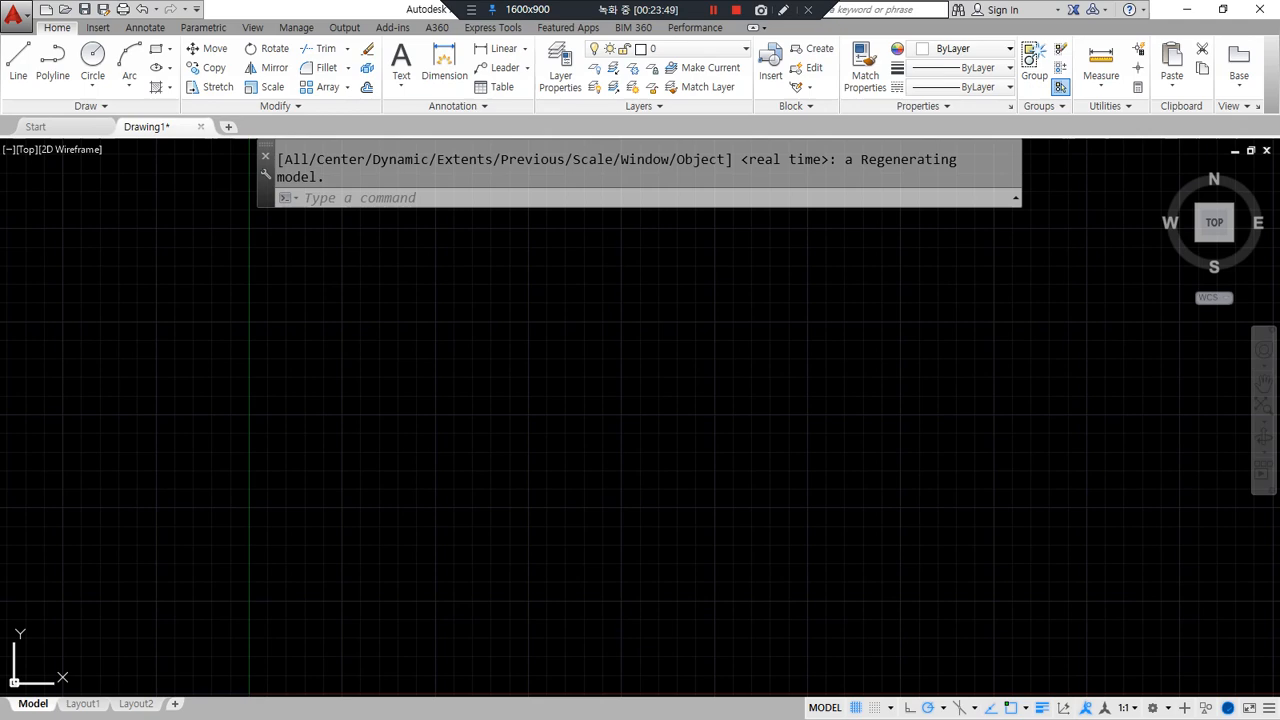
pyautogui.scroll(-3, 583, 468)
pyautogui.moveTo(663, 447); pyautogui.dragTo(375, 549, button='middle')
# Check the reference floor plan in the browser and draw one horizontal and one vertical construction line through a common point.
pyautogui.write('xl')
pyautogui.press('Return')
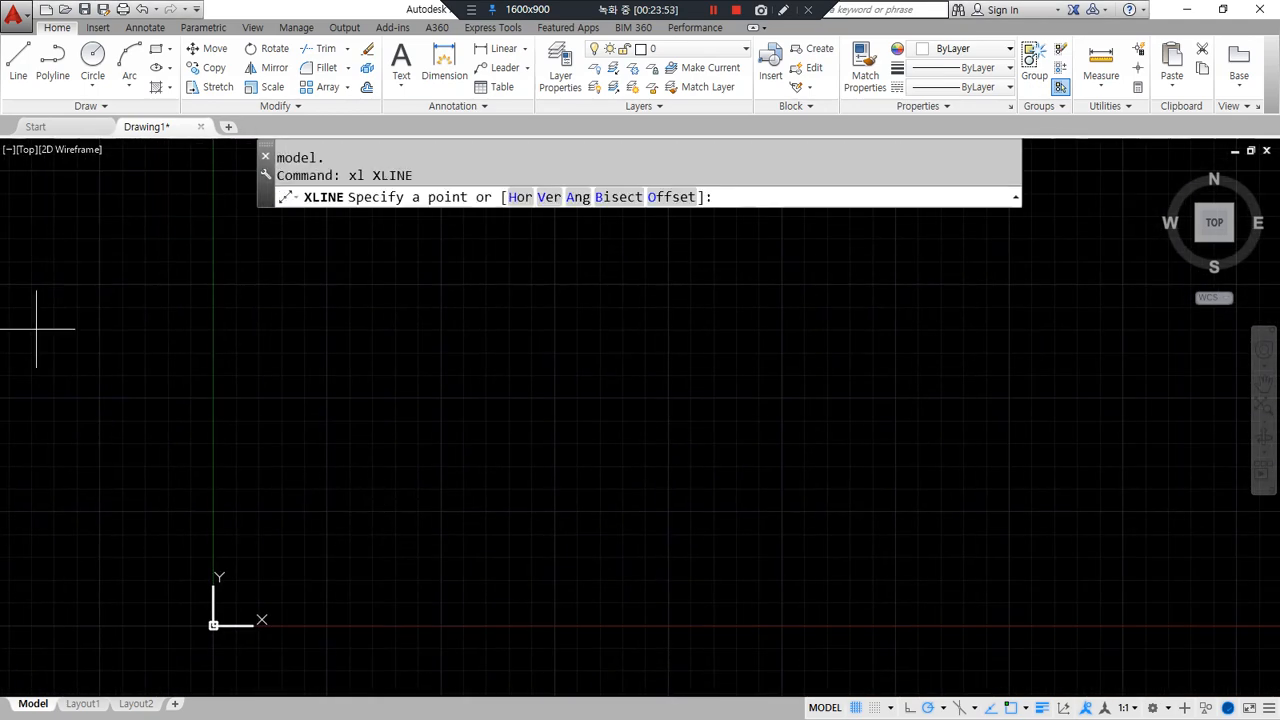
pyautogui.hotkey('alt', 'Tab')
pyautogui.doubleClick(697, 37)
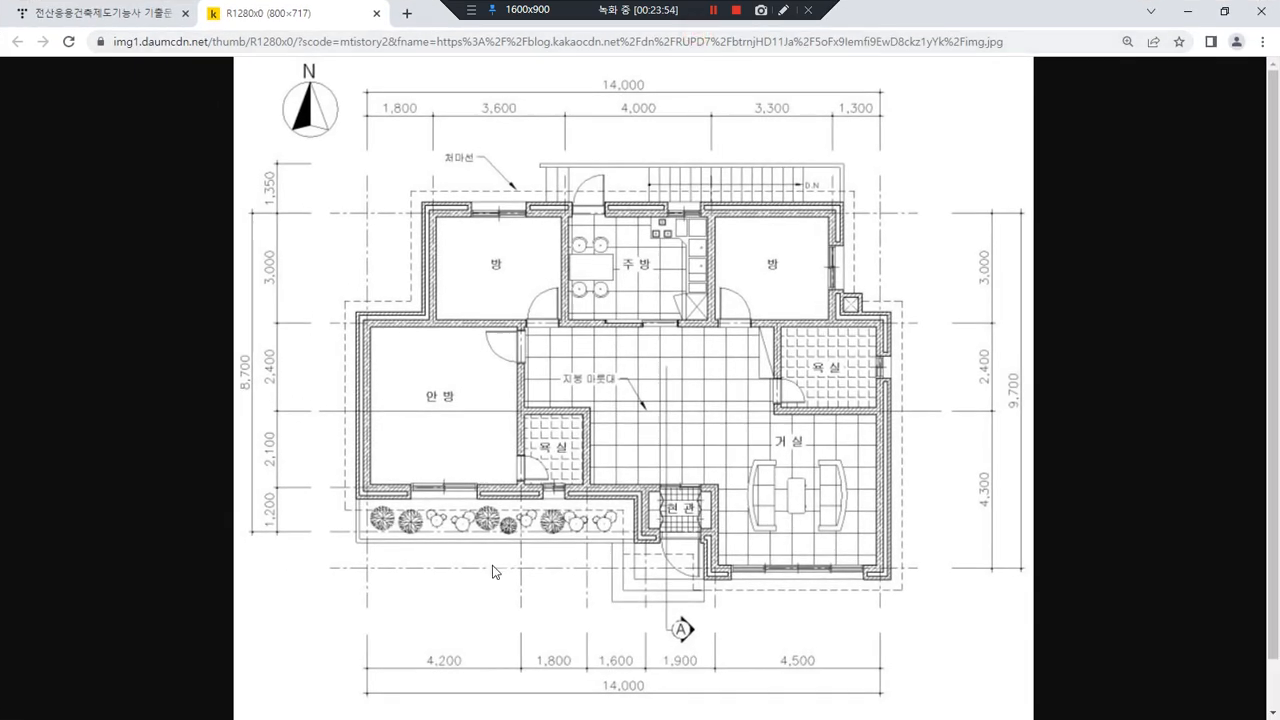
pyautogui.moveTo(383, 565)
pyautogui.mouseDown()
pyautogui.moveTo(362, 462)
pyautogui.moveTo(376, 566)
pyautogui.moveTo(895, 582)
pyautogui.moveTo(650, 184)
pyautogui.moveTo(358, 410)
pyautogui.moveTo(398, 413)
pyautogui.mouseUp()
pyautogui.press('Escape')
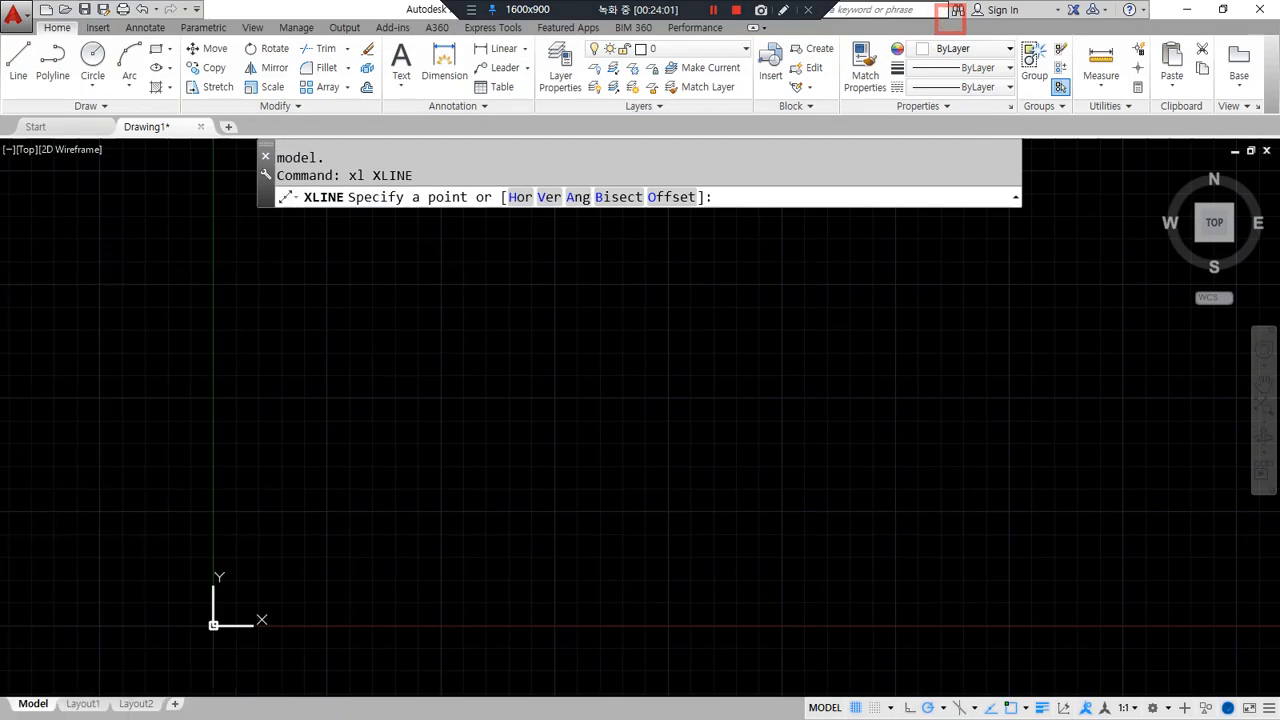
pyautogui.scroll(-2, 444, 445)
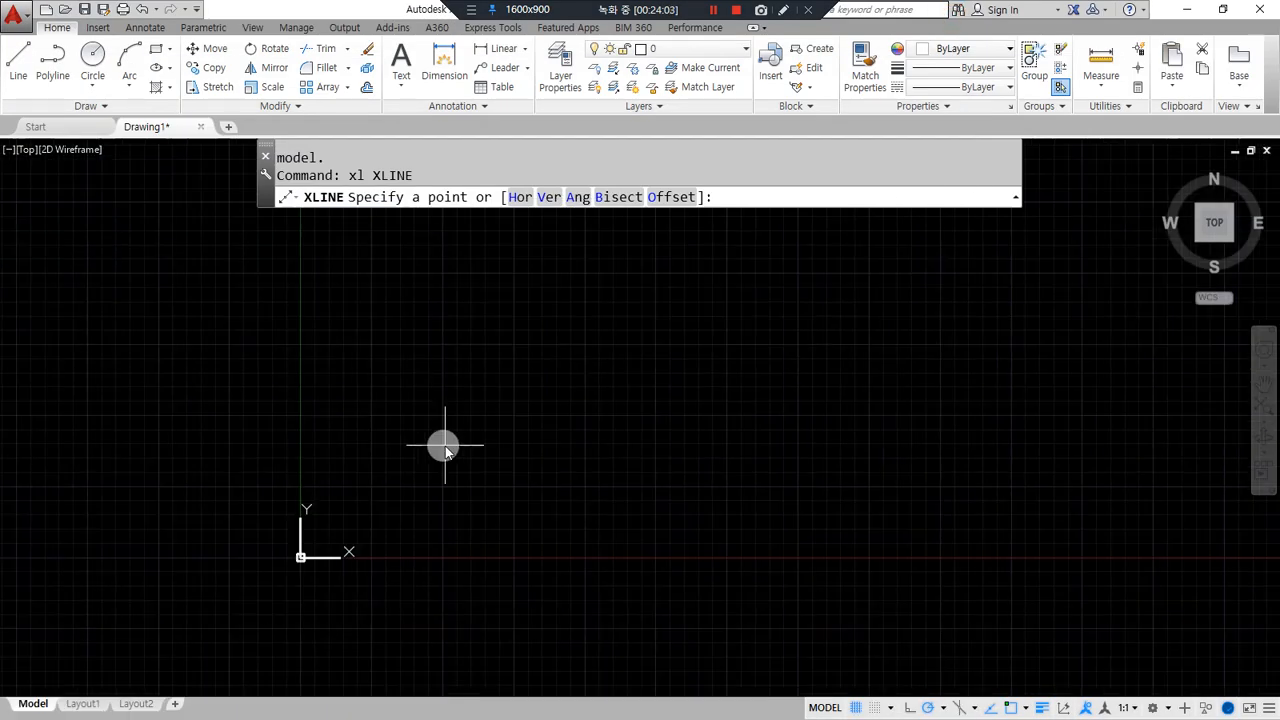
pyautogui.click(450, 434)
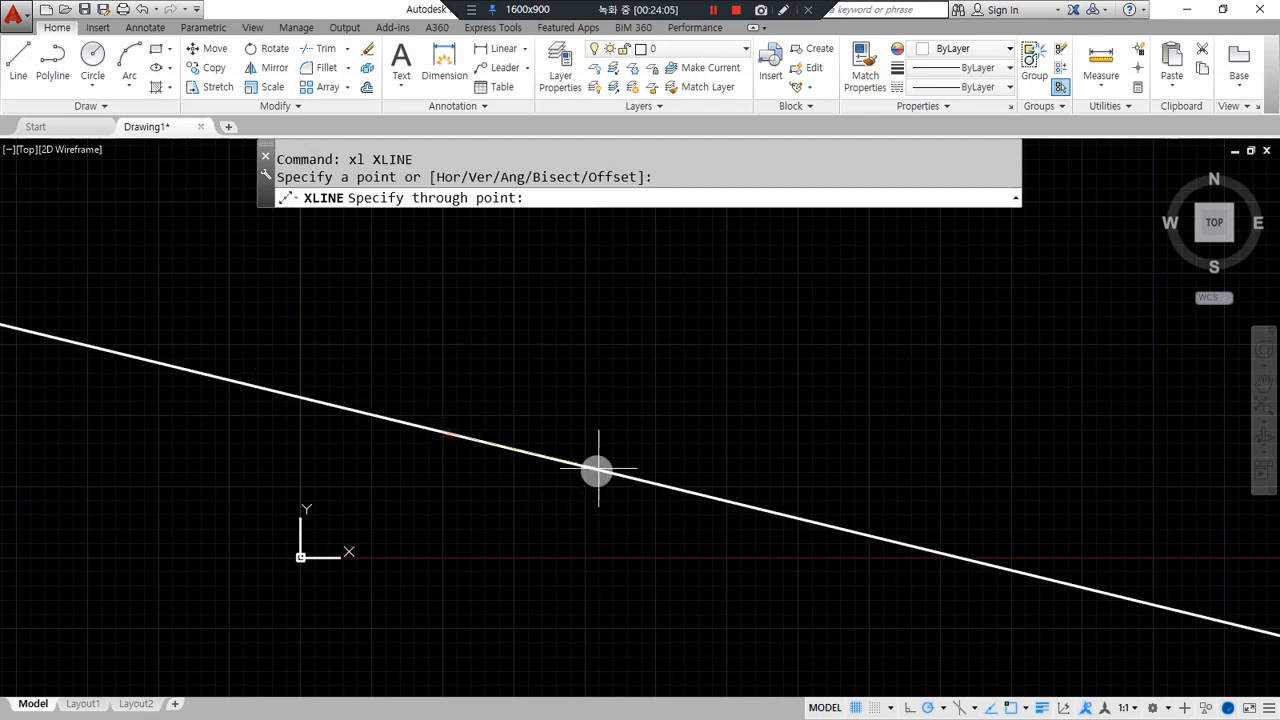
pyautogui.click(603, 434)
pyautogui.click(448, 372)
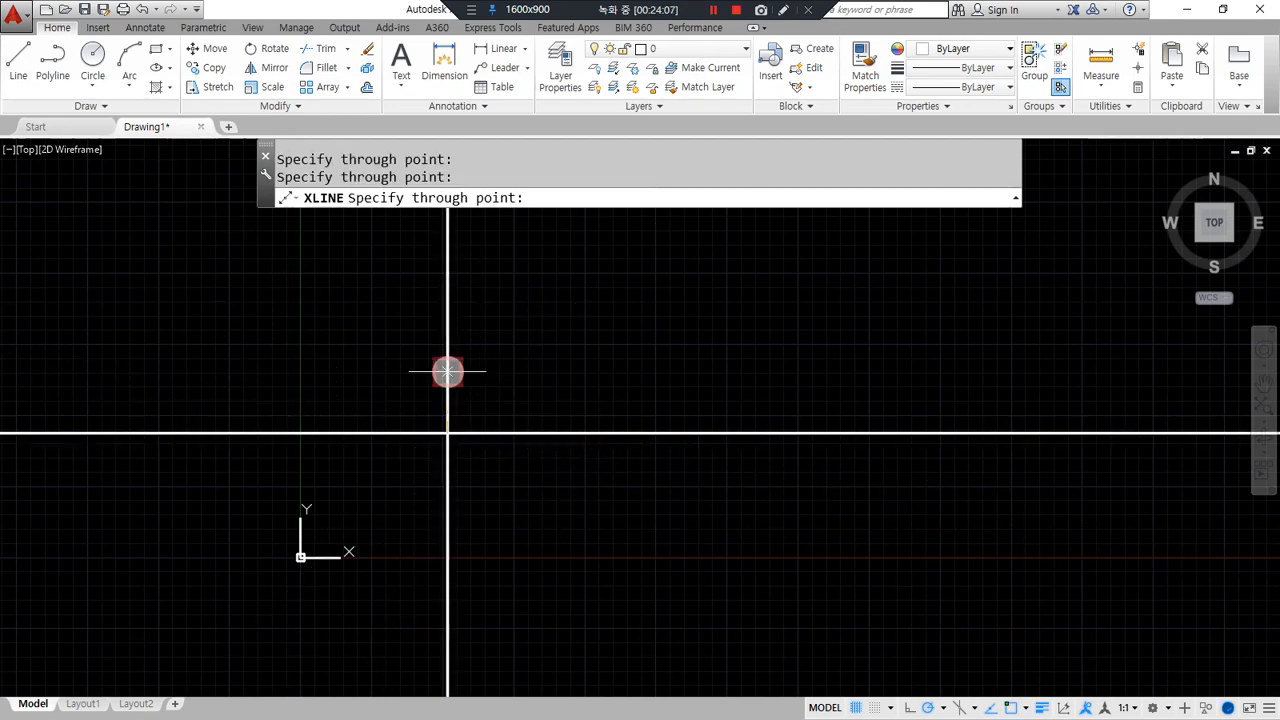
pyautogui.press('Return')
# Assign both construction lines to the red centre-line layer.
pyautogui.click(481, 409)
pyautogui.click(410, 438)
pyautogui.click(677, 50)
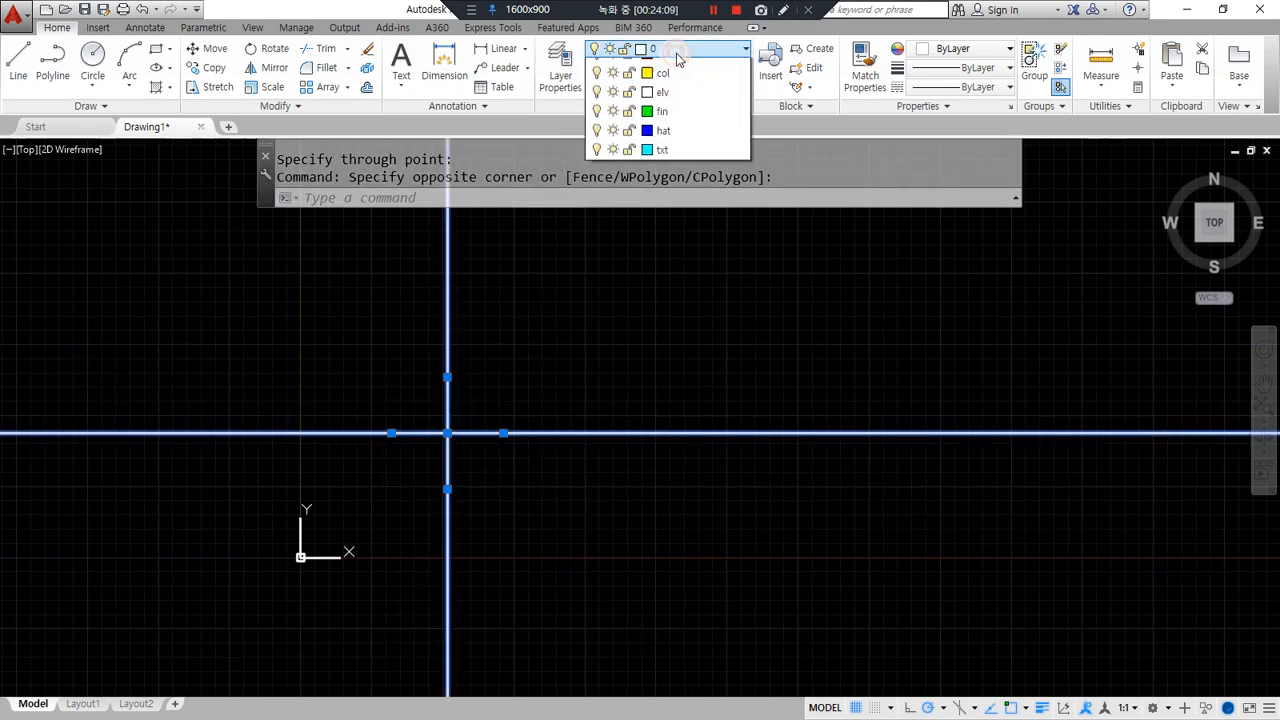
pyautogui.click(679, 88)
pyautogui.press('Escape')
# Move the two crossing centre lines together a short distance.
pyautogui.scroll(-5, 629, 480)
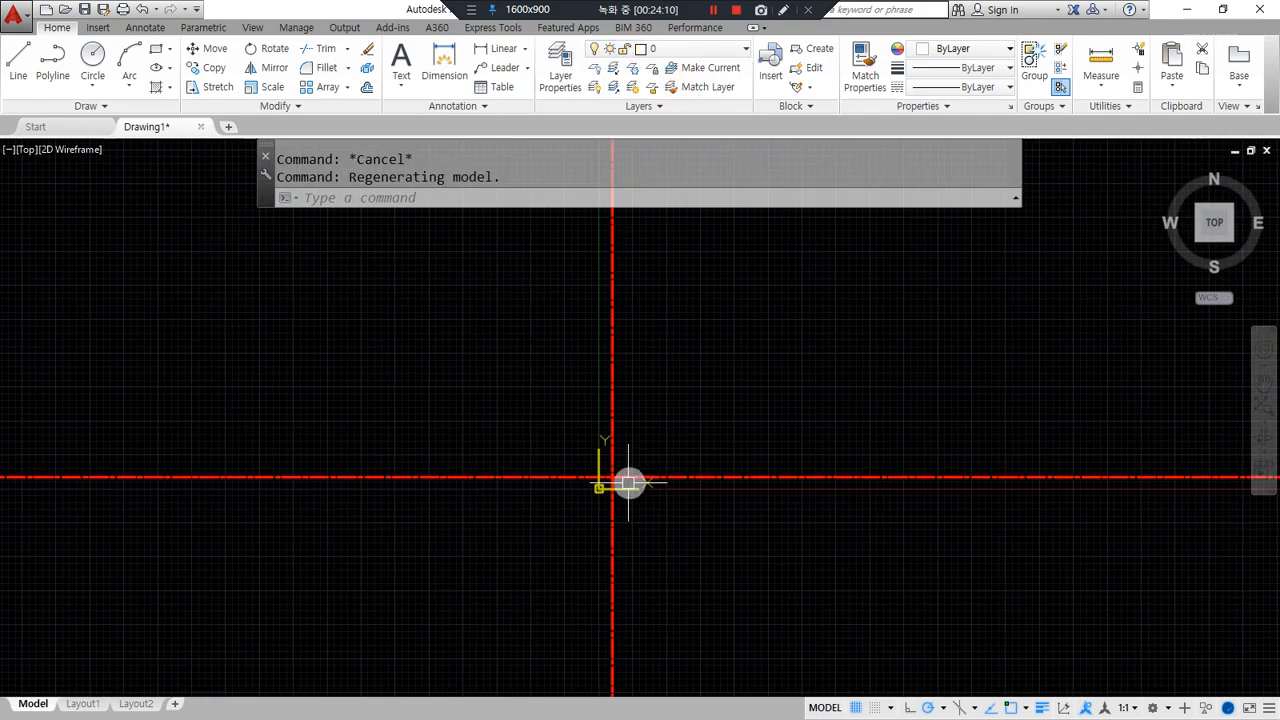
pyautogui.moveTo(746, 401); pyautogui.dragTo(331, 560, button='middle')
pyautogui.write('m')
pyautogui.press('Return')
pyautogui.click(377, 646)
pyautogui.click(153, 559)
pyautogui.press('Return')
pyautogui.click(328, 562)
pyautogui.click(292, 535)
# Offset the vertical centre line 4200 to the right.
pyautogui.write('o')
pyautogui.press('Return')
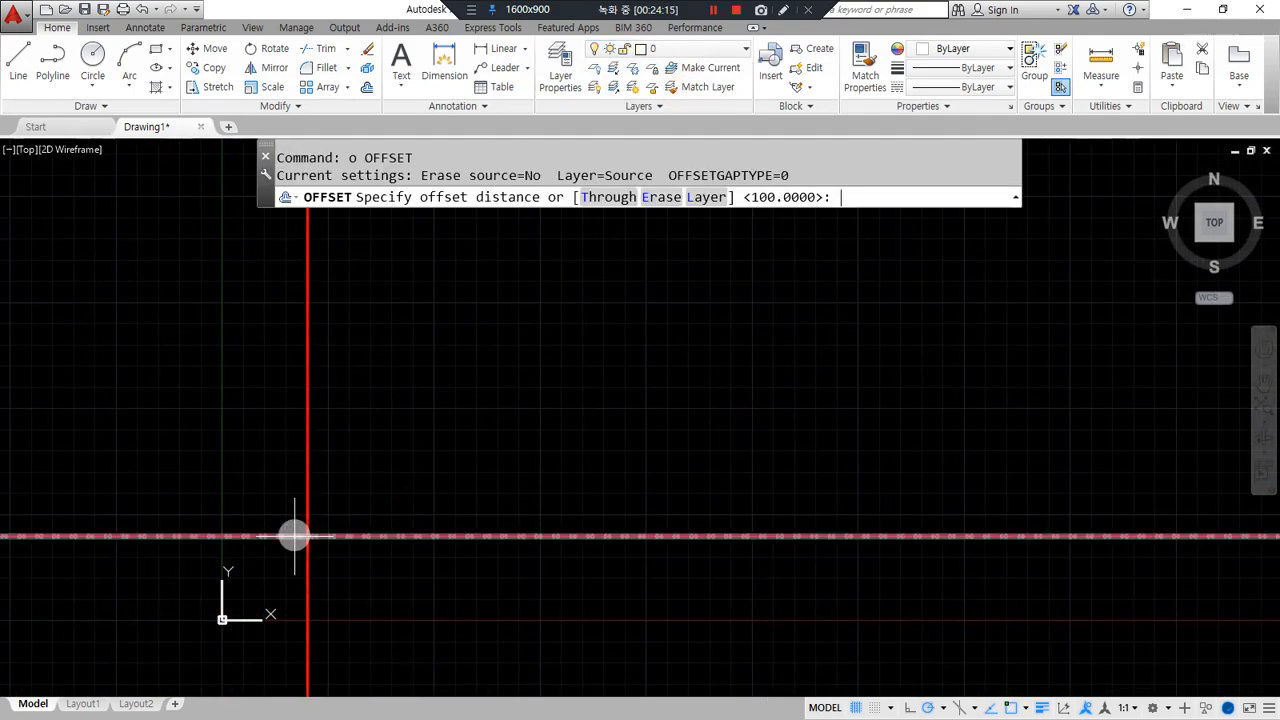
pyautogui.write('4200')
pyautogui.press('Return')
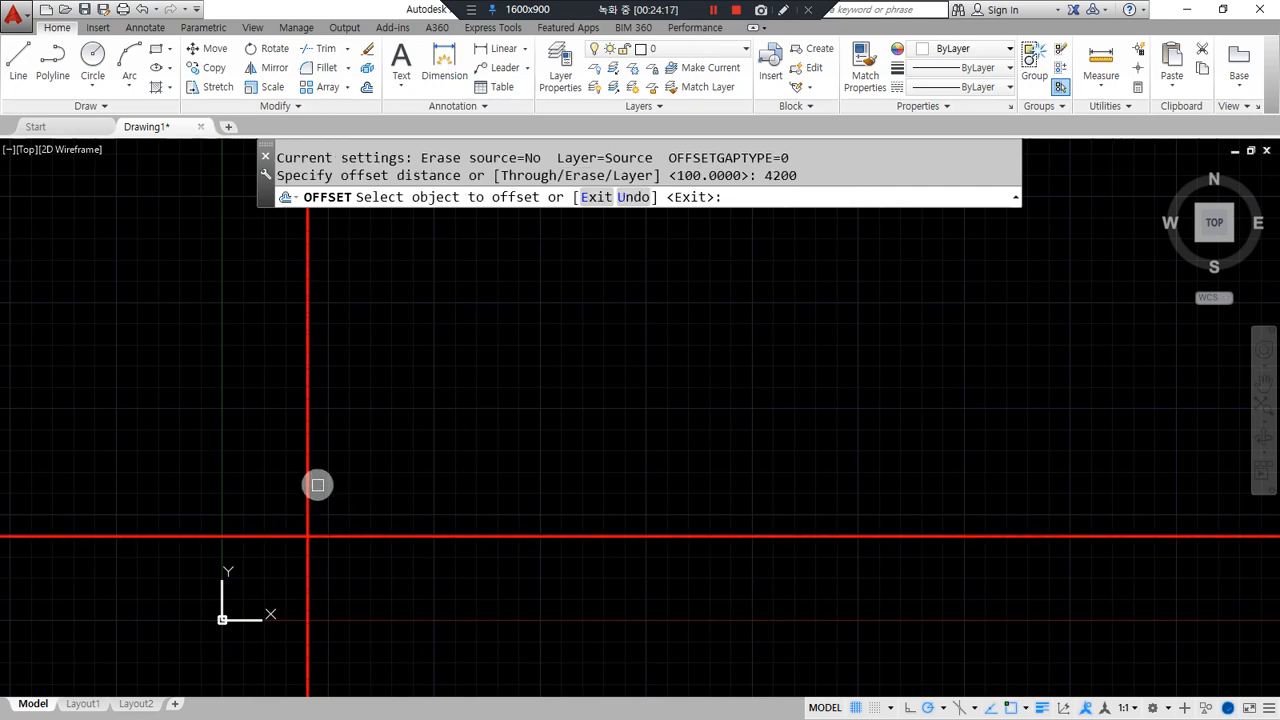
pyautogui.click(311, 493)
pyautogui.click(340, 550)
pyautogui.press('Return')
pyautogui.scroll(6, 340, 550)
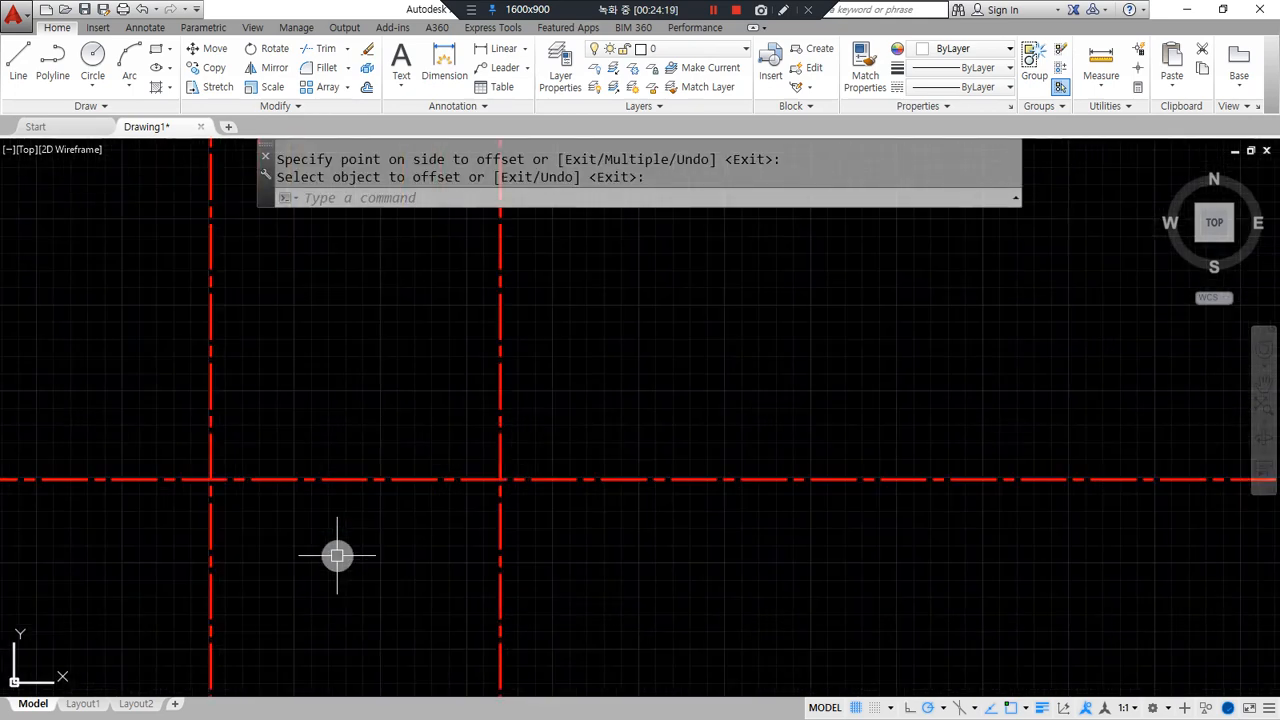
# Offset the second vertical centre line 1800 to the right.
pyautogui.write('o')
pyautogui.press('Return')
pyautogui.write('1800')
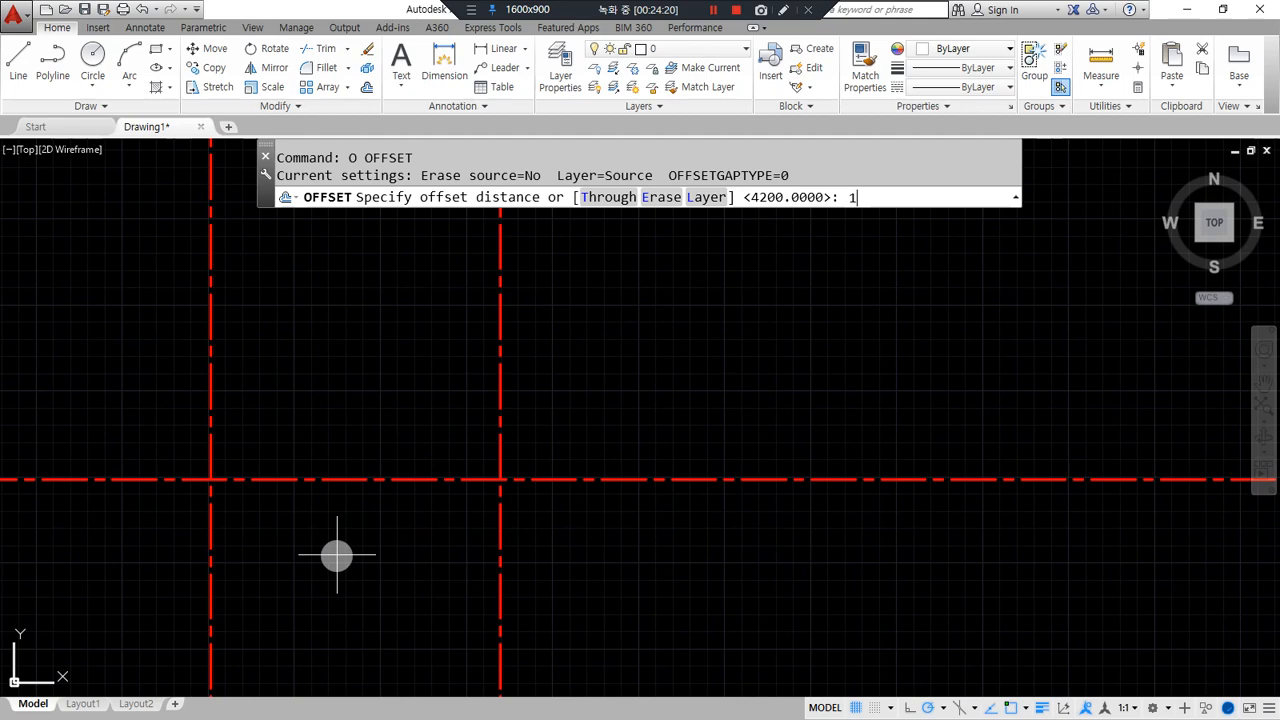
pyautogui.press('Return')
pyautogui.click(500, 543)
pyautogui.click(648, 538)
pyautogui.press('Return')
# Offset the third vertical centre line 1600 to the right.
pyautogui.press('Return')
pyautogui.write('1600')
pyautogui.press('Return')
pyautogui.click(626, 537)
pyautogui.click(703, 528)
pyautogui.press('Return')
# Offset the fourth vertical centre line 1900 to the right.
pyautogui.press('Return')
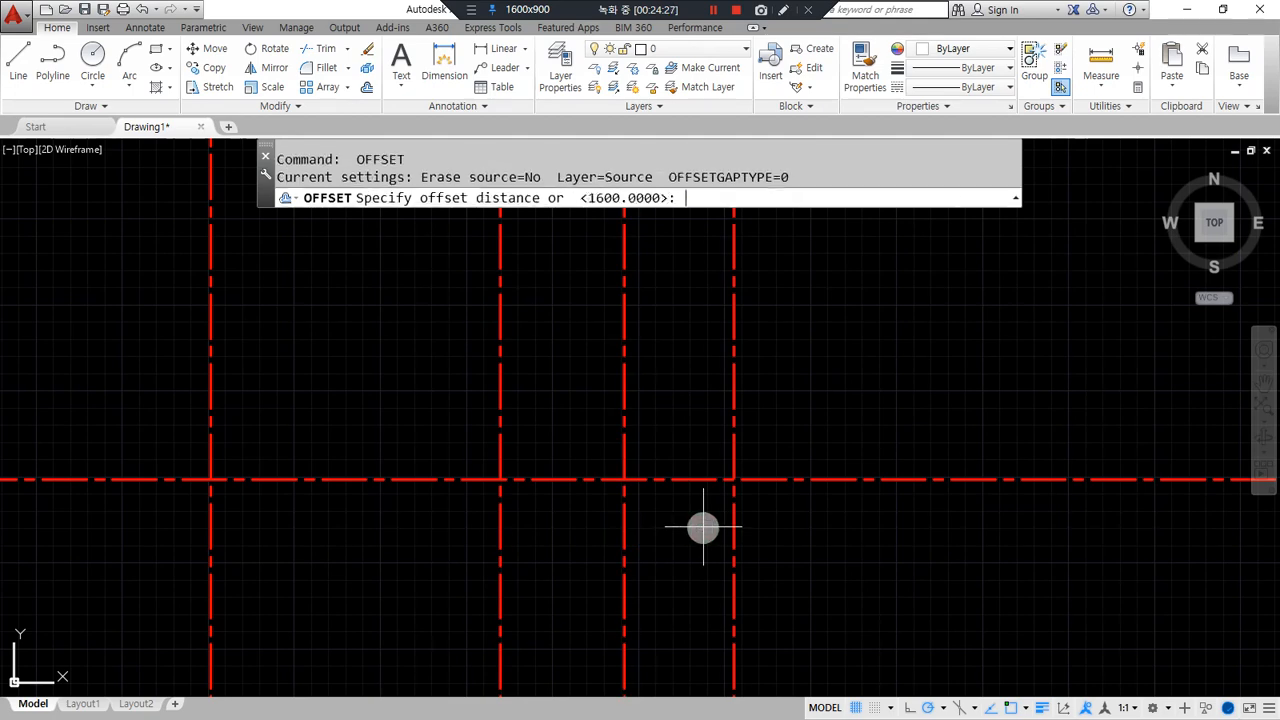
pyautogui.write('1900')
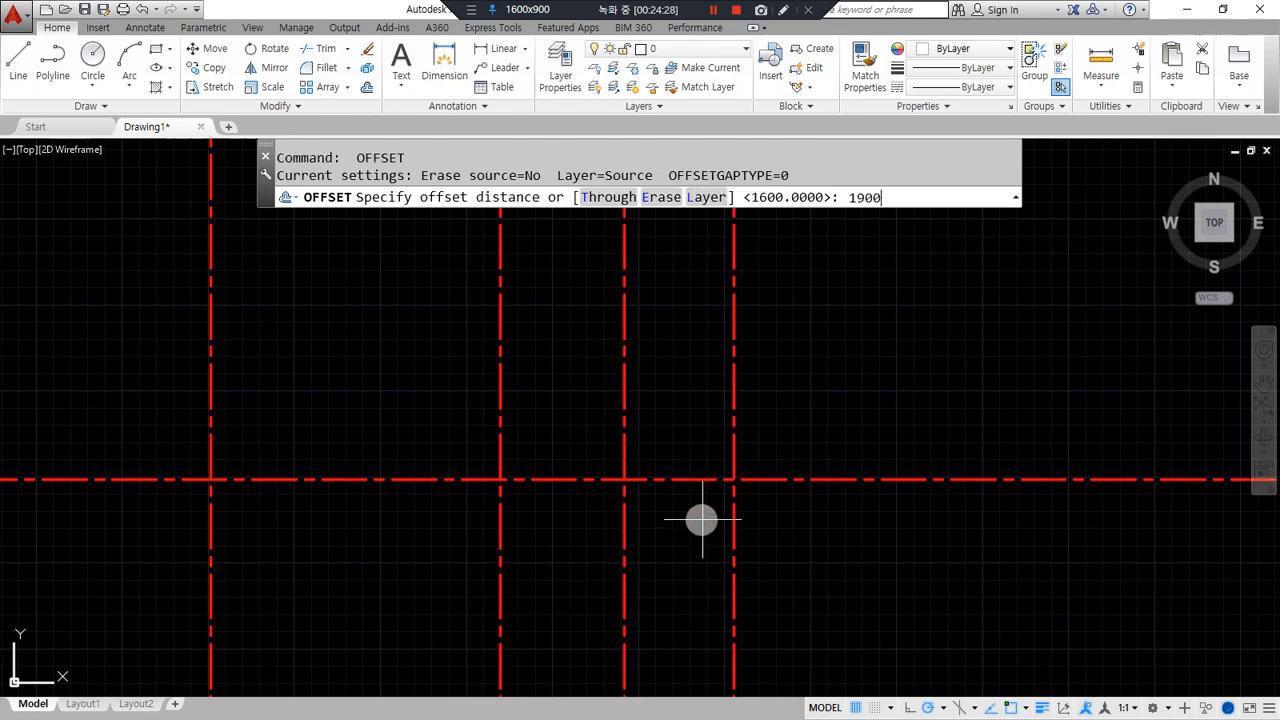
pyautogui.press('Return')
pyautogui.click(730, 520)
pyautogui.click(860, 546)
pyautogui.press('Return')
# Offset the fifth vertical centre line 4500 to the right.
pyautogui.press('Return')
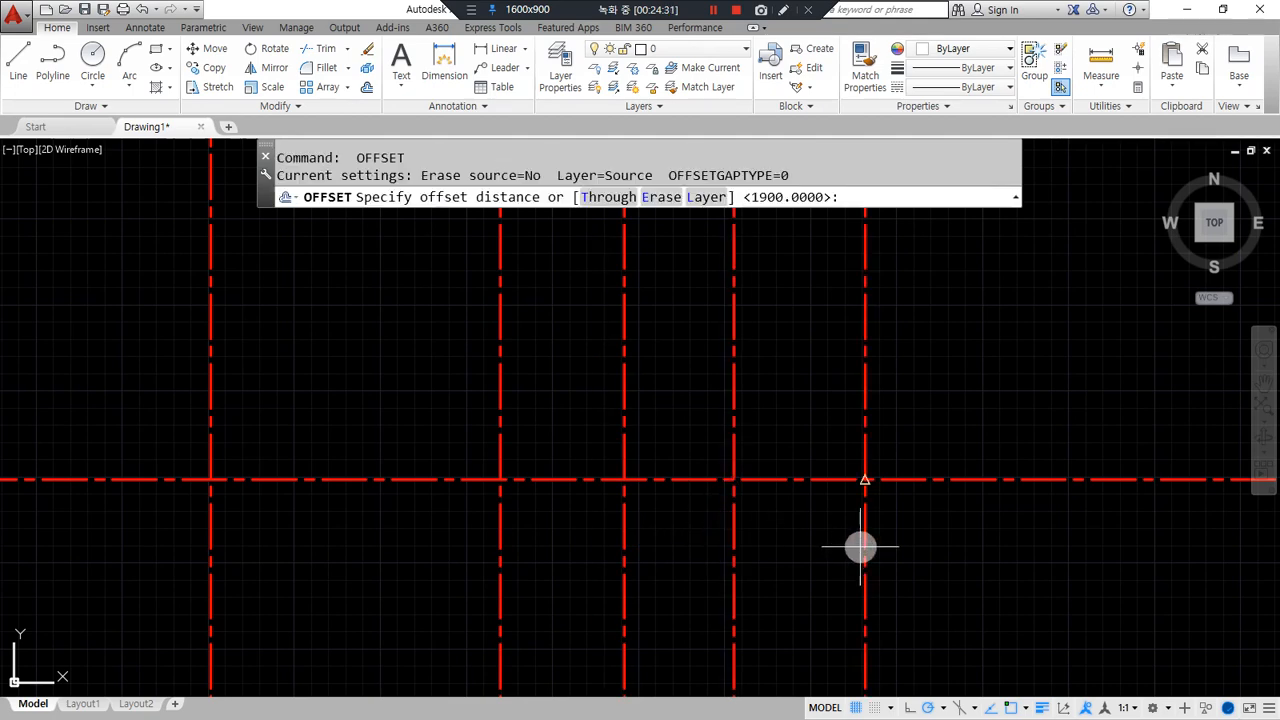
pyautogui.write('4500')
pyautogui.press('Return')
pyautogui.click(866, 550)
pyautogui.click(962, 543)
pyautogui.press('Return')
# Trim the vertical lines below the horizontal centre line and the horizontal line beyond the two outermost verticals.
pyautogui.scroll(-2, 1011, 549)
pyautogui.moveTo(1011, 549); pyautogui.dragTo(850, 531, button='middle')
pyautogui.write('tr')
pyautogui.press('Return')
pyautogui.press('Return')
pyautogui.click(1060, 450)
pyautogui.click(1023, 546)
pyautogui.click(1053, 628)
pyautogui.click(220, 610)
pyautogui.click(246, 594)
pyautogui.click(209, 426)
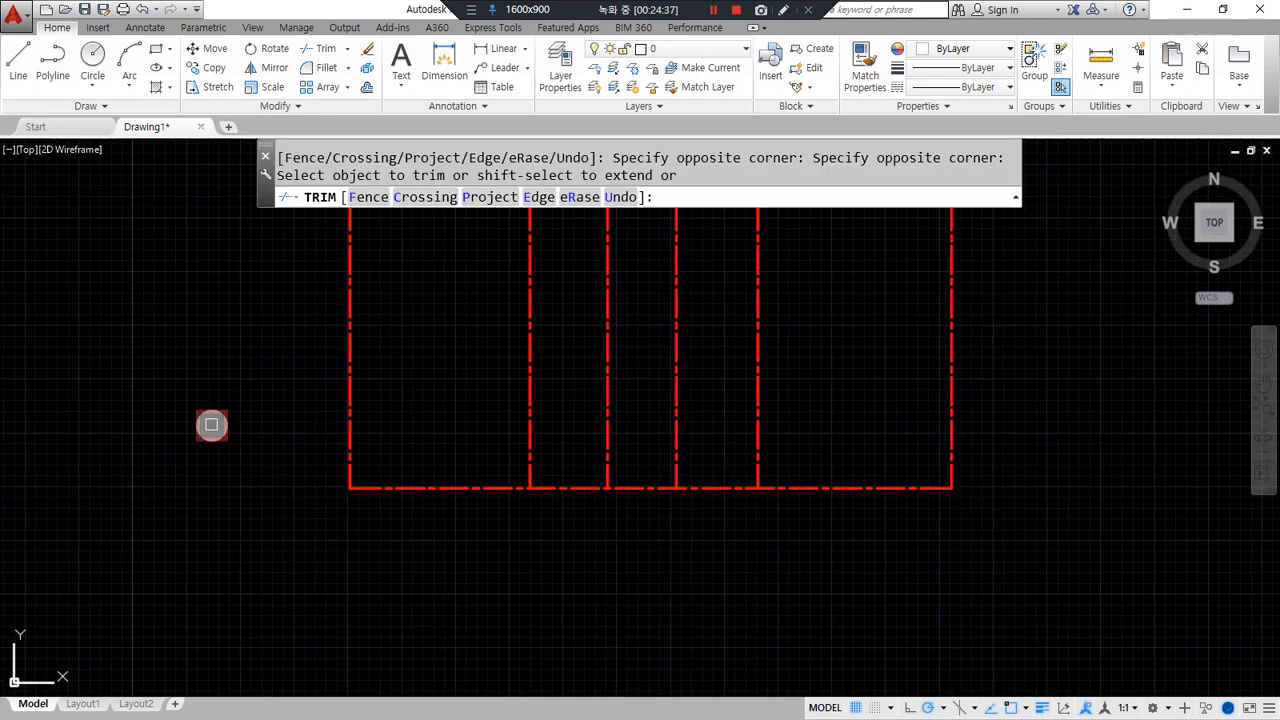
pyautogui.scroll(-2, 422, 503)
pyautogui.moveTo(422, 503); pyautogui.dragTo(412, 564, button='middle')
pyautogui.hotkey('ctrl', 'alt', 'd')
pyautogui.moveTo(714, 530)
pyautogui.mouseDown()
pyautogui.moveTo(711, 485)
pyautogui.moveTo(669, 411)
pyautogui.moveTo(740, 403)
pyautogui.mouseUp()
pyautogui.hotkey('ctrl', 'alt', 'd')
# Offset the bottom horizontal centre line 4300 upward.
pyautogui.write('o')
pyautogui.press('Return')
pyautogui.write('4300')
pyautogui.press('Return')
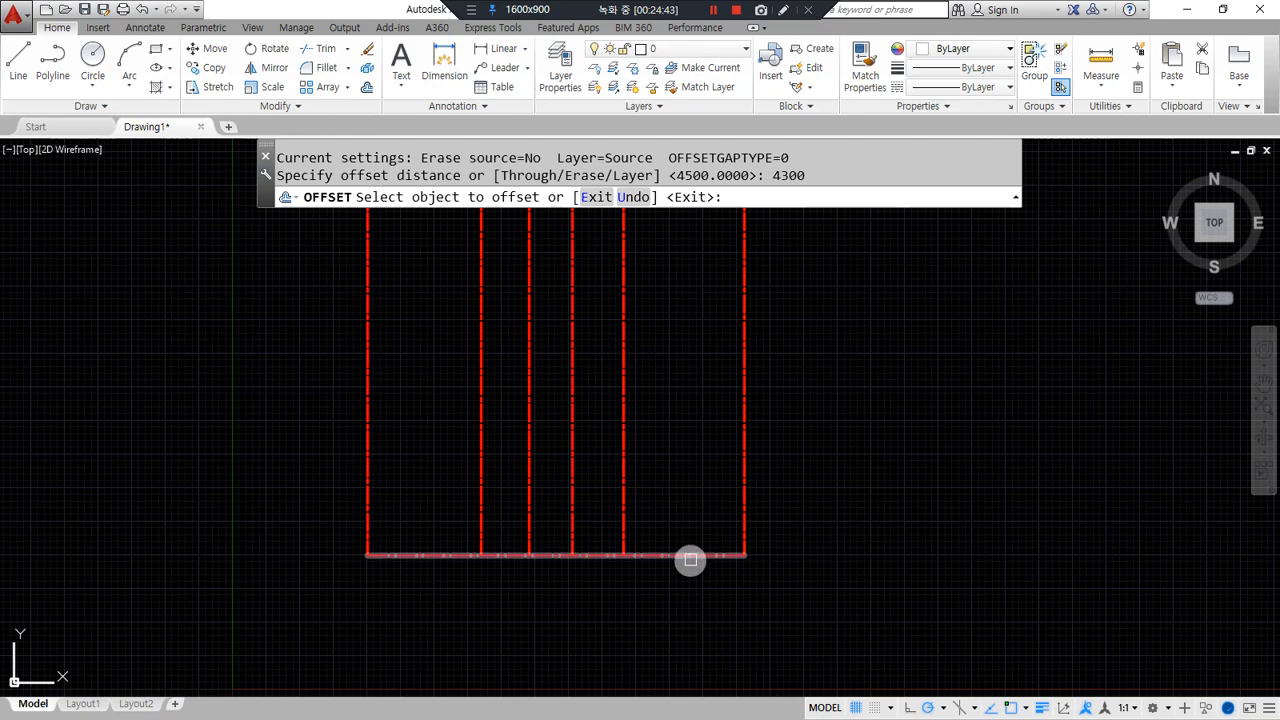
pyautogui.click(689, 555)
pyautogui.click(688, 452)
pyautogui.press('Return')
# Offset the second horizontal centre line 2400 upward.
pyautogui.press('Return')
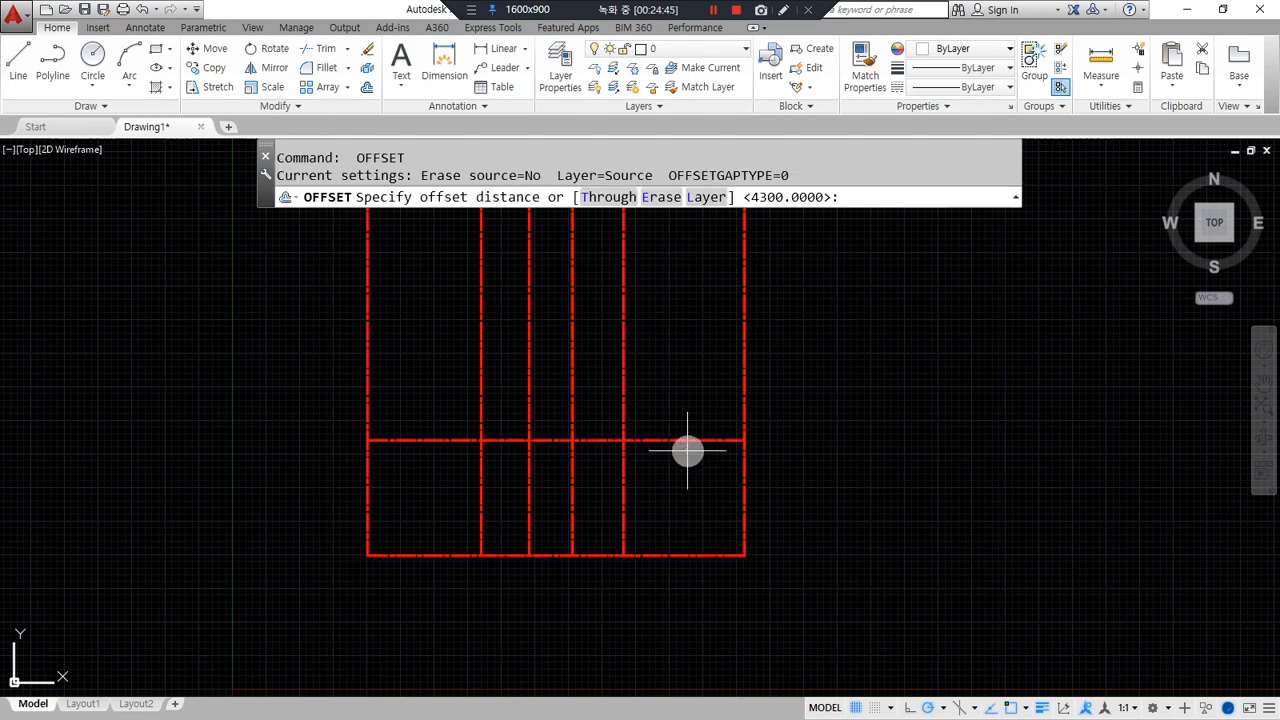
pyautogui.write('2400')
pyautogui.press('Return')
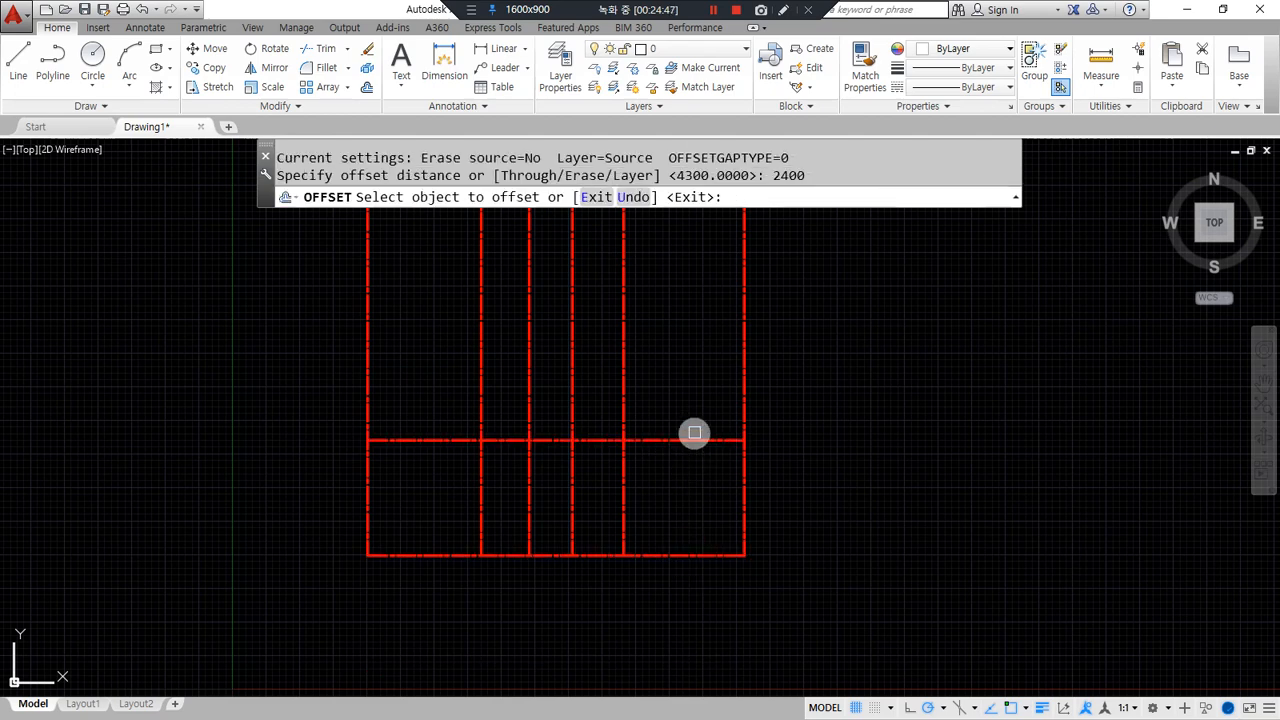
pyautogui.click(694, 437)
pyautogui.click(706, 357)
pyautogui.press('Return')
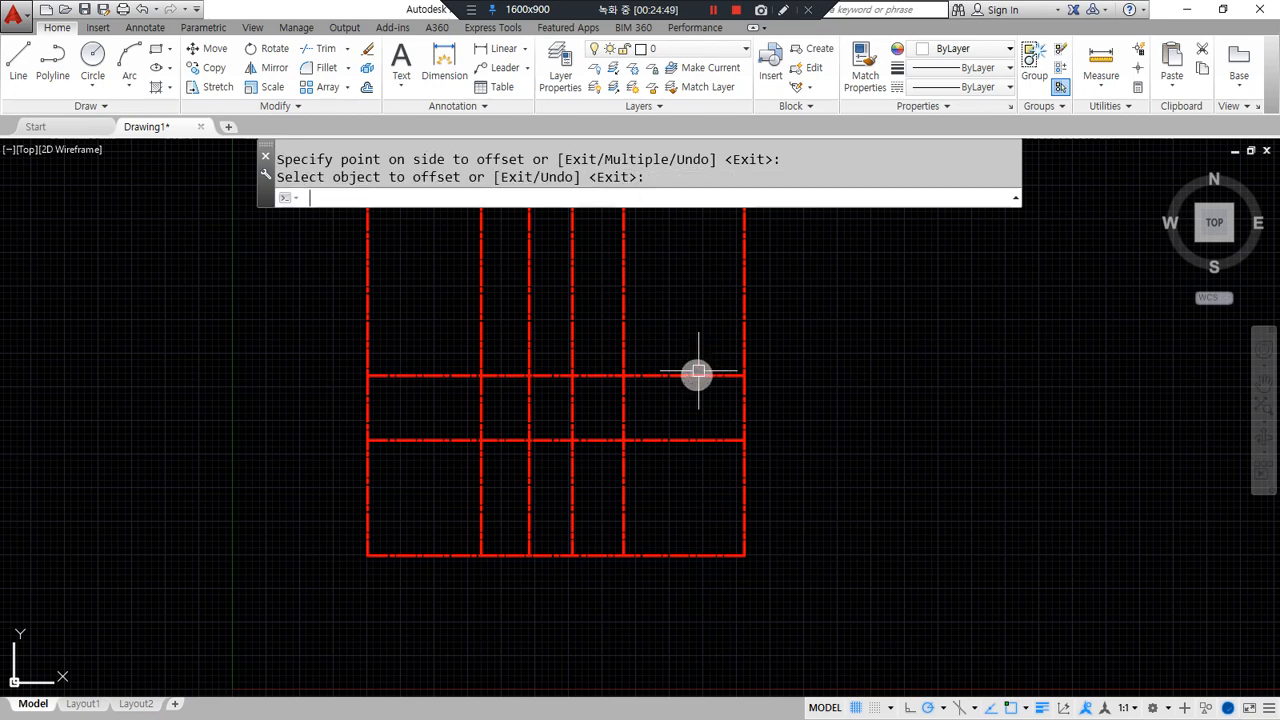
# Offset the third horizontal centre line 3000 upward.
pyautogui.press('Return')
pyautogui.write('3000')
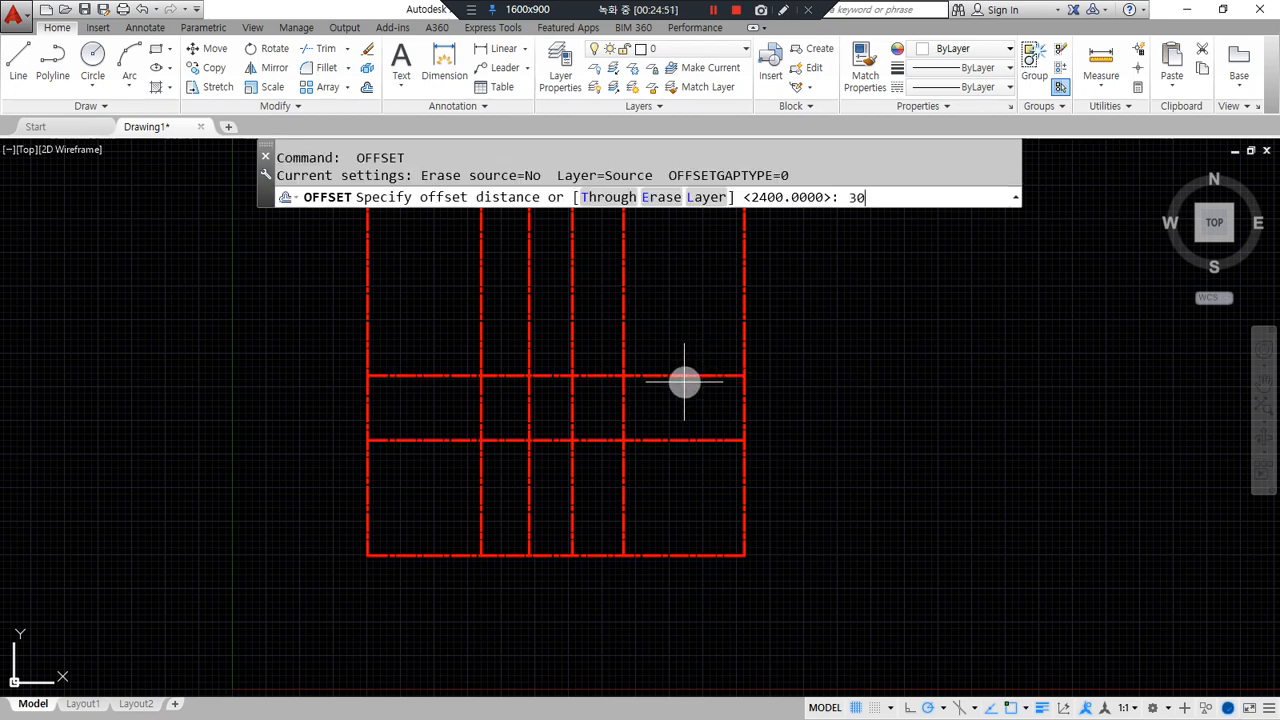
pyautogui.press('Return')
pyautogui.click(684, 377)
pyautogui.click(698, 318)
pyautogui.press('Return')
# Trim all vertical centre lines above the topmost horizontal line.
pyautogui.write('tr')
pyautogui.press('Return')
pyautogui.press('Return')
pyautogui.click(787, 262)
pyautogui.click(331, 260)
pyautogui.click(796, 268)
pyautogui.click(330, 245)
pyautogui.press('Return')
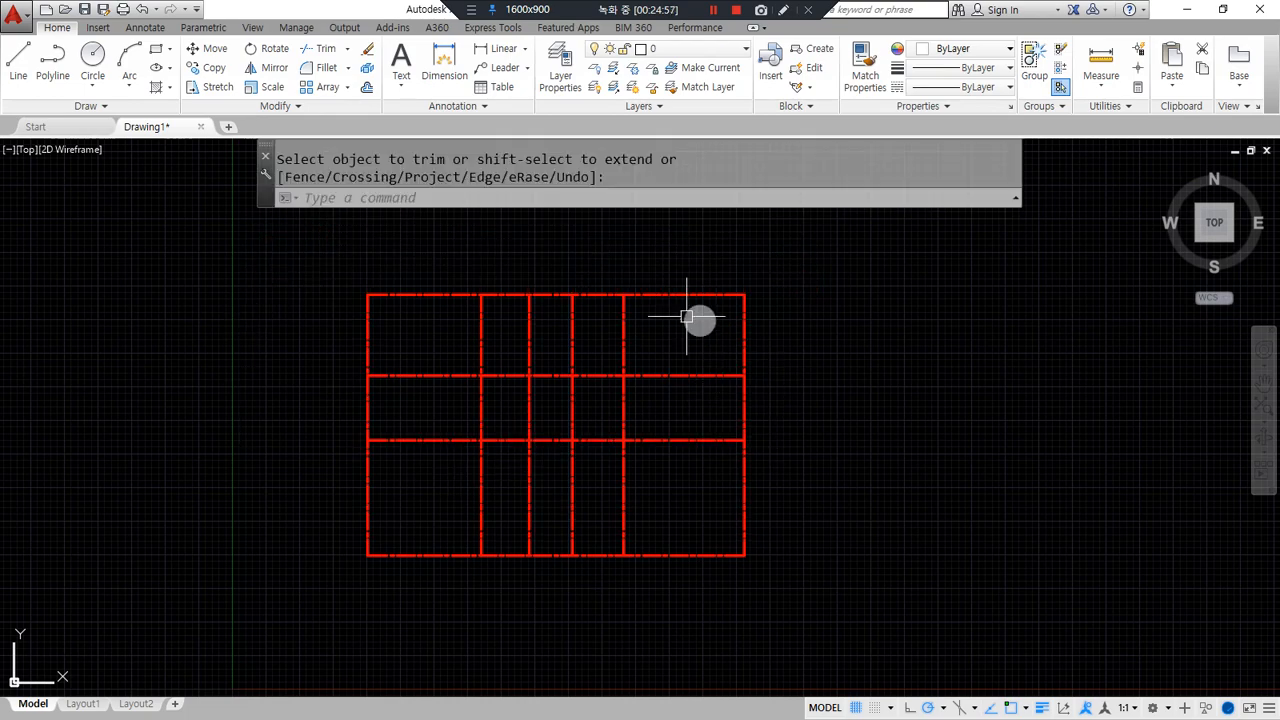
pyautogui.moveTo(643, 453); pyautogui.dragTo(589, 481, button='middle')
pyautogui.moveTo(737, 465)
pyautogui.mouseDown()
pyautogui.moveTo(243, 470)
pyautogui.moveTo(800, 461)
pyautogui.moveTo(789, 461)
pyautogui.mouseUp()
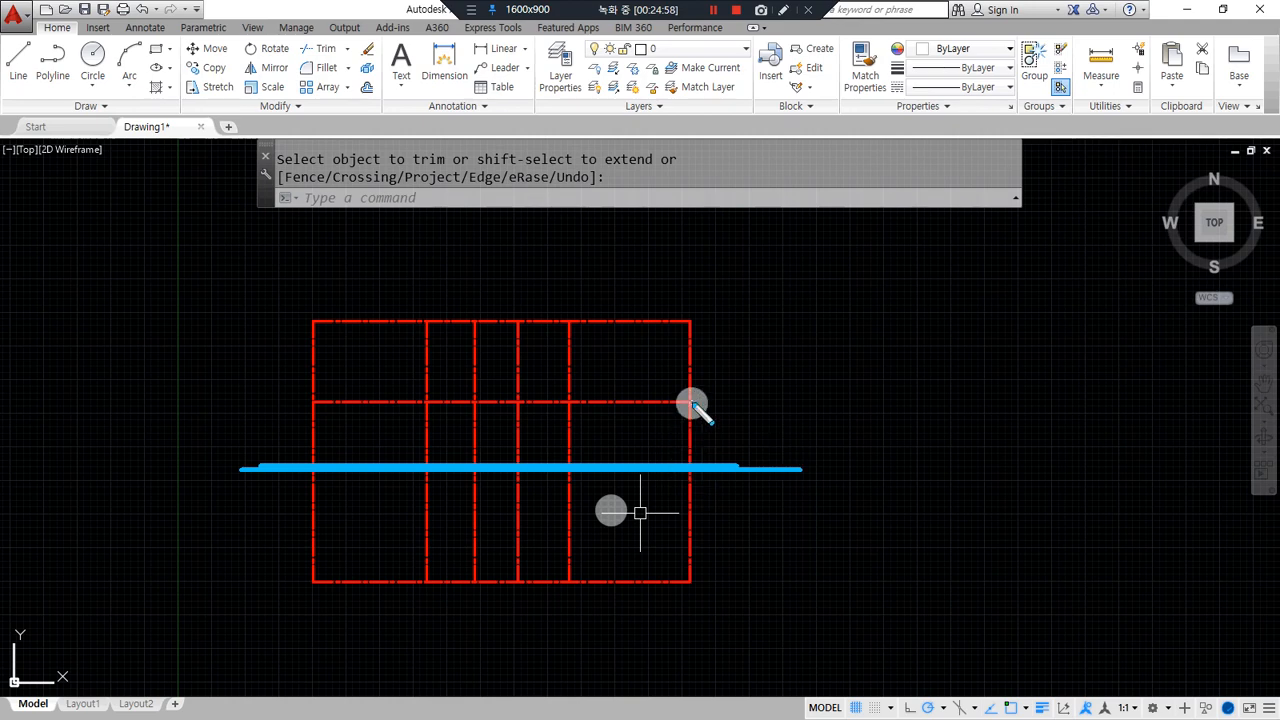
pyautogui.moveTo(701, 395)
pyautogui.mouseDown()
pyautogui.moveTo(374, 414)
pyautogui.moveTo(302, 400)
pyautogui.moveTo(777, 397)
pyautogui.moveTo(449, 297)
pyautogui.moveTo(632, 390)
pyautogui.mouseUp()
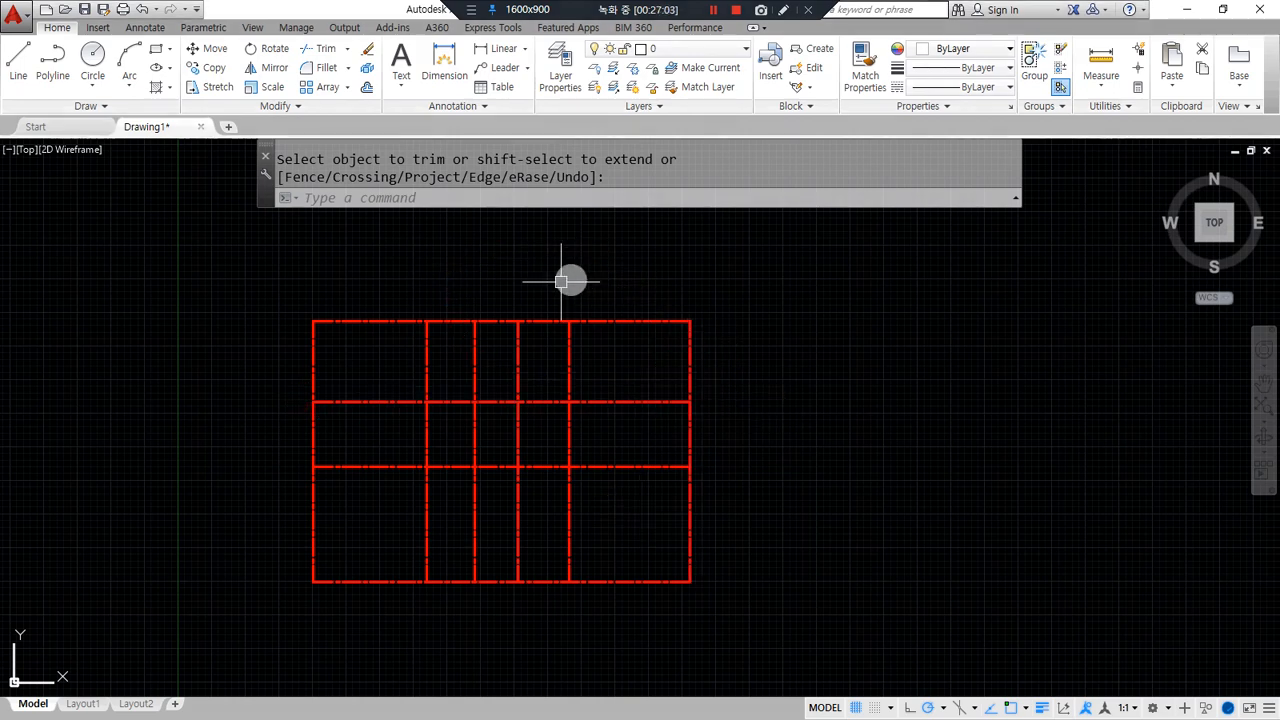
pyautogui.press('Escape')
# Offset the rightmost vertical centre line 1300 to the left.
pyautogui.write('o')
pyautogui.press('Return')
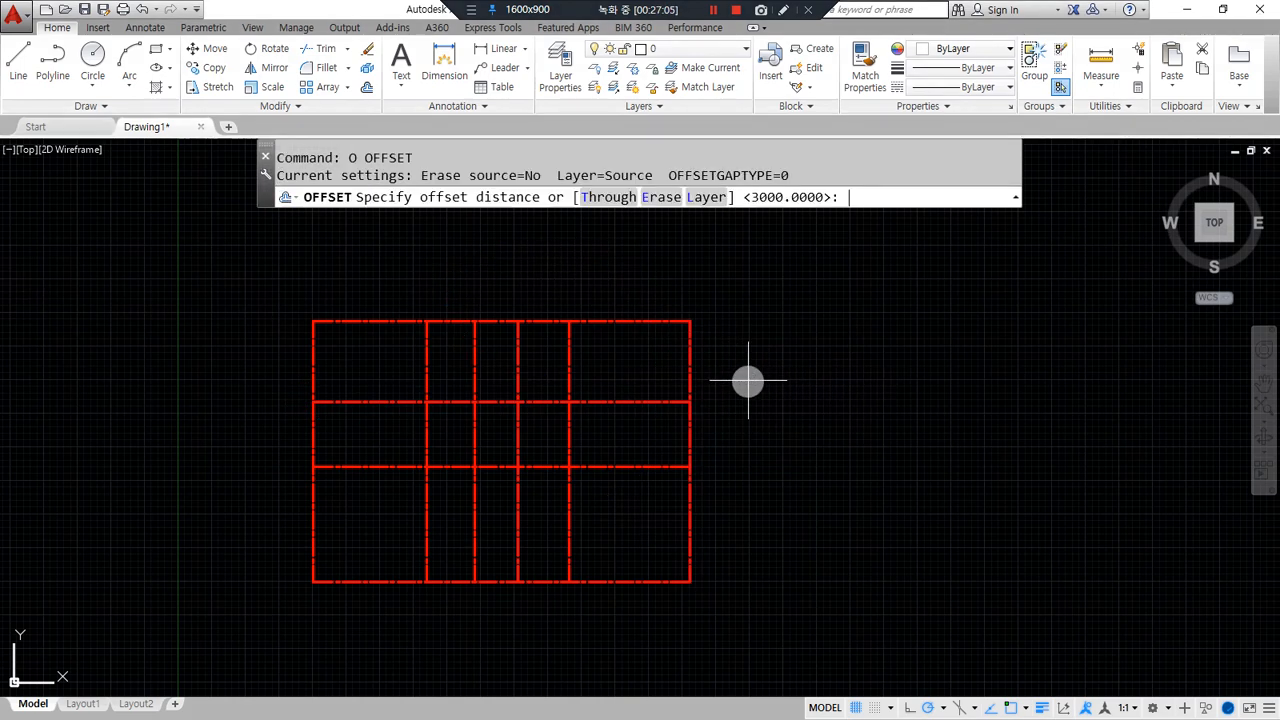
pyautogui.write('1300')
pyautogui.press('Return')
pyautogui.click(690, 366)
pyautogui.click(623, 340)
pyautogui.press('Return')
# Fillet with radius 0 the top line to the new vertical, and the next horizontal line down to the rightmost vertical.
pyautogui.scroll(2, 668, 340)
pyautogui.write('f')
pyautogui.press('Return')
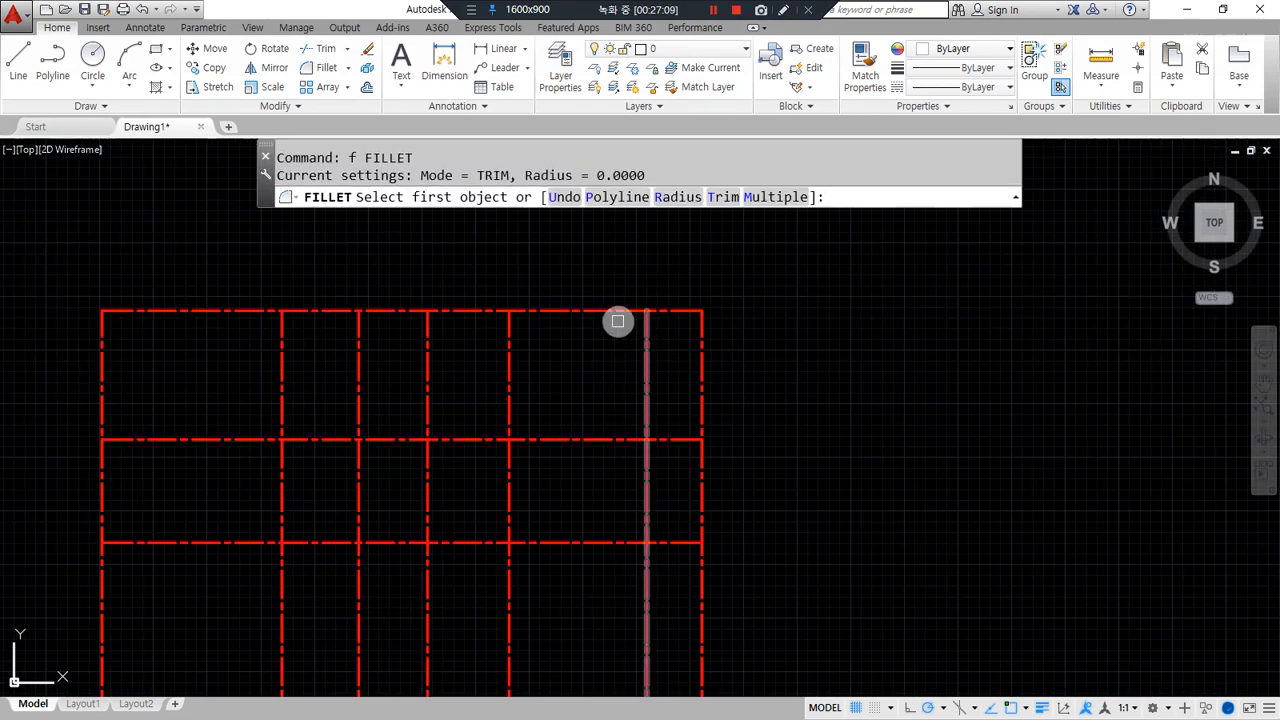
pyautogui.click(623, 310)
pyautogui.click(648, 360)
pyautogui.press('Return')
pyautogui.click(686, 440)
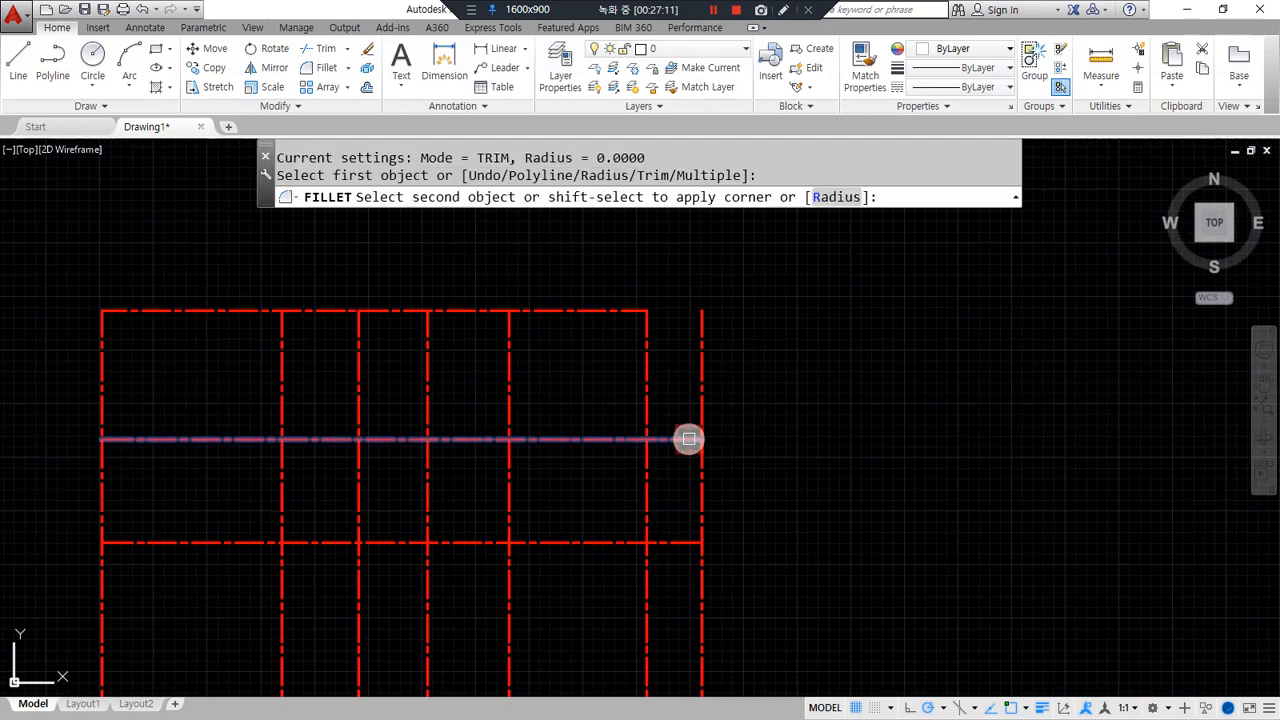
pyautogui.click(697, 466)
# Trim the vertical line 1300 in from the right edge so it remains only in the top row.
pyautogui.write('tr')
pyautogui.press('Return')
pyautogui.press('Return')
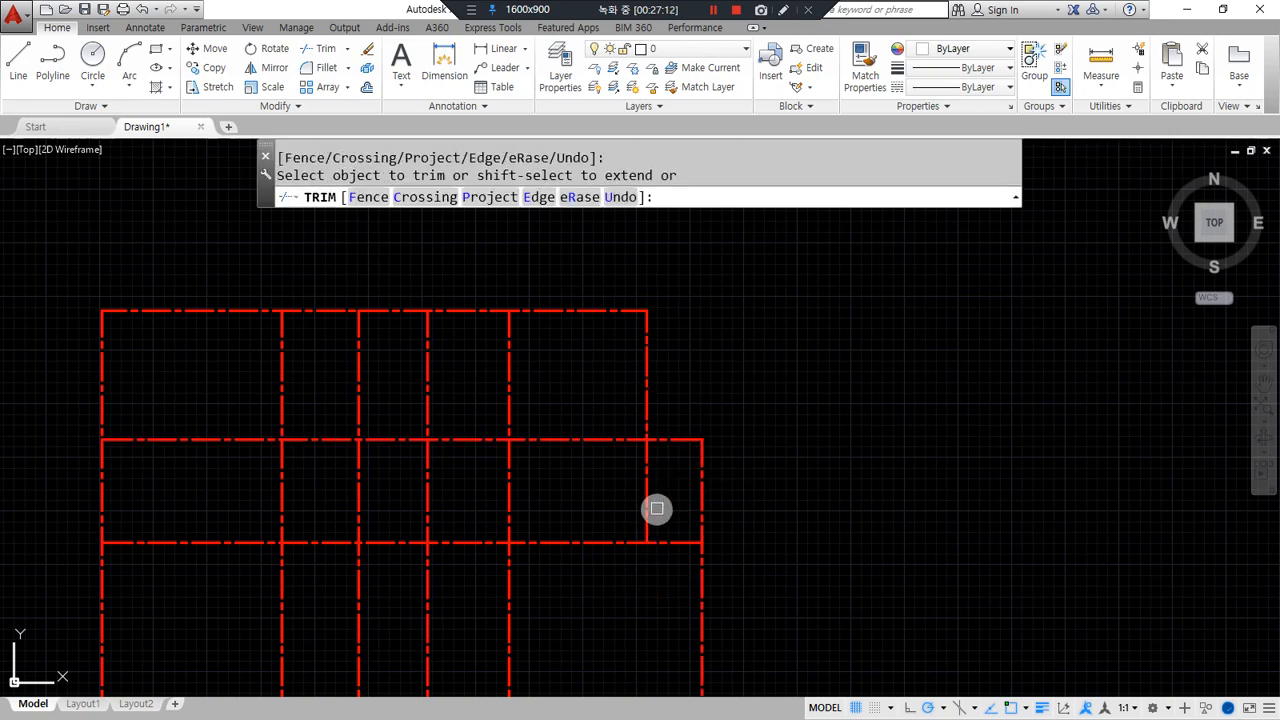
pyautogui.click(651, 506)
pyautogui.click(622, 509)
pyautogui.moveTo(528, 357); pyautogui.dragTo(580, 374, button='middle')
pyautogui.press('Return')
# Trim the four interior vertical lines out of the top row of the grid.
pyautogui.press('Return')
pyautogui.press('Return')
pyautogui.click(601, 417)
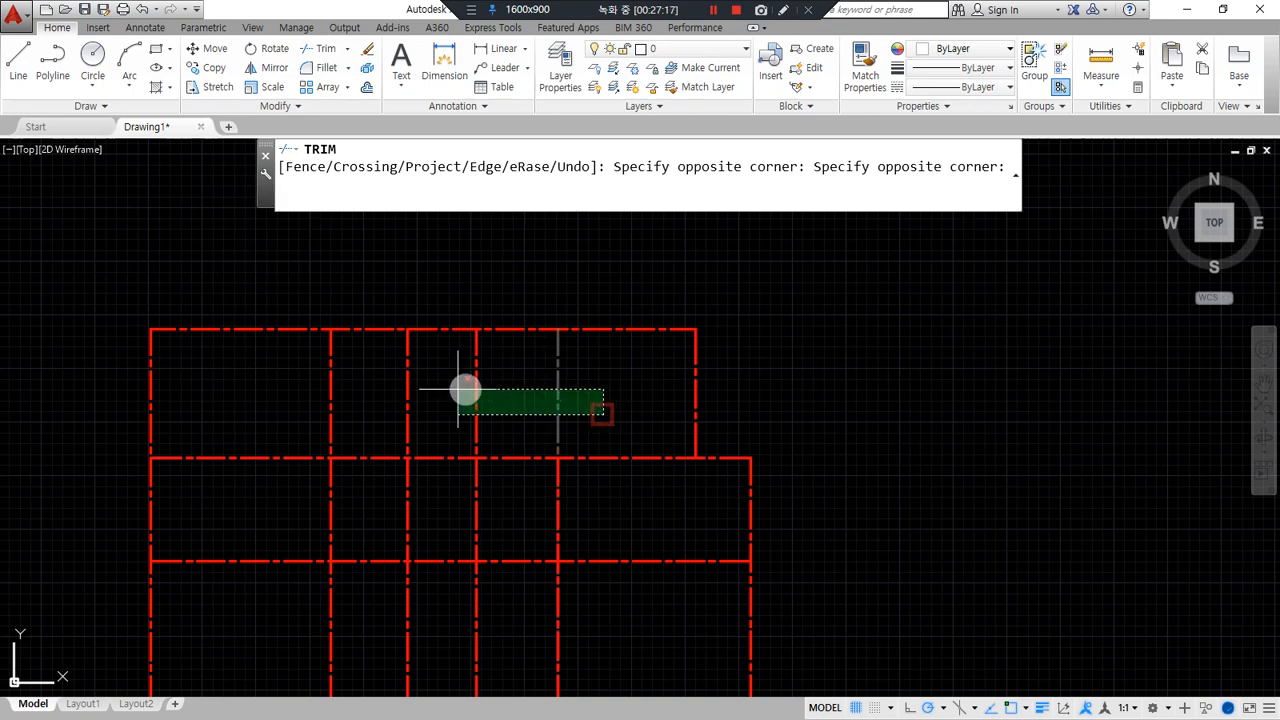
pyautogui.click(291, 346)
pyautogui.rightClick(592, 420)
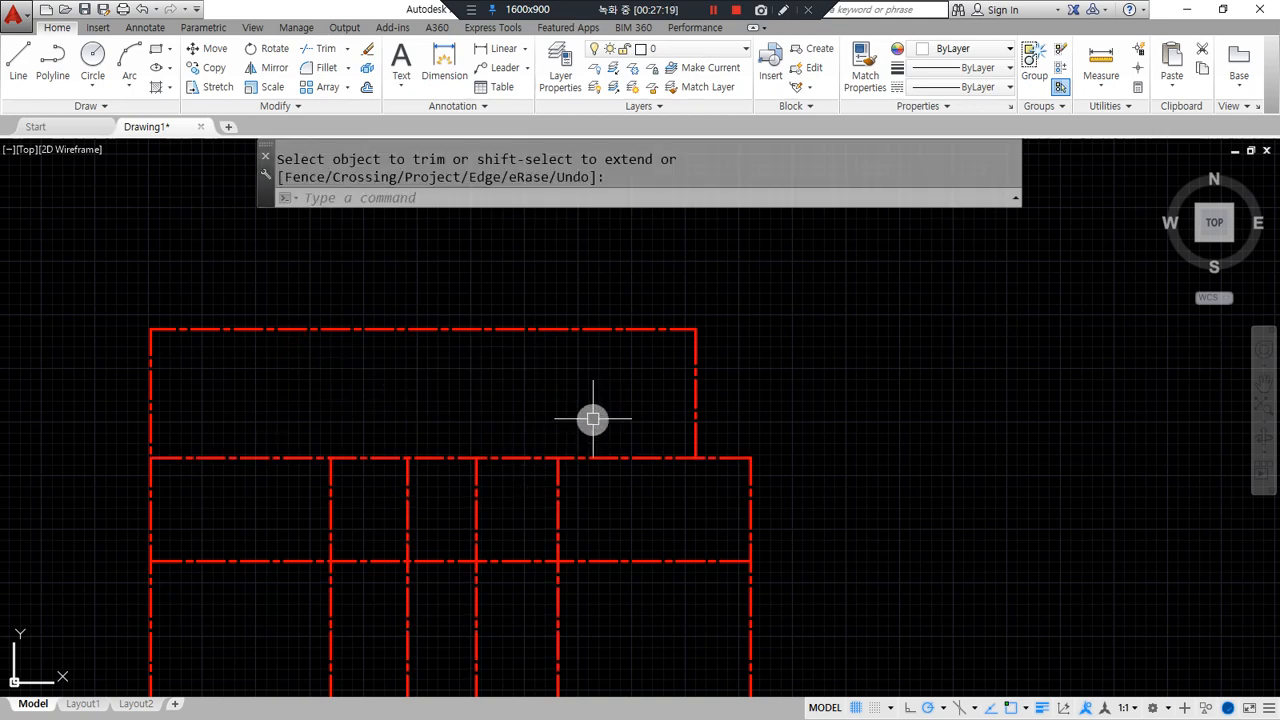
# Offset the top row's right vertical edge 3300 to the left.
pyautogui.write('o')
pyautogui.press('Return')
pyautogui.write('3300')
pyautogui.press('Return')
pyautogui.click(697, 394)
pyautogui.click(580, 396)
pyautogui.press('Return')
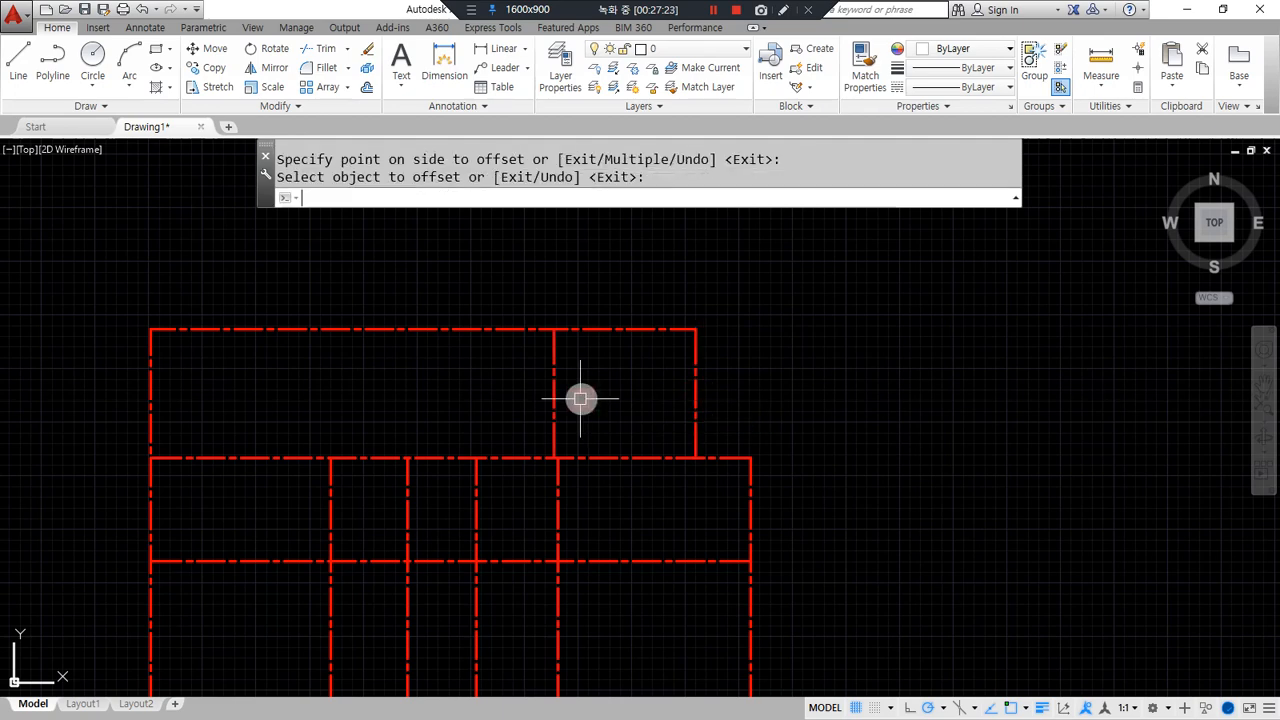
# Offset the top row's new interior vertical line 4000 to the left.
pyautogui.press('Return')
pyautogui.write('400')
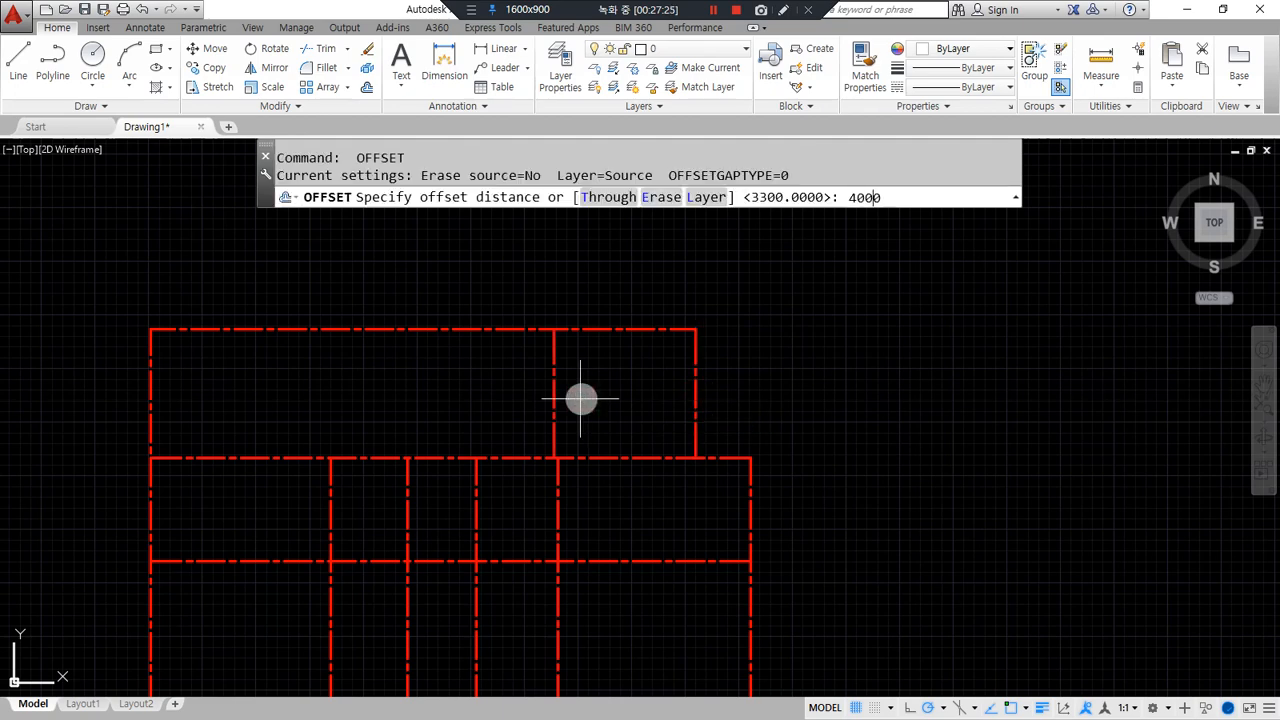
pyautogui.write('0')
pyautogui.press('Return')
pyautogui.click(553, 400)
pyautogui.click(368, 400)
pyautogui.press('Return')
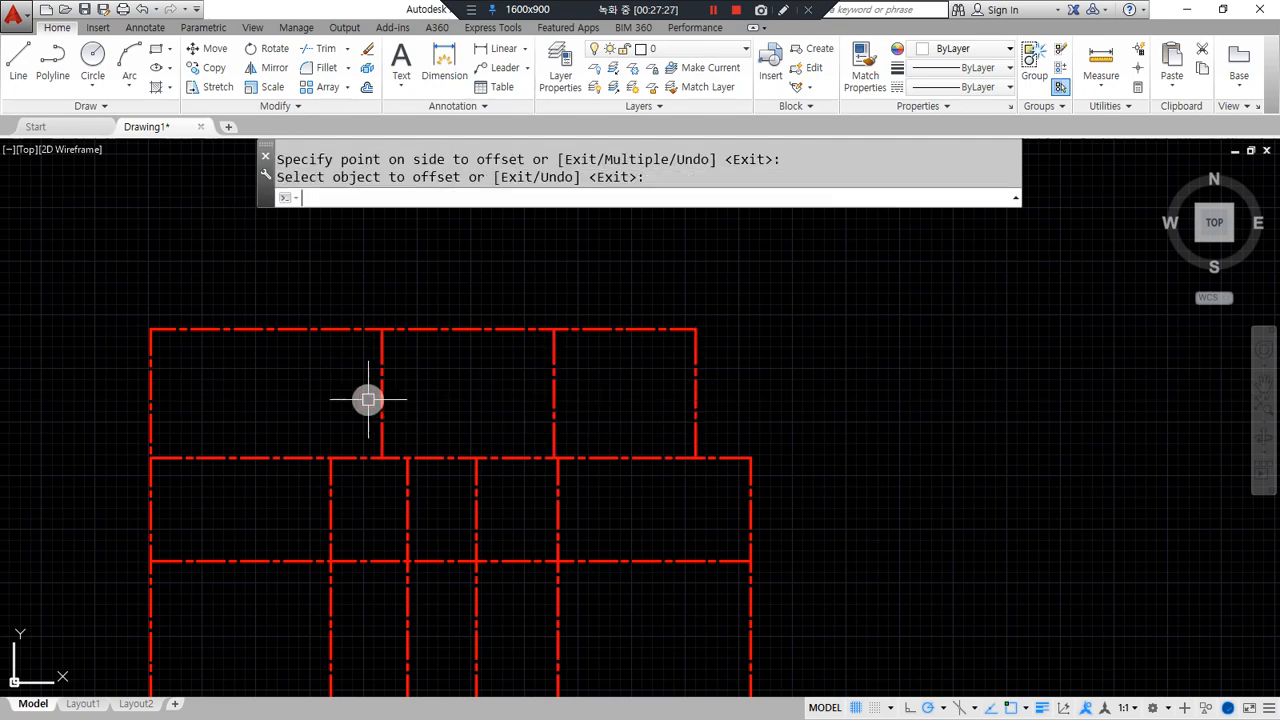
# Offset the top row's left interior vertical line 3600 to the left.
pyautogui.press('Return')
pyautogui.write('360')
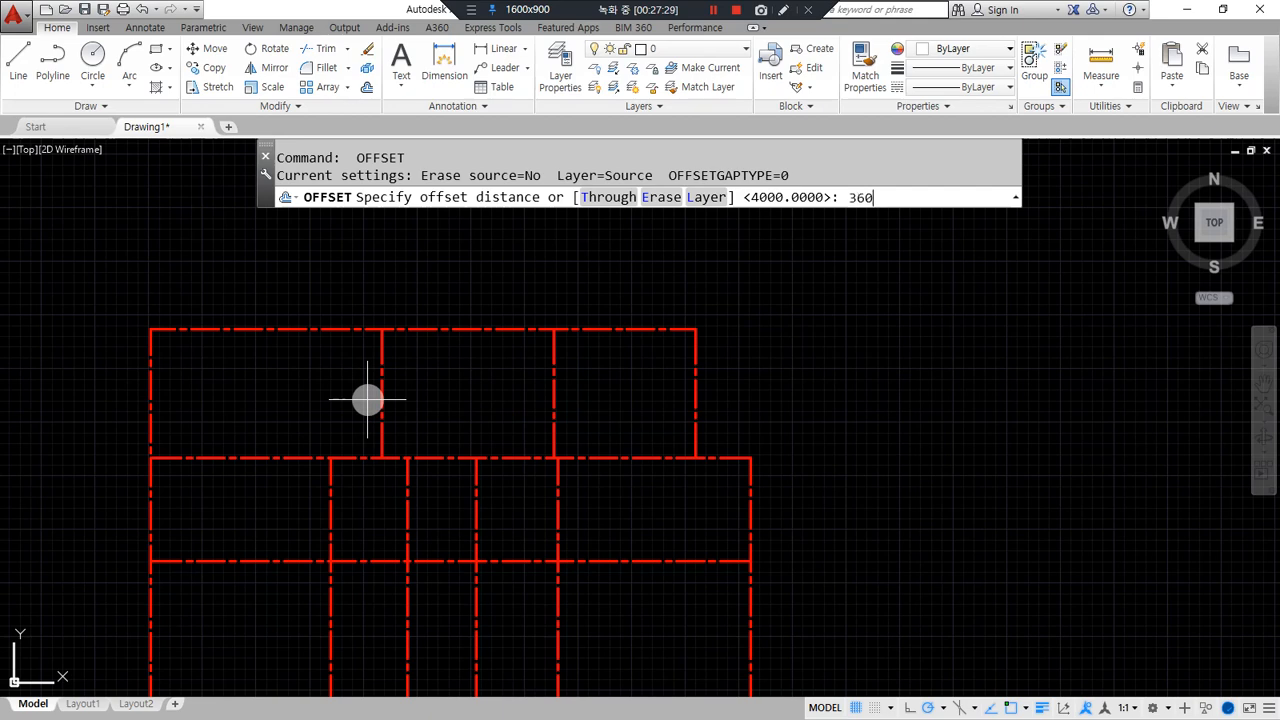
pyautogui.write('0')
pyautogui.press('Return')
pyautogui.click(382, 404)
pyautogui.click(184, 400)
pyautogui.press('Return')
# Fillet the top row's upper edge to its new left vertical, and the main block's upper edge to its left edge, as square corners.
pyautogui.write('f')
pyautogui.press('Return')
pyautogui.click(238, 327)
pyautogui.click(229, 345)
pyautogui.press('Return')
pyautogui.click(178, 457)
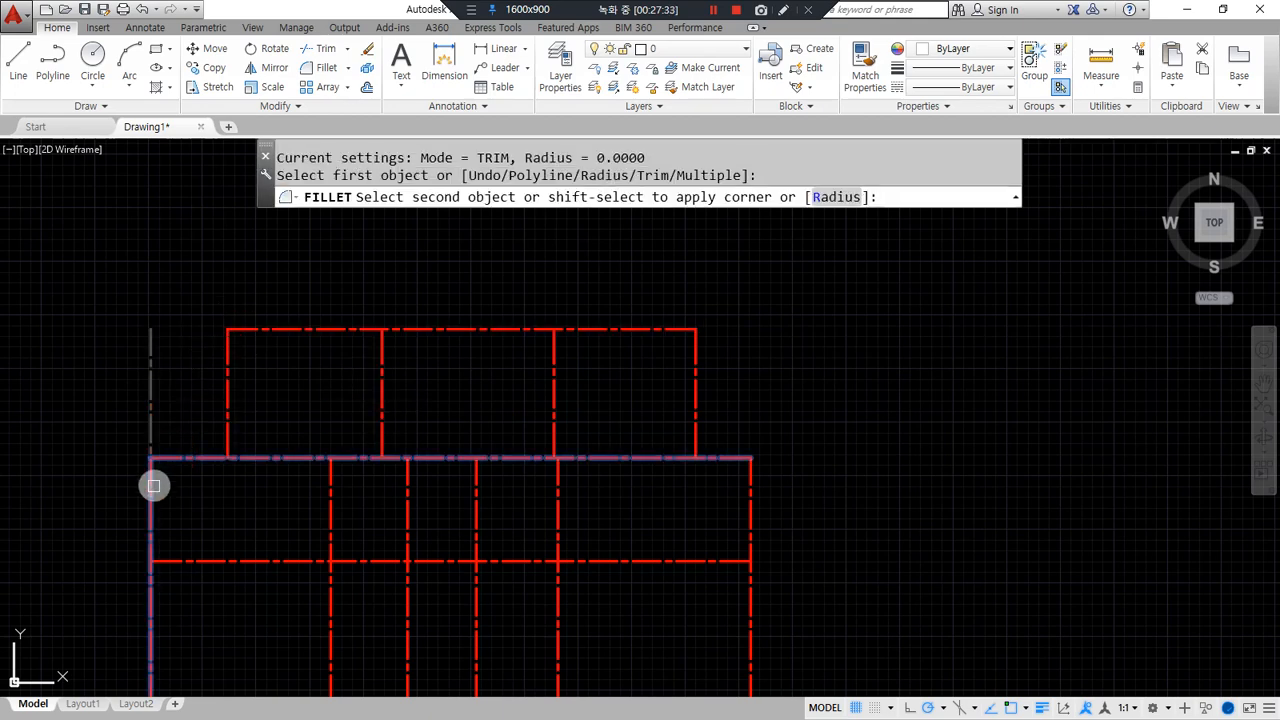
pyautogui.click(154, 486)
pyautogui.moveTo(206, 571)
pyautogui.mouseDown(button='middle')
pyautogui.moveTo(160, 371)
pyautogui.moveTo(157, 397)
pyautogui.mouseUp(button='middle')
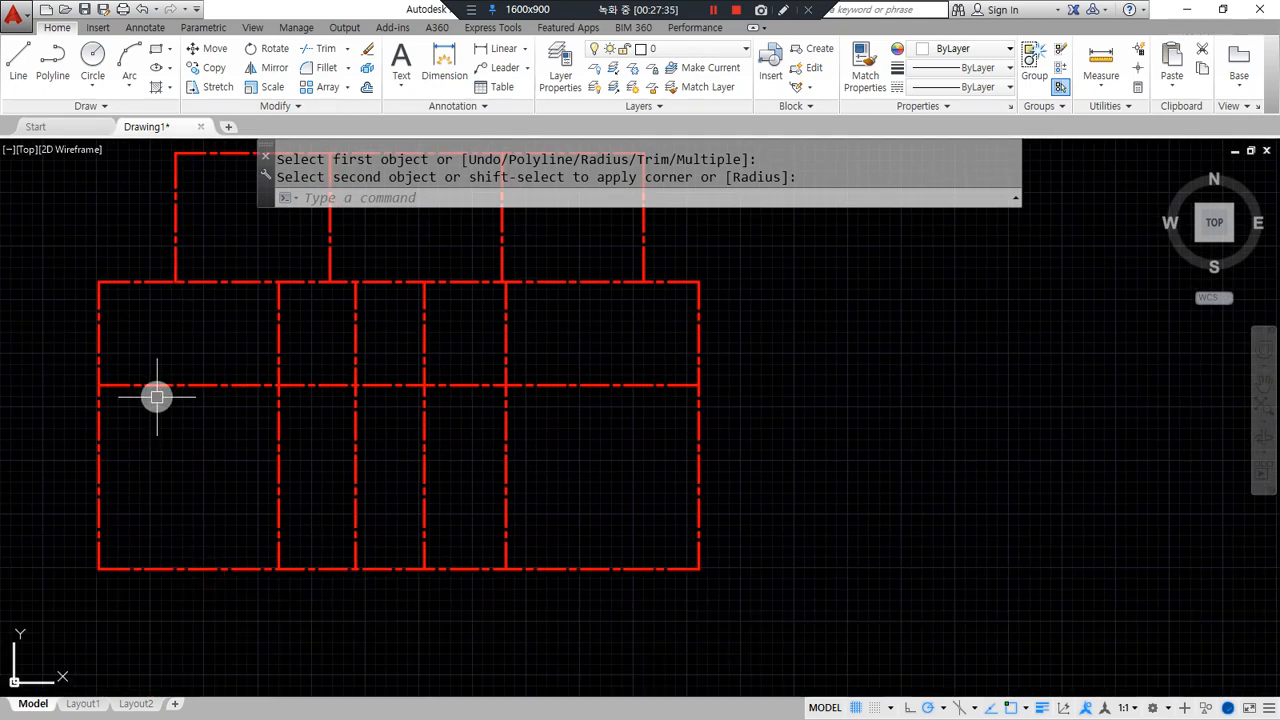
pyautogui.hotkey('ctrl', 'alt', 'd')
pyautogui.moveTo(277, 285); pyautogui.dragTo(278, 555)
pyautogui.hotkey('ctrl', 'z')
pyautogui.moveTo(123, 384); pyautogui.dragTo(294, 378)
pyautogui.moveTo(128, 386); pyautogui.dragTo(82, 516)
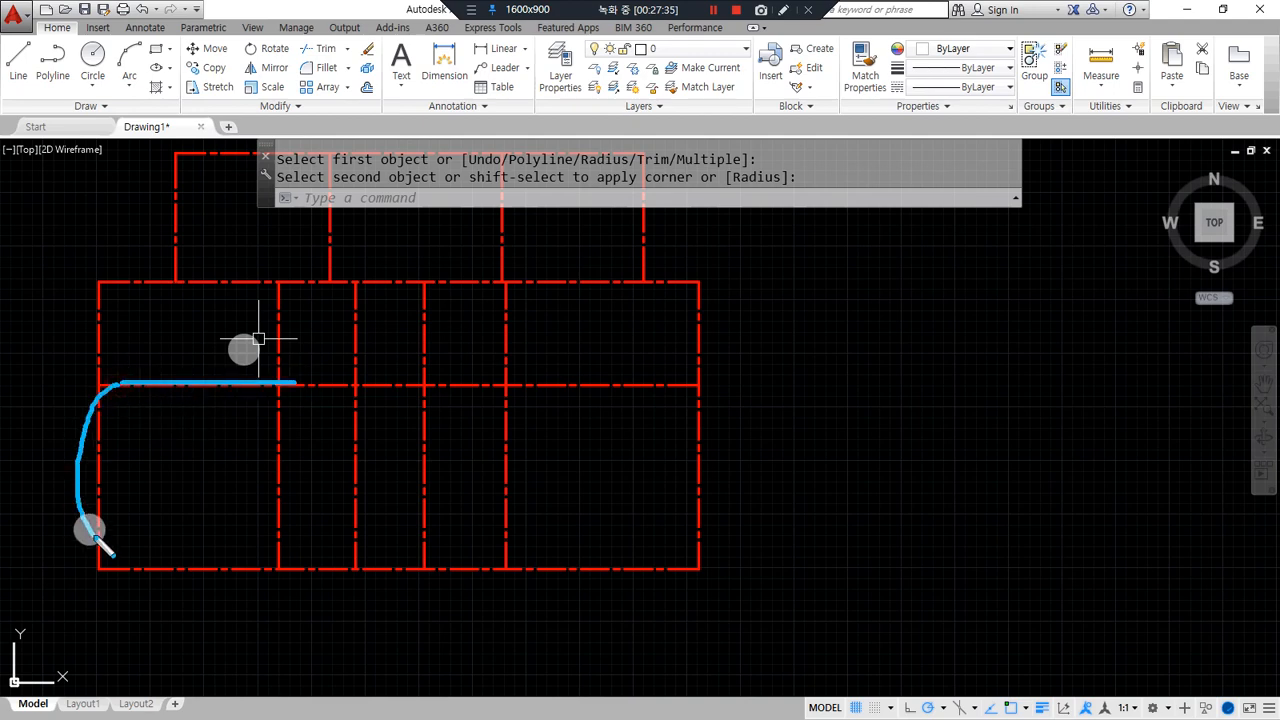
pyautogui.press('Escape')
pyautogui.write('OFFSET')
pyautogui.press('Return')
pyautogui.write('21090')
pyautogui.press('Return')
pyautogui.press('Escape')
# Offset the main block's interior horizontal line 2100 downward.
pyautogui.write('o')
pyautogui.press('Return')
pyautogui.write('210')
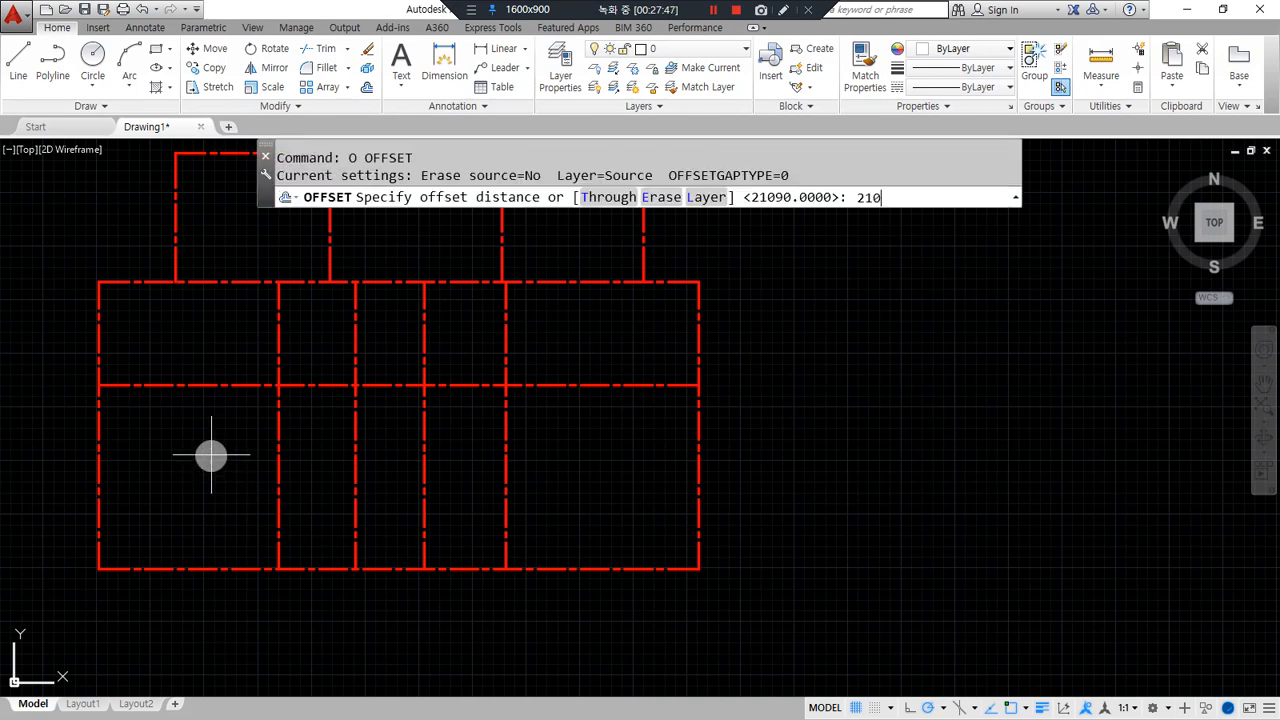
pyautogui.write('0')
pyautogui.press('Return')
pyautogui.click(171, 384)
pyautogui.click(178, 523)
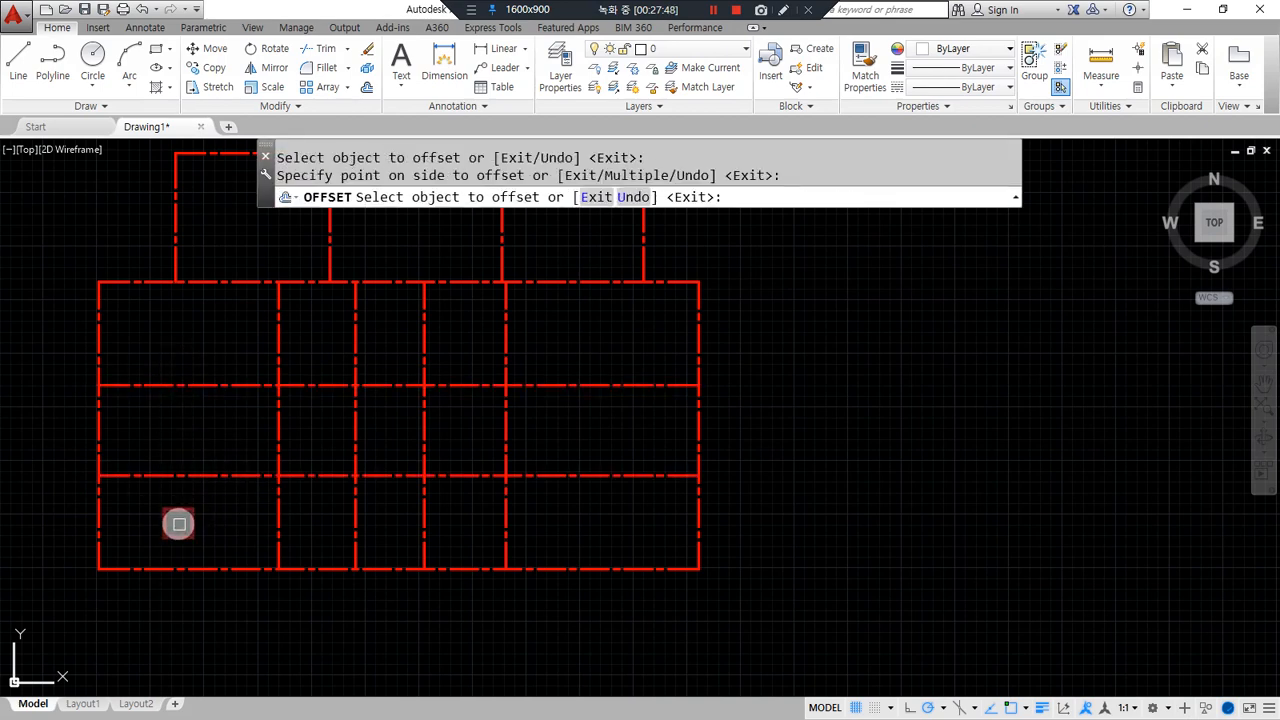
pyautogui.press('Return')
pyautogui.moveTo(90, 407)
pyautogui.mouseDown()
pyautogui.moveTo(262, 491)
pyautogui.moveTo(357, 466)
pyautogui.mouseUp()
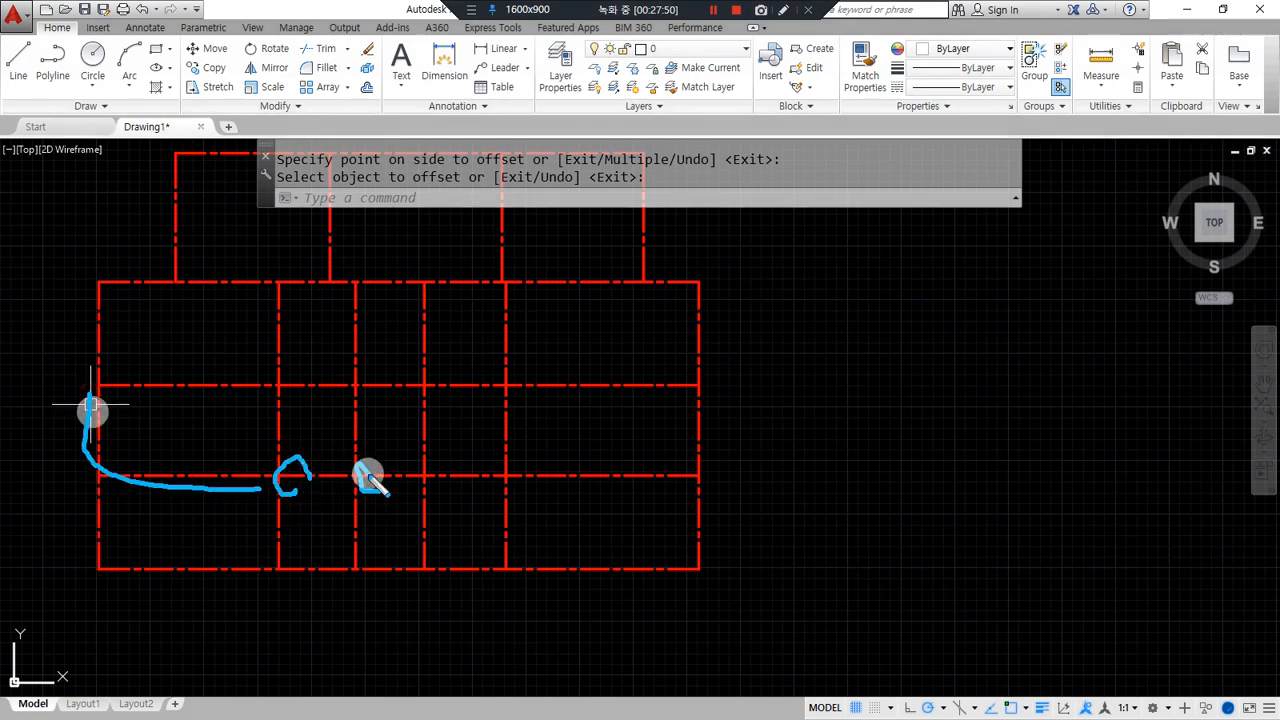
pyautogui.moveTo(441, 517); pyautogui.dragTo(500, 519)
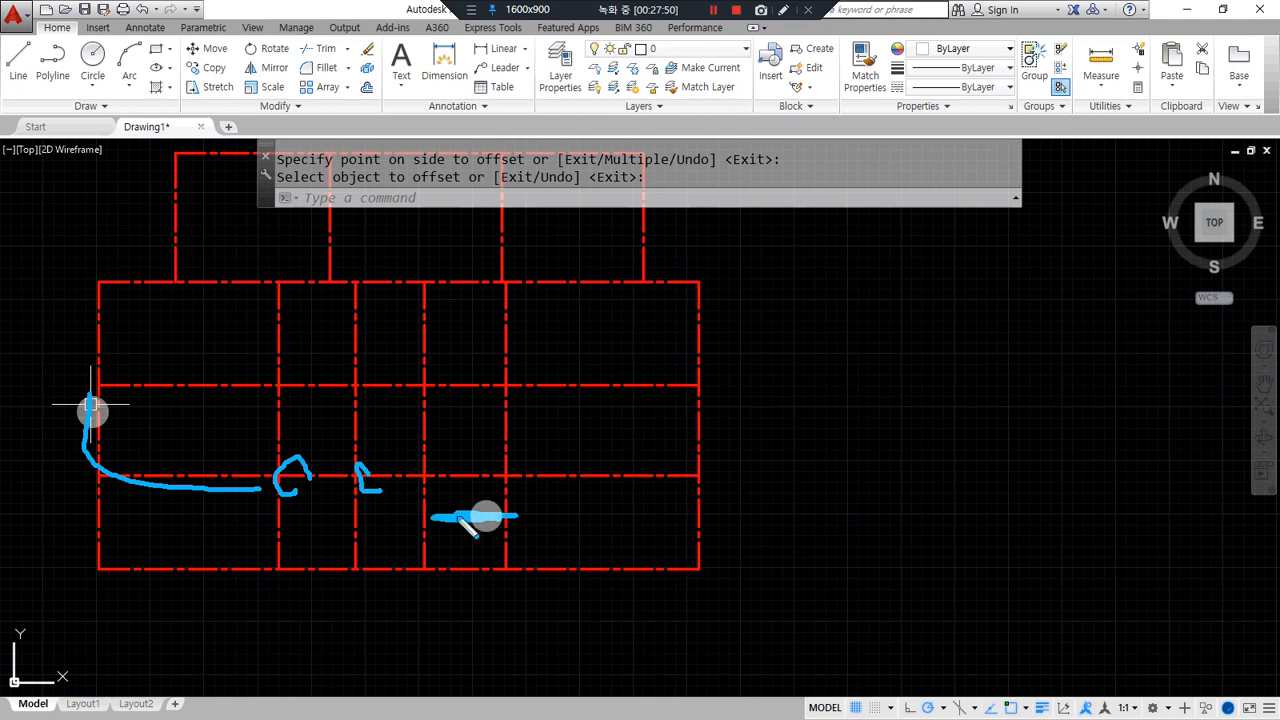
pyautogui.press('Escape')
# Offset the main block's lower interior horizontal line 1200 downward.
pyautogui.write('o')
pyautogui.press('Return')
pyautogui.write('1200')
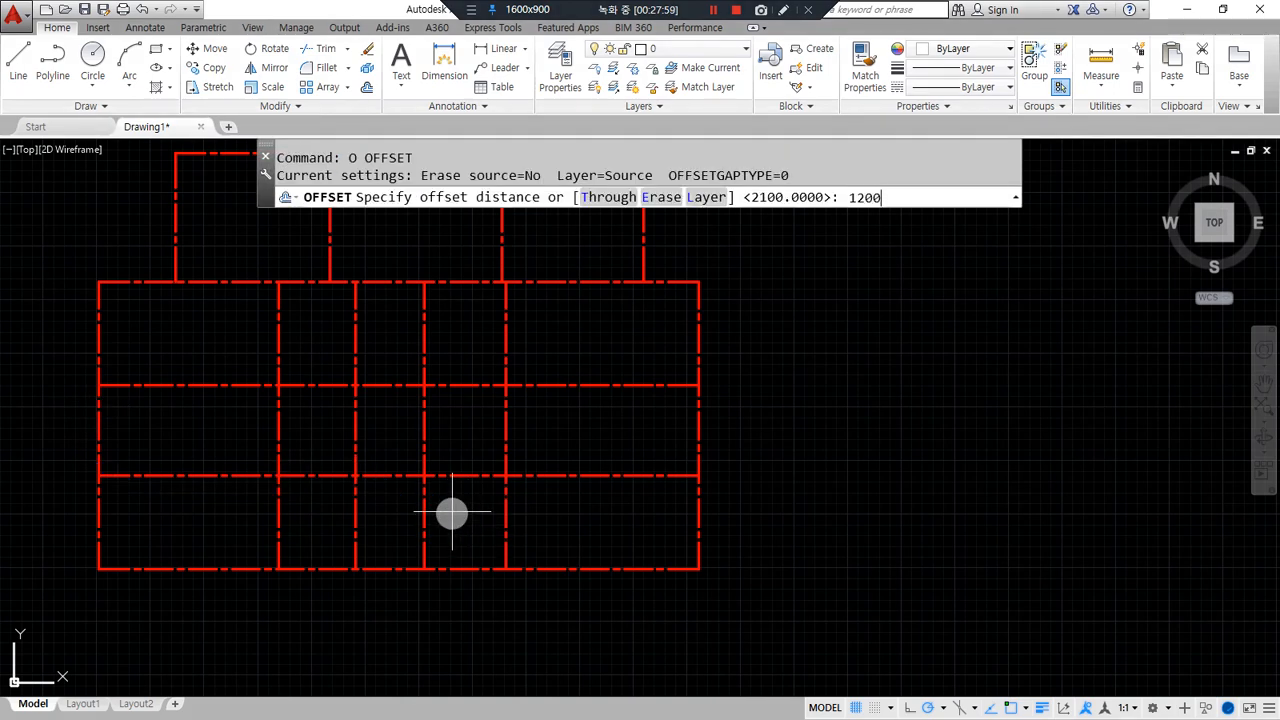
pyautogui.press('Return')
pyautogui.click(454, 477)
pyautogui.click(471, 534)
pyautogui.press('Escape')
# Fillet the bottom edge to the rightmost interior vertical and the line above it to the third interior vertical, forming stepped lower-left corners.
pyautogui.write('f')
pyautogui.press('Return')
pyautogui.click(510, 568)
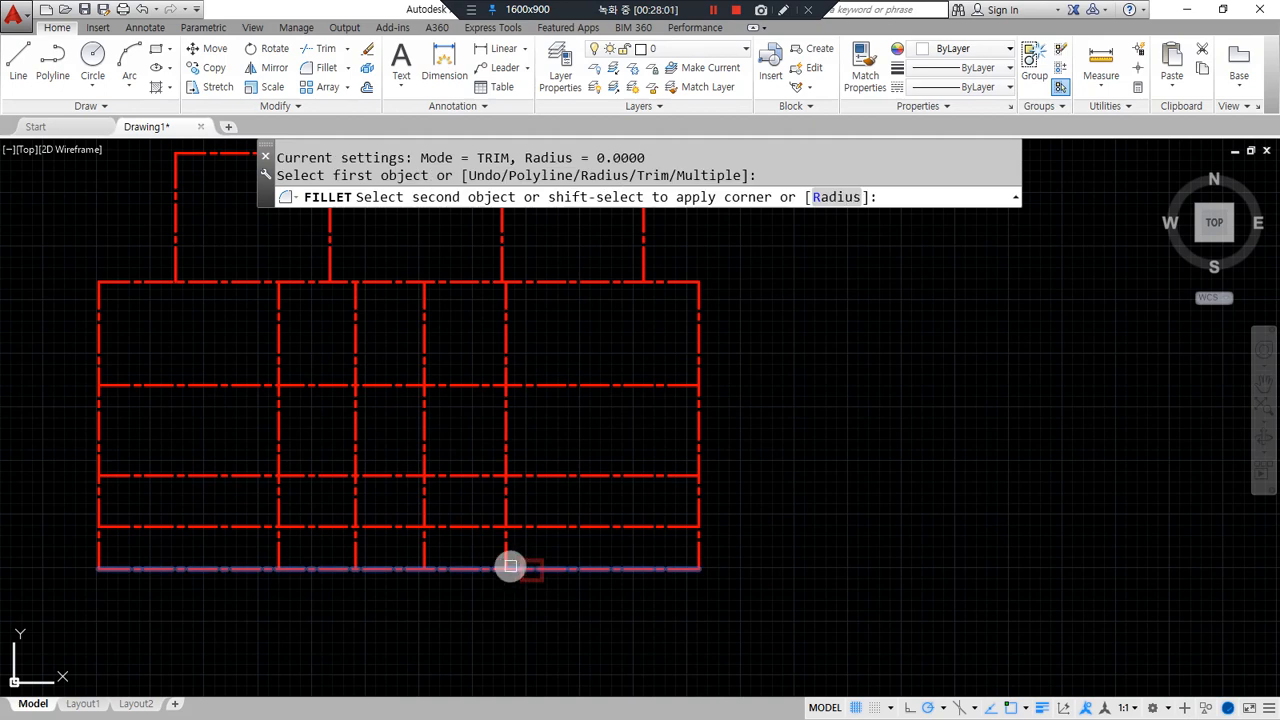
pyautogui.click(507, 550)
pyautogui.press('Return')
pyautogui.click(432, 525)
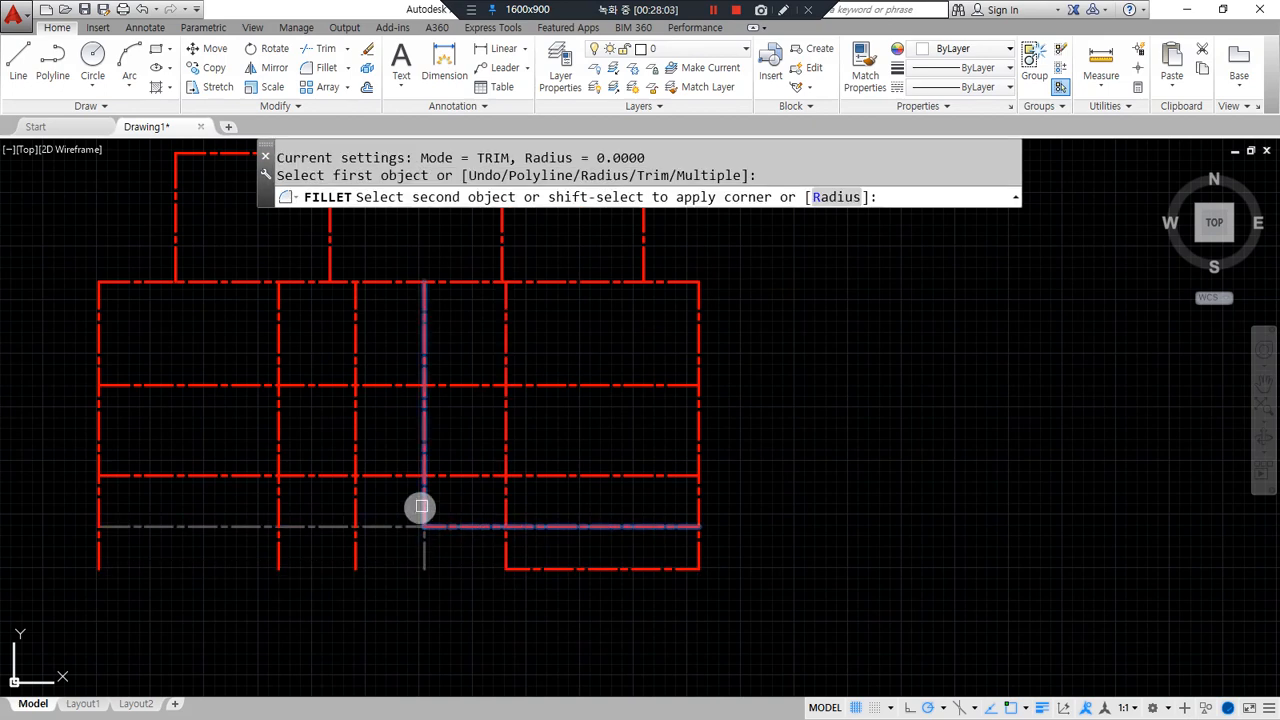
pyautogui.click(420, 507)
# Fillet the main block's left edge to the second interior horizontal line to form a square lower-left corner.
pyautogui.press('Return')
pyautogui.click(100, 450)
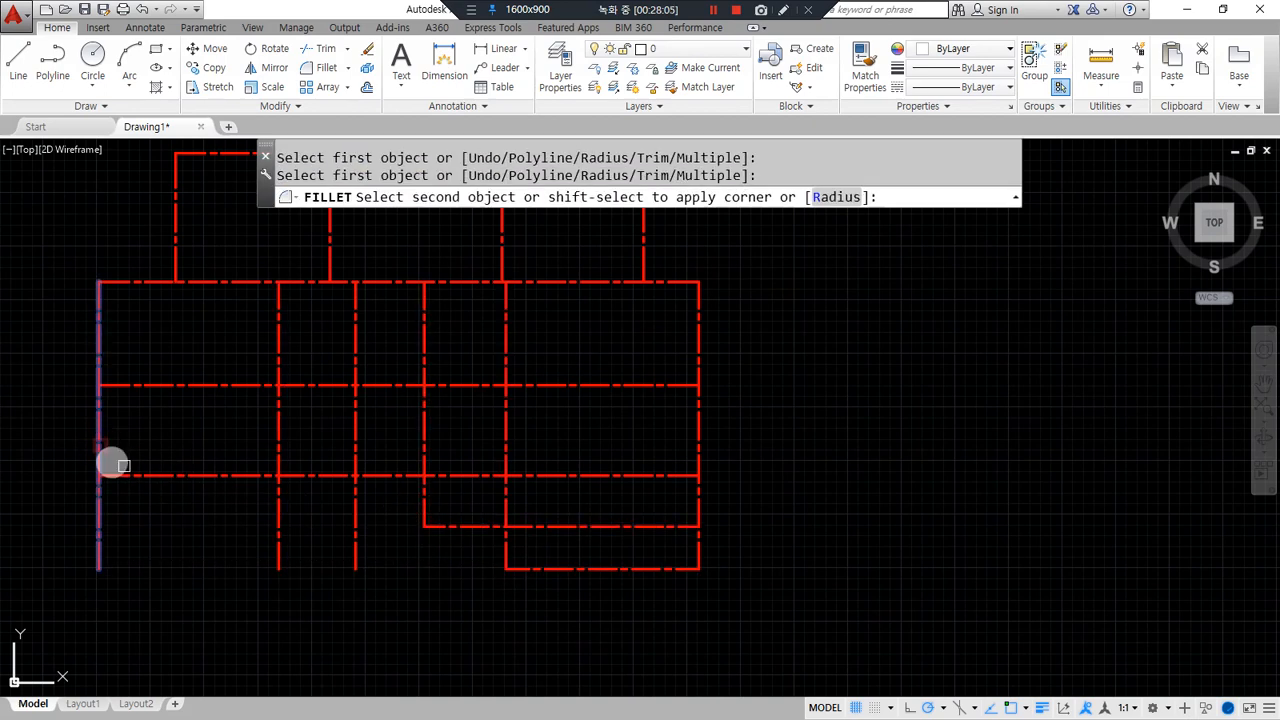
pyautogui.click(128, 477)
# Trim the two vertical lines hanging below the lower-left edge and the two lower horizontal lines crossing the large right-hand room.
pyautogui.write('tr')
pyautogui.press('Return')
pyautogui.press('Return')
pyautogui.click(365, 598)
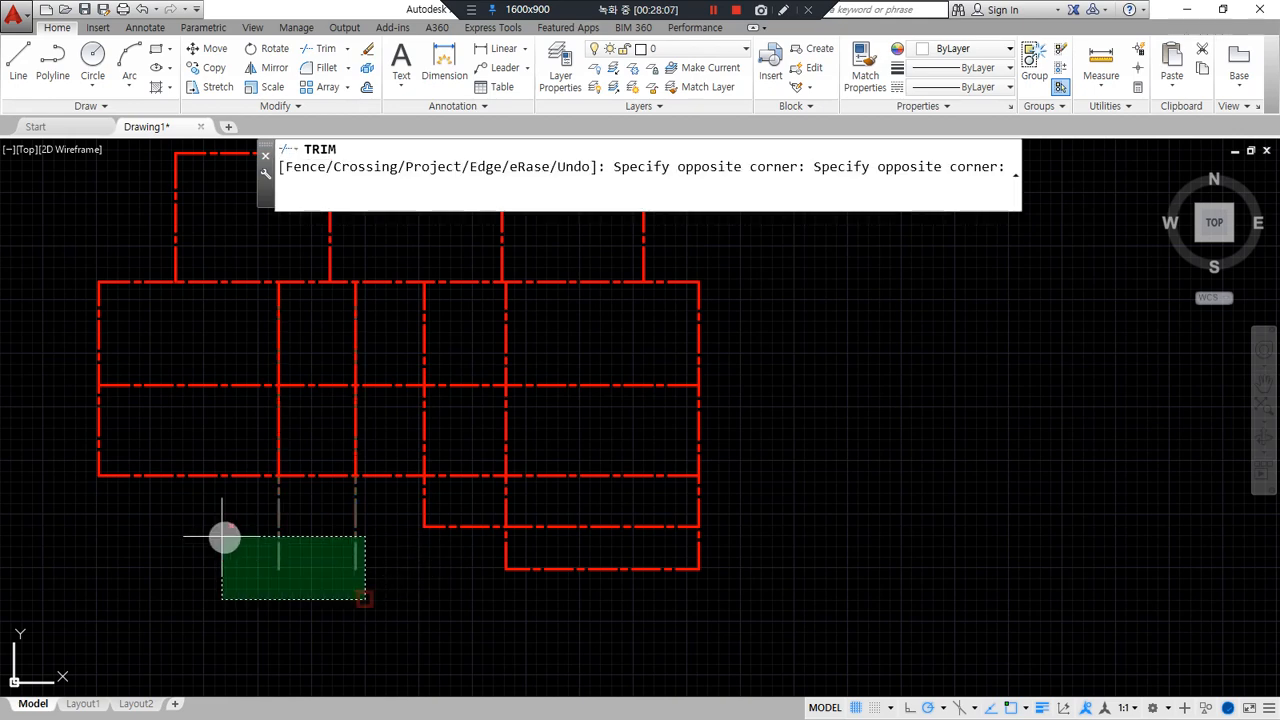
pyautogui.click(225, 538)
pyautogui.click(637, 526)
pyautogui.click(596, 476)
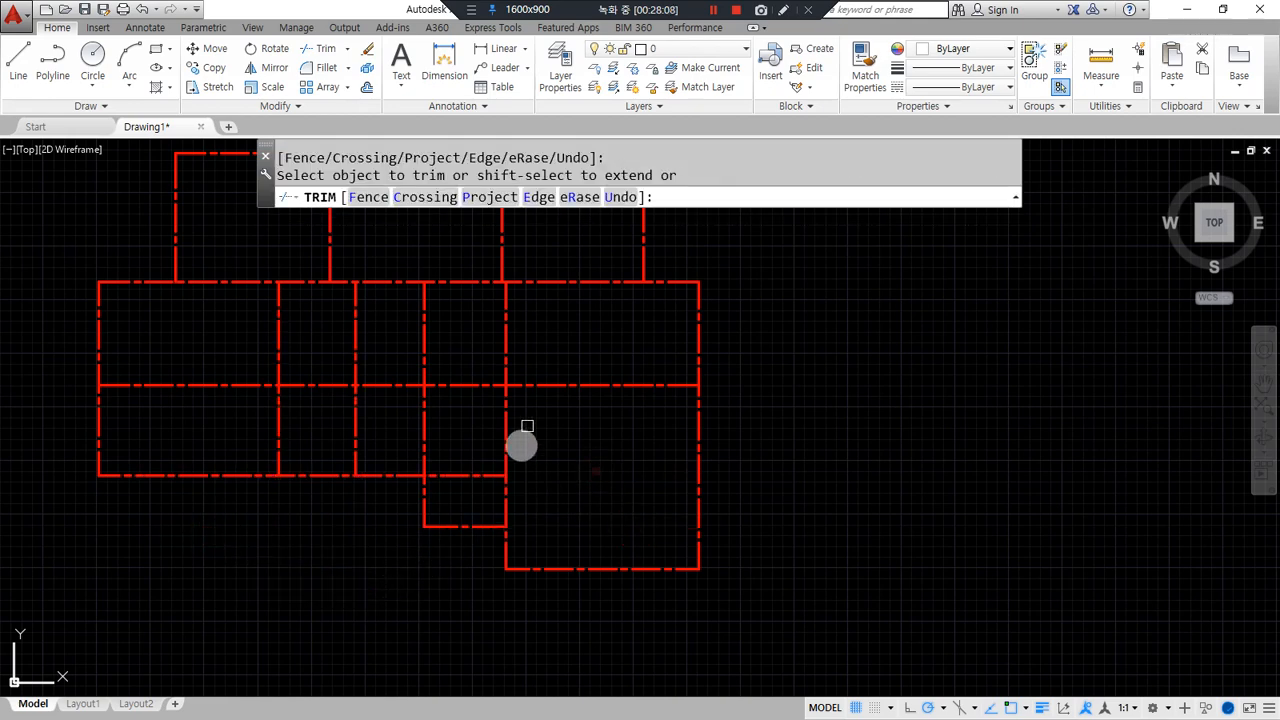
# Trim the central area's inner vertical and horizontal segments and the horizontal line across the left room, leaving only the small lower-left room's walls.
pyautogui.click(458, 347)
pyautogui.click(343, 332)
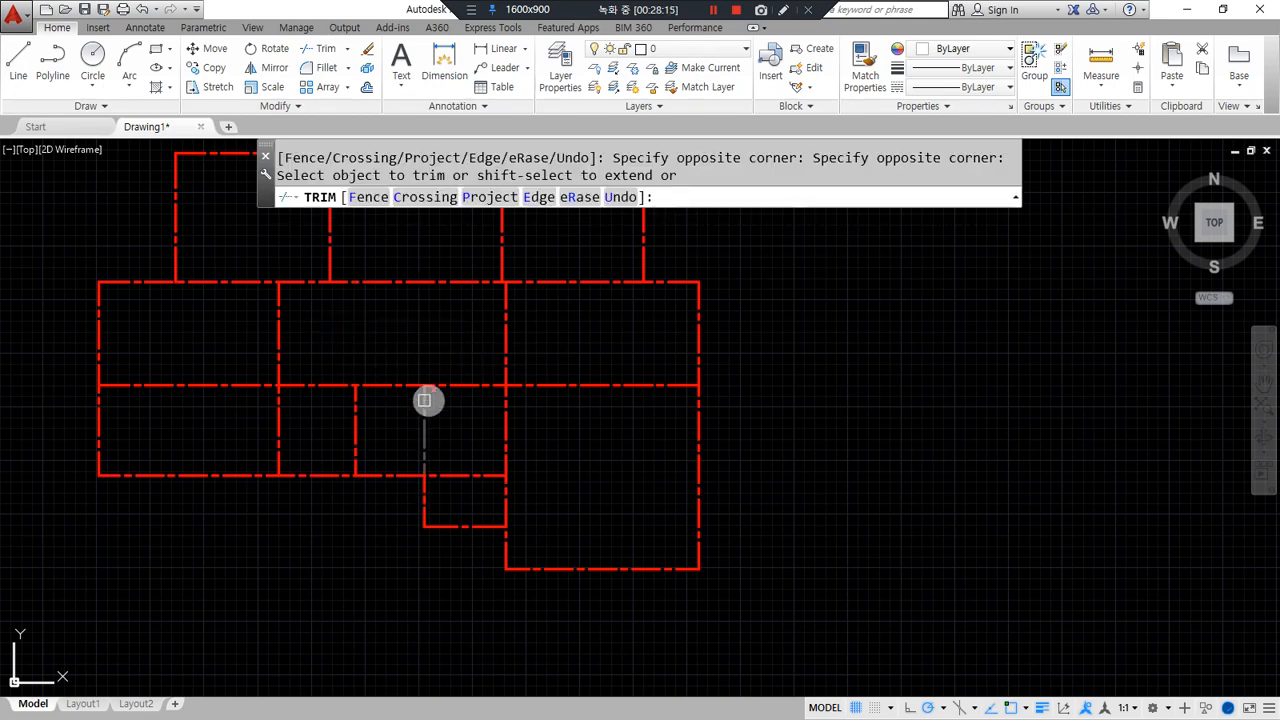
pyautogui.click(395, 385)
pyautogui.click(458, 382)
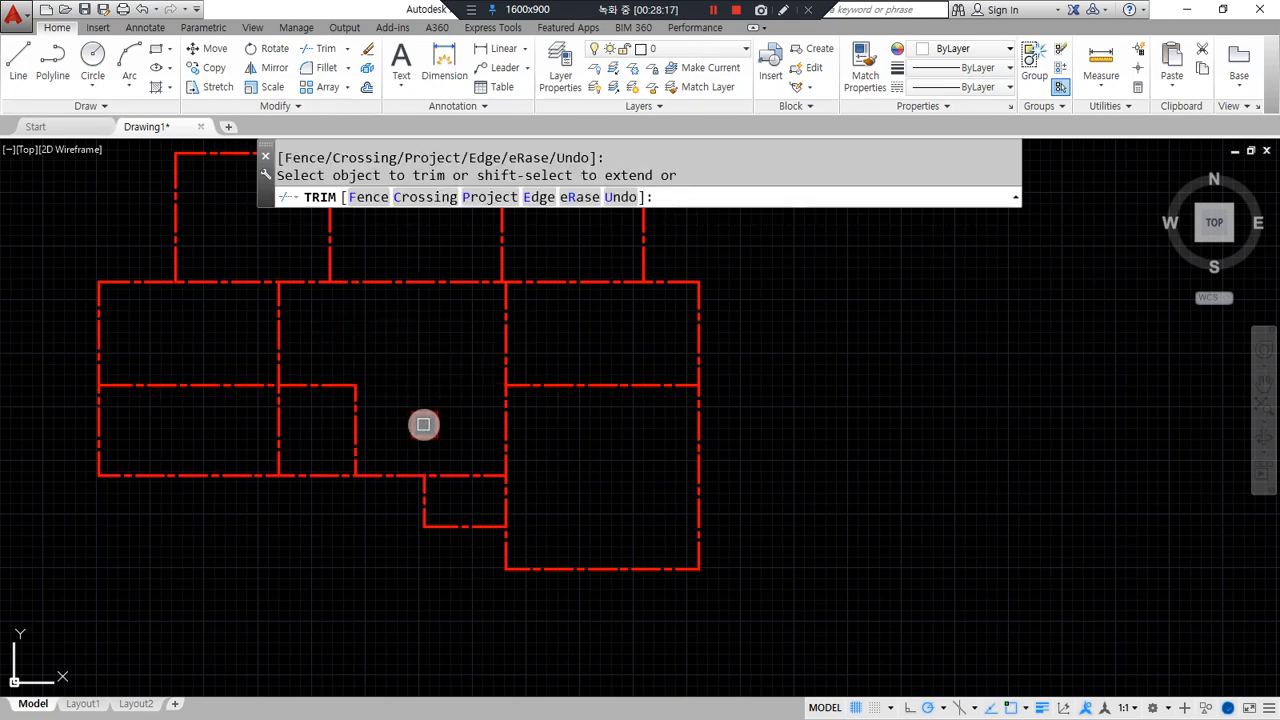
pyautogui.click(194, 386)
pyautogui.press('Return')
pyautogui.moveTo(241, 562); pyautogui.dragTo(230, 662, button='middle')
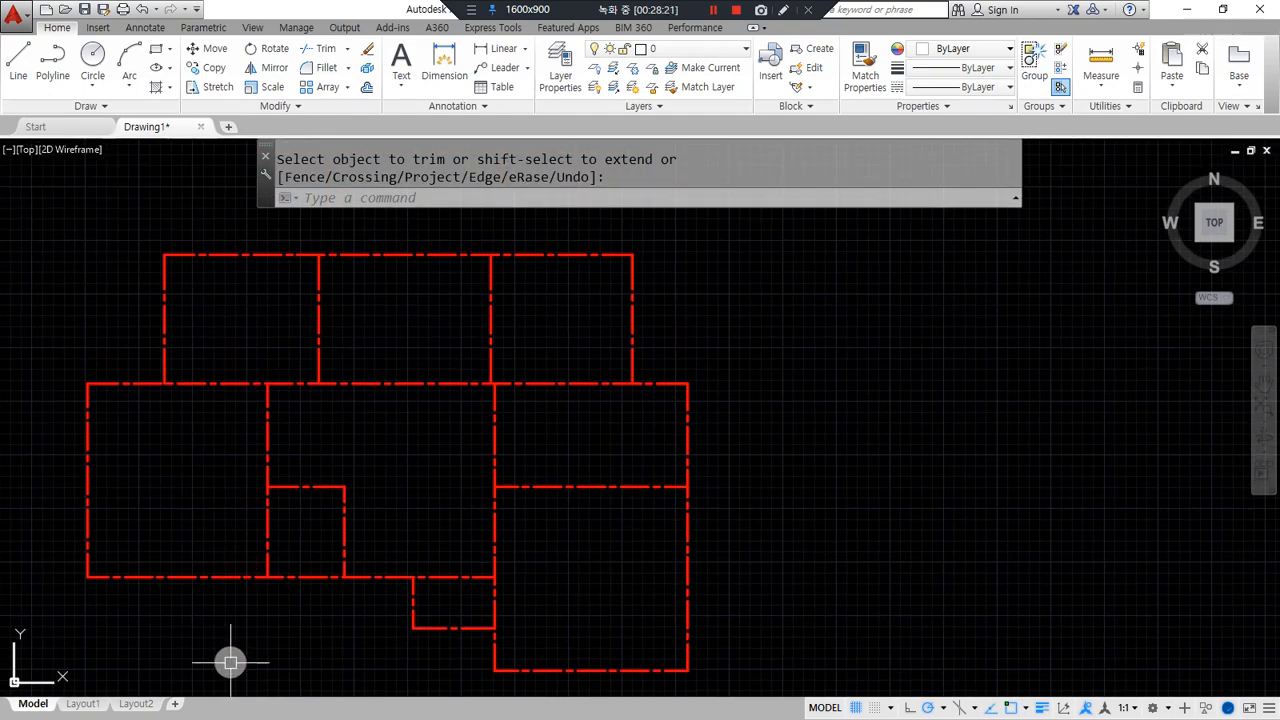
# Remove the rightmost interior vertical between the main block's top edge and the entrance area by trimming its lower part and erasing the rest.
pyautogui.moveTo(504, 544); pyautogui.dragTo(486, 506, button='middle')
pyautogui.write('tr')
pyautogui.press('Return')
pyautogui.press('Return')
pyautogui.click(478, 497)
pyautogui.press('Return')
pyautogui.click(477, 395)
pyautogui.write('e')
pyautogui.press('Return')
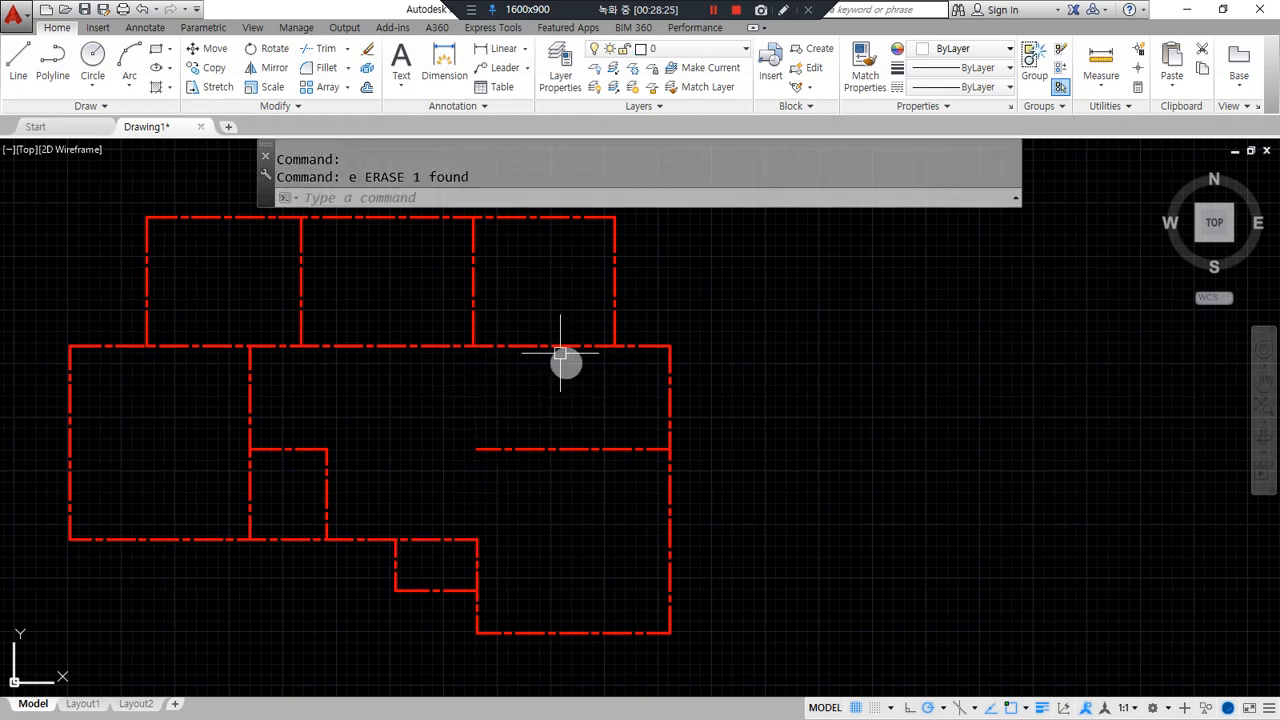
pyautogui.moveTo(555, 355); pyautogui.dragTo(544, 587)
pyautogui.moveTo(545, 528)
pyautogui.mouseDown()
pyautogui.moveTo(660, 528)
pyautogui.moveTo(653, 575)
pyautogui.mouseUp()
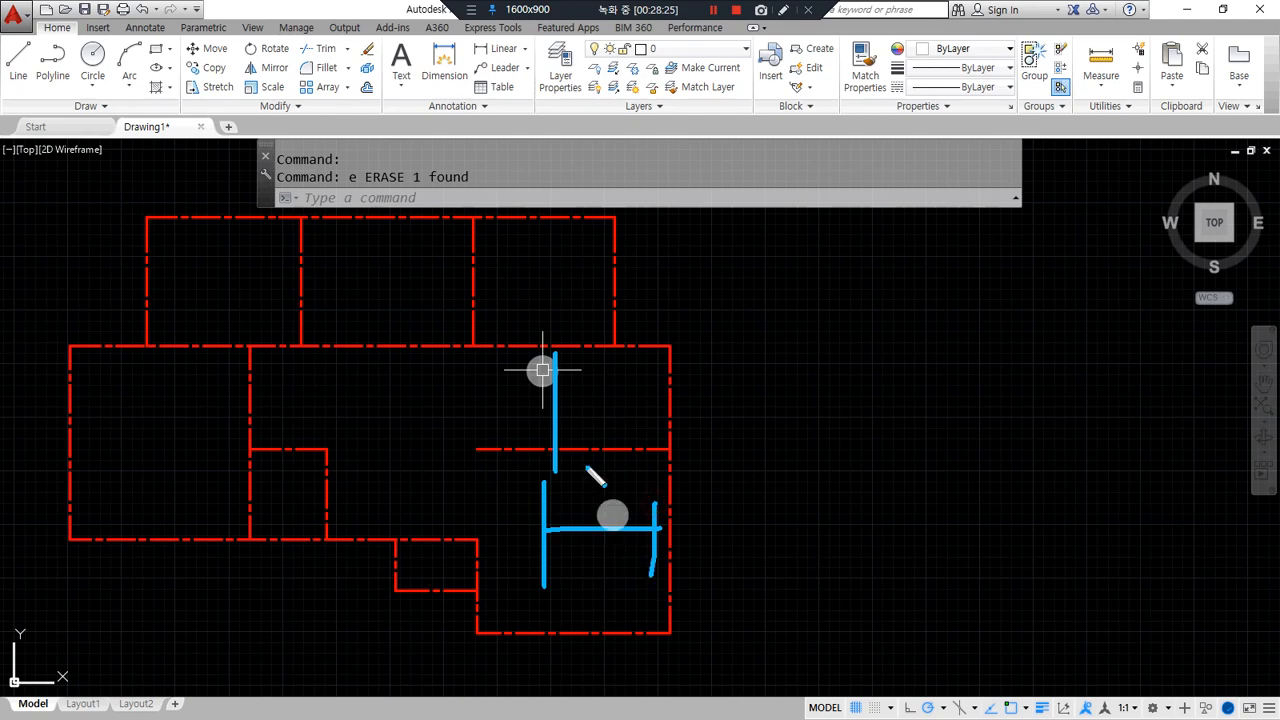
pyautogui.moveTo(594, 346)
pyautogui.mouseDown()
pyautogui.moveTo(480, 354)
pyautogui.moveTo(614, 357)
pyautogui.moveTo(543, 372)
pyautogui.mouseUp()
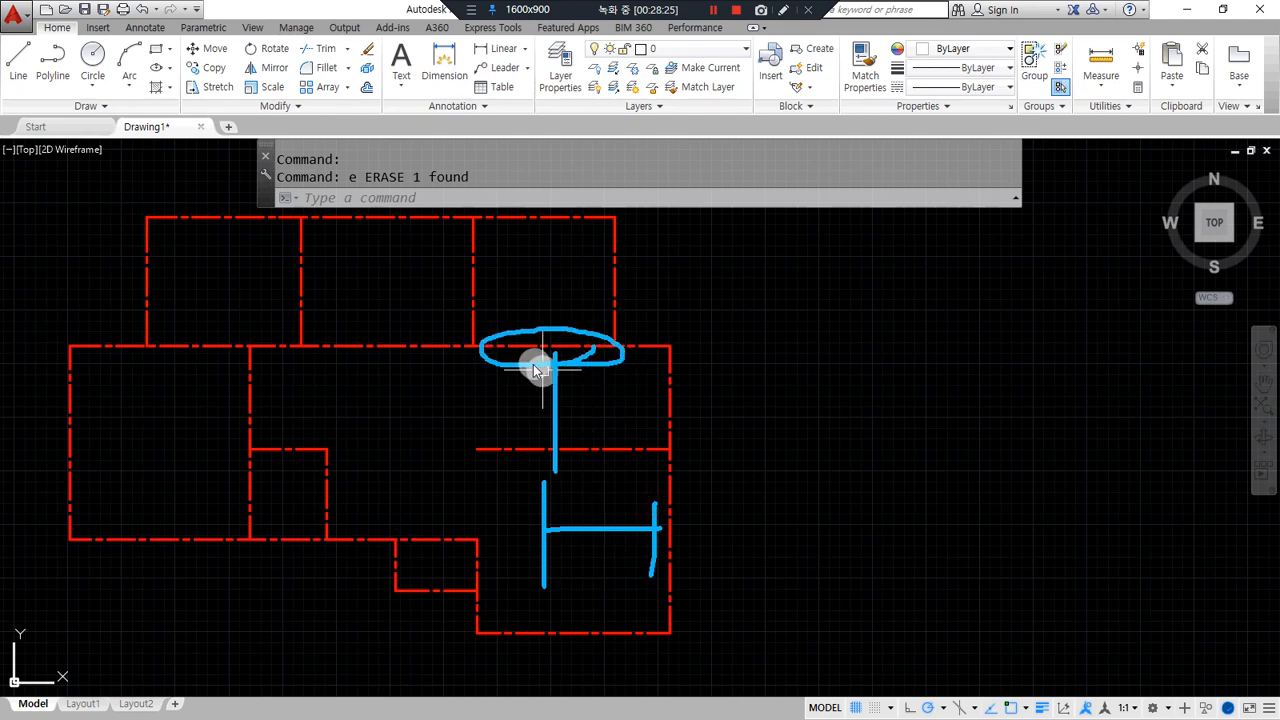
# Draw a horizontal guide line across the upper-right room at mid-height, and a vertical line from its midpoint down to the right-hand horizontal wall line.
pyautogui.write('l')
pyautogui.press('Return')
pyautogui.click(473, 281)
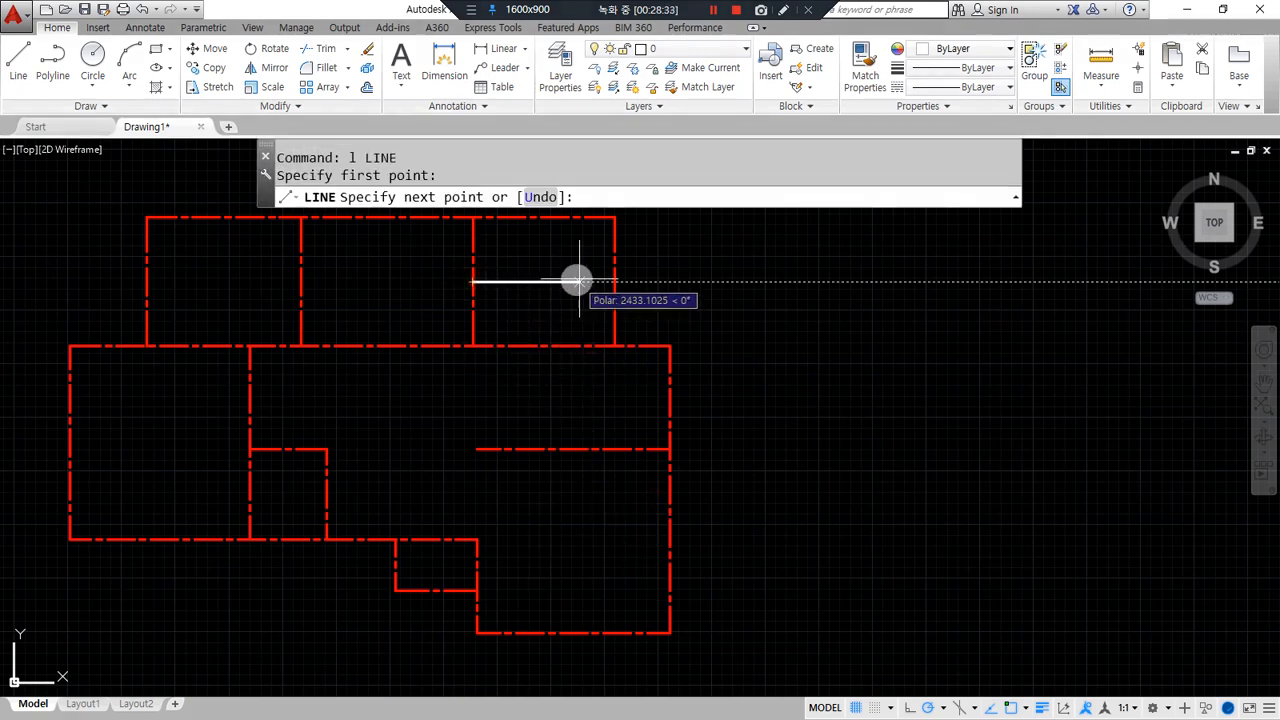
pyautogui.click(603, 279)
pyautogui.press('Return')
pyautogui.press('Return')
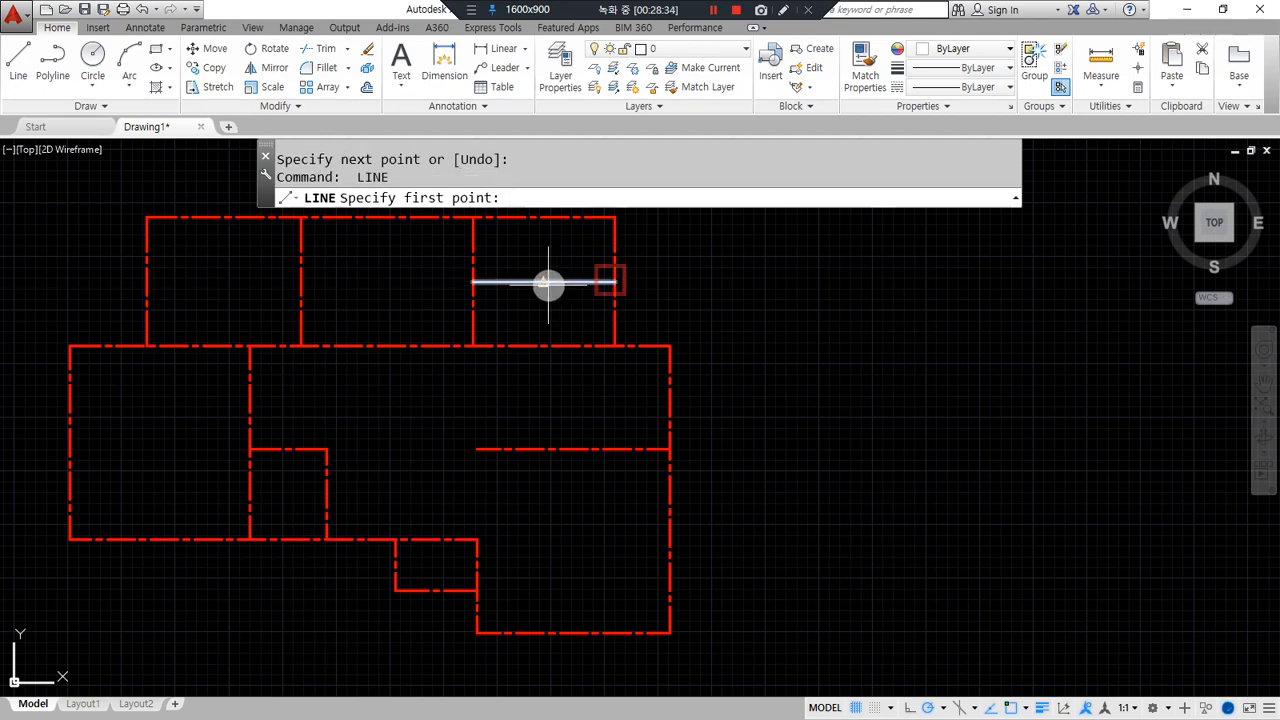
pyautogui.click(548, 285)
pyautogui.click(548, 453)
pyautogui.press('Return')
# Fillet the new vertical line to the right-hand horizontal wall line to form the small right room's lower-left corner.
pyautogui.write('f')
pyautogui.press('Return')
pyautogui.click(560, 450)
pyautogui.click(543, 431)
# Trim the new vertical line above the main block's top edge and erase the horizontal guide line in the upper-right room.
pyautogui.write('tr')
pyautogui.press('Return')
pyautogui.press('Return')
pyautogui.click(543, 314)
pyautogui.press('Return')
pyautogui.click(562, 284)
pyautogui.write('e')
pyautogui.press('Return')
# Match the small right room's new vertical line to the properties of its red centre-line bottom wall.
pyautogui.write('ma')
pyautogui.press('Return')
pyautogui.click(572, 449)
pyautogui.click(543, 435)
pyautogui.press('Return')
pyautogui.moveTo(547, 475)
pyautogui.mouseDown(button='middle')
pyautogui.moveTo(728, 506)
pyautogui.moveTo(767, 495)
pyautogui.mouseUp(button='middle')
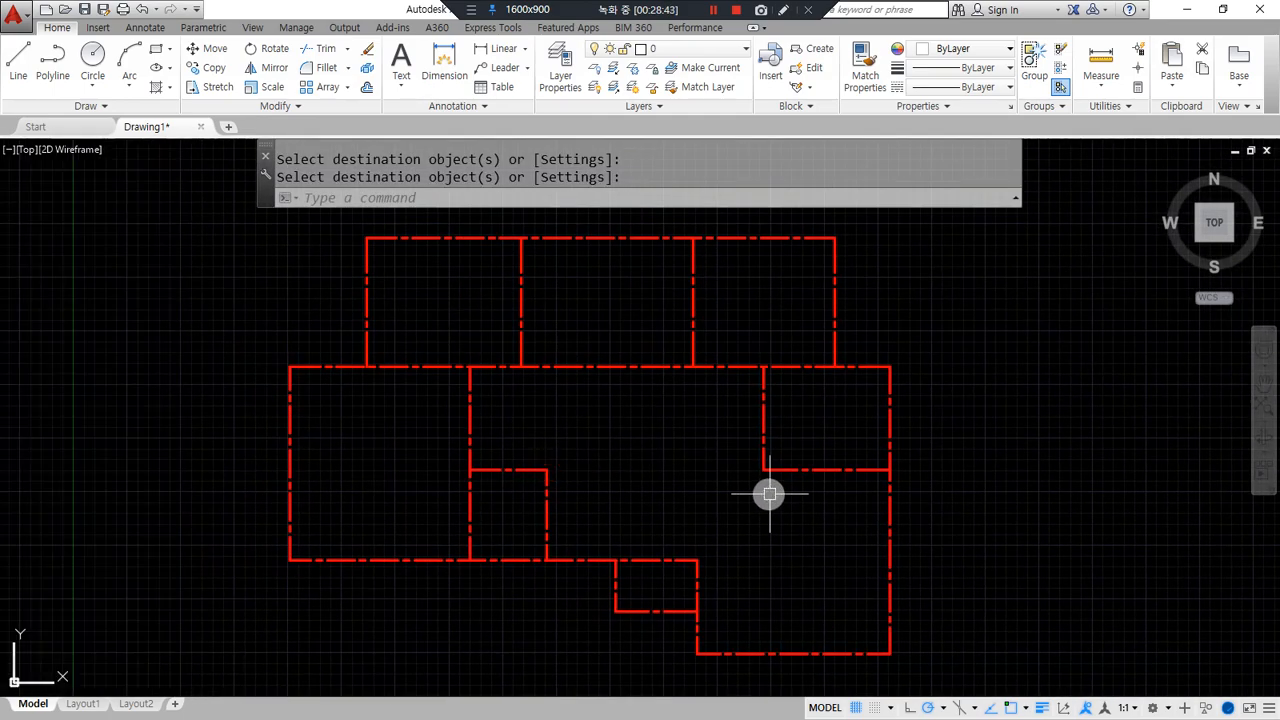
pyautogui.moveTo(360, 630)
pyautogui.mouseDown()
pyautogui.moveTo(326, 259)
pyautogui.moveTo(1143, 534)
pyautogui.moveTo(420, 572)
pyautogui.mouseUp()
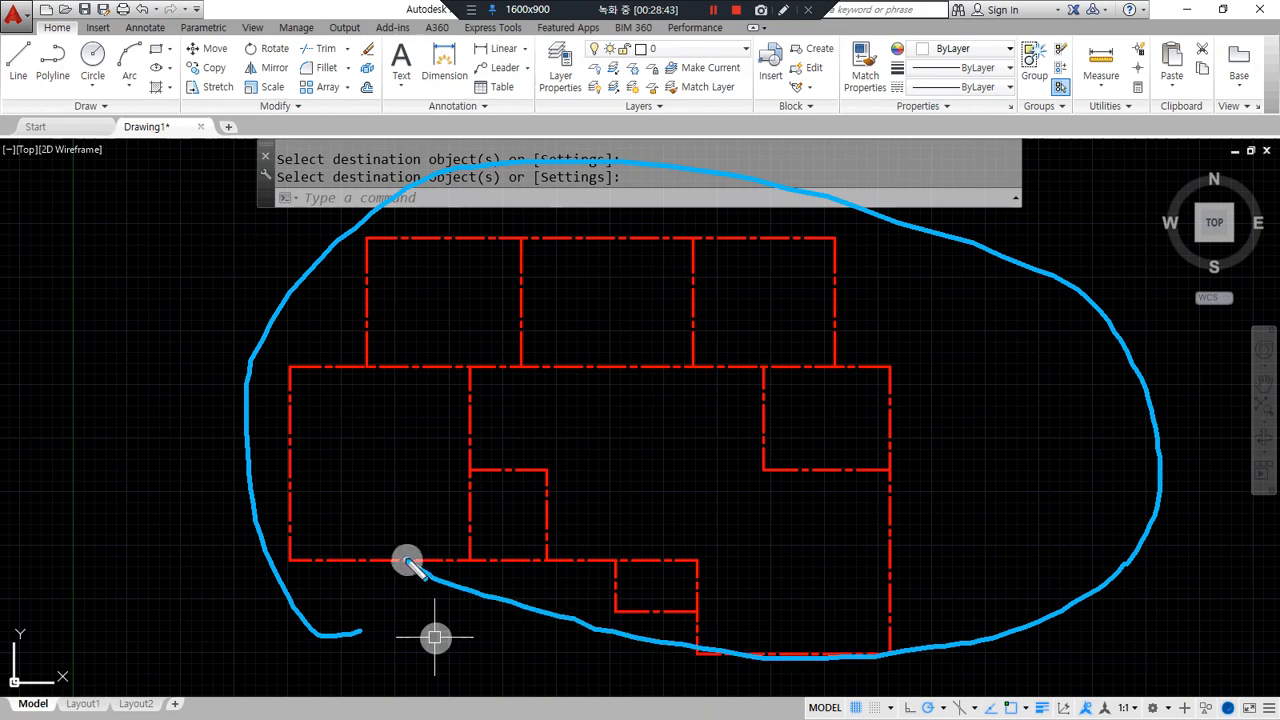
pyautogui.press('Escape')
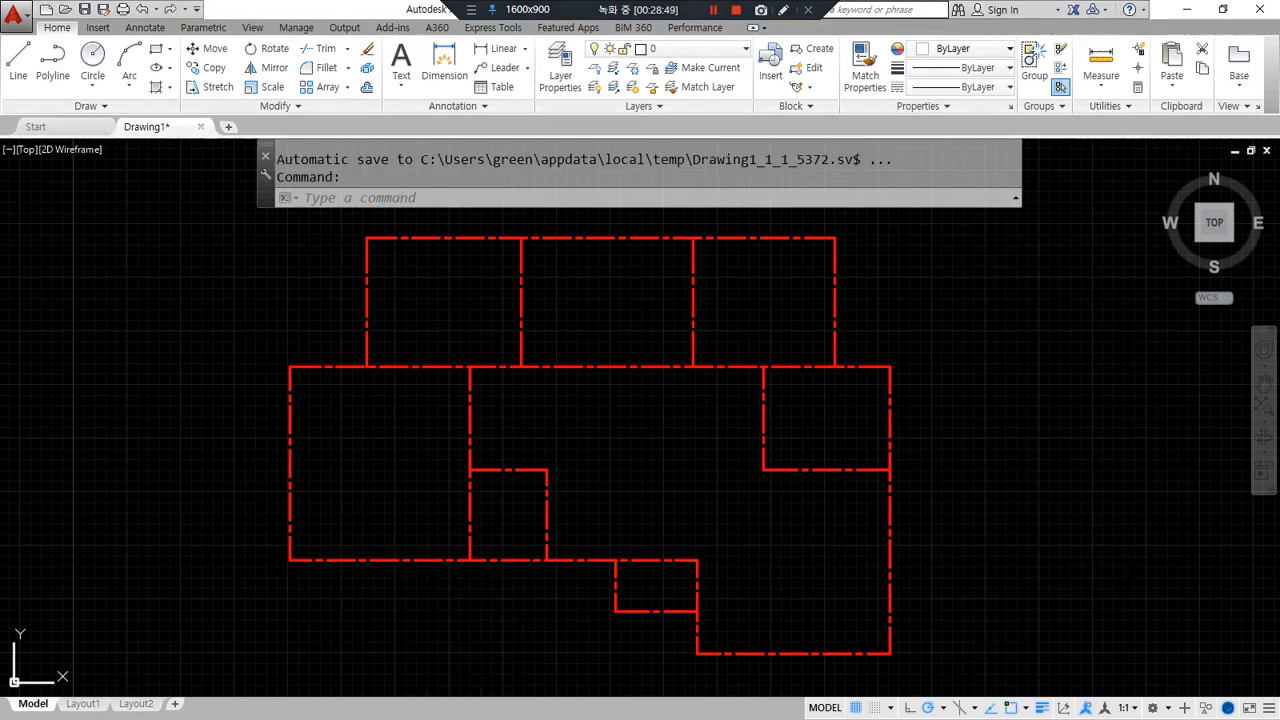
# Switch to the browser's reference plan and examine the wall construction around the upper-left bedroom at 500% zoom.
pyautogui.moveTo(0, 130); pyautogui.dragTo(445, 136)
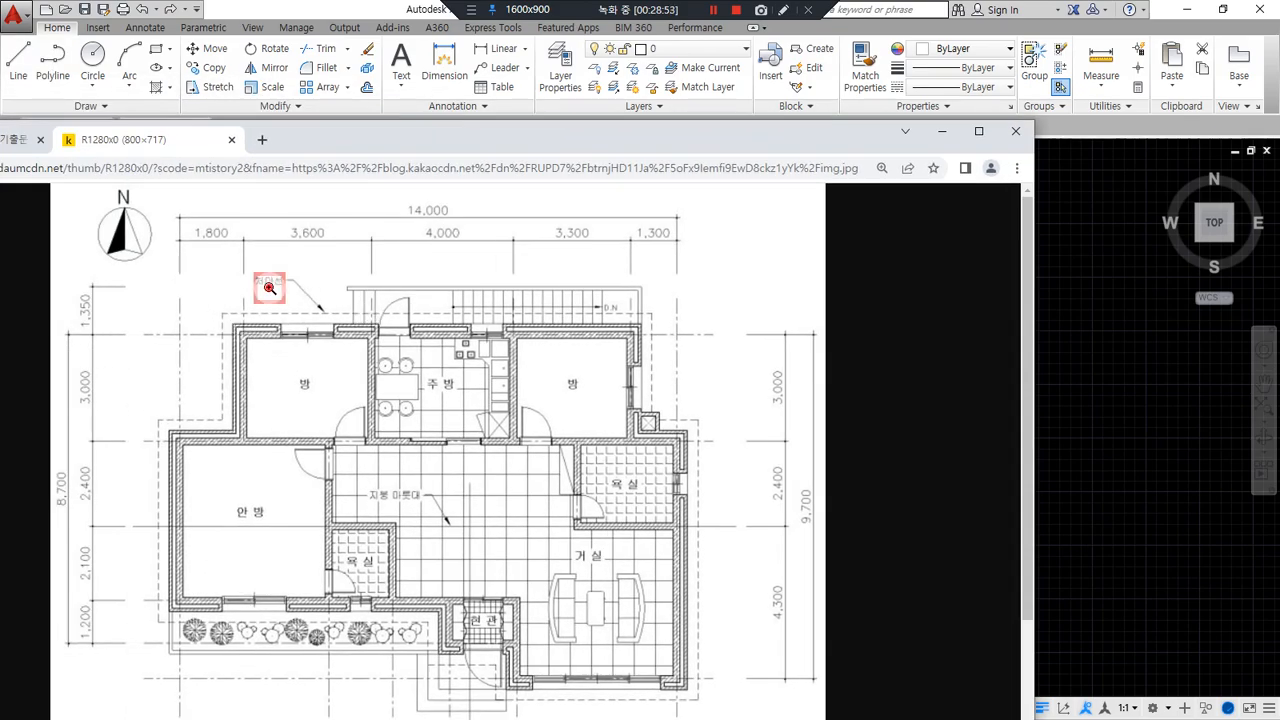
pyautogui.keyDown('ctrl'); pyautogui.scroll(8, 357, 350); pyautogui.keyUp('ctrl')
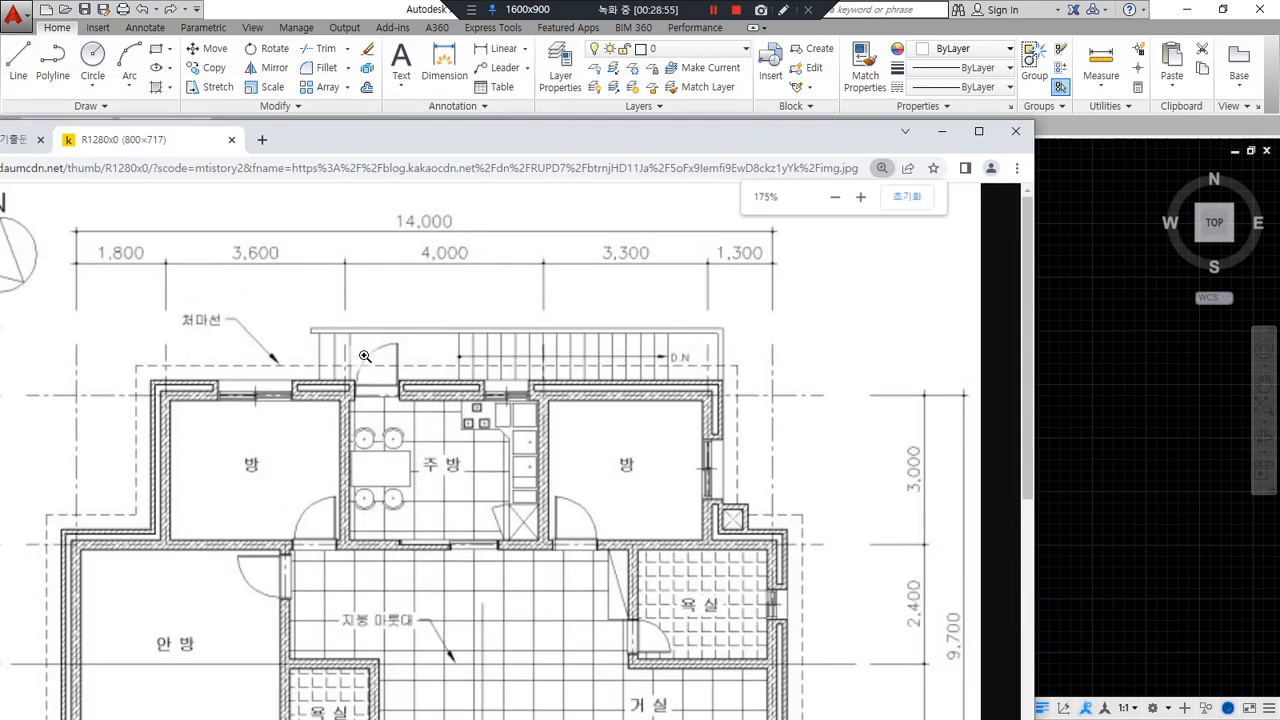
pyautogui.keyDown('ctrl'); pyautogui.scroll(1, 815, 673); pyautogui.keyUp('ctrl')
pyautogui.scroll(-5, 809, 655)
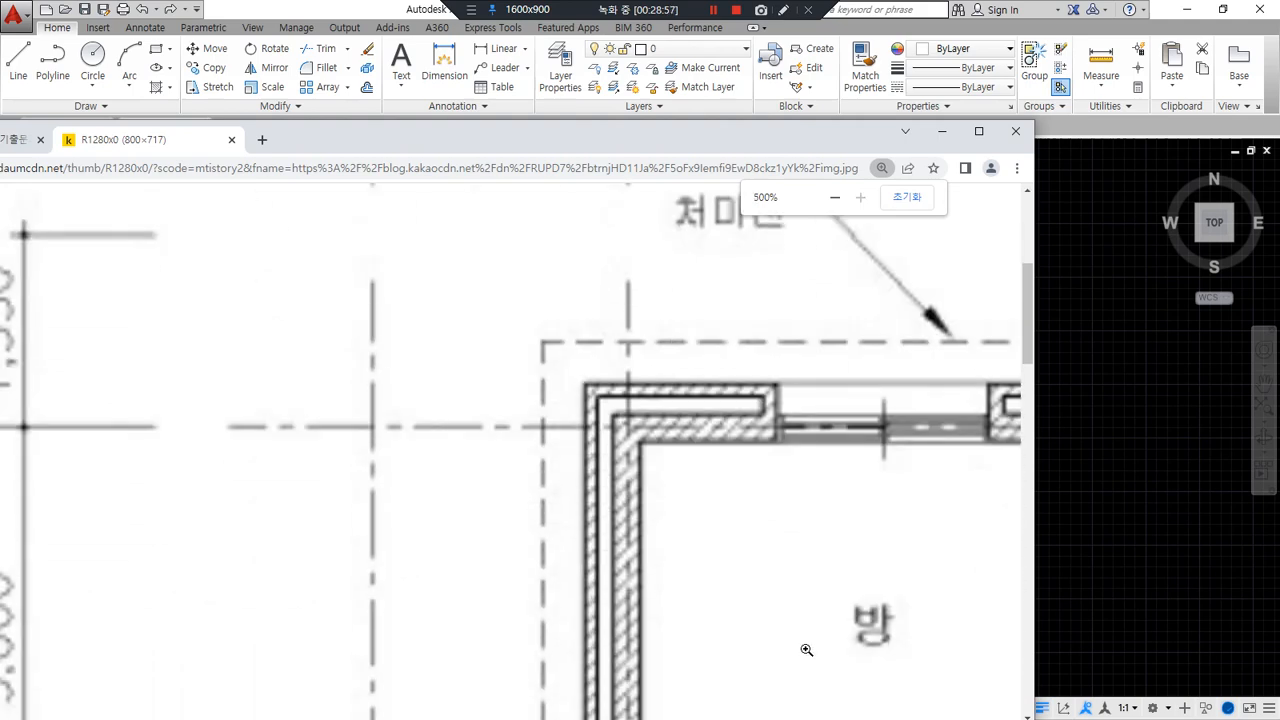
pyautogui.moveTo(540, 141); pyautogui.dragTo(682, 58)
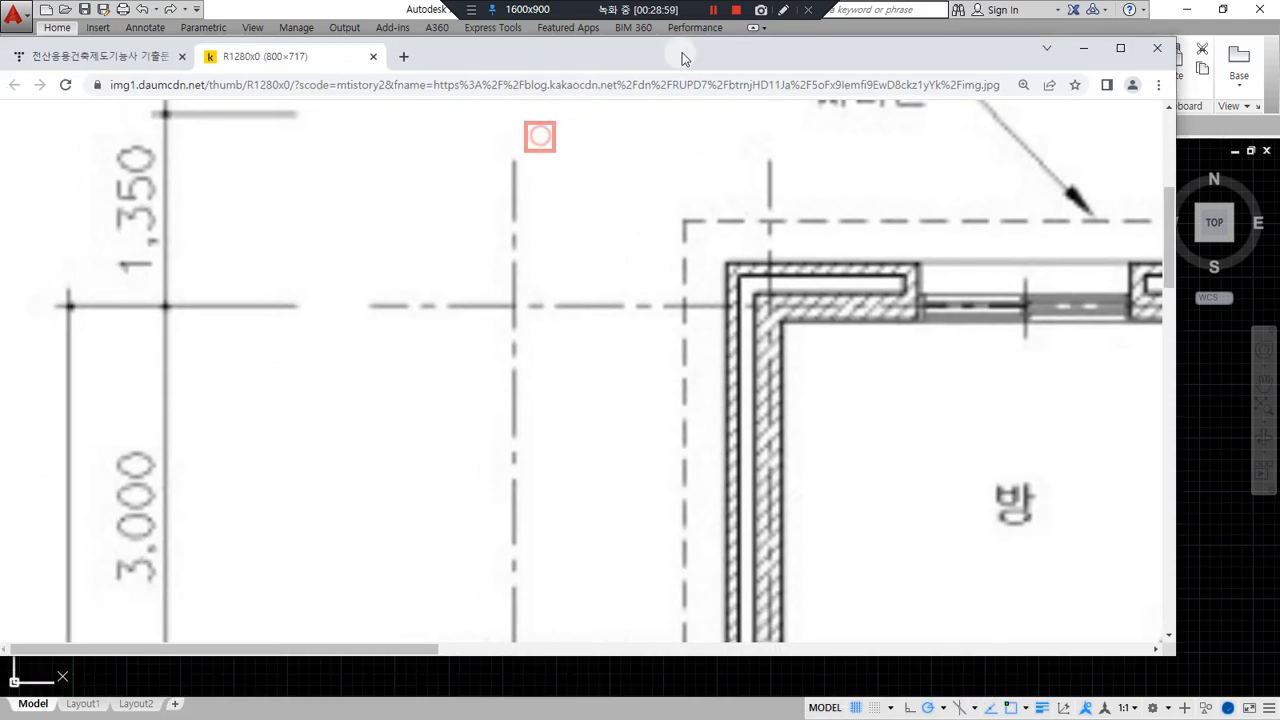
pyautogui.moveTo(421, 649)
pyautogui.mouseDown()
pyautogui.moveTo(681, 650)
pyautogui.moveTo(641, 679)
pyautogui.mouseUp()
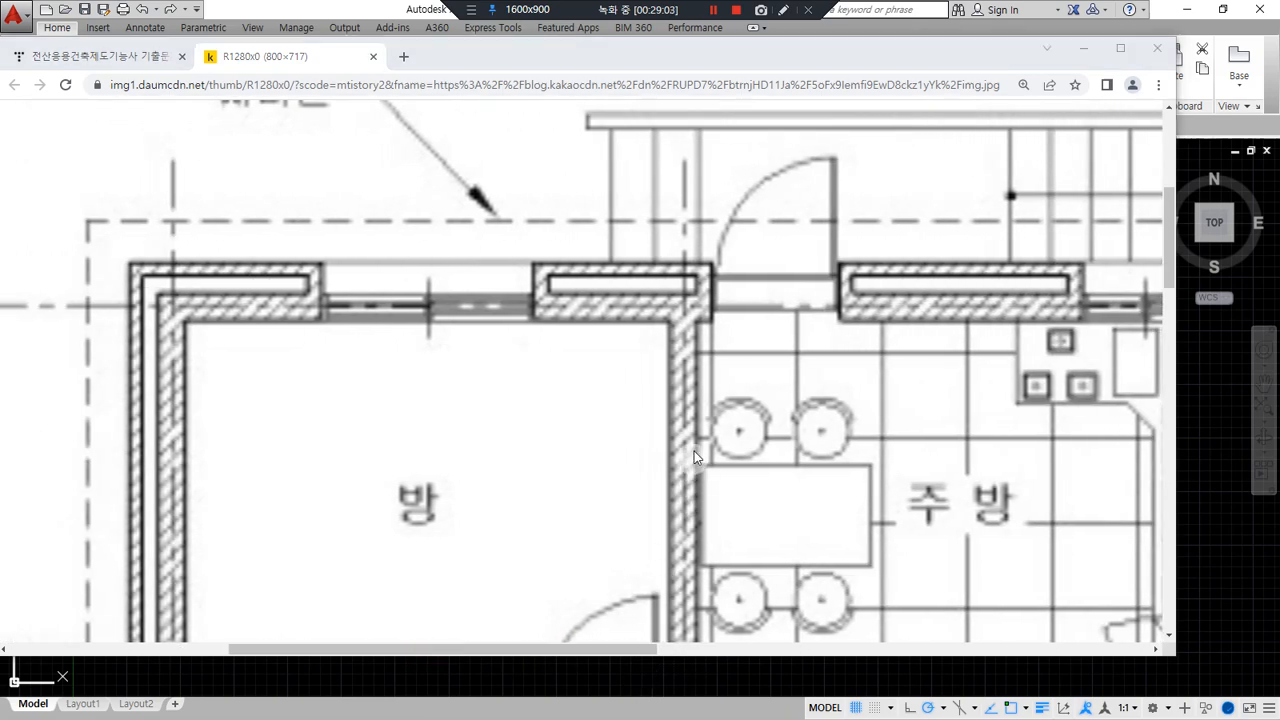
pyautogui.moveTo(714, 455)
pyautogui.mouseDown()
pyautogui.moveTo(637, 425)
pyautogui.moveTo(726, 470)
pyautogui.mouseUp()
pyautogui.moveTo(719, 412); pyautogui.dragTo(786, 381)
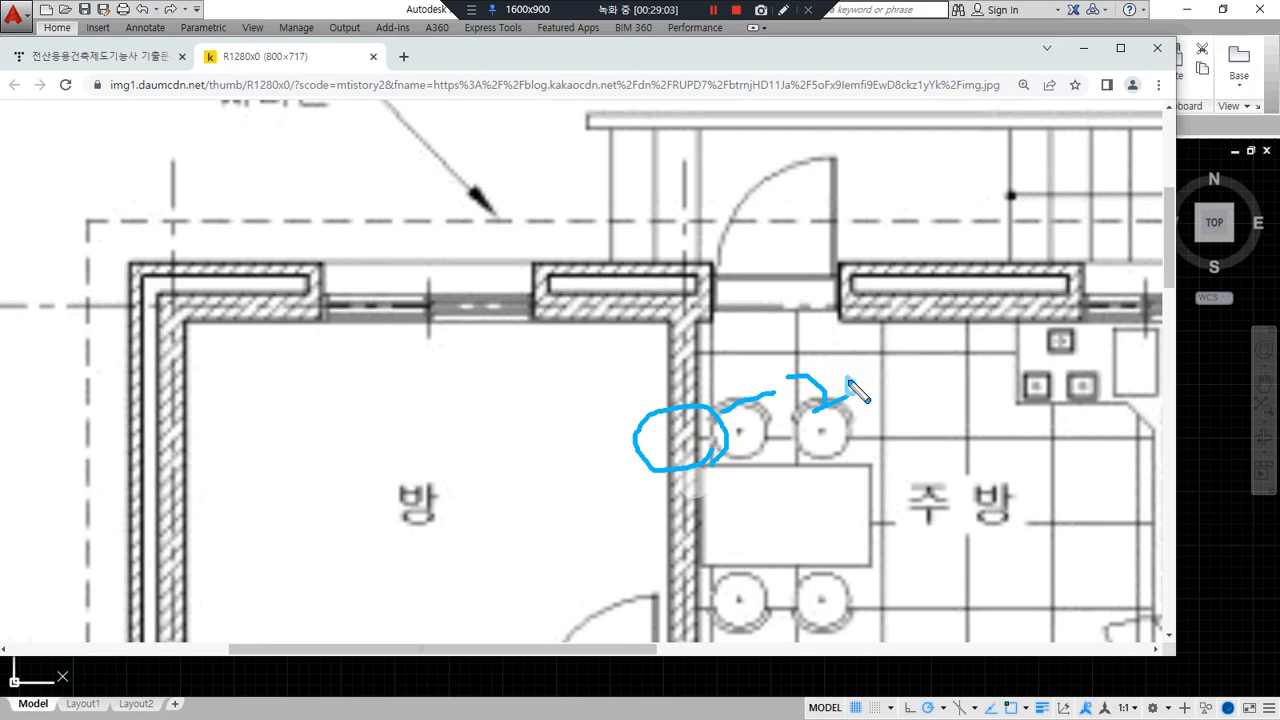
pyautogui.moveTo(231, 339)
pyautogui.mouseDown()
pyautogui.moveTo(198, 223)
pyautogui.moveTo(231, 328)
pyautogui.mouseUp()
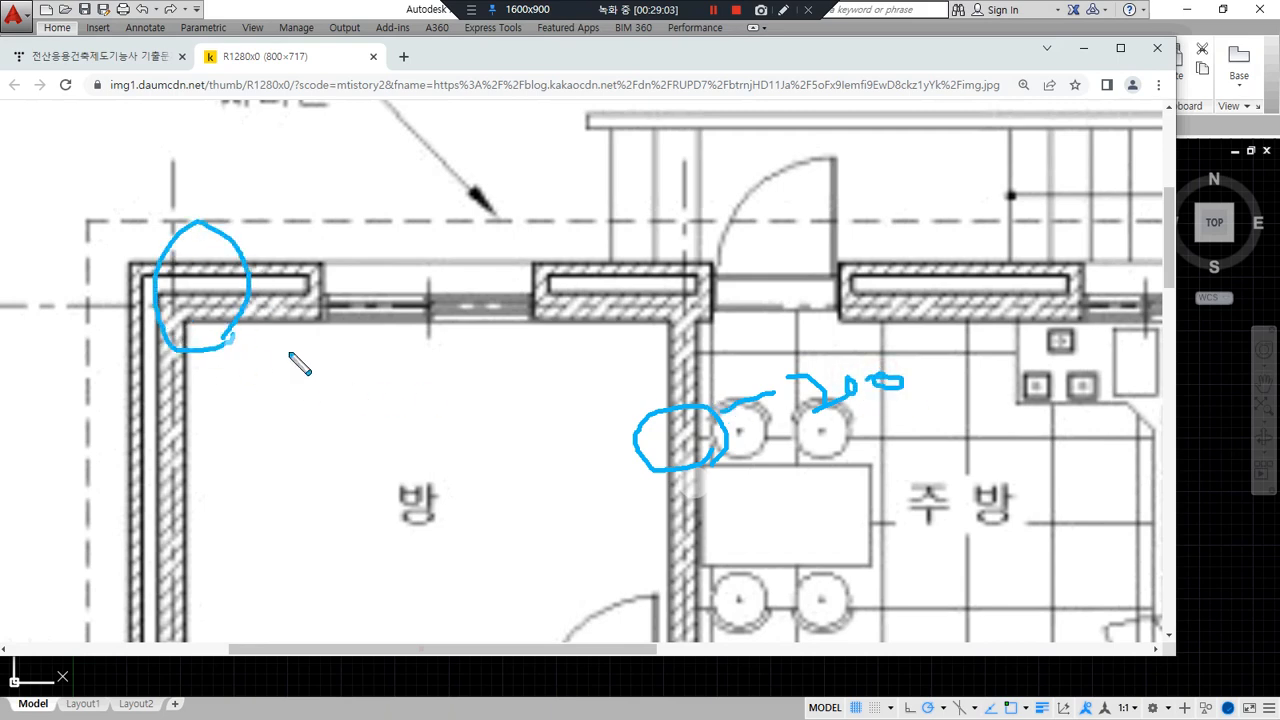
pyautogui.press('Delete')
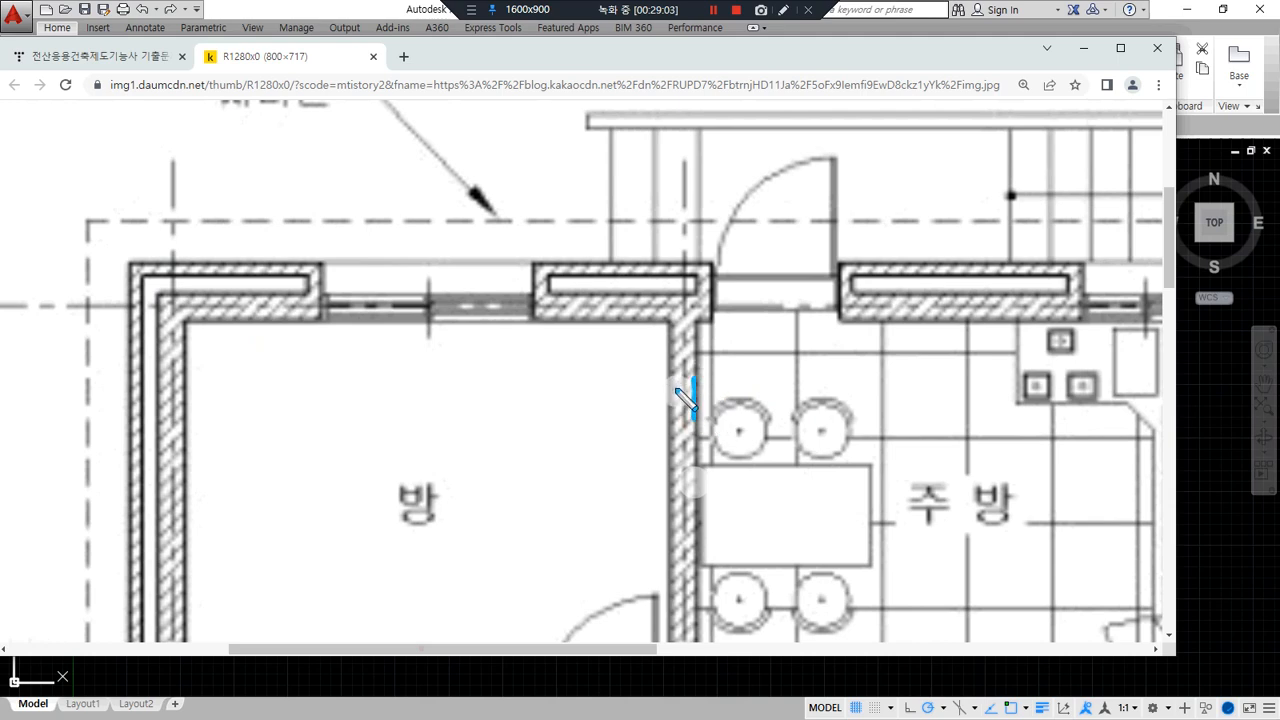
pyautogui.moveTo(671, 387); pyautogui.dragTo(671, 426)
pyautogui.moveTo(699, 372); pyautogui.dragTo(671, 444)
pyautogui.moveTo(553, 294); pyautogui.dragTo(718, 291)
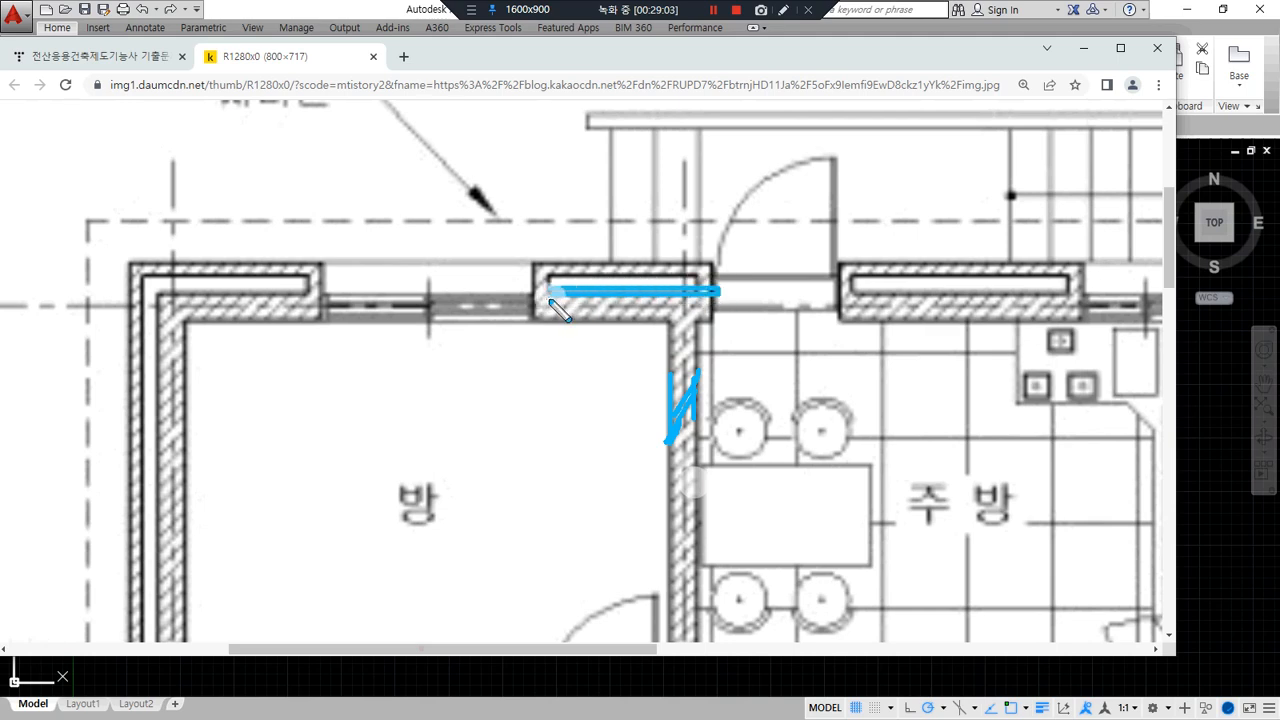
pyautogui.moveTo(542, 315)
pyautogui.mouseDown()
pyautogui.moveTo(712, 297)
pyautogui.moveTo(593, 317)
pyautogui.mouseUp()
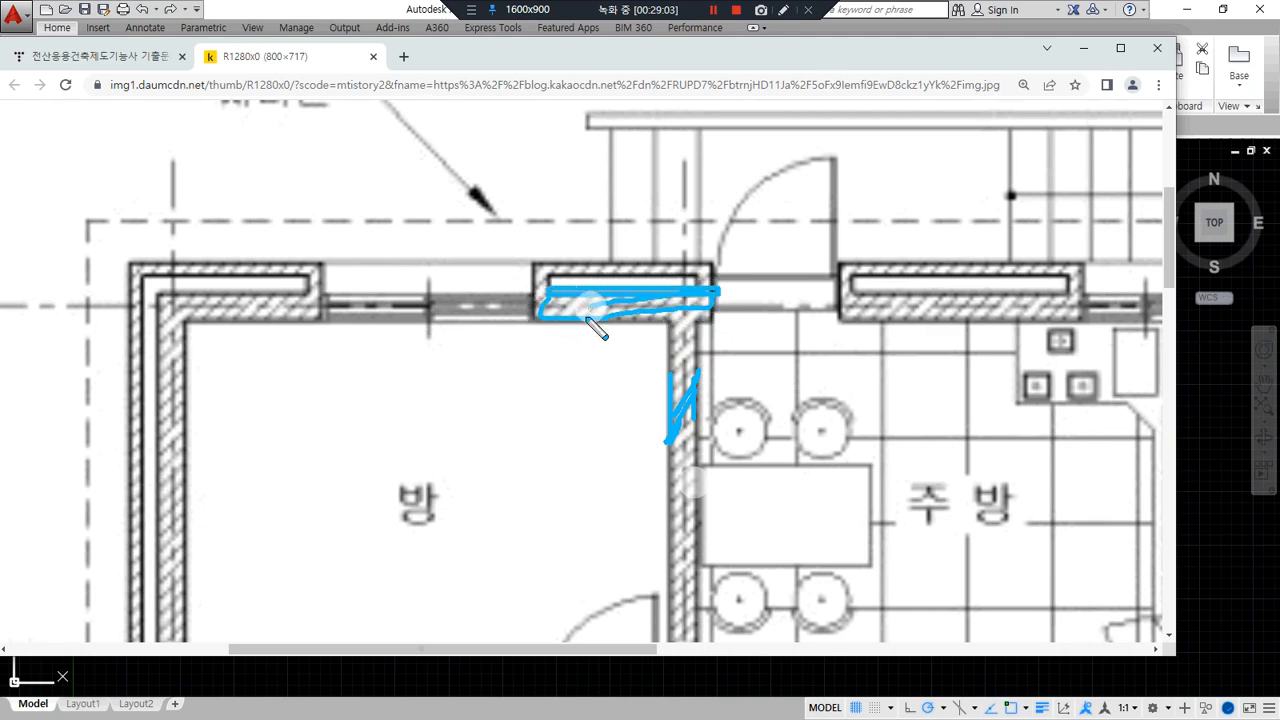
# Examine the hatched walls around the bedroom and the partition towards the kitchen on the reference plan.
pyautogui.press('Delete')
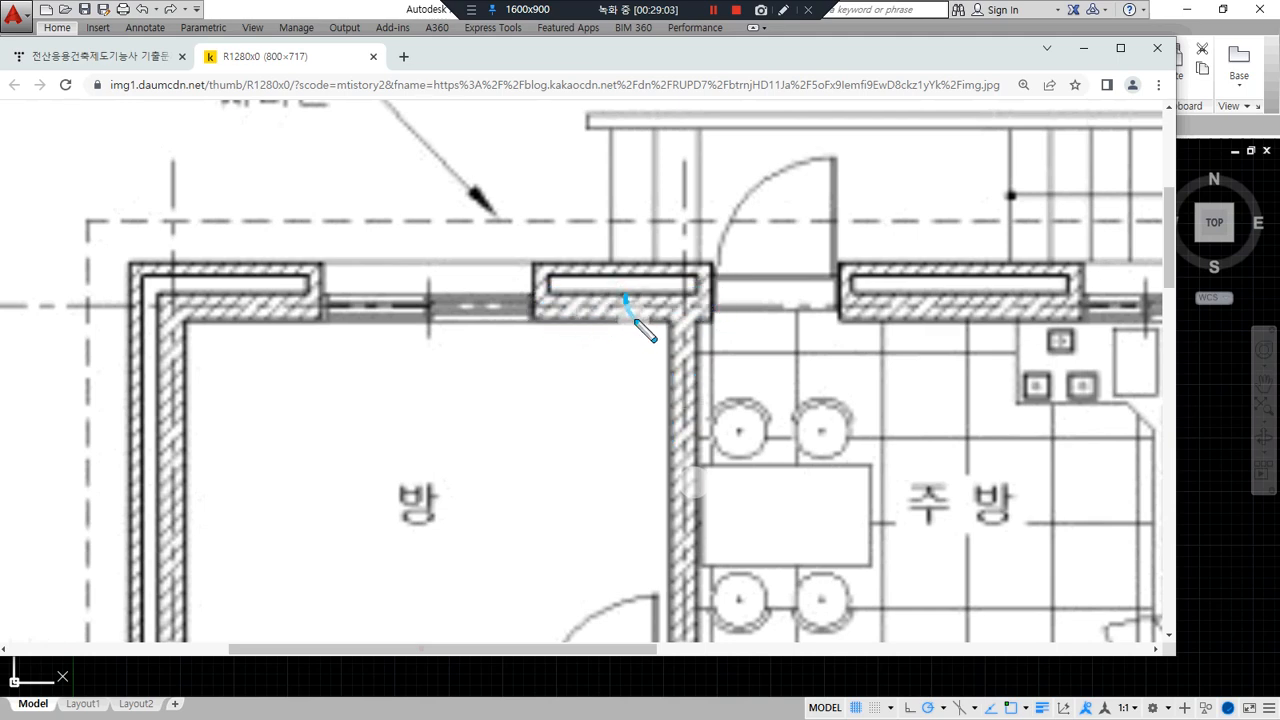
pyautogui.moveTo(697, 392); pyautogui.dragTo(695, 406)
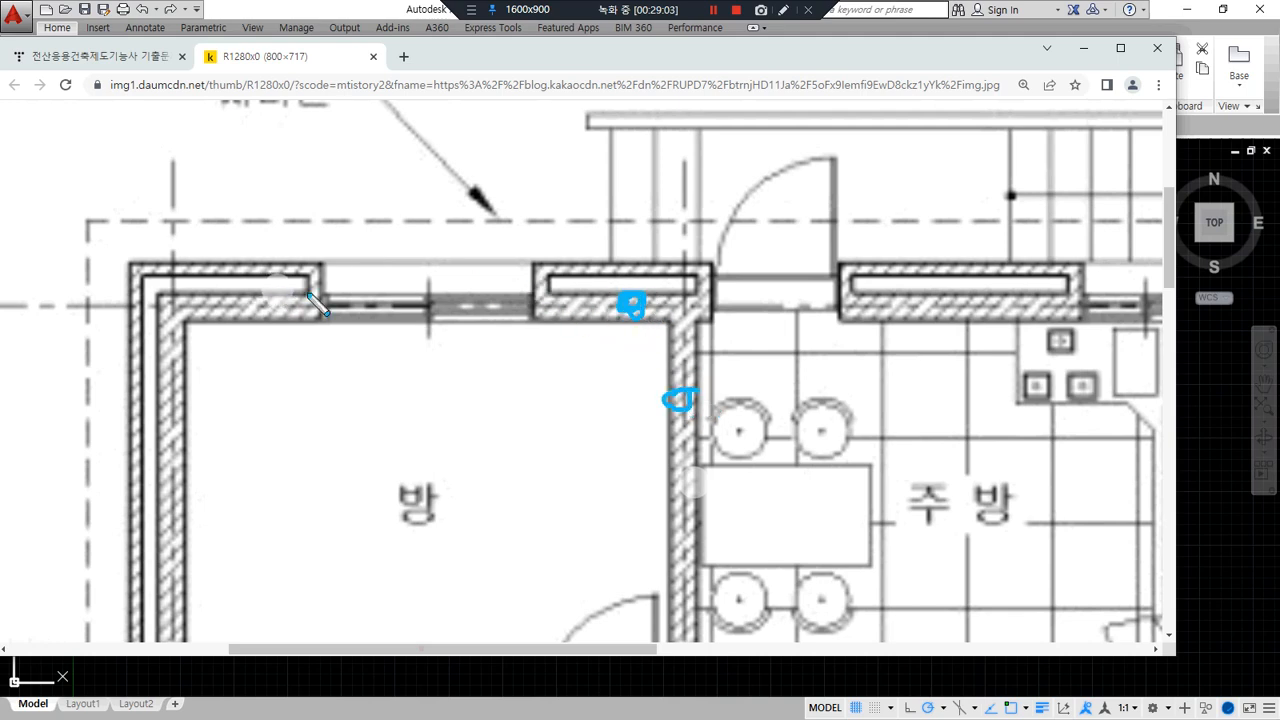
pyautogui.moveTo(704, 512)
pyautogui.mouseDown()
pyautogui.moveTo(614, 518)
pyautogui.moveTo(712, 524)
pyautogui.mouseUp()
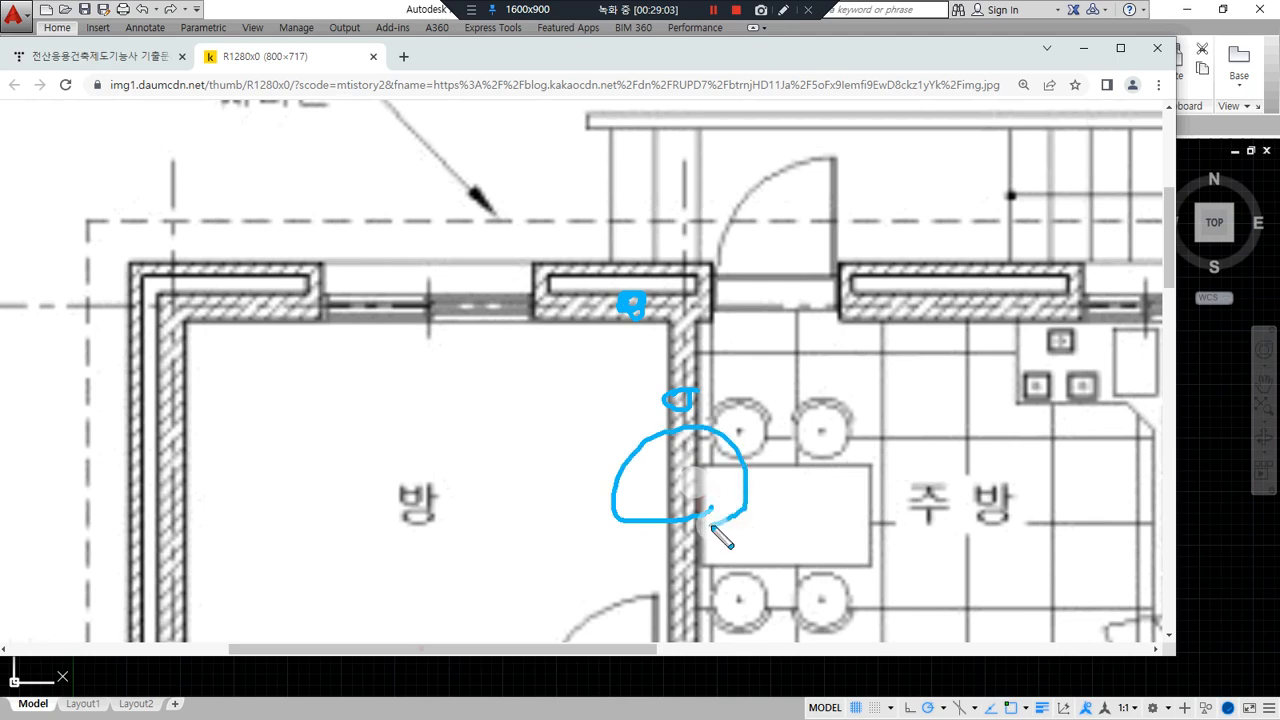
pyautogui.moveTo(447, 558); pyautogui.dragTo(500, 566)
pyautogui.moveTo(1004, 519)
pyautogui.mouseDown()
pyautogui.moveTo(978, 467)
pyautogui.moveTo(989, 562)
pyautogui.mouseUp()
pyautogui.moveTo(690, 322); pyautogui.dragTo(718, 604)
pyautogui.moveTo(300, 334)
pyautogui.mouseDown()
pyautogui.moveTo(230, 296)
pyautogui.moveTo(320, 332)
pyautogui.mouseUp()
pyautogui.moveTo(388, 430)
pyautogui.mouseDown()
pyautogui.moveTo(366, 409)
pyautogui.moveTo(375, 476)
pyautogui.mouseUp()
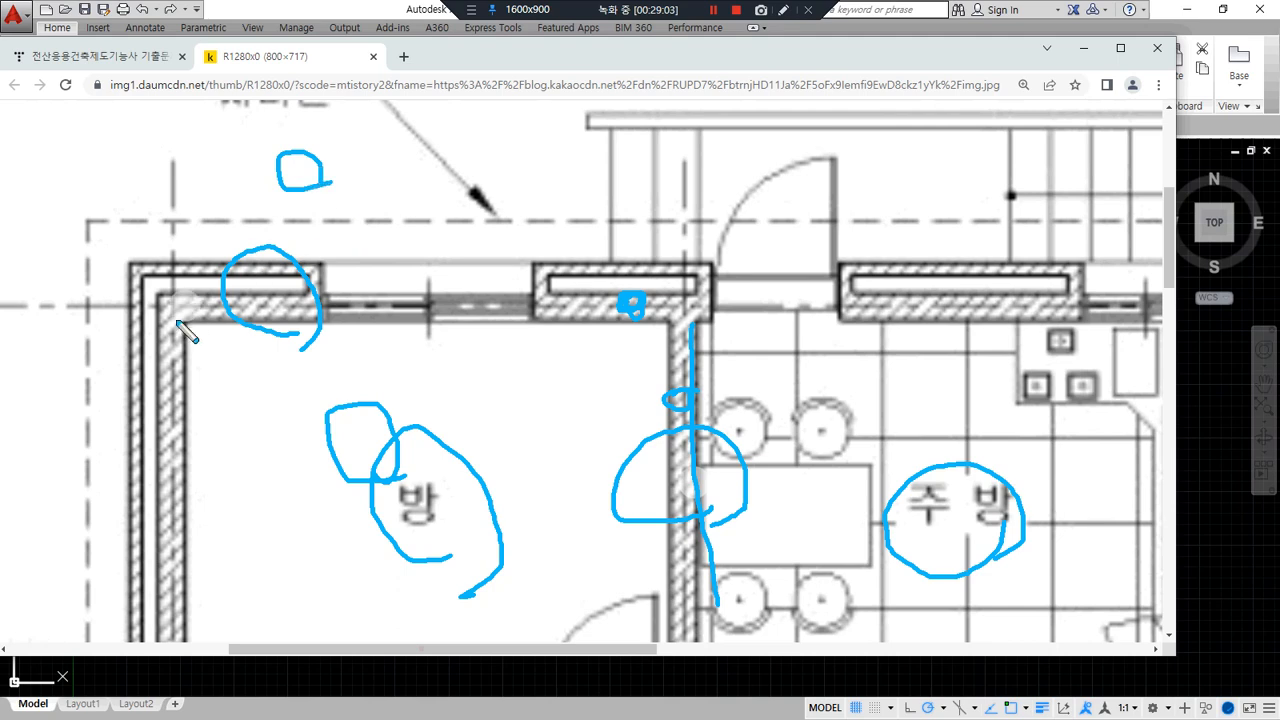
pyautogui.press('Delete')
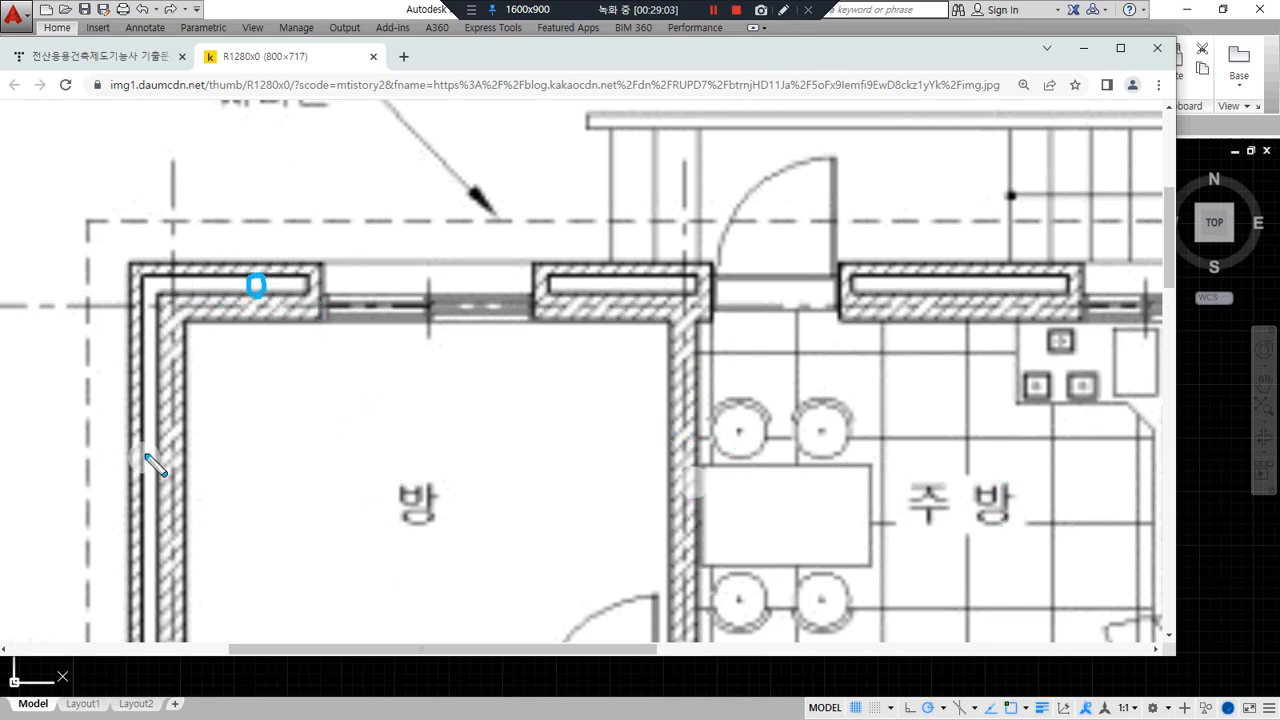
# Mark the bedroom's outer wall layers on the reference plan as 100, 120 and 200, with a total thickness of 420.
pyautogui.moveTo(253, 301)
pyautogui.mouseDown()
pyautogui.moveTo(254, 283)
pyautogui.moveTo(360, 240)
pyautogui.mouseUp()
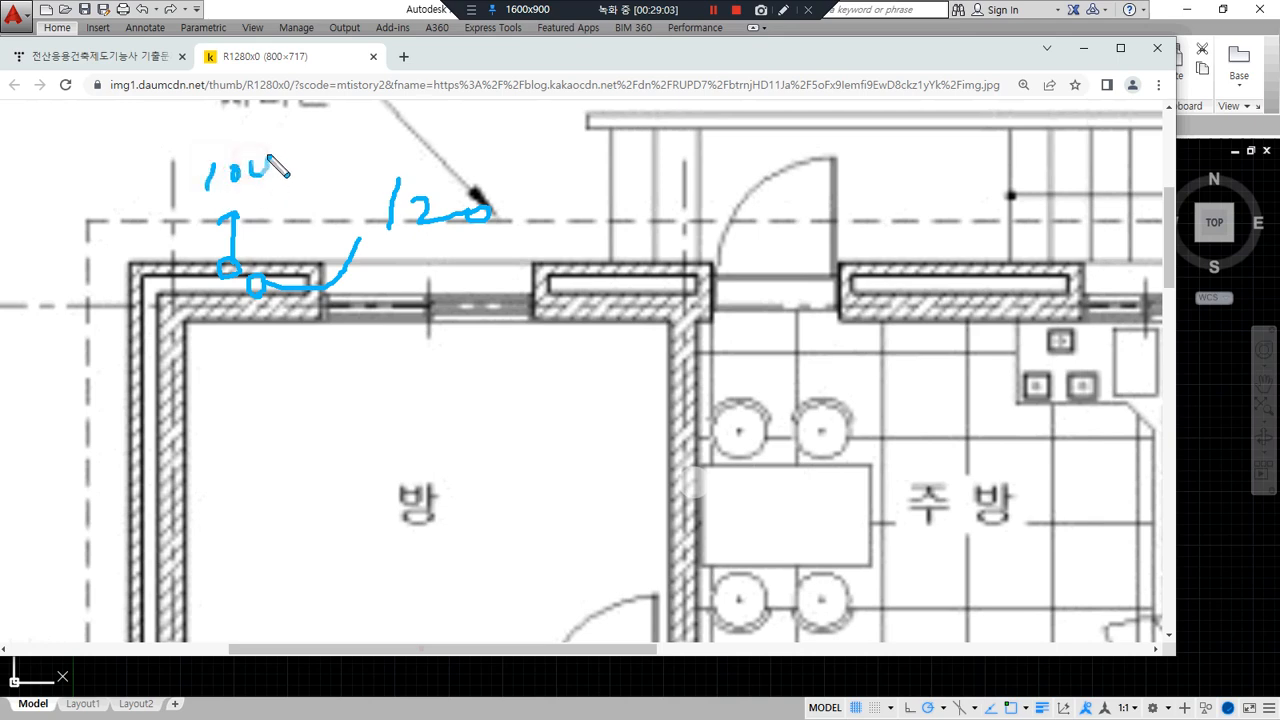
pyautogui.moveTo(207, 405); pyautogui.dragTo(165, 420)
pyautogui.moveTo(160, 357)
pyautogui.mouseDown()
pyautogui.moveTo(200, 409)
pyautogui.moveTo(303, 400)
pyautogui.moveTo(361, 376)
pyautogui.moveTo(338, 366)
pyautogui.moveTo(478, 347)
pyautogui.moveTo(452, 356)
pyautogui.mouseUp()
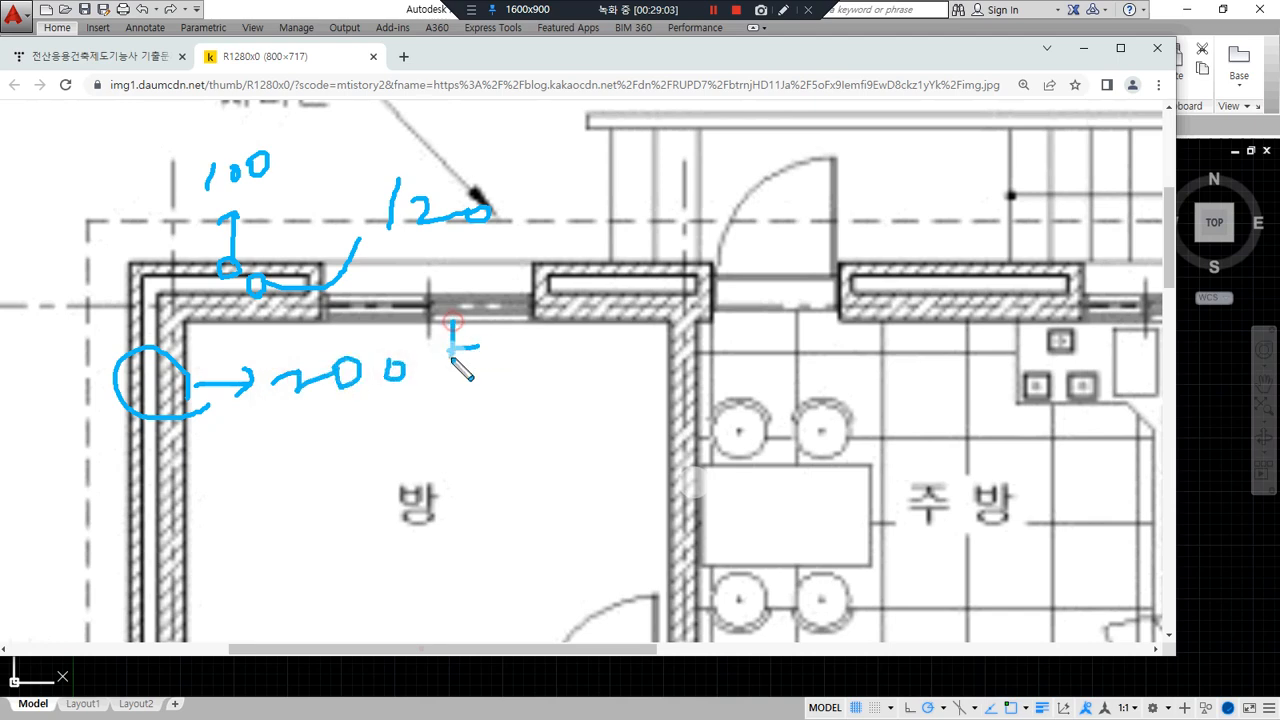
pyautogui.moveTo(480, 262)
pyautogui.mouseDown()
pyautogui.moveTo(438, 168)
pyautogui.moveTo(456, 259)
pyautogui.mouseUp()
pyautogui.moveTo(285, 183)
pyautogui.mouseDown()
pyautogui.moveTo(215, 222)
pyautogui.moveTo(268, 108)
pyautogui.moveTo(283, 180)
pyautogui.mouseUp()
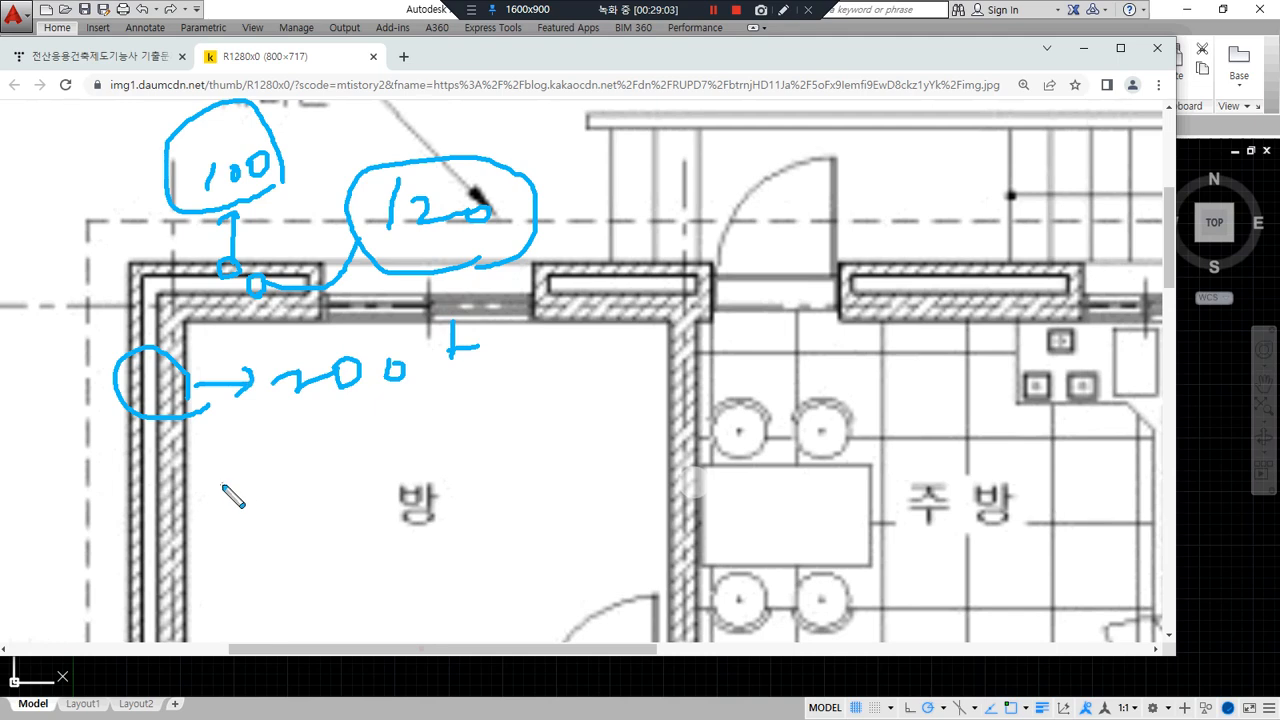
pyautogui.moveTo(275, 450)
pyautogui.mouseDown()
pyautogui.moveTo(322, 488)
pyautogui.moveTo(342, 457)
pyautogui.moveTo(366, 480)
pyautogui.moveTo(414, 457)
pyautogui.moveTo(298, 470)
pyautogui.moveTo(288, 513)
pyautogui.mouseUp()
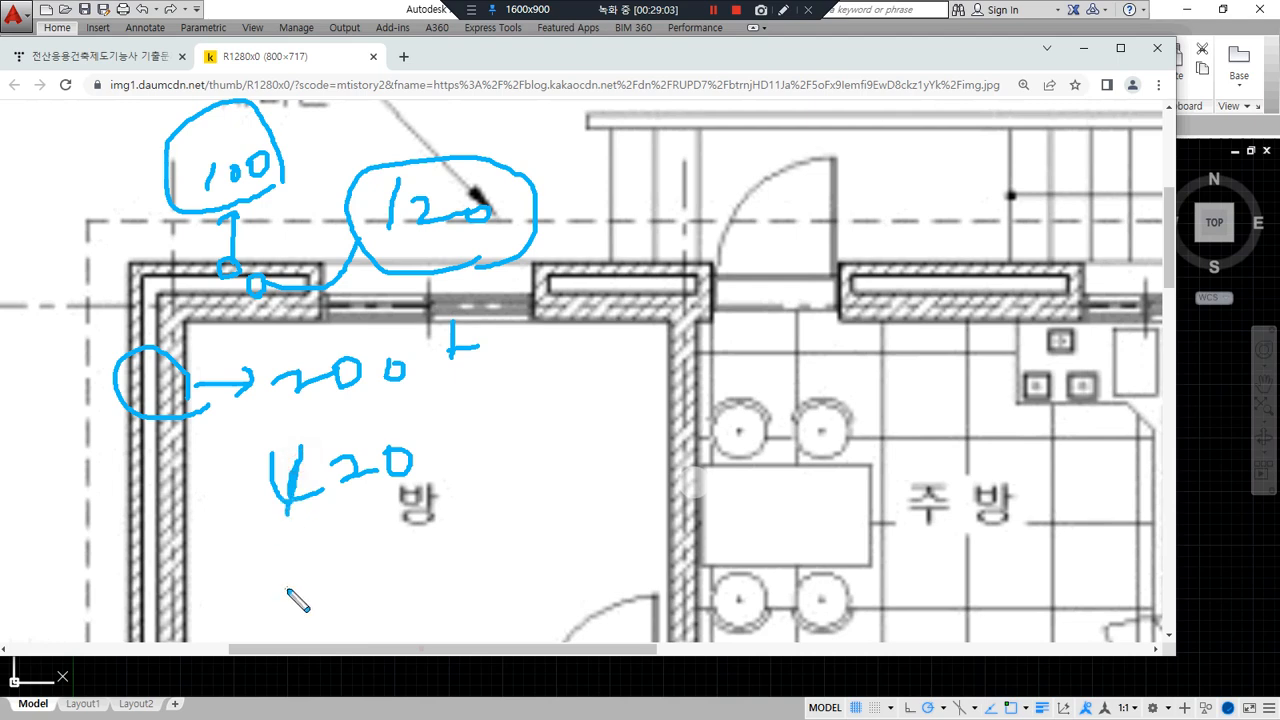
pyautogui.moveTo(183, 465)
pyautogui.mouseDown()
pyautogui.moveTo(133, 369)
pyautogui.moveTo(189, 471)
pyautogui.mouseUp()
pyautogui.press('Delete')
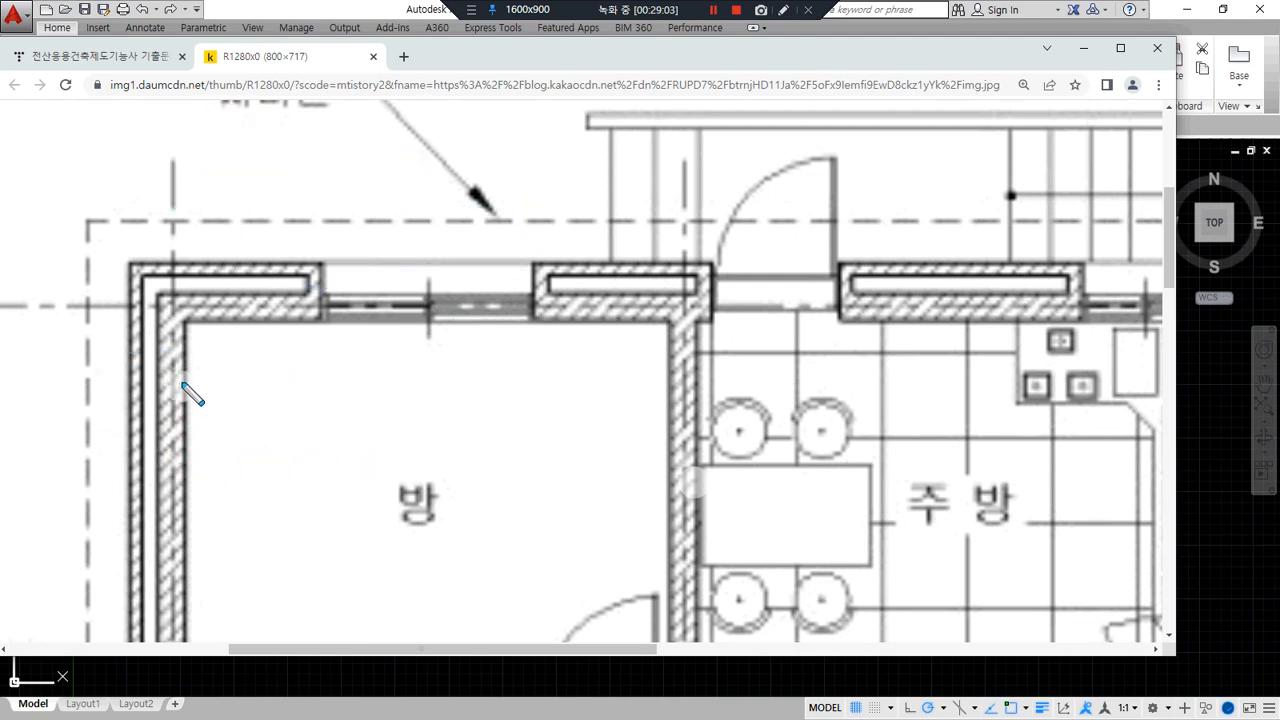
pyautogui.moveTo(171, 352)
pyautogui.mouseDown()
pyautogui.moveTo(172, 430)
pyautogui.moveTo(196, 426)
pyautogui.moveTo(155, 424)
pyautogui.moveTo(114, 349)
pyautogui.mouseUp()
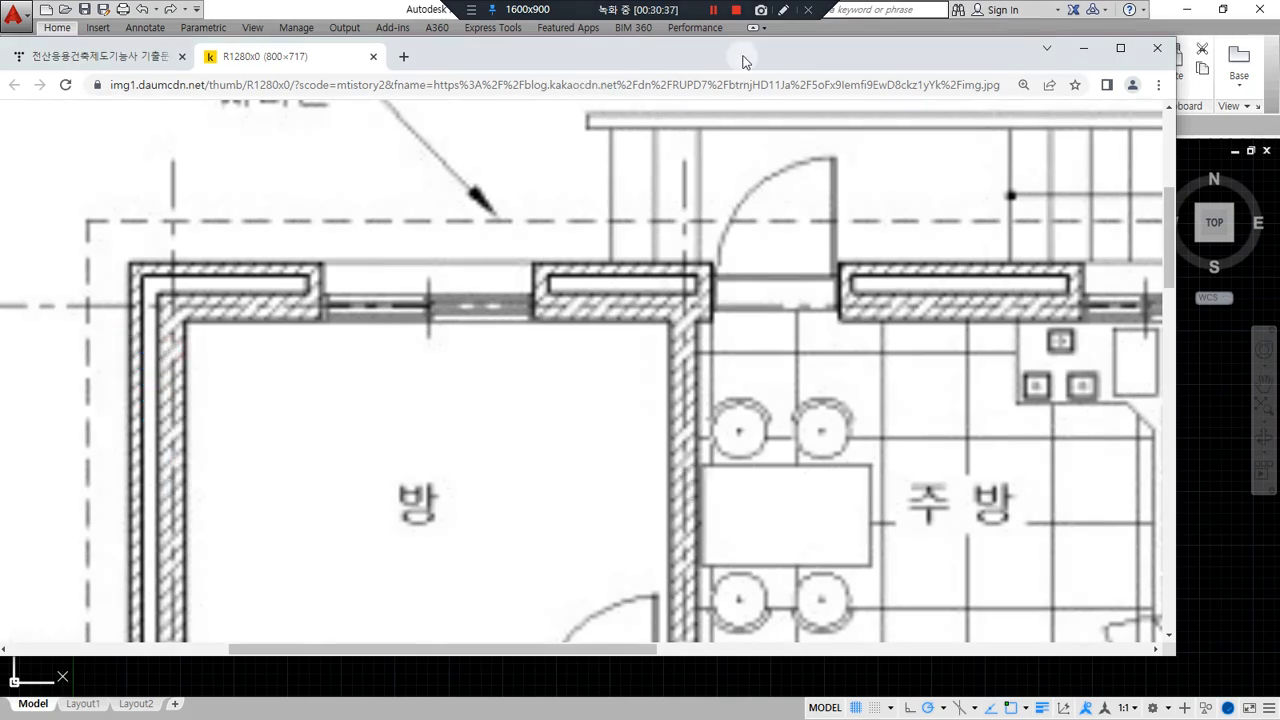
pyautogui.moveTo(742, 50)
pyautogui.mouseDown()
pyautogui.moveTo(483, 94)
pyautogui.moveTo(0, 84)
pyautogui.mouseUp()
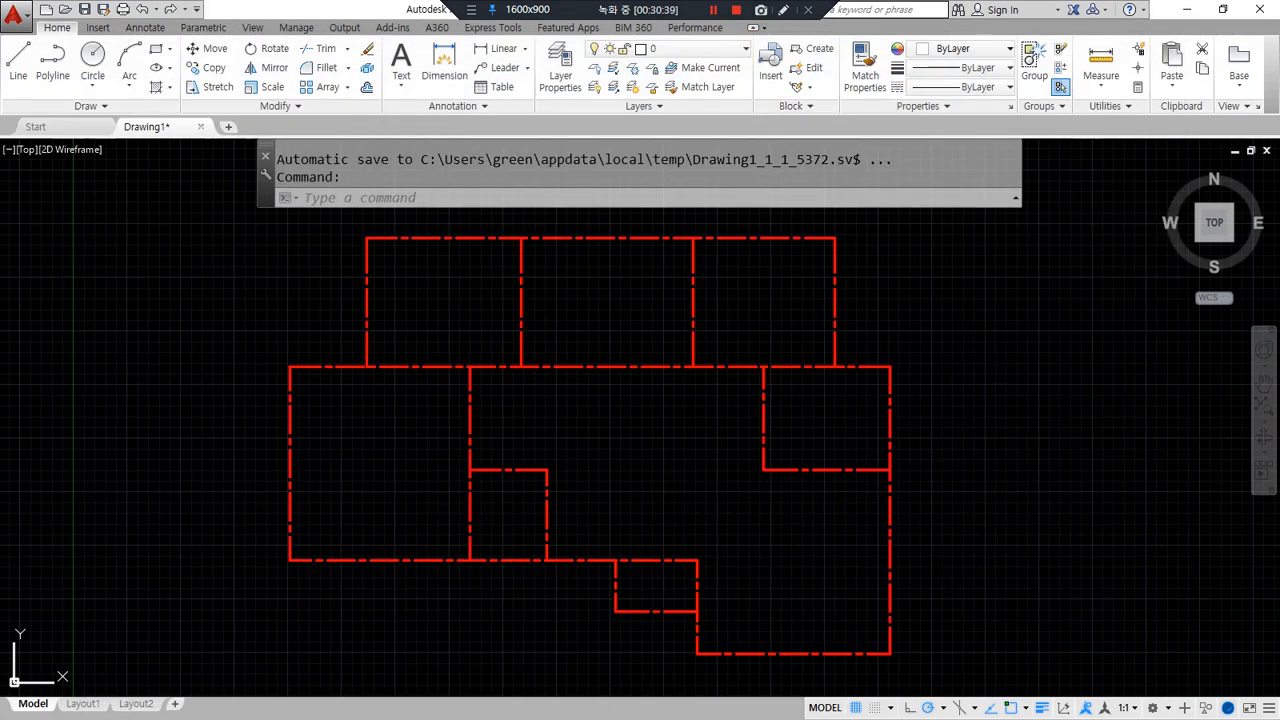
# Switch to Notepad and note the values 0 and -100 on separate lines below the cadcamp.tistory.com/50 link.
pyautogui.hotkey('alt', 'Tab')
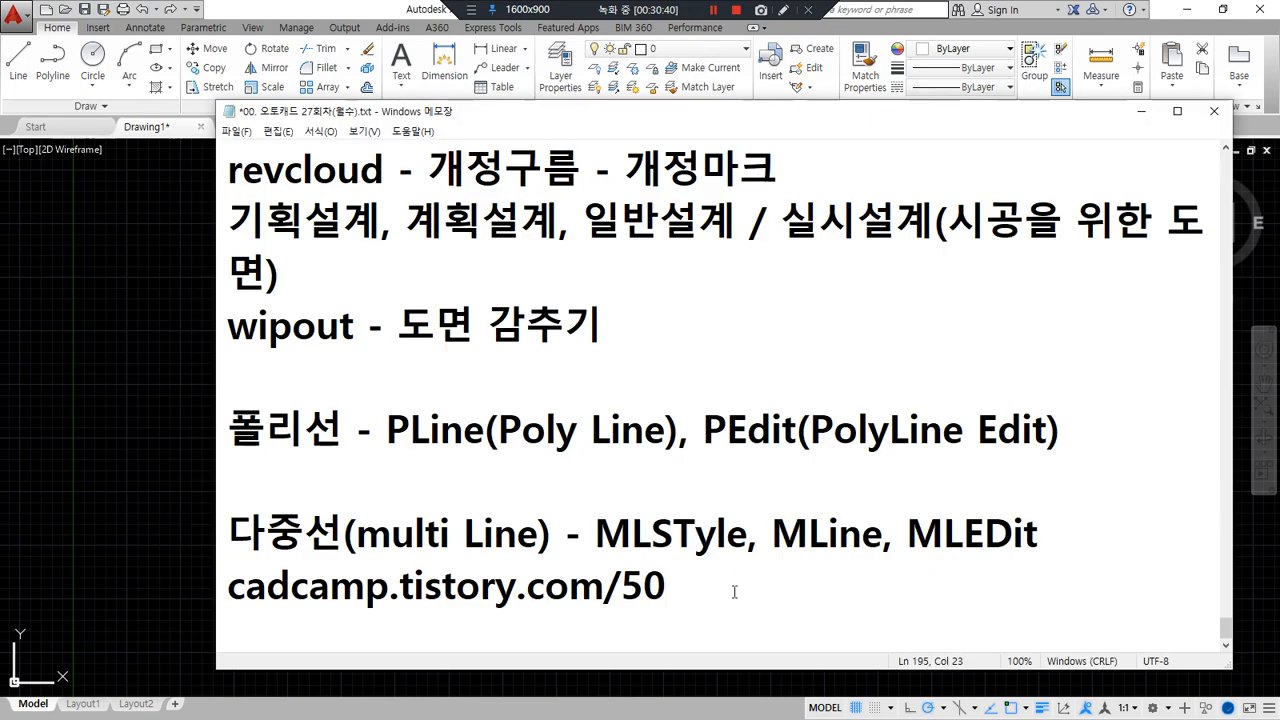
pyautogui.press('Return')
pyautogui.press('Return')
pyautogui.write('0')
pyautogui.press('Return')
pyautogui.write('-100')
pyautogui.press('Up')
pyautogui.press('Up')
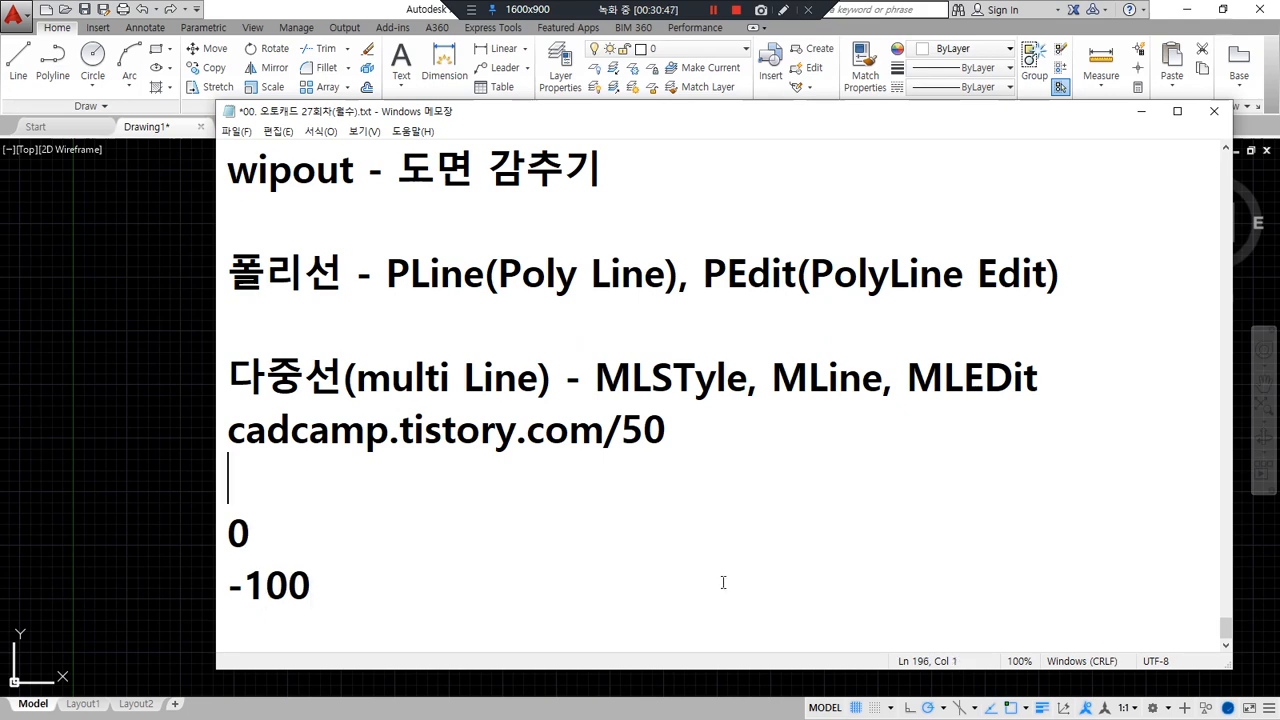
# Add the wall layer thicknesses 100, 120 and 100 on separate lines above the 0 in the notes.
pyautogui.press('Return')
pyautogui.press('Return')
pyautogui.scroll(-1, 718, 395)
pyautogui.write('100')
pyautogui.write('120')
pyautogui.press('Up')
pyautogui.write('100')
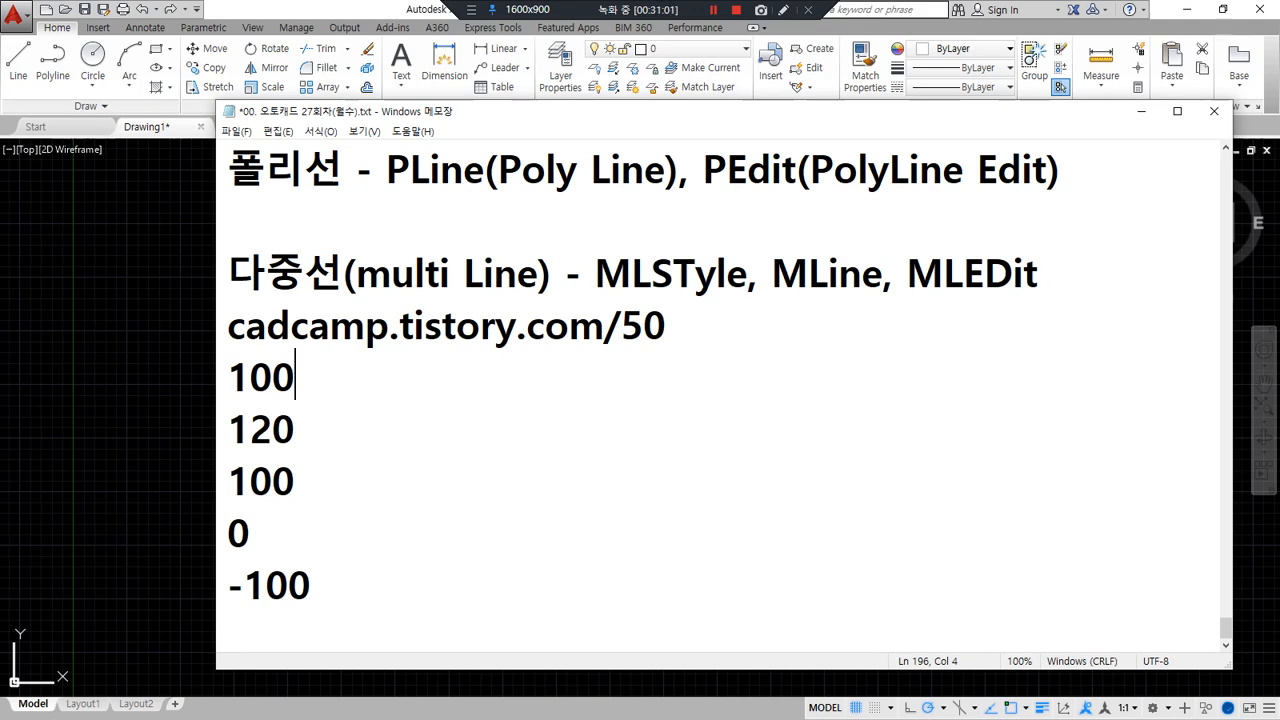
# Examine how the noted layer thicknesses add up as distances from the 0 line.
pyautogui.moveTo(230, 531); pyautogui.dragTo(480, 530)
pyautogui.moveTo(382, 527)
pyautogui.mouseDown()
pyautogui.moveTo(360, 526)
pyautogui.moveTo(302, 480)
pyautogui.moveTo(314, 489)
pyautogui.moveTo(330, 474)
pyautogui.moveTo(308, 431)
pyautogui.moveTo(277, 446)
pyautogui.moveTo(332, 435)
pyautogui.moveTo(303, 372)
pyautogui.moveTo(279, 389)
pyautogui.moveTo(320, 380)
pyautogui.mouseUp()
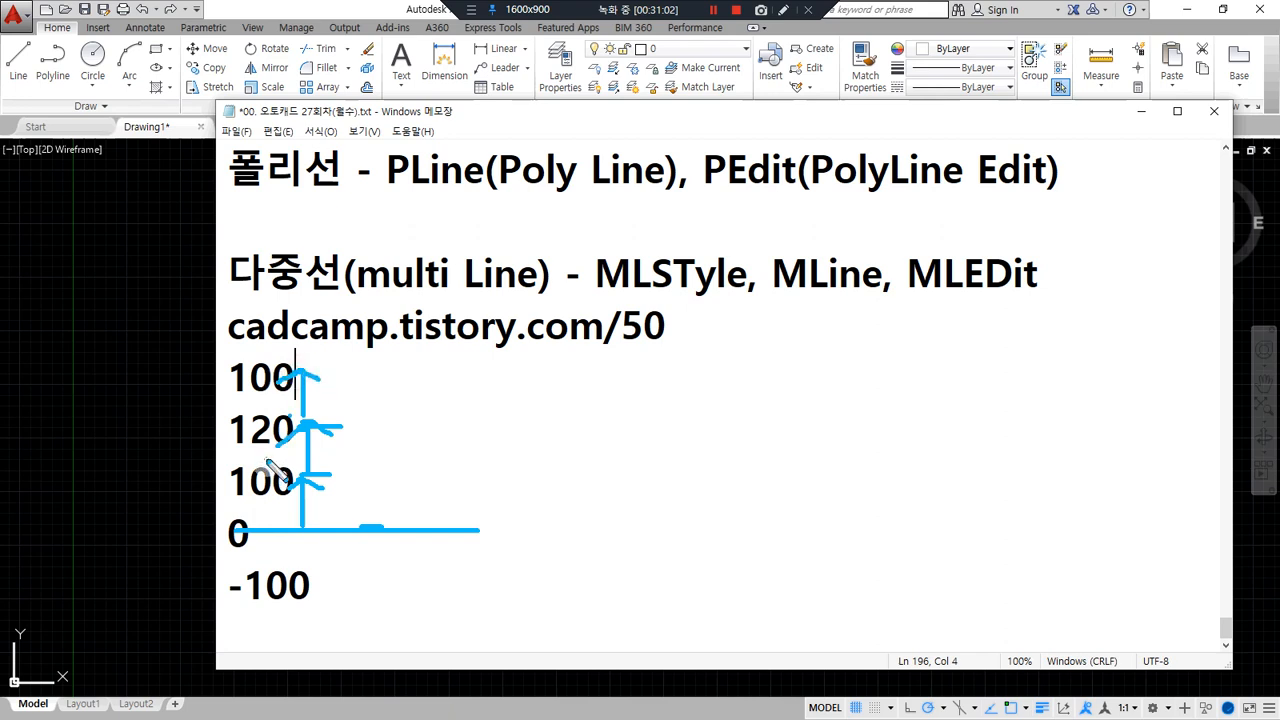
pyautogui.moveTo(374, 528)
pyautogui.mouseDown()
pyautogui.moveTo(374, 430)
pyautogui.moveTo(389, 427)
pyautogui.mouseUp()
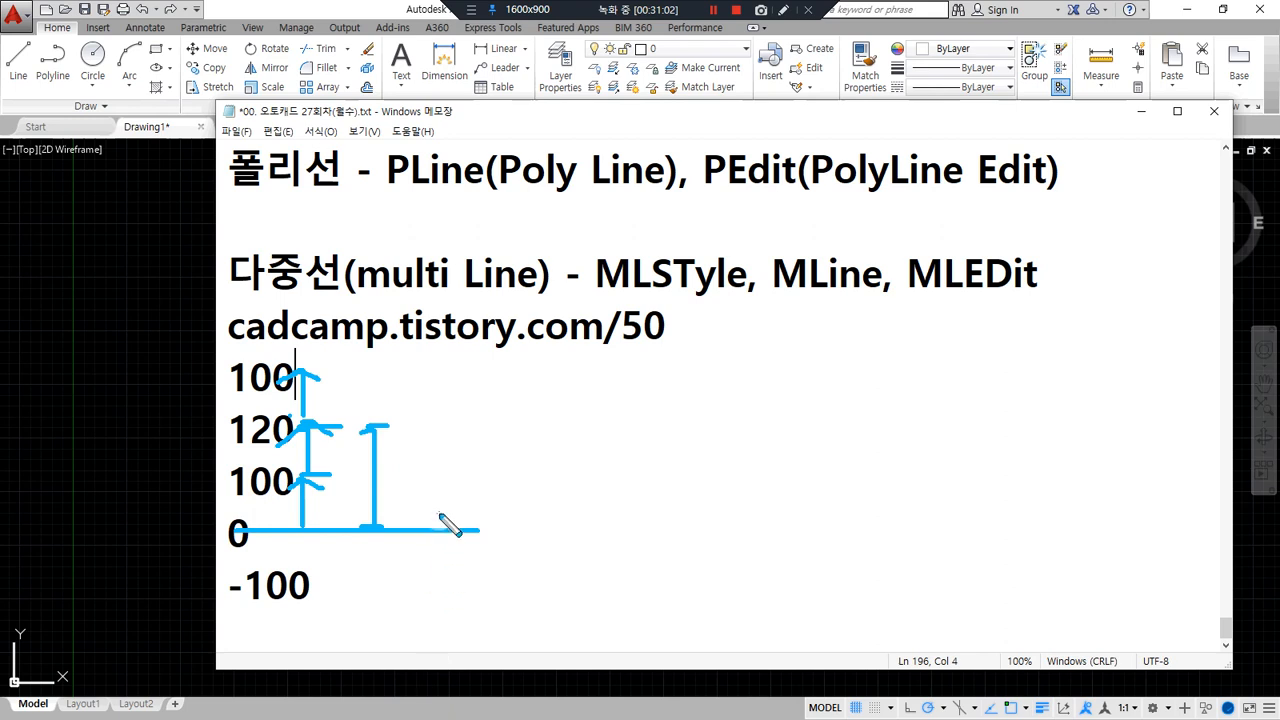
pyautogui.moveTo(444, 524)
pyautogui.mouseDown()
pyautogui.moveTo(436, 392)
pyautogui.moveTo(465, 398)
pyautogui.mouseUp()
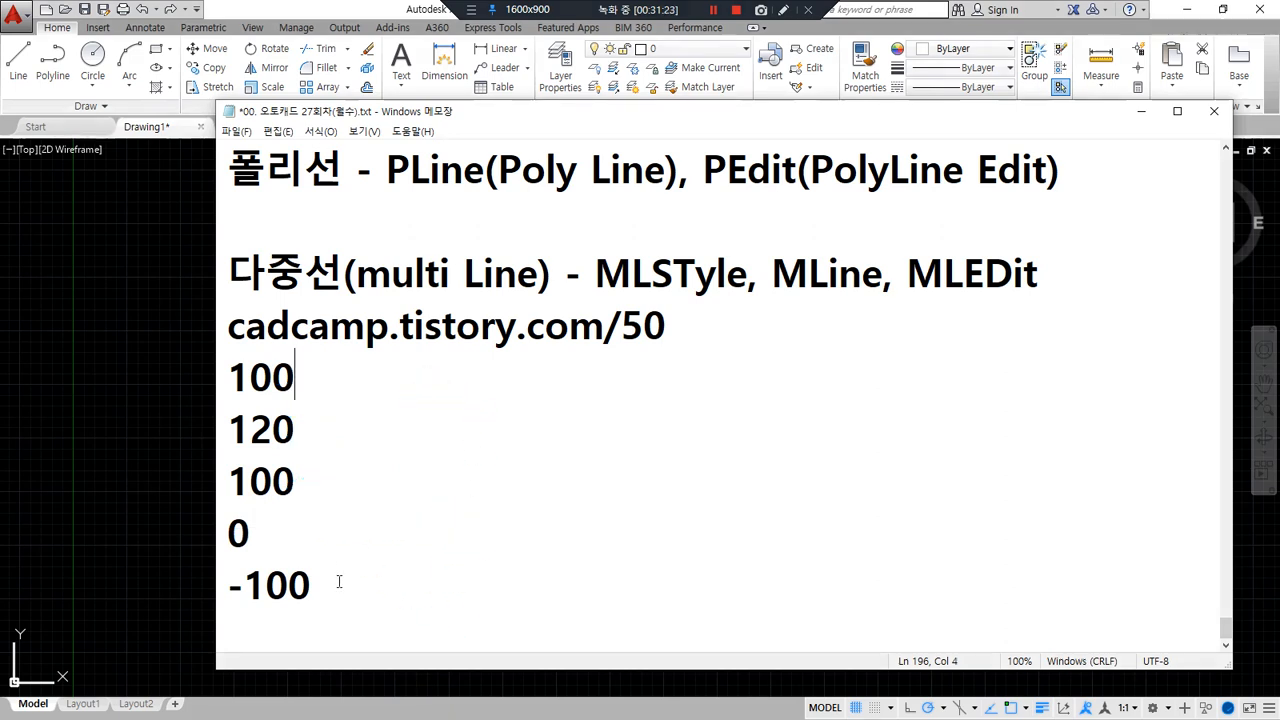
# Add a second column of cumulative offsets beside the thicknesses, reading -100, 0, 100, 220 and 320 from the last line upward.
pyautogui.click(337, 580)
pyautogui.press('Tab')
pyautogui.write('-100')
pyautogui.press('Up')
pyautogui.press('Tab')
pyautogui.write('0')
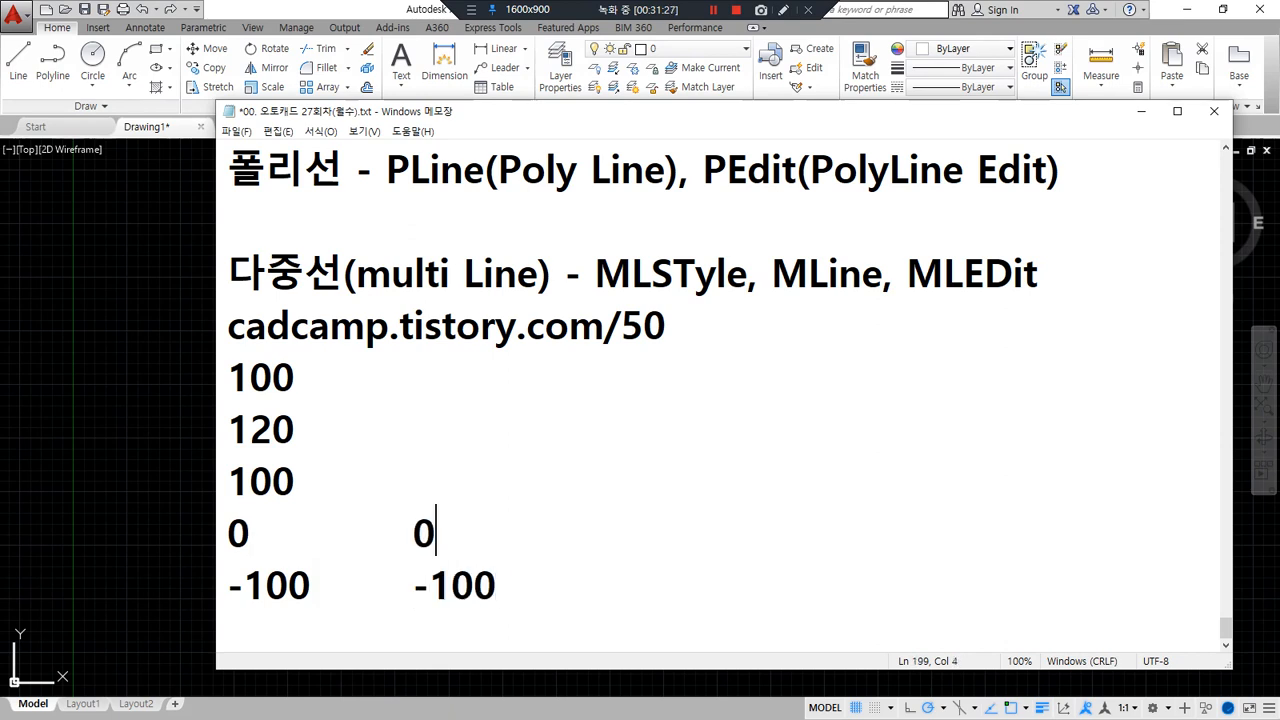
pyautogui.write('100')
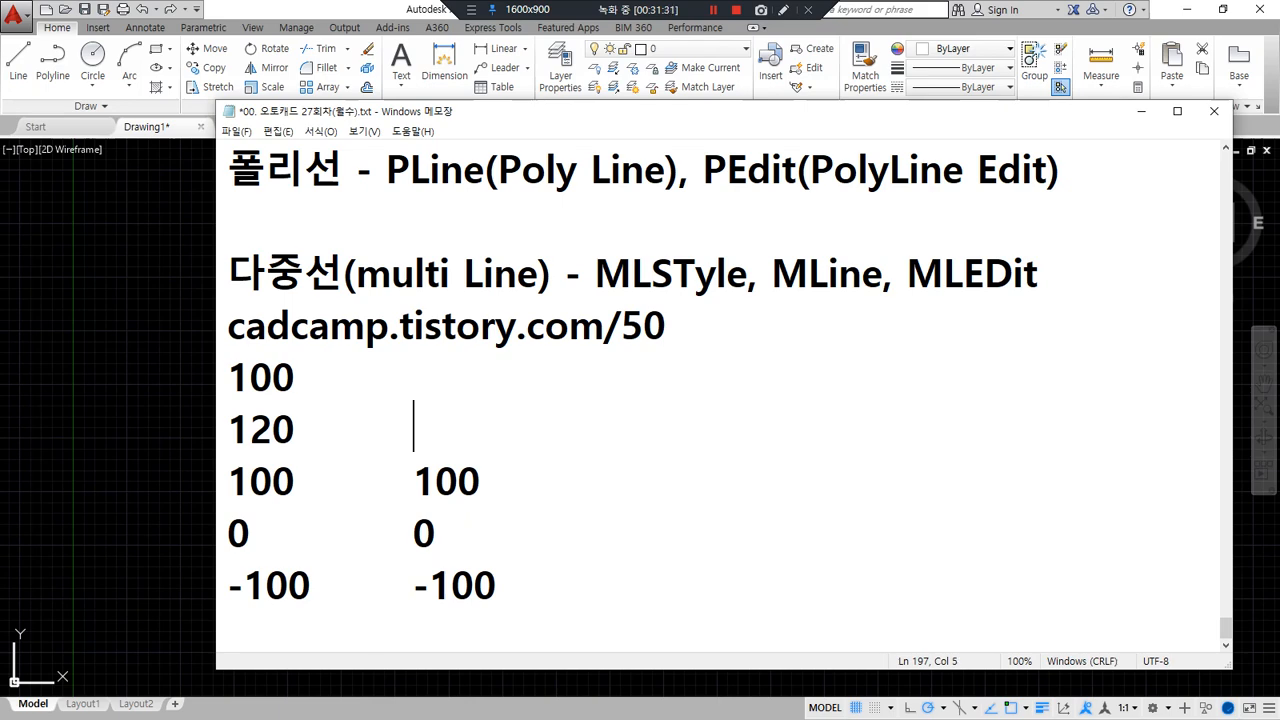
pyautogui.write('220')
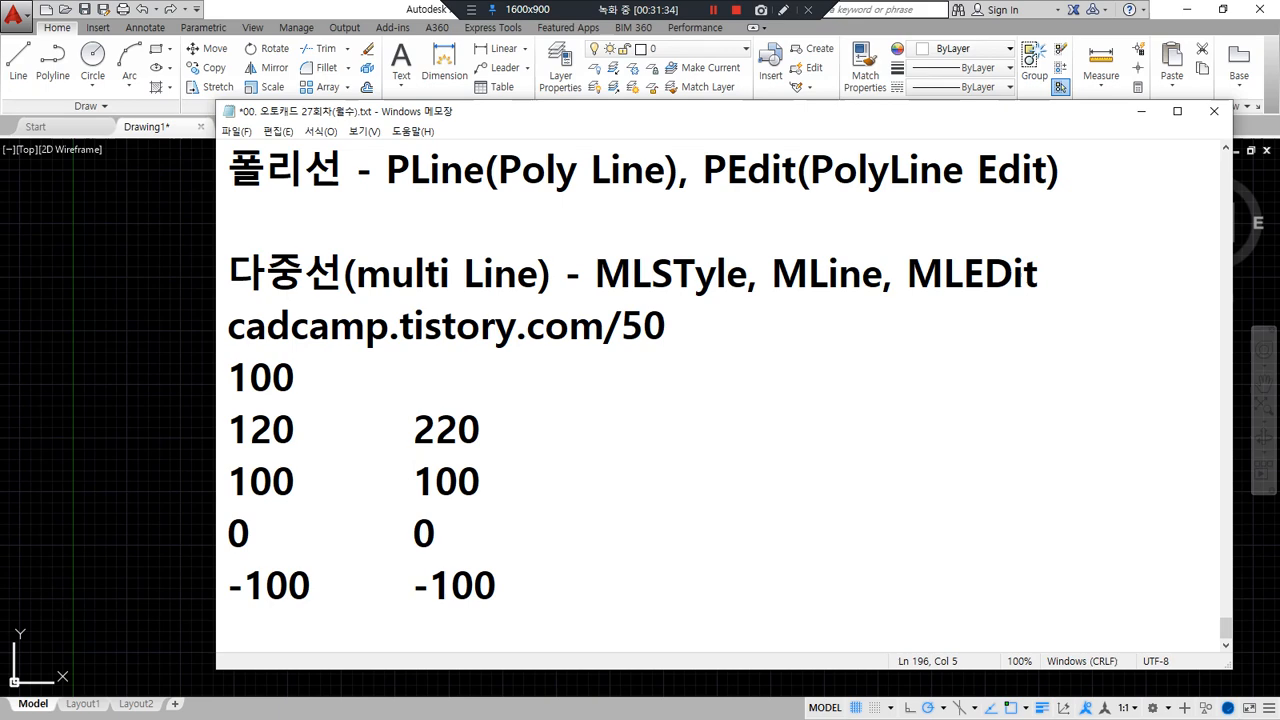
pyautogui.write('320')
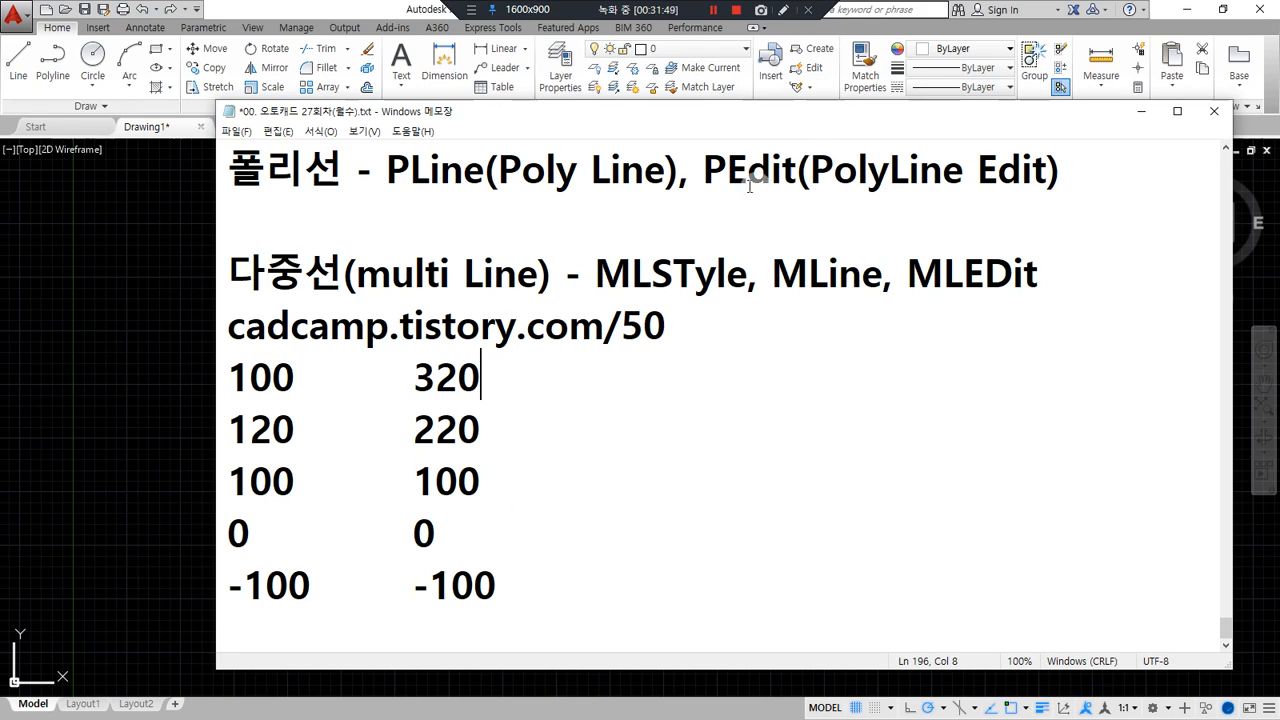
# Switch to AutoCAD and create a new multiline style named W420 based on W200.
pyautogui.moveTo(745, 106)
pyautogui.mouseDown()
pyautogui.moveTo(117, 129)
pyautogui.moveTo(0, 68)
pyautogui.mouseUp()
pyautogui.click(177, 332)
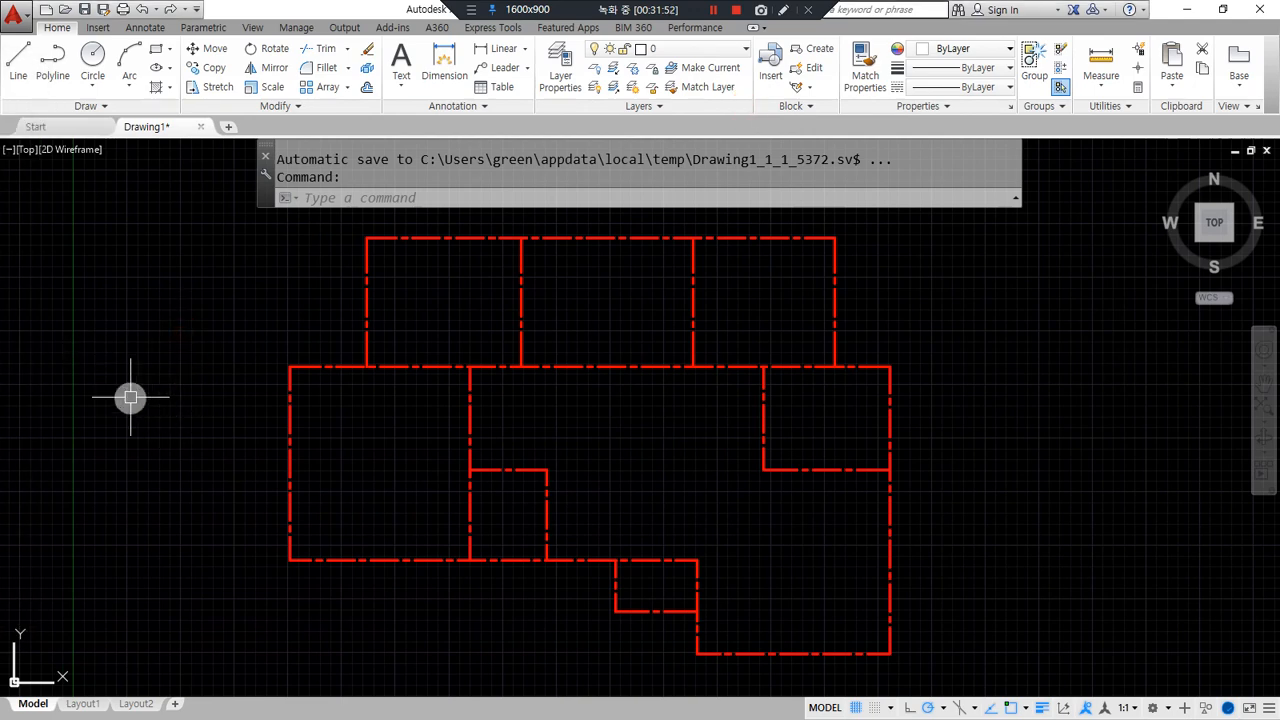
pyautogui.write('mlst')
pyautogui.press('Return')
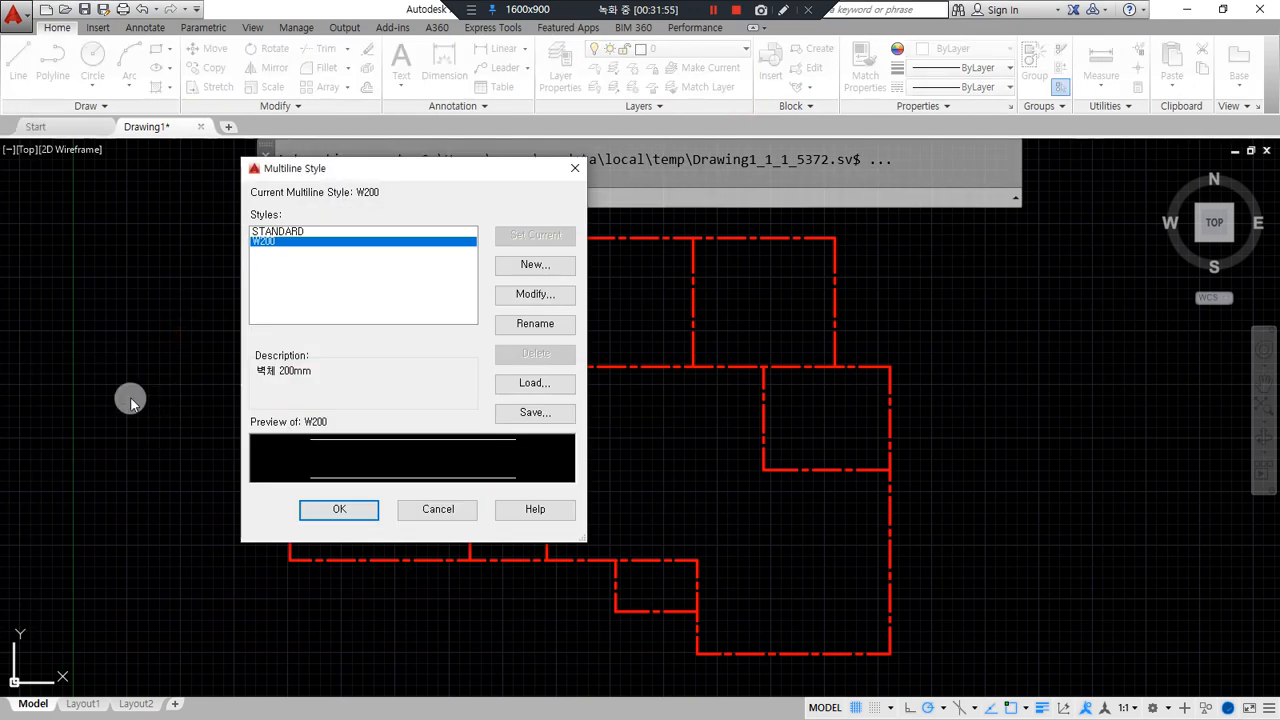
pyautogui.click(522, 266)
pyautogui.click(531, 265)
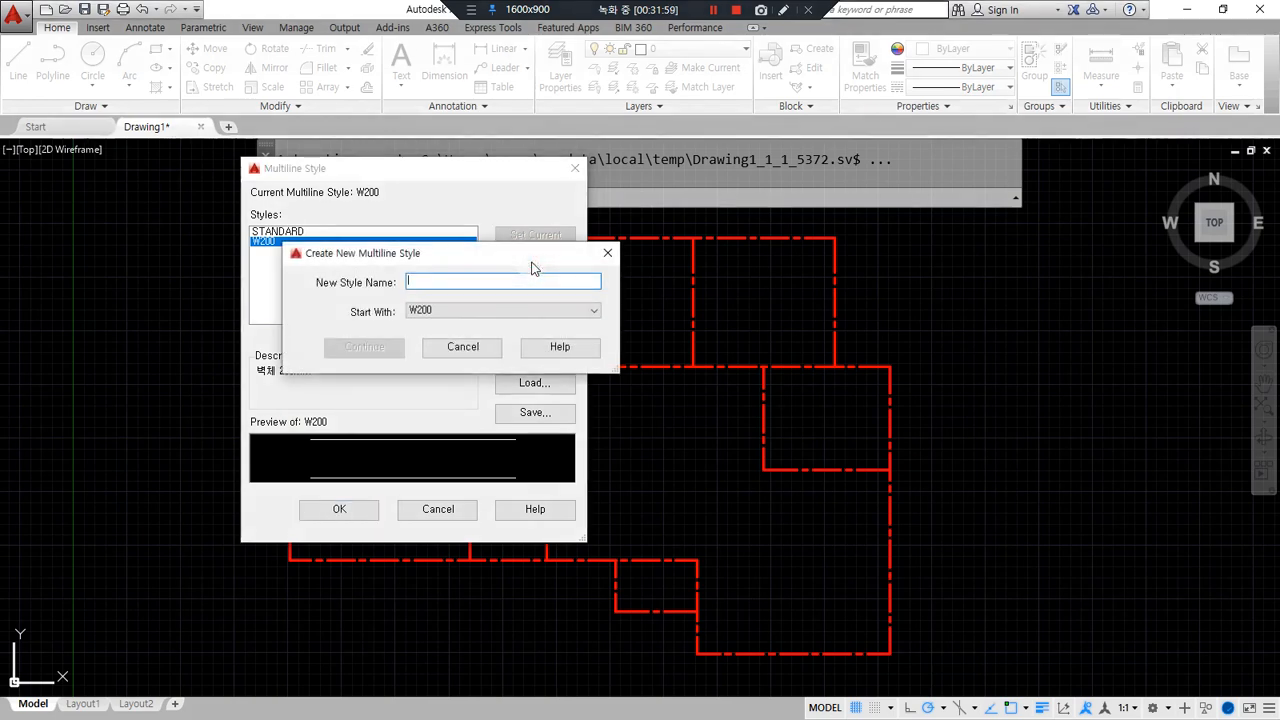
pyautogui.write('W420')
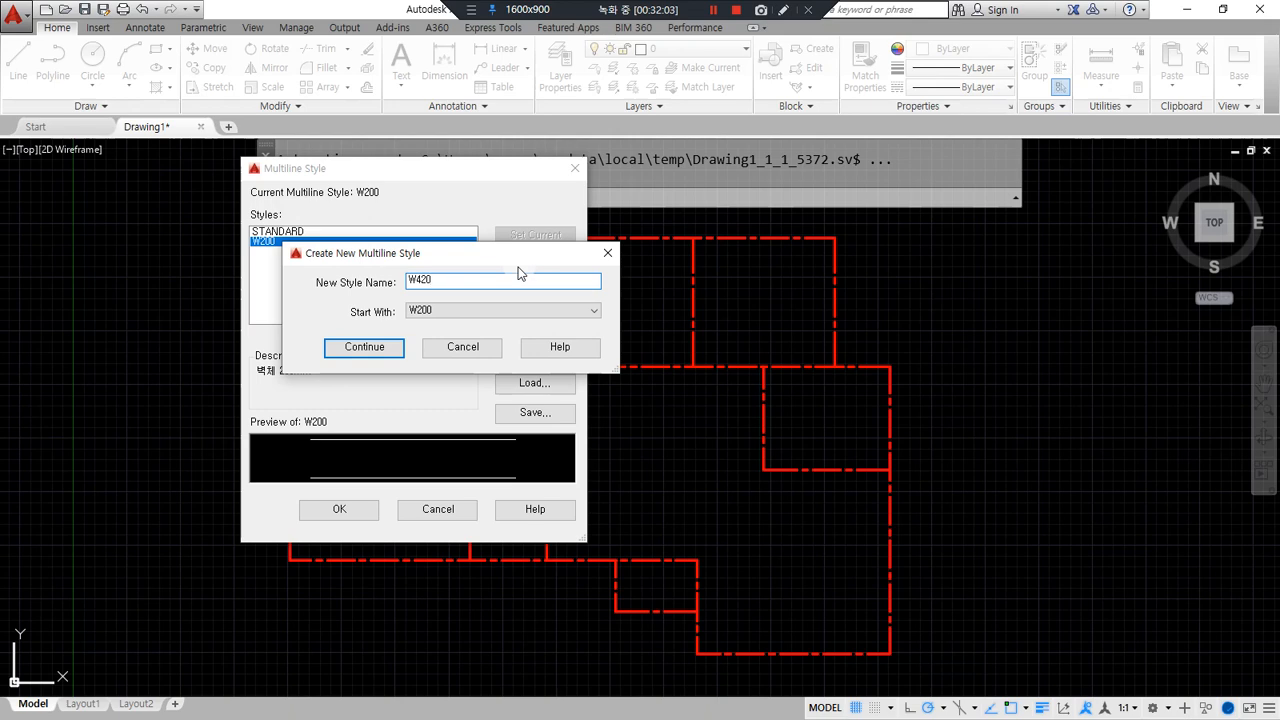
pyautogui.press('Return')
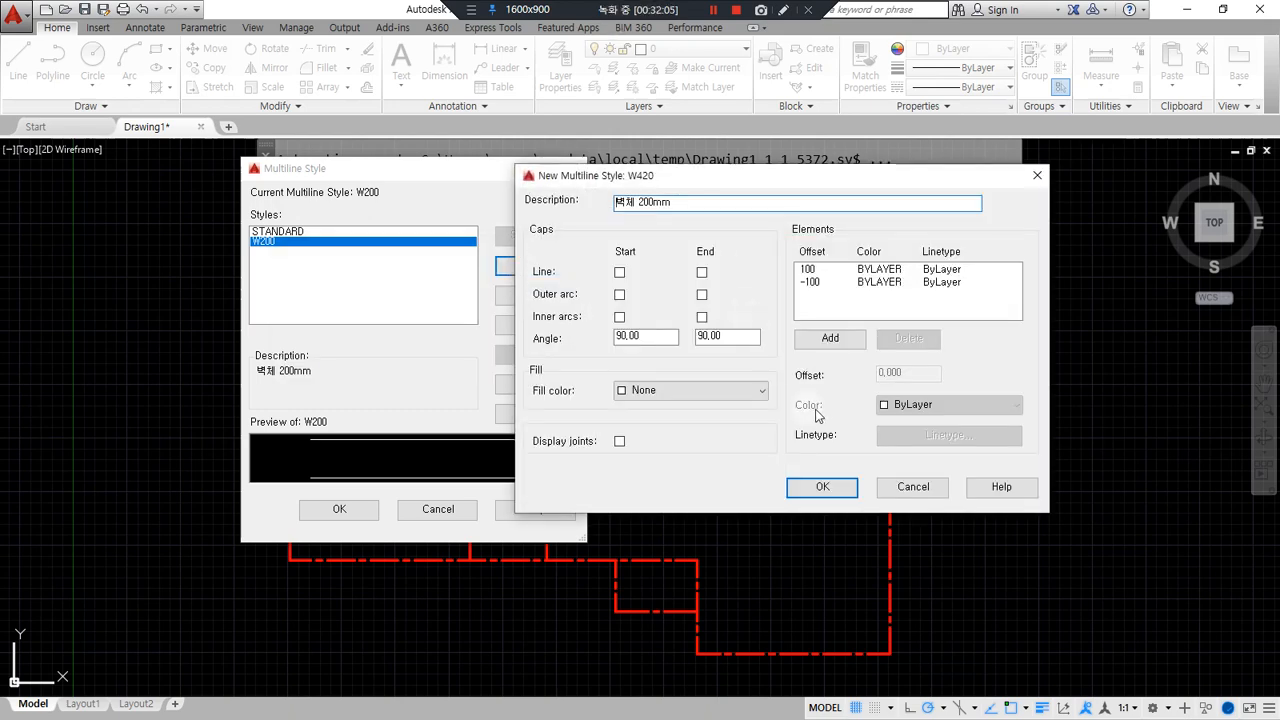
# Add two elements to the W420 multiline style with offsets of 220 and 320.
pyautogui.click(849, 337)
pyautogui.click(849, 337)
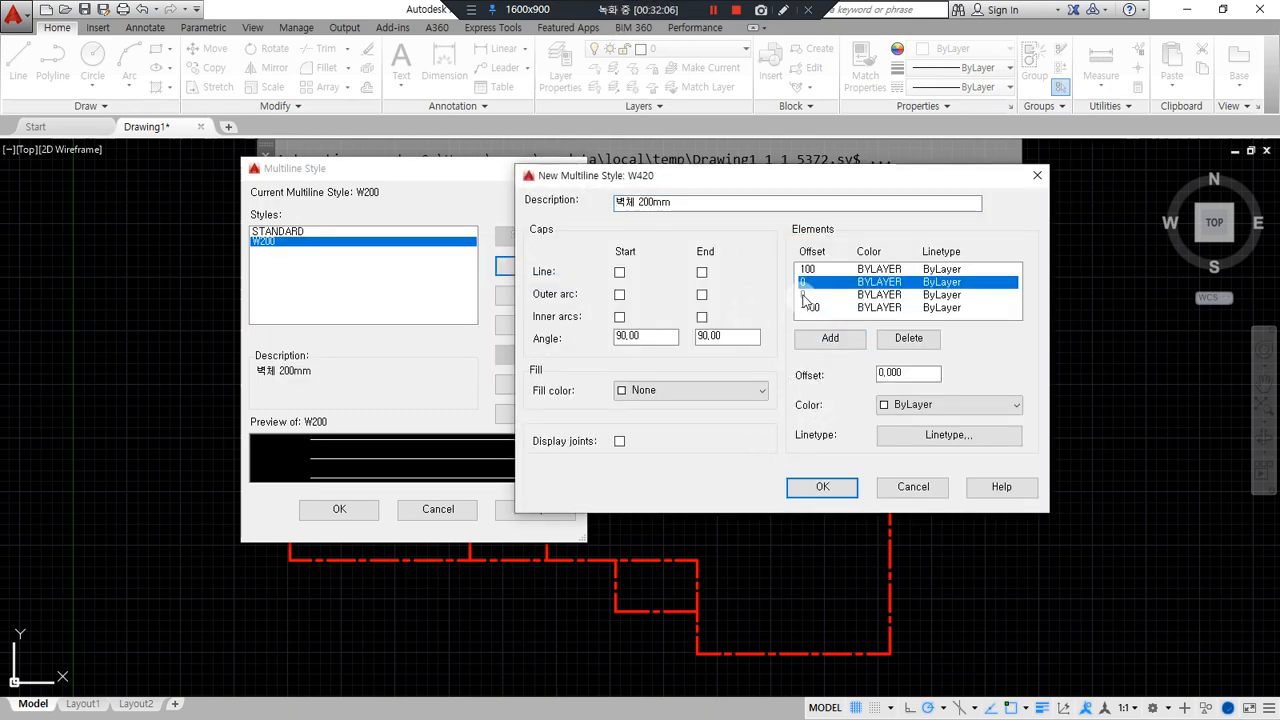
pyautogui.doubleClick(905, 373)
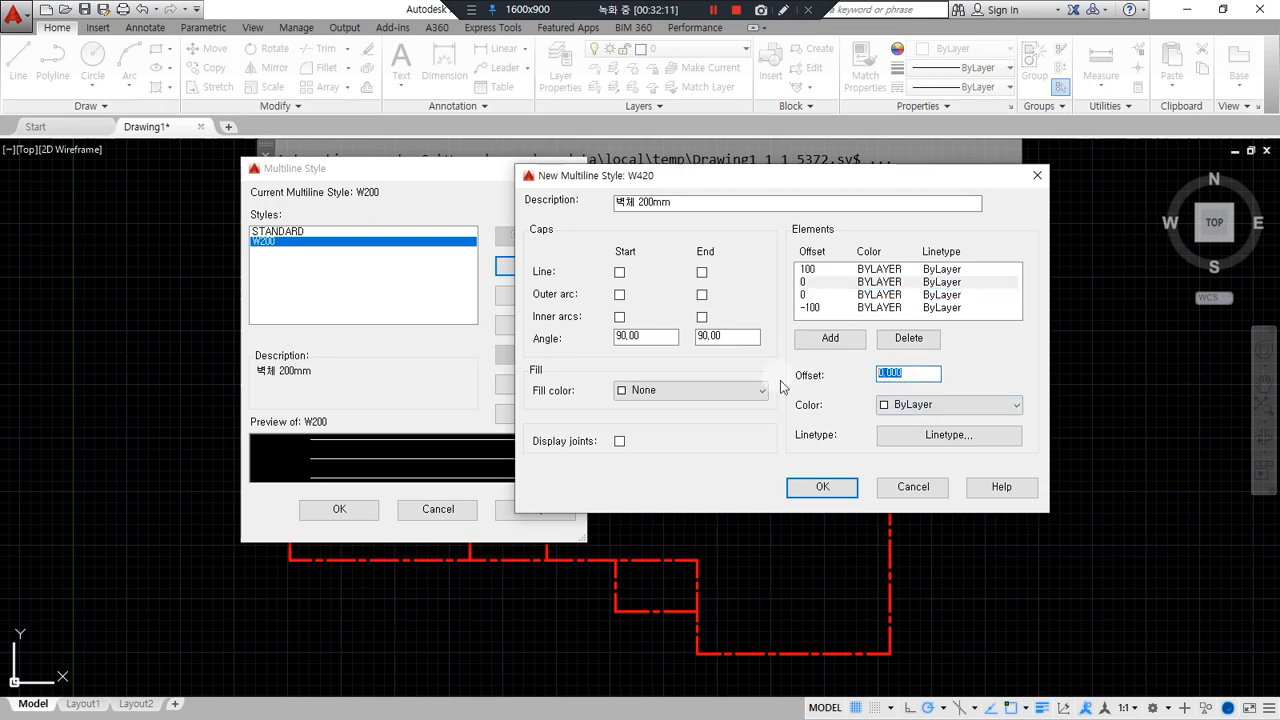
pyautogui.click(803, 295)
pyautogui.doubleClick(905, 372)
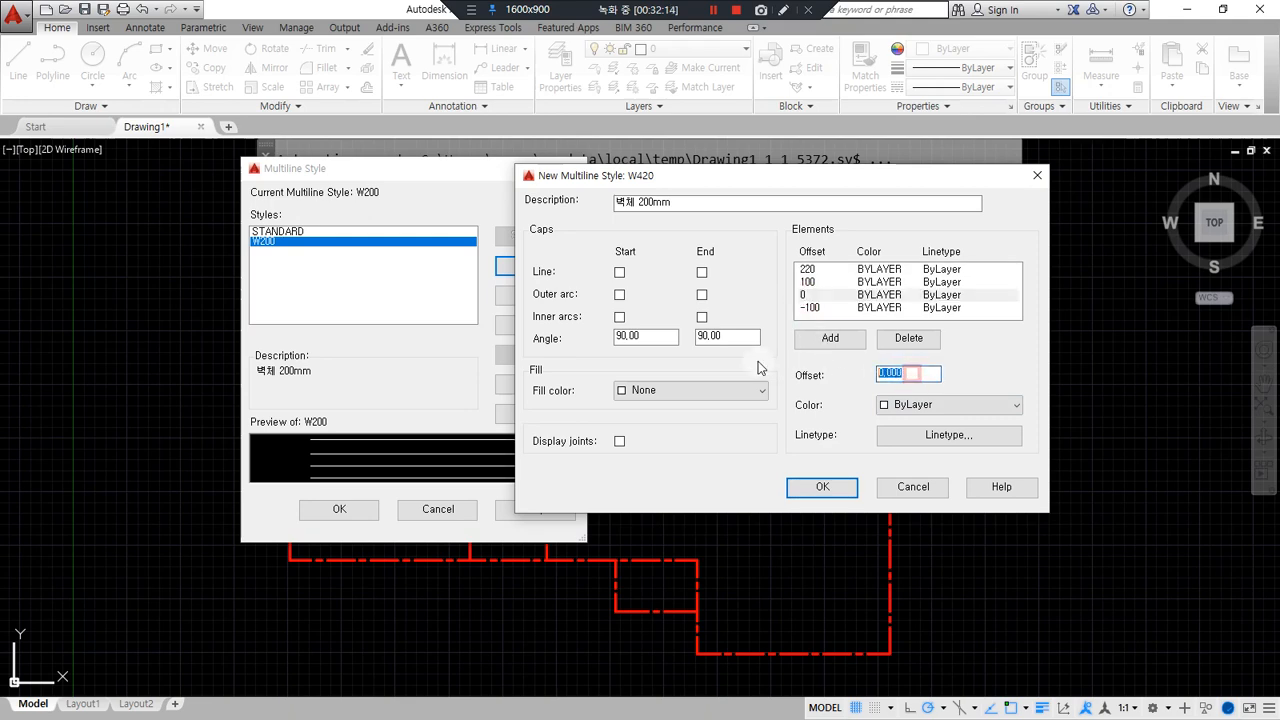
pyautogui.write('320')
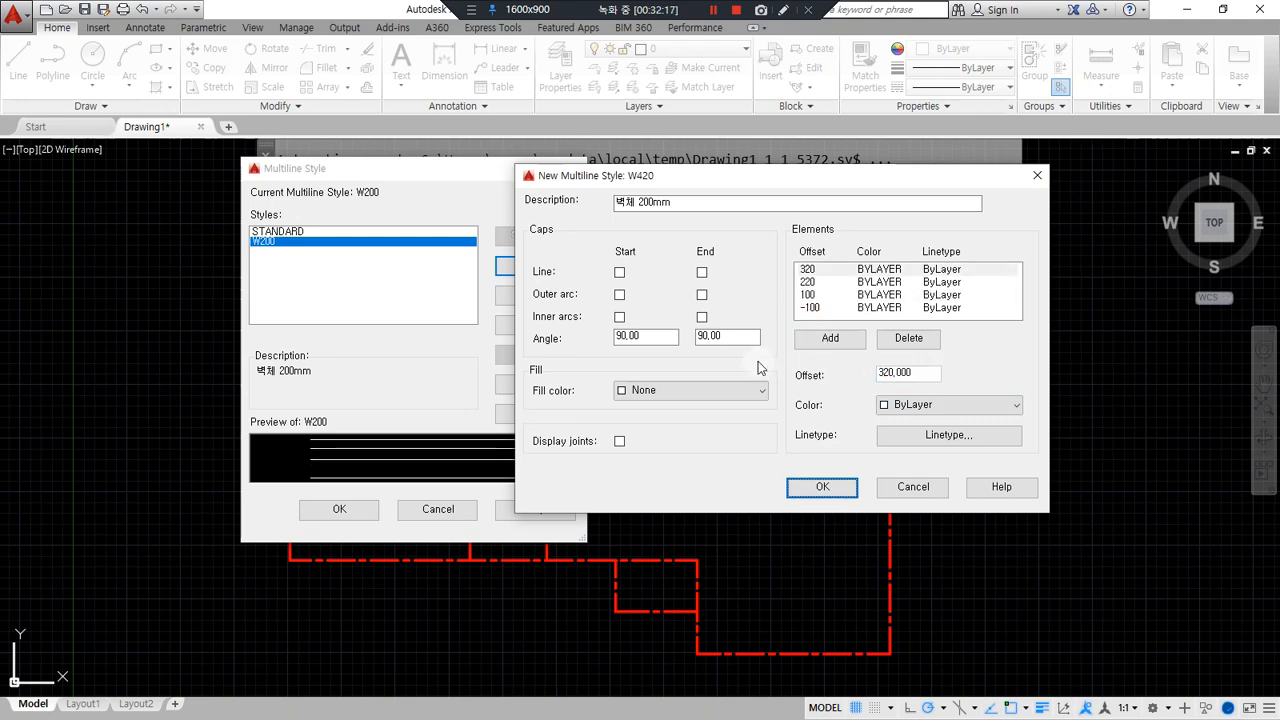
# Save the W420 multiline style and make it the current style.
pyautogui.moveTo(838, 330)
pyautogui.mouseDown()
pyautogui.moveTo(818, 218)
pyautogui.moveTo(845, 334)
pyautogui.mouseUp()
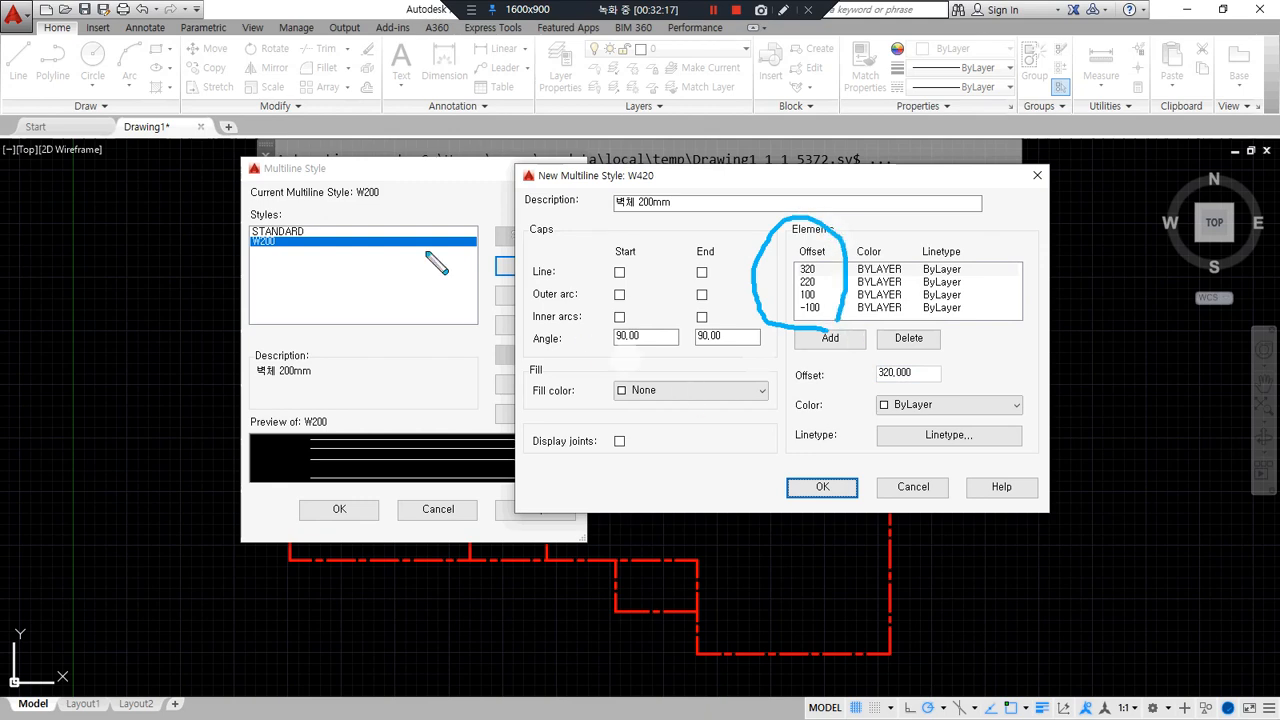
pyautogui.press('Escape')
pyautogui.click(838, 487)
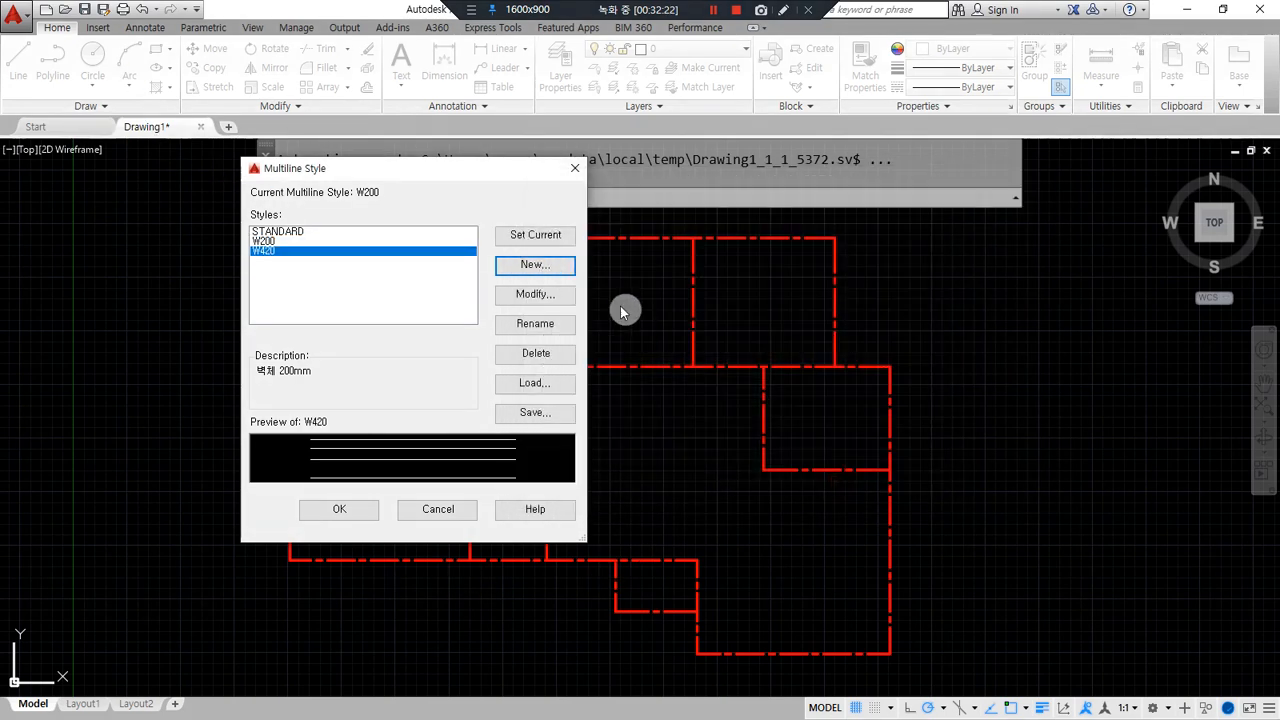
pyautogui.click(549, 236)
pyautogui.click(343, 505)
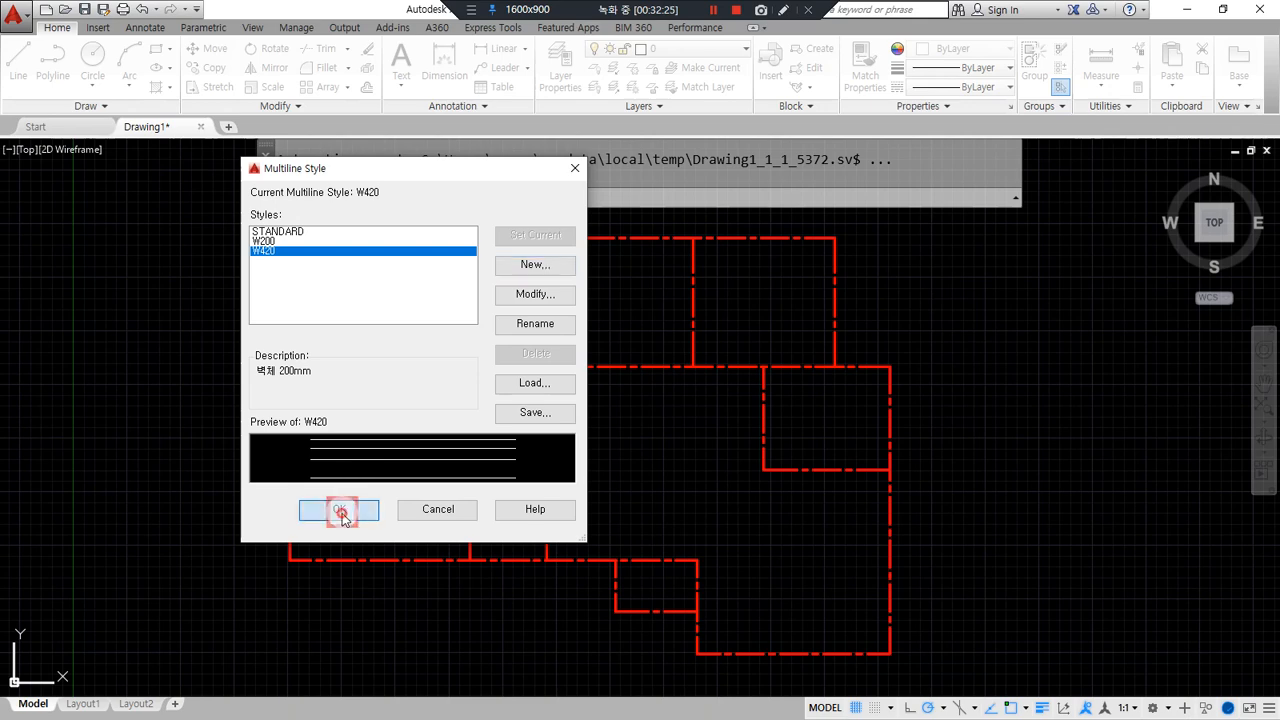
# Bring the Notepad notes back and review the cumulative offsets against the wall layer thicknesses.
pyautogui.moveTo(0, 62)
pyautogui.mouseDown()
pyautogui.moveTo(431, 58)
pyautogui.moveTo(499, 42)
pyautogui.mouseUp()
pyautogui.hotkey('ctrl', '2')
pyautogui.moveTo(251, 534)
pyautogui.mouseDown()
pyautogui.moveTo(110, 366)
pyautogui.moveTo(271, 480)
pyautogui.mouseUp()
pyautogui.moveTo(135, 462)
pyautogui.mouseDown()
pyautogui.moveTo(163, 451)
pyautogui.moveTo(200, 462)
pyautogui.moveTo(124, 457)
pyautogui.mouseUp()
pyautogui.press('Escape')
pyautogui.hotkey('ctrl', '2')
pyautogui.moveTo(140, 300)
pyautogui.mouseDown()
pyautogui.moveTo(162, 521)
pyautogui.moveTo(124, 413)
pyautogui.moveTo(155, 408)
pyautogui.moveTo(143, 291)
pyautogui.mouseUp()
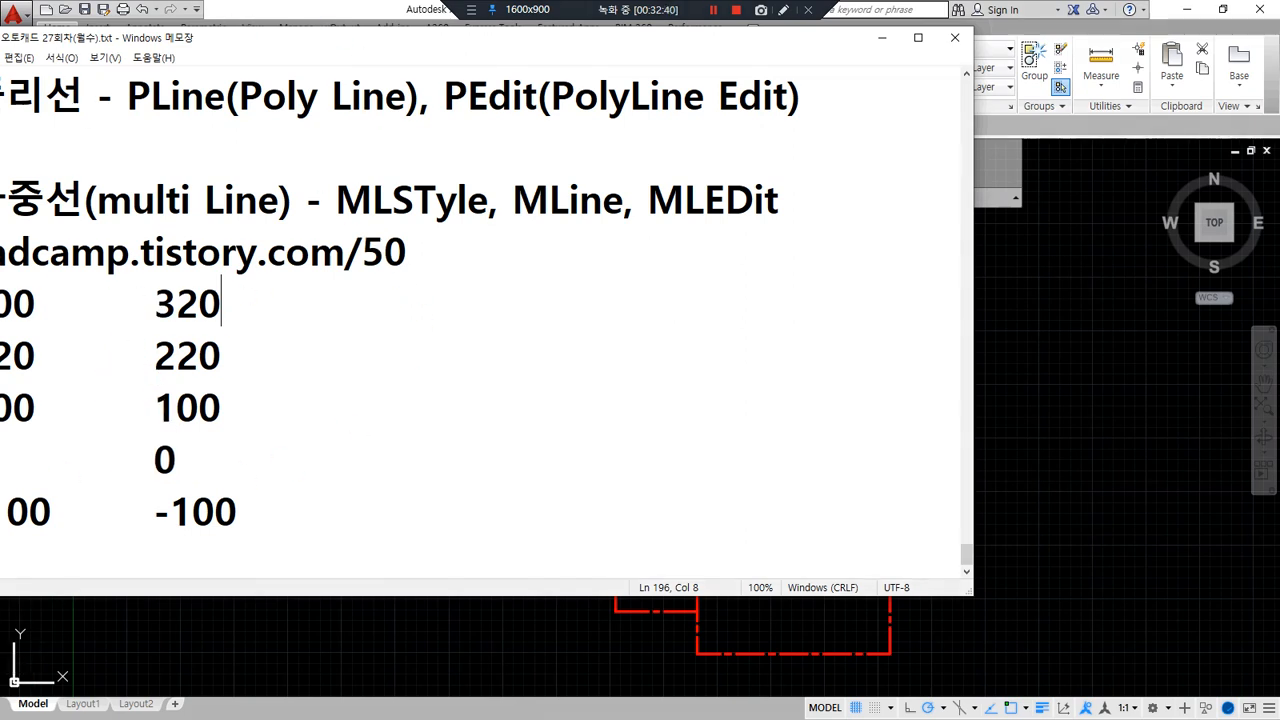
# Review the multiline commands MLSTyle and MLine in the Notepad notes, then return to the AutoCAD drawing.
pyautogui.hotkey('alt', 'Tab')
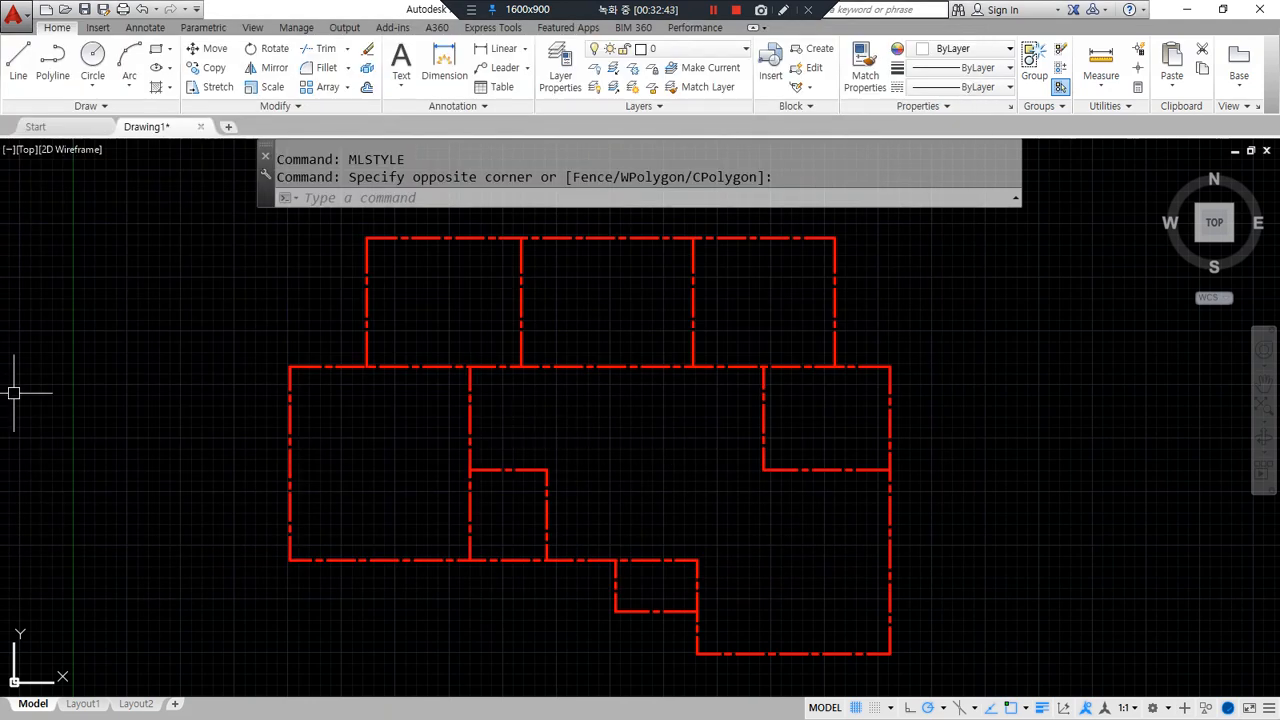
pyautogui.hotkey('alt', 'Tab')
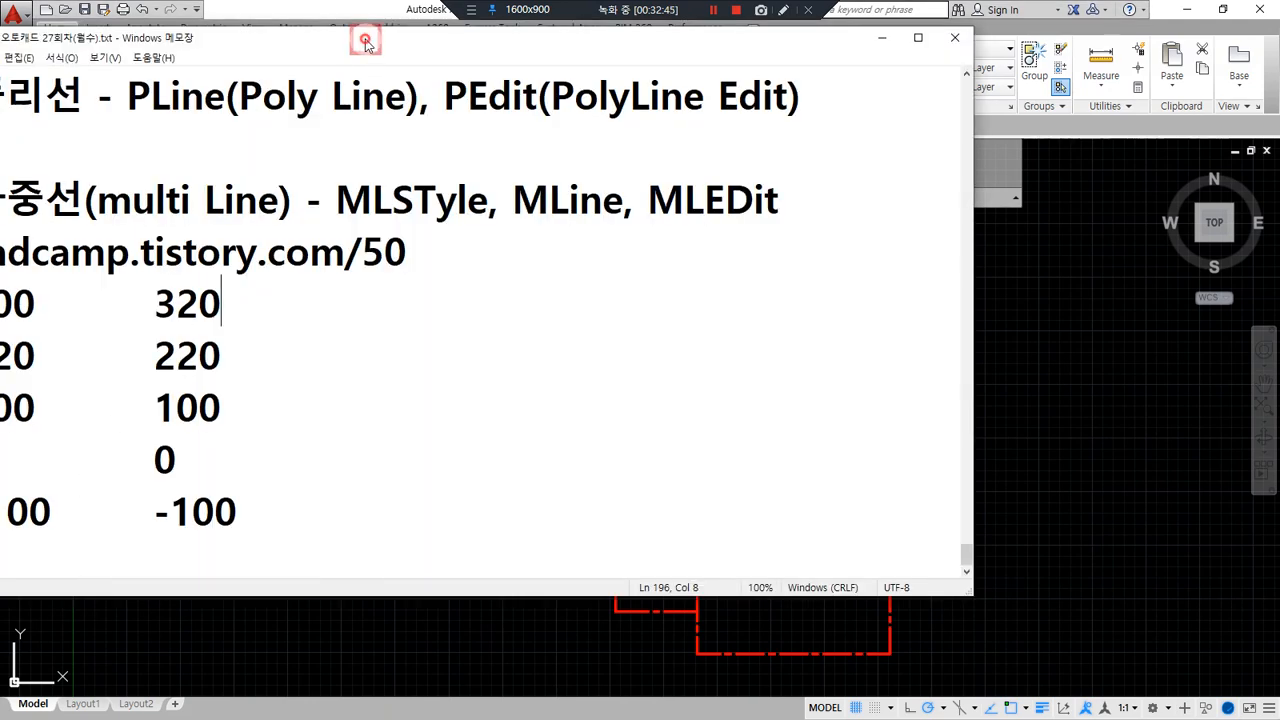
pyautogui.moveTo(366, 44); pyautogui.dragTo(510, 138)
pyautogui.moveTo(632, 318); pyautogui.dragTo(485, 320)
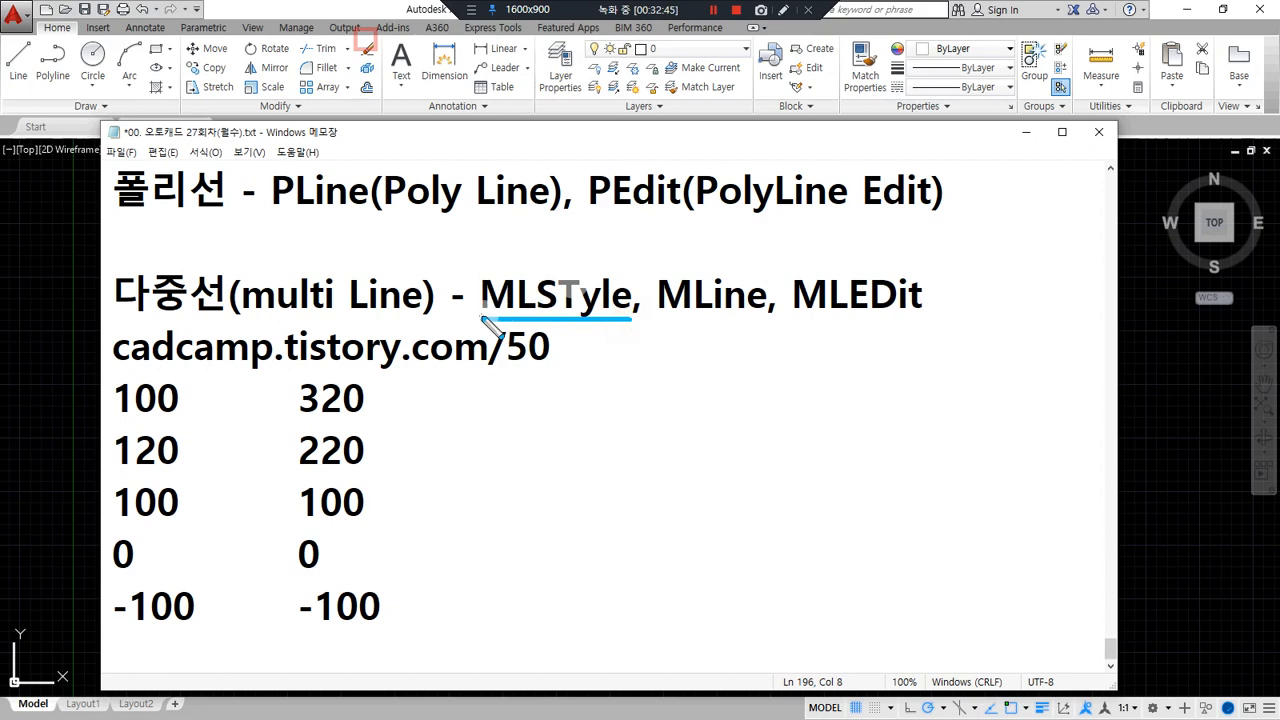
pyautogui.moveTo(596, 321); pyautogui.dragTo(472, 322)
pyautogui.moveTo(730, 337)
pyautogui.mouseDown()
pyautogui.moveTo(650, 285)
pyautogui.moveTo(777, 323)
pyautogui.moveTo(763, 334)
pyautogui.moveTo(786, 320)
pyautogui.moveTo(740, 306)
pyautogui.mouseUp()
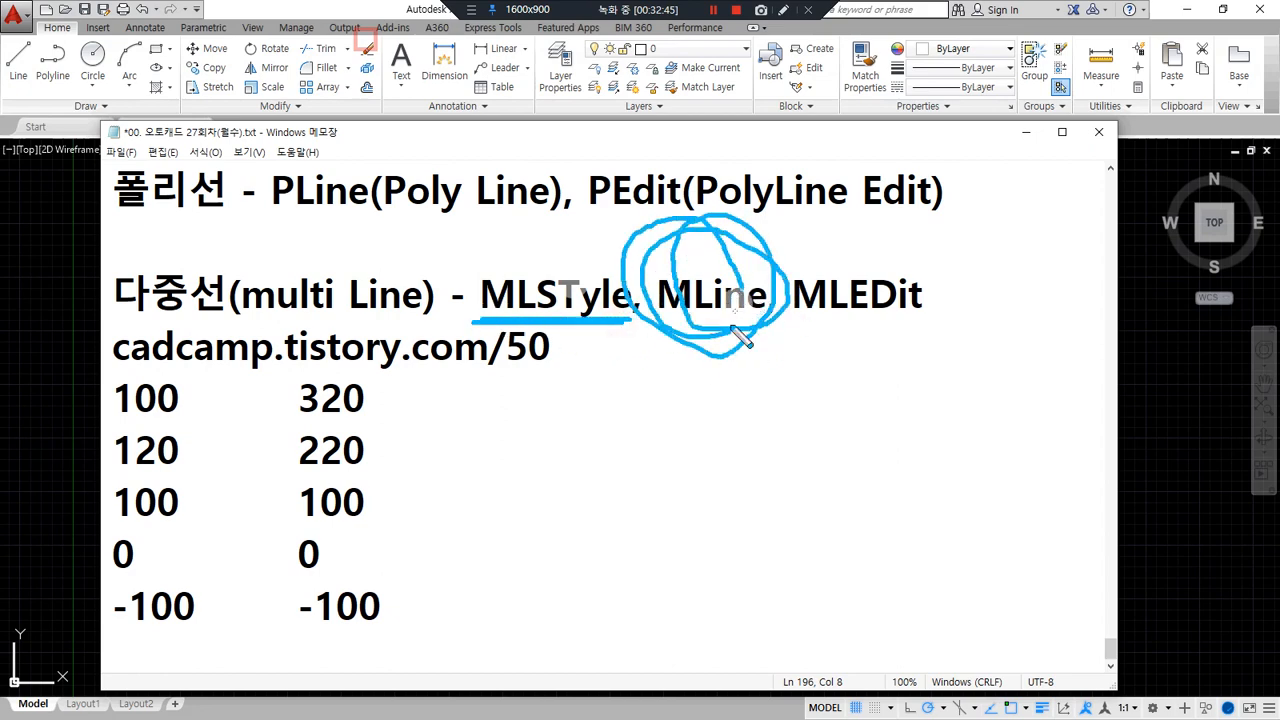
pyautogui.click(67, 358)
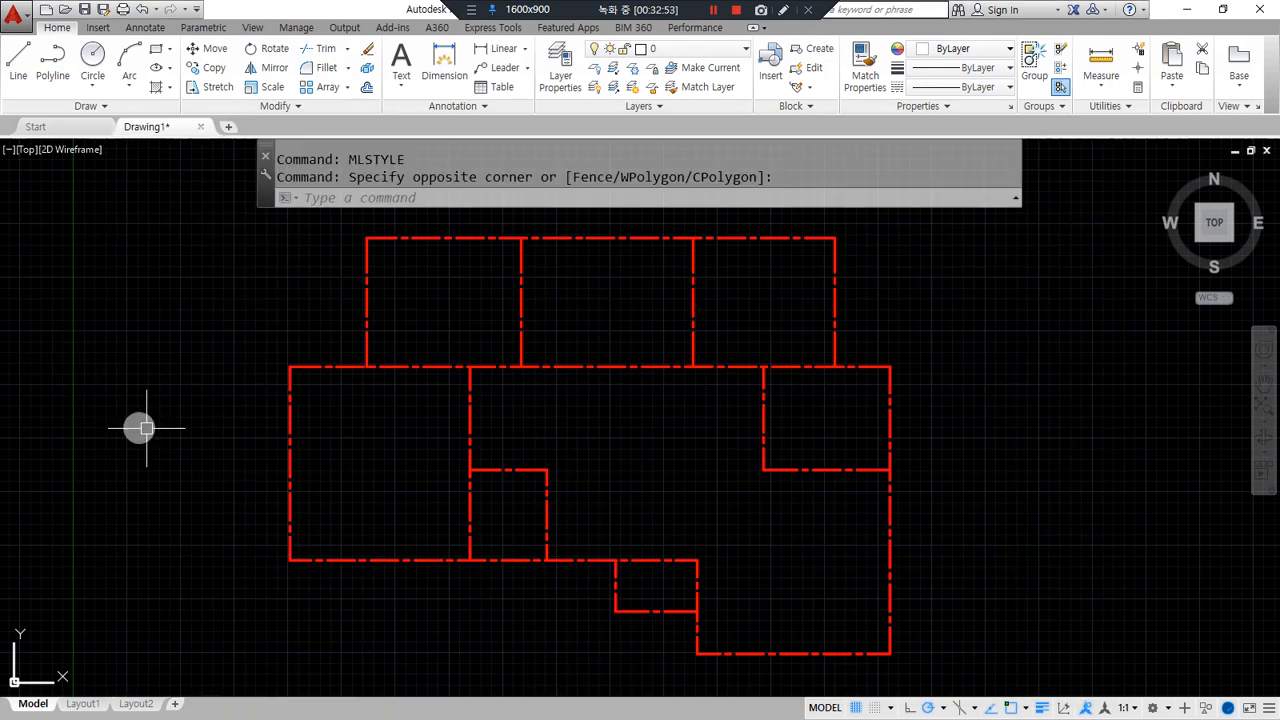
# Start the MLINE command and set the multiline scale to 1.
pyautogui.write('mline')
pyautogui.press('Return')
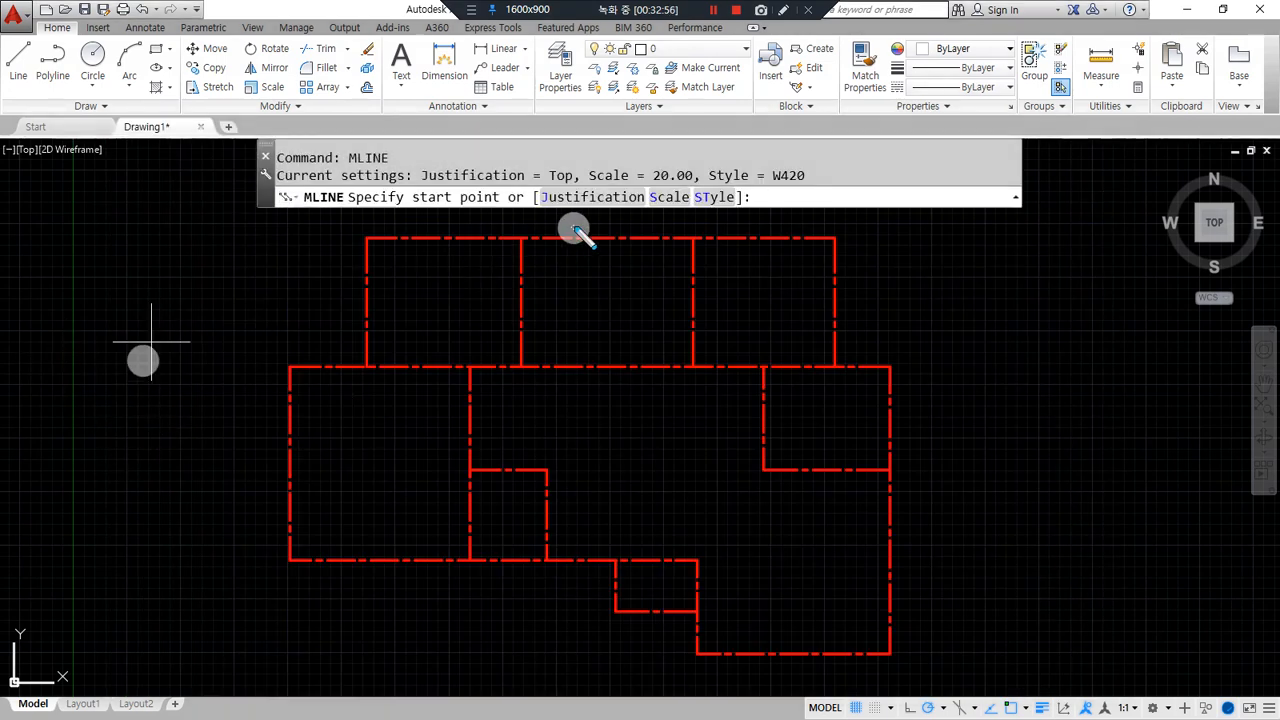
pyautogui.moveTo(545, 190)
pyautogui.mouseDown()
pyautogui.moveTo(590, 218)
pyautogui.moveTo(636, 200)
pyautogui.moveTo(586, 223)
pyautogui.mouseUp()
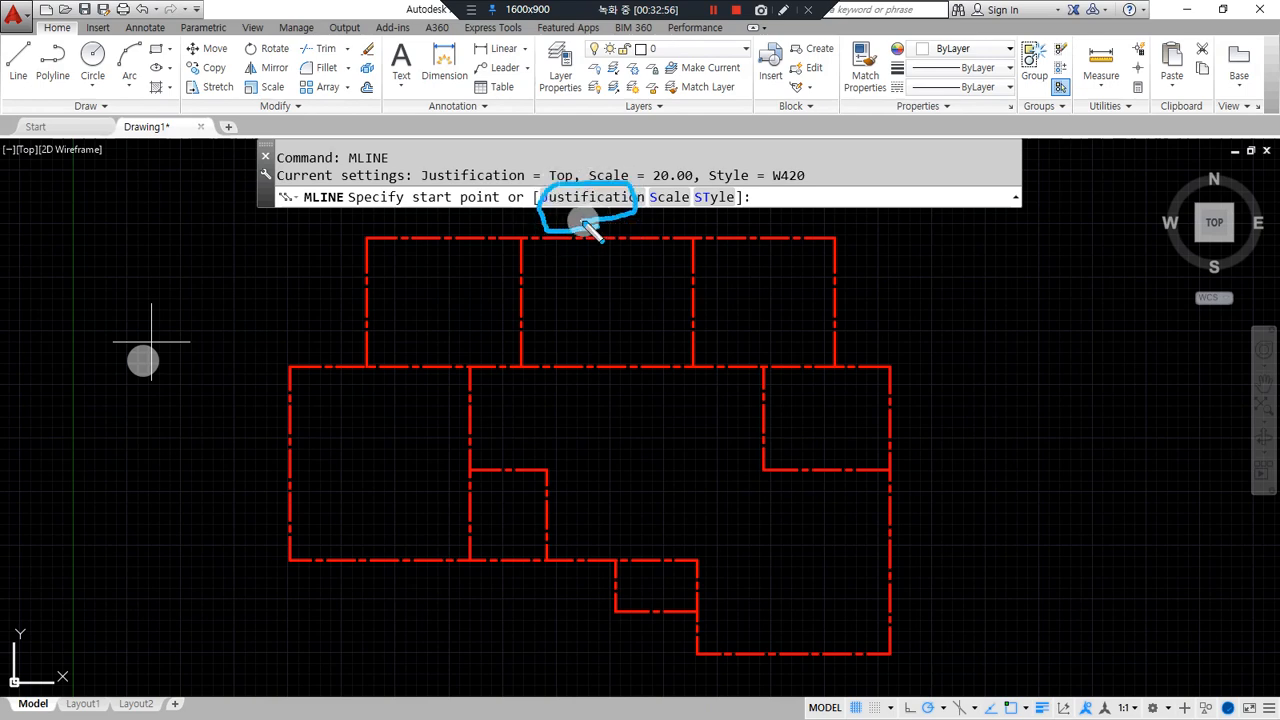
pyautogui.moveTo(676, 222)
pyautogui.mouseDown()
pyautogui.moveTo(640, 186)
pyautogui.moveTo(674, 229)
pyautogui.moveTo(731, 226)
pyautogui.moveTo(762, 202)
pyautogui.mouseUp()
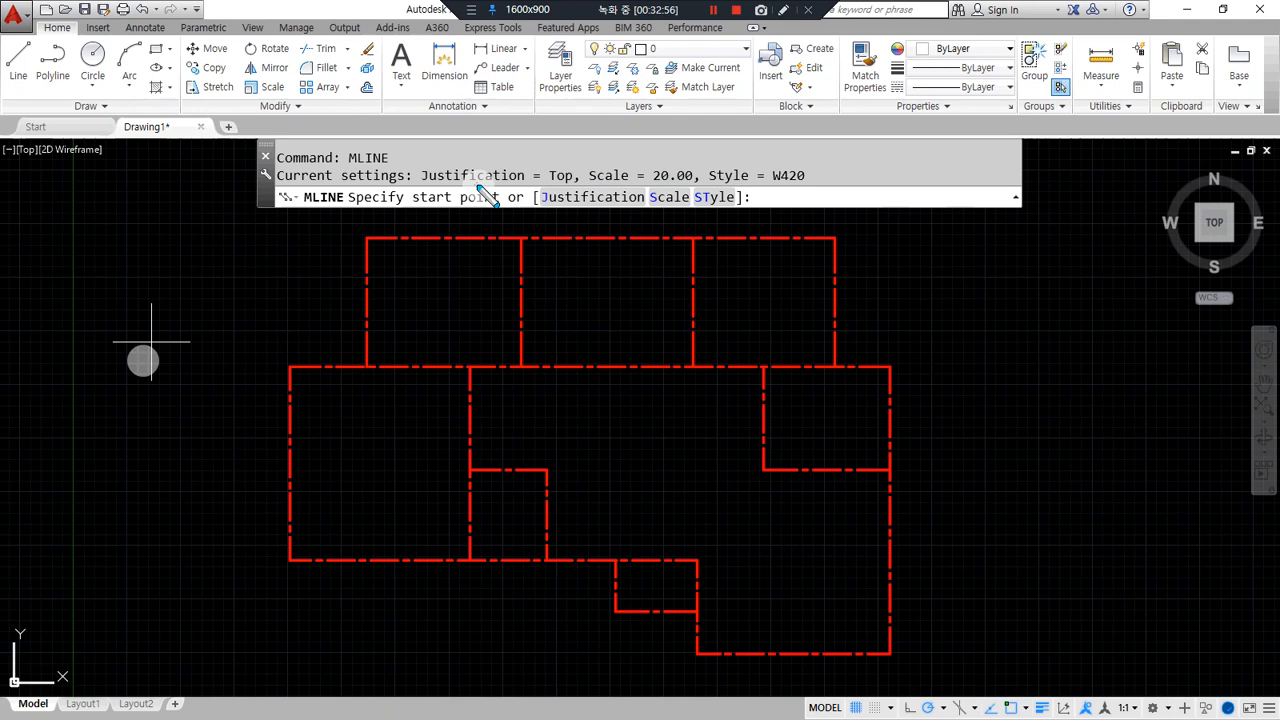
pyautogui.moveTo(414, 184)
pyautogui.mouseDown()
pyautogui.moveTo(555, 184)
pyautogui.moveTo(562, 168)
pyautogui.moveTo(563, 193)
pyautogui.moveTo(696, 187)
pyautogui.mouseUp()
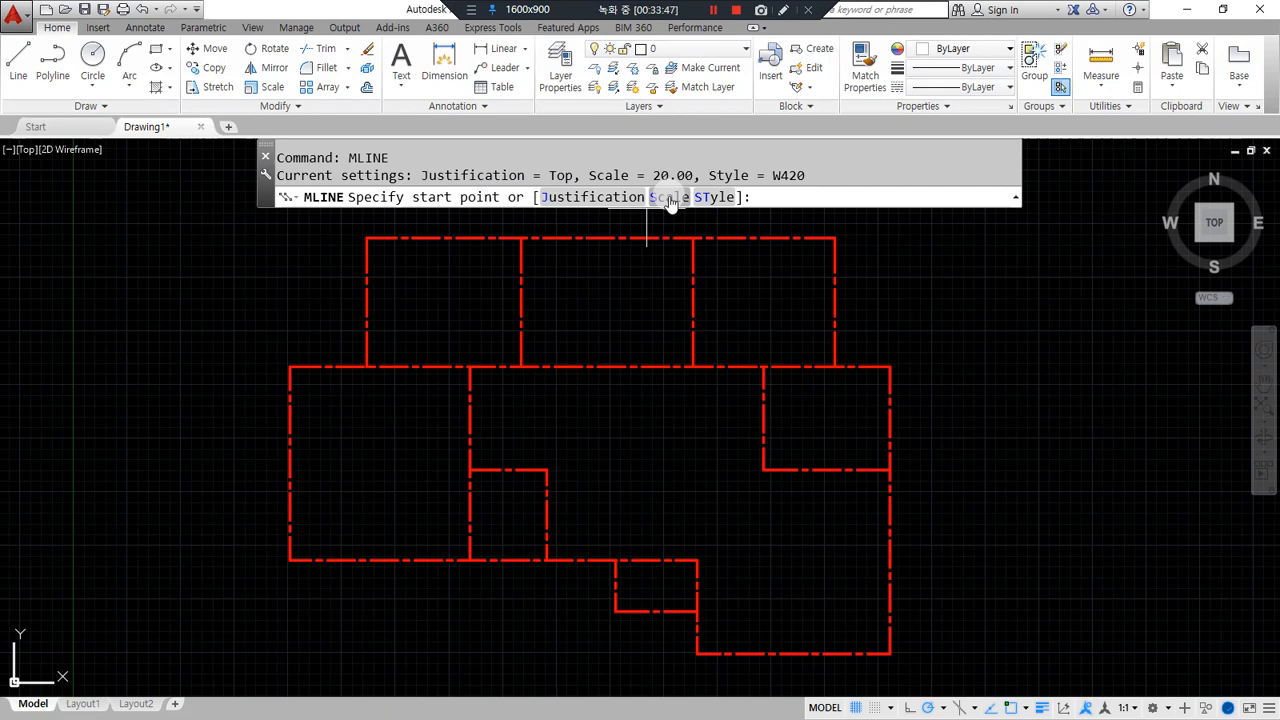
pyautogui.click(667, 197)
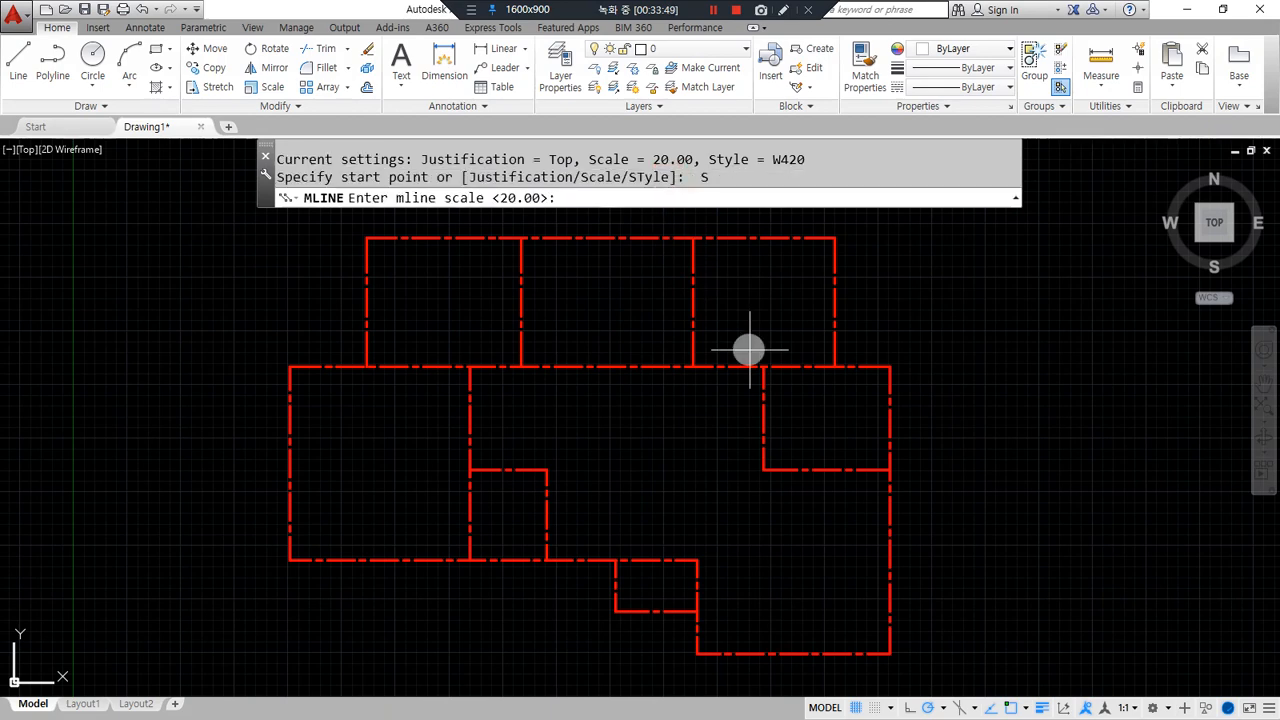
pyautogui.write('1')
pyautogui.press('Return')
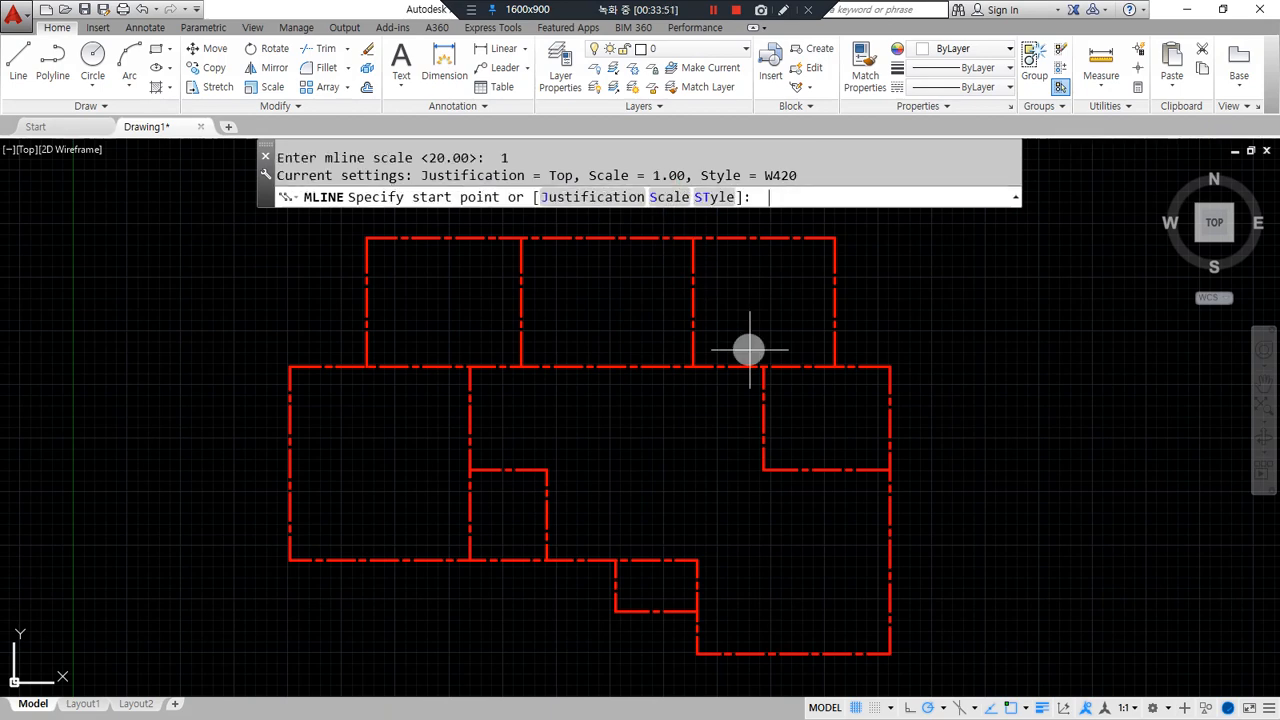
pyautogui.click(634, 413)
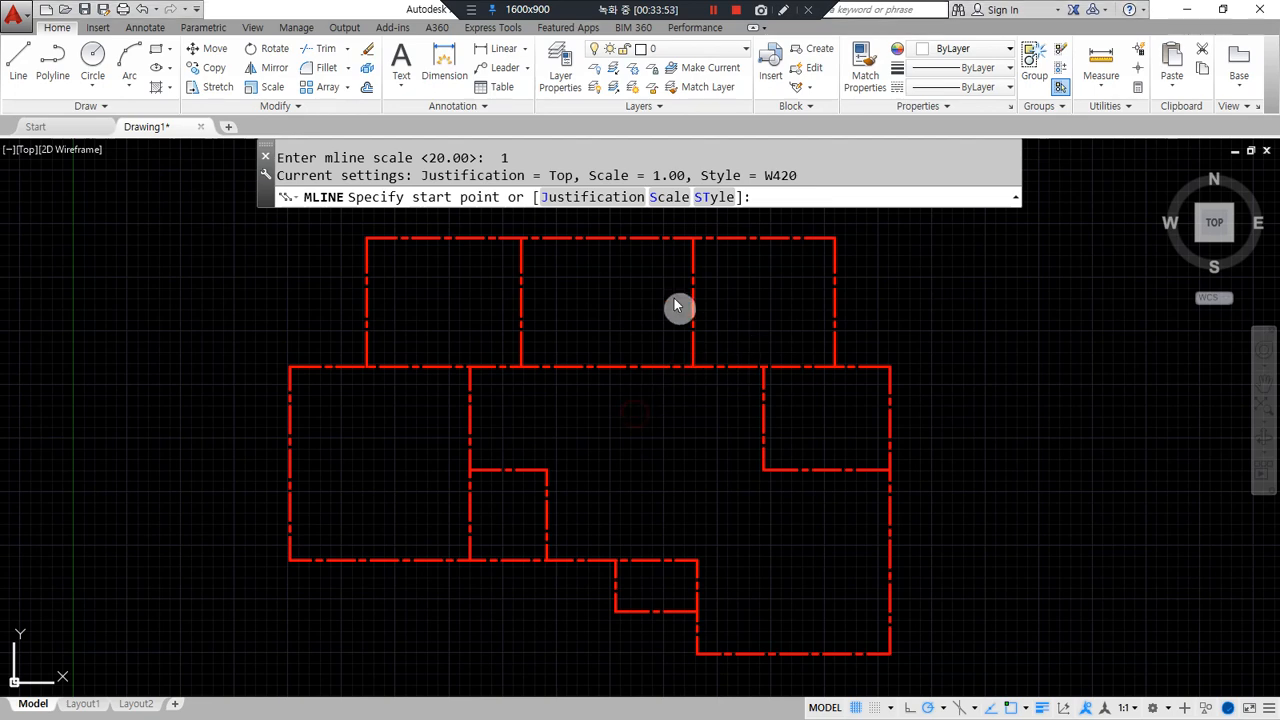
# List the loaded multiline styles and choose W420 as the style for the multiline.
pyautogui.click(716, 199)
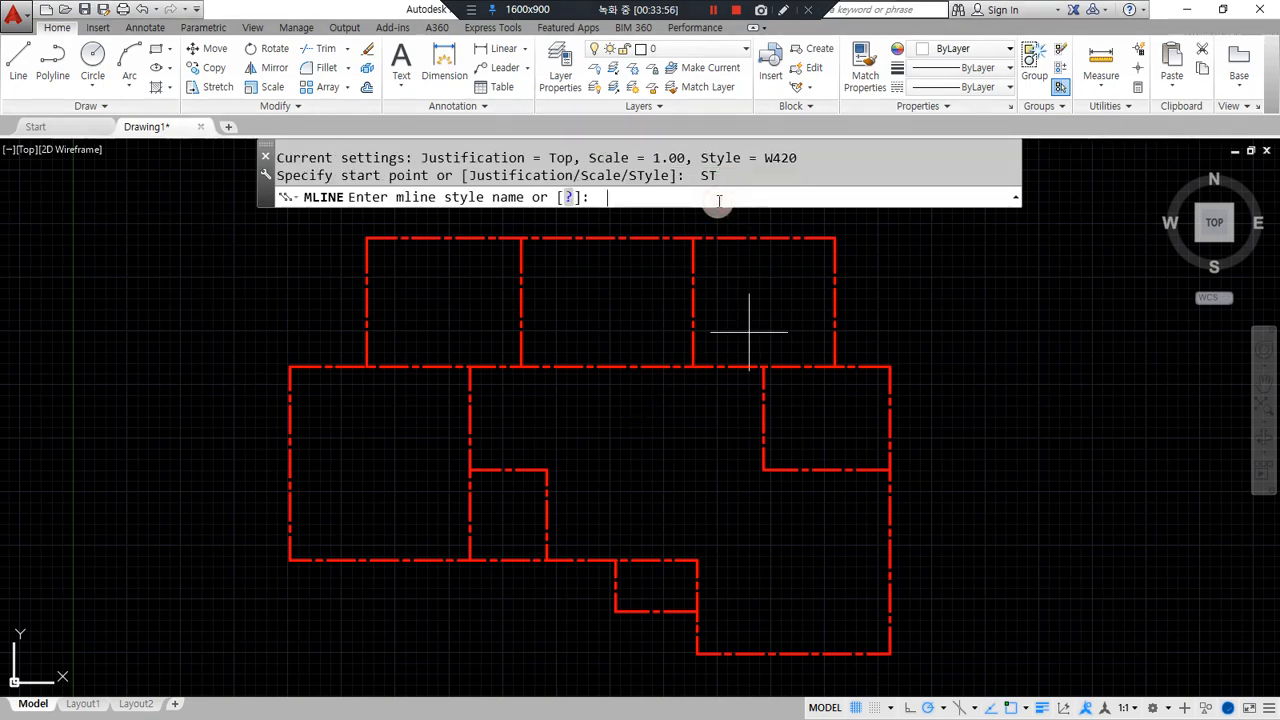
pyautogui.click(568, 198)
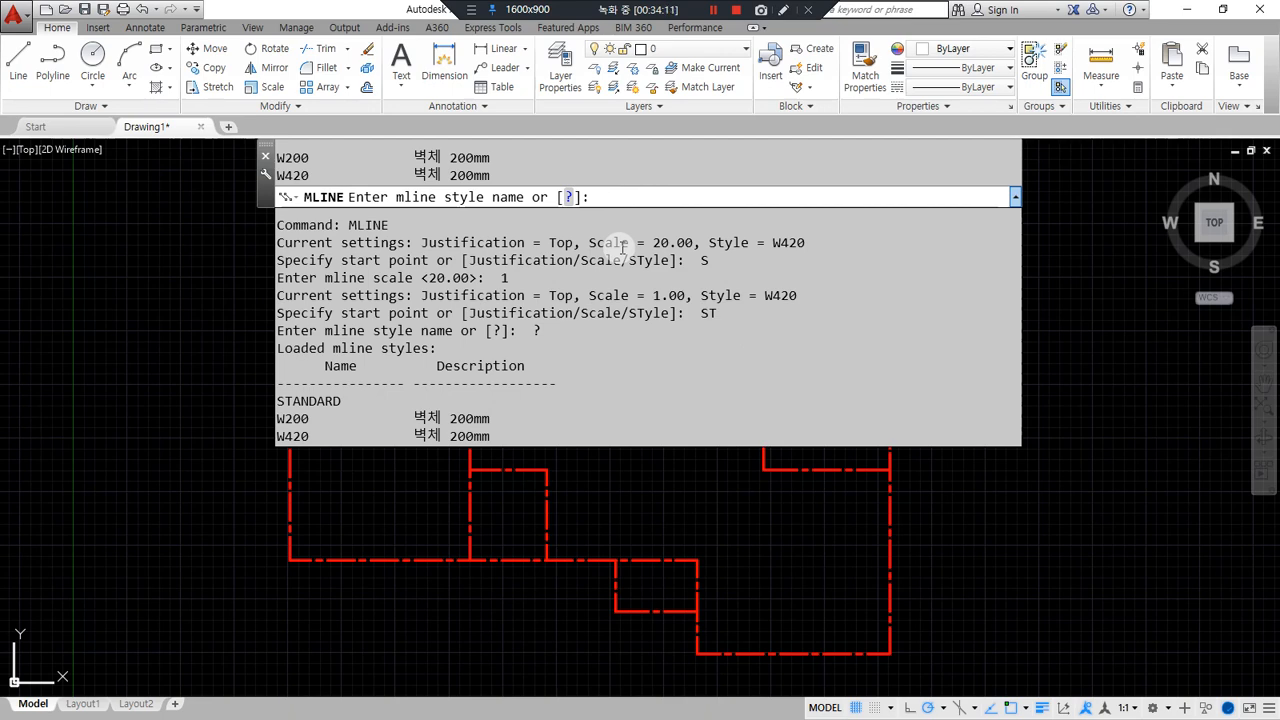
pyautogui.write('w420')
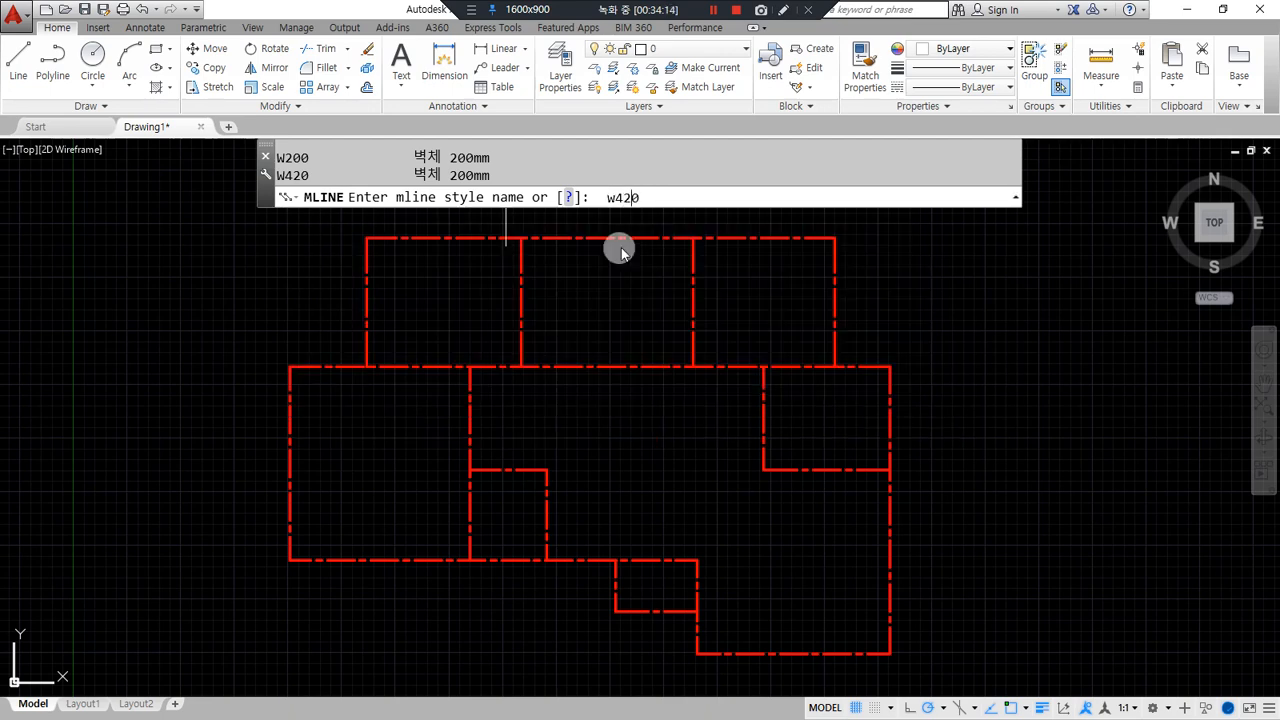
pyautogui.press('Return')
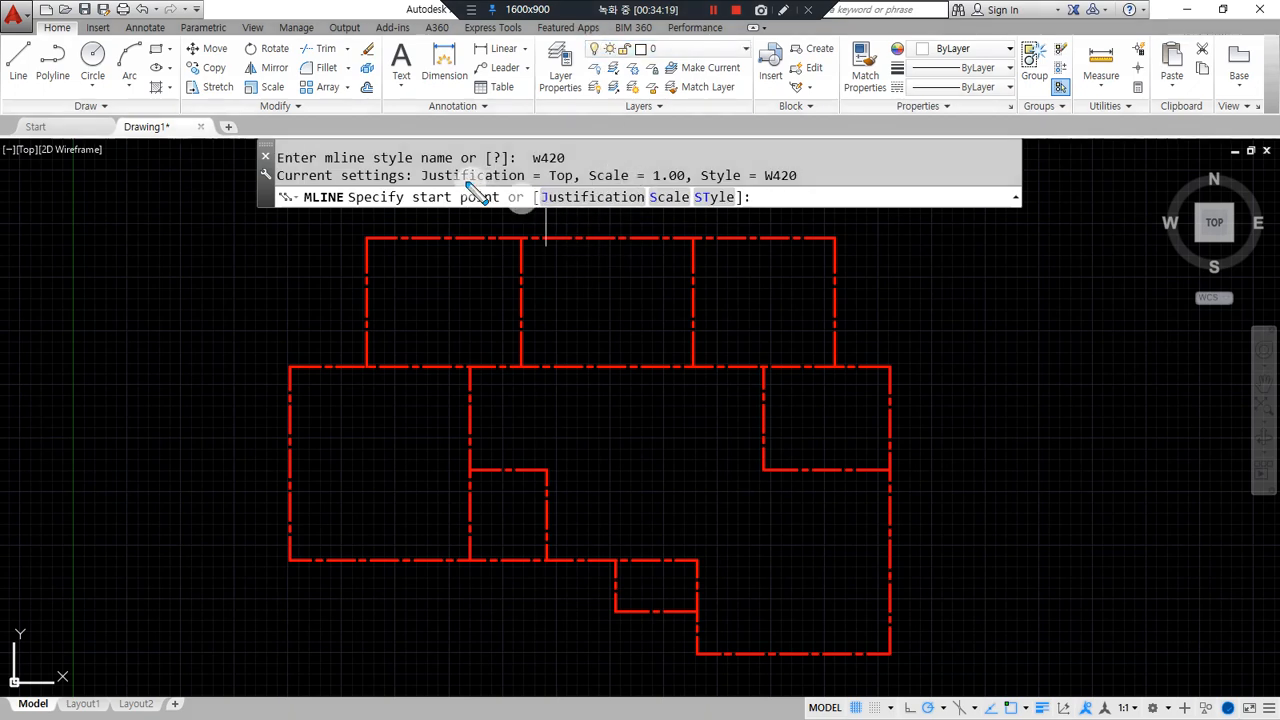
# Draw a horizontal sample W420 multiline with Top justification in the empty area above and beside the floor plan grid.
pyautogui.moveTo(425, 187); pyautogui.dragTo(580, 188)
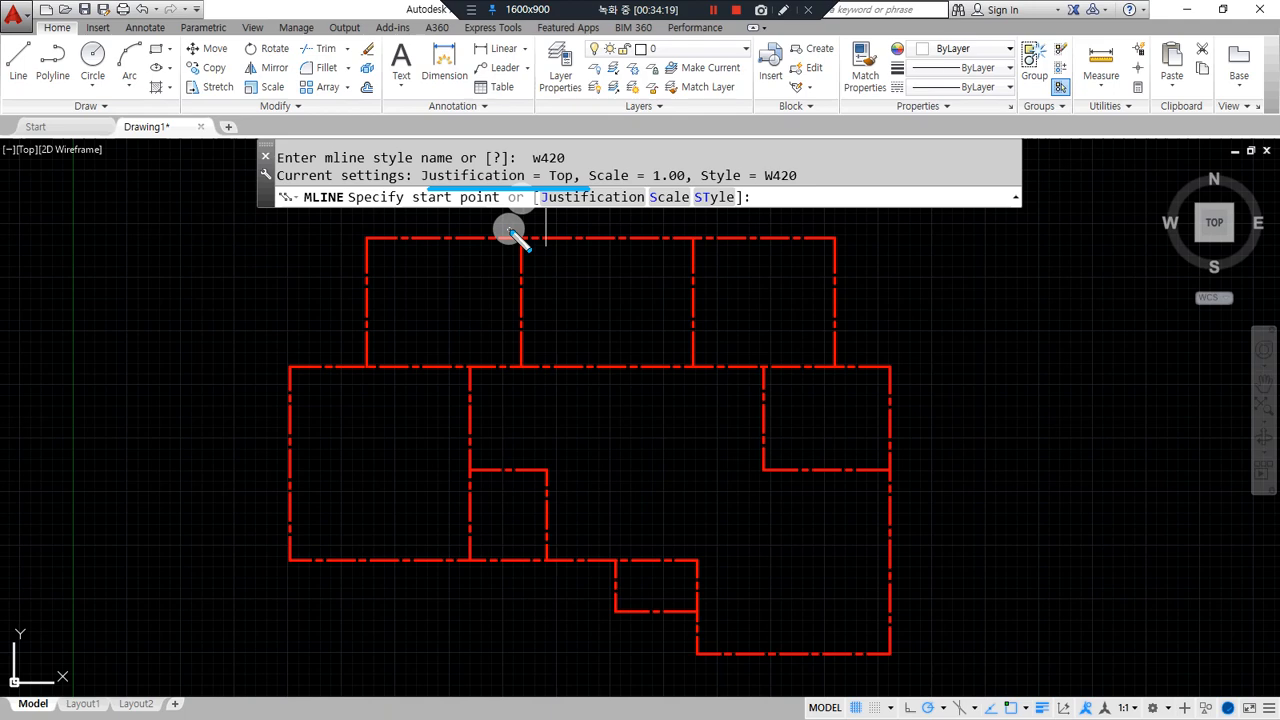
pyautogui.click(585, 197)
pyautogui.moveTo(528, 212); pyautogui.dragTo(705, 198)
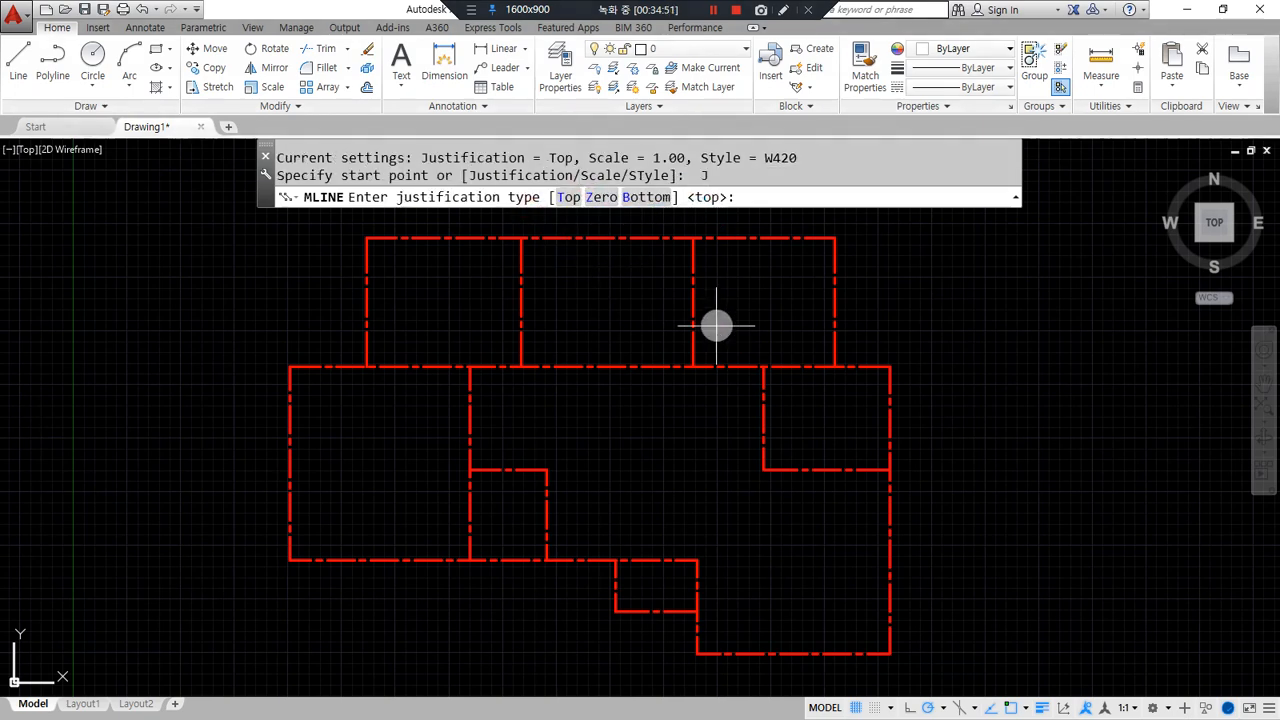
pyautogui.click(567, 204)
pyautogui.scroll(-2, 354, 309)
pyautogui.scroll(5, 377, 409)
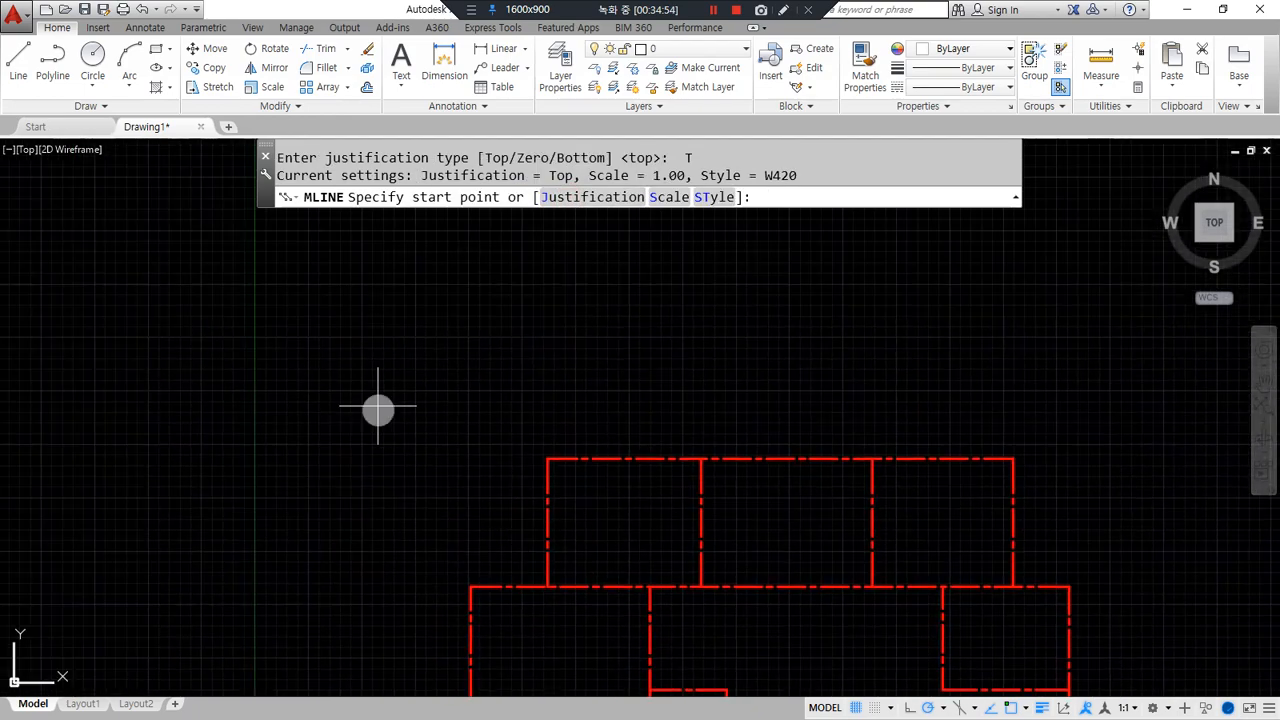
pyautogui.click(349, 349)
pyautogui.scroll(2, 563, 380)
pyautogui.scroll(-1, 600, 329)
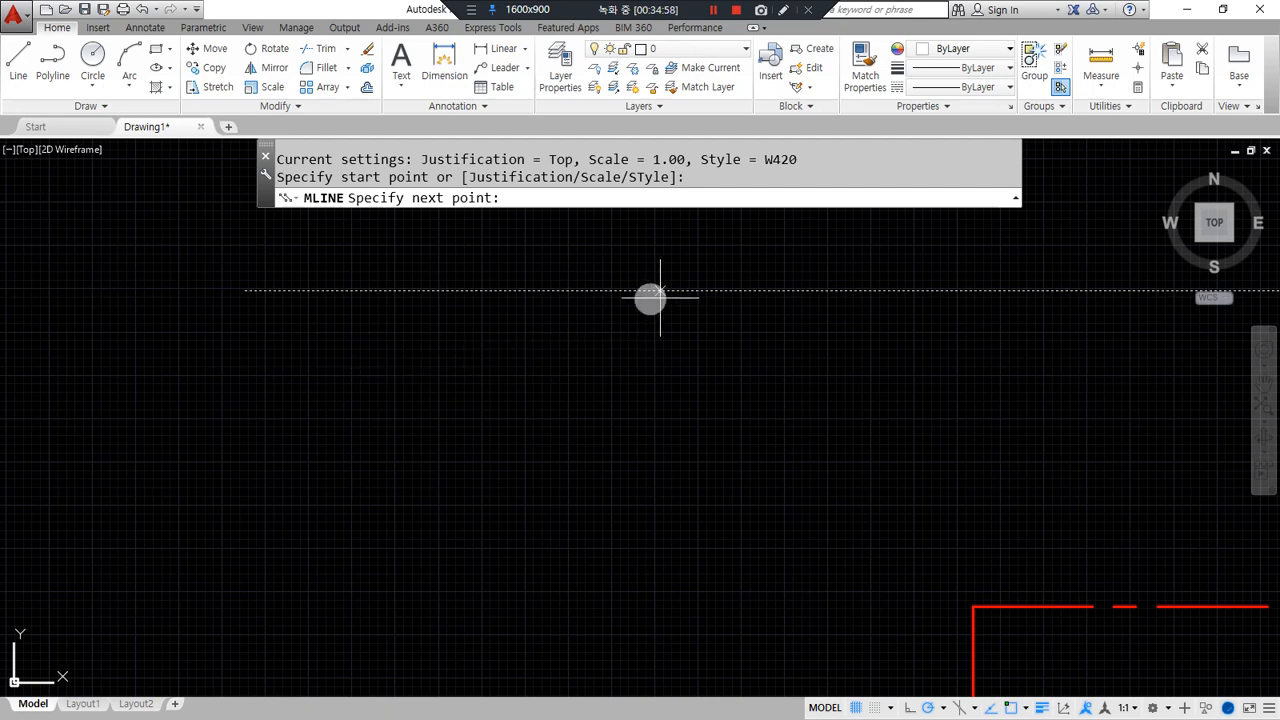
pyautogui.moveTo(691, 303)
pyautogui.mouseDown()
pyautogui.moveTo(697, 291)
pyautogui.moveTo(698, 318)
pyautogui.moveTo(691, 255)
pyautogui.mouseUp()
pyautogui.press('Escape')
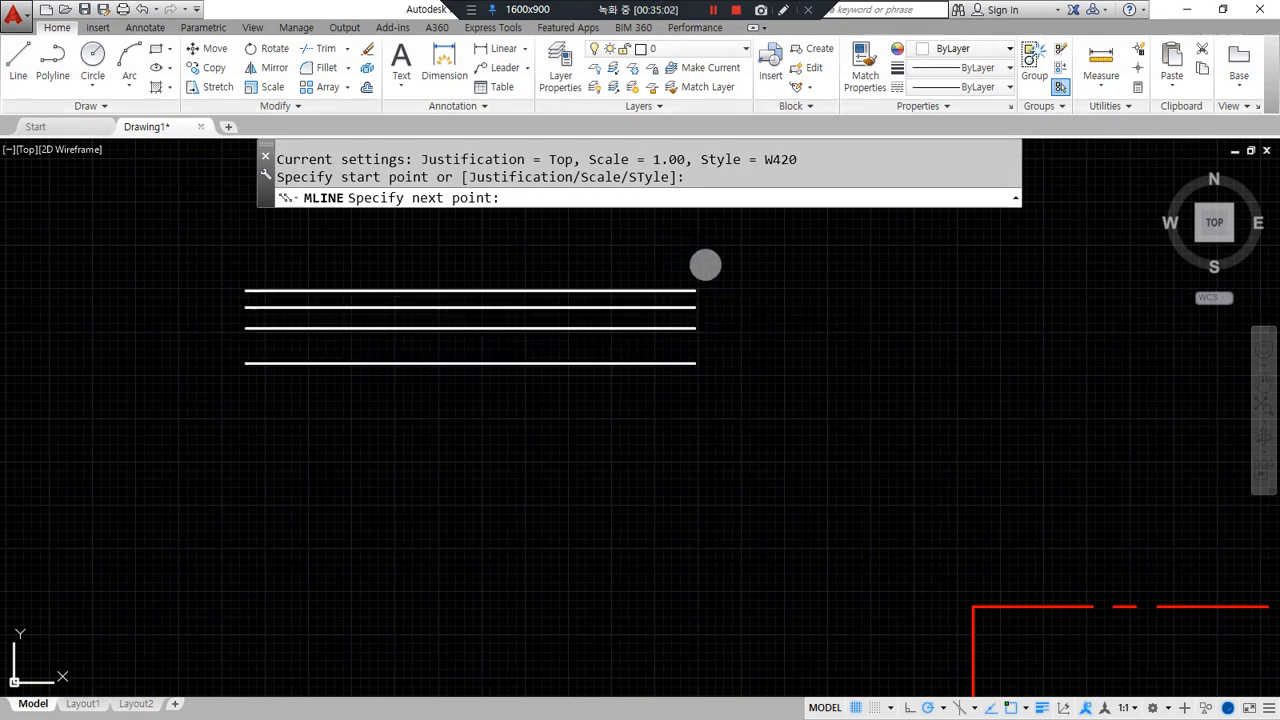
pyautogui.click(723, 289)
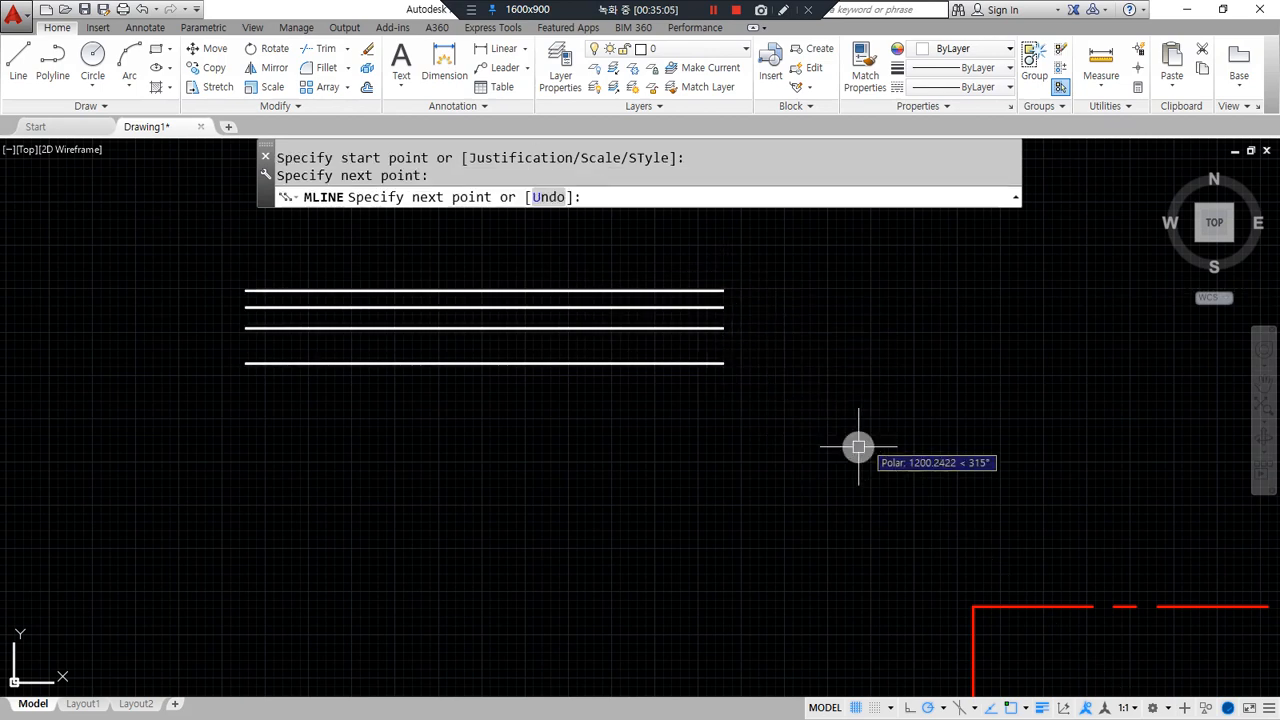
pyautogui.press('space')
# Draw a second horizontal sample multiline below the first one with Bottom justification.
pyautogui.press('space')
pyautogui.click(573, 197)
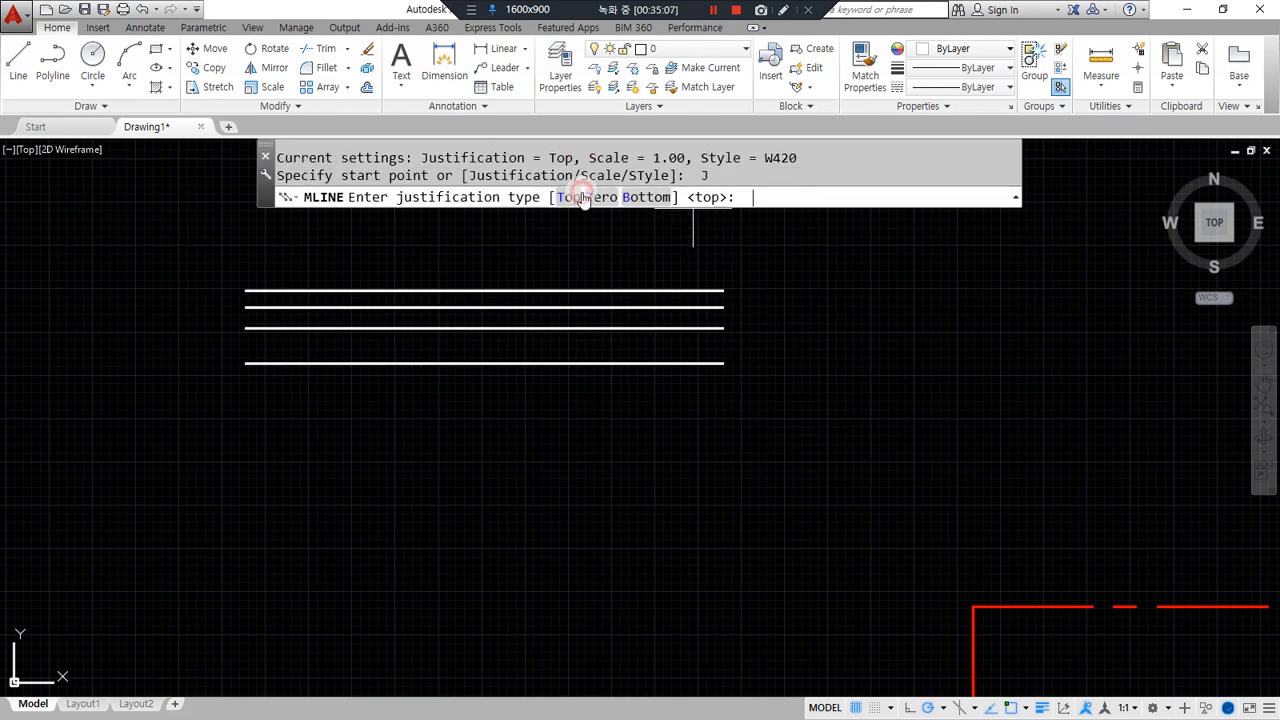
pyautogui.click(645, 199)
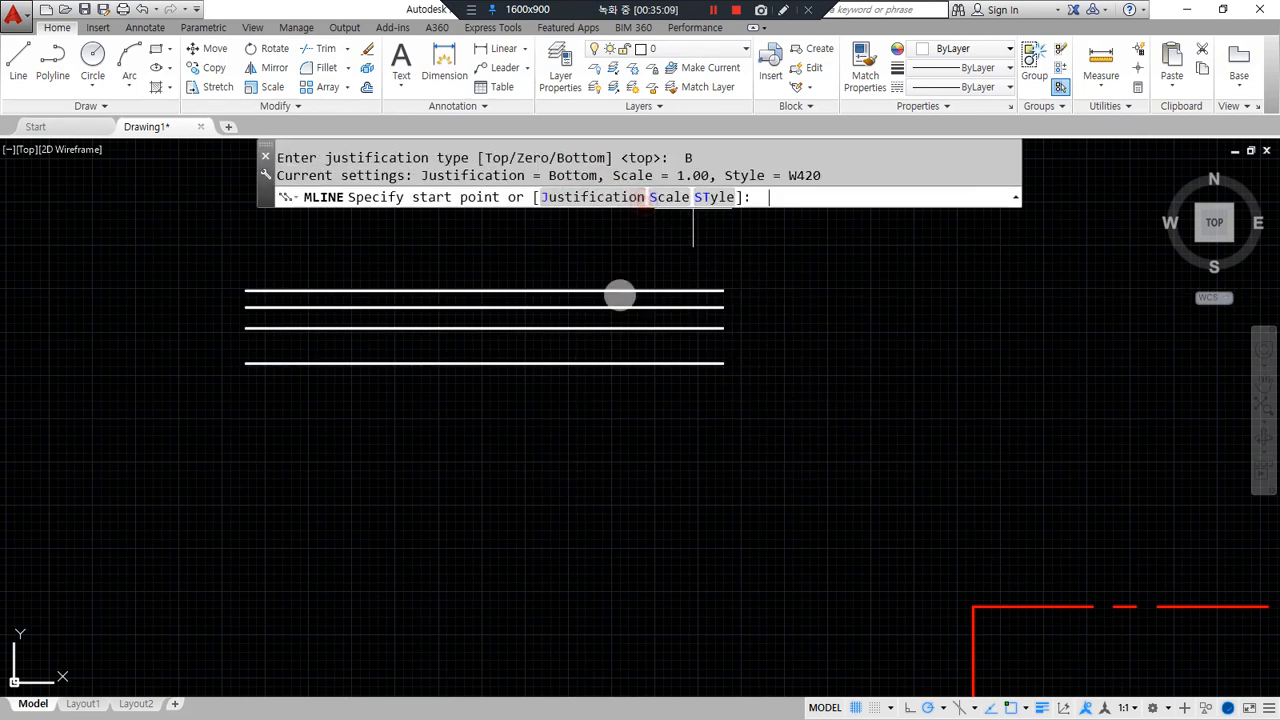
pyautogui.click(260, 498)
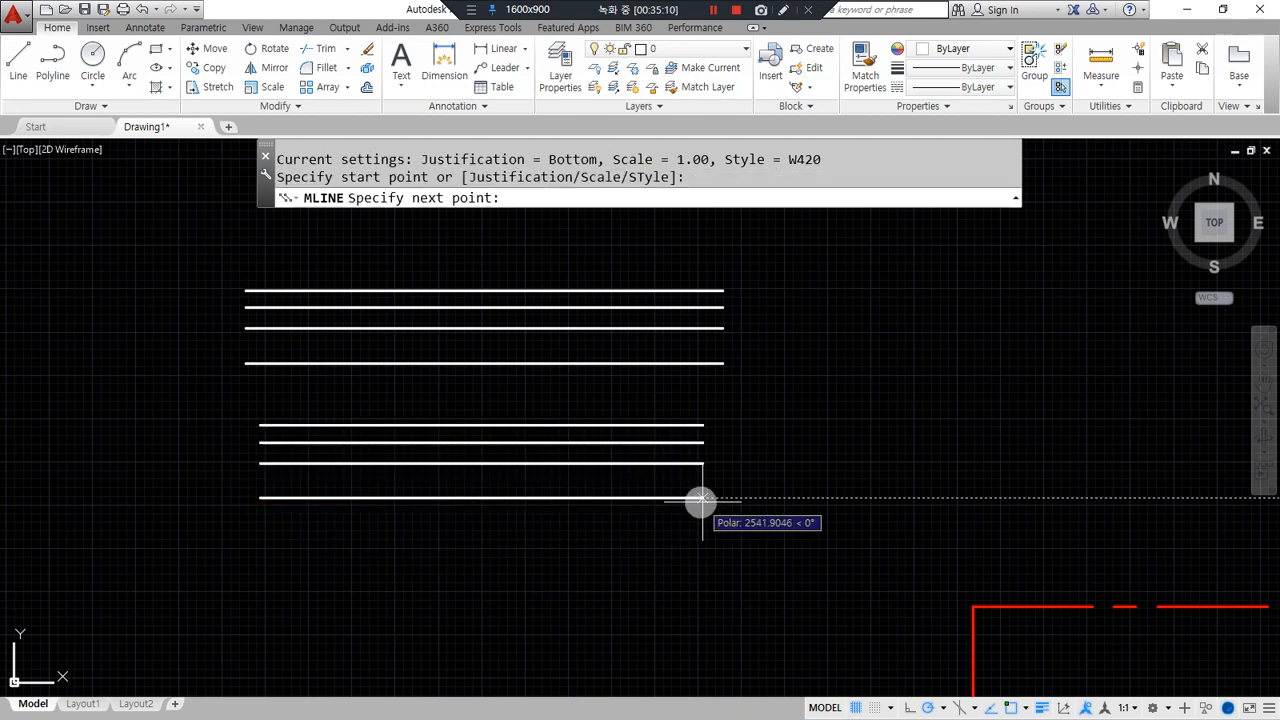
pyautogui.click(710, 497)
pyautogui.press('Return')
# Start a third sample multiline below the other two with Zero justification.
pyautogui.press('Return')
pyautogui.moveTo(552, 405); pyautogui.dragTo(552, 292, button='middle')
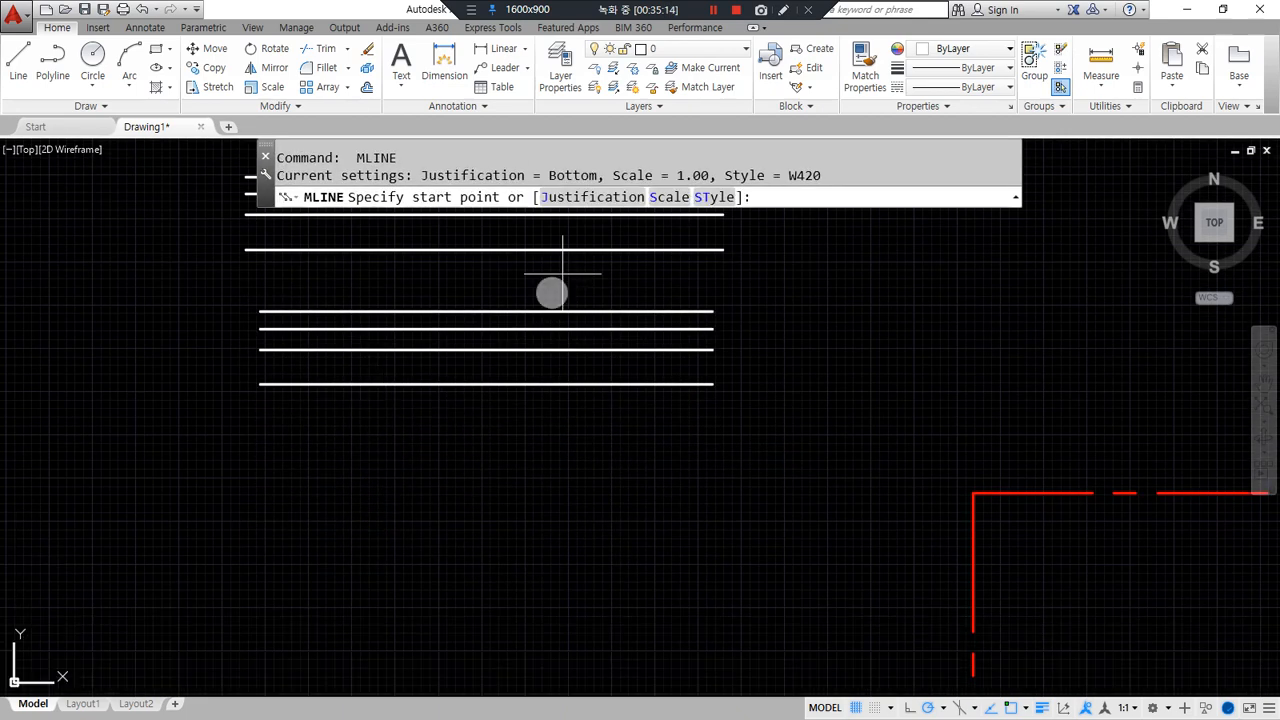
pyautogui.click(591, 197)
pyautogui.click(590, 197)
pyautogui.click(277, 466)
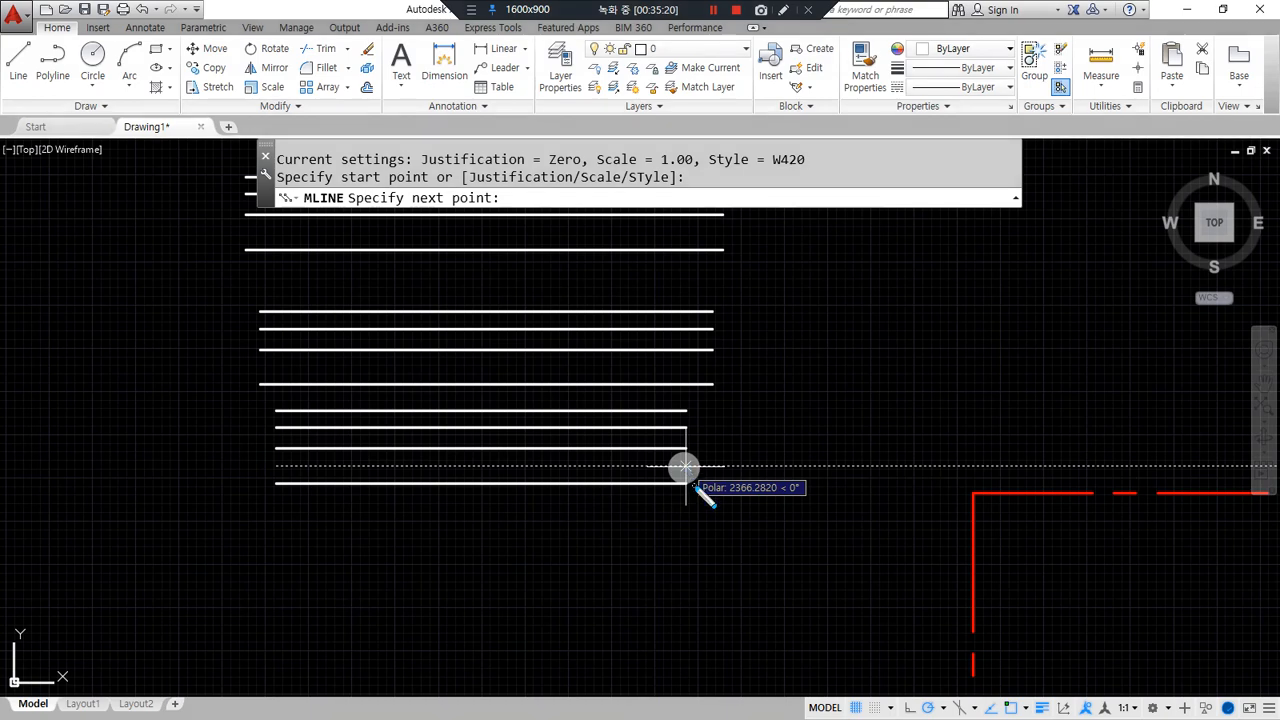
# Examine how the Zero-justified multiline's elements are offset from its base point, and abandon the unfinished sample.
pyautogui.scroll(3, 702, 476)
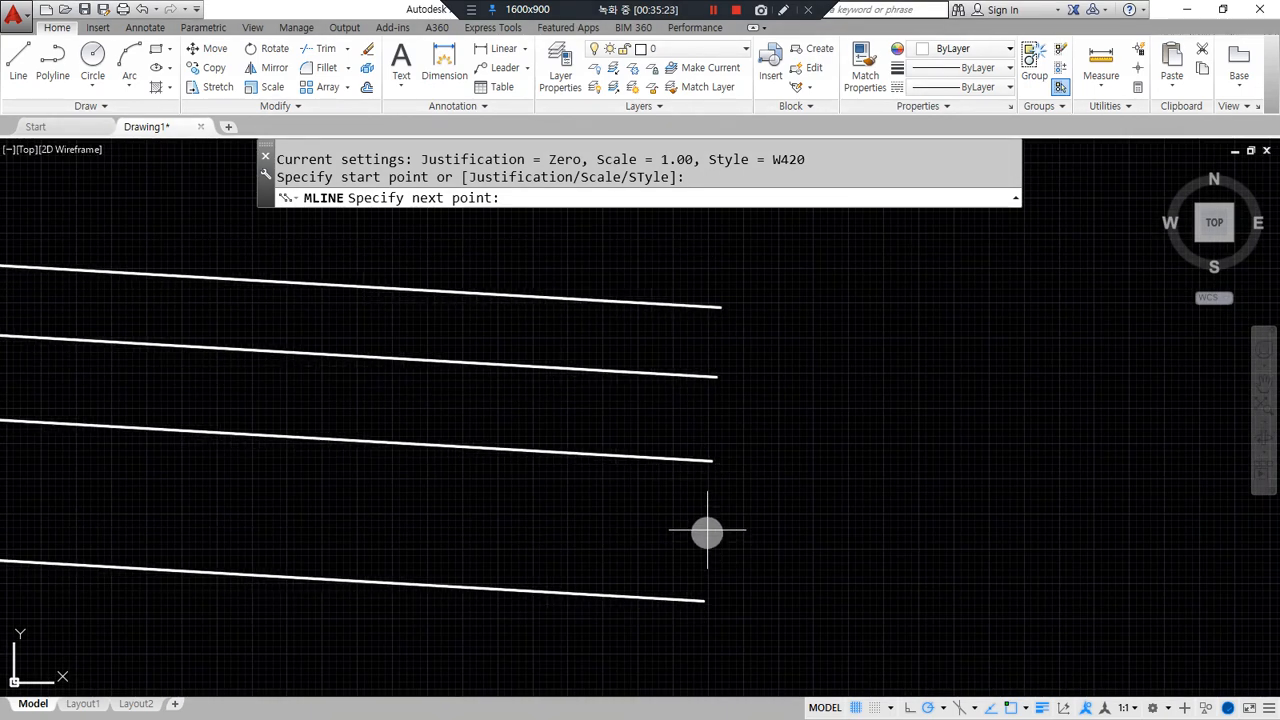
pyautogui.moveTo(722, 612)
pyautogui.mouseDown()
pyautogui.moveTo(677, 589)
pyautogui.moveTo(712, 606)
pyautogui.moveTo(825, 604)
pyautogui.mouseUp()
pyautogui.moveTo(857, 596)
pyautogui.mouseDown()
pyautogui.moveTo(877, 611)
pyautogui.moveTo(892, 588)
pyautogui.mouseUp()
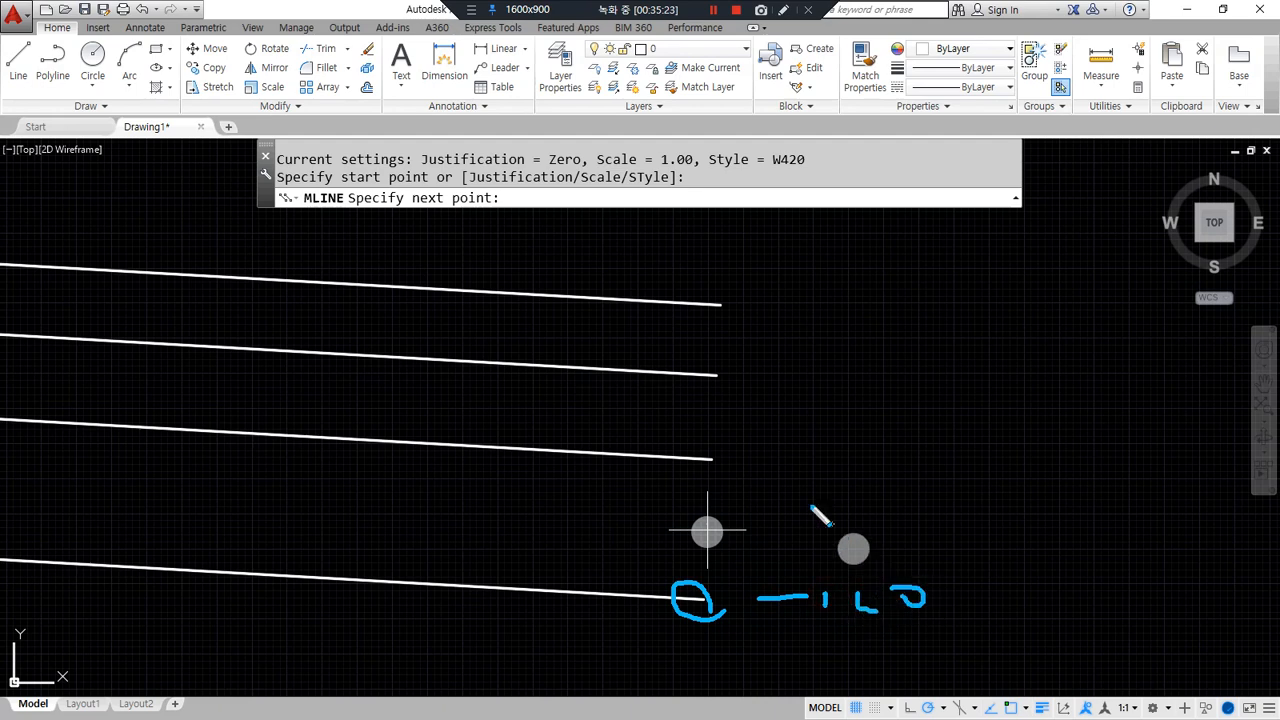
pyautogui.moveTo(728, 472)
pyautogui.mouseDown()
pyautogui.moveTo(838, 452)
pyautogui.moveTo(870, 462)
pyautogui.mouseUp()
pyautogui.moveTo(705, 370)
pyautogui.mouseDown()
pyautogui.moveTo(800, 386)
pyautogui.moveTo(857, 386)
pyautogui.moveTo(880, 370)
pyautogui.mouseUp()
pyautogui.moveTo(735, 297)
pyautogui.mouseDown()
pyautogui.moveTo(714, 309)
pyautogui.moveTo(803, 323)
pyautogui.moveTo(790, 322)
pyautogui.mouseUp()
pyautogui.moveTo(828, 296)
pyautogui.mouseDown()
pyautogui.moveTo(843, 323)
pyautogui.moveTo(888, 273)
pyautogui.mouseUp()
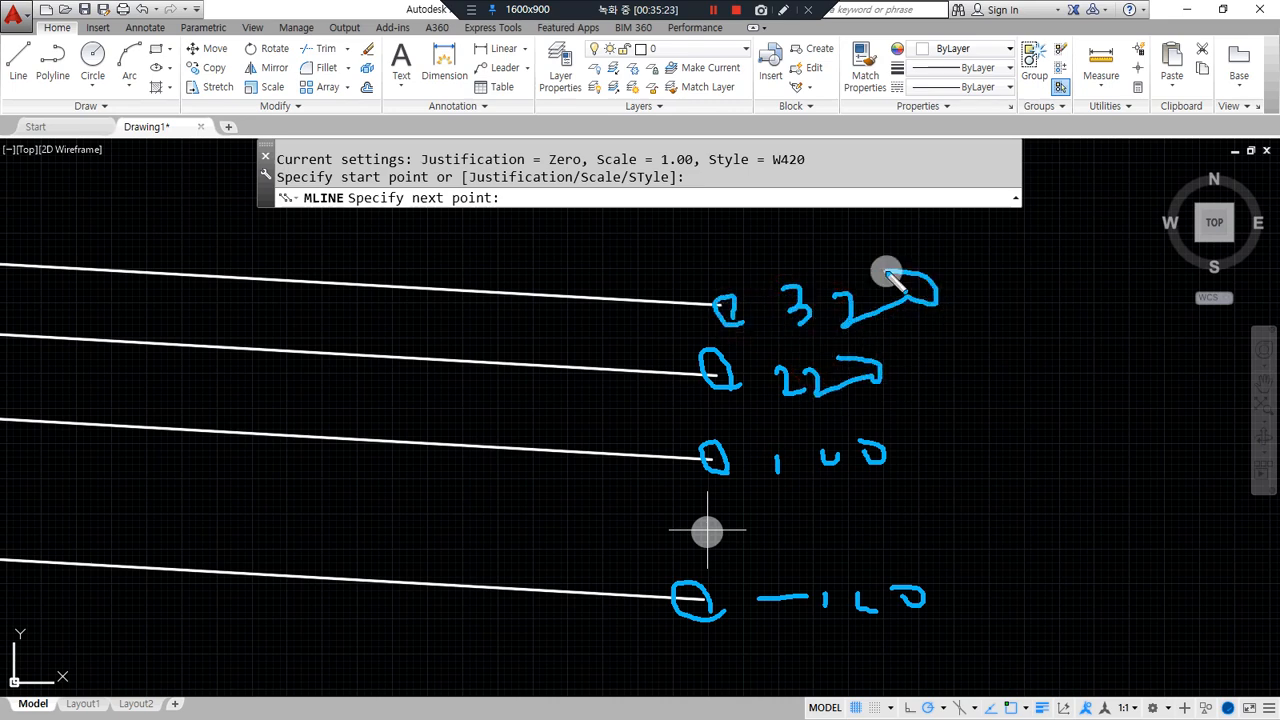
pyautogui.moveTo(708, 532)
pyautogui.mouseDown()
pyautogui.moveTo(754, 534)
pyautogui.moveTo(745, 540)
pyautogui.mouseUp()
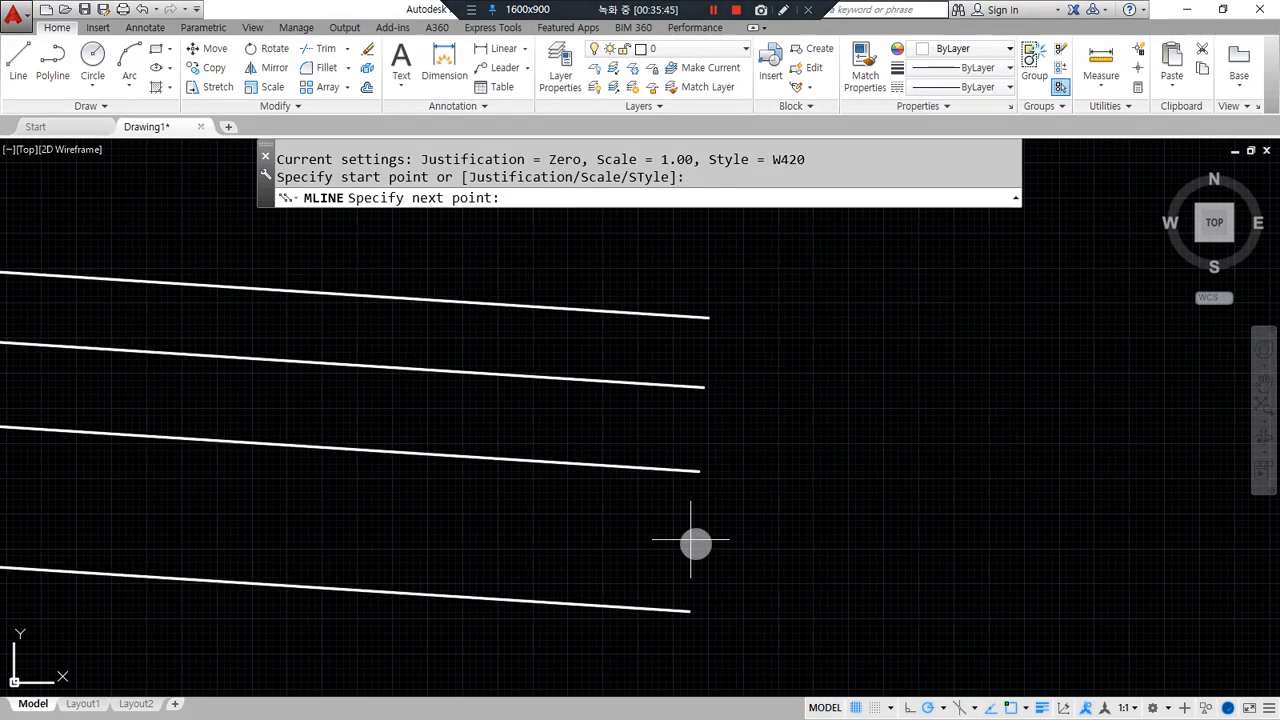
pyautogui.scroll(-5, 686, 457)
pyautogui.press('Escape')
# Erase the two sample multilines beside the floor plan grid.
pyautogui.click(708, 463)
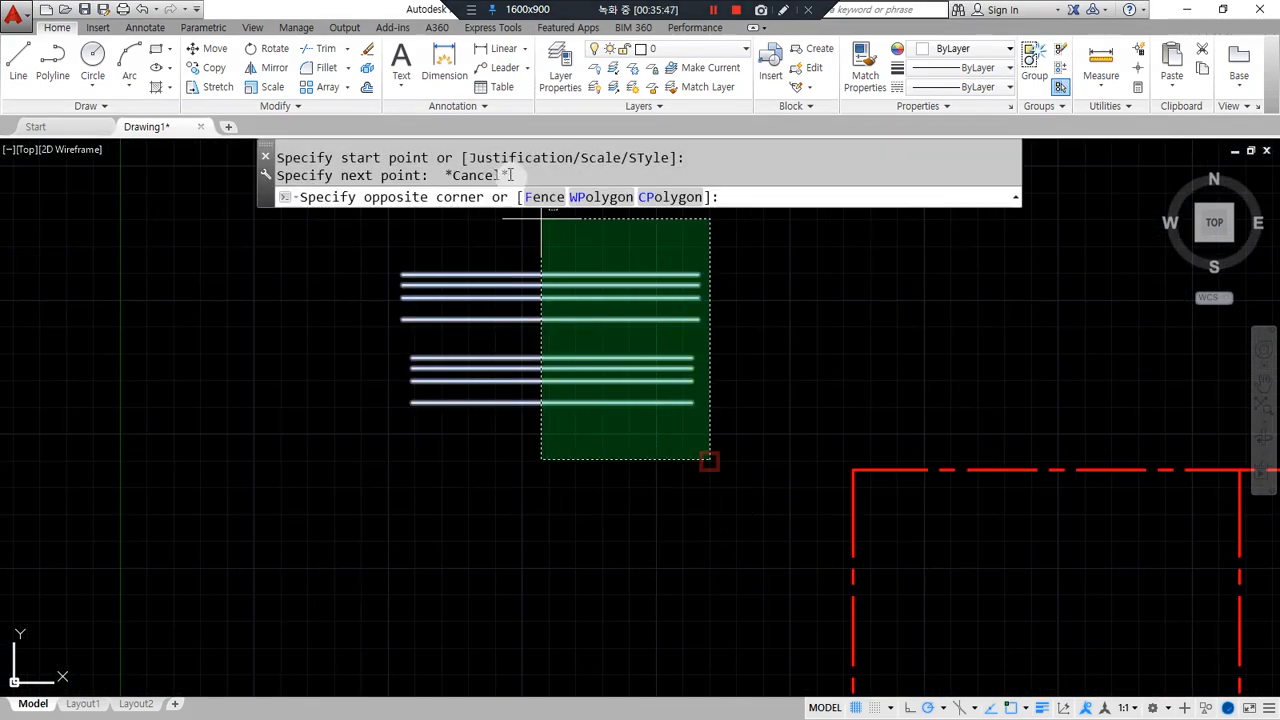
pyautogui.click(531, 277)
pyautogui.write('e')
pyautogui.press('Return')
# Start a W420 multiline with Zero justification at the upper-left corner of the centre-line grid's top row.
pyautogui.moveTo(549, 320); pyautogui.dragTo(91, 396, button='middle')
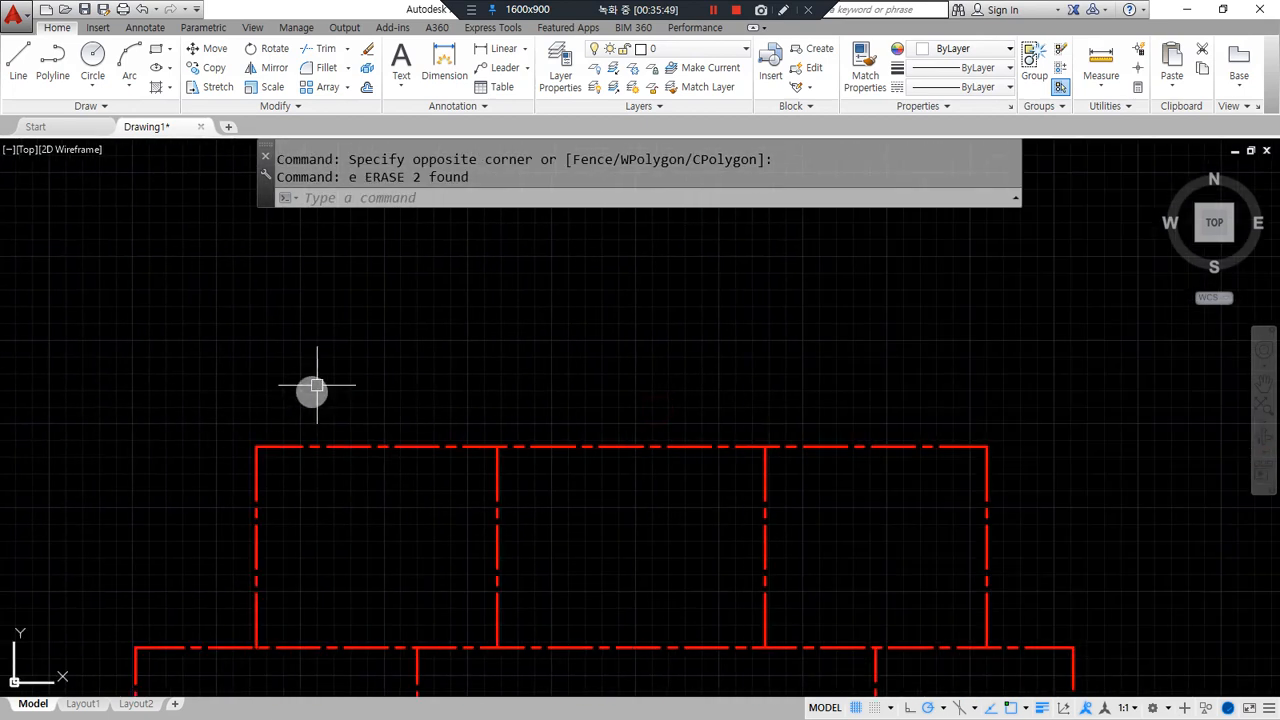
pyautogui.write('ml')
pyautogui.press('Return')
pyautogui.click(572, 197)
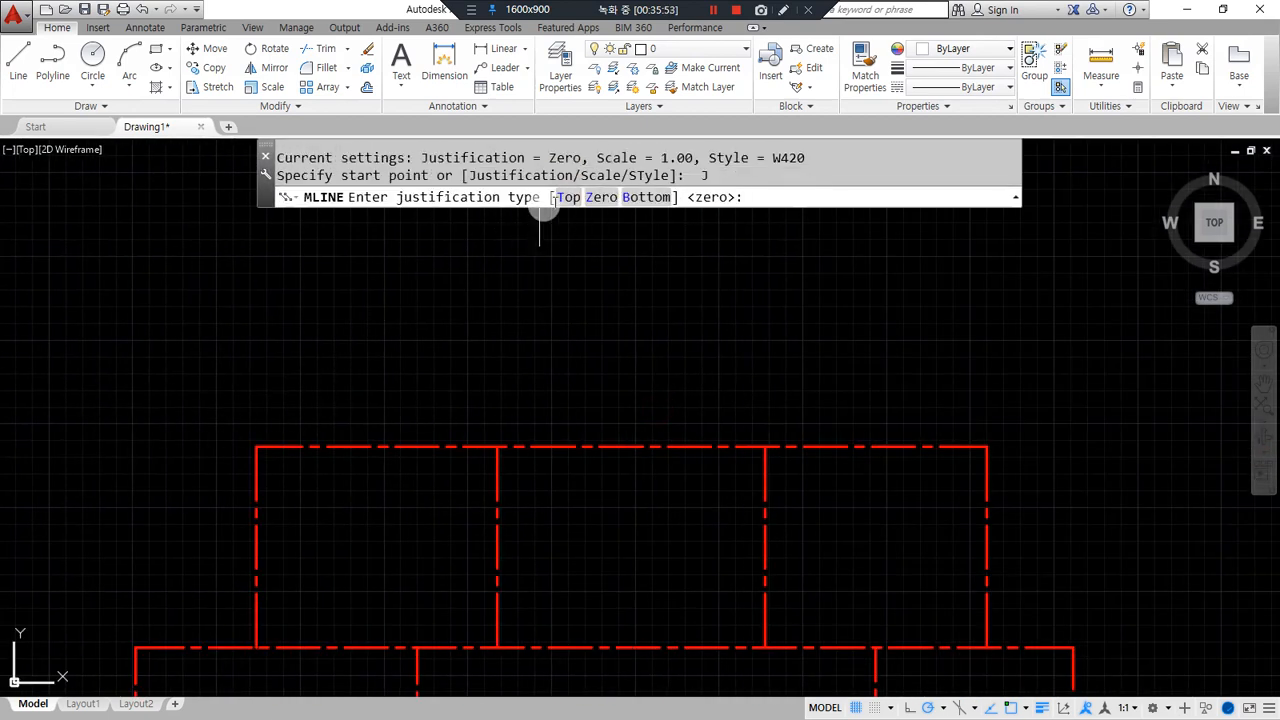
pyautogui.click(598, 197)
pyautogui.click(256, 446)
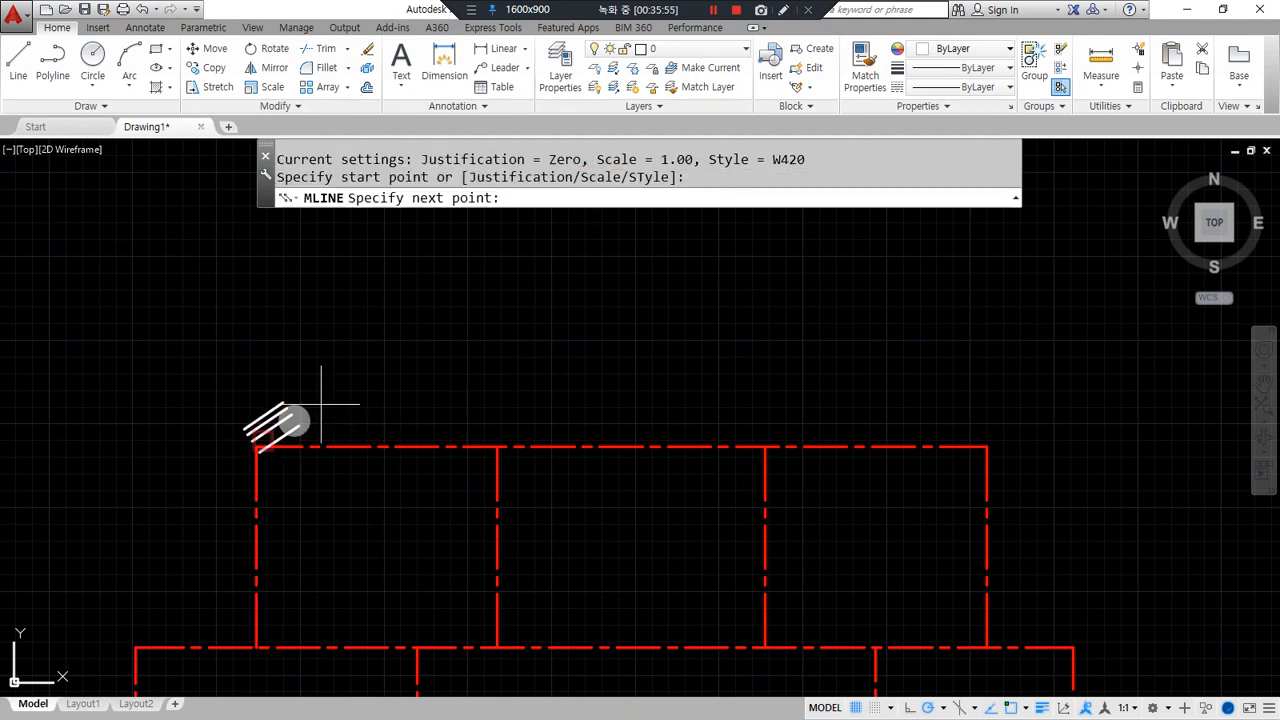
# Run the multiline along the top centre line, down the upper-right side and out to the right-hand step corner.
pyautogui.scroll(2, 950, 420)
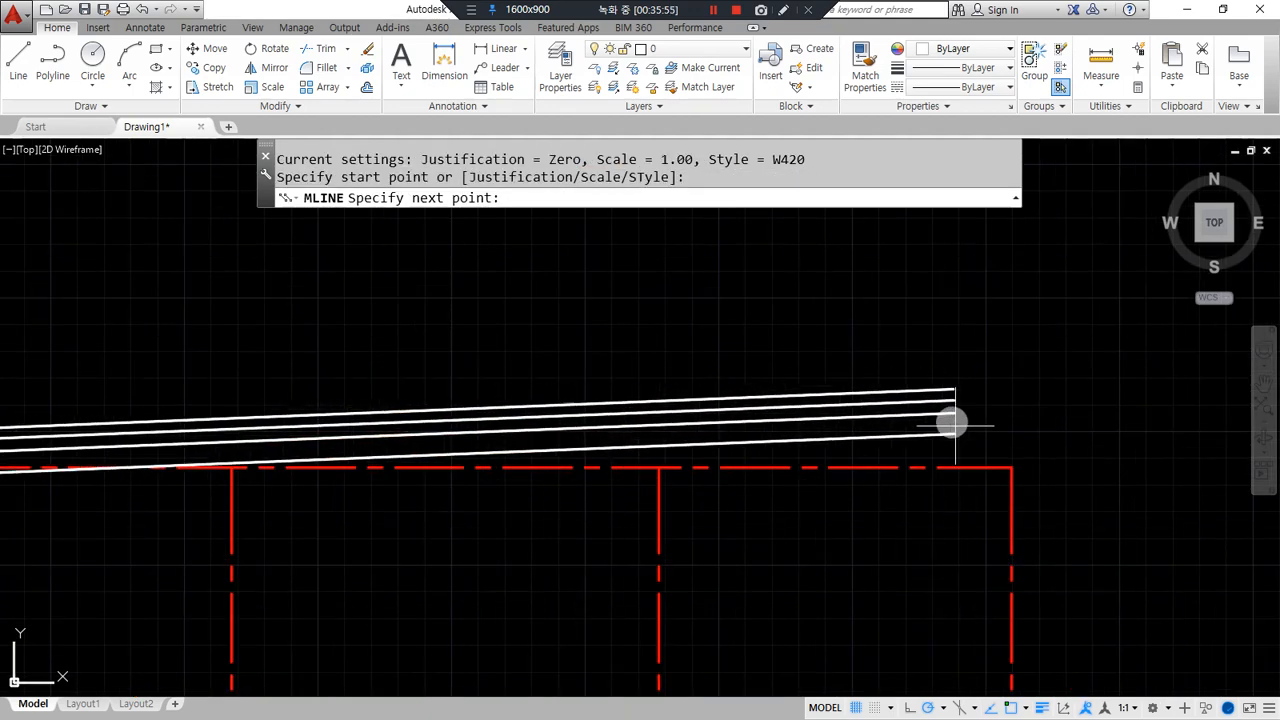
pyautogui.click(1013, 467)
pyautogui.scroll(-2, 1035, 526)
pyautogui.moveTo(1031, 528); pyautogui.dragTo(700, 254, button='middle')
pyautogui.click(692, 415)
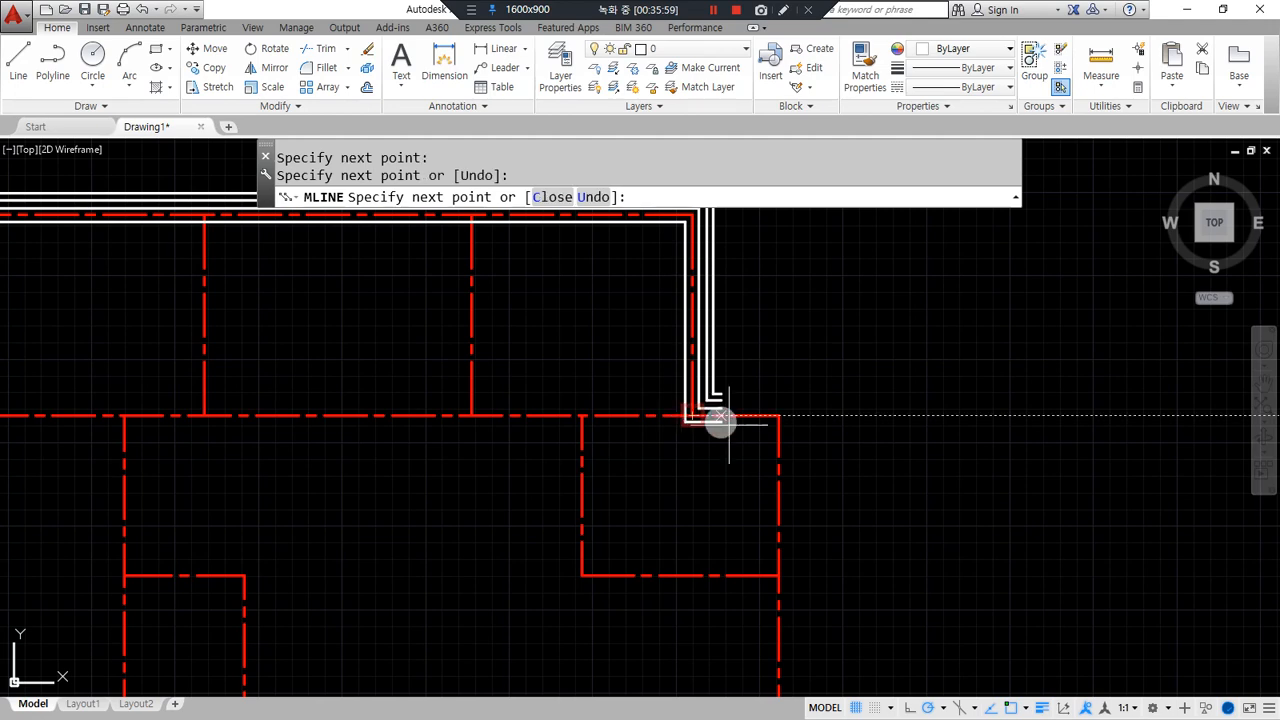
pyautogui.click(779, 416)
# Continue the multiline down the right side, along the bottom edge and around the stepped recess to the lower-left wall line.
pyautogui.moveTo(802, 596); pyautogui.dragTo(795, 349, button='middle')
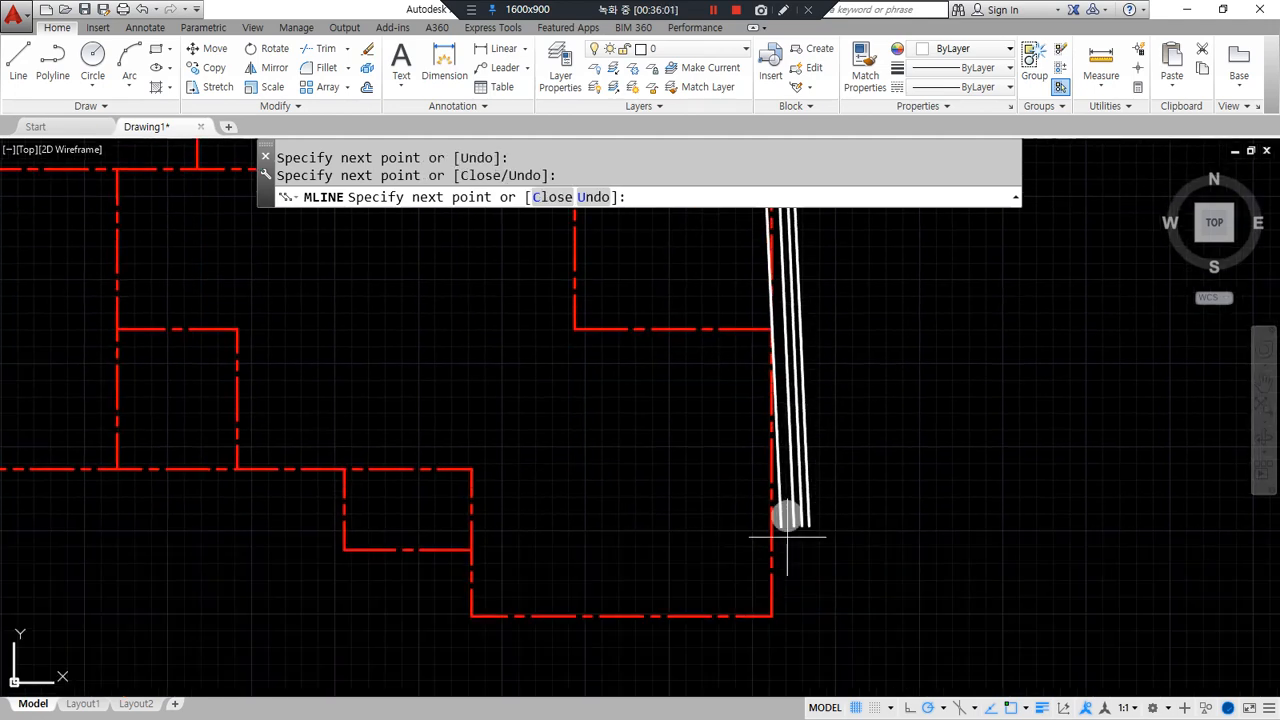
pyautogui.click(775, 612)
pyautogui.click(472, 615)
pyautogui.click(471, 549)
pyautogui.click(343, 549)
pyautogui.click(343, 472)
# Carry the multiline along the lower-left wall, up the left side and in to the upper-left step, and close the outline.
pyautogui.scroll(-2, 168, 452)
pyautogui.moveTo(169, 452); pyautogui.dragTo(378, 462, button='middle')
pyautogui.scroll(2, 208, 474)
pyautogui.click(151, 473)
pyautogui.moveTo(149, 234); pyautogui.dragTo(120, 429, button='middle')
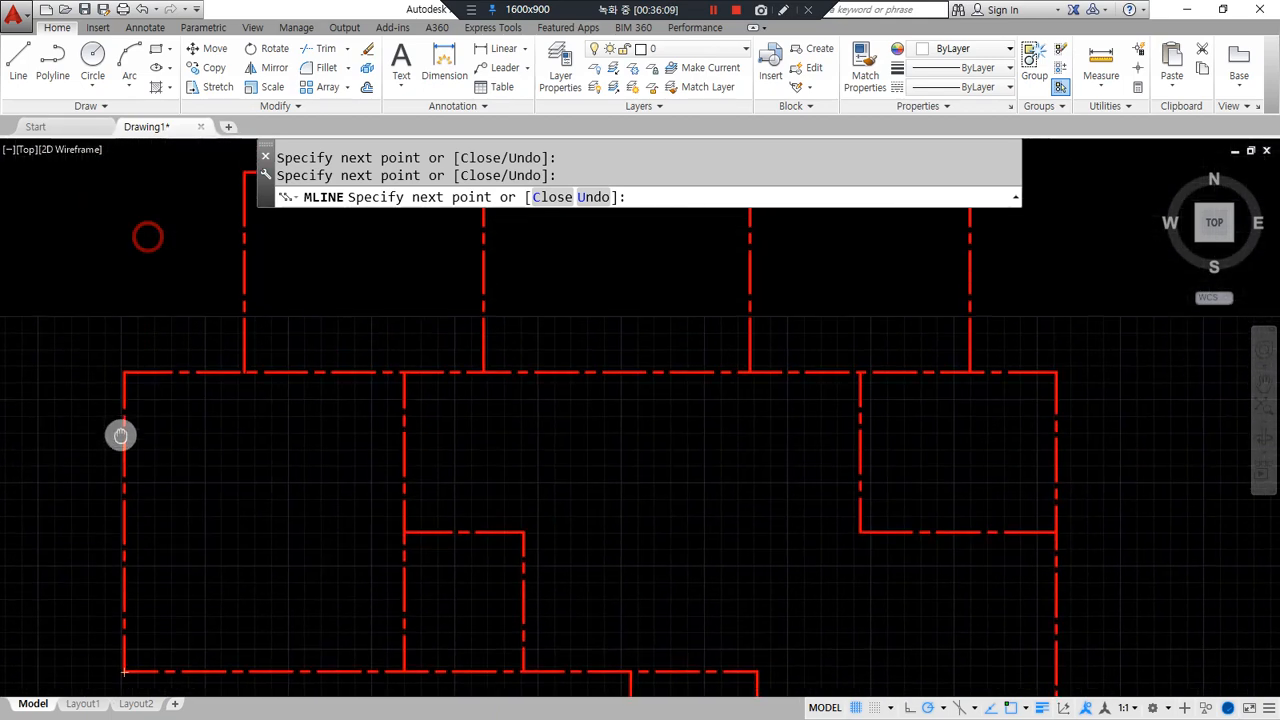
pyautogui.click(121, 372)
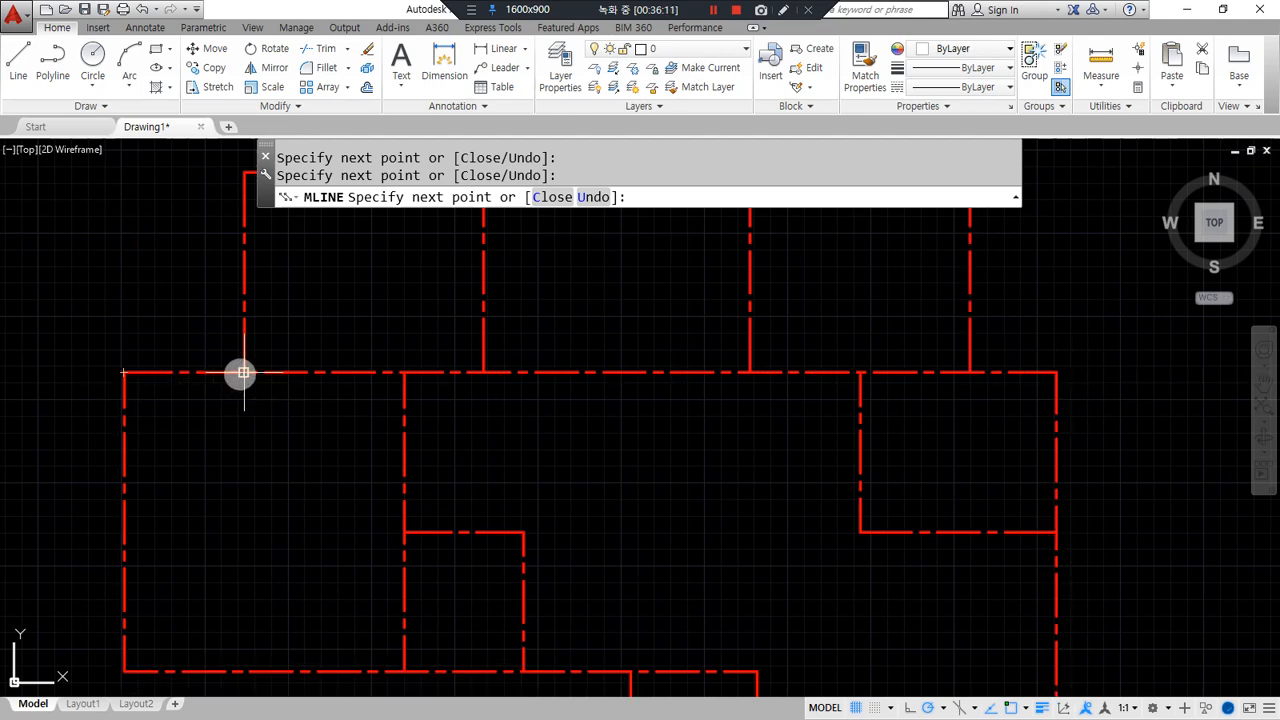
pyautogui.scroll(-2, 214, 380)
pyautogui.write('c')
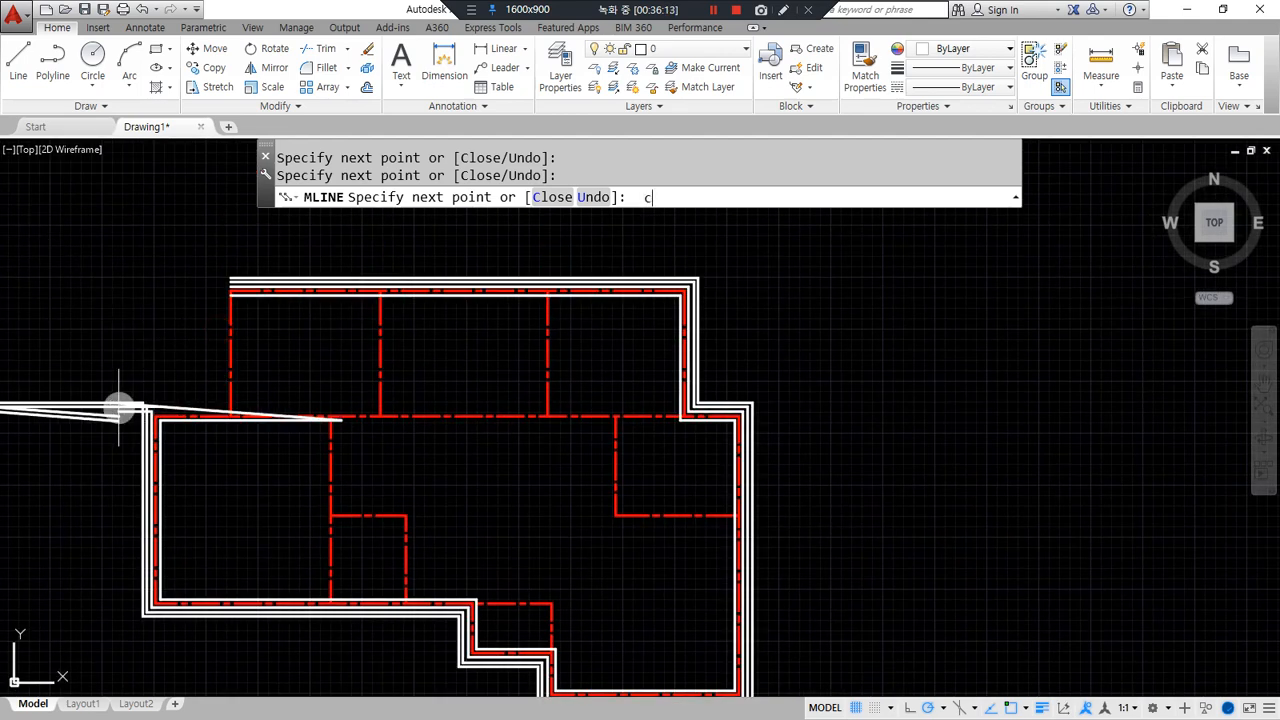
pyautogui.press('Return')
# Examine the closed wall outline's corners and its alignment with the red centre lines.
pyautogui.scroll(5, 171, 274)
pyautogui.scroll(-4, 649, 354)
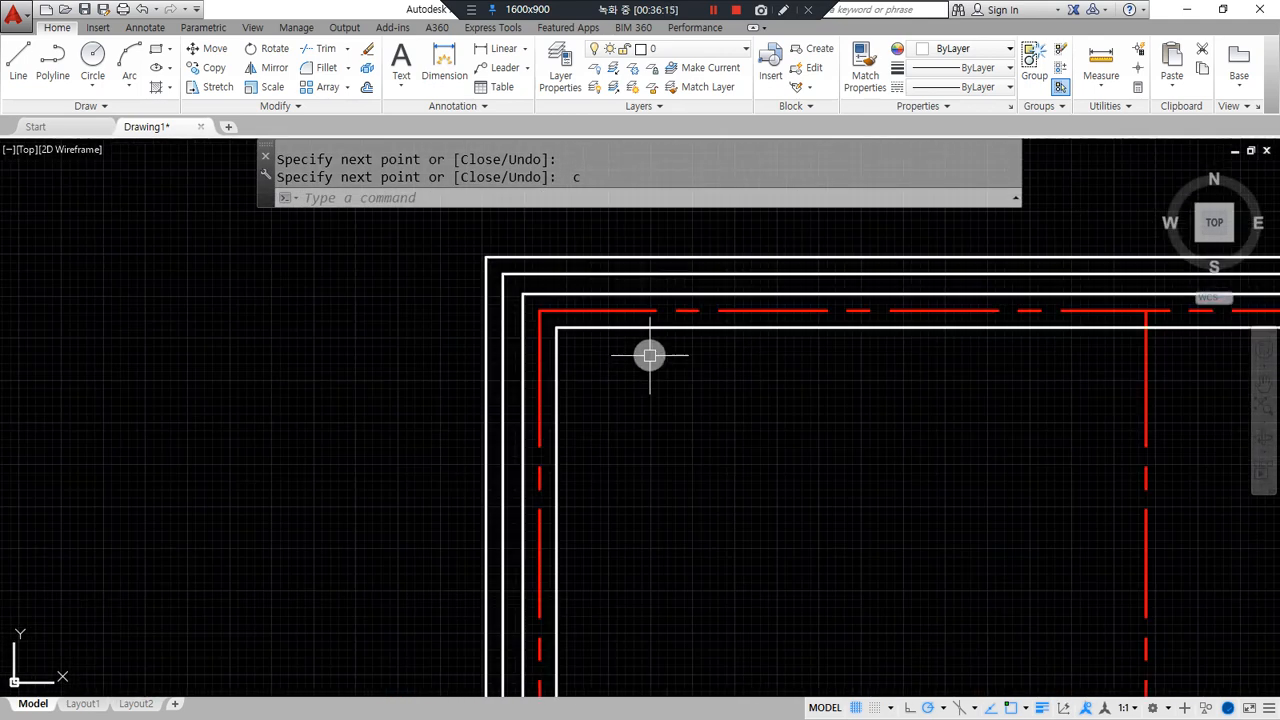
pyautogui.moveTo(589, 389); pyautogui.dragTo(181, 333, button='middle')
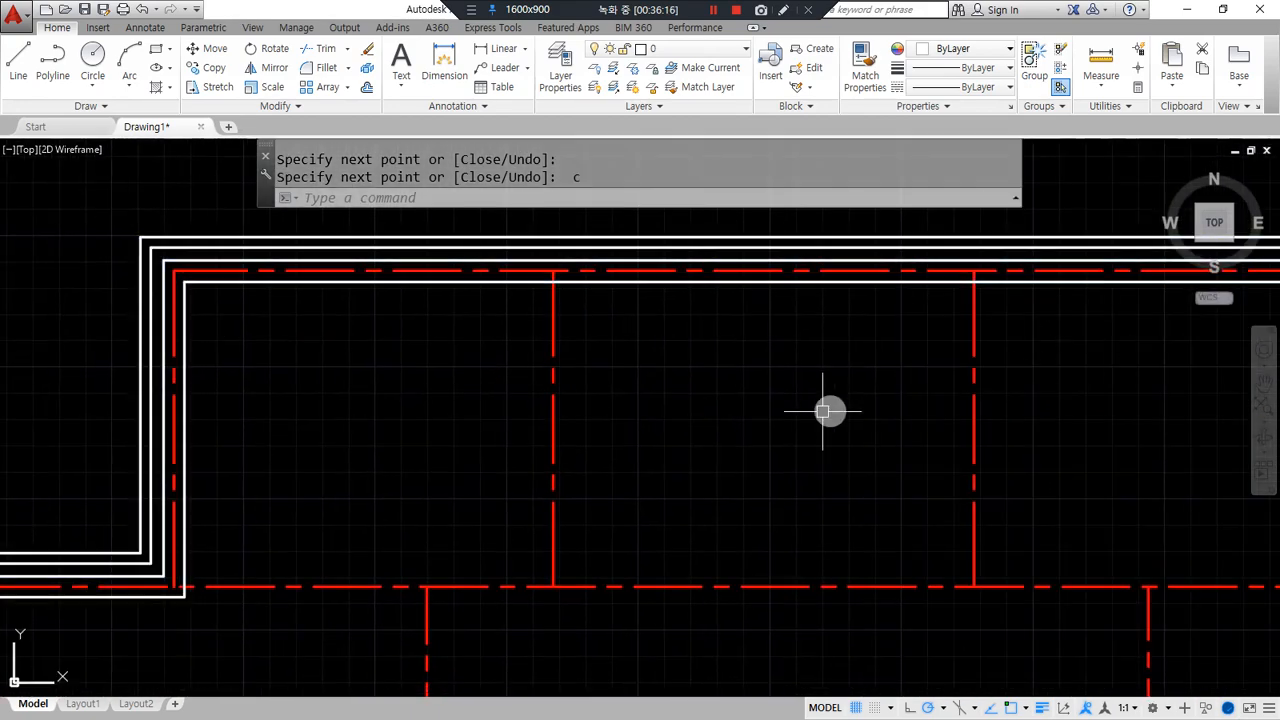
pyautogui.scroll(-2, 718, 458)
pyautogui.scroll(-2, 566, 337)
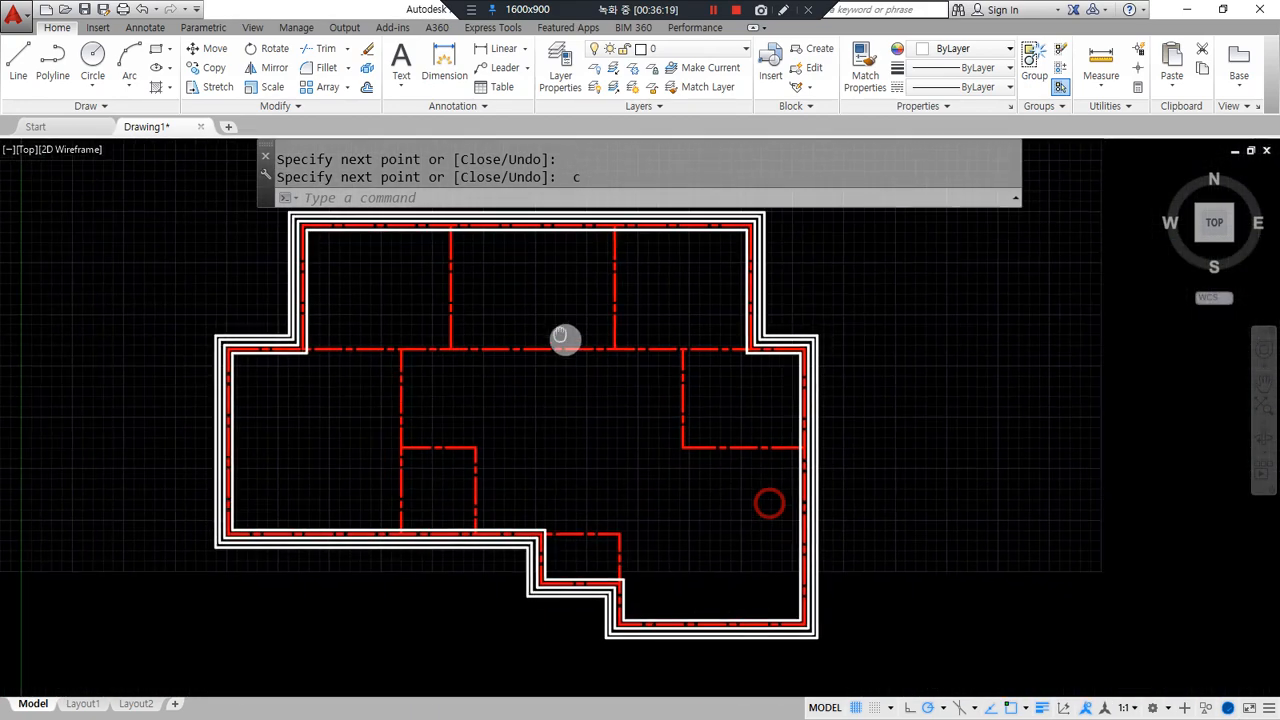
pyautogui.moveTo(566, 337); pyautogui.dragTo(560, 351, button='middle')
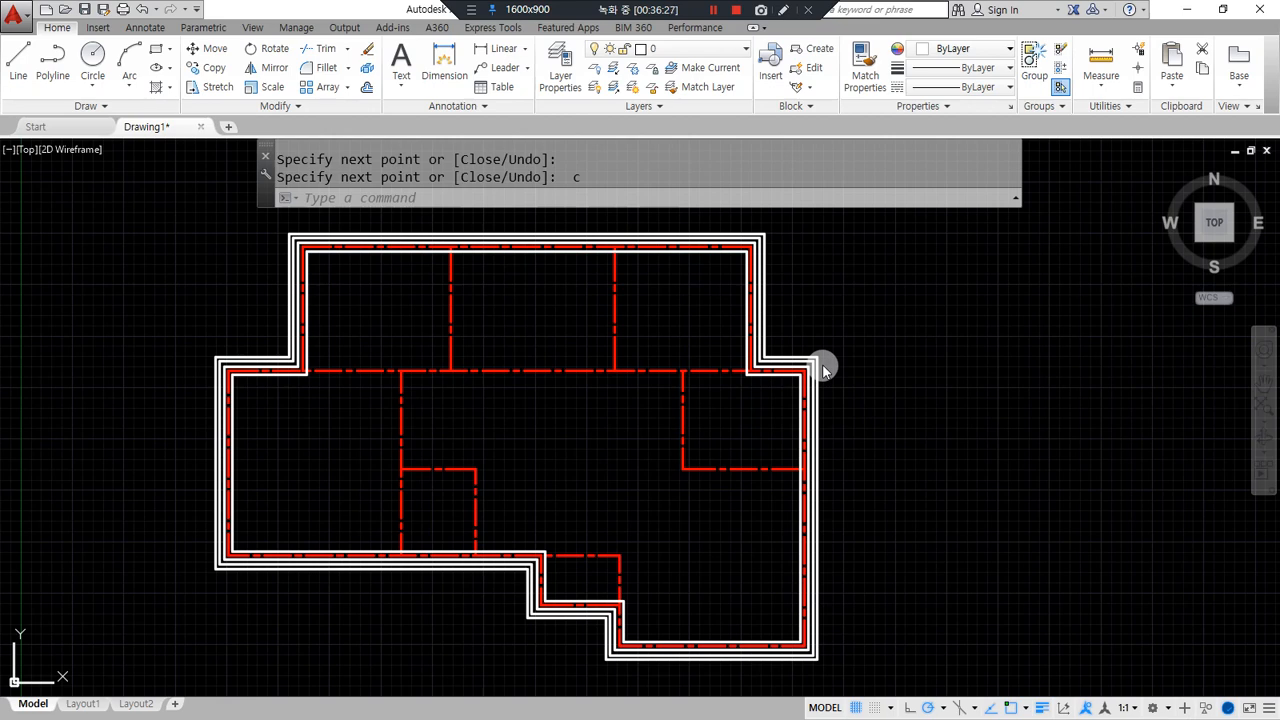
pyautogui.click(898, 489)
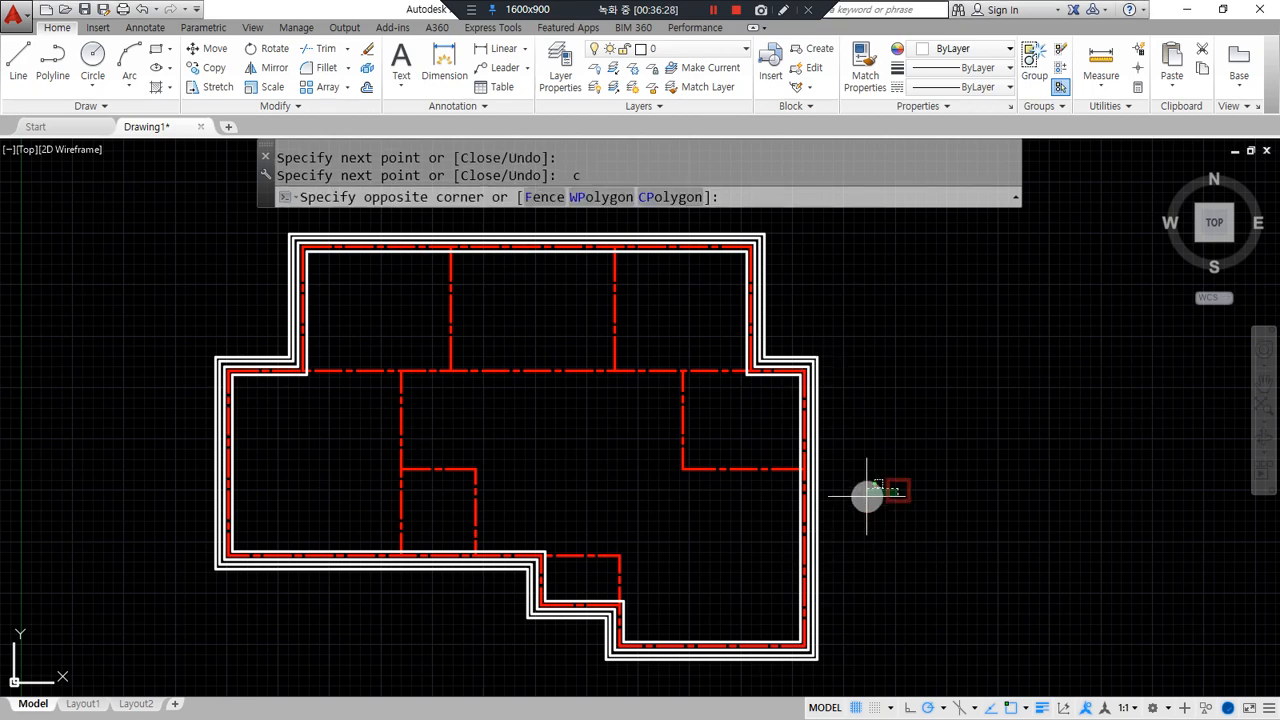
pyautogui.press('Escape')
# Open the multiline style settings, check the editing options for W420, and make W200 the current style.
pyautogui.write('mlstyle')
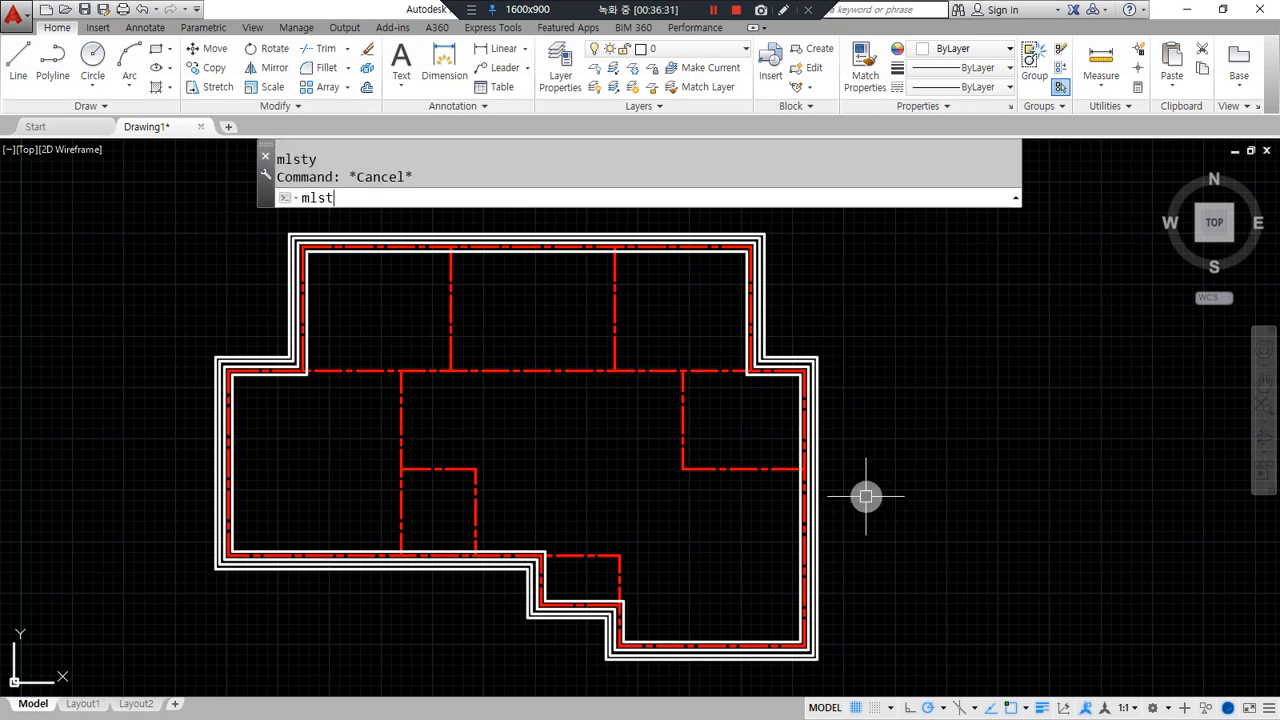
pyautogui.press('Return')
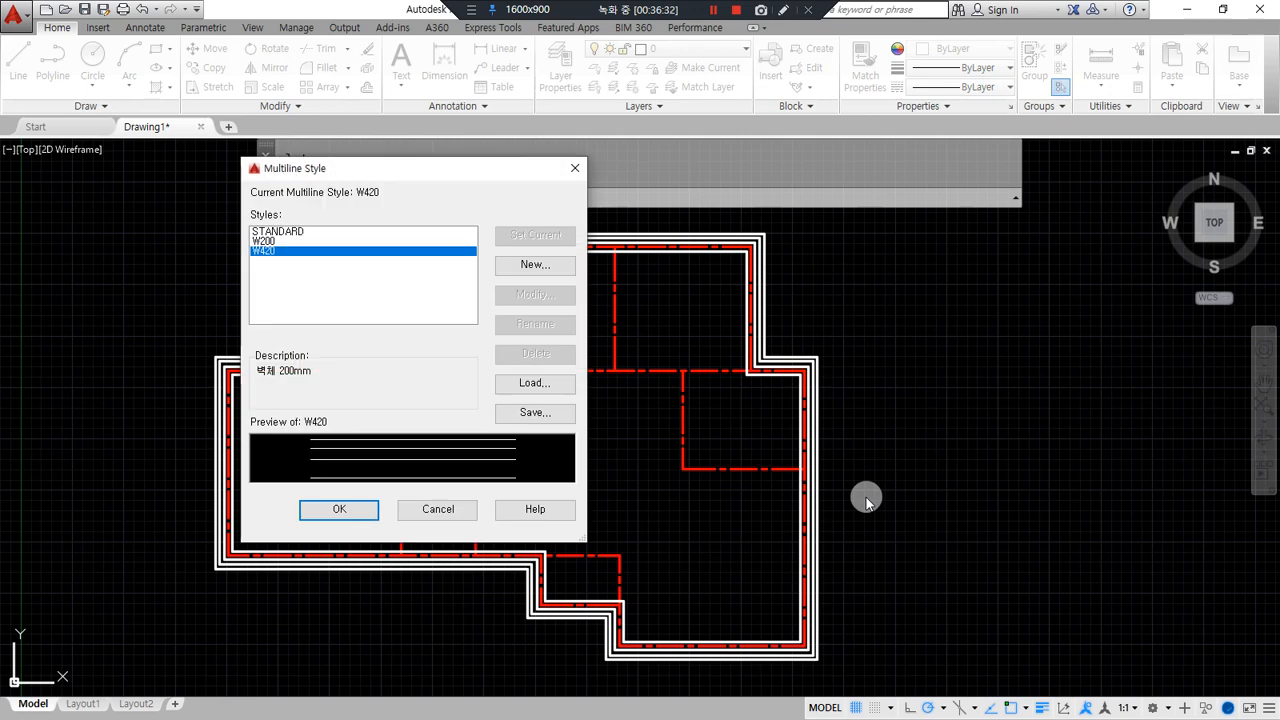
pyautogui.click(264, 241)
pyautogui.click(268, 252)
pyautogui.click(528, 294)
pyautogui.moveTo(563, 346)
pyautogui.mouseDown()
pyautogui.moveTo(542, 337)
pyautogui.moveTo(568, 339)
pyautogui.moveTo(511, 350)
pyautogui.moveTo(543, 363)
pyautogui.mouseUp()
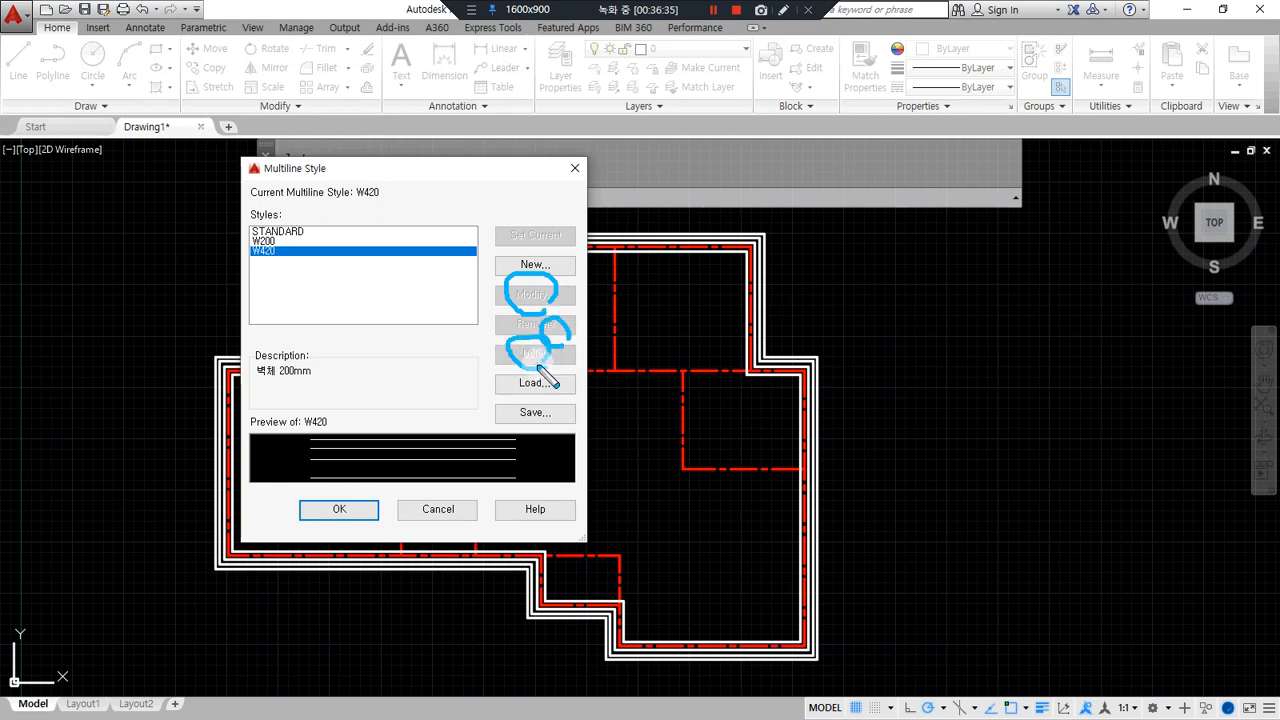
pyautogui.moveTo(805, 450)
pyautogui.mouseDown()
pyautogui.moveTo(751, 420)
pyautogui.moveTo(894, 448)
pyautogui.moveTo(822, 455)
pyautogui.mouseUp()
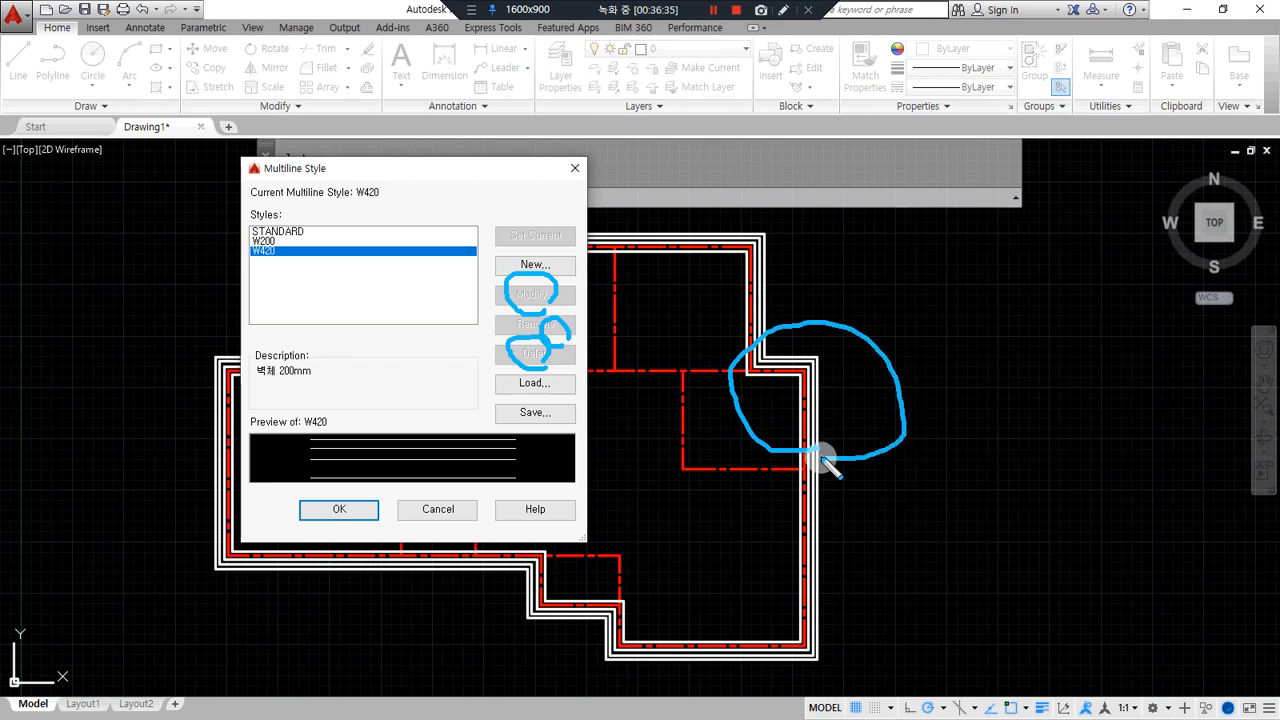
pyautogui.moveTo(492, 299); pyautogui.dragTo(574, 297)
pyautogui.moveTo(520, 338); pyautogui.dragTo(600, 335)
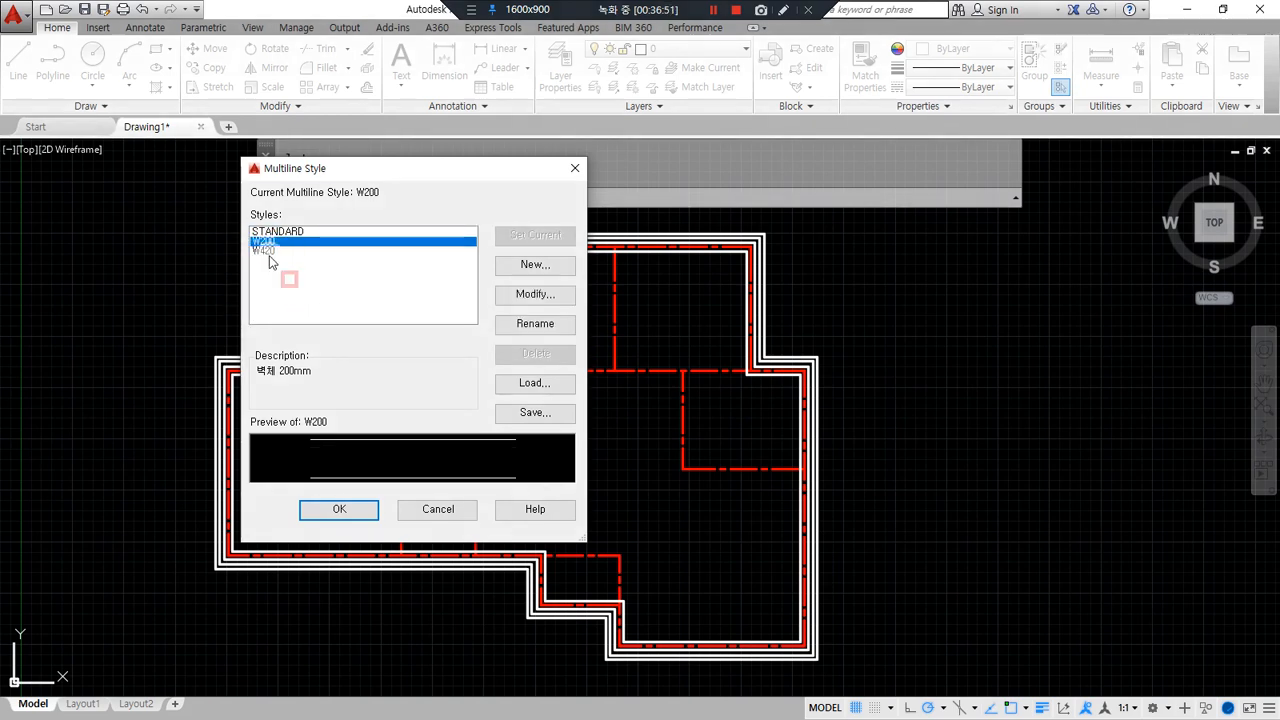
# Compare the editing options of W200 and W420 with W200 current, and close the multiline style settings.
pyautogui.click(268, 252)
pyautogui.click(268, 243)
pyautogui.click(268, 252)
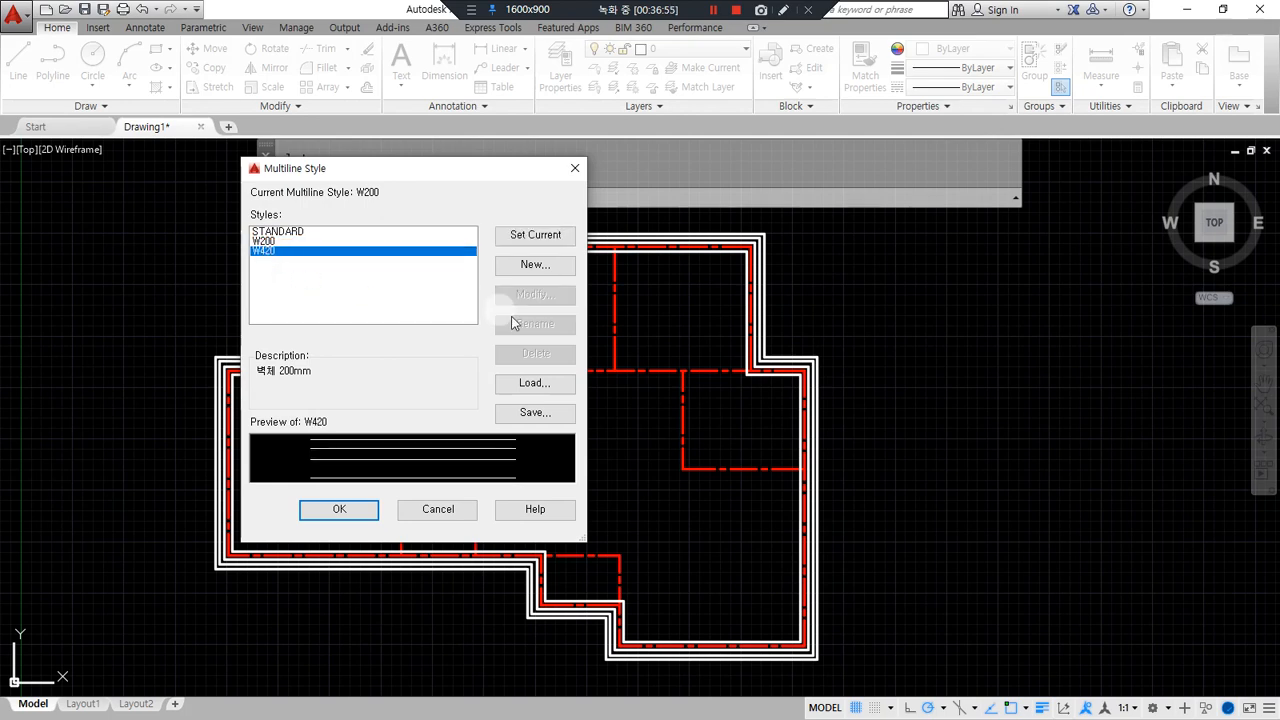
pyautogui.moveTo(557, 371)
pyautogui.mouseDown()
pyautogui.moveTo(585, 290)
pyautogui.moveTo(537, 375)
pyautogui.mouseUp()
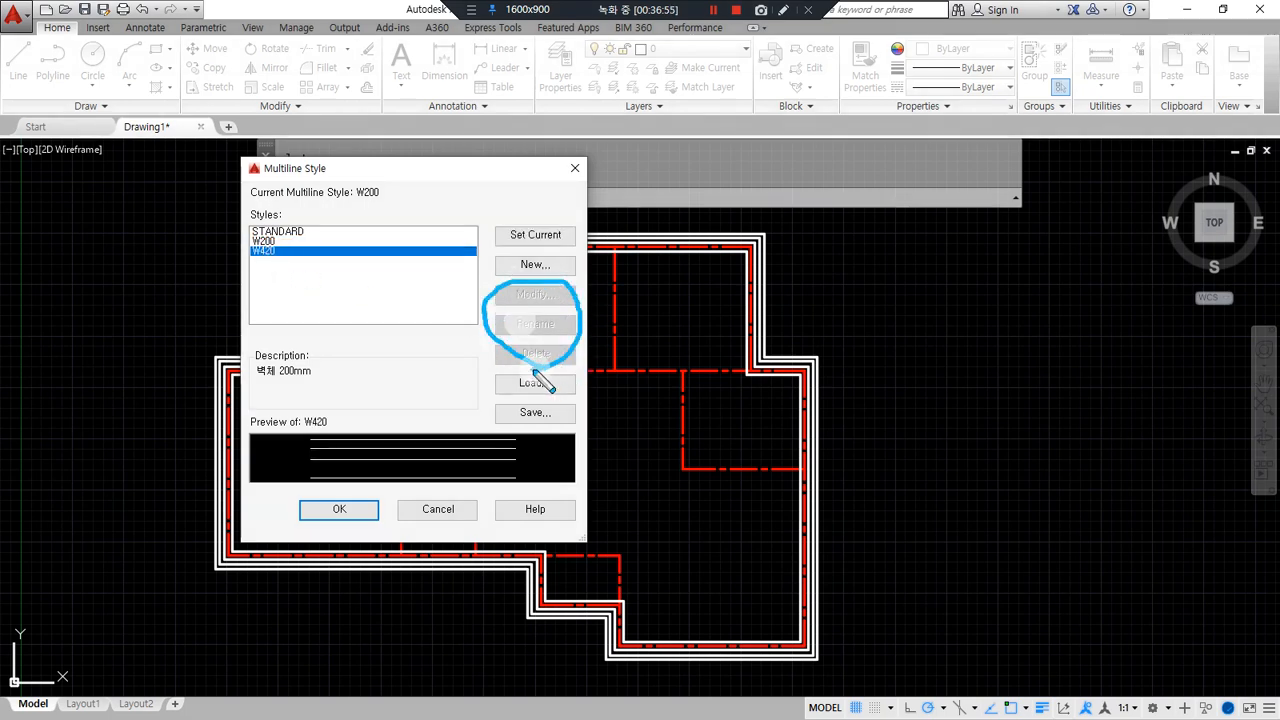
pyautogui.moveTo(470, 337); pyautogui.dragTo(540, 368)
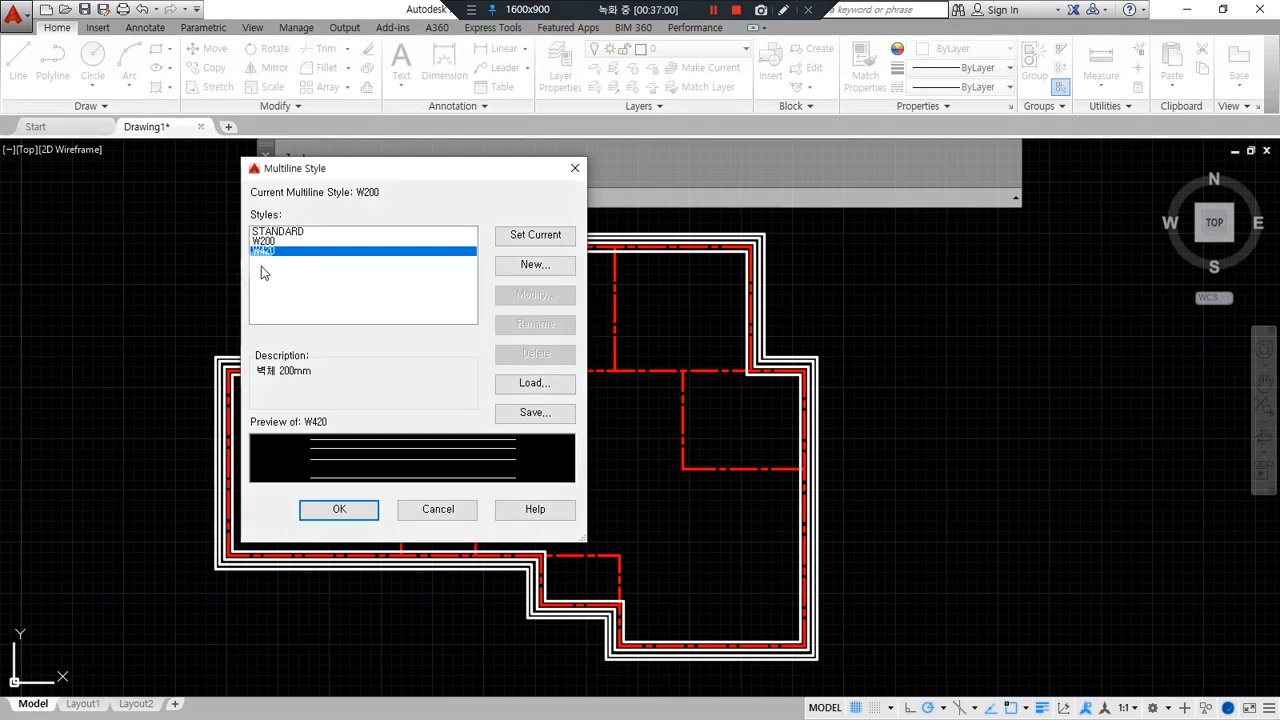
pyautogui.click(340, 510)
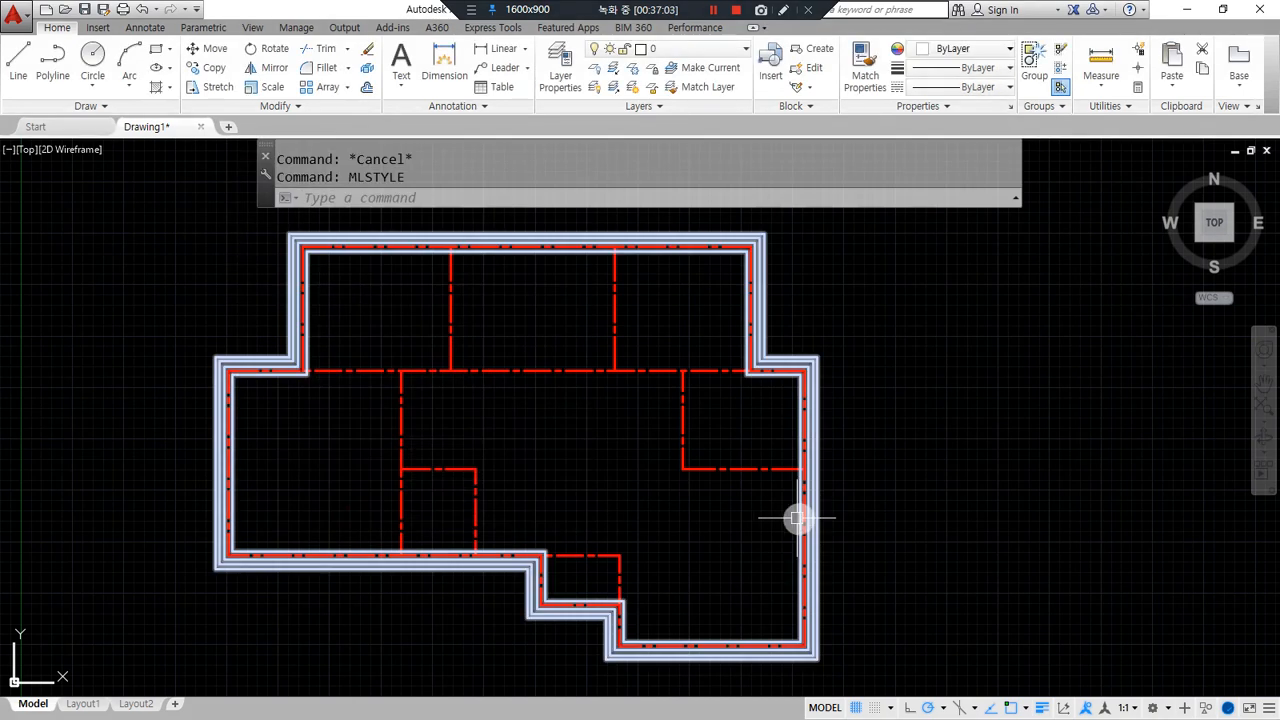
# Erase the closed W420 multiline around the floor plan grid.
pyautogui.press('Delete')
pyautogui.write('e')
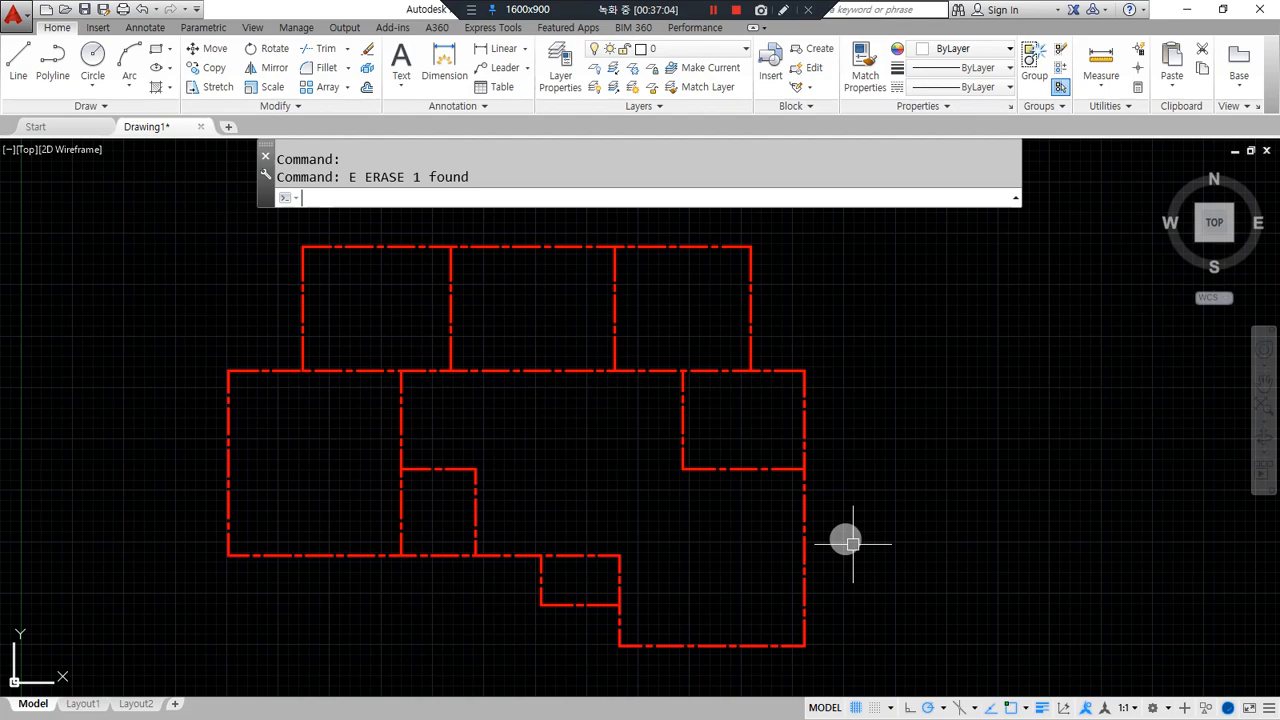
pyautogui.press('Return')
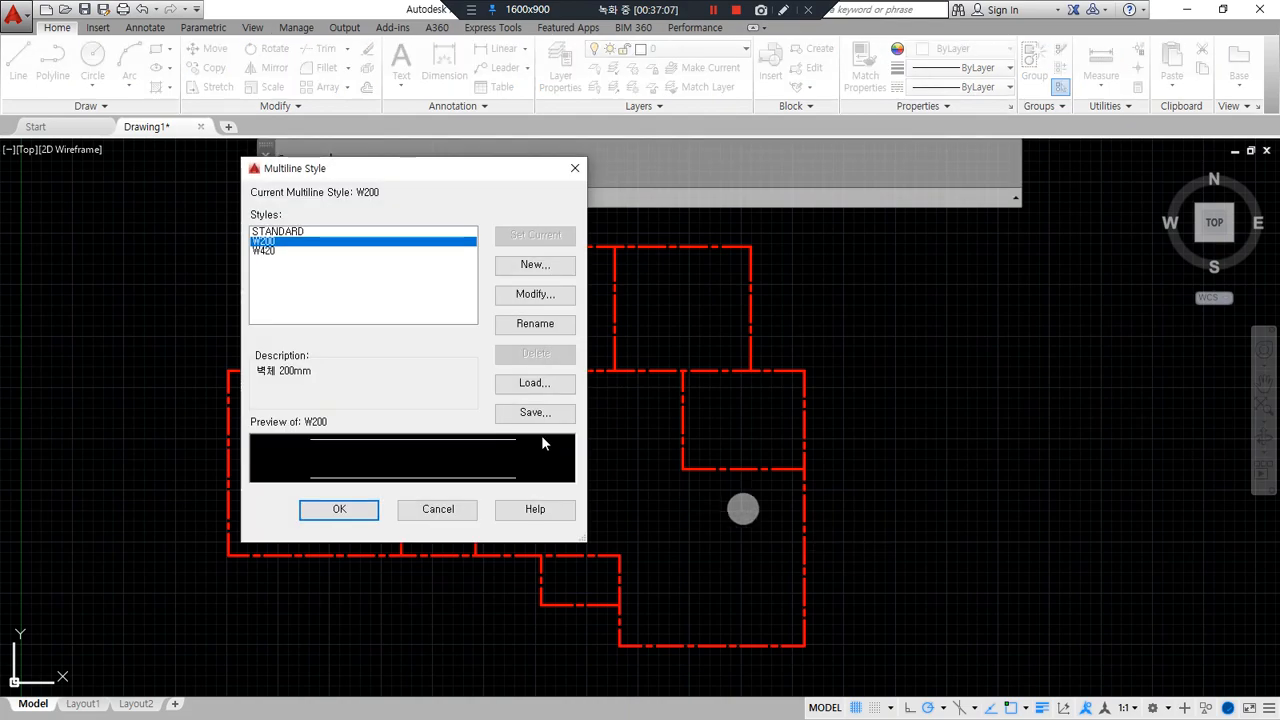
# Correct the wall thickness in the W420 multiline style's description and accept the style changes.
pyautogui.click(286, 252)
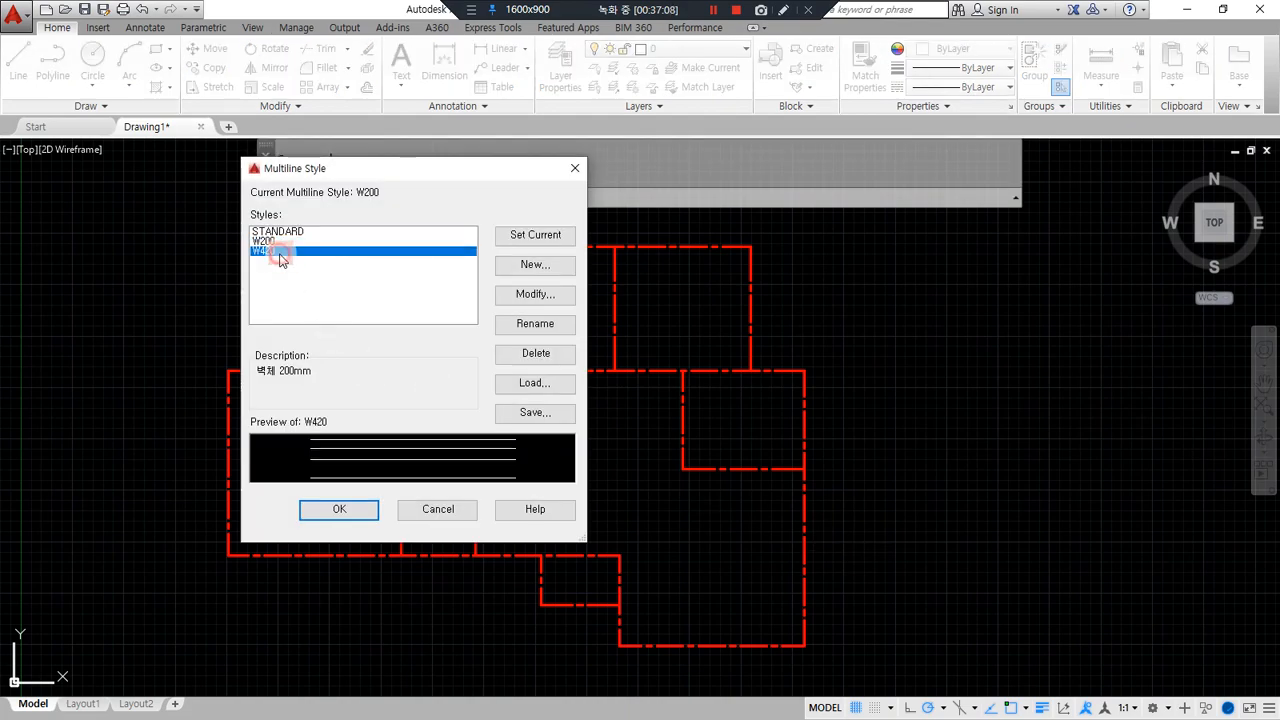
pyautogui.click(540, 295)
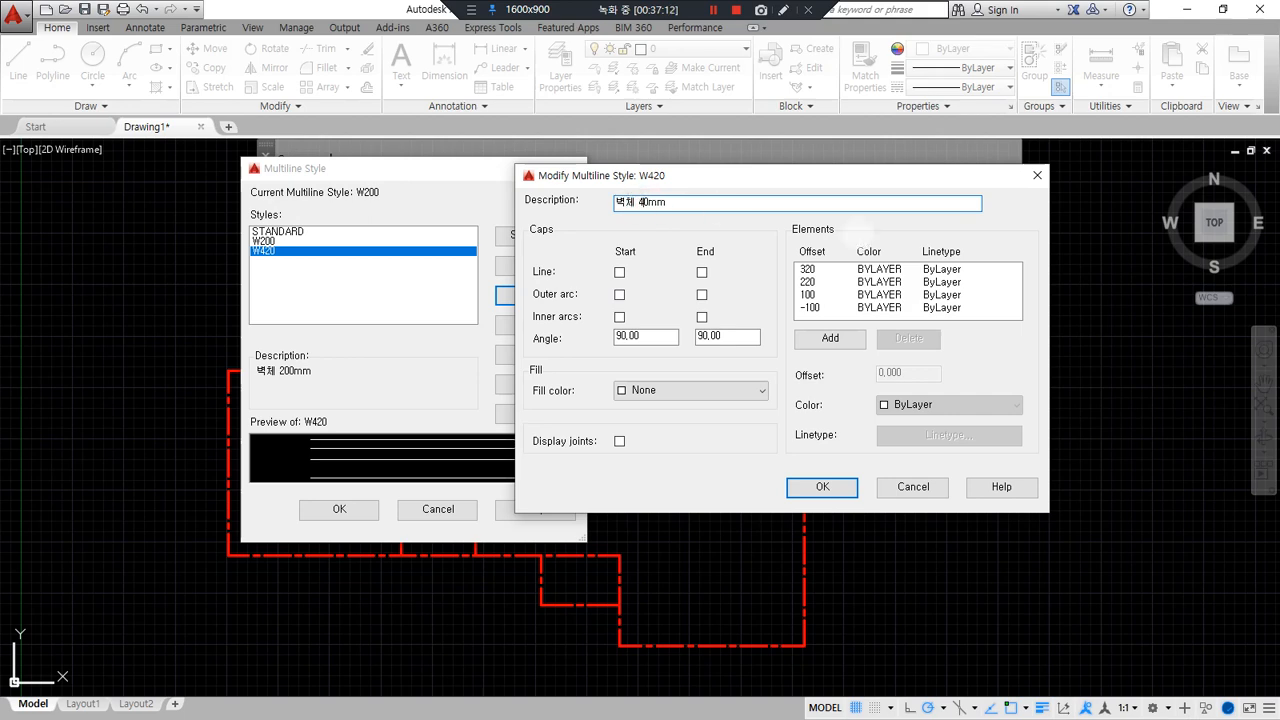
pyautogui.click(829, 486)
pyautogui.click(354, 517)
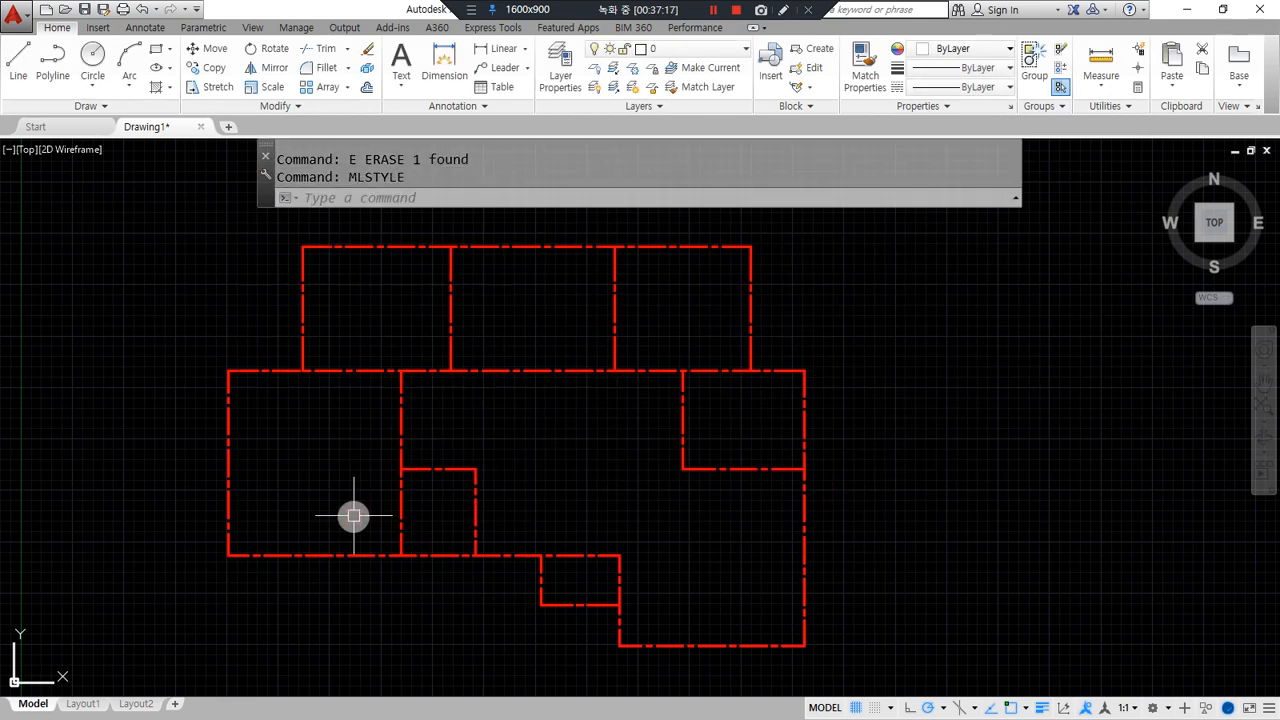
# Begin a new multiline in style W420 at the upper-left corner of the top row of rooms.
pyautogui.write('ml')
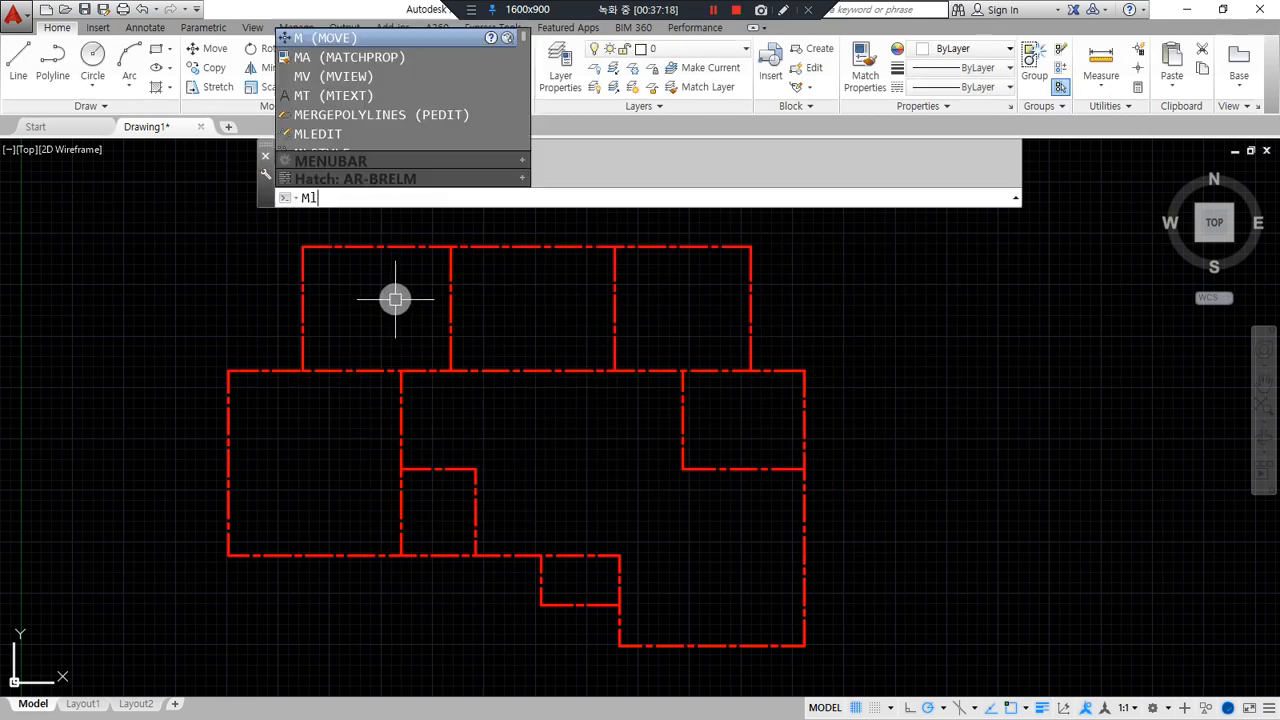
pyautogui.press('Return')
pyautogui.click(727, 197)
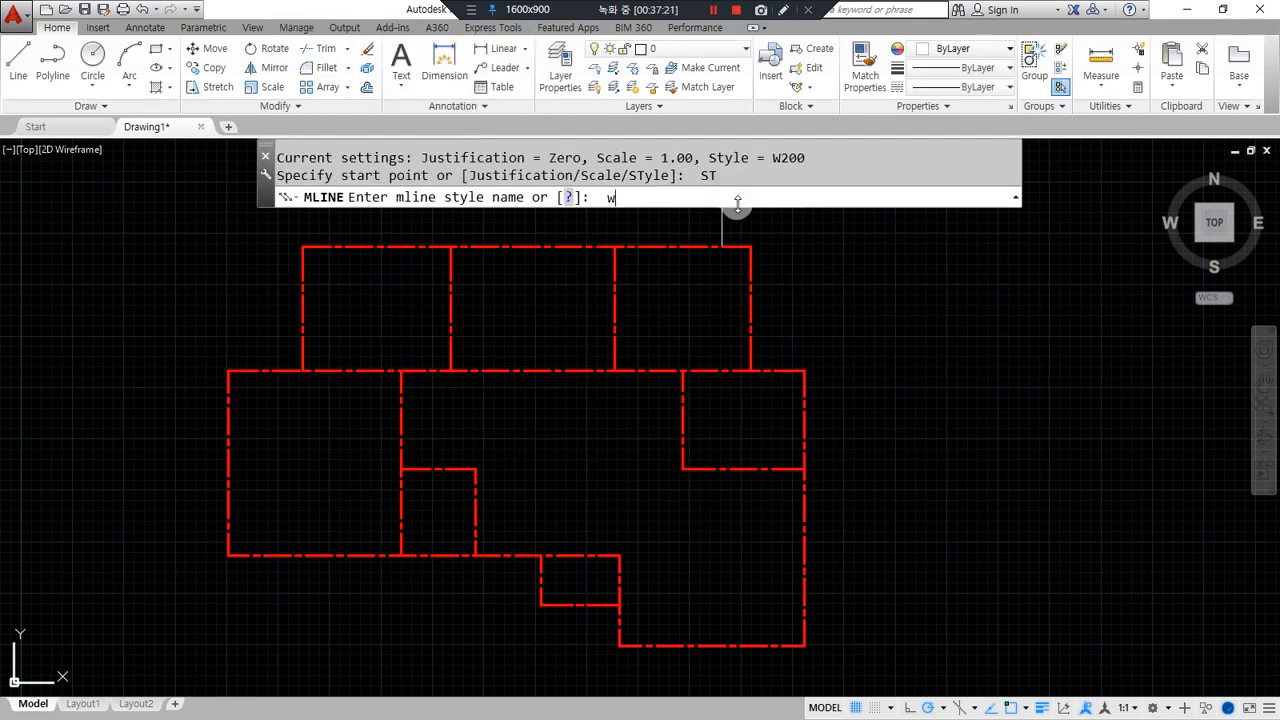
pyautogui.write('w420')
pyautogui.press('Return')
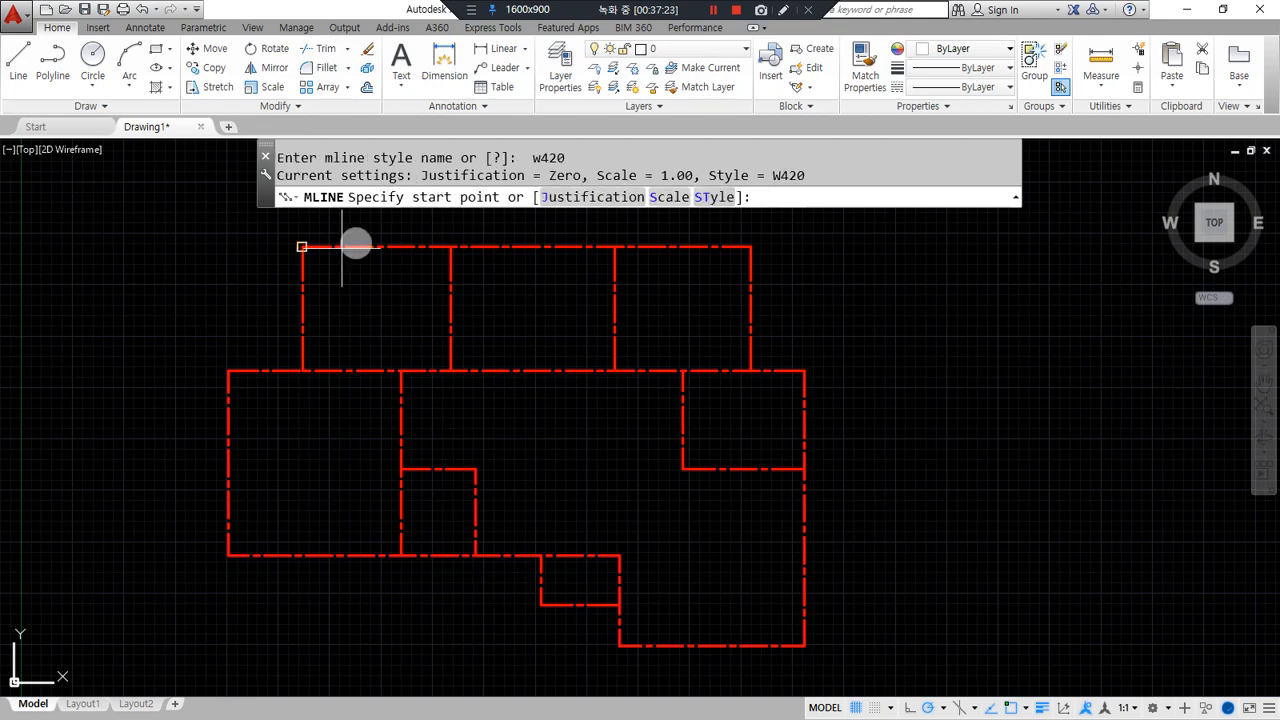
pyautogui.click(303, 247)
# Trace the W420 multiline along the upper edge of the top row, down its east side and out to the lower block's upper-right corner.
pyautogui.scroll(6, 352, 290)
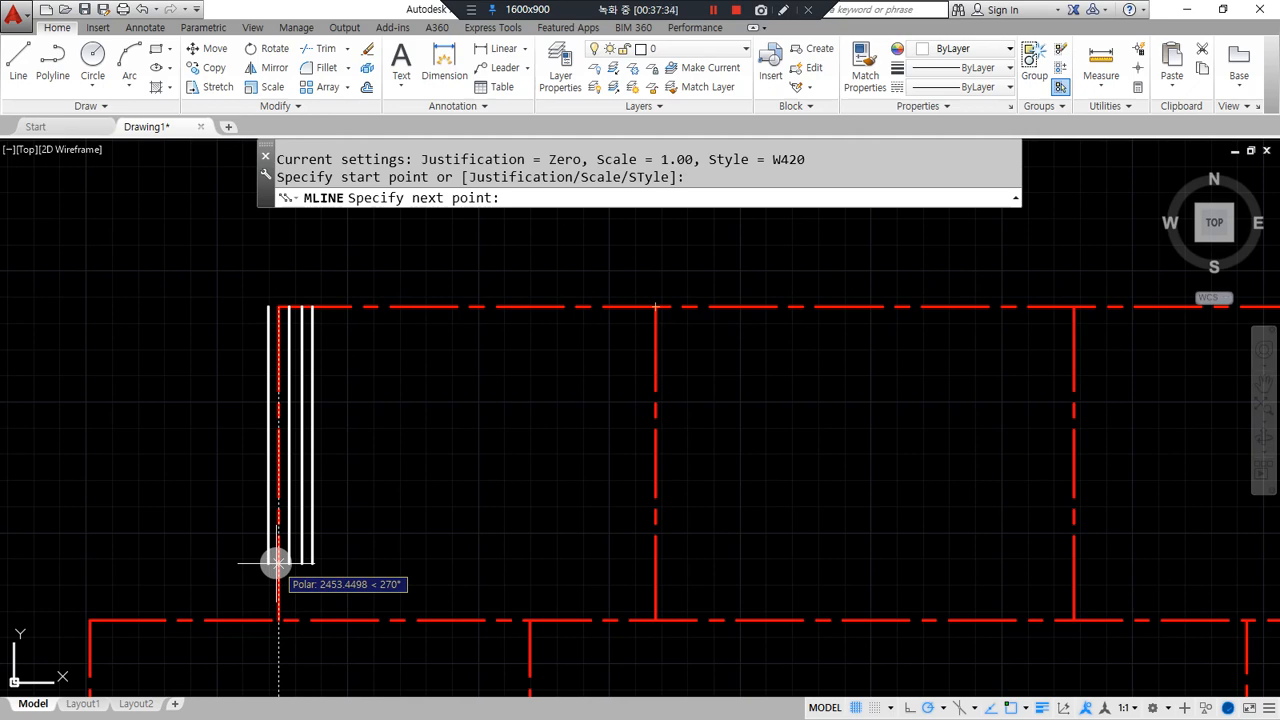
pyautogui.scroll(-2, 870, 410)
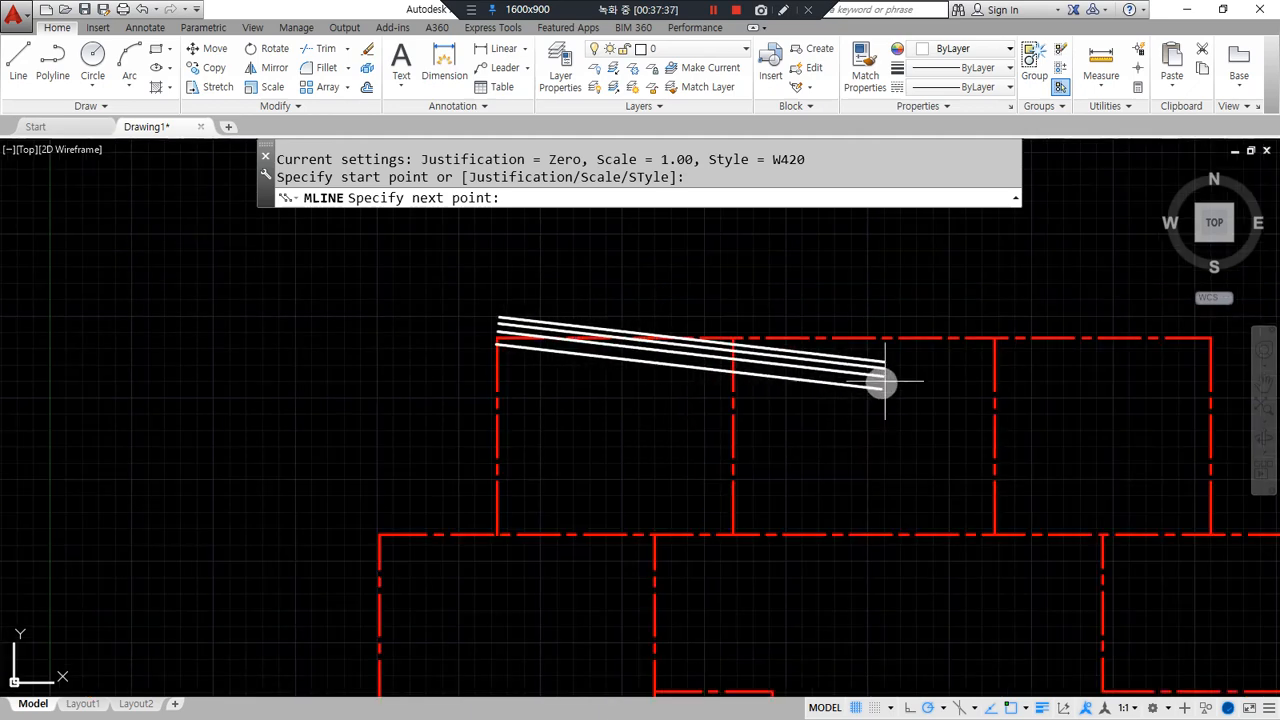
pyautogui.moveTo(866, 386); pyautogui.dragTo(523, 351, button='middle')
pyautogui.click(866, 312)
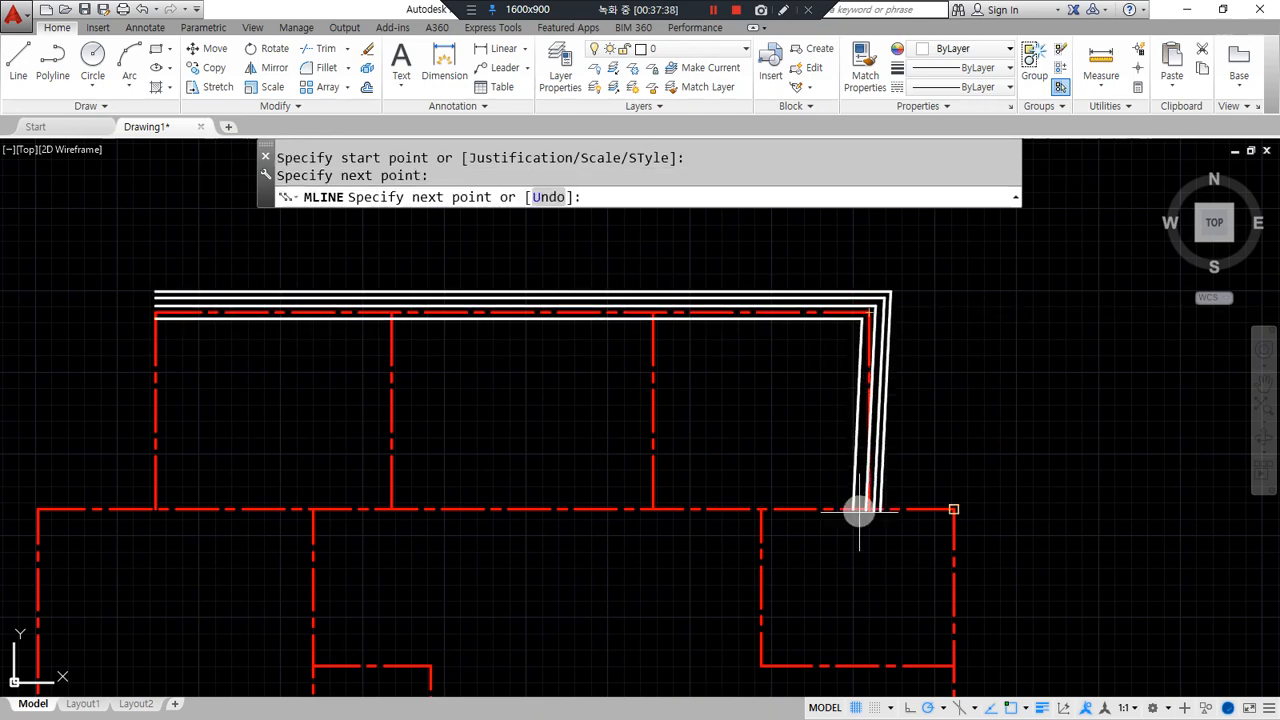
pyautogui.click(866, 512)
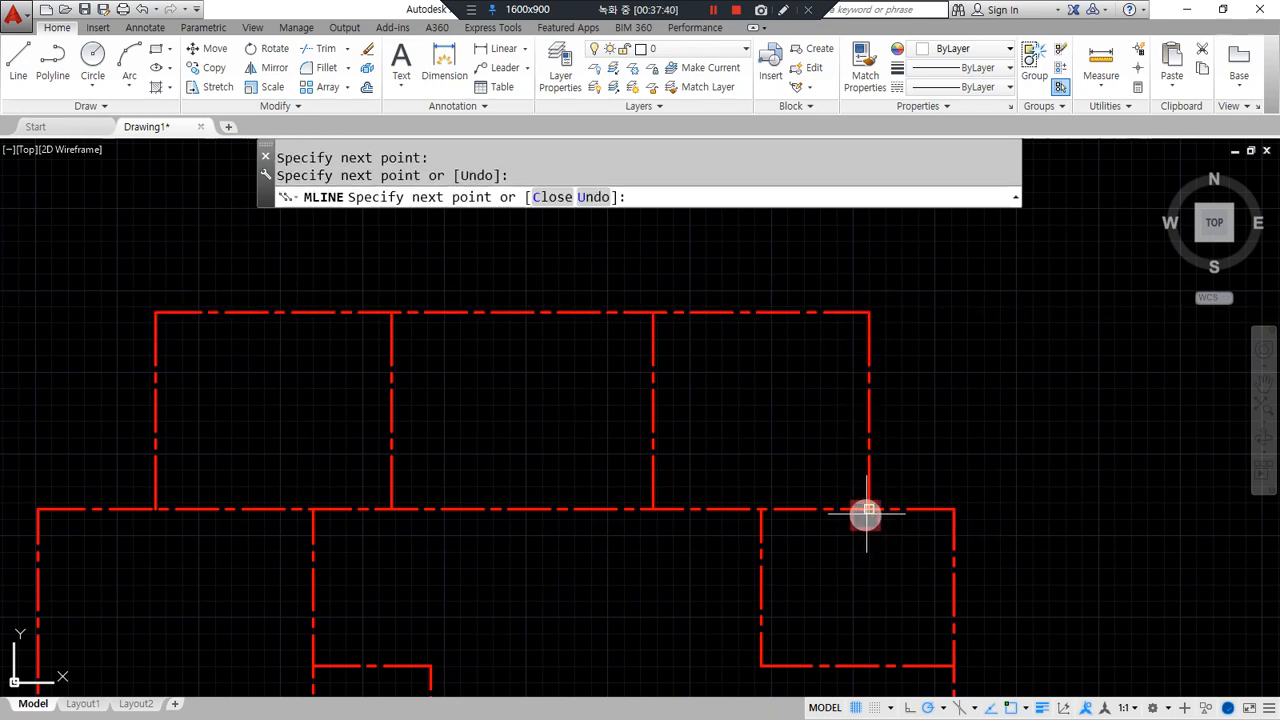
pyautogui.click(943, 514)
# Continue the W420 multiline down the plan's east side, along the south edge and through the stepped corners around the small lower room.
pyautogui.moveTo(943, 523); pyautogui.dragTo(849, 213, button='middle')
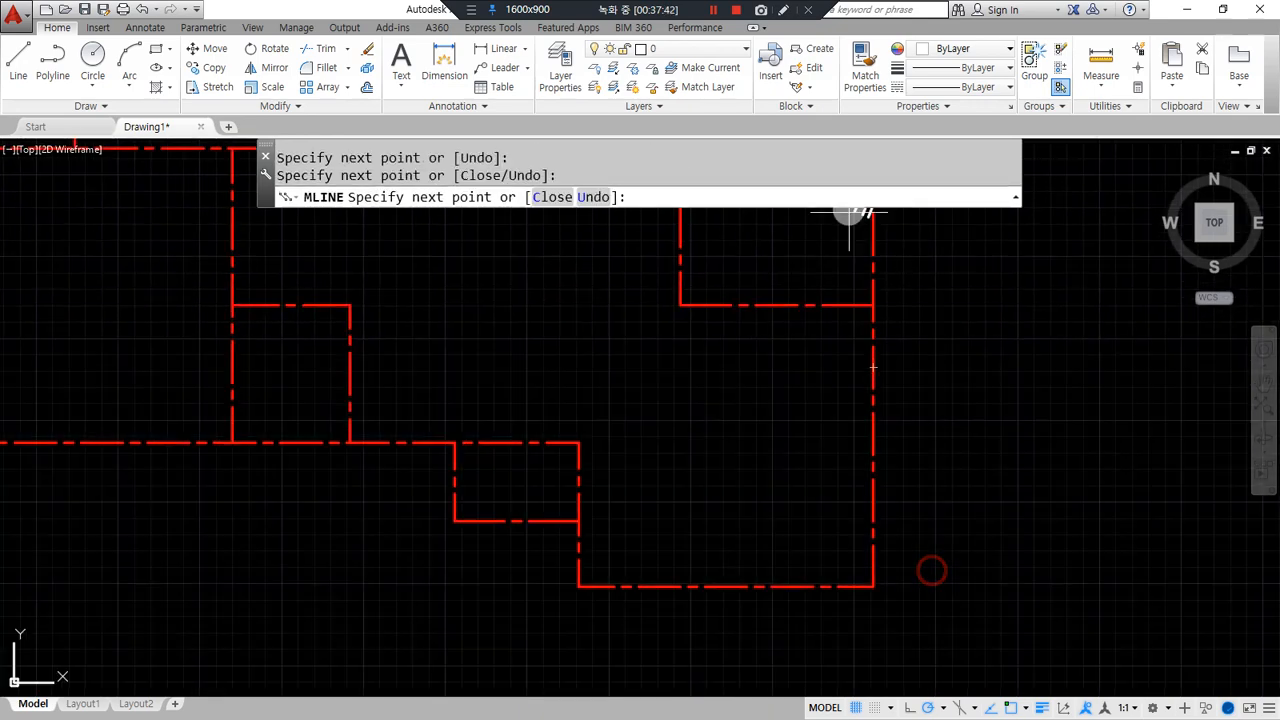
pyautogui.click(874, 585)
pyautogui.click(578, 585)
pyautogui.click(580, 521)
pyautogui.click(455, 521)
pyautogui.click(454, 442)
# Complete the W420 multiline along the west block's lower, outer and upper edges and close it at the top row's upper-left corner.
pyautogui.moveTo(194, 423); pyautogui.dragTo(623, 503, button='middle')
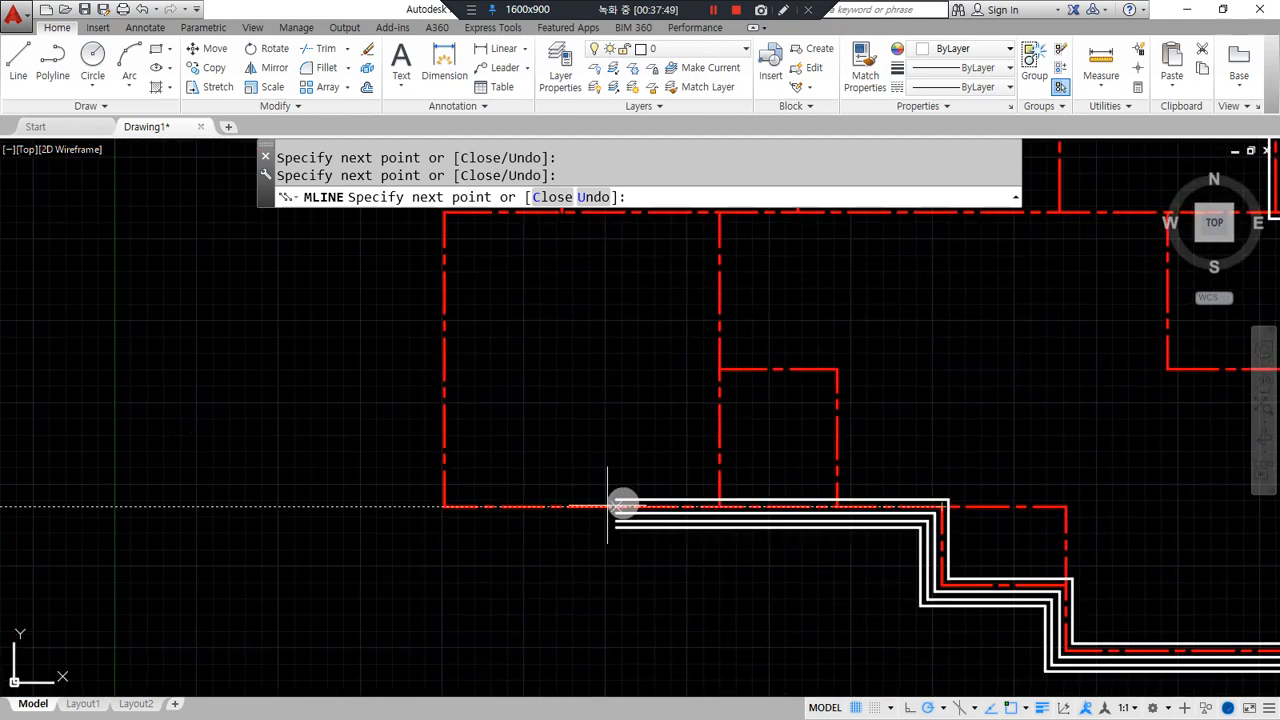
pyautogui.click(444, 507)
pyautogui.moveTo(451, 346); pyautogui.dragTo(442, 539, button='middle')
pyautogui.click(433, 413)
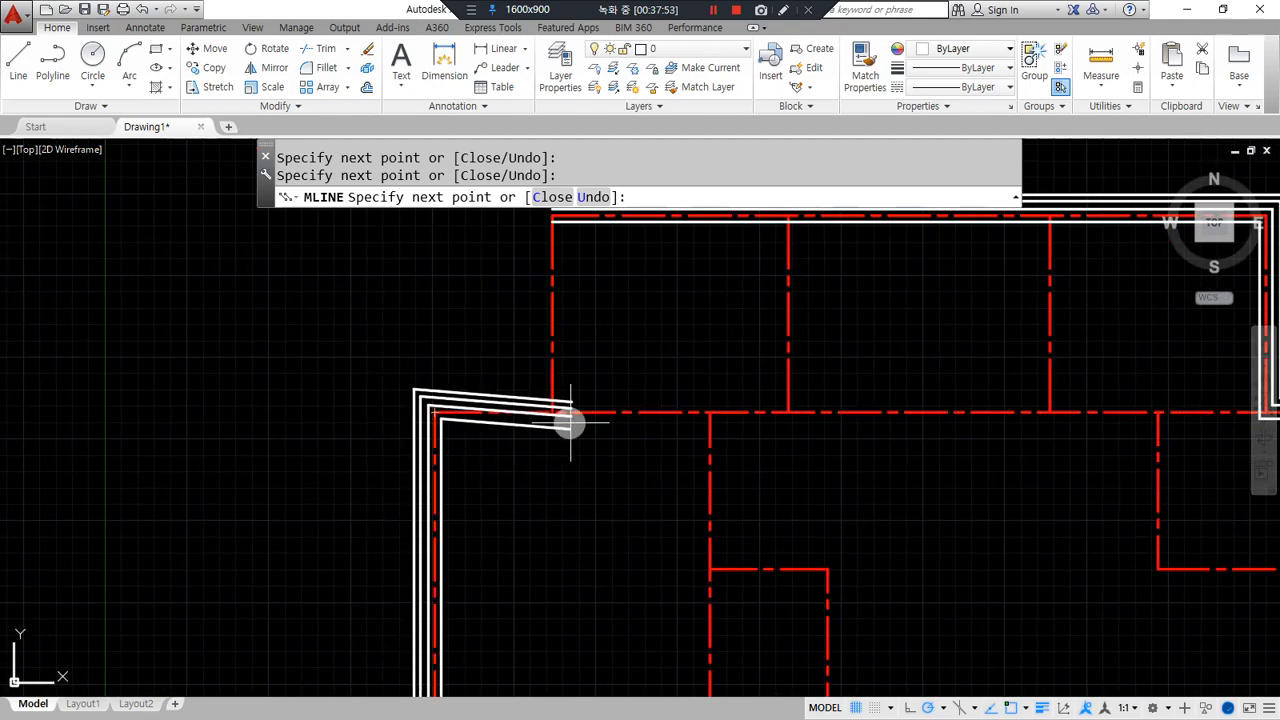
pyautogui.click(552, 412)
pyautogui.press('Return')
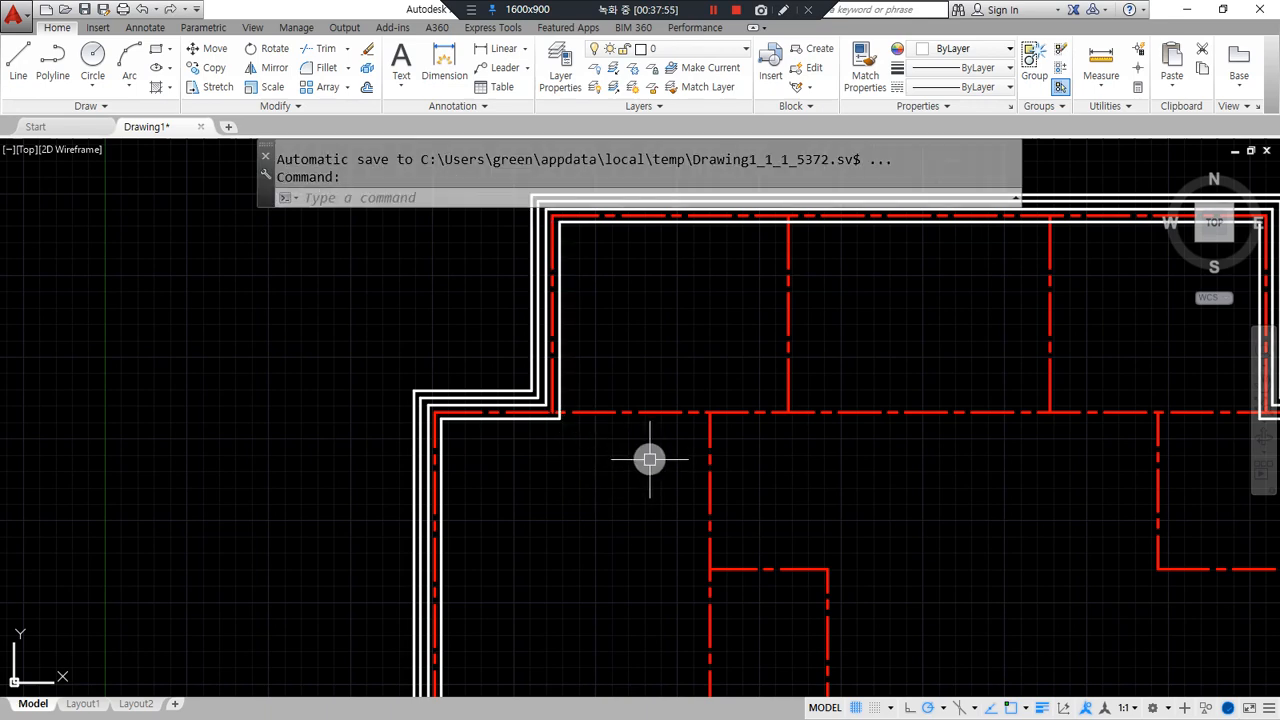
# Draw a W200 multiline along the horizontal centre-line below the top row of rooms, between the west and east outer walls.
pyautogui.scroll(-4, 514, 391)
pyautogui.scroll(3, 500, 424)
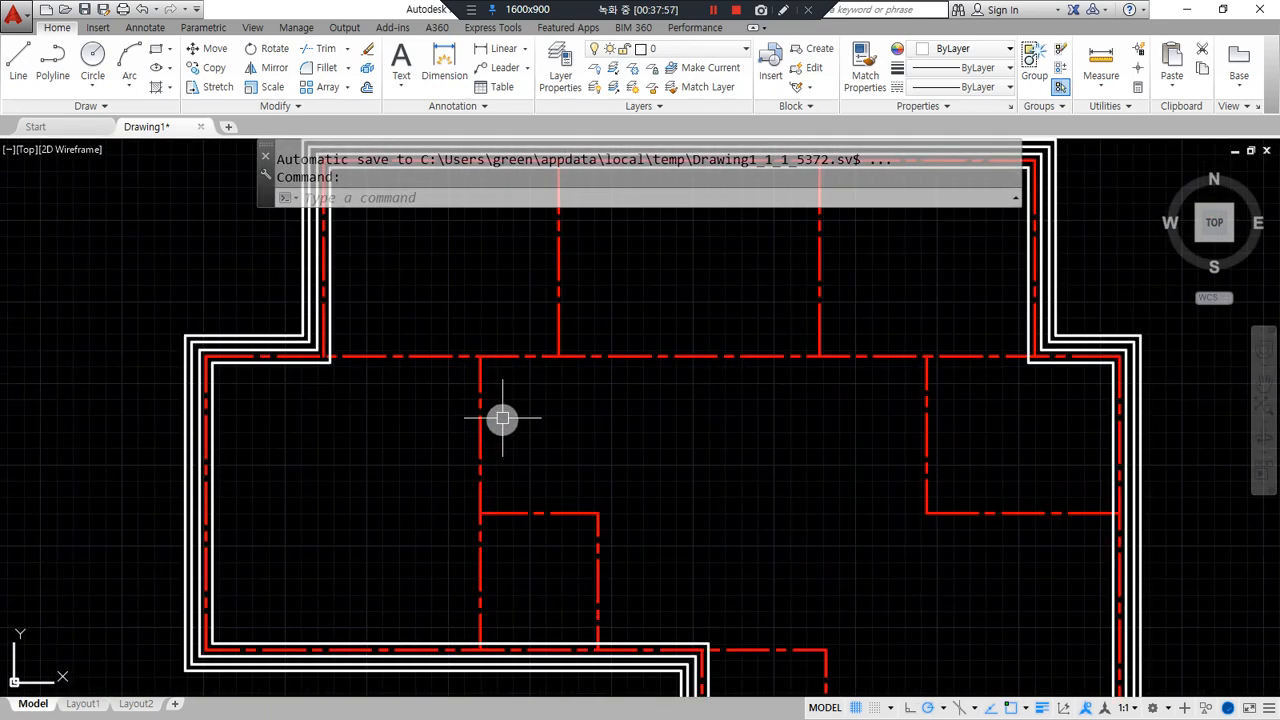
pyautogui.write('ml')
pyautogui.press('Return')
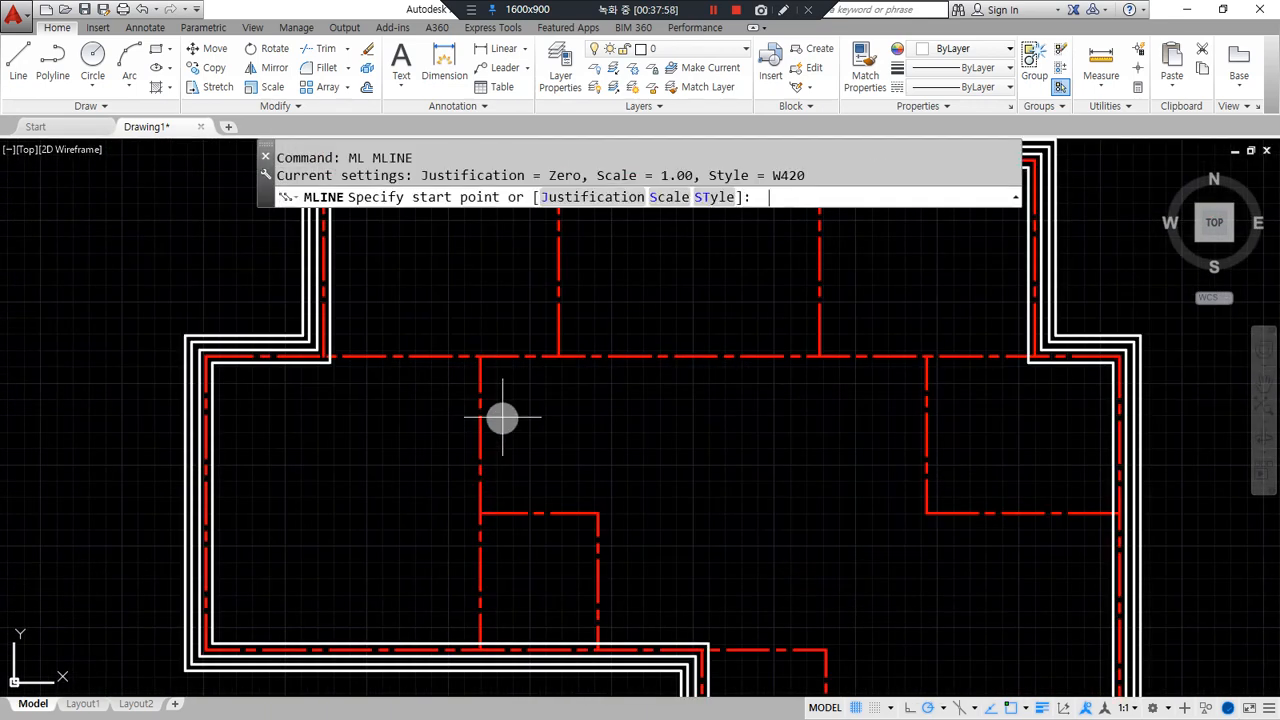
pyautogui.click(718, 198)
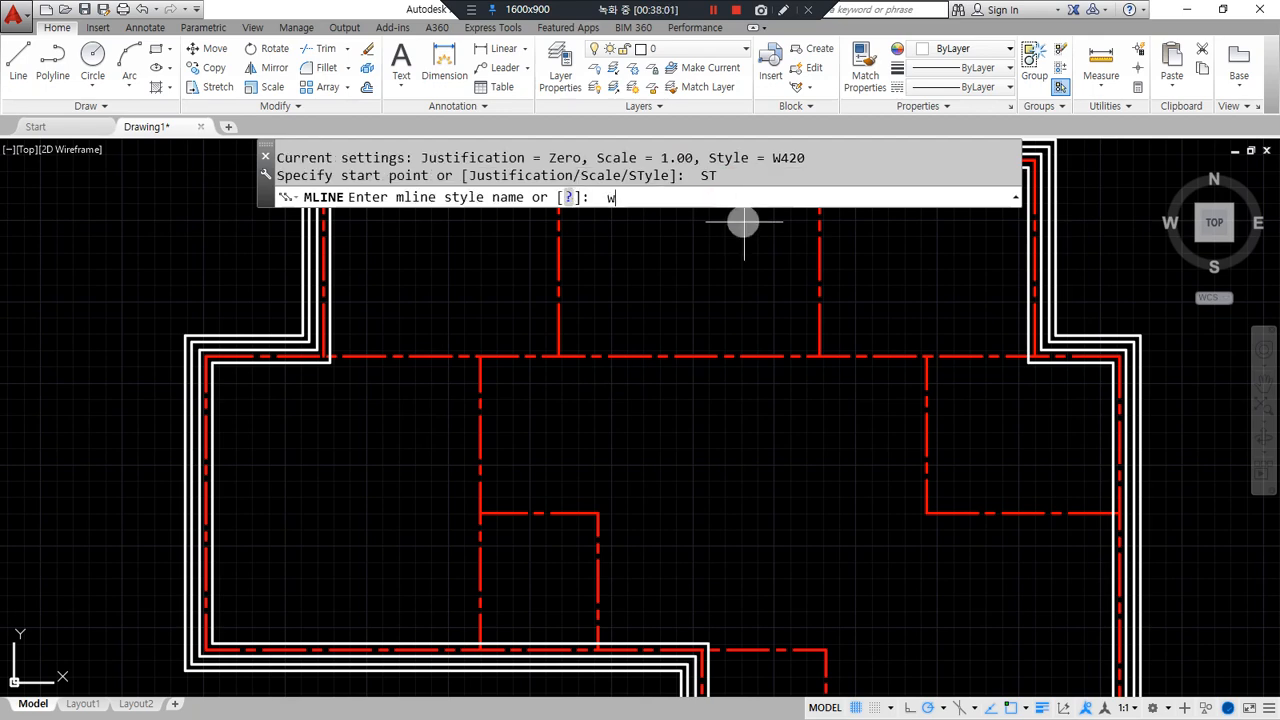
pyautogui.press('Return')
pyautogui.scroll(5, 294, 351)
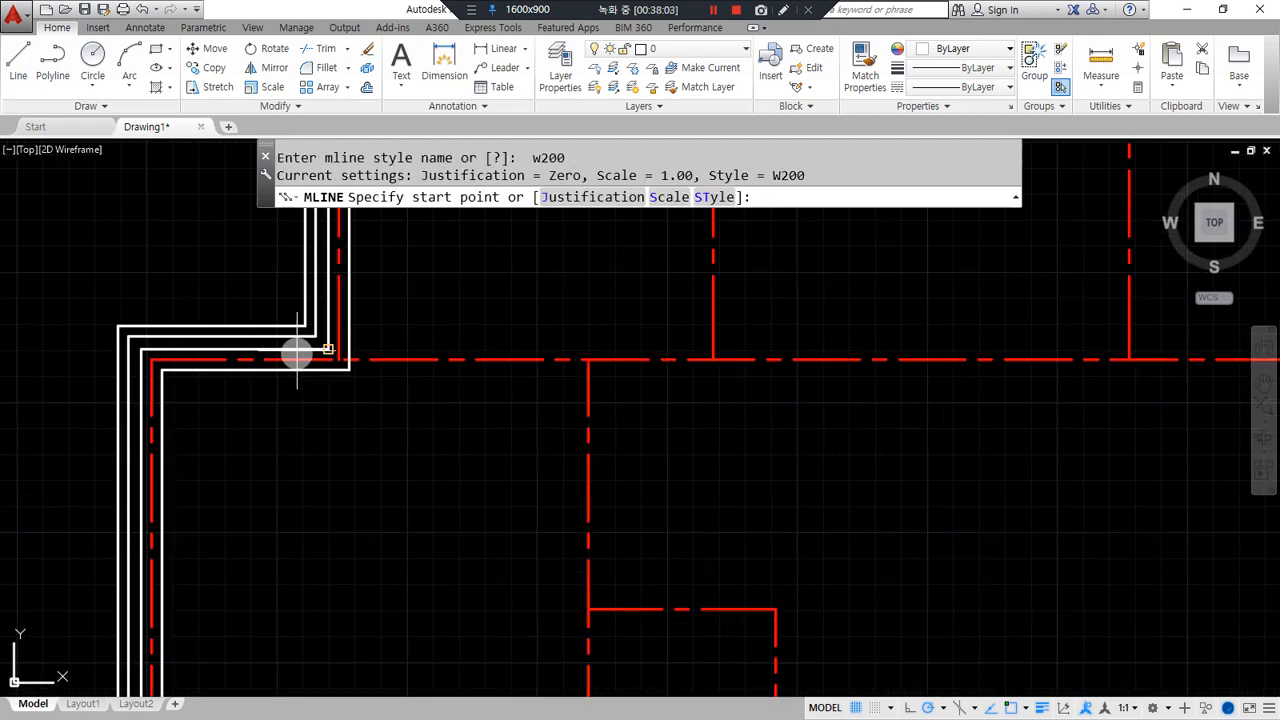
pyautogui.click(362, 360)
pyautogui.scroll(-3, 394, 350)
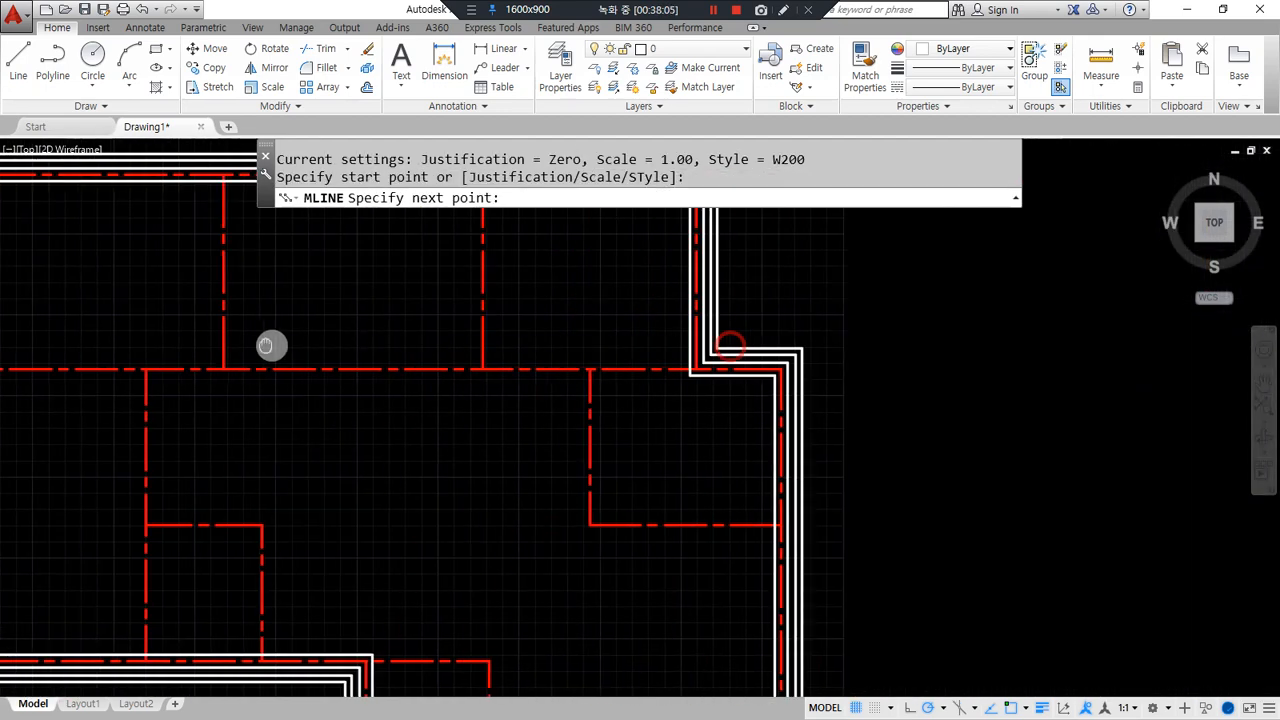
pyautogui.scroll(4, 686, 358)
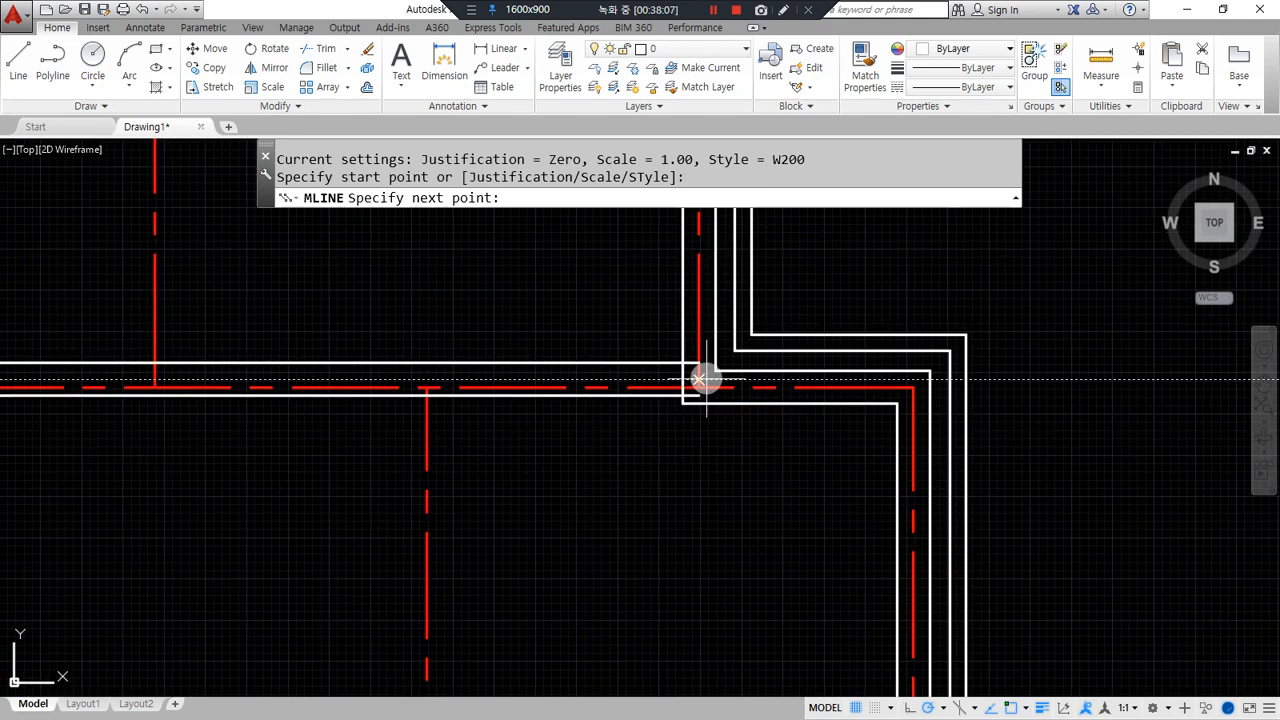
pyautogui.click(698, 386)
pyautogui.press('Escape')
# Draw two vertical W200 multilines on the centre-lines dividing the top row into three rooms.
pyautogui.scroll(-3, 500, 406)
pyautogui.scroll(3, 451, 371)
pyautogui.press('Return')
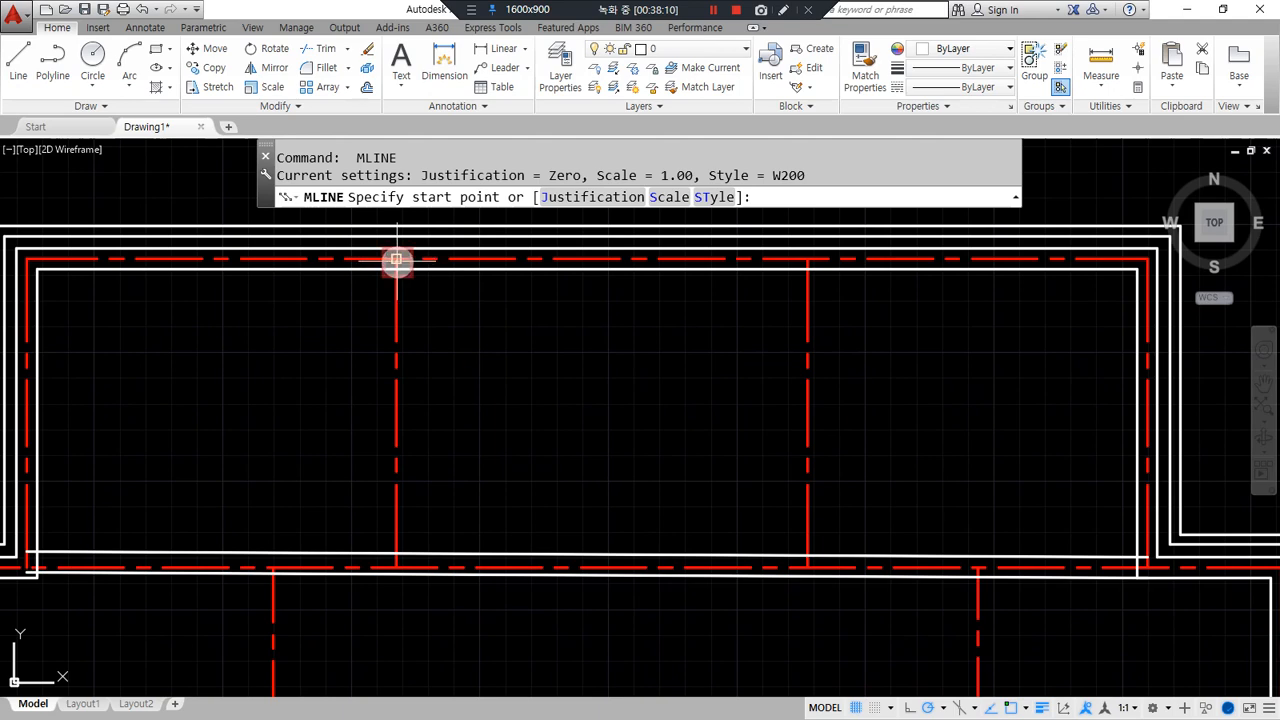
pyautogui.click(396, 260)
pyautogui.click(396, 567)
pyautogui.press('Return')
pyautogui.press('Return')
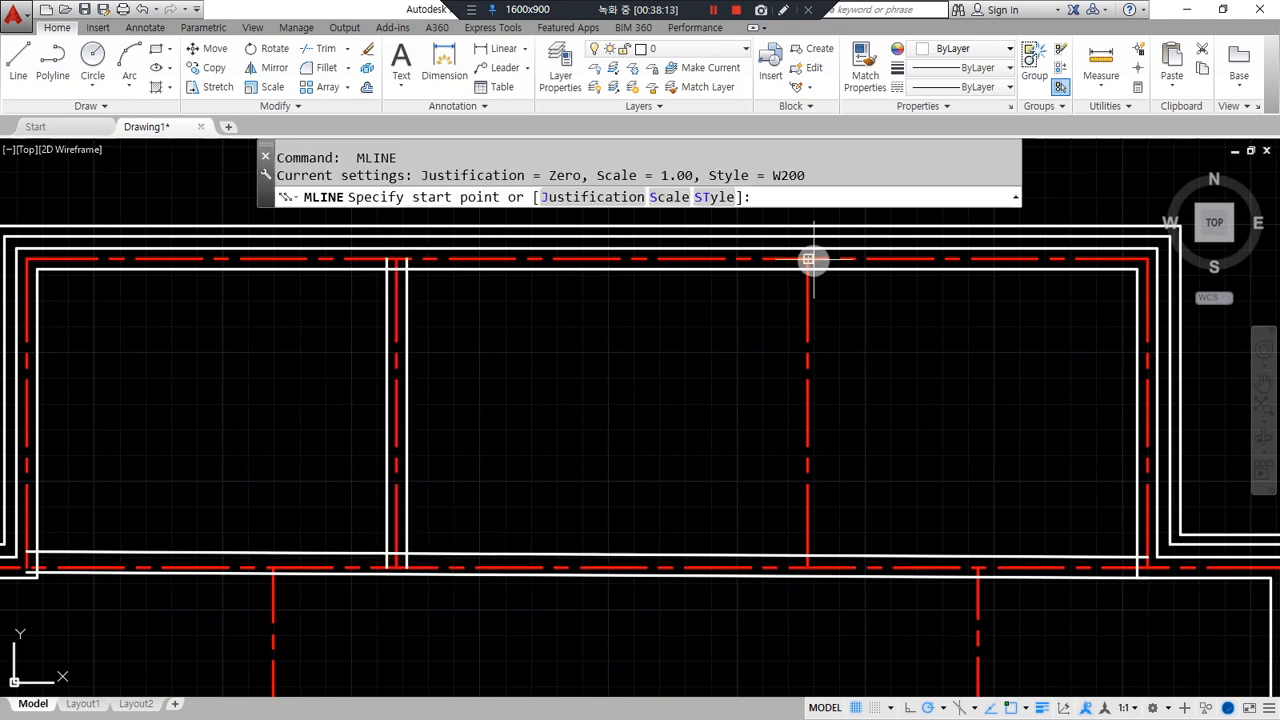
pyautogui.click(810, 261)
pyautogui.click(808, 567)
pyautogui.press('Return')
# Draw a vertical W200 multiline on the centre-line closing the large west room, from the horizontal wall to the south outer wall.
pyautogui.moveTo(373, 608); pyautogui.dragTo(414, 289, button='middle')
pyautogui.press('Return')
pyautogui.scroll(-5, 313, 248)
pyautogui.scroll(3, 309, 320)
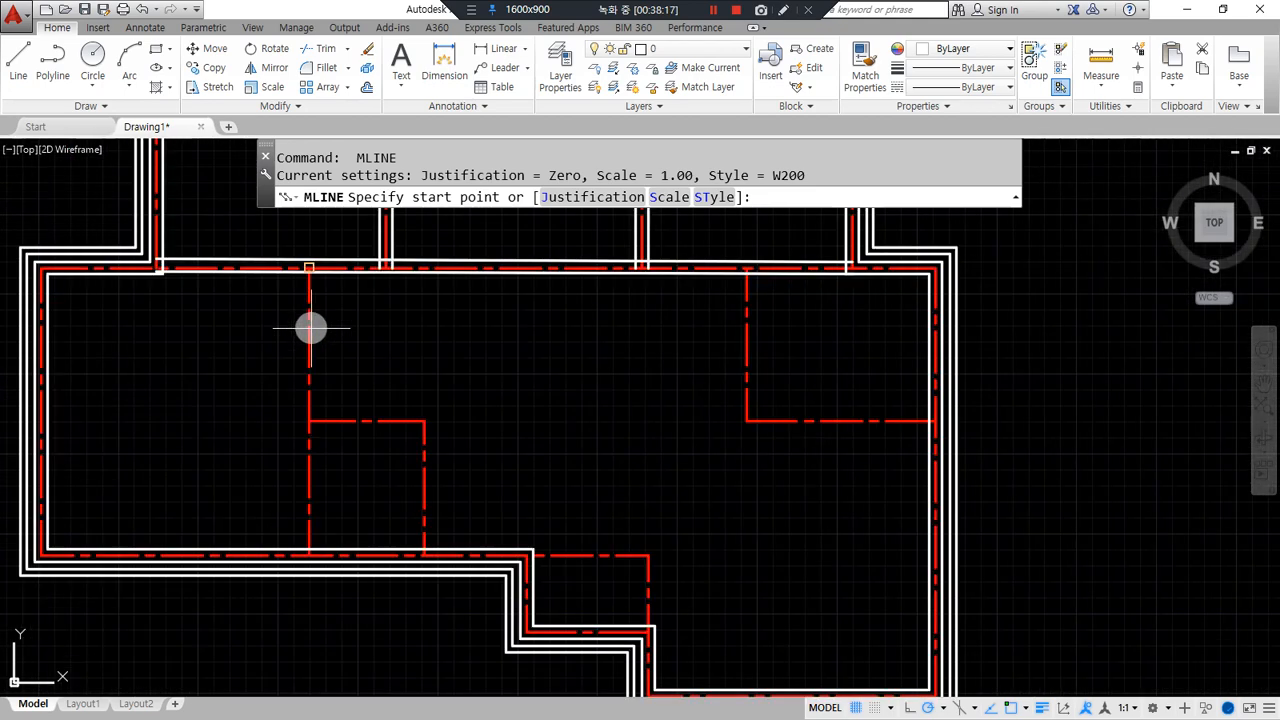
pyautogui.scroll(2, 308, 268)
pyautogui.click(308, 268)
pyautogui.moveTo(306, 695); pyautogui.dragTo(313, 443, button='middle')
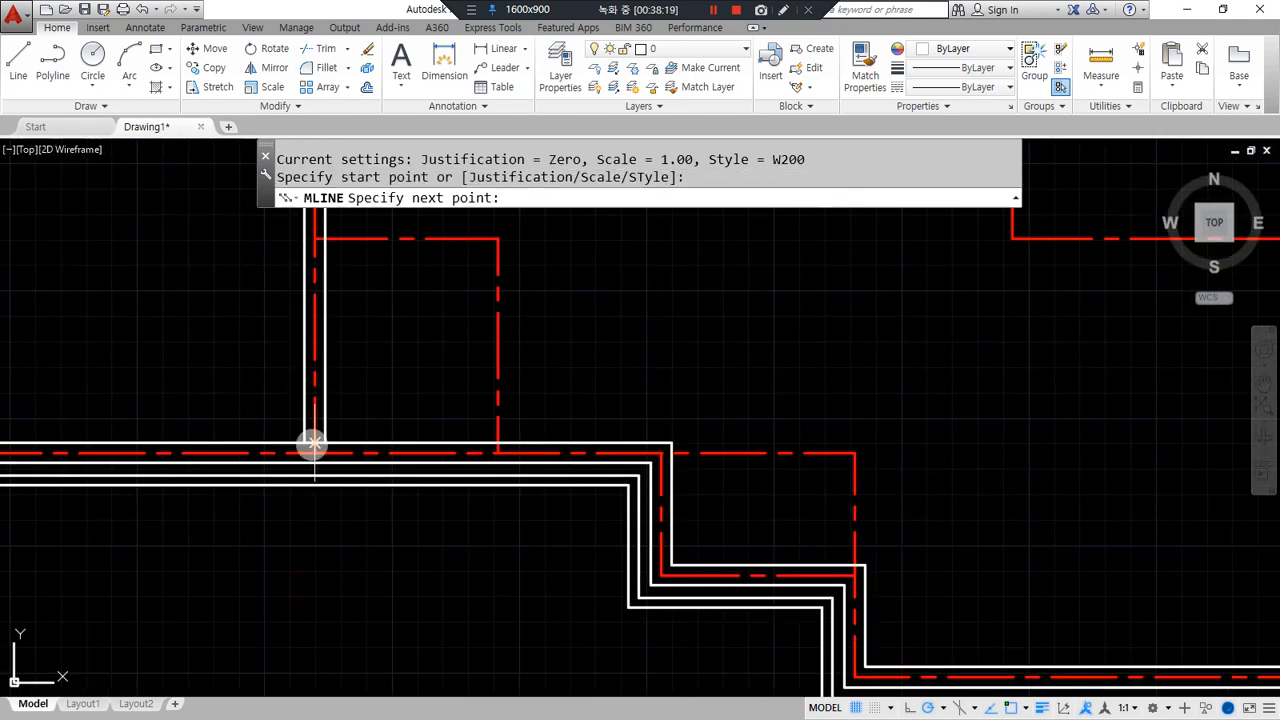
pyautogui.click(313, 443)
pyautogui.press('Return')
# Draw an L-shaped W200 multiline around the small room beside the west room, ending at the south outer wall's centre-line.
pyautogui.press('Return')
pyautogui.click(314, 239)
pyautogui.click(498, 239)
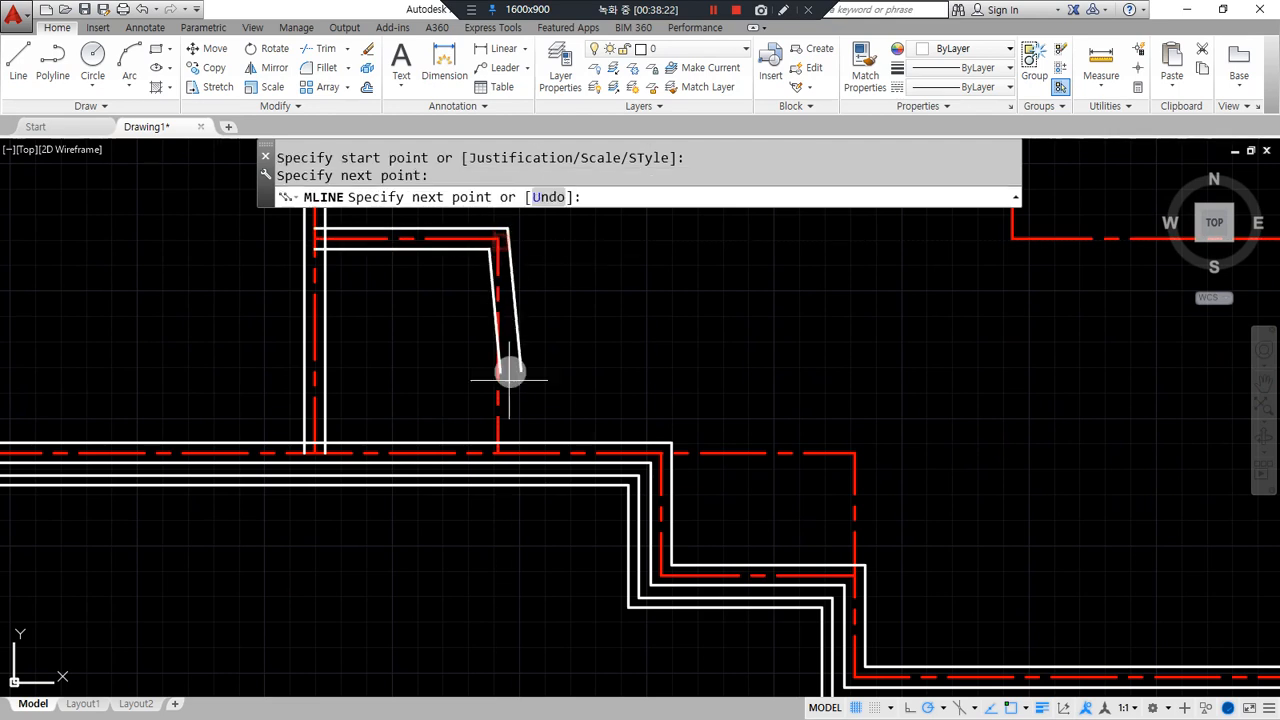
pyautogui.click(498, 453)
pyautogui.press('Return')
# Draw an L-shaped W200 multiline along the upper and east edges of the small room at the stepped south wall.
pyautogui.press('Return')
pyautogui.click(660, 452)
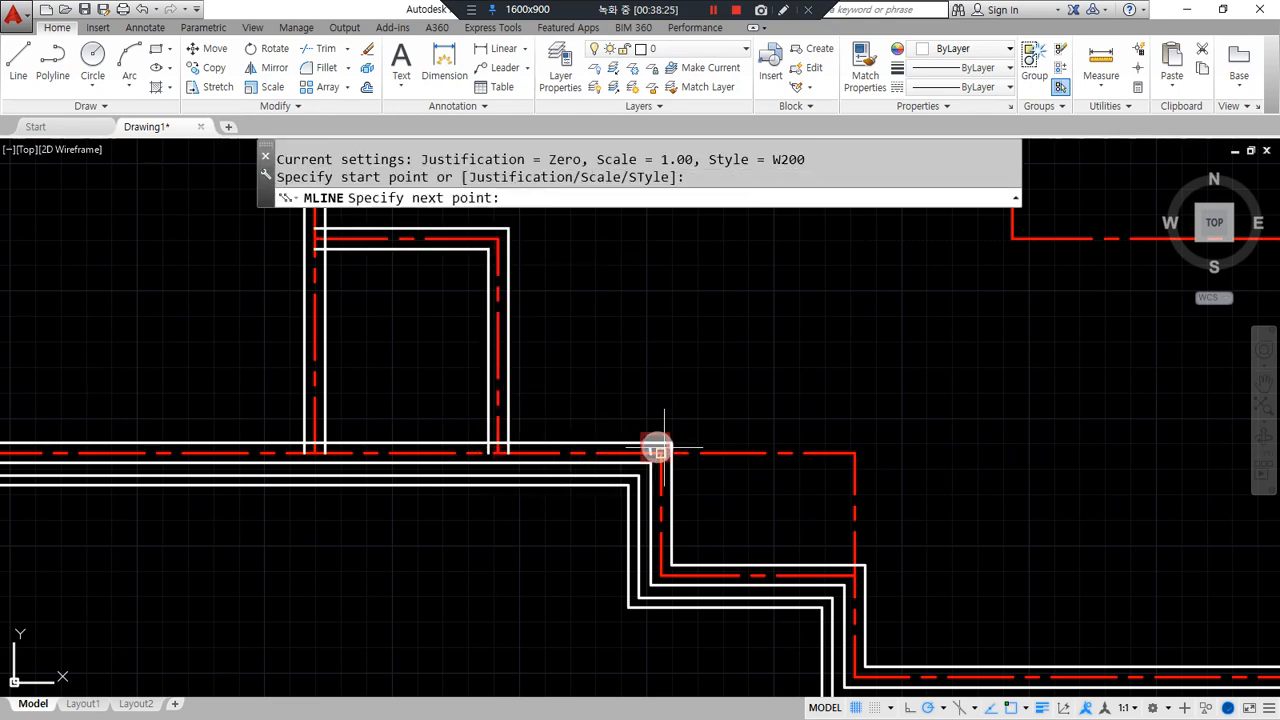
pyautogui.click(854, 453)
pyautogui.click(851, 571)
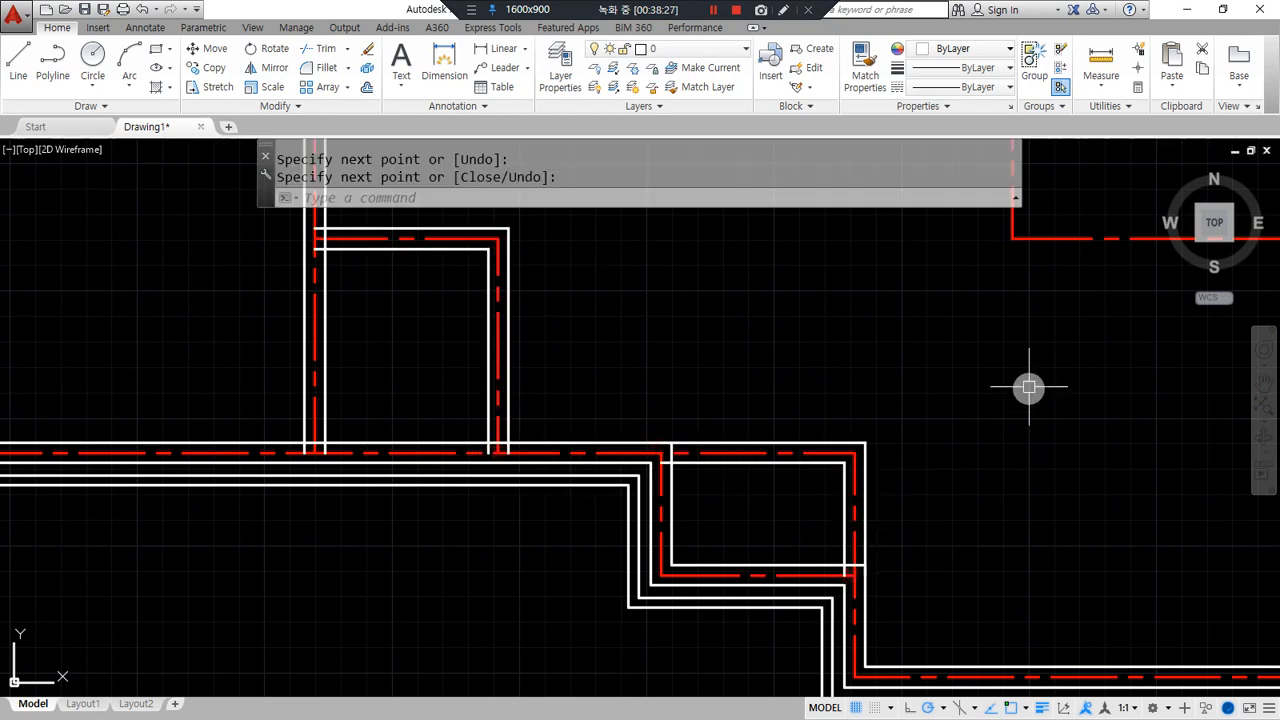
pyautogui.press('Return')
# Draw an L-shaped W200 multiline around the upper-right inner room, from the horizontal wall to the east outer wall's centre-line.
pyautogui.moveTo(998, 385); pyautogui.dragTo(436, 619, button='middle')
pyautogui.press('Return')
pyautogui.click(449, 229)
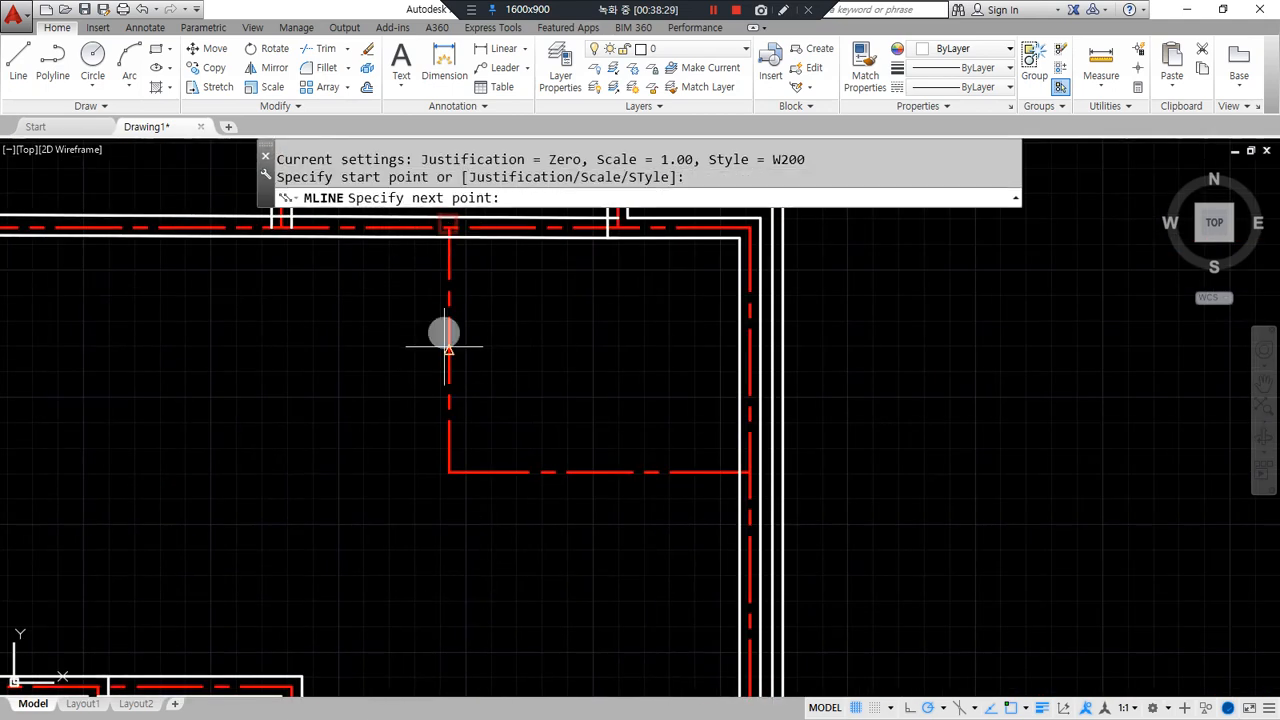
pyautogui.click(449, 476)
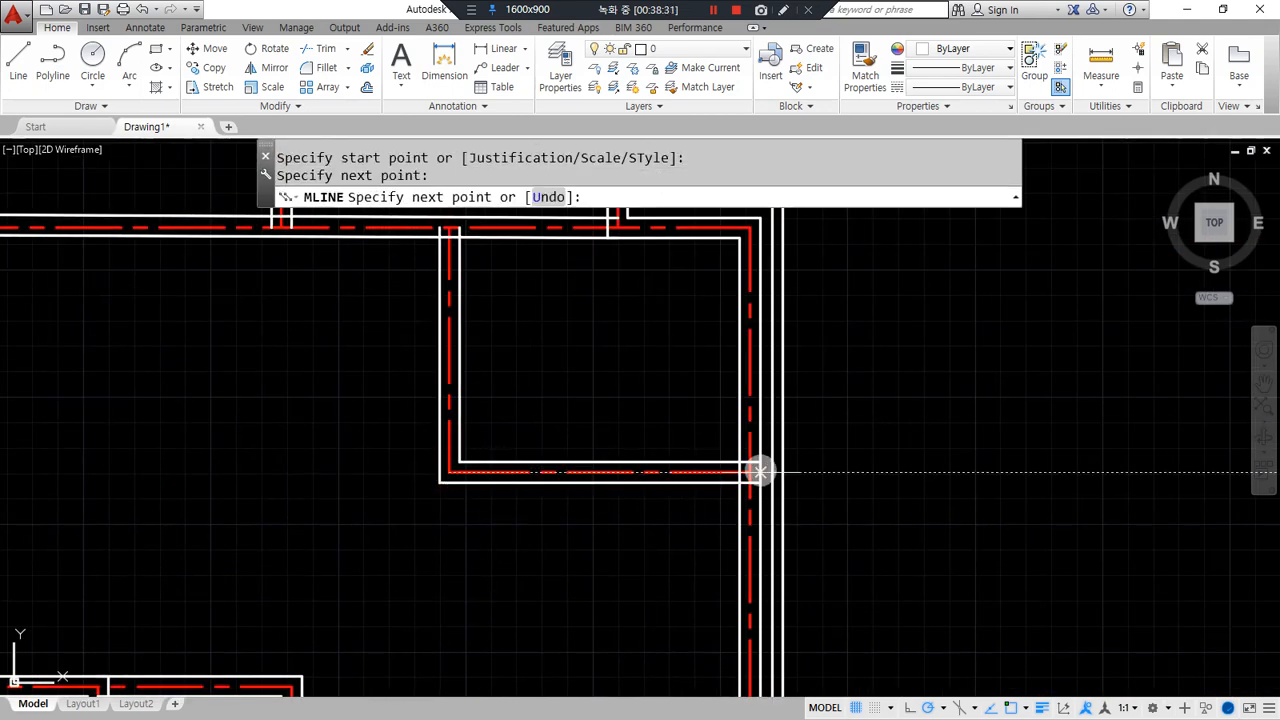
pyautogui.click(749, 472)
pyautogui.press('Return')
pyautogui.scroll(-5, 303, 486)
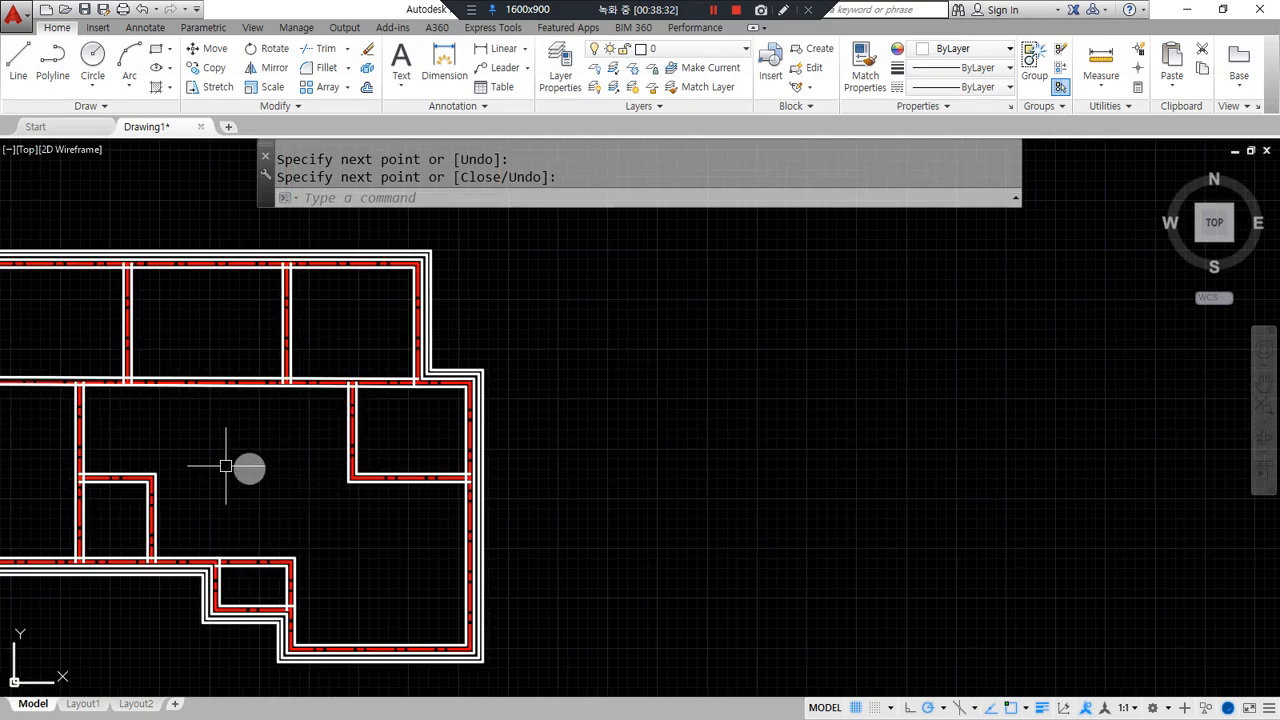
# Examine the multiline walls and their unjoined intersections along the horizontal wall below the top row of rooms.
pyautogui.moveTo(246, 466); pyautogui.dragTo(563, 467, button='middle')
pyautogui.moveTo(447, 630)
pyautogui.mouseDown()
pyautogui.moveTo(309, 612)
pyautogui.moveTo(749, 206)
pyautogui.moveTo(800, 672)
pyautogui.mouseUp()
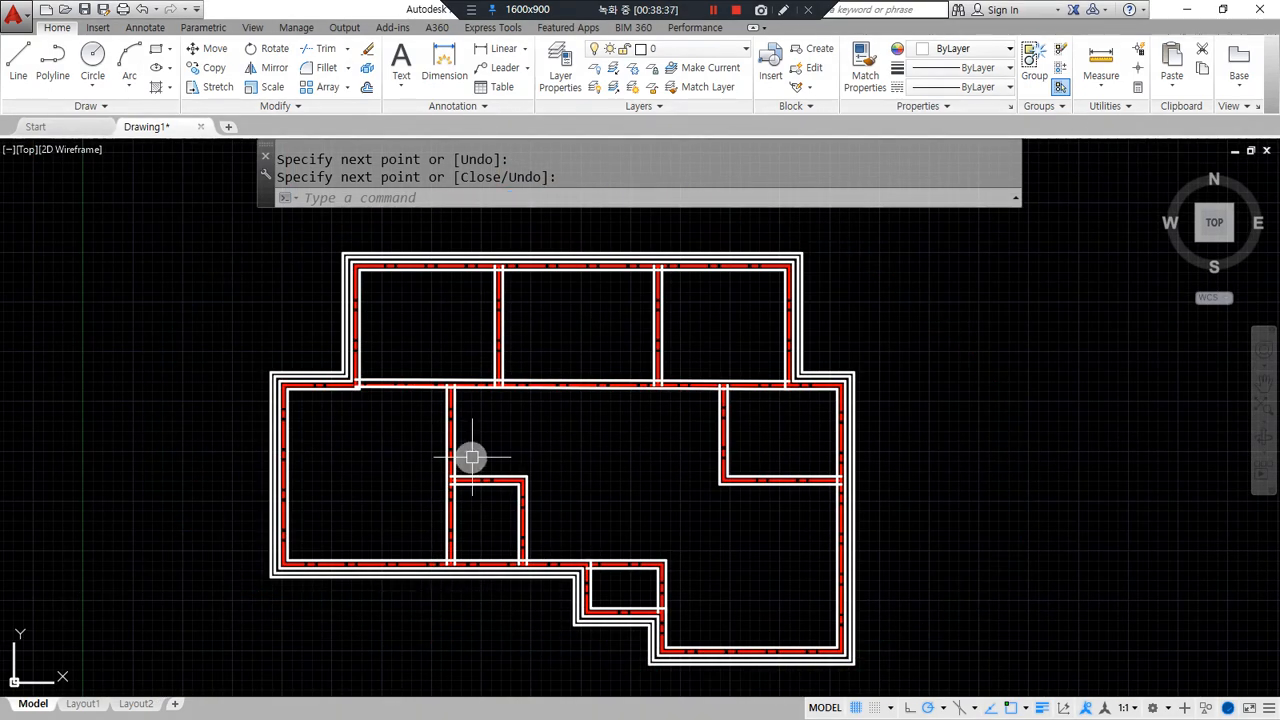
pyautogui.moveTo(473, 457); pyautogui.dragTo(590, 431, button='middle')
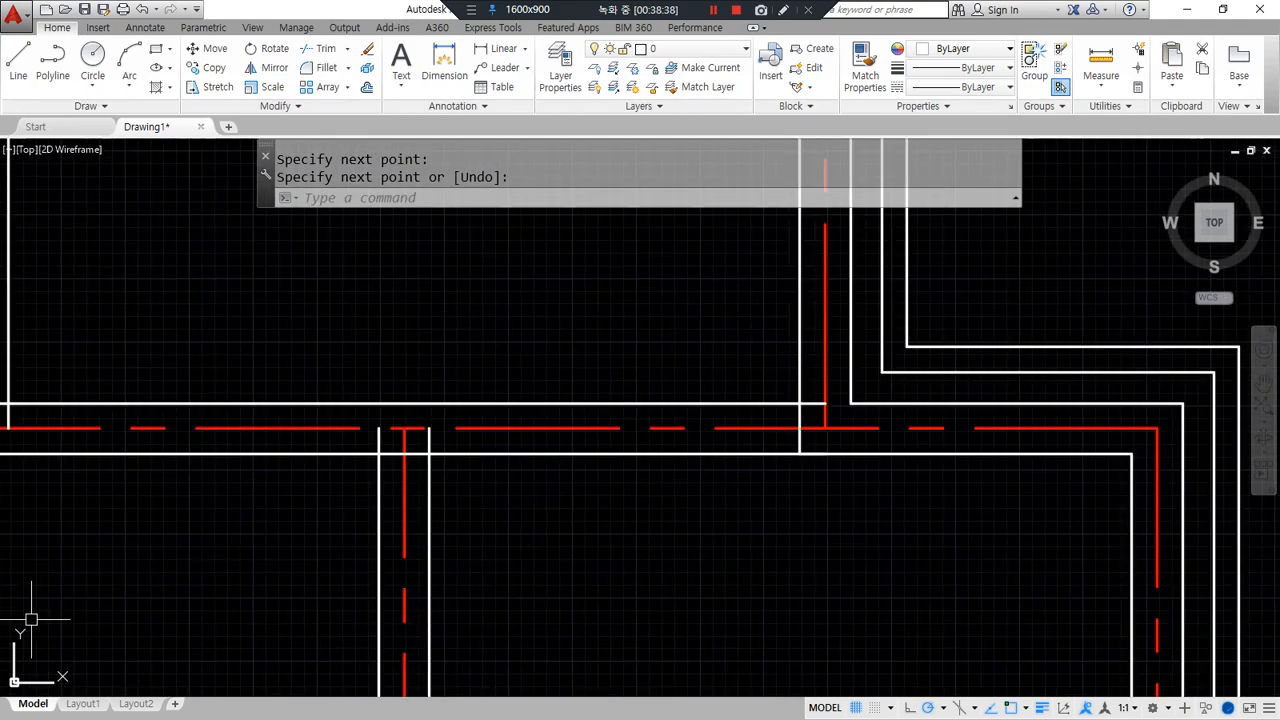
pyautogui.scroll(-2, 261, 587)
pyautogui.moveTo(323, 560); pyautogui.dragTo(891, 397, button='middle')
pyautogui.moveTo(208, 551); pyautogui.dragTo(589, 386, button='middle')
pyautogui.scroll(-2, 388, 440)
pyautogui.moveTo(266, 433); pyautogui.dragTo(1189, 564, button='middle')
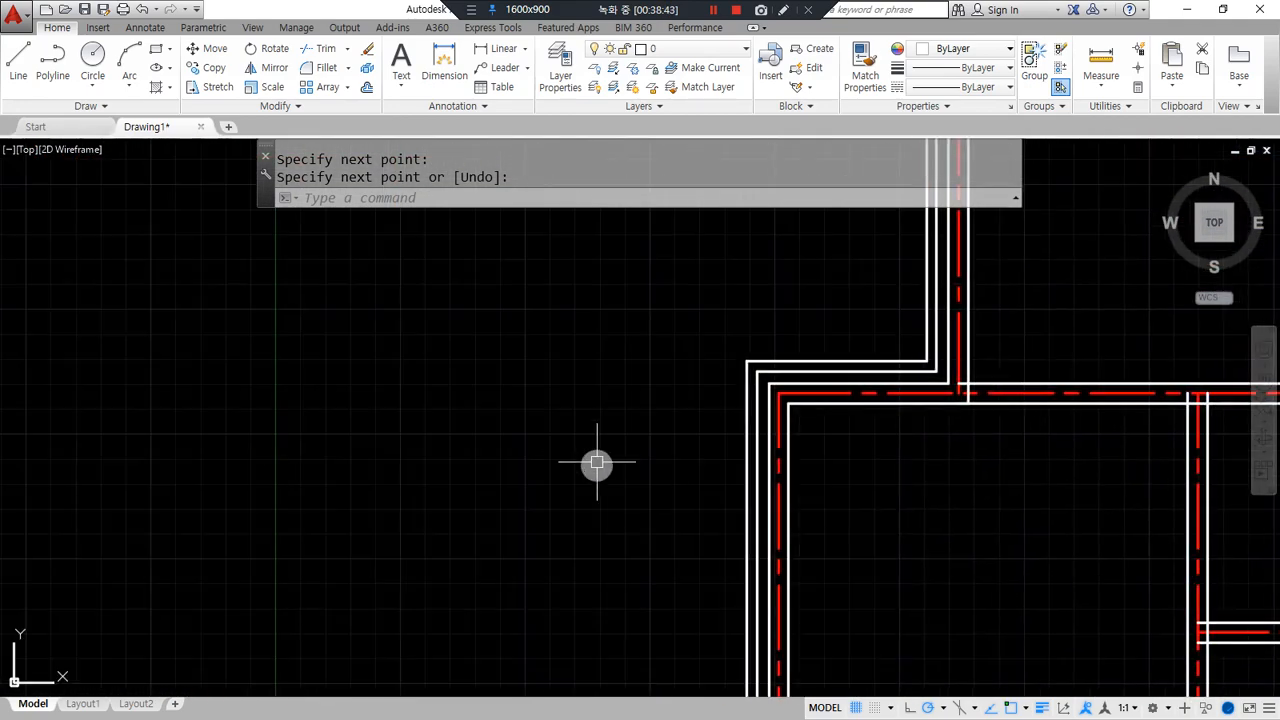
# Draw a horizontal W420 multiline in the empty area west of the floor plan.
pyautogui.moveTo(584, 455); pyautogui.dragTo(560, 512, button='middle')
pyautogui.write('ml')
pyautogui.press('Return')
pyautogui.click(705, 198)
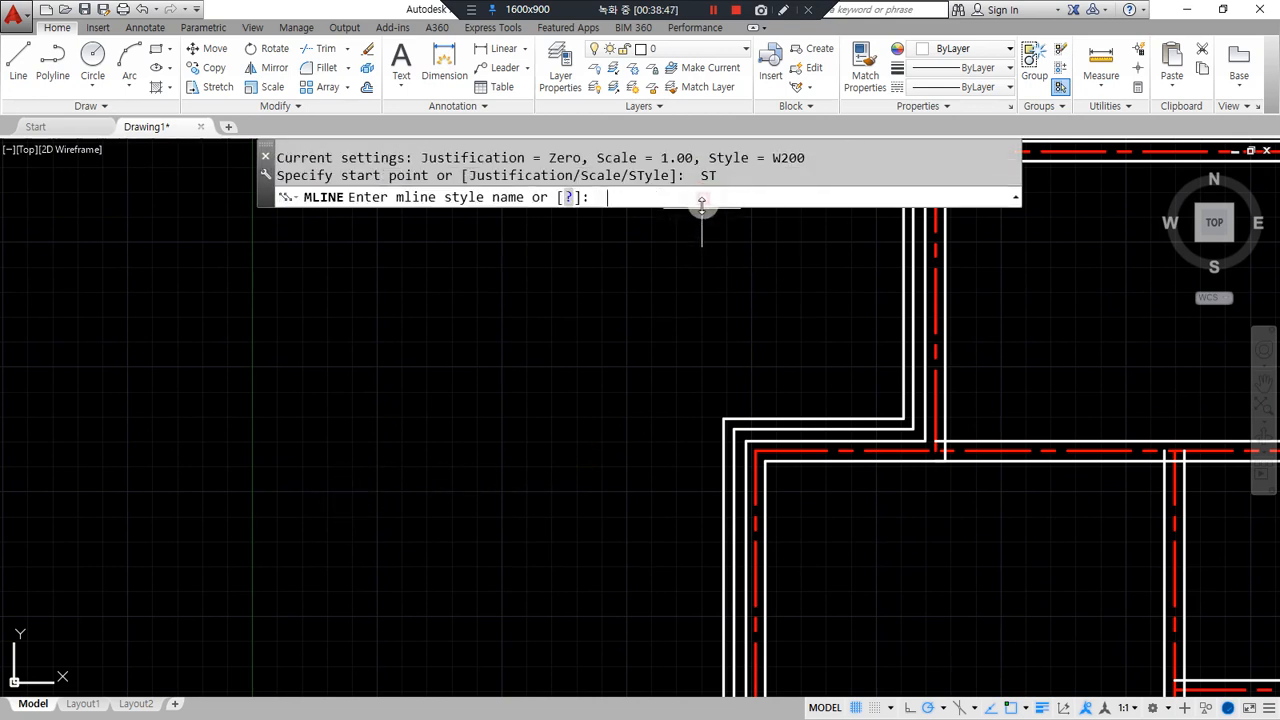
pyautogui.write('w42')
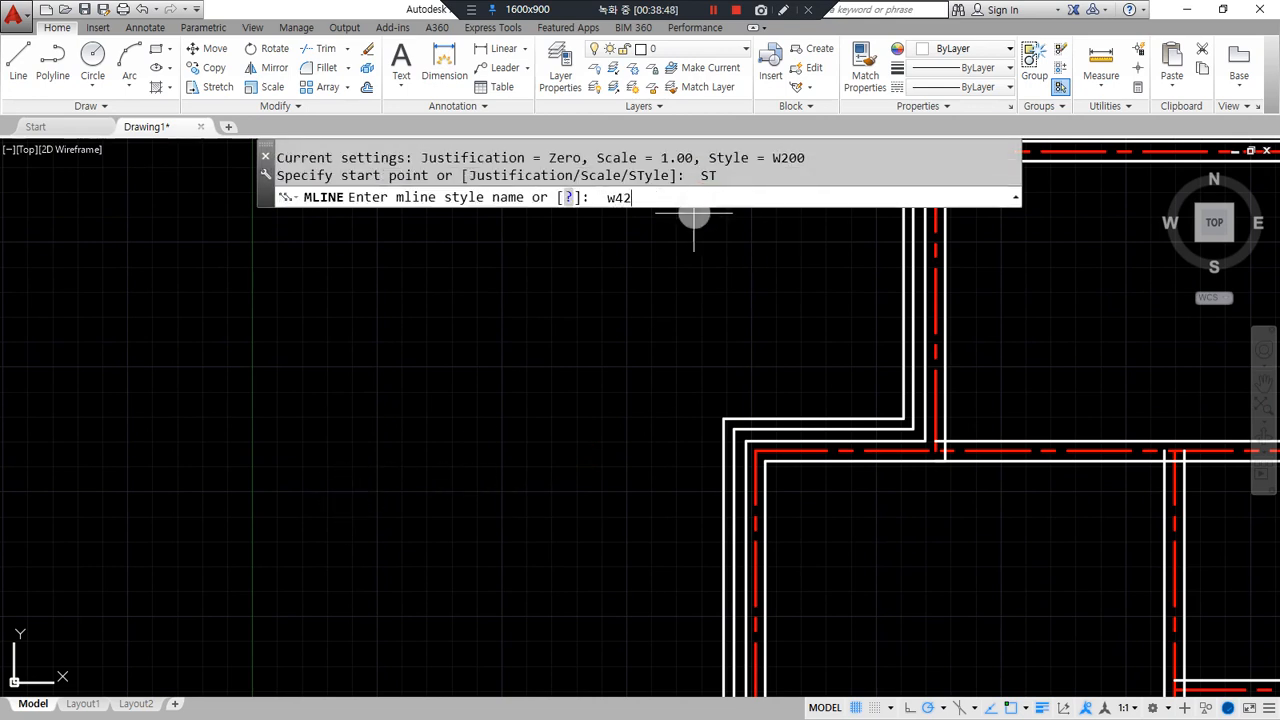
pyautogui.write('0')
pyautogui.press('Return')
pyautogui.click(182, 393)
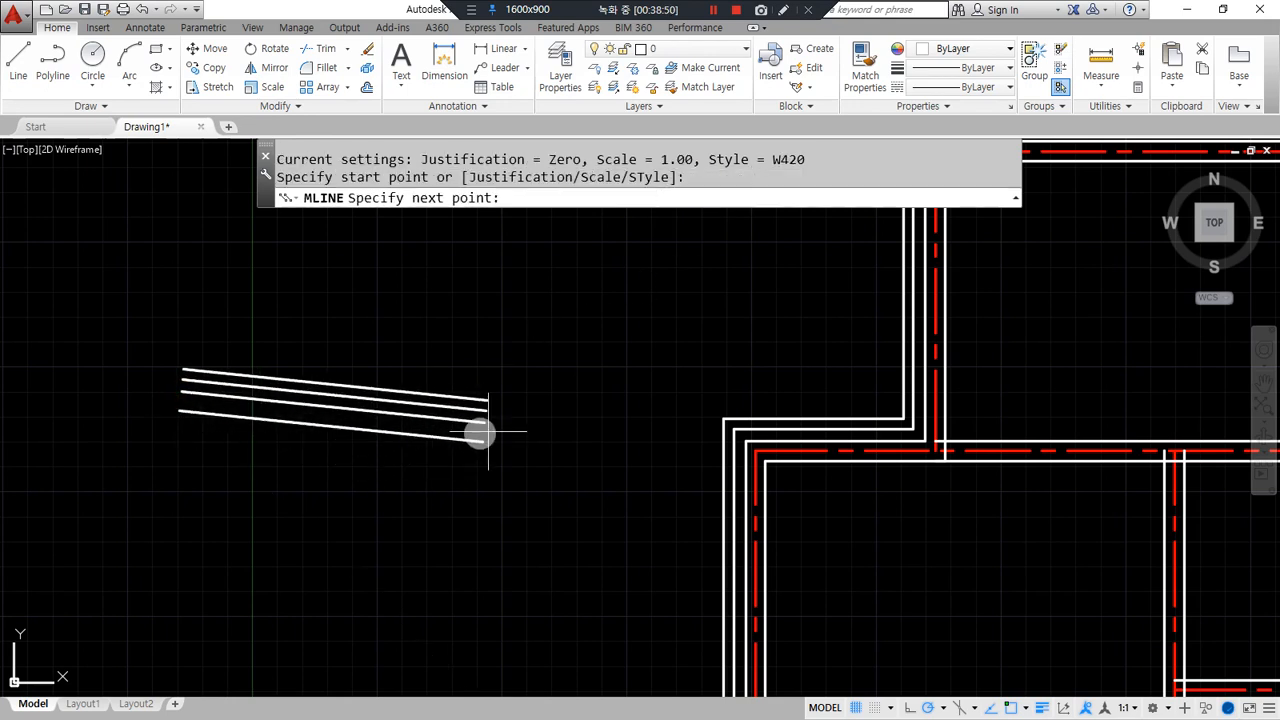
pyautogui.click(596, 393)
pyautogui.press('Return')
# Draw three vertical W420 multilines, each about 2700 long, with the first two crossing the horizontal practice multiline and the third parallel beside them.
pyautogui.press('Return')
pyautogui.click(258, 265)
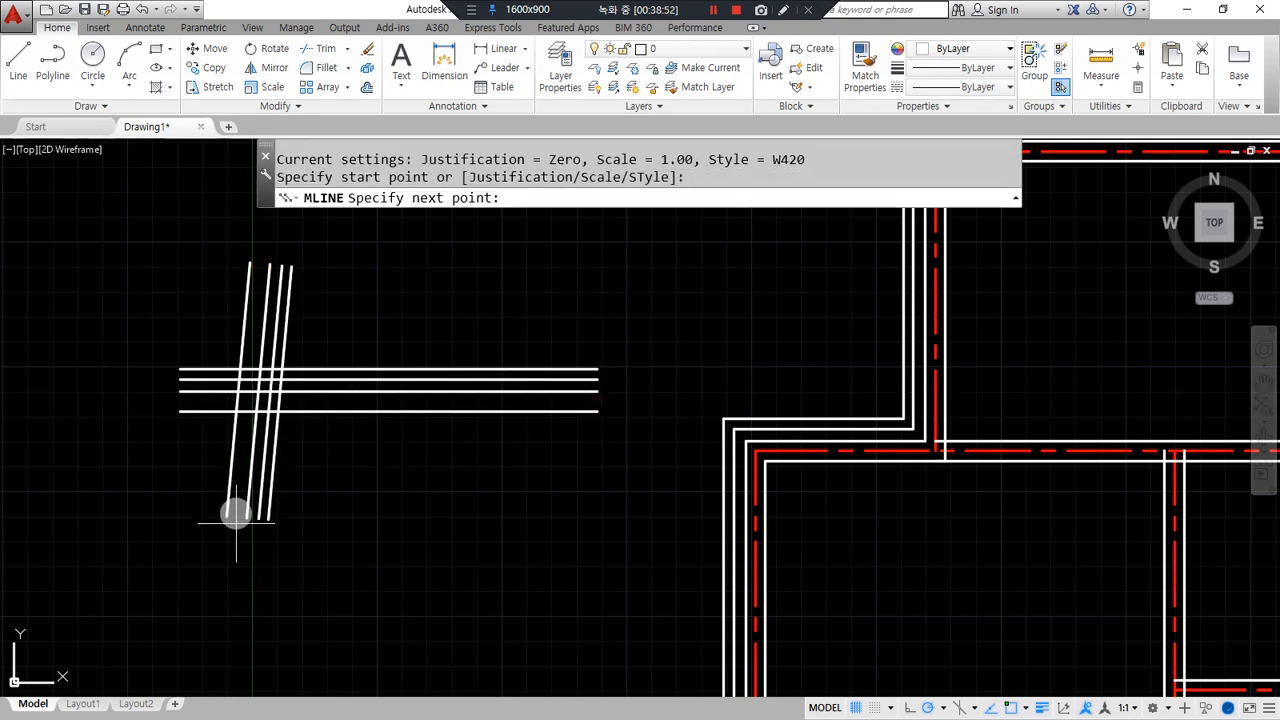
pyautogui.click(258, 545)
pyautogui.press('Return')
pyautogui.press('Return')
pyautogui.click(390, 265)
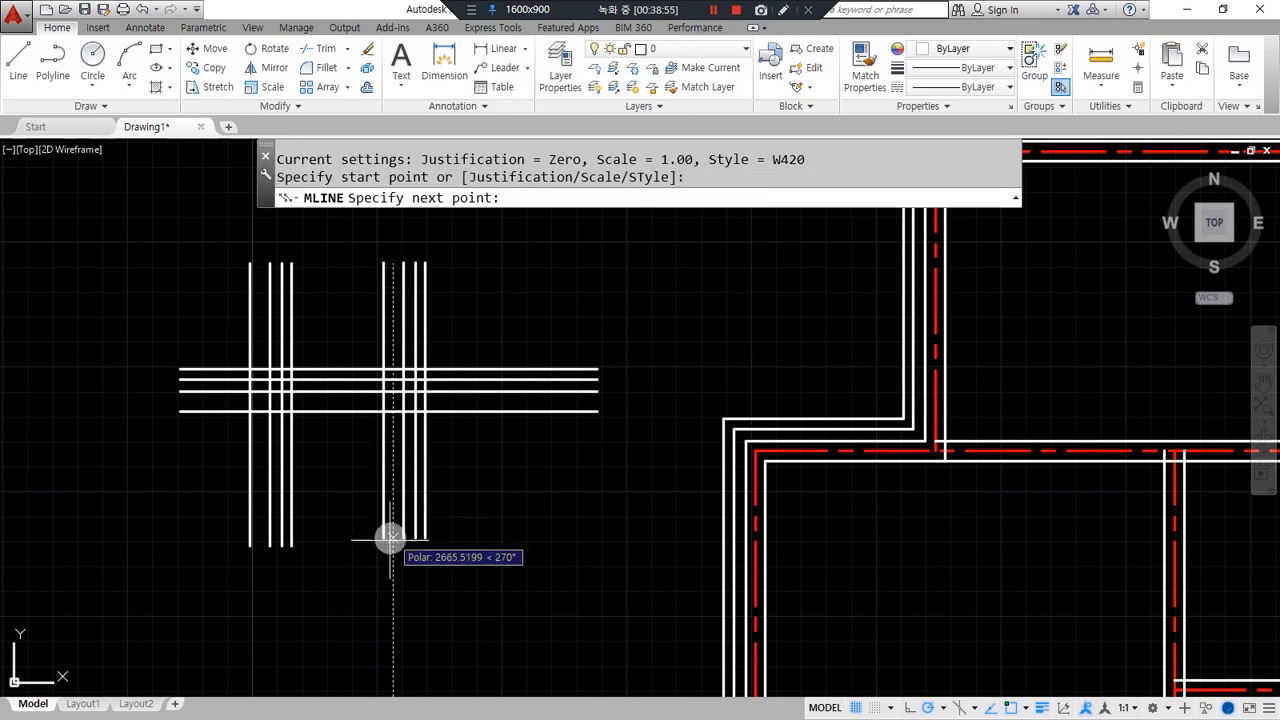
pyautogui.click(390, 552)
pyautogui.press('Return')
pyautogui.press('Return')
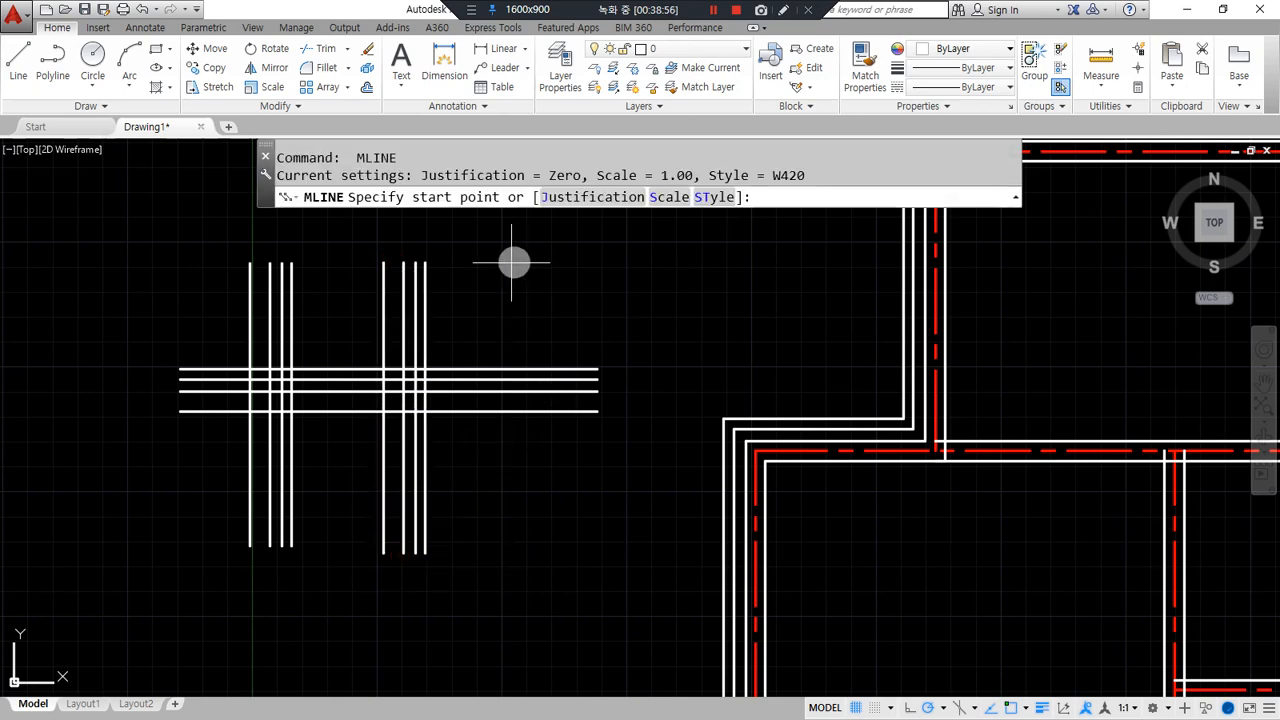
pyautogui.click(513, 263)
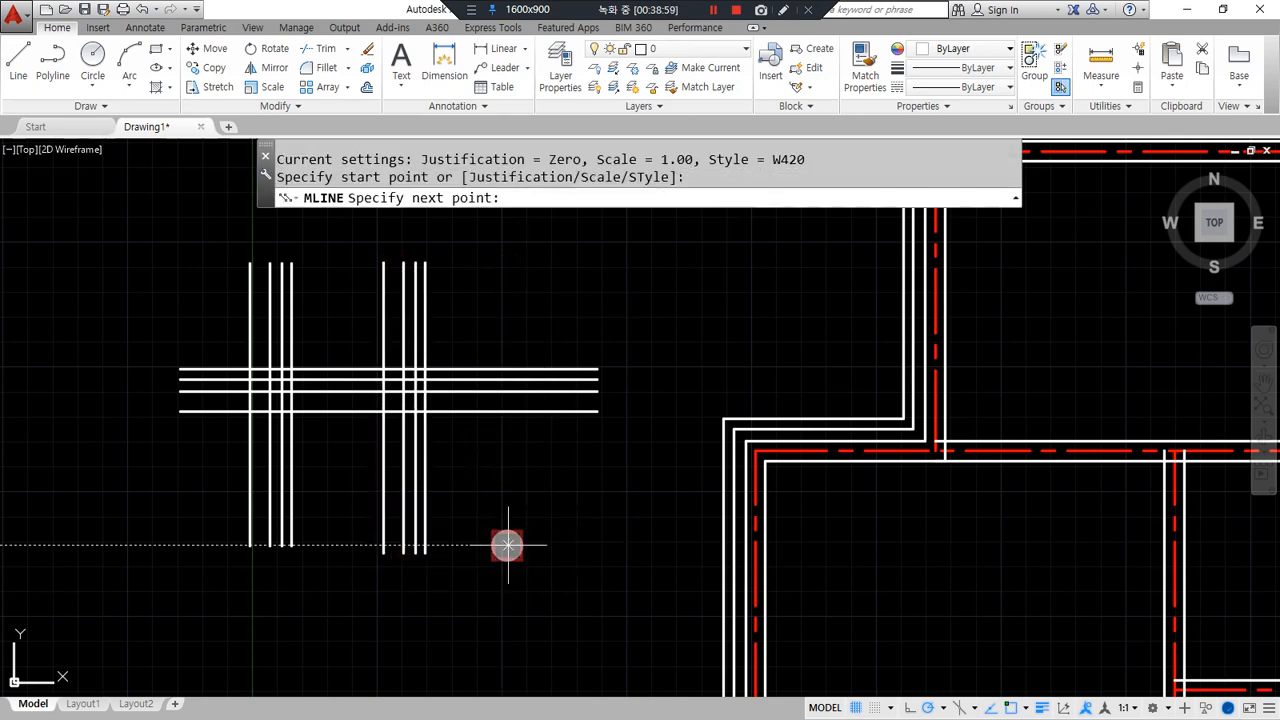
pyautogui.click(508, 545)
pyautogui.press('Return')
pyautogui.scroll(2, 257, 423)
pyautogui.moveTo(280, 443); pyautogui.dragTo(286, 514, button='middle')
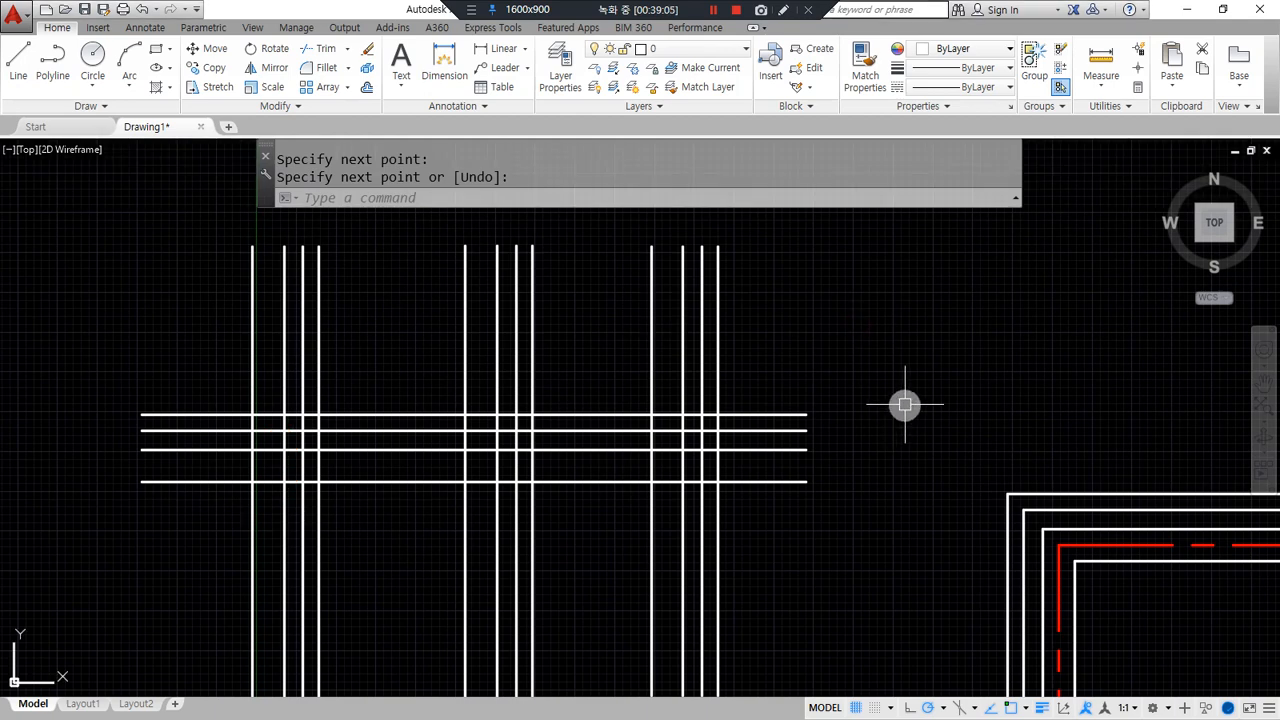
# Open the multiline editing tools and examine the closed, open and merged variants of the cross and tee options.
pyautogui.write('mledit')
pyautogui.press('Return')
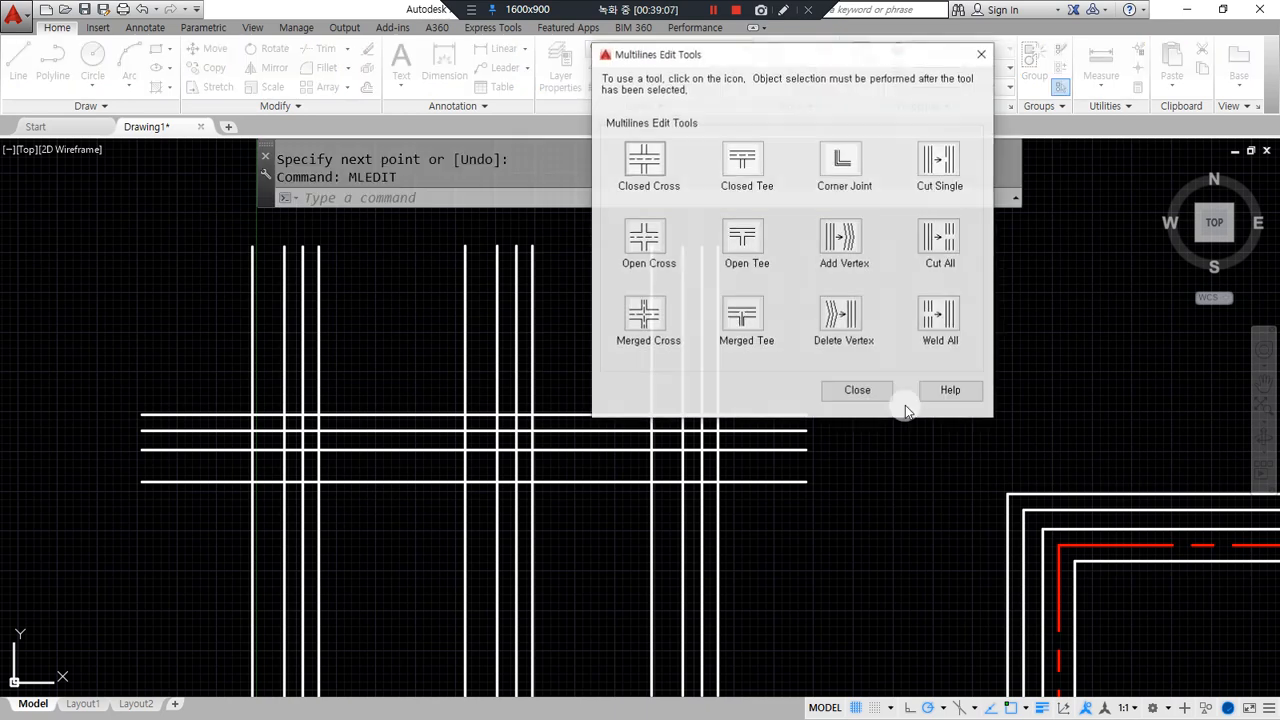
pyautogui.moveTo(925, 367)
pyautogui.mouseDown()
pyautogui.moveTo(720, 381)
pyautogui.moveTo(659, 148)
pyautogui.moveTo(1023, 194)
pyautogui.moveTo(945, 368)
pyautogui.mouseUp()
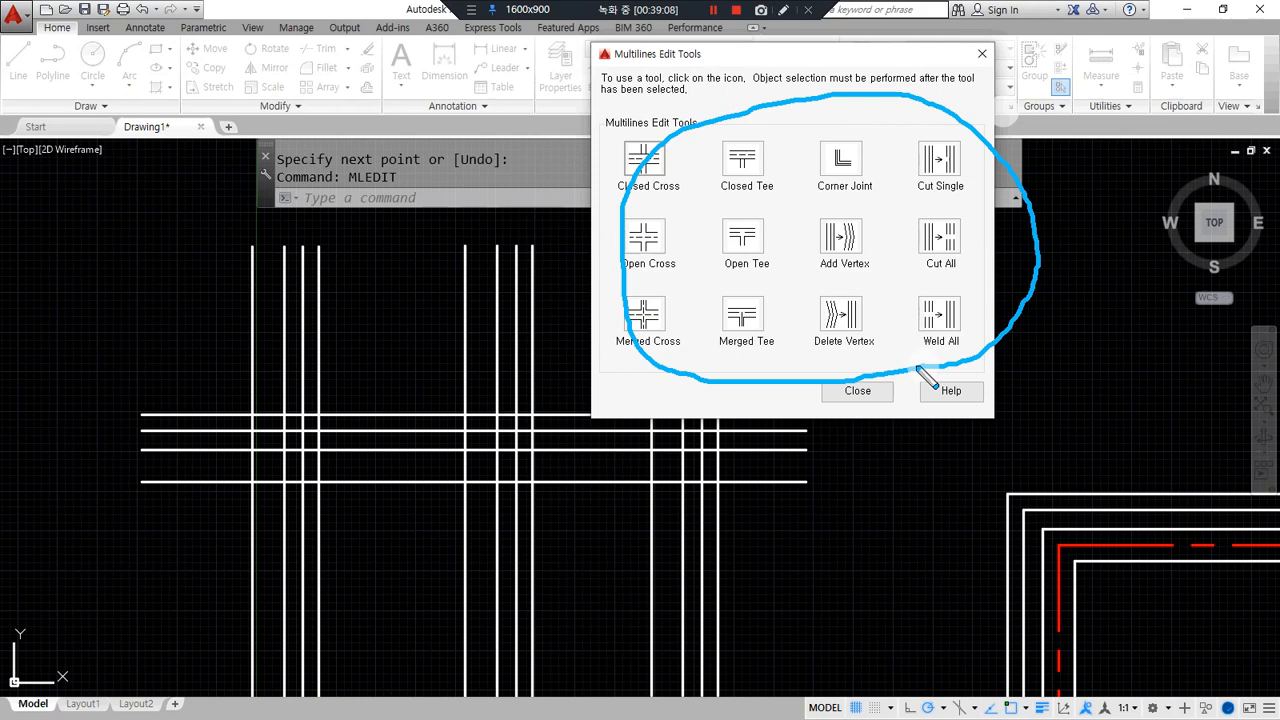
pyautogui.hotkey('ctrl', 'z')
pyautogui.moveTo(797, 250); pyautogui.dragTo(790, 447)
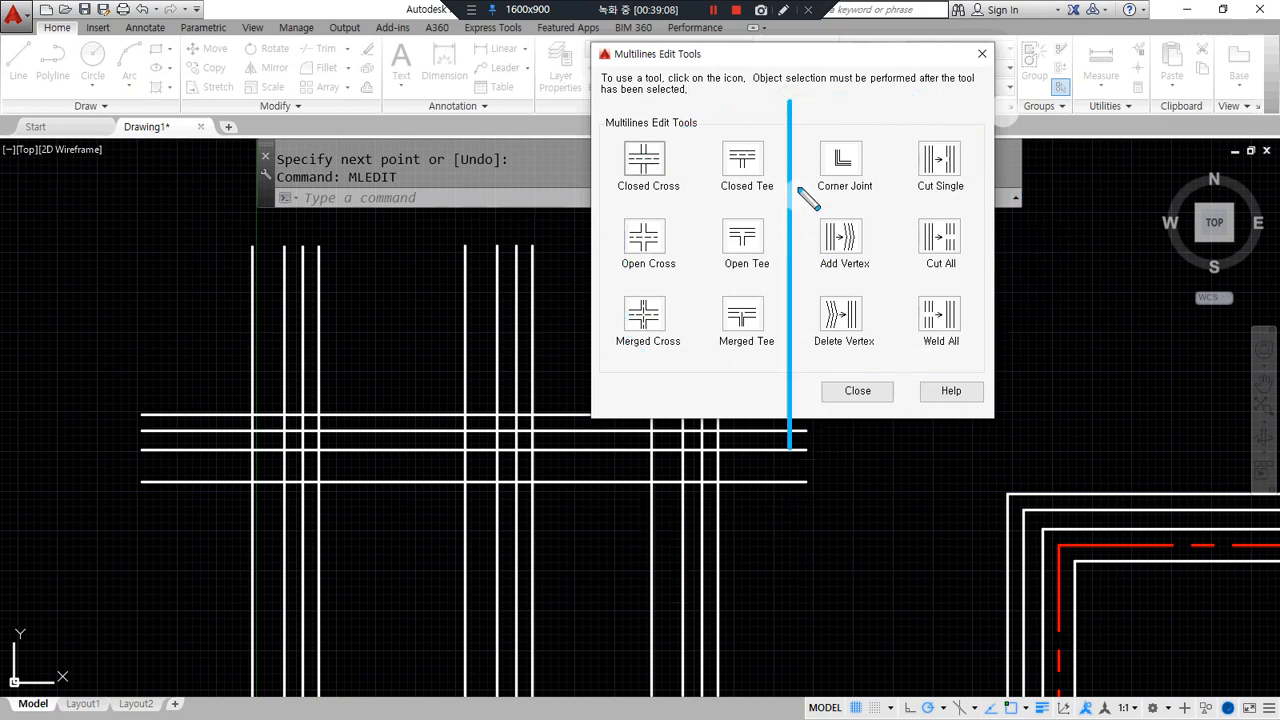
pyautogui.moveTo(797, 105); pyautogui.dragTo(797, 378)
pyautogui.moveTo(697, 377)
pyautogui.mouseDown()
pyautogui.moveTo(571, 284)
pyautogui.moveTo(690, 108)
pyautogui.mouseUp()
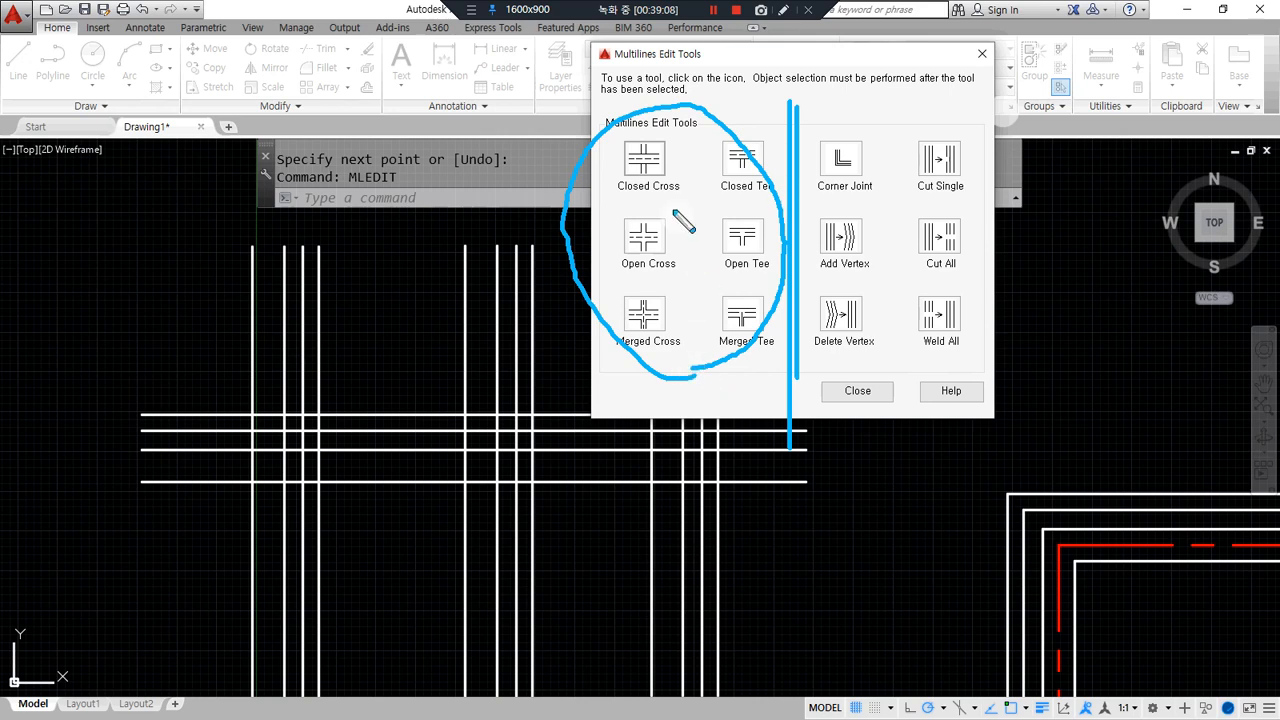
pyautogui.press('Delete')
pyautogui.moveTo(172, 457); pyautogui.dragTo(435, 457)
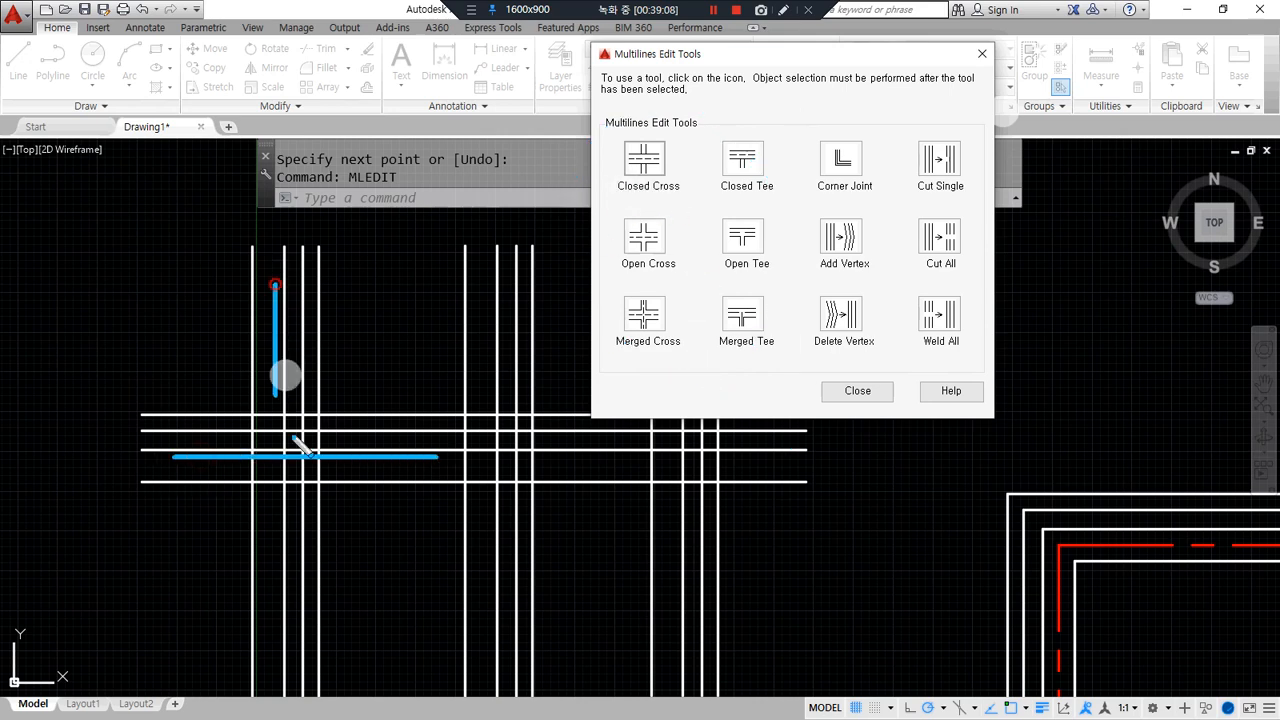
pyautogui.moveTo(275, 285); pyautogui.dragTo(276, 690)
pyautogui.moveTo(363, 460)
pyautogui.mouseDown()
pyautogui.moveTo(266, 380)
pyautogui.moveTo(331, 540)
pyautogui.mouseUp()
pyautogui.press('Delete')
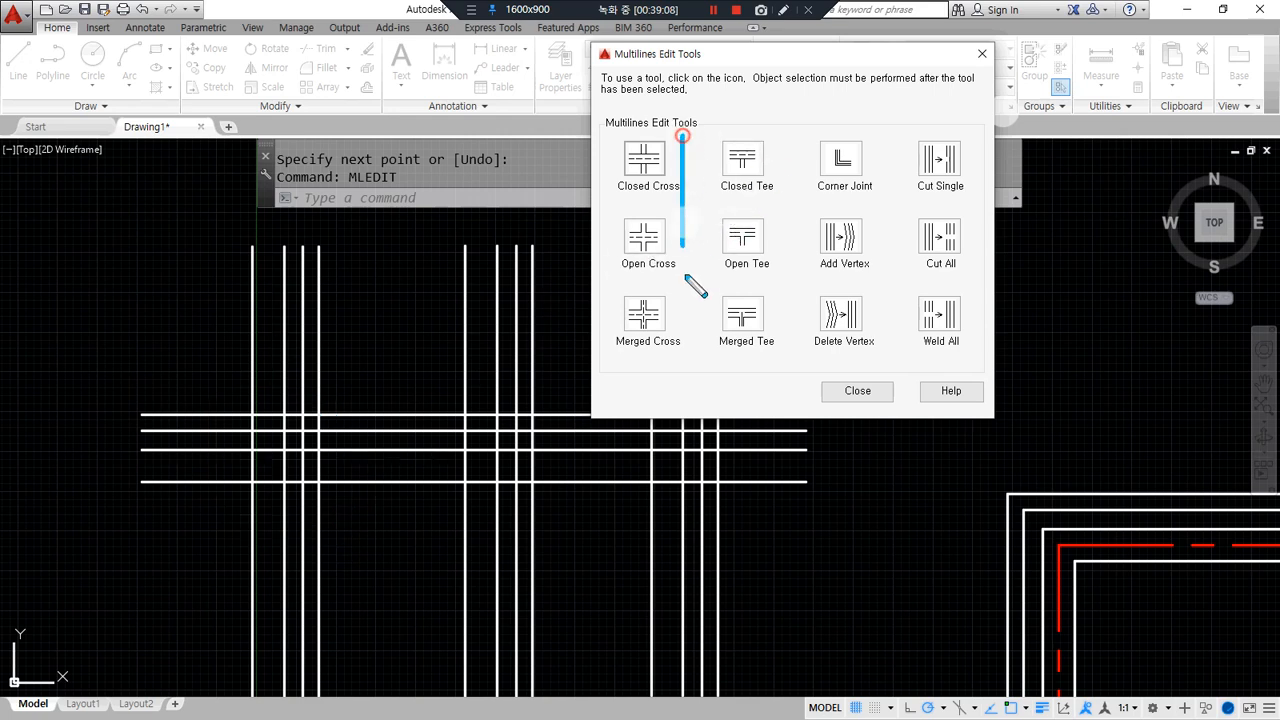
pyautogui.moveTo(350, 458); pyautogui.dragTo(607, 458)
pyautogui.moveTo(506, 450); pyautogui.dragTo(506, 655)
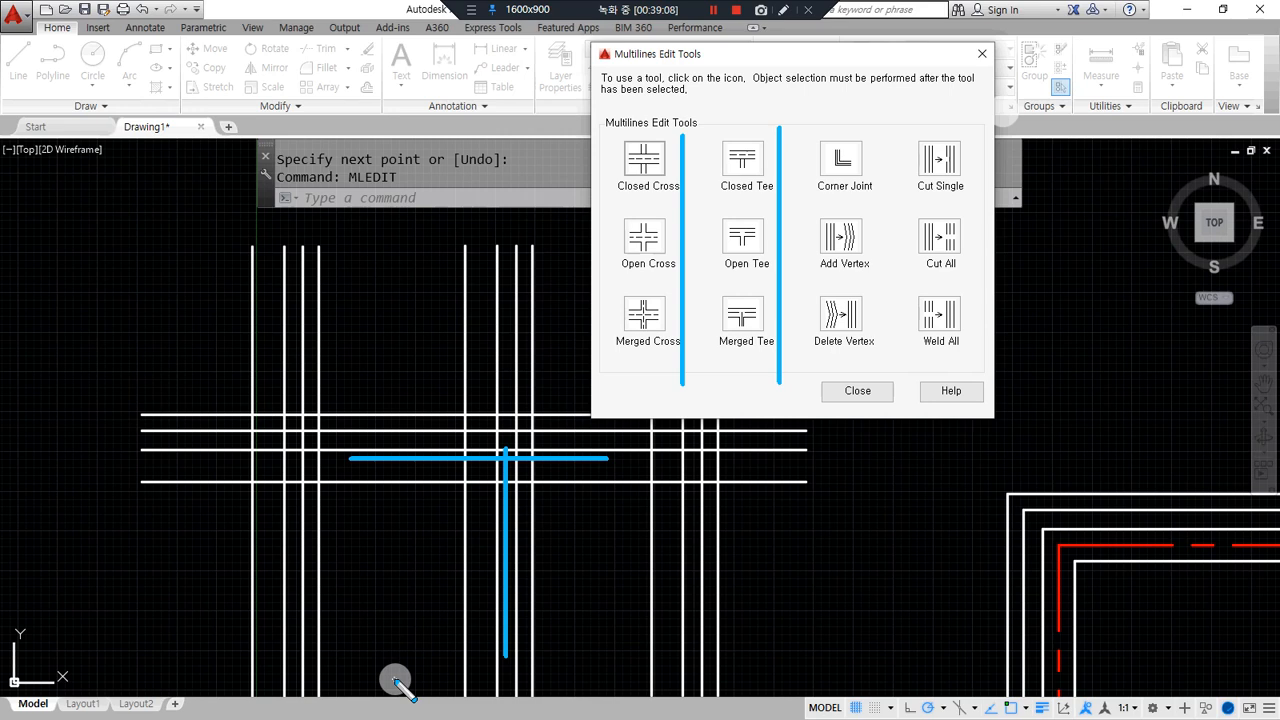
pyautogui.press('Delete')
pyautogui.moveTo(590, 211); pyautogui.dragTo(778, 211)
pyautogui.moveTo(740, 370); pyautogui.dragTo(741, 367)
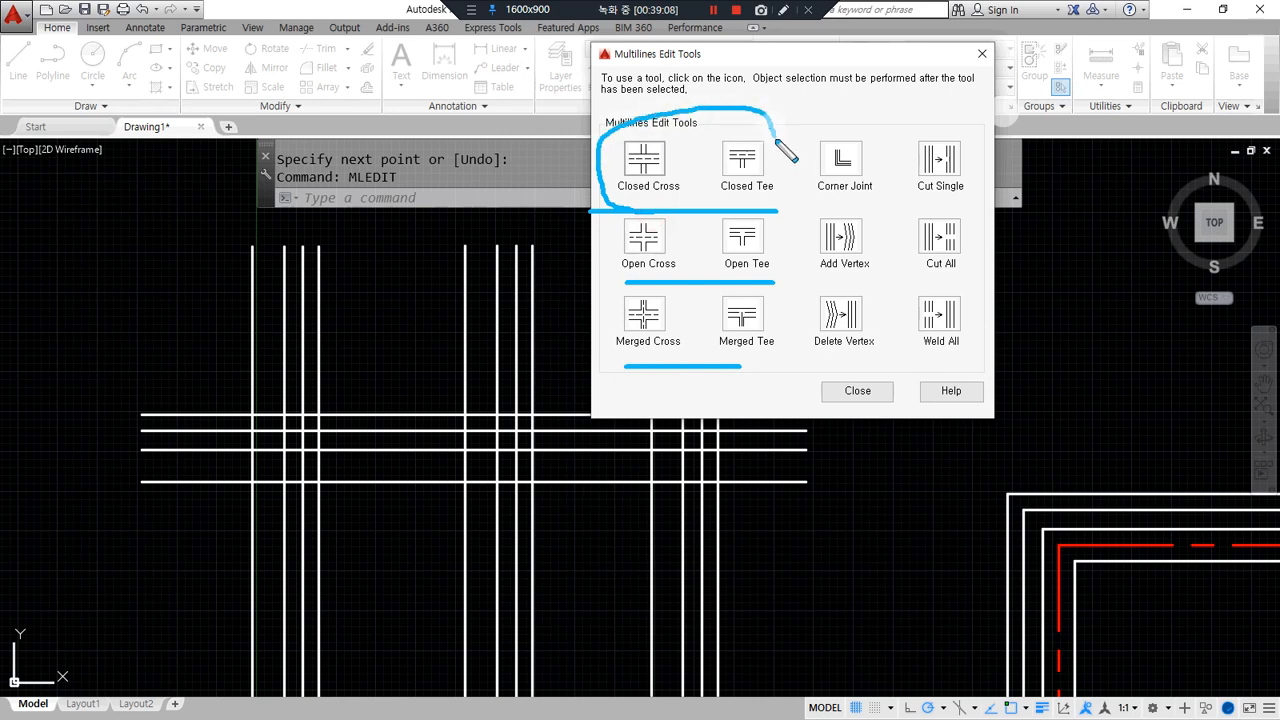
pyautogui.moveTo(714, 274); pyautogui.dragTo(722, 213)
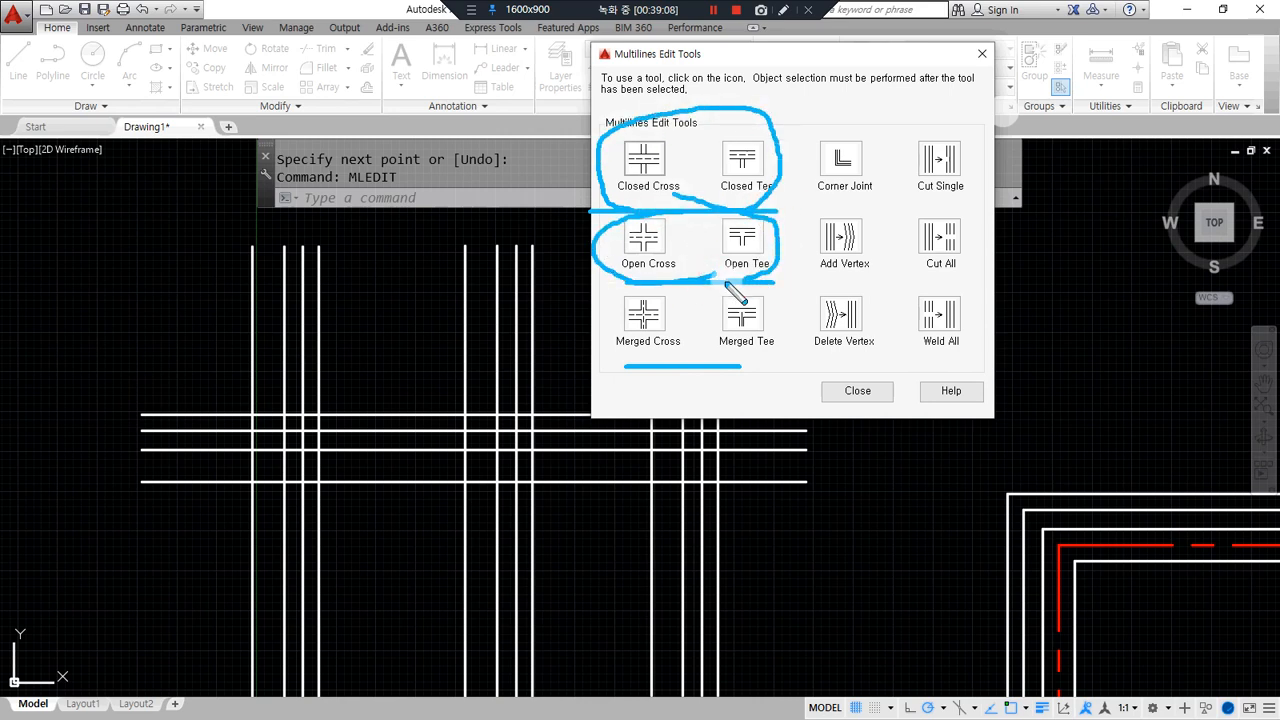
pyautogui.moveTo(720, 381); pyautogui.dragTo(776, 296)
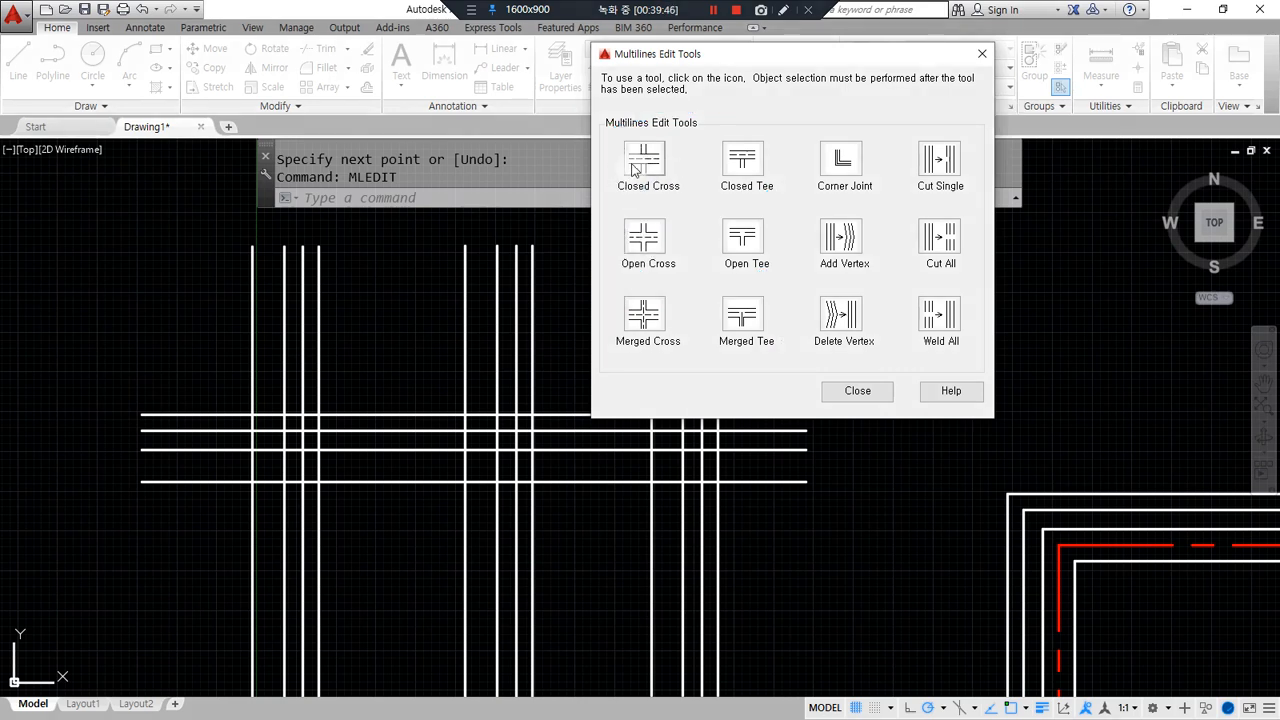
# Apply Closed Cross where the first vertical practice multiline meets the horizontal one, cutting the vertical multiline at the crossing.
pyautogui.click(642, 157)
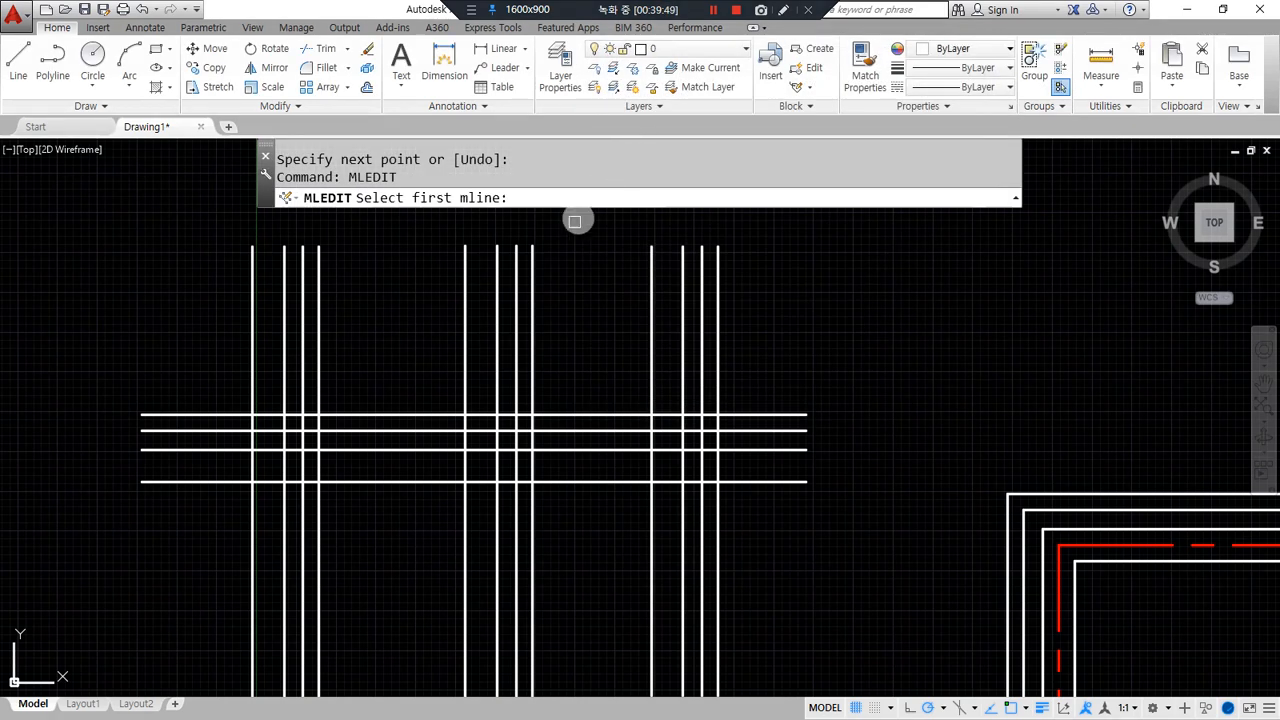
pyautogui.click(322, 521)
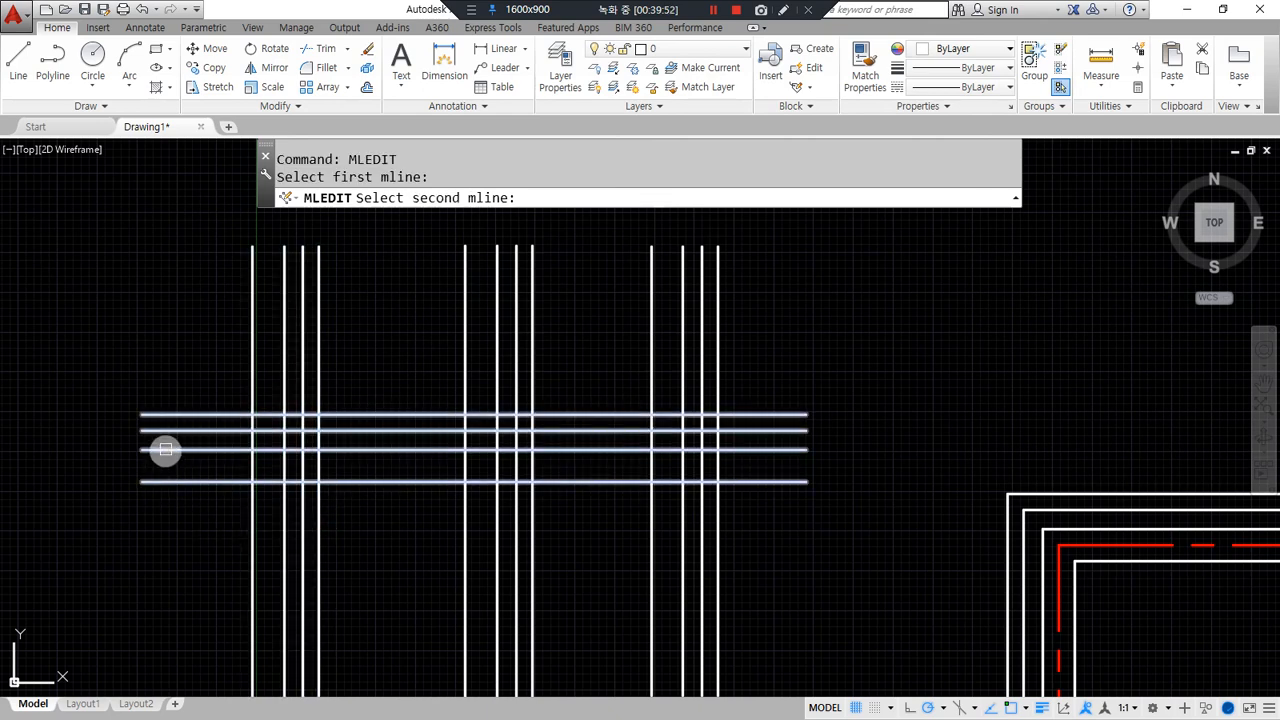
pyautogui.click(165, 449)
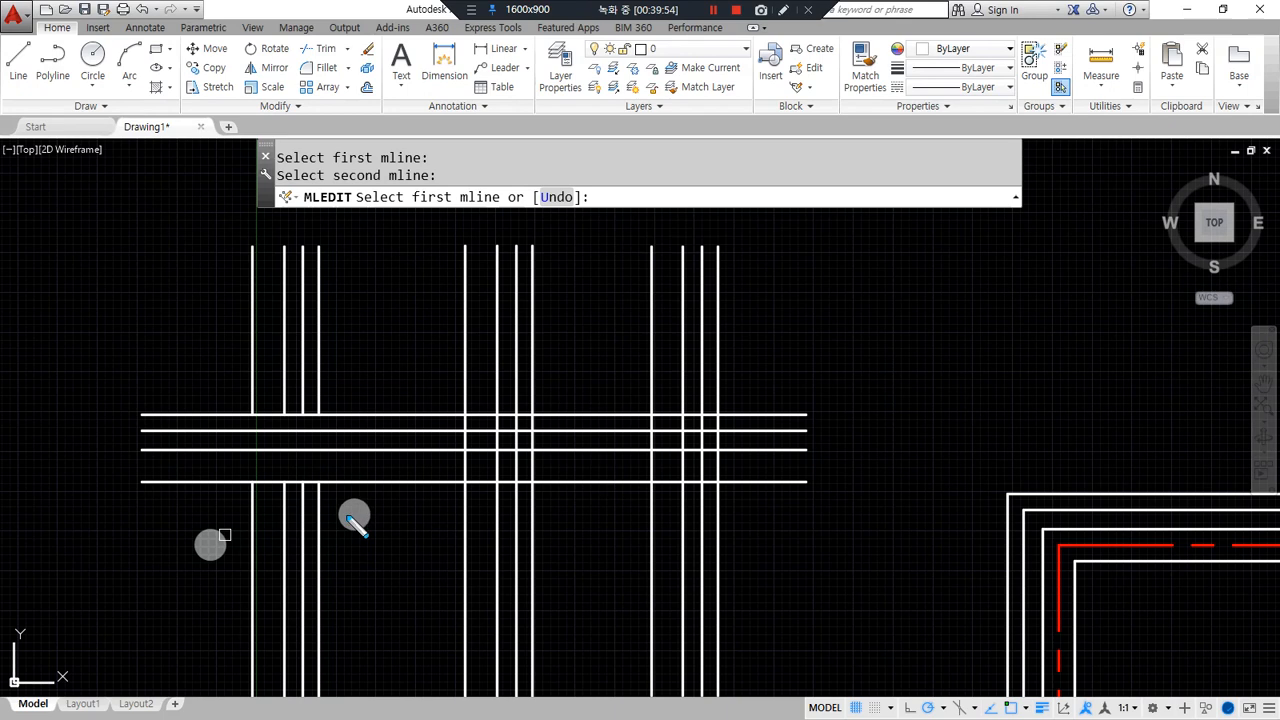
pyautogui.moveTo(324, 505)
pyautogui.mouseDown()
pyautogui.moveTo(214, 386)
pyautogui.moveTo(386, 471)
pyautogui.moveTo(350, 517)
pyautogui.mouseUp()
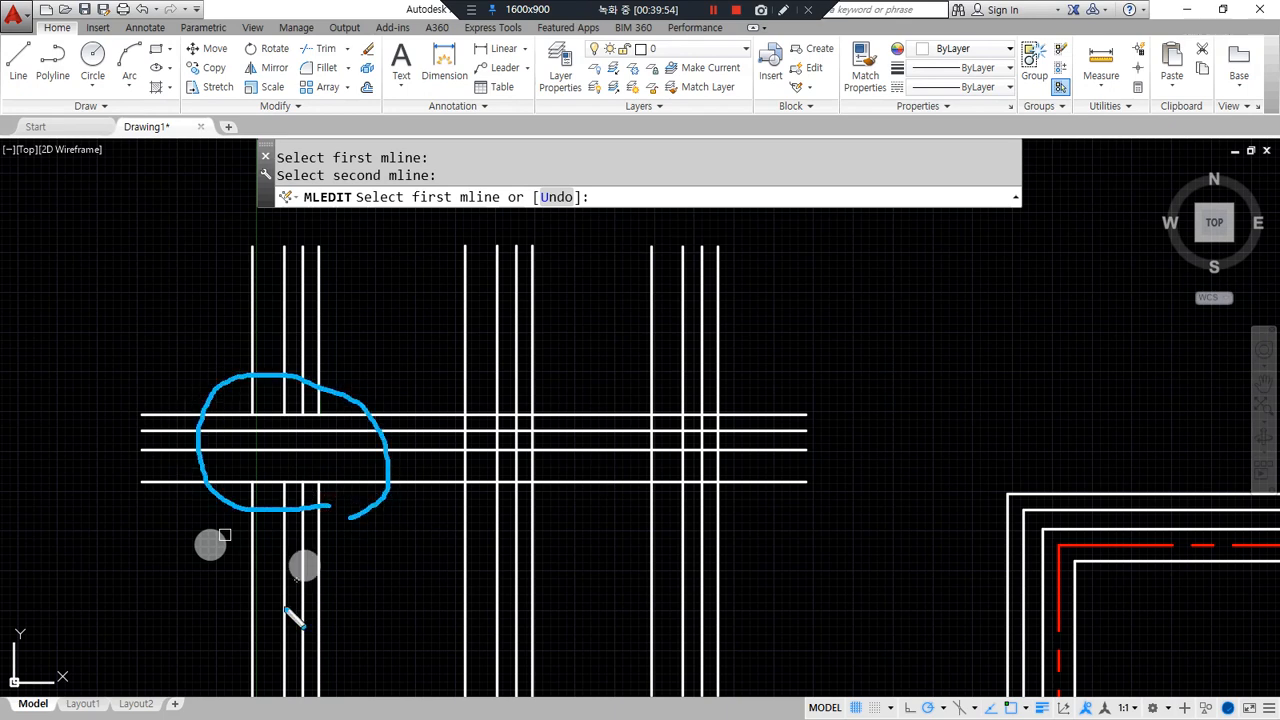
pyautogui.press('Return')
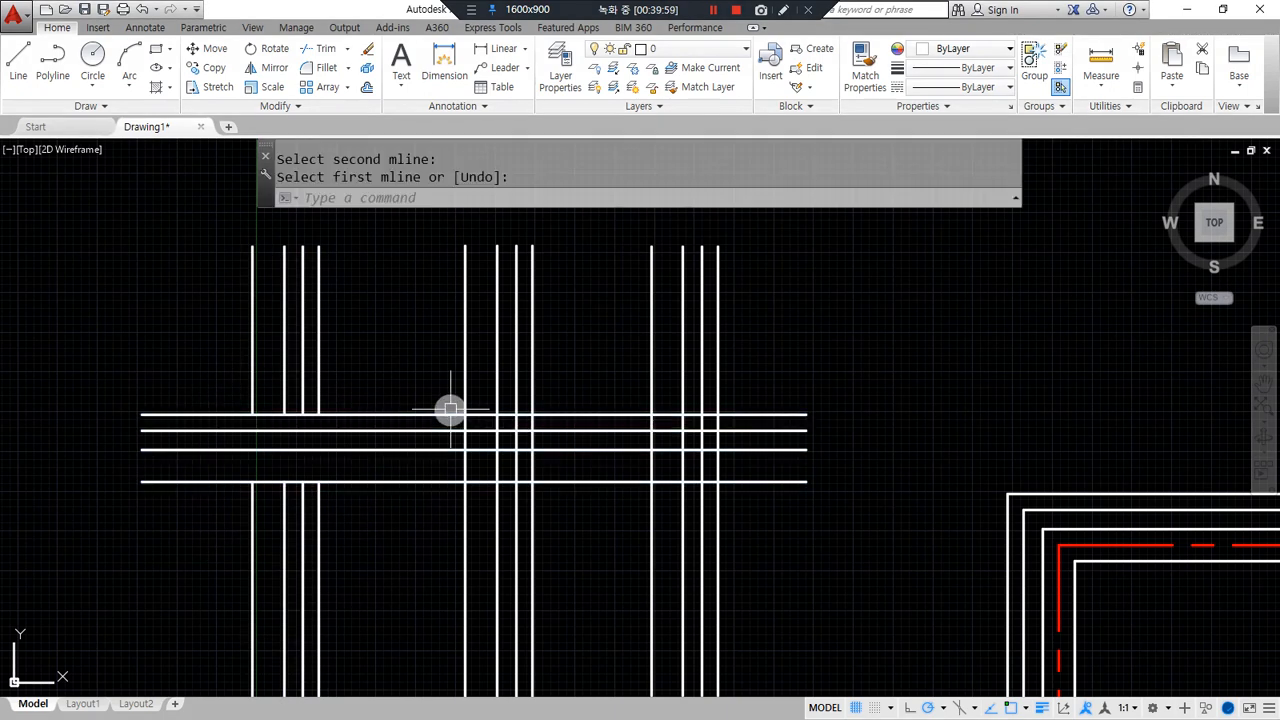
# Apply Open Cross to the intersection of the second vertical practice multiline with the horizontal one, picking the vertical multiline first.
pyautogui.press('Return')
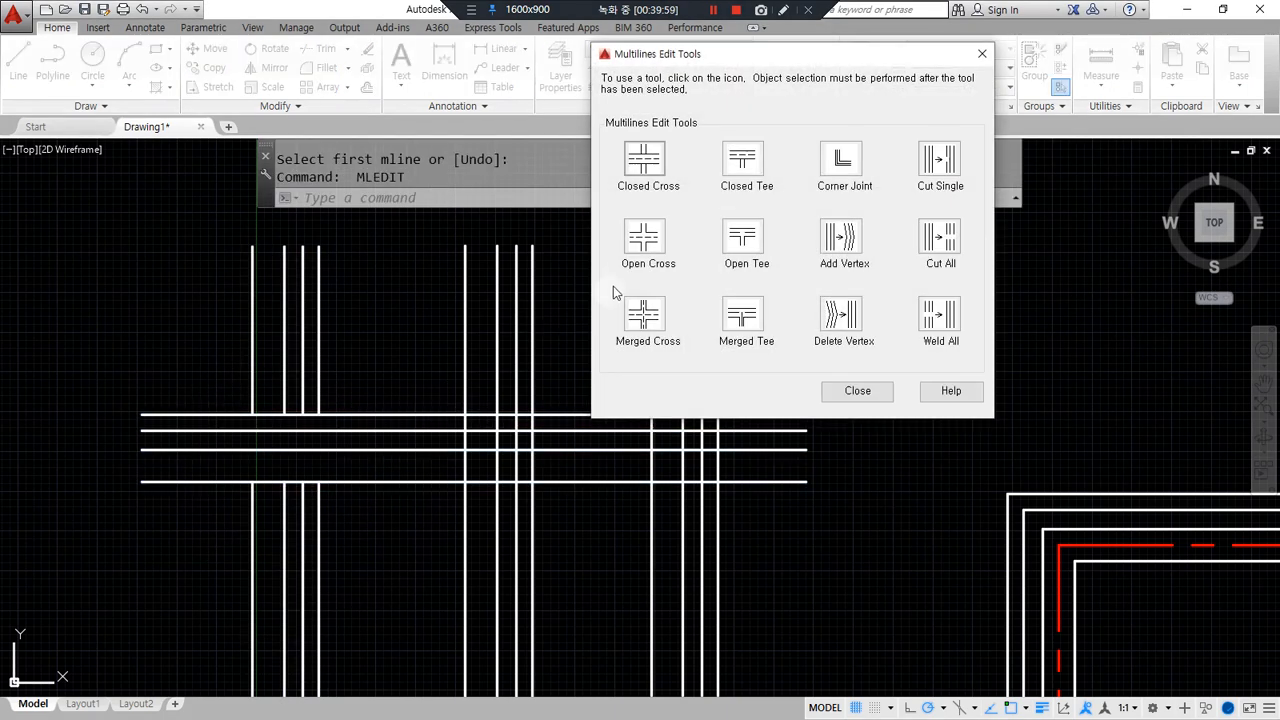
pyautogui.click(641, 240)
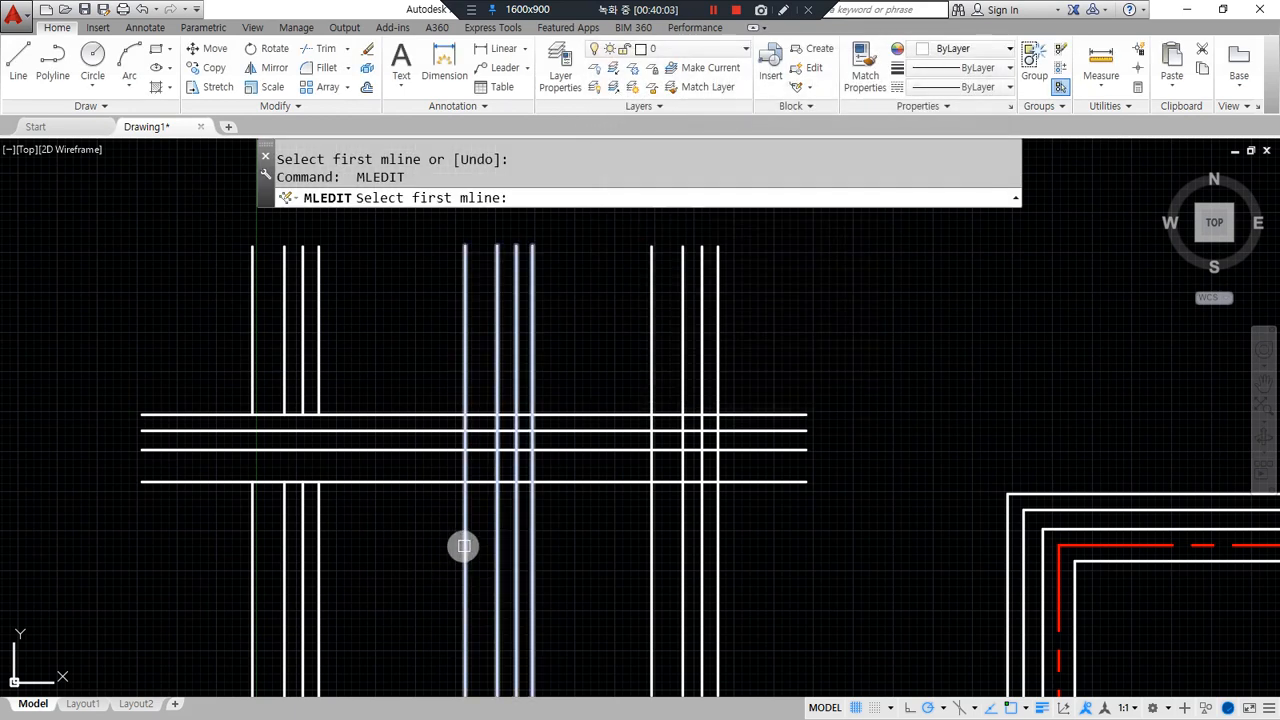
pyautogui.click(463, 544)
pyautogui.click(420, 482)
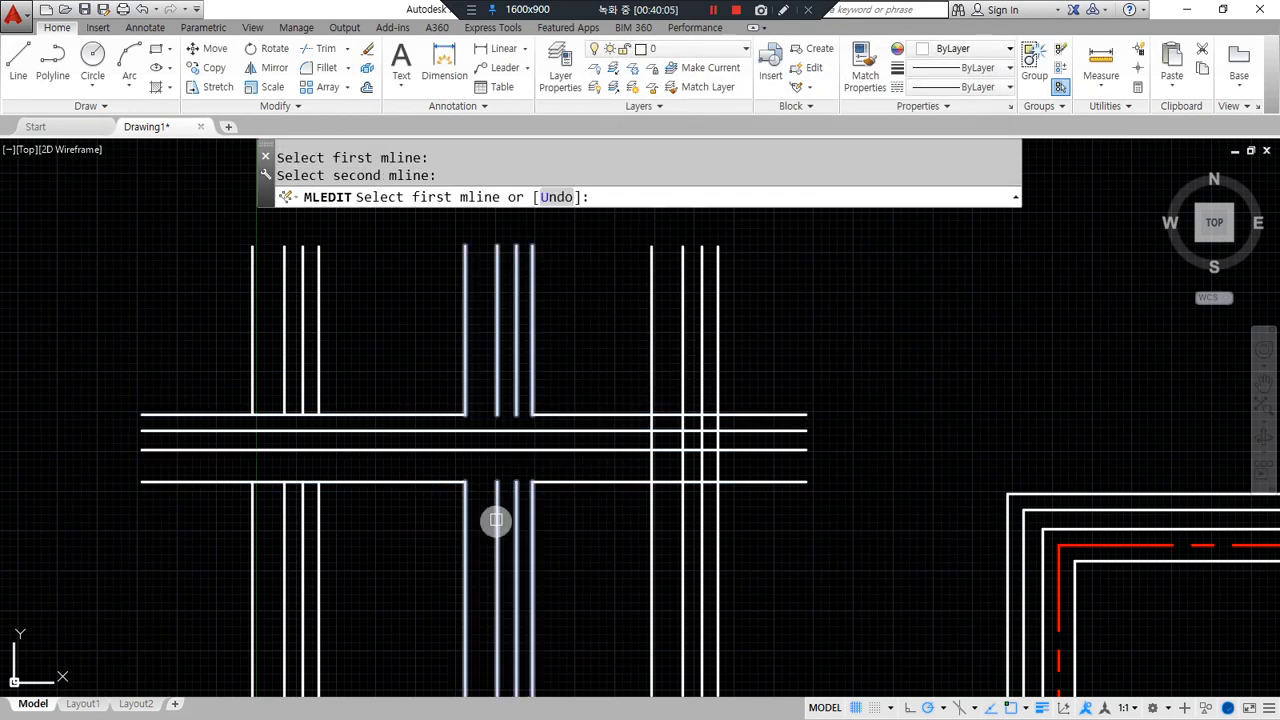
pyautogui.moveTo(525, 503)
pyautogui.mouseDown()
pyautogui.moveTo(503, 451)
pyautogui.moveTo(545, 495)
pyautogui.mouseUp()
pyautogui.moveTo(548, 425)
pyautogui.mouseDown()
pyautogui.moveTo(449, 434)
pyautogui.moveTo(540, 410)
pyautogui.mouseUp()
pyautogui.press('Escape')
pyautogui.press('Escape')
# Apply Merged Cross to the intersection of the third vertical practice multiline with the horizontal one.
pyautogui.press('space')
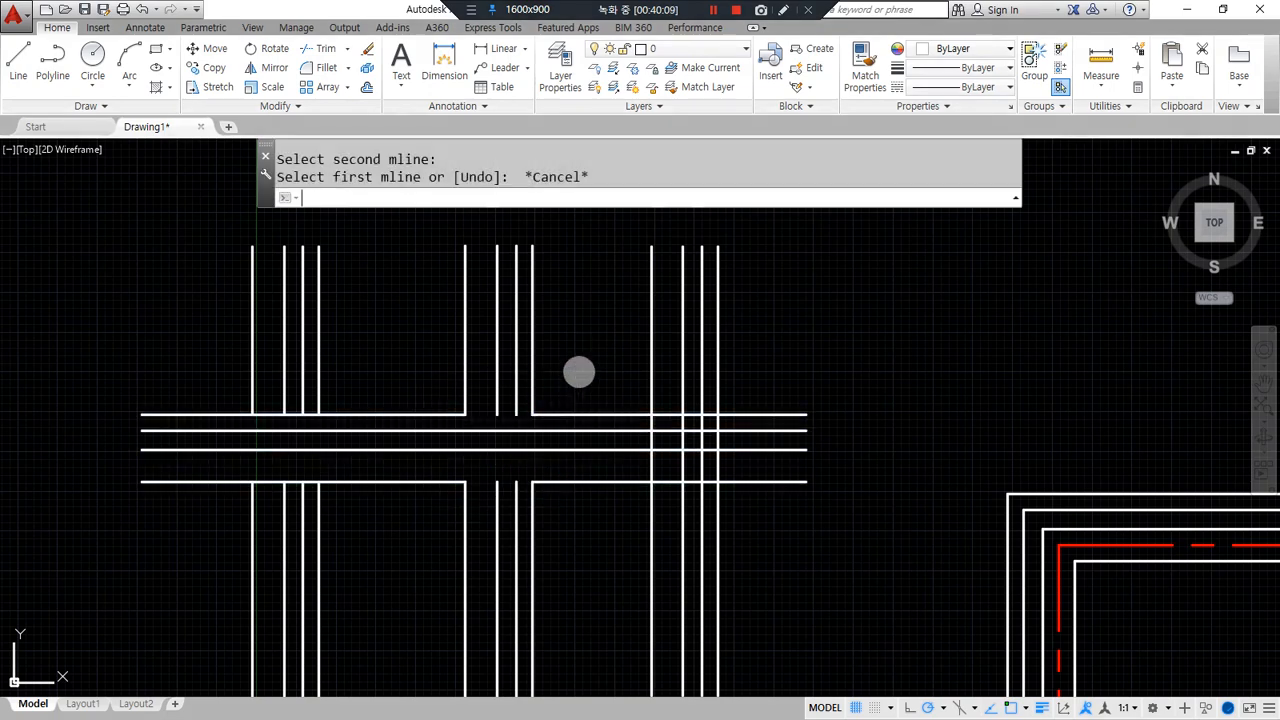
pyautogui.click(650, 521)
pyautogui.click(630, 483)
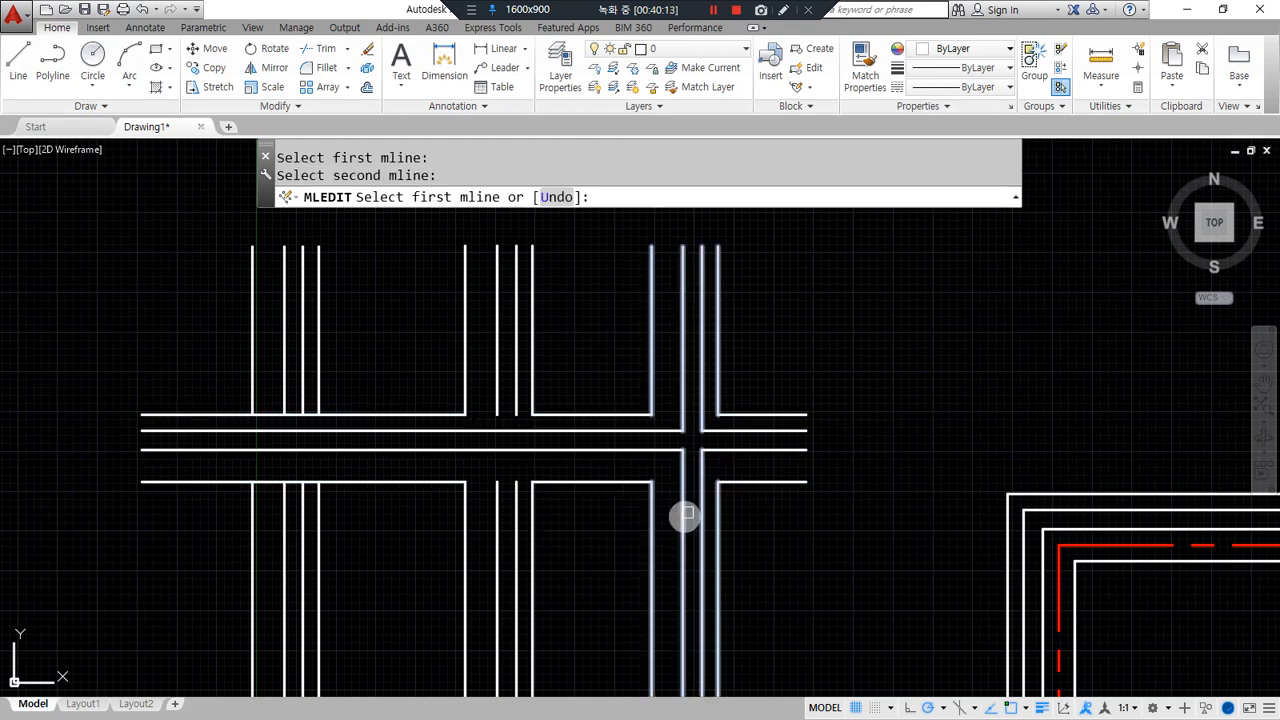
pyautogui.moveTo(708, 512)
pyautogui.mouseDown()
pyautogui.moveTo(677, 394)
pyautogui.moveTo(708, 543)
pyautogui.mouseUp()
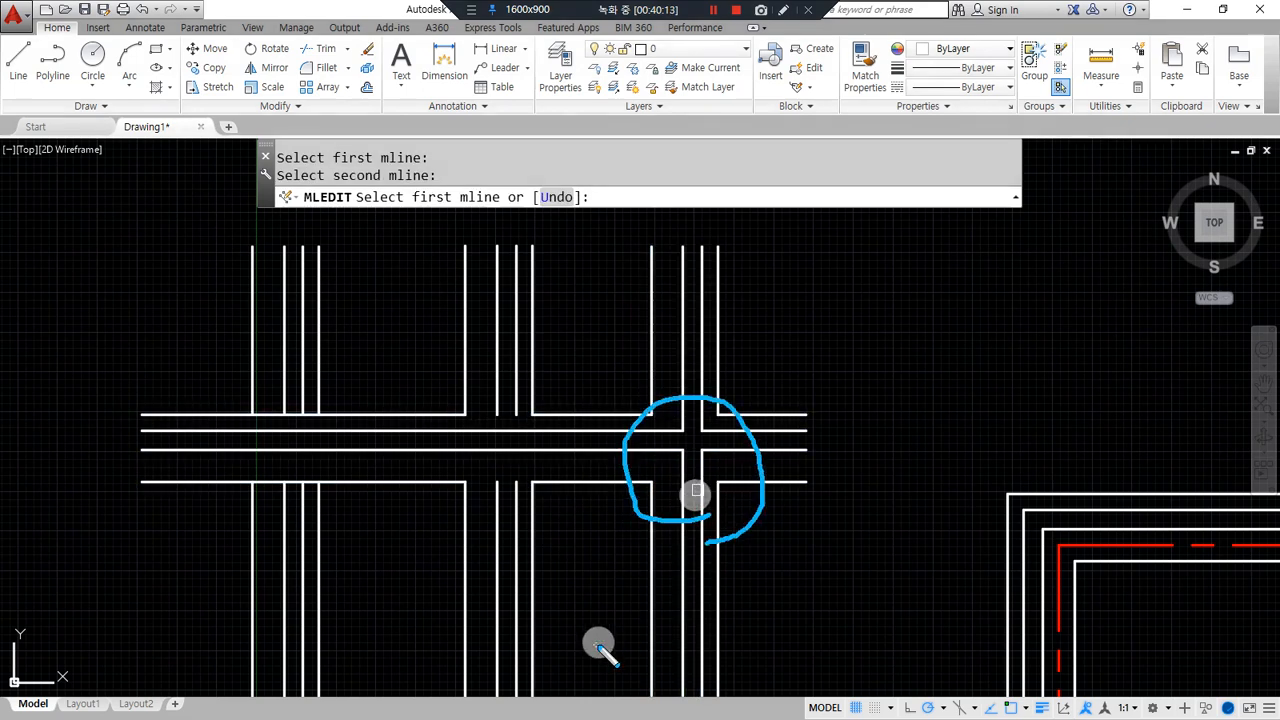
pyautogui.press('Return')
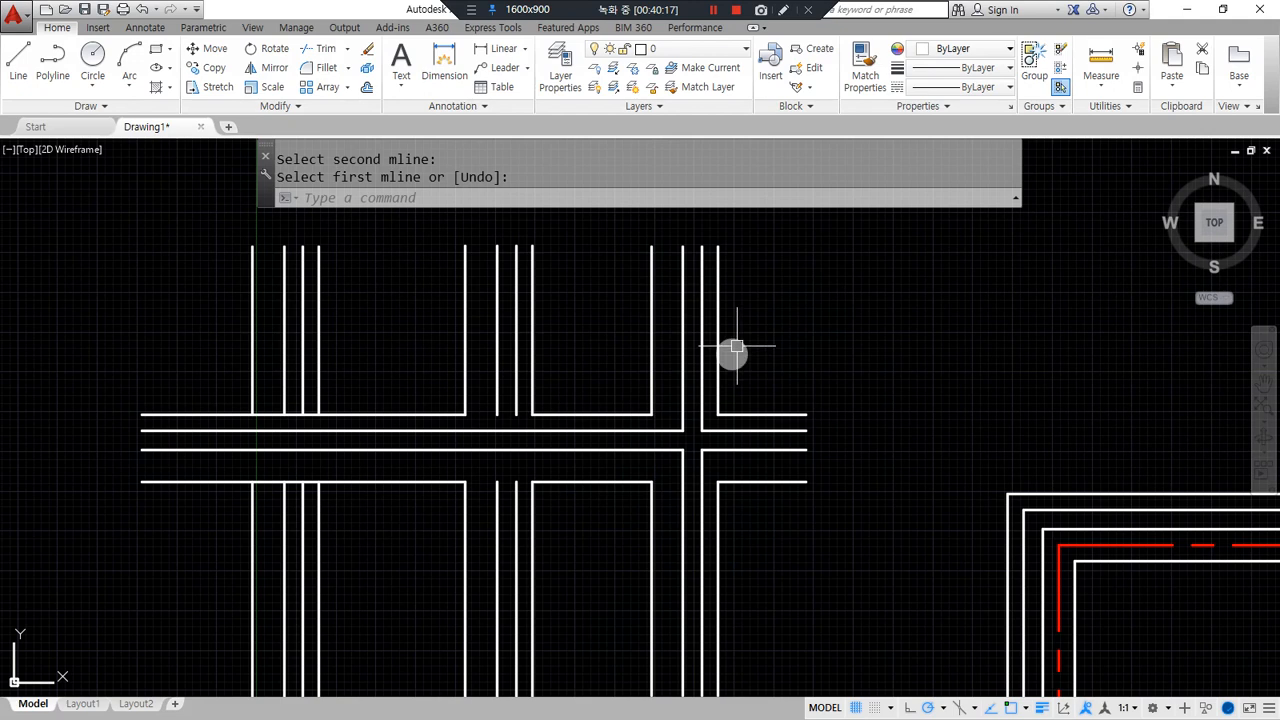
# Reopen the multiline editing tools, compare Closed Cross with the first practice crossing's vertical and horizontal multilines, and close the tools.
pyautogui.press('Return')
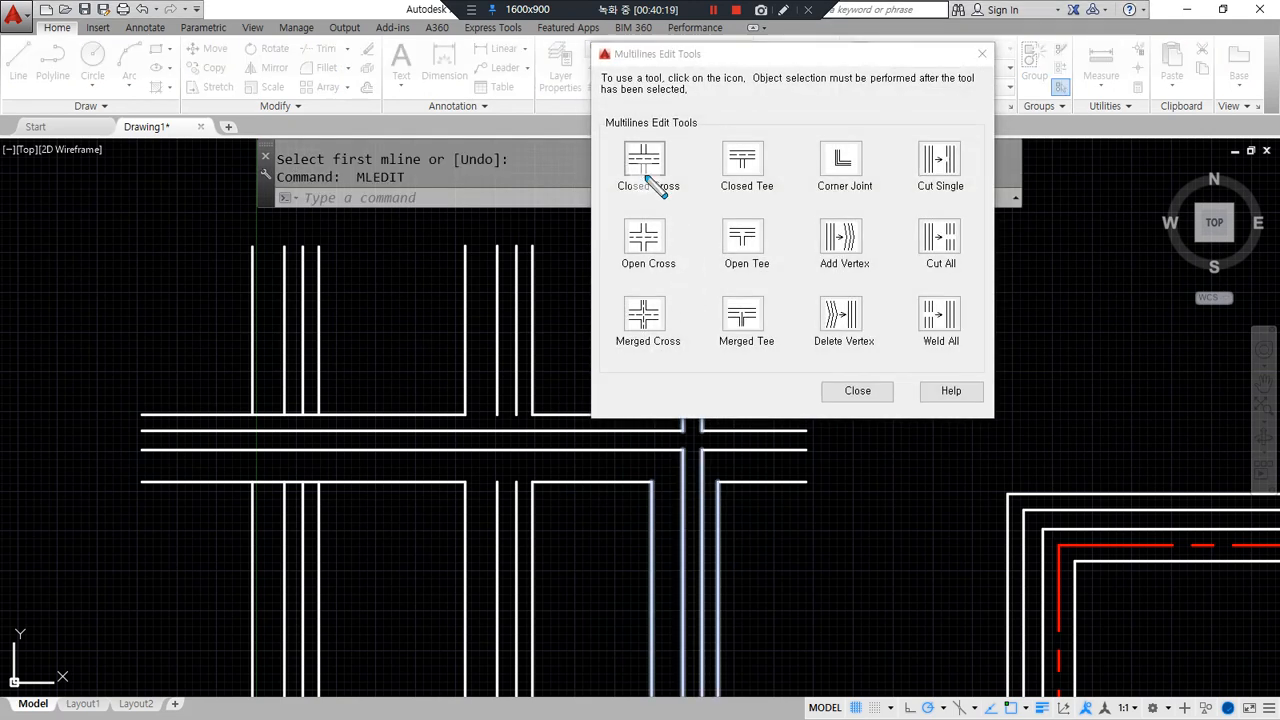
pyautogui.moveTo(677, 169)
pyautogui.mouseDown()
pyautogui.moveTo(565, 203)
pyautogui.moveTo(352, 385)
pyautogui.moveTo(357, 420)
pyautogui.mouseUp()
pyautogui.moveTo(299, 200); pyautogui.dragTo(300, 662)
pyautogui.moveTo(375, 293); pyautogui.dragTo(365, 330)
pyautogui.moveTo(133, 440); pyautogui.dragTo(418, 440)
pyautogui.moveTo(108, 357)
pyautogui.mouseDown()
pyautogui.moveTo(139, 372)
pyautogui.moveTo(137, 395)
pyautogui.mouseUp()
pyautogui.press('e')
pyautogui.moveTo(291, 491)
pyautogui.mouseDown()
pyautogui.moveTo(268, 503)
pyautogui.moveTo(271, 371)
pyautogui.moveTo(337, 509)
pyautogui.moveTo(250, 516)
pyautogui.mouseUp()
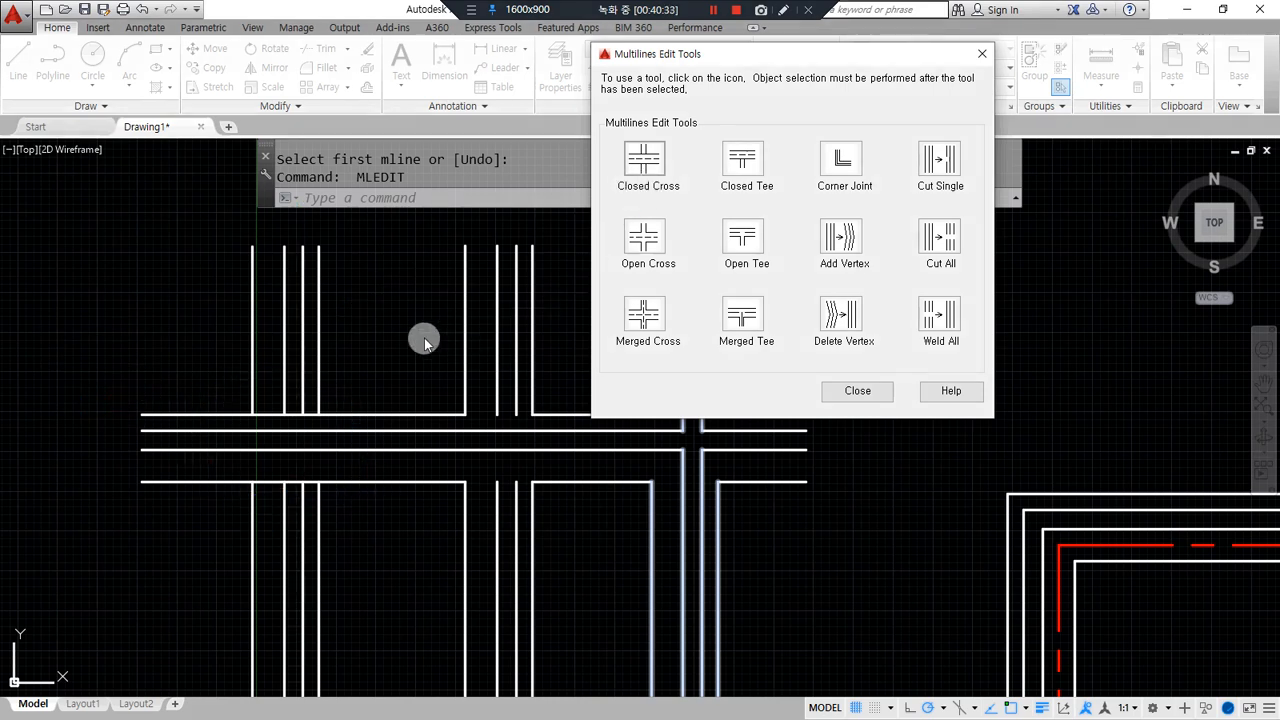
pyautogui.click(866, 395)
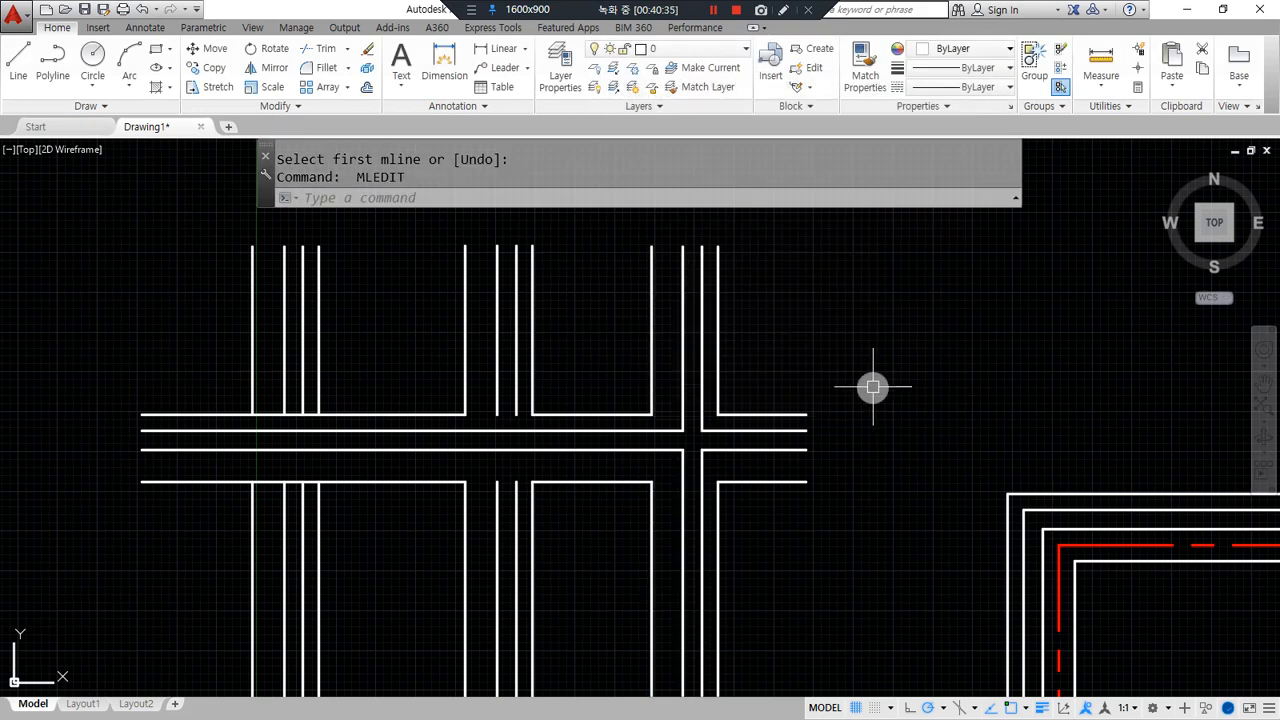
# Undo the closed, open and merged cross edits on the three practice intersections.
pyautogui.hotkey('ctrl', 'z')
pyautogui.click(834, 334)
pyautogui.hotkey('ctrl', 'z')
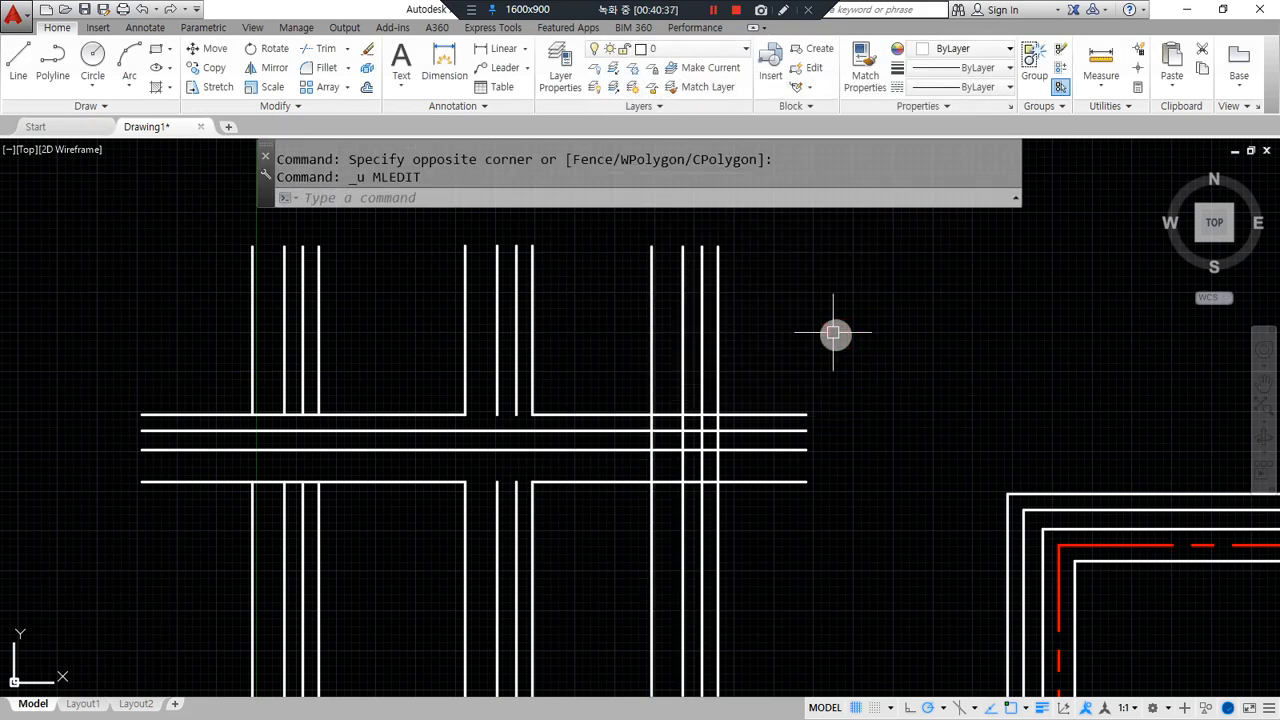
pyautogui.click(876, 447)
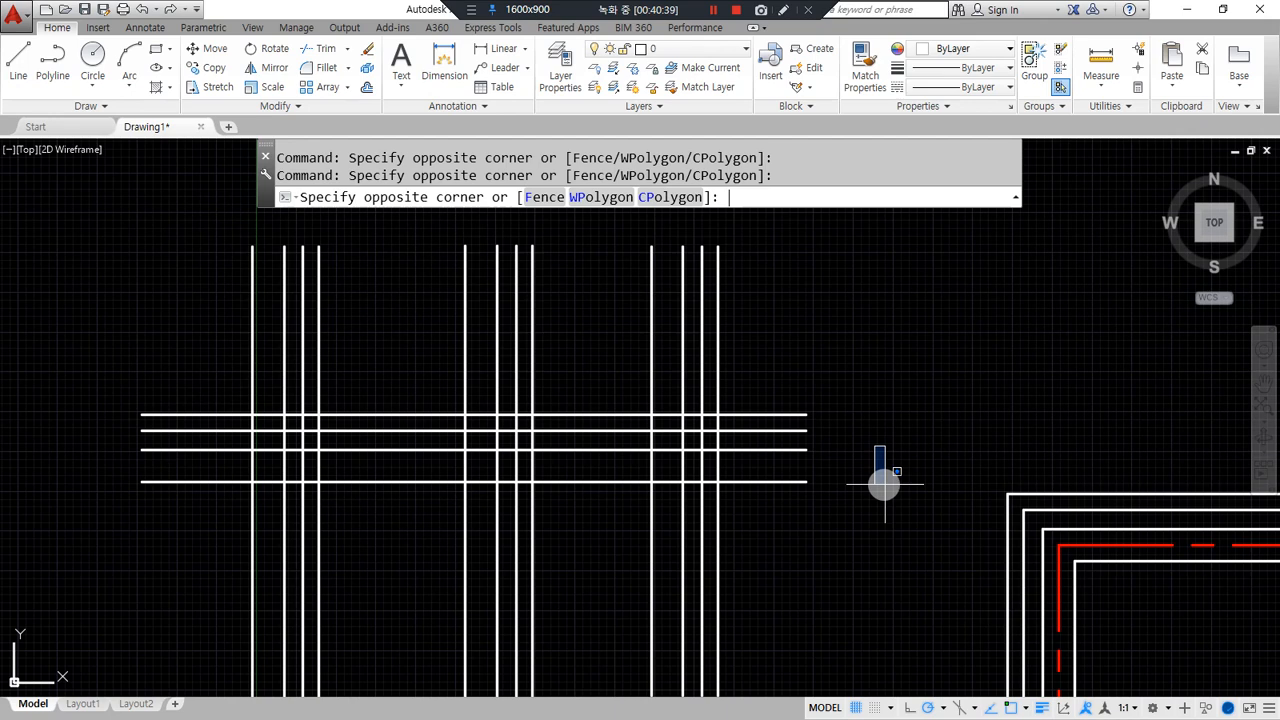
pyautogui.press('Escape')
pyautogui.press('Escape')
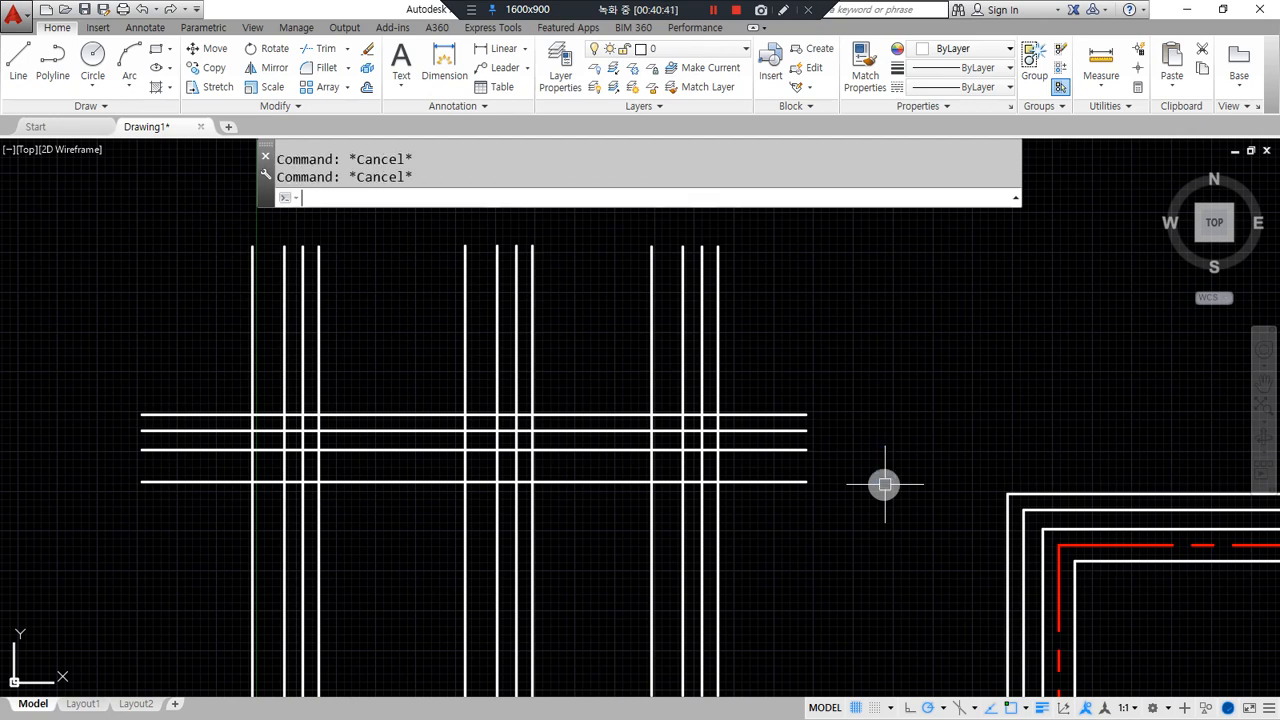
# Apply Closed Tee to the first vertical practice multiline and the horizontal one, keeping the vertical part below the horizontal multiline.
pyautogui.press('Return')
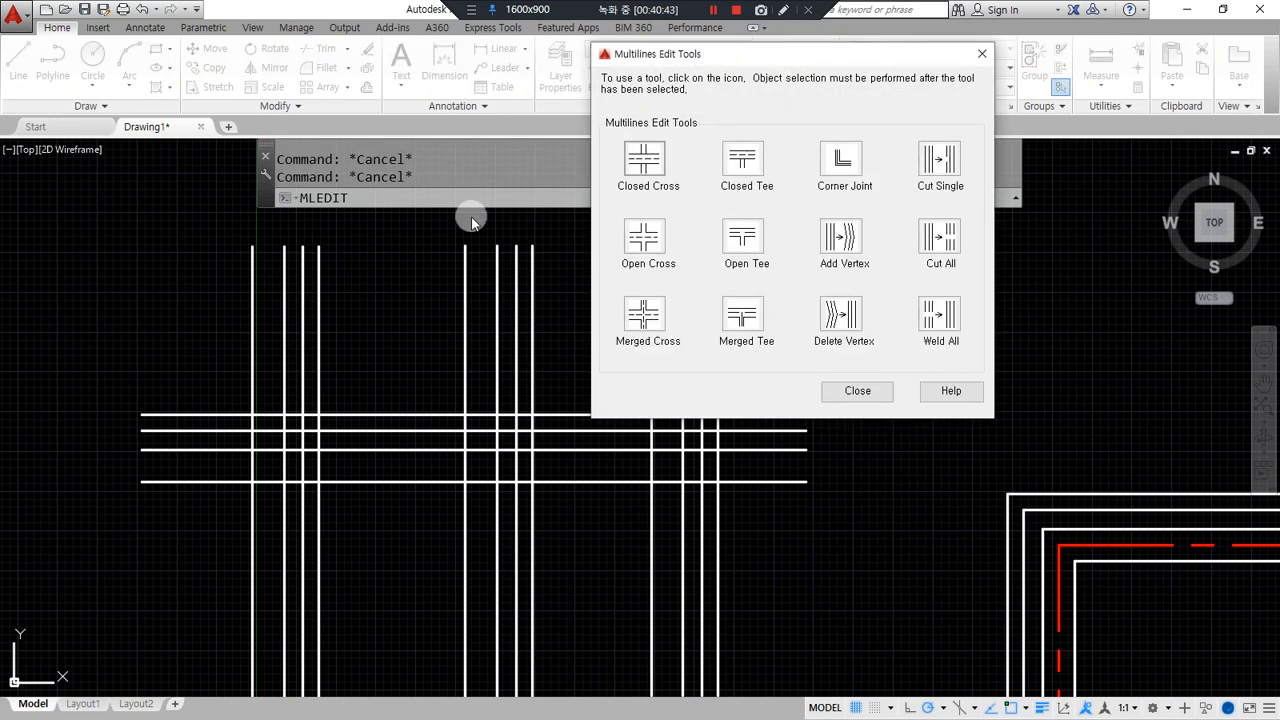
pyautogui.moveTo(708, 148); pyautogui.dragTo(774, 202)
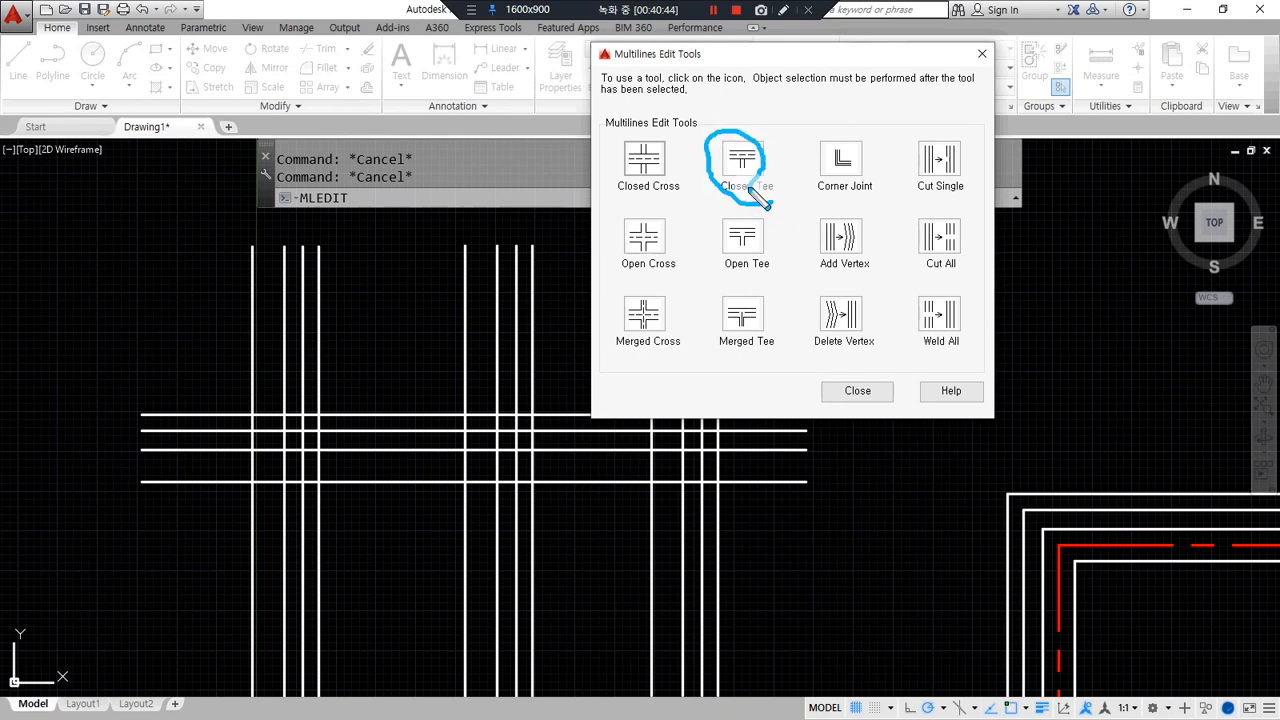
pyautogui.click(742, 162)
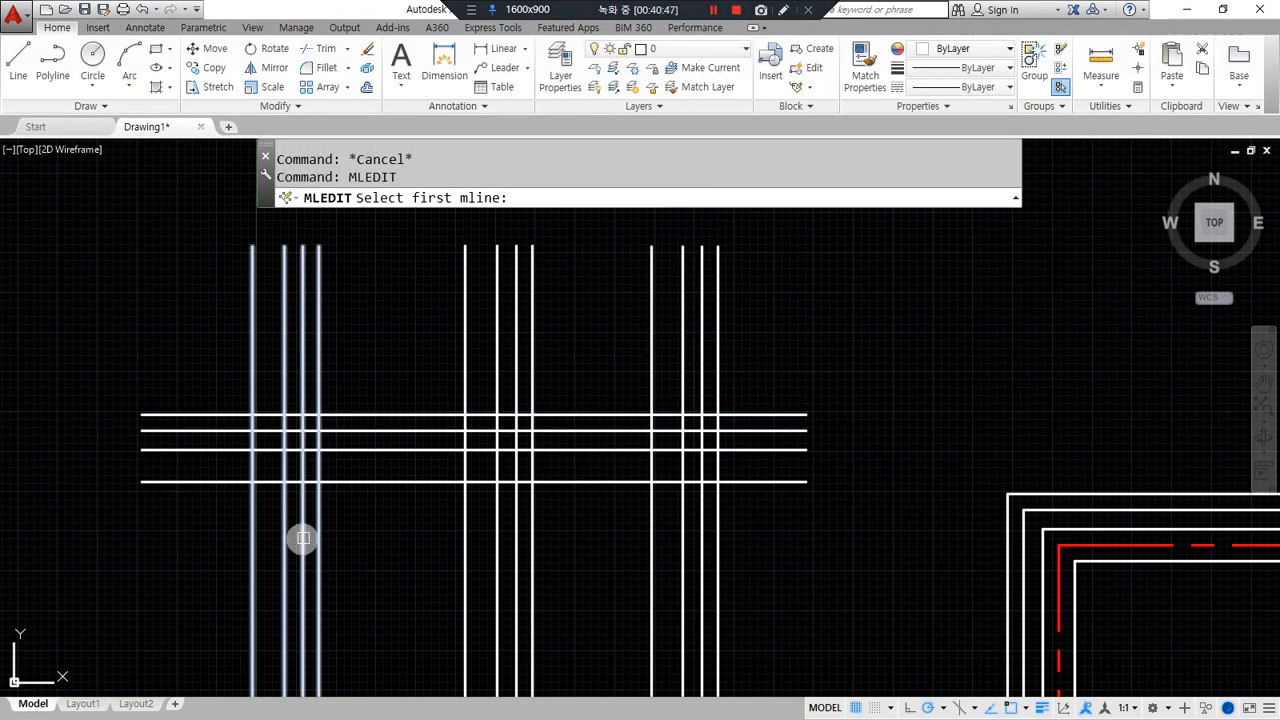
pyautogui.click(303, 538)
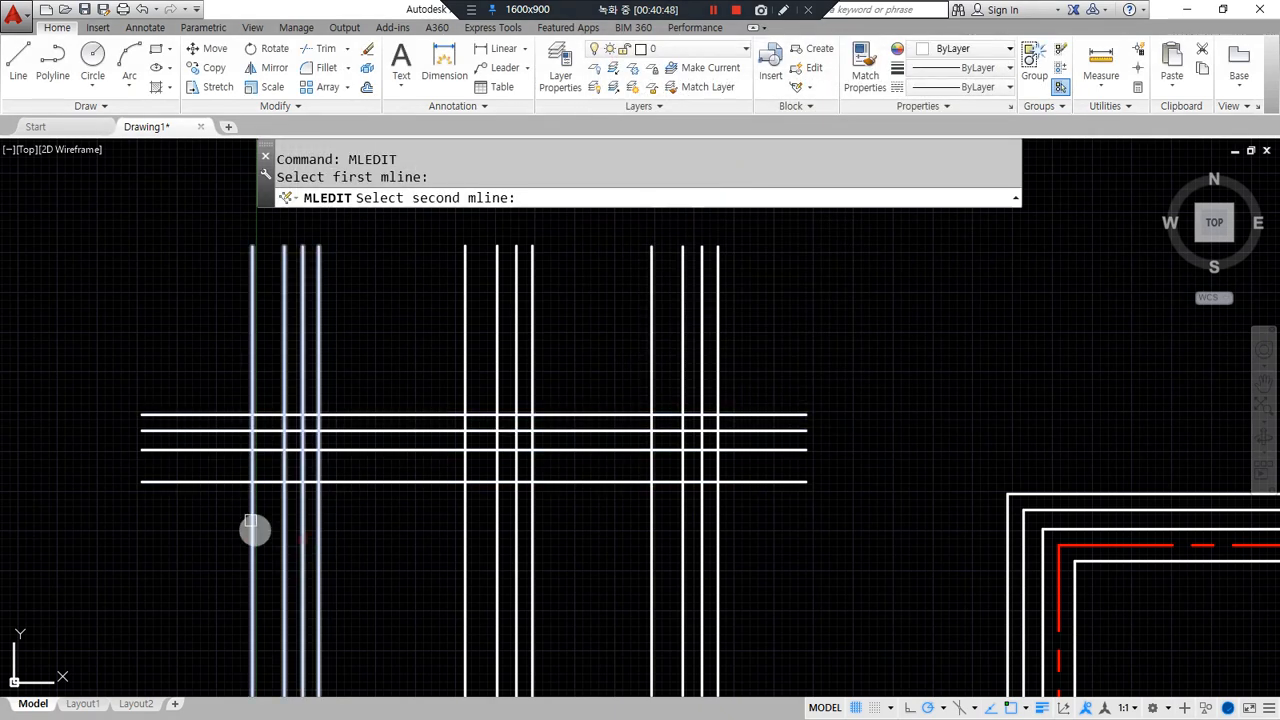
pyautogui.click(205, 483)
pyautogui.press('Return')
# Apply Open Tee to the second vertical practice multiline and the horizontal one, keeping the vertical part above the horizontal multiline.
pyautogui.press('Return')
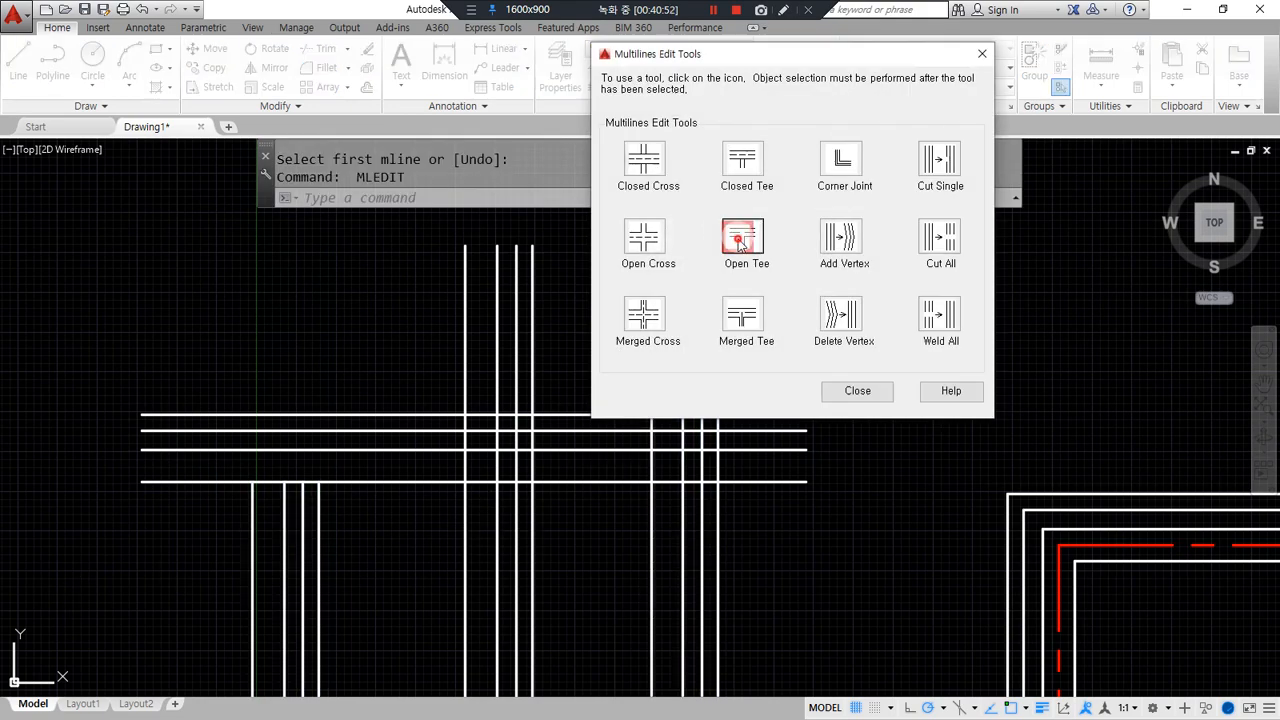
pyautogui.click(740, 240)
pyautogui.click(536, 335)
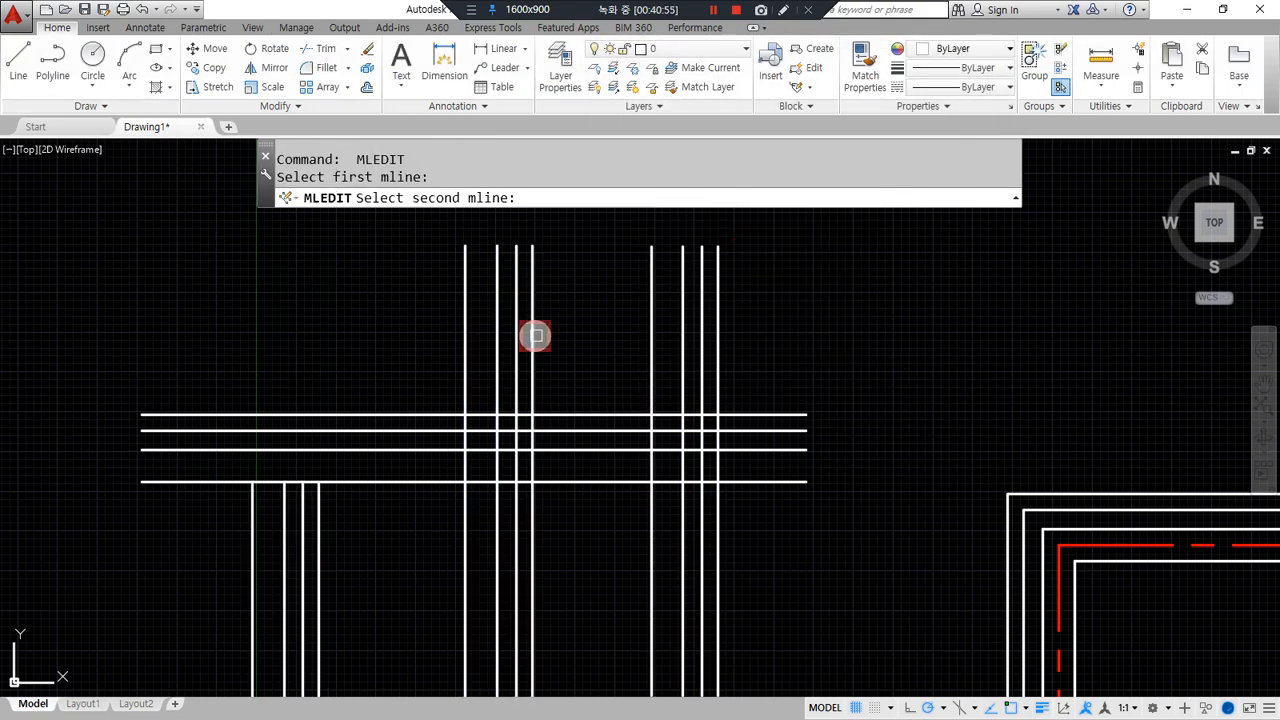
pyautogui.click(409, 432)
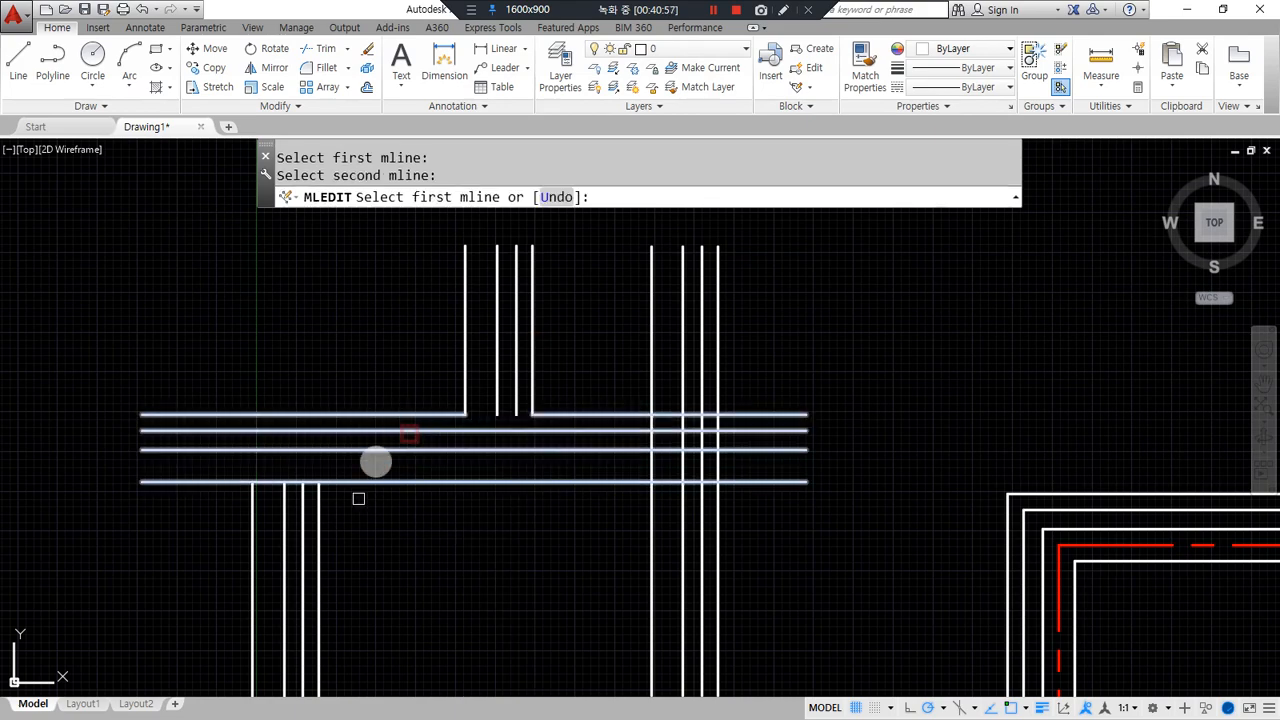
# Apply Merged Tee to the third vertical practice multiline and the horizontal one, keeping the vertical part below the horizontal multiline.
pyautogui.press('Return')
pyautogui.press('Return')
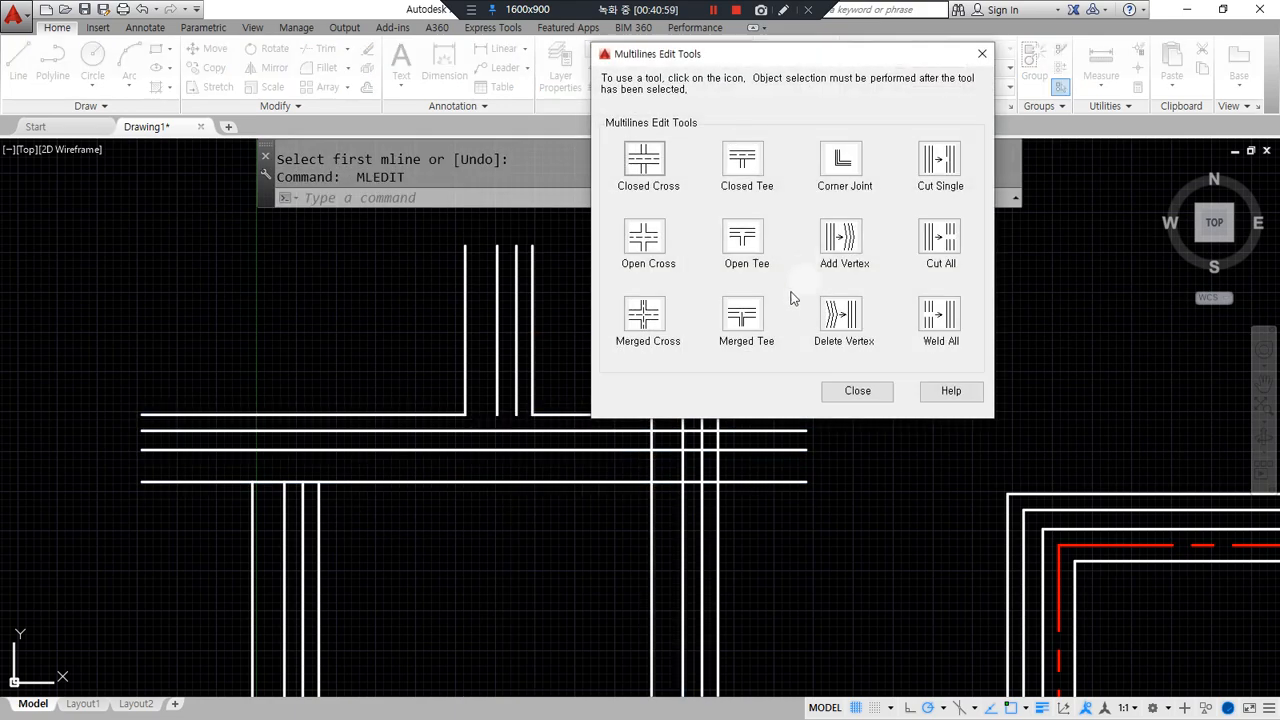
pyautogui.click(745, 315)
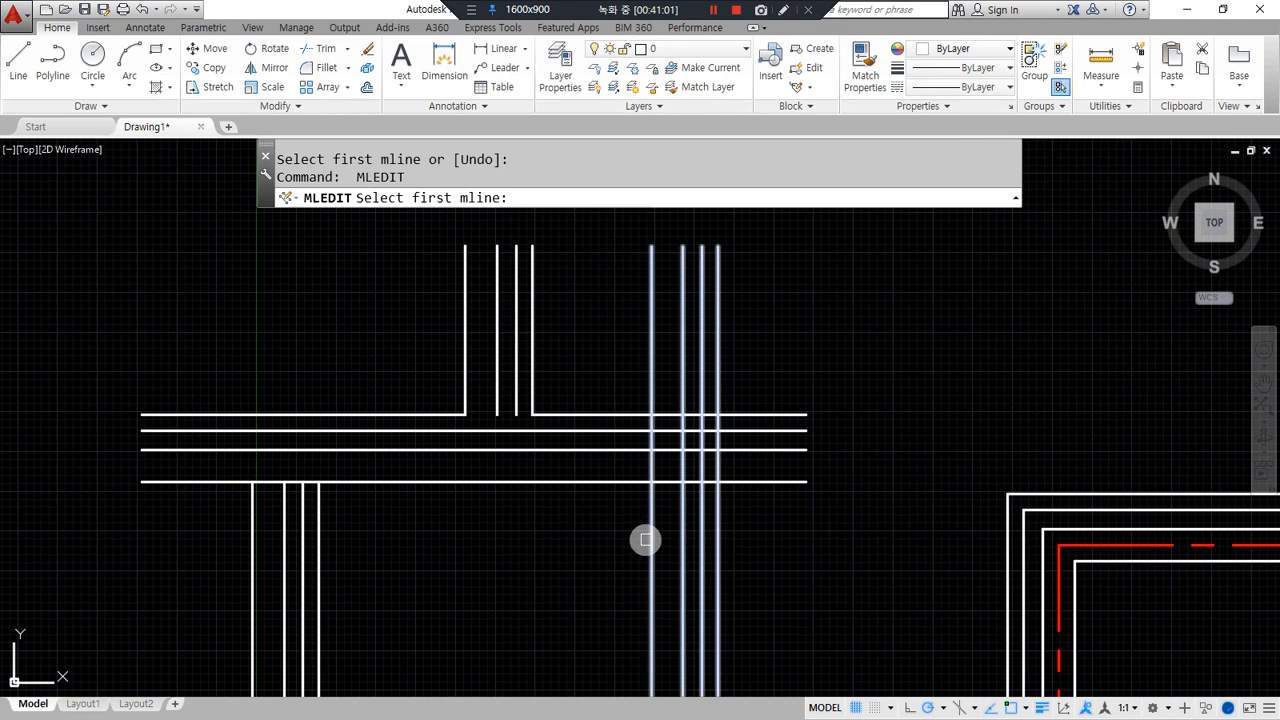
pyautogui.click(651, 537)
pyautogui.click(611, 481)
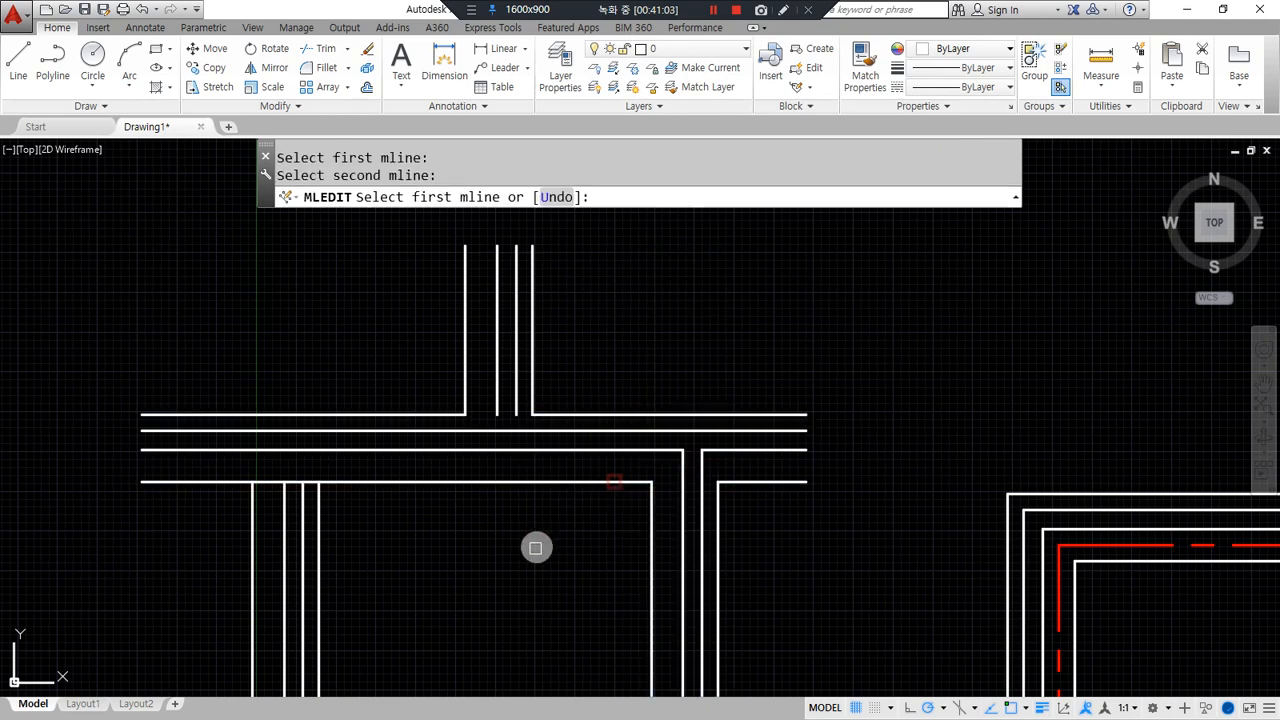
pyautogui.press('Return')
pyautogui.moveTo(286, 520)
pyautogui.mouseDown()
pyautogui.moveTo(300, 457)
pyautogui.moveTo(333, 513)
pyautogui.mouseUp()
pyautogui.moveTo(540, 440)
pyautogui.mouseDown()
pyautogui.moveTo(448, 432)
pyautogui.moveTo(560, 452)
pyautogui.mouseUp()
pyautogui.moveTo(705, 527)
pyautogui.mouseDown()
pyautogui.moveTo(634, 497)
pyautogui.moveTo(698, 518)
pyautogui.mouseUp()
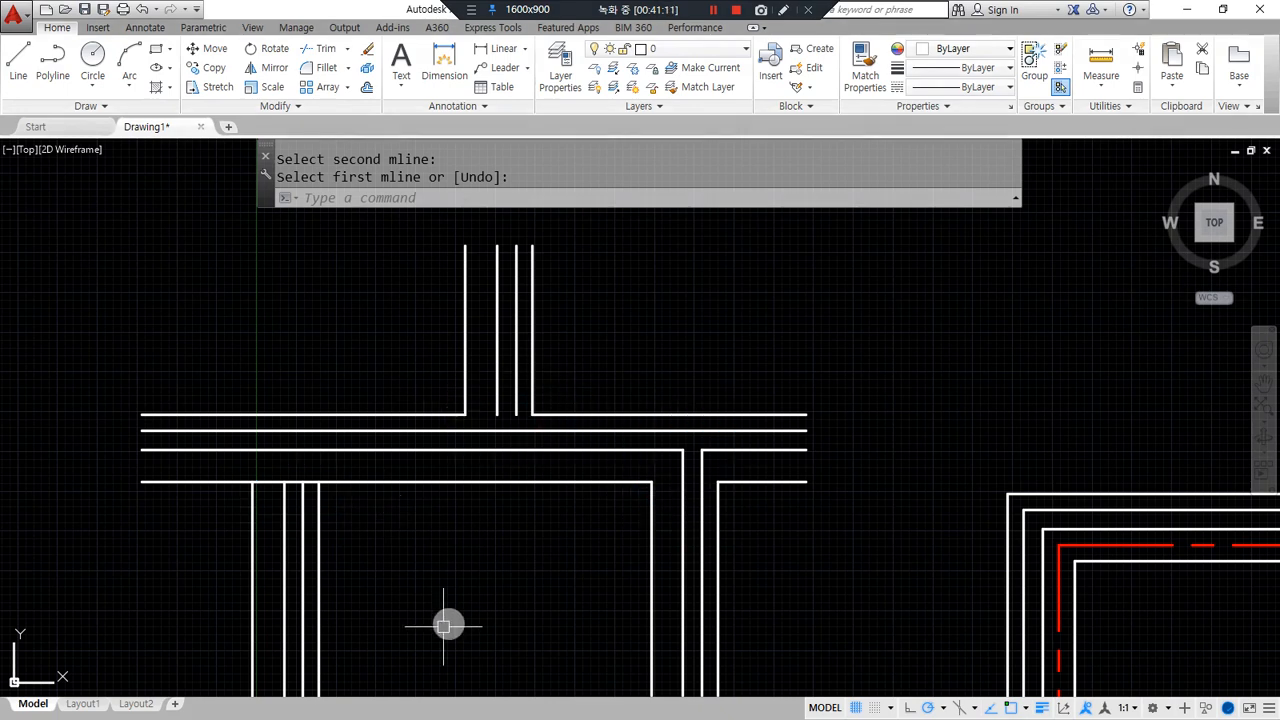
pyautogui.moveTo(435, 555)
pyautogui.mouseDown()
pyautogui.moveTo(352, 582)
pyautogui.moveTo(365, 603)
pyautogui.mouseUp()
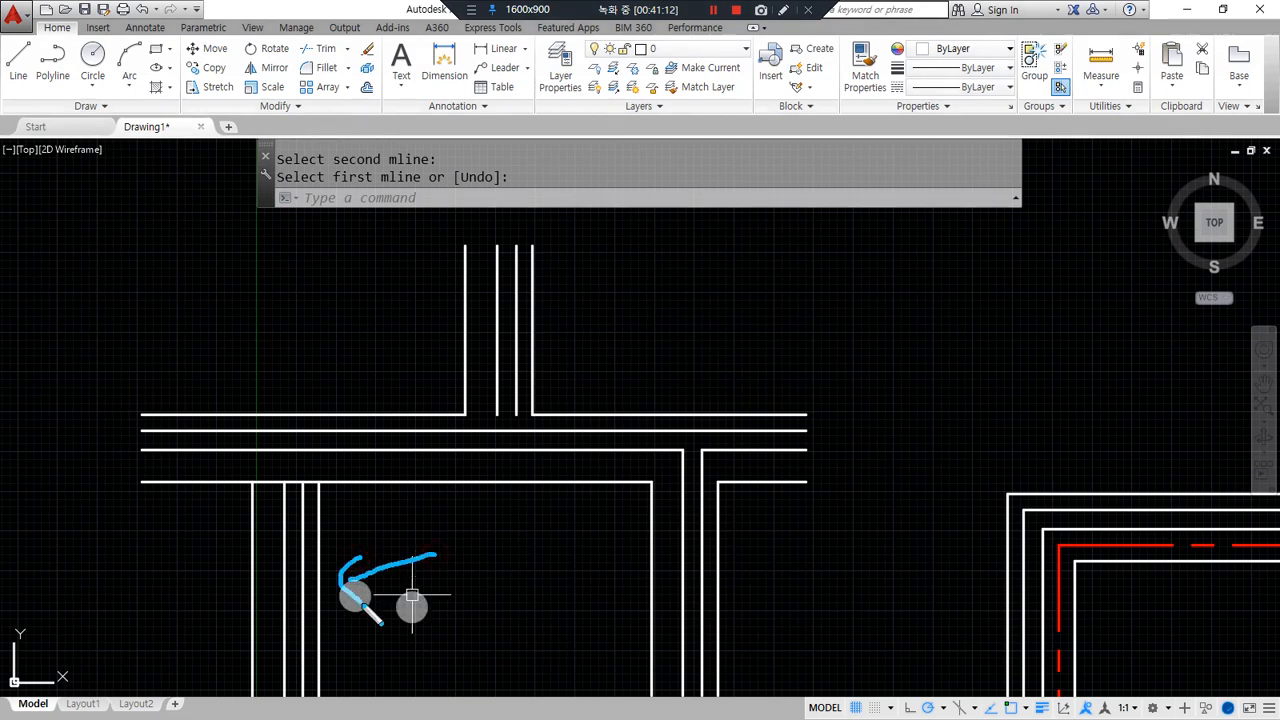
pyautogui.moveTo(628, 287)
pyautogui.mouseDown()
pyautogui.moveTo(529, 289)
pyautogui.moveTo(538, 325)
pyautogui.mouseUp()
pyautogui.moveTo(766, 534)
pyautogui.mouseDown()
pyautogui.moveTo(734, 531)
pyautogui.moveTo(729, 580)
pyautogui.mouseUp()
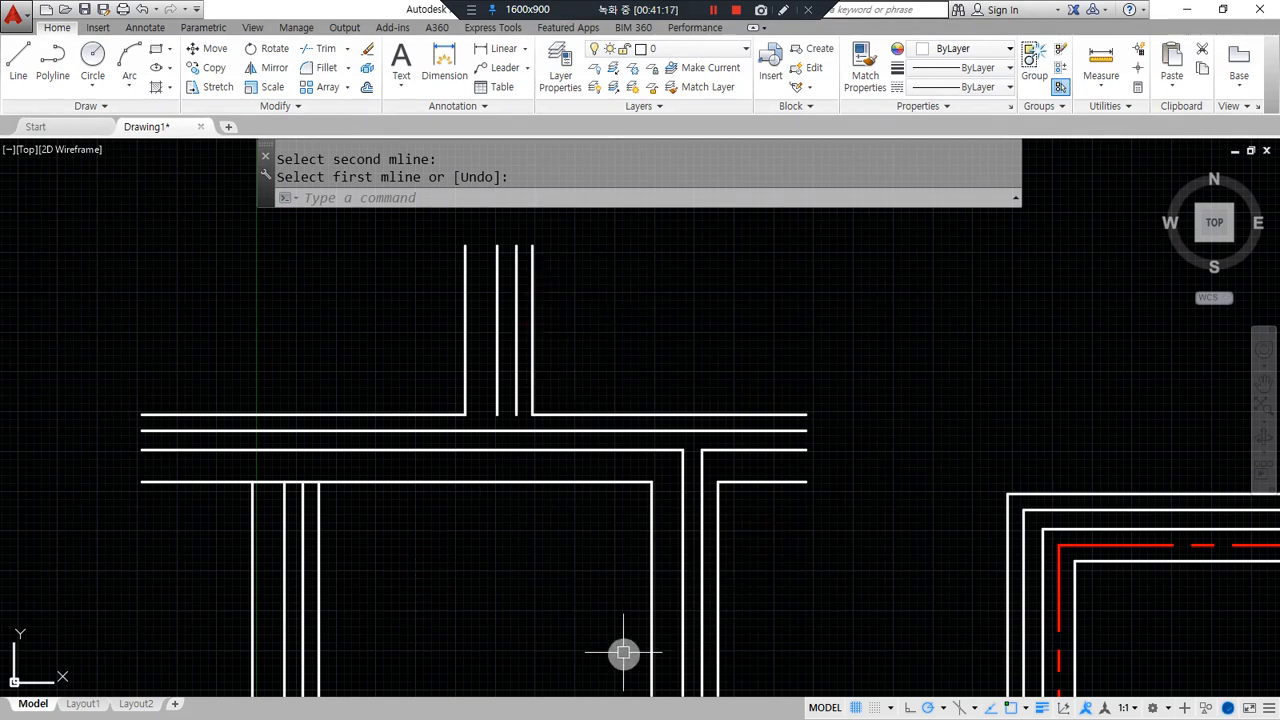
# Undo the closed, open and merged tee edits on the three practice intersections.
pyautogui.hotkey('ctrl', 'z')
pyautogui.hotkey('ctrl', 'z')
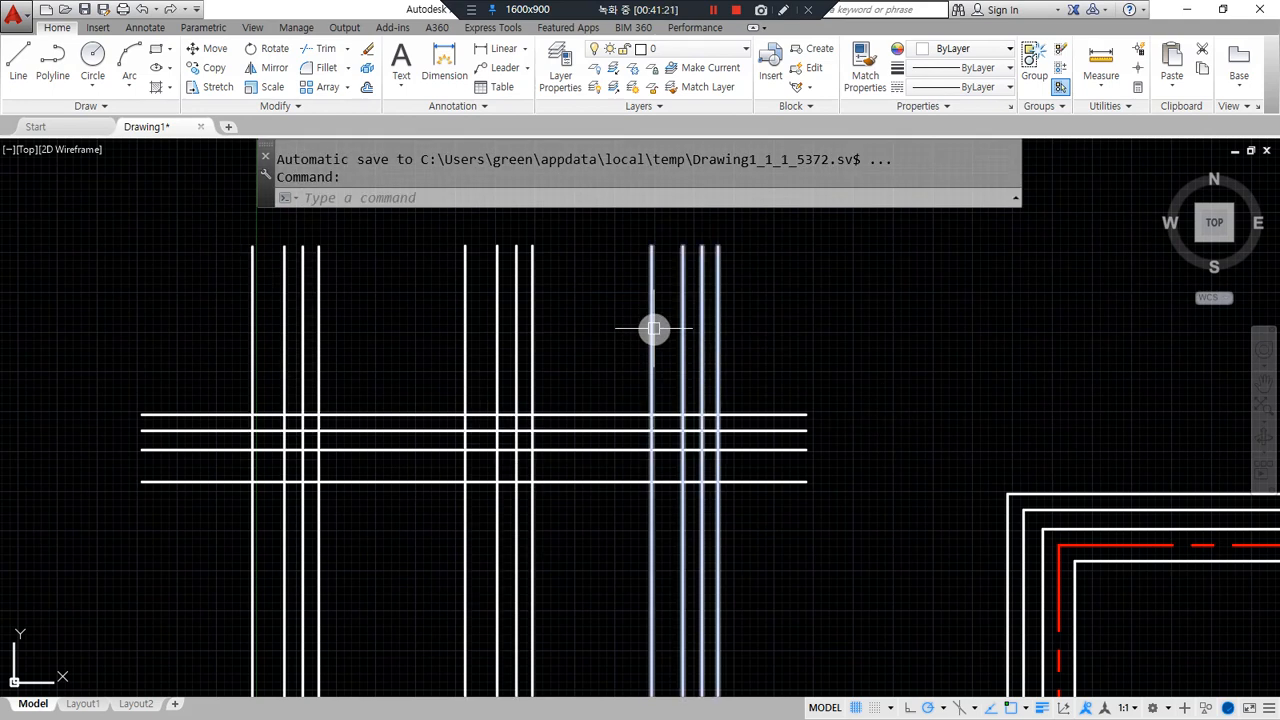
# Apply Corner Joint between the horizontal practice multiline and the first and third vertical ones, keeping their lower parts.
pyautogui.write('mledi')
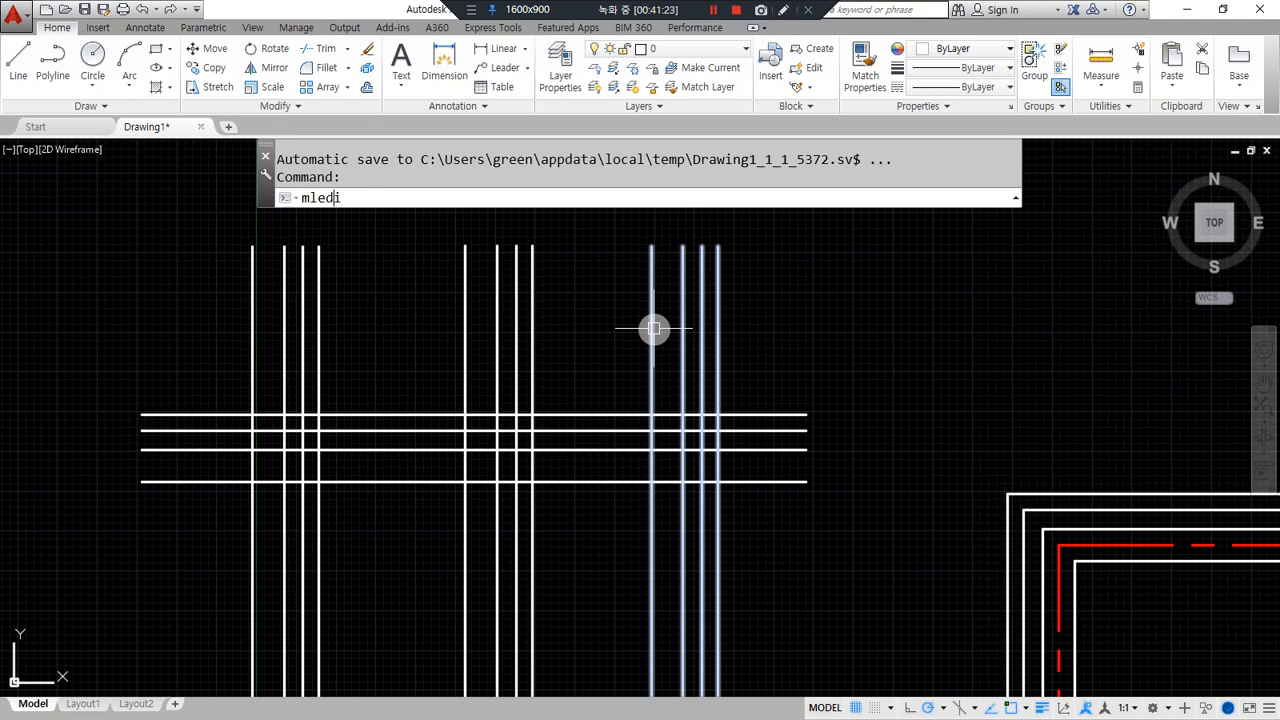
pyautogui.write('t')
pyautogui.press('Return')
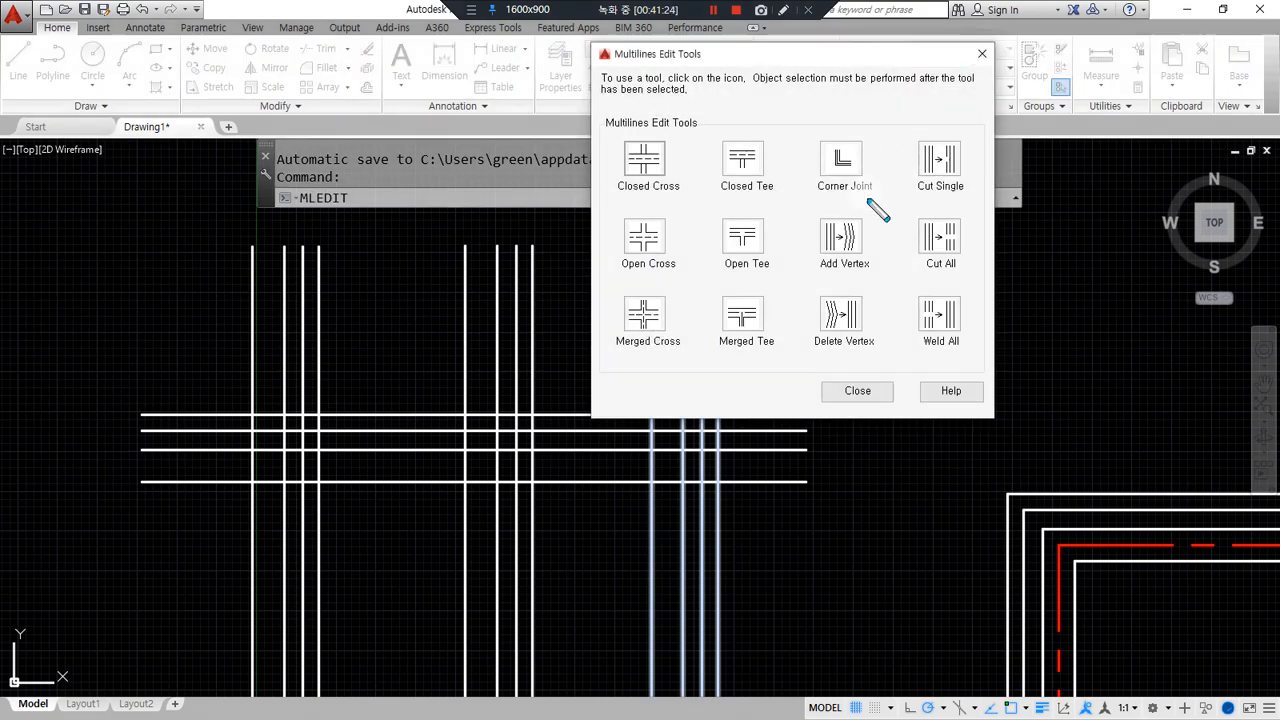
pyautogui.moveTo(781, 133); pyautogui.dragTo(876, 206)
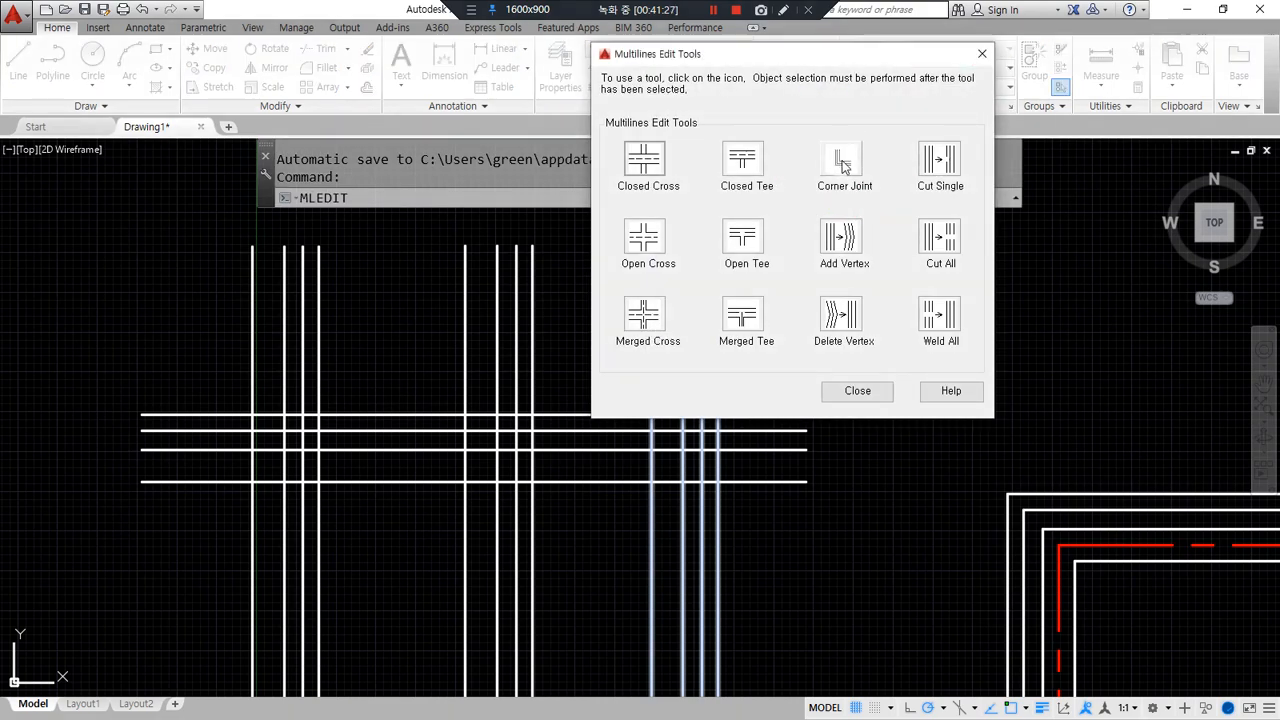
pyautogui.click(843, 165)
pyautogui.click(380, 450)
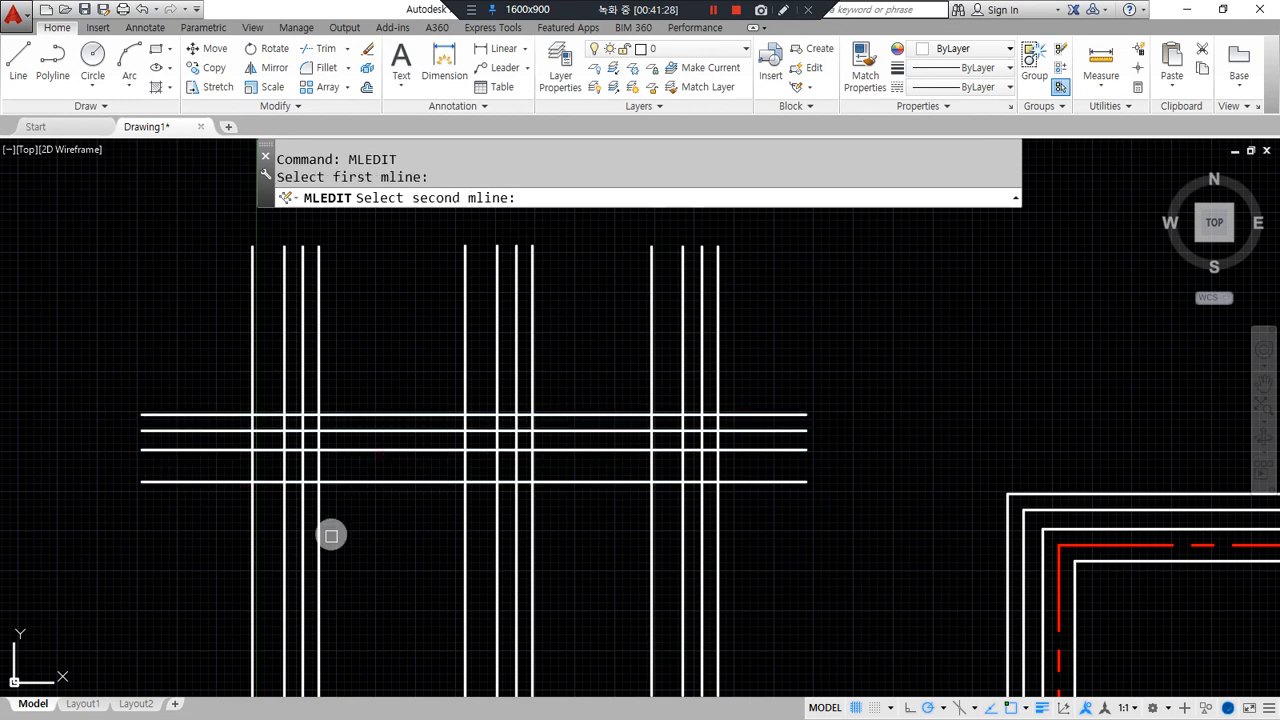
pyautogui.click(317, 543)
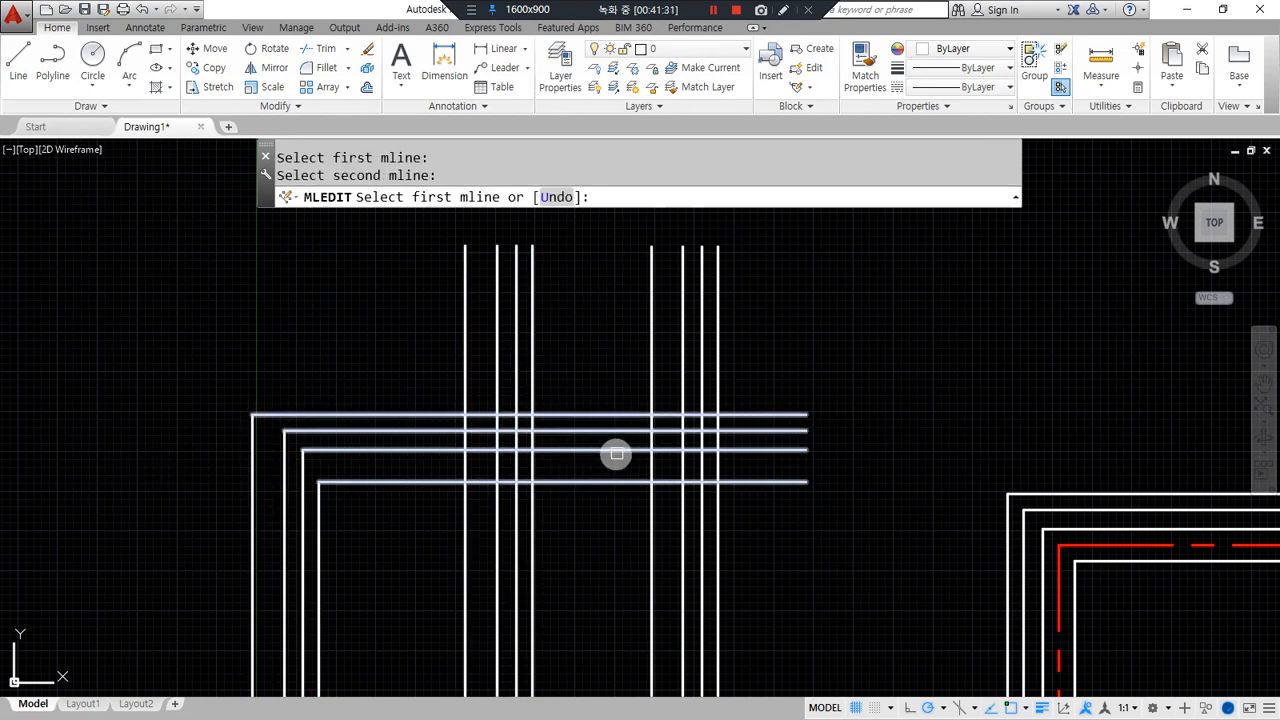
pyautogui.click(616, 453)
pyautogui.click(651, 552)
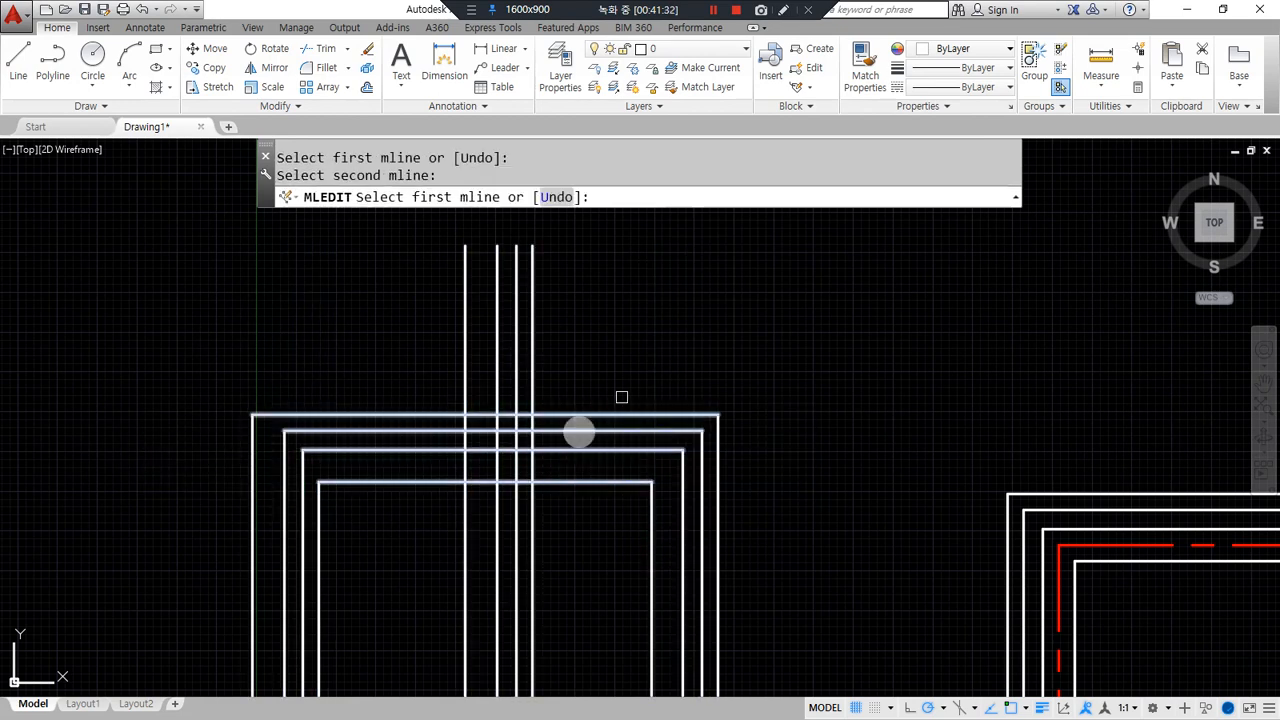
pyautogui.press('Escape')
# Undo both corner joints, then reopen the multiline editing tools and close them without choosing one.
pyautogui.hotkey('ctrl', 'z')
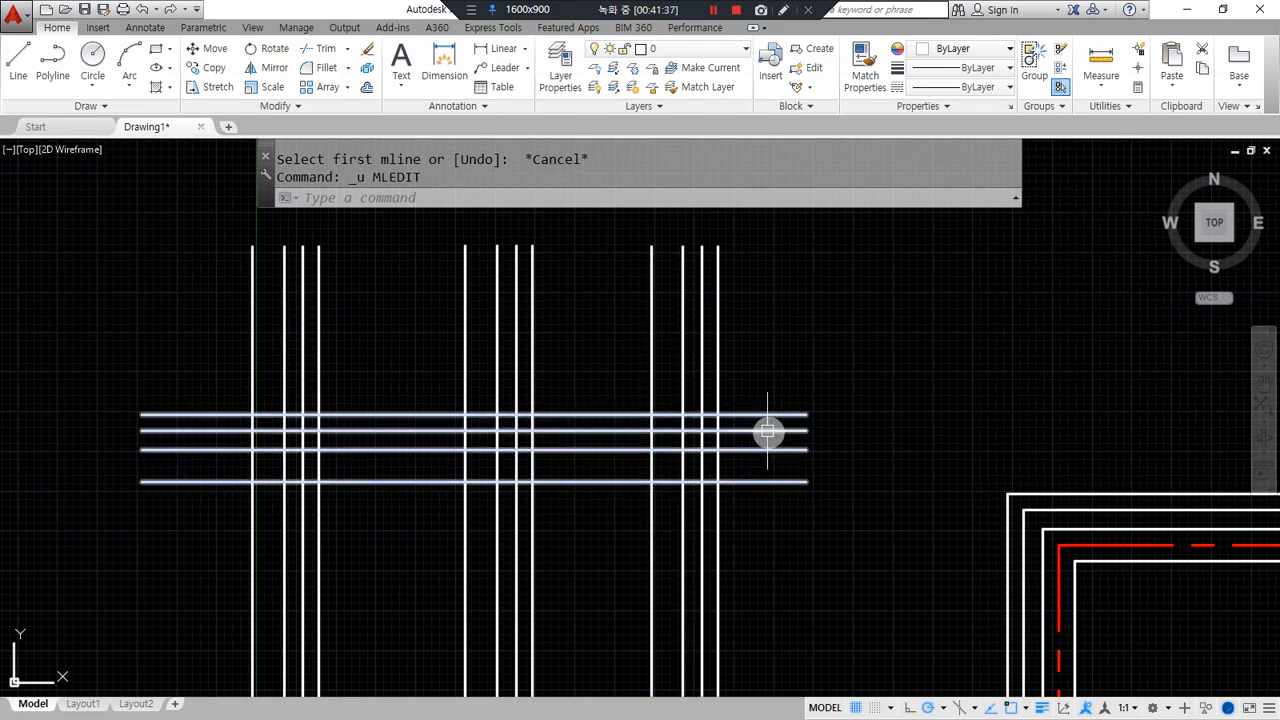
pyautogui.write('mle')
pyautogui.press('Return')
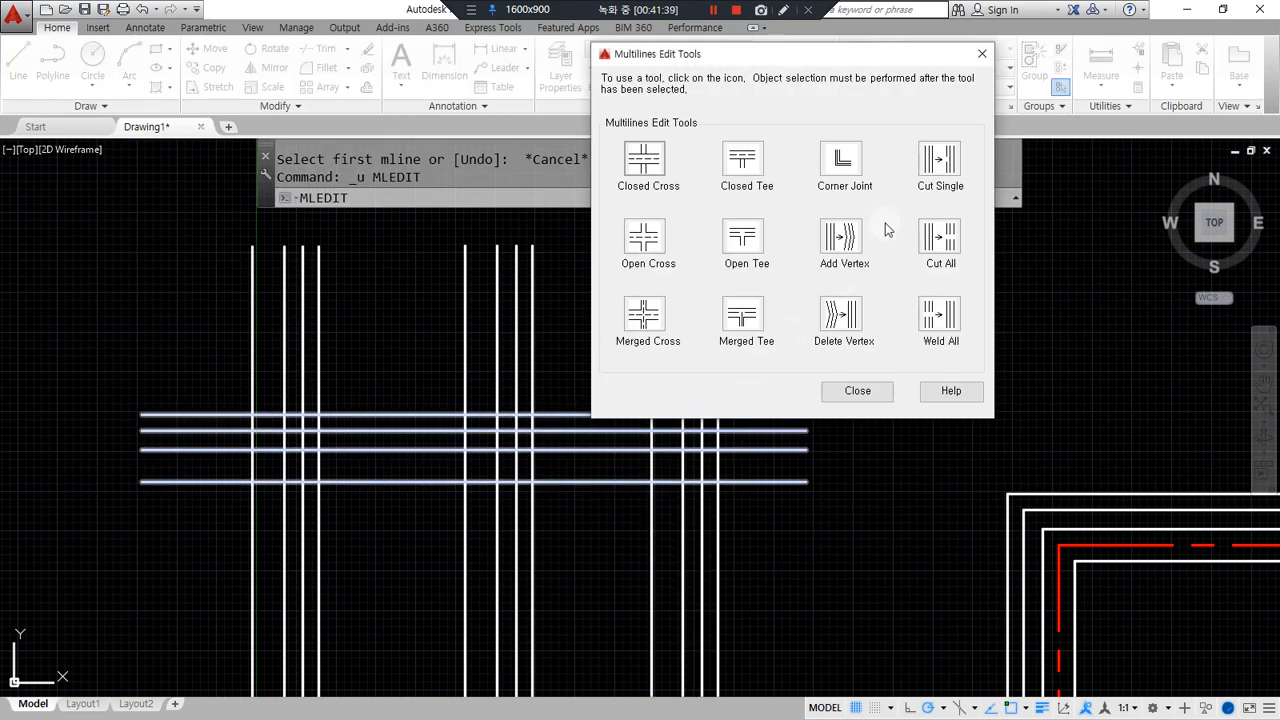
pyautogui.click(828, 391)
# Erase the three vertical practice multilines, leaving only the horizontal one.
pyautogui.click(798, 624)
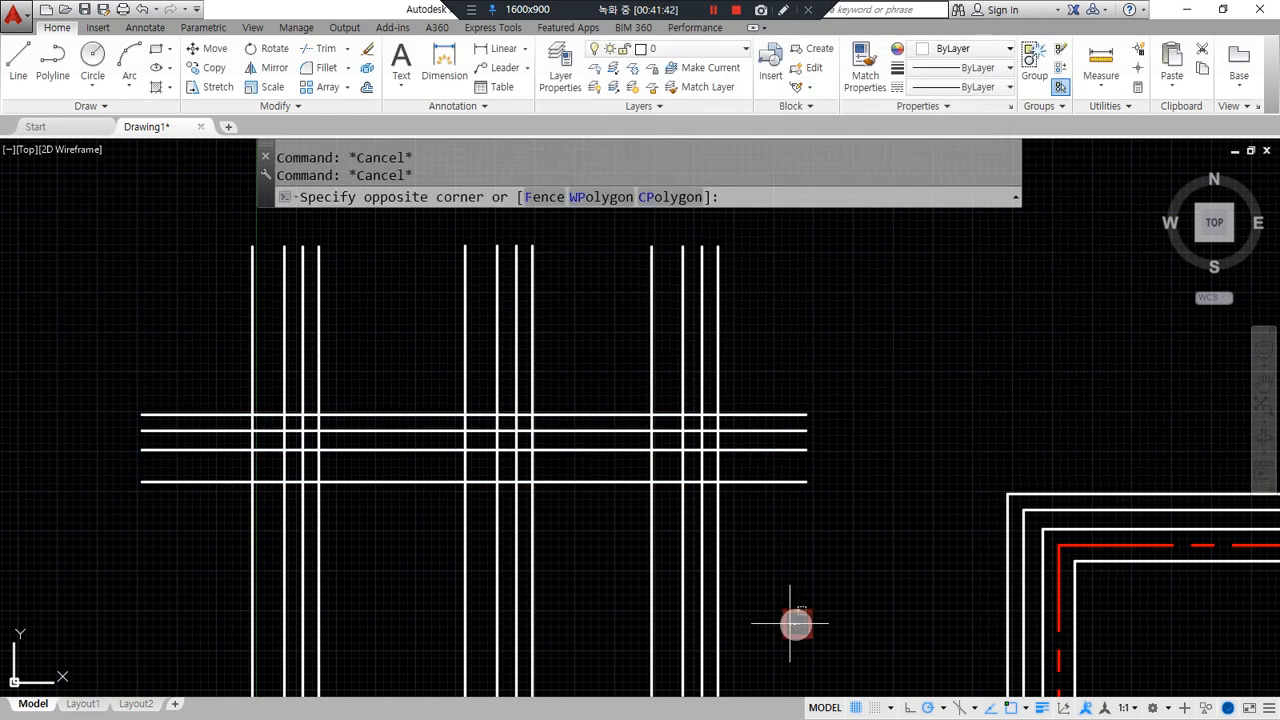
pyautogui.click(200, 567)
pyautogui.write('e')
pyautogui.press('Return')
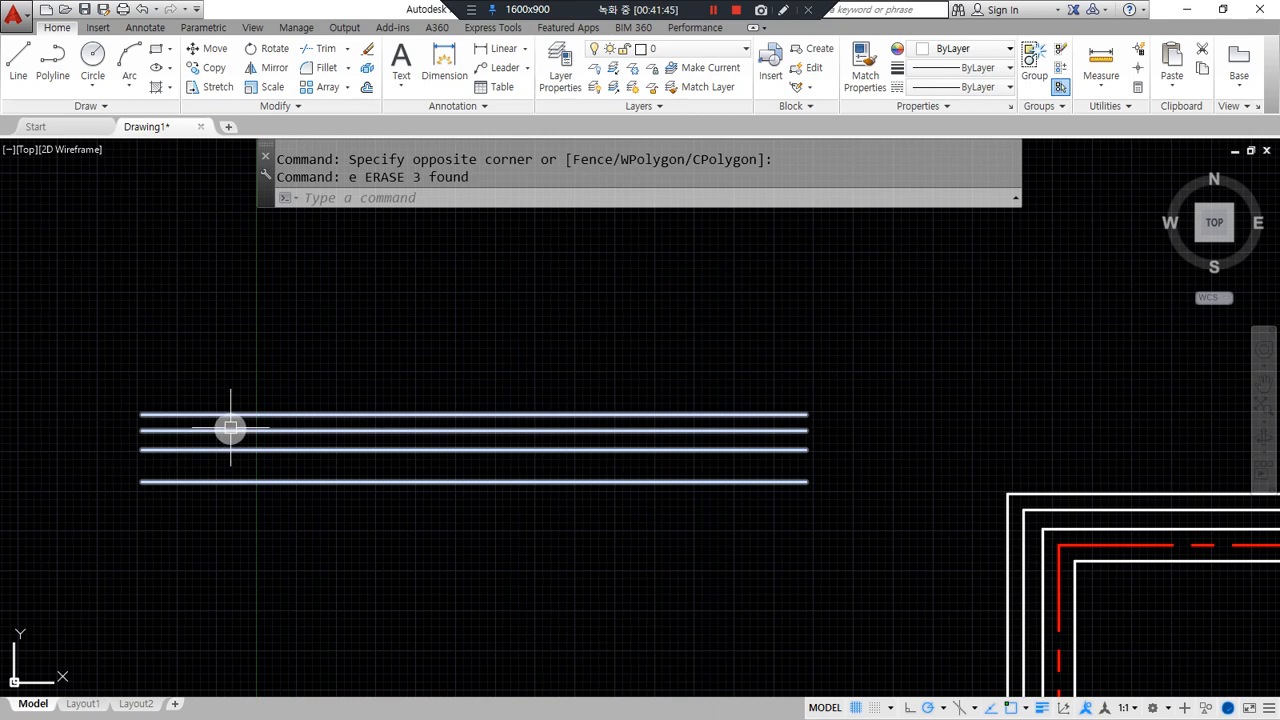
pyautogui.click(580, 306)
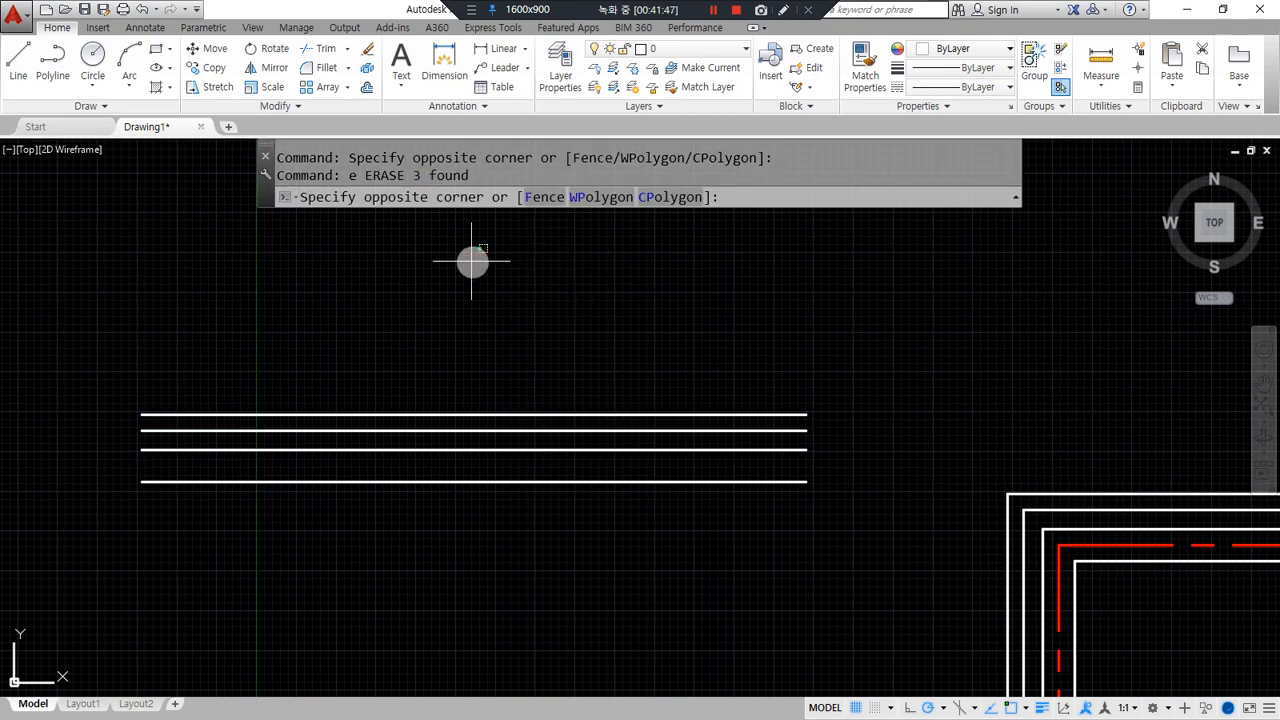
pyautogui.press('Escape')
# Use Cut Single to open a gap in the lowest line of the horizontal practice multiline near its left end.
pyautogui.write('mledit')
pyautogui.press('Return')
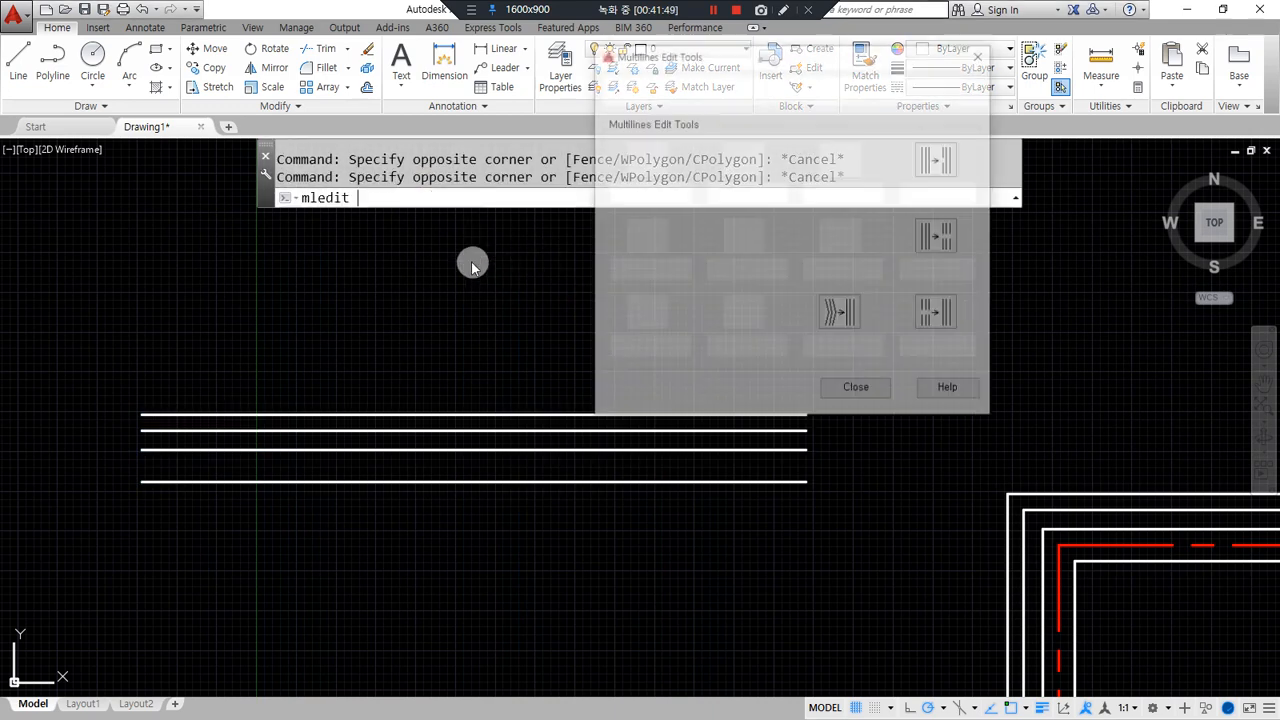
pyautogui.moveTo(900, 132); pyautogui.dragTo(900, 354)
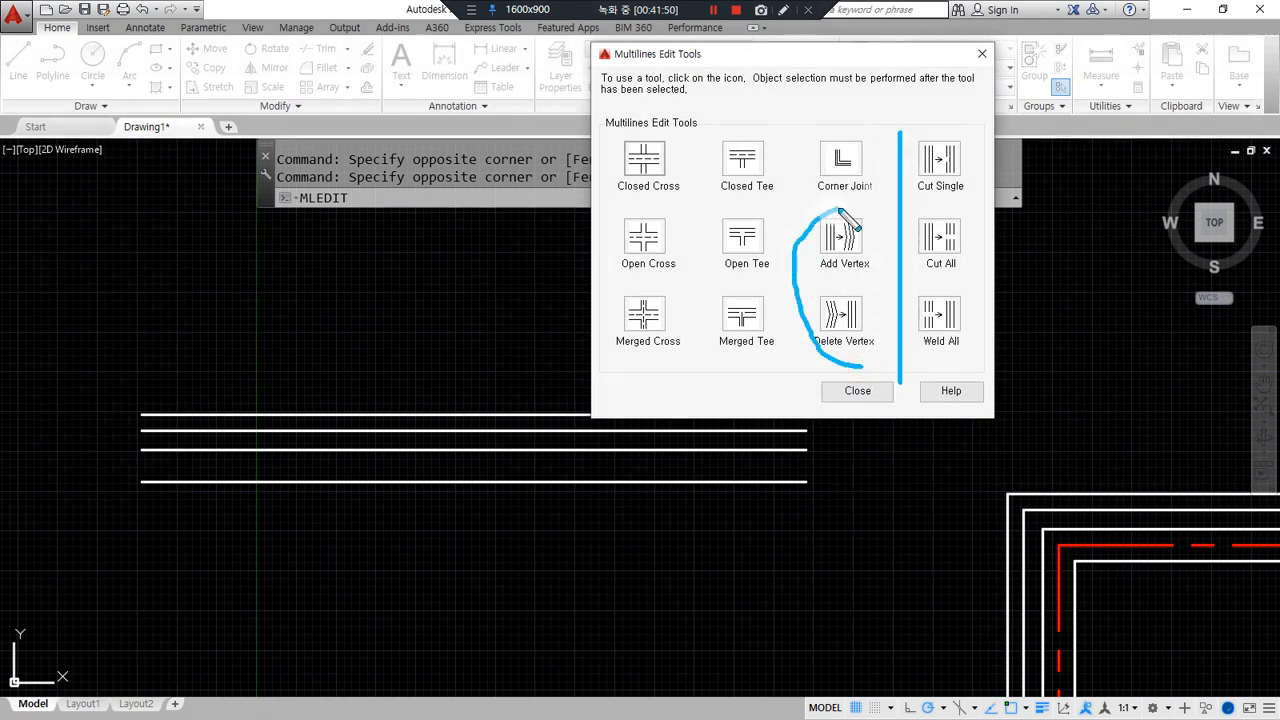
pyautogui.press('Delete')
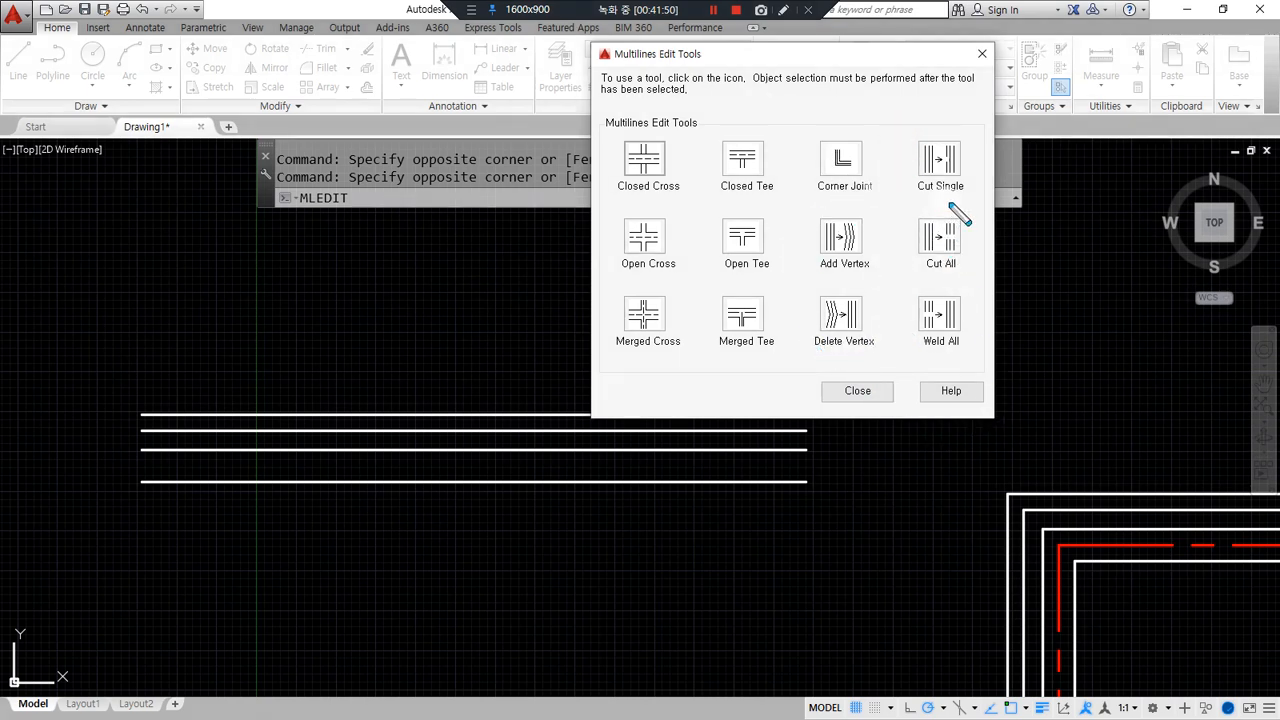
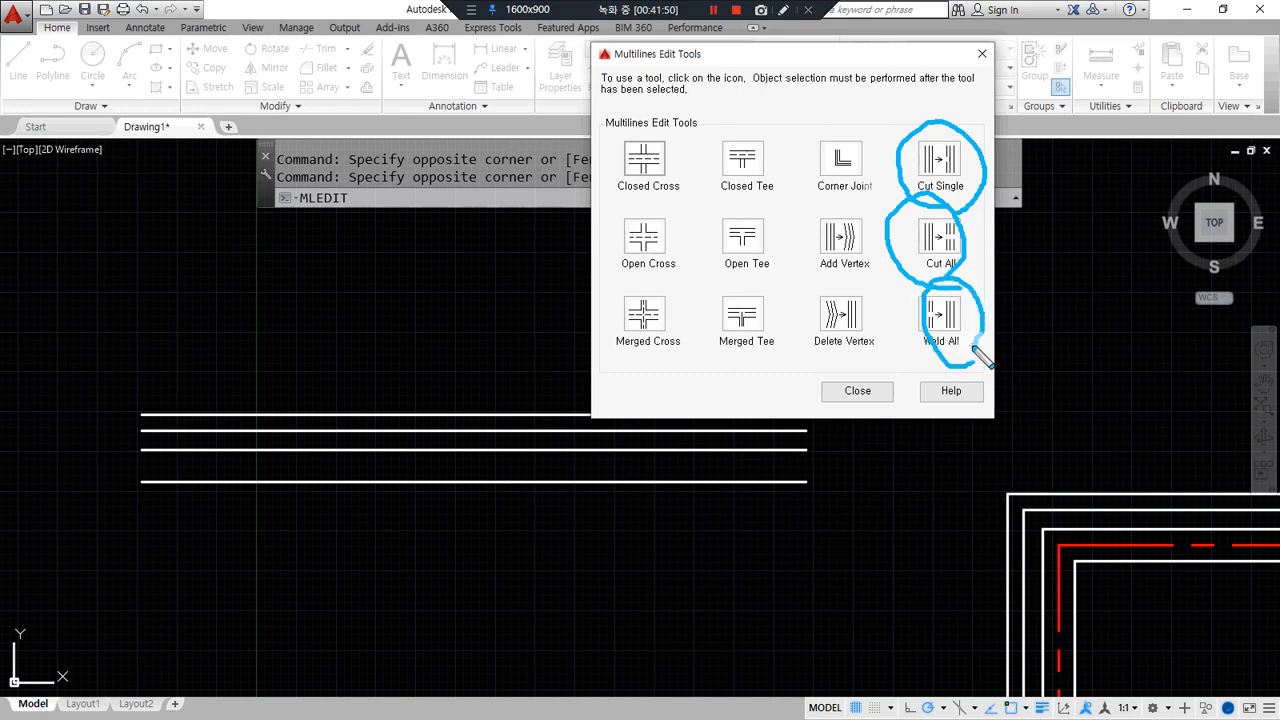
pyautogui.click(938, 160)
pyautogui.scroll(4, 106, 521)
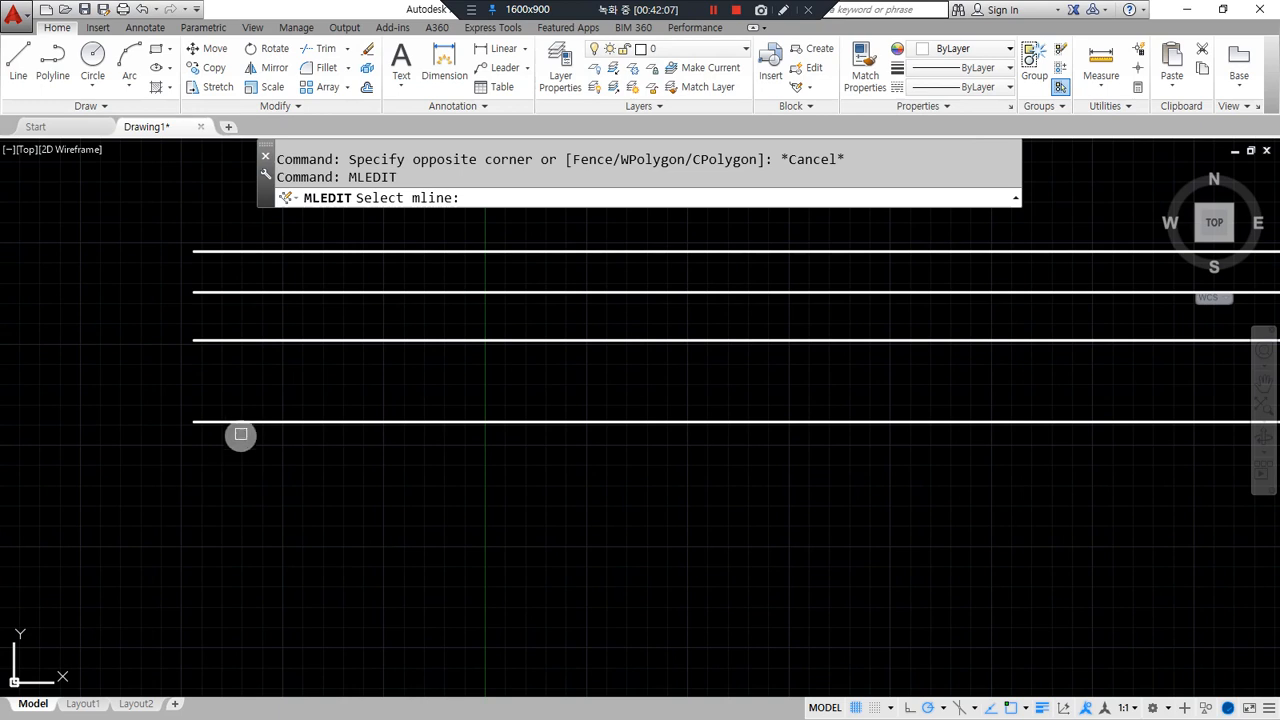
pyautogui.click(242, 421)
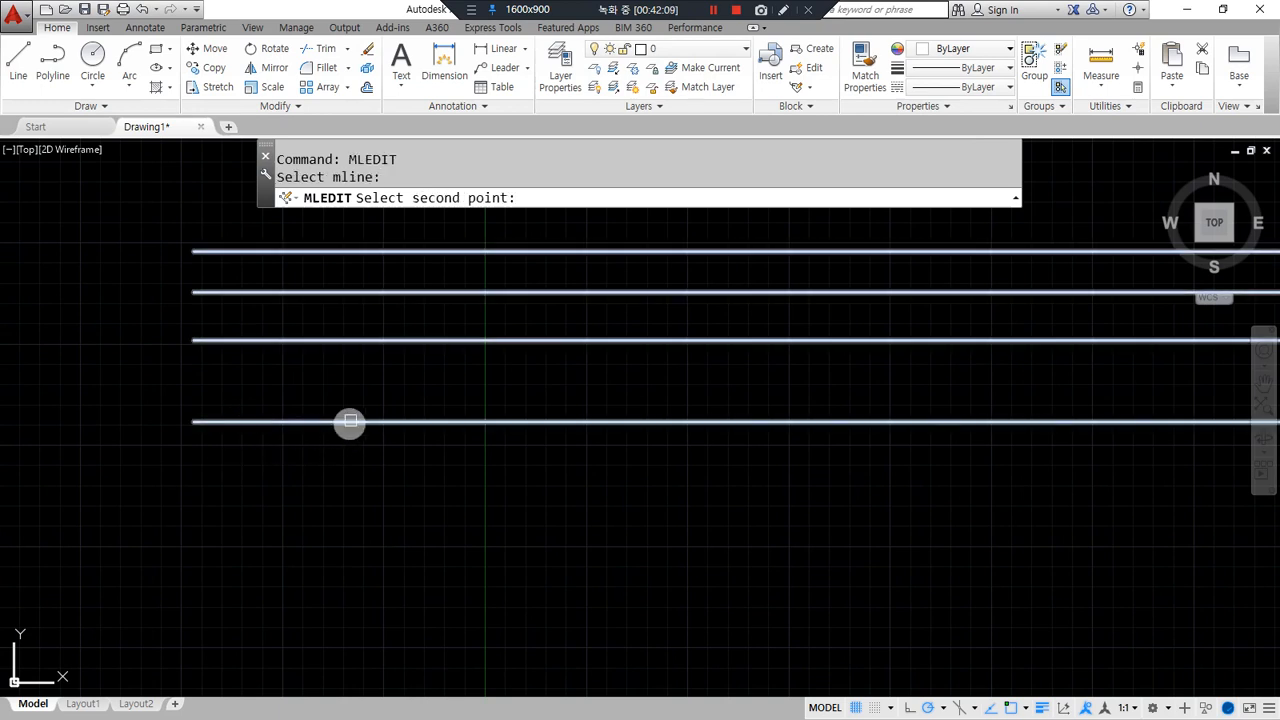
pyautogui.click(348, 426)
pyautogui.moveTo(292, 476)
pyautogui.mouseDown()
pyautogui.moveTo(243, 449)
pyautogui.moveTo(330, 414)
pyautogui.moveTo(284, 480)
pyautogui.mouseUp()
pyautogui.press('Escape')
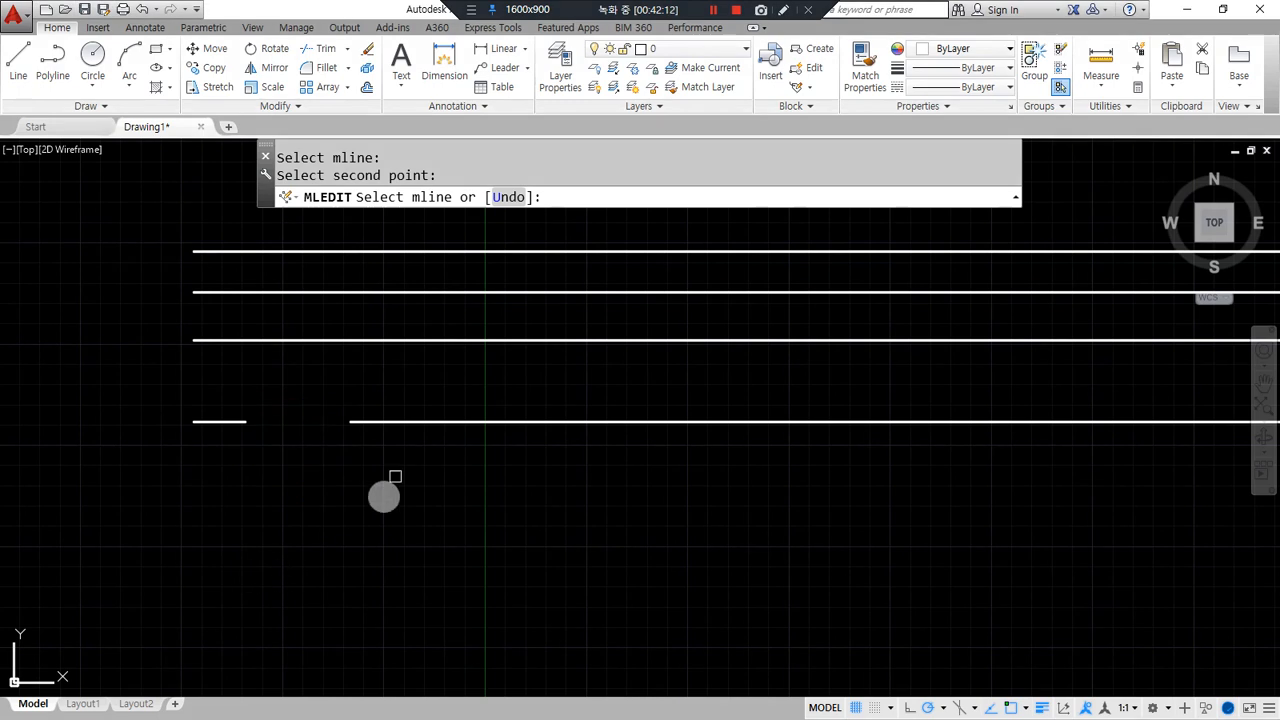
# Cut one gap each in the second line from above and the topmost line of the horizontal multiline with Cut Single.
pyautogui.click(459, 292)
pyautogui.click(574, 293)
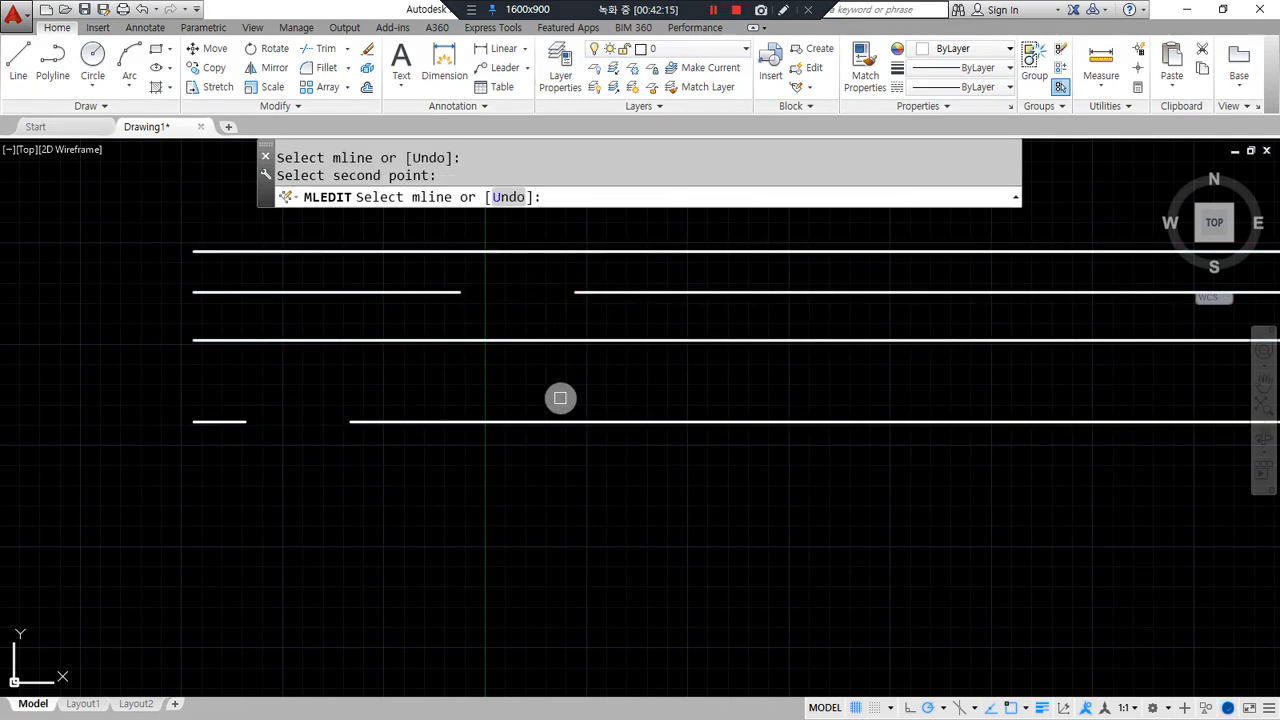
pyautogui.click(706, 251)
pyautogui.click(795, 252)
pyautogui.moveTo(777, 371); pyautogui.dragTo(560, 429, button='middle')
pyautogui.moveTo(180, 404); pyautogui.dragTo(265, 407, button='middle')
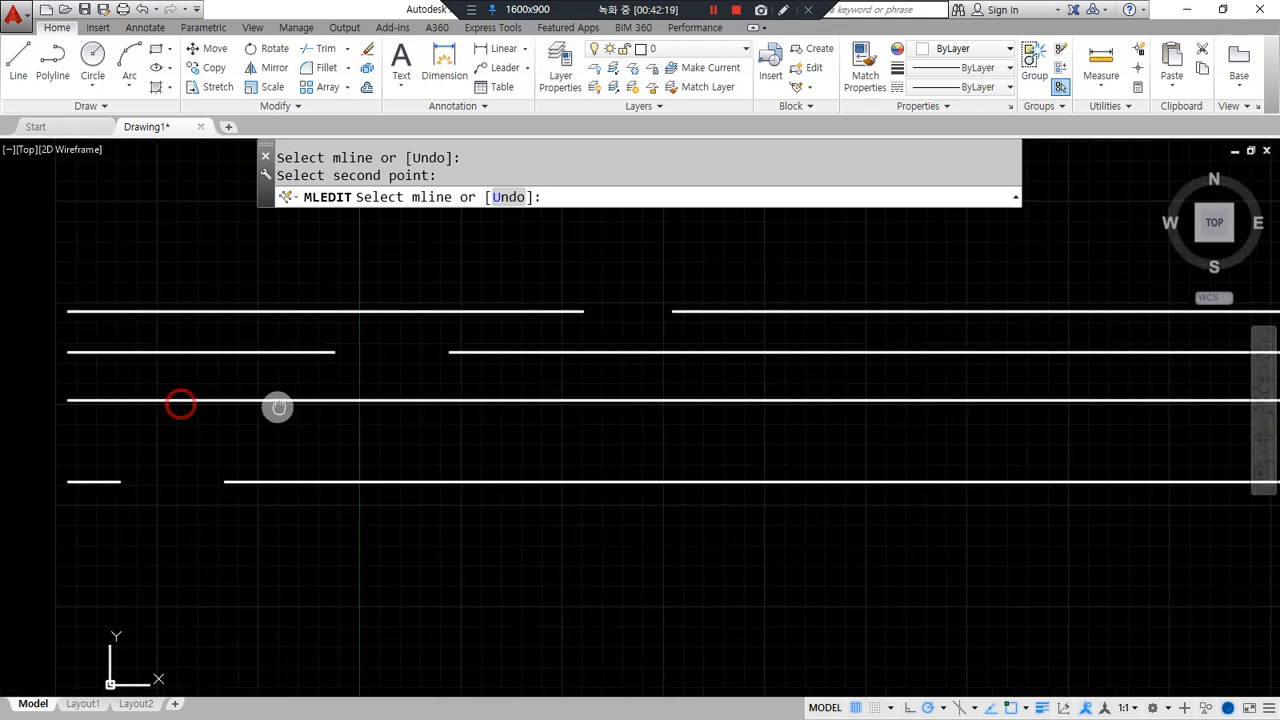
pyautogui.press('Return')
# Use Cut All to open a gap through all four lines, to the right of the single-line gaps.
pyautogui.press('Return')
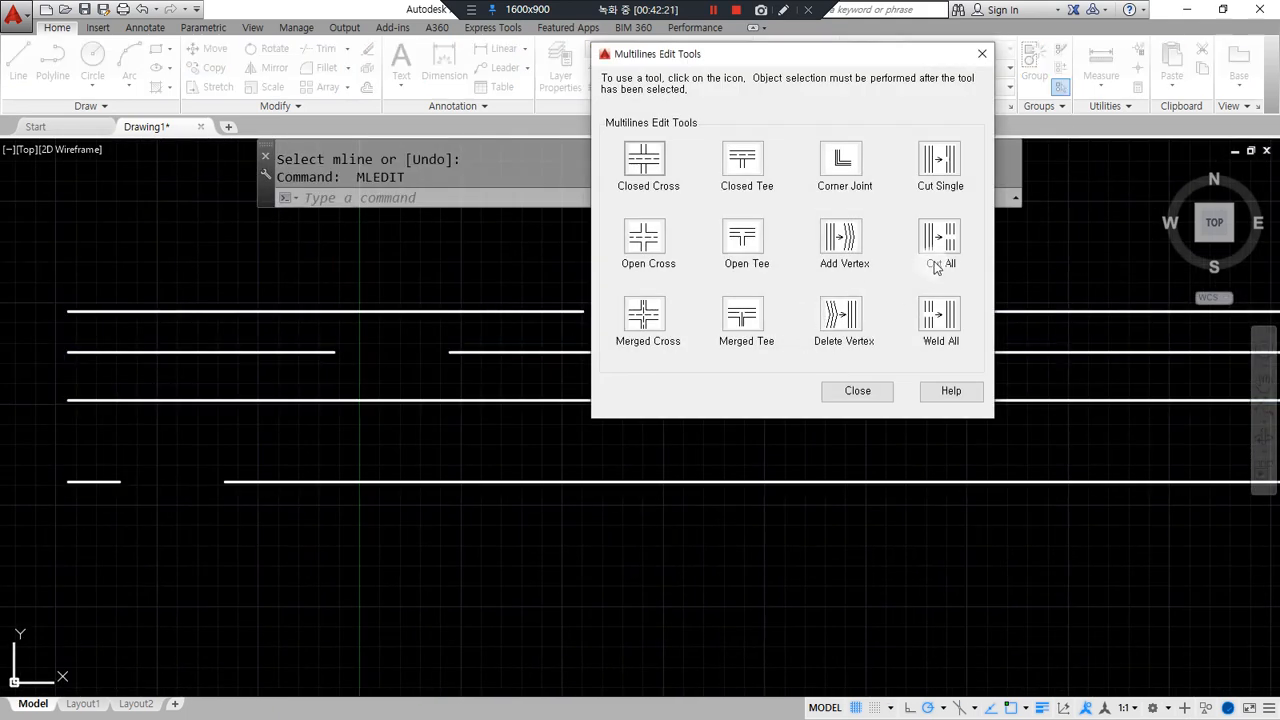
pyautogui.click(940, 255)
pyautogui.click(907, 311)
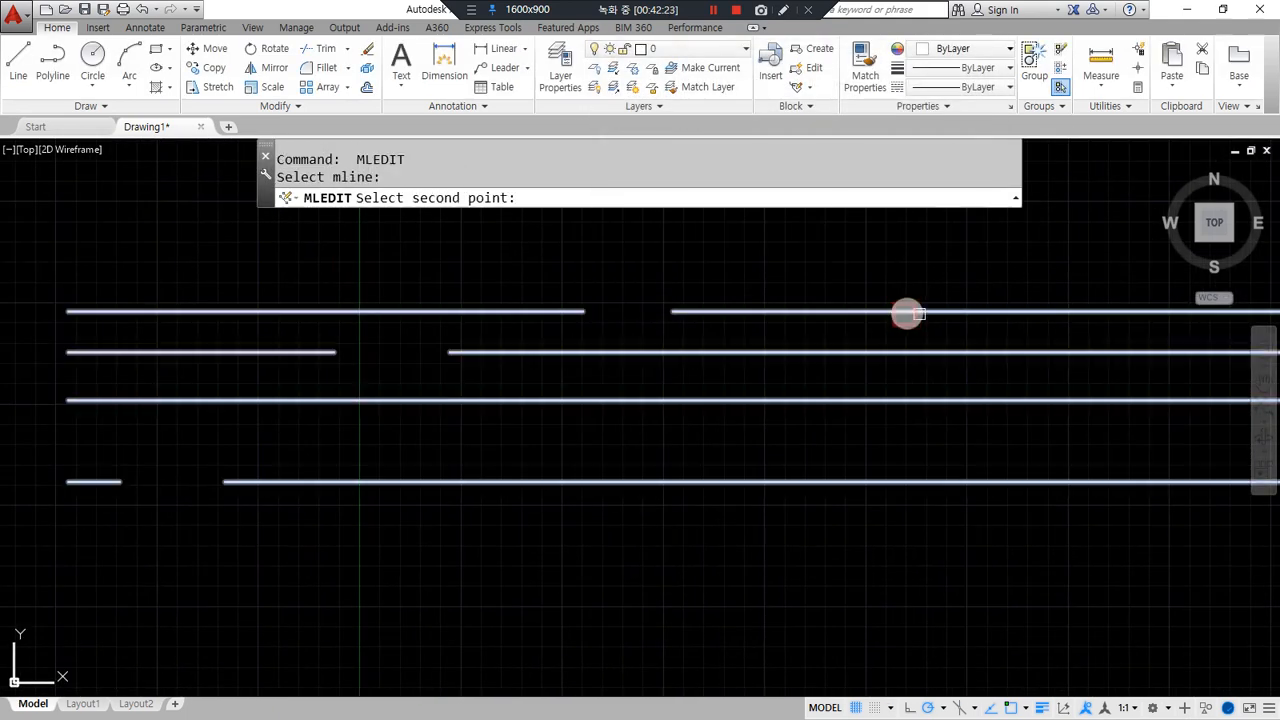
pyautogui.click(989, 311)
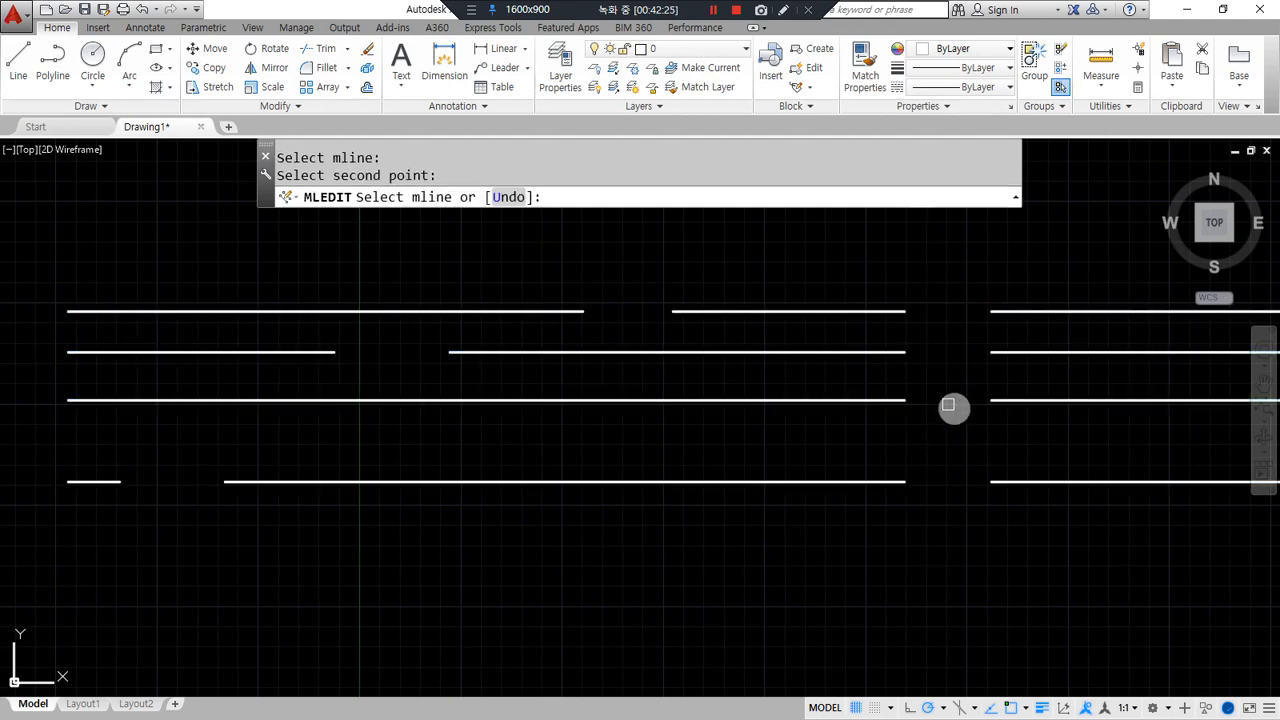
# Cut two more gaps through all four lines farther right along the multiline, and end Cut All.
pyautogui.moveTo(963, 411); pyautogui.dragTo(693, 430, button='middle')
pyautogui.click(1068, 329)
pyautogui.click(1145, 330)
pyautogui.scroll(-2, 1105, 479)
pyautogui.moveTo(1023, 471); pyautogui.dragTo(653, 466, button='middle')
pyautogui.click(843, 380)
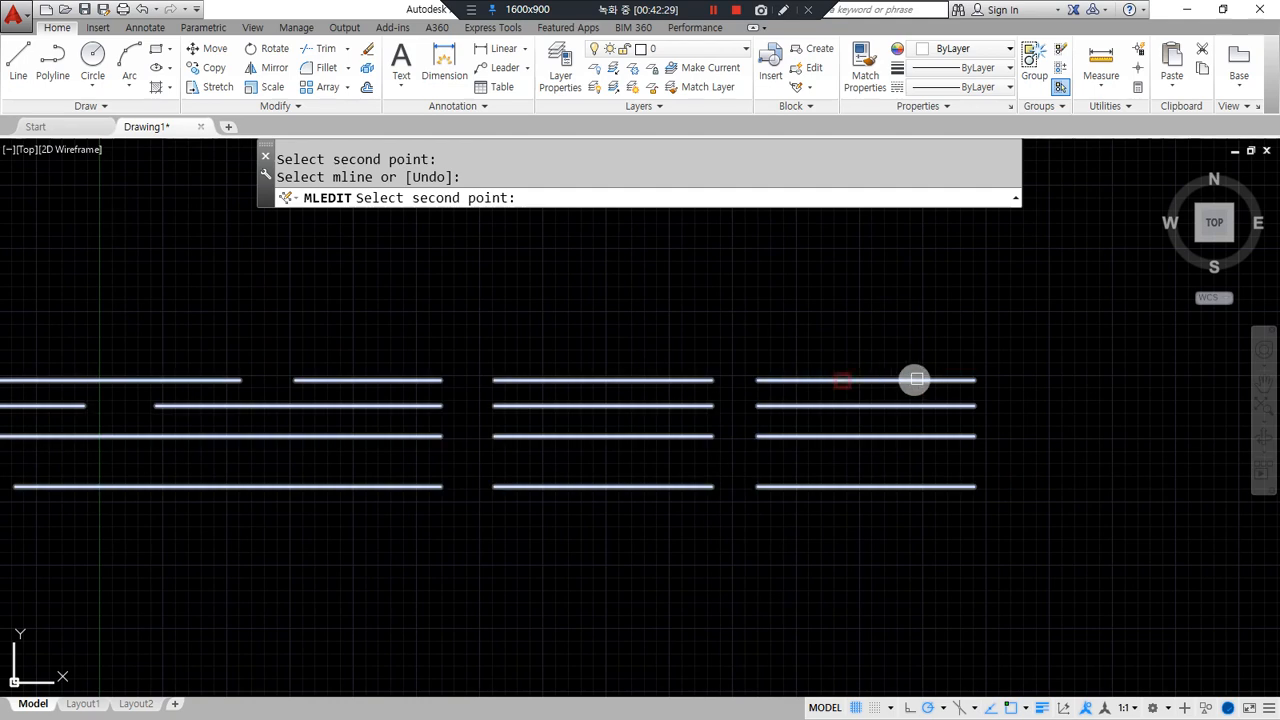
pyautogui.click(935, 378)
pyautogui.moveTo(788, 527); pyautogui.dragTo(1019, 525, button='middle')
pyautogui.moveTo(595, 393)
pyautogui.mouseDown()
pyautogui.moveTo(42, 512)
pyautogui.moveTo(692, 447)
pyautogui.mouseUp()
pyautogui.moveTo(990, 557)
pyautogui.mouseDown()
pyautogui.moveTo(771, 375)
pyautogui.moveTo(961, 604)
pyautogui.mouseUp()
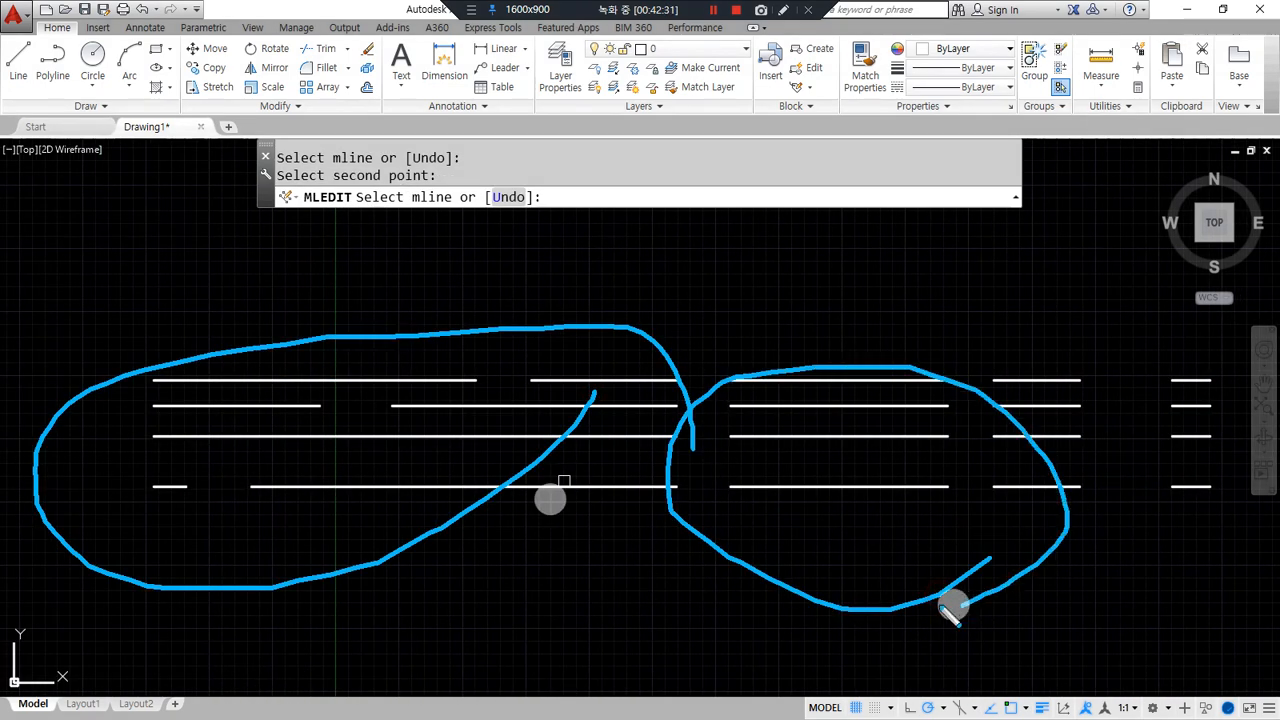
pyautogui.press('Escape')
pyautogui.press('Escape')
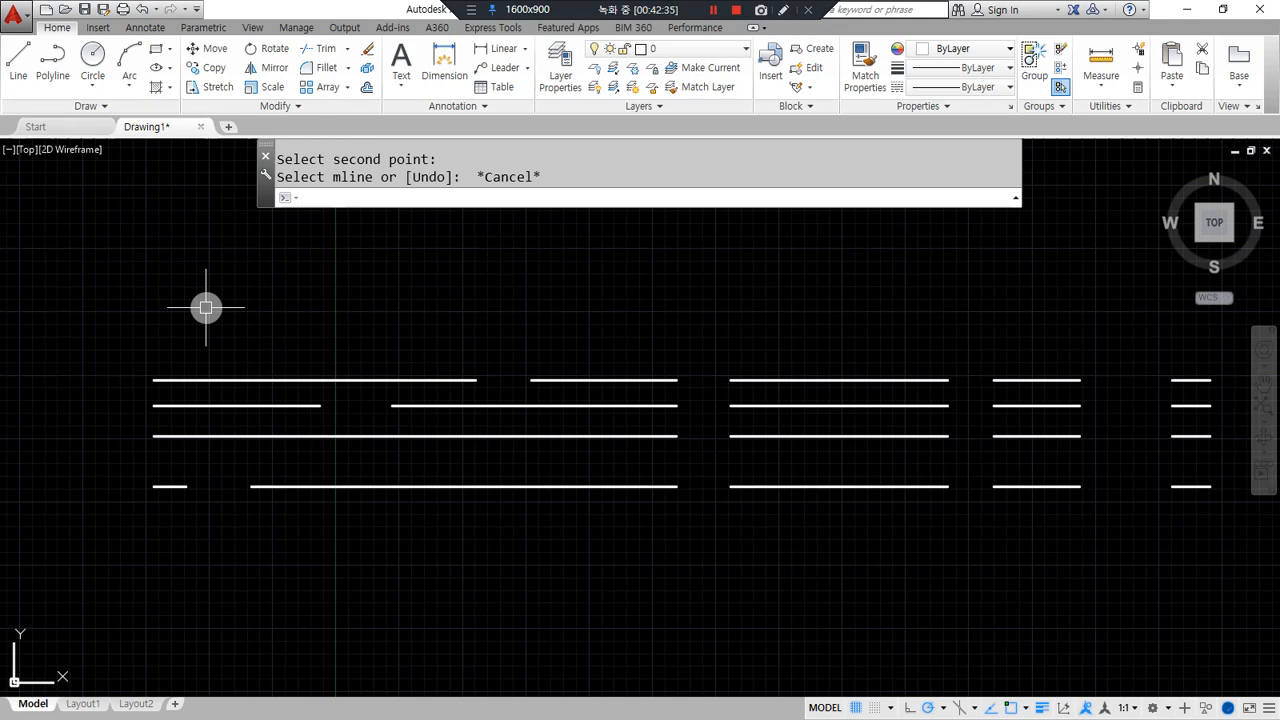
# Use Weld All to close the three gaps that cut through all four lines of the horizontal practice multiline.
pyautogui.write('mledit')
pyautogui.press('Return')
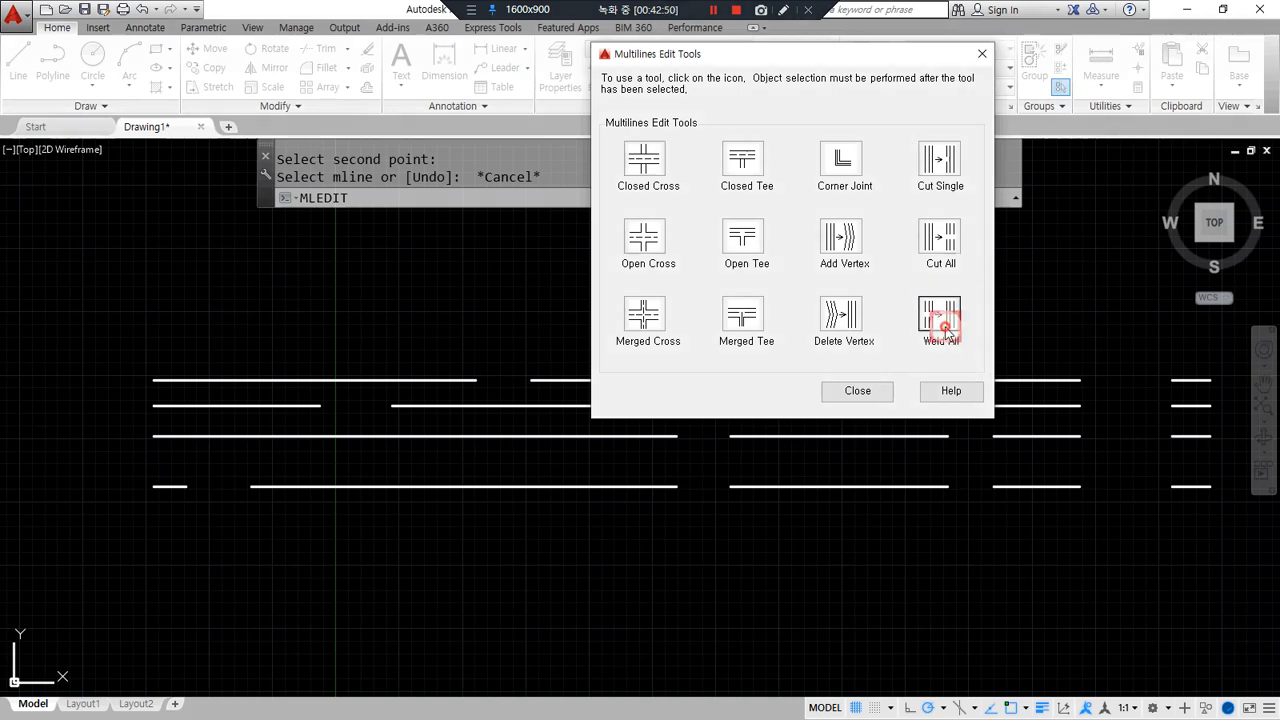
pyautogui.click(944, 327)
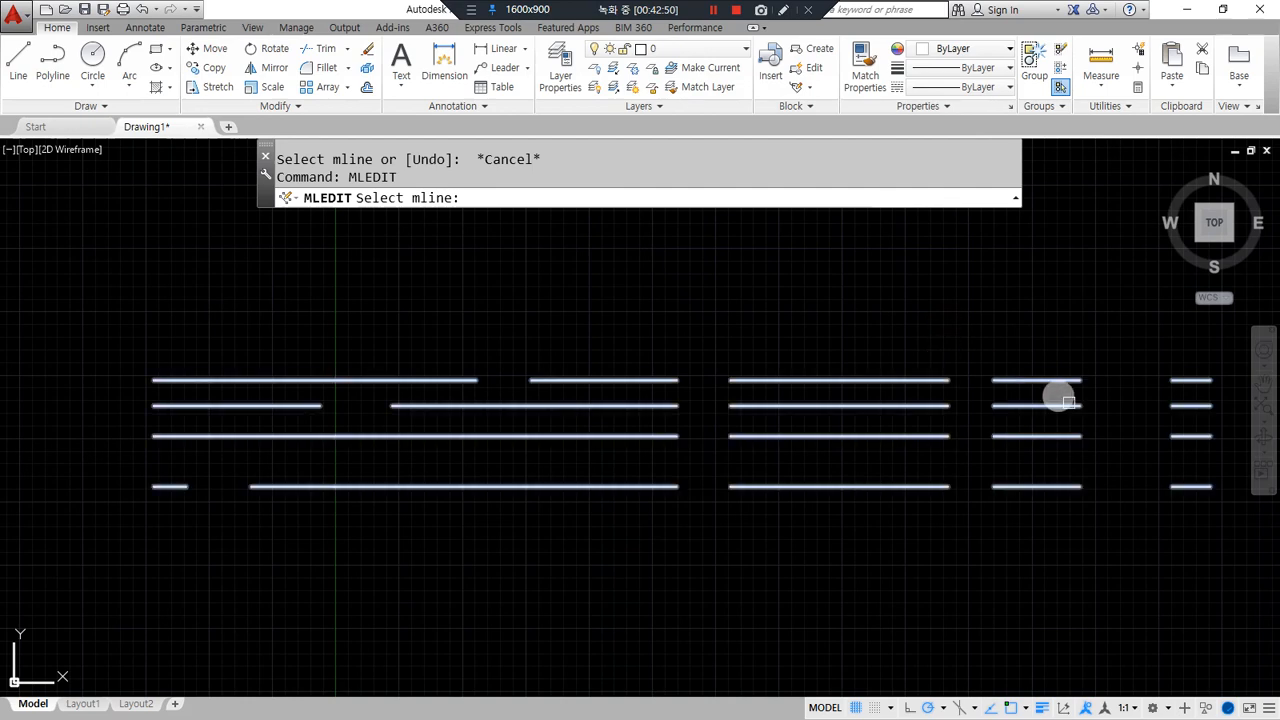
pyautogui.click(1066, 484)
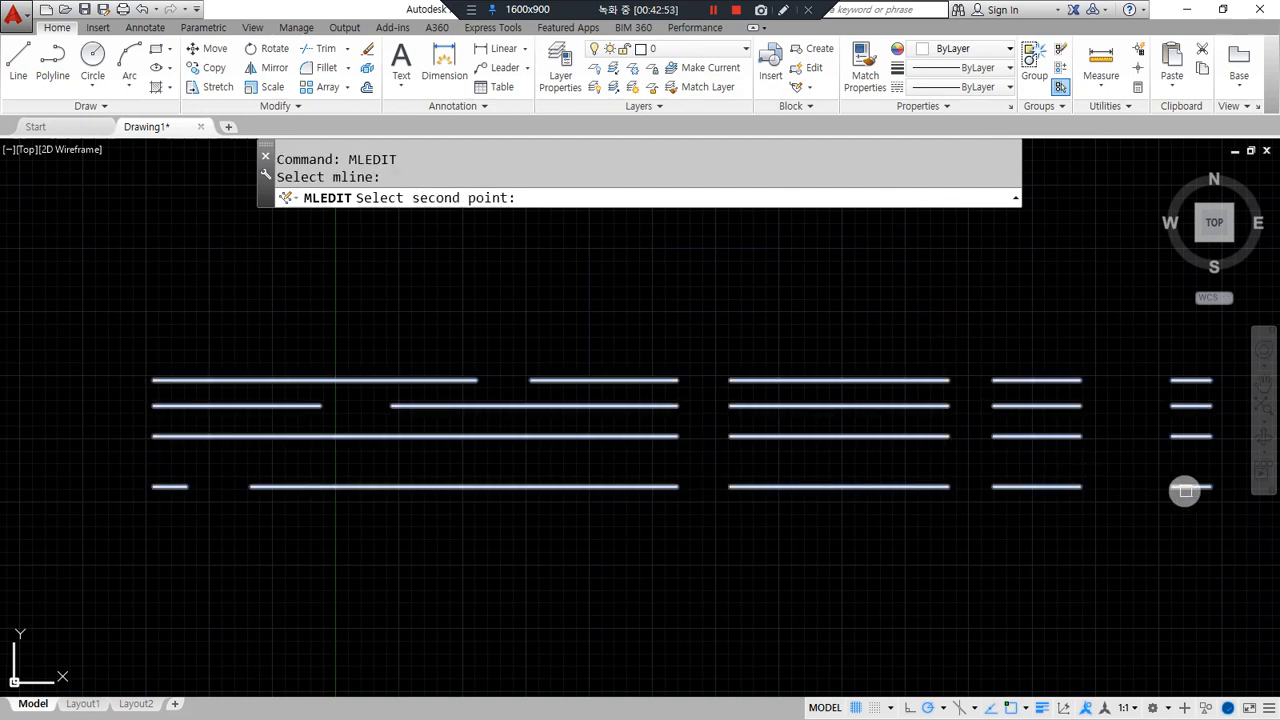
pyautogui.click(1185, 490)
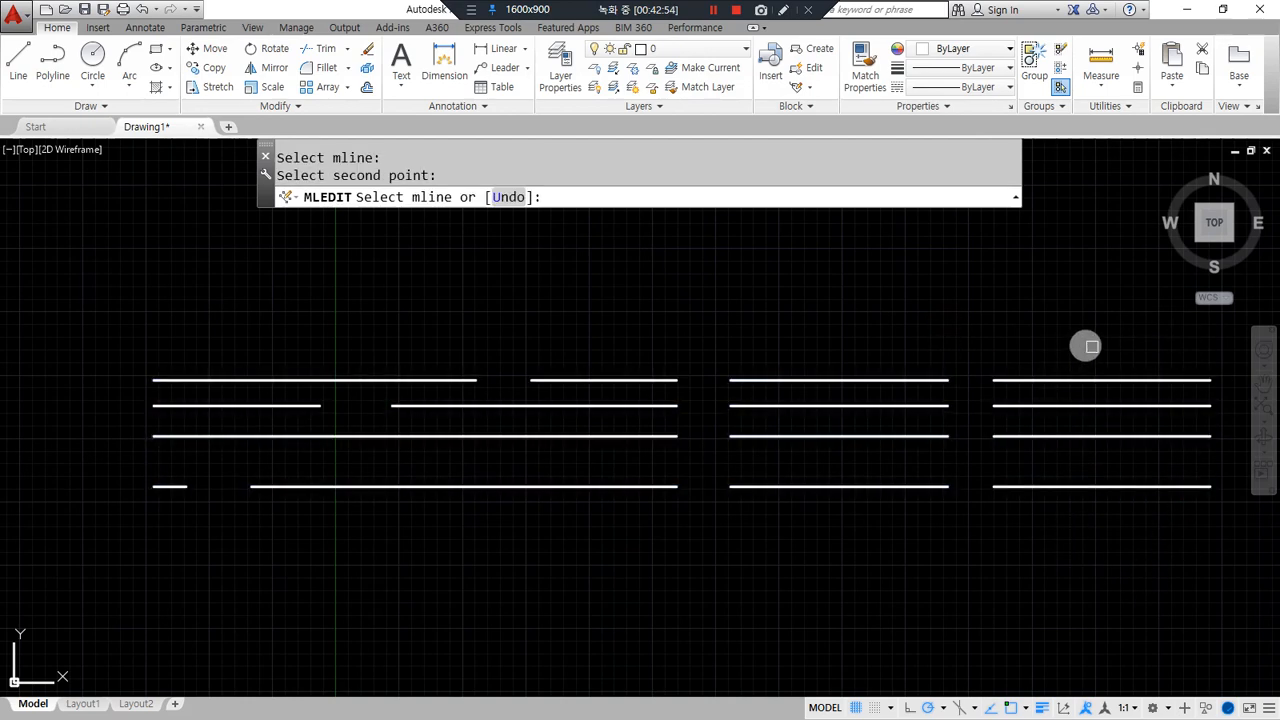
pyautogui.click(1022, 382)
pyautogui.click(758, 364)
pyautogui.click(755, 372)
pyautogui.click(635, 480)
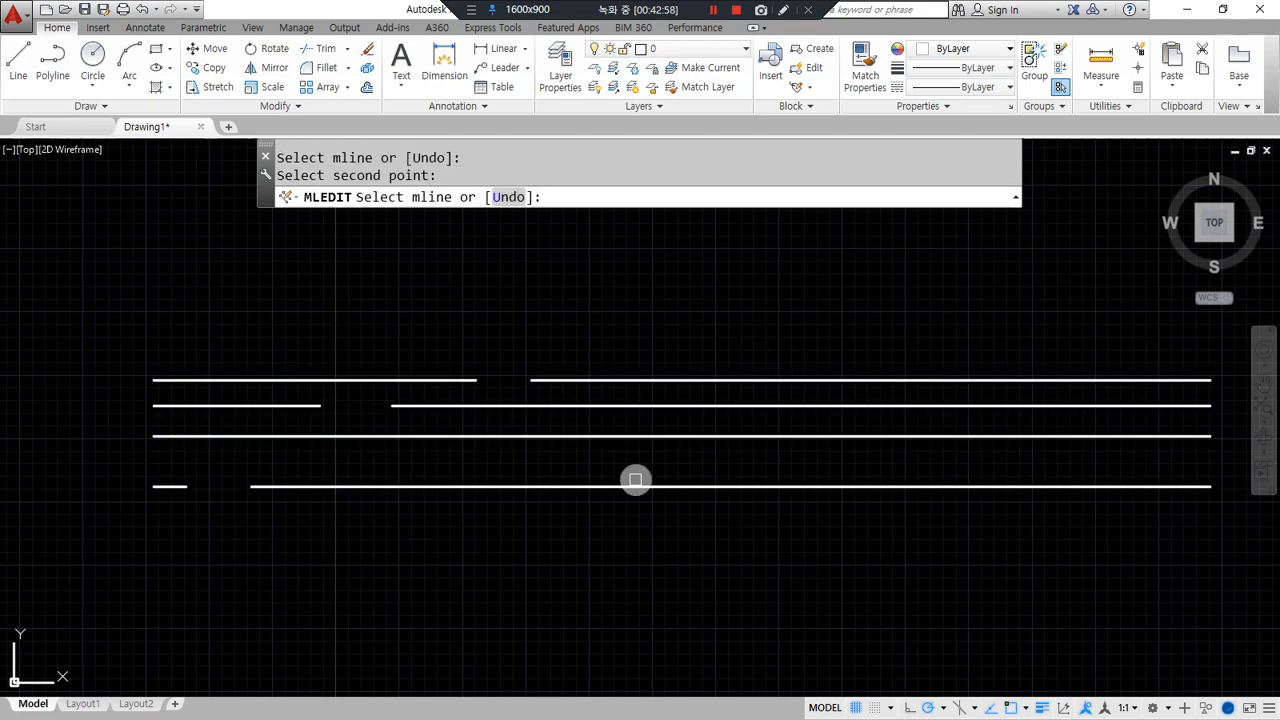
# Weld the gaps in the topmost line and the second line from above of the multiline.
pyautogui.scroll(4, 468, 386)
pyautogui.click(441, 380)
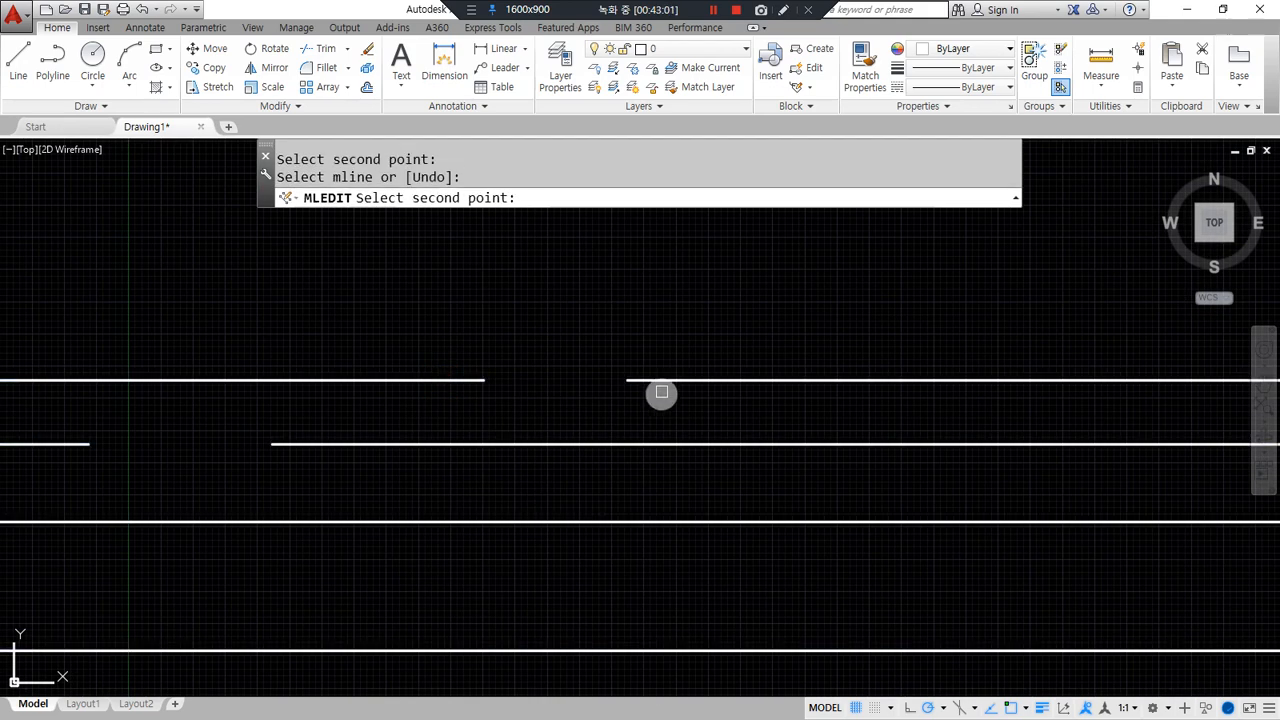
pyautogui.click(660, 380)
pyautogui.moveTo(449, 437); pyautogui.dragTo(783, 437, button='middle')
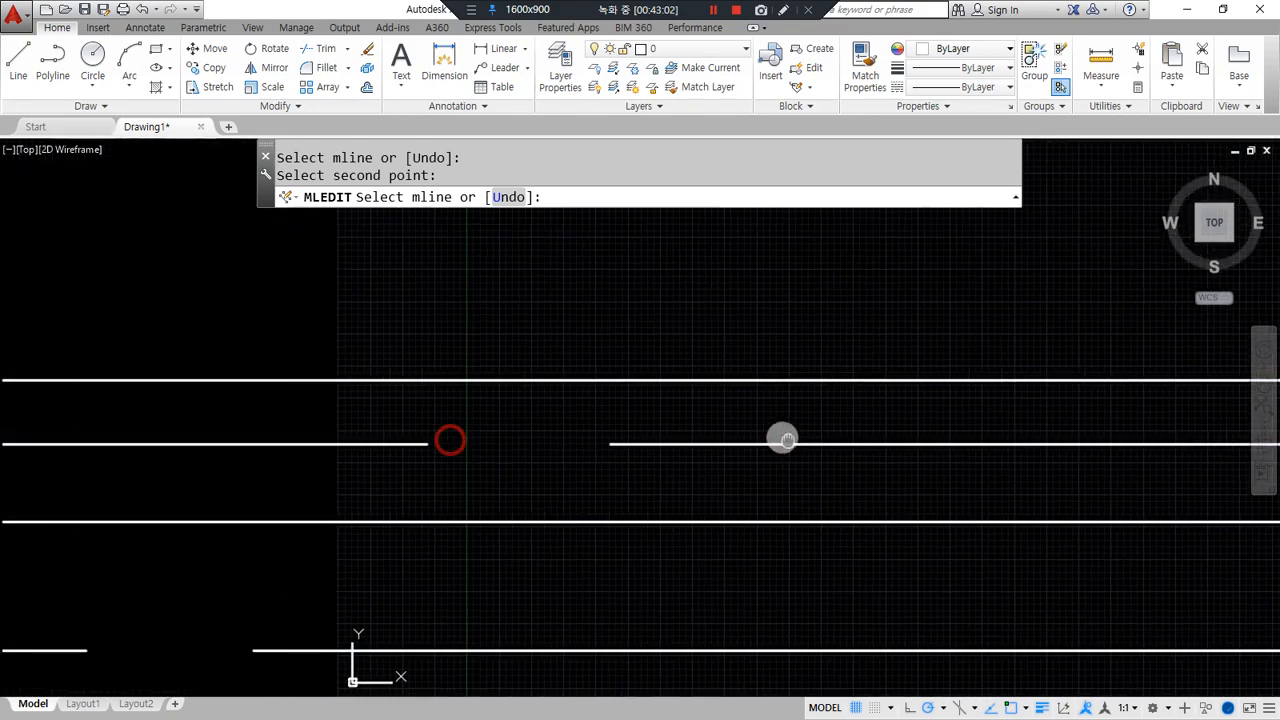
pyautogui.click(668, 448)
pyautogui.click(403, 444)
# Weld the gap in the lowest line near the multiline's left end, and end Weld All.
pyautogui.moveTo(291, 477); pyautogui.dragTo(628, 354, button='middle')
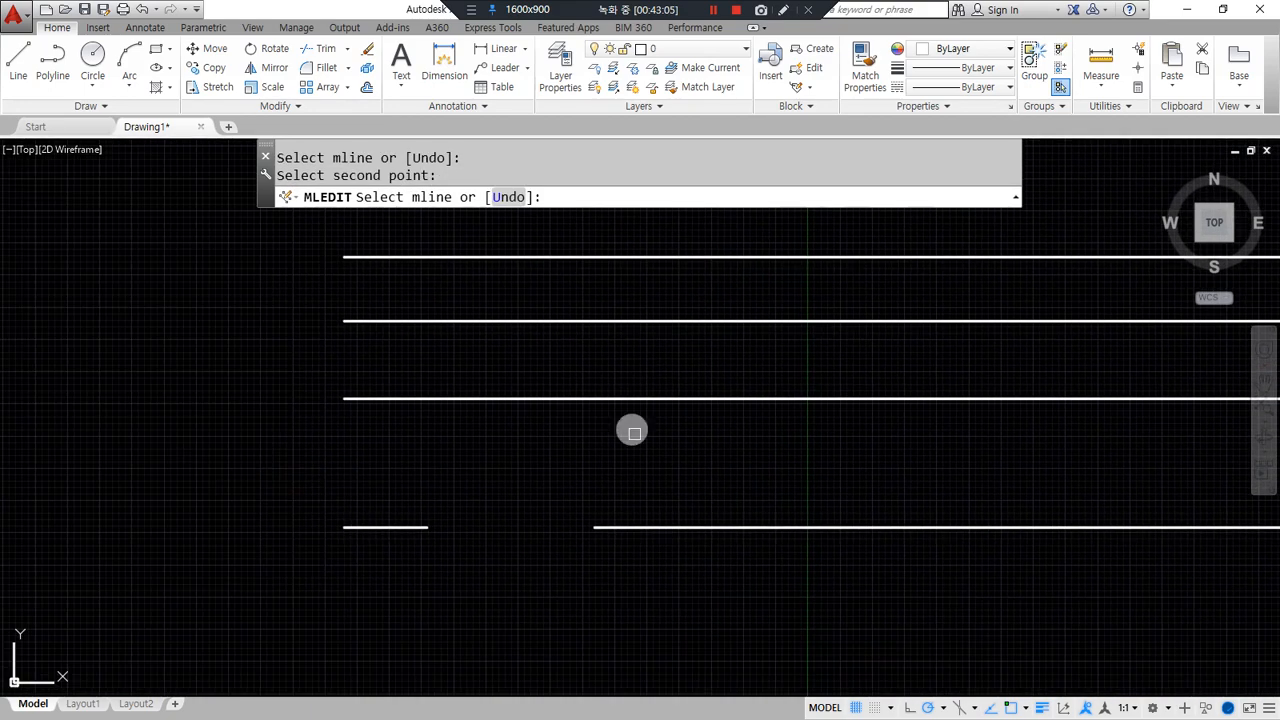
pyautogui.click(614, 527)
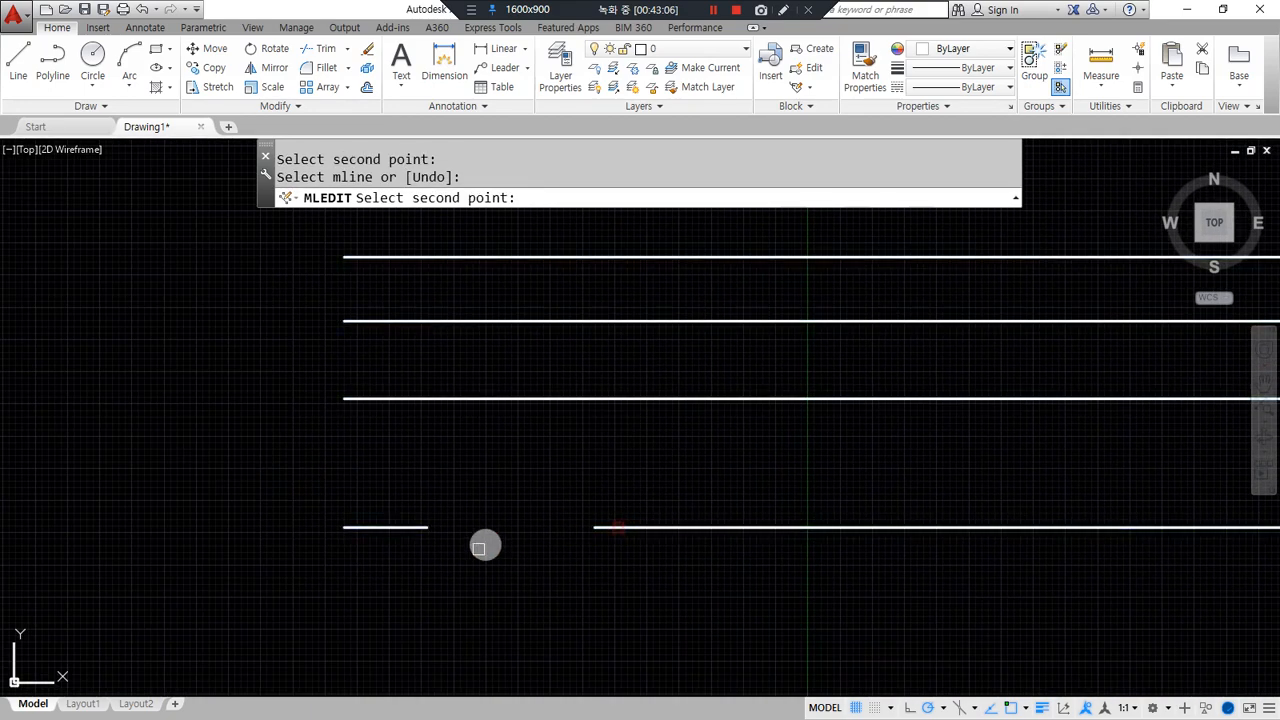
pyautogui.click(394, 524)
pyautogui.scroll(-3, 346, 574)
pyautogui.moveTo(790, 520); pyautogui.dragTo(310, 436, button='middle')
pyautogui.scroll(-2, 420, 454)
pyautogui.moveTo(420, 454); pyautogui.dragTo(600, 461, button='middle')
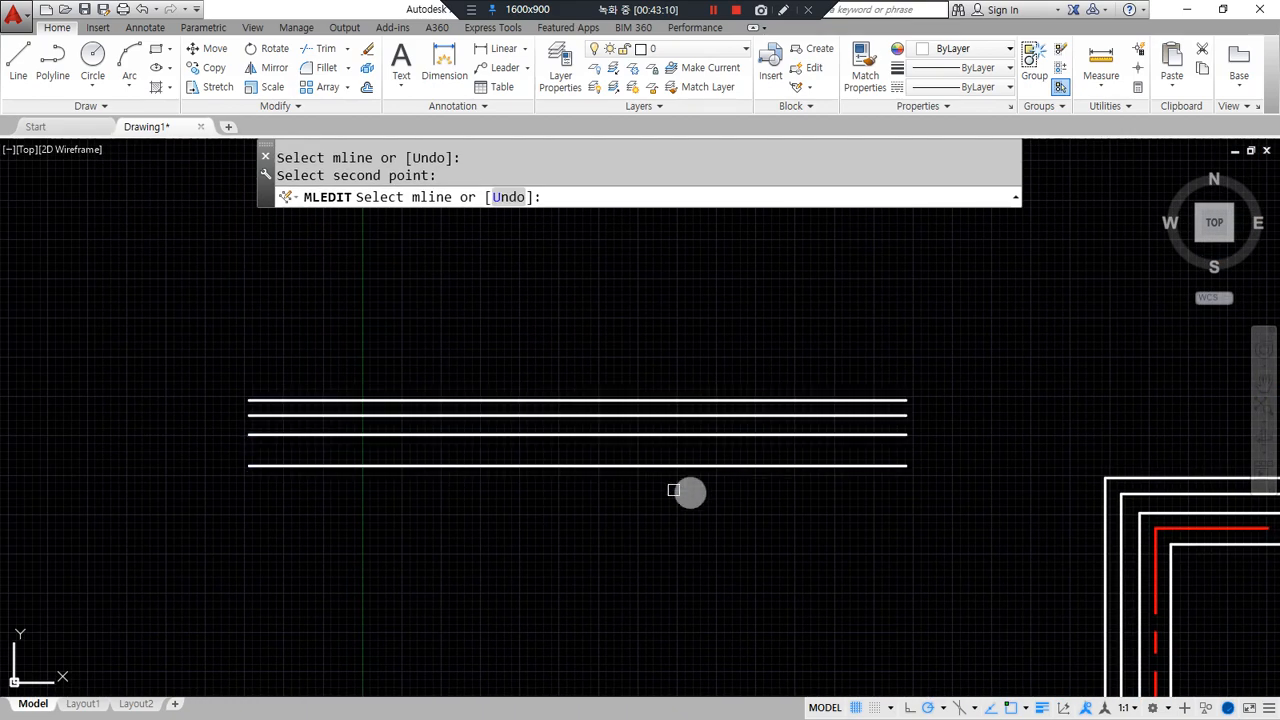
pyautogui.press('Escape')
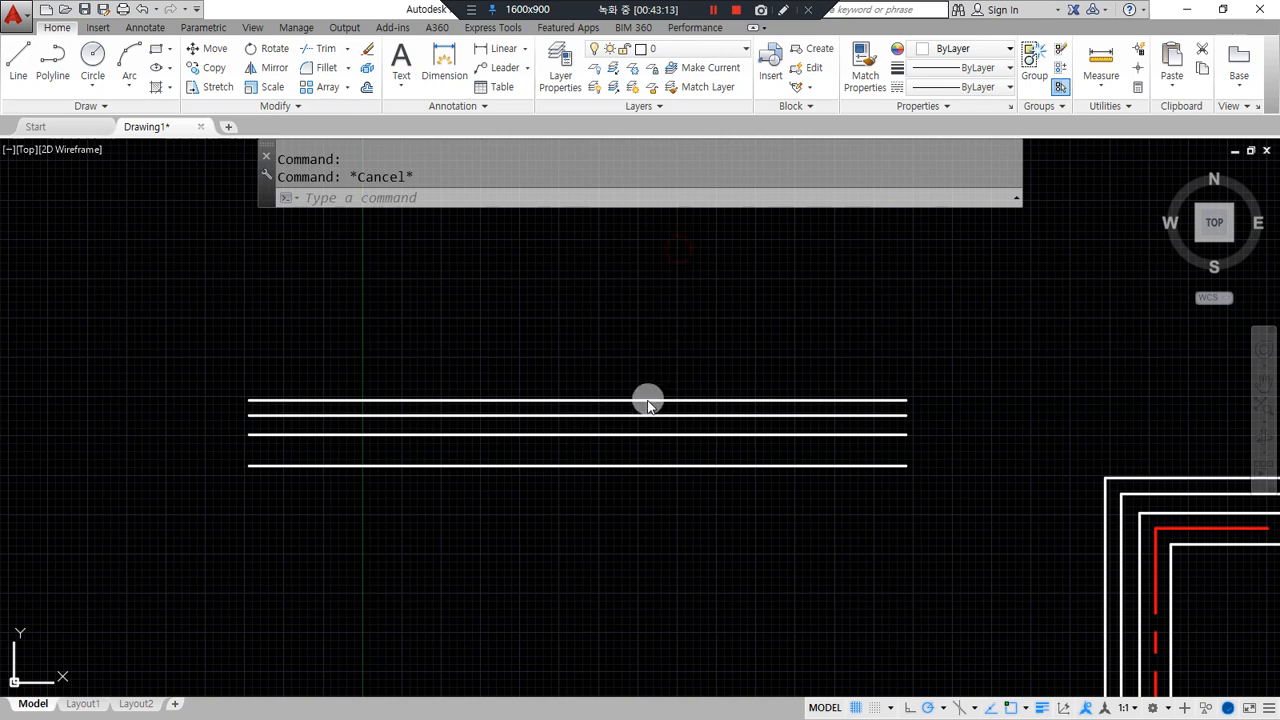
# Copy the repaired multiline to the clipboard and paste it into a new drawing.
pyautogui.click(534, 511)
pyautogui.click(384, 357)
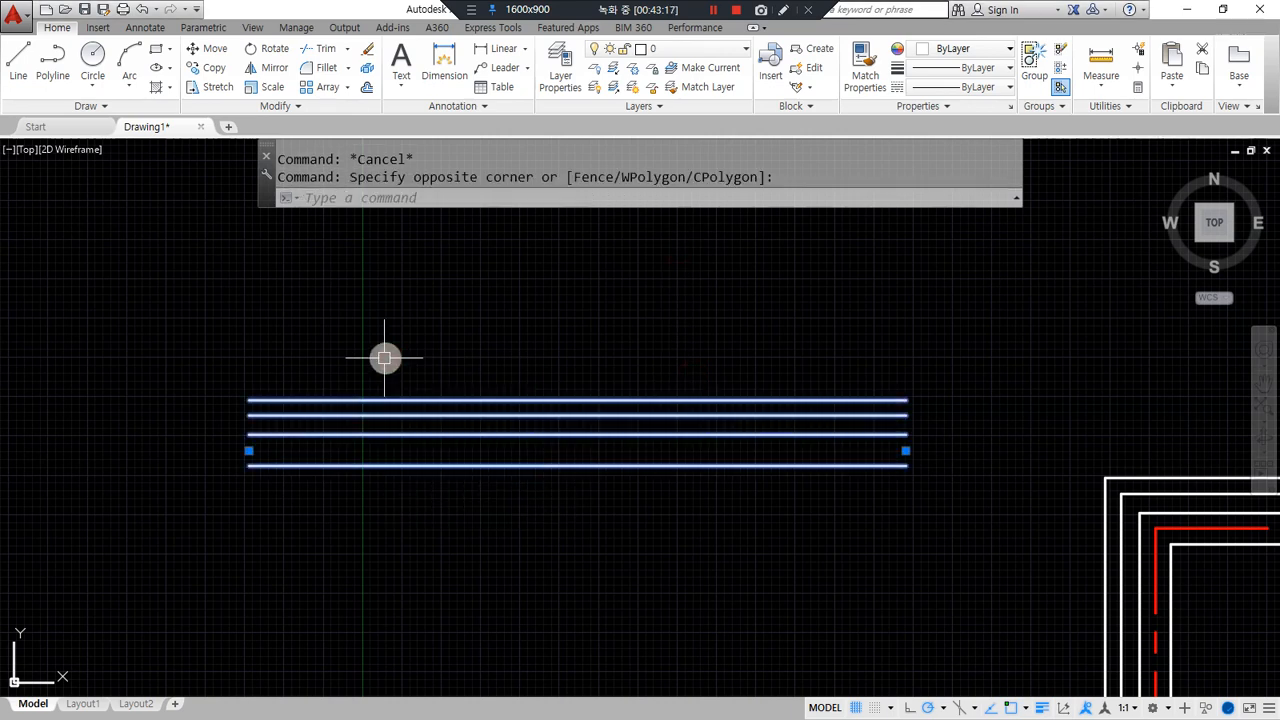
pyautogui.hotkey('ctrl', 'c')
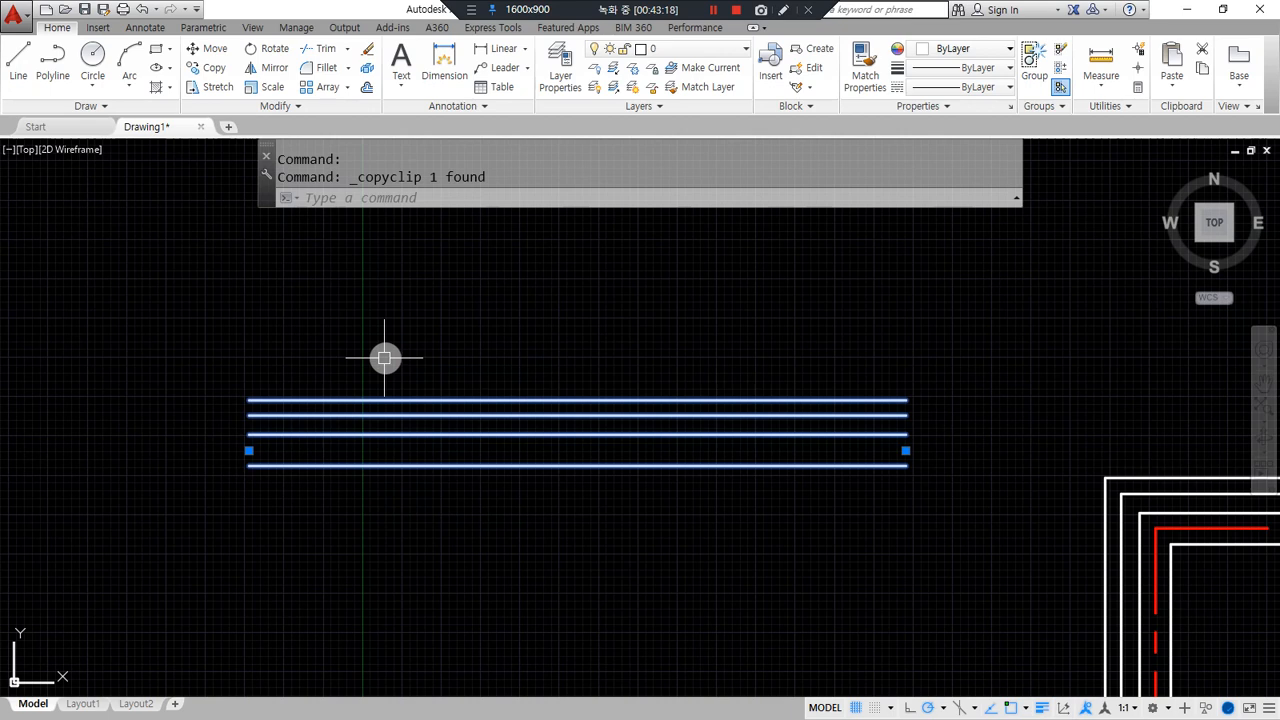
pyautogui.click(228, 130)
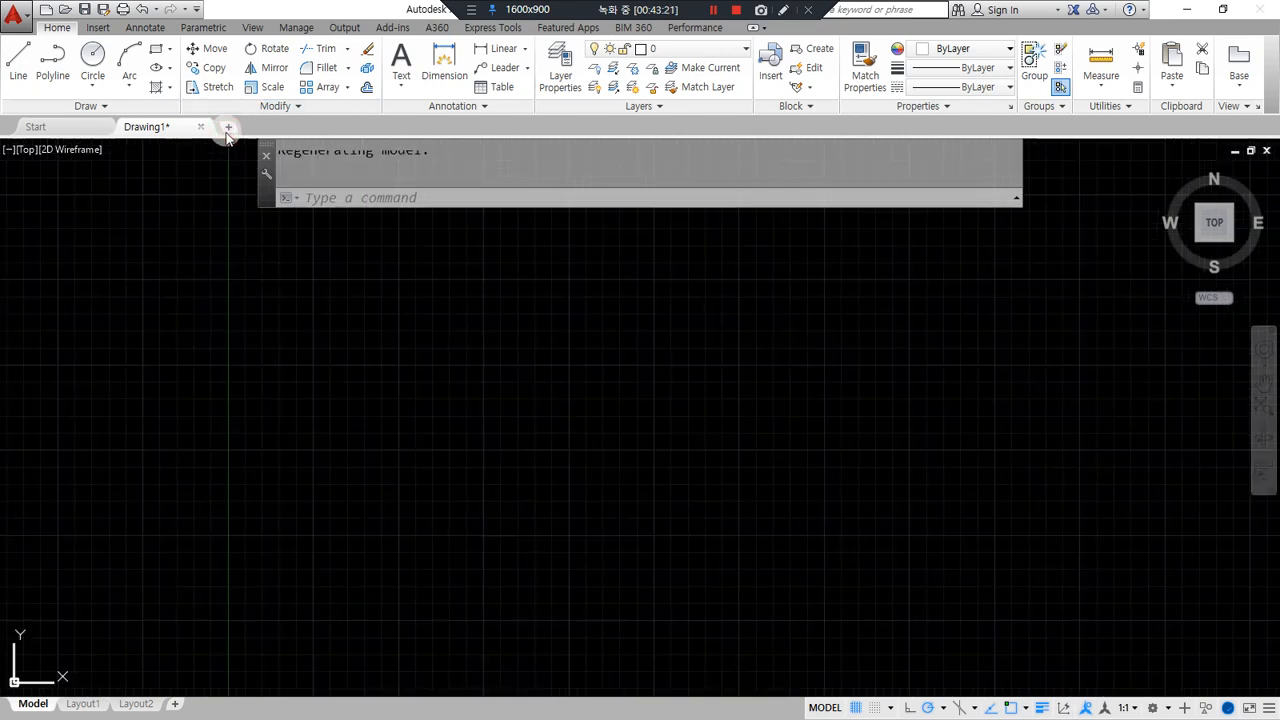
pyautogui.moveTo(227, 136)
pyautogui.hotkey('ctrl', 'v')
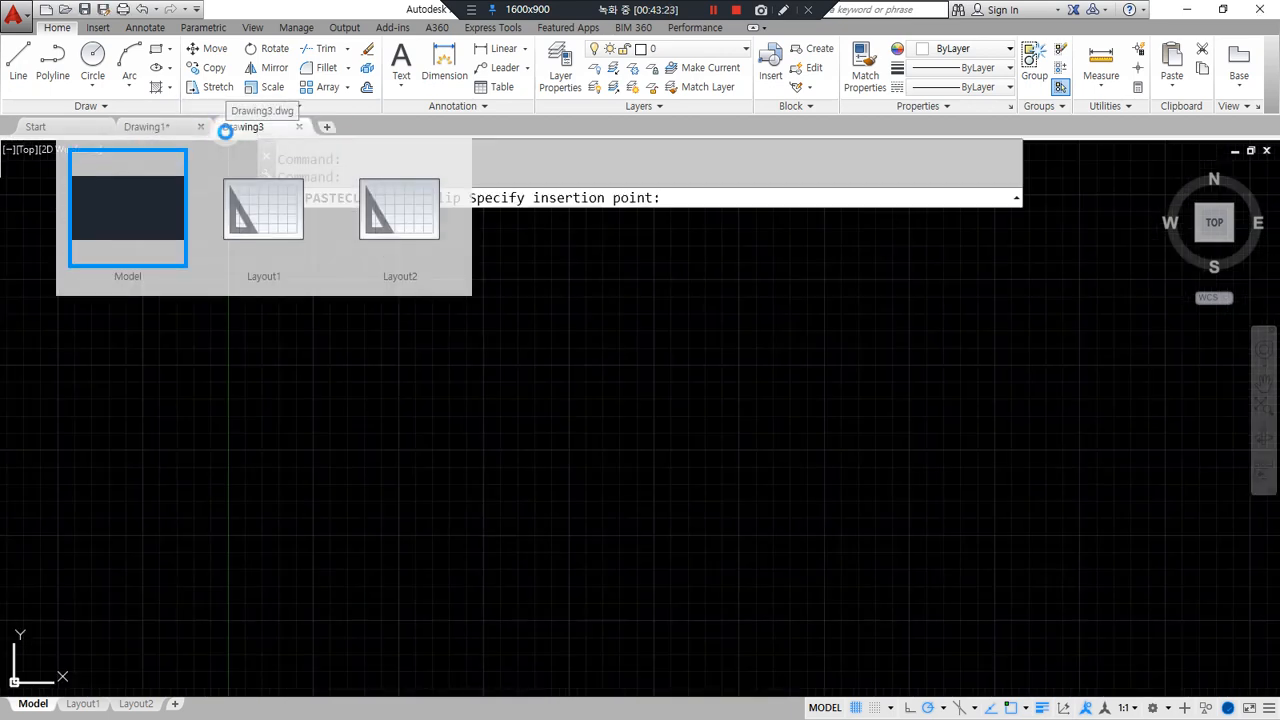
pyautogui.scroll(-8, 427, 571)
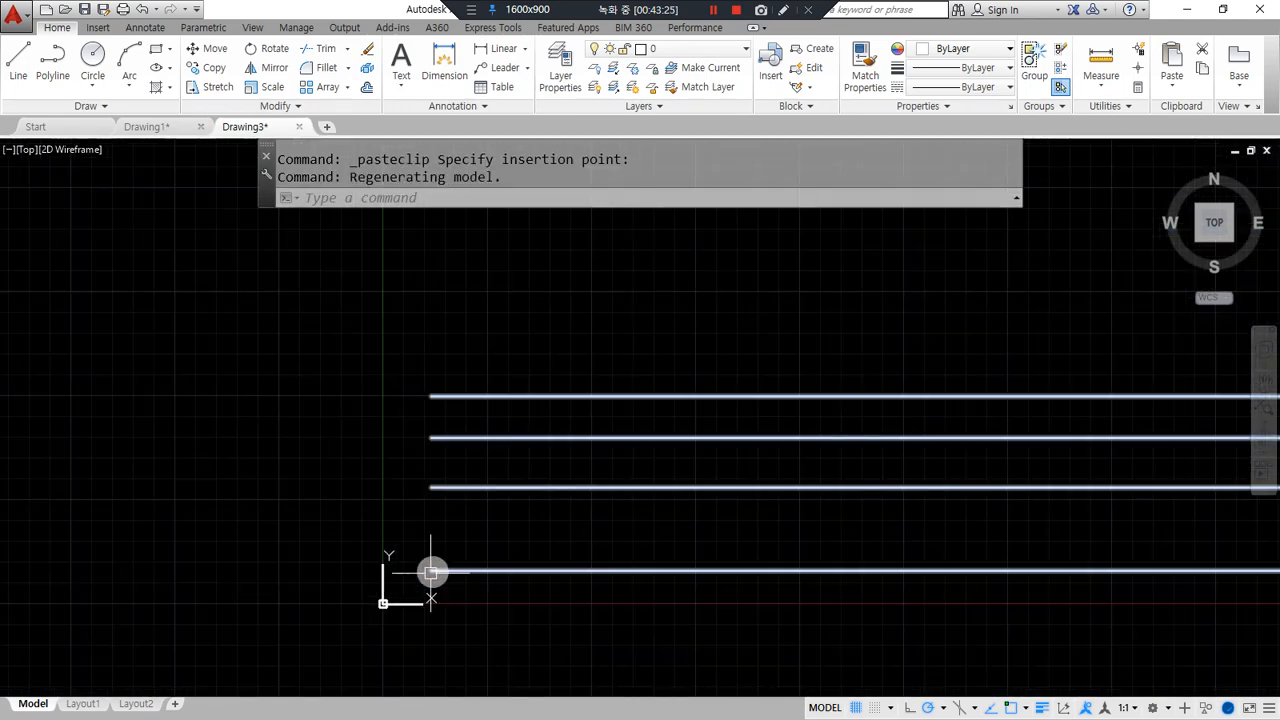
# Erase the pasted multiline from the new drawing.
pyautogui.moveTo(686, 569); pyautogui.dragTo(268, 573, button='middle')
pyautogui.click(570, 608)
pyautogui.click(387, 370)
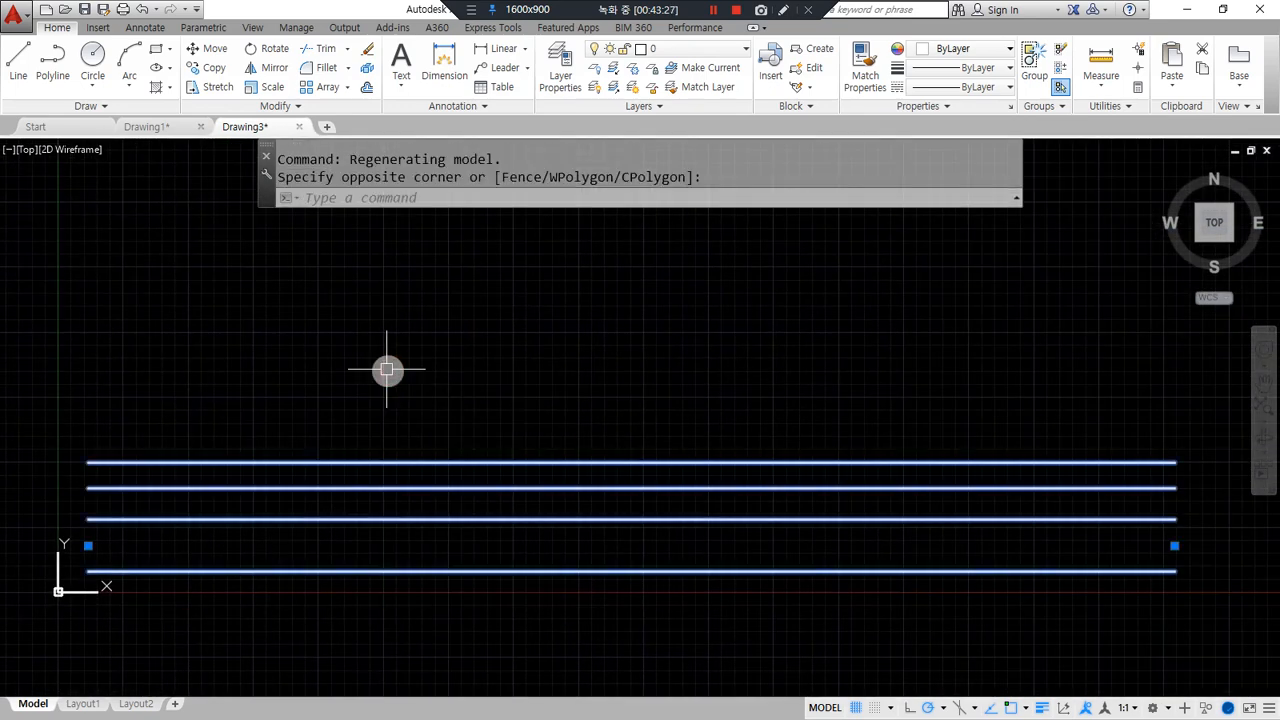
pyautogui.press('Delete')
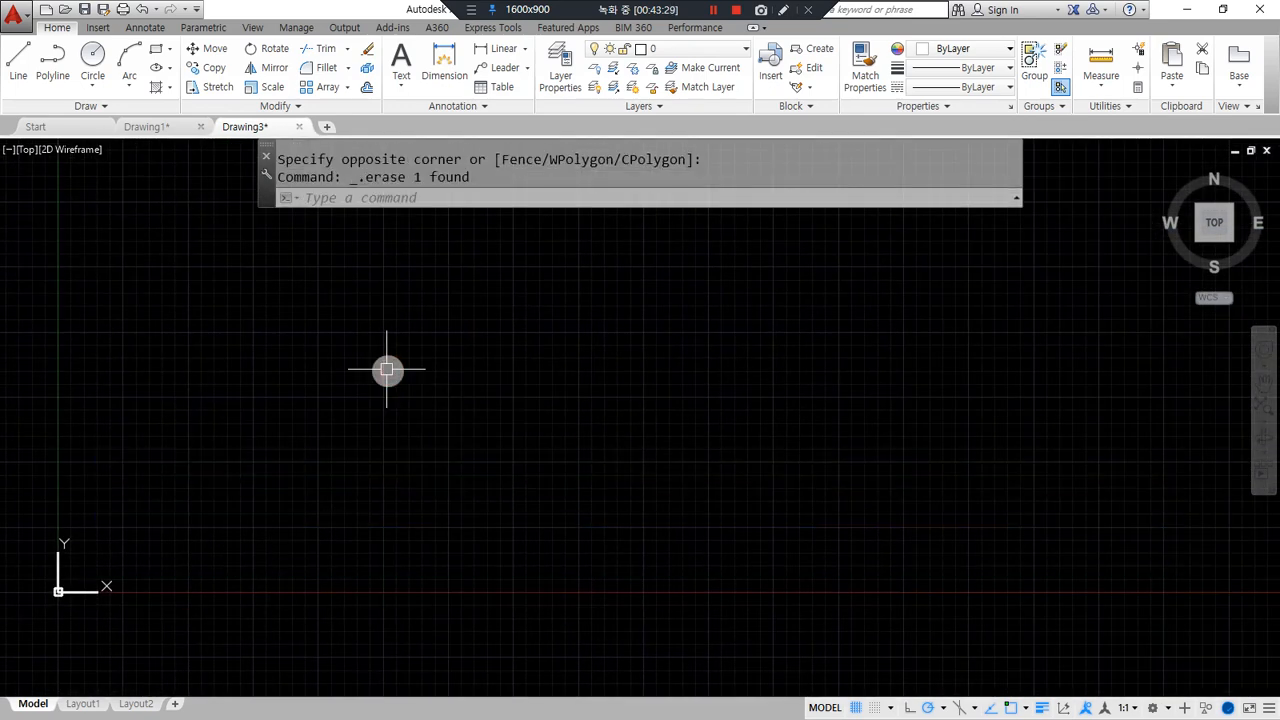
# Open the W420 multiline style for modification in the new drawing.
pyautogui.write('ml')
pyautogui.write('e')
pyautogui.press('Return')
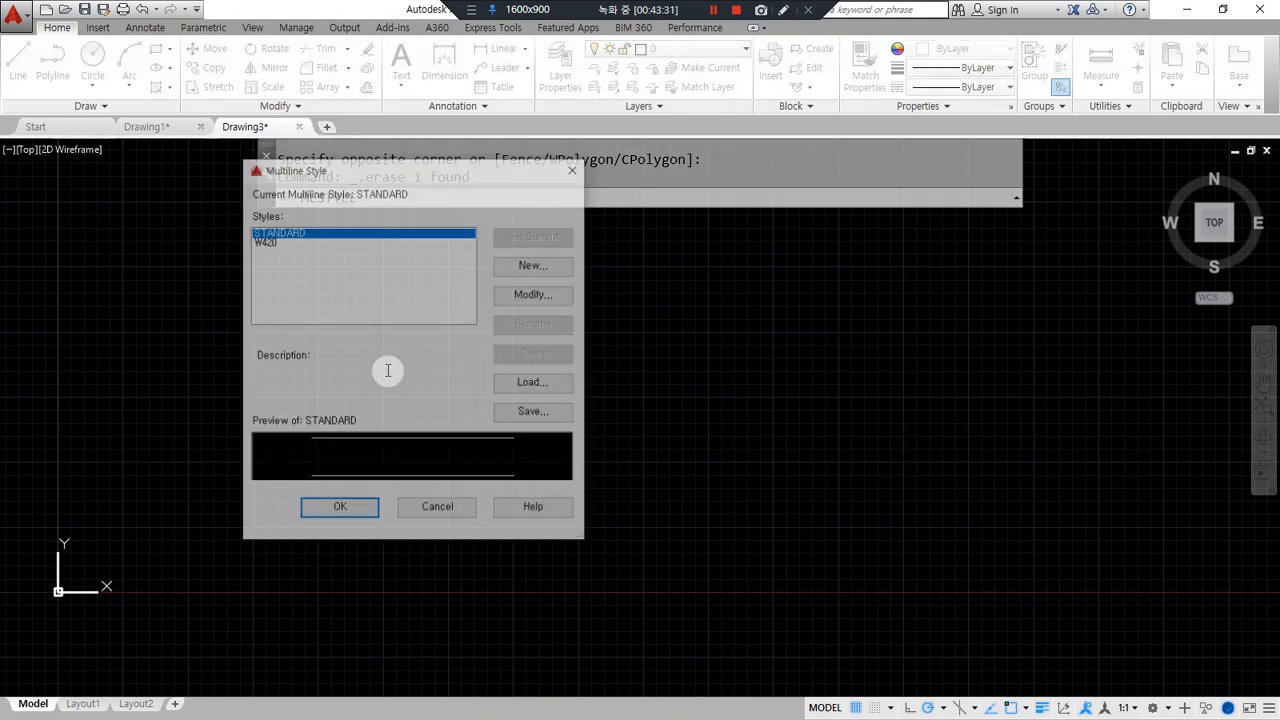
pyautogui.click(268, 242)
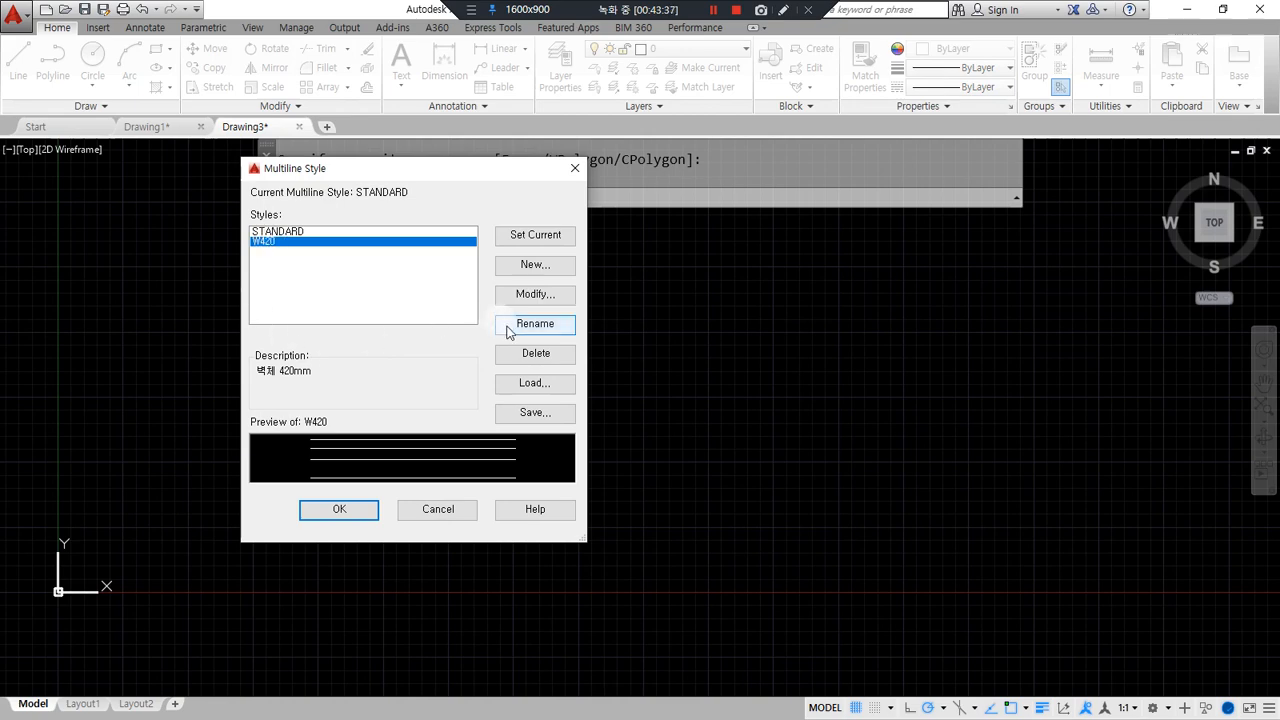
pyautogui.click(543, 295)
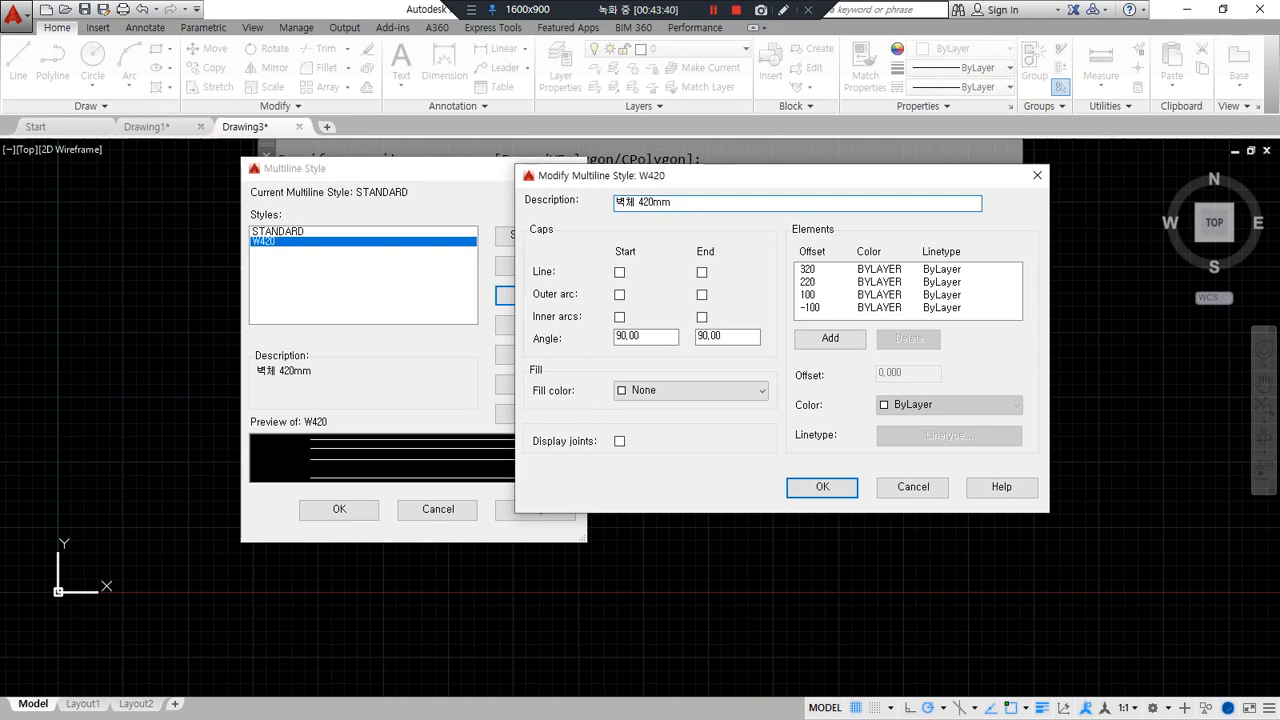
pyautogui.moveTo(676, 221); pyautogui.dragTo(867, 221)
pyautogui.moveTo(773, 216); pyautogui.dragTo(773, 610)
pyautogui.moveTo(989, 450)
pyautogui.mouseDown()
pyautogui.moveTo(777, 280)
pyautogui.moveTo(556, 205)
pyautogui.moveTo(920, 143)
pyautogui.moveTo(952, 466)
pyautogui.mouseUp()
pyautogui.moveTo(485, 440)
pyautogui.mouseDown()
pyautogui.moveTo(748, 432)
pyautogui.moveTo(492, 445)
pyautogui.mouseUp()
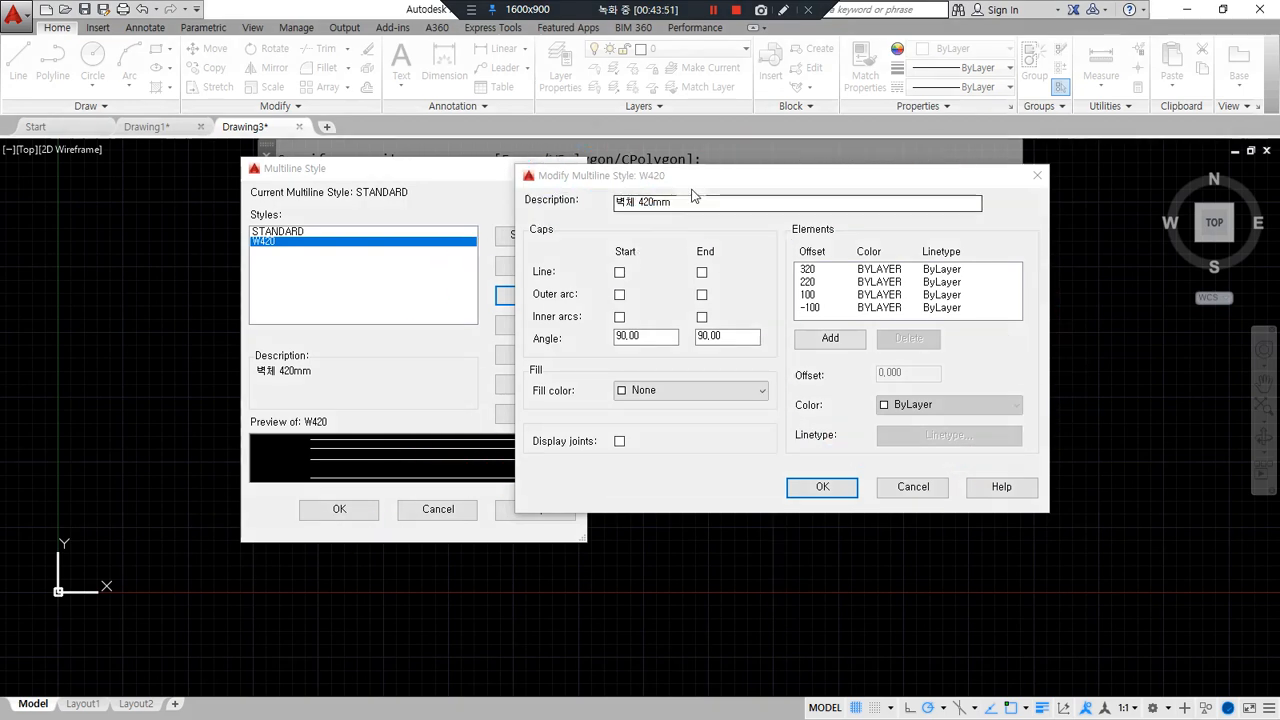
# Move the W420 modification dialog clear of the style preview.
pyautogui.moveTo(693, 182)
pyautogui.mouseDown()
pyautogui.moveTo(772, 246)
pyautogui.moveTo(785, 230)
pyautogui.mouseUp()
pyautogui.moveTo(415, 545)
pyautogui.mouseDown()
pyautogui.moveTo(285, 415)
pyautogui.moveTo(572, 480)
pyautogui.moveTo(360, 575)
pyautogui.mouseUp()
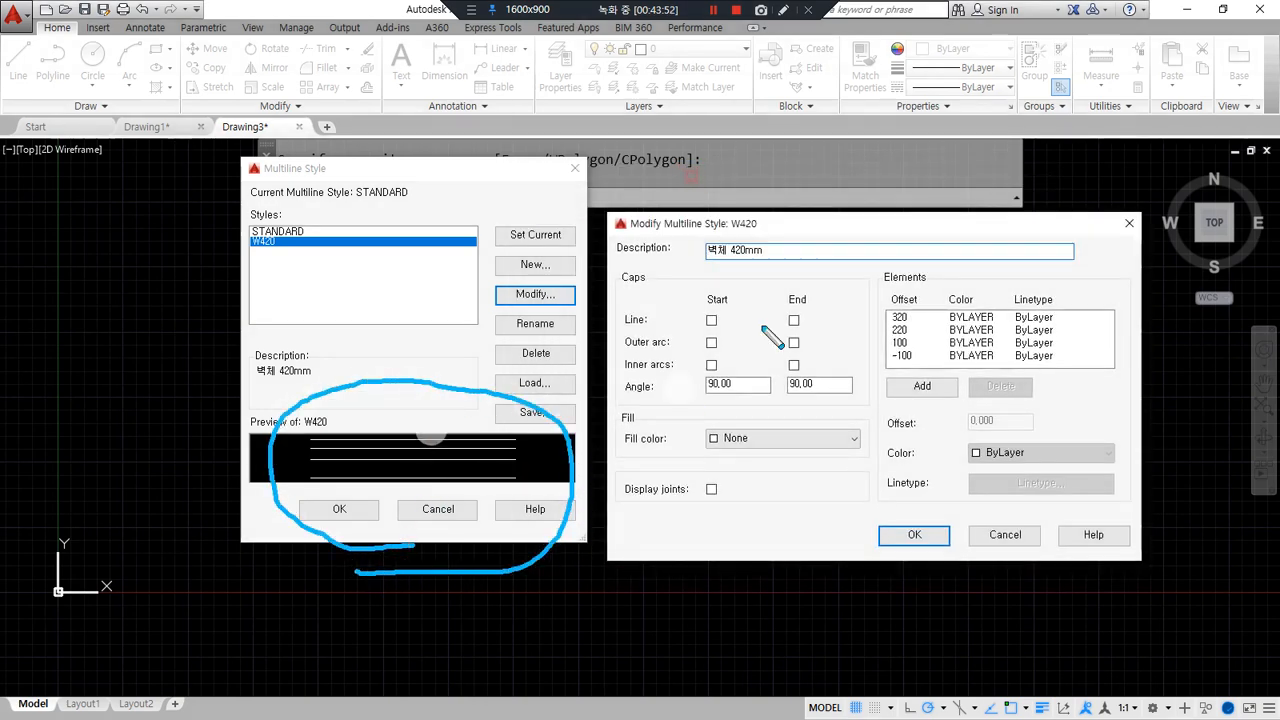
pyautogui.moveTo(662, 289); pyautogui.dragTo(624, 290)
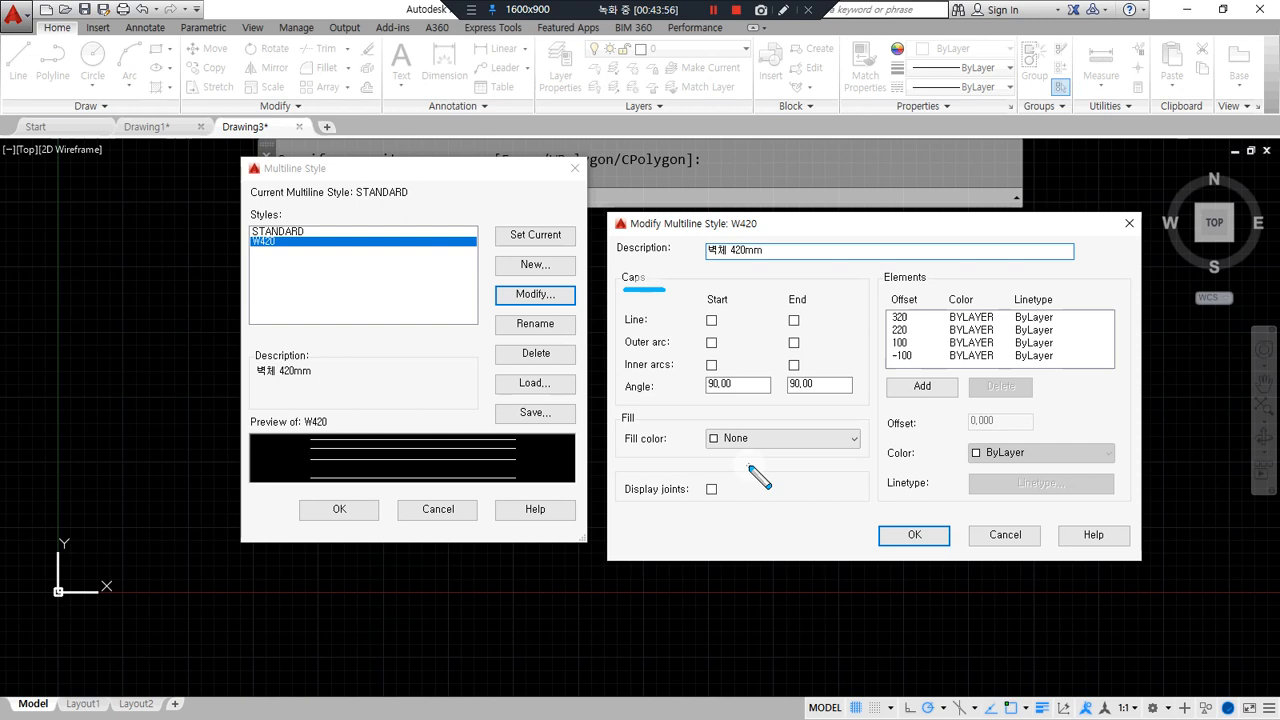
pyautogui.moveTo(300, 500)
pyautogui.mouseDown()
pyautogui.moveTo(337, 451)
pyautogui.moveTo(330, 512)
pyautogui.mouseUp()
pyautogui.moveTo(545, 512)
pyautogui.mouseDown()
pyautogui.moveTo(468, 470)
pyautogui.moveTo(530, 522)
pyautogui.mouseUp()
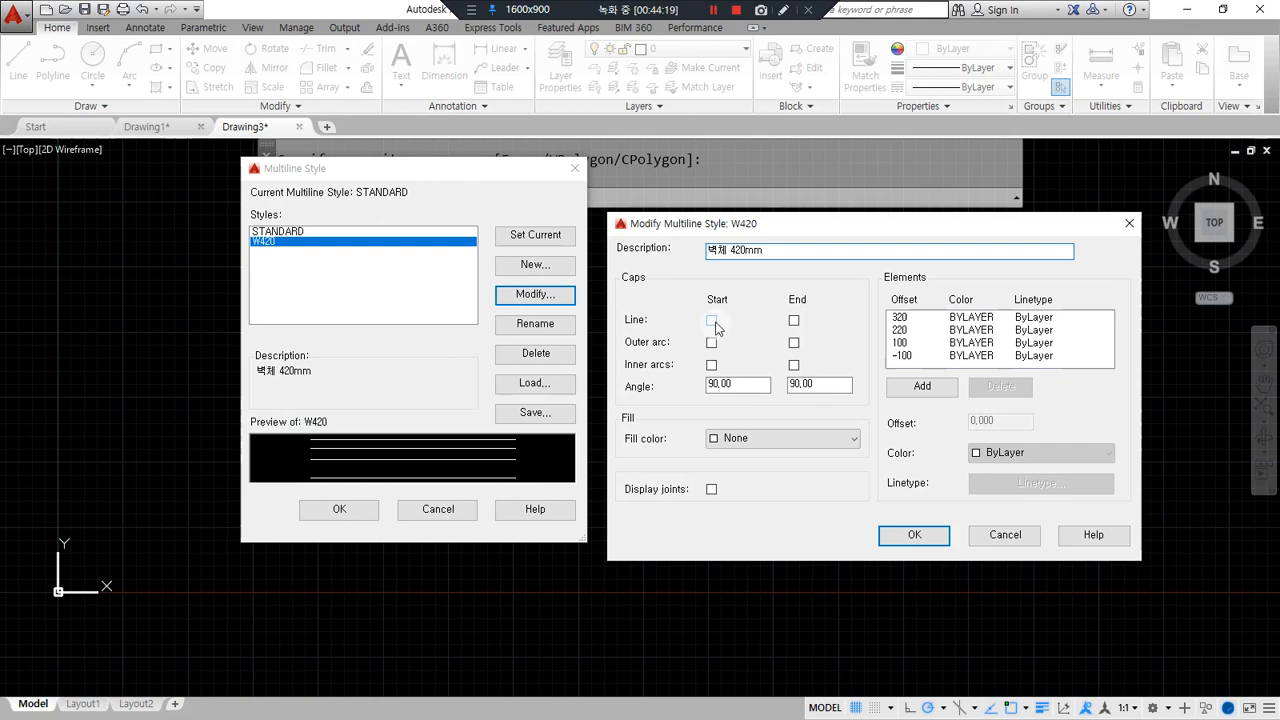
# Try line, outer arc and inner arc caps on the W420 style, and clear all the cap options again.
pyautogui.click(712, 321)
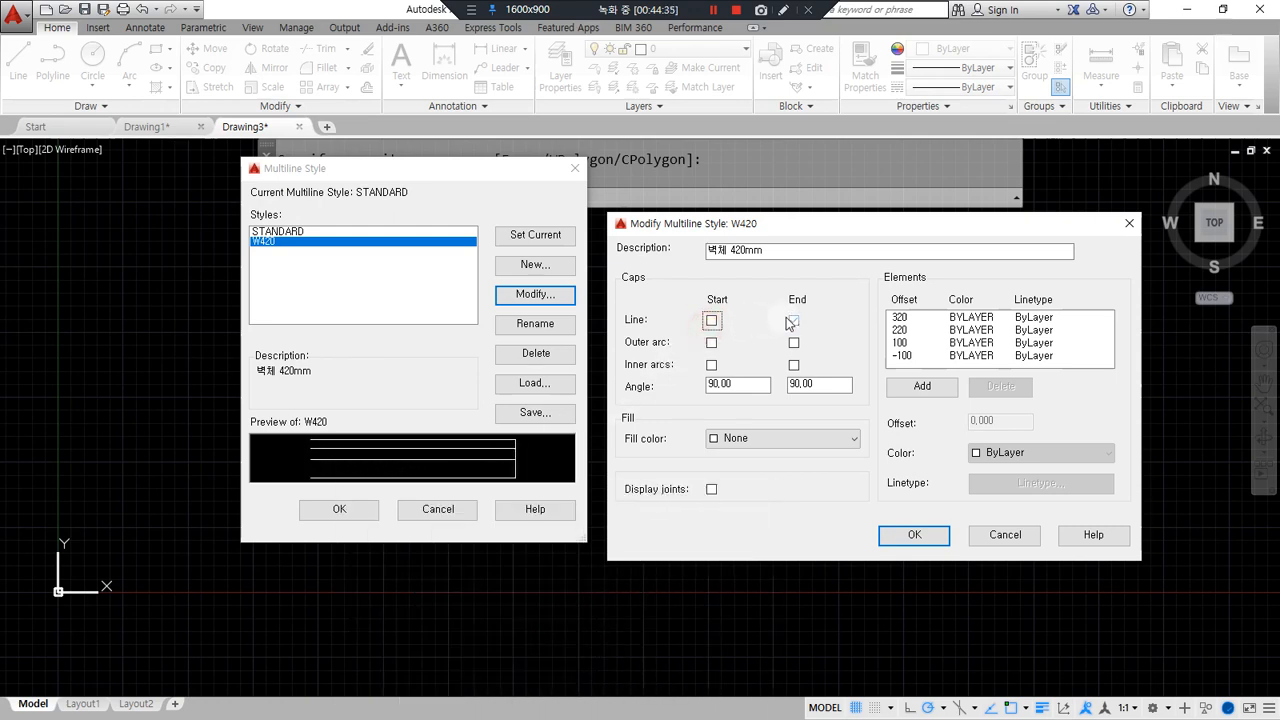
pyautogui.click(711, 344)
pyautogui.click(794, 343)
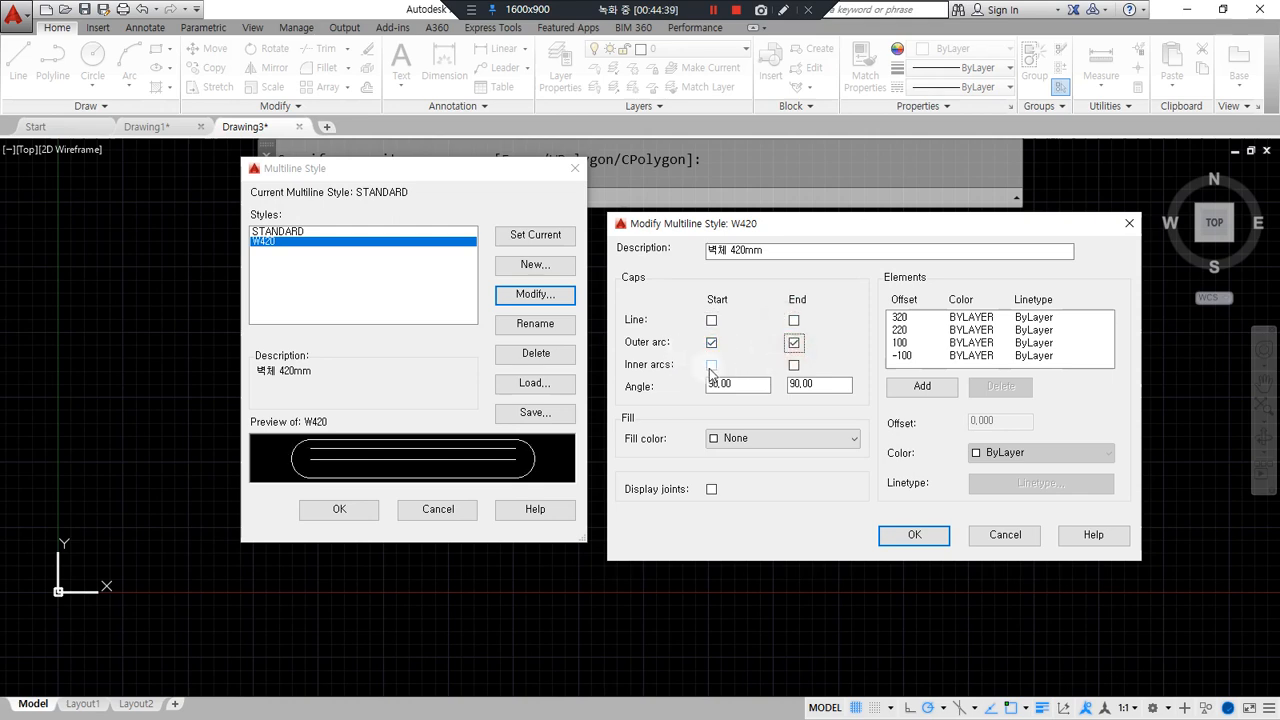
pyautogui.click(791, 345)
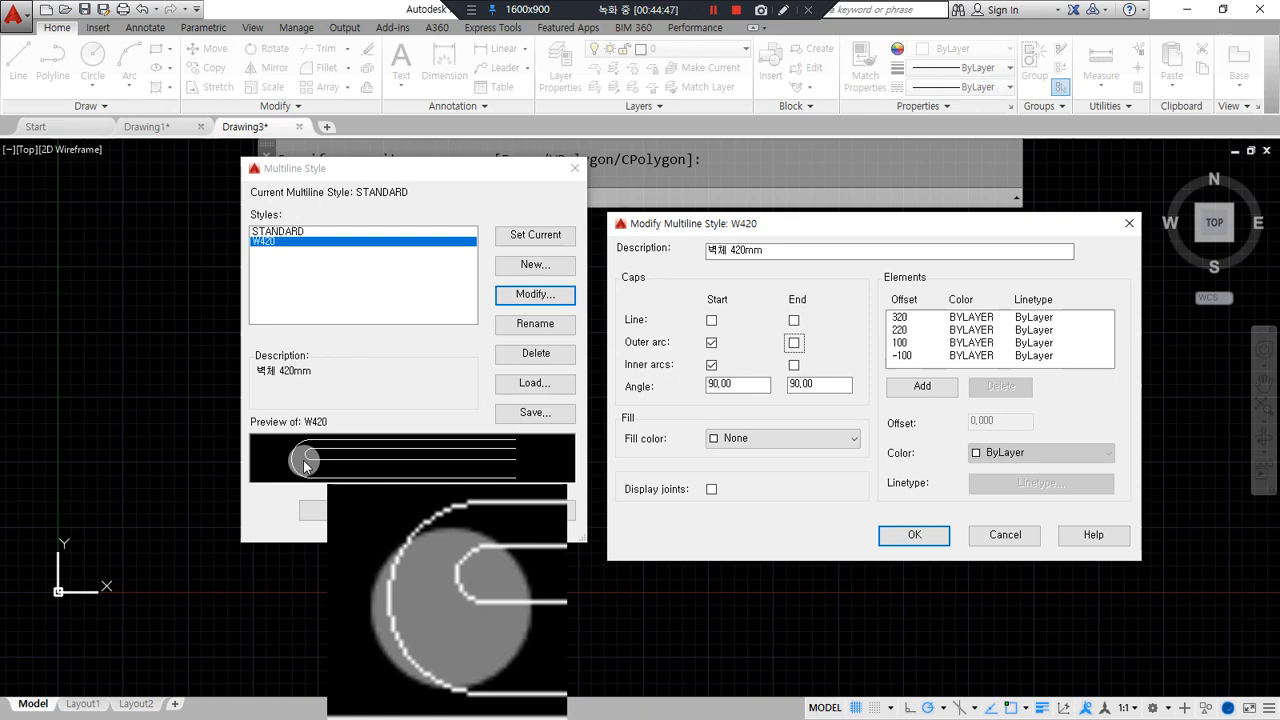
pyautogui.click(711, 342)
pyautogui.click(711, 365)
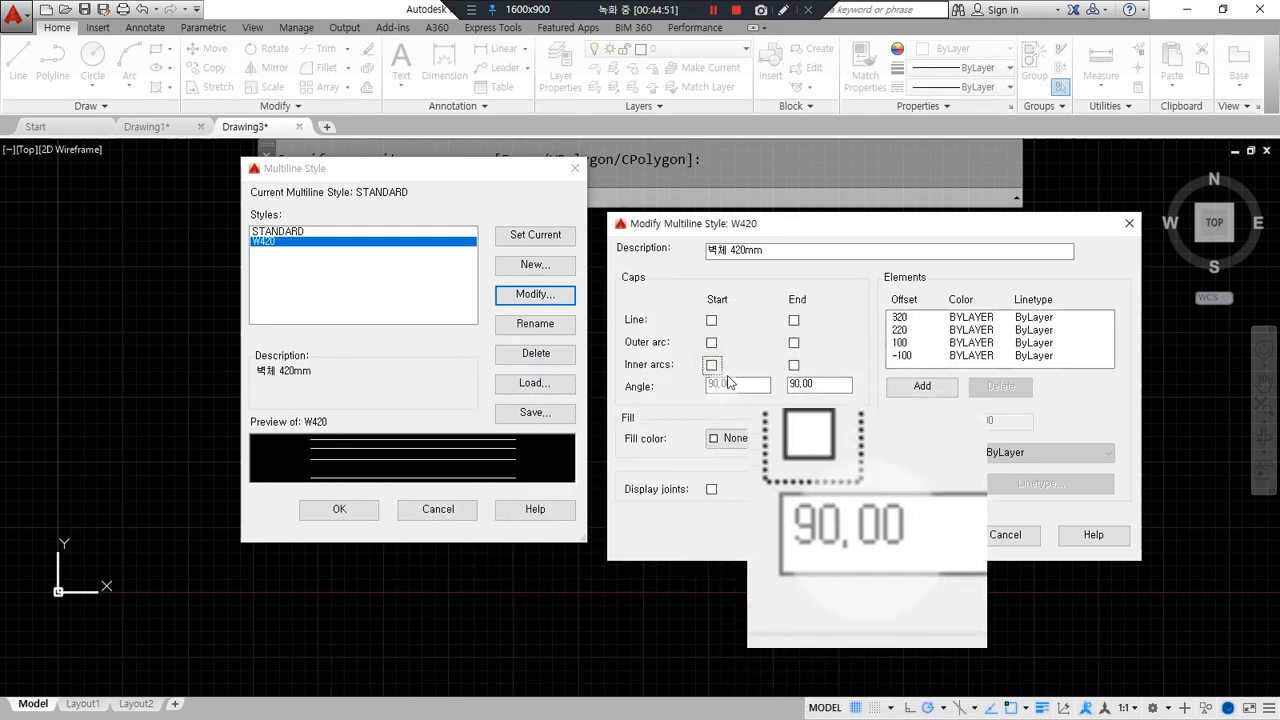
# Set the W420 style's fill color to Green and make W420 the current multiline style.
pyautogui.click(746, 440)
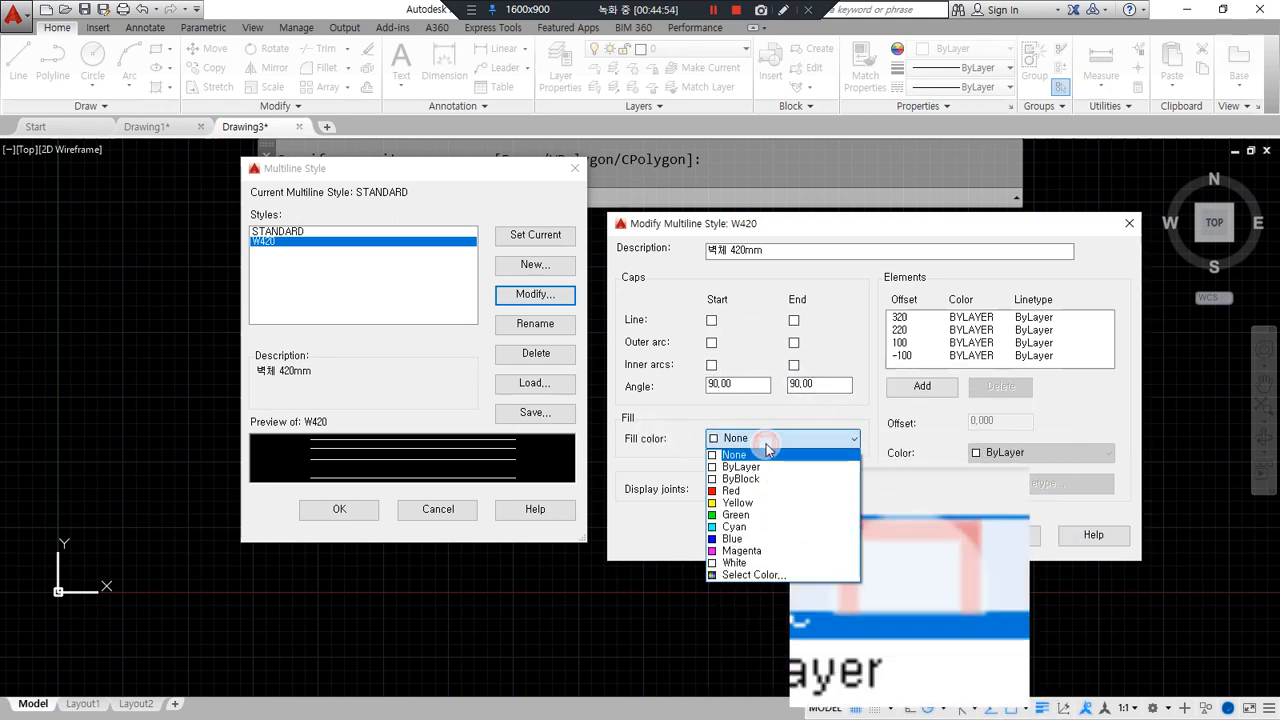
pyautogui.click(760, 515)
pyautogui.click(906, 532)
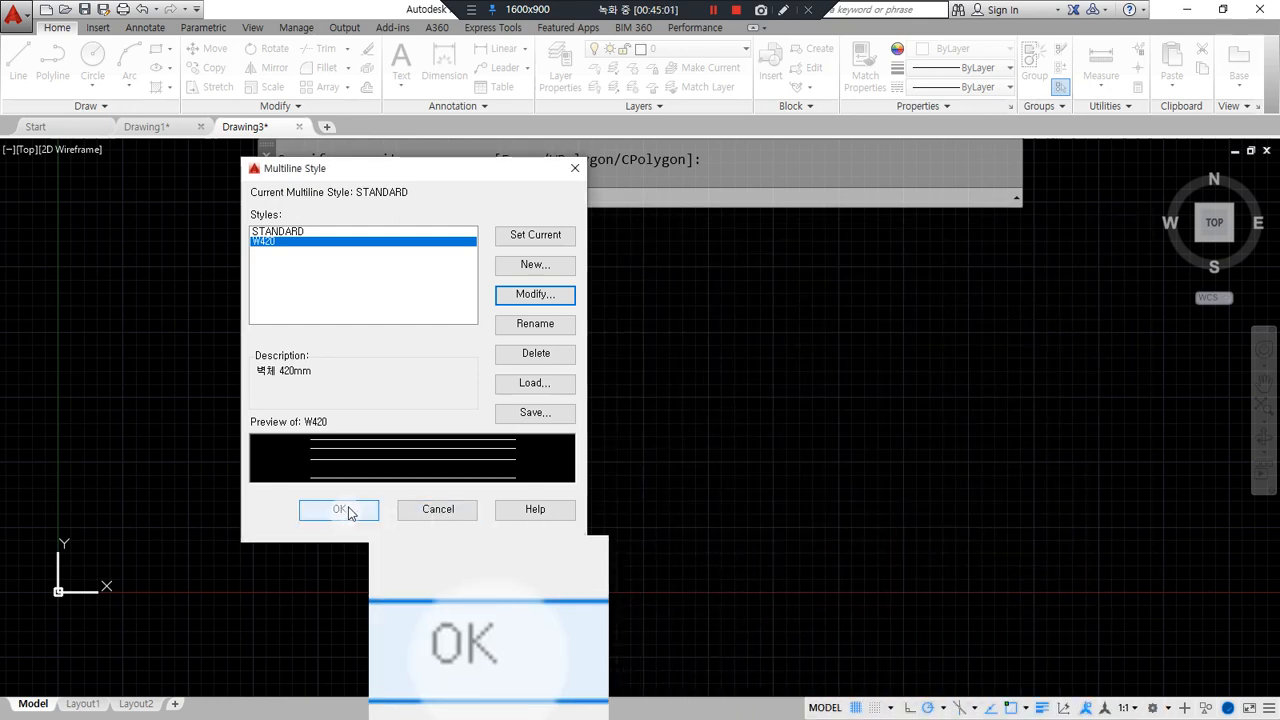
pyautogui.click(530, 234)
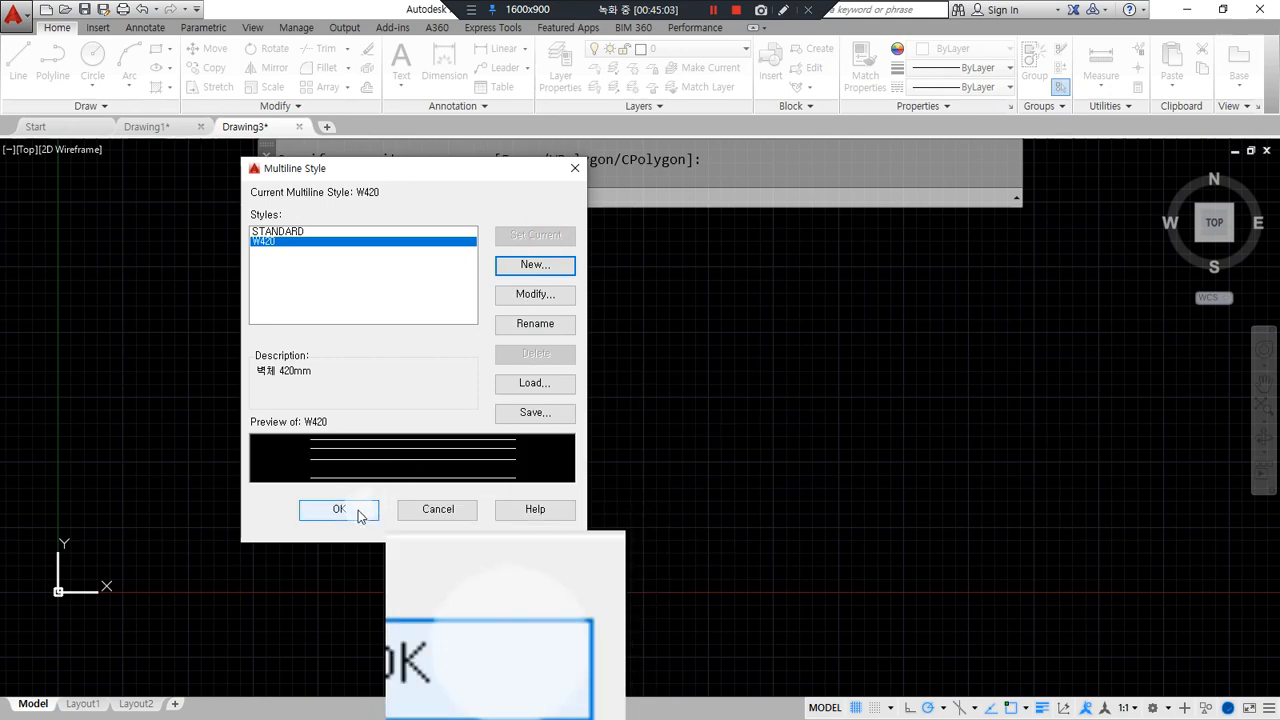
pyautogui.click(340, 509)
# Draw a two-segment test multiline in the W420 style, with a long horizontal run and a short segment angled upward.
pyautogui.write('m')
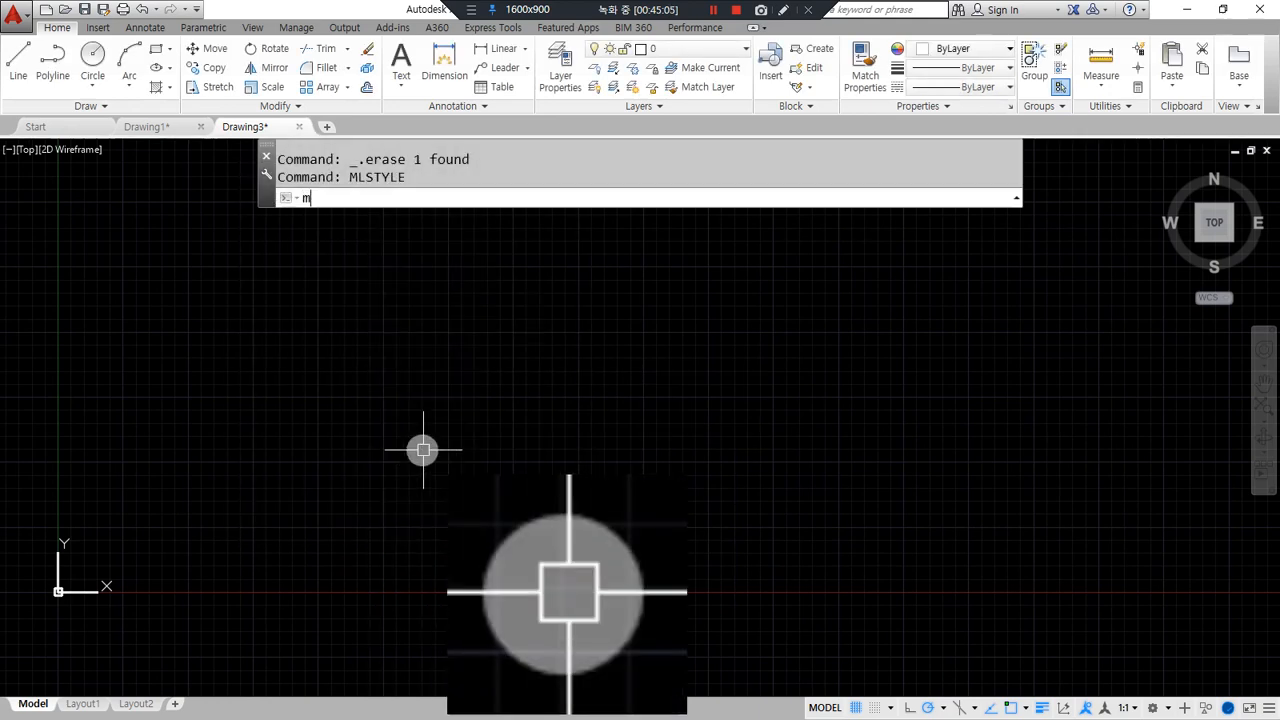
pyautogui.write('l')
pyautogui.press('Return')
pyautogui.click(393, 326)
pyautogui.scroll(-5, 800, 340)
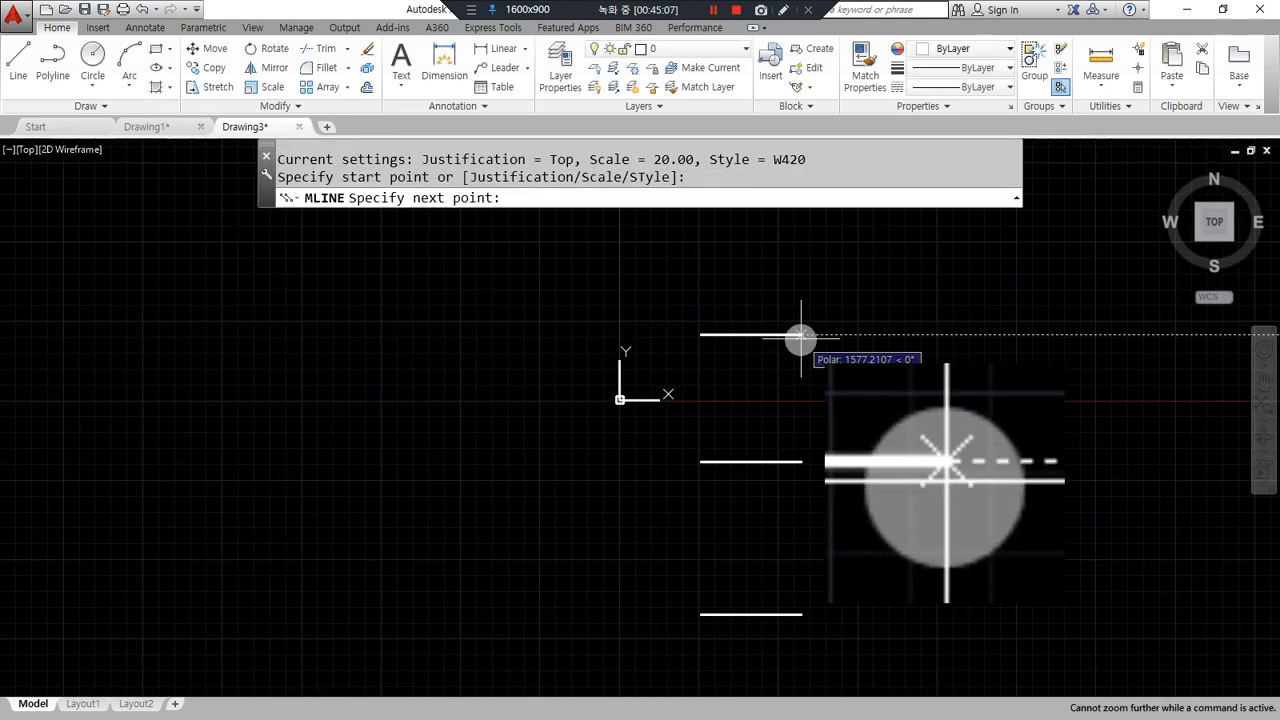
pyautogui.moveTo(889, 346); pyautogui.dragTo(614, 314, button='middle')
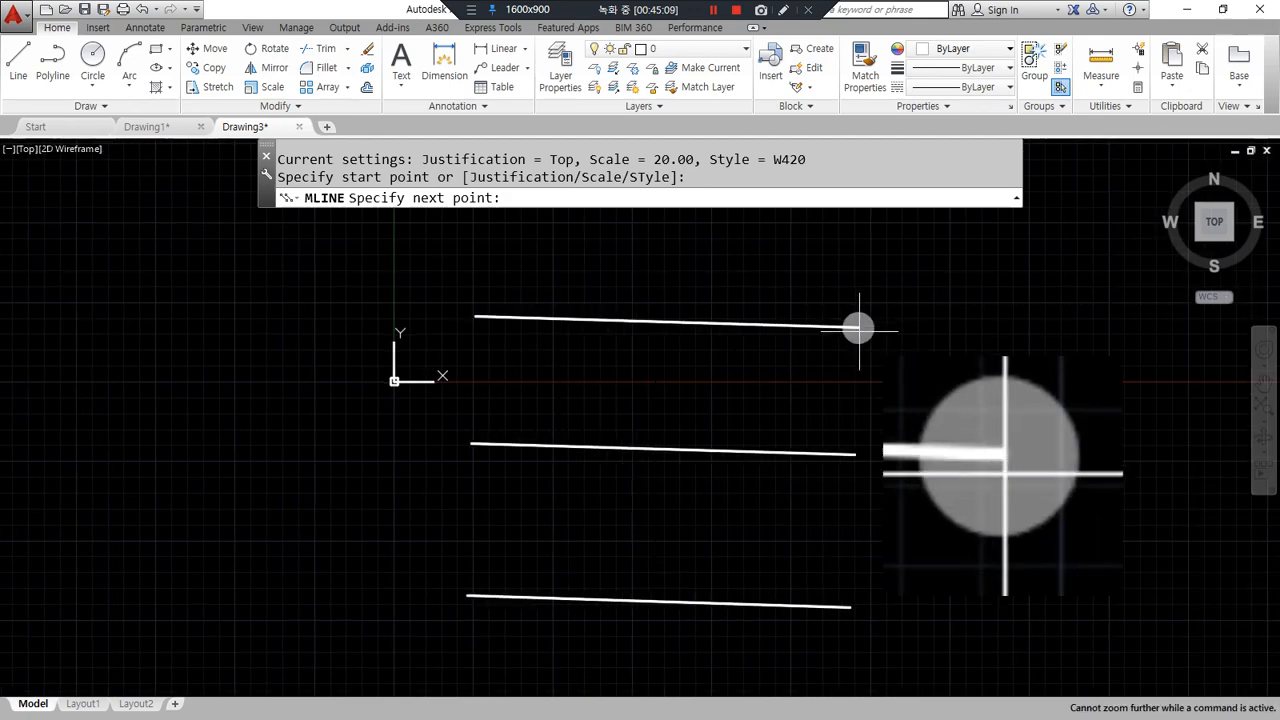
pyautogui.click(1006, 315)
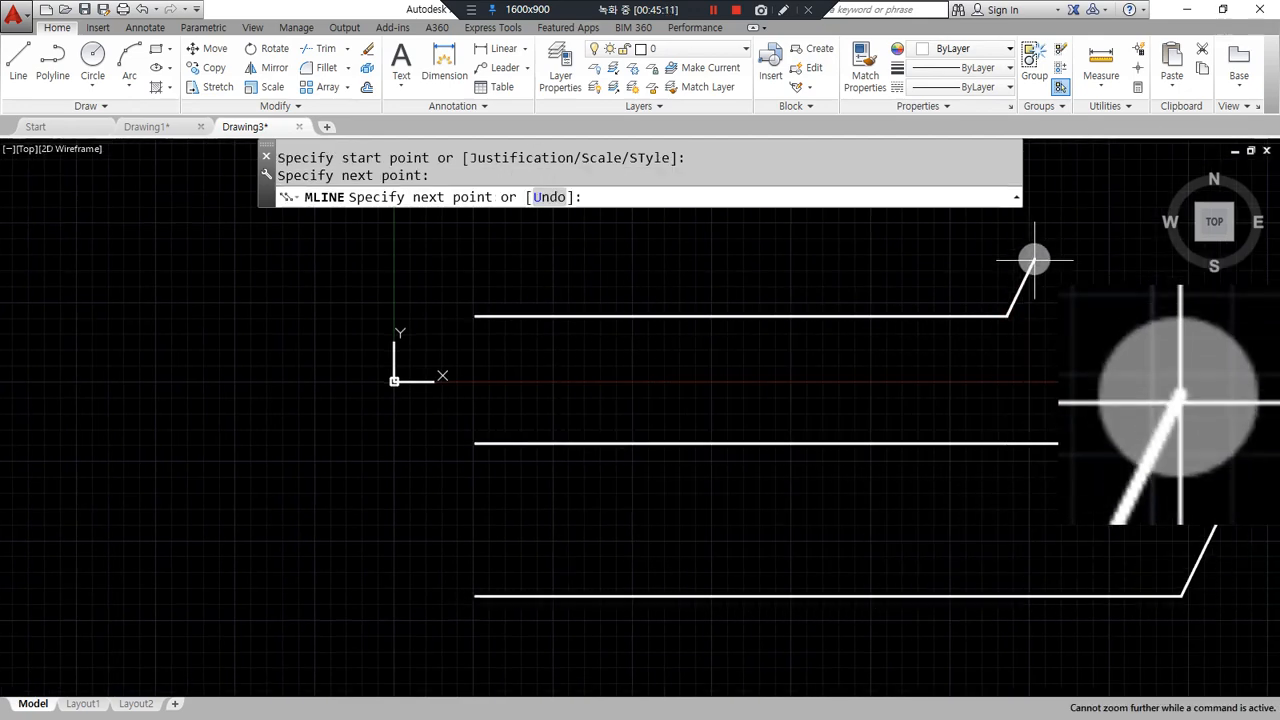
pyautogui.moveTo(1034, 260); pyautogui.dragTo(1038, 366, button='middle')
pyautogui.click(1092, 329)
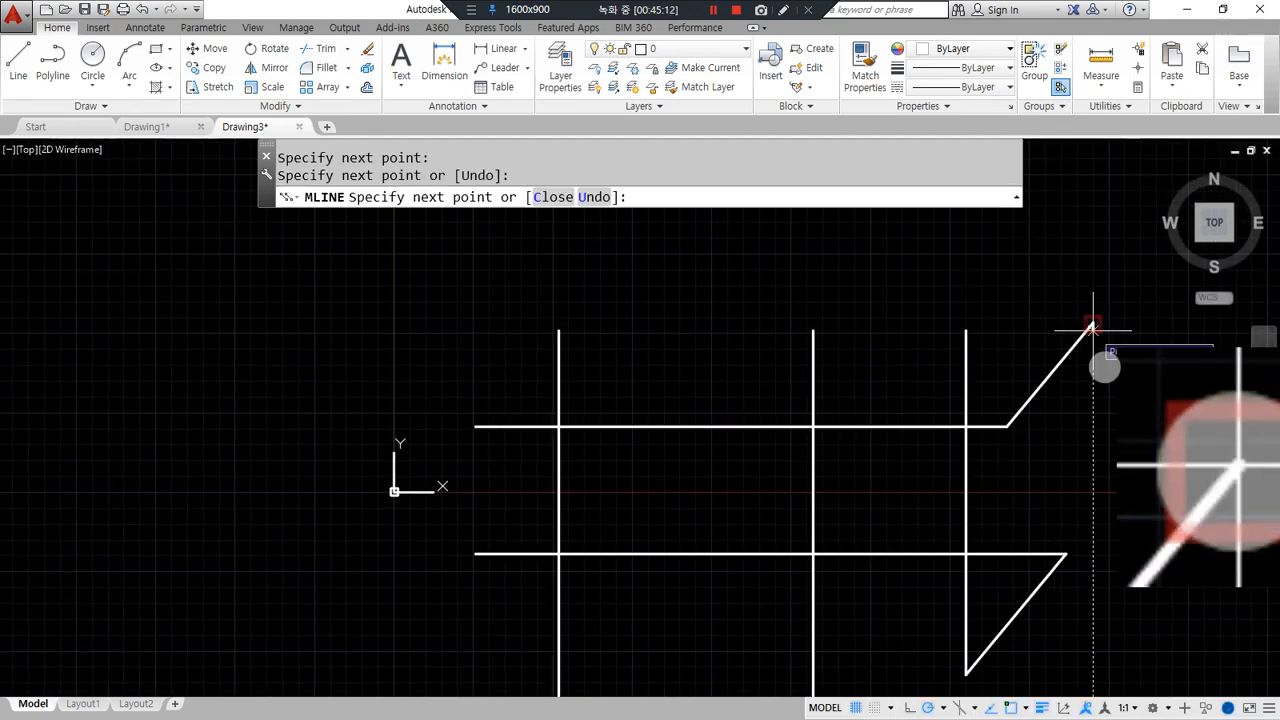
pyautogui.press('Return')
# Erase the two-segment green-filled test multiline.
pyautogui.scroll(-4, 829, 457)
pyautogui.moveTo(917, 460); pyautogui.dragTo(611, 291, button='middle')
pyautogui.scroll(-4, 829, 464)
pyautogui.moveTo(840, 467); pyautogui.dragTo(683, 464, button='middle')
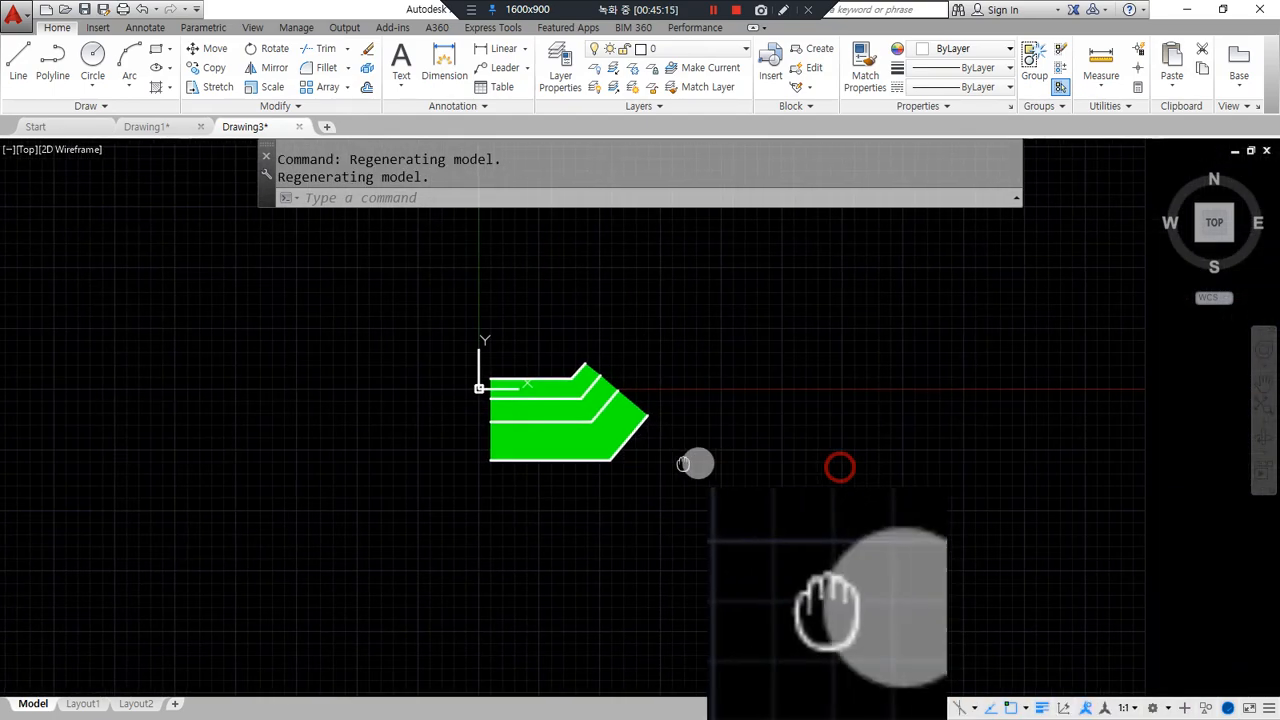
pyautogui.click(636, 429)
pyautogui.write('E')
pyautogui.press('Return')
# Draw a three-segment W420 multiline that runs horizontally, slopes down, and rises again at its end.
pyautogui.write('ml')
pyautogui.press('Return')
pyautogui.click(508, 292)
pyautogui.click(949, 292)
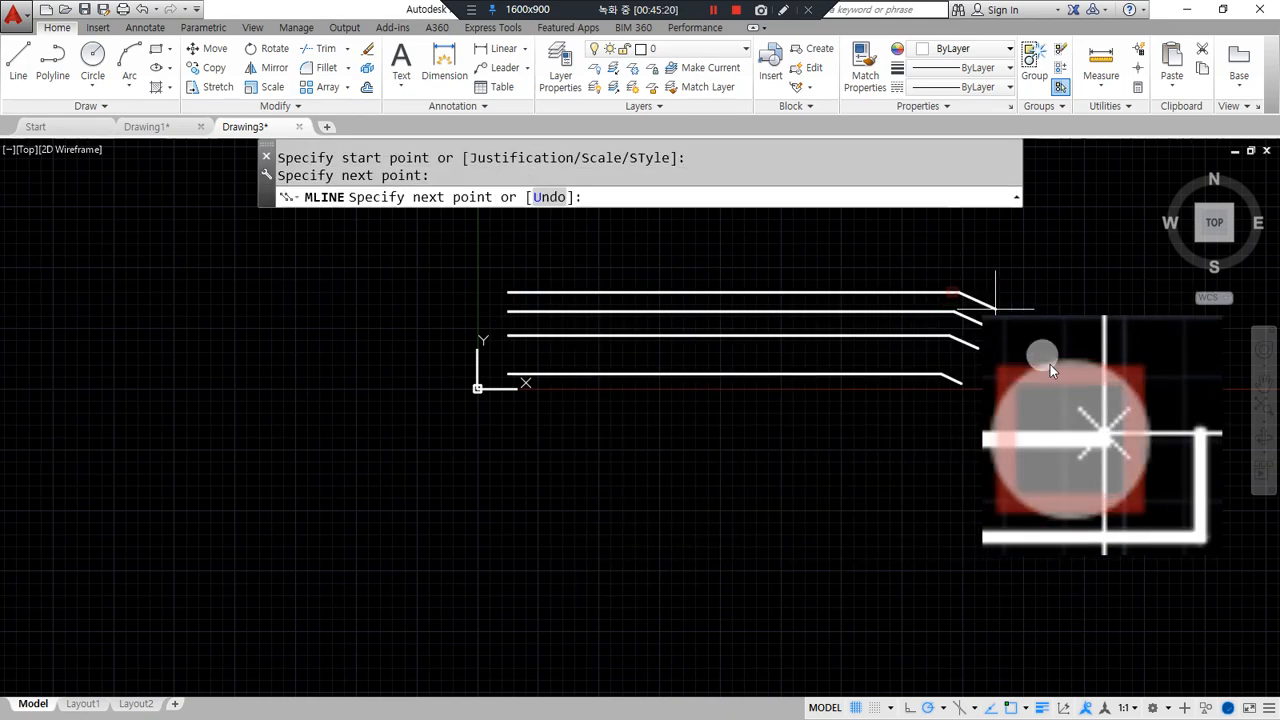
pyautogui.moveTo(1043, 357); pyautogui.dragTo(714, 371, button='middle')
pyautogui.scroll(-2, 862, 435)
pyautogui.click(862, 435)
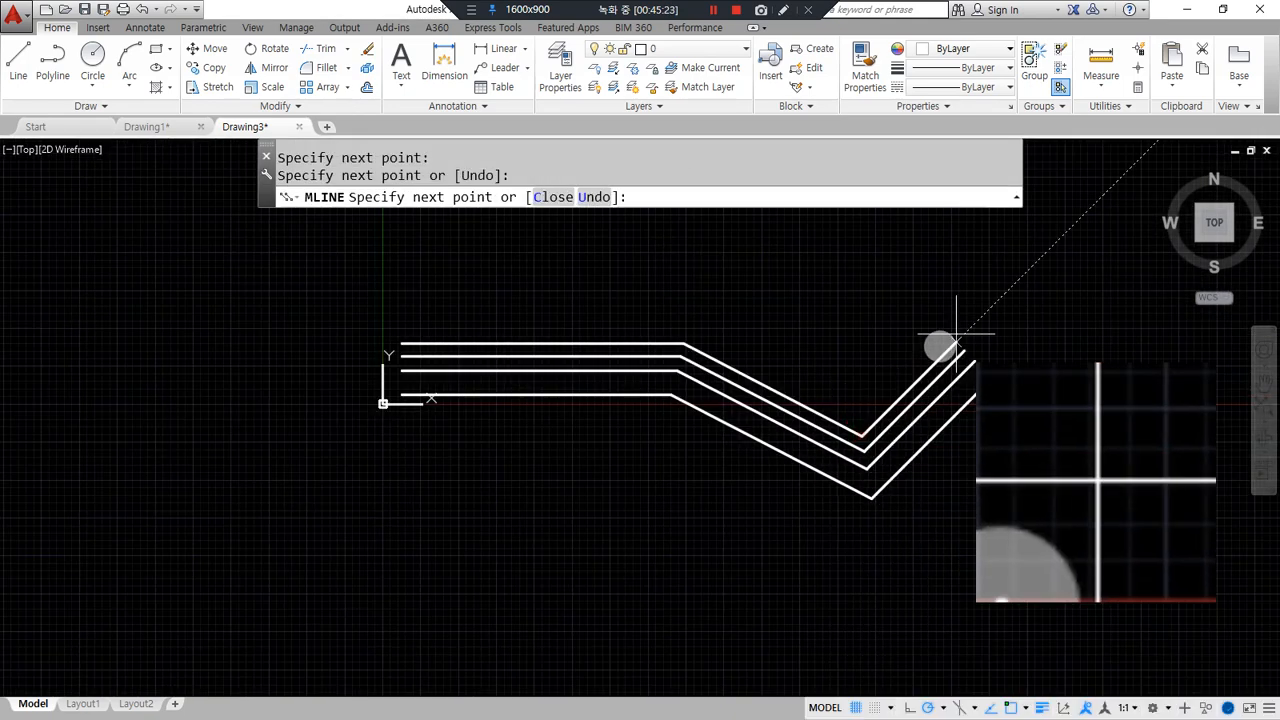
pyautogui.click(1050, 311)
pyautogui.press('Return')
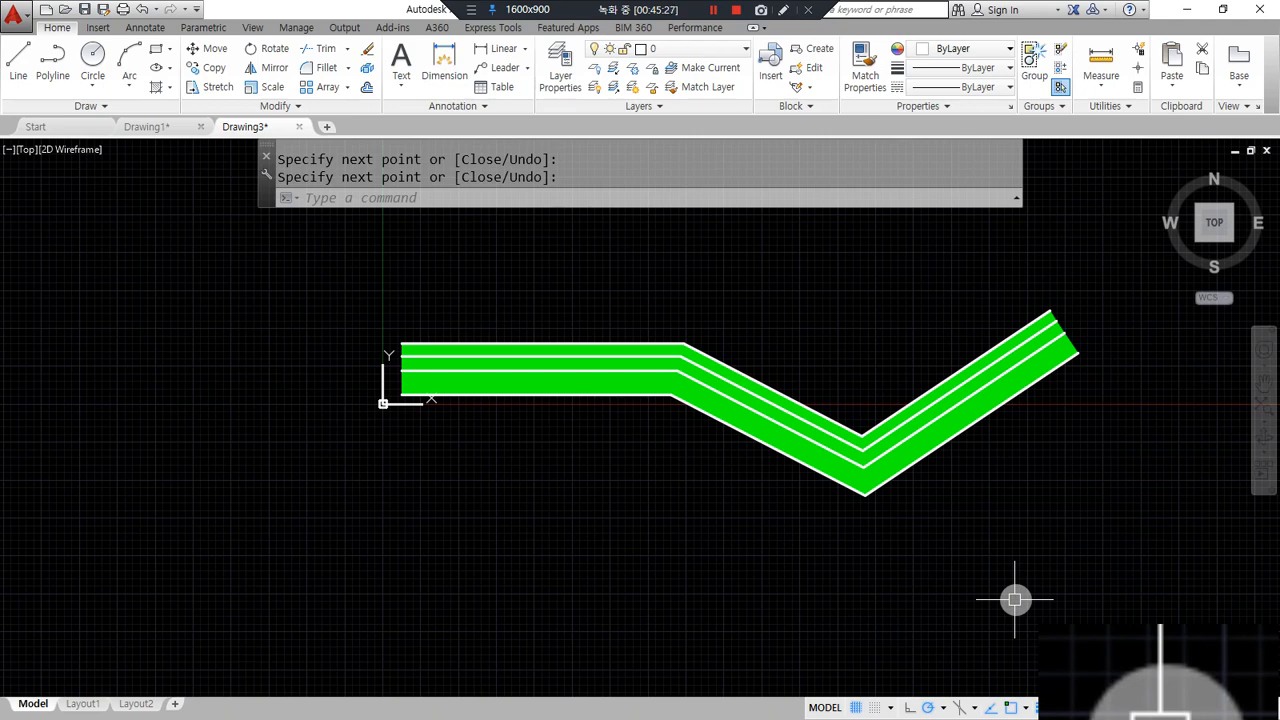
# Erase the three-segment green-filled multiline.
pyautogui.click(957, 528)
pyautogui.click(723, 437)
pyautogui.write('e')
pyautogui.press('Return')
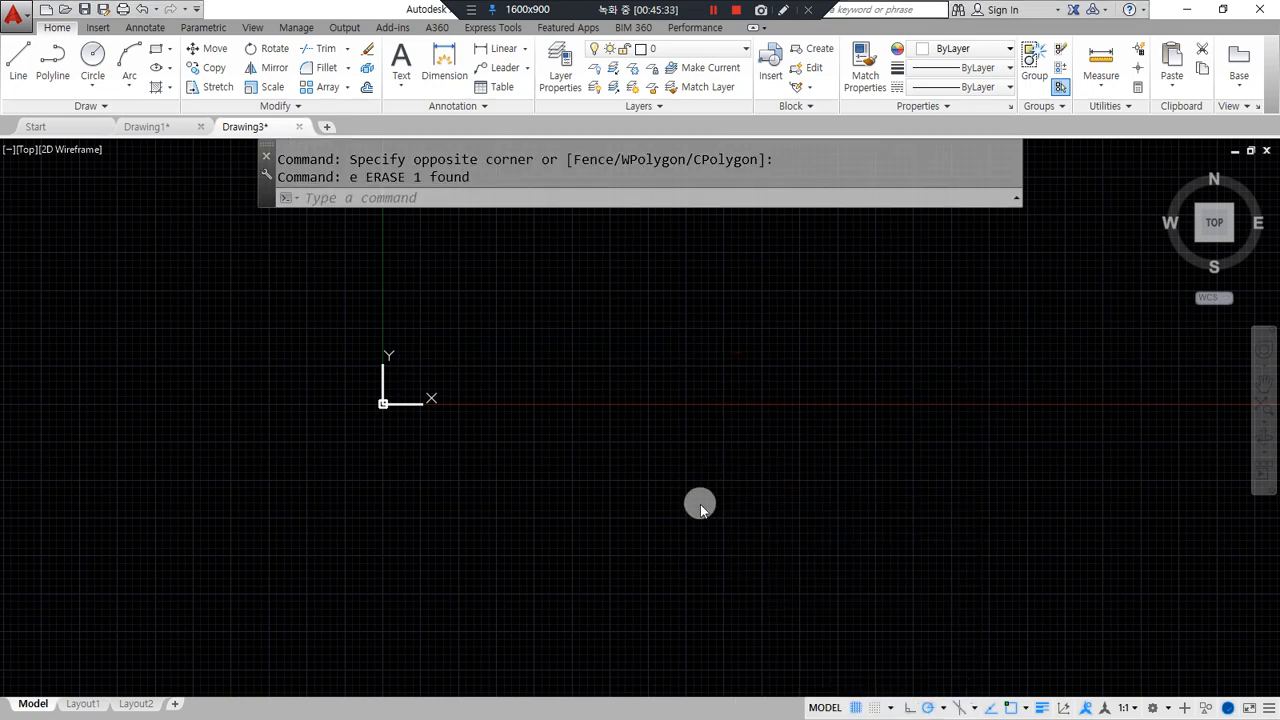
pyautogui.click(420, 401)
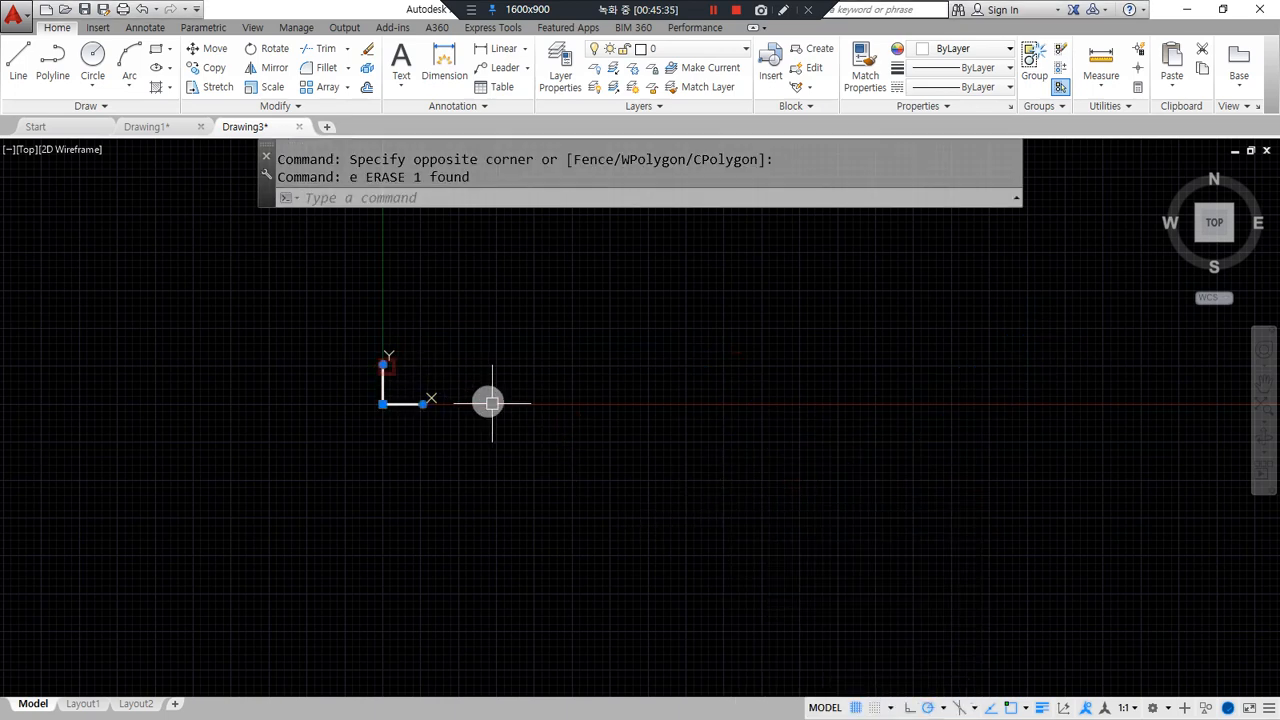
pyautogui.press('Escape')
pyautogui.press('Escape')
pyautogui.write('mle')
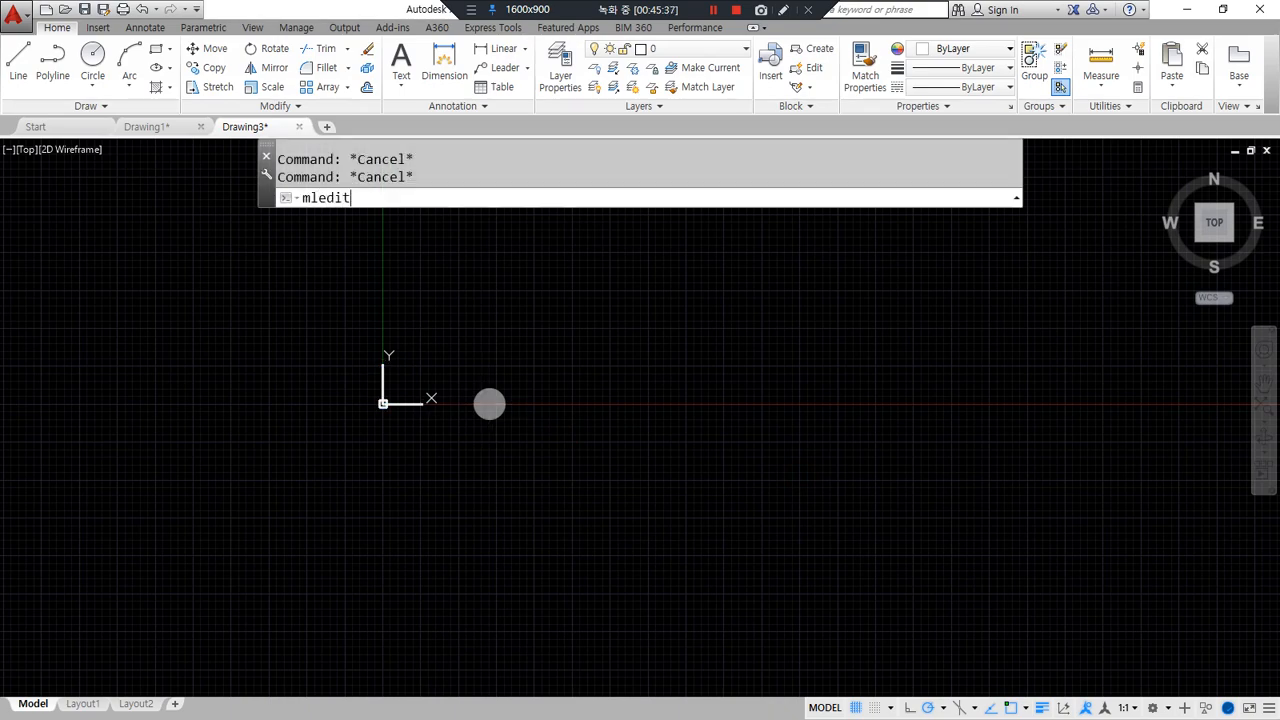
pyautogui.write('dit')
pyautogui.press('Return')
pyautogui.press('Escape')
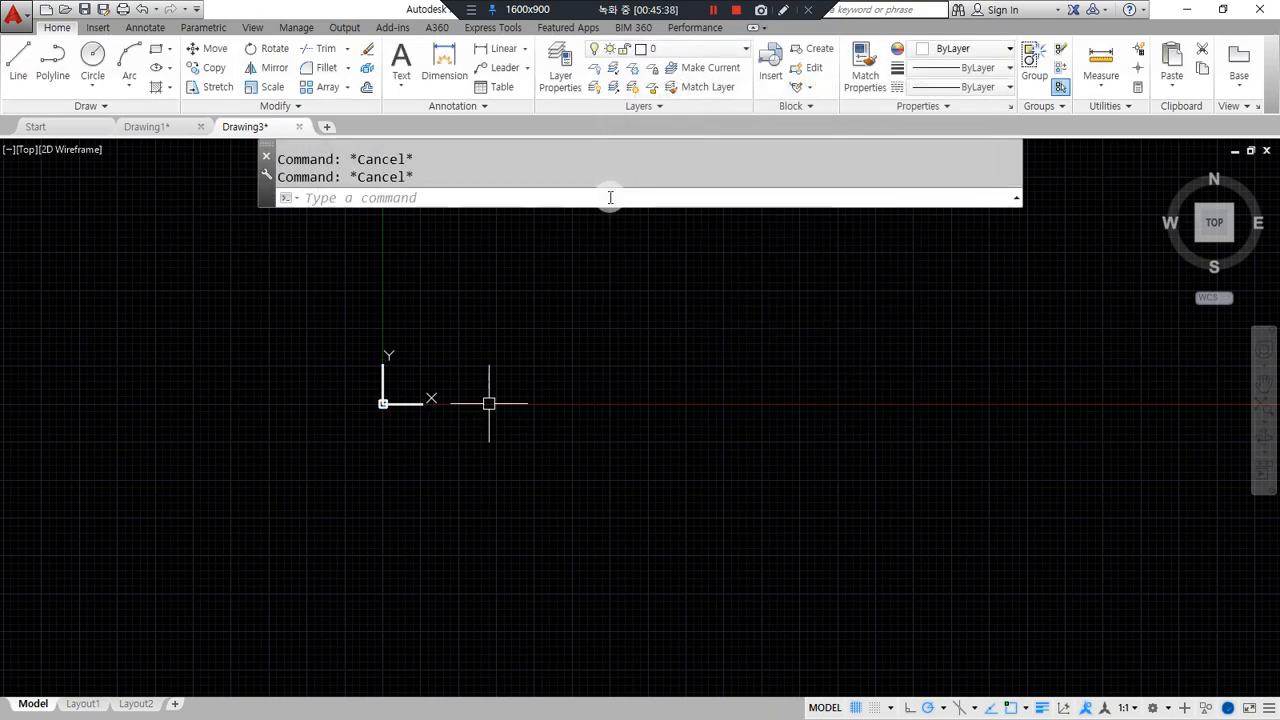
# Open the W420 multiline style for modification and set its fill color to None.
pyautogui.write('mlsty')
pyautogui.press('Return')
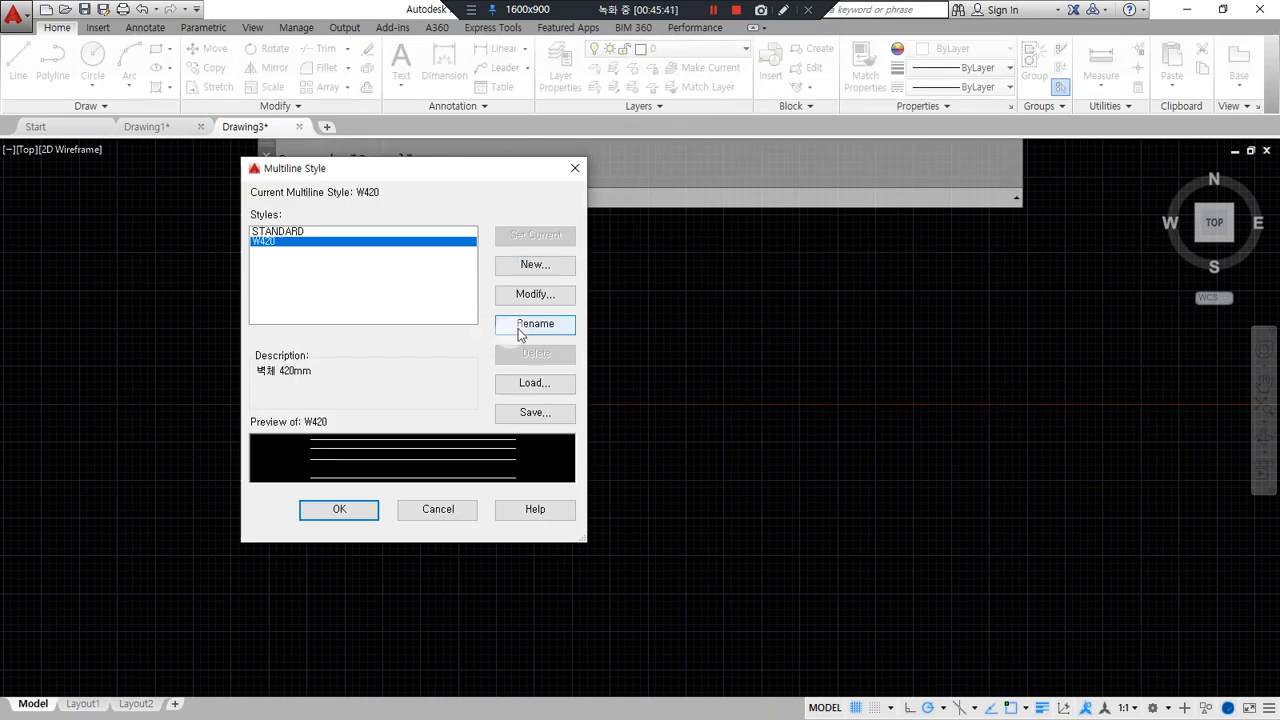
pyautogui.click(531, 294)
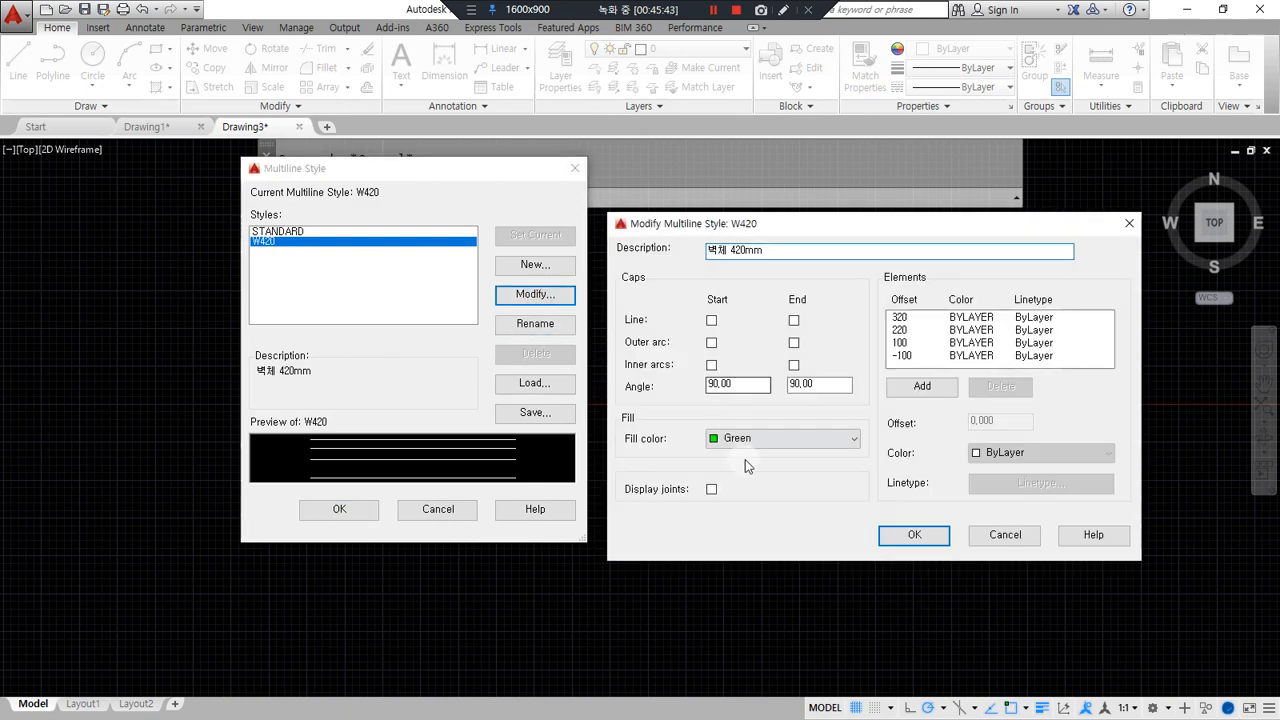
pyautogui.click(739, 445)
pyautogui.click(793, 451)
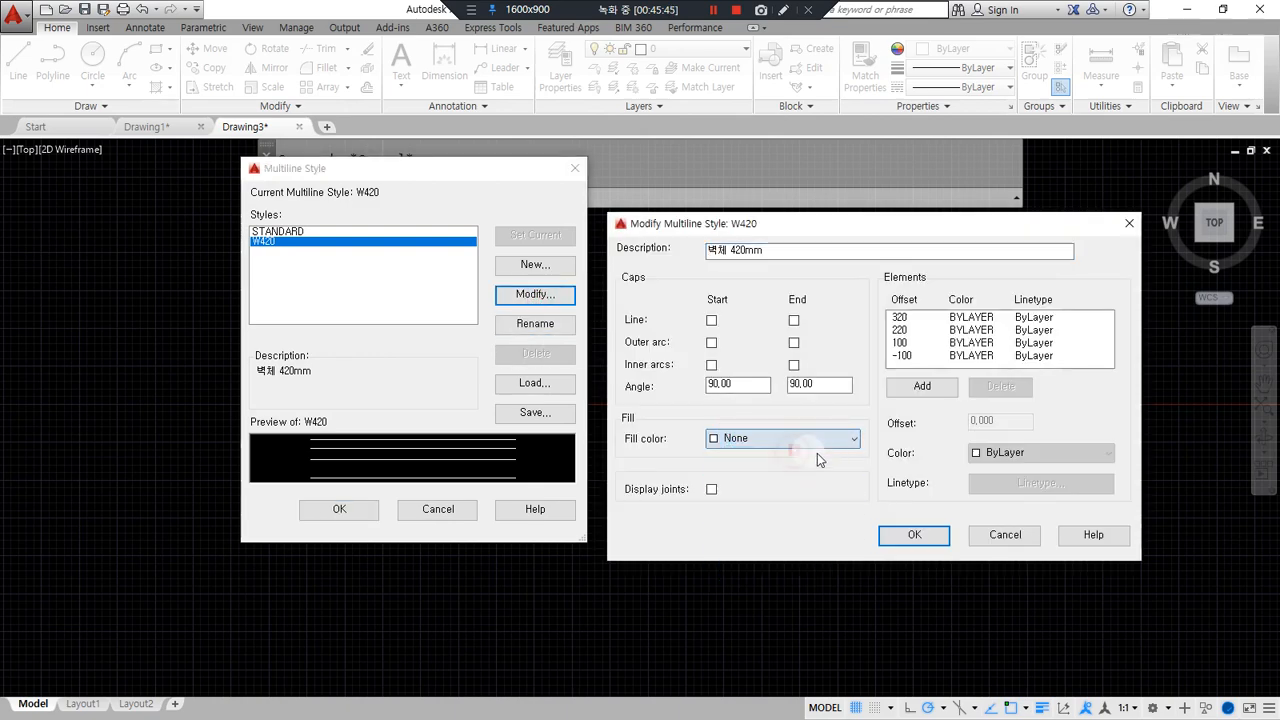
# Enable Display joints for the W420 style and accept the multiline style changes.
pyautogui.moveTo(737, 507); pyautogui.dragTo(620, 507)
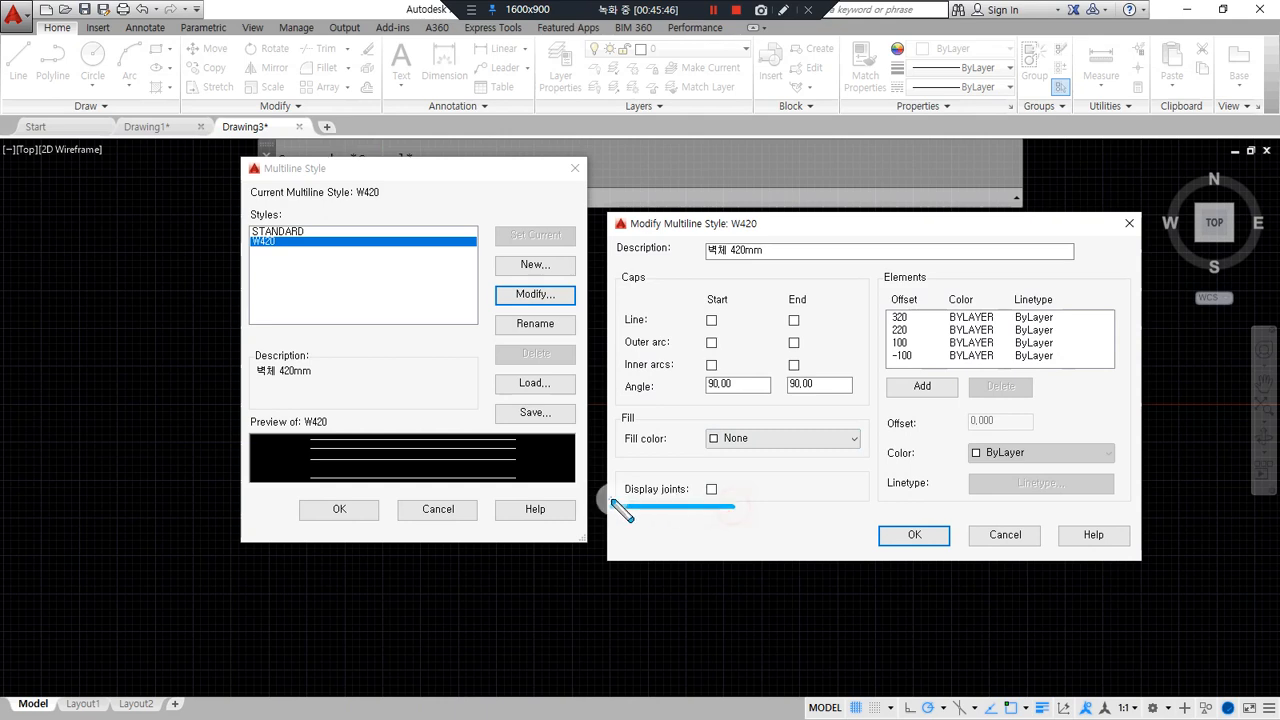
pyautogui.moveTo(745, 507); pyautogui.dragTo(620, 503)
pyautogui.click(711, 489)
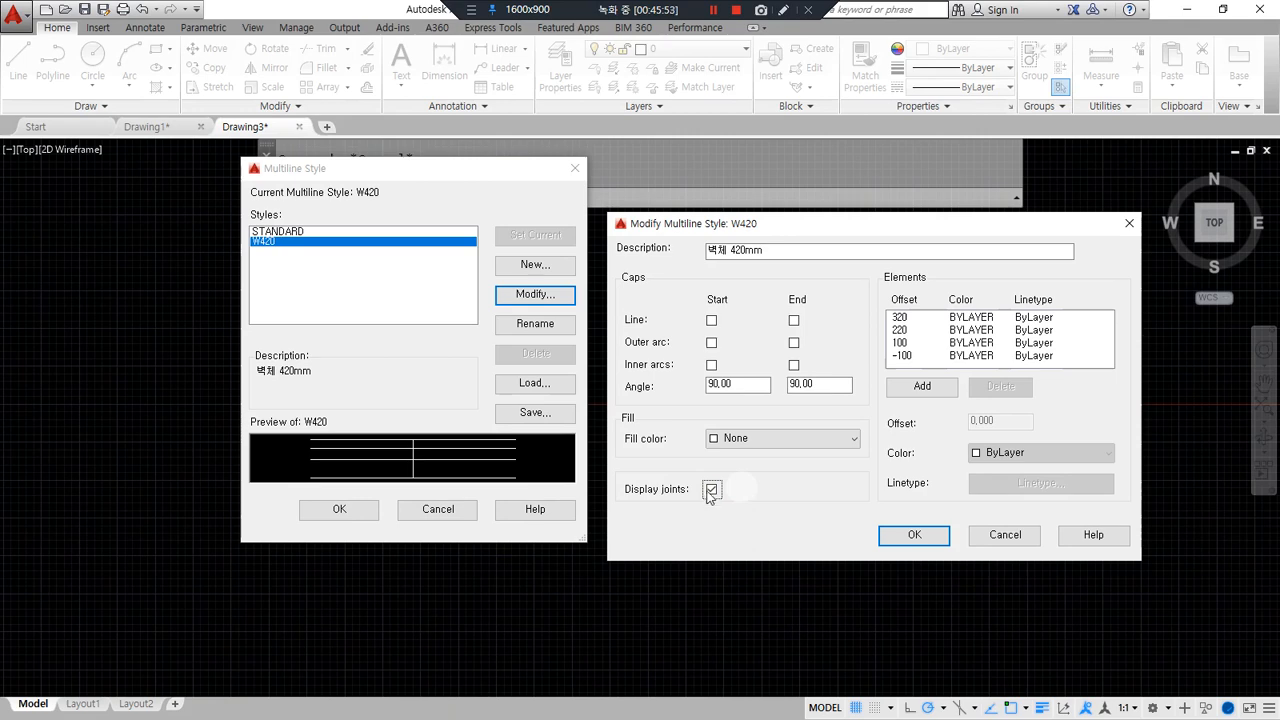
pyautogui.moveTo(400, 495)
pyautogui.mouseDown()
pyautogui.moveTo(440, 450)
pyautogui.moveTo(418, 512)
pyautogui.mouseUp()
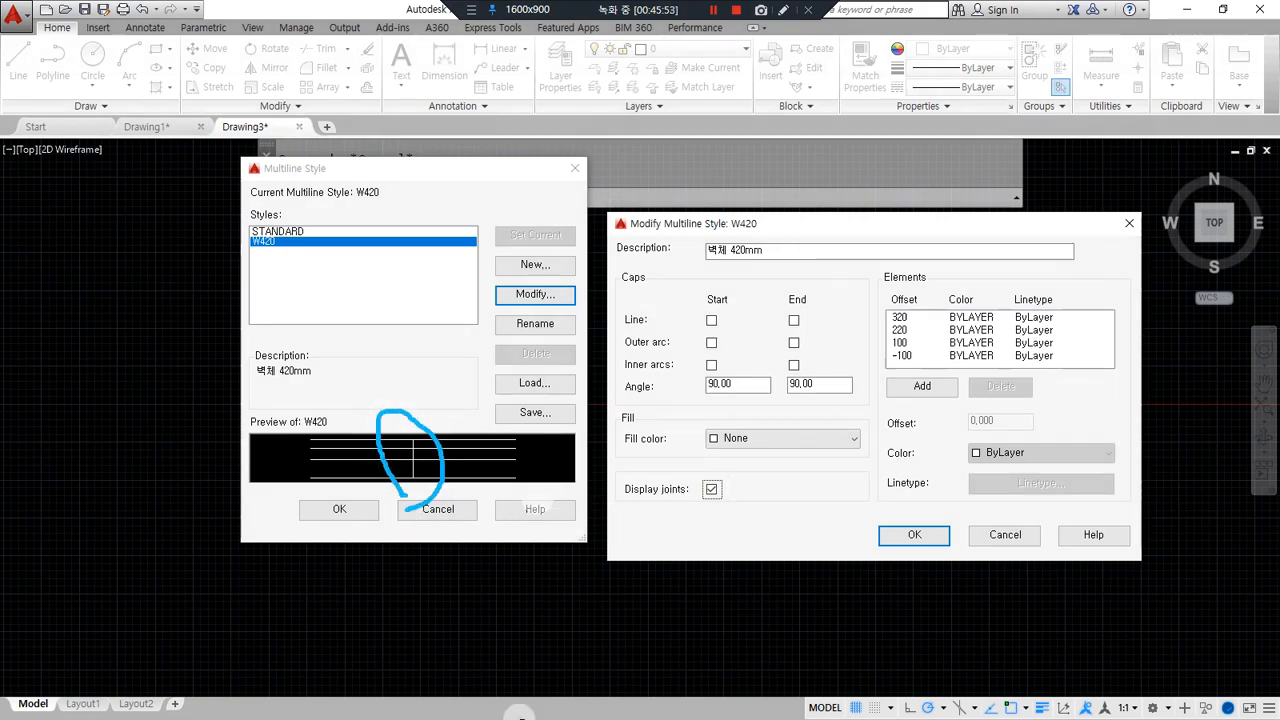
pyautogui.press('Escape')
pyautogui.click(912, 535)
pyautogui.click(343, 511)
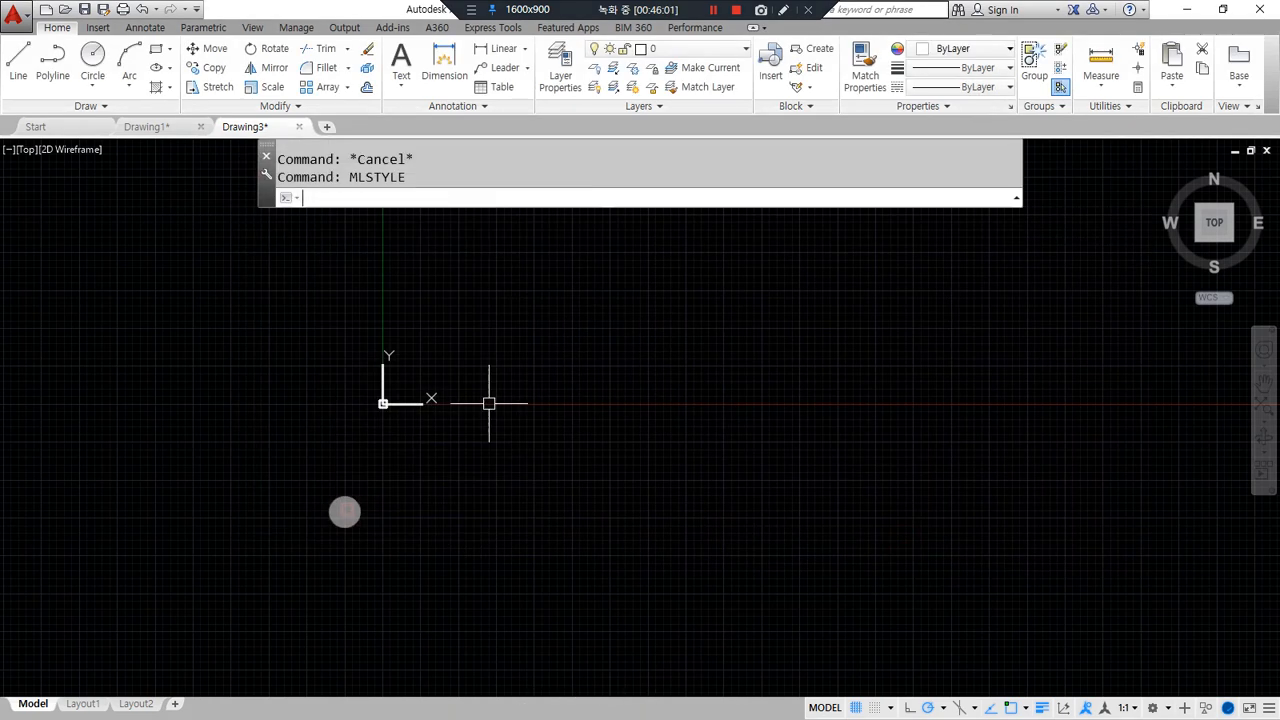
# Draw an open, seven-segment zigzag multiline in the W420 style that loops back toward its start.
pyautogui.write('ml')
pyautogui.press('Return')
pyautogui.click(337, 277)
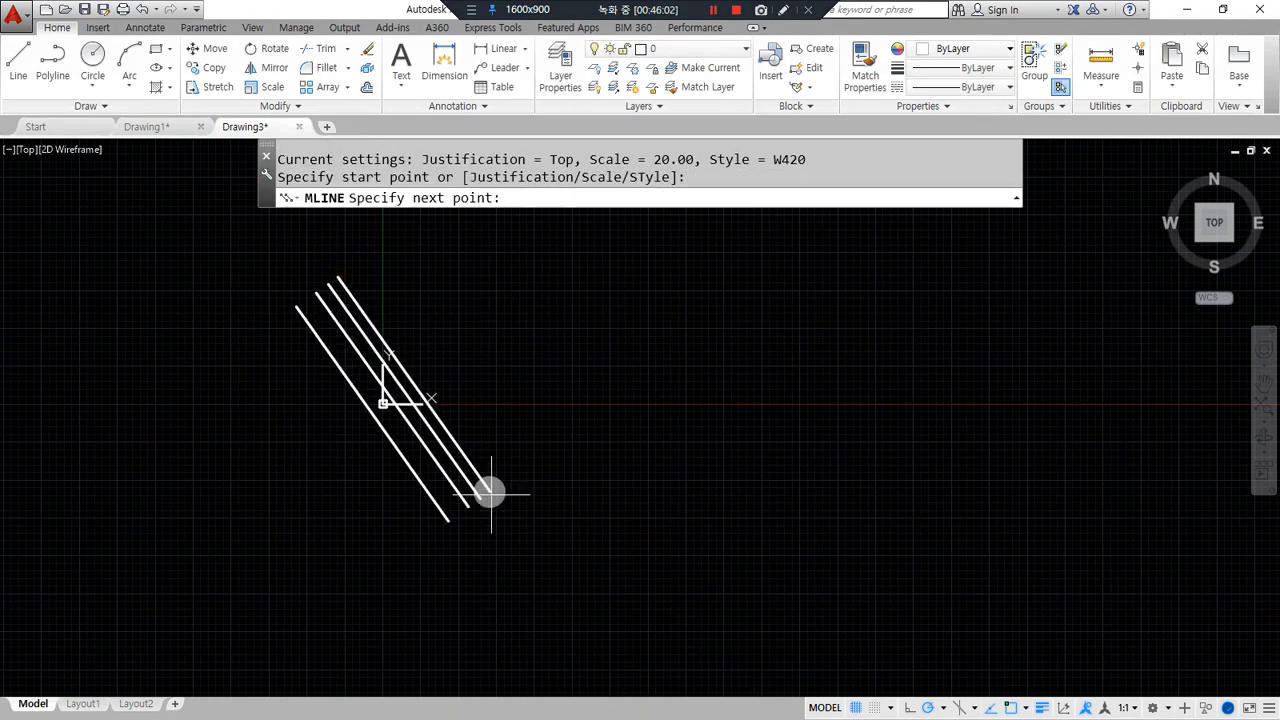
pyautogui.click(530, 537)
pyautogui.click(706, 363)
pyautogui.click(1066, 286)
pyautogui.moveTo(917, 271); pyautogui.dragTo(814, 426, button='middle')
pyautogui.click(777, 277)
pyautogui.click(517, 412)
pyautogui.click(315, 240)
pyautogui.press('Return')
pyautogui.scroll(-3, 487, 485)
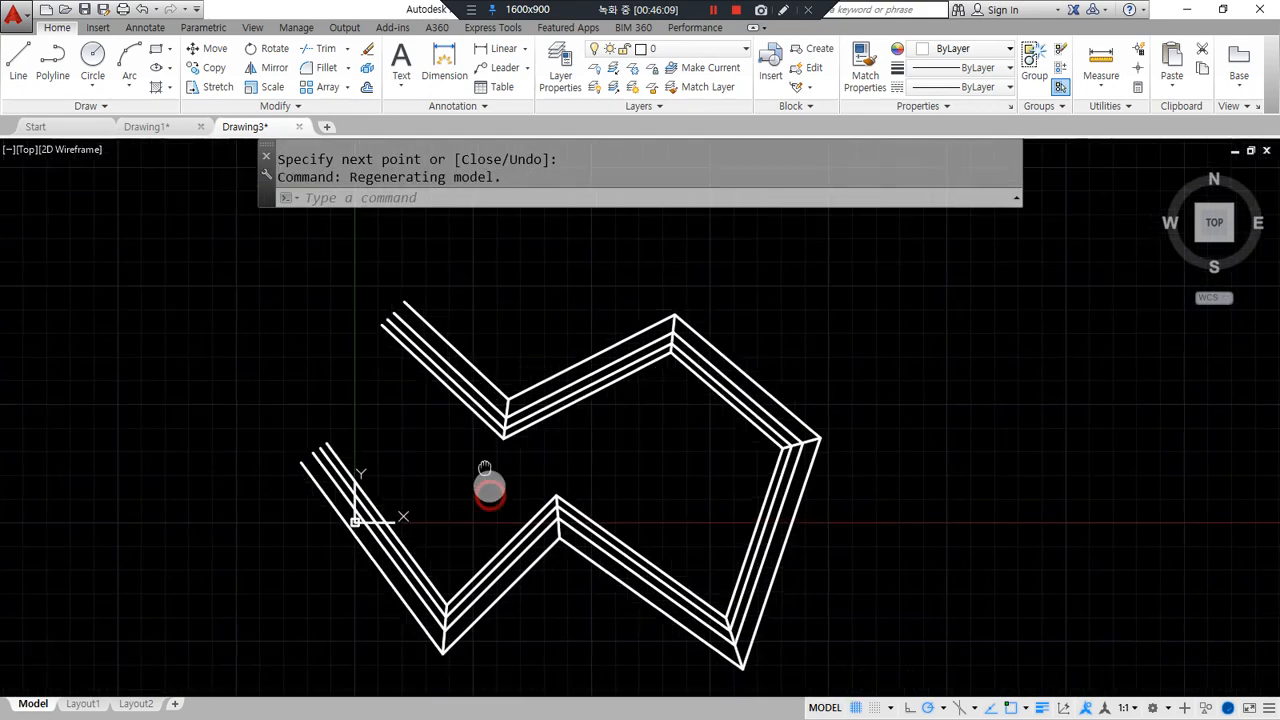
# Examine the joint lines displayed at each corner of the zigzag multiline.
pyautogui.moveTo(485, 468); pyautogui.dragTo(452, 353, button='middle')
pyautogui.hotkey('ctrl', '2')
pyautogui.moveTo(431, 574)
pyautogui.mouseDown()
pyautogui.moveTo(434, 454)
pyautogui.moveTo(420, 582)
pyautogui.mouseUp()
pyautogui.moveTo(552, 473); pyautogui.dragTo(552, 500)
pyautogui.moveTo(700, 596)
pyautogui.mouseDown()
pyautogui.moveTo(674, 471)
pyautogui.moveTo(708, 598)
pyautogui.mouseUp()
pyautogui.moveTo(805, 382); pyautogui.dragTo(794, 391)
pyautogui.moveTo(637, 282)
pyautogui.mouseDown()
pyautogui.moveTo(637, 137)
pyautogui.moveTo(660, 251)
pyautogui.mouseUp()
pyautogui.press('Escape')
pyautogui.click(768, 371)
pyautogui.hotkey('ctrl', '2')
pyautogui.moveTo(768, 363)
pyautogui.mouseDown()
pyautogui.moveTo(754, 371)
pyautogui.moveTo(786, 379)
pyautogui.mouseUp()
pyautogui.moveTo(721, 489)
pyautogui.mouseDown()
pyautogui.moveTo(671, 486)
pyautogui.moveTo(514, 420)
pyautogui.moveTo(560, 498)
pyautogui.mouseUp()
pyautogui.moveTo(445, 562); pyautogui.dragTo(440, 541)
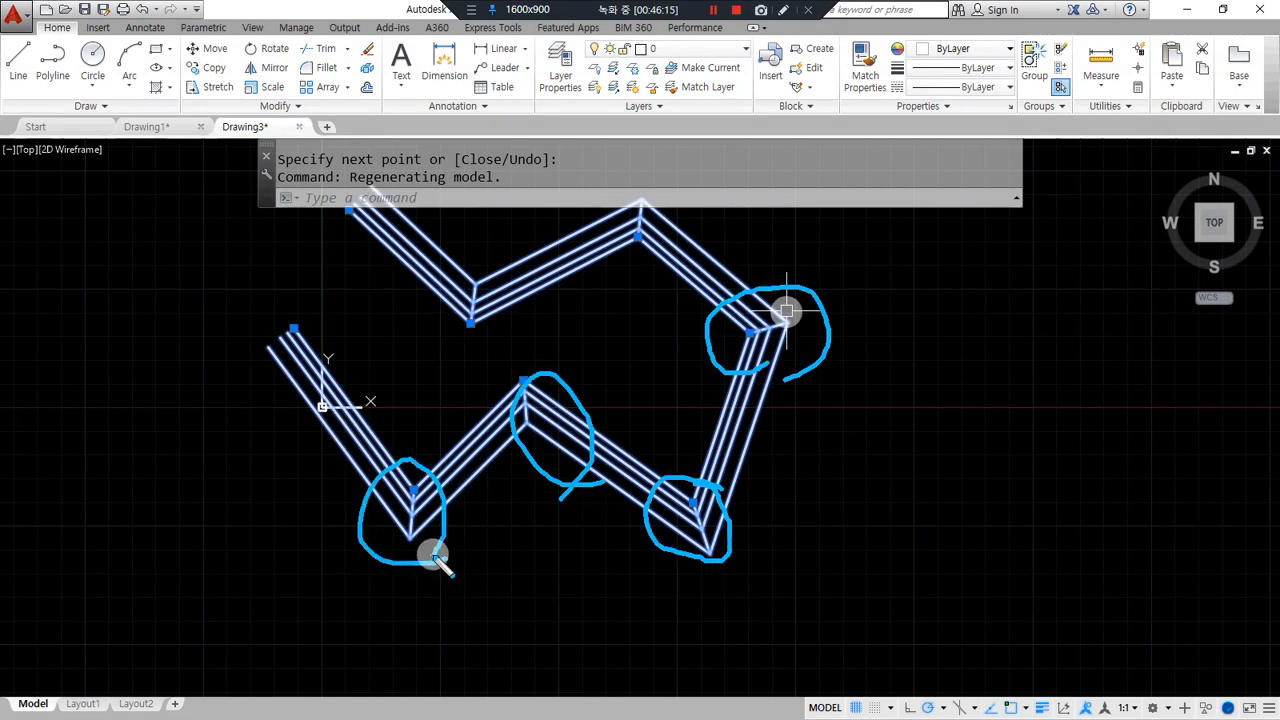
pyautogui.hotkey('ctrl', '2')
pyautogui.scroll(-2, 837, 400)
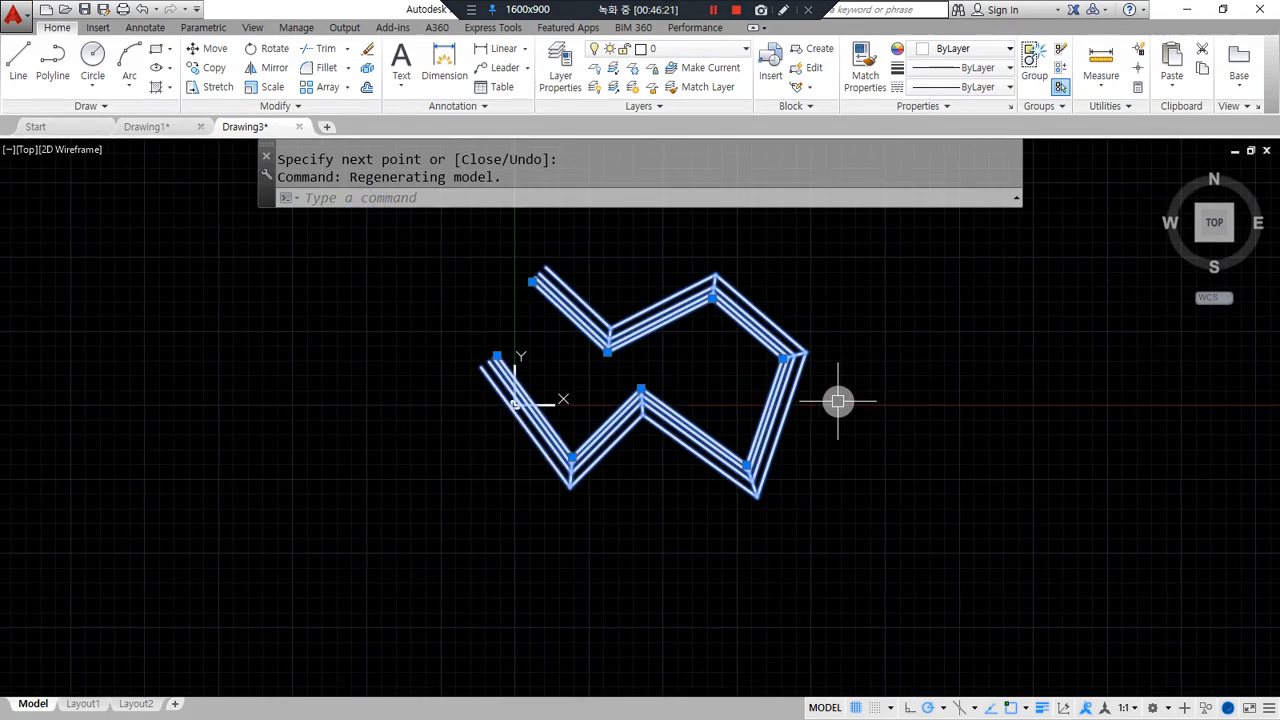
pyautogui.moveTo(830, 400); pyautogui.dragTo(651, 400, button='middle')
pyautogui.press('Escape')
pyautogui.press('Escape')
pyautogui.scroll(2, 572, 368)
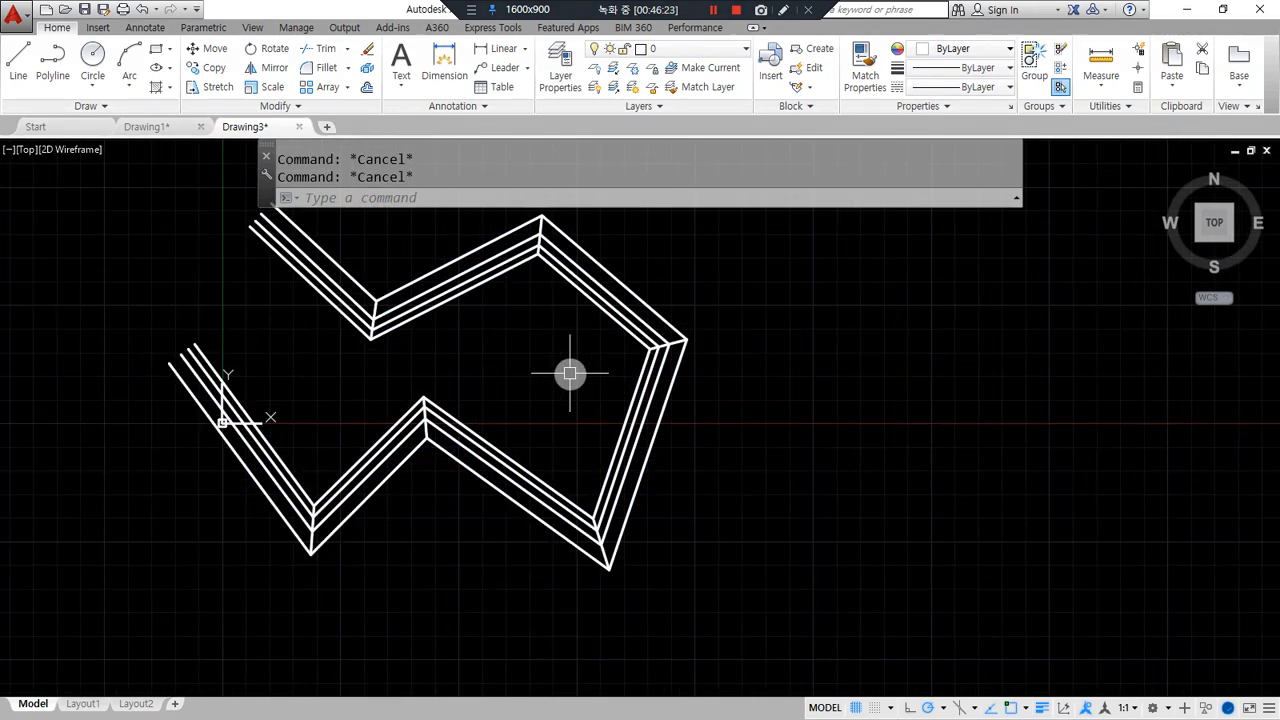
# Start MLEDIT with the Delete Vertex tool for the zigzag multiline.
pyautogui.write('ml')
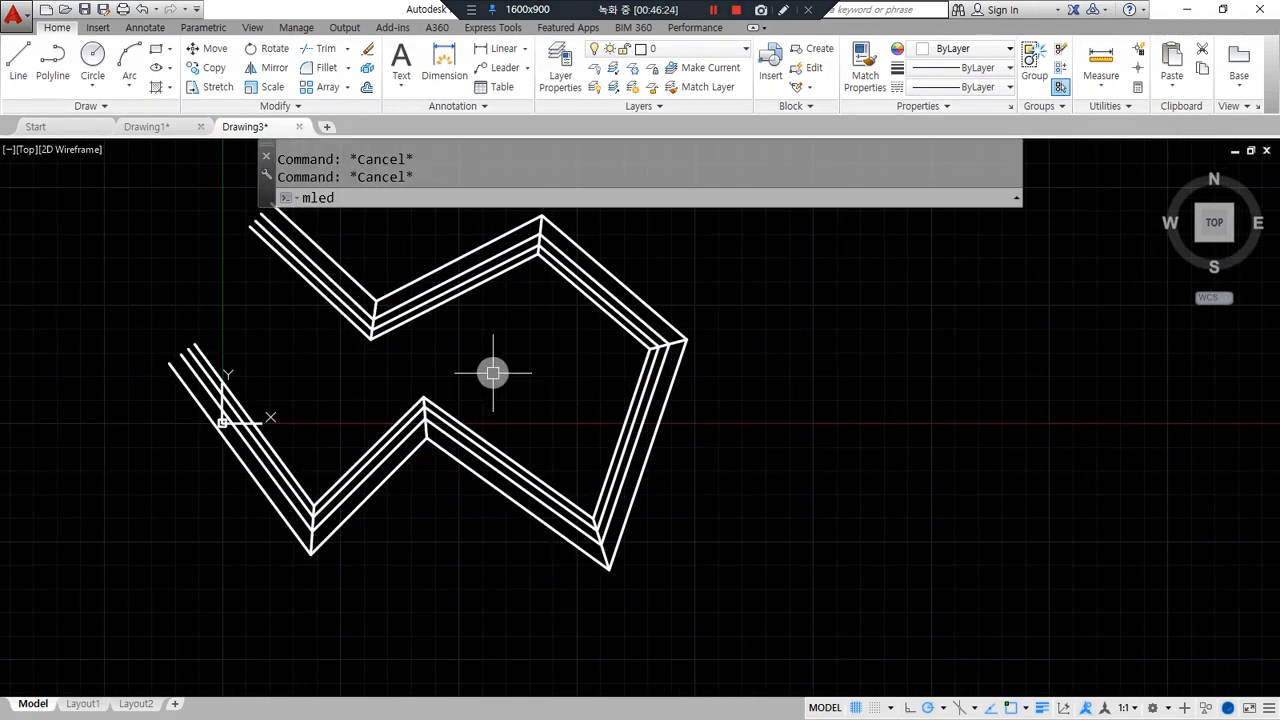
pyautogui.write('ed')
pyautogui.press('Return')
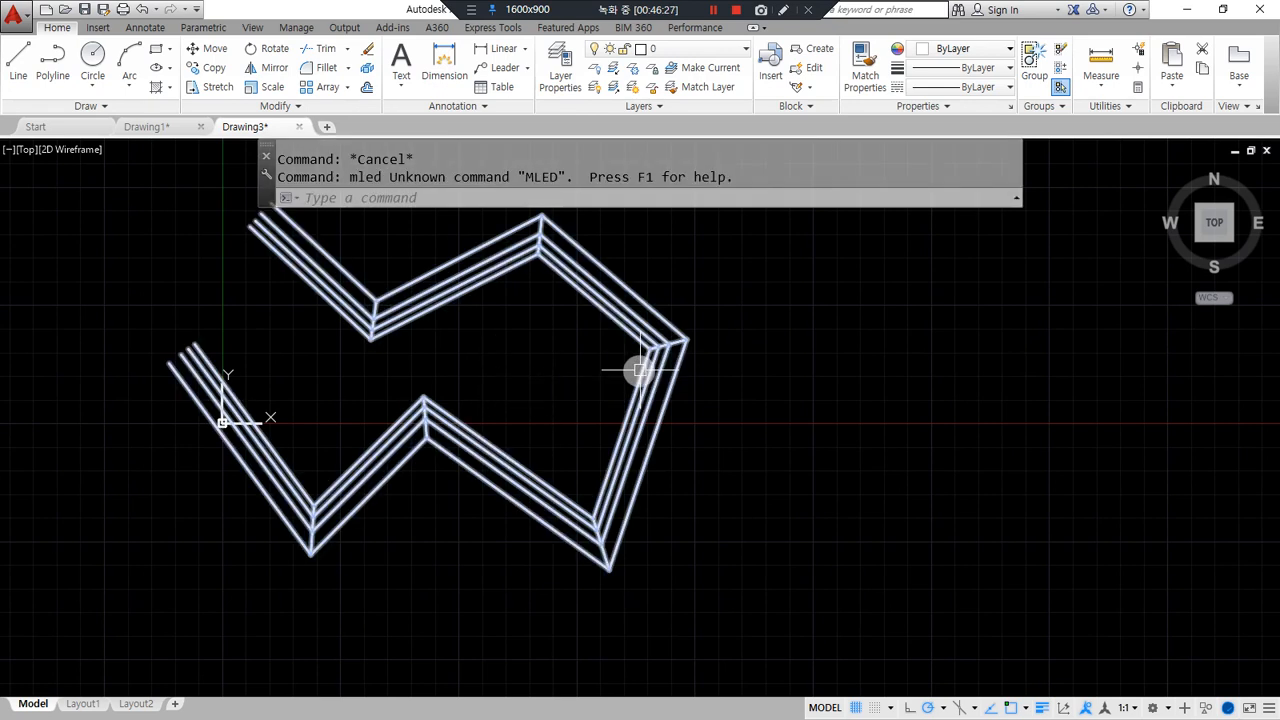
pyautogui.write('mledit')
pyautogui.press('Return')
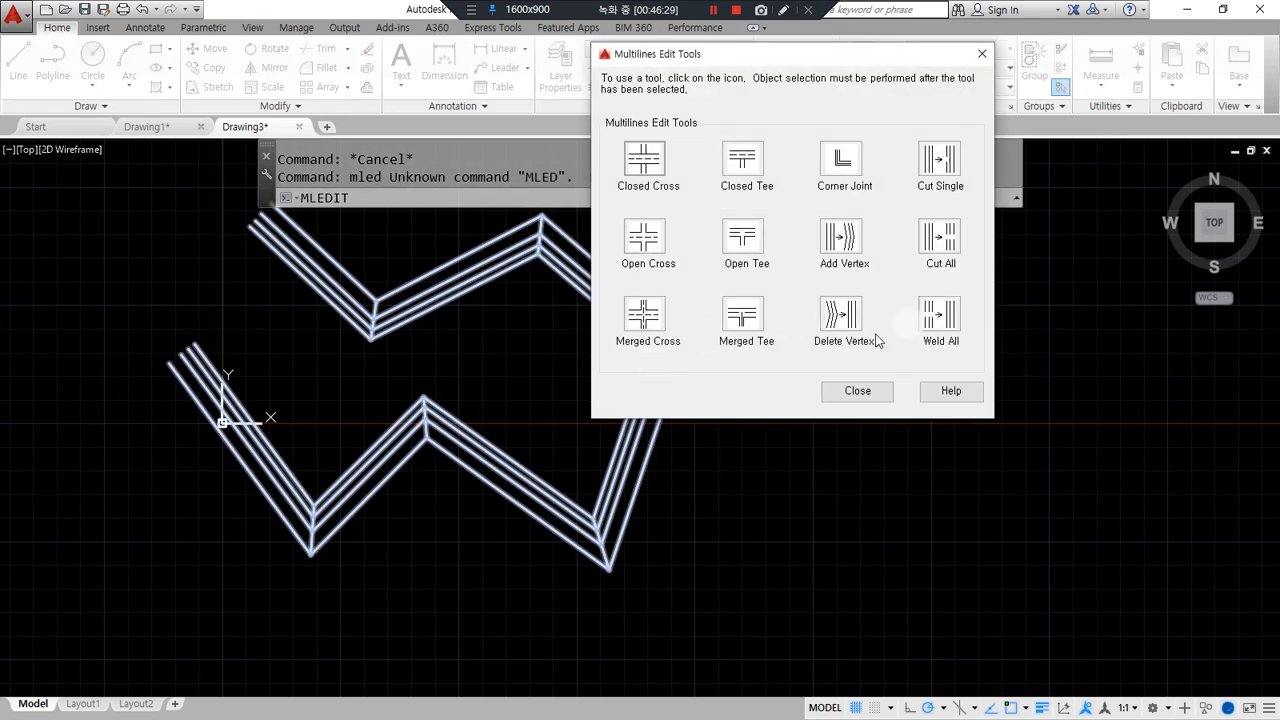
pyautogui.moveTo(837, 372)
pyautogui.mouseDown()
pyautogui.moveTo(845, 182)
pyautogui.moveTo(880, 405)
pyautogui.moveTo(831, 403)
pyautogui.mouseUp()
pyautogui.moveTo(833, 277); pyautogui.dragTo(867, 276)
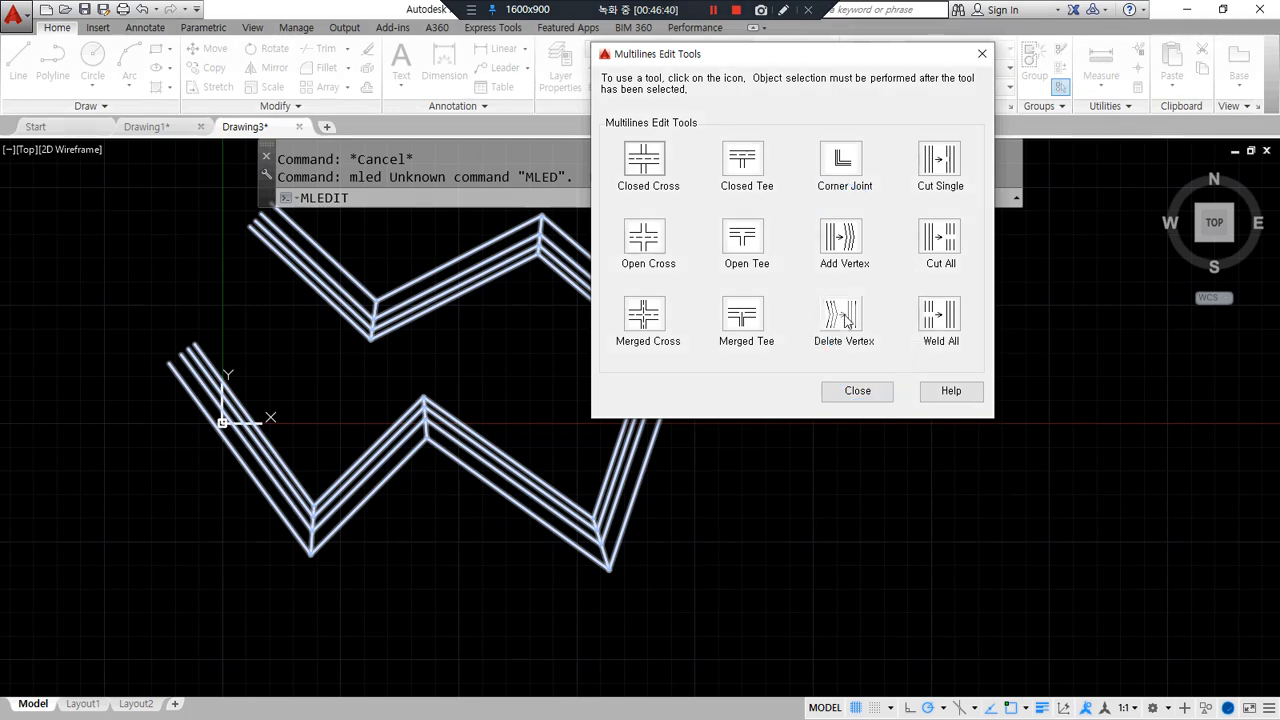
pyautogui.click(843, 316)
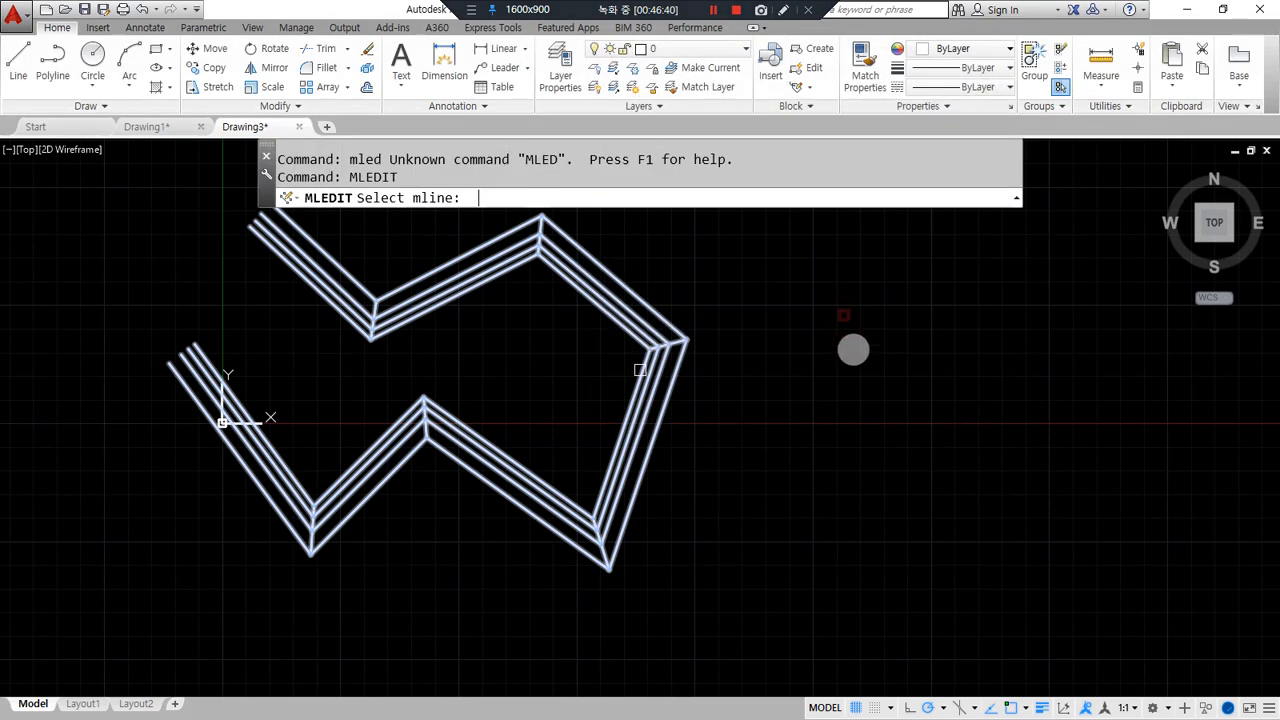
# Delete the multiline's right-hand outer vertex and its lower-right corner vertex with Delete Vertex.
pyautogui.click(688, 341)
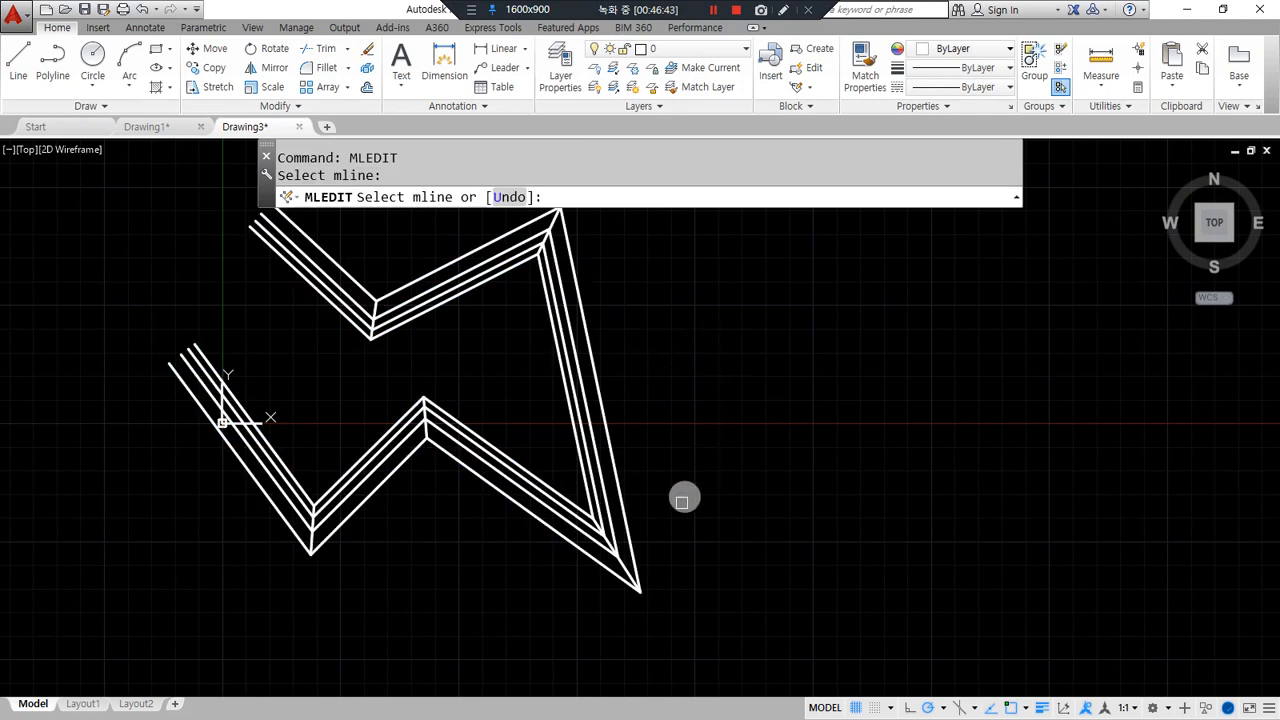
pyautogui.click(640, 593)
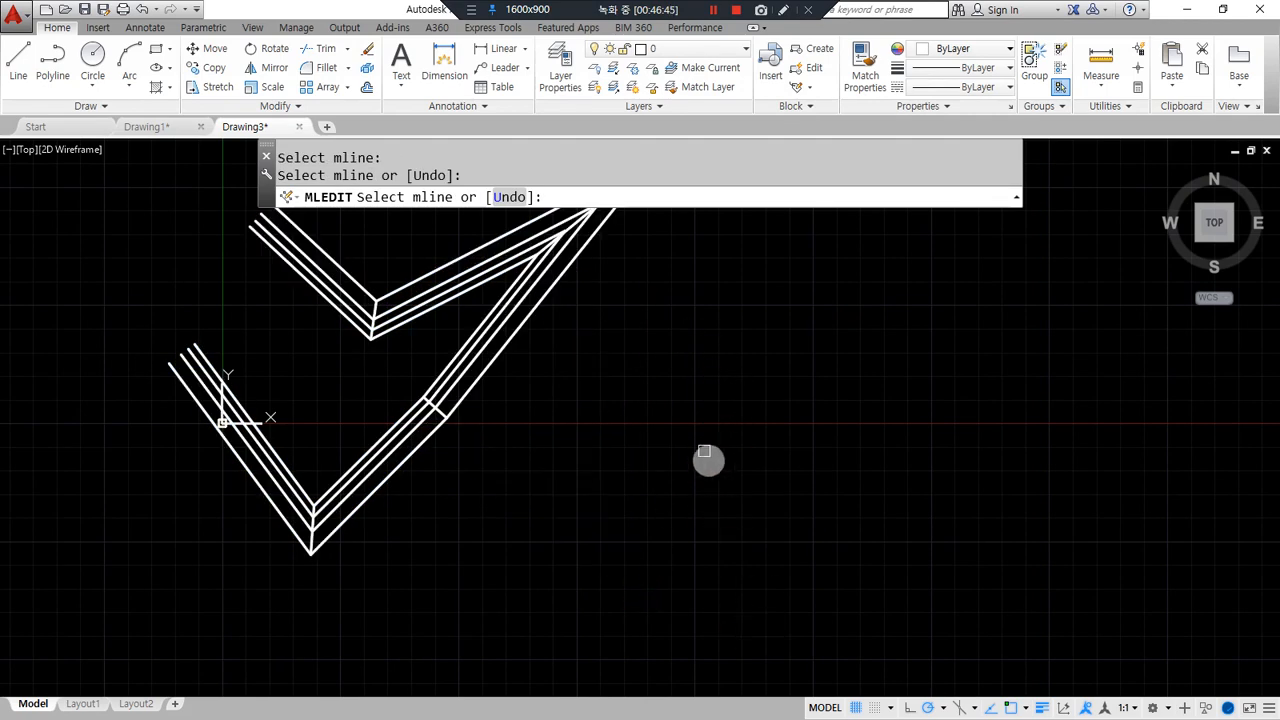
pyautogui.press('space')
# Stretch the multiline's middle vertex down and to the right to form a long lower segment.
pyautogui.click(436, 411)
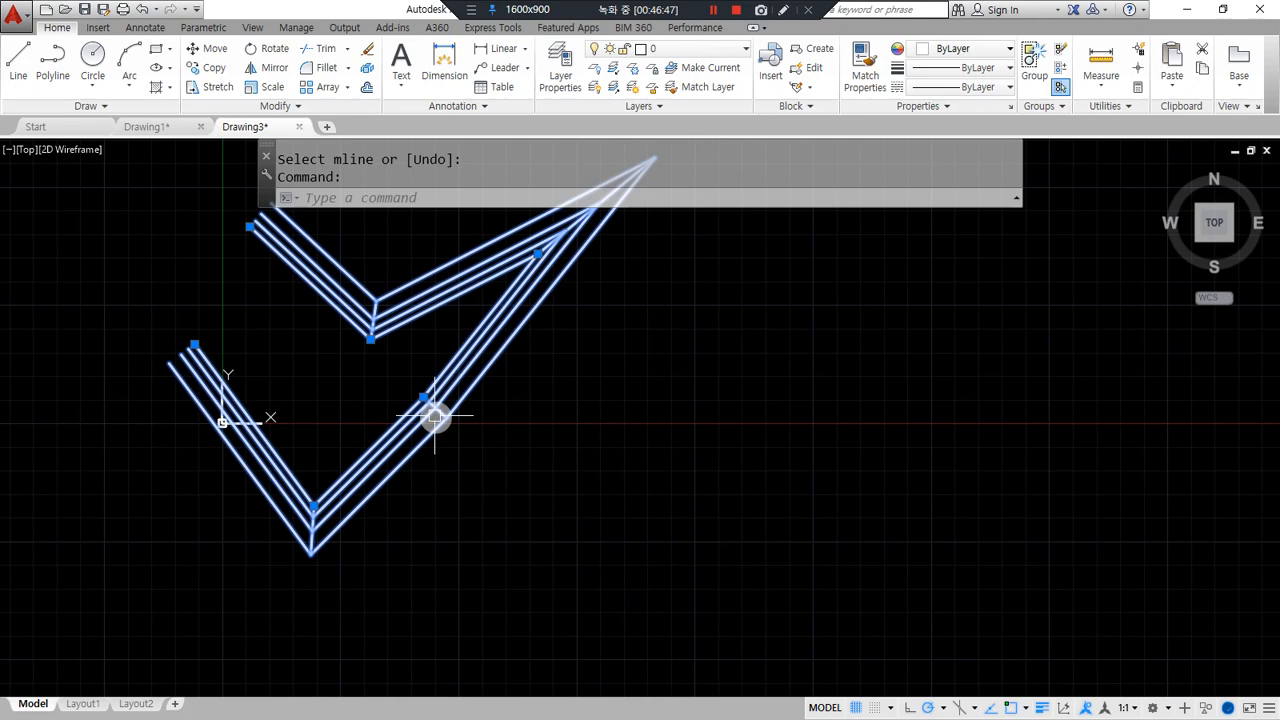
pyautogui.click(425, 398)
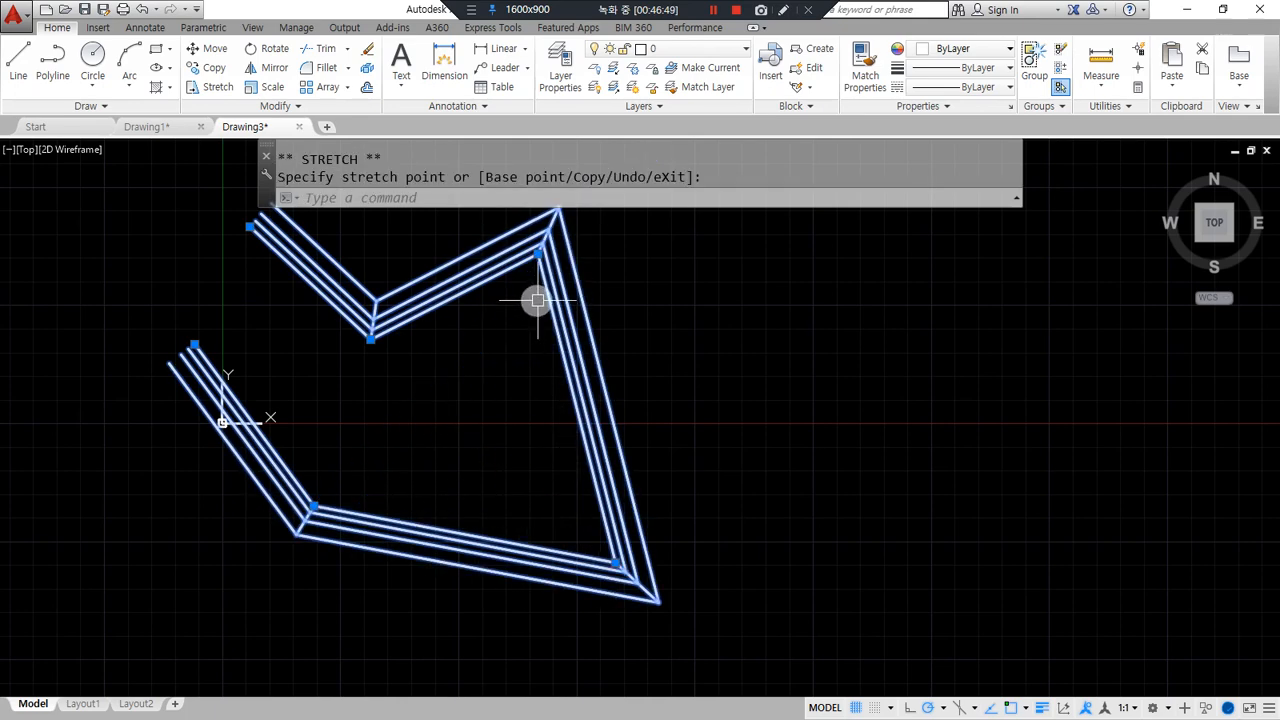
pyautogui.scroll(-2, 545, 320)
pyautogui.scroll(2, 569, 364)
# Add four vertices to the multiline with Add Vertex: two on the long right segment, one on the upper segment and one on the lower segment.
pyautogui.write('m')
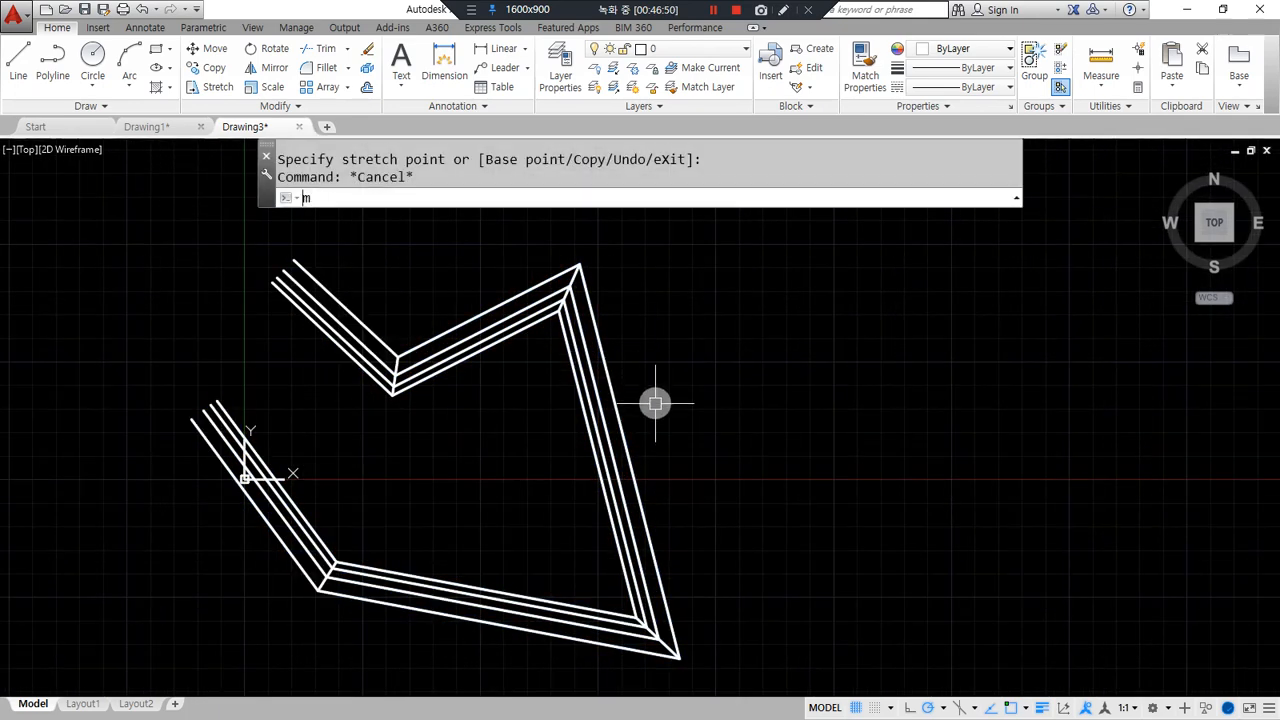
pyautogui.write('ledit')
pyautogui.press('Return')
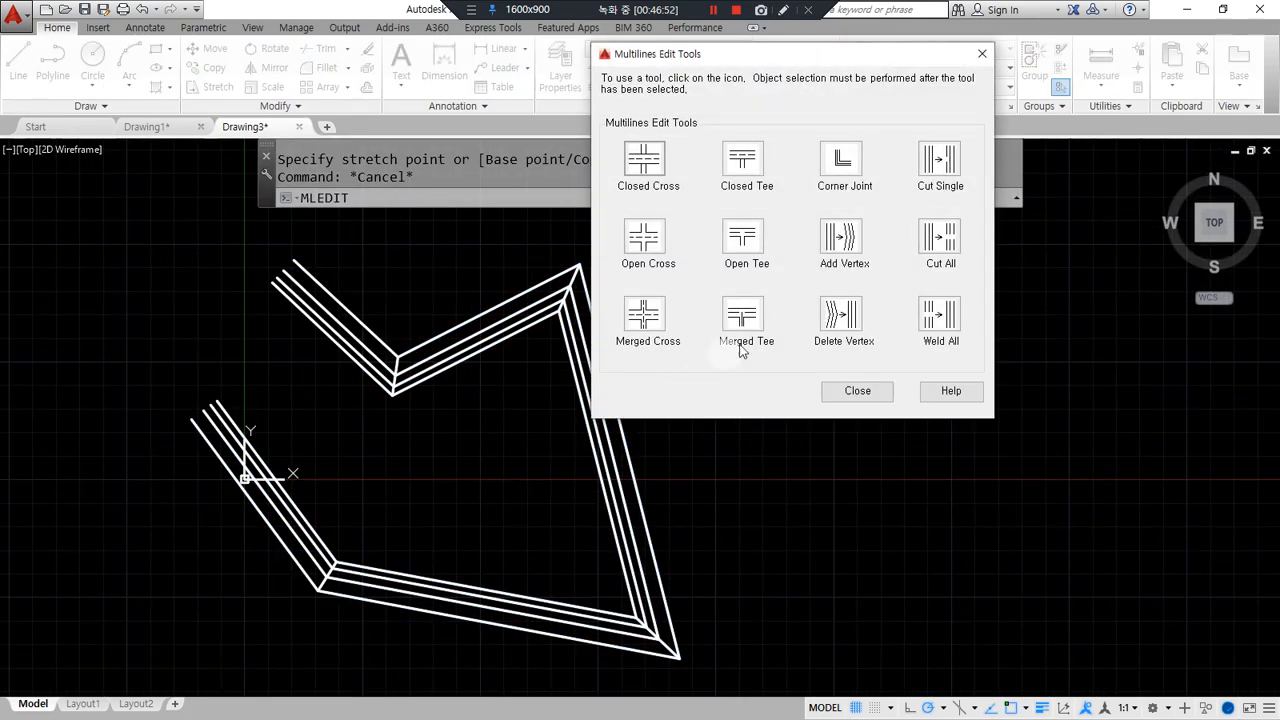
pyautogui.click(838, 248)
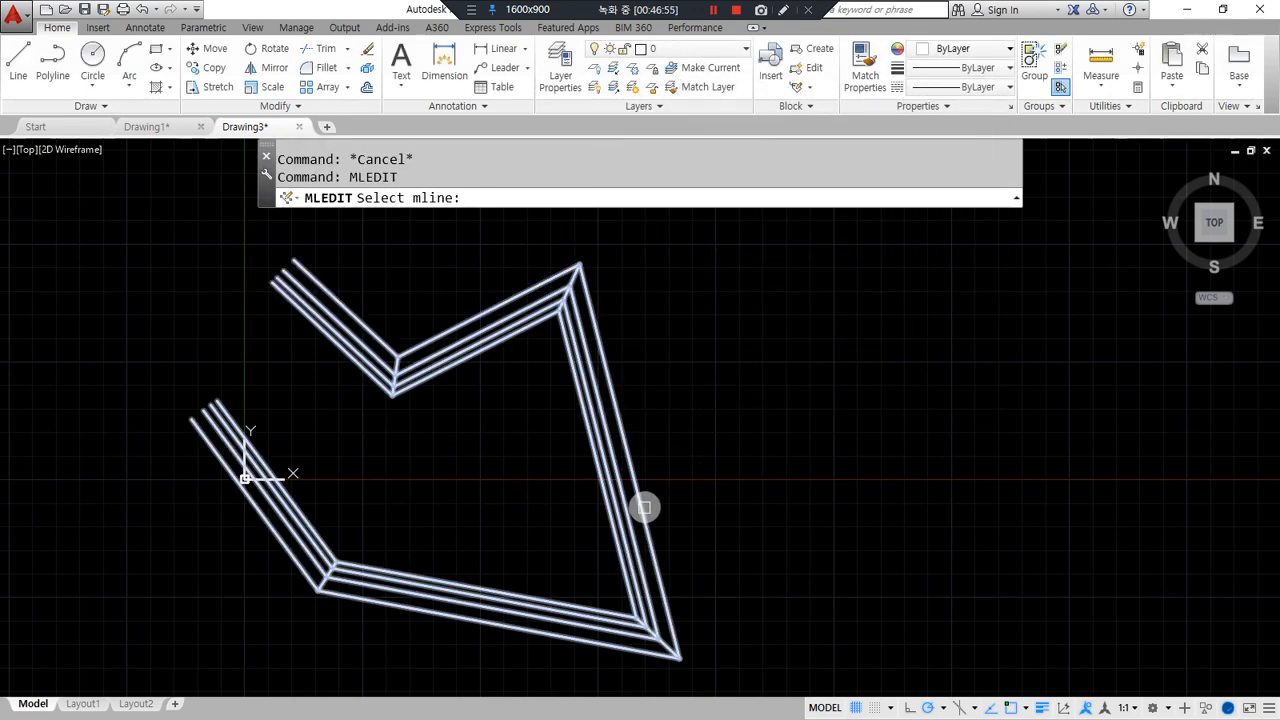
pyautogui.click(642, 507)
pyautogui.click(627, 420)
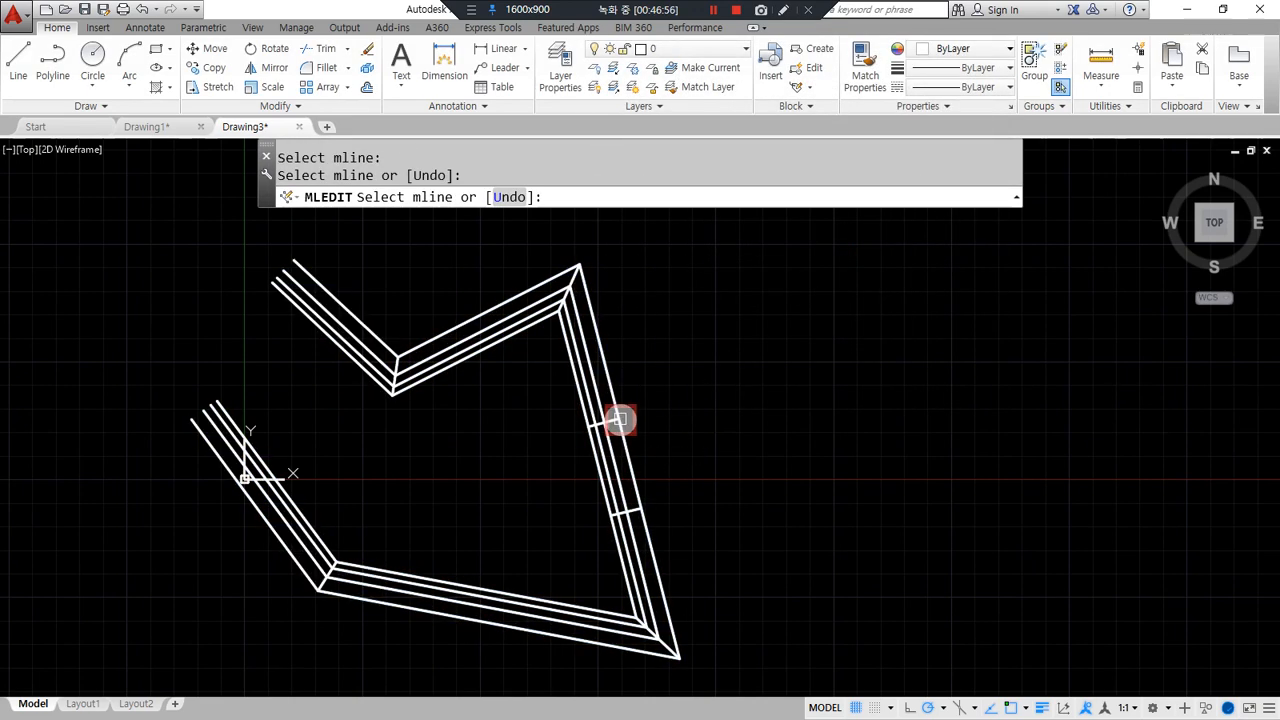
pyautogui.click(491, 331)
pyautogui.click(470, 585)
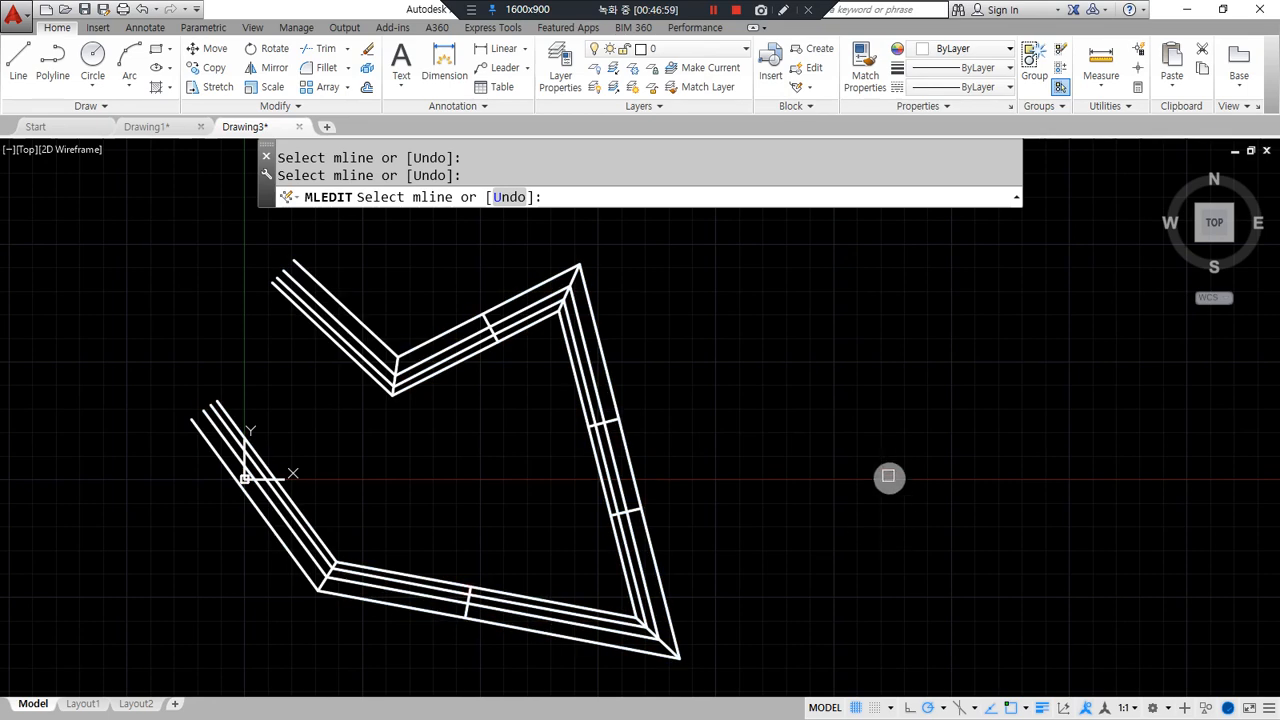
pyautogui.press('Escape')
# Stretch the new vertices on the right and upper segments to new positions, bending the multiline into a zigzag.
pyautogui.click(645, 509)
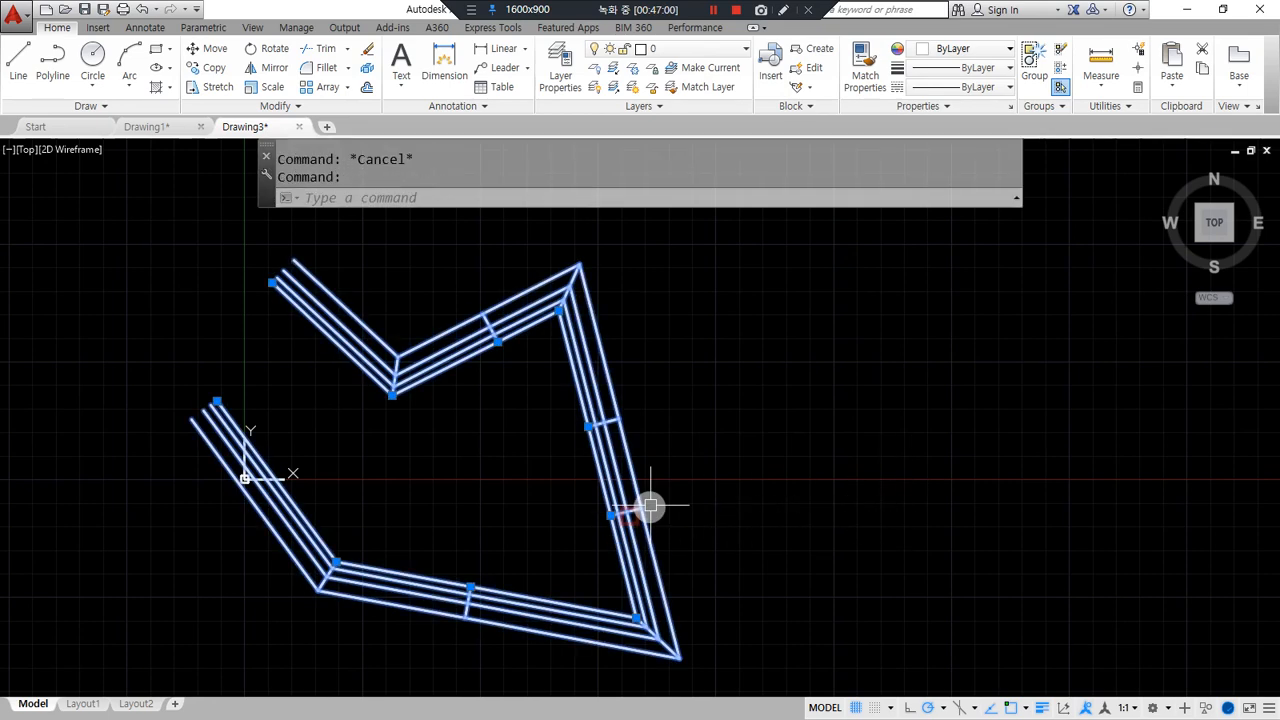
pyautogui.click(612, 515)
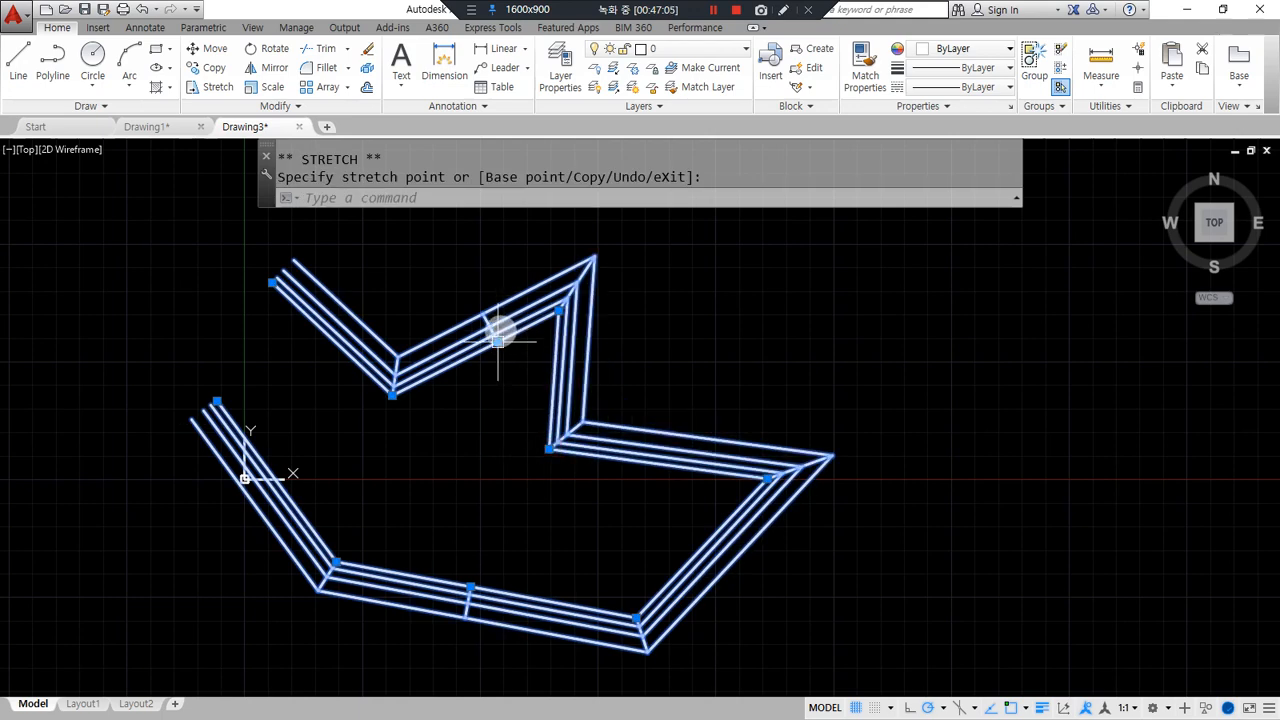
pyautogui.click(431, 228)
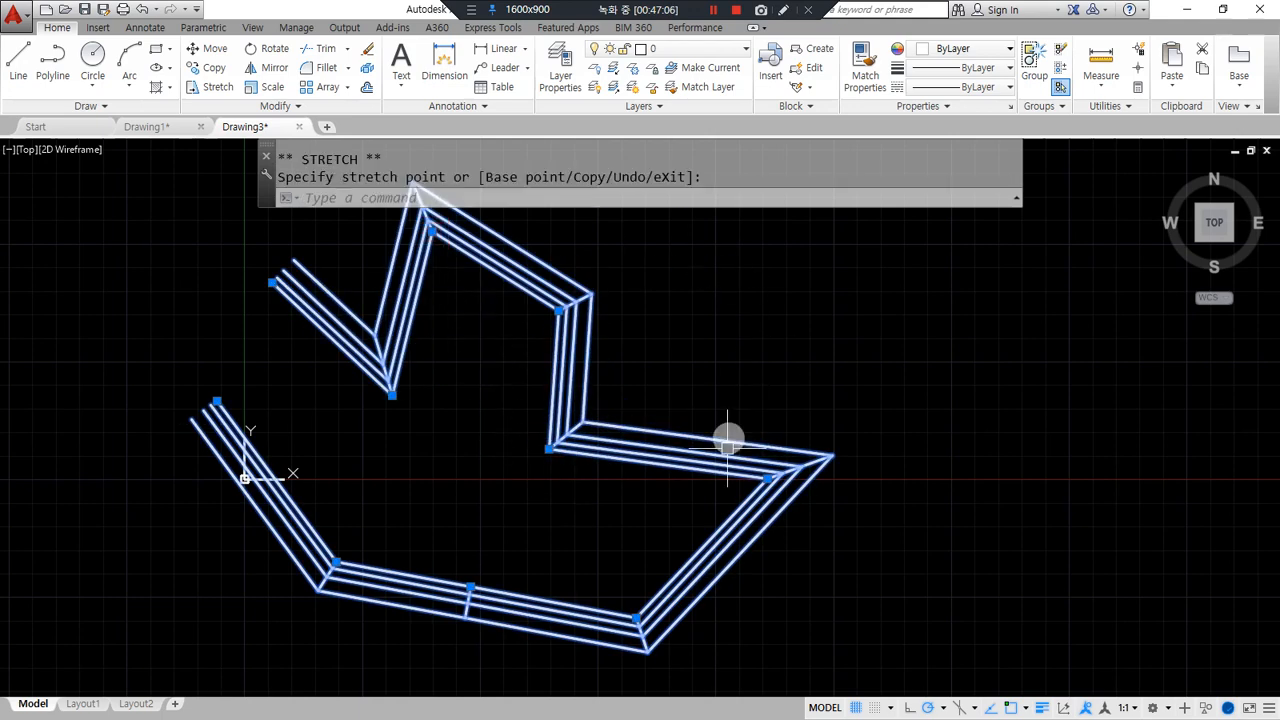
pyautogui.press('Escape')
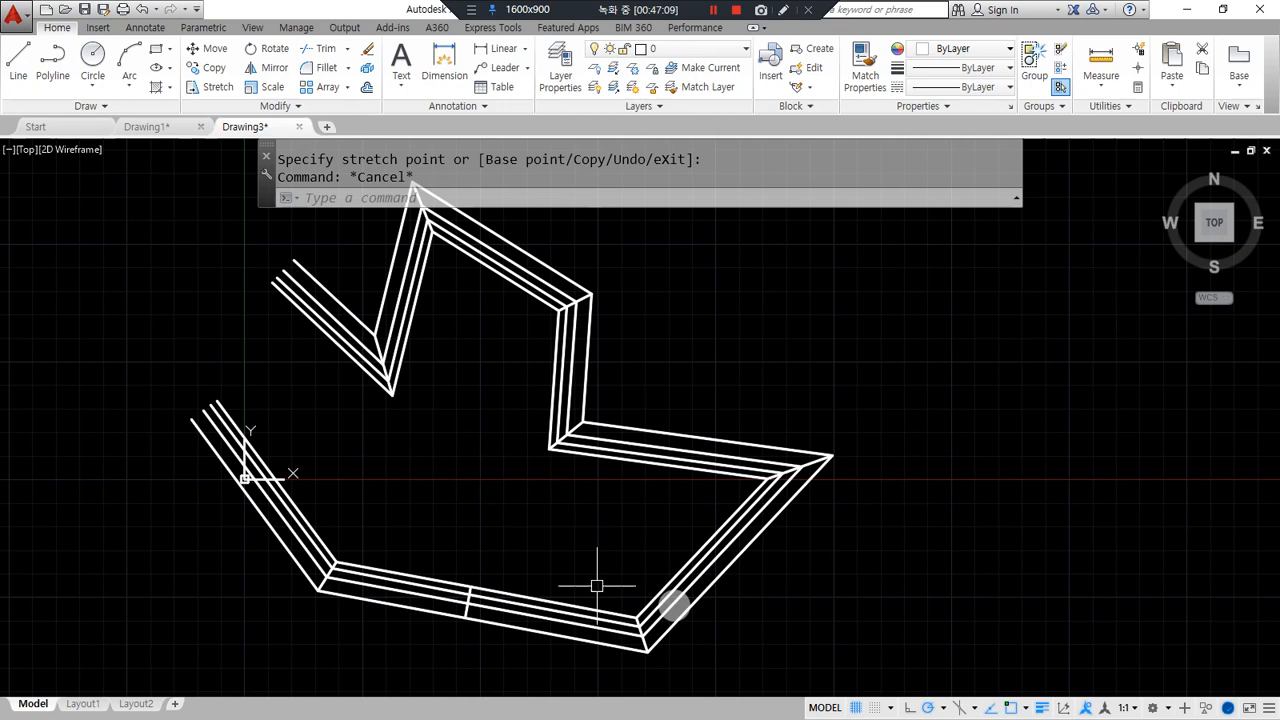
pyautogui.press('Escape')
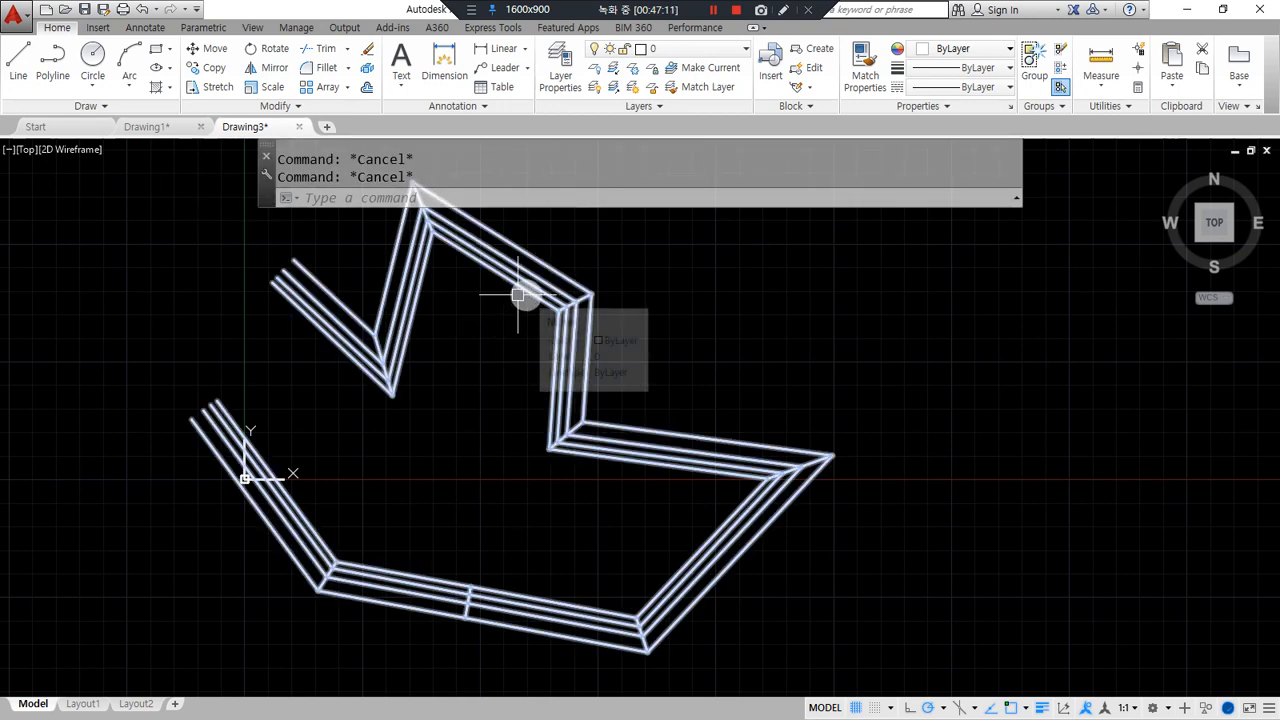
# Erase the whole practice multiline from the drawing.
pyautogui.click(522, 290)
pyautogui.write('e')
pyautogui.press('Return')
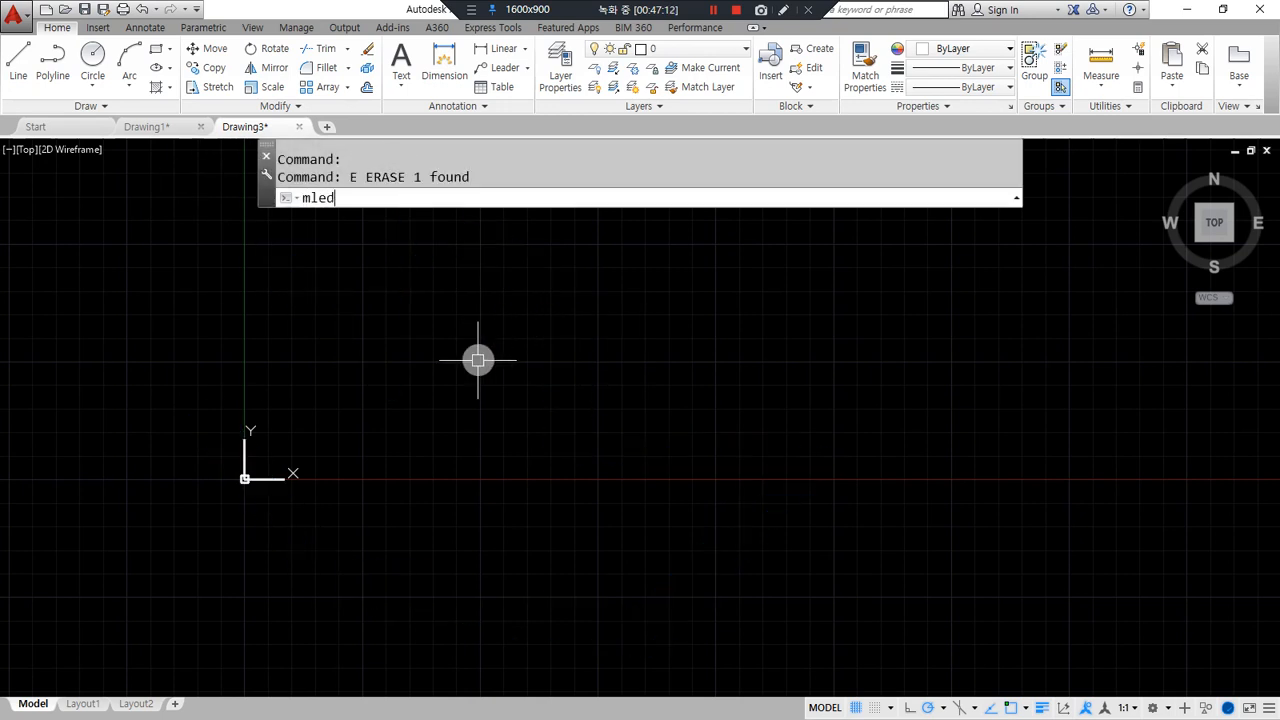
# Open the W420 multiline style for modification and examine its Display joints option, then close the style dialogs.
pyautogui.write('mlstyle')
pyautogui.press('Return')
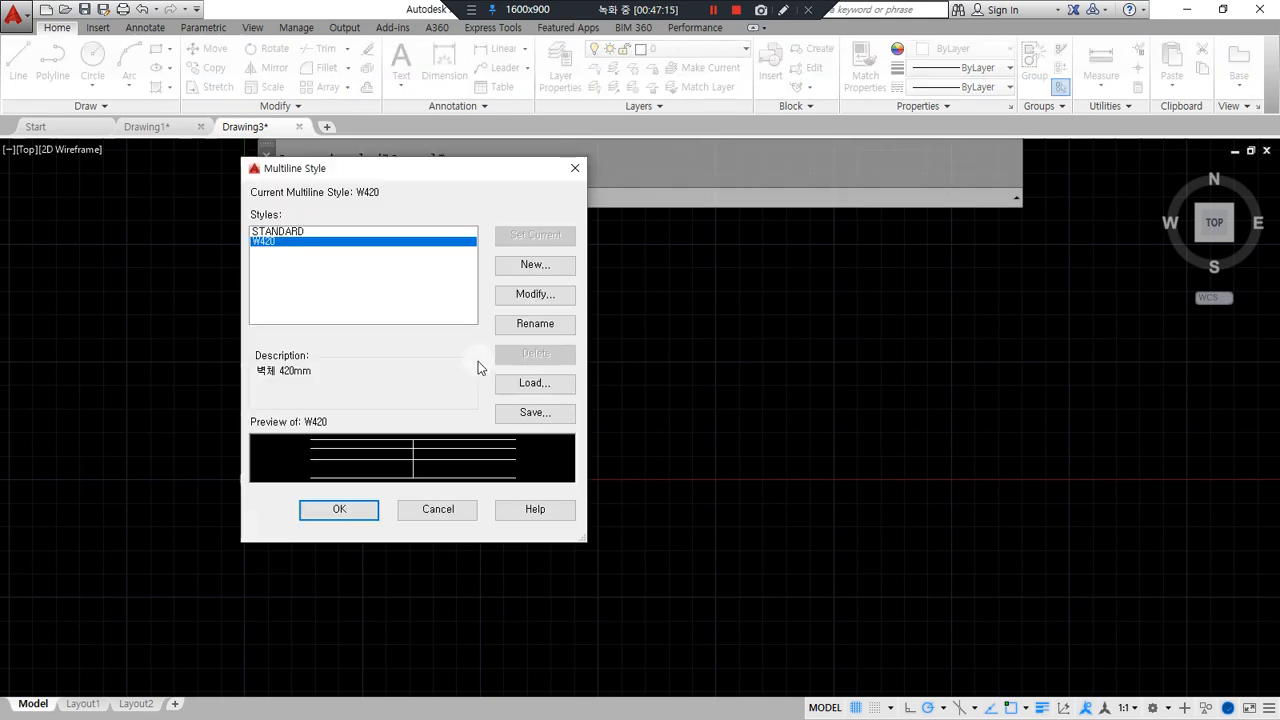
pyautogui.click(548, 294)
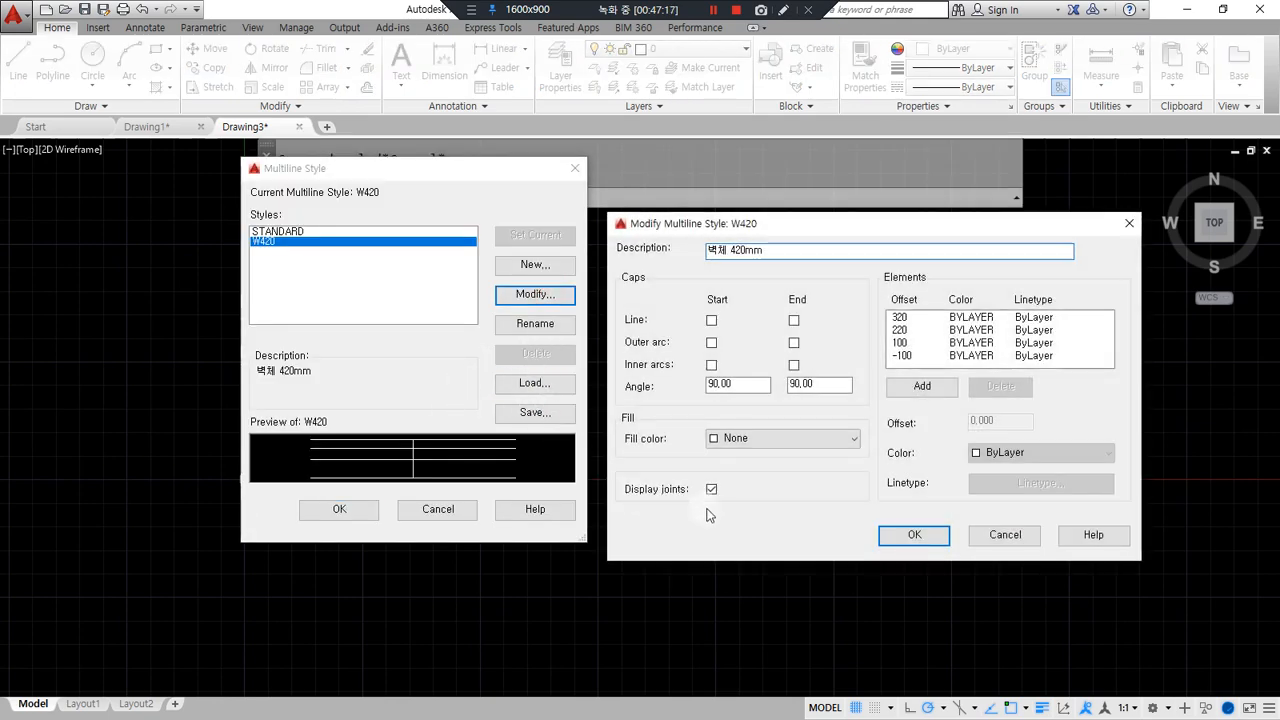
pyautogui.moveTo(731, 522); pyautogui.dragTo(672, 523)
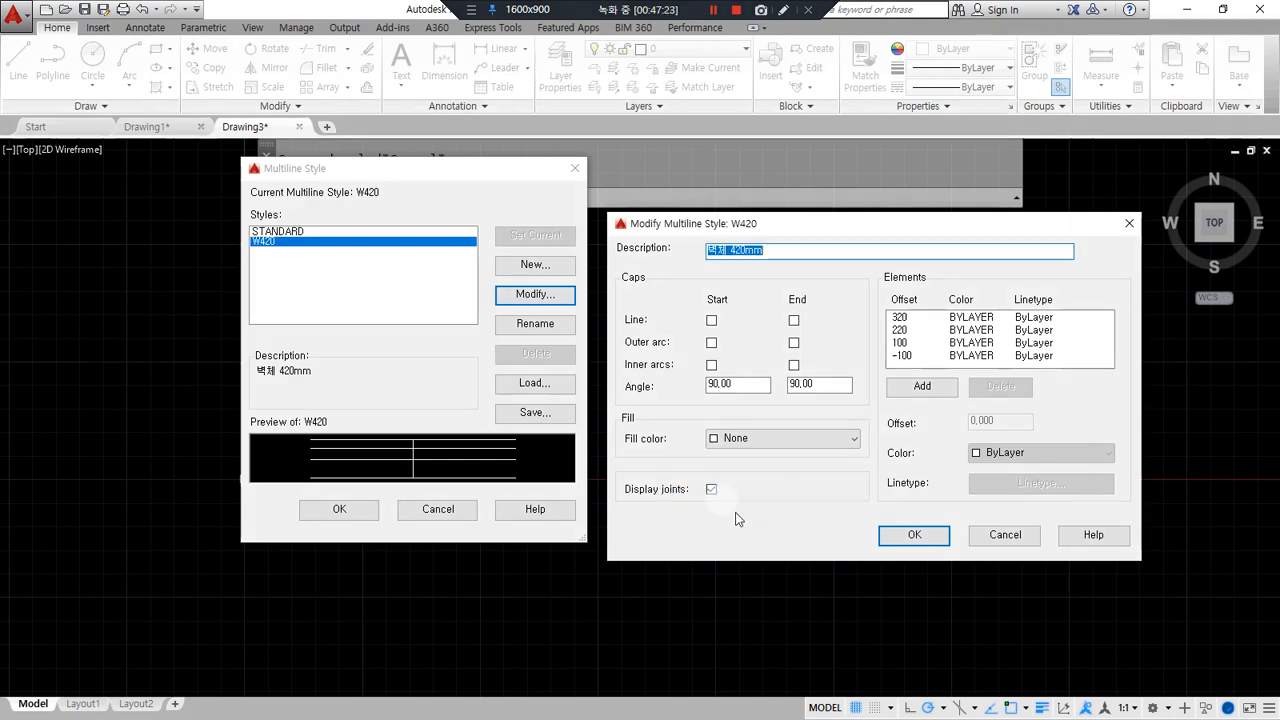
pyautogui.hotkey('ctrl', 'alt', 'd')
pyautogui.press('Escape')
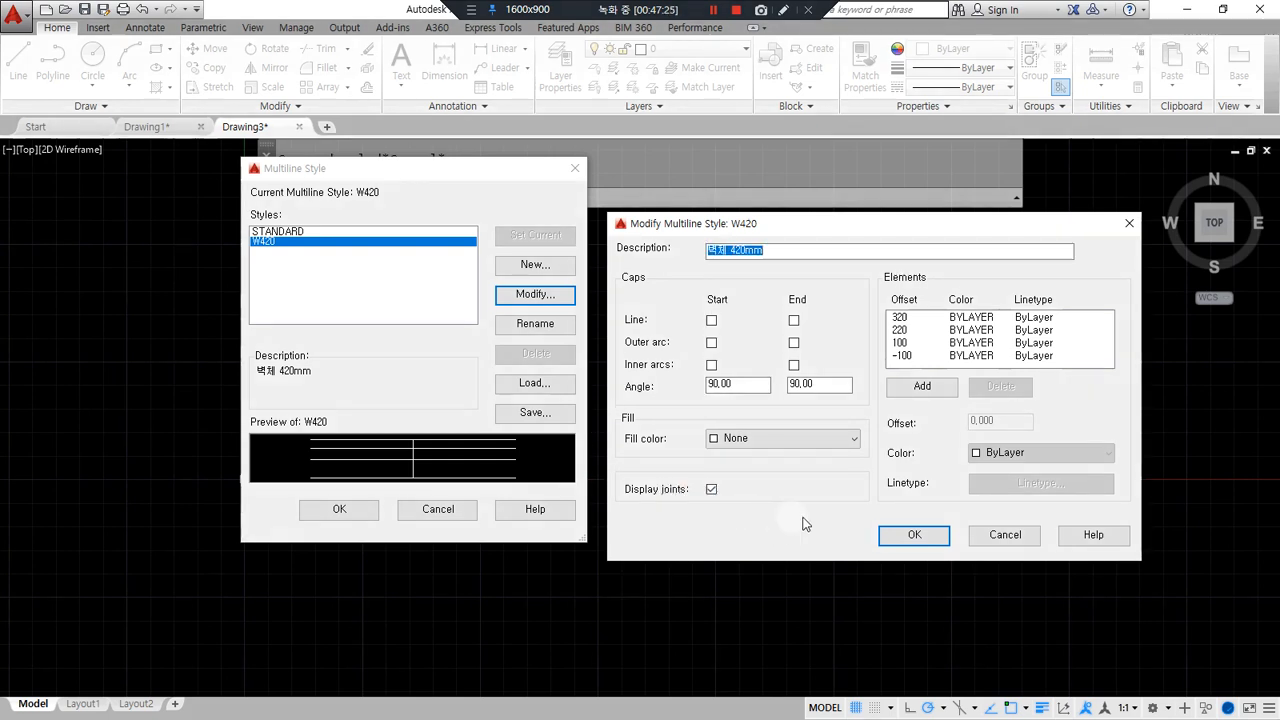
pyautogui.click(914, 535)
pyautogui.press('Escape')
pyautogui.press('Escape')
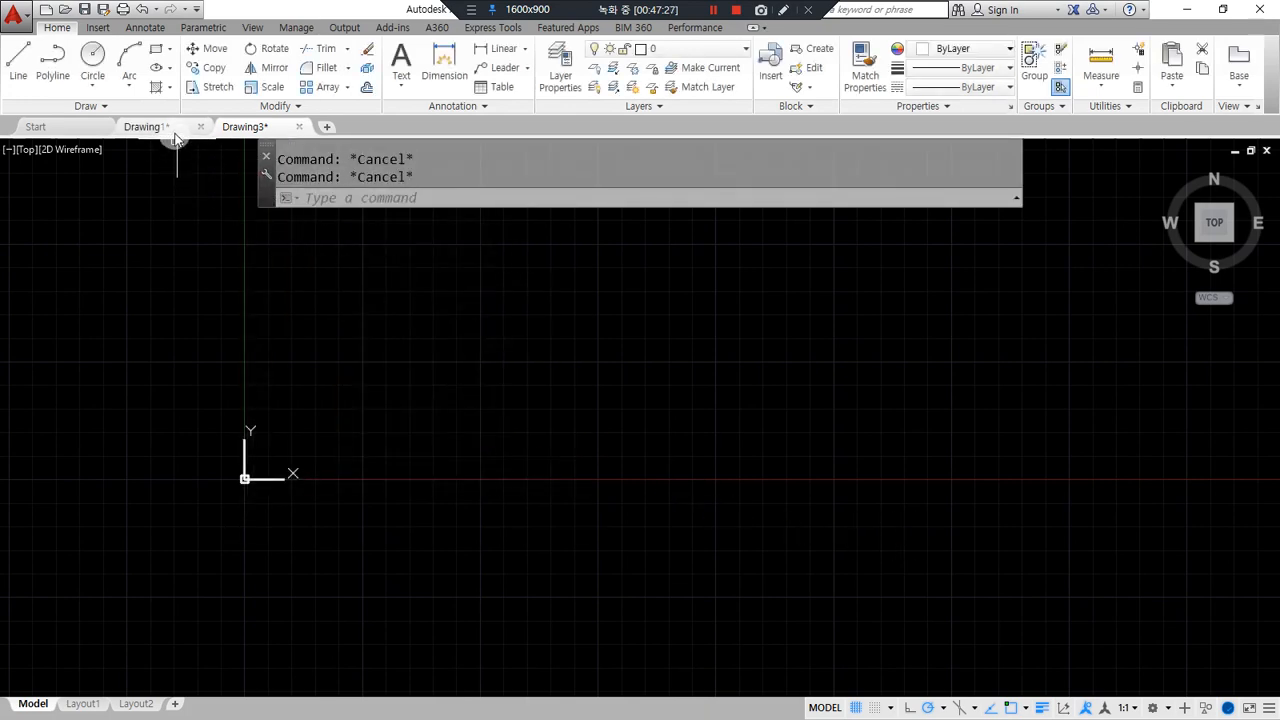
# Switch to Drawing1, which contains the floor plan drawn with multilines.
pyautogui.click(172, 135)
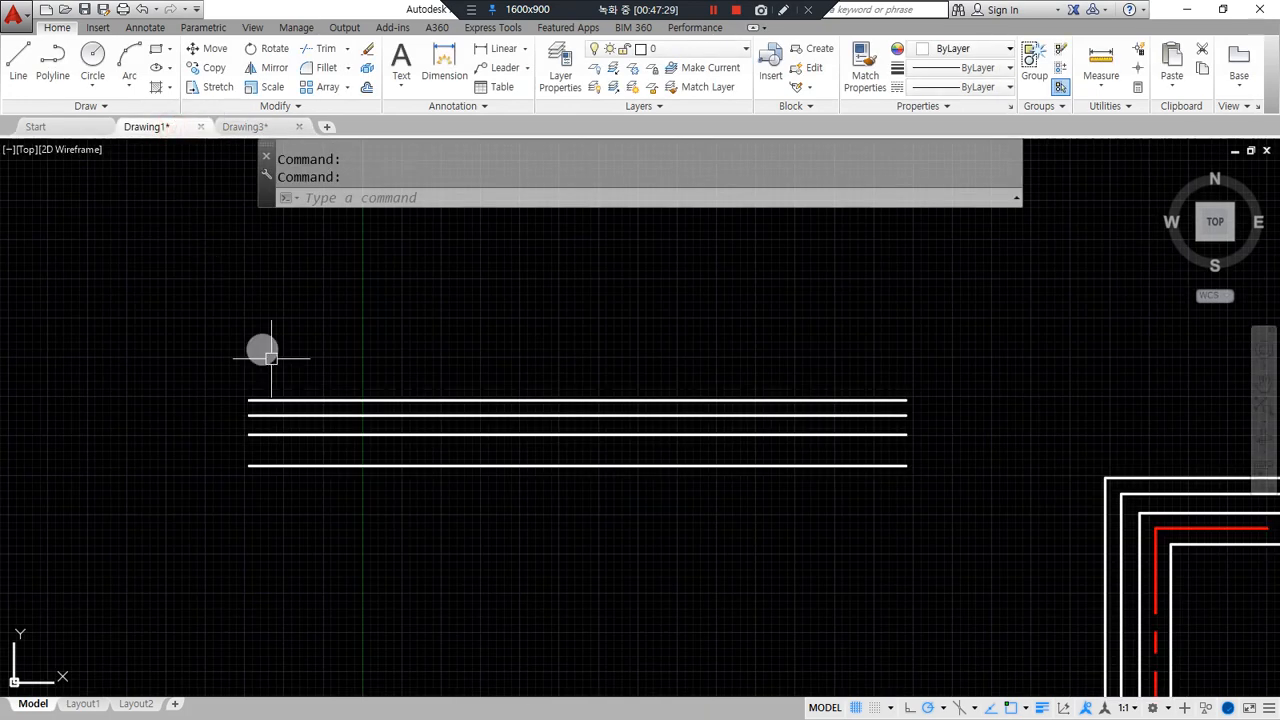
pyautogui.scroll(-6, 530, 350)
pyautogui.click(989, 457)
pyautogui.press('Escape')
pyautogui.moveTo(989, 457); pyautogui.dragTo(663, 443, button='middle')
pyautogui.scroll(2, 587, 329)
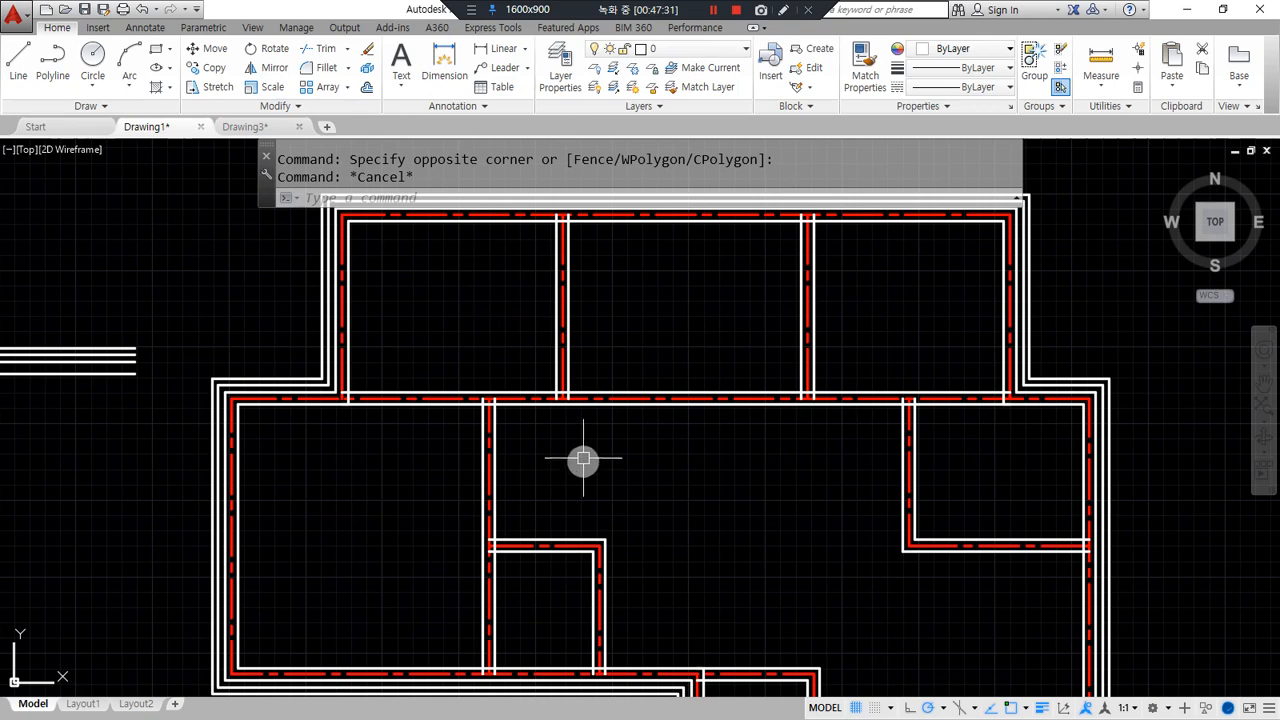
# Join the upper ends of the two upper partition walls to the top exterior wall using Merged Tee.
pyautogui.write('mledit')
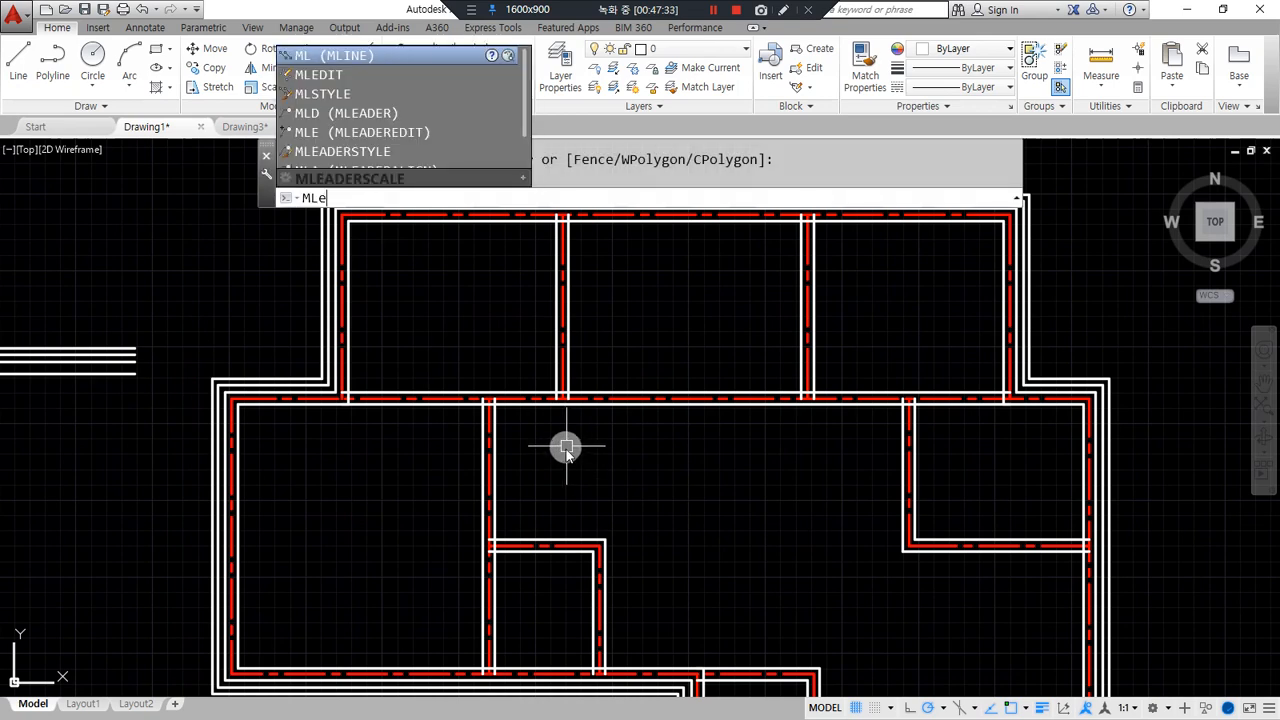
pyautogui.press('Return')
pyautogui.moveTo(790, 370); pyautogui.dragTo(696, 350)
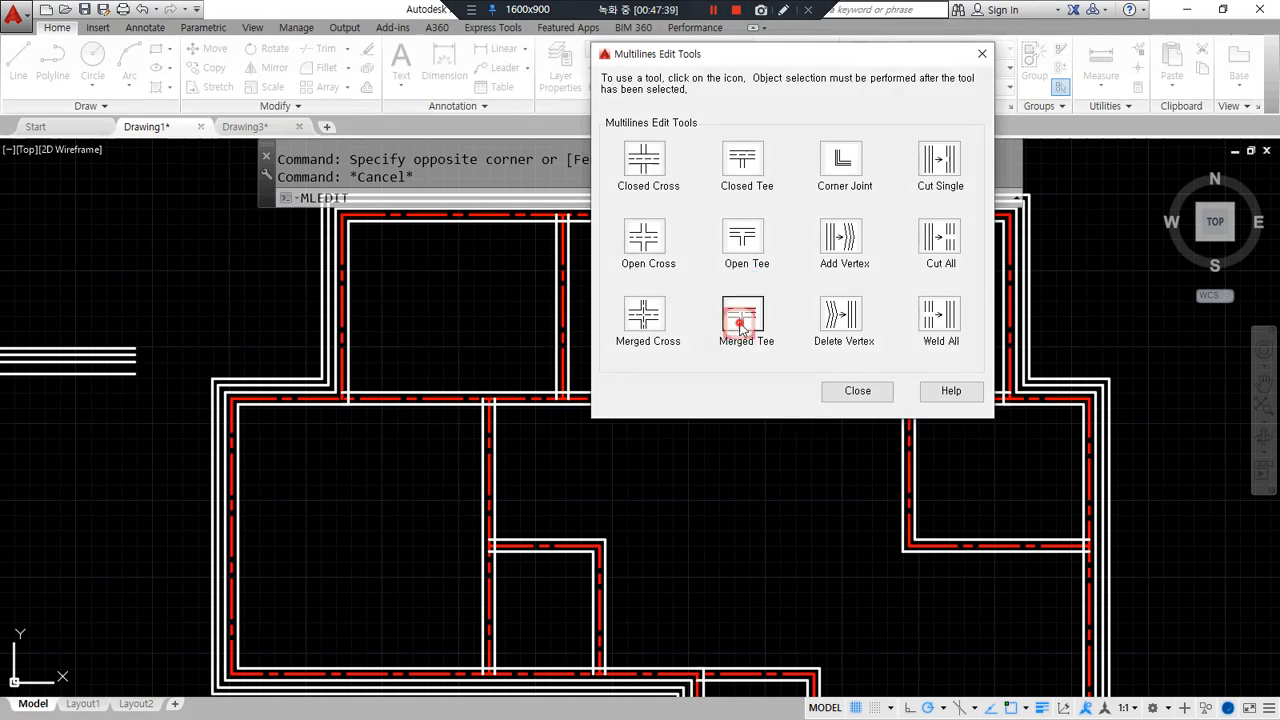
pyautogui.click(741, 320)
pyautogui.scroll(5, 623, 266)
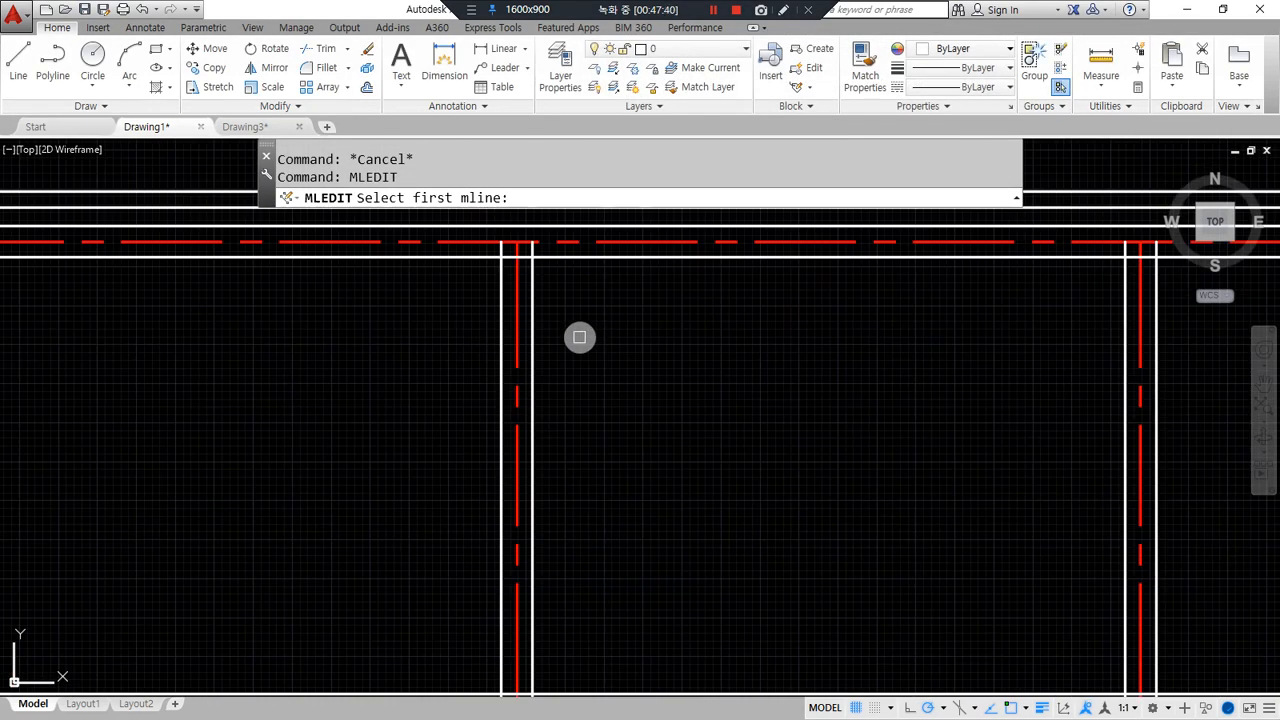
pyautogui.click(531, 305)
pyautogui.click(591, 257)
pyautogui.moveTo(786, 348); pyautogui.dragTo(507, 429, button='middle')
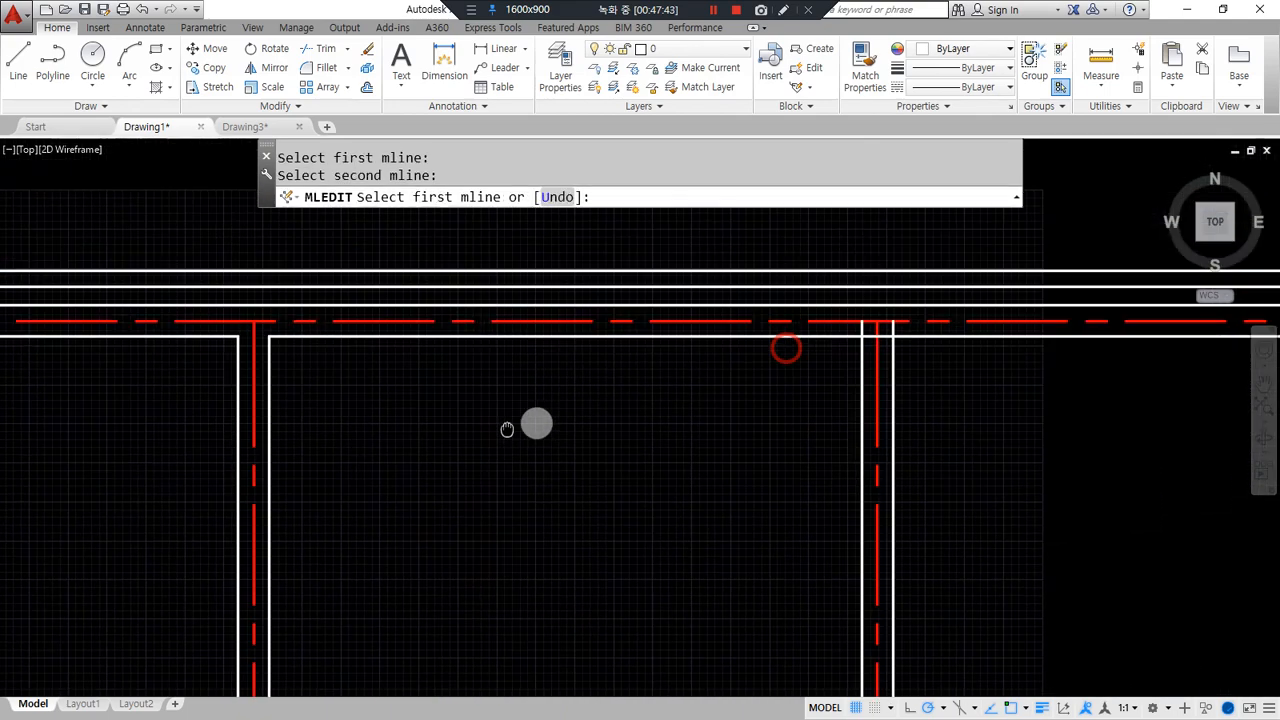
pyautogui.click(762, 389)
pyautogui.click(731, 349)
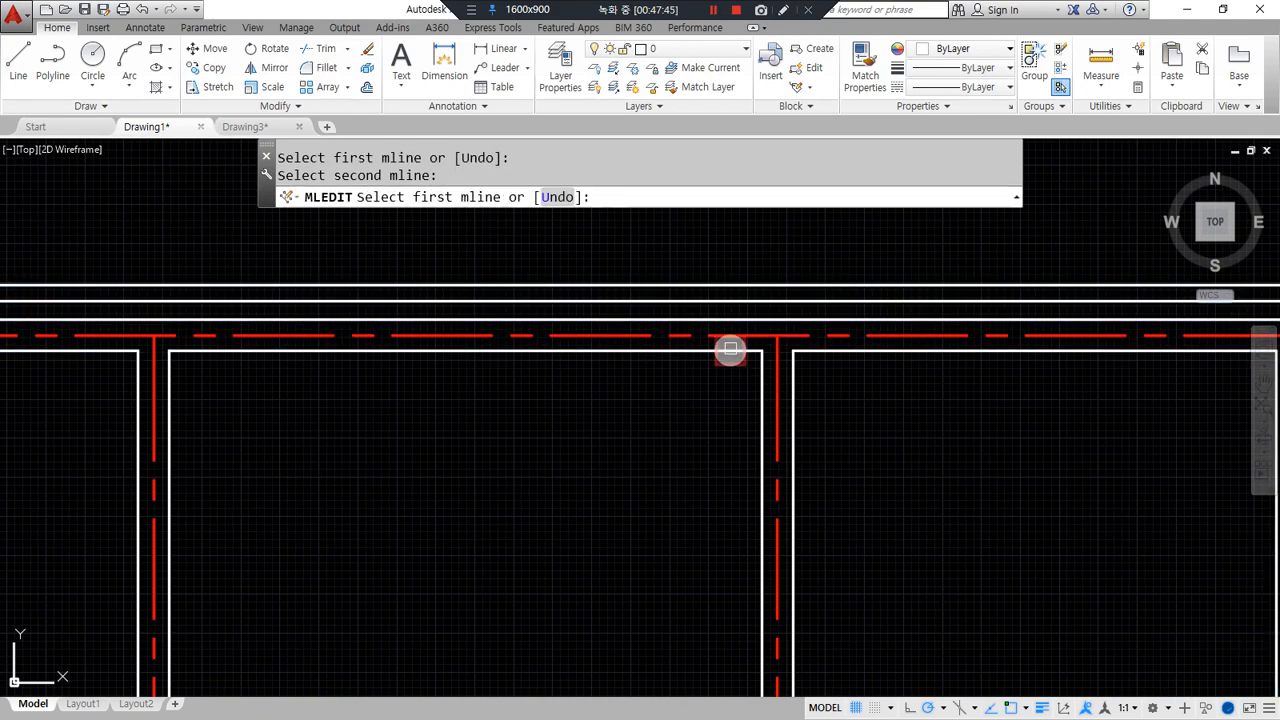
# Join the lower ends of the two upper partition walls to the long horizontal interior wall with Merged Tee.
pyautogui.scroll(-4, 620, 430)
pyautogui.moveTo(534, 557); pyautogui.dragTo(717, 489, button='middle')
pyautogui.scroll(4, 656, 488)
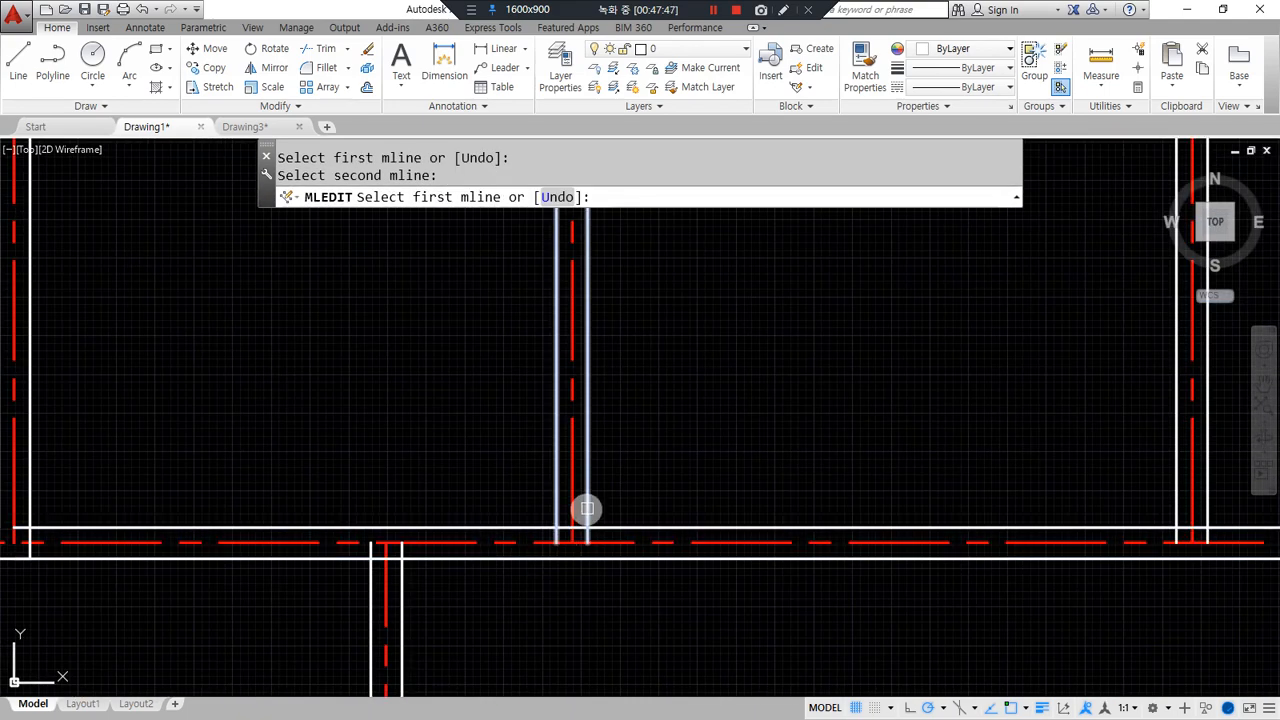
pyautogui.click(586, 510)
pyautogui.click(606, 525)
pyautogui.moveTo(853, 483); pyautogui.dragTo(479, 479, button='middle')
pyautogui.click(794, 489)
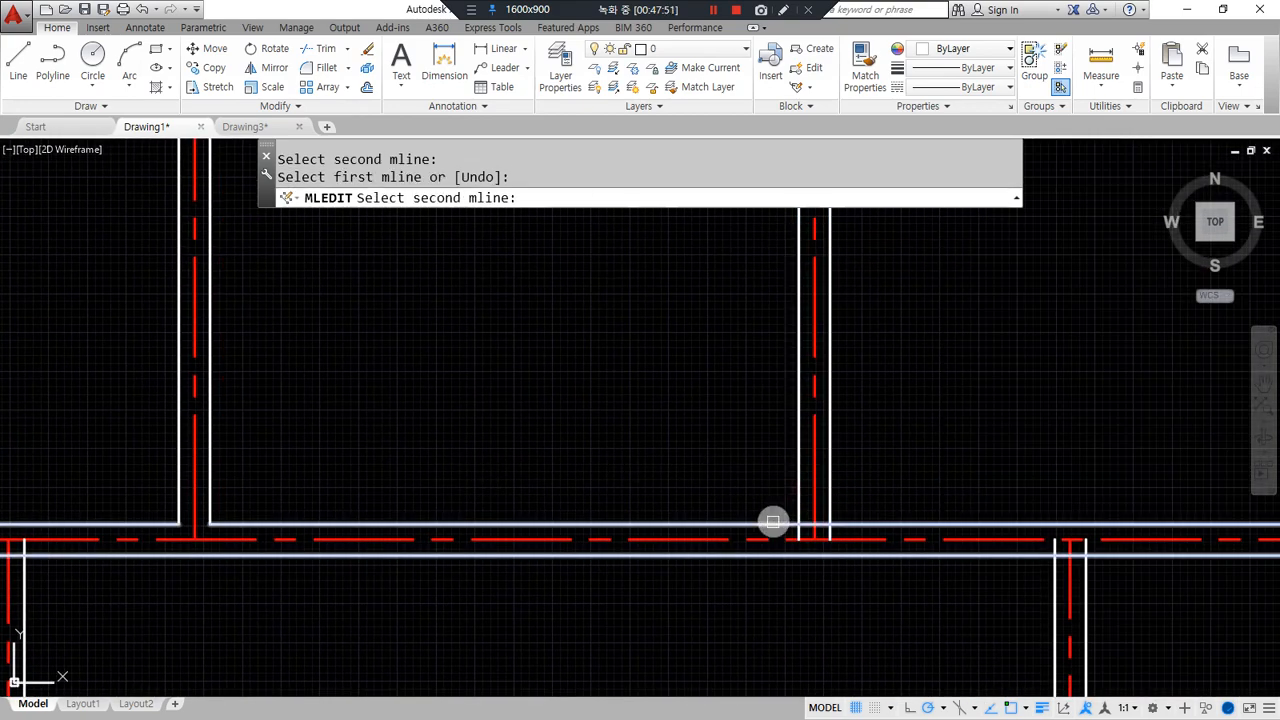
pyautogui.click(769, 520)
pyautogui.moveTo(343, 463); pyautogui.dragTo(918, 448, button='middle')
pyautogui.scroll(4, 563, 477)
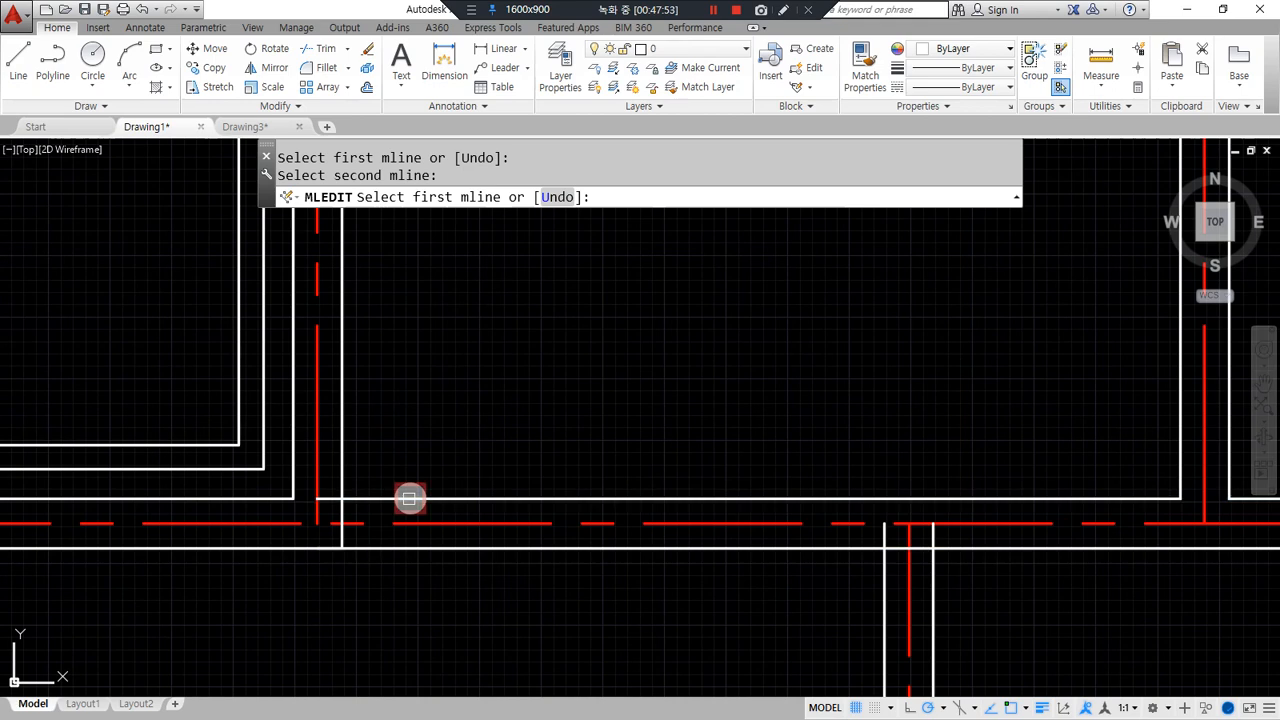
pyautogui.click(409, 499)
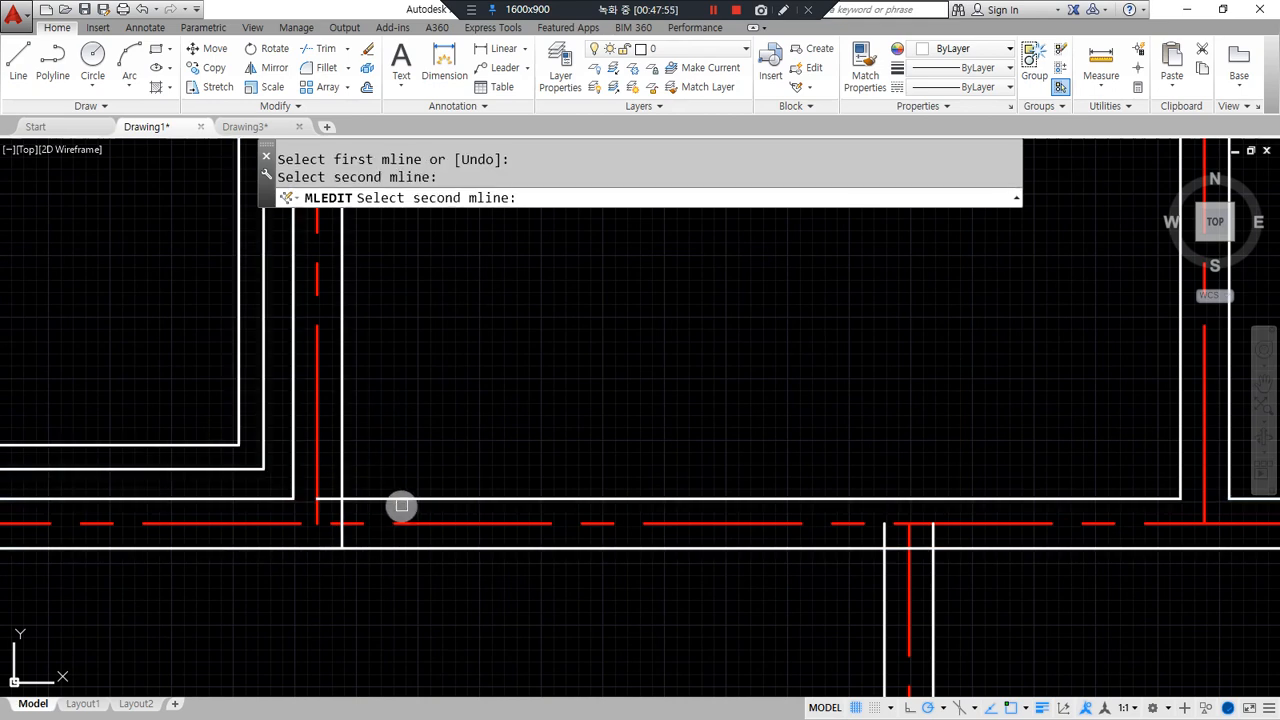
pyautogui.click(400, 499)
pyautogui.click(337, 471)
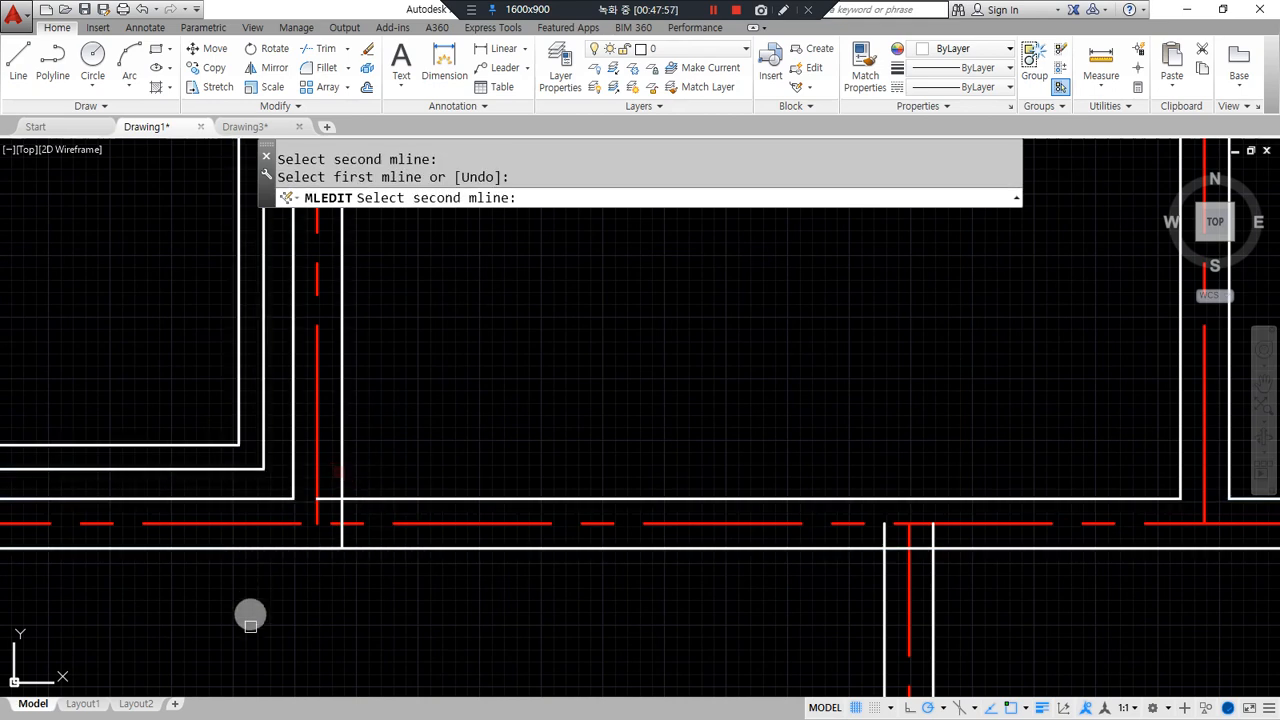
pyautogui.press('Escape')
# Join the left end of the long horizontal interior wall to the exterior wall with Merged Tee.
pyautogui.press('Return')
pyautogui.click(742, 316)
pyautogui.click(374, 501)
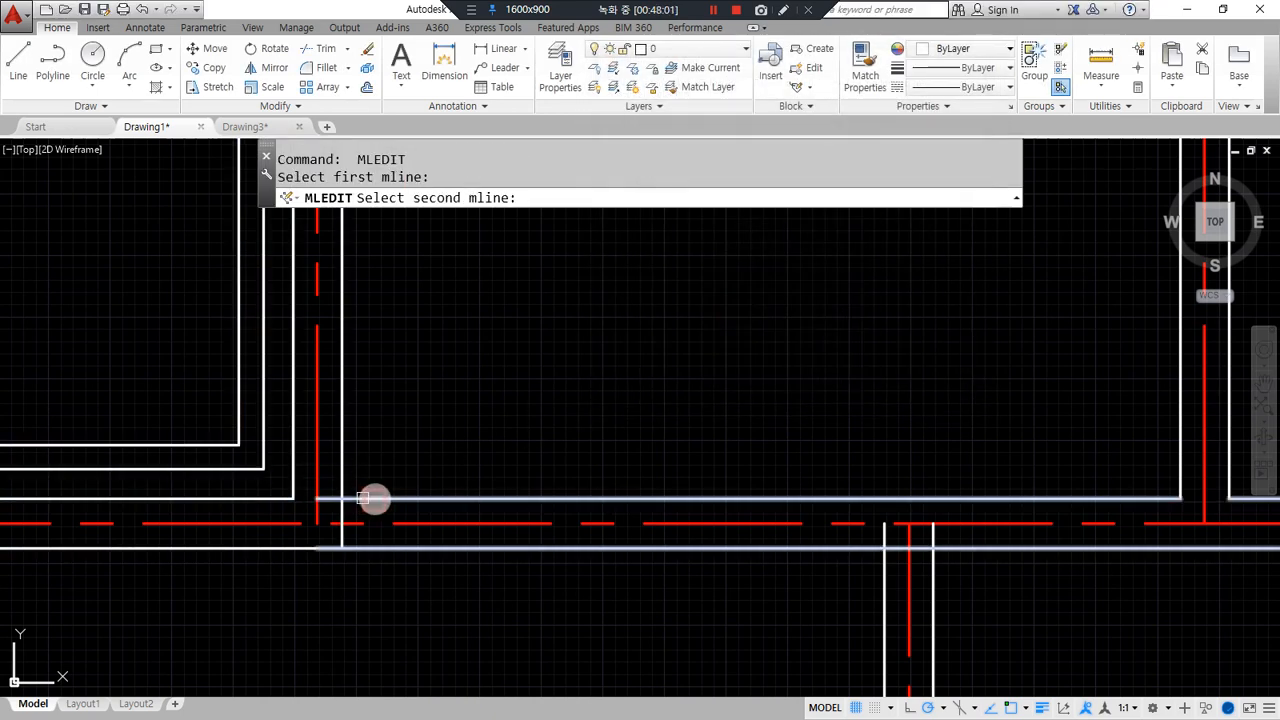
pyautogui.click(343, 478)
# Join the upper ends of the two partition walls below the long horizontal interior wall to it with Merged Tee.
pyautogui.moveTo(728, 571); pyautogui.dragTo(571, 451, button='middle')
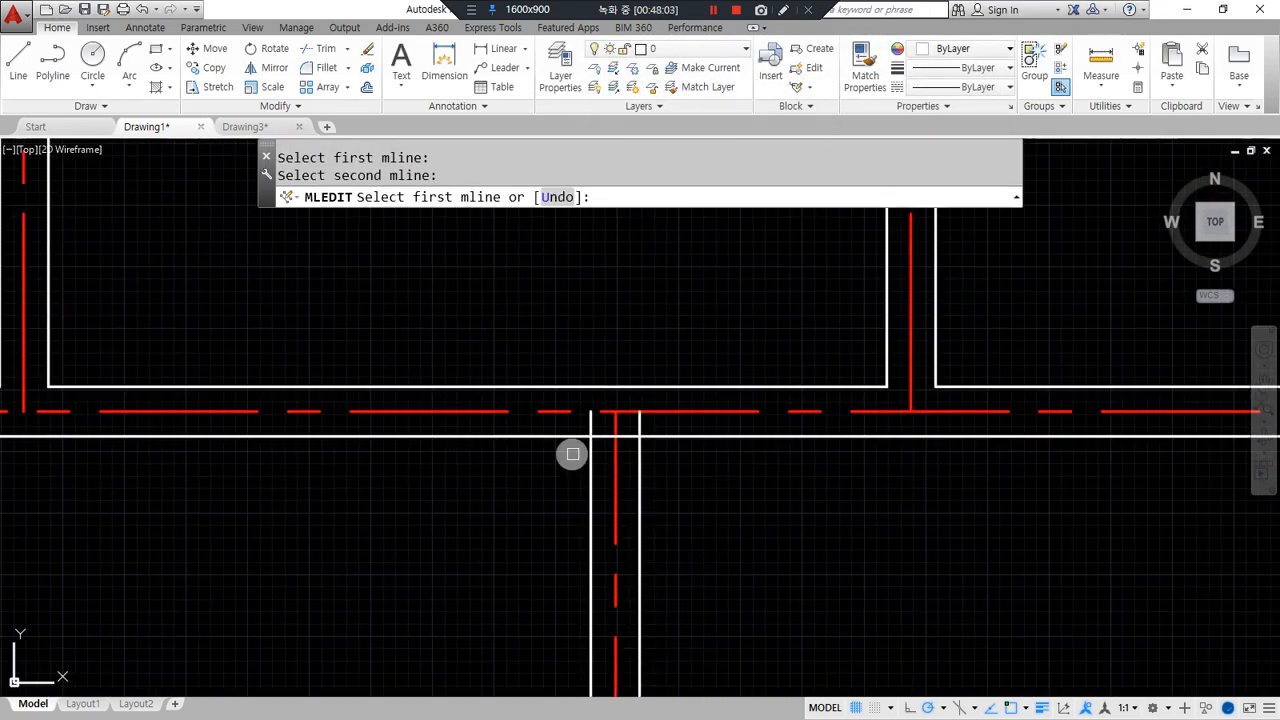
pyautogui.click(589, 462)
pyautogui.click(555, 435)
pyautogui.scroll(-2, 721, 471)
pyautogui.moveTo(909, 503); pyautogui.dragTo(308, 440, button='middle')
pyautogui.scroll(1, 767, 429)
pyautogui.click(814, 414)
pyautogui.click(787, 391)
pyautogui.scroll(-3, 706, 469)
pyautogui.scroll(4, 673, 412)
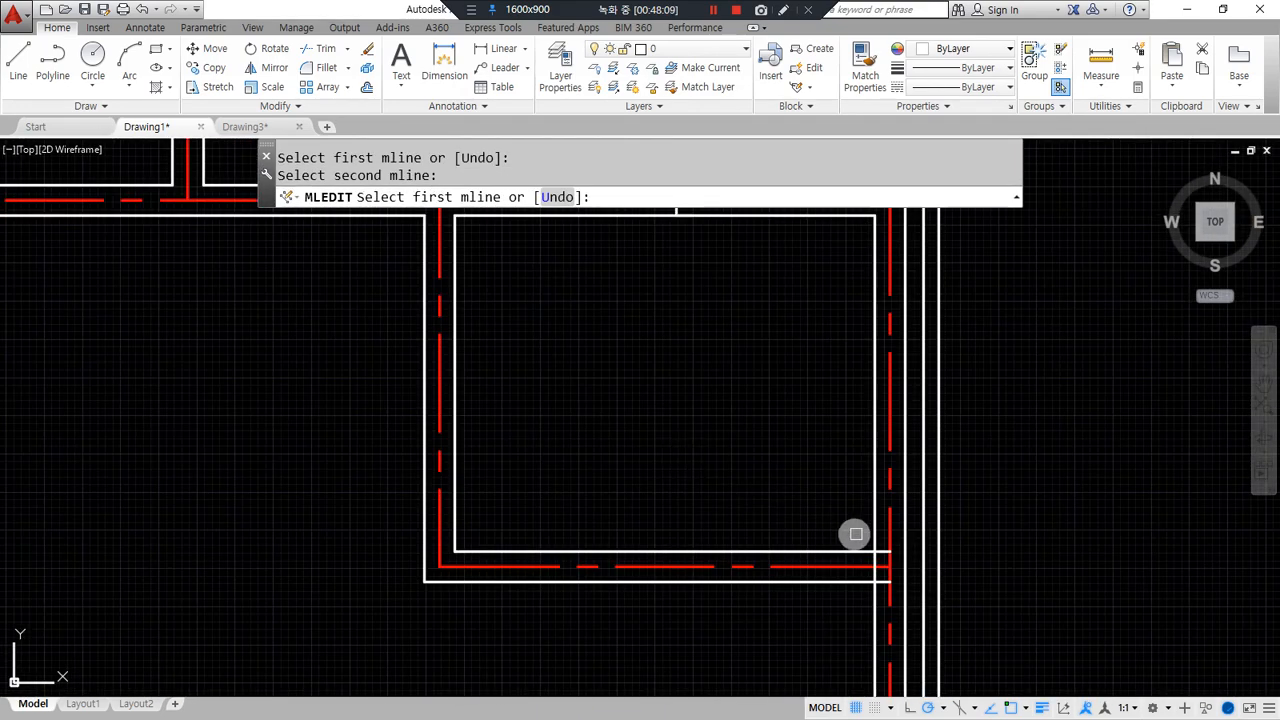
# Join the right end of the upper-right bathroom's lower wall to the right exterior wall with Merged Tee.
pyautogui.click(872, 520)
pyautogui.click(875, 516)
pyautogui.scroll(-4, 709, 514)
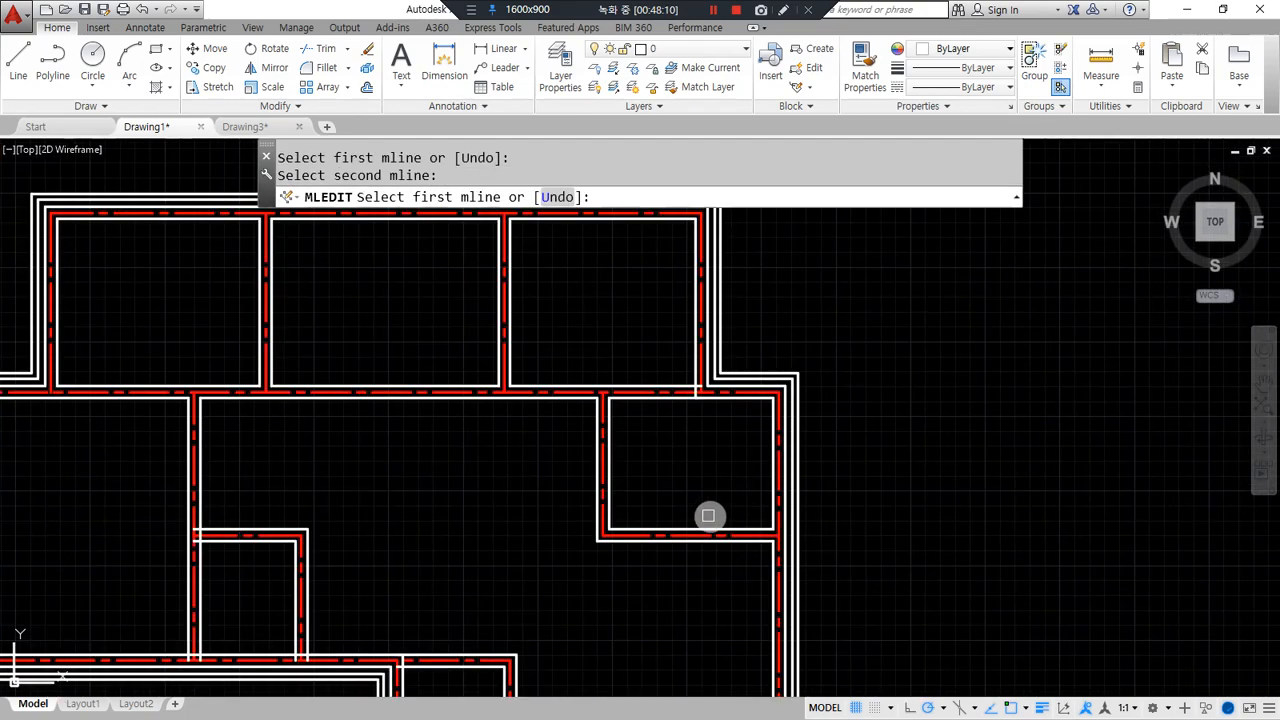
# Try to join the lower end of the small entrance room's right wall to the exterior wall with Merged Tee, undoing both attempts.
pyautogui.scroll(4, 734, 551)
pyautogui.moveTo(682, 542)
pyautogui.mouseDown()
pyautogui.moveTo(766, 494)
pyautogui.moveTo(688, 515)
pyautogui.mouseUp()
pyautogui.moveTo(471, 330); pyautogui.dragTo(462, 390)
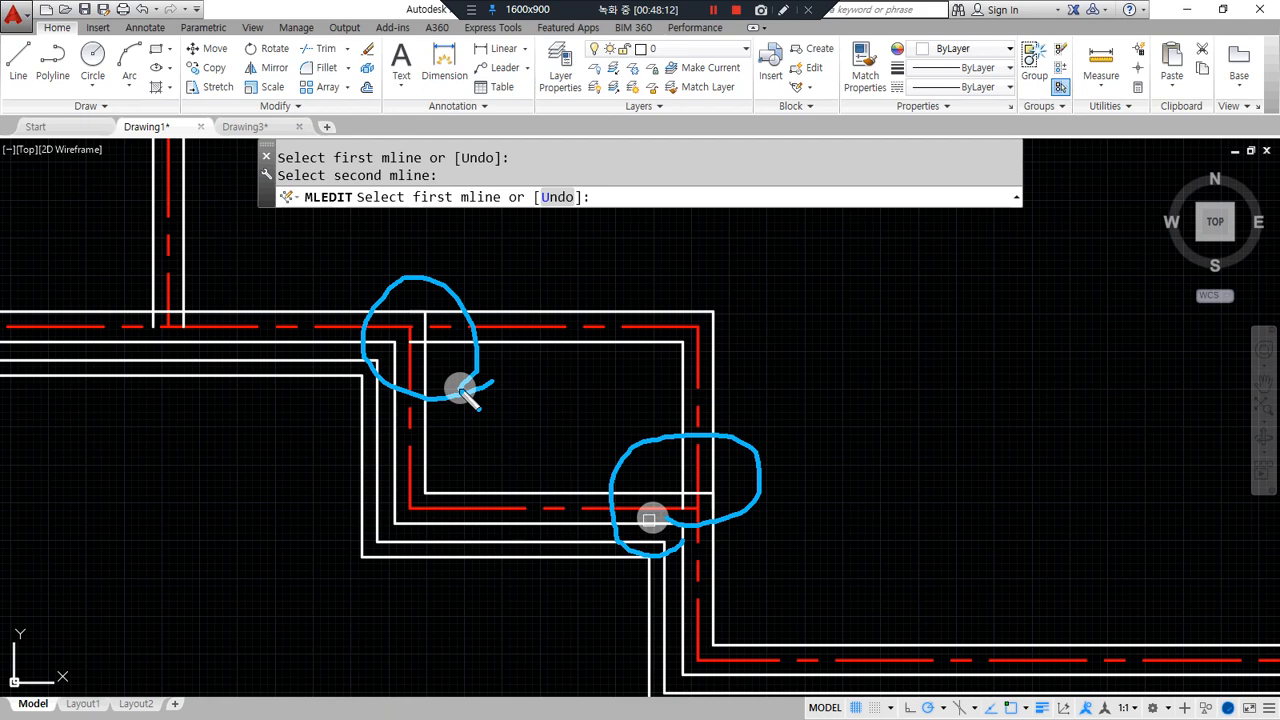
pyautogui.click(716, 472)
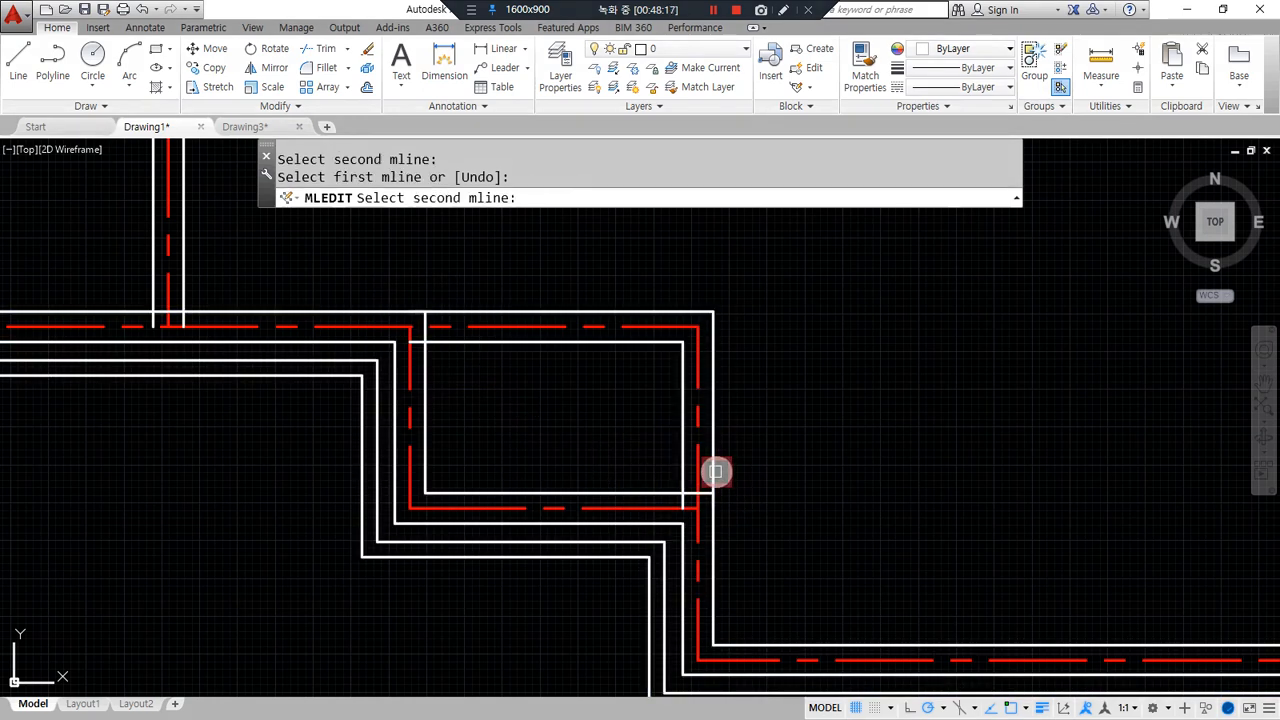
pyautogui.click(712, 542)
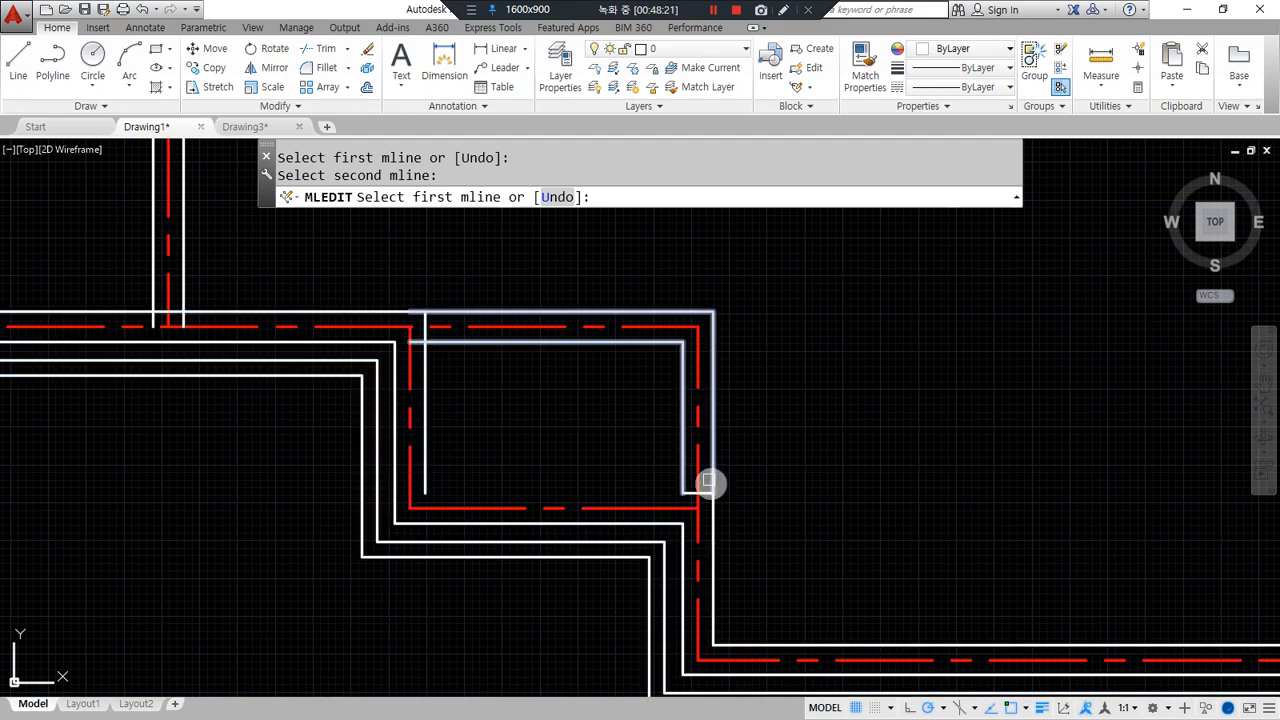
pyautogui.hotkey('ctrl', 'z')
pyautogui.scroll(-4, 738, 506)
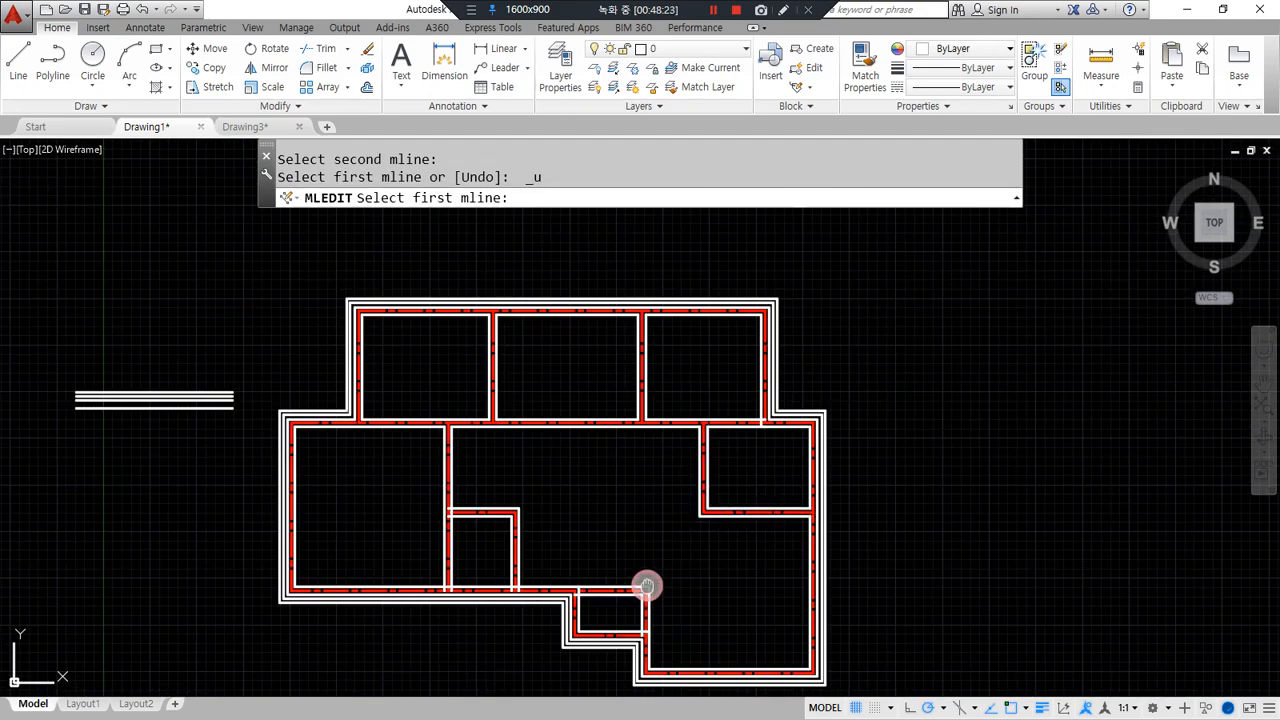
pyautogui.scroll(5, 646, 586)
pyautogui.click(668, 466)
pyautogui.click(639, 495)
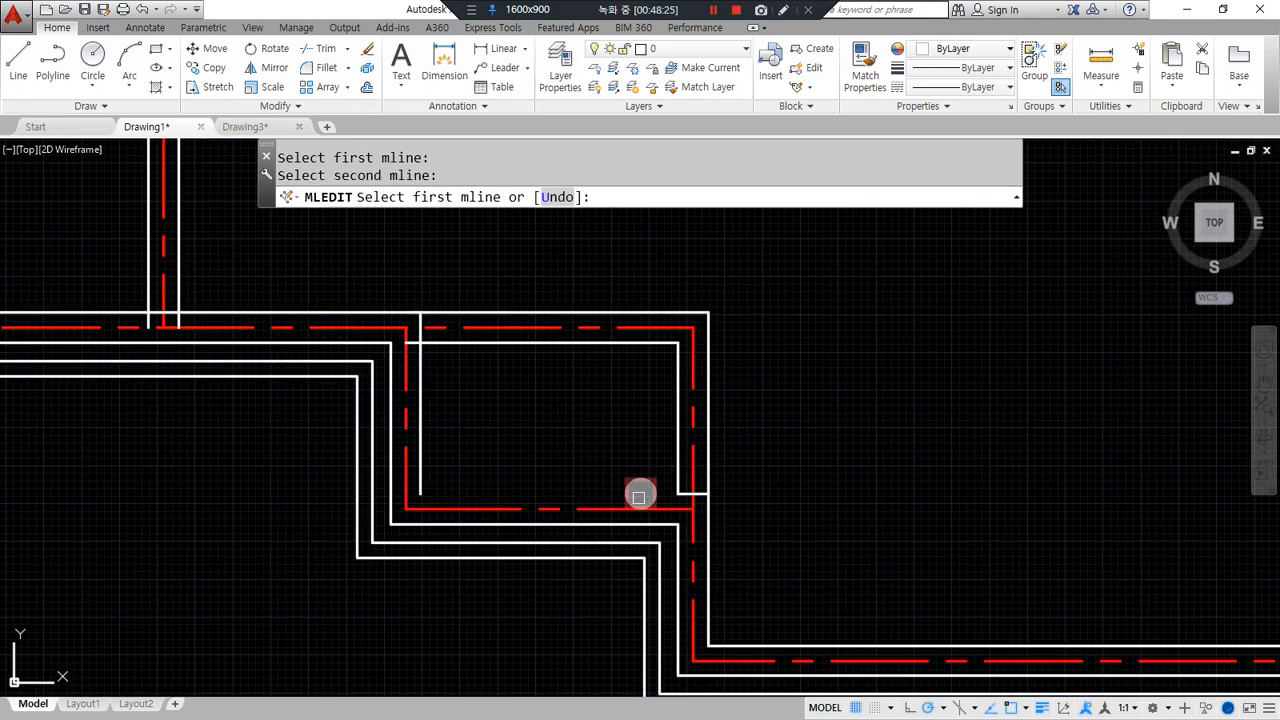
pyautogui.hotkey('ctrl', 'z')
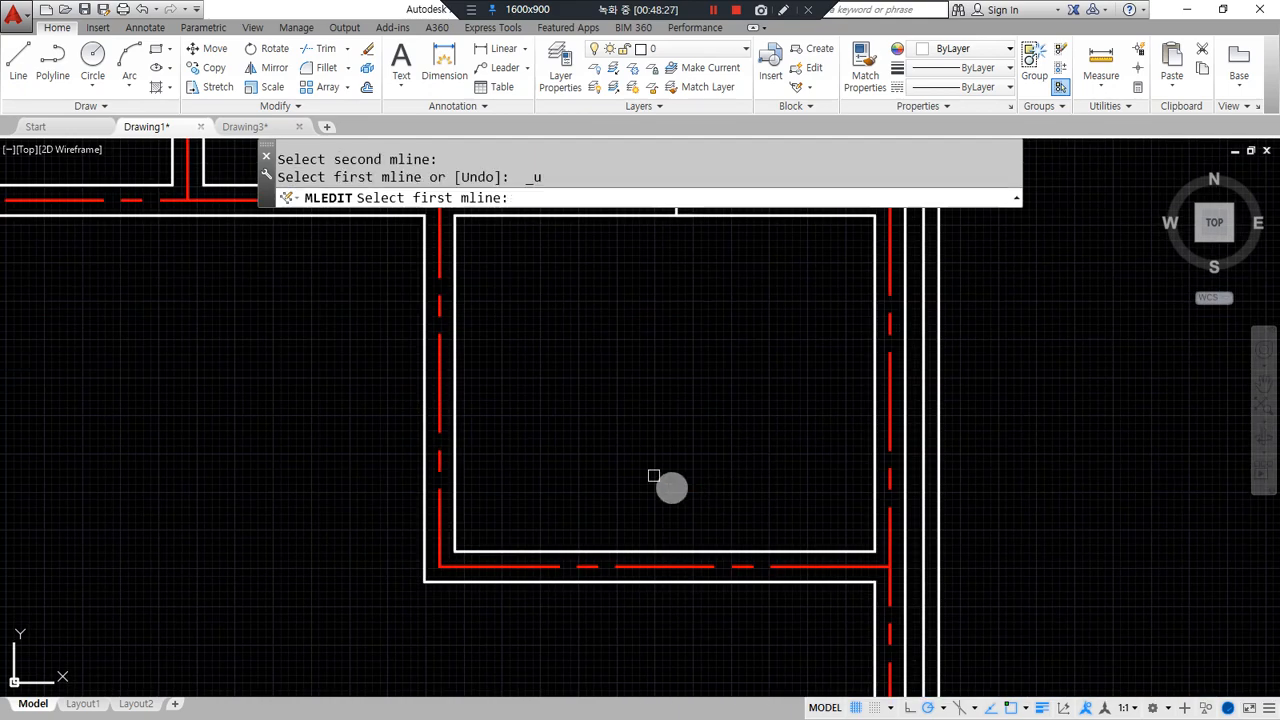
# Join the left end of the small entrance room's upper wall to the exterior wall with Merged Tee.
pyautogui.moveTo(522, 303); pyautogui.dragTo(648, 504, button='middle')
pyautogui.scroll(-5, 648, 504)
pyautogui.scroll(5, 622, 490)
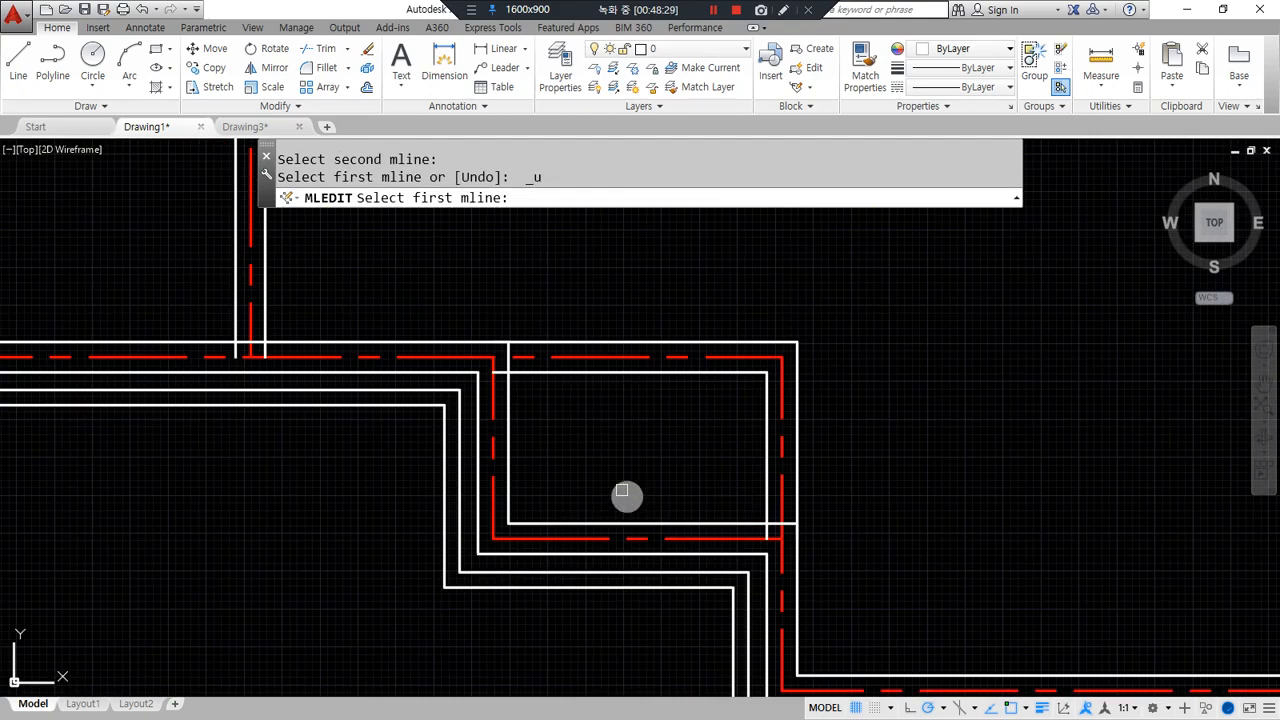
pyautogui.click(549, 372)
pyautogui.click(509, 403)
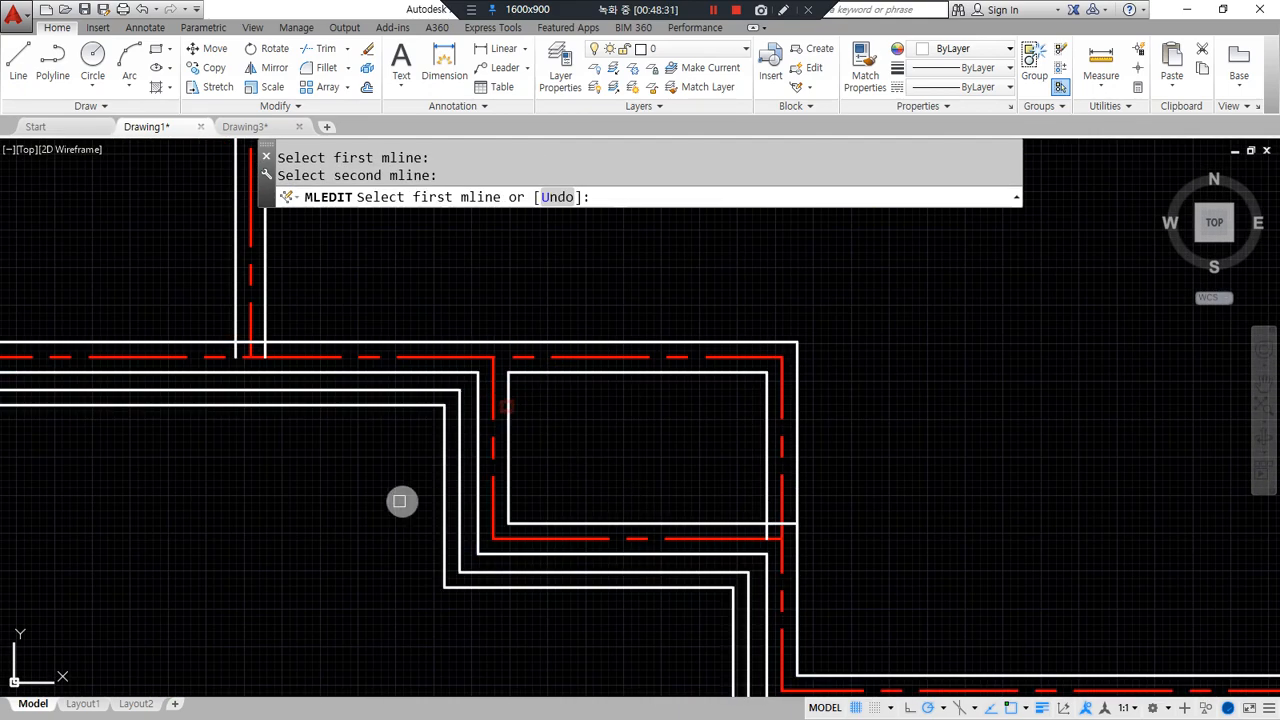
# Join the lower-left bathroom's right wall to the bottom exterior wall and its upper wall to the adjacent partition with Merged Tee.
pyautogui.moveTo(241, 405); pyautogui.dragTo(622, 507, button='middle')
pyautogui.click(643, 417)
pyautogui.click(664, 441)
pyautogui.scroll(-3, 470, 455)
pyautogui.scroll(3, 477, 323)
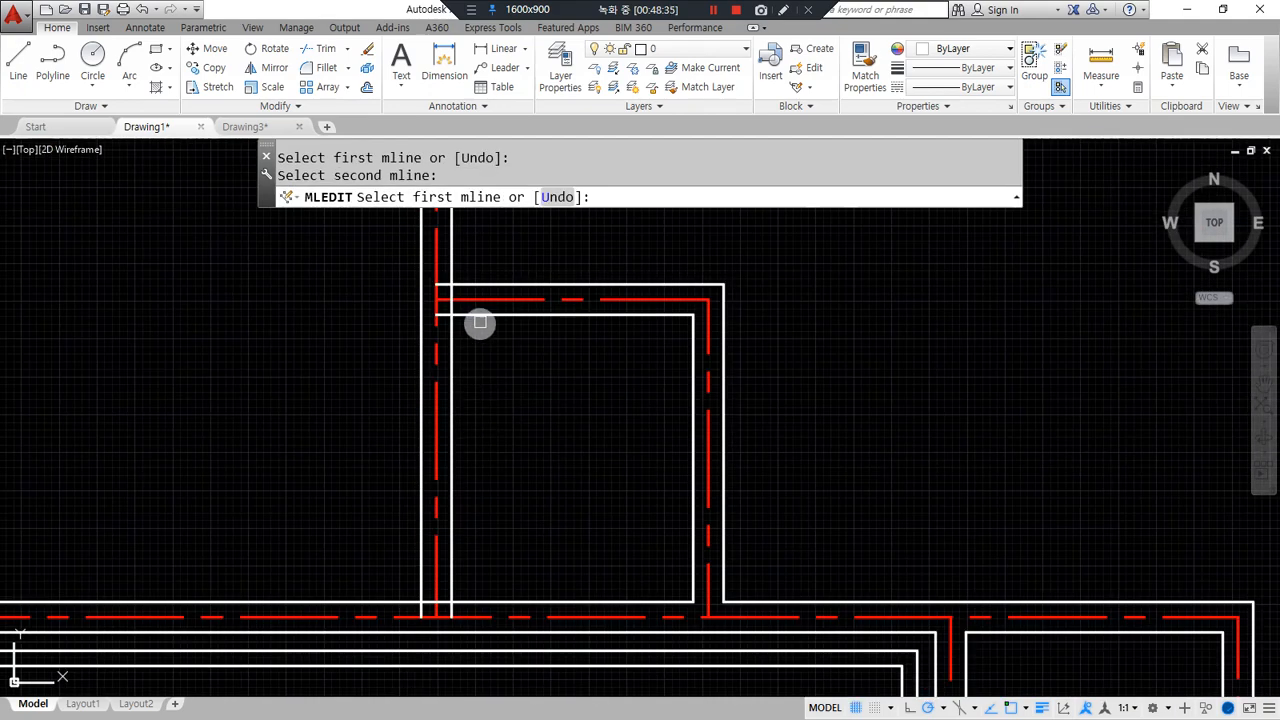
pyautogui.click(478, 318)
pyautogui.click(447, 362)
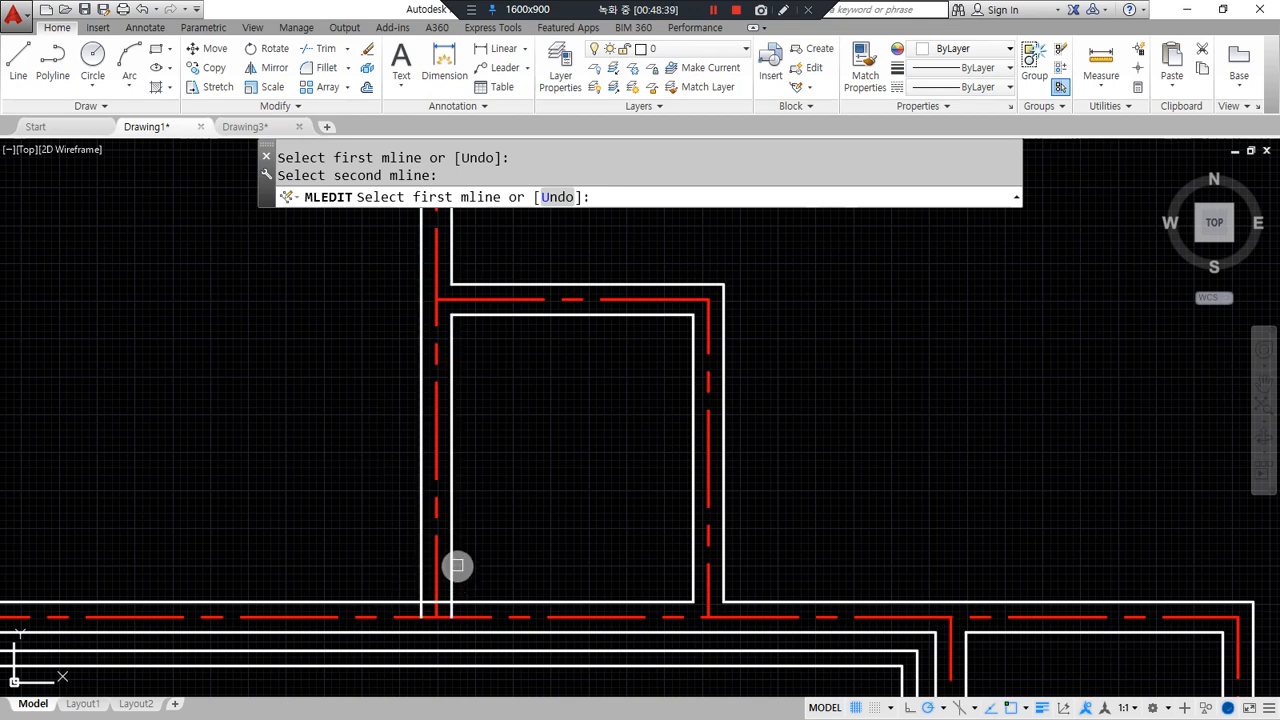
# Join the lower end of the partition left of the small bathroom to the bottom exterior wall with Merged Tee.
pyautogui.click(477, 604)
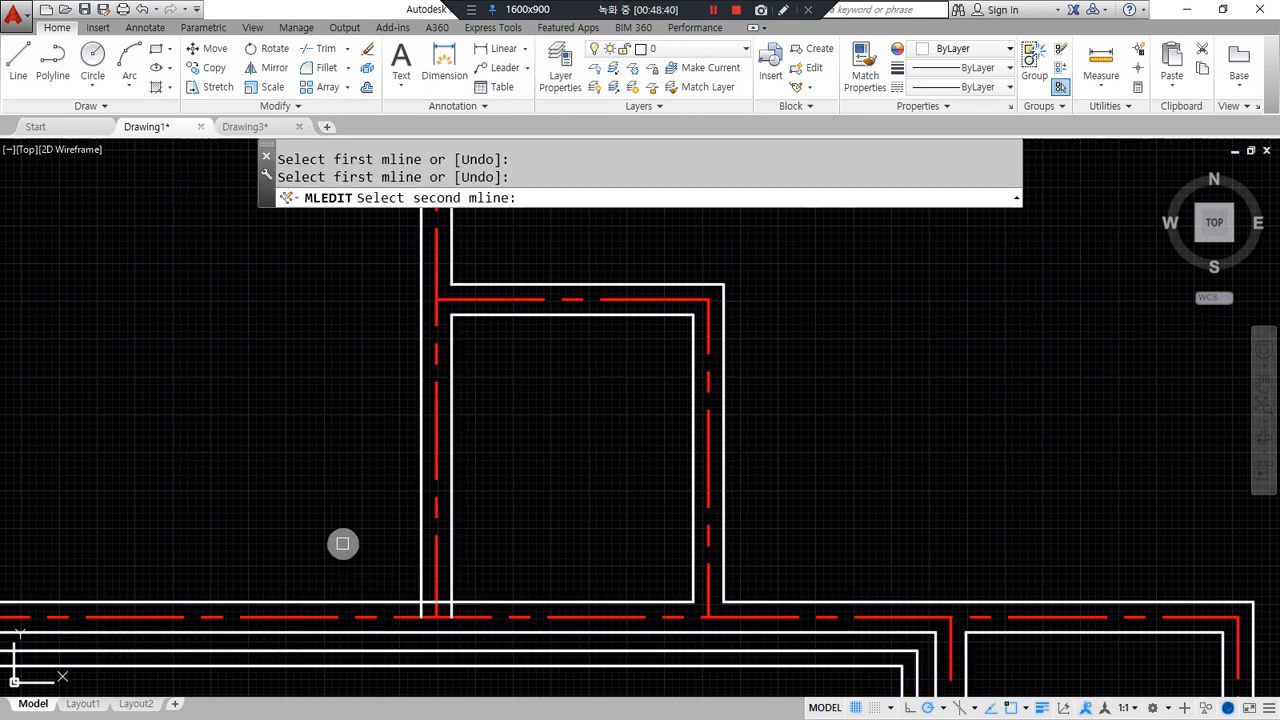
pyautogui.click(445, 569)
pyautogui.click(448, 576)
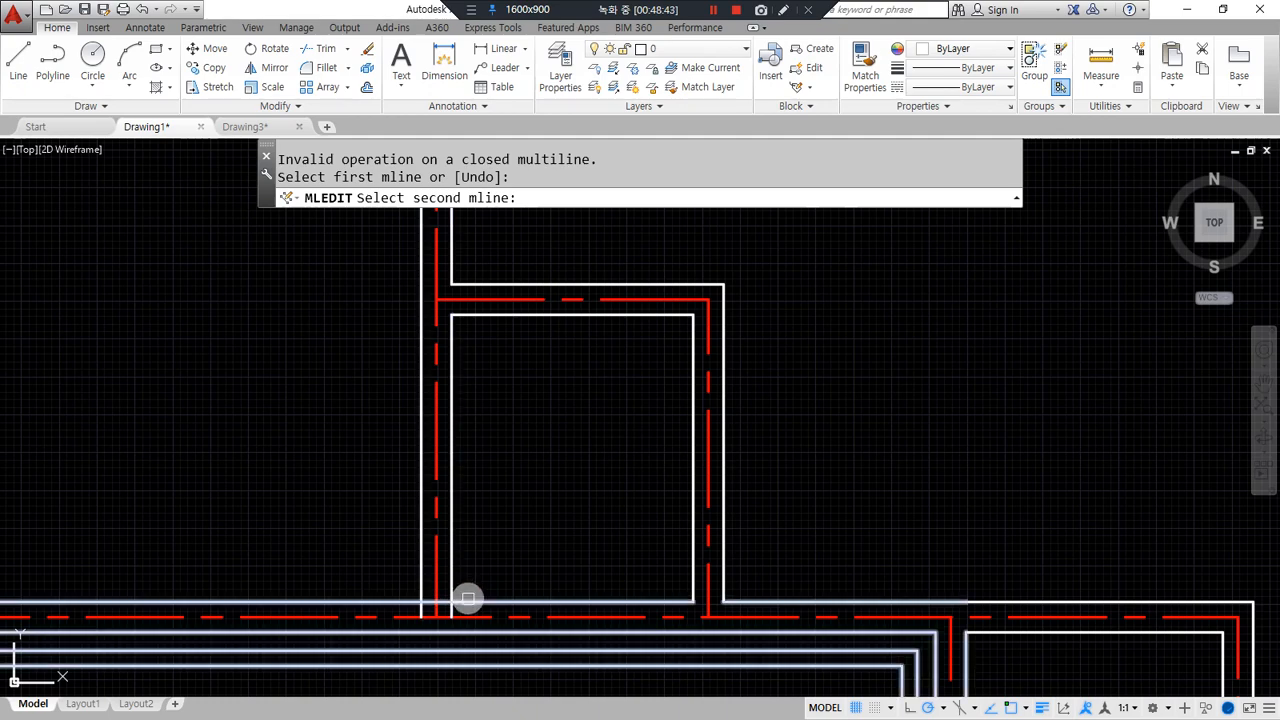
pyautogui.click(467, 600)
# Retry Merged Tee at the entrance room's lower-right wall junction and undo the result.
pyautogui.scroll(-4, 229, 520)
pyautogui.moveTo(215, 517); pyautogui.dragTo(457, 520, button='middle')
pyautogui.moveTo(569, 496); pyautogui.dragTo(514, 511, button='middle')
pyautogui.scroll(6, 480, 440)
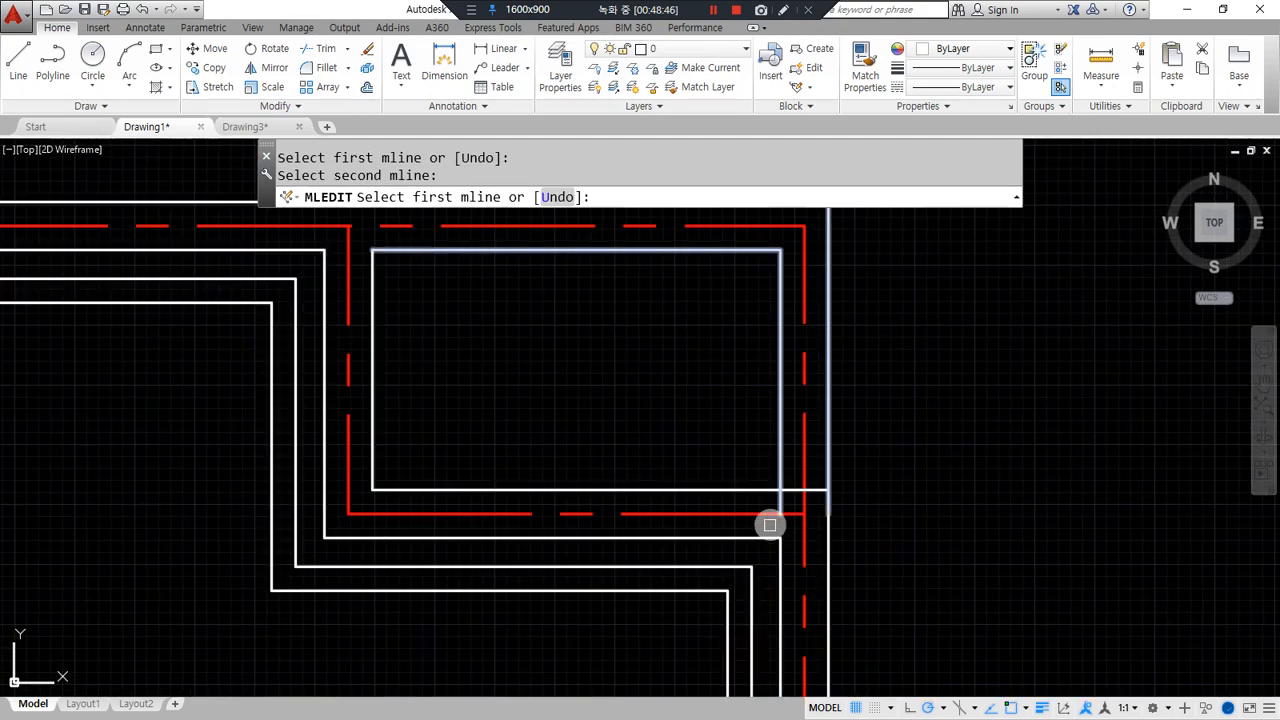
pyautogui.click(773, 467)
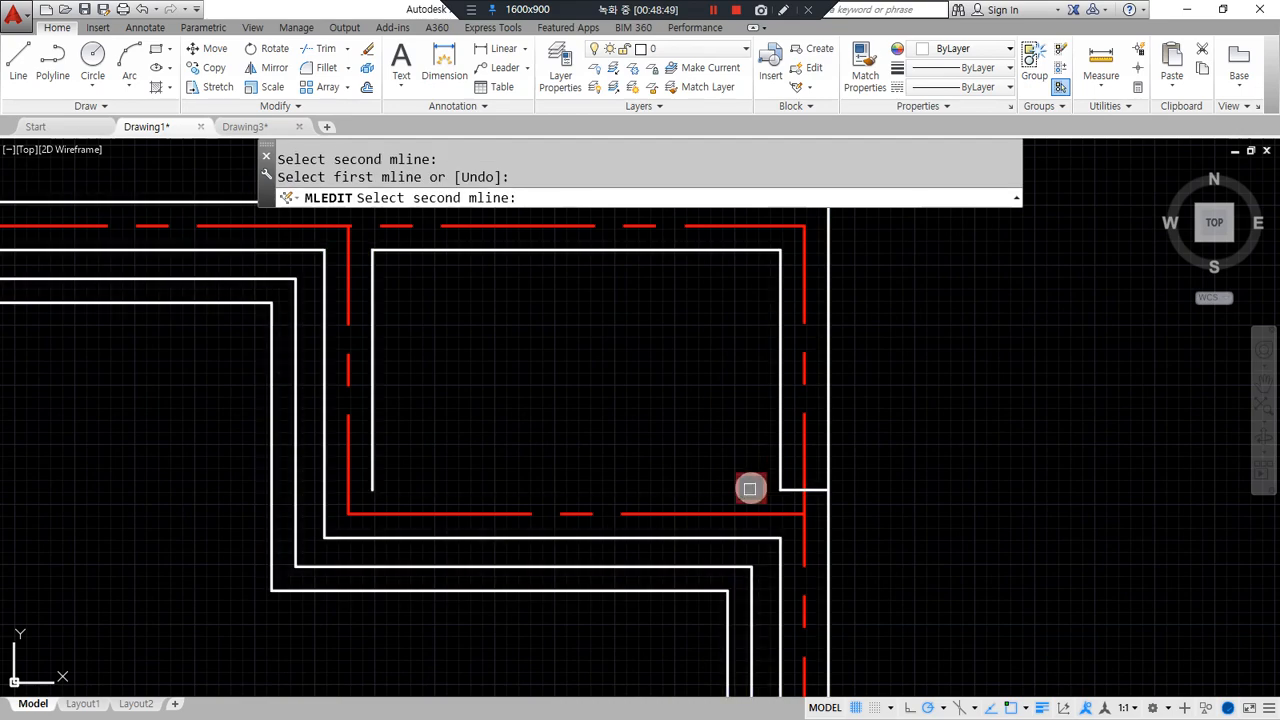
pyautogui.click(749, 488)
pyautogui.hotkey('ctrl', 'z')
# End the multiline editing and explode all the floor plan's wall multilines into individual lines.
pyautogui.moveTo(628, 565); pyautogui.dragTo(806, 290, button='middle')
pyautogui.scroll(-2, 806, 290)
pyautogui.moveTo(922, 402); pyautogui.dragTo(532, 440, button='middle')
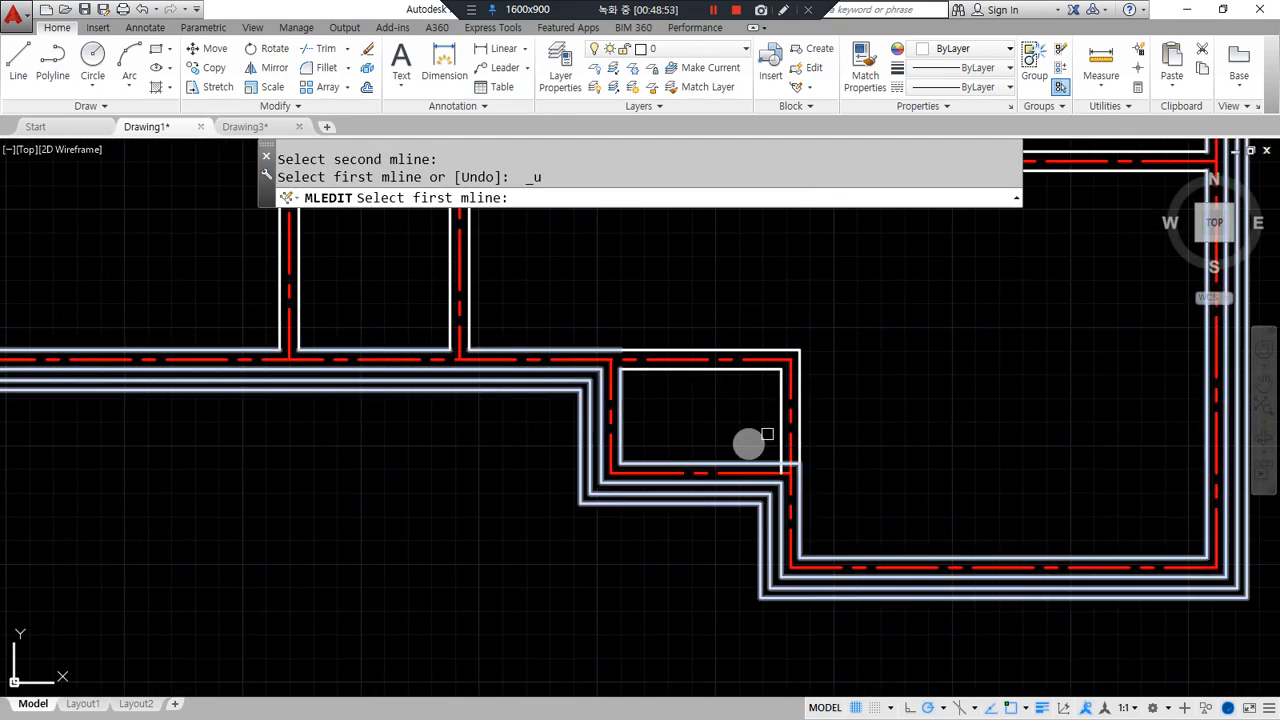
pyautogui.press('space')
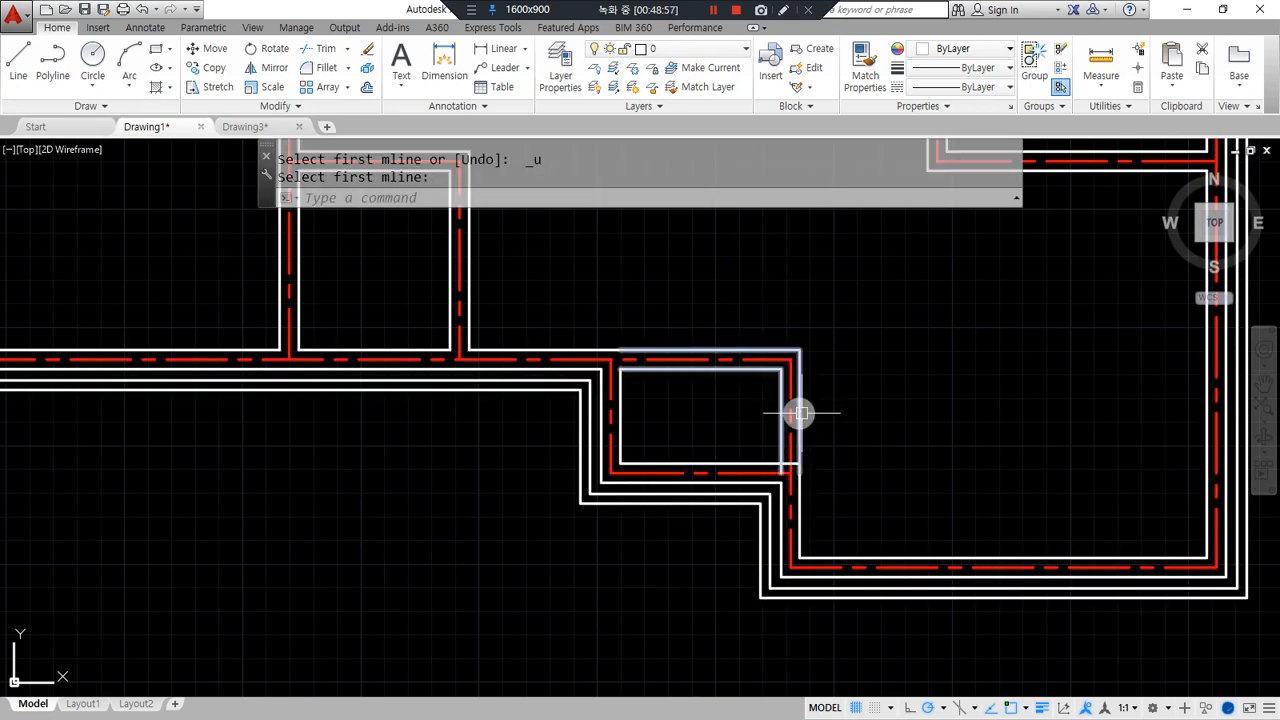
pyautogui.write('x')
pyautogui.press('space')
pyautogui.click(857, 422)
pyautogui.click(712, 510)
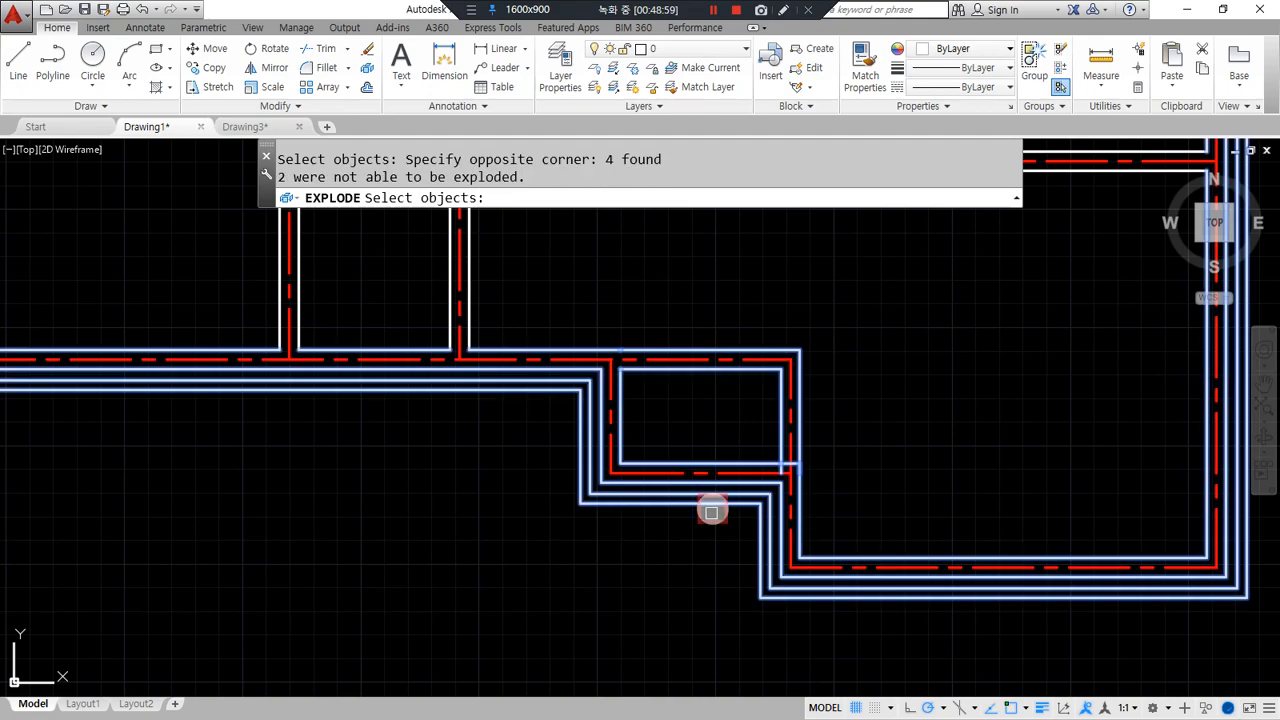
pyautogui.scroll(-3, 508, 473)
pyautogui.scroll(-2, 330, 350)
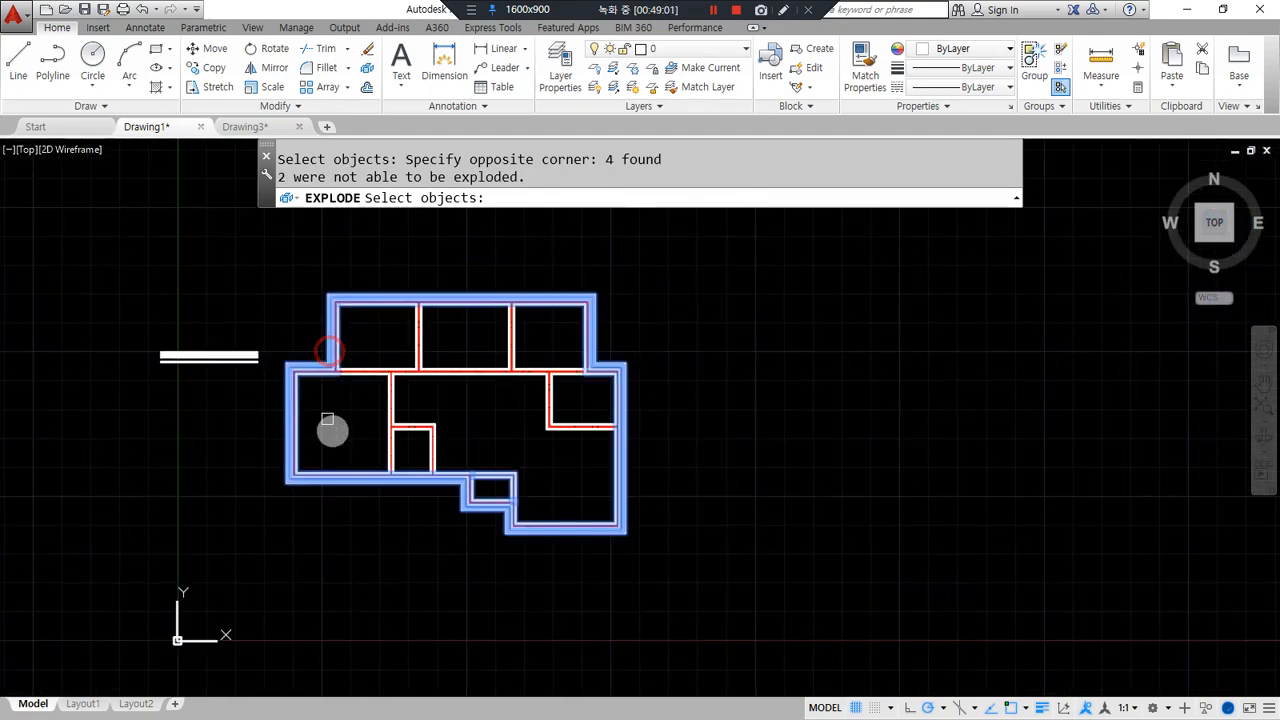
pyautogui.click(228, 256)
pyautogui.click(777, 623)
pyautogui.press('Return')
# Fillet the two crossing inner wall lines at the entrance room's lower-right corner with radius 0.
pyautogui.scroll(5, 508, 515)
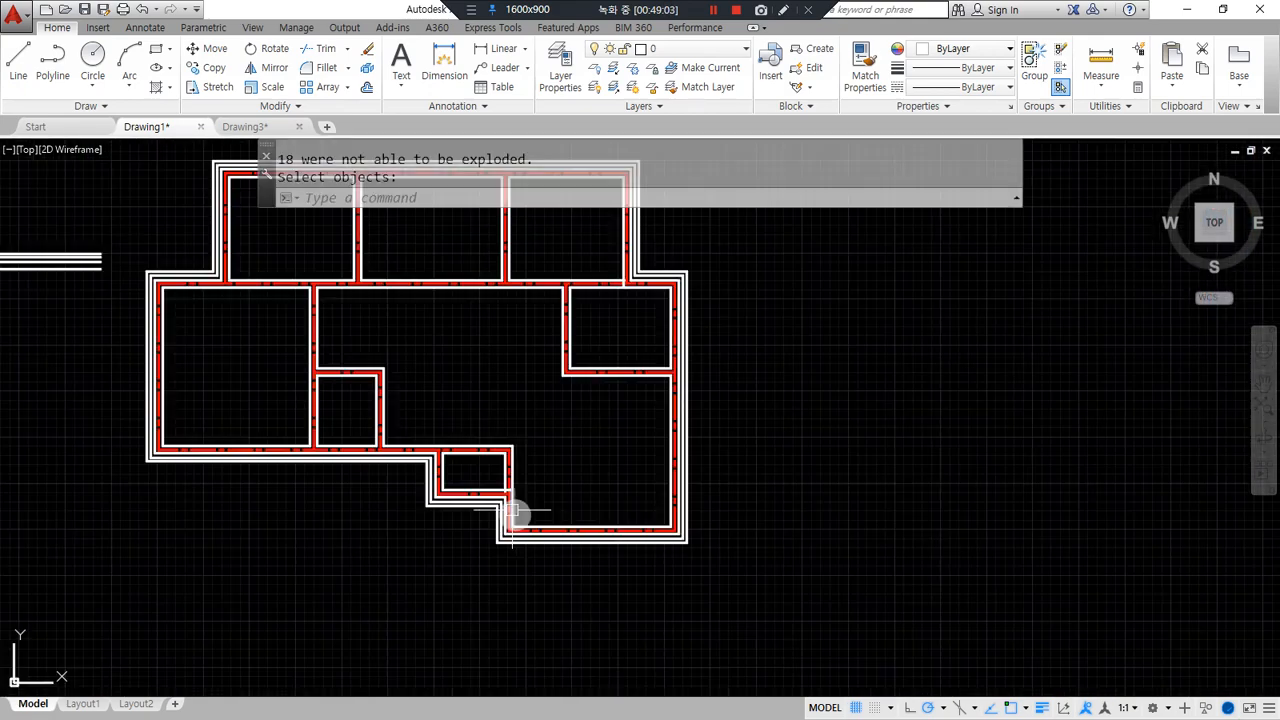
pyautogui.scroll(2, 503, 500)
pyautogui.write('f')
pyautogui.press('Return')
pyautogui.click(497, 406)
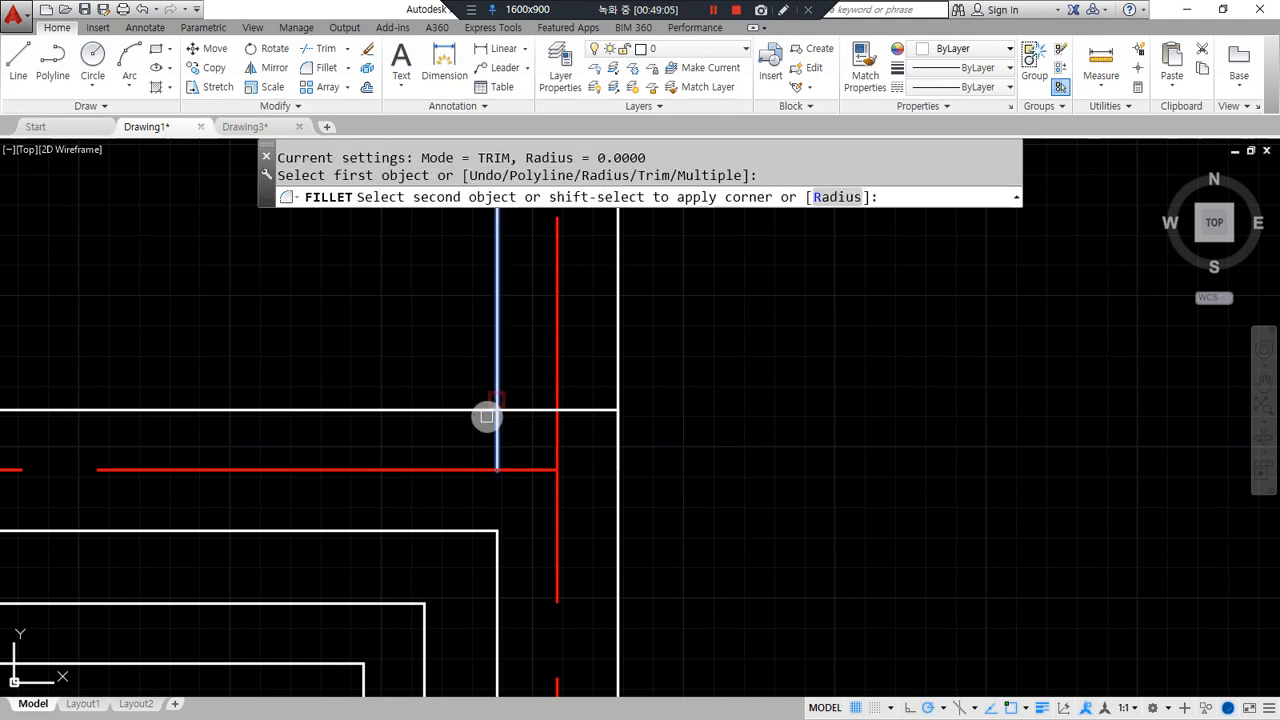
pyautogui.click(480, 413)
pyautogui.scroll(-2, 391, 463)
pyautogui.scroll(-1, 251, 508)
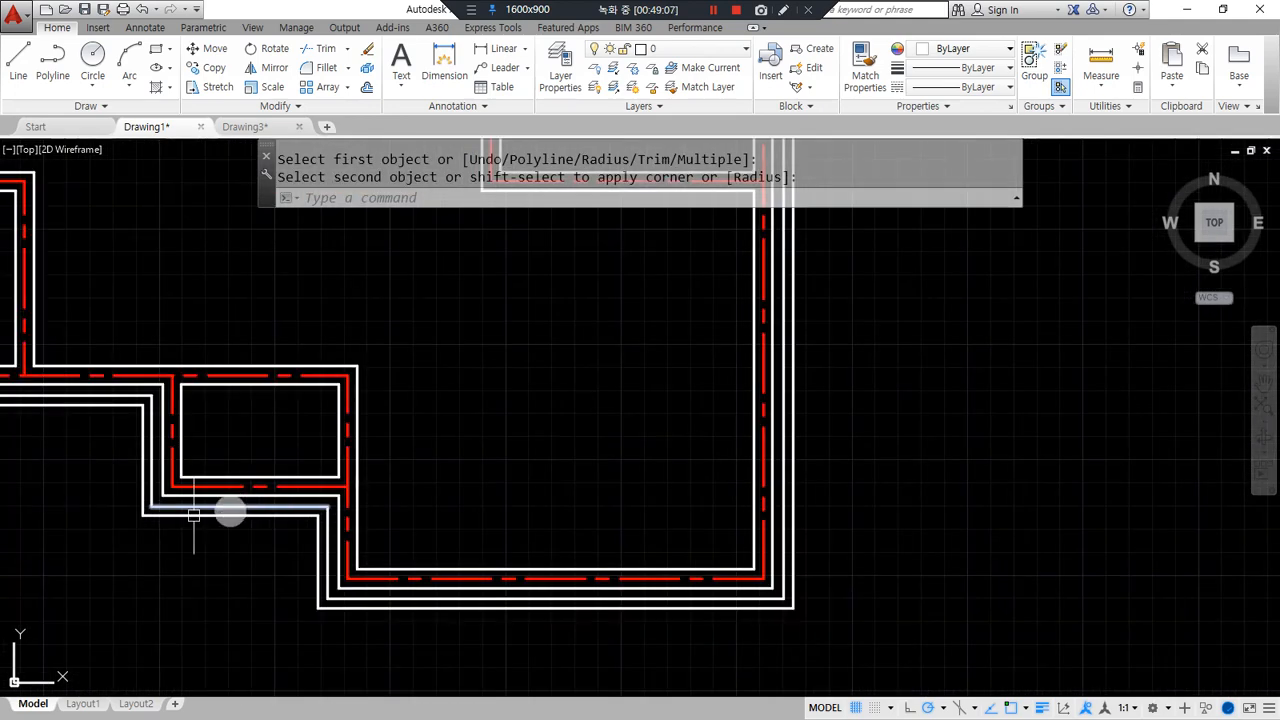
# Fillet the overrunning inner wall lines at the upper-right room's lower-right corner with radius 0.
pyautogui.moveTo(251, 508); pyautogui.dragTo(374, 581, button='middle')
pyautogui.scroll(-2, 283, 451)
pyautogui.scroll(-2, 225, 435)
pyautogui.moveTo(225, 435); pyautogui.dragTo(497, 566, button='middle')
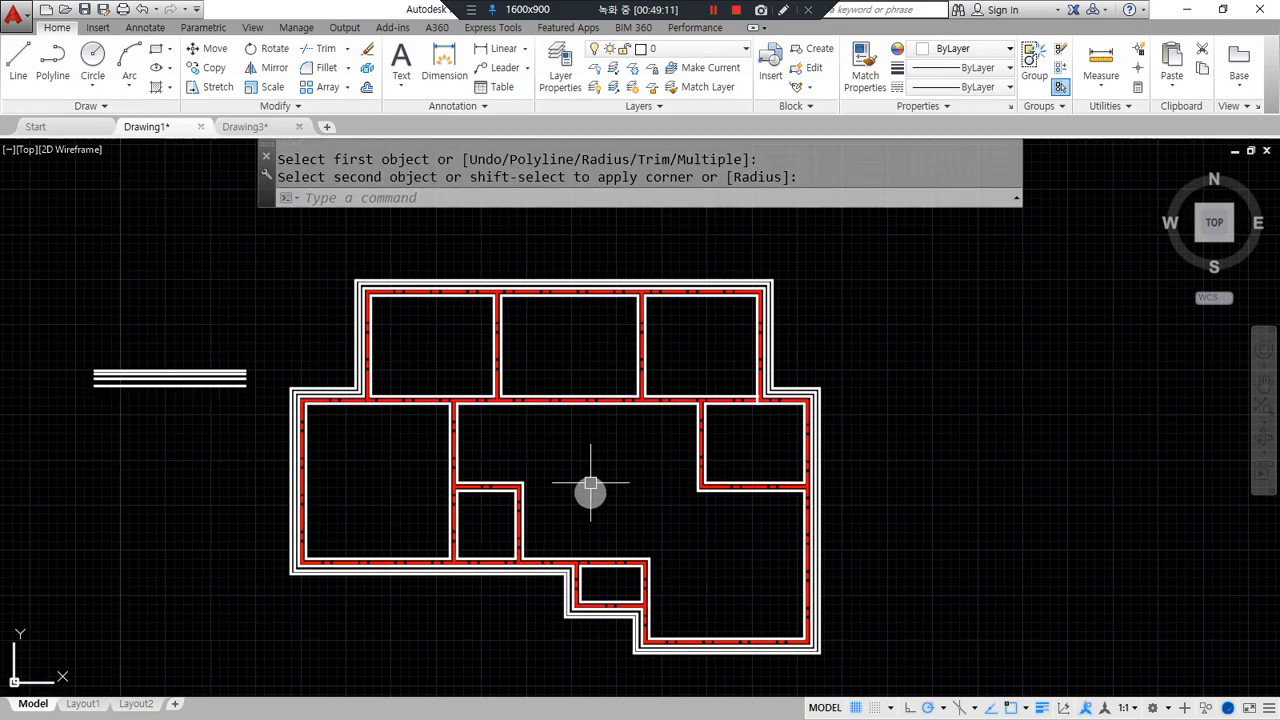
pyautogui.scroll(5, 589, 453)
pyautogui.scroll(2, 748, 400)
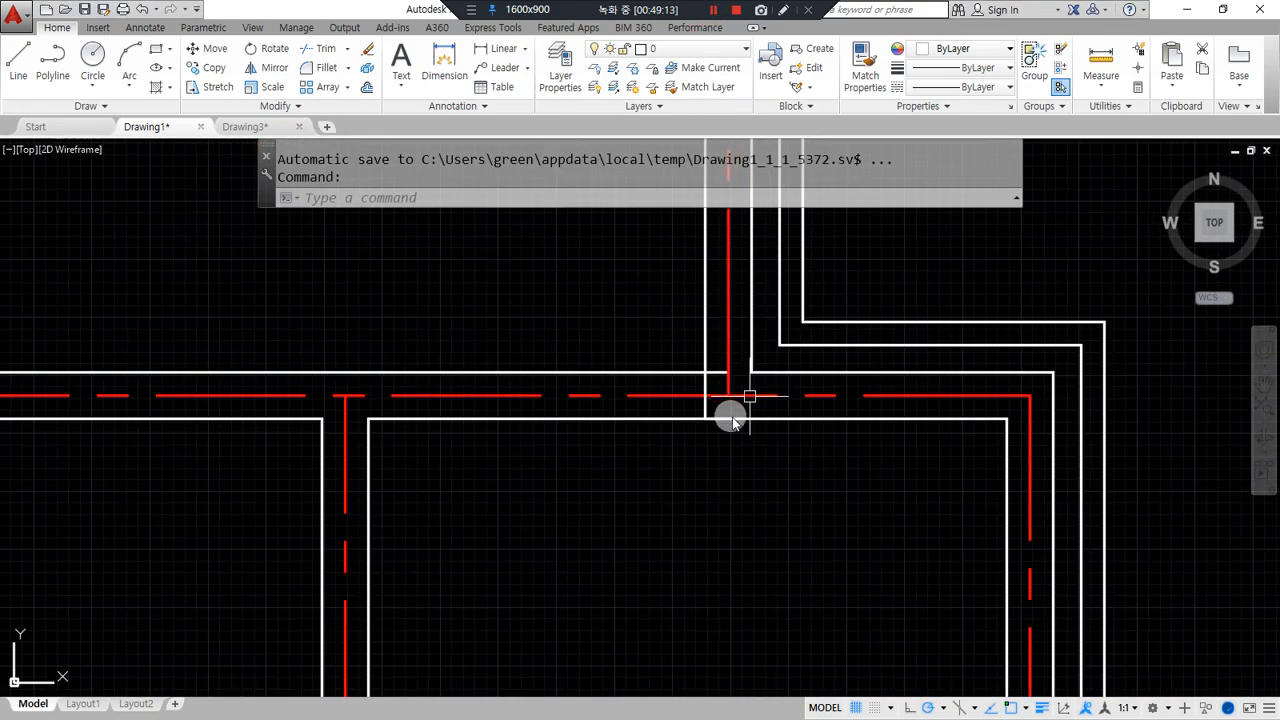
pyautogui.write('f')
pyautogui.press('Return')
pyautogui.click(706, 337)
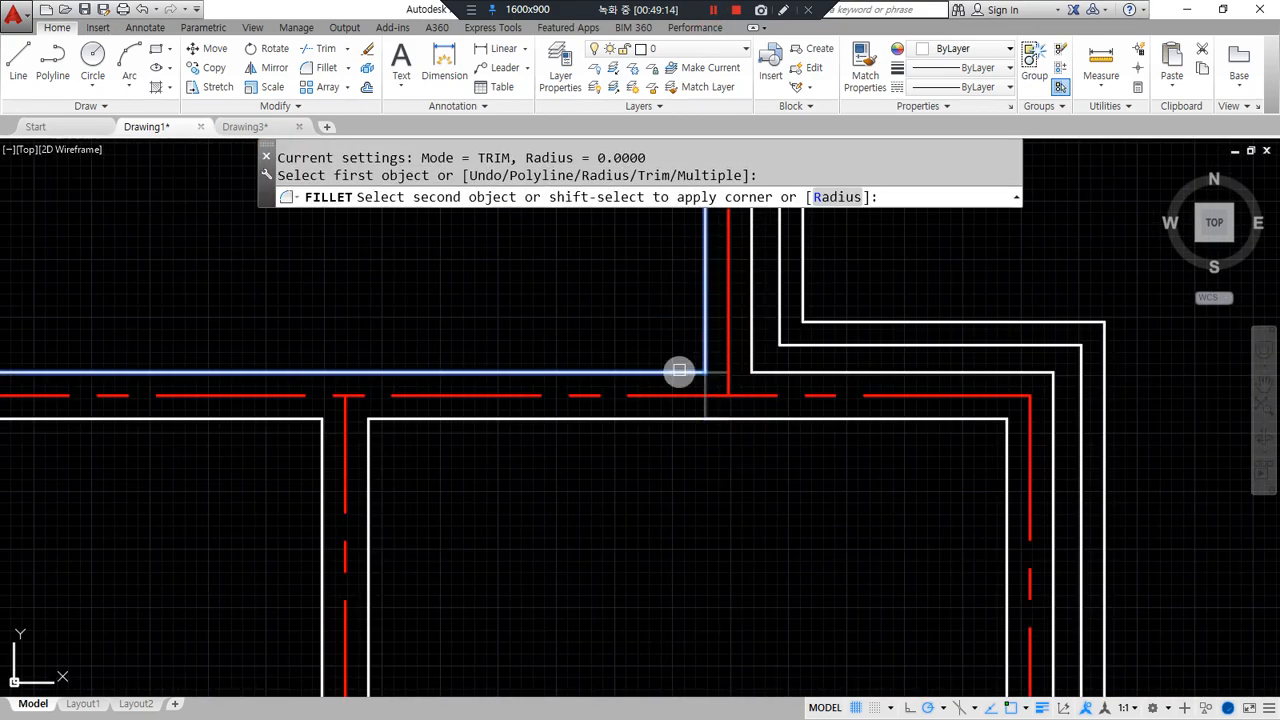
pyautogui.click(677, 371)
pyautogui.scroll(-3, 614, 437)
pyautogui.scroll(-1, 586, 429)
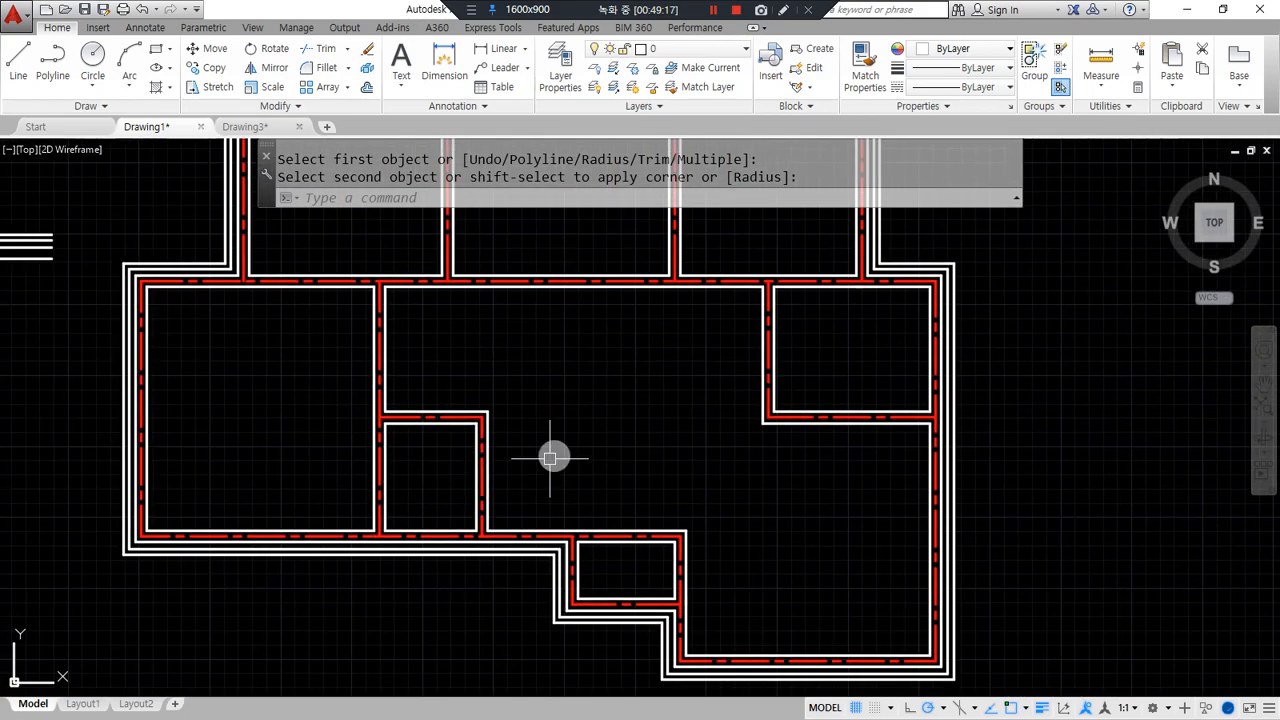
# Switch to the browser's reference floor plan image and examine its rooms, doors and windows from the upper rooms down to the entrance.
pyautogui.moveTo(574, 584); pyautogui.dragTo(748, 524, button='middle')
pyautogui.moveTo(990, 660)
pyautogui.mouseDown()
pyautogui.moveTo(329, 591)
pyautogui.moveTo(937, 371)
pyautogui.moveTo(1040, 677)
pyautogui.moveTo(933, 685)
pyautogui.mouseUp()
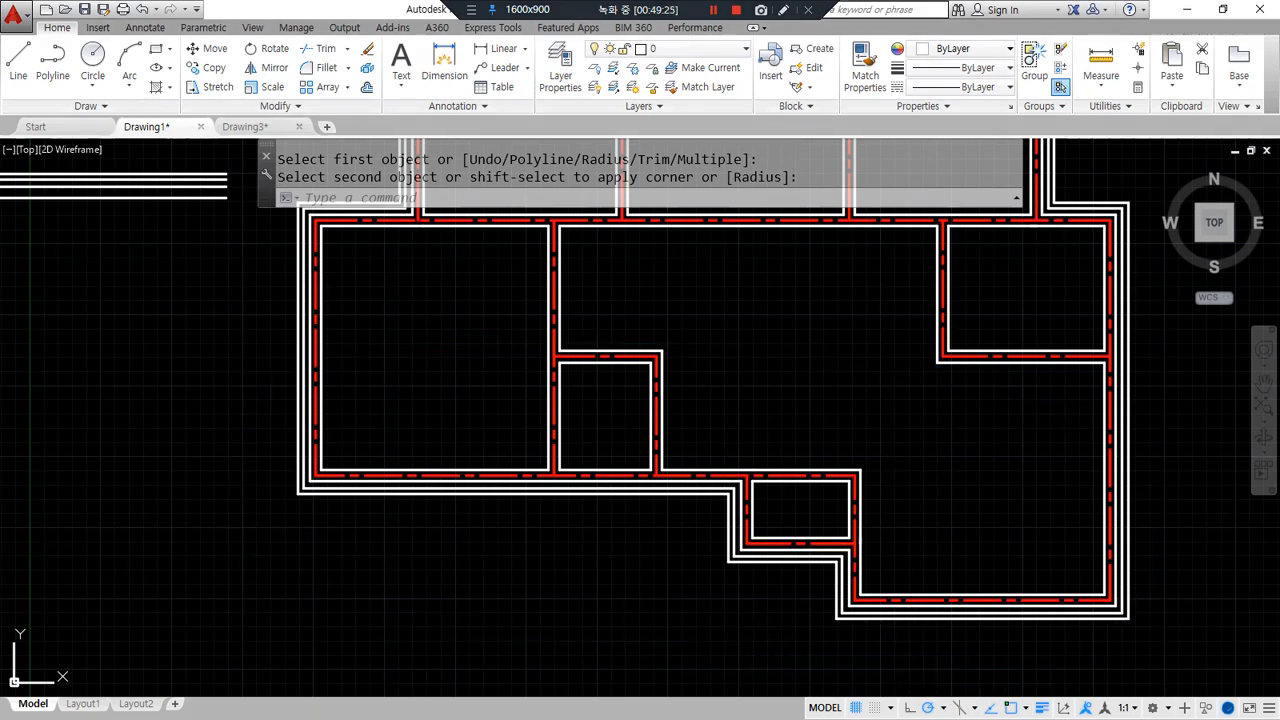
pyautogui.moveTo(0, 110); pyautogui.dragTo(753, 54)
pyautogui.keyDown('ctrl'); pyautogui.scroll(-4, 638, 268); pyautogui.keyUp('ctrl')
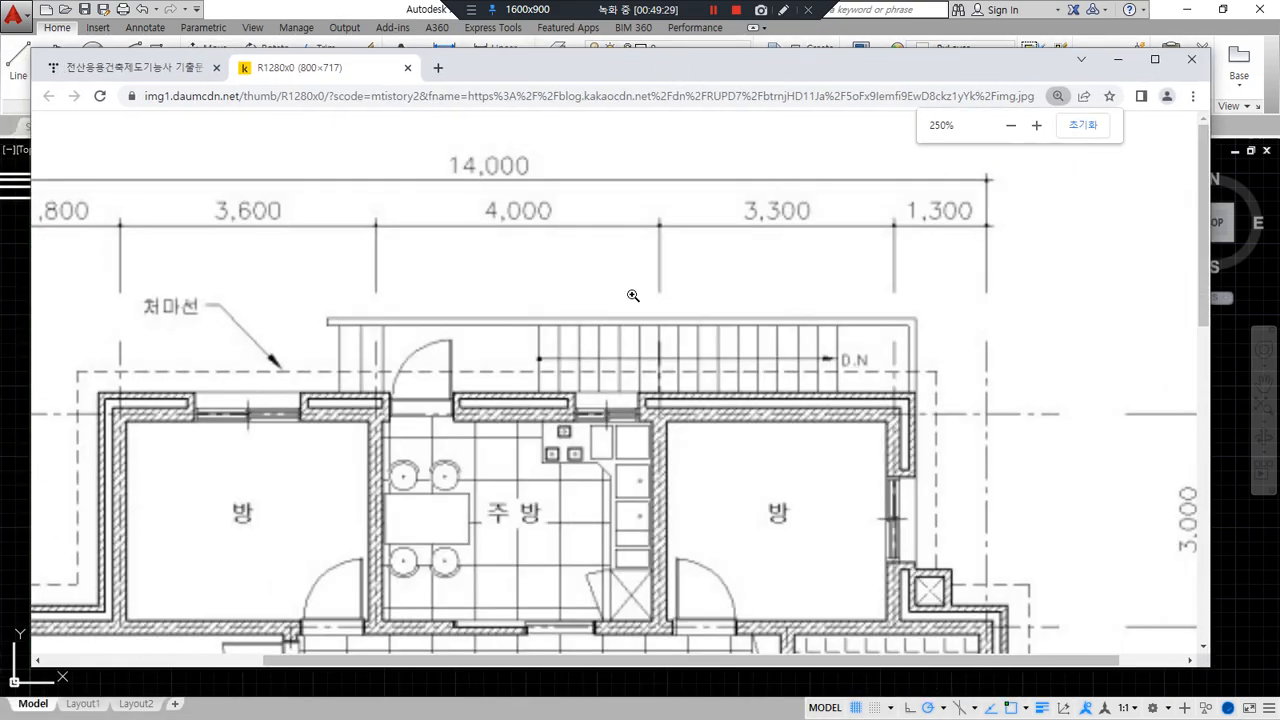
pyautogui.scroll(-4, 628, 352)
pyautogui.scroll(-1, 629, 361)
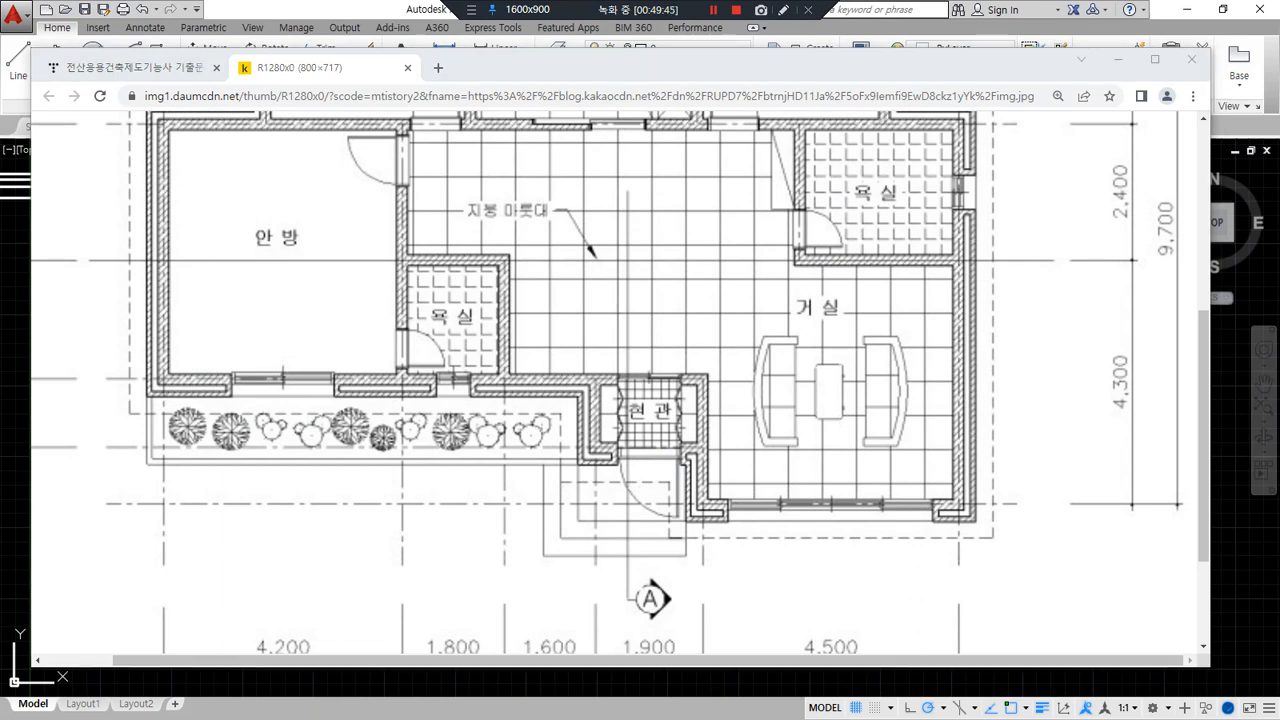
# Open the cadcamp.tistory.com blog in a new browser tab and find the window drawing article 창문그리기 on its third page.
pyautogui.click(437, 68)
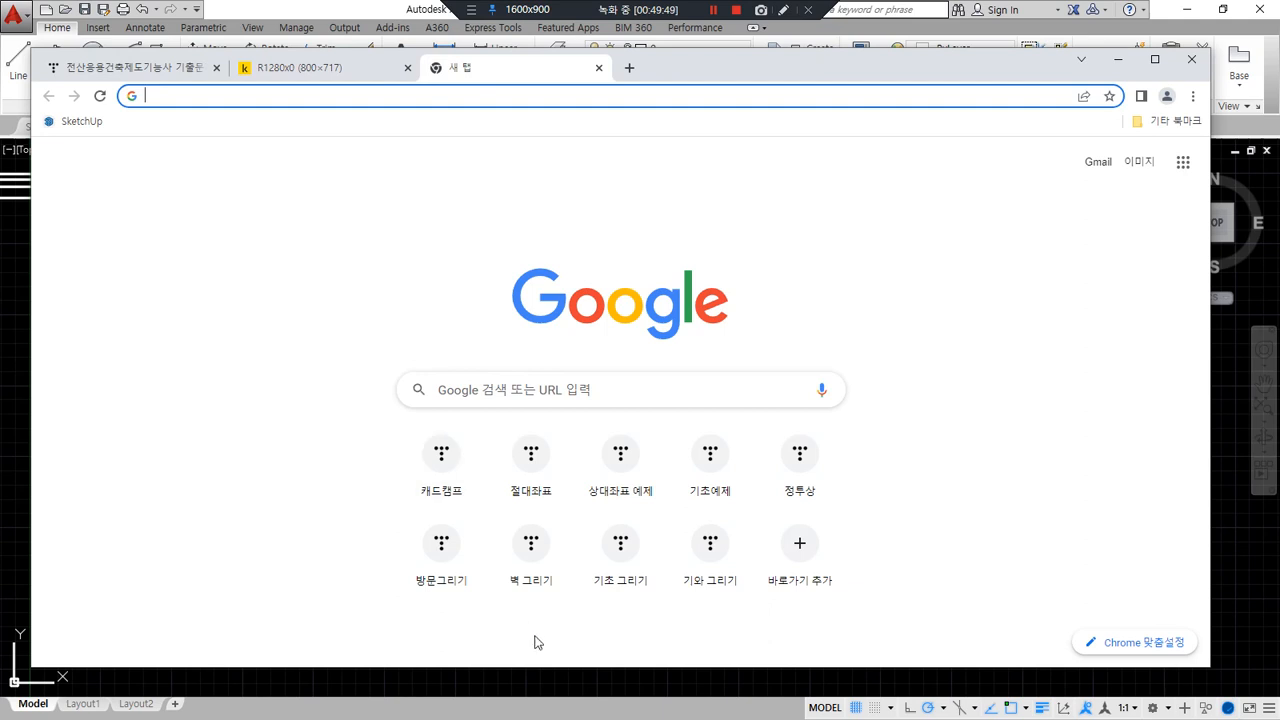
pyautogui.click(430, 478)
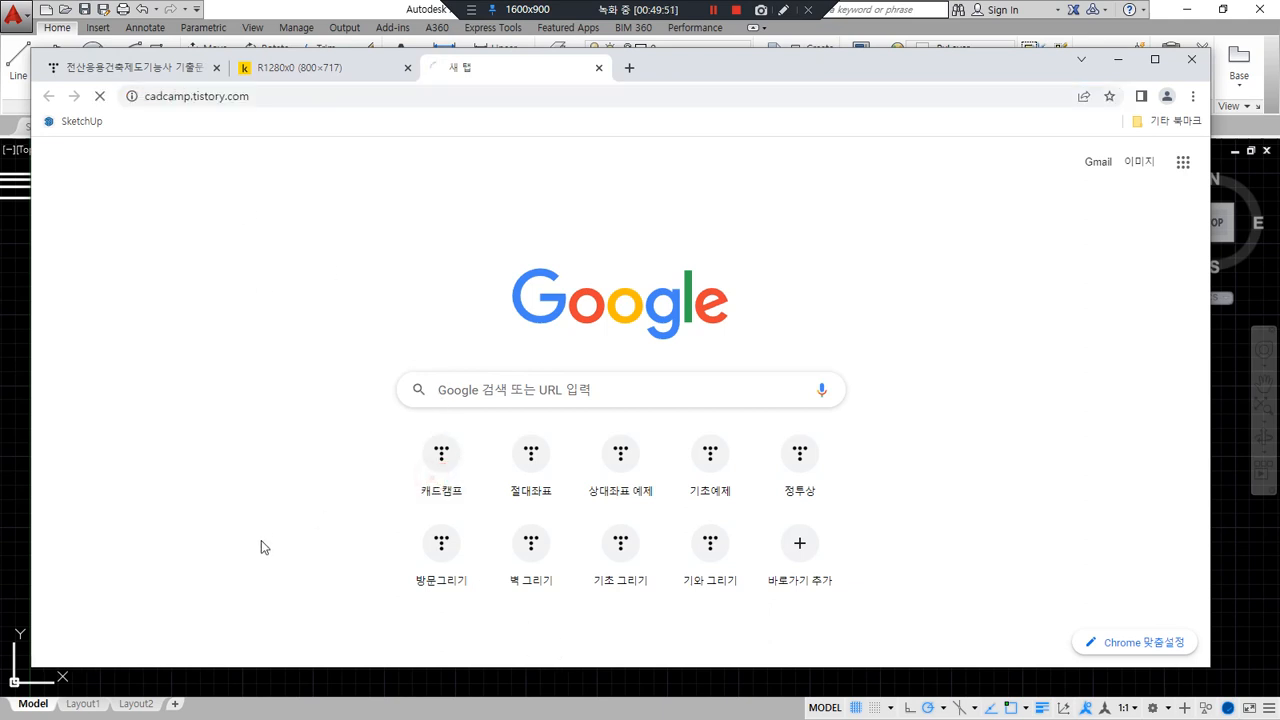
pyautogui.scroll(-10, 494, 540)
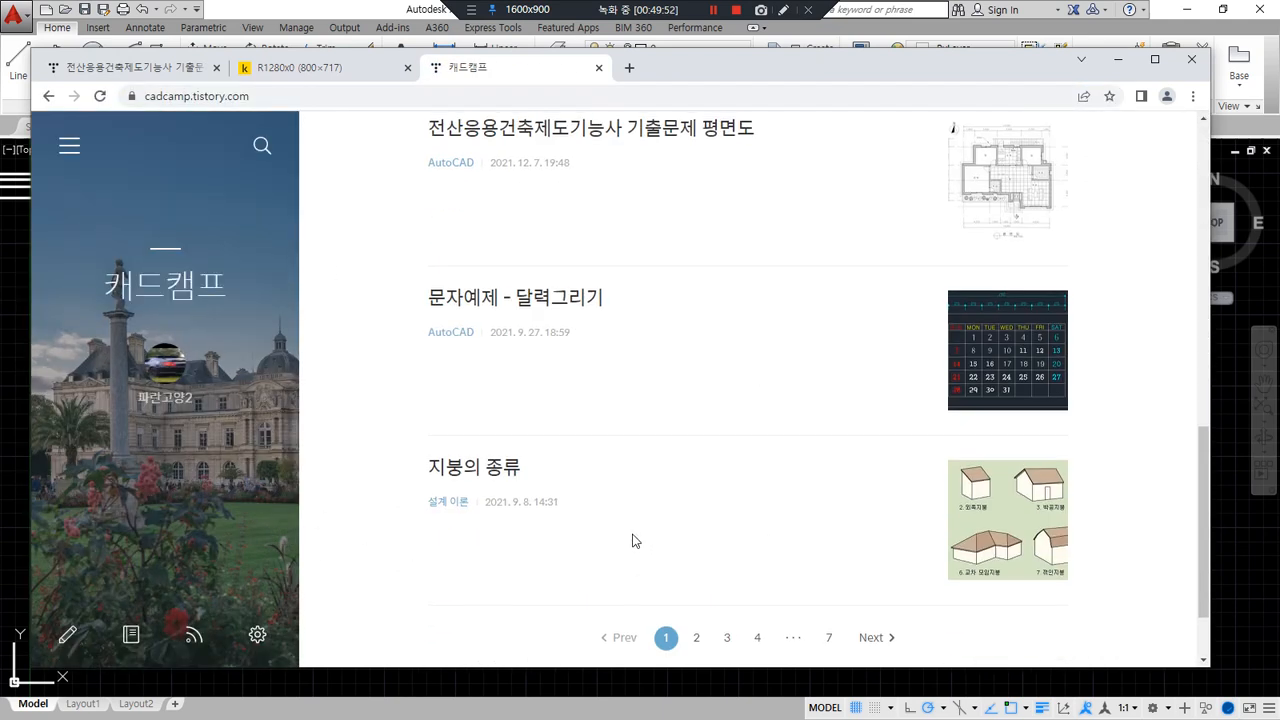
pyautogui.click(696, 536)
pyautogui.scroll(-10, 693, 548)
pyautogui.scroll(-3, 693, 548)
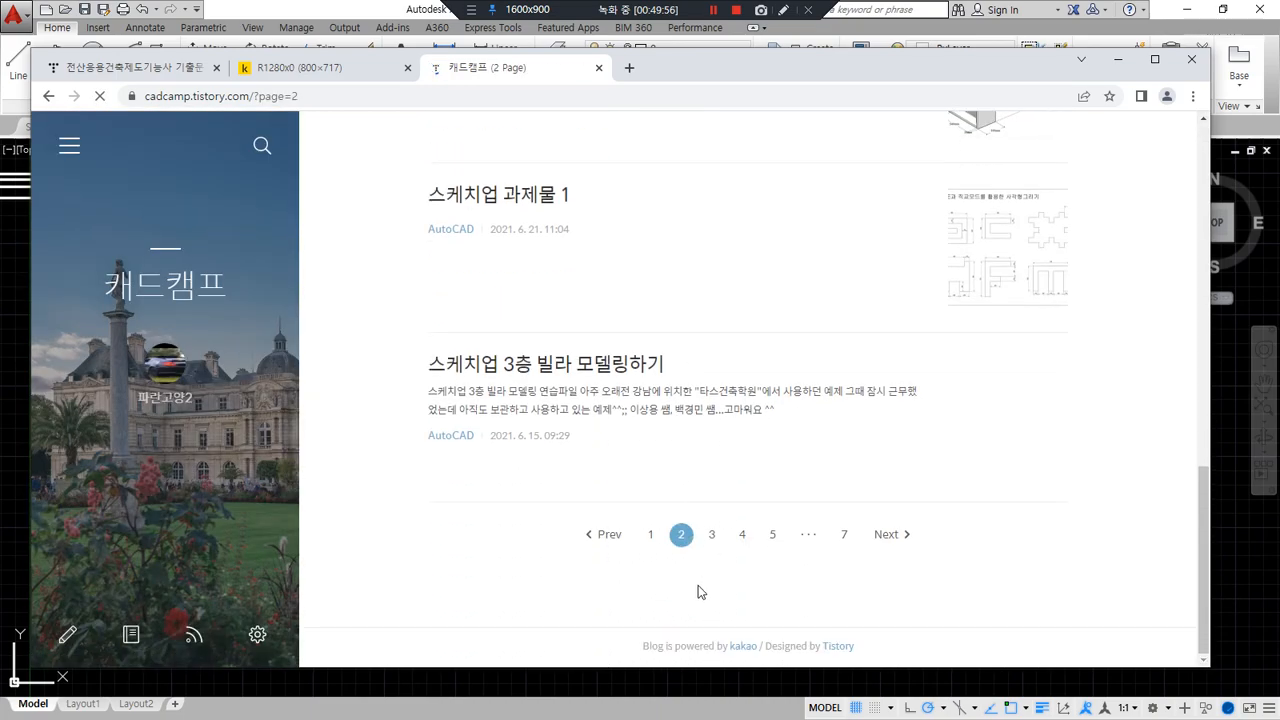
pyautogui.click(714, 541)
pyautogui.scroll(-3, 715, 541)
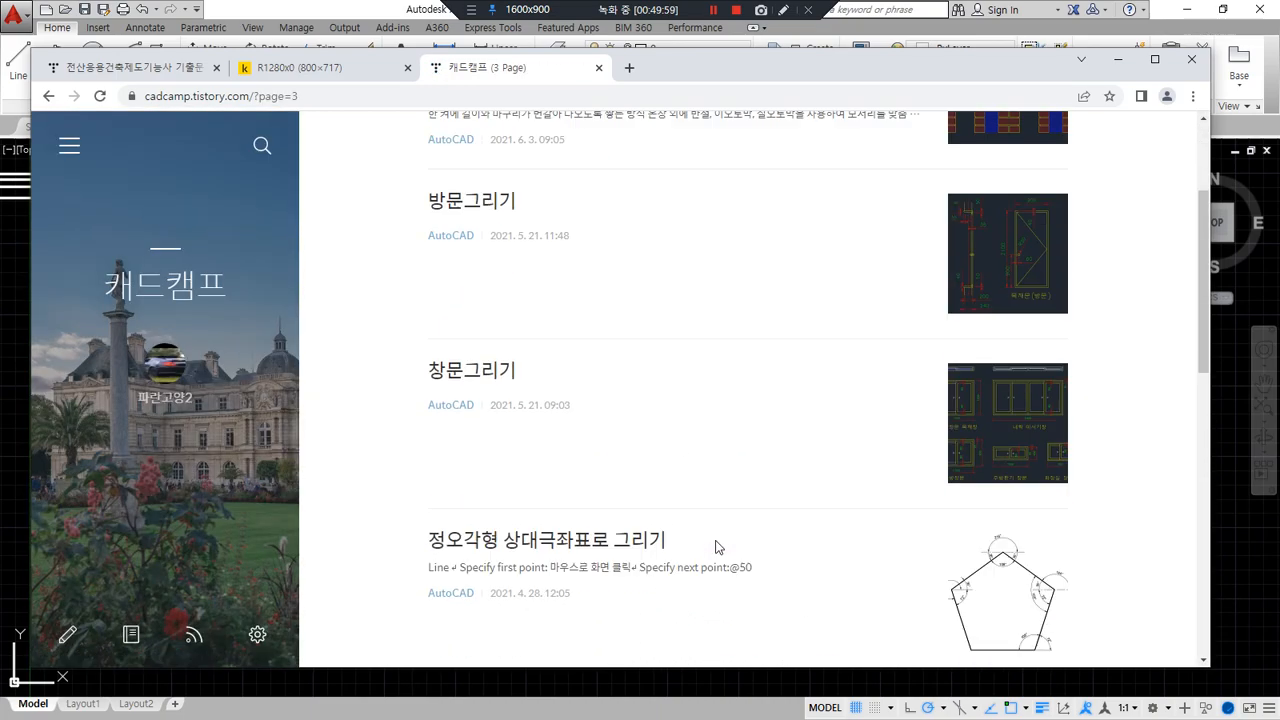
pyautogui.scroll(1, 716, 547)
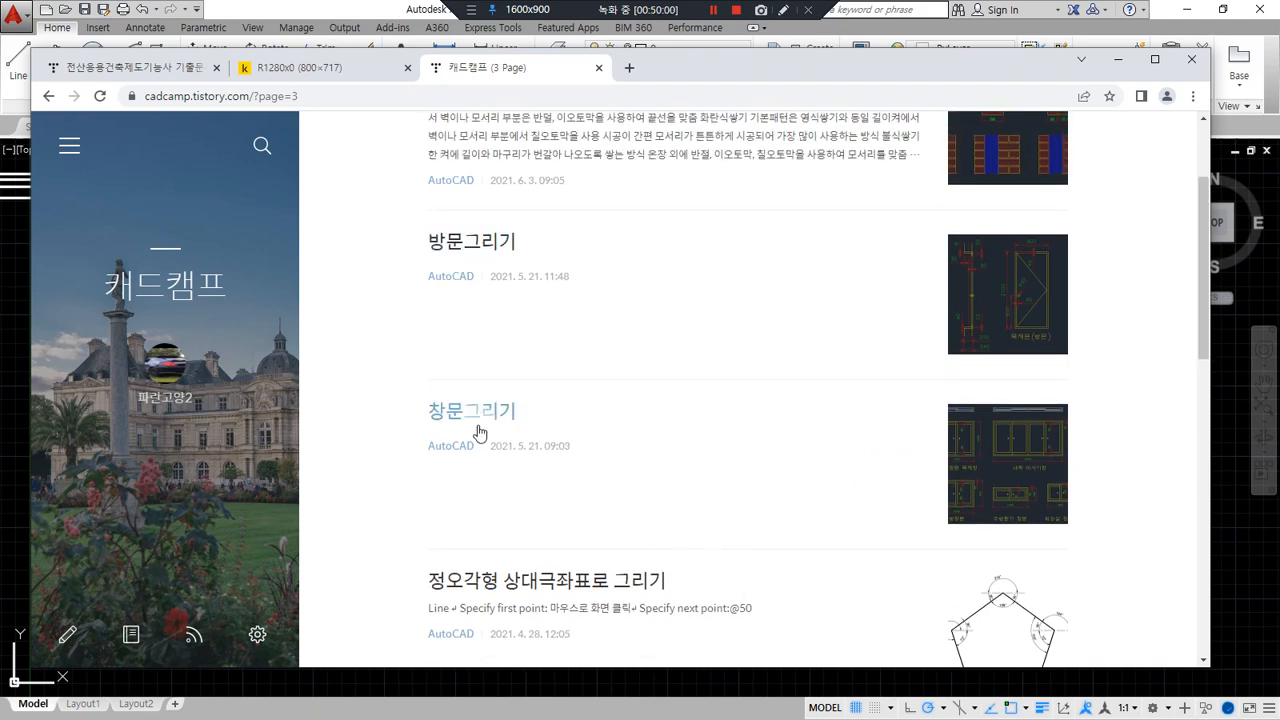
pyautogui.click(466, 424)
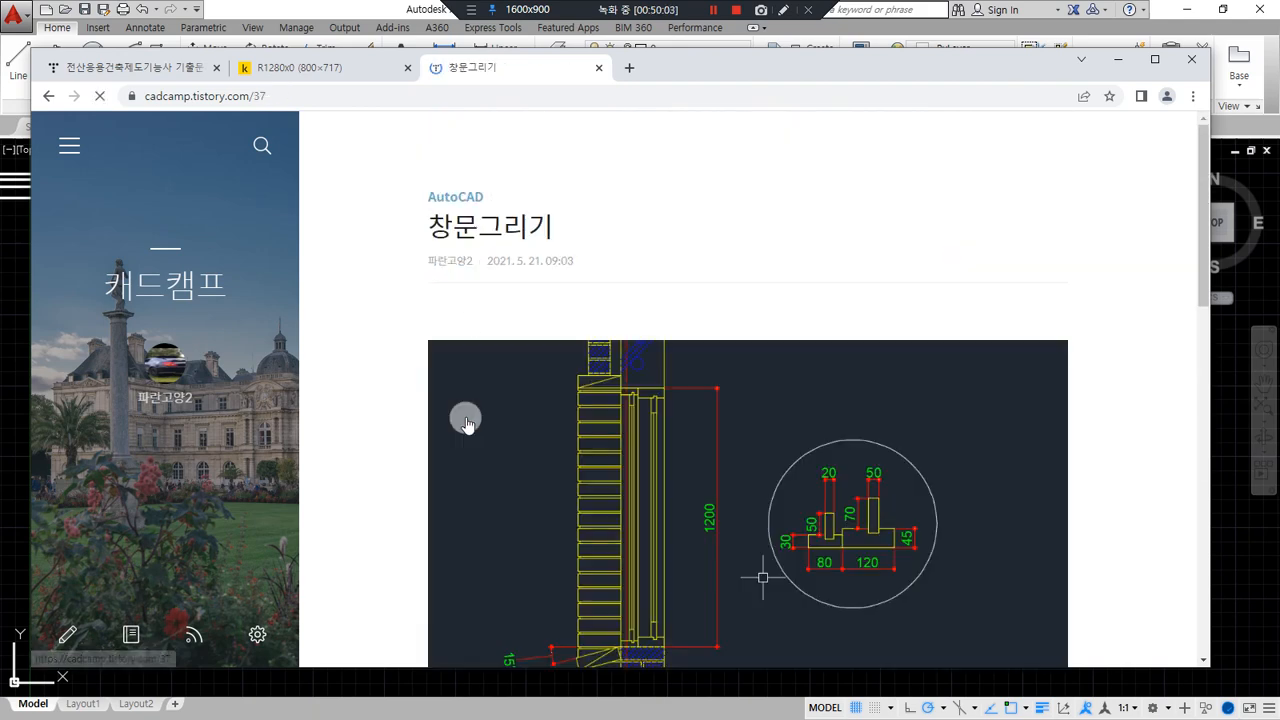
pyautogui.scroll(-2, 769, 403)
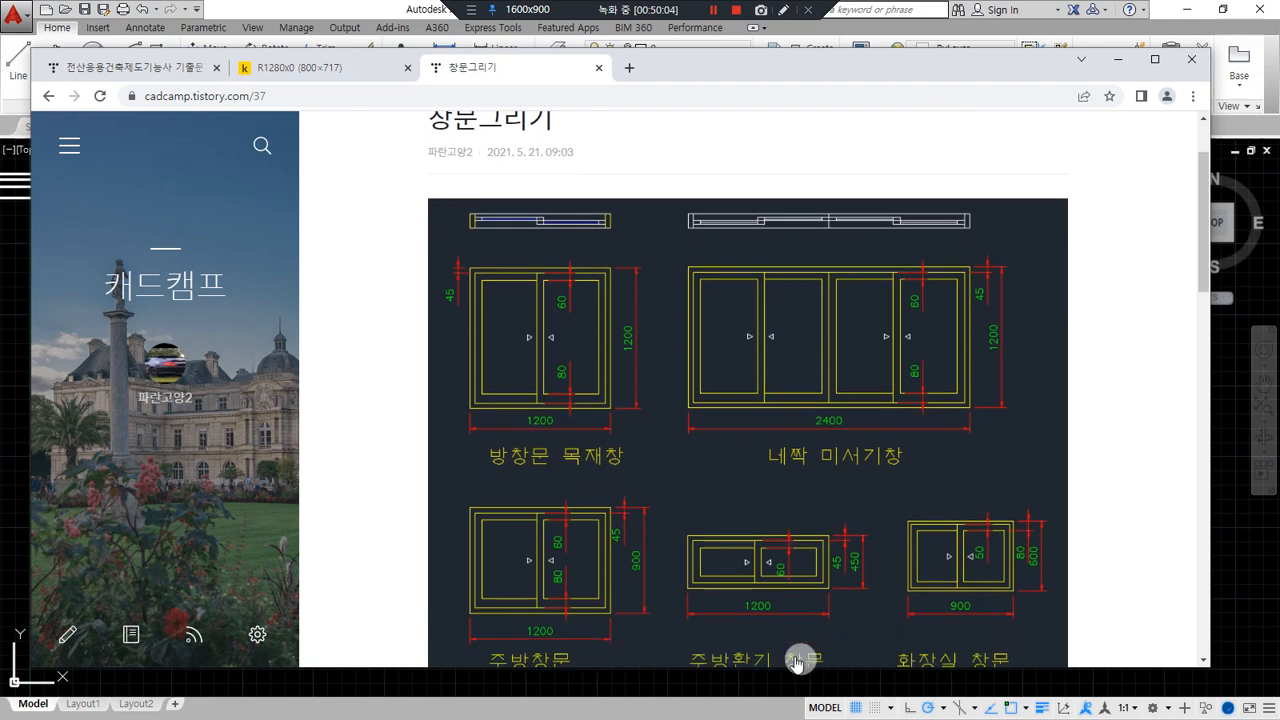
# Open the blog's door drawing article 방문그리기 and examine the wooden room door's width dimension.
pyautogui.click(48, 96)
pyautogui.click(478, 243)
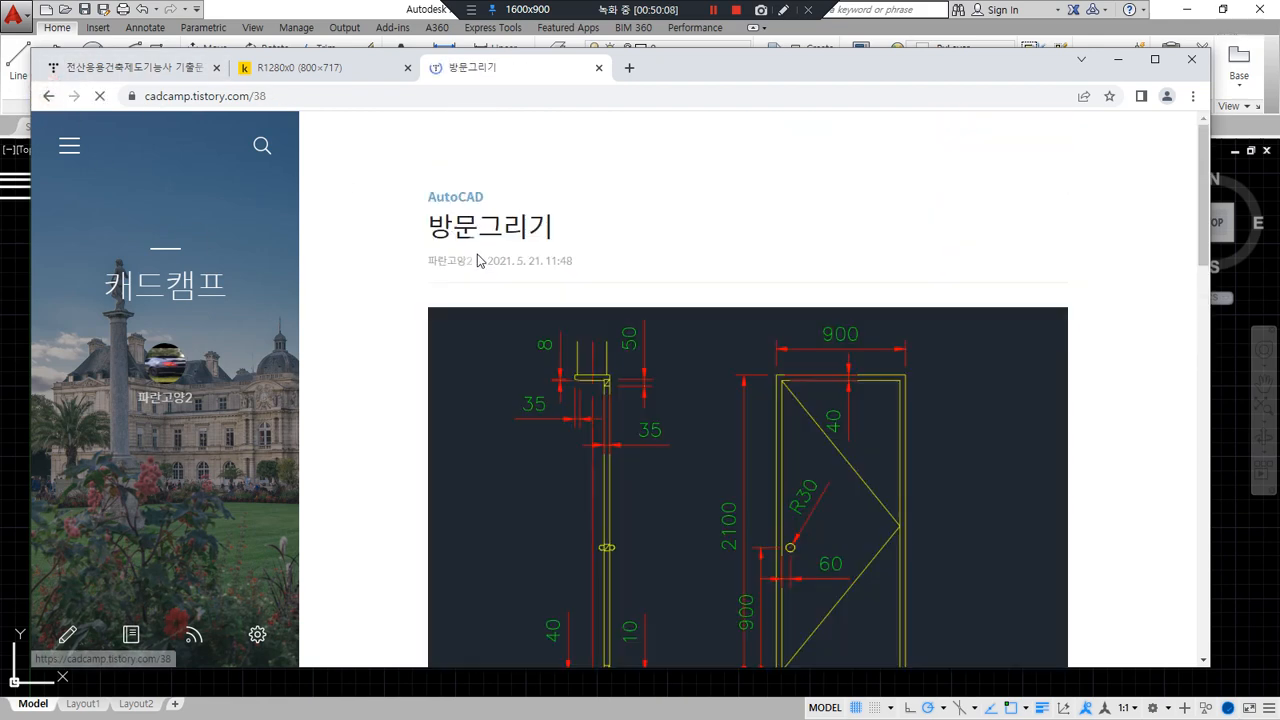
pyautogui.scroll(-1, 790, 453)
pyautogui.scroll(-2, 784, 468)
pyautogui.scroll(5, 651, 377)
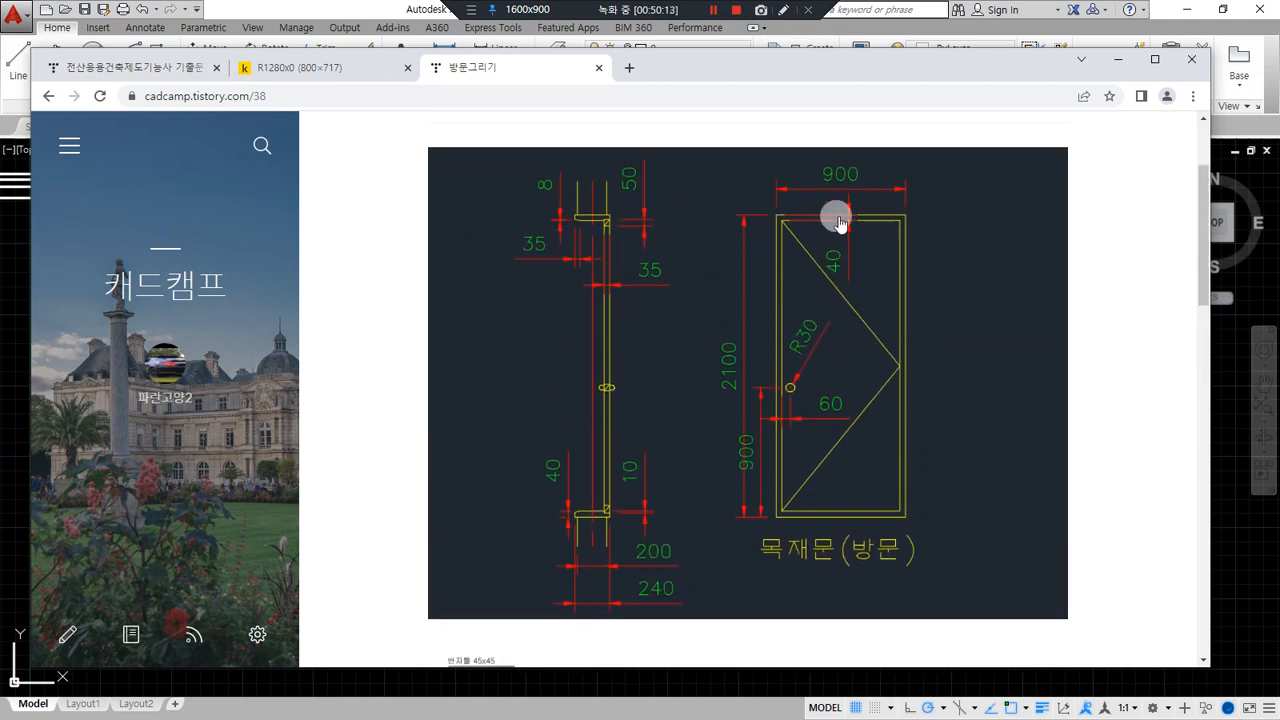
pyautogui.moveTo(862, 202)
pyautogui.mouseDown()
pyautogui.moveTo(785, 182)
pyautogui.moveTo(900, 202)
pyautogui.moveTo(866, 209)
pyautogui.mouseUp()
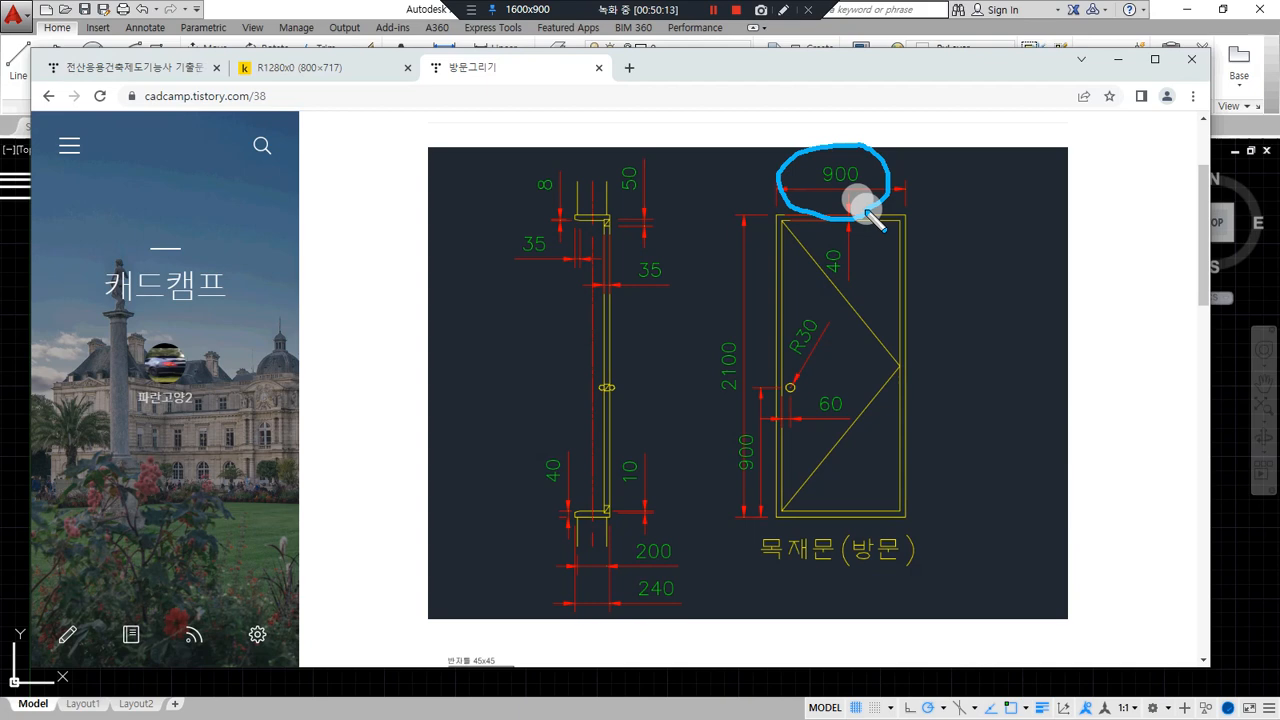
# Reopen the 창문그리기 article and examine the width dimensions of the room, four-panel, kitchen, ventilation and bathroom windows.
pyautogui.click(48, 98)
pyautogui.click(474, 414)
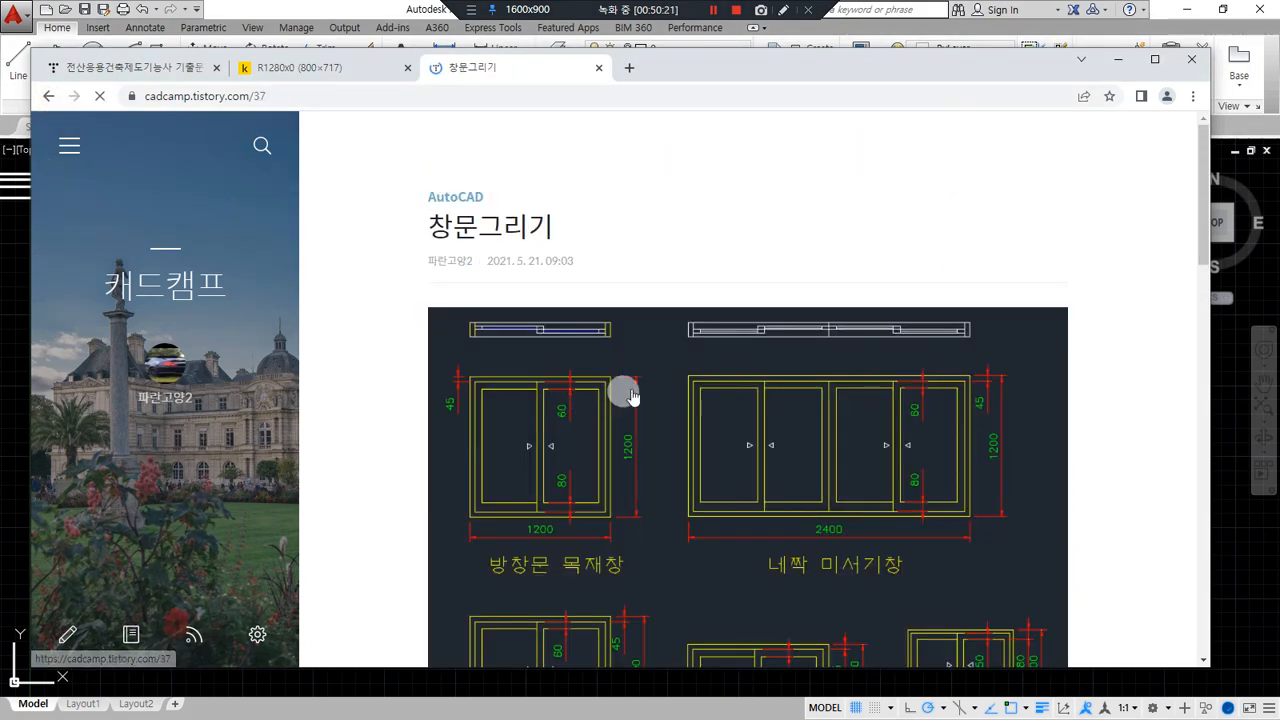
pyautogui.scroll(-2, 760, 420)
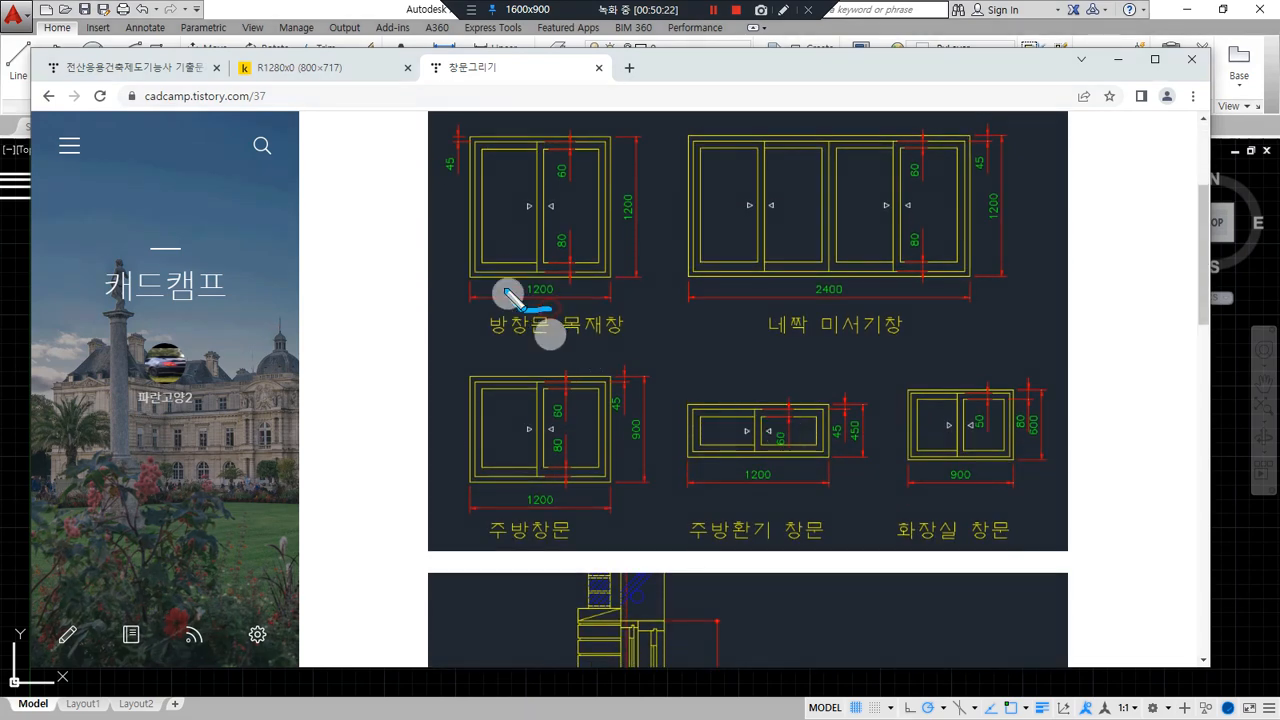
pyautogui.moveTo(510, 296)
pyautogui.mouseDown()
pyautogui.moveTo(580, 289)
pyautogui.moveTo(582, 318)
pyautogui.mouseUp()
pyautogui.moveTo(840, 306)
pyautogui.mouseDown()
pyautogui.moveTo(794, 309)
pyautogui.moveTo(840, 335)
pyautogui.mouseUp()
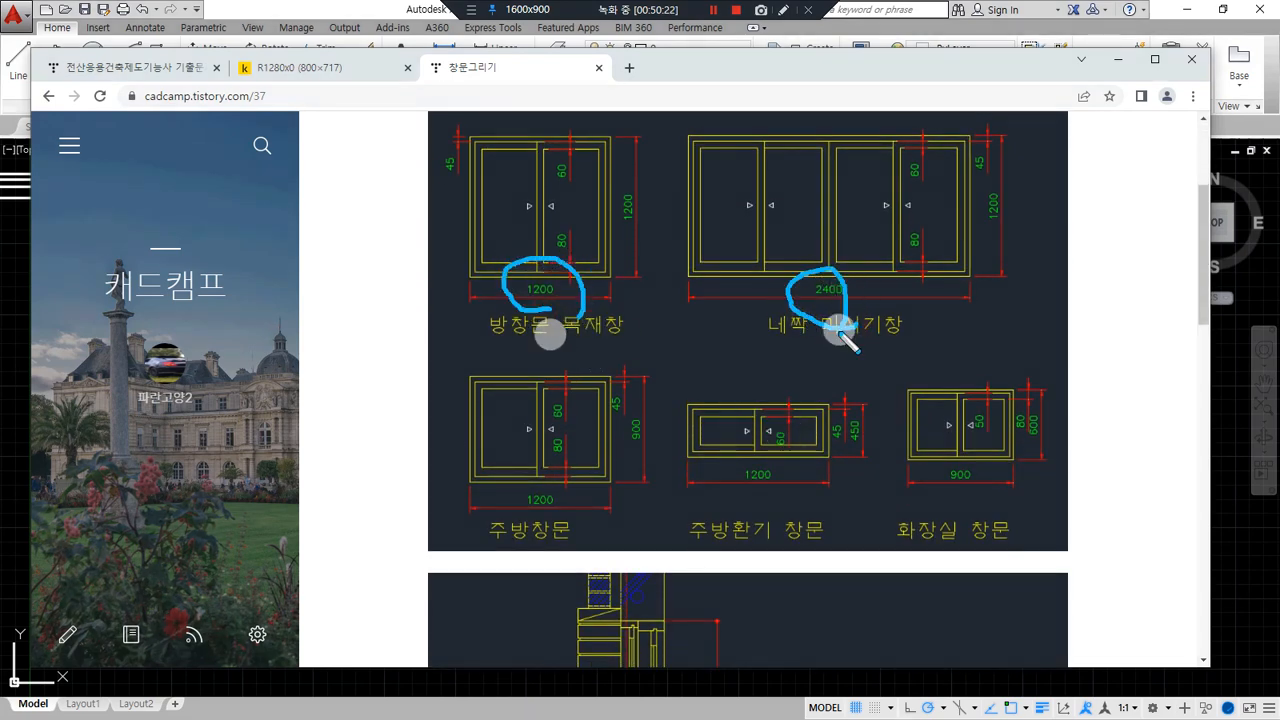
pyautogui.moveTo(989, 518)
pyautogui.mouseDown()
pyautogui.moveTo(886, 429)
pyautogui.moveTo(1064, 420)
pyautogui.moveTo(990, 510)
pyautogui.mouseUp()
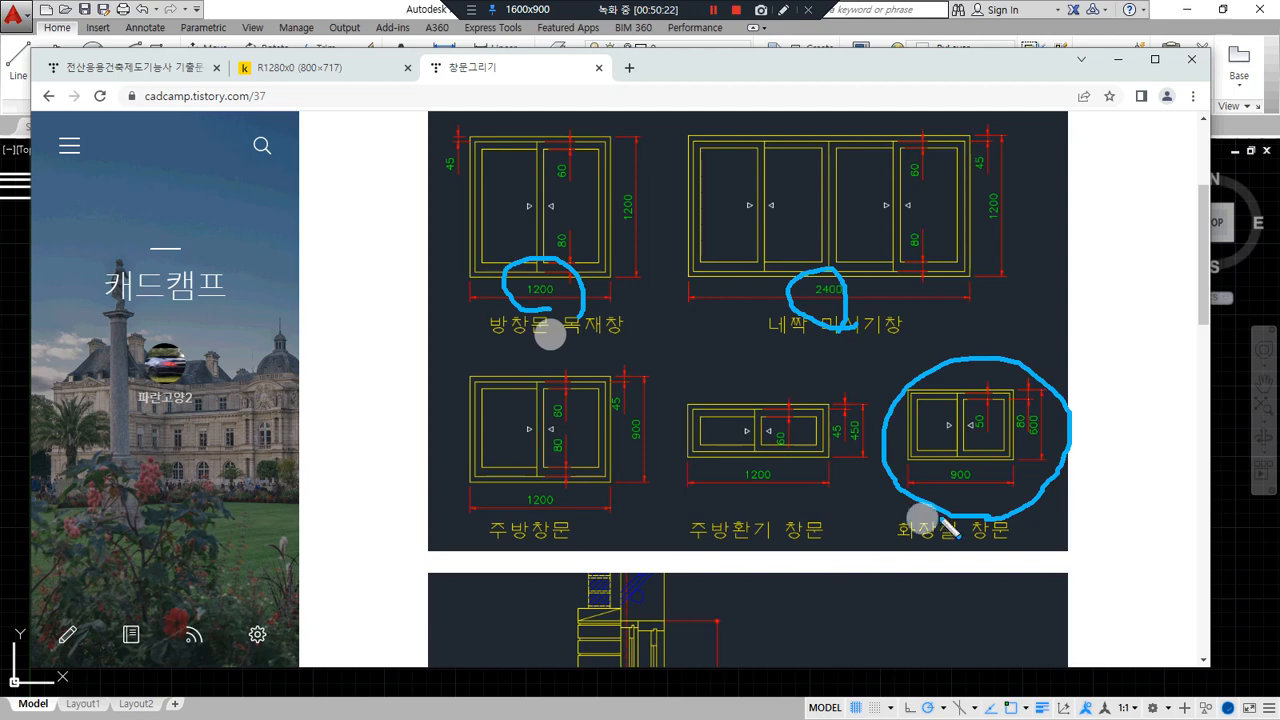
pyautogui.moveTo(963, 526)
pyautogui.mouseDown()
pyautogui.moveTo(951, 334)
pyautogui.moveTo(1024, 528)
pyautogui.moveTo(903, 409)
pyautogui.moveTo(1083, 517)
pyautogui.moveTo(990, 547)
pyautogui.mouseUp()
pyautogui.moveTo(885, 365)
pyautogui.mouseDown()
pyautogui.moveTo(718, 295)
pyautogui.moveTo(921, 290)
pyautogui.moveTo(862, 338)
pyautogui.mouseUp()
pyautogui.moveTo(562, 342)
pyautogui.mouseDown()
pyautogui.moveTo(637, 234)
pyautogui.moveTo(592, 366)
pyautogui.mouseUp()
pyautogui.press('e')
pyautogui.keyDown('shift'); pyautogui.moveTo(459, 337); pyautogui.dragTo(990, 337); pyautogui.keyUp('shift')
pyautogui.keyDown('shift'); pyautogui.moveTo(1042, 535); pyautogui.dragTo(492, 535); pyautogui.keyUp('shift')
pyautogui.press('e')
pyautogui.moveTo(562, 303)
pyautogui.mouseDown()
pyautogui.moveTo(514, 277)
pyautogui.moveTo(558, 310)
pyautogui.mouseUp()
pyautogui.moveTo(545, 553)
pyautogui.mouseDown()
pyautogui.moveTo(491, 528)
pyautogui.moveTo(571, 534)
pyautogui.moveTo(568, 546)
pyautogui.mouseUp()
pyautogui.moveTo(775, 516)
pyautogui.mouseDown()
pyautogui.moveTo(703, 449)
pyautogui.moveTo(777, 521)
pyautogui.mouseUp()
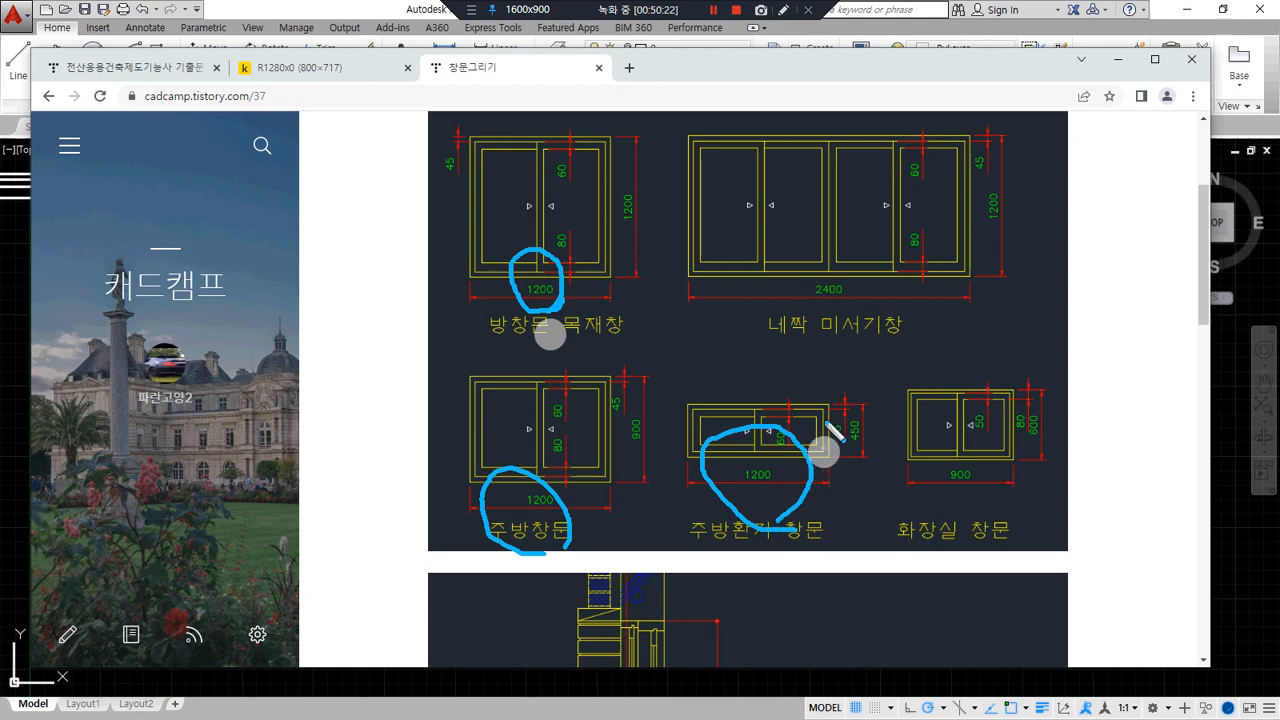
pyautogui.moveTo(850, 312)
pyautogui.mouseDown()
pyautogui.moveTo(794, 323)
pyautogui.moveTo(878, 328)
pyautogui.mouseUp()
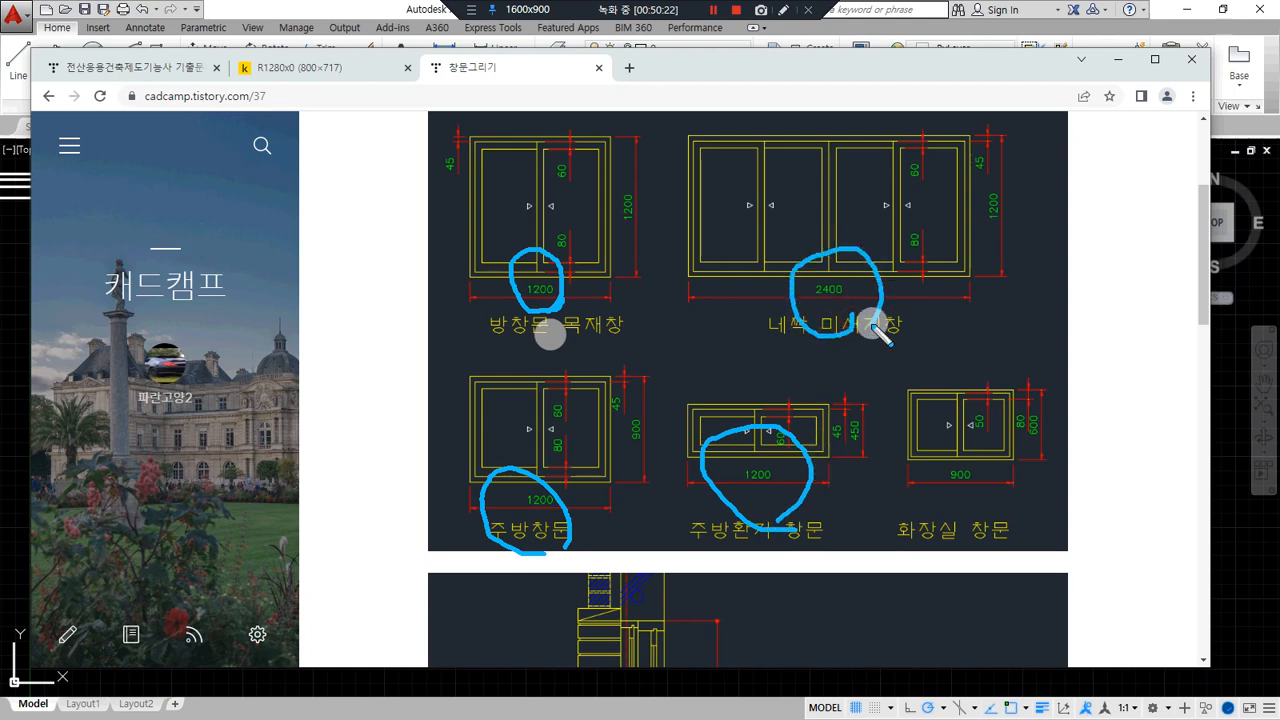
# Examine how many sashes each window type has in the article's elevation drawings, including the four-panel sliding window.
pyautogui.press('e')
pyautogui.moveTo(538, 149)
pyautogui.mouseDown()
pyautogui.moveTo(540, 266)
pyautogui.moveTo(601, 172)
pyautogui.moveTo(539, 150)
pyautogui.mouseUp()
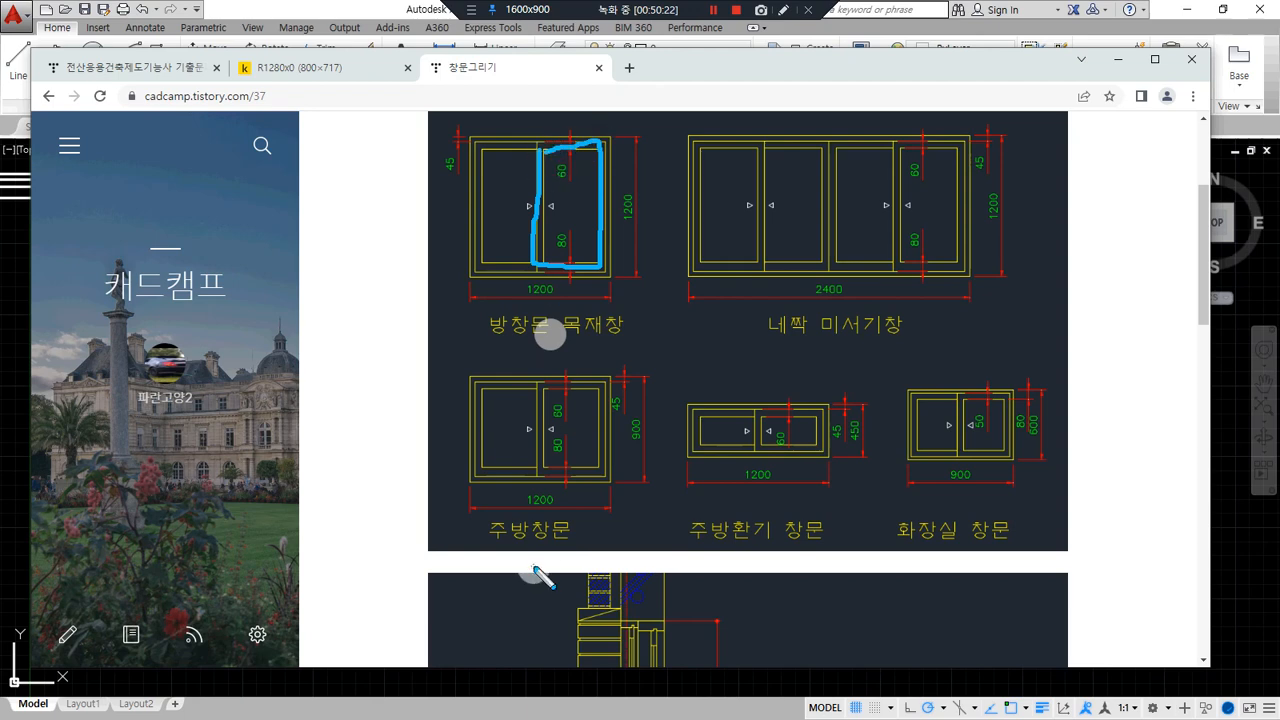
pyautogui.press('e')
pyautogui.moveTo(503, 185)
pyautogui.mouseDown()
pyautogui.moveTo(534, 163)
pyautogui.moveTo(601, 166)
pyautogui.mouseUp()
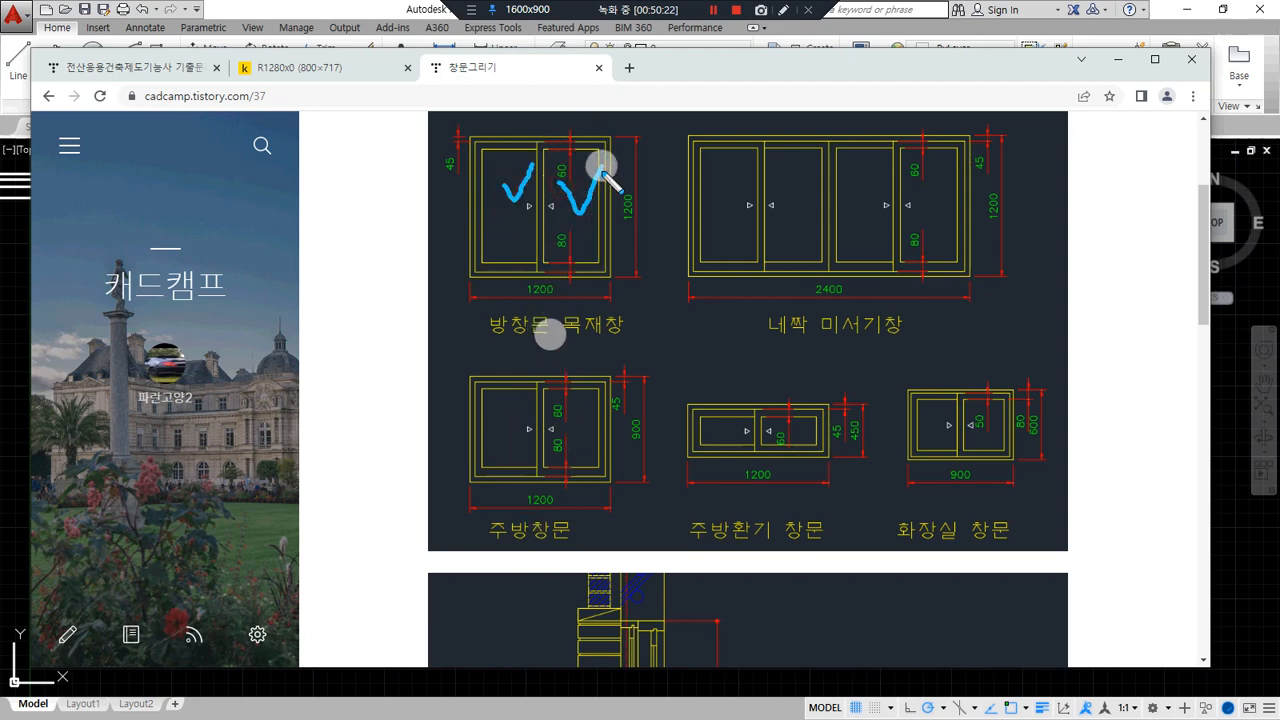
pyautogui.press('e')
pyautogui.moveTo(498, 426)
pyautogui.mouseDown()
pyautogui.moveTo(526, 405)
pyautogui.moveTo(608, 400)
pyautogui.mouseUp()
pyautogui.moveTo(718, 428)
pyautogui.mouseDown()
pyautogui.moveTo(742, 414)
pyautogui.moveTo(794, 434)
pyautogui.moveTo(838, 396)
pyautogui.mouseUp()
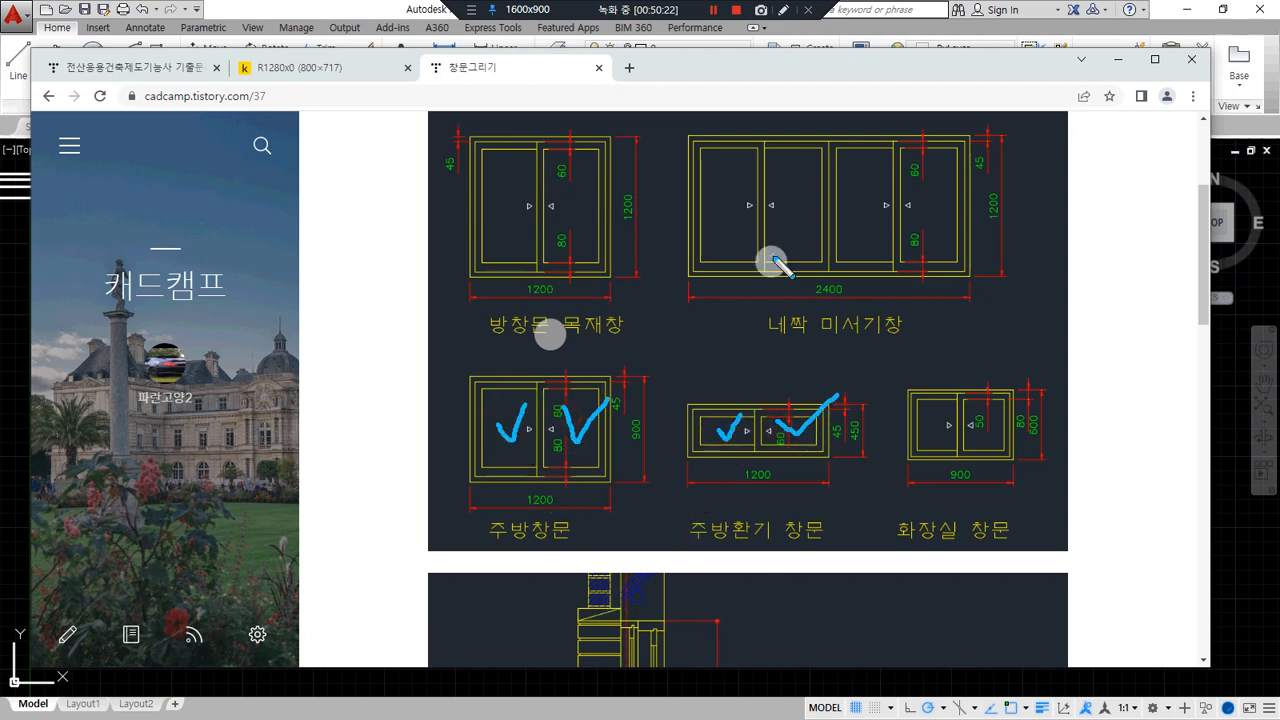
pyautogui.press('e')
pyautogui.moveTo(722, 183); pyautogui.dragTo(822, 158)
pyautogui.moveTo(847, 163)
pyautogui.mouseDown()
pyautogui.moveTo(858, 183)
pyautogui.moveTo(920, 160)
pyautogui.mouseUp()
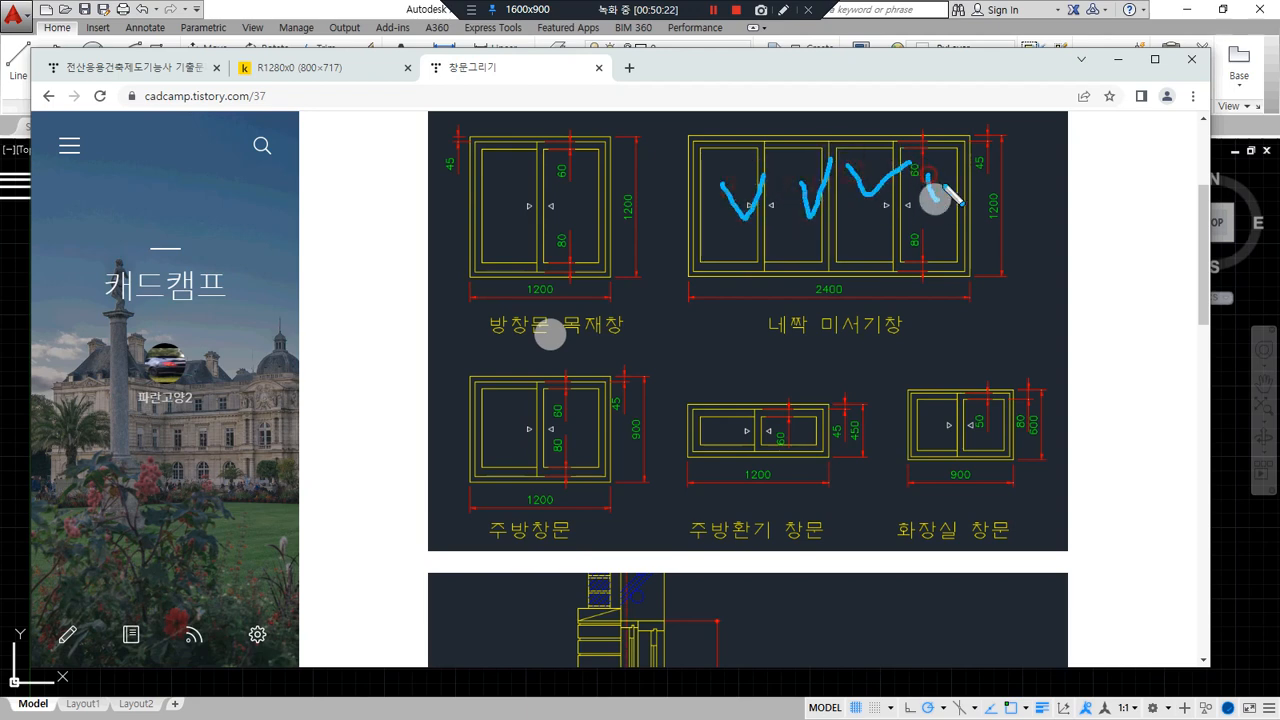
pyautogui.press('e')
pyautogui.moveTo(1020, 520)
pyautogui.mouseDown()
pyautogui.moveTo(957, 527)
pyautogui.moveTo(995, 350)
pyautogui.moveTo(1040, 497)
pyautogui.mouseUp()
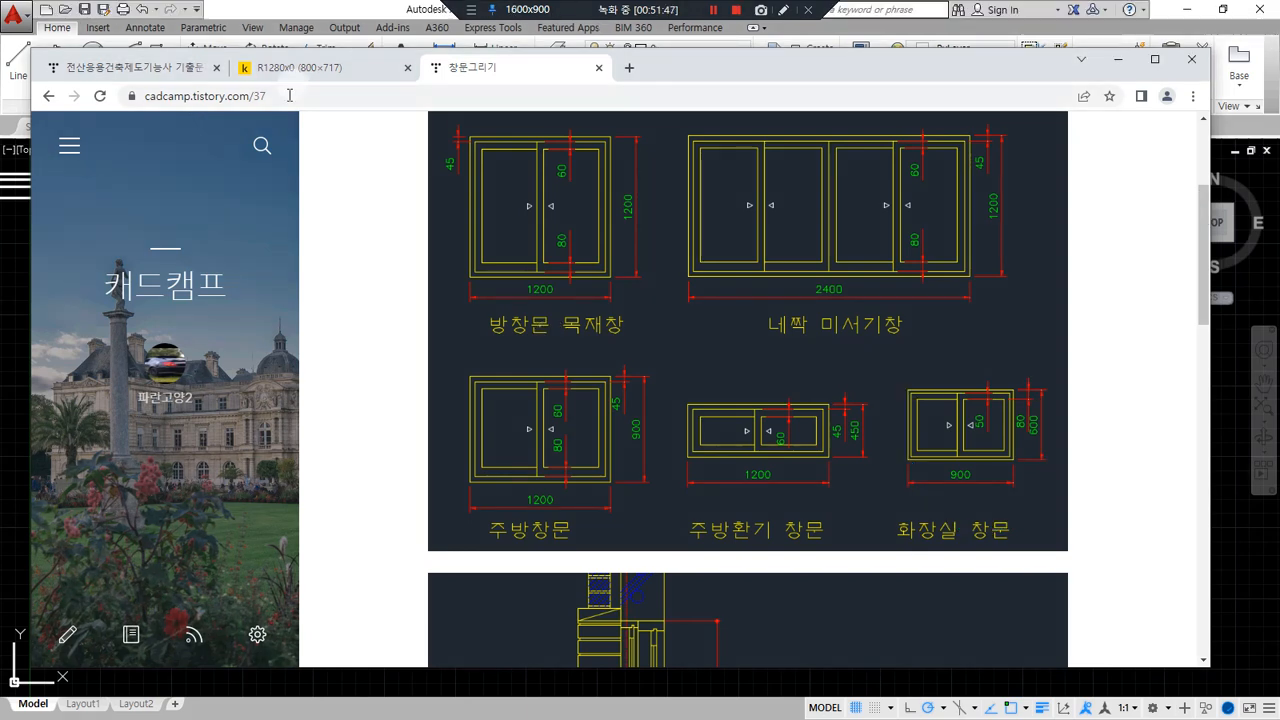
# Return to the reference floor plan image and examine the master bedroom, small bathroom and living room windows in the lower walls.
pyautogui.click(300, 67)
pyautogui.moveTo(300, 432)
pyautogui.mouseDown()
pyautogui.moveTo(312, 342)
pyautogui.moveTo(330, 425)
pyautogui.mouseUp()
pyautogui.moveTo(458, 422)
pyautogui.mouseDown()
pyautogui.moveTo(445, 410)
pyautogui.moveTo(488, 443)
pyautogui.mouseUp()
pyautogui.moveTo(868, 548); pyautogui.dragTo(926, 563)
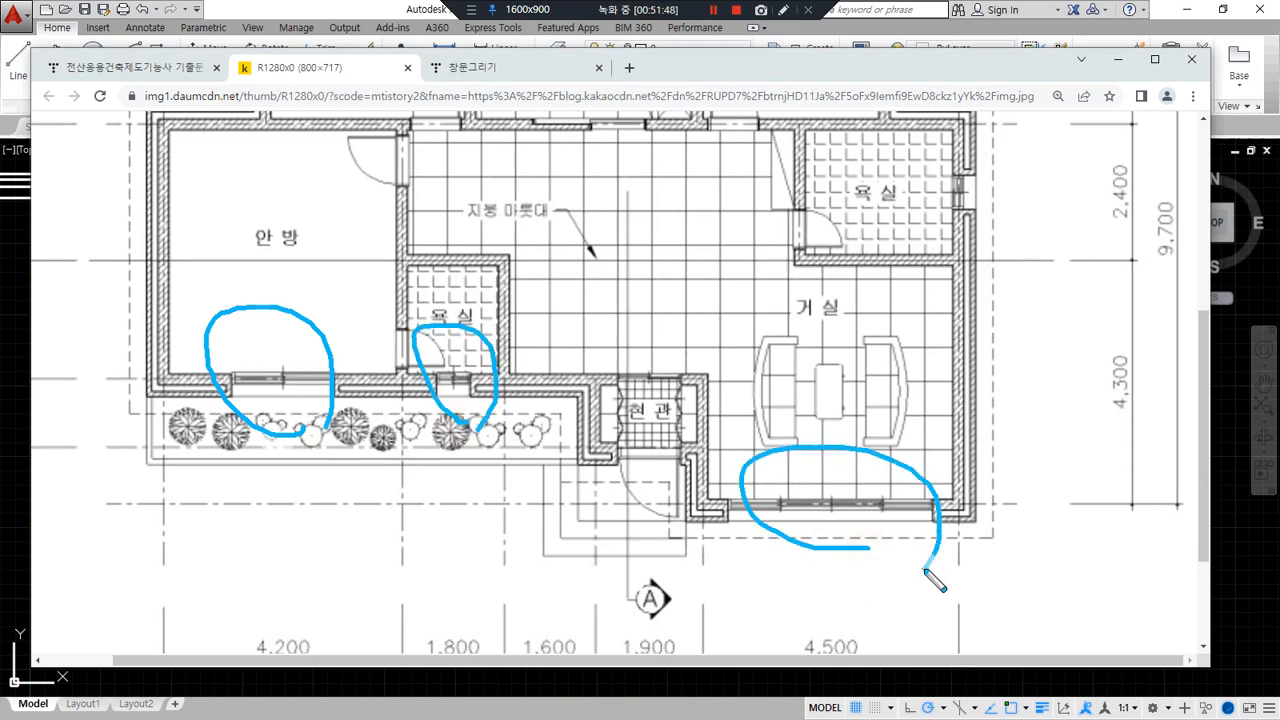
pyautogui.press('Escape')
pyautogui.moveTo(748, 488)
pyautogui.mouseDown()
pyautogui.moveTo(776, 474)
pyautogui.moveTo(830, 488)
pyautogui.moveTo(930, 476)
pyautogui.mouseUp()
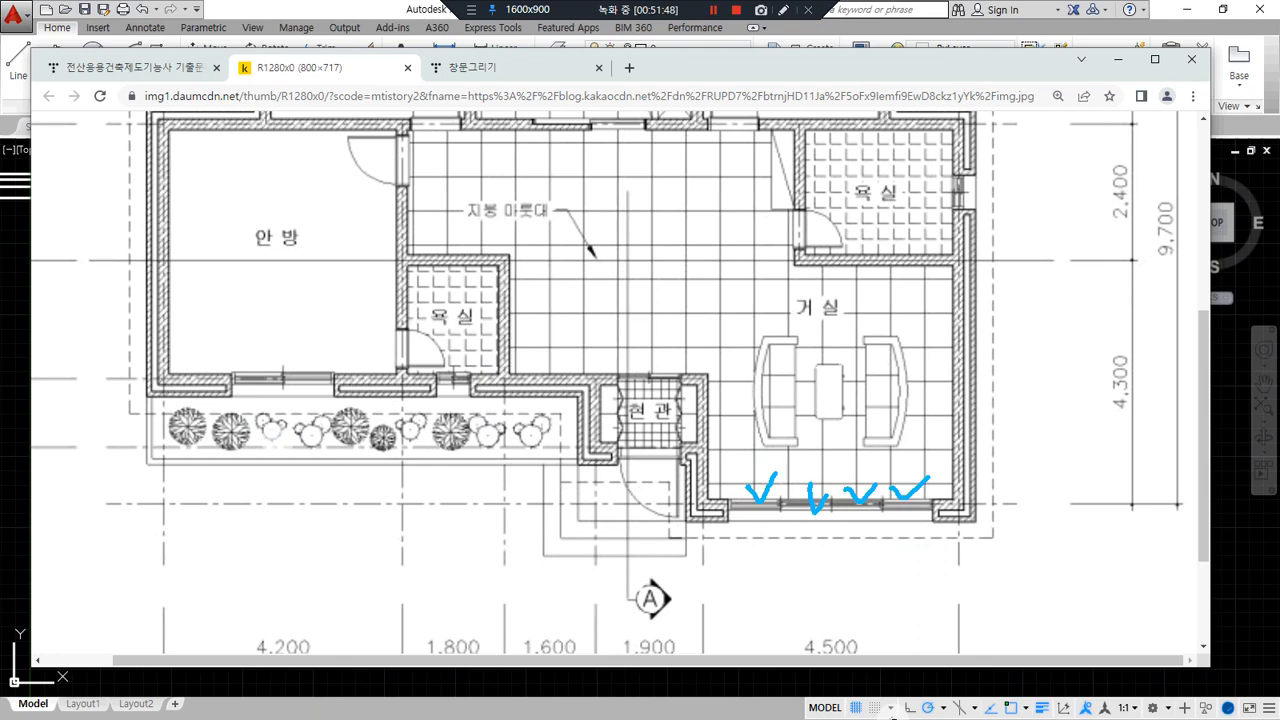
pyautogui.moveTo(786, 453)
pyautogui.mouseDown()
pyautogui.moveTo(905, 455)
pyautogui.moveTo(940, 440)
pyautogui.moveTo(935, 462)
pyautogui.mouseUp()
pyautogui.moveTo(305, 418)
pyautogui.mouseDown()
pyautogui.moveTo(290, 338)
pyautogui.moveTo(325, 432)
pyautogui.mouseUp()
pyautogui.moveTo(486, 428)
pyautogui.mouseDown()
pyautogui.moveTo(478, 355)
pyautogui.moveTo(484, 428)
pyautogui.mouseUp()
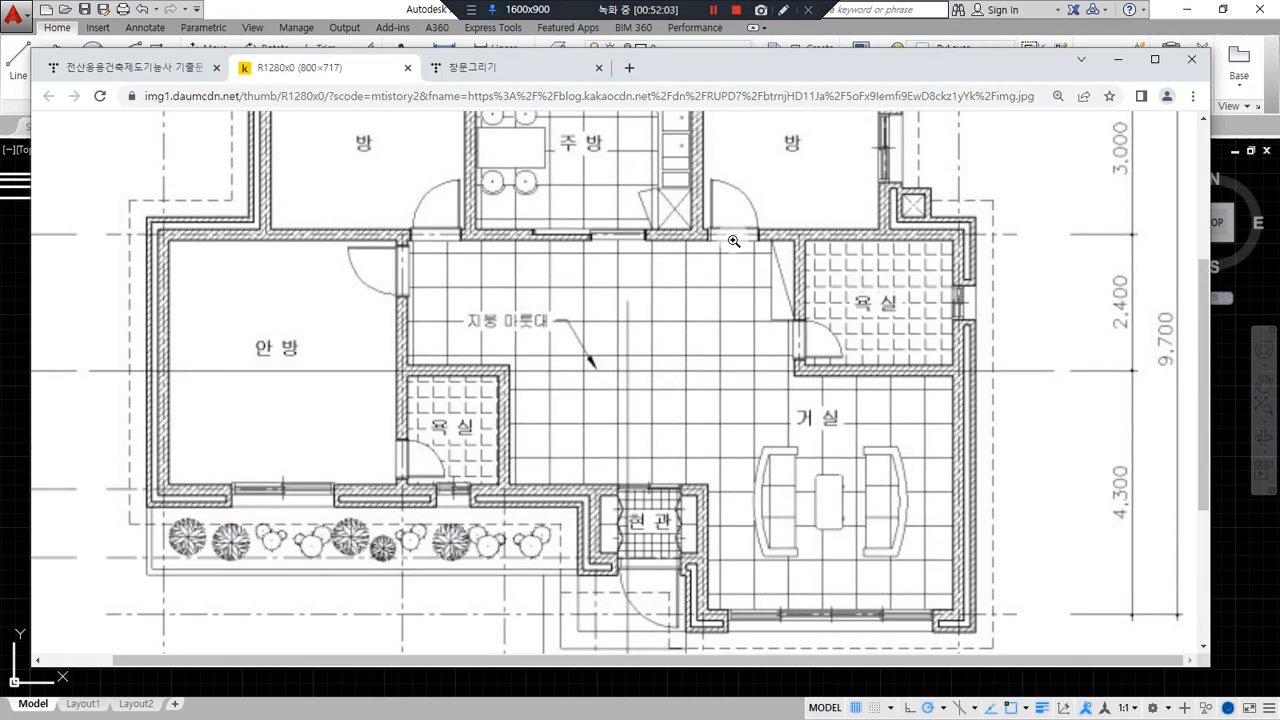
# Examine the floor plan's right-hand bathroom, upper bedroom and kitchen windows, and switch back to AutoCAD's wall drawing.
pyautogui.scroll(4, 834, 437)
pyautogui.moveTo(970, 613)
pyautogui.mouseDown()
pyautogui.moveTo(922, 585)
pyautogui.moveTo(972, 626)
pyautogui.mouseUp()
pyautogui.moveTo(900, 472)
pyautogui.mouseDown()
pyautogui.moveTo(882, 477)
pyautogui.moveTo(874, 403)
pyautogui.moveTo(906, 478)
pyautogui.mouseUp()
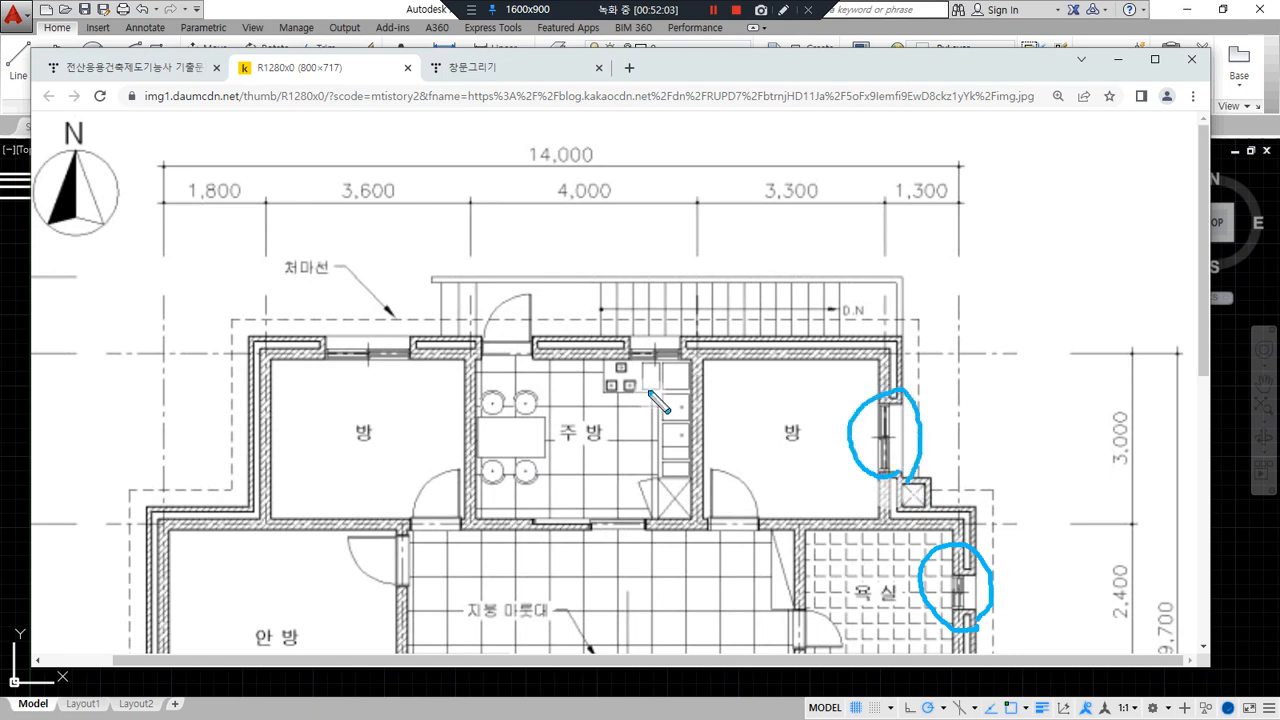
pyautogui.moveTo(662, 386)
pyautogui.mouseDown()
pyautogui.moveTo(676, 330)
pyautogui.moveTo(680, 380)
pyautogui.mouseUp()
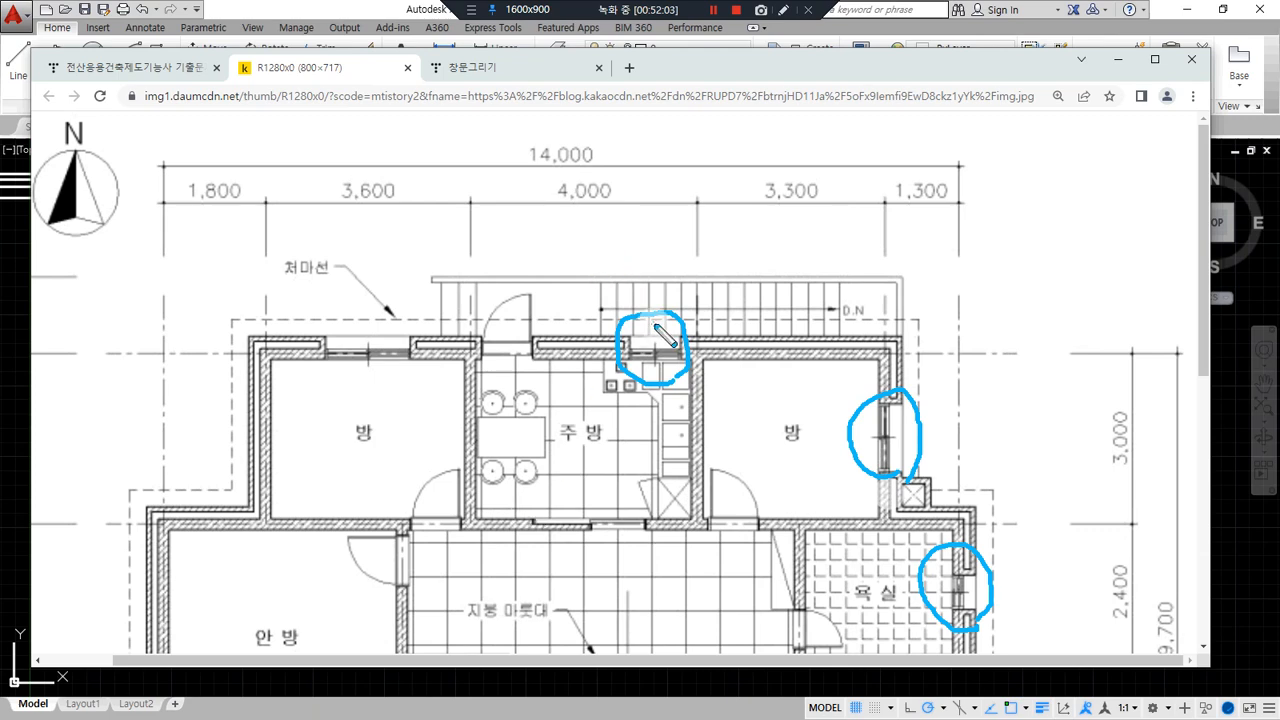
pyautogui.moveTo(372, 388)
pyautogui.mouseDown()
pyautogui.moveTo(355, 296)
pyautogui.moveTo(383, 399)
pyautogui.mouseUp()
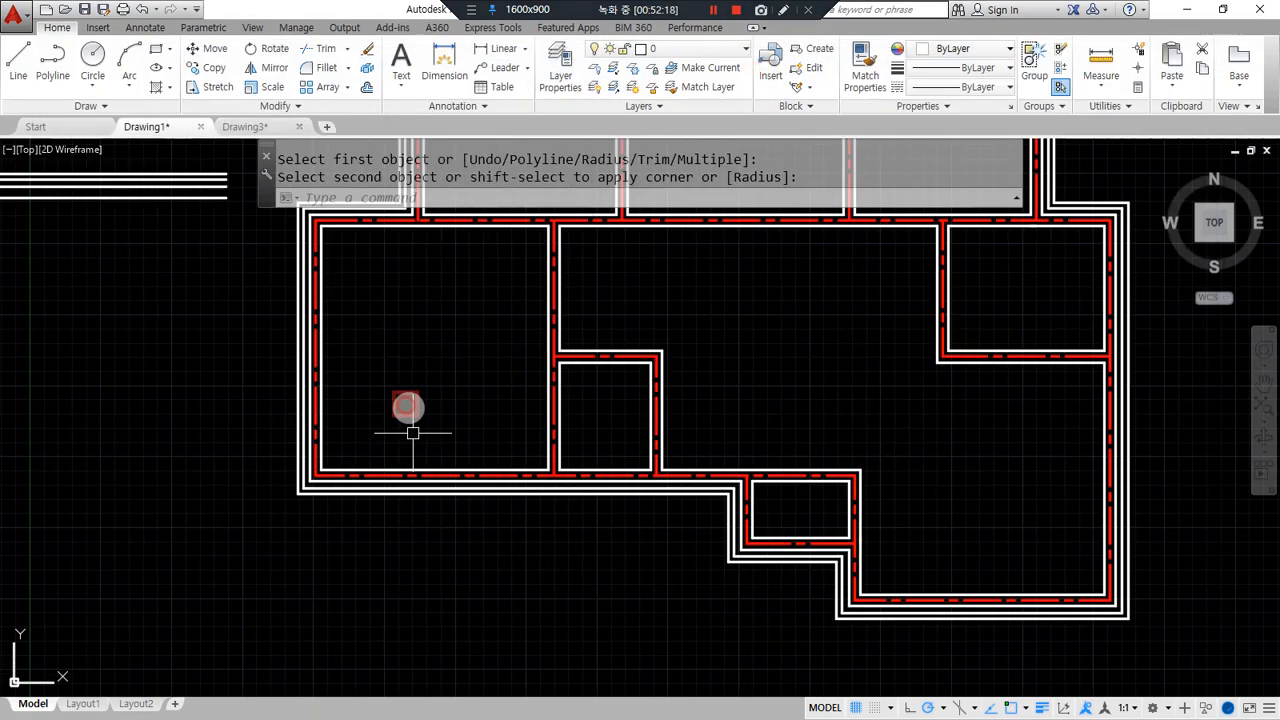
# Draw a vertical line from the midpoint of the lower-left room's bottom inner wall line down past the outer wall.
pyautogui.scroll(3, 451, 497)
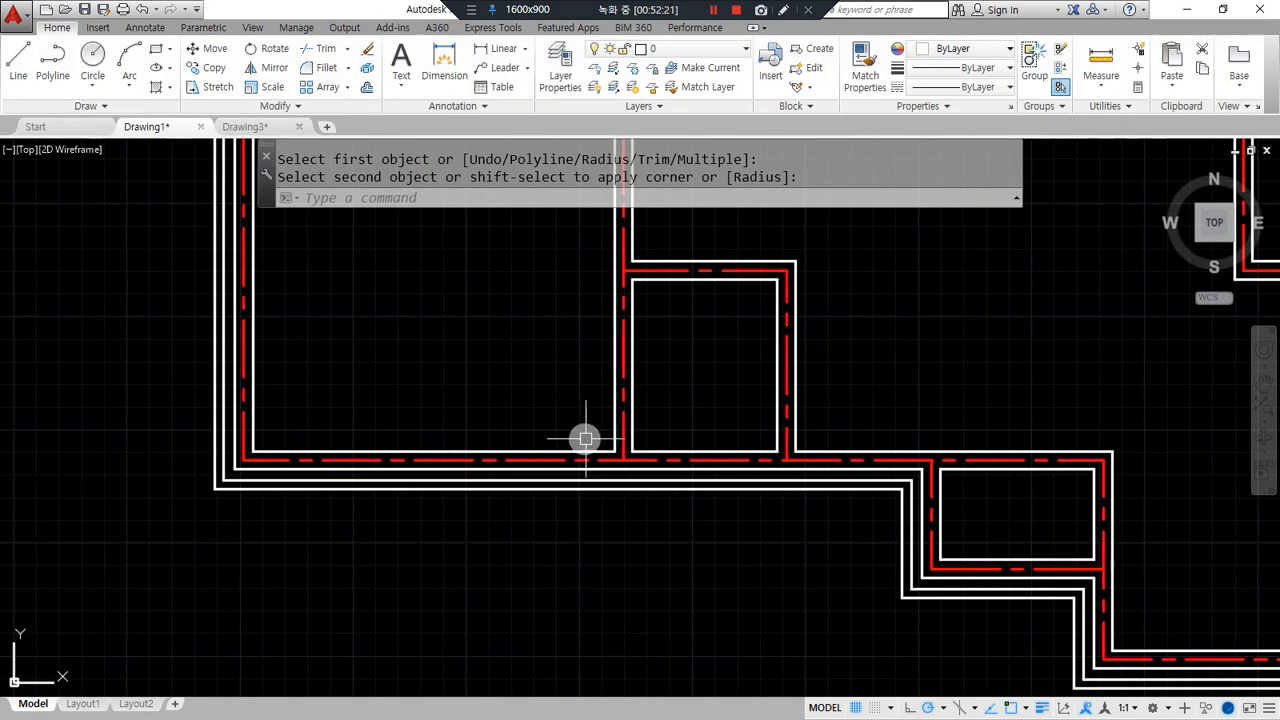
pyautogui.moveTo(596, 440)
pyautogui.mouseDown()
pyautogui.moveTo(337, 423)
pyautogui.moveTo(302, 451)
pyautogui.moveTo(576, 453)
pyautogui.mouseUp()
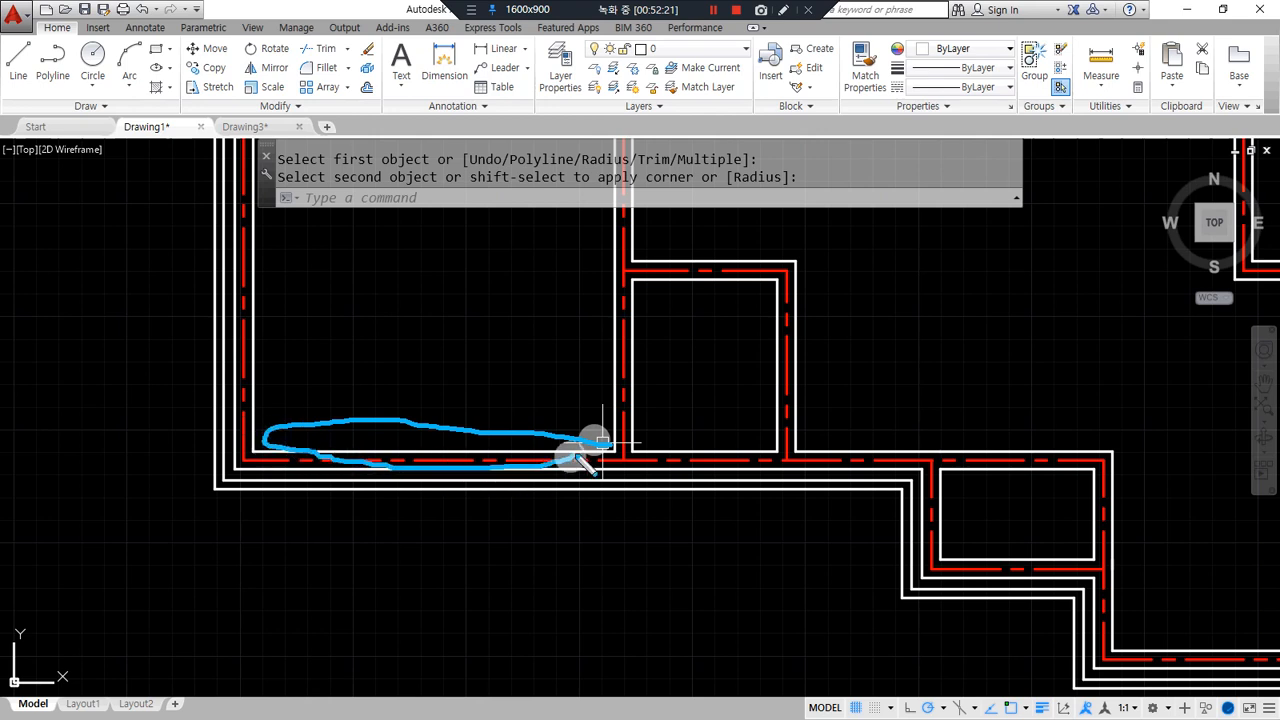
pyautogui.moveTo(428, 378); pyautogui.dragTo(433, 676)
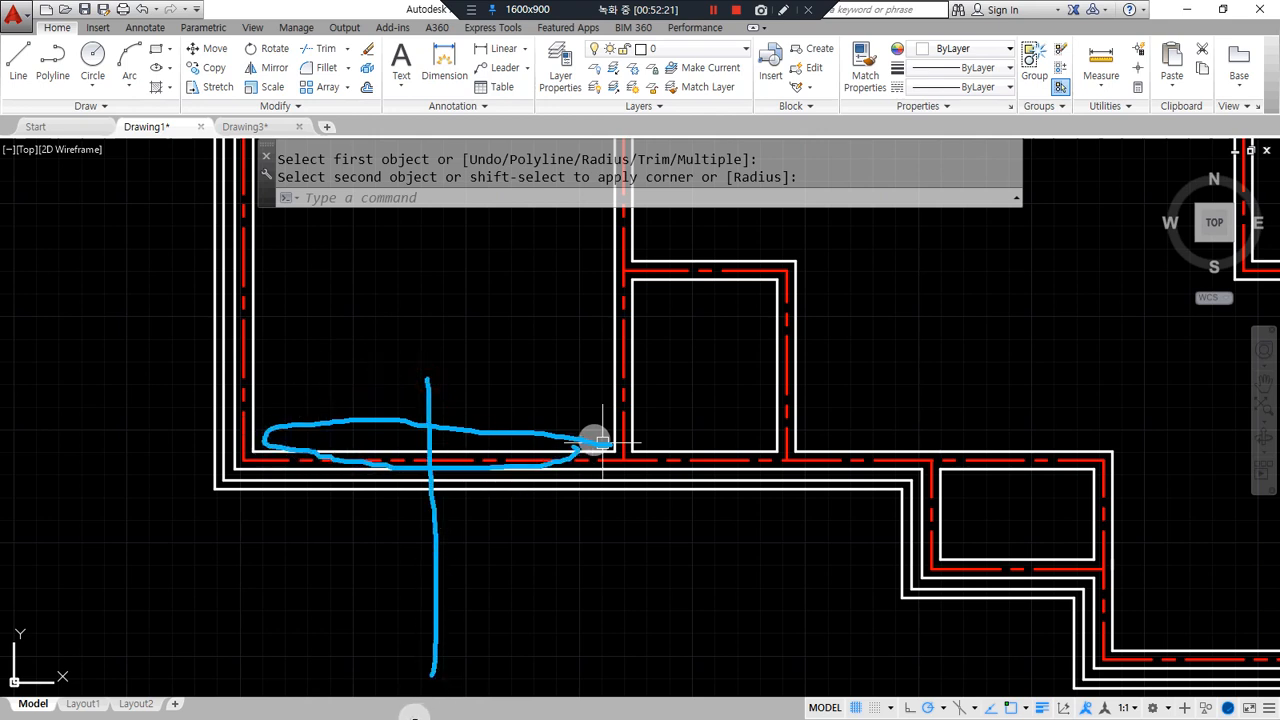
pyautogui.scroll(2, 426, 517)
pyautogui.write('l')
pyautogui.press('Return')
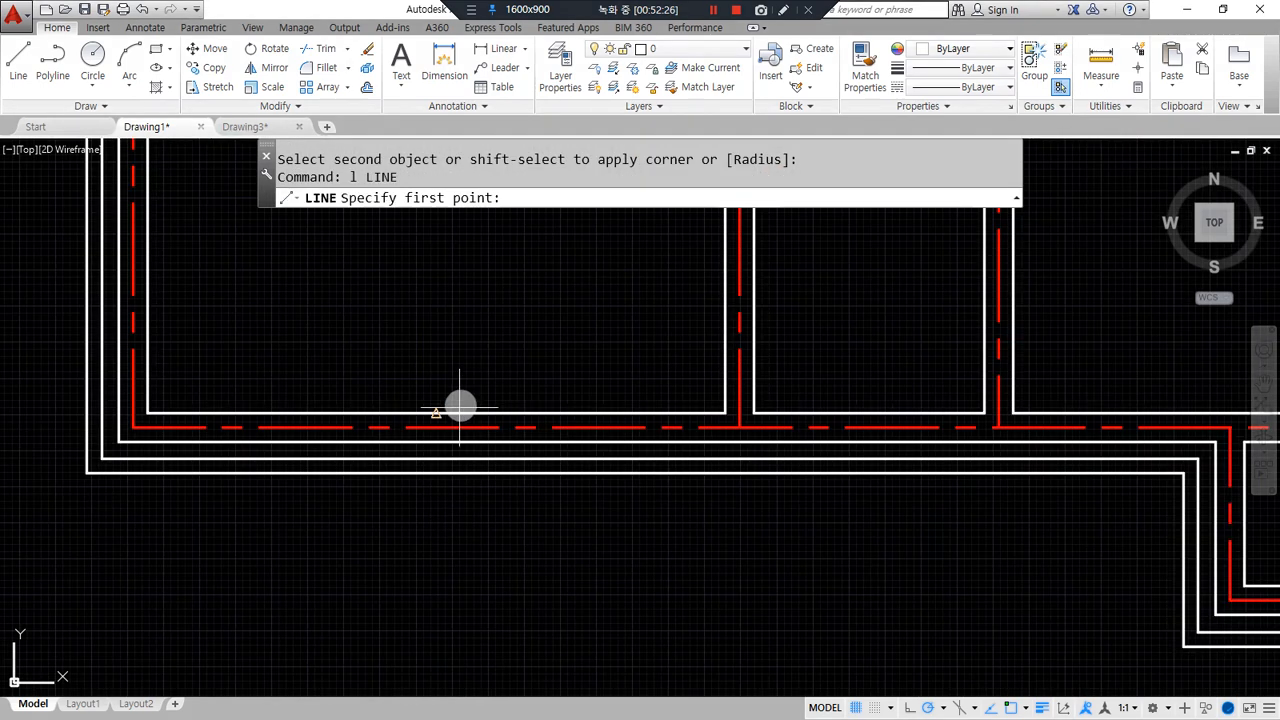
pyautogui.click(436, 413)
pyautogui.click(435, 607)
pyautogui.press('Return')
# Offset the vertical line 600 to both sides to mark the edges of the window opening.
pyautogui.write('o')
pyautogui.press('Return')
pyautogui.write('600')
pyautogui.press('Return')
pyautogui.click(437, 566)
pyautogui.click(526, 523)
pyautogui.click(437, 518)
pyautogui.click(386, 587)
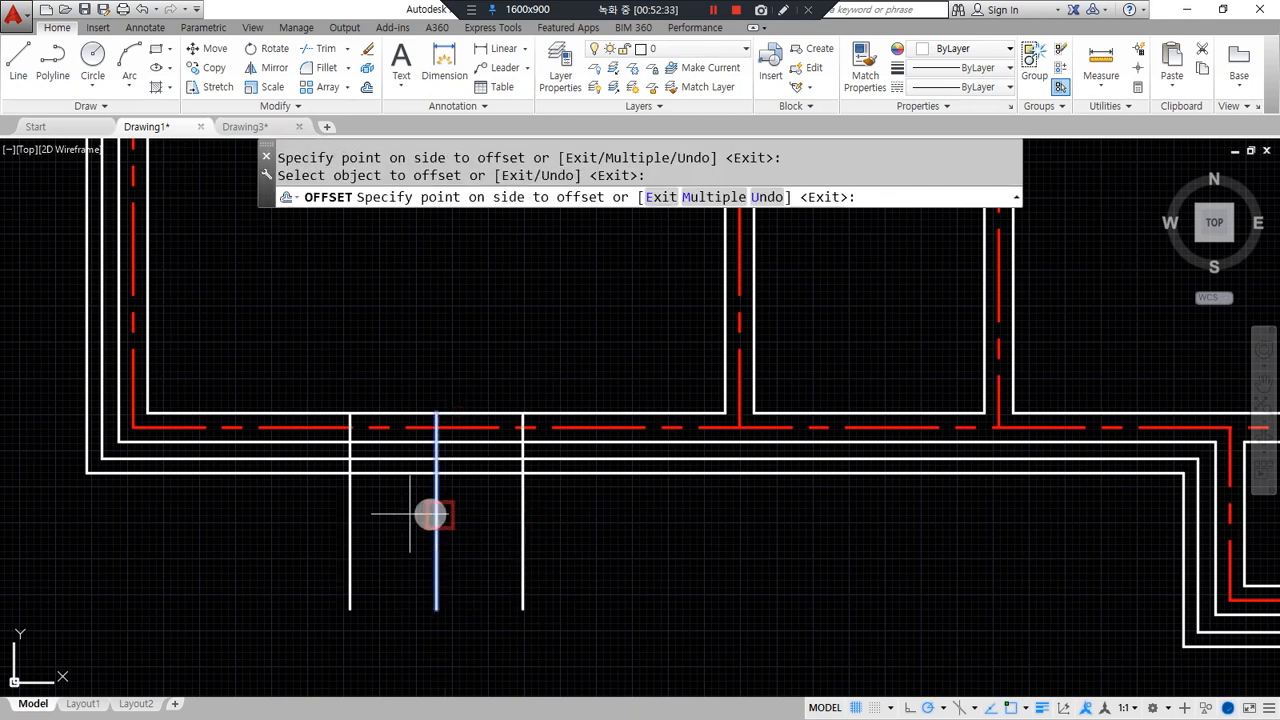
pyautogui.press('Return')
# Erase the original vertical line in the middle of the window opening.
pyautogui.click(436, 585)
pyautogui.write('e')
pyautogui.press('Return')
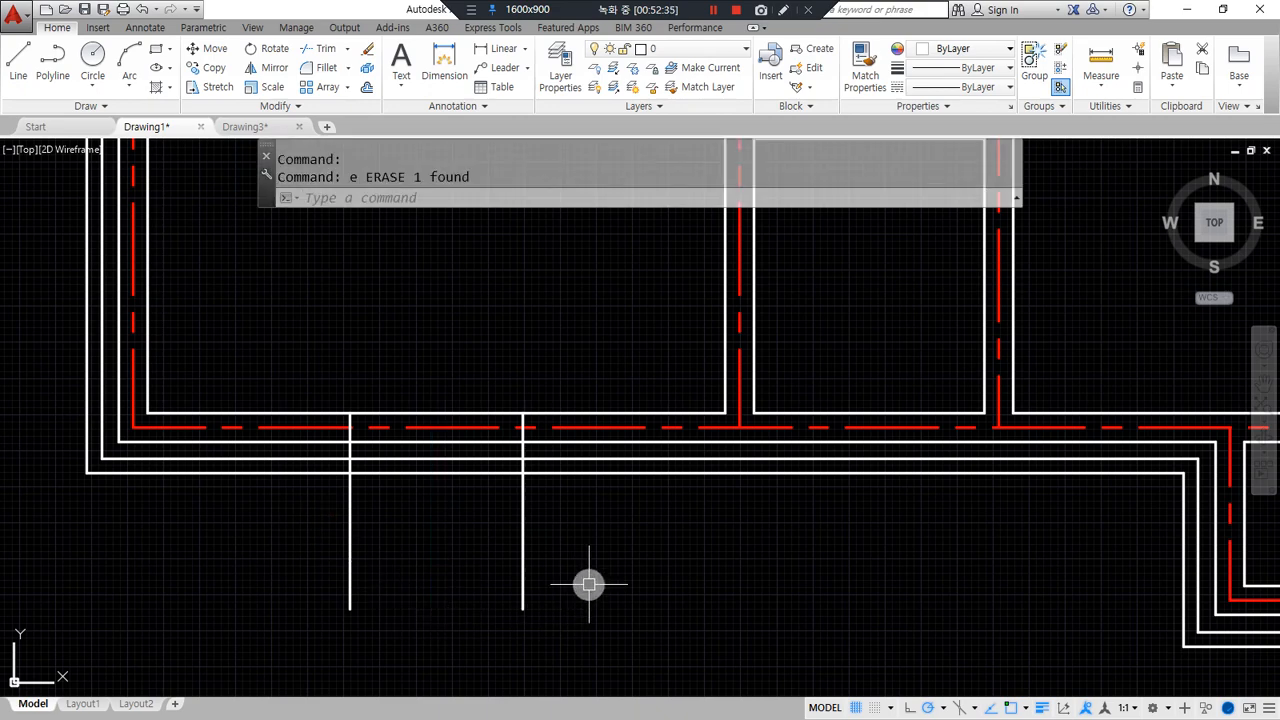
# Trim the ends of the two opening edge lines that extend below the outermost wall line.
pyautogui.write('tr')
pyautogui.press('Return')
pyautogui.press('Return')
pyautogui.click(583, 561)
pyautogui.click(299, 521)
pyautogui.press('Return')
# Trim away the white wall lines between the two opening edges, keeping the red centre line.
pyautogui.scroll(4, 347, 432)
pyautogui.write('tr')
pyautogui.press('Return')
pyautogui.press('Return')
pyautogui.click(616, 606)
pyautogui.click(563, 453)
pyautogui.click(552, 389)
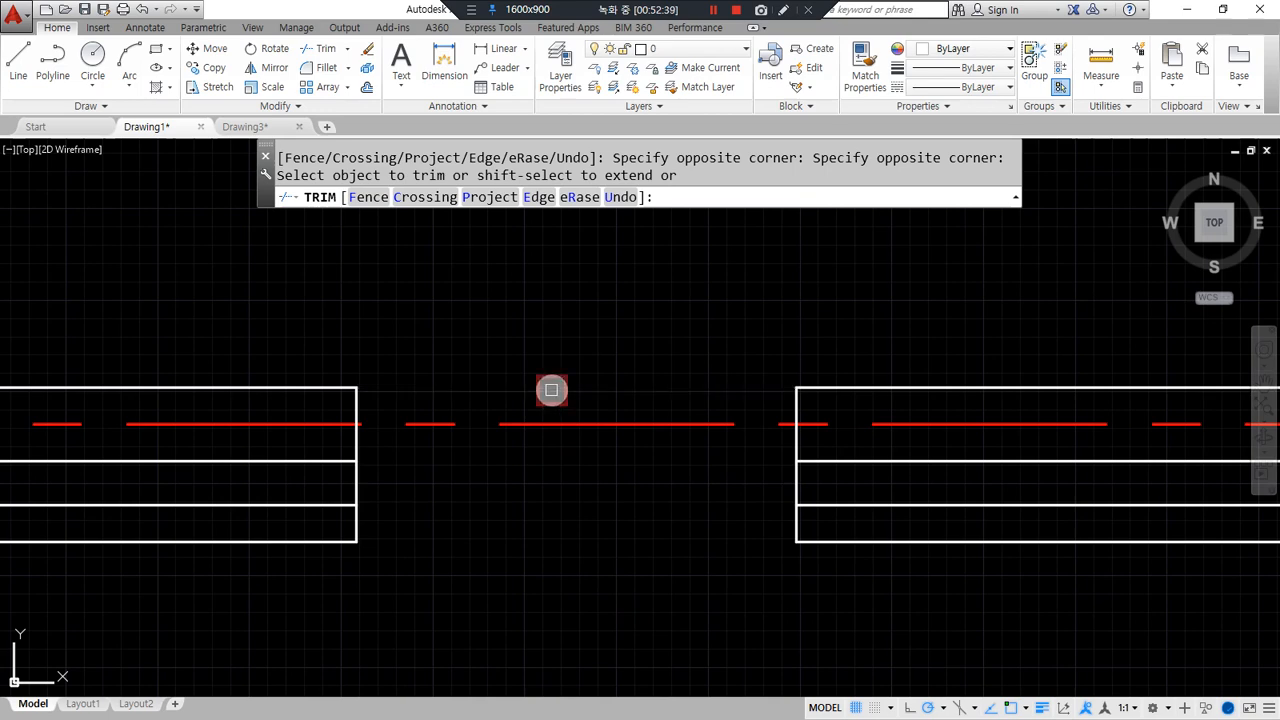
pyautogui.press('Return')
pyautogui.moveTo(453, 620)
pyautogui.mouseDown(button='middle')
pyautogui.moveTo(460, 591)
pyautogui.moveTo(551, 580)
pyautogui.mouseUp(button='middle')
pyautogui.moveTo(302, 360)
pyautogui.mouseDown()
pyautogui.moveTo(486, 371)
pyautogui.moveTo(490, 440)
pyautogui.moveTo(250, 410)
pyautogui.mouseUp()
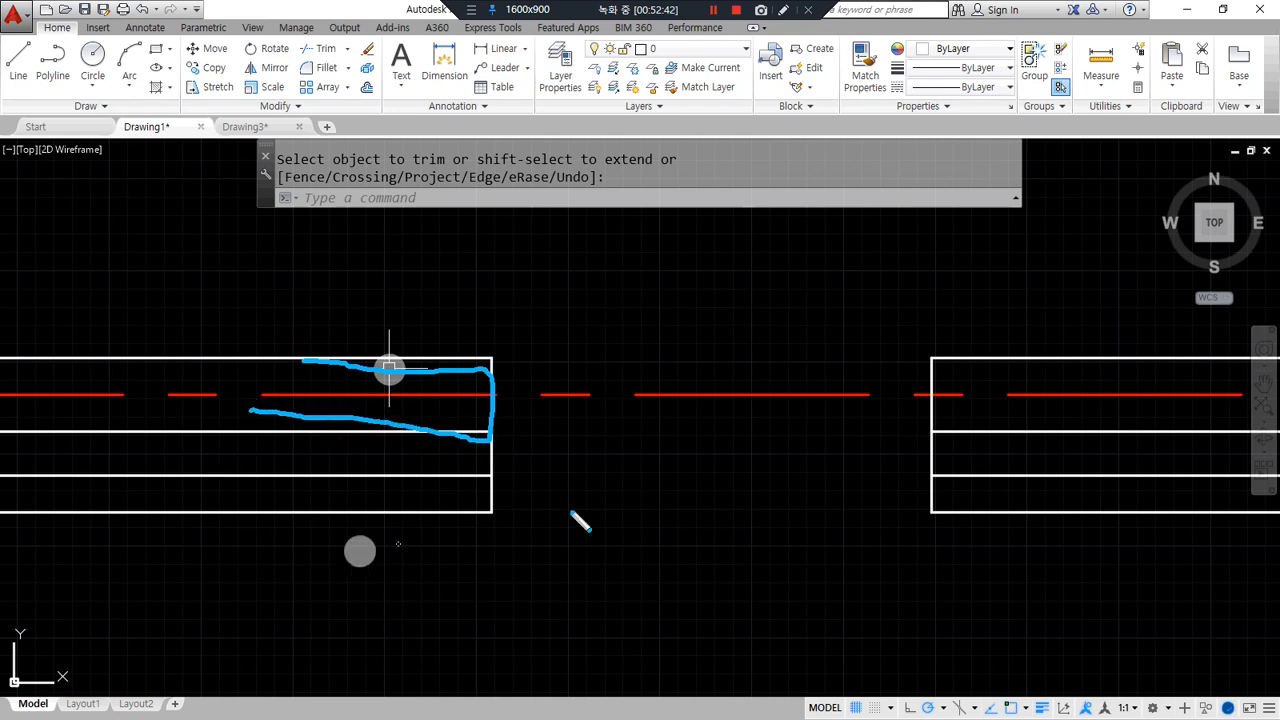
pyautogui.moveTo(1055, 360)
pyautogui.mouseDown()
pyautogui.moveTo(911, 392)
pyautogui.moveTo(1082, 447)
pyautogui.mouseUp()
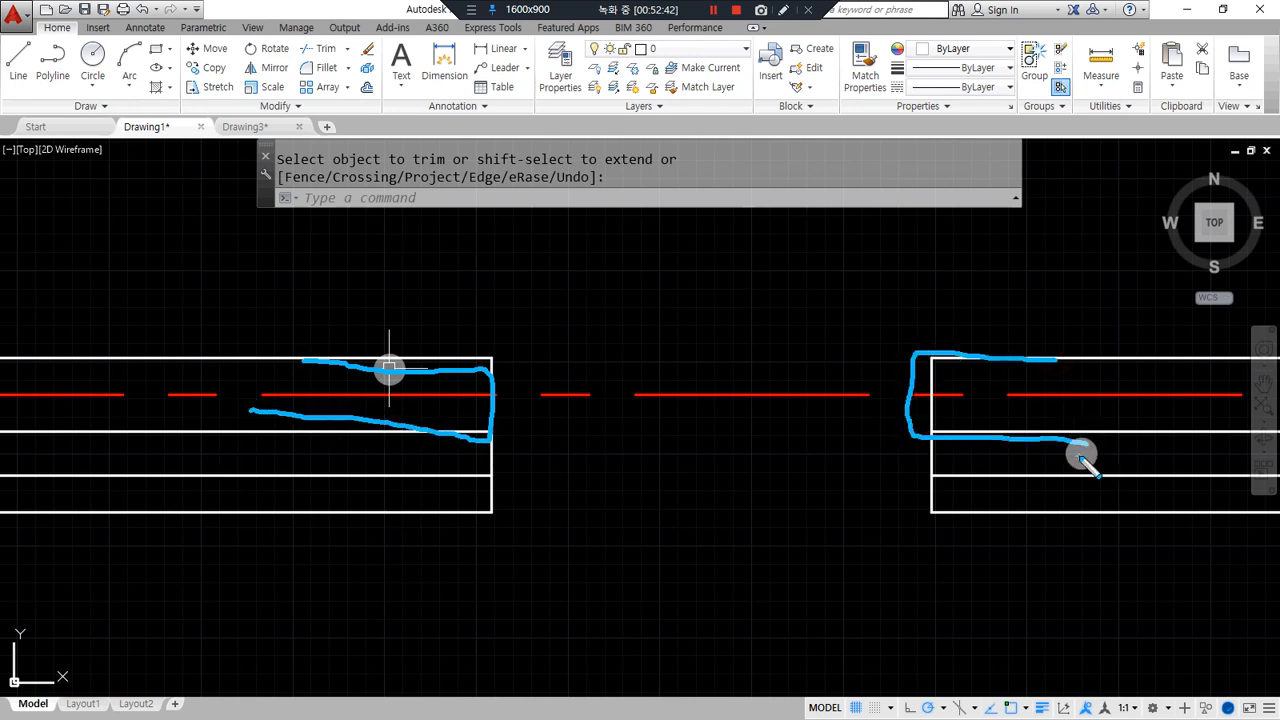
pyautogui.moveTo(383, 437)
pyautogui.mouseDown()
pyautogui.moveTo(457, 429)
pyautogui.moveTo(491, 480)
pyautogui.moveTo(423, 457)
pyautogui.mouseUp()
pyautogui.moveTo(503, 490)
pyautogui.mouseDown()
pyautogui.moveTo(471, 420)
pyautogui.moveTo(489, 505)
pyautogui.mouseUp()
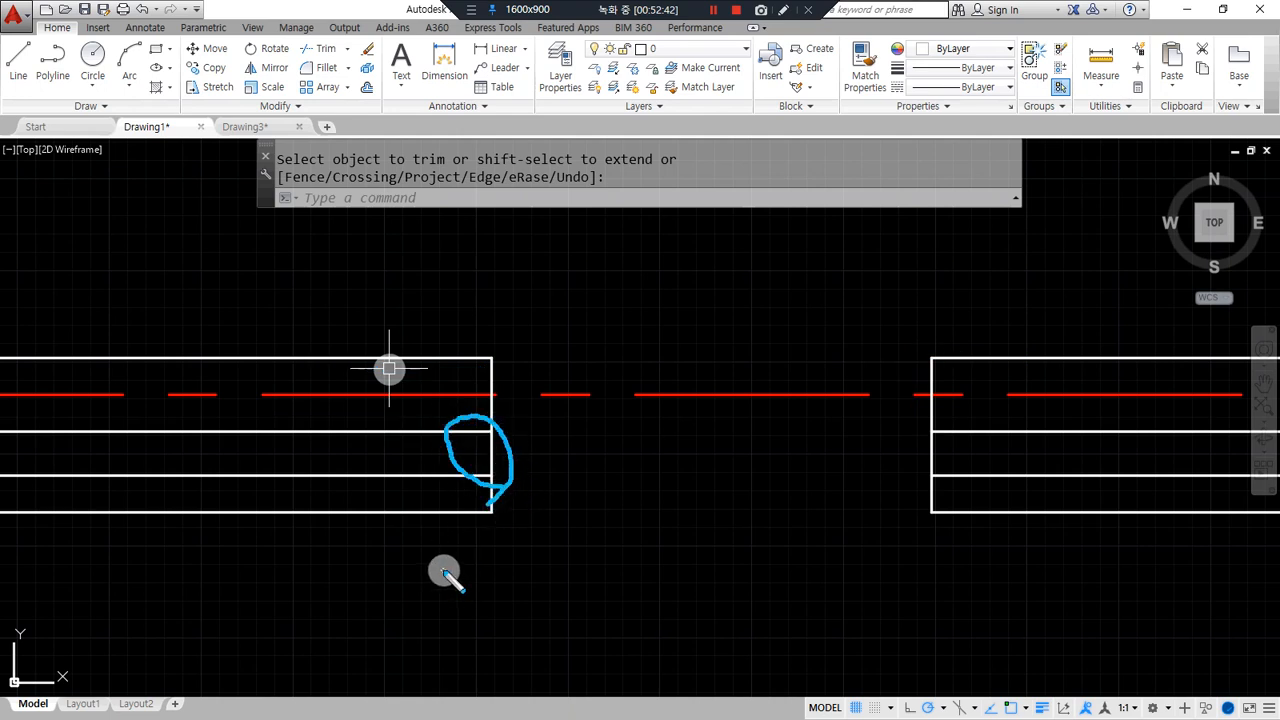
pyautogui.moveTo(446, 432); pyautogui.dragTo(445, 522)
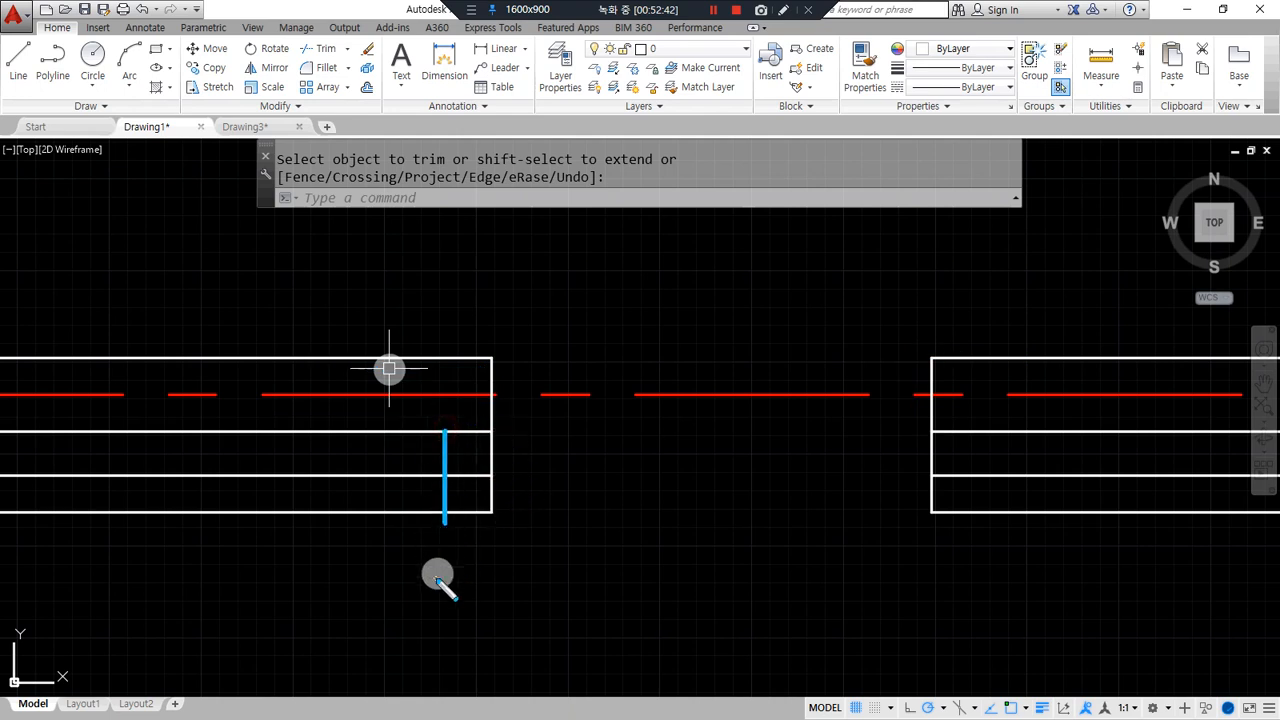
pyautogui.moveTo(437, 433)
pyautogui.mouseDown()
pyautogui.moveTo(440, 486)
pyautogui.moveTo(377, 494)
pyautogui.moveTo(468, 438)
pyautogui.mouseUp()
pyautogui.press('Delete')
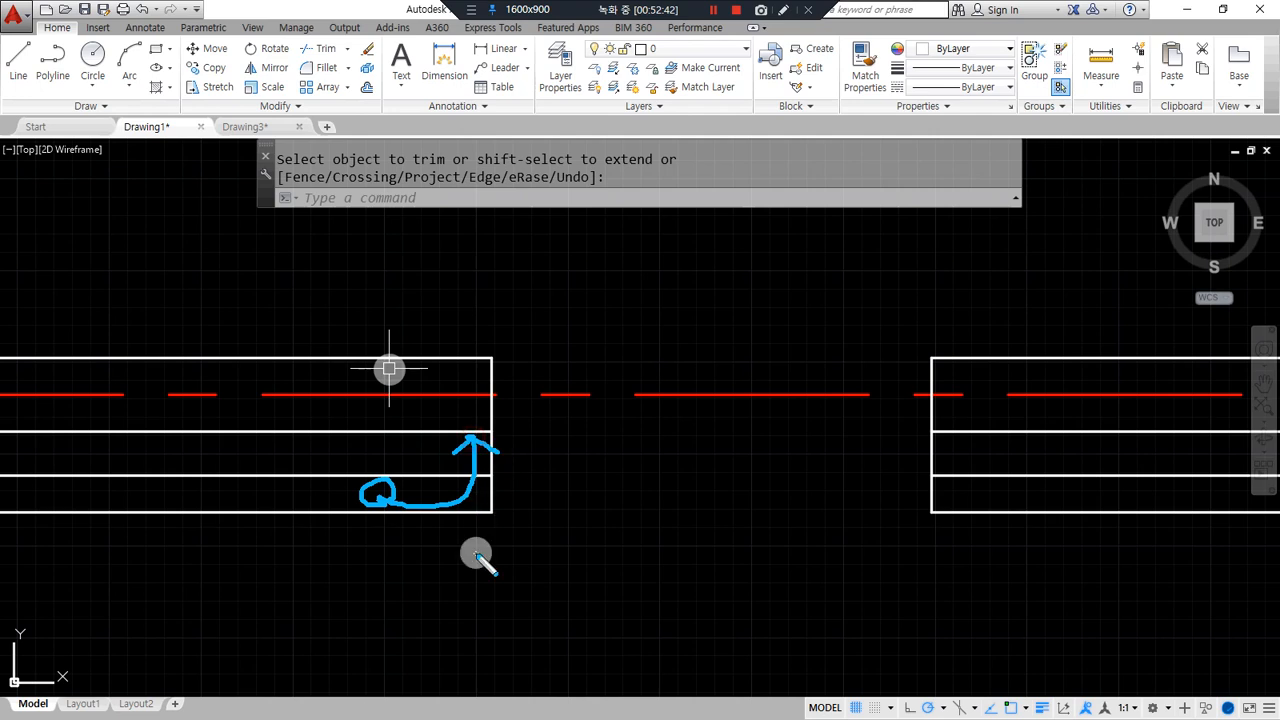
# Offset both edge lines of the large room's window opening 100 into the adjoining walls.
pyautogui.press('Escape')
pyautogui.write('o')
pyautogui.press('Return')
pyautogui.write('100')
pyautogui.press('Return')
pyautogui.click(489, 458)
pyautogui.click(423, 450)
pyautogui.click(931, 450)
pyautogui.click(972, 460)
pyautogui.press('Return')
# Trim the two offset lines to the wall's inner cavity and remove the cavity line between them and the large room's opening edges.
pyautogui.write('tr')
pyautogui.press('Return')
pyautogui.press('Return')
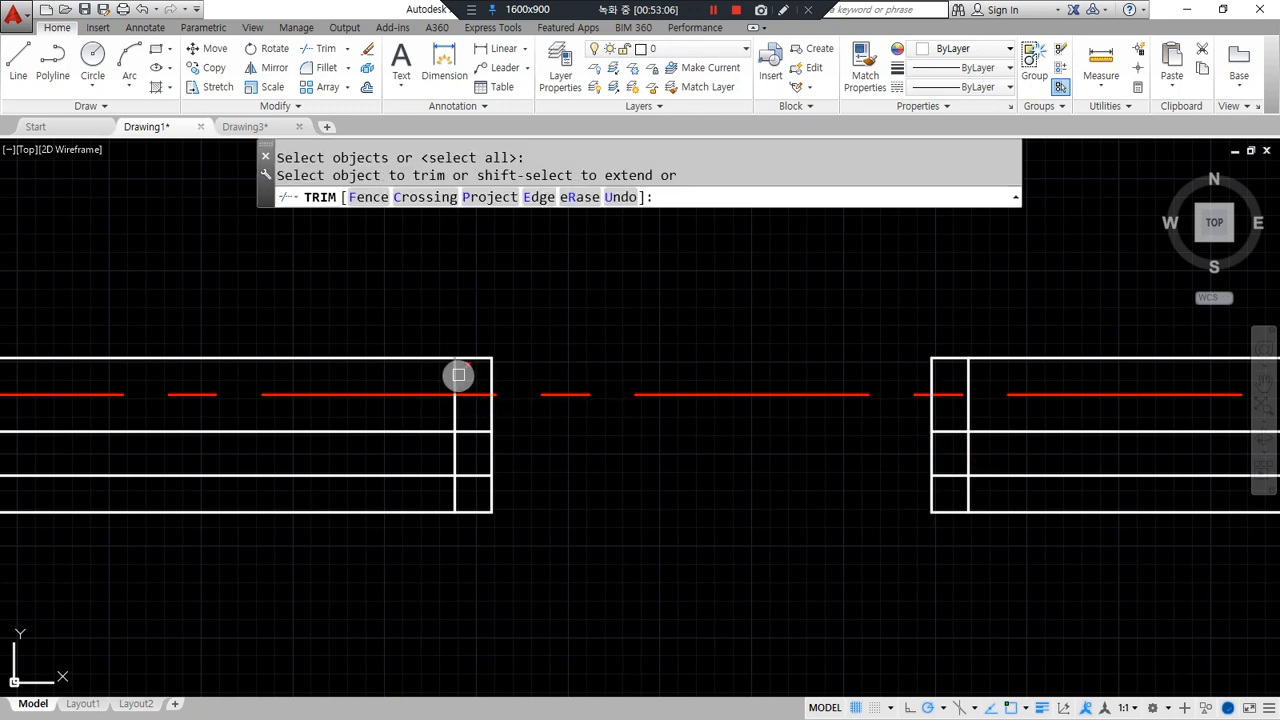
pyautogui.click(455, 395)
pyautogui.click(484, 432)
pyautogui.click(471, 477)
pyautogui.click(457, 490)
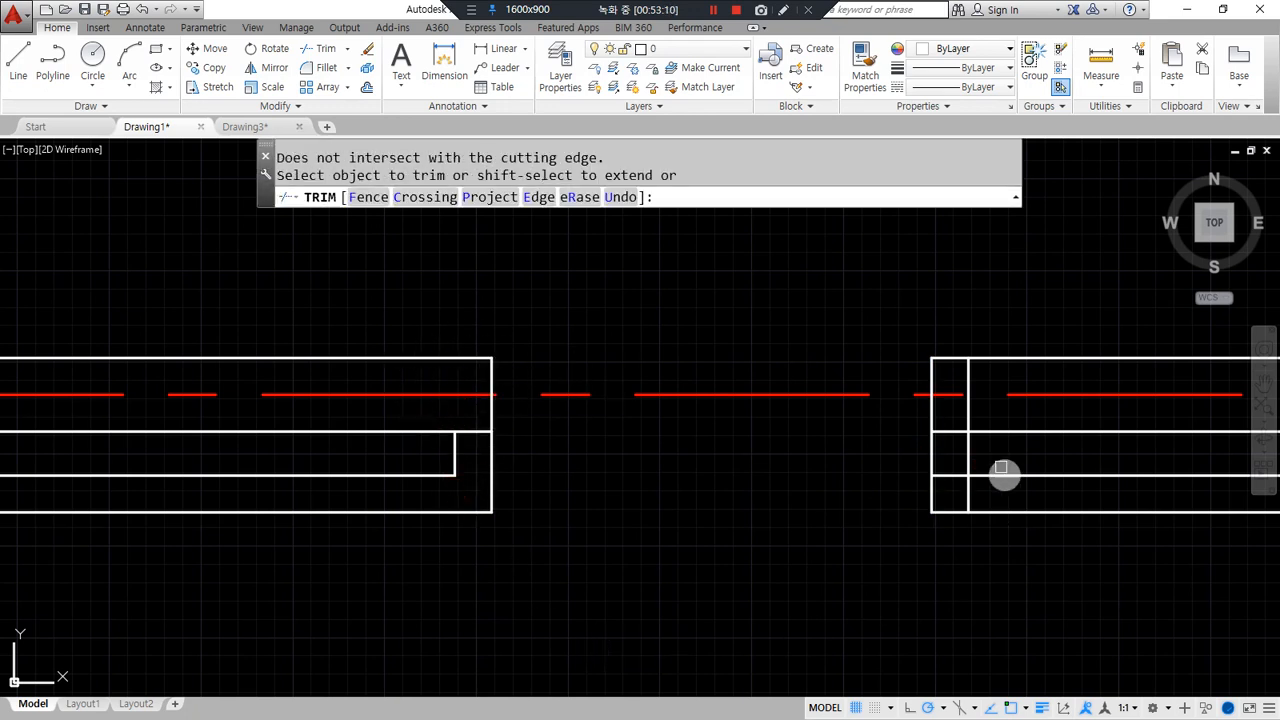
pyautogui.click(966, 398)
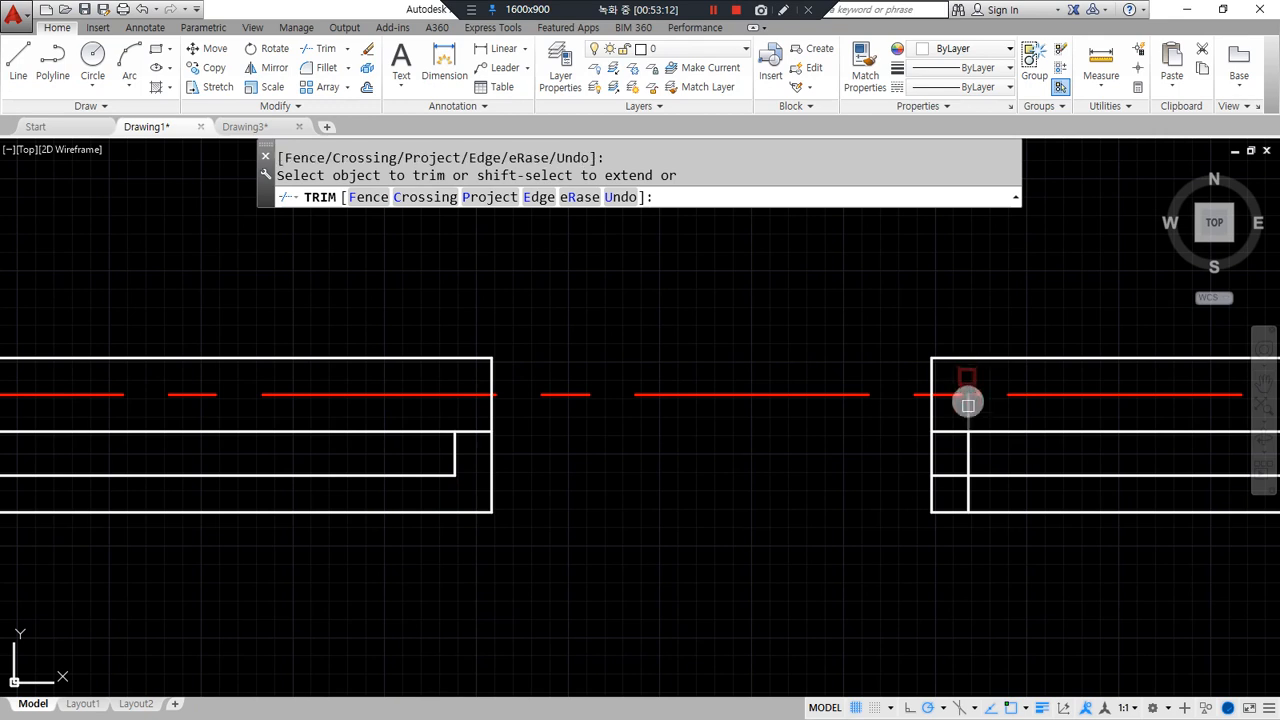
pyautogui.click(950, 472)
pyautogui.click(969, 489)
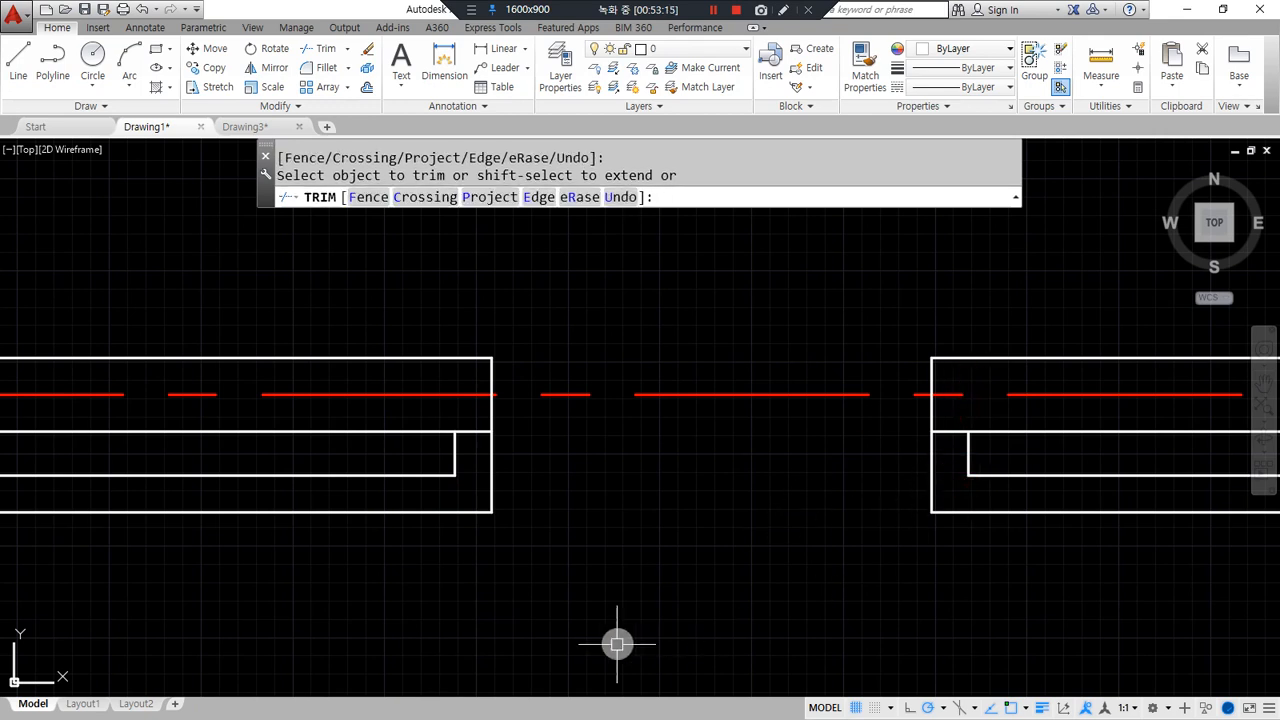
pyautogui.press('Return')
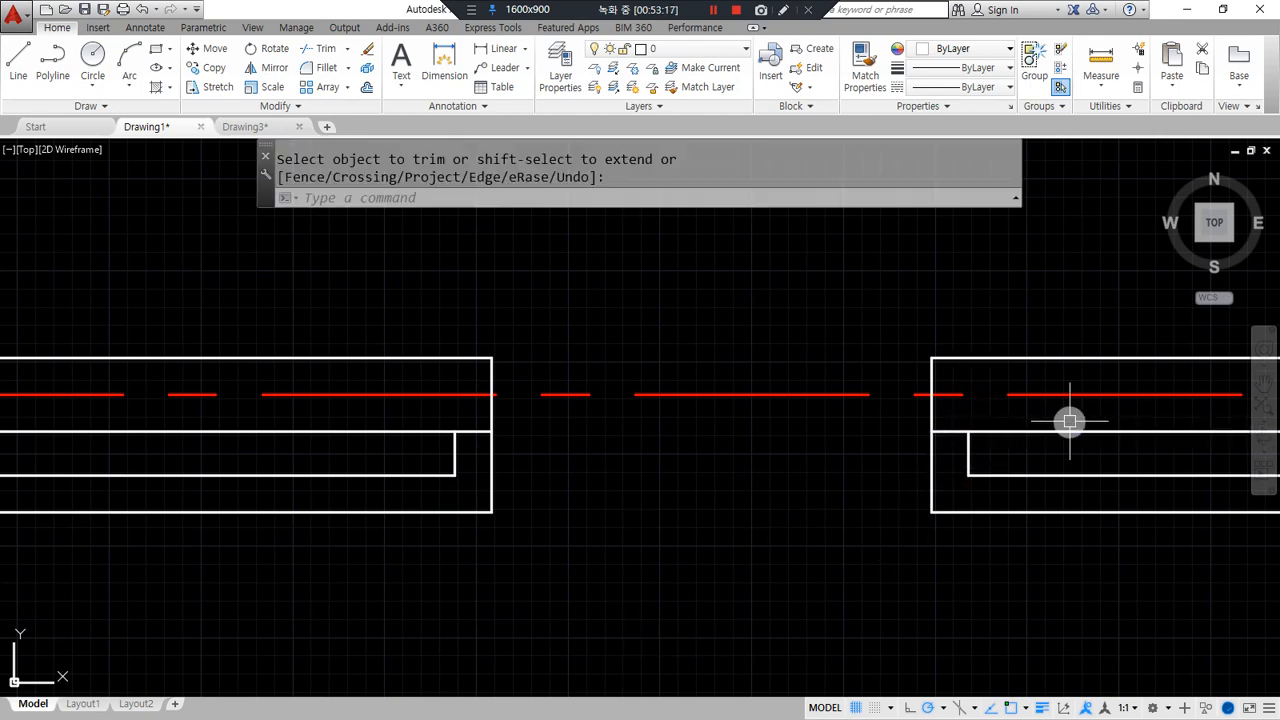
pyautogui.moveTo(1060, 428)
pyautogui.mouseDown()
pyautogui.moveTo(962, 410)
pyautogui.moveTo(1045, 378)
pyautogui.moveTo(980, 470)
pyautogui.moveTo(1009, 472)
pyautogui.mouseUp()
pyautogui.moveTo(1099, 452); pyautogui.dragTo(1077, 470)
pyautogui.moveTo(1156, 441); pyautogui.dragTo(1138, 465)
pyautogui.moveTo(1240, 488)
pyautogui.mouseDown()
pyautogui.moveTo(964, 493)
pyautogui.moveTo(940, 440)
pyautogui.moveTo(973, 456)
pyautogui.mouseUp()
pyautogui.moveTo(285, 442)
pyautogui.mouseDown()
pyautogui.moveTo(186, 380)
pyautogui.moveTo(486, 380)
pyautogui.moveTo(249, 414)
pyautogui.moveTo(140, 472)
pyautogui.mouseUp()
pyautogui.moveTo(240, 432); pyautogui.dragTo(207, 470)
pyautogui.moveTo(348, 447); pyautogui.dragTo(322, 475)
pyautogui.moveTo(415, 443); pyautogui.dragTo(400, 470)
pyautogui.moveTo(108, 497)
pyautogui.mouseDown()
pyautogui.moveTo(488, 494)
pyautogui.moveTo(480, 429)
pyautogui.moveTo(510, 447)
pyautogui.mouseUp()
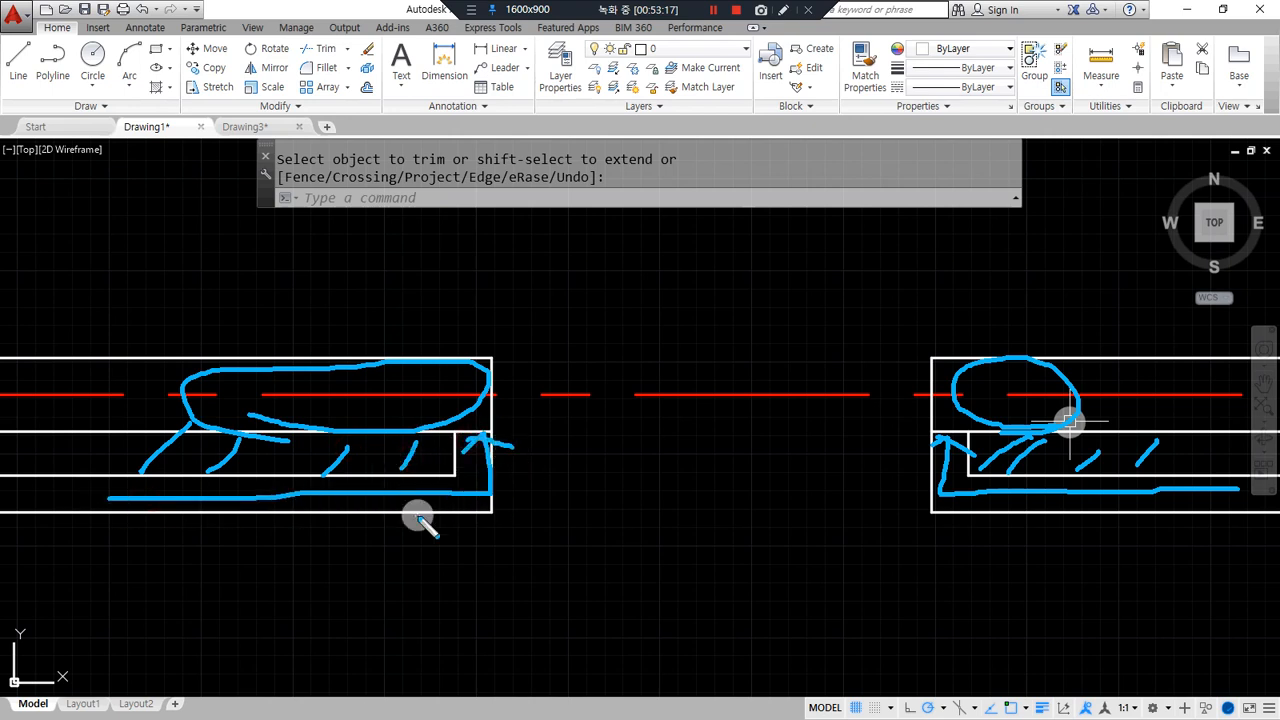
pyautogui.moveTo(480, 400)
pyautogui.mouseDown()
pyautogui.moveTo(880, 277)
pyautogui.moveTo(766, 591)
pyautogui.mouseUp()
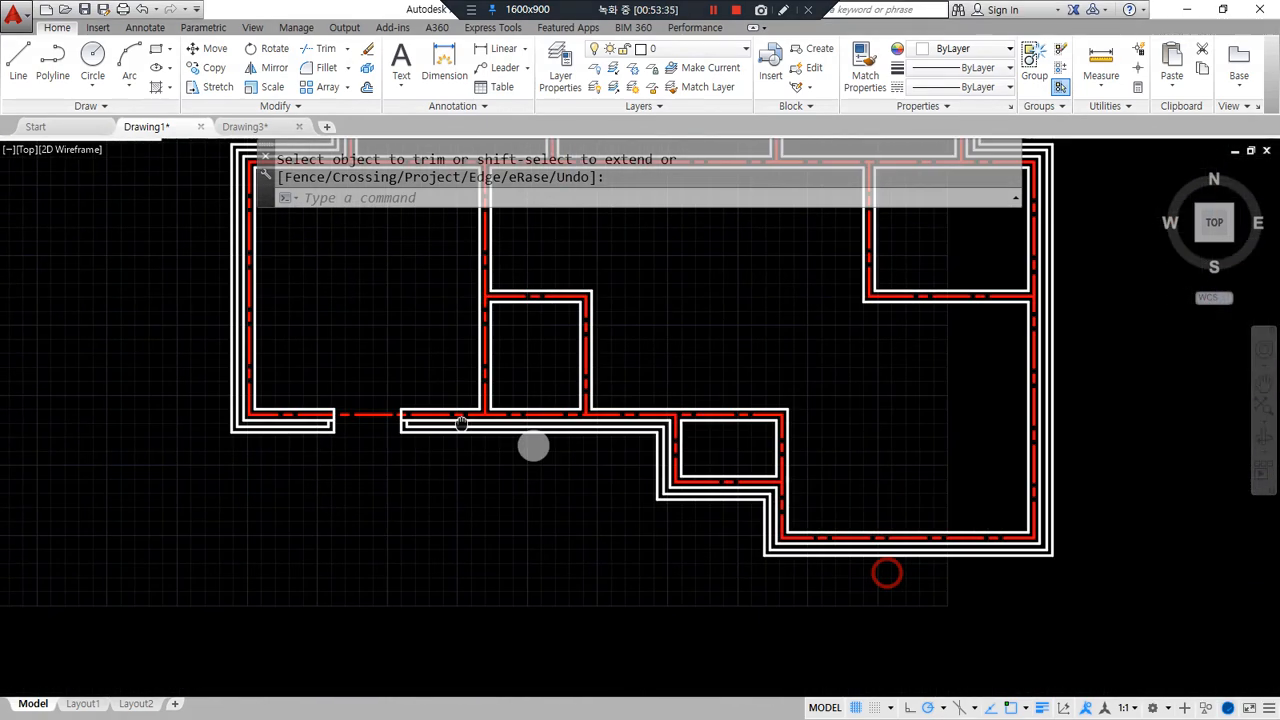
# Draw a vertical line from the midpoint of the small room's lower inner wall line down past the outermost wall line.
pyautogui.scroll(6, 457, 410)
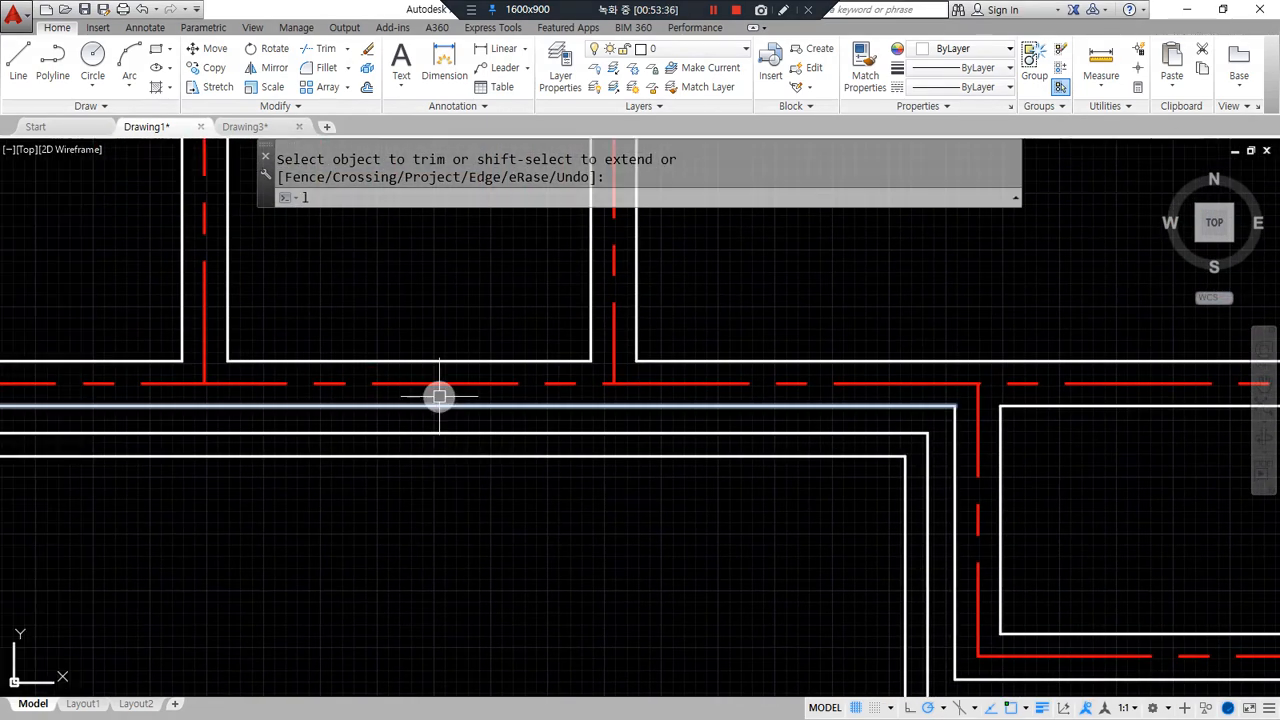
pyautogui.press('Return')
pyautogui.click(409, 361)
pyautogui.click(409, 573)
pyautogui.press('Return')
# Offset the small room's vertical line 450 to both sides to mark the window opening edges.
pyautogui.write('o')
pyautogui.press('Return')
pyautogui.write('450')
pyautogui.press('Return')
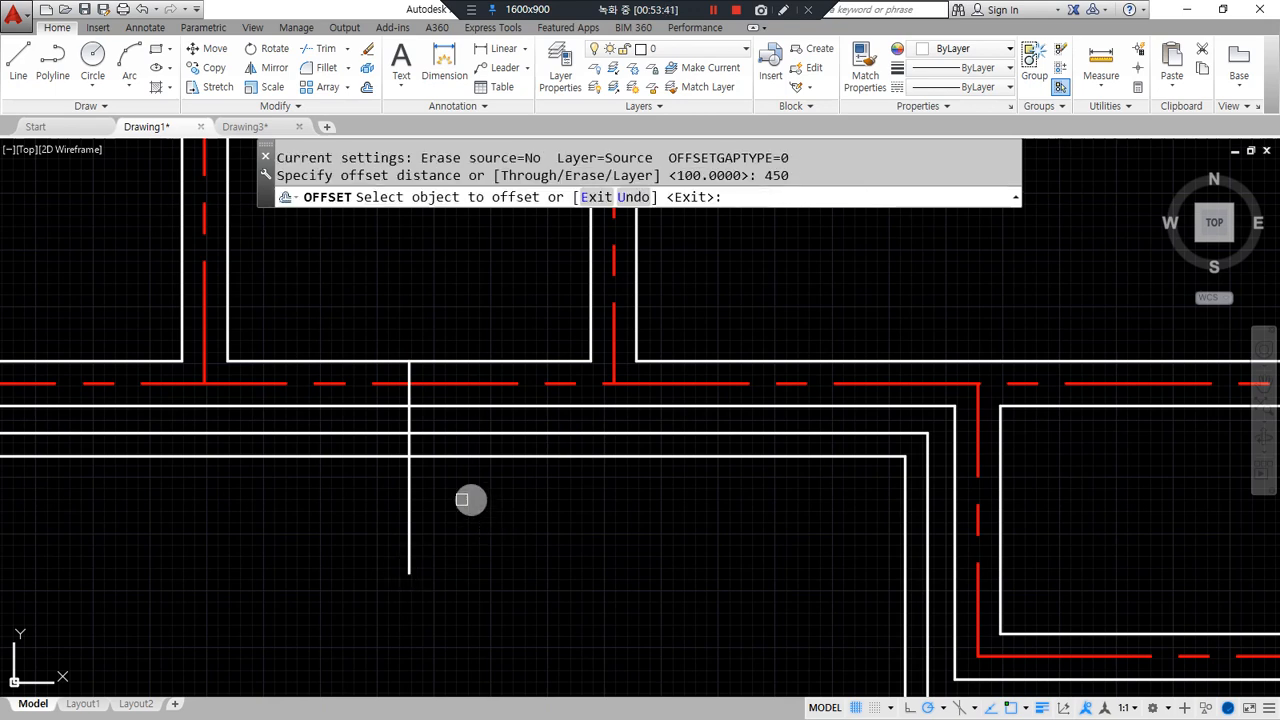
pyautogui.click(410, 492)
pyautogui.click(473, 505)
pyautogui.click(406, 508)
pyautogui.click(374, 511)
pyautogui.press('Return')
# Erase the original vertical line in the middle of the small room's window opening.
pyautogui.click(457, 529)
pyautogui.click(366, 556)
pyautogui.write('e')
pyautogui.press('Return')
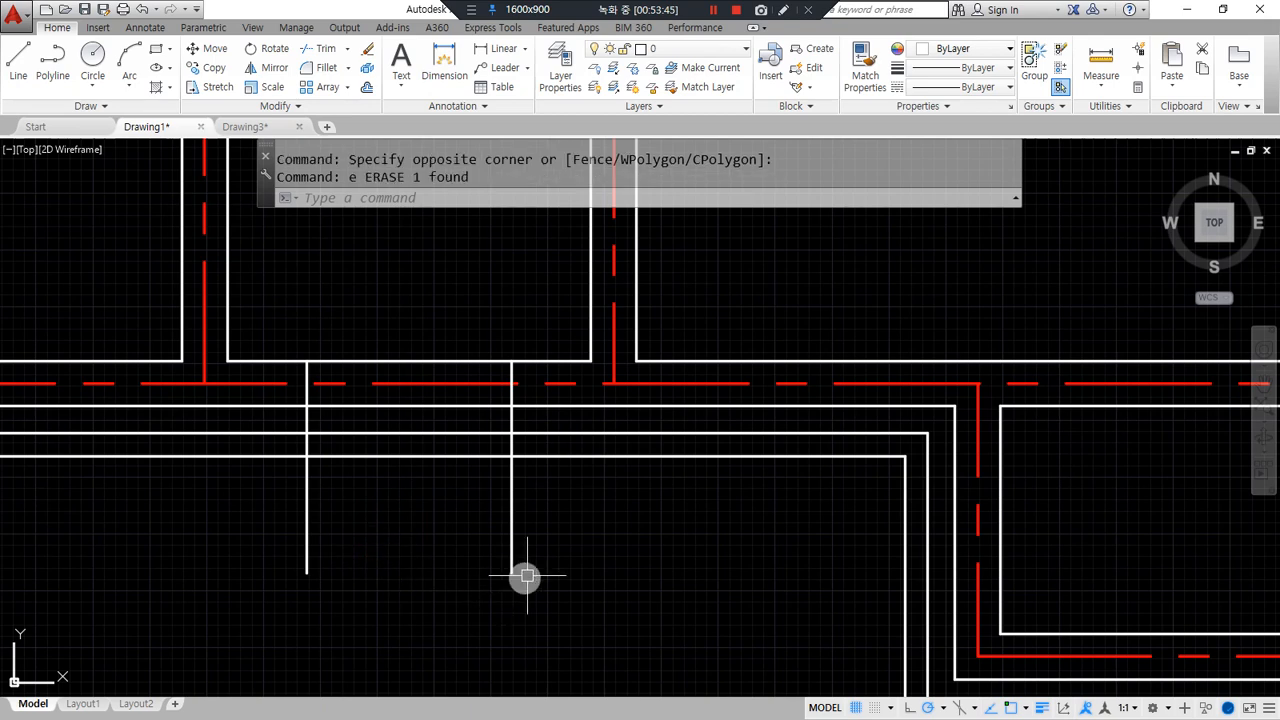
# Trim the overhanging edge line ends and the white wall lines between the small room's opening edges, keeping the red centre line.
pyautogui.write('tr')
pyautogui.press('Return')
pyautogui.press('Return')
pyautogui.click(606, 548)
pyautogui.click(236, 506)
pyautogui.click(365, 487)
pyautogui.click(351, 302)
pyautogui.press('Return')
# Offset both edge lines of the small room's window opening 100 into the adjoining walls.
pyautogui.write('o')
pyautogui.press('Return')
pyautogui.write('1')
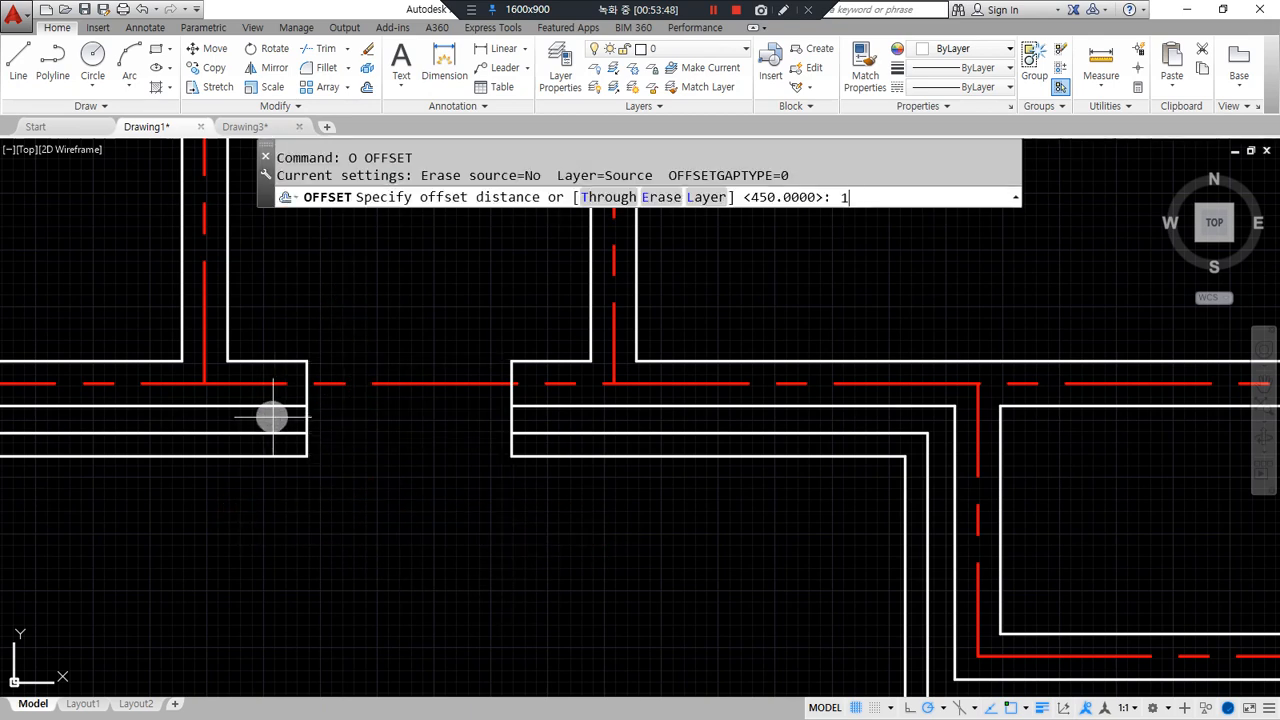
pyautogui.write('00')
pyautogui.scroll(2, 297, 408)
pyautogui.press('Return')
pyautogui.click(310, 434)
pyautogui.click(283, 434)
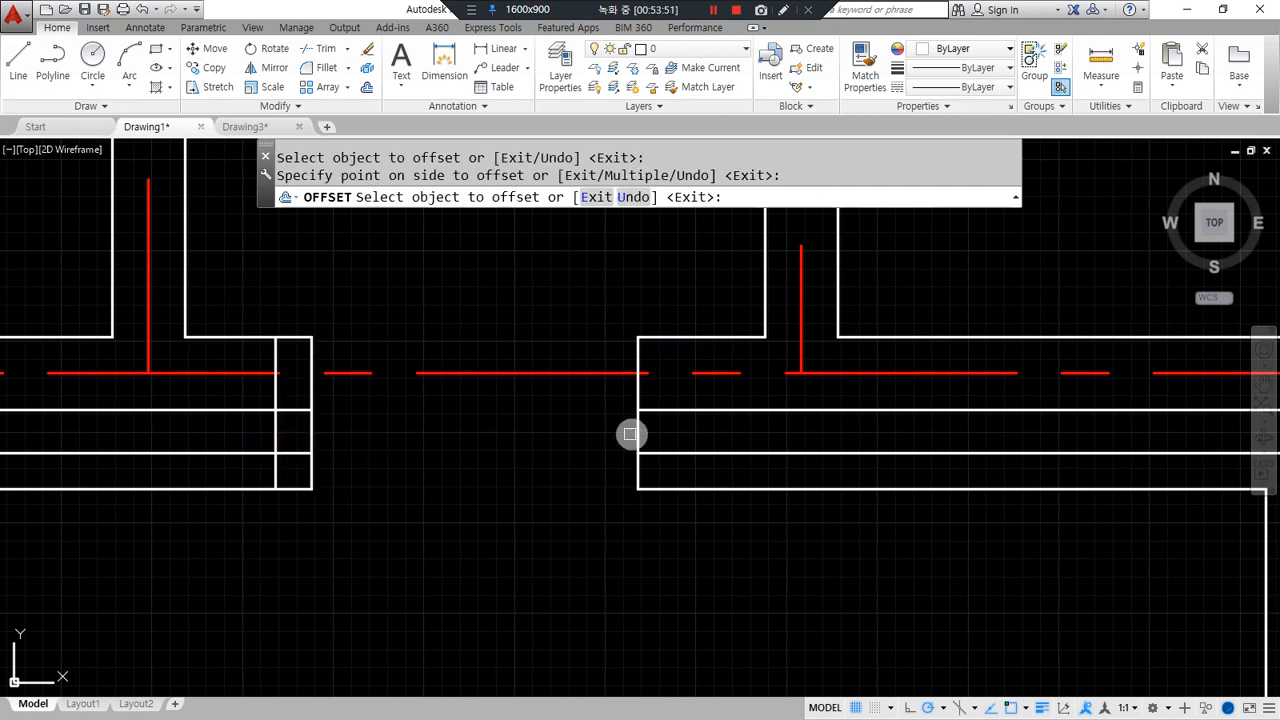
pyautogui.click(640, 437)
pyautogui.click(697, 437)
pyautogui.press('Return')
# Trim the small room's offset lines to the wall cavity and remove the cavity line between them and the opening edges.
pyautogui.write('tr')
pyautogui.press('Return')
pyautogui.press('Return')
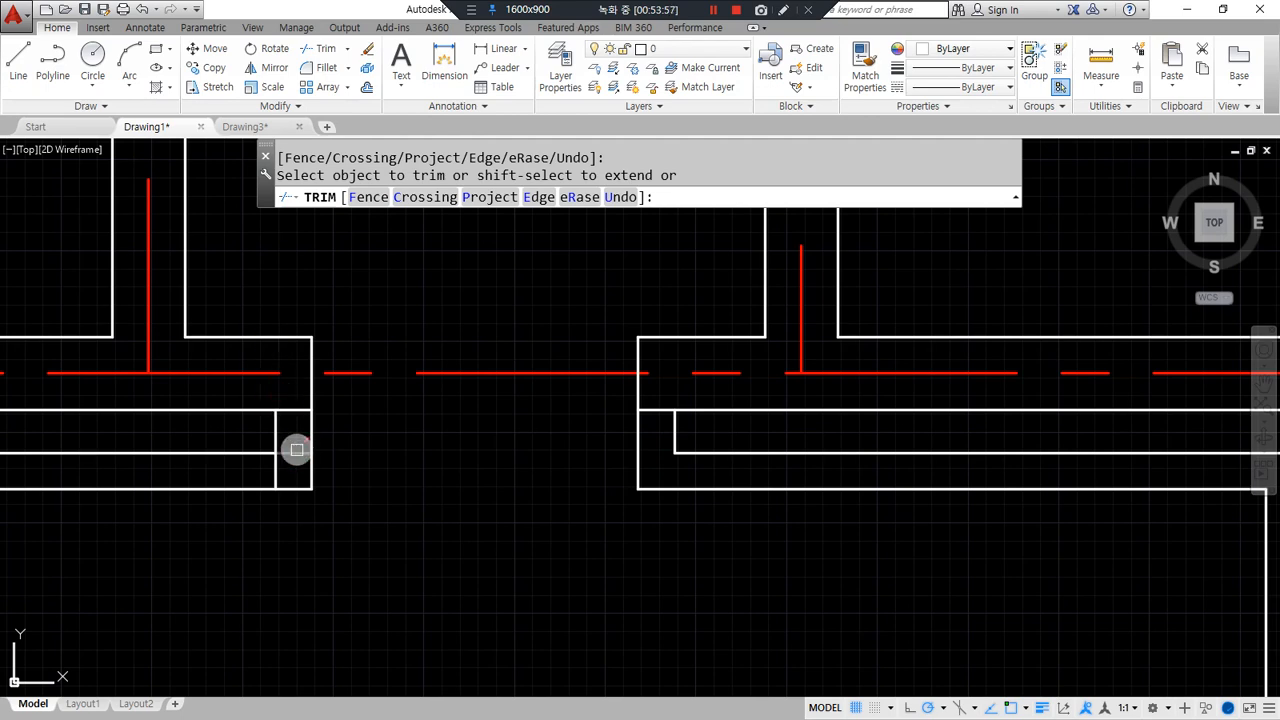
pyautogui.press('Return')
pyautogui.scroll(-8, 600, 630)
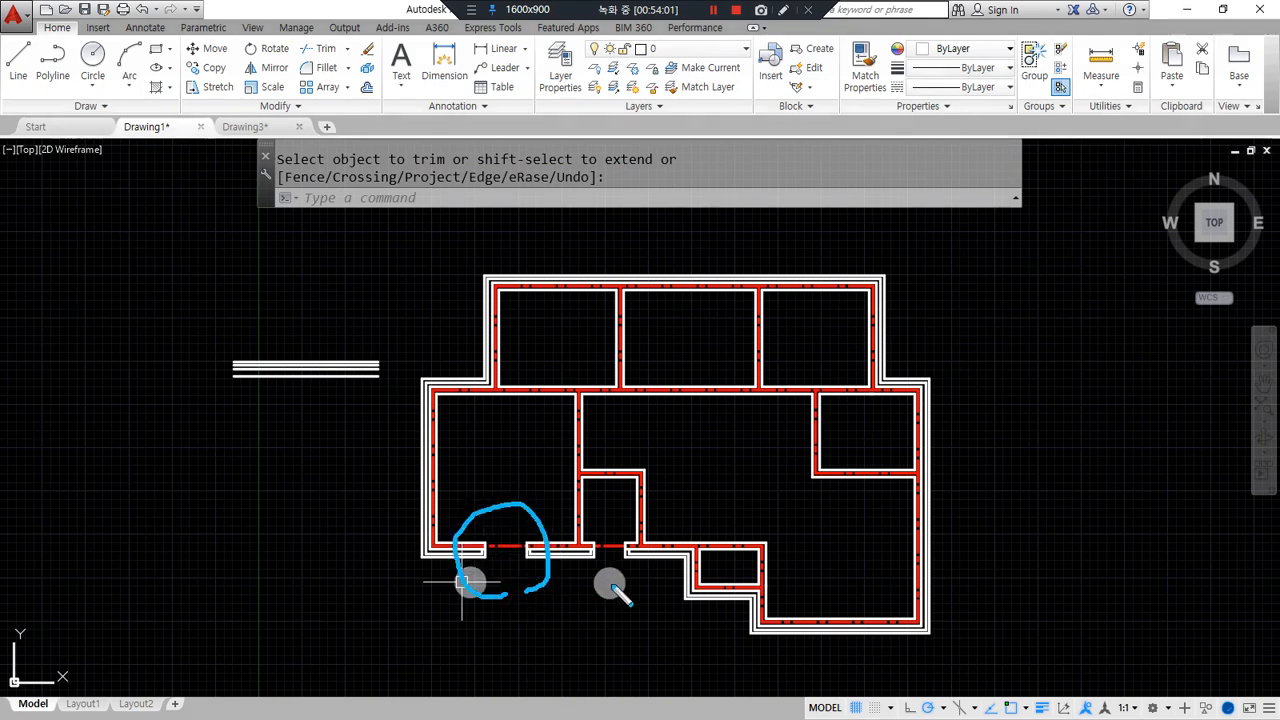
pyautogui.moveTo(613, 527); pyautogui.dragTo(622, 596)
pyautogui.moveTo(863, 657); pyautogui.dragTo(822, 645)
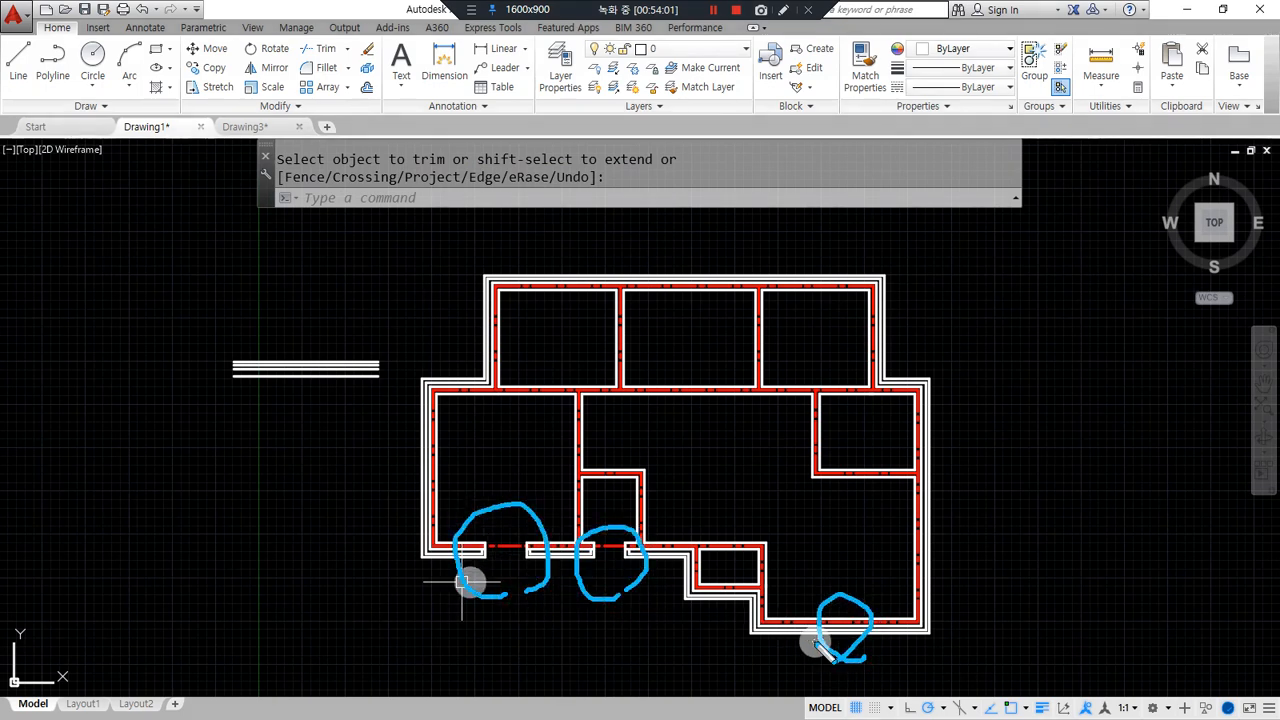
pyautogui.moveTo(918, 447); pyautogui.dragTo(960, 490)
pyautogui.moveTo(855, 345)
pyautogui.mouseDown()
pyautogui.moveTo(829, 251)
pyautogui.moveTo(862, 312)
pyautogui.mouseUp()
pyautogui.press('Escape')
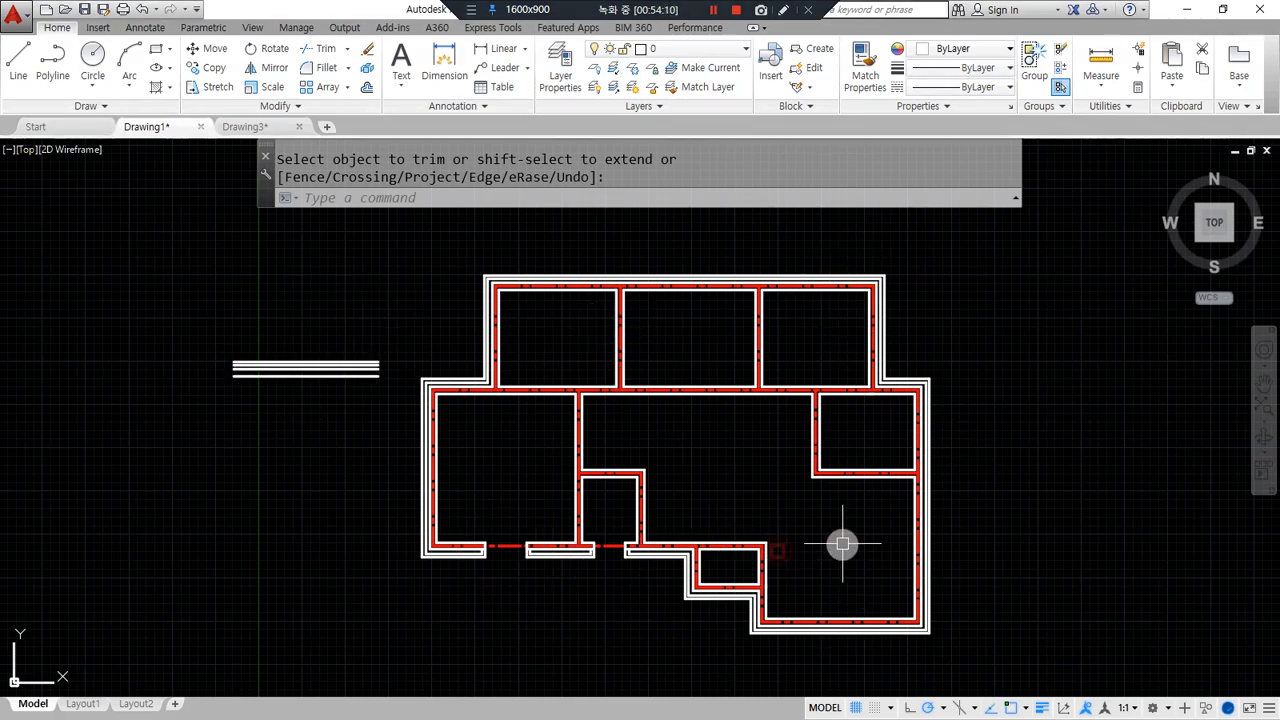
# Draw a vertical line from the midpoint of the lower-right room's bottom inner wall line down past the outermost wall line.
pyautogui.scroll(5, 840, 560)
pyautogui.click(758, 473)
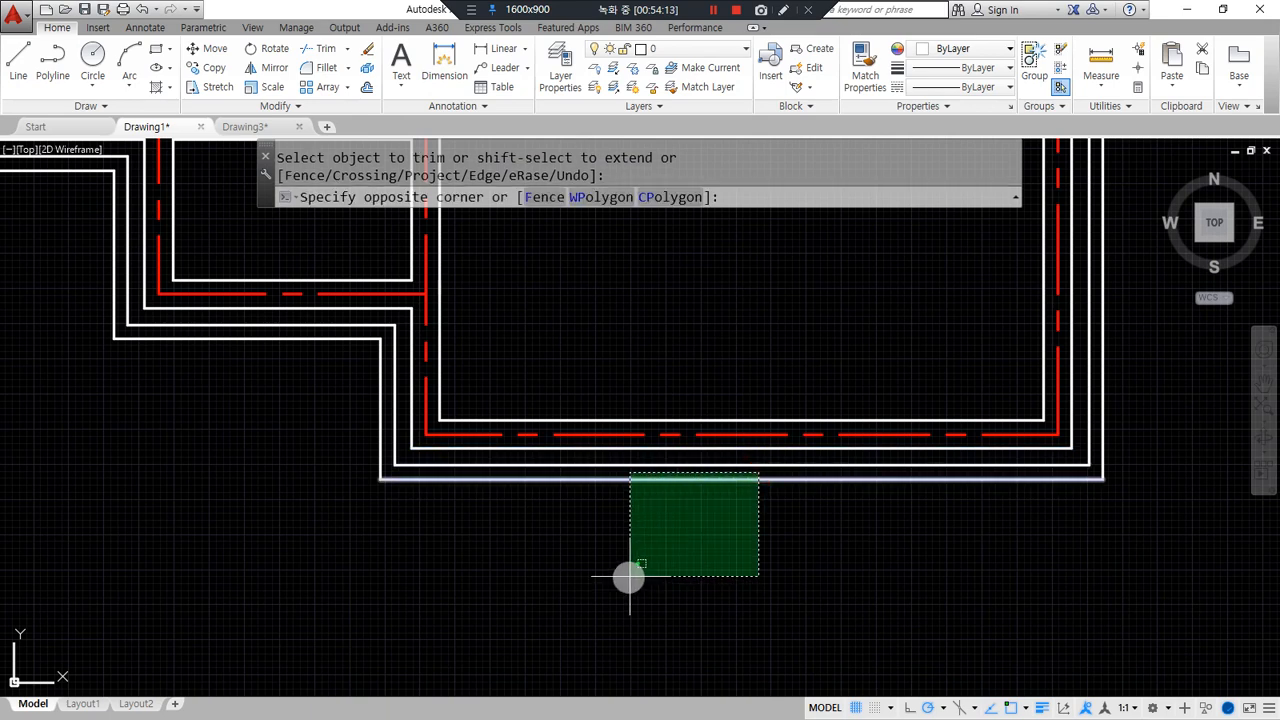
pyautogui.press('Escape')
pyautogui.write('l')
pyautogui.press('Return')
pyautogui.click(786, 418)
pyautogui.click(738, 632)
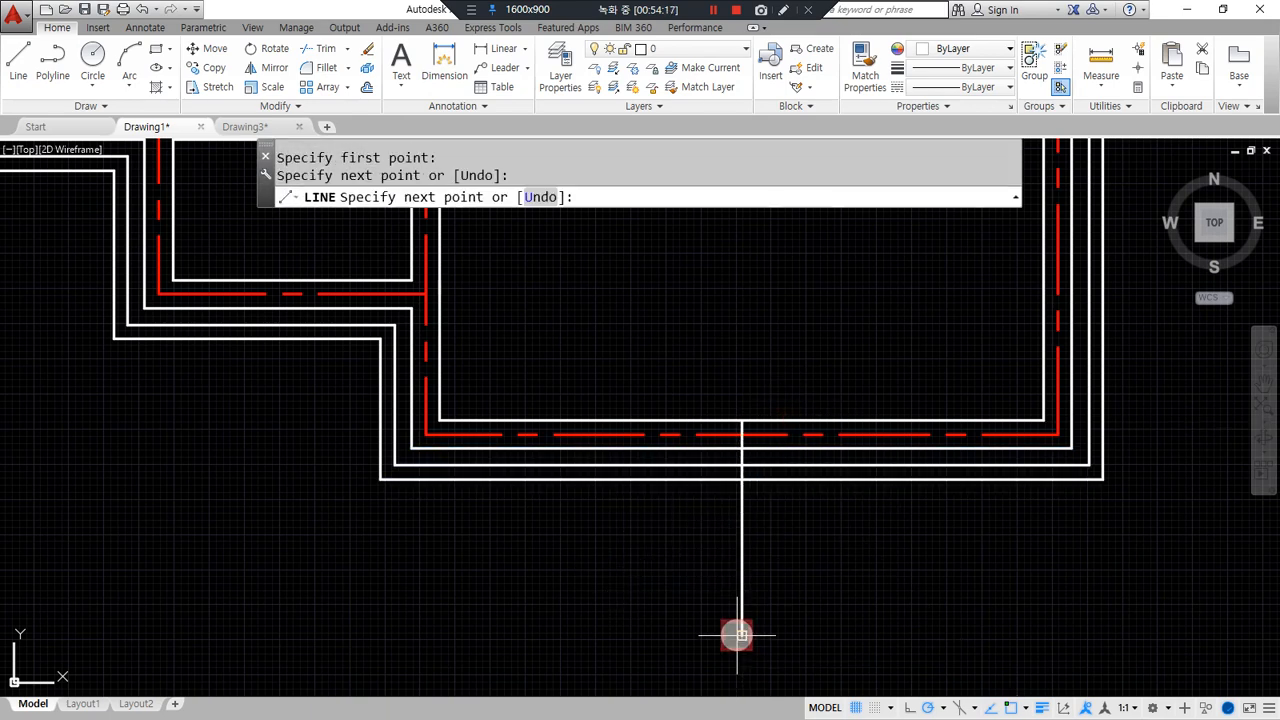
pyautogui.press('Return')
# Offset the lower-right room's vertical line 1200 to both sides to mark the window opening edges.
pyautogui.write('O')
pyautogui.press('Return')
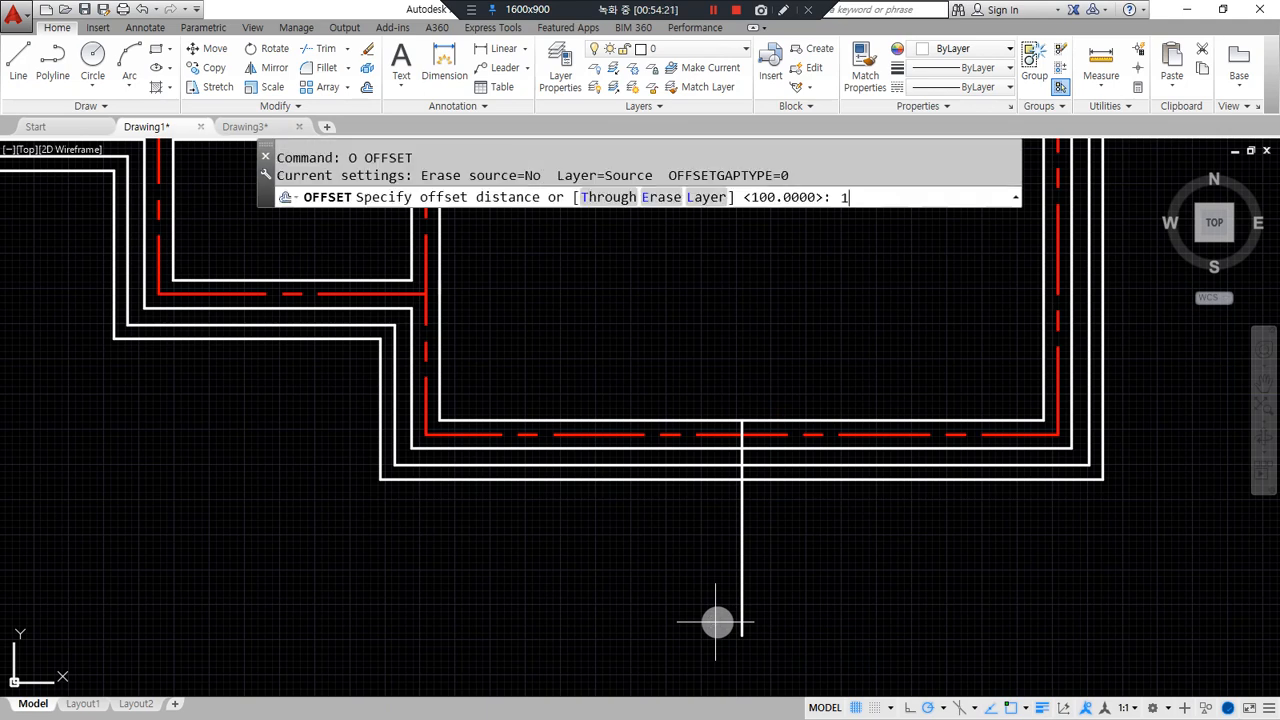
pyautogui.write('1200')
pyautogui.press('Return')
pyautogui.click(740, 541)
pyautogui.click(714, 543)
pyautogui.click(741, 537)
pyautogui.click(943, 538)
# Erase the original vertical line in the middle of the lower-right room's window opening.
pyautogui.click(783, 572)
pyautogui.click(703, 546)
pyautogui.write('e')
pyautogui.press('Return')
# Trim the white wall lines between the lower-right room's opening edges and the edge line ends below the outermost wall line.
pyautogui.scroll(5, 797, 422)
pyautogui.write('tr')
pyautogui.press('Return')
pyautogui.press('Return')
pyautogui.click(799, 606)
pyautogui.click(797, 401)
pyautogui.scroll(-2, 482, 514)
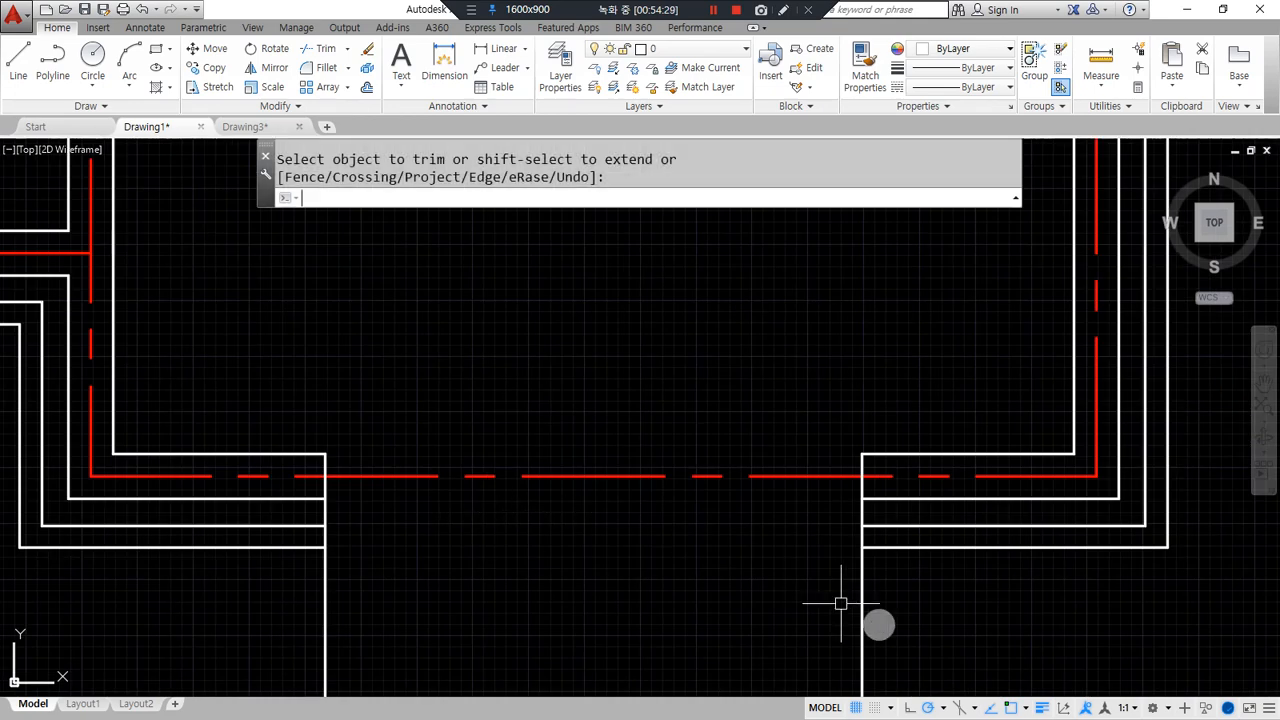
pyautogui.click(277, 611)
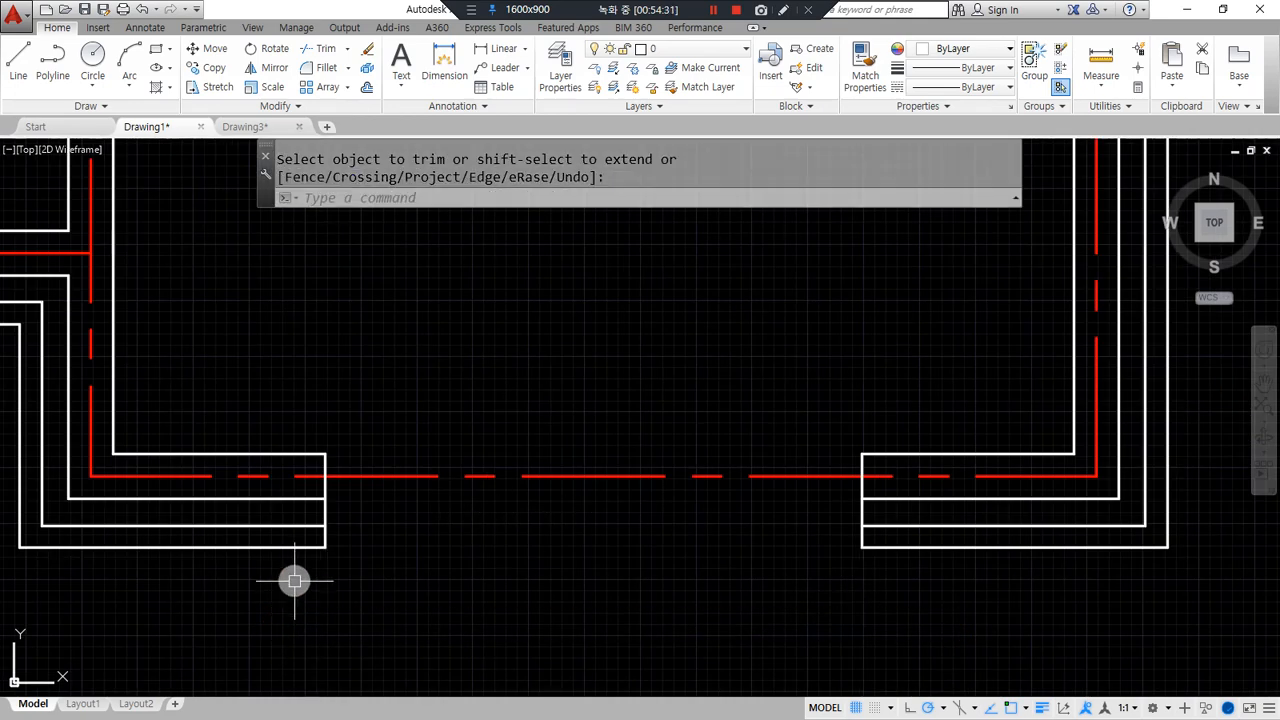
# Offset both edge lines of the lower-right room's window opening 100 into the adjoining walls.
pyautogui.press('Escape')
pyautogui.write('o')
pyautogui.press('Return')
pyautogui.write('100')
pyautogui.press('Return')
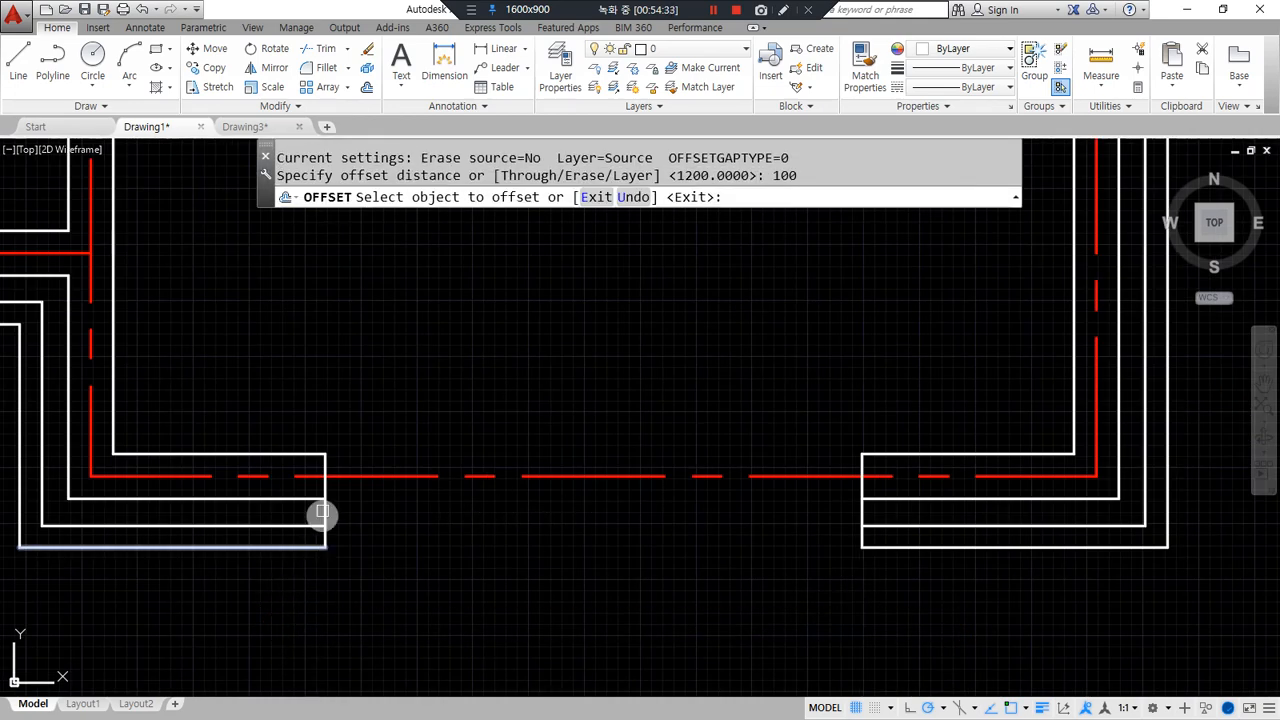
pyautogui.click(325, 489)
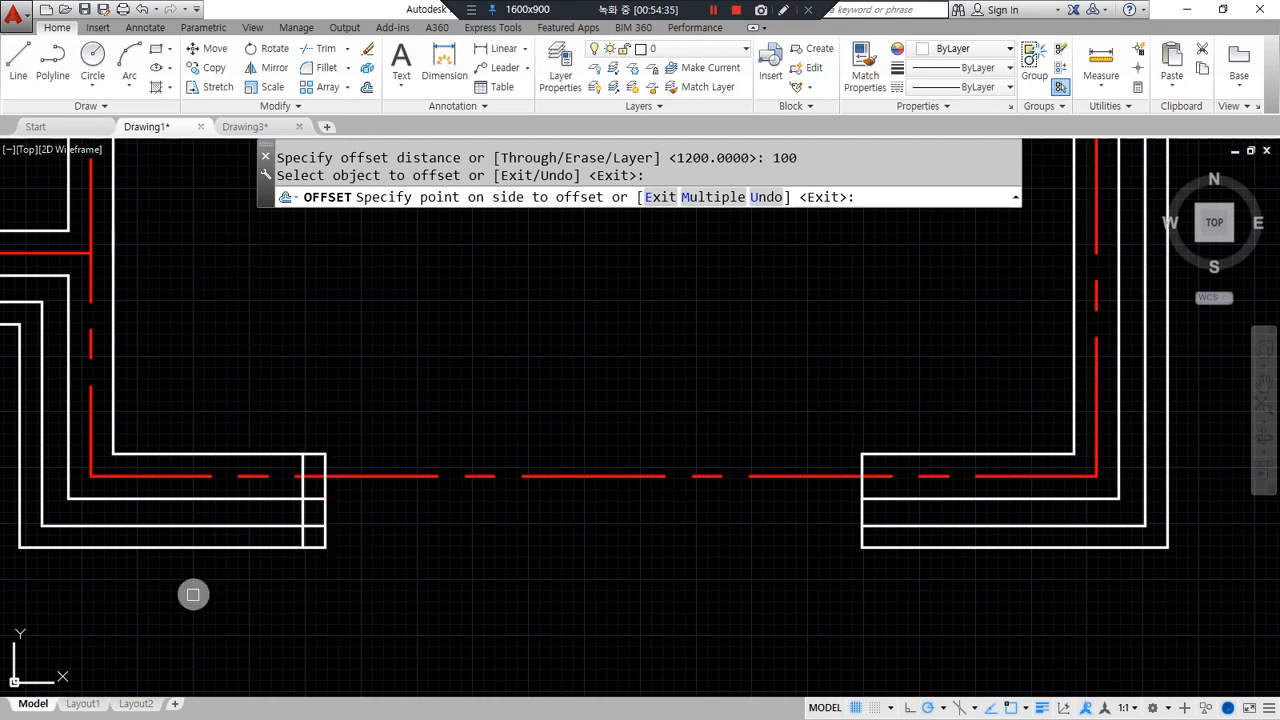
pyautogui.click(193, 594)
pyautogui.click(864, 522)
pyautogui.click(908, 554)
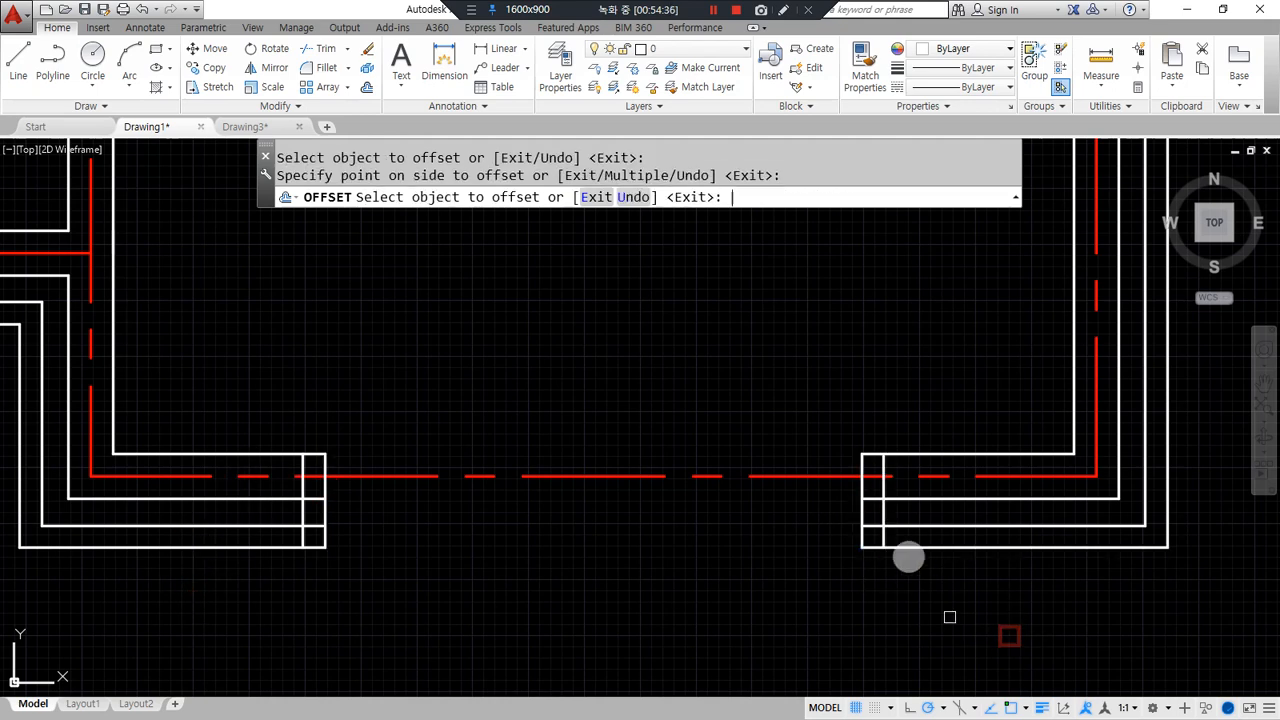
pyautogui.press('Escape')
# Trim the lower-right room's offset lines to the wall cavity and remove the cavity line between them and the opening edges.
pyautogui.scroll(3, 877, 477)
pyautogui.write('tr')
pyautogui.press('Return')
pyautogui.press('Return')
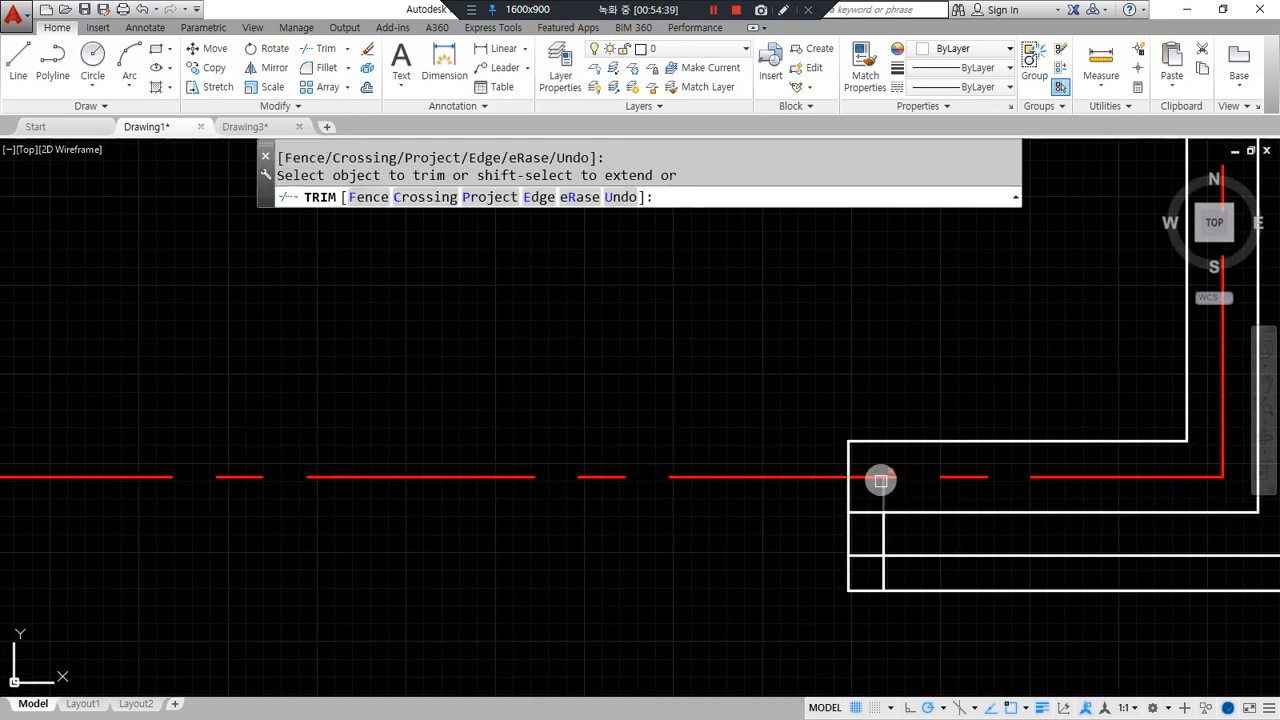
pyautogui.click(868, 551)
pyautogui.click(884, 576)
pyautogui.scroll(-2, 572, 577)
pyautogui.moveTo(443, 563); pyautogui.dragTo(885, 521, button='middle')
pyautogui.scroll(4, 706, 478)
pyautogui.click(526, 426)
pyautogui.click(522, 488)
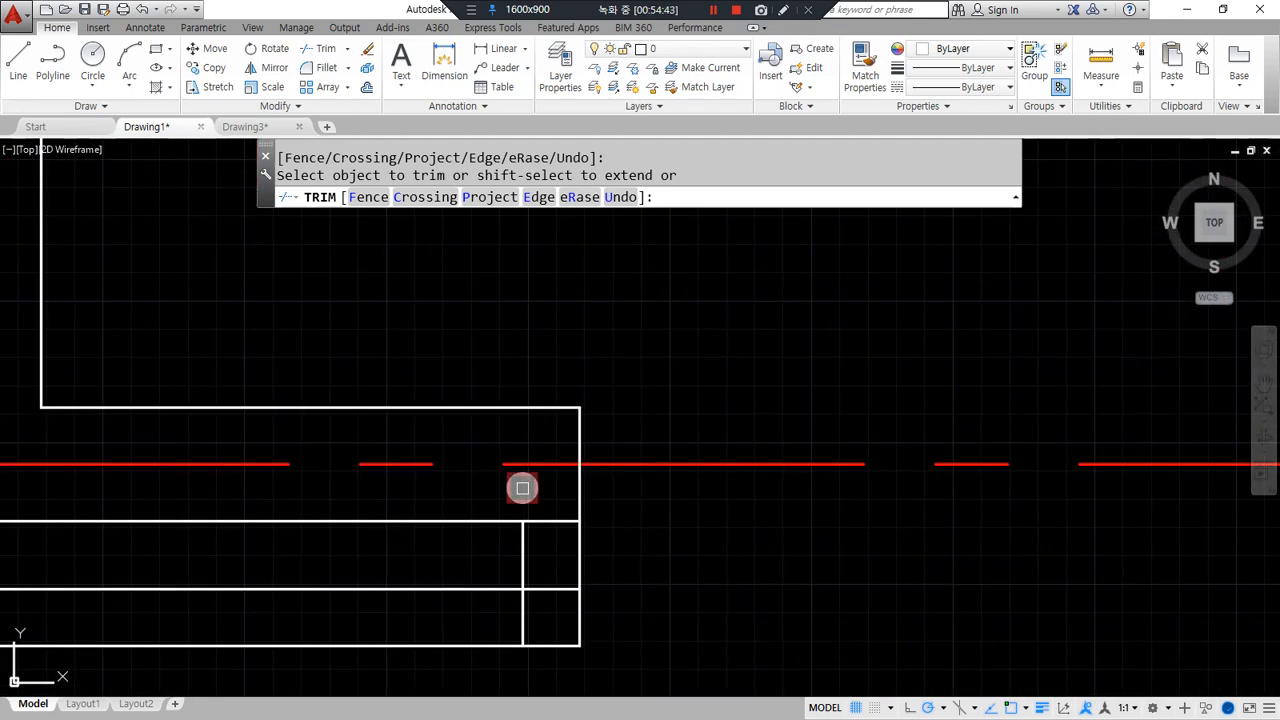
pyautogui.click(522, 624)
pyautogui.press('Return')
# Switch to the browser to check the door width in the 방문그리기 reference drawing, and return to the floor plan's interior walls.
pyautogui.scroll(-8, 940, 640)
pyautogui.moveTo(942, 601); pyautogui.dragTo(782, 567, button='middle')
pyautogui.scroll(-2, 782, 567)
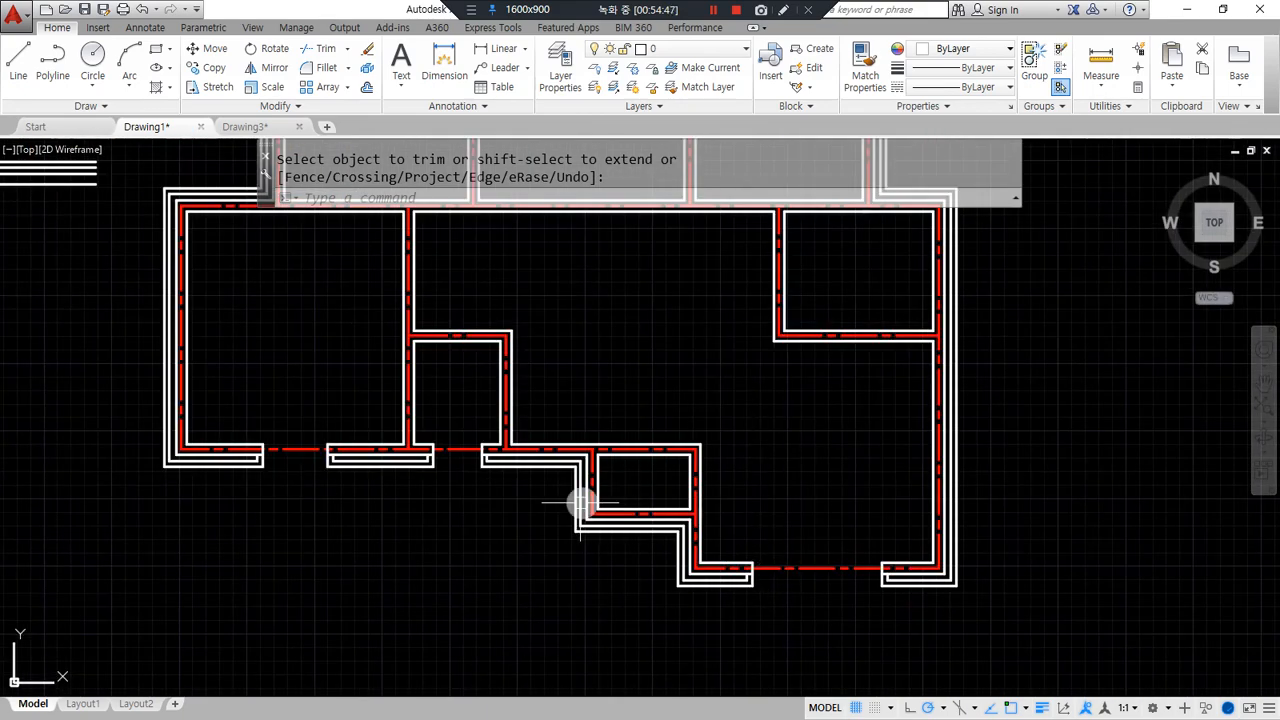
pyautogui.hotkey('alt', 'Tab')
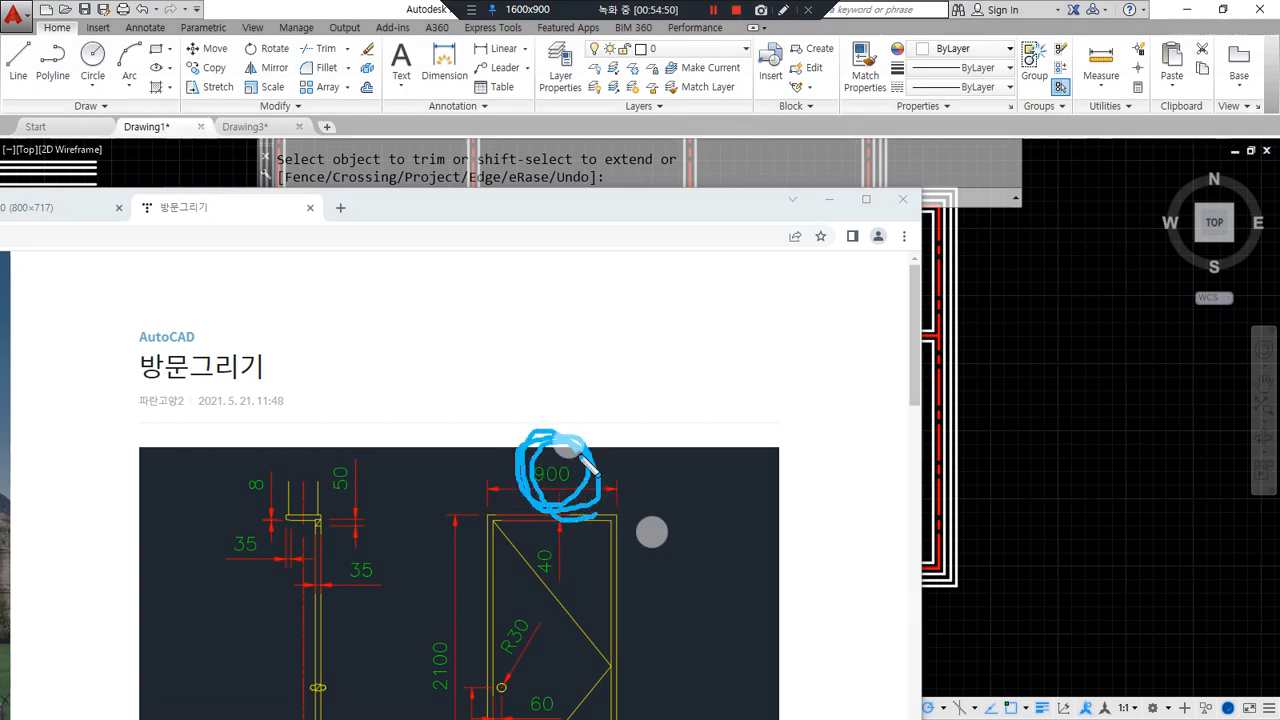
pyautogui.press('Escape')
pyautogui.moveTo(581, 201); pyautogui.dragTo(0, 213)
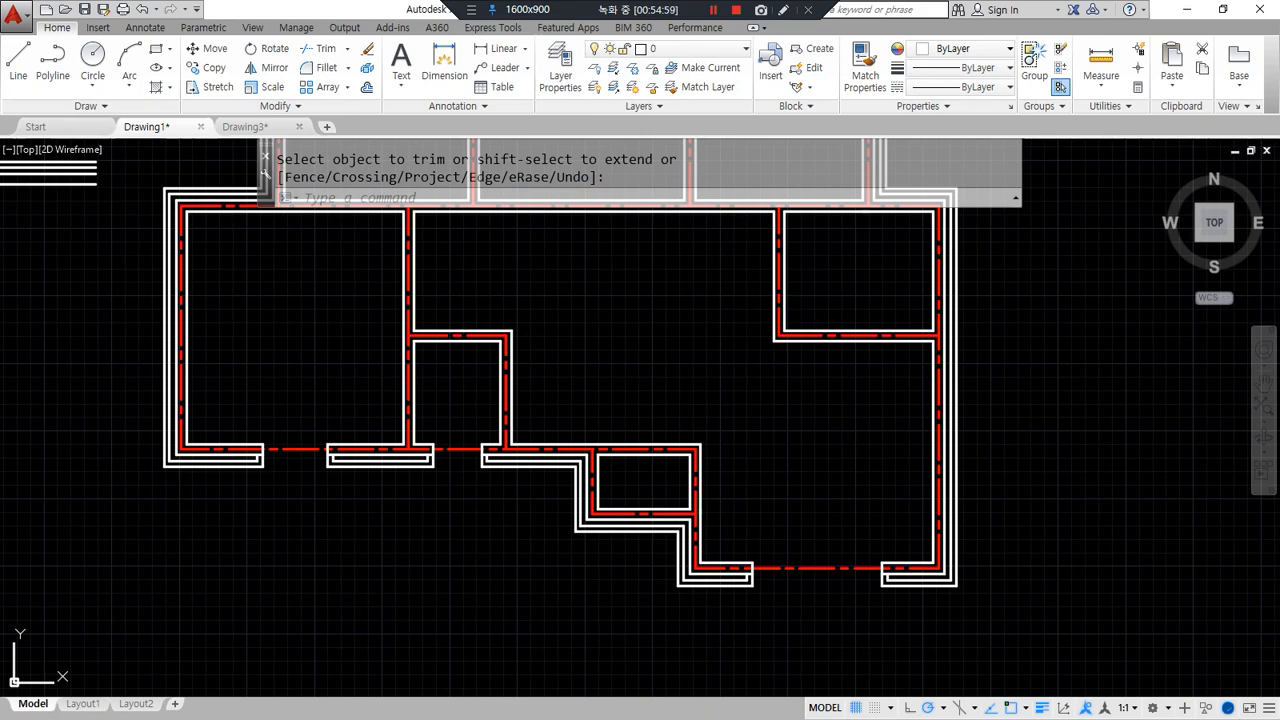
pyautogui.scroll(5, 443, 291)
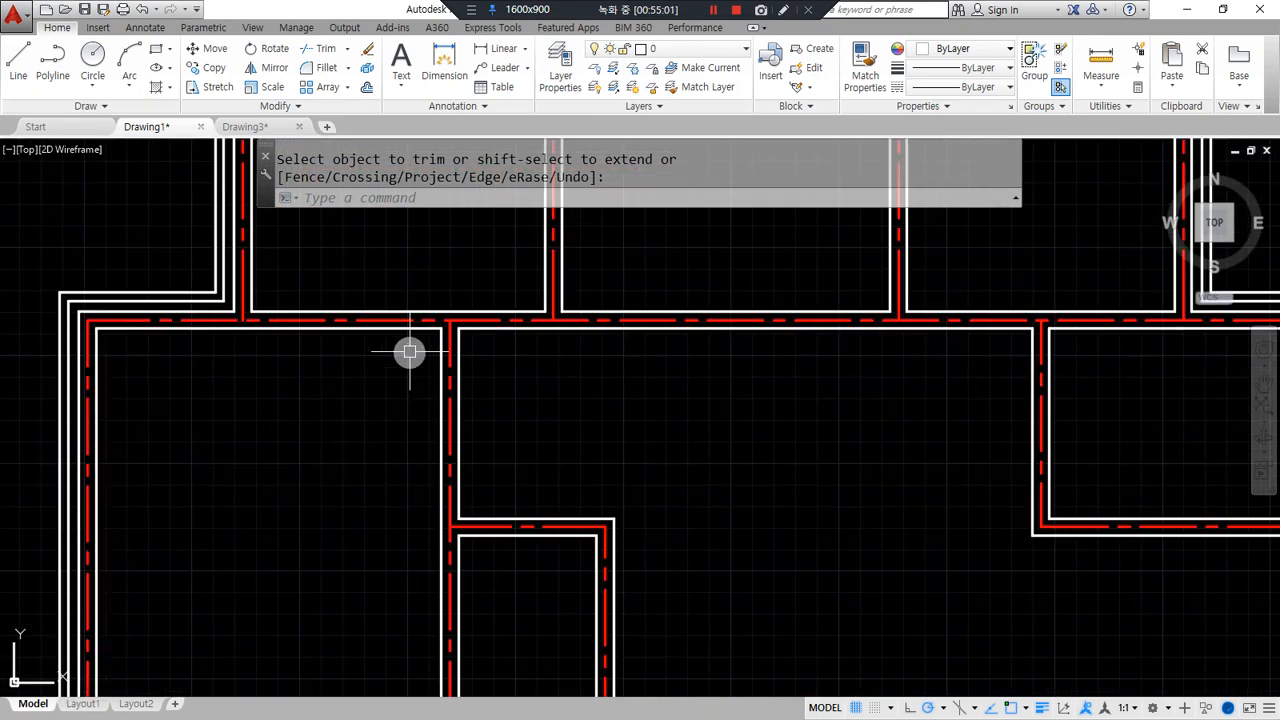
# Draw a line across the upper end of the left room's right wall, where it meets the horizontal wall.
pyautogui.moveTo(478, 310)
pyautogui.mouseDown()
pyautogui.moveTo(388, 445)
pyautogui.moveTo(514, 295)
pyautogui.moveTo(358, 318)
pyautogui.mouseUp()
pyautogui.scroll(-4, 451, 394)
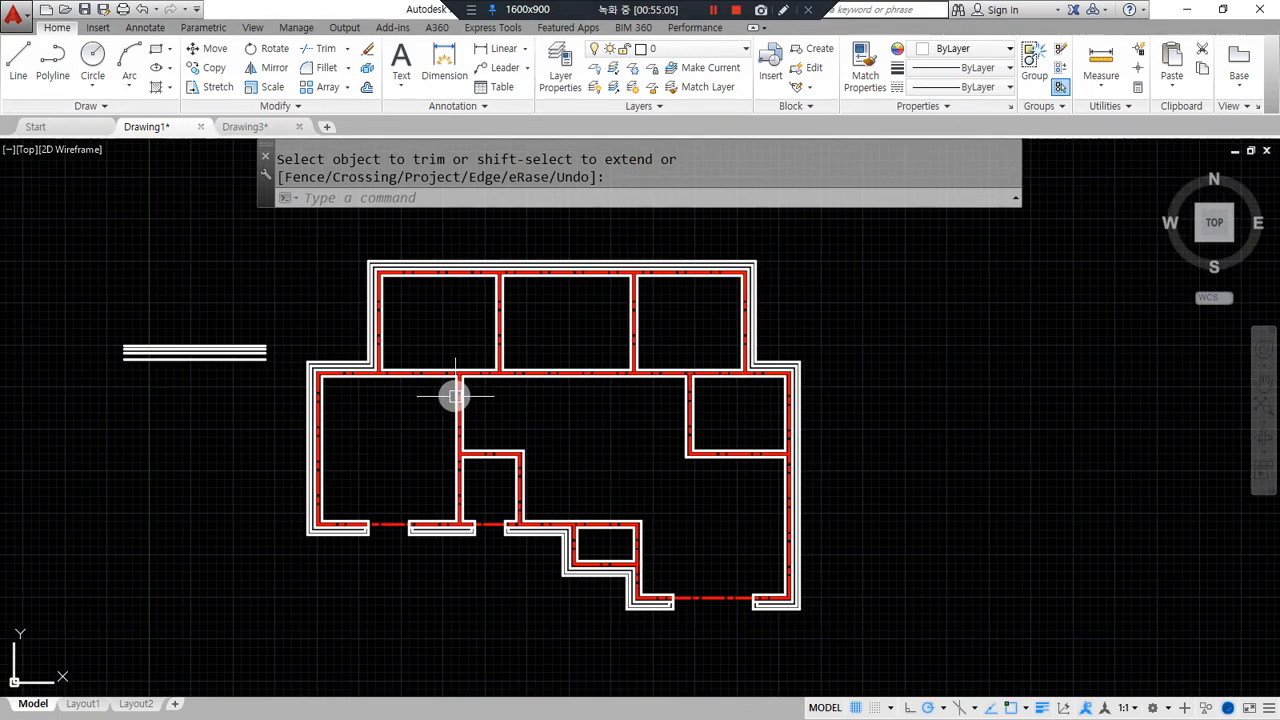
pyautogui.scroll(4, 451, 403)
pyautogui.scroll(2, 460, 365)
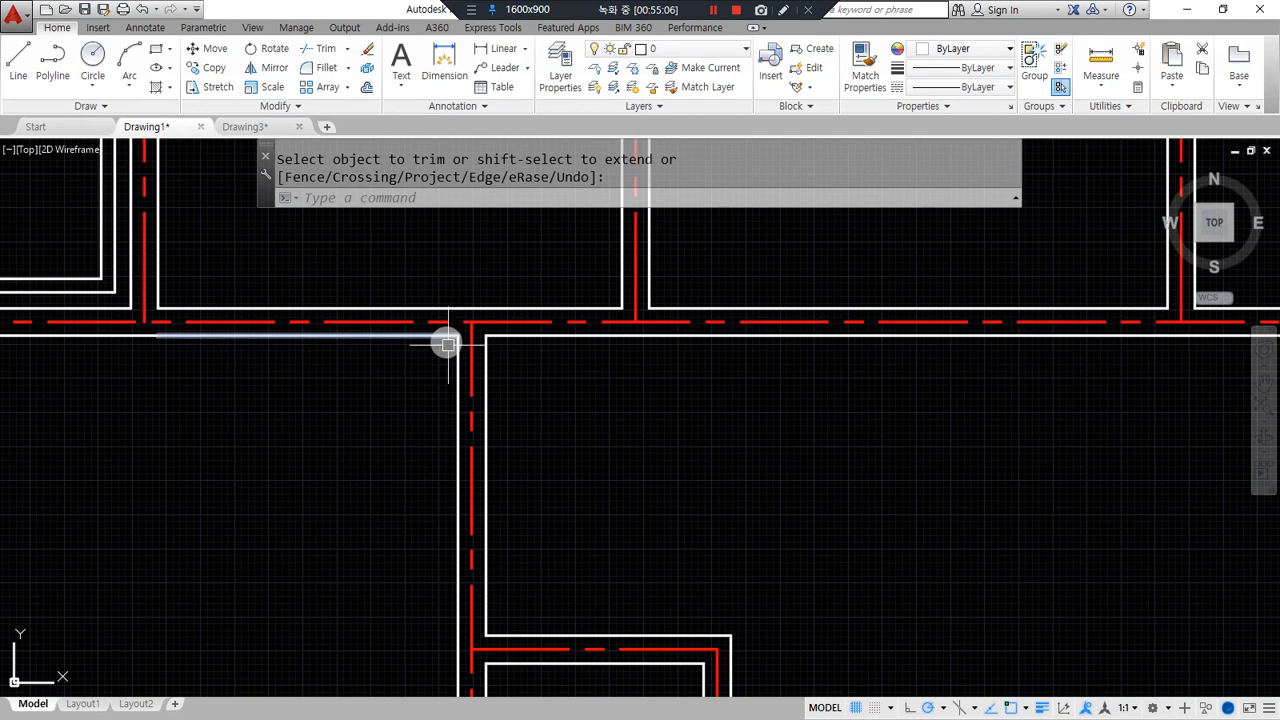
pyautogui.scroll(1, 490, 405)
pyautogui.press('Escape')
pyautogui.write('l')
pyautogui.press('Return')
pyautogui.click(474, 298)
pyautogui.click(430, 298)
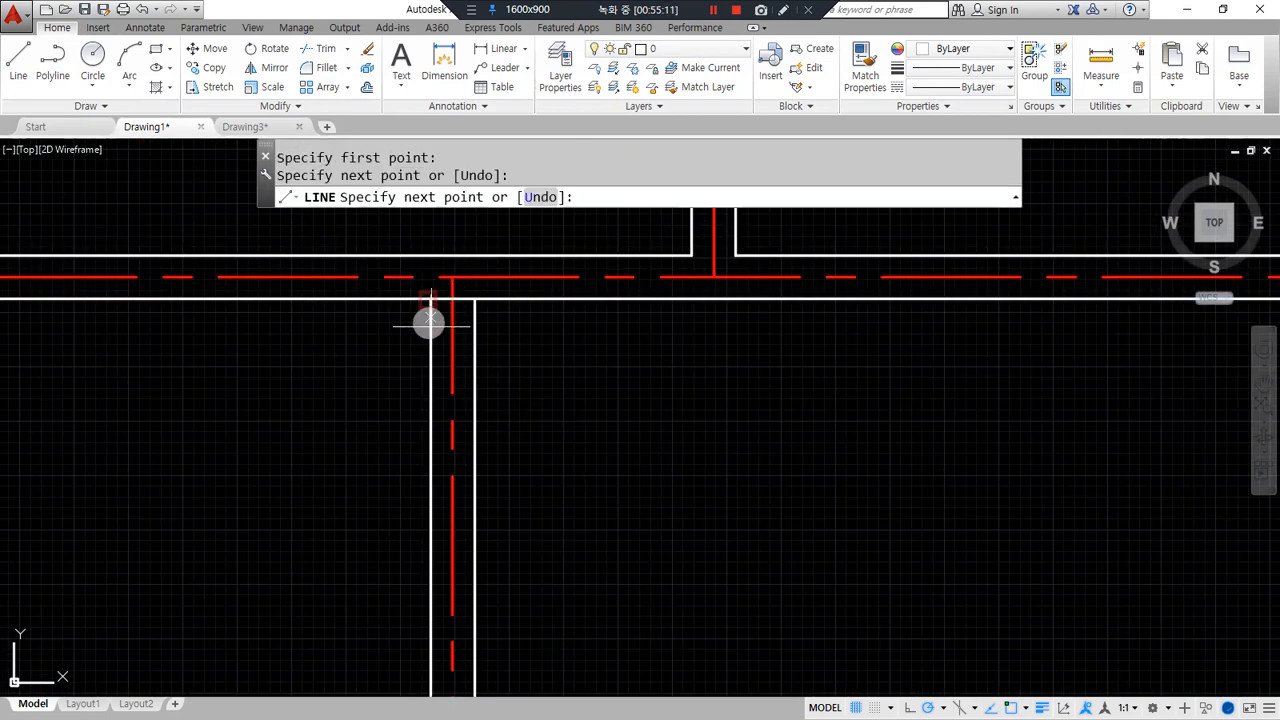
pyautogui.moveTo(445, 301)
pyautogui.mouseDown()
pyautogui.moveTo(440, 451)
pyautogui.moveTo(432, 333)
pyautogui.moveTo(541, 305)
pyautogui.mouseUp()
pyautogui.moveTo(497, 307); pyautogui.dragTo(490, 423)
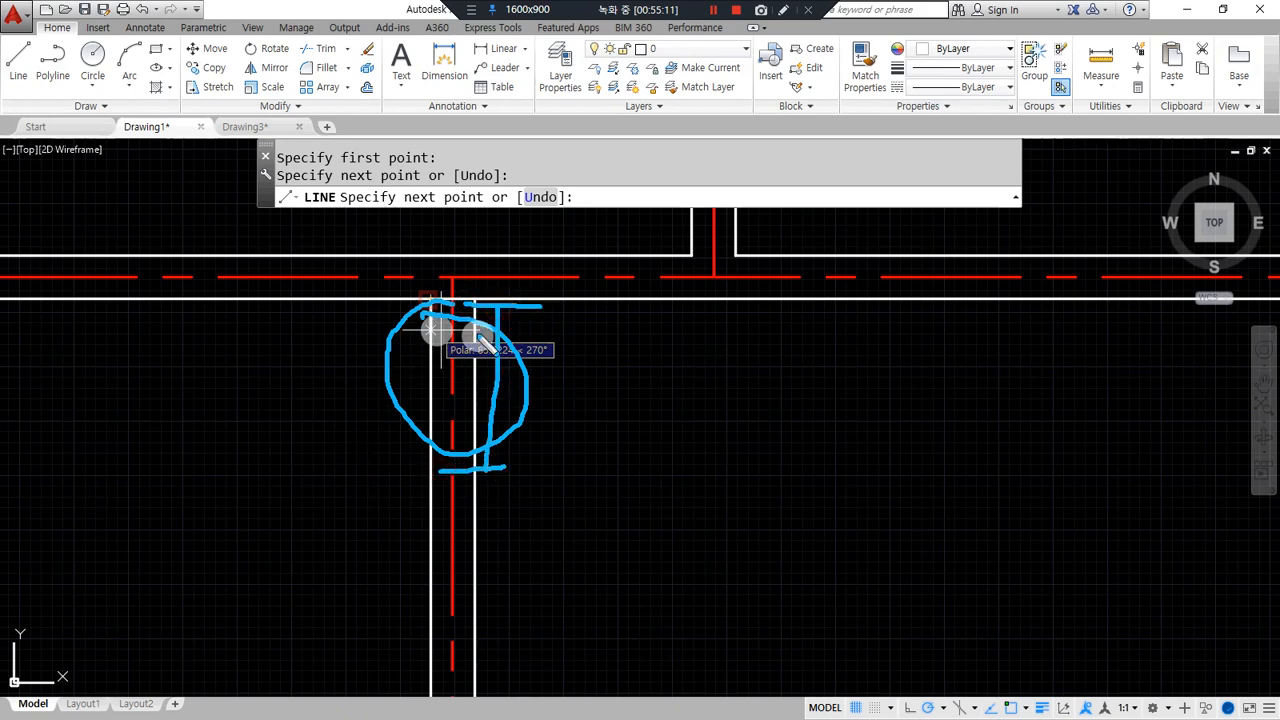
pyautogui.press('Escape')
pyautogui.moveTo(476, 489); pyautogui.dragTo(394, 489)
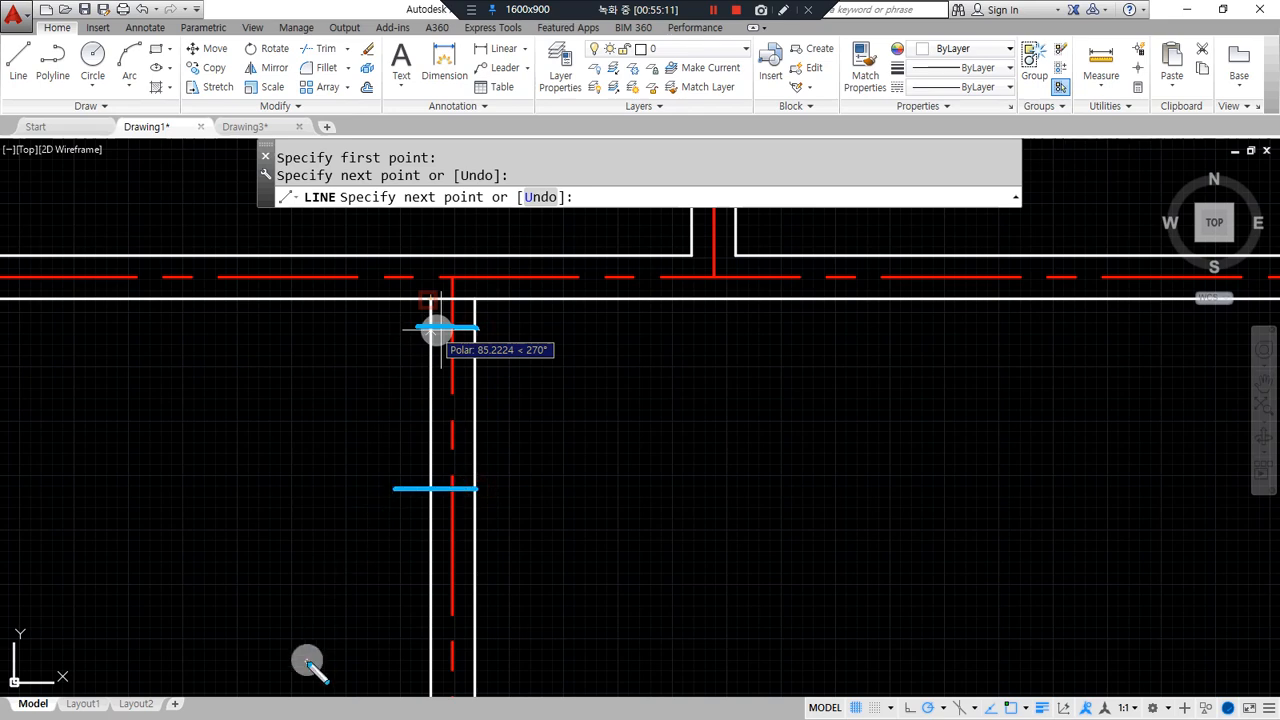
pyautogui.press('Escape')
pyautogui.press('Escape')
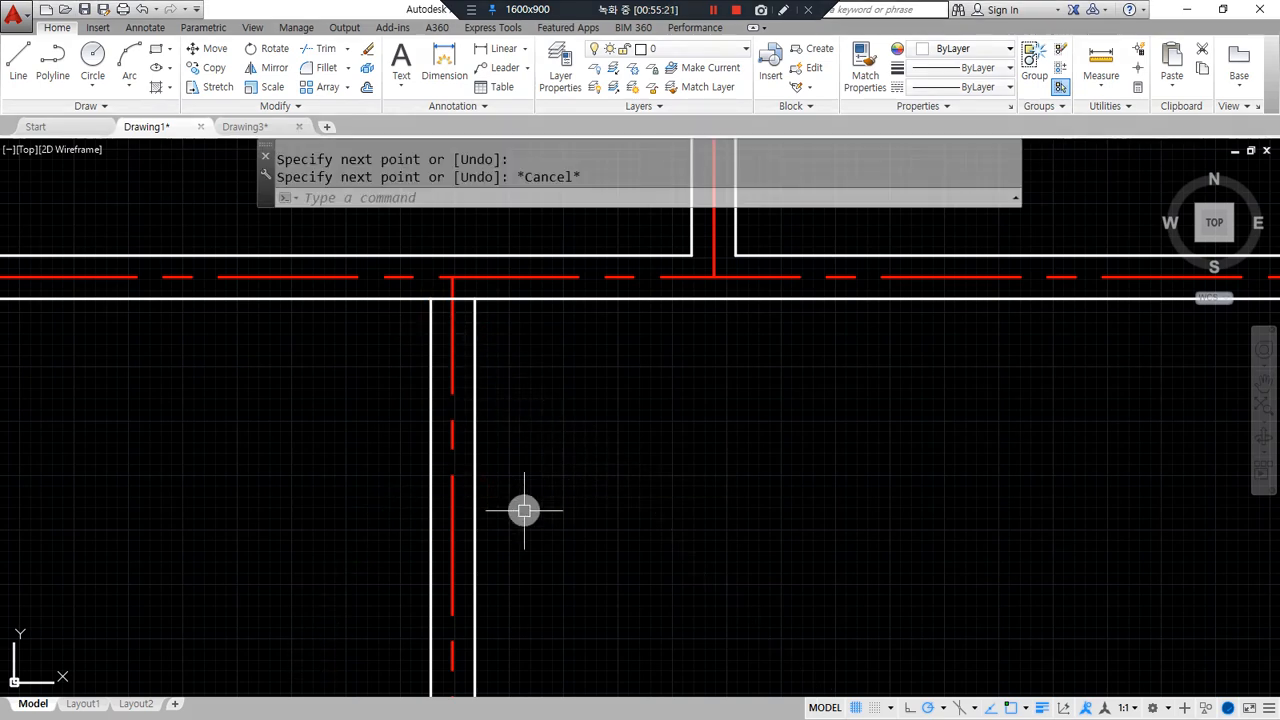
# Offset the line across the left room's right wall 100 downward and erase the original line at the junction.
pyautogui.write('o')
pyautogui.press('Return')
pyautogui.write('1')
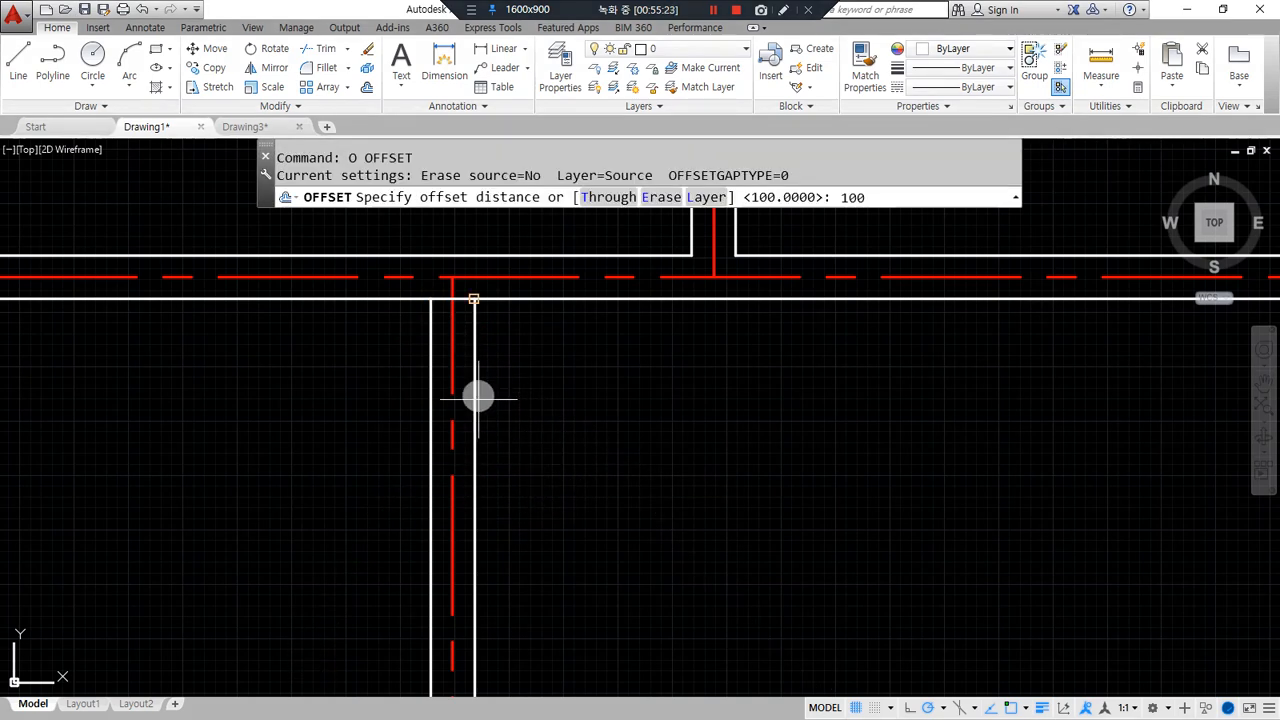
pyautogui.write('00')
pyautogui.press('Return')
pyautogui.click(471, 298)
pyautogui.click(566, 397)
pyautogui.scroll(2, 478, 334)
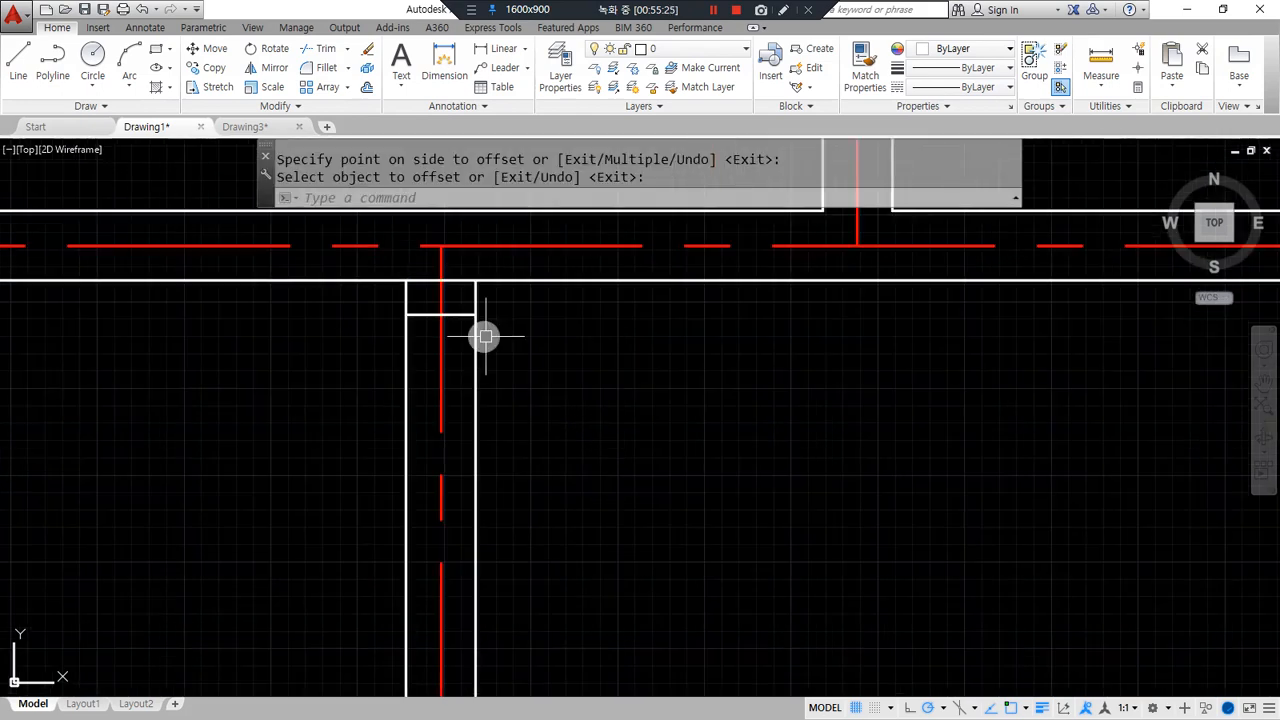
pyautogui.press('Return')
pyautogui.click(457, 281)
pyautogui.write('e')
pyautogui.press('Return')
# Offset the remaining line across the left room's right wall 900 downward to mark the door width.
pyautogui.write('o')
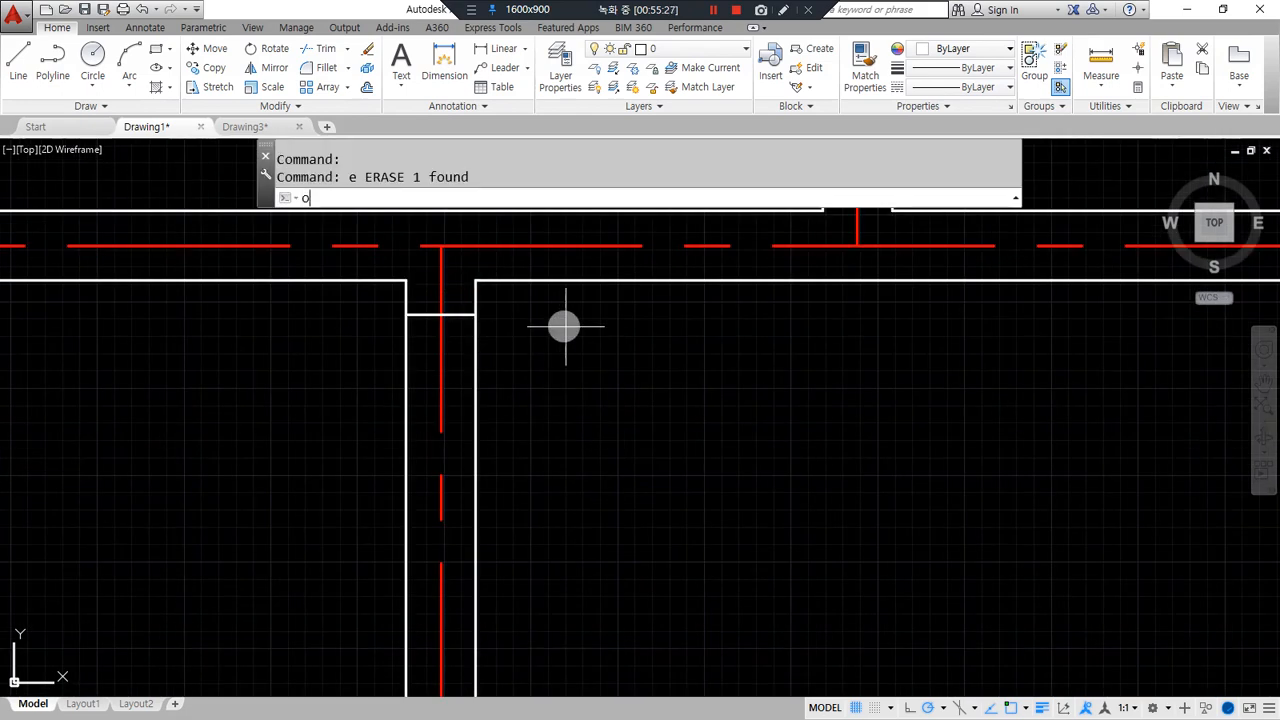
pyautogui.press('Return')
pyautogui.write('900')
pyautogui.press('Return')
pyautogui.click(455, 316)
pyautogui.click(577, 502)
pyautogui.press('Return')
# Trim the white wall lines between the two door edges in the left room's right wall.
pyautogui.write('tr')
pyautogui.press('Return')
pyautogui.press('Return')
pyautogui.click(520, 449)
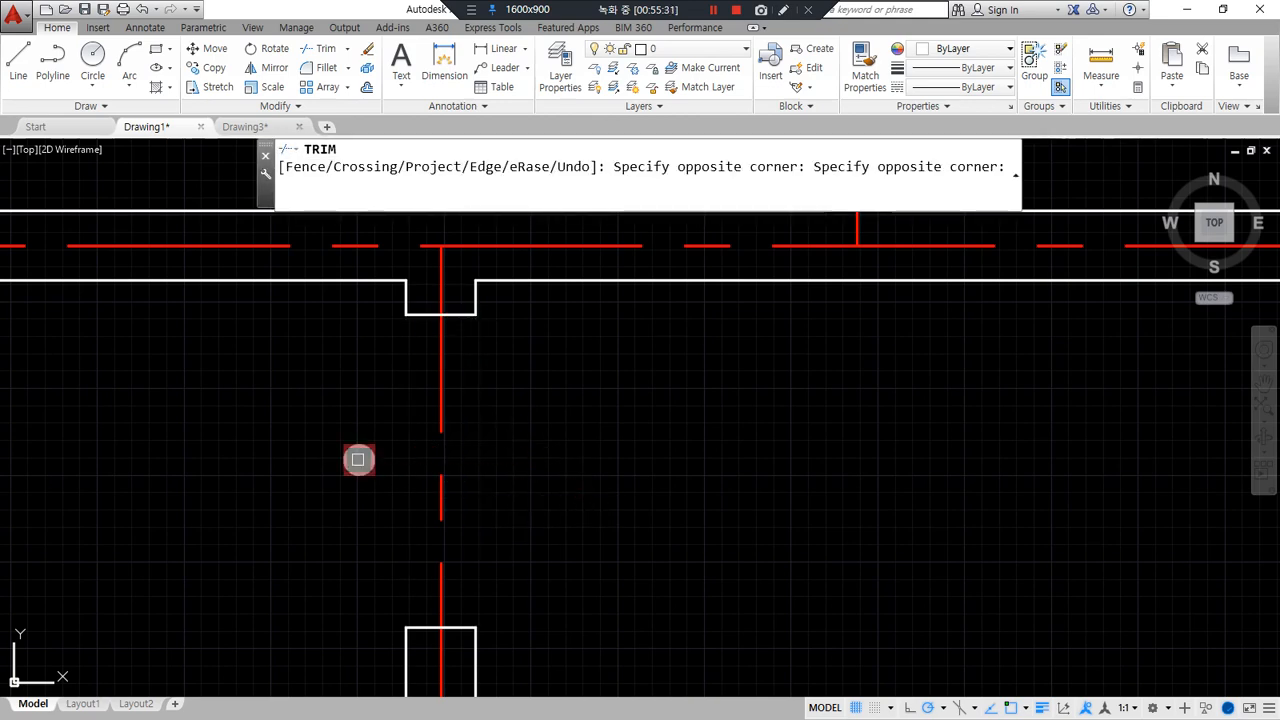
pyautogui.click(358, 459)
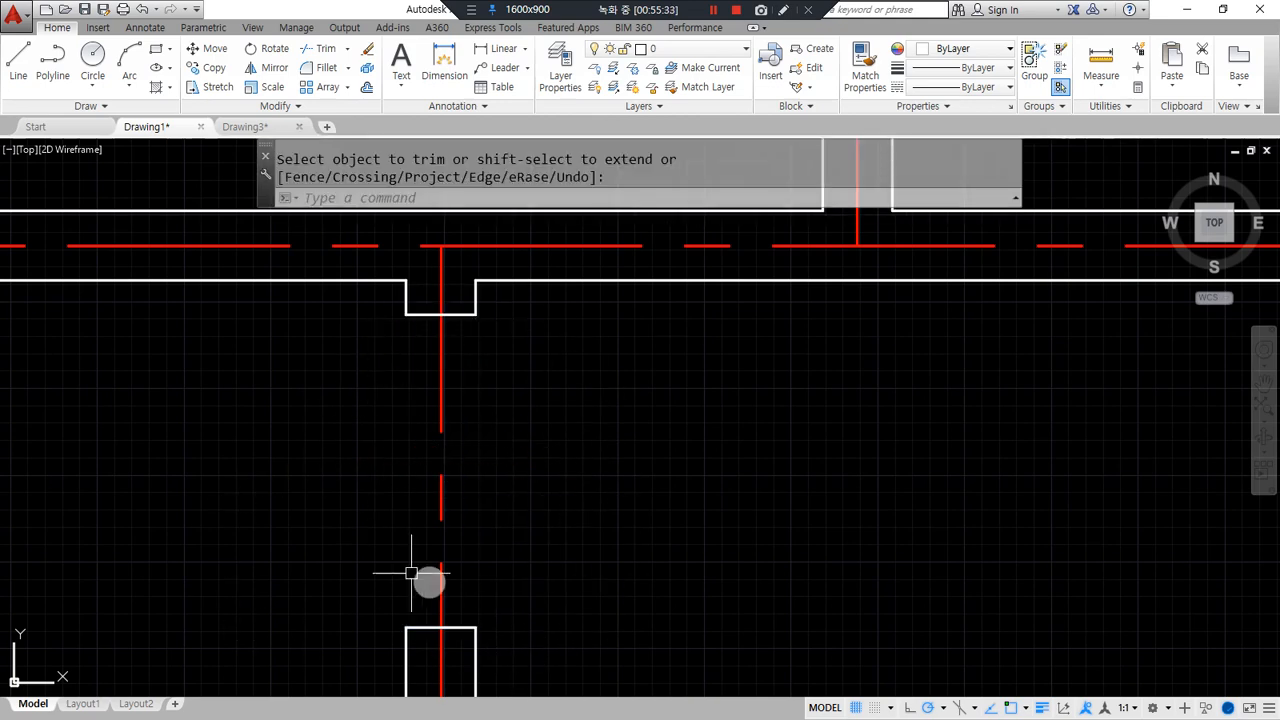
# Draw a line from the upper-left room's lower-right corner straight down across the horizontal wall.
pyautogui.moveTo(597, 389); pyautogui.dragTo(513, 572, button='middle')
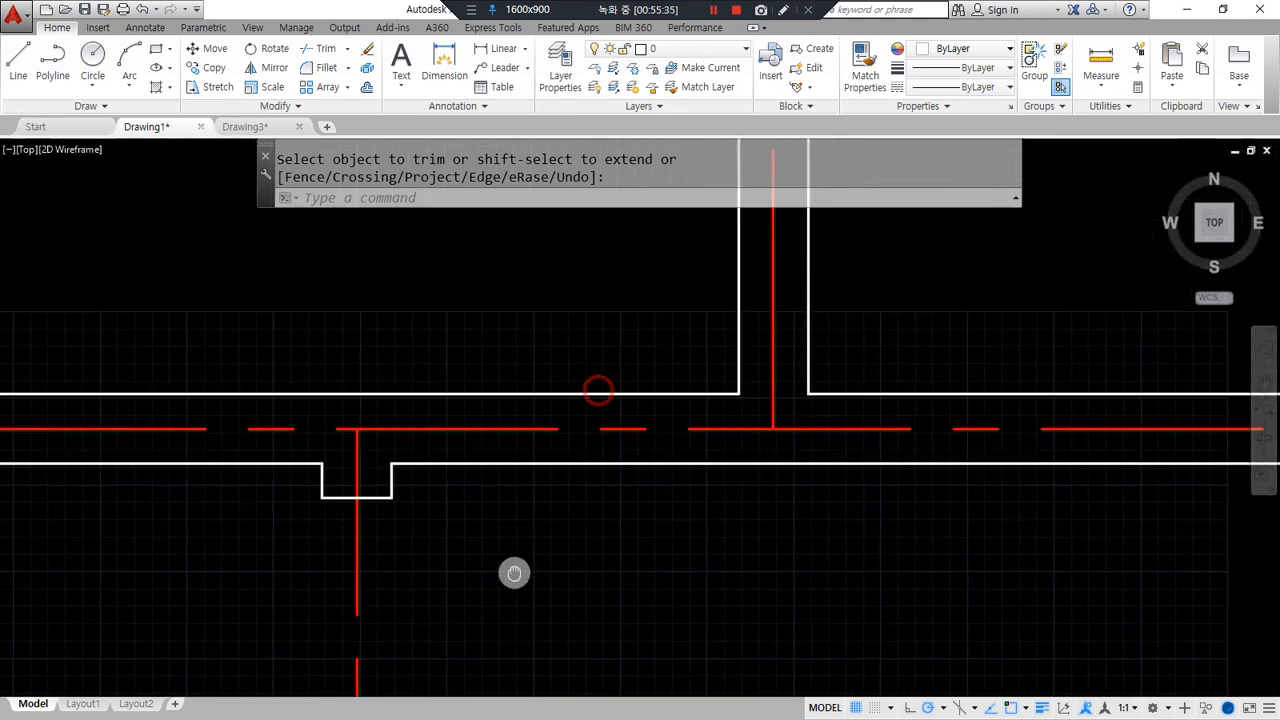
pyautogui.press('Return')
pyautogui.write('l')
pyautogui.press('Return')
pyautogui.click(738, 394)
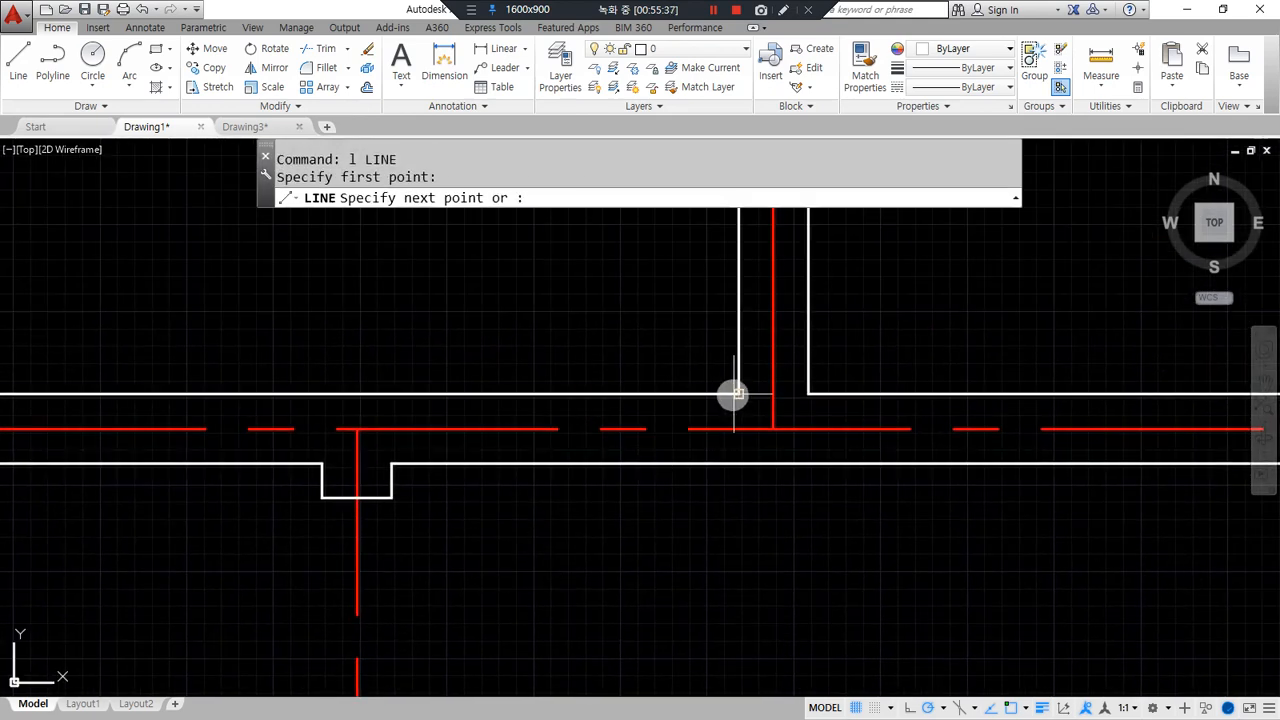
pyautogui.click(737, 462)
pyautogui.press('Return')
# Offset the line at the upper-left room's lower-right corner 100 toward the room's interior side.
pyautogui.write('o')
pyautogui.press('Return')
pyautogui.write('100')
pyautogui.press('Return')
pyautogui.click(737, 435)
pyautogui.click(686, 451)
pyautogui.press('Return')
# Offset the upper-left room's first door edge 900 away from the corner and delete the original corner line.
pyautogui.press('Return')
pyautogui.write('900')
pyautogui.press('Return')
pyautogui.click(702, 450)
pyautogui.click(674, 449)
pyautogui.press('Return')
pyautogui.click(737, 449)
pyautogui.press('Delete')
# Trim the white wall lines between the door edges in the upper-left room's lower wall.
pyautogui.write('tr')
pyautogui.press('Return')
pyautogui.press('Return')
pyautogui.click(675, 485)
pyautogui.click(657, 323)
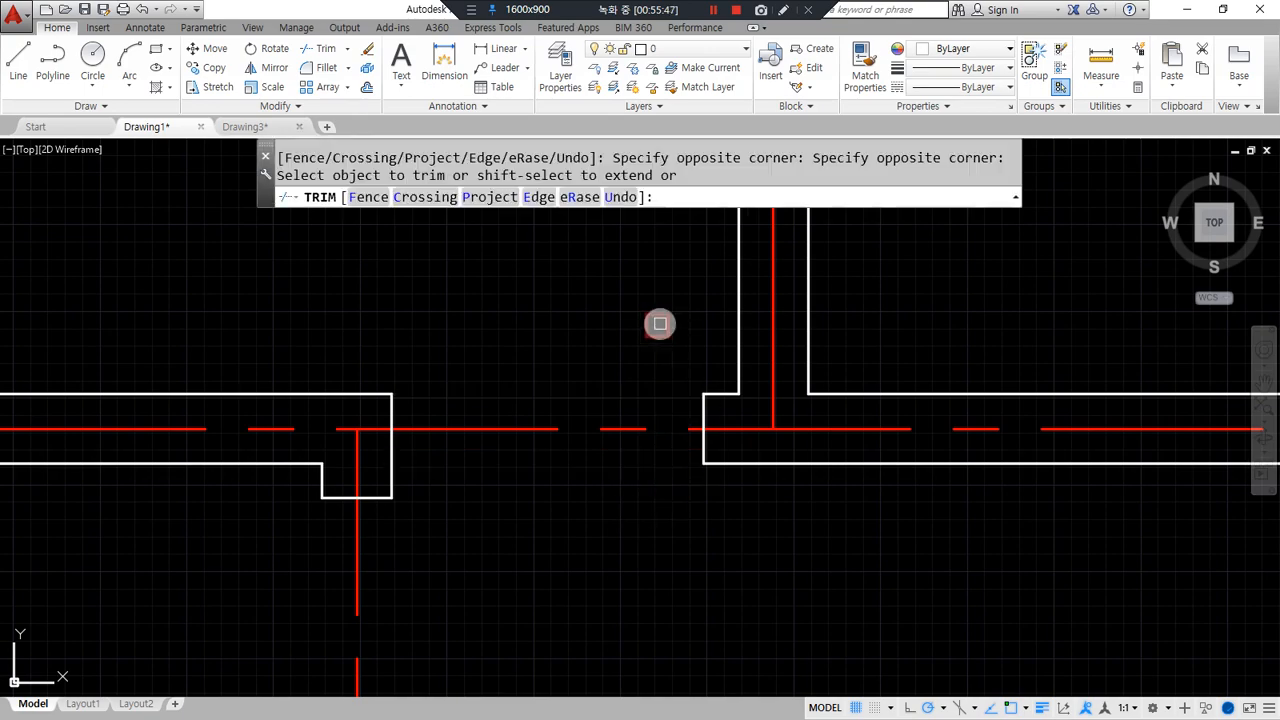
pyautogui.press('Return')
# Draw a line from the upper-right room's lower-left corner straight down across the horizontal wall.
pyautogui.scroll(-2, 826, 528)
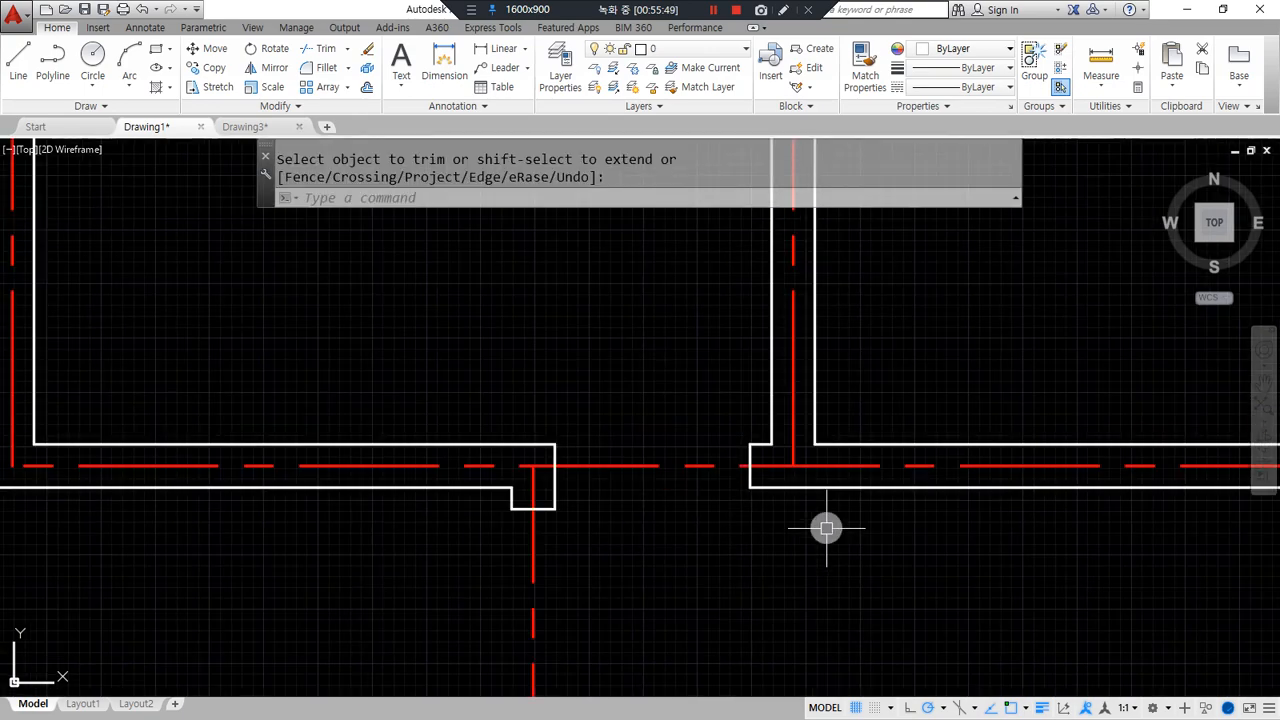
pyautogui.scroll(-2, 826, 528)
pyautogui.moveTo(1001, 522); pyautogui.dragTo(387, 591, button='middle')
pyautogui.moveTo(760, 577); pyautogui.dragTo(469, 543, button='middle')
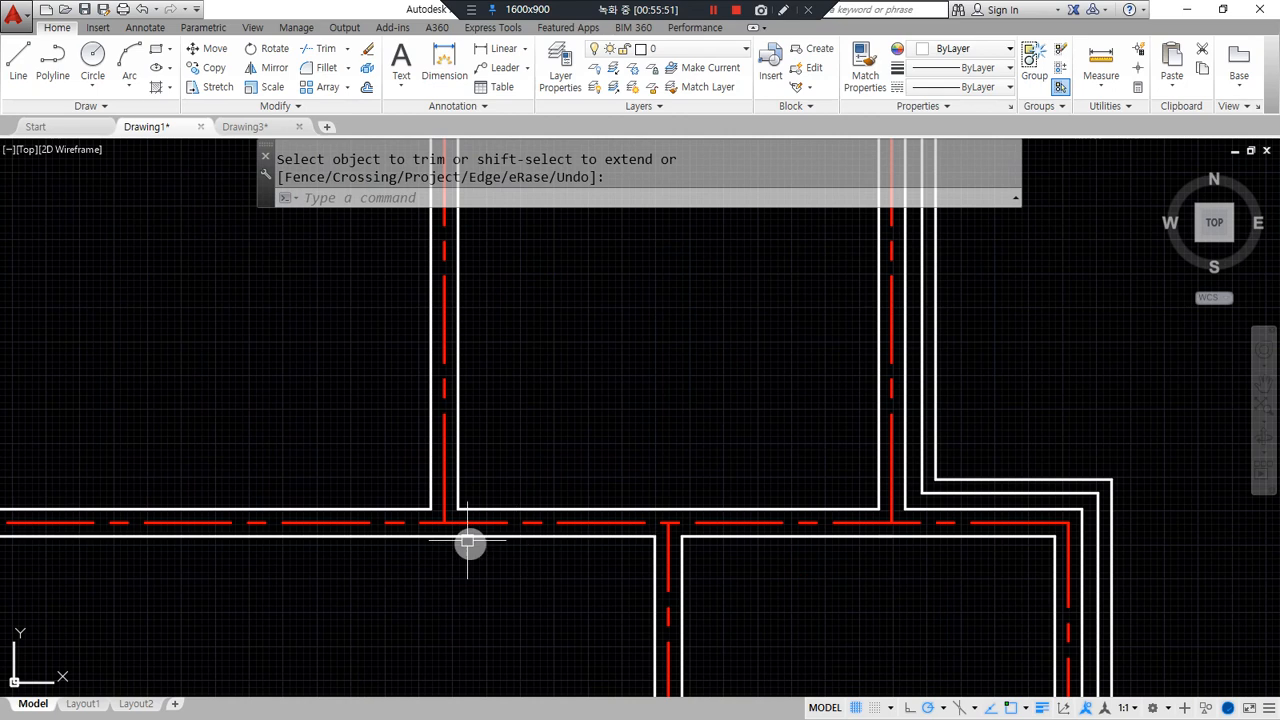
pyautogui.scroll(2, 465, 520)
pyautogui.write('l')
pyautogui.press('Return')
pyautogui.click(455, 505)
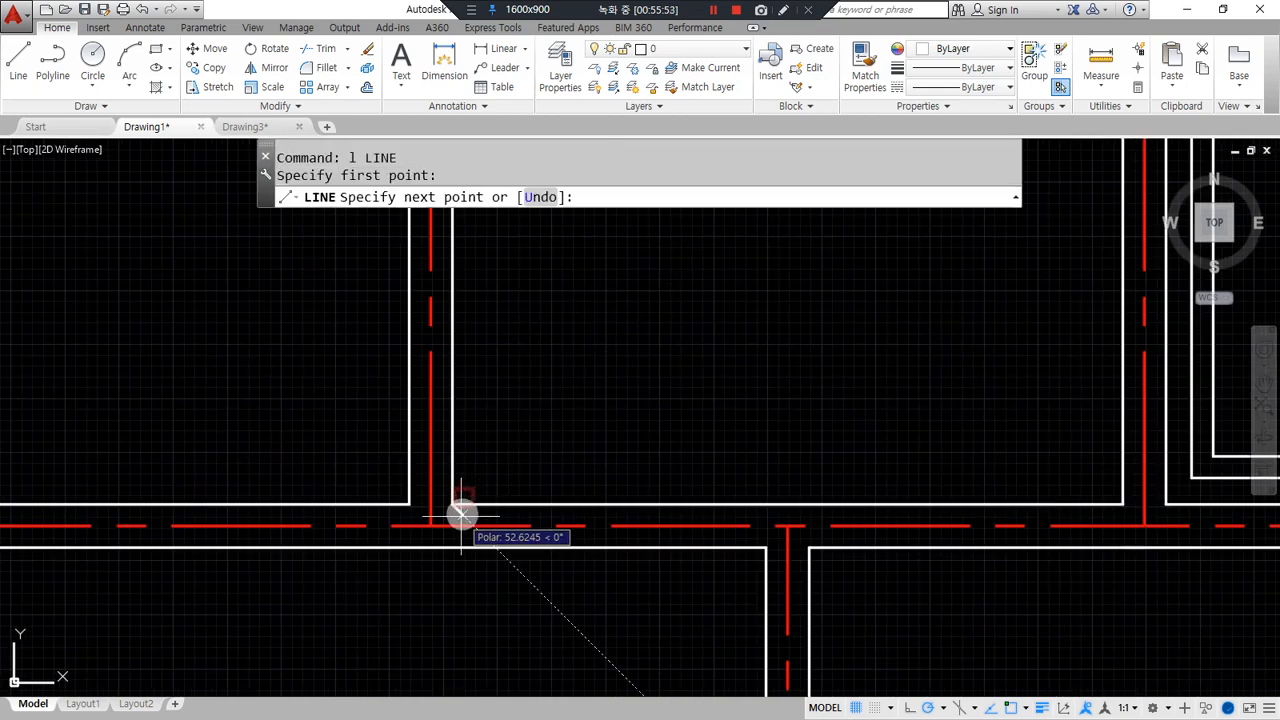
pyautogui.click(449, 540)
# Offset the line at the upper-right room's lower-left corner 100 away from the partition wall.
pyautogui.write('o')
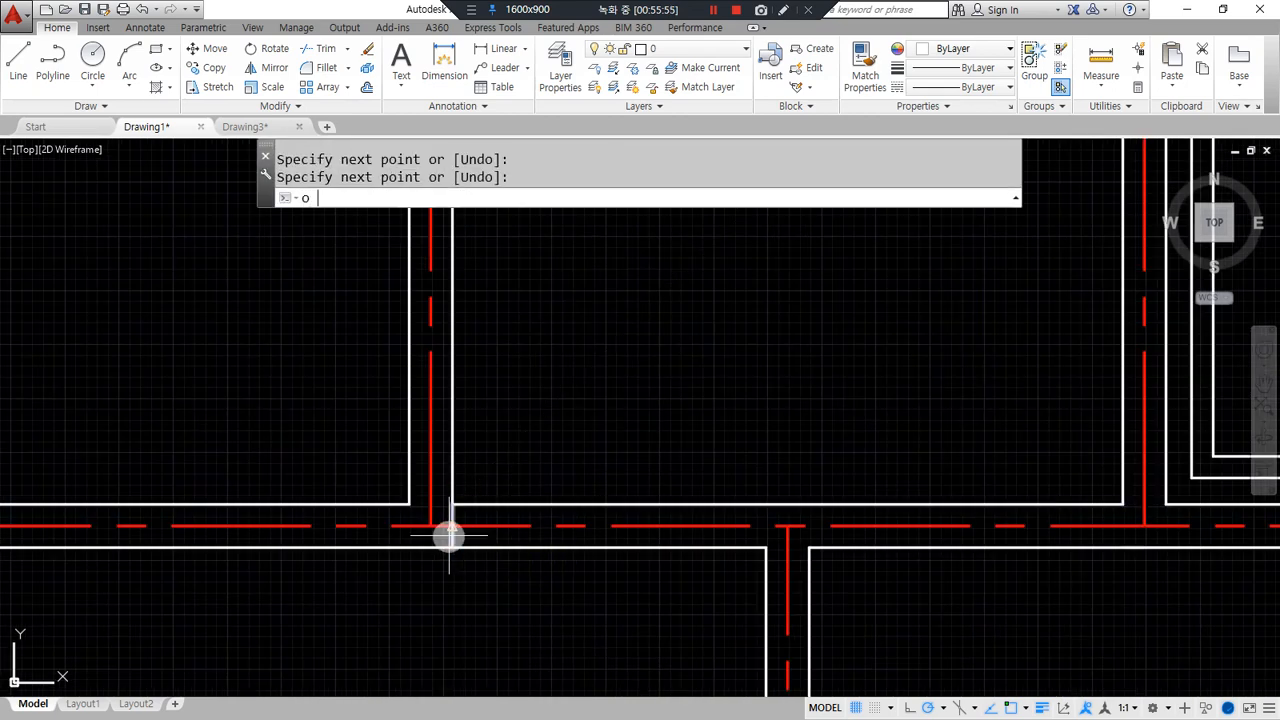
pyautogui.press('Return')
pyautogui.write('100')
pyautogui.press('Return')
pyautogui.click(452, 535)
pyautogui.click(486, 525)
# Offset the upper-right room's first door edge 900 farther along the horizontal wall.
pyautogui.write('o')
pyautogui.press('Return')
pyautogui.write('900')
pyautogui.press('Return')
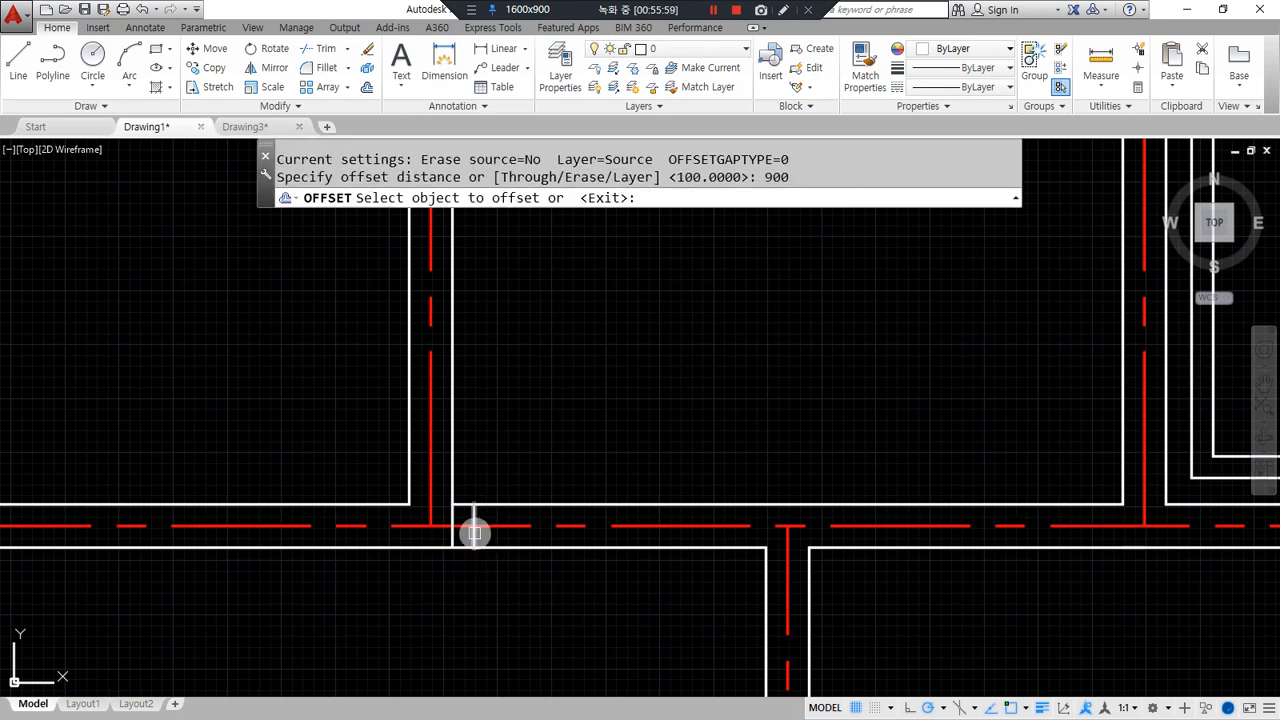
pyautogui.click(474, 531)
pyautogui.click(615, 624)
pyautogui.press('Return')
# Trim the wall lines between the upper-right room's door edges and erase the original line at the corner.
pyautogui.write('tr')
pyautogui.press('Return')
pyautogui.press('Return')
pyautogui.click(548, 574)
pyautogui.click(546, 459)
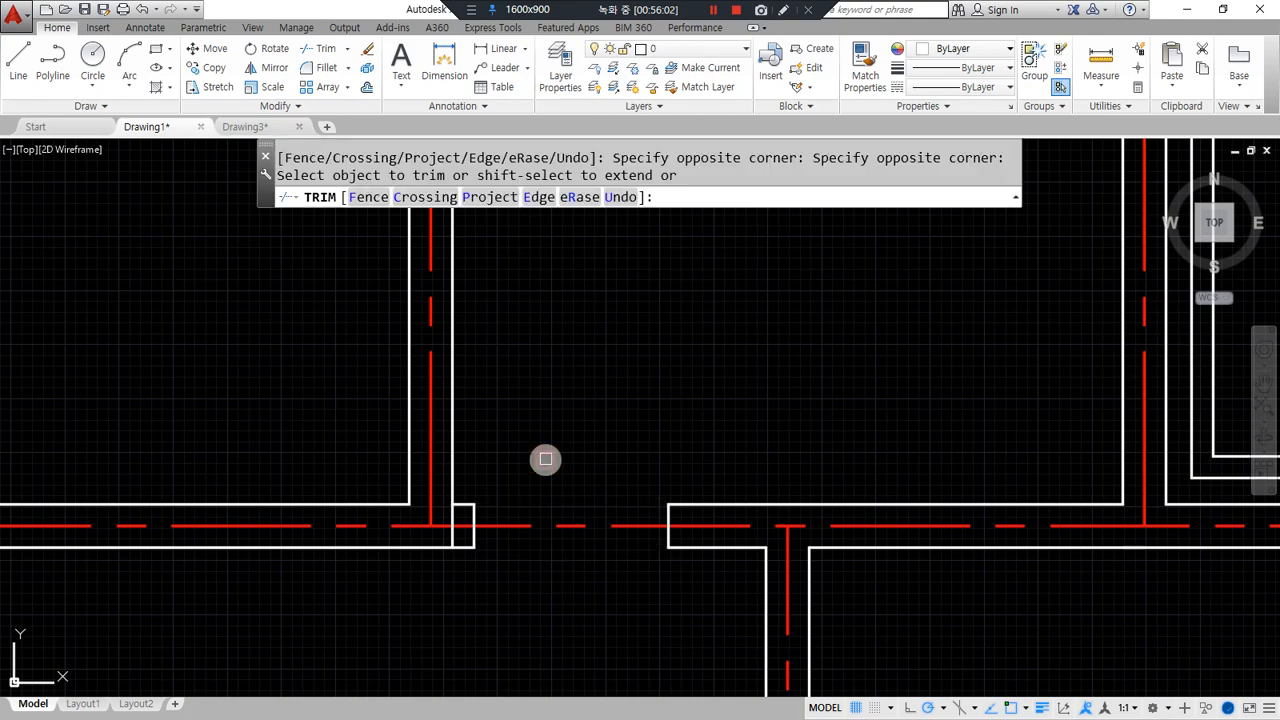
pyautogui.click(451, 536)
pyautogui.write('e')
pyautogui.press('Return')
# Draw a line across the lower end of the left wall of the room below the upper-right room.
pyautogui.scroll(-2, 474, 597)
pyautogui.moveTo(706, 594); pyautogui.dragTo(555, 313, button='middle')
pyautogui.scroll(3, 617, 581)
pyautogui.moveTo(462, 480); pyautogui.dragTo(523, 591, button='middle')
pyautogui.write('l')
pyautogui.press('Return')
pyautogui.click(524, 564)
pyautogui.press('Escape')
# Offset the line across the lower end of the right-hand room's left wall 100 upward.
pyautogui.write('o')
pyautogui.press('Return')
pyautogui.write('1')
pyautogui.write('00')
pyautogui.press('Return')
pyautogui.scroll(2, 516, 571)
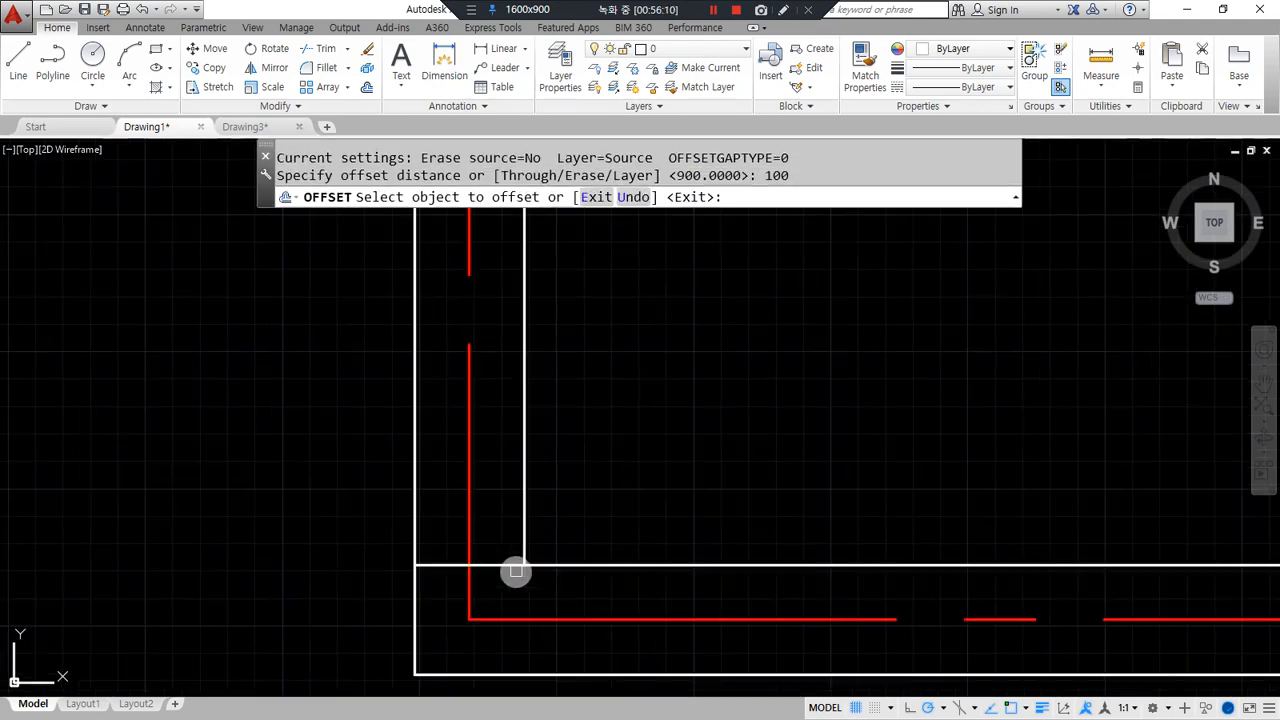
pyautogui.click(516, 559)
pyautogui.click(609, 467)
pyautogui.press('Return')
# Offset the right-hand room's lower door edge 900 upward along its left wall.
pyautogui.press('Return')
pyautogui.write('9')
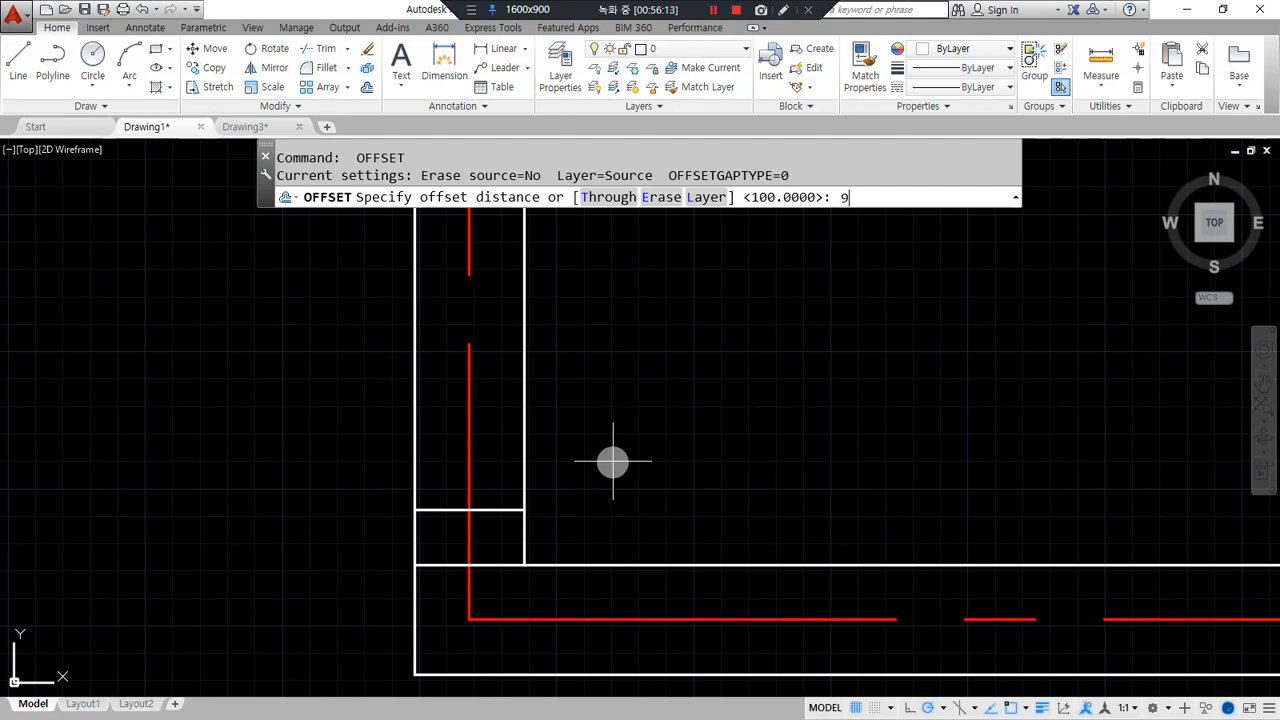
pyautogui.write('00')
pyautogui.press('Return')
pyautogui.click(500, 511)
pyautogui.click(619, 411)
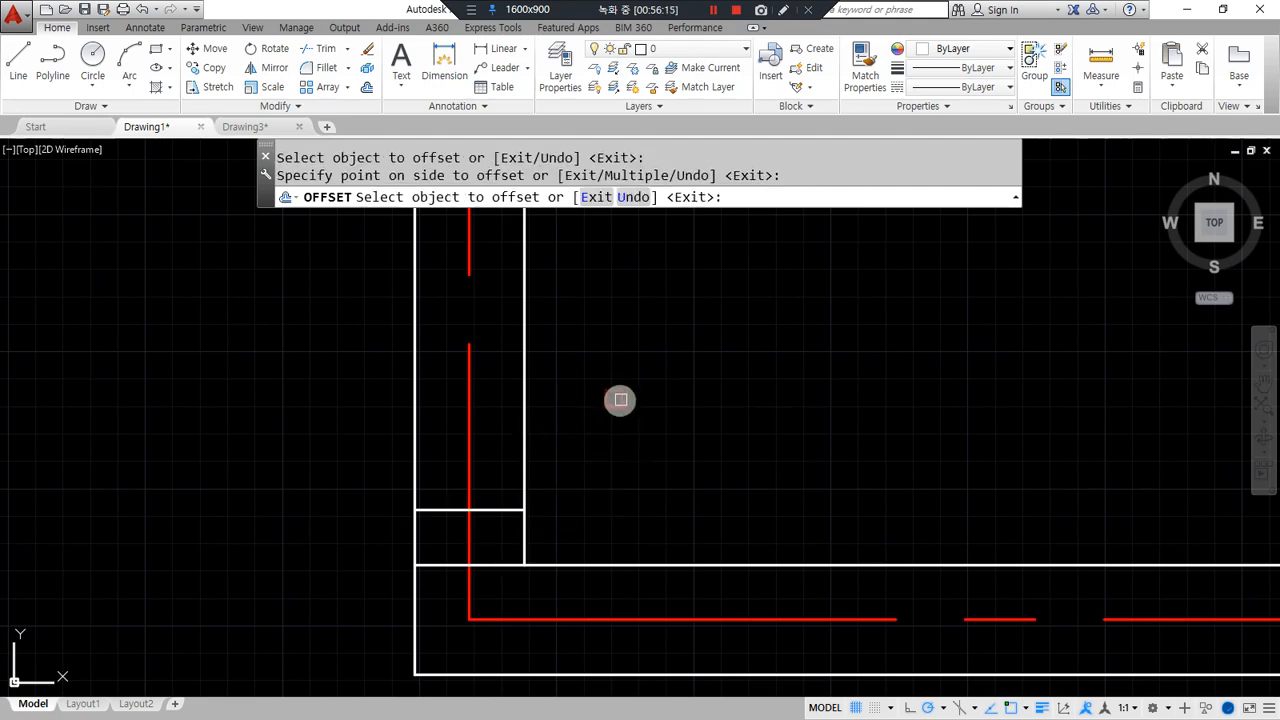
pyautogui.scroll(-2, 617, 405)
pyautogui.moveTo(617, 412); pyautogui.dragTo(607, 508, button='middle')
pyautogui.press('Return')
# Erase the original line at the right-hand room's lower-left corner and trim the wall lines between its door edges.
pyautogui.click(446, 586)
pyautogui.click(586, 600)
pyautogui.write('e')
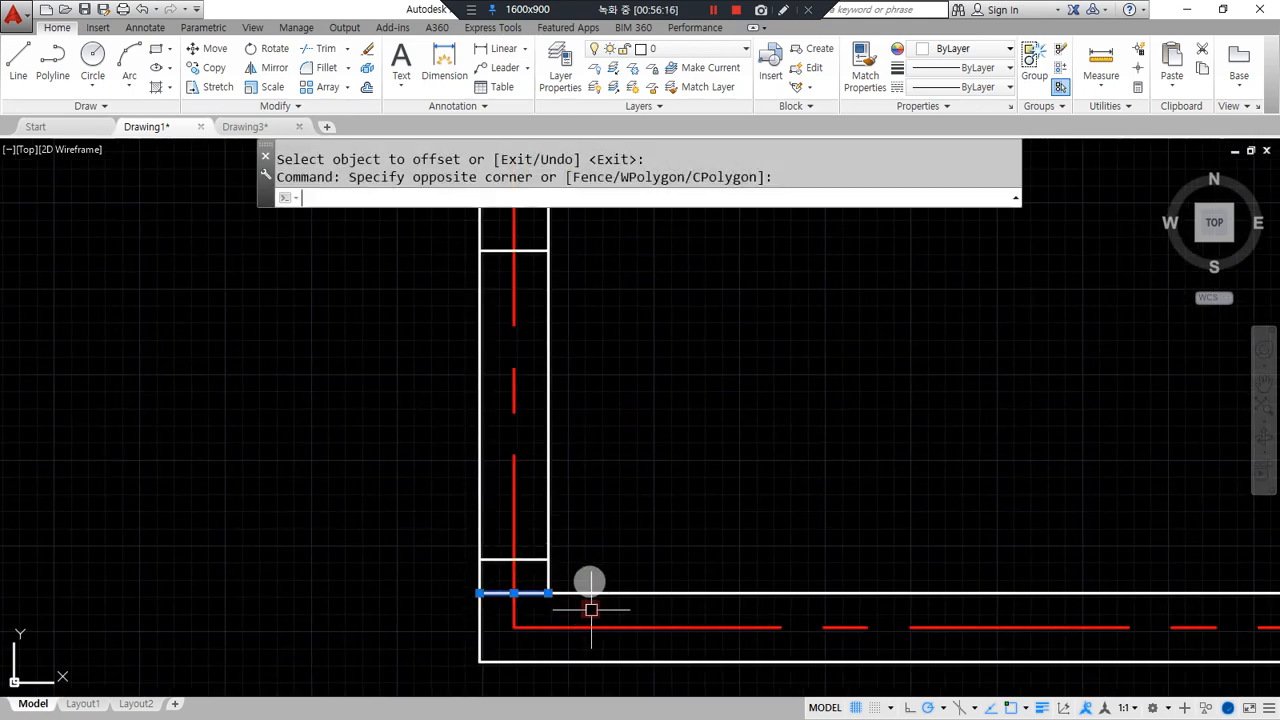
pyautogui.press('Return')
pyautogui.moveTo(602, 453); pyautogui.dragTo(610, 531, button='middle')
pyautogui.write('tr')
pyautogui.press('Return')
pyautogui.press('Return')
pyautogui.click(584, 510)
pyautogui.click(428, 501)
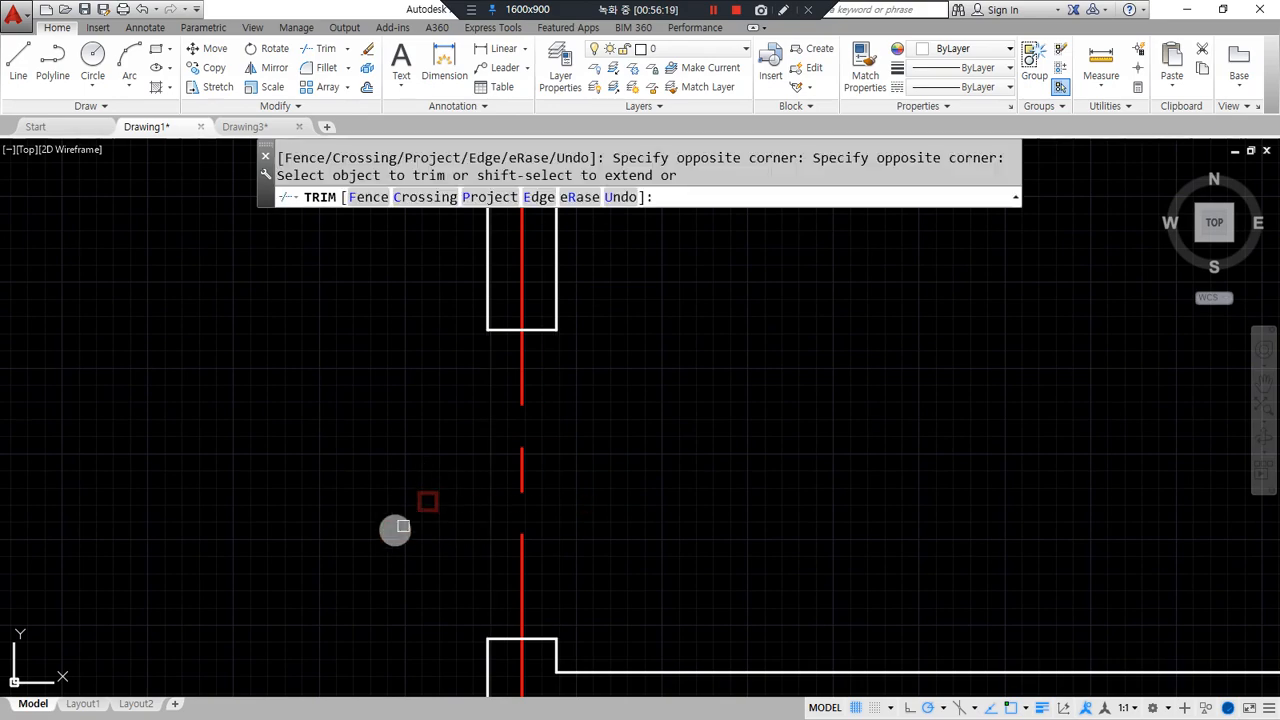
pyautogui.press('Return')
# Draw a line across the lower end of the small lower room's left wall, where it meets the window wall.
pyautogui.scroll(-4, 383, 563)
pyautogui.moveTo(343, 557); pyautogui.dragTo(517, 443, button='middle')
pyautogui.moveTo(586, 471); pyautogui.dragTo(846, 443, button='middle')
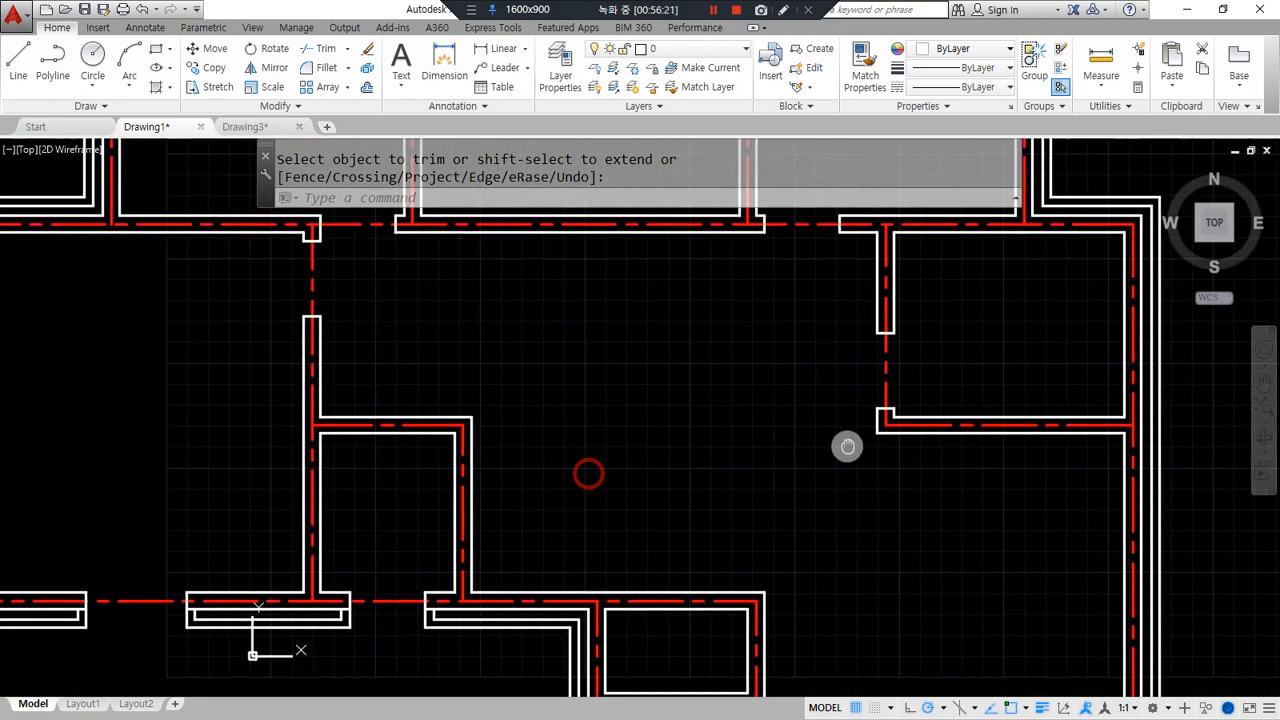
pyautogui.scroll(5, 330, 600)
pyautogui.press('Return')
pyautogui.write('l')
pyautogui.press('Return')
pyautogui.click(302, 553)
pyautogui.click(234, 553)
pyautogui.press('Return')
# Offset the line across the lower end of the small lower room's left wall 100 upward.
pyautogui.write('o')
pyautogui.press('Return')
pyautogui.write('100')
pyautogui.press('Return')
pyautogui.click(293, 552)
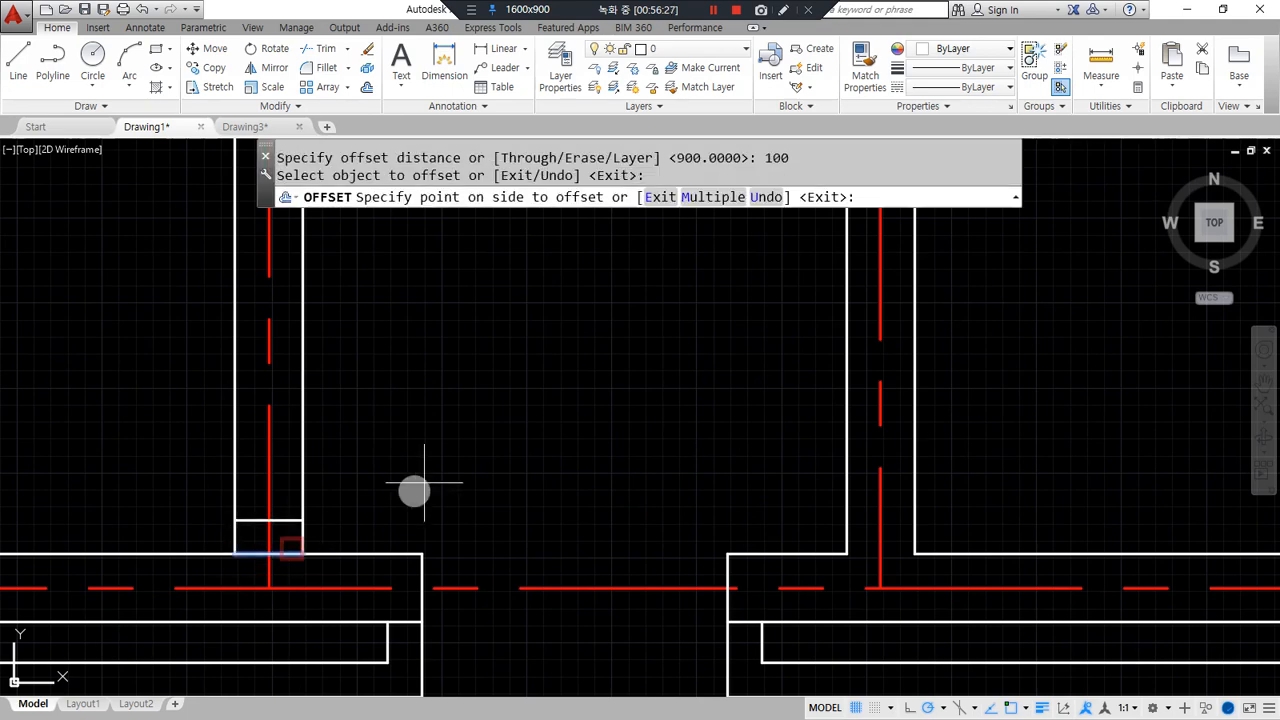
pyautogui.click(454, 462)
pyautogui.press('Return')
# Offset the small lower room's lower door edge 900 upward along its left wall.
pyautogui.press('Return')
pyautogui.write('900')
pyautogui.press('Return')
pyautogui.click(289, 520)
pyautogui.click(337, 377)
pyautogui.press('Return')
# Trim the wall lines between the small lower room's door edges and erase the original line at the window wall.
pyautogui.write('tr')
pyautogui.press('Return')
pyautogui.press('Return')
pyautogui.click(328, 381)
pyautogui.click(203, 386)
pyautogui.press('Return')
pyautogui.click(289, 555)
pyautogui.write('e')
pyautogui.press('Return')
pyautogui.scroll(-7, 489, 571)
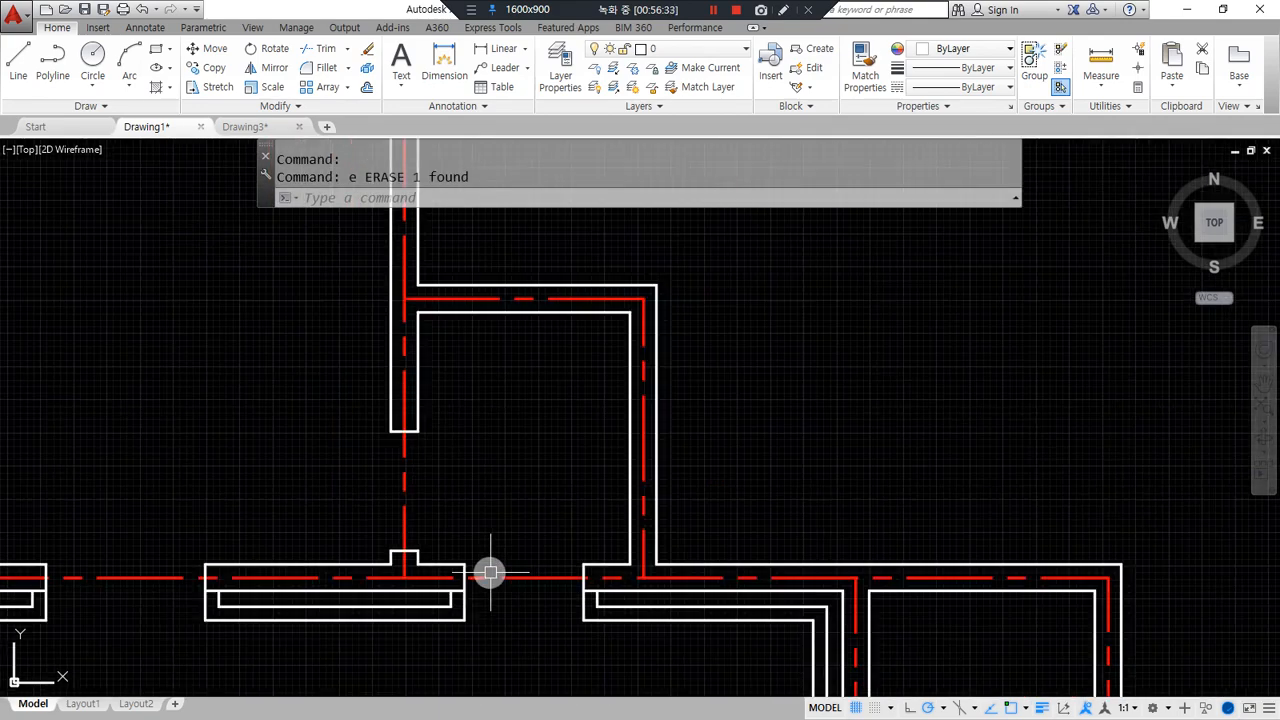
# Draw a vertical line across the lower wall of the small rectangular room, from the stepped outer wall's corner to the inner wall face.
pyautogui.moveTo(651, 514)
pyautogui.mouseDown(button='middle')
pyautogui.moveTo(579, 526)
pyautogui.moveTo(560, 514)
pyautogui.mouseUp(button='middle')
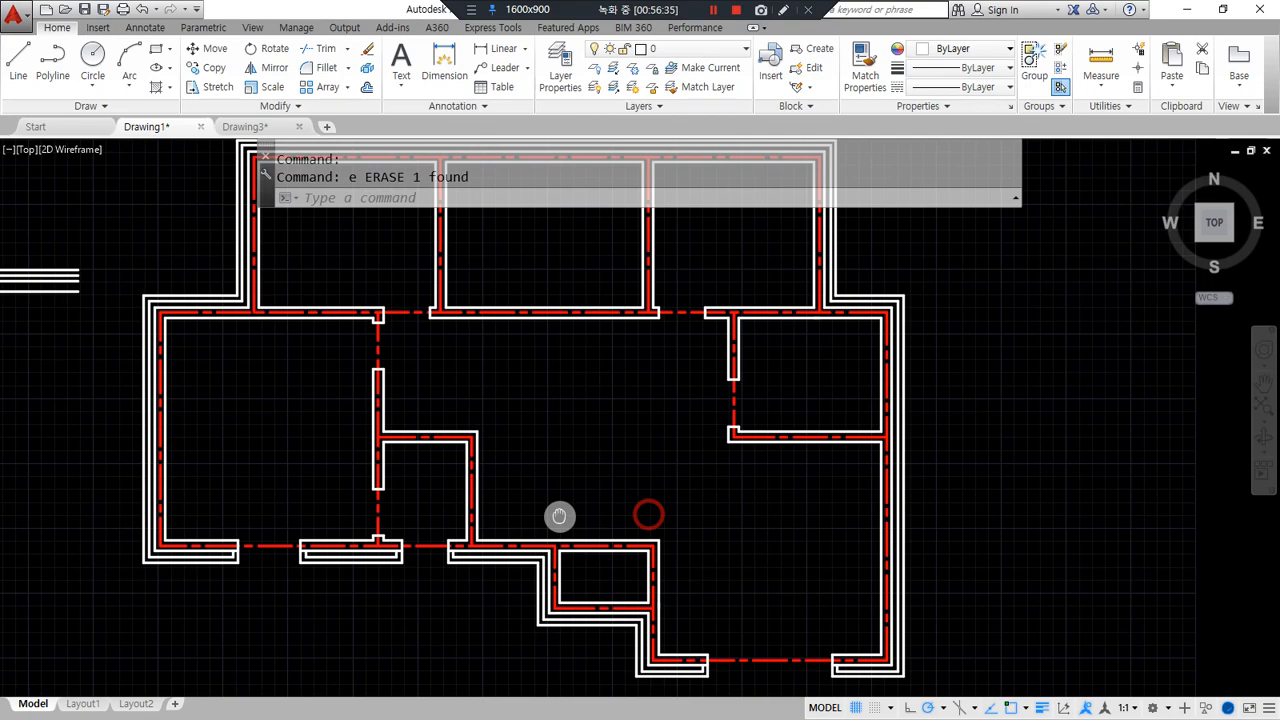
pyautogui.scroll(10, 577, 606)
pyautogui.moveTo(650, 607); pyautogui.dragTo(648, 573, button='middle')
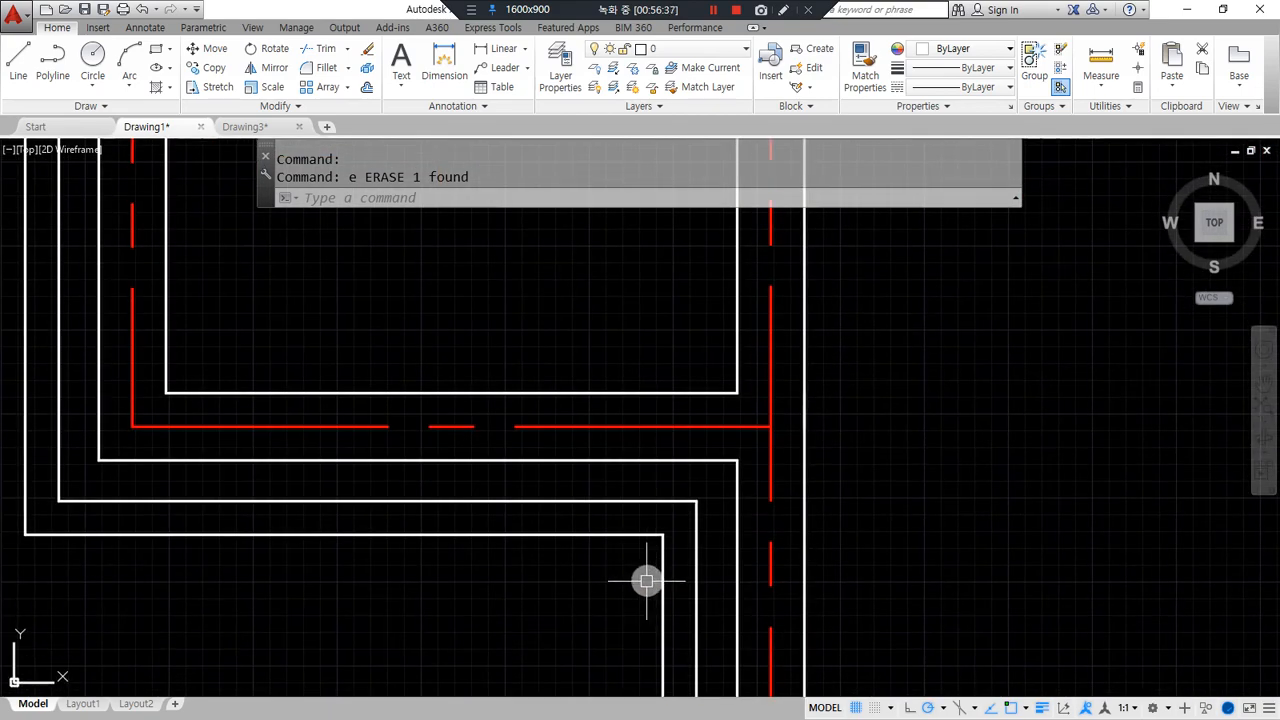
pyautogui.write('l')
pyautogui.press('Return')
pyautogui.click(663, 533)
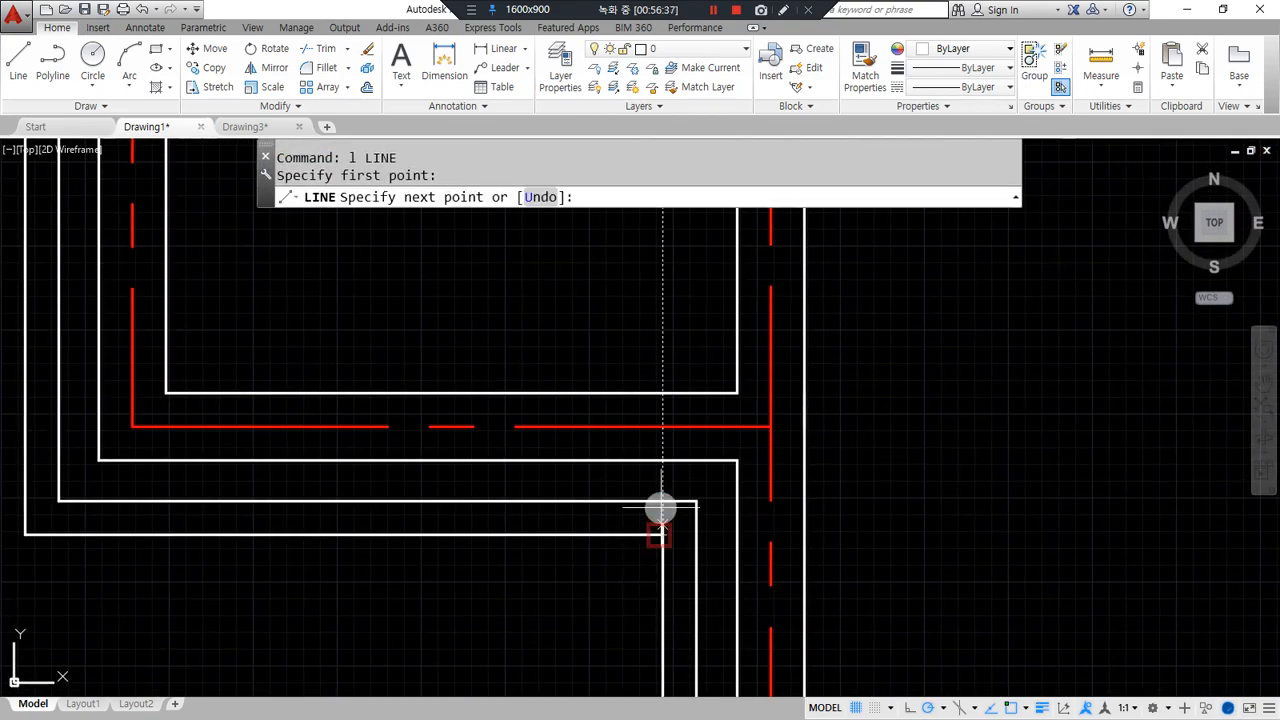
pyautogui.click(663, 393)
pyautogui.press('Return')
# Offset the line across the small rectangular room's lower wall 100 to the left and erase the original.
pyautogui.write('O')
pyautogui.press('Return')
pyautogui.write('100')
pyautogui.press('Return')
pyautogui.click(663, 443)
pyautogui.click(427, 475)
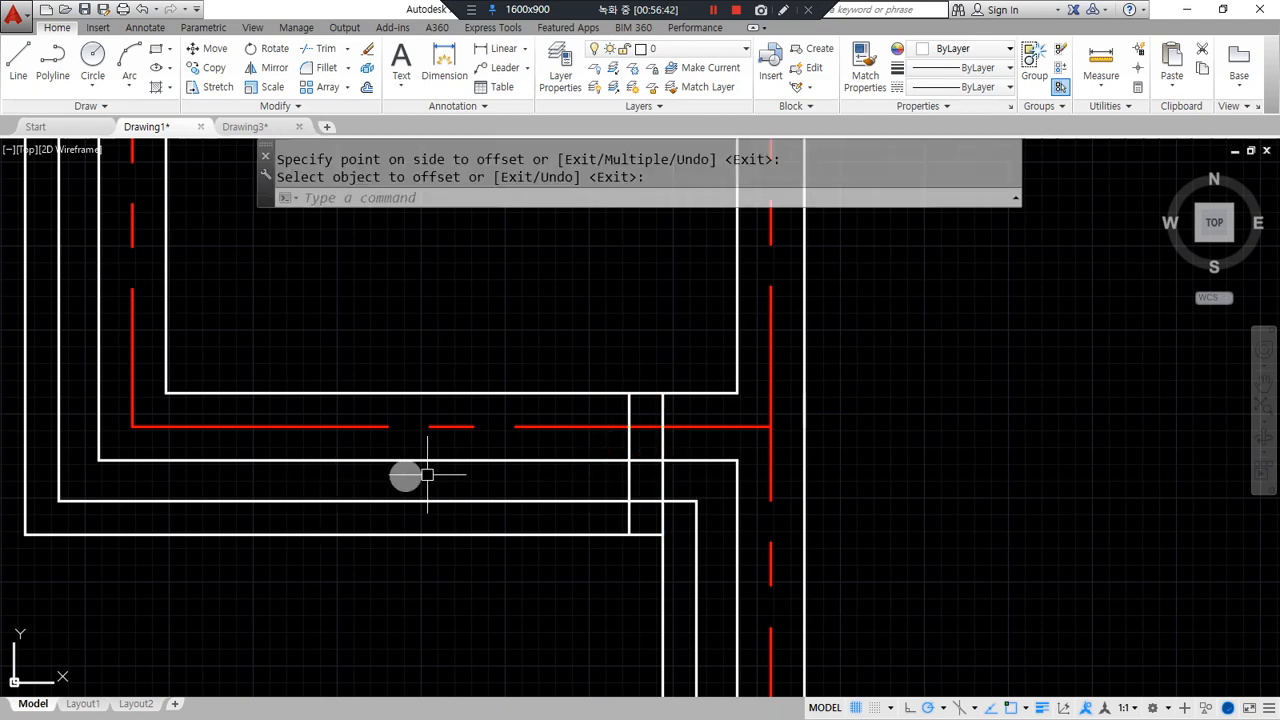
pyautogui.press('Return')
pyautogui.click(665, 445)
pyautogui.press('Delete')
# Offset the right opening edge in the small rectangular room's lower wall 1000 to the left.
pyautogui.write('O')
pyautogui.press('Return')
pyautogui.write('1000')
pyautogui.press('Return')
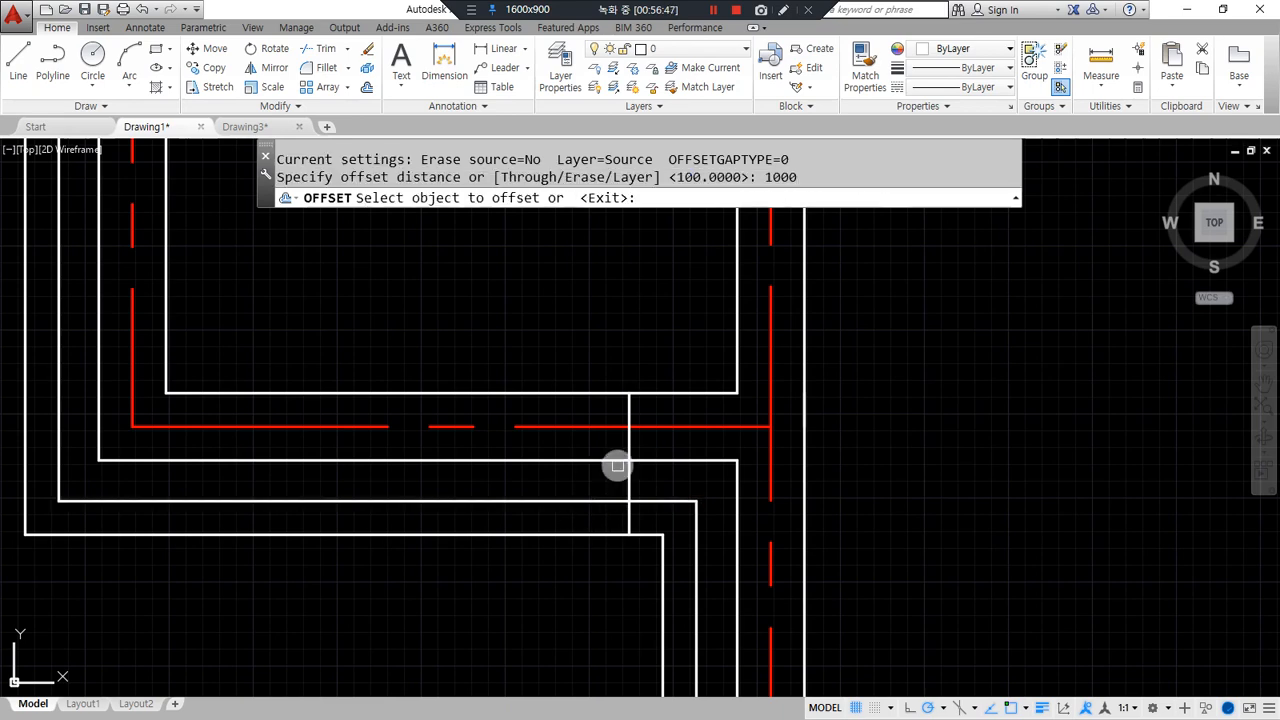
pyautogui.click(628, 451)
pyautogui.click(423, 457)
# Measure the distance from the left opening edge to the small rectangular room's inner lower-left corner.
pyautogui.write('di')
pyautogui.press('Return')
pyautogui.click(166, 391)
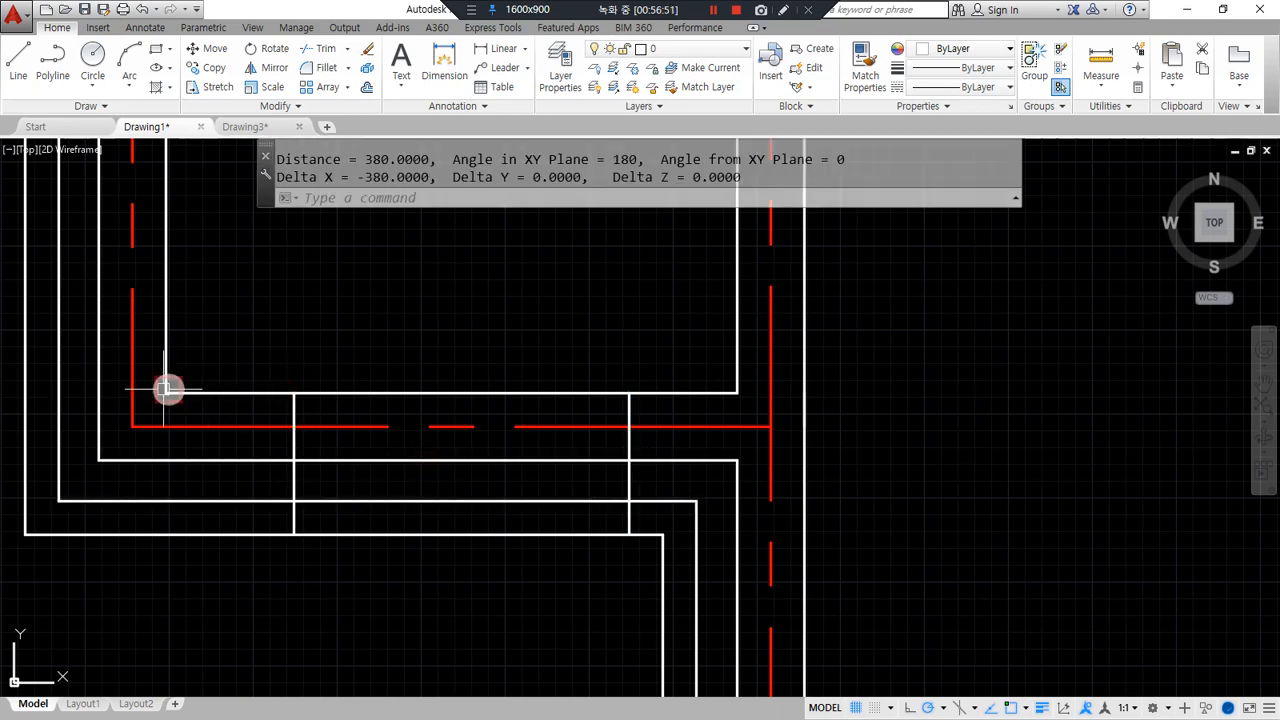
pyautogui.press('Escape')
pyautogui.press('Escape')
# Trim all the wall lines between the two opening edges in the small rectangular room's lower wall.
pyautogui.write('tr')
pyautogui.press('Return')
pyautogui.press('Return')
pyautogui.click(414, 557)
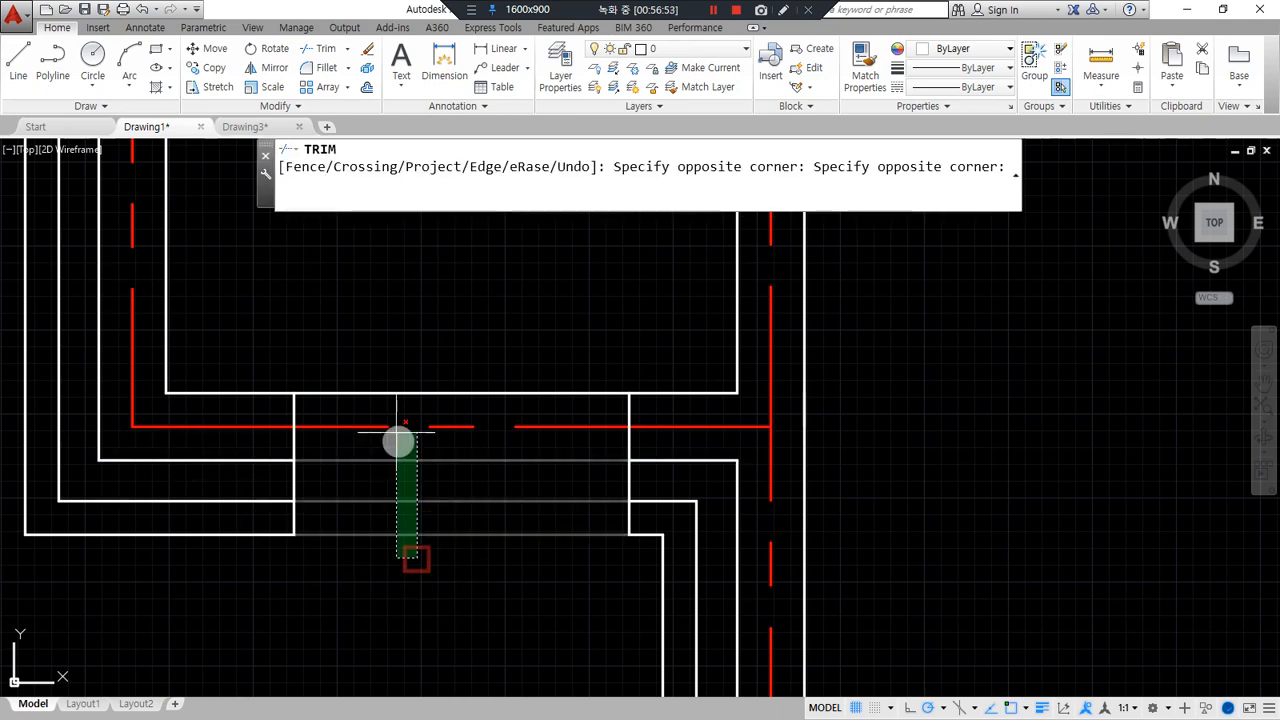
pyautogui.click(397, 349)
pyautogui.press('Escape')
# Offset both edges of the small rectangular room's lower opening 100 outward into the walls.
pyautogui.write('o')
pyautogui.press('Return')
pyautogui.write('1')
pyautogui.press('Return')
pyautogui.click(295, 483)
pyautogui.click(267, 483)
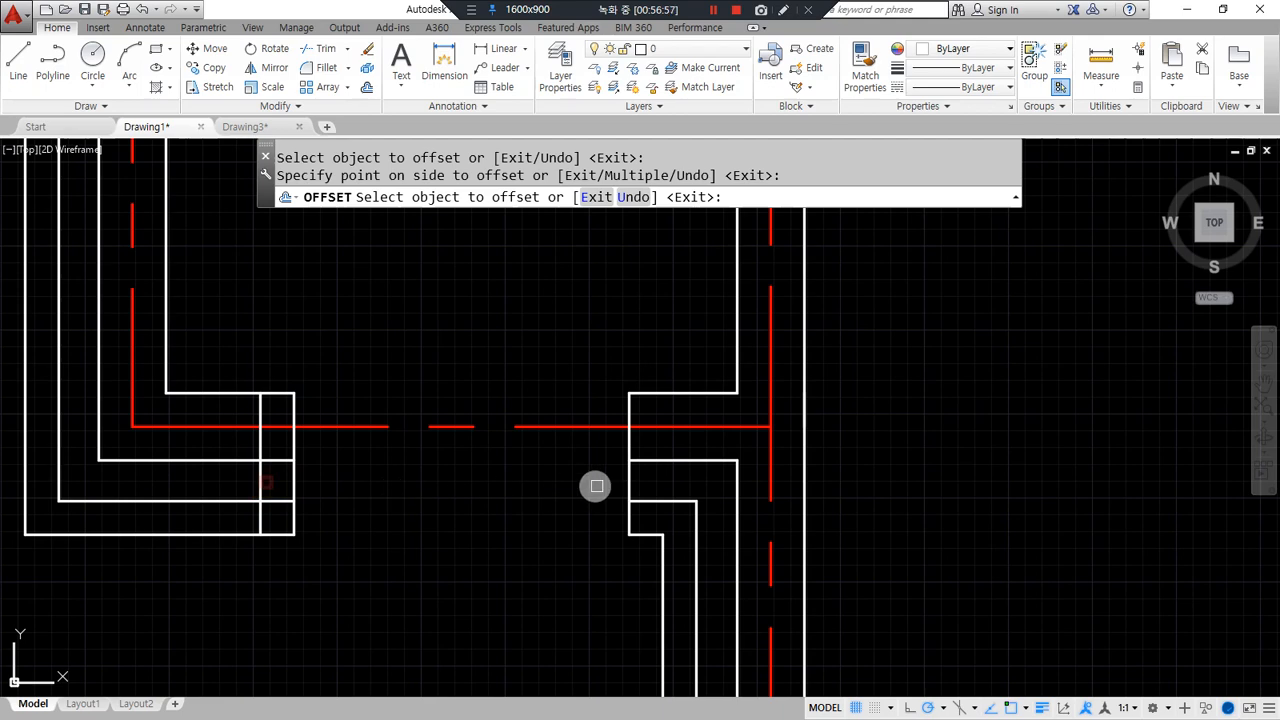
pyautogui.click(631, 477)
pyautogui.click(688, 505)
pyautogui.press('Escape')
# Trim the offset lines beside the lower opening so they only close the gap between the outer wall layers.
pyautogui.write('tr')
pyautogui.press('Return')
pyautogui.press('Return')
pyautogui.click(665, 410)
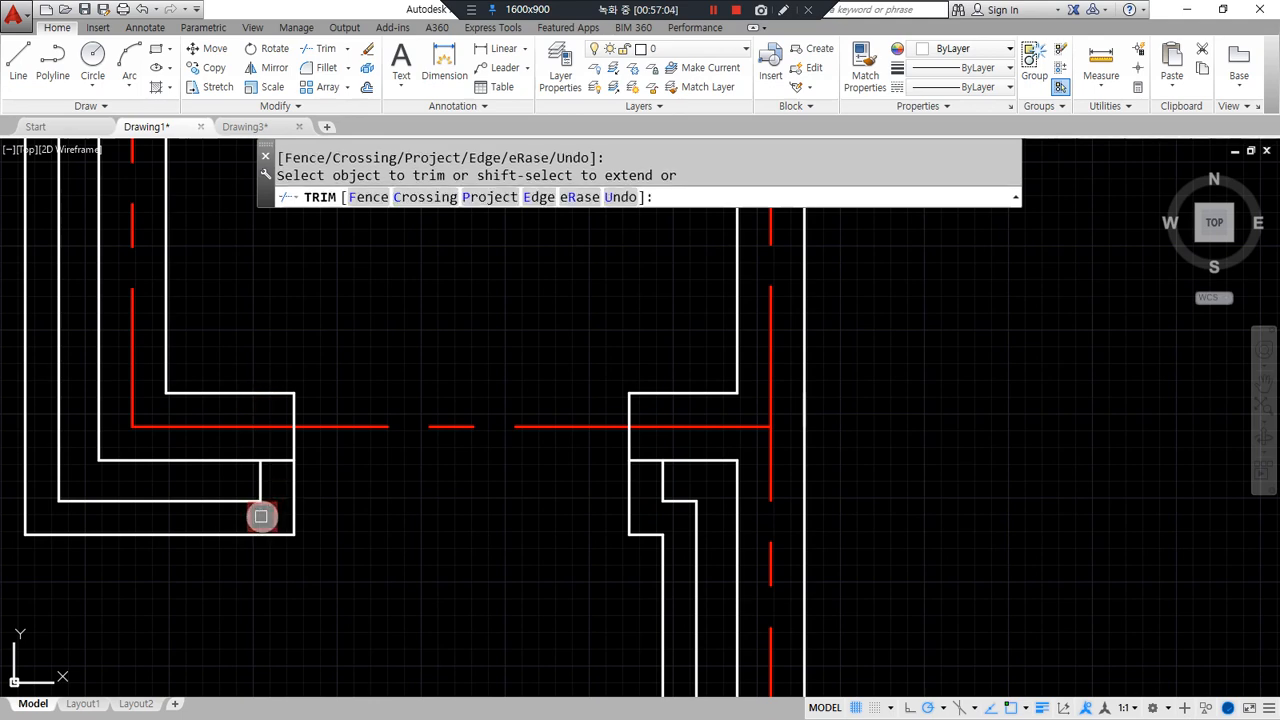
pyautogui.press('Return')
# Draw vertical lines from both lower opening edges up to the outer face of the small rectangular room's upper wall.
pyautogui.scroll(-2, 382, 370)
pyautogui.moveTo(382, 370); pyautogui.dragTo(317, 545, button='middle')
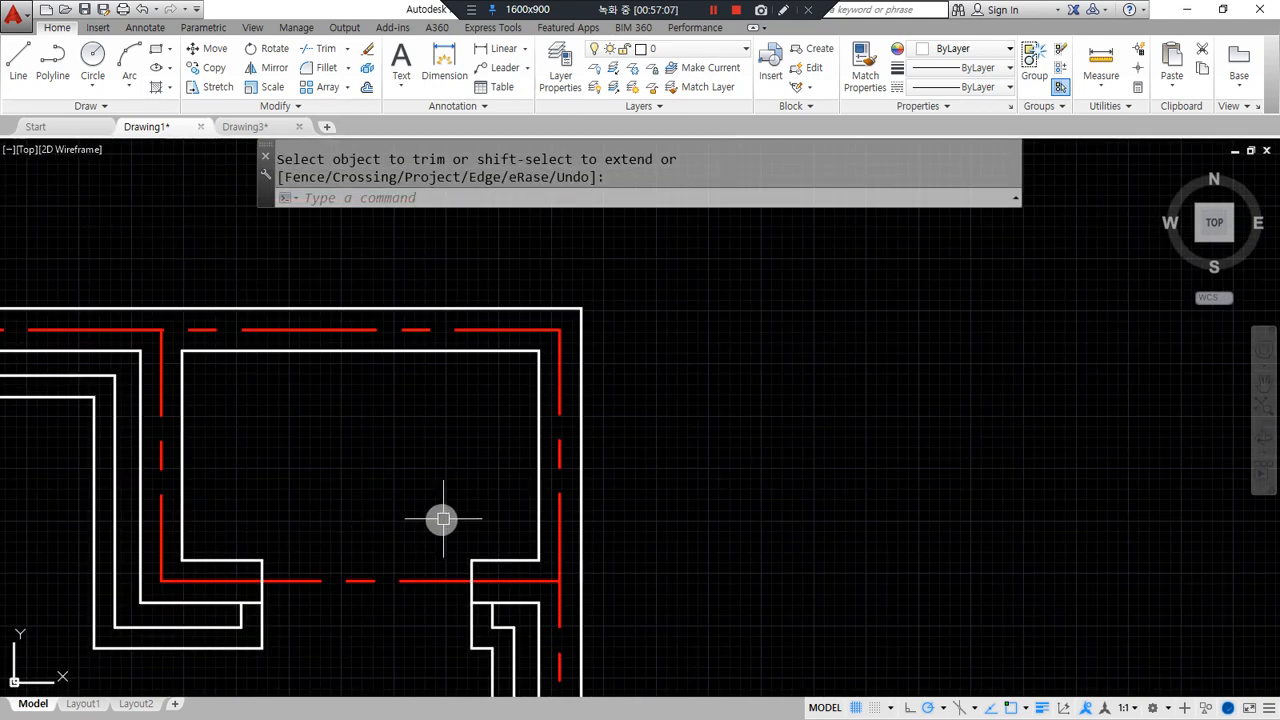
pyautogui.write('l')
pyautogui.press('Return')
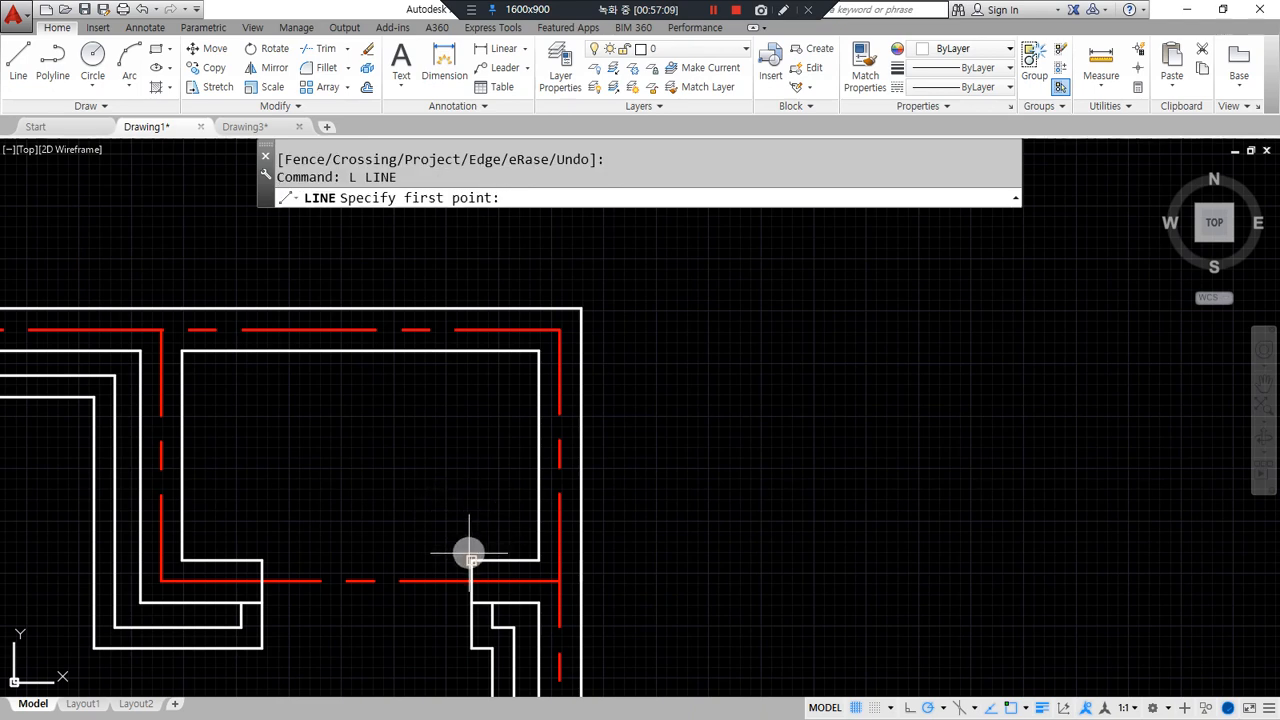
pyautogui.click(470, 556)
pyautogui.click(471, 306)
pyautogui.press('Return')
pyautogui.press('Return')
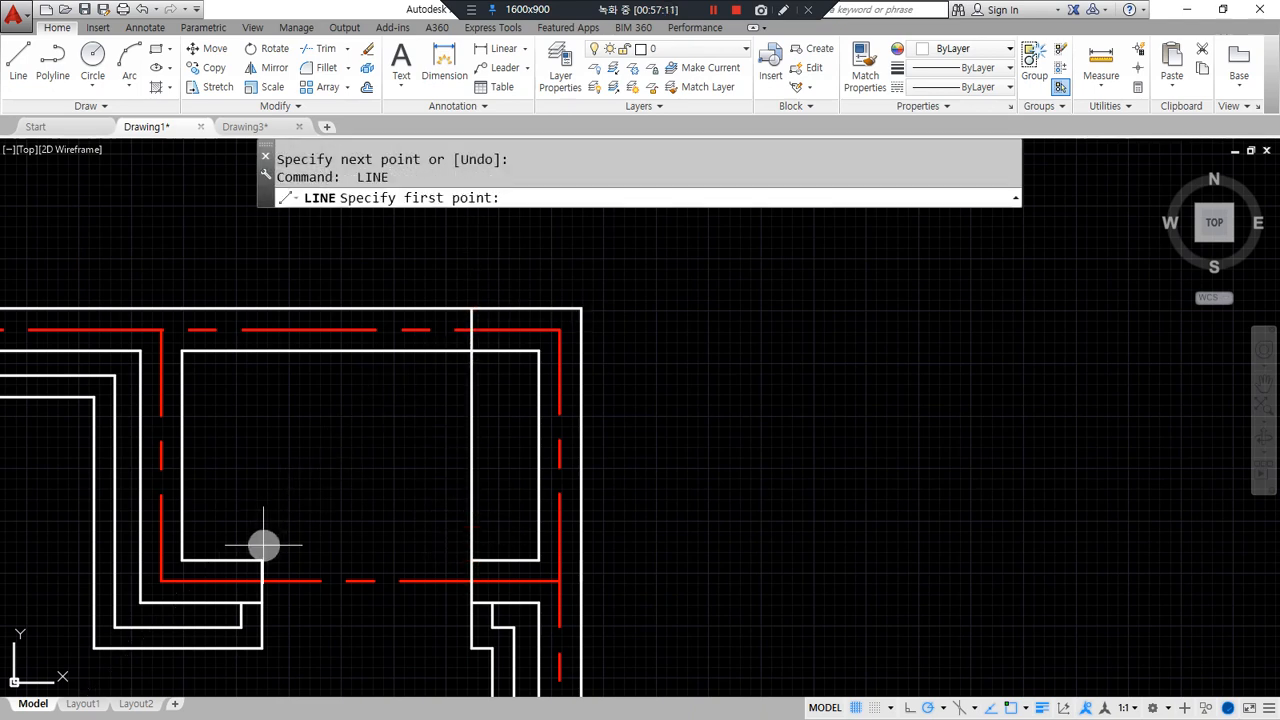
pyautogui.click(261, 558)
pyautogui.click(262, 308)
pyautogui.press('Return')
# Trim the vertical lines inside the small rectangular room and the upper wall lines between the opening edges.
pyautogui.write('tr')
pyautogui.press('Return')
pyautogui.press('Return')
pyautogui.click(486, 477)
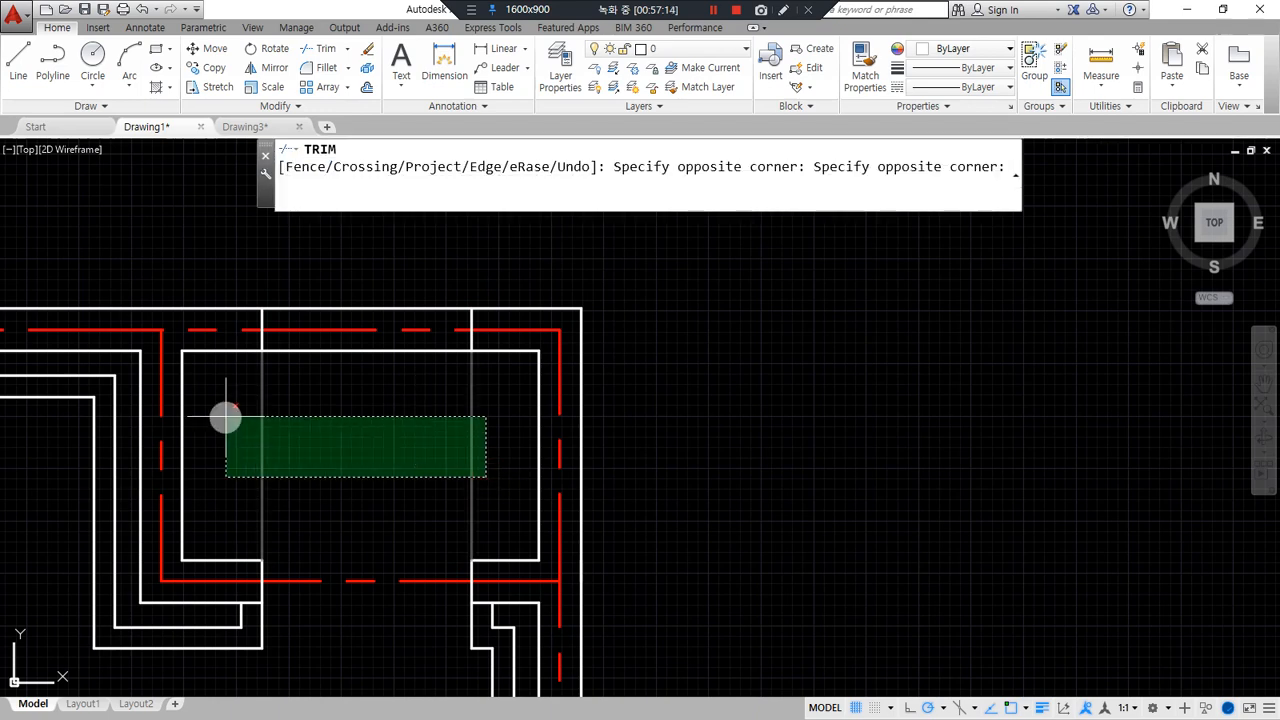
pyautogui.click(225, 418)
pyautogui.click(444, 362)
pyautogui.click(440, 281)
pyautogui.press('Return')
# Measure the distance from the small rectangular room's inner lower-right corner to the right opening edge.
pyautogui.write('di')
pyautogui.press('Return')
pyautogui.click(531, 553)
pyautogui.click(471, 559)
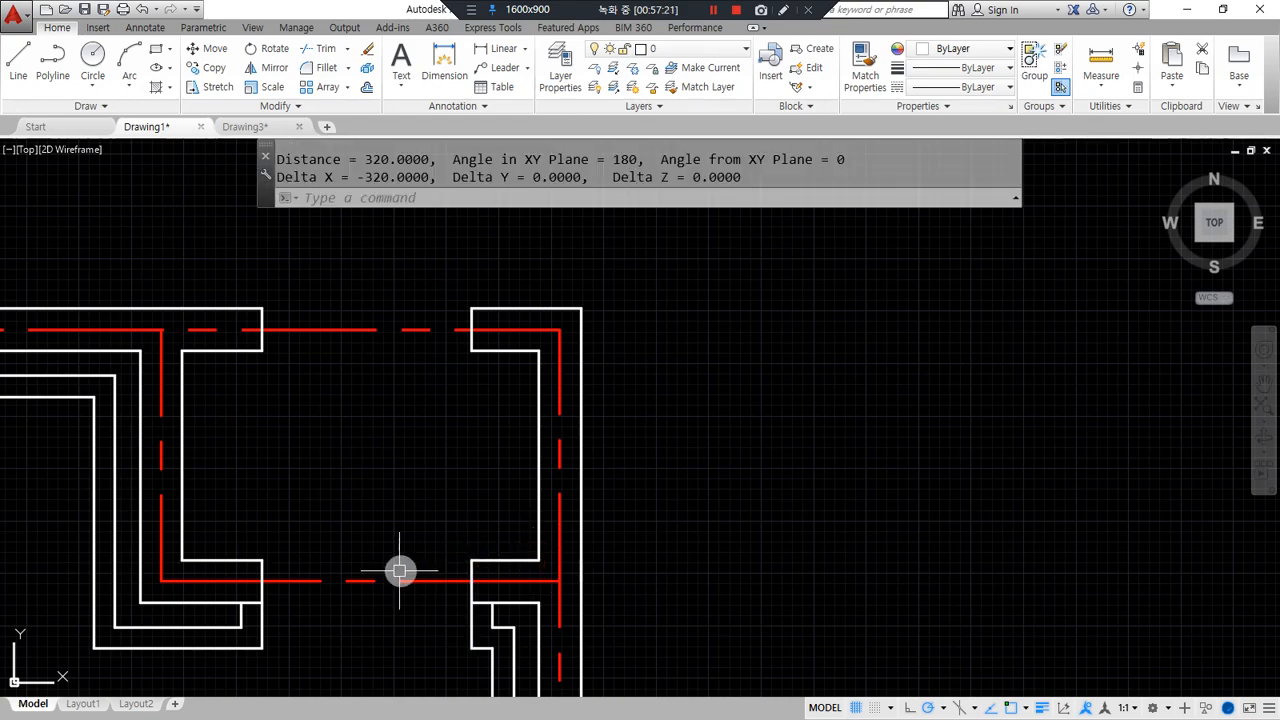
pyautogui.press('Escape')
pyautogui.press('Escape')
# Draw a line across the upper middle room's lower wall at the wall's midpoint.
pyautogui.scroll(-2, 420, 501)
pyautogui.moveTo(380, 371)
pyautogui.mouseDown(button='middle')
pyautogui.moveTo(397, 503)
pyautogui.moveTo(624, 504)
pyautogui.mouseUp(button='middle')
pyautogui.scroll(-1, 616, 531)
pyautogui.moveTo(625, 428); pyautogui.dragTo(552, 472, button='middle')
pyautogui.scroll(2, 549, 369)
pyautogui.moveTo(549, 369)
pyautogui.mouseDown(button='middle')
pyautogui.moveTo(554, 466)
pyautogui.moveTo(529, 571)
pyautogui.moveTo(471, 486)
pyautogui.mouseUp(button='middle')
pyautogui.scroll(2, 503, 543)
pyautogui.write('l')
pyautogui.press('Return')
pyautogui.scroll(2, 450, 480)
pyautogui.click(453, 478)
pyautogui.click(448, 518)
pyautogui.press('Escape')
# Offset the midpoint line in the upper middle room's lower wall 900 to both sides.
pyautogui.write('o')
pyautogui.press('Return')
pyautogui.write('9')
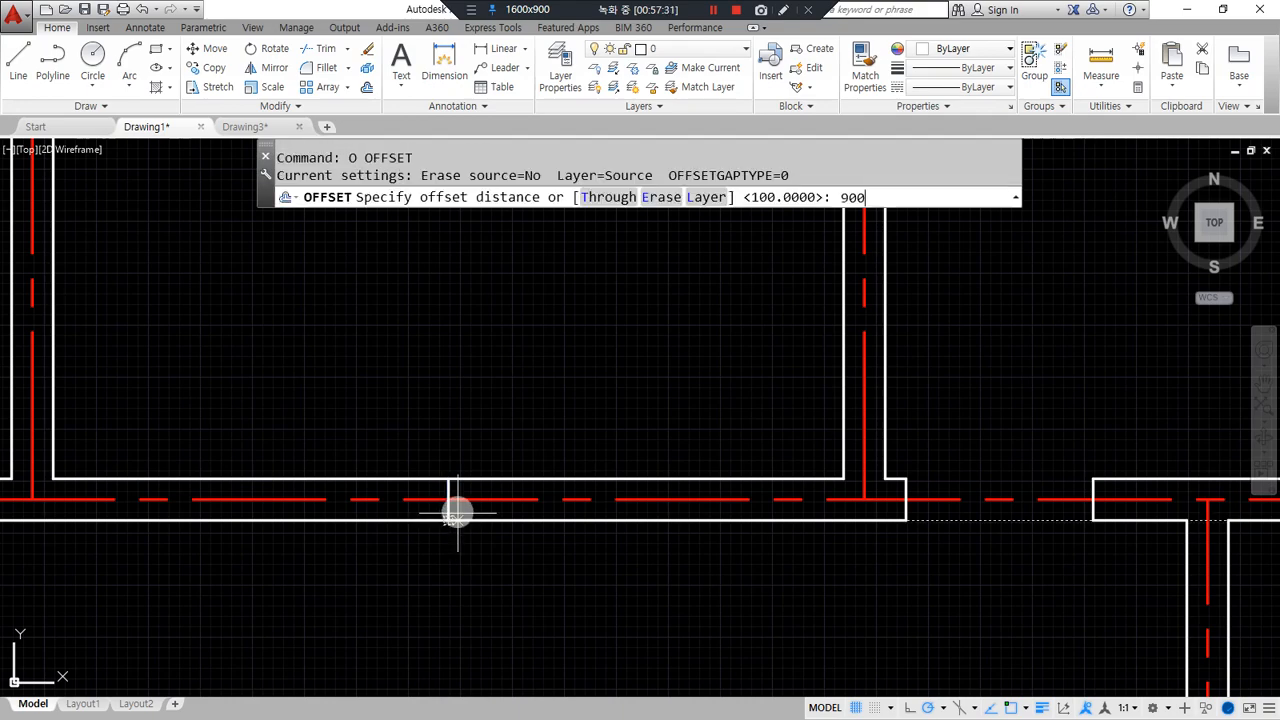
pyautogui.write('00')
pyautogui.press('Return')
pyautogui.scroll(4, 455, 515)
pyautogui.click(435, 525)
pyautogui.click(520, 515)
pyautogui.click(433, 517)
pyautogui.click(342, 528)
pyautogui.scroll(-2, 342, 528)
pyautogui.moveTo(342, 528); pyautogui.dragTo(477, 526, button='middle')
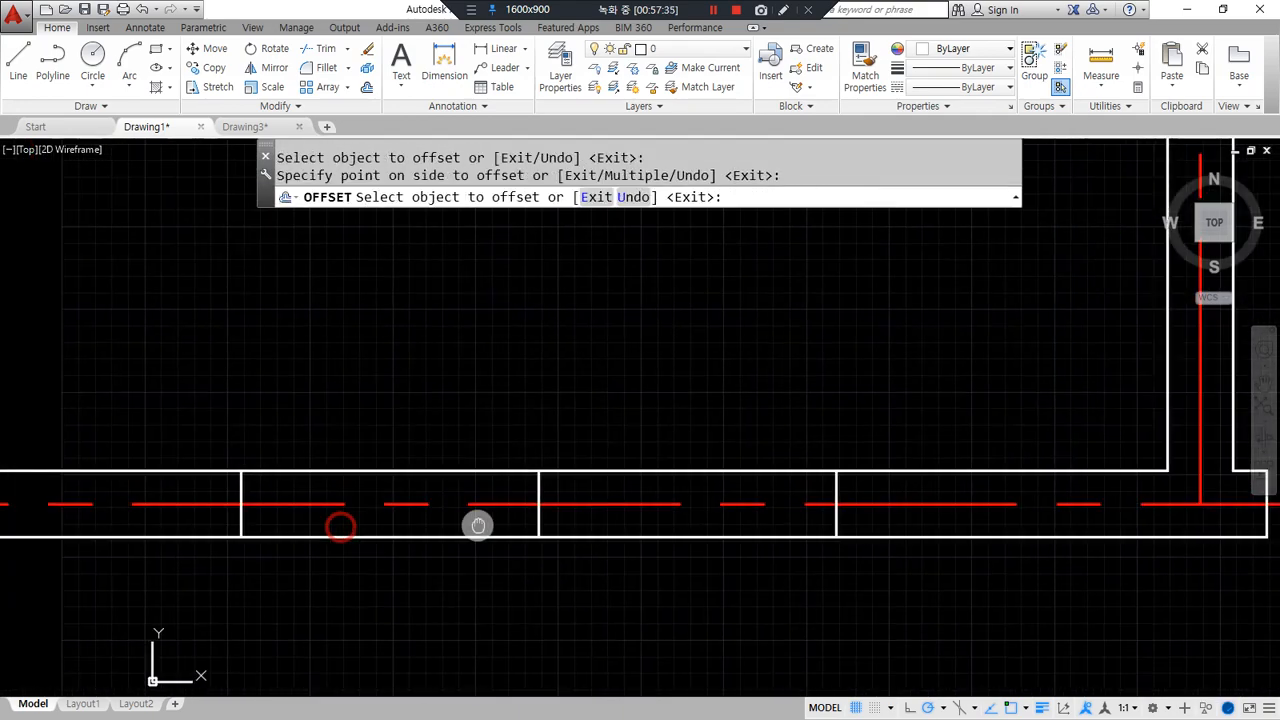
pyautogui.scroll(-2, 477, 526)
pyautogui.press('Return')
# Trim the upper middle room's lower wall lines between the midpoint line and the right offset line.
pyautogui.write('tr')
pyautogui.press('Return')
pyautogui.press('Return')
pyautogui.click(623, 547)
pyautogui.click(621, 486)
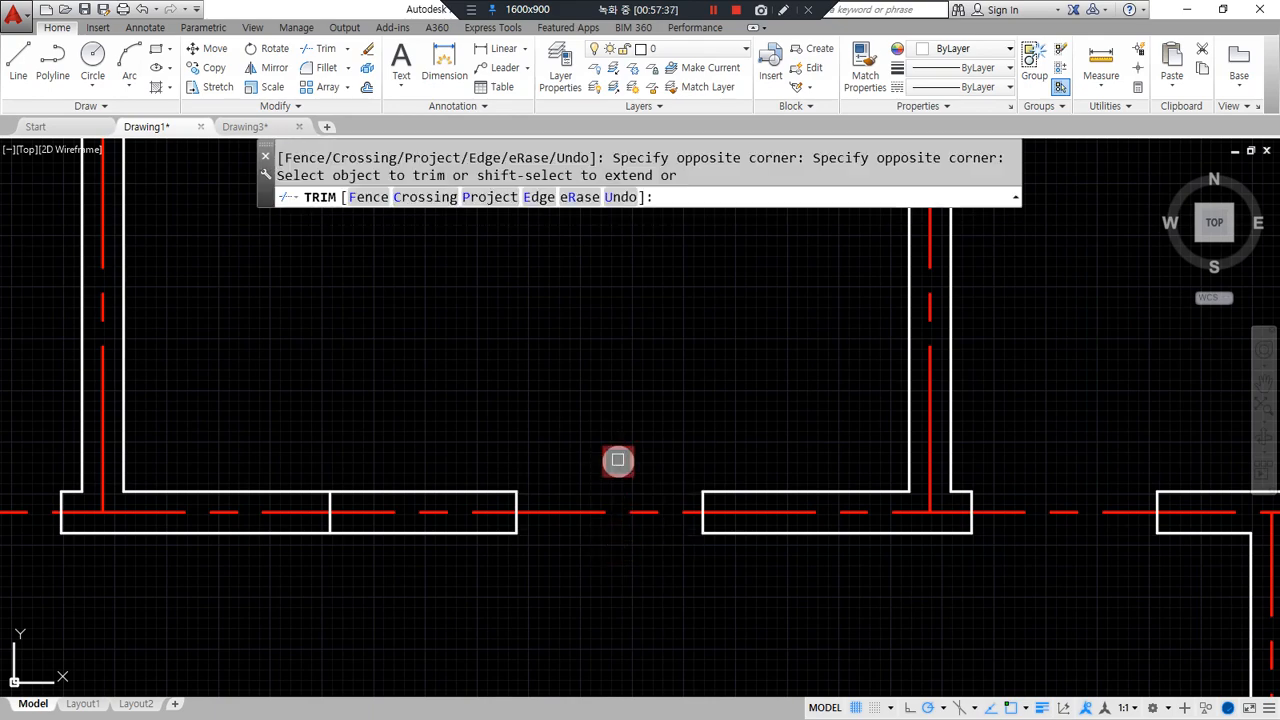
pyautogui.scroll(4, 347, 505)
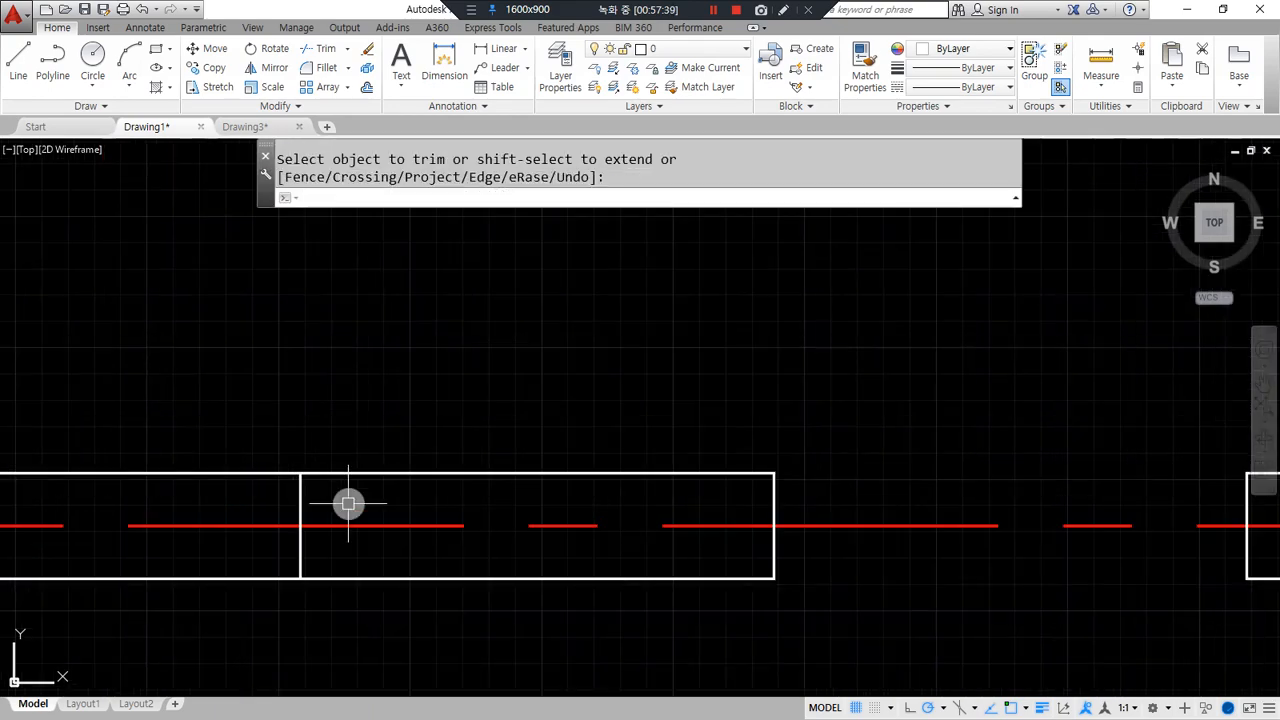
pyautogui.press('Return')
# Draw a line along the wall's centre from the opening's left edge to the left offset line.
pyautogui.scroll(2, 371, 503)
pyautogui.scroll(-2, 571, 523)
pyautogui.write('l')
pyautogui.press('Return')
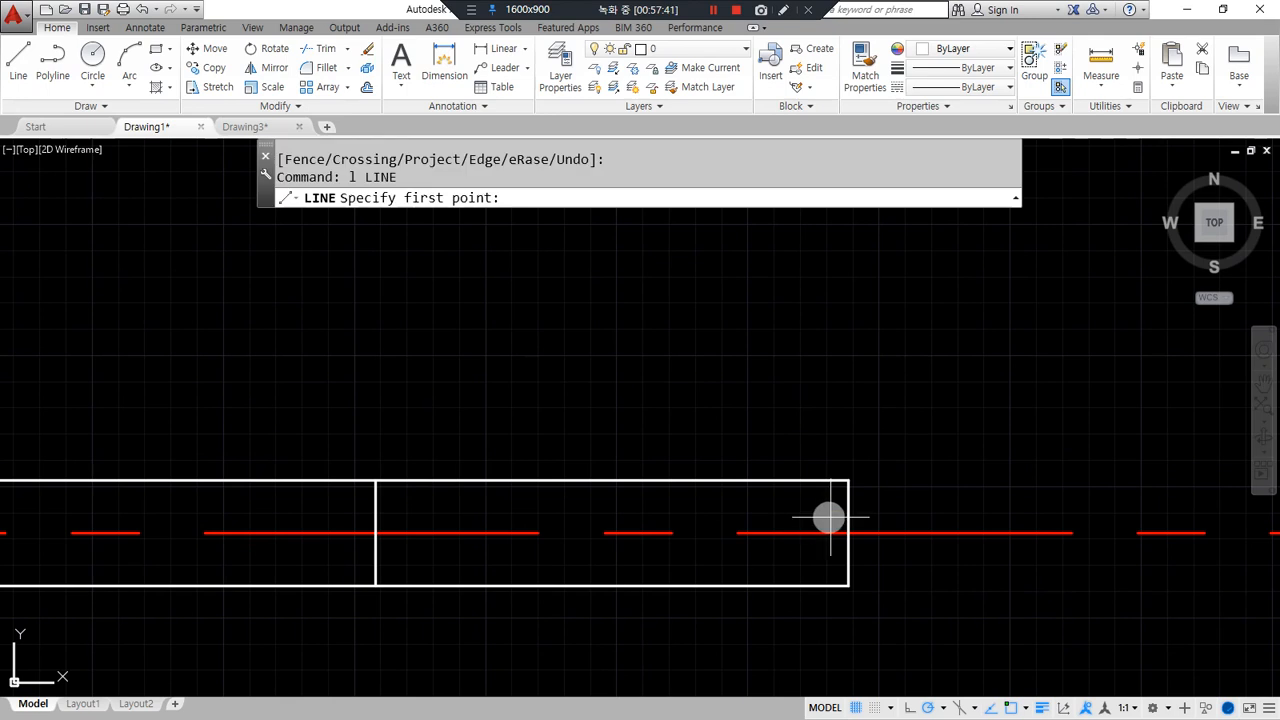
pyautogui.click(847, 531)
pyautogui.click(374, 533)
pyautogui.press('Return')
# Fillet the centre line with both vertical edges and the left edge with the upper wall line to form a half-thickness pocket.
pyautogui.write('f')
pyautogui.press('Return')
pyautogui.click(400, 531)
pyautogui.click(374, 509)
pyautogui.press('Return')
pyautogui.click(828, 537)
pyautogui.click(847, 556)
pyautogui.press('Return')
pyautogui.click(369, 497)
pyautogui.click(352, 482)
pyautogui.click(372, 500)
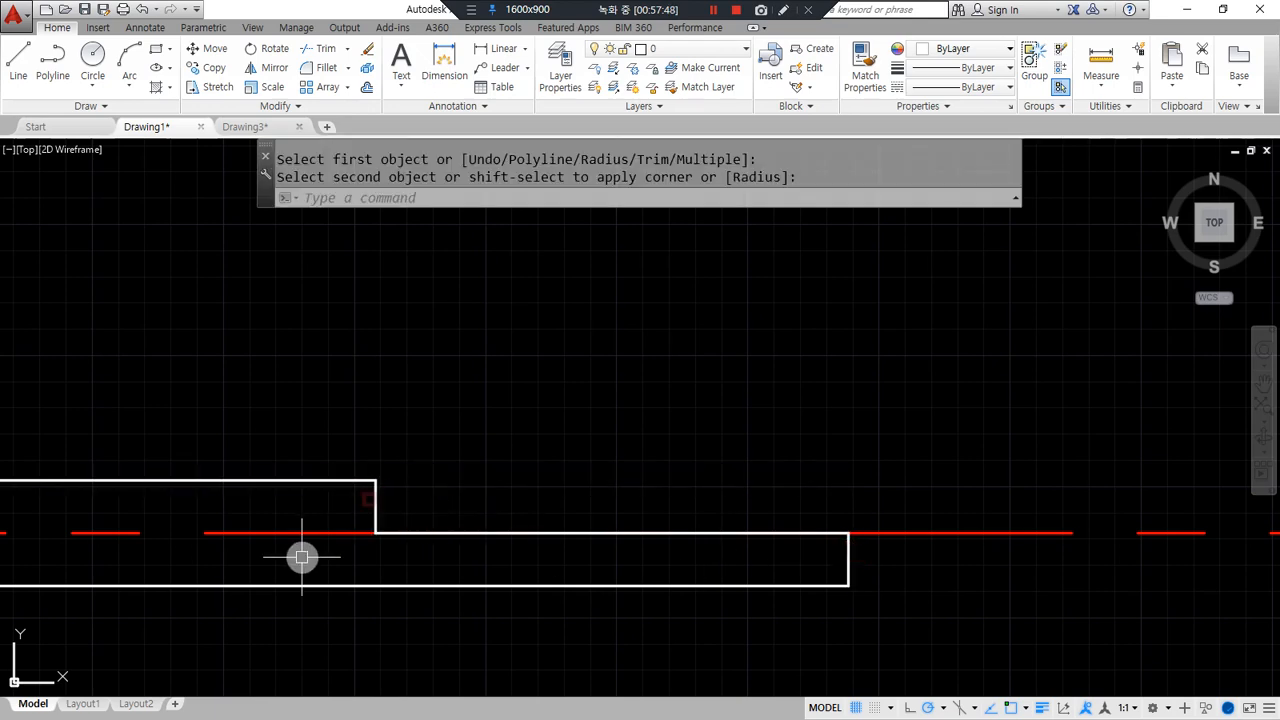
pyautogui.scroll(-4, 303, 551)
pyautogui.scroll(2, 609, 531)
pyautogui.moveTo(460, 625); pyautogui.dragTo(494, 578, button='middle')
pyautogui.moveTo(211, 600)
pyautogui.mouseDown()
pyautogui.moveTo(834, 322)
pyautogui.moveTo(337, 606)
pyautogui.mouseUp()
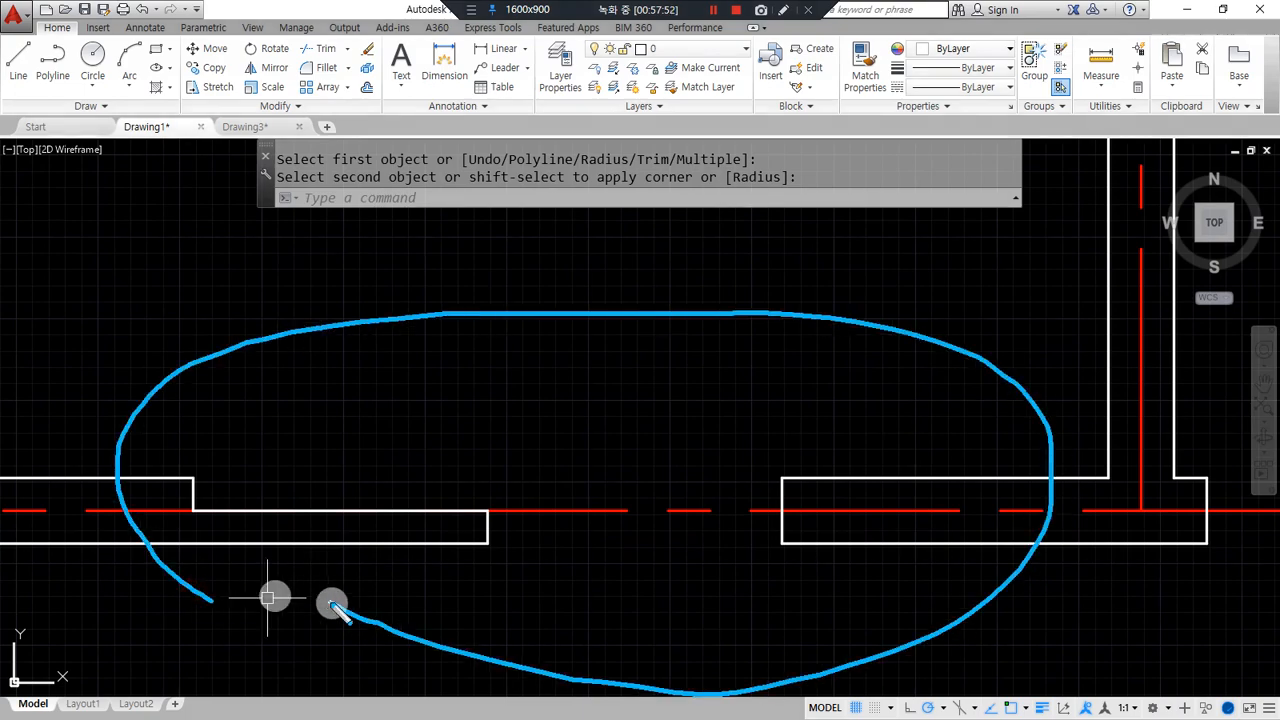
# Draw a vertical line from the midpoint of the upper left room's top wall inner line outward across the wall.
pyautogui.scroll(-6, 464, 605)
pyautogui.scroll(-2, 566, 673)
pyautogui.moveTo(571, 630)
pyautogui.mouseDown(button='middle')
pyautogui.moveTo(586, 371)
pyautogui.moveTo(576, 329)
pyautogui.mouseUp(button='middle')
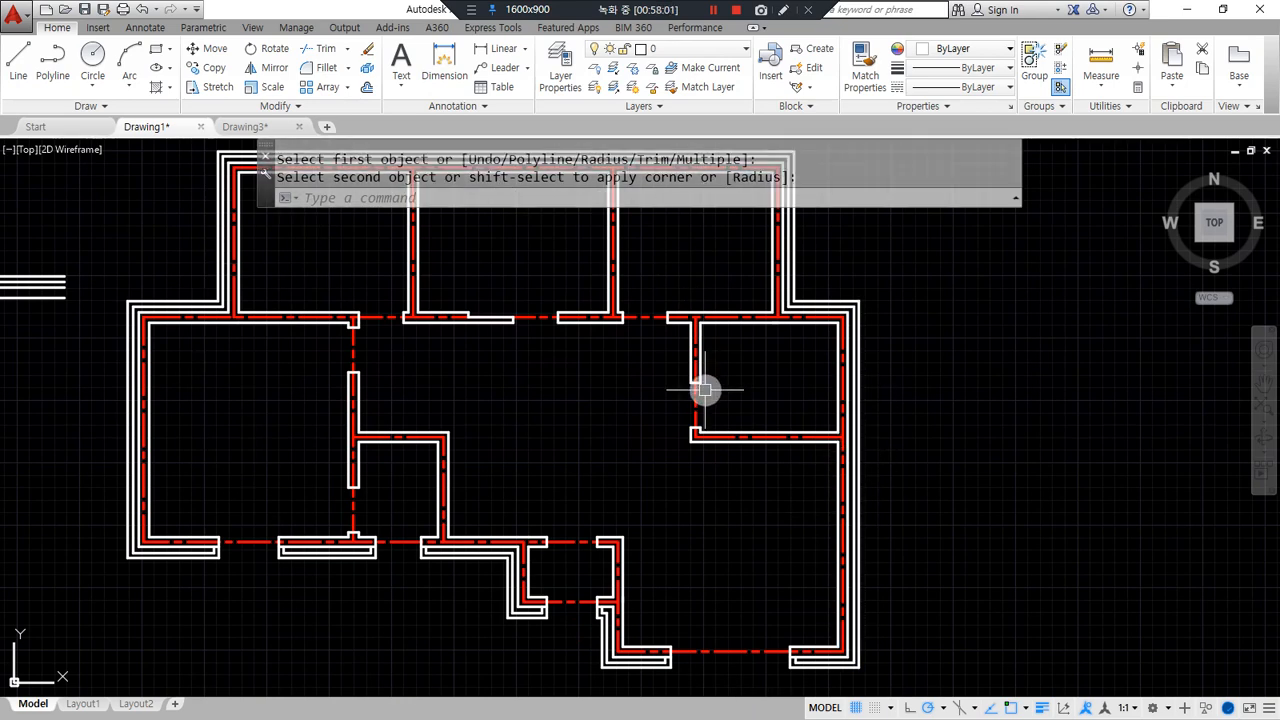
pyautogui.moveTo(413, 355); pyautogui.dragTo(384, 573, button='middle')
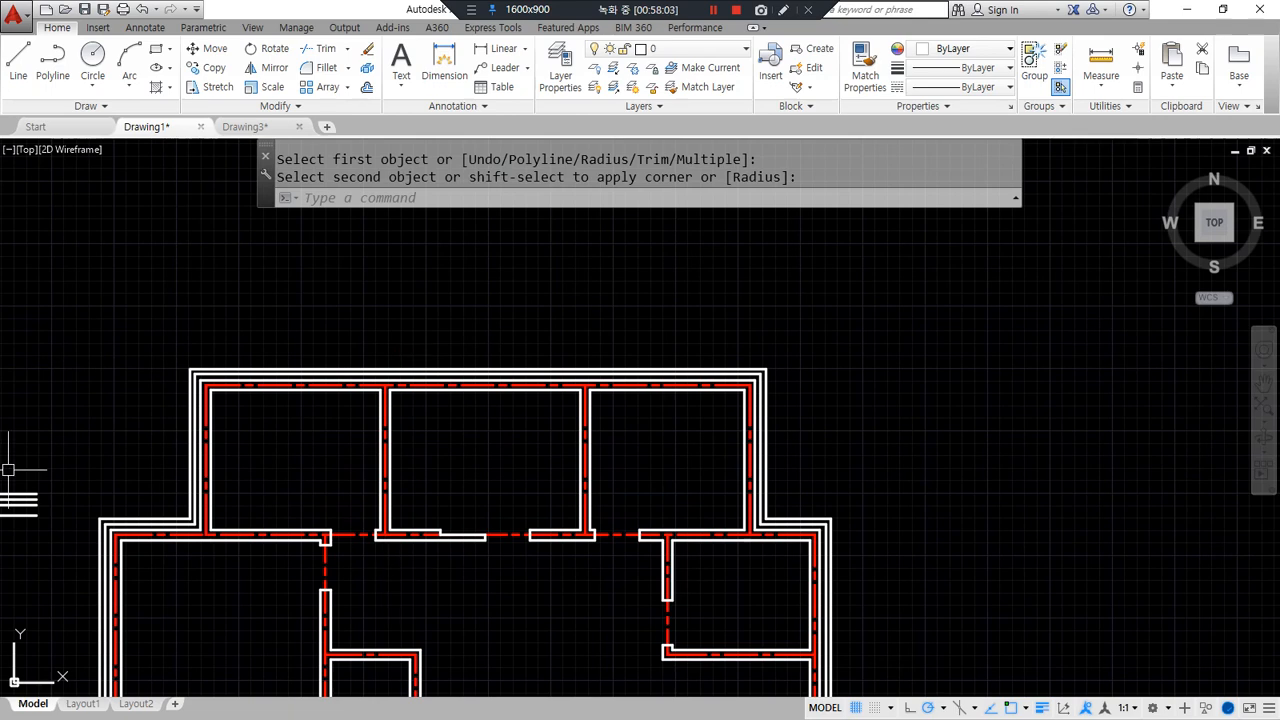
pyautogui.click(282, 304)
pyautogui.press('Escape')
pyautogui.write('l')
pyautogui.press('Return')
pyautogui.scroll(3, 283, 328)
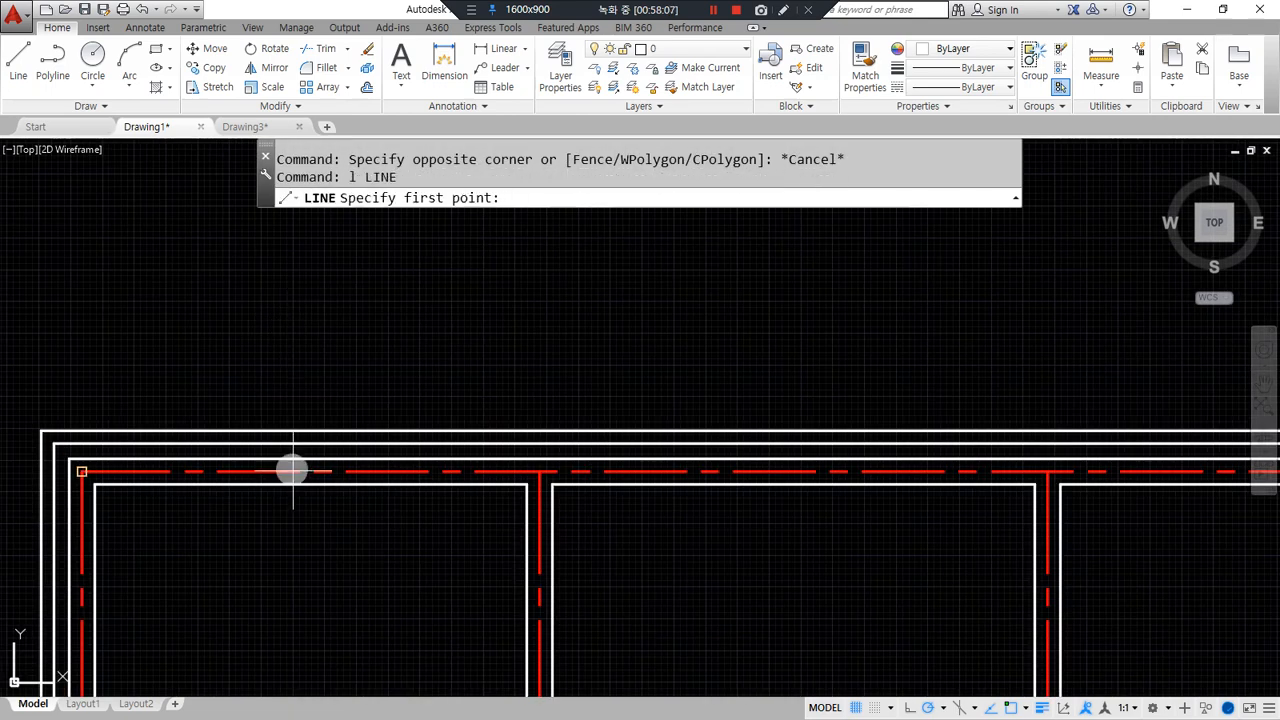
pyautogui.click(310, 486)
pyautogui.click(312, 273)
pyautogui.press('Return')
# Offset the upper left room's midpoint line 600 to both sides and erase the original line.
pyautogui.write('o')
pyautogui.press('Return')
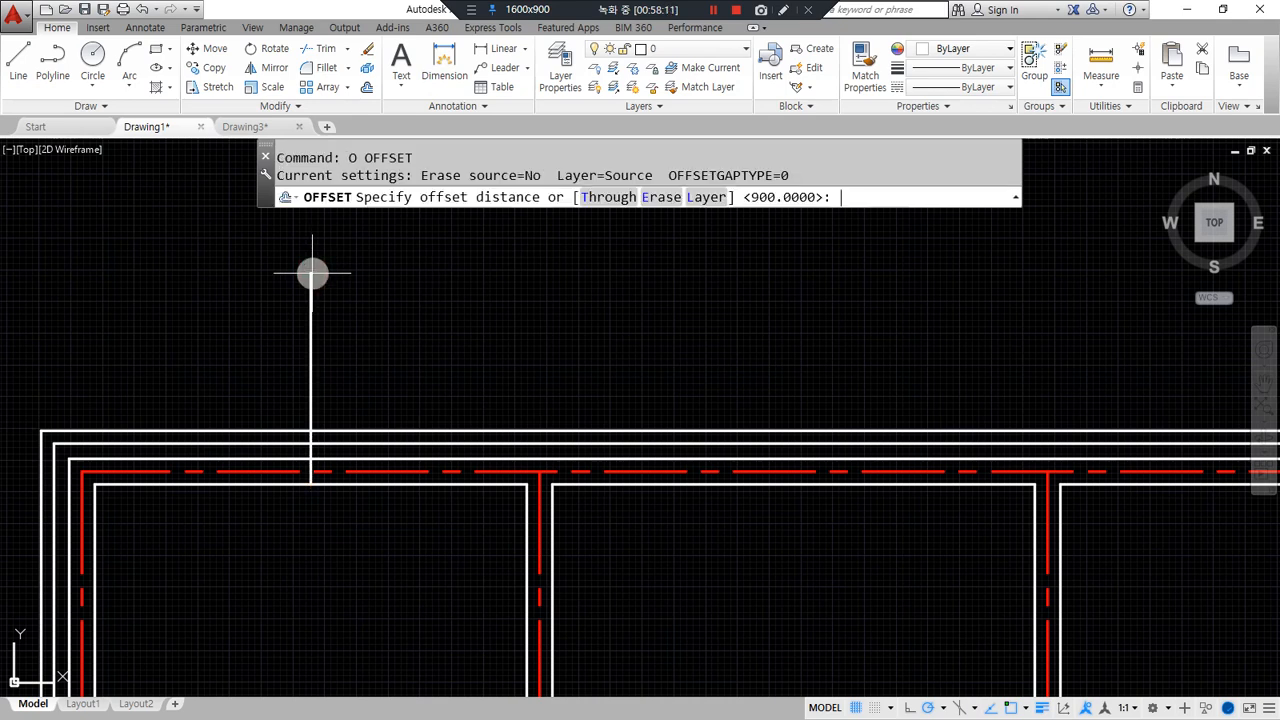
pyautogui.press('Return')
pyautogui.click(310, 389)
pyautogui.click(371, 377)
pyautogui.click(310, 391)
pyautogui.click(282, 406)
pyautogui.scroll(2, 285, 410)
pyautogui.press('Return')
pyautogui.click(351, 391)
pyautogui.click(263, 351)
pyautogui.write('e')
pyautogui.press('Return')
# Trim the upper left room's top wall lines between the two offset lines and the offset lines' ends outside the wall.
pyautogui.write('tr')
pyautogui.press('Return')
pyautogui.click(326, 378)
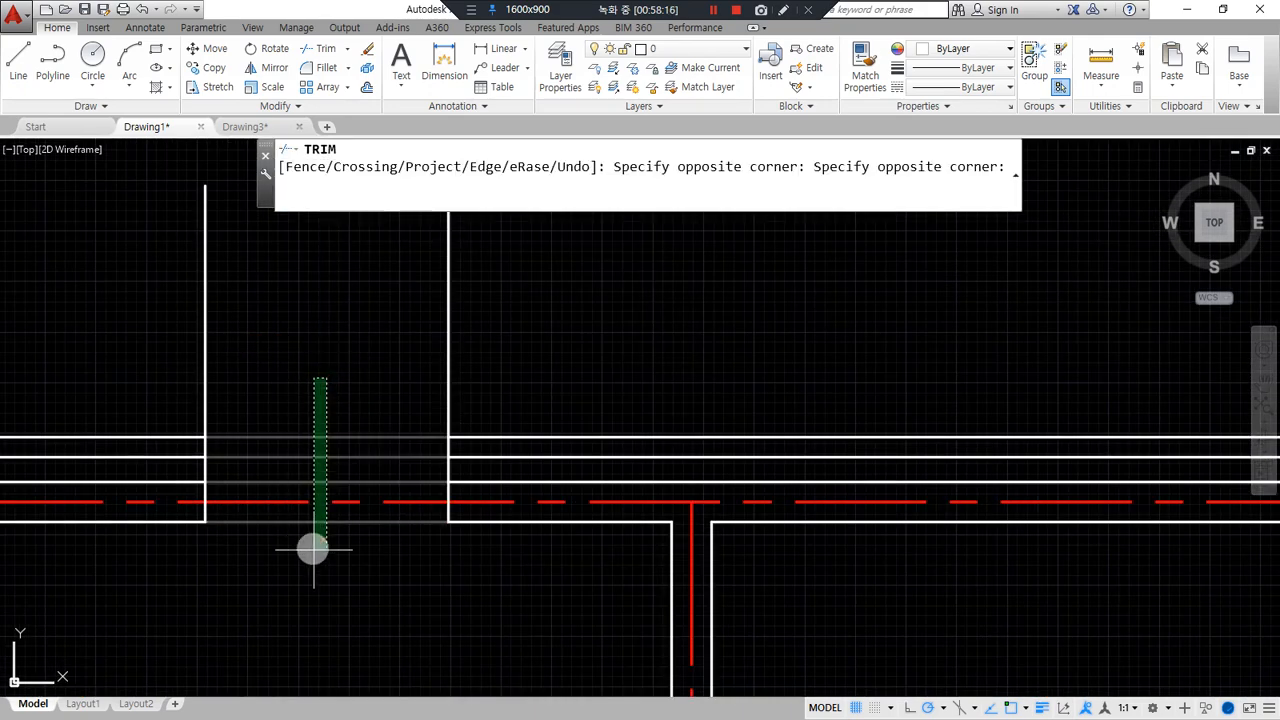
pyautogui.click(311, 546)
pyautogui.click(81, 316)
pyautogui.press('Return')
pyautogui.scroll(2, 251, 474)
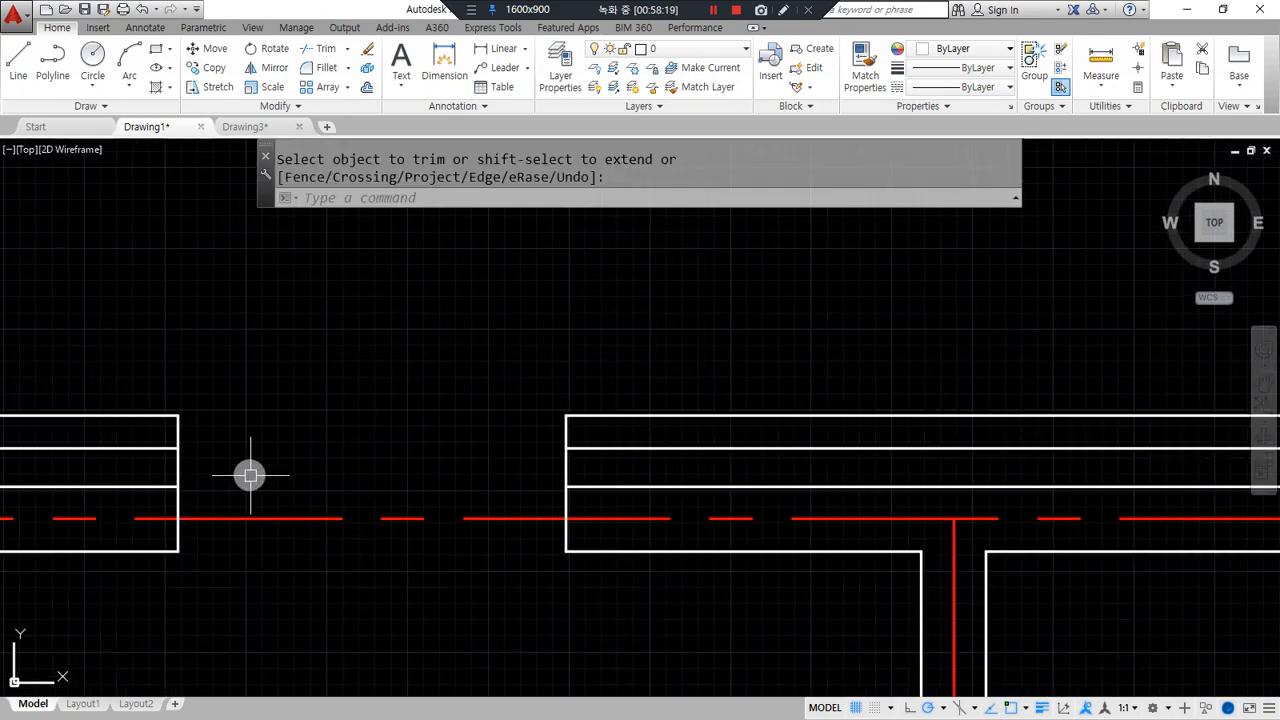
# Offset both vertical edges of the upper left room's window opening 100 into the adjoining walls.
pyautogui.moveTo(256, 474); pyautogui.dragTo(345, 460, button='middle')
pyautogui.write('o')
pyautogui.press('Return')
pyautogui.write('1')
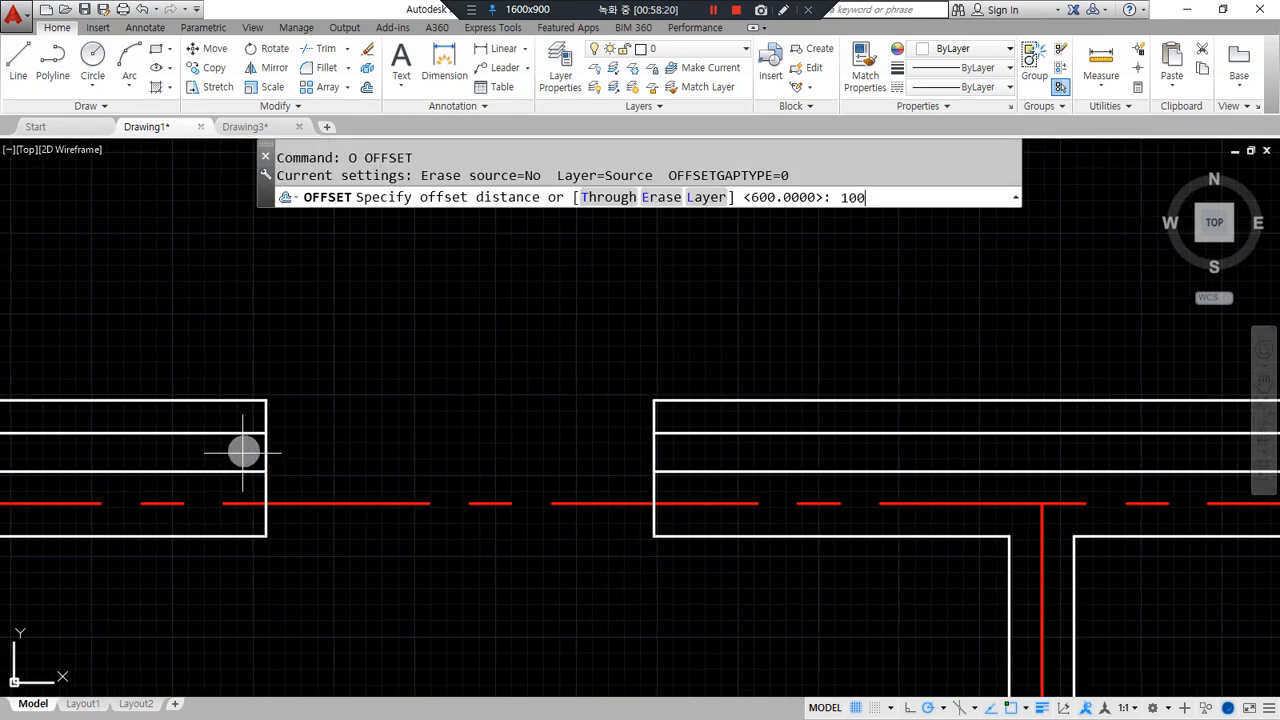
pyautogui.write('00')
pyautogui.press('Return')
pyautogui.click(263, 453)
pyautogui.click(248, 452)
pyautogui.click(653, 449)
pyautogui.click(733, 457)
pyautogui.press('Return')
# Trim the offset lines and the second outer wall line into closed corners on both sides of the upper left window opening.
pyautogui.write('tr')
pyautogui.press('Return')
pyautogui.press('Return')
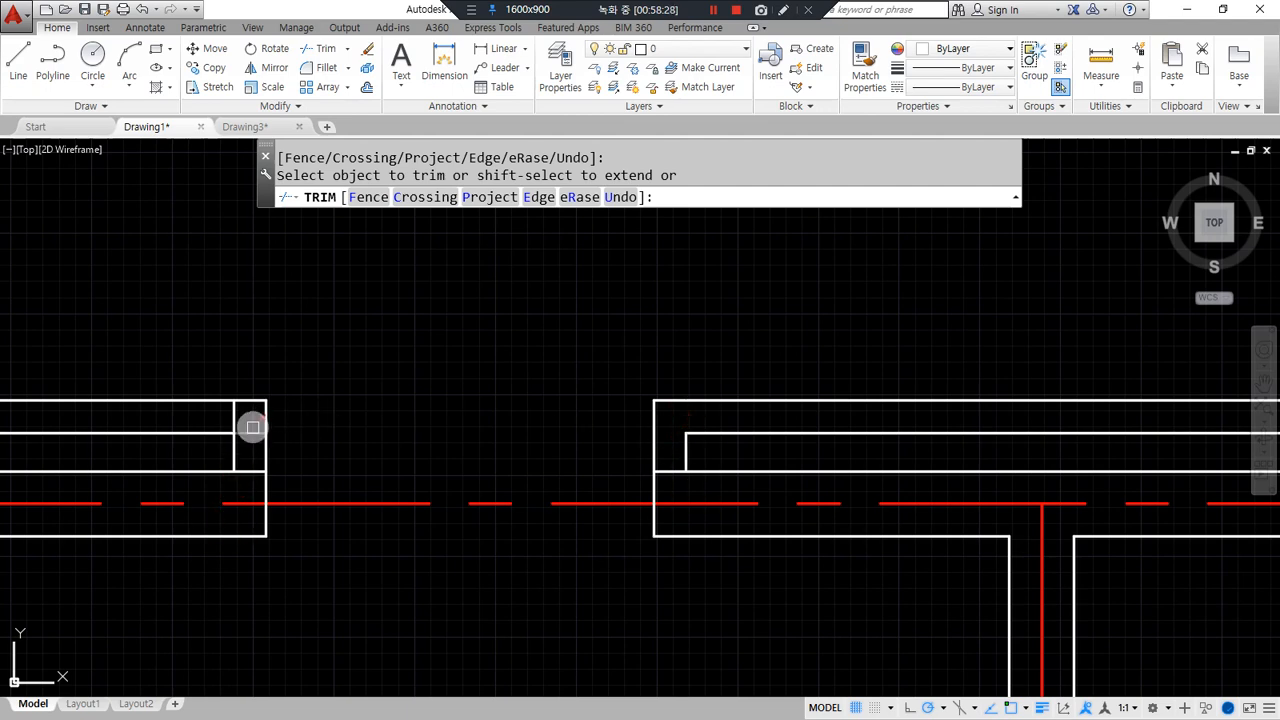
pyautogui.press('Return')
# Draw a vertical line from the upper middle room's top-left inner corner outward across the top wall.
pyautogui.scroll(-4, 361, 448)
pyautogui.moveTo(759, 444); pyautogui.dragTo(325, 403, button='middle')
pyautogui.scroll(2, 385, 441)
pyautogui.moveTo(230, 451); pyautogui.dragTo(440, 481, button='middle')
pyautogui.write('l')
pyautogui.press('Return')
pyautogui.click(298, 467)
pyautogui.click(298, 305)
pyautogui.press('Return')
# Offset the upper middle room's corner line 100 to the right.
pyautogui.write('o')
pyautogui.press('Return')
pyautogui.write('1')
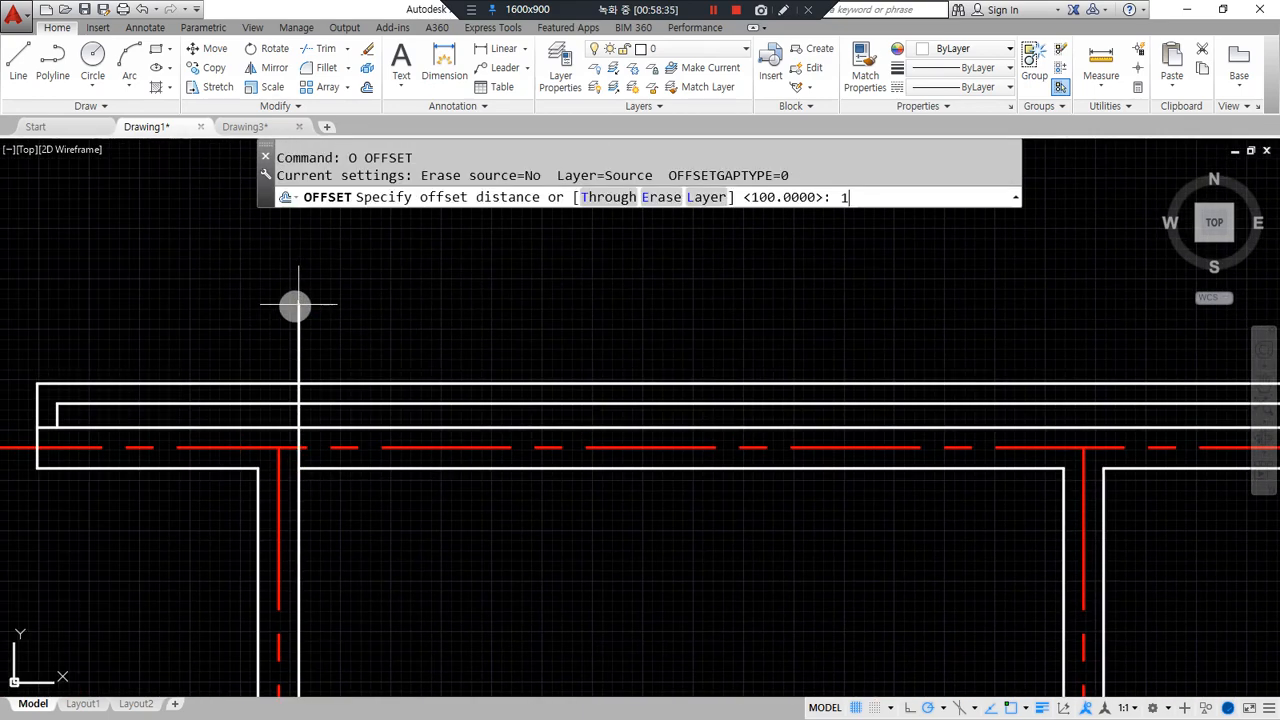
pyautogui.press('Return')
pyautogui.click(298, 362)
pyautogui.click(360, 344)
# Offset the new line in the upper middle room's top wall 900 to the right.
pyautogui.press('Return')
pyautogui.press('Return')
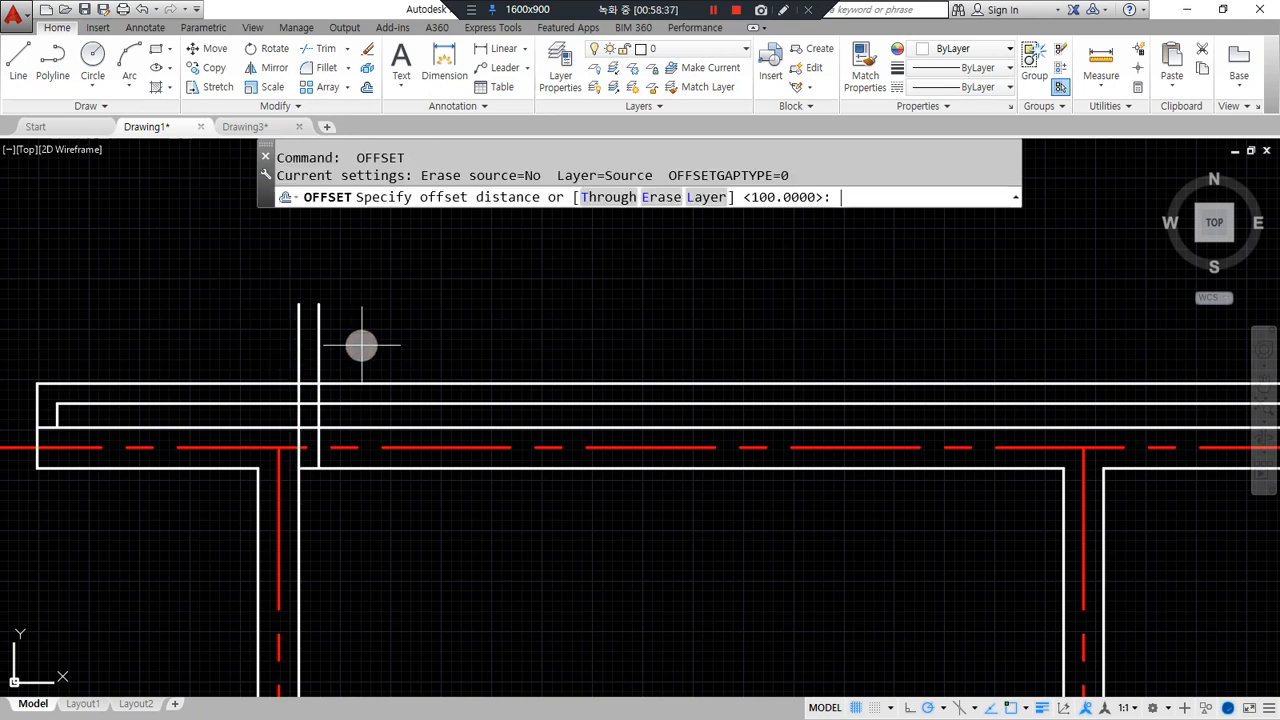
pyautogui.write('900')
pyautogui.press('Return')
pyautogui.click(318, 342)
pyautogui.click(334, 348)
pyautogui.press('Return')
pyautogui.click(297, 341)
pyautogui.press('Escape')
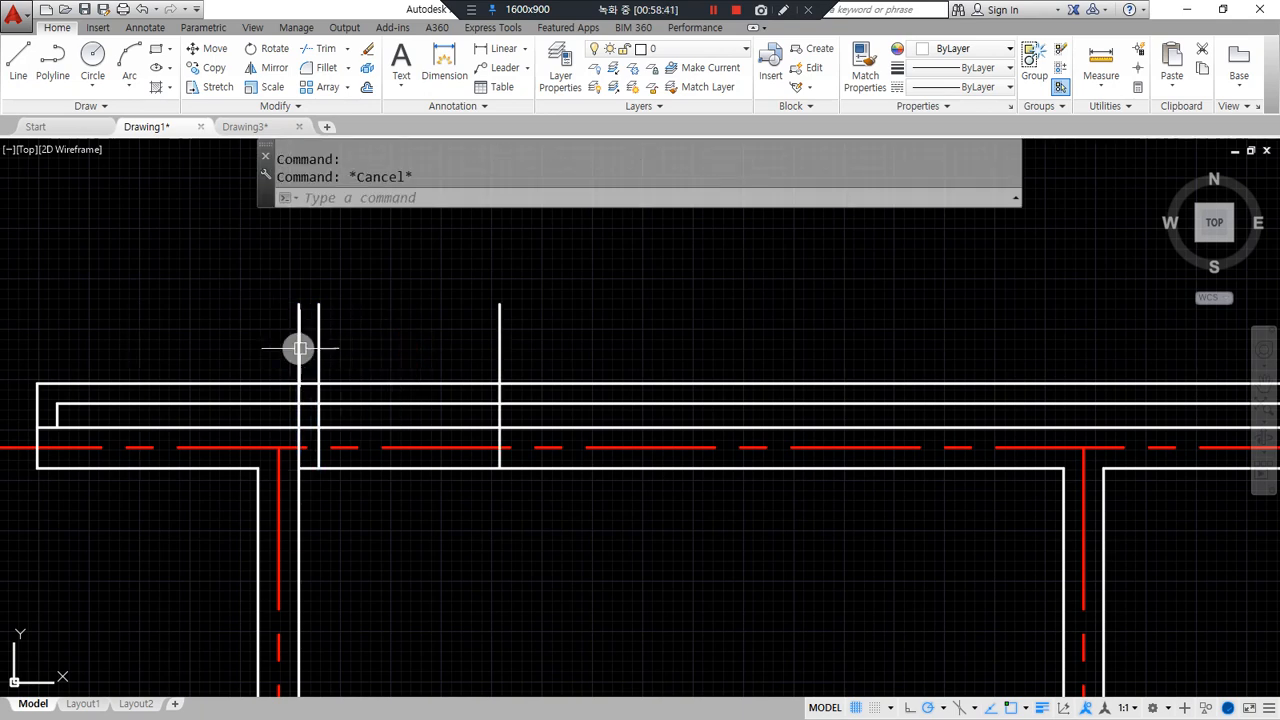
# Trim the upper middle room's top wall lines between the 900-spaced lines and the vertical lines' ends outside the wall.
pyautogui.write('tr')
pyautogui.press('Return')
pyautogui.press('Return')
pyautogui.click(373, 368)
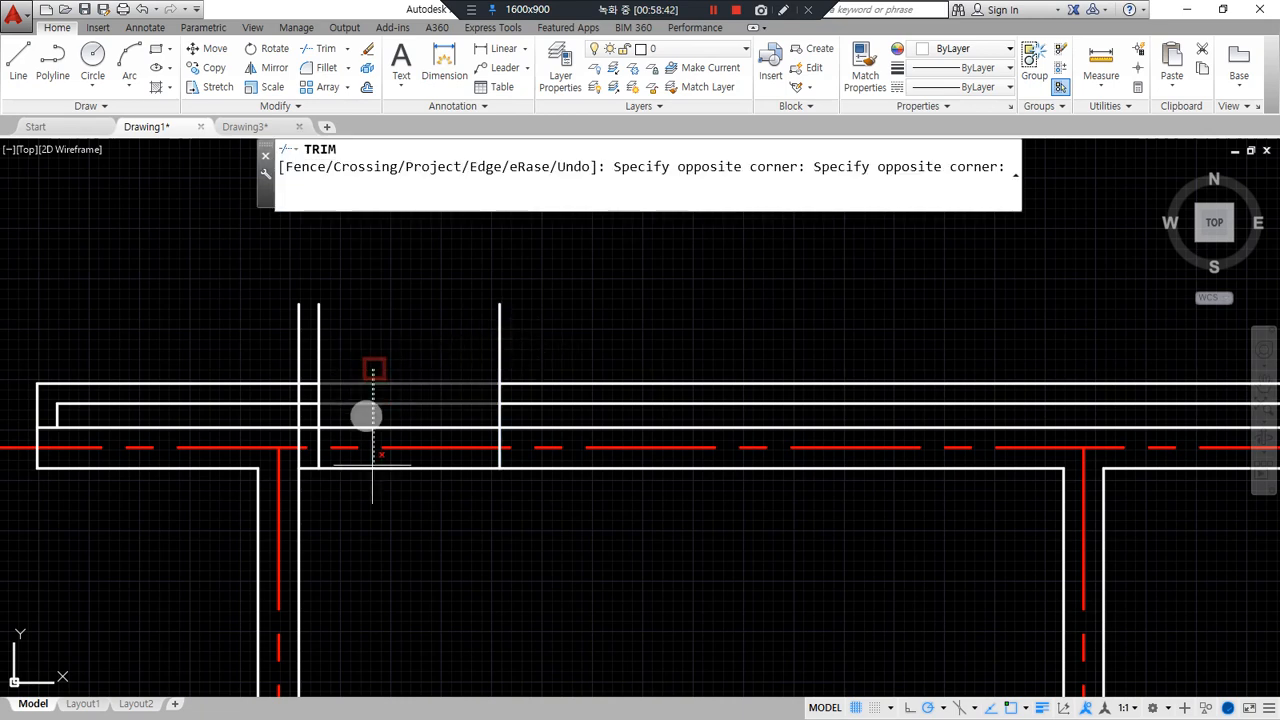
pyautogui.click(373, 508)
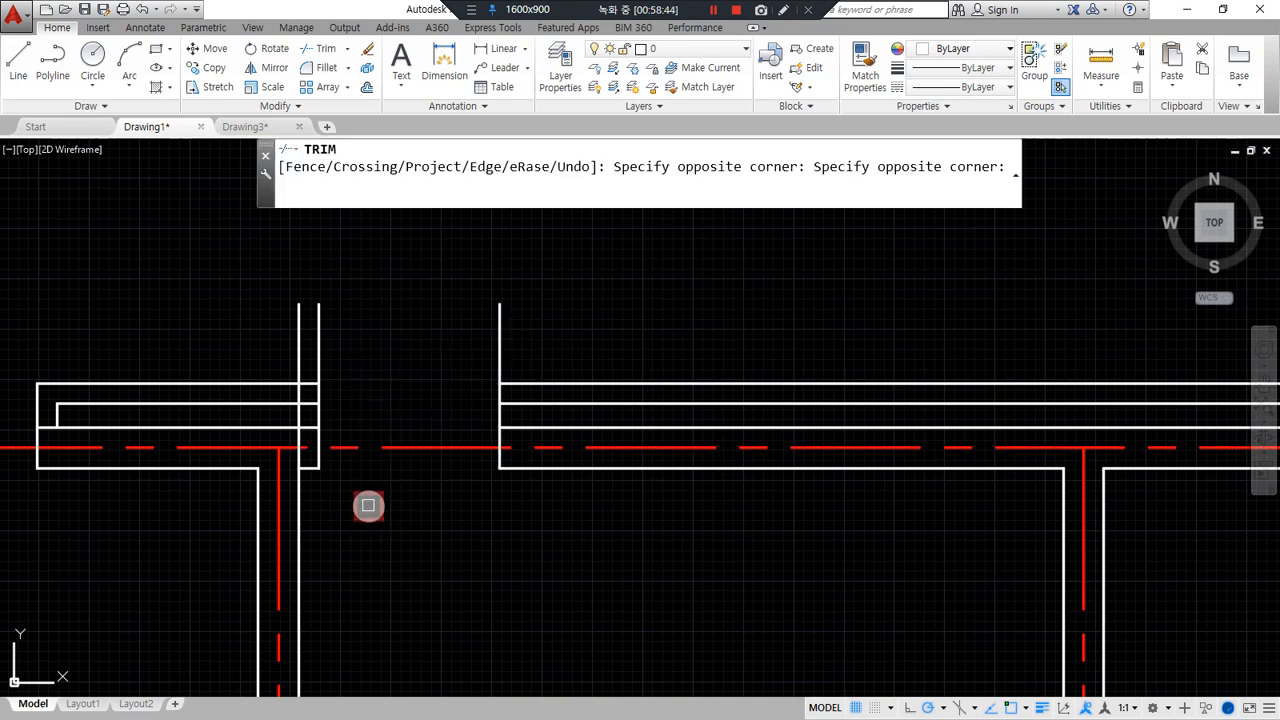
pyautogui.click(543, 335)
pyautogui.click(313, 308)
pyautogui.press('Return')
# Trim the corner line and the second outer wall line into a closed corner left of the upper middle window opening.
pyautogui.scroll(2, 283, 389)
pyautogui.press('Return')
pyautogui.press('Return')
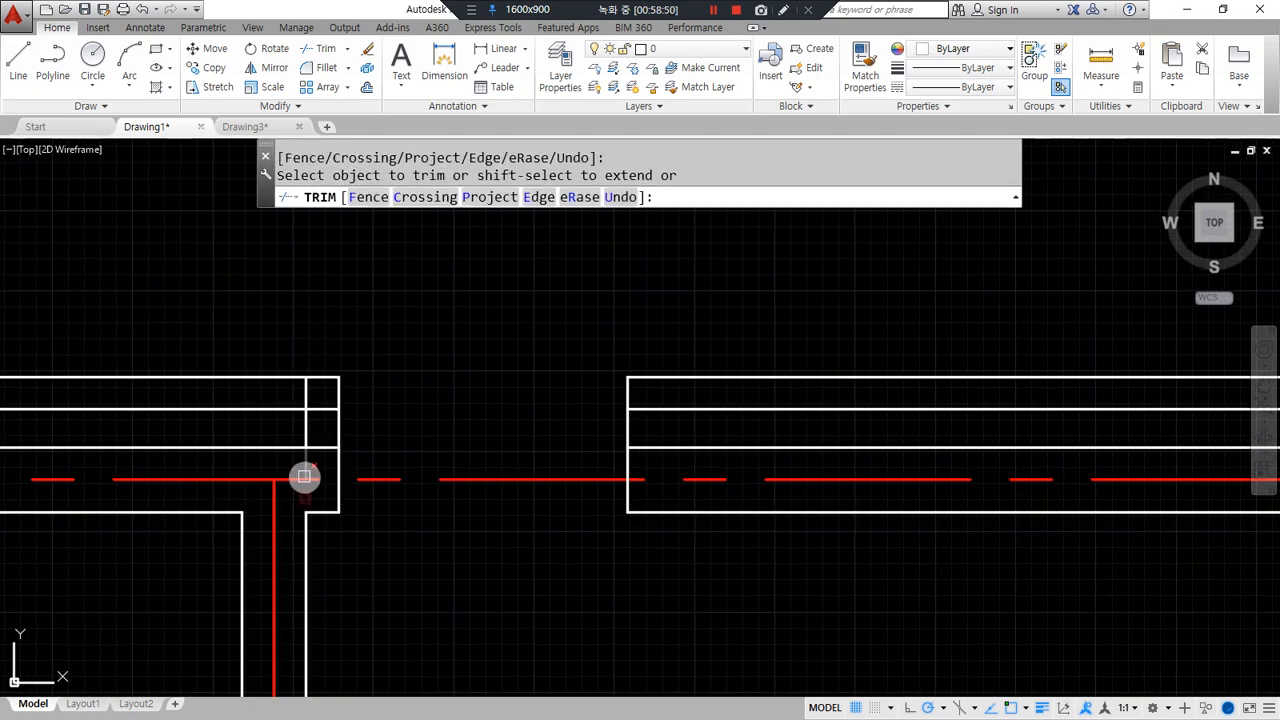
pyautogui.click(309, 391)
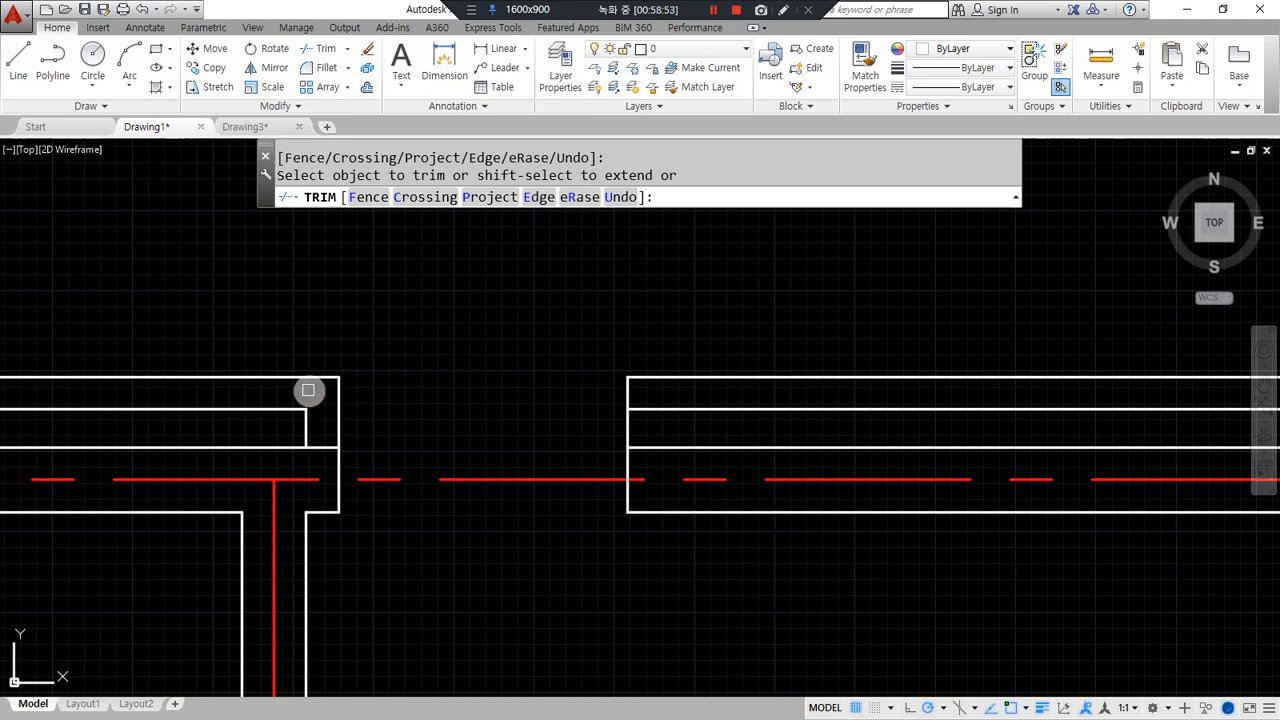
pyautogui.press('Escape')
# Offset the right edge of the upper middle room's window opening 100 to the right.
pyautogui.write('o')
pyautogui.press('Return')
pyautogui.write('1')
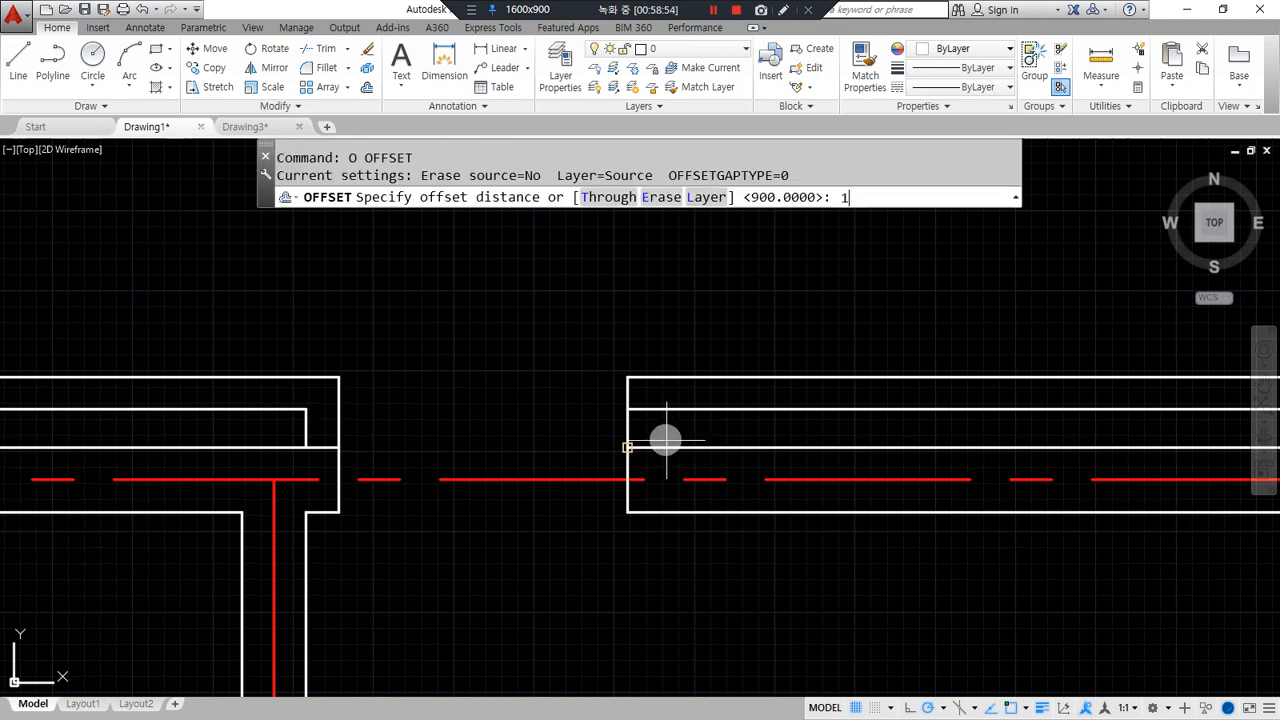
pyautogui.press('Return')
pyautogui.click(630, 409)
pyautogui.click(672, 470)
pyautogui.press('Return')
# Trim the offset line and the second outer wall line into a closed corner right of the upper middle window opening.
pyautogui.write('tr')
pyautogui.press('Return')
pyautogui.press('Return')
pyautogui.click(662, 500)
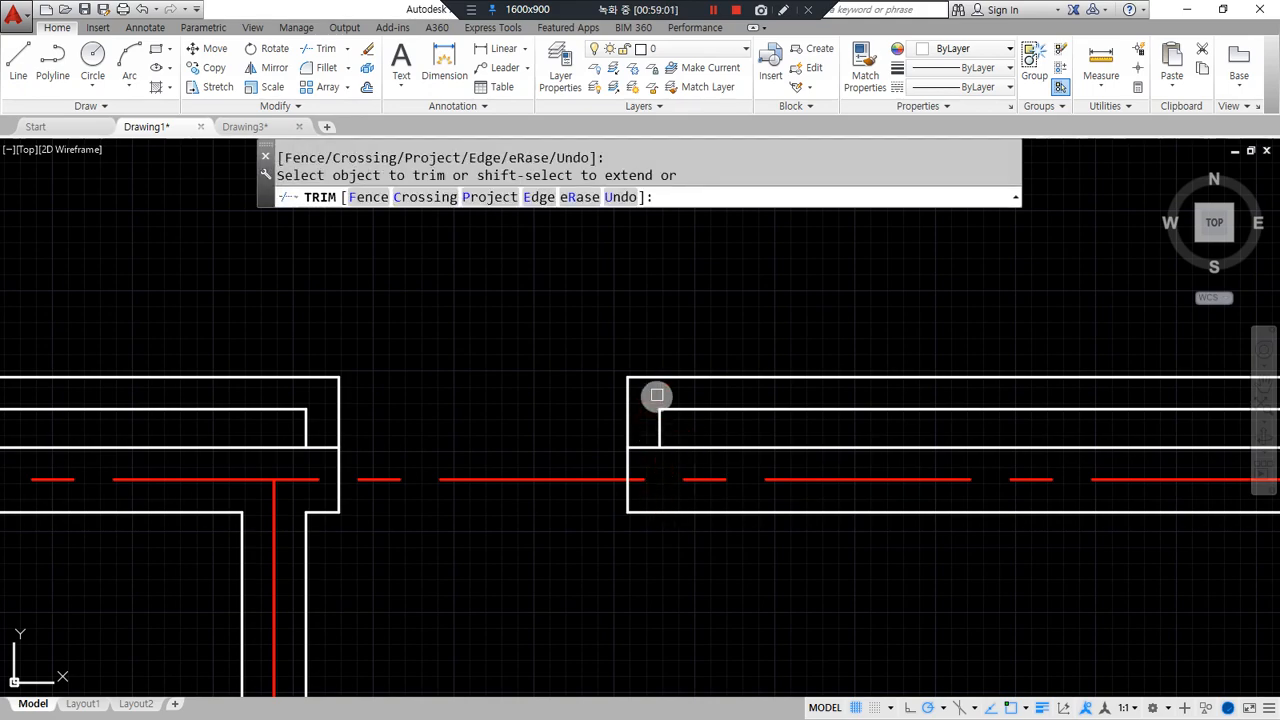
pyautogui.press('Return')
# Draw a horizontal line from the midpoint of the upper right room's right wall inner line outward across the wall.
pyautogui.scroll(-3, 610, 420)
pyautogui.moveTo(846, 429)
pyautogui.mouseDown(button='middle')
pyautogui.moveTo(416, 337)
pyautogui.moveTo(406, 314)
pyautogui.mouseUp(button='middle')
pyautogui.moveTo(876, 450)
pyautogui.mouseDown(button='middle')
pyautogui.moveTo(880, 463)
pyautogui.moveTo(503, 216)
pyautogui.mouseUp(button='middle')
pyautogui.moveTo(499, 305)
pyautogui.mouseDown(button='middle')
pyautogui.moveTo(486, 387)
pyautogui.moveTo(423, 462)
pyautogui.mouseUp(button='middle')
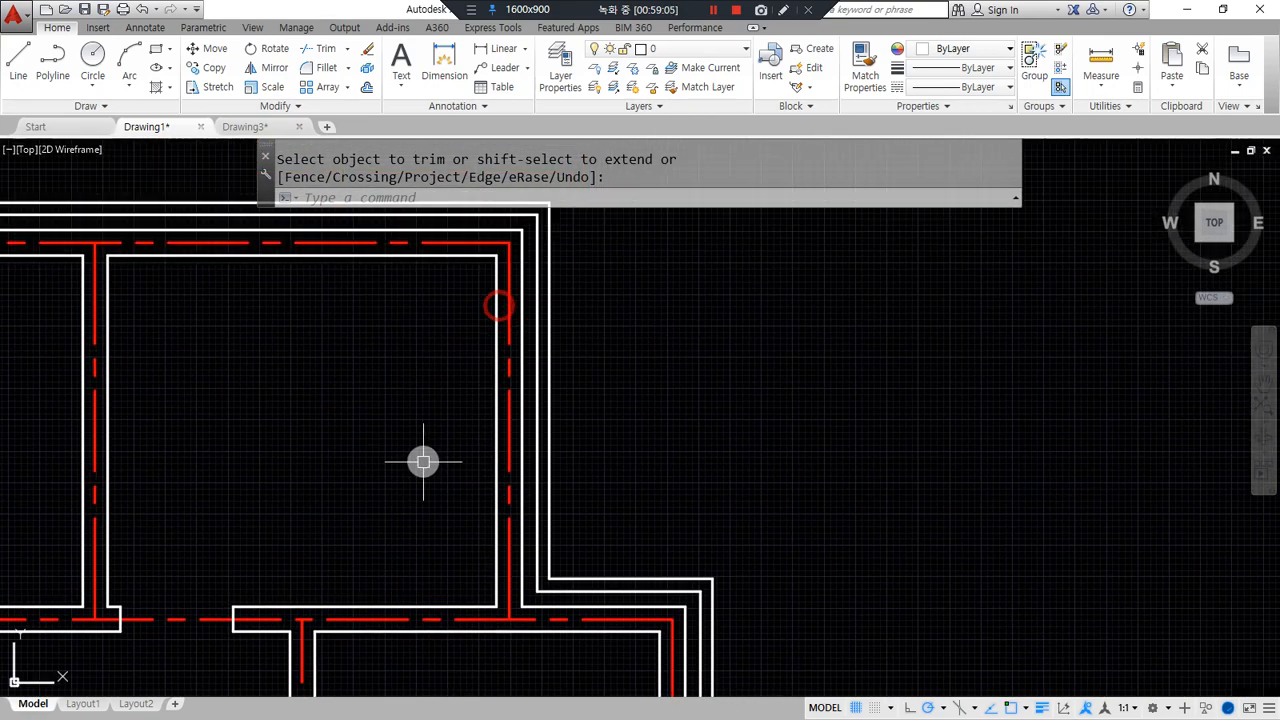
pyautogui.press('Return')
pyautogui.write('l')
pyautogui.press('Return')
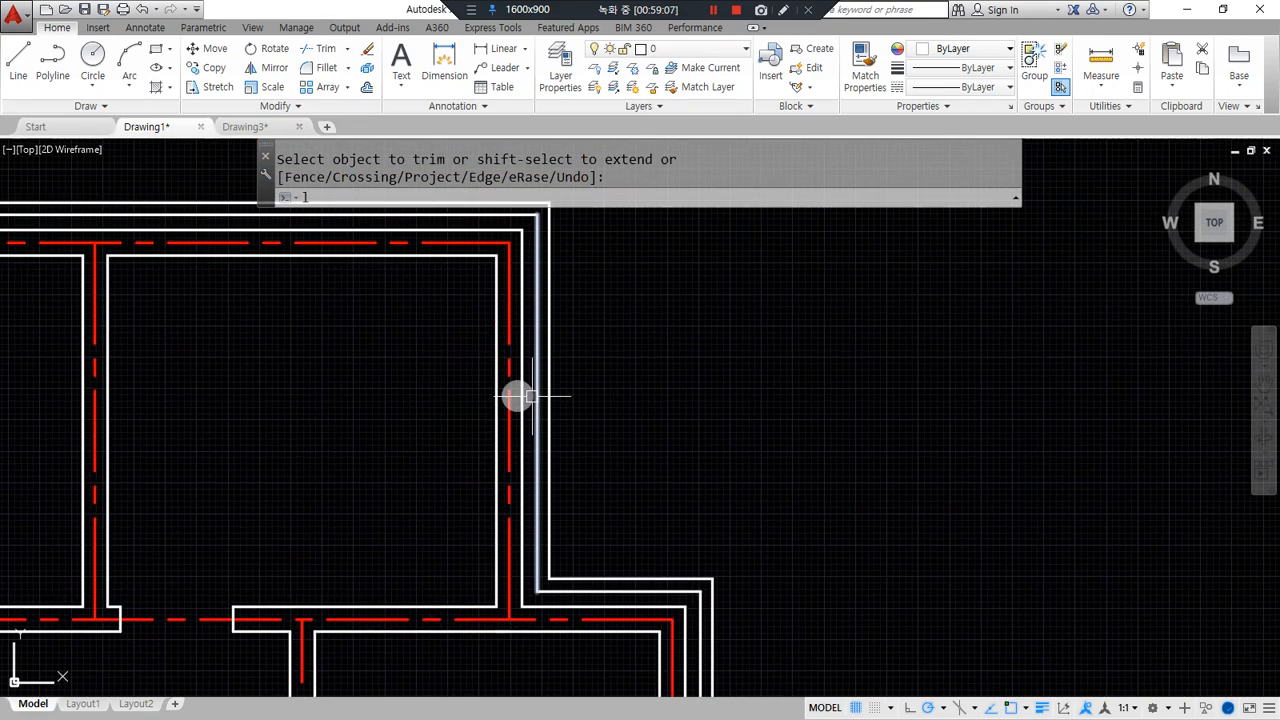
pyautogui.click(497, 432)
pyautogui.click(637, 432)
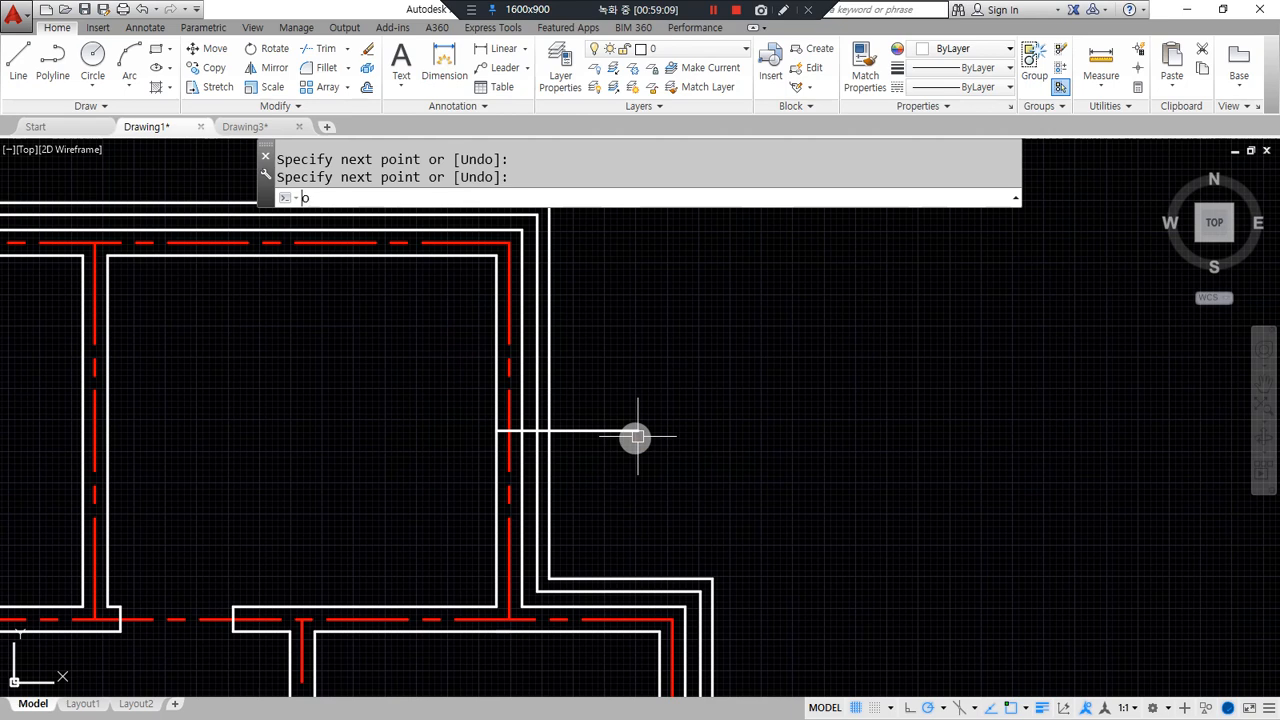
pyautogui.press('Return')
# Offset the upper right room's midpoint line 600 upward and downward and erase the original line.
pyautogui.write('o')
pyautogui.press('Return')
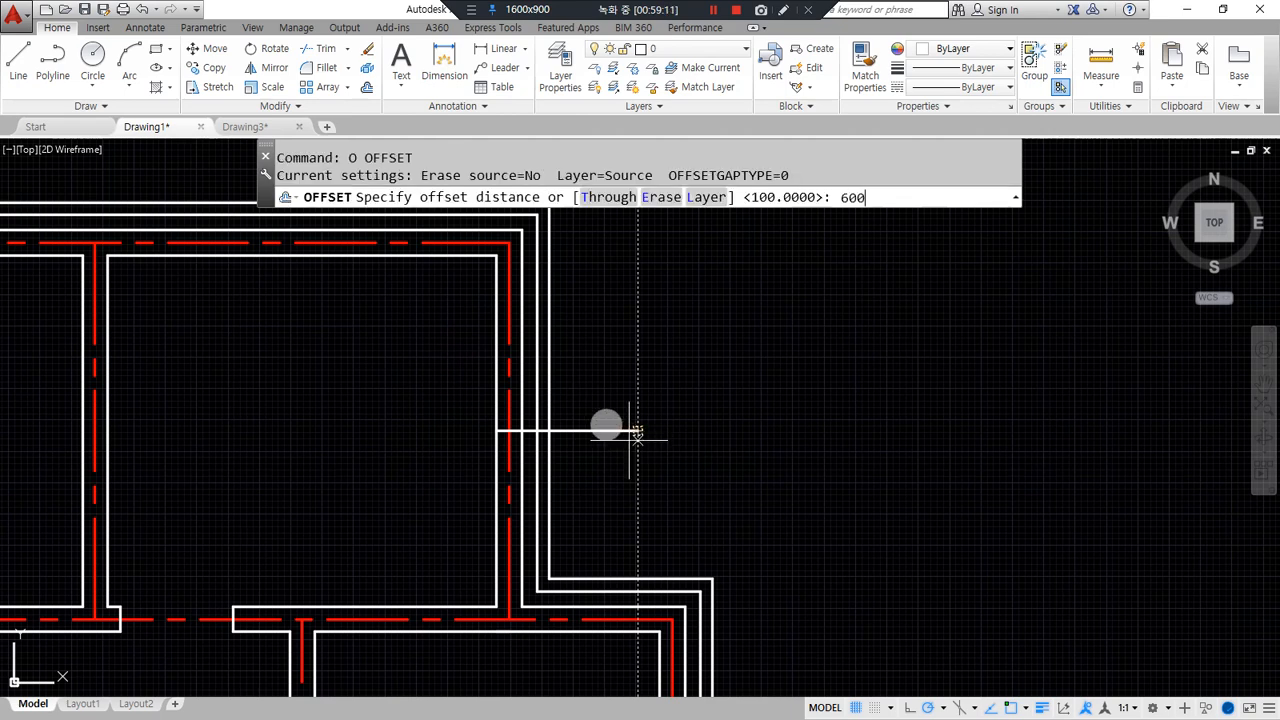
pyautogui.write('600')
pyautogui.press('Return')
pyautogui.click(600, 431)
pyautogui.click(609, 394)
pyautogui.click(605, 432)
pyautogui.click(603, 477)
pyautogui.press('Return')
pyautogui.click(608, 431)
pyautogui.write('e')
pyautogui.press('Return')
# Trim the upper right room's right wall lines between the two offset lines and the offset lines' ends outside the wall.
pyautogui.scroll(2, 533, 428)
pyautogui.write('tr')
pyautogui.press('Return')
pyautogui.moveTo(608, 360)
pyautogui.mouseDown()
pyautogui.moveTo(411, 346)
pyautogui.moveTo(243, 403)
pyautogui.mouseUp()
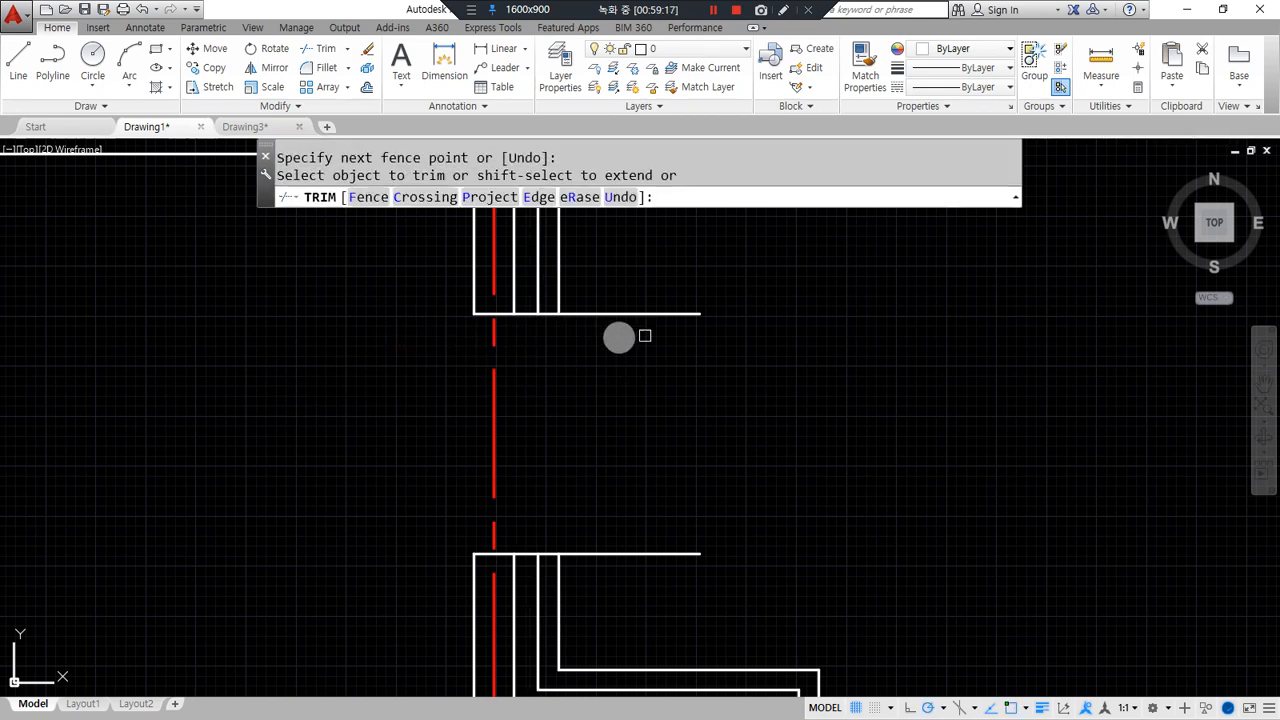
pyautogui.moveTo(641, 282); pyautogui.dragTo(603, 579)
pyautogui.press('Escape')
# Offset the upper and lower edges of the upper right room's window opening 100 into the adjoining walls.
pyautogui.write('o')
pyautogui.press('Return')
pyautogui.write('100')
pyautogui.press('Return')
pyautogui.click(508, 311)
pyautogui.click(651, 251)
pyautogui.click(521, 549)
pyautogui.click(615, 597)
pyautogui.press('Escape')
# Trim the offset lines and the second outer wall line into closed corners above and below the upper right window opening.
pyautogui.scroll(3, 563, 591)
pyautogui.write('tr')
pyautogui.press('Return')
pyautogui.press('Return')
pyautogui.click(354, 542)
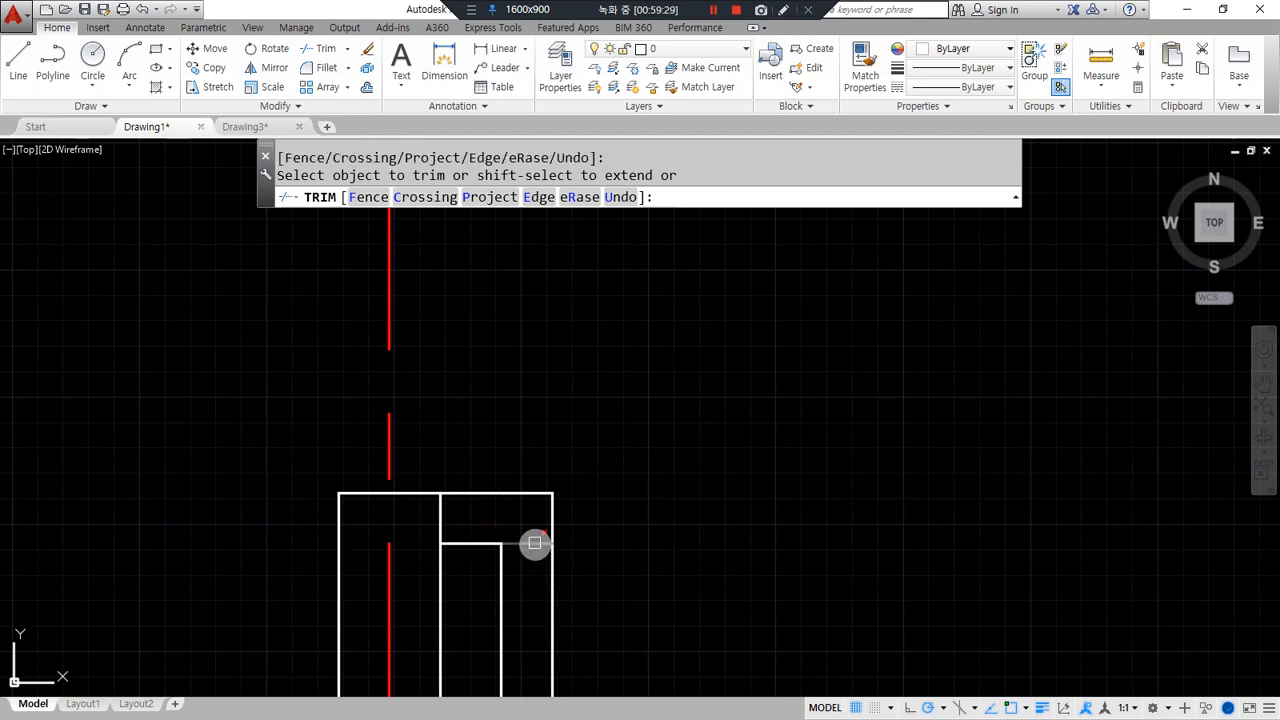
pyautogui.scroll(-2, 613, 494)
pyautogui.moveTo(586, 689); pyautogui.dragTo(626, 460, button='middle')
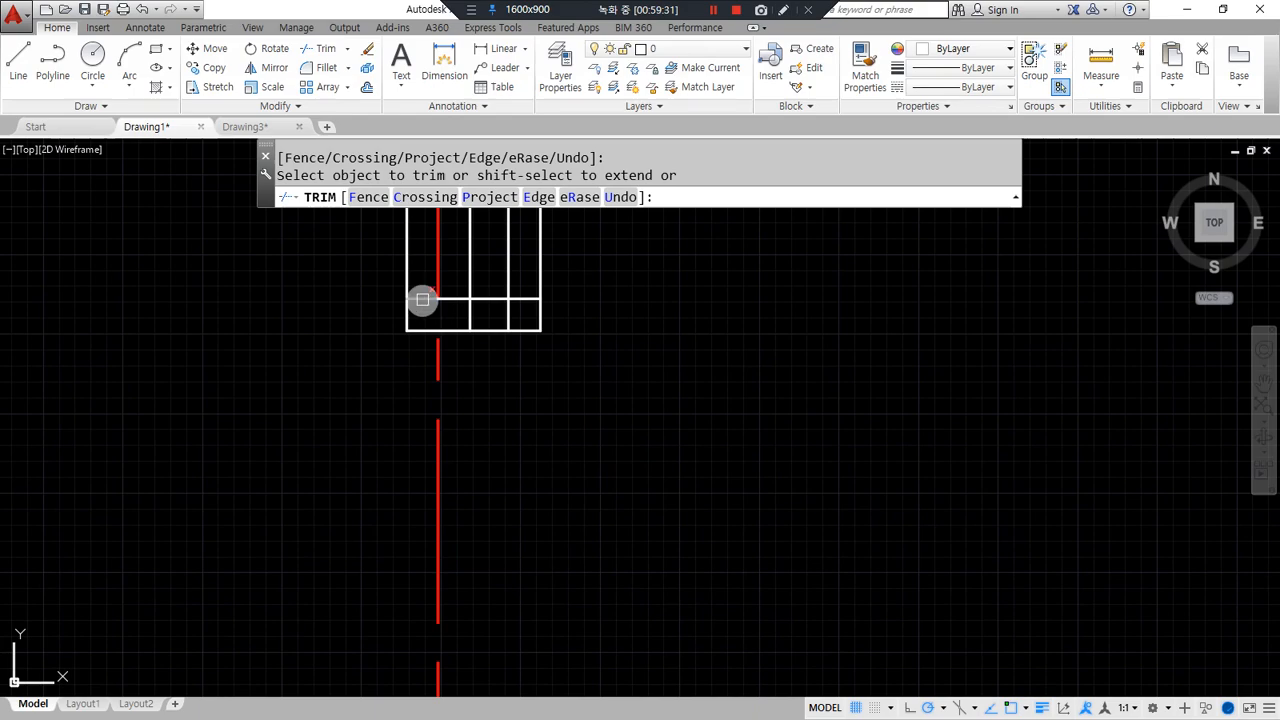
pyautogui.click(519, 300)
# Draw a horizontal line from the midpoint of the right middle room's right wall inner line outward across the wall.
pyautogui.scroll(4, 583, 383)
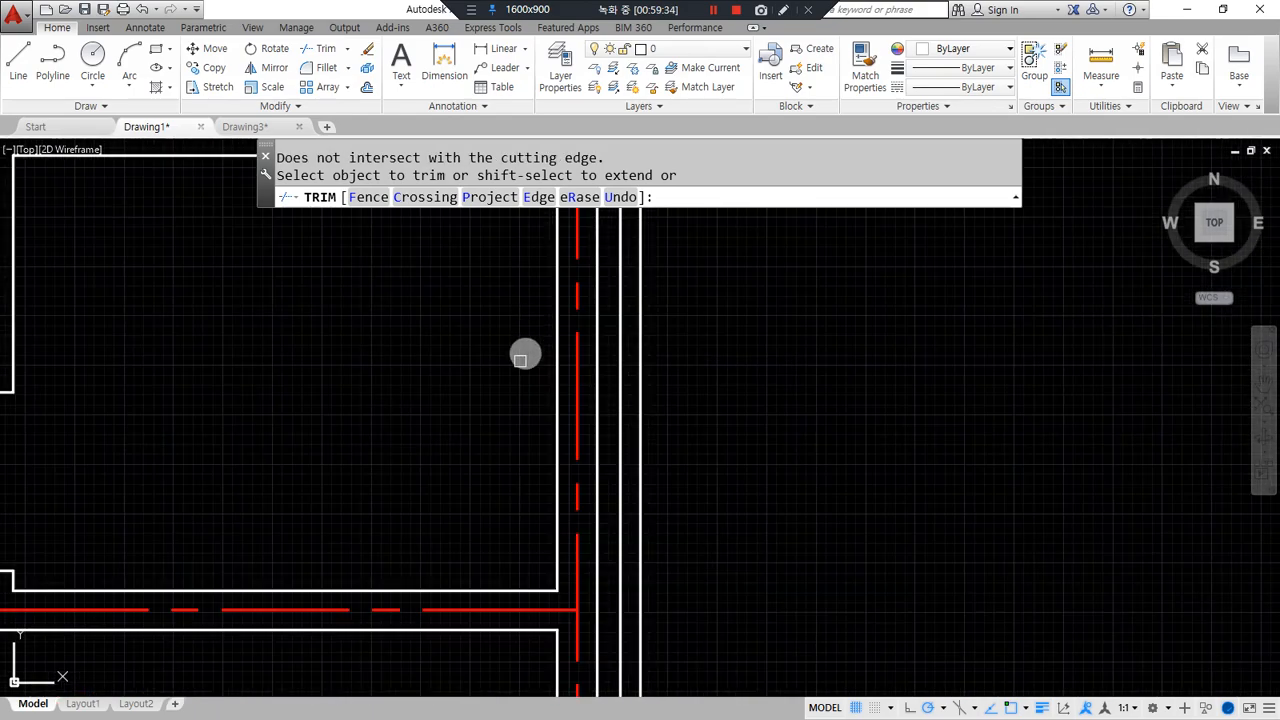
pyautogui.moveTo(520, 355); pyautogui.dragTo(474, 523, button='middle')
pyautogui.press('Return')
pyautogui.write('l')
pyautogui.press('Return')
pyautogui.click(518, 508)
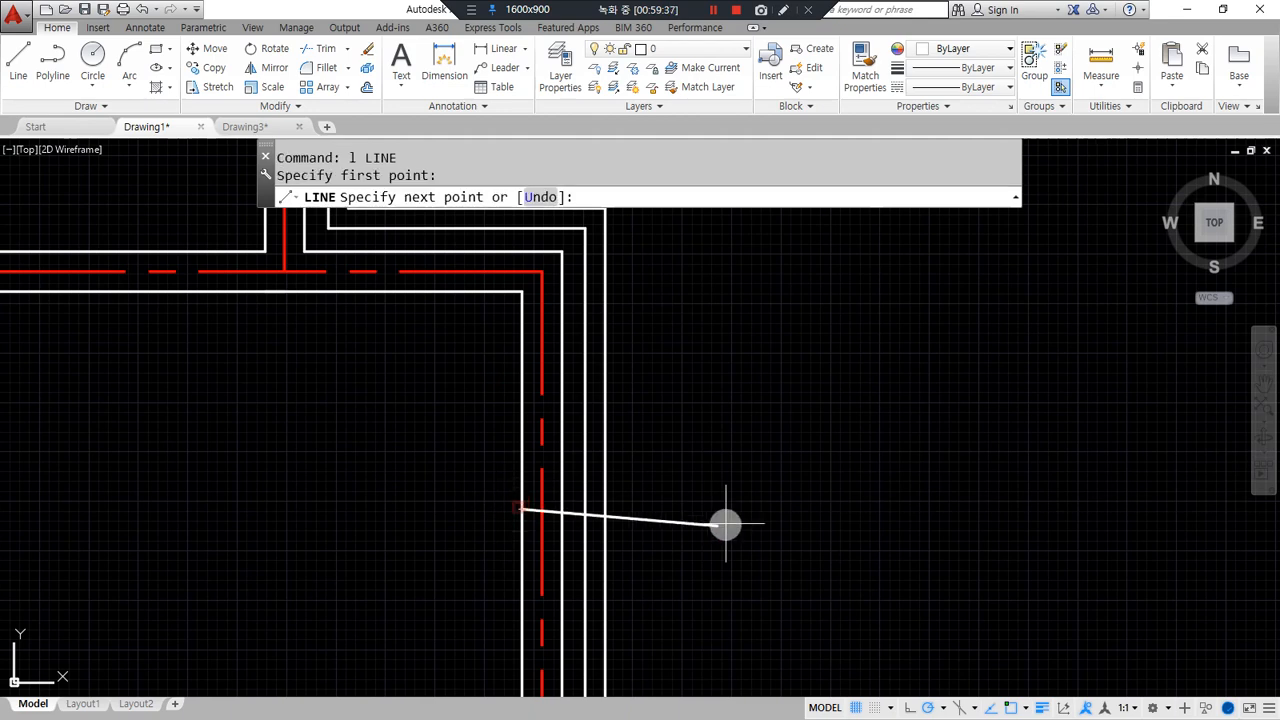
pyautogui.click(873, 510)
pyautogui.press('Return')
# Offset the horizontal line across the right middle room's right wall equally above and below, and delete the original line.
pyautogui.write('O')
pyautogui.press('Return')
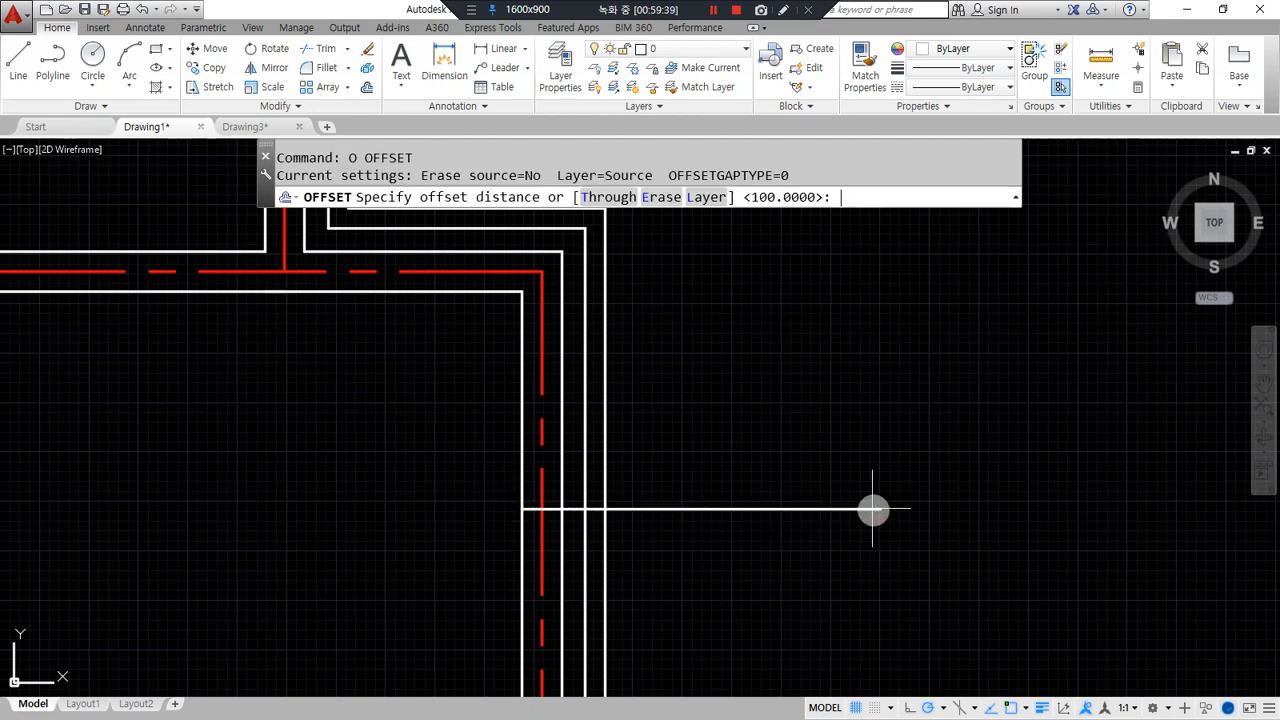
pyautogui.press('Return')
pyautogui.click(748, 508)
pyautogui.click(747, 498)
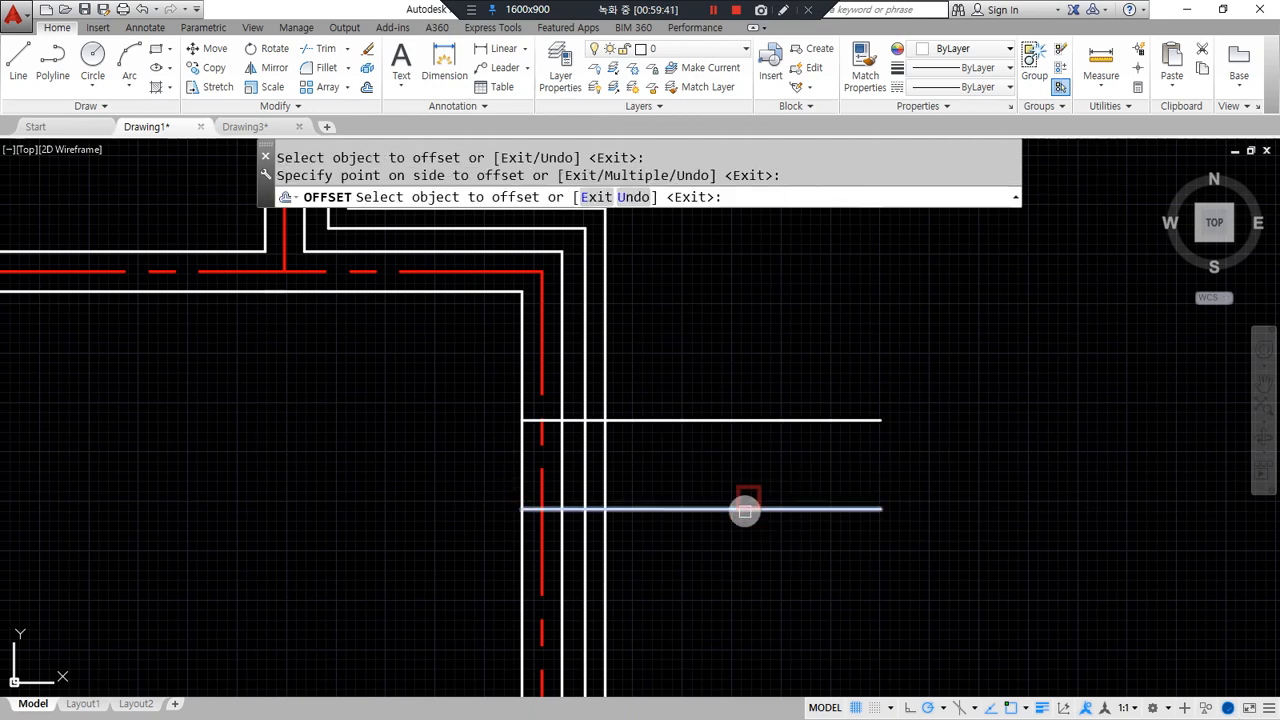
pyautogui.click(745, 512)
pyautogui.click(741, 544)
pyautogui.press('Return')
pyautogui.click(753, 529)
pyautogui.click(706, 481)
pyautogui.press('Delete')
# Trim the right middle room's right wall lines between the two offset lines and the offset lines' ends outside the wall.
pyautogui.write('tr')
pyautogui.press('Return')
pyautogui.press('Return')
pyautogui.click(818, 637)
pyautogui.click(716, 394)
pyautogui.moveTo(637, 457)
pyautogui.mouseDown()
pyautogui.moveTo(486, 451)
pyautogui.moveTo(263, 491)
pyautogui.mouseUp()
pyautogui.press('Return')
# Offset the upper and lower edges of the right middle room's window opening 100 into the adjoining walls.
pyautogui.write('o')
pyautogui.press('Return')
pyautogui.write('100')
pyautogui.press('Return')
pyautogui.click(577, 418)
pyautogui.click(718, 344)
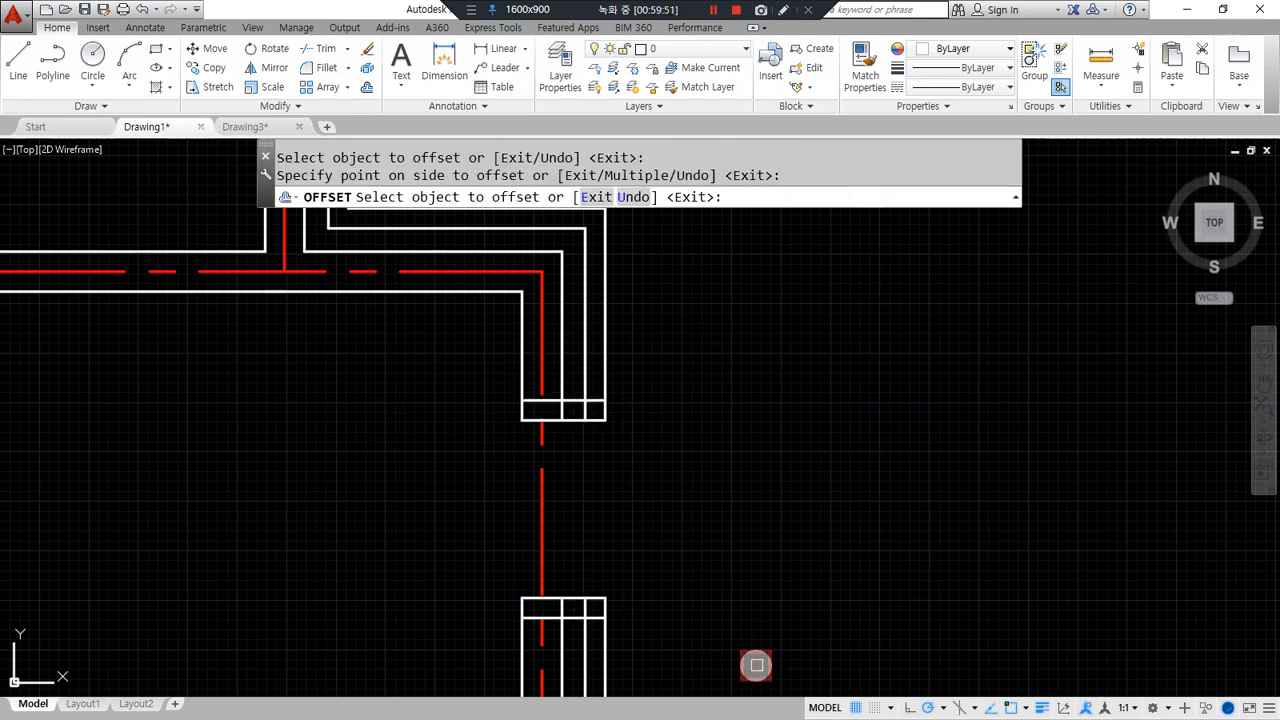
pyautogui.press('Return')
# Trim the 100 offset lines and the second outer wall line into closed corners above and below the right middle room's window opening.
pyautogui.scroll(5, 577, 423)
pyautogui.write('tr')
pyautogui.press('Return')
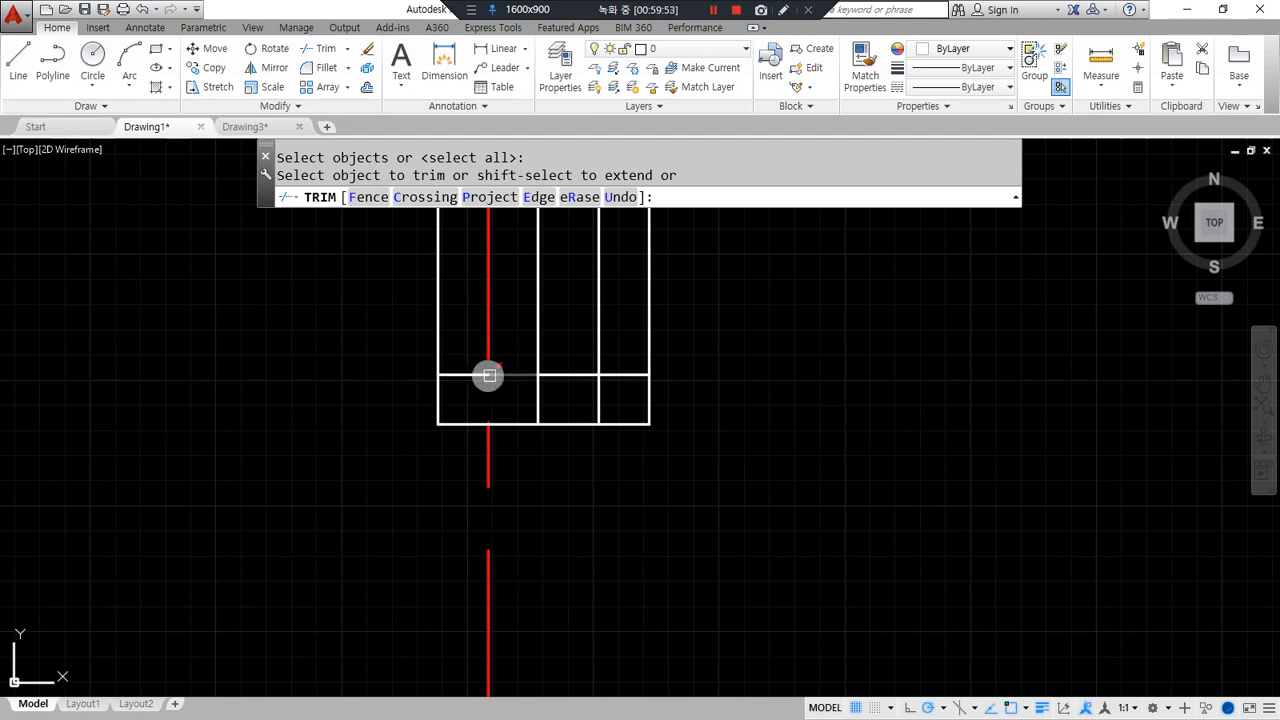
pyautogui.click(476, 377)
pyautogui.scroll(-5, 607, 450)
pyautogui.scroll(7, 498, 450)
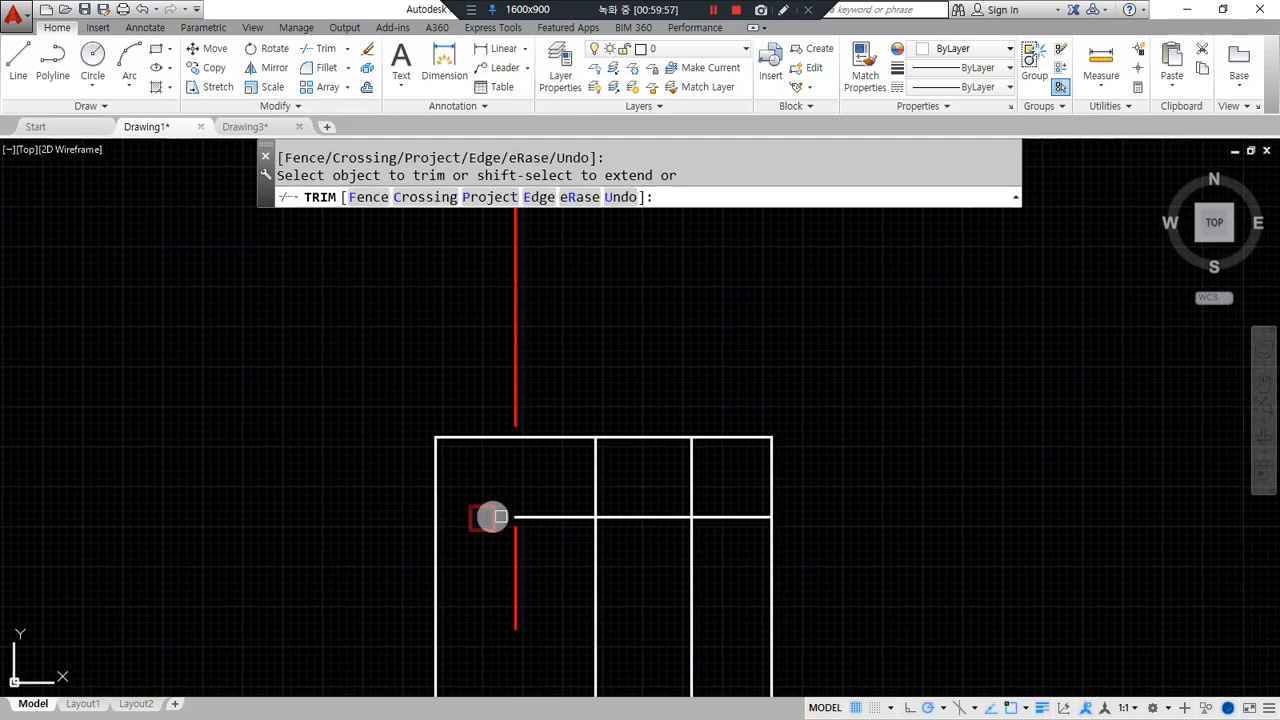
pyautogui.click(735, 520)
pyautogui.scroll(-5, 720, 486)
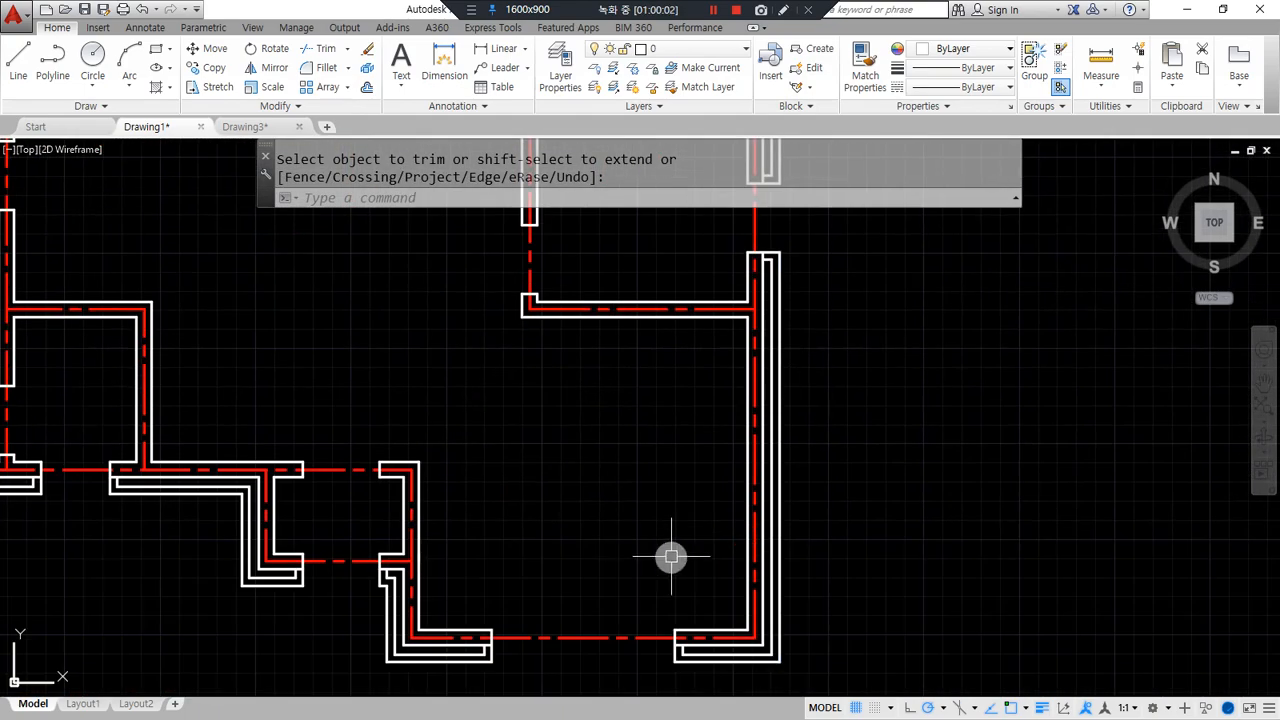
# Erase the spare set of parallel wall lines lying outside the floor plan, beside its left wall.
pyautogui.scroll(-4, 724, 524)
pyautogui.moveTo(560, 446); pyautogui.dragTo(640, 509, button='middle')
pyautogui.scroll(2, 535, 480)
pyautogui.click(240, 444)
pyautogui.click(101, 320)
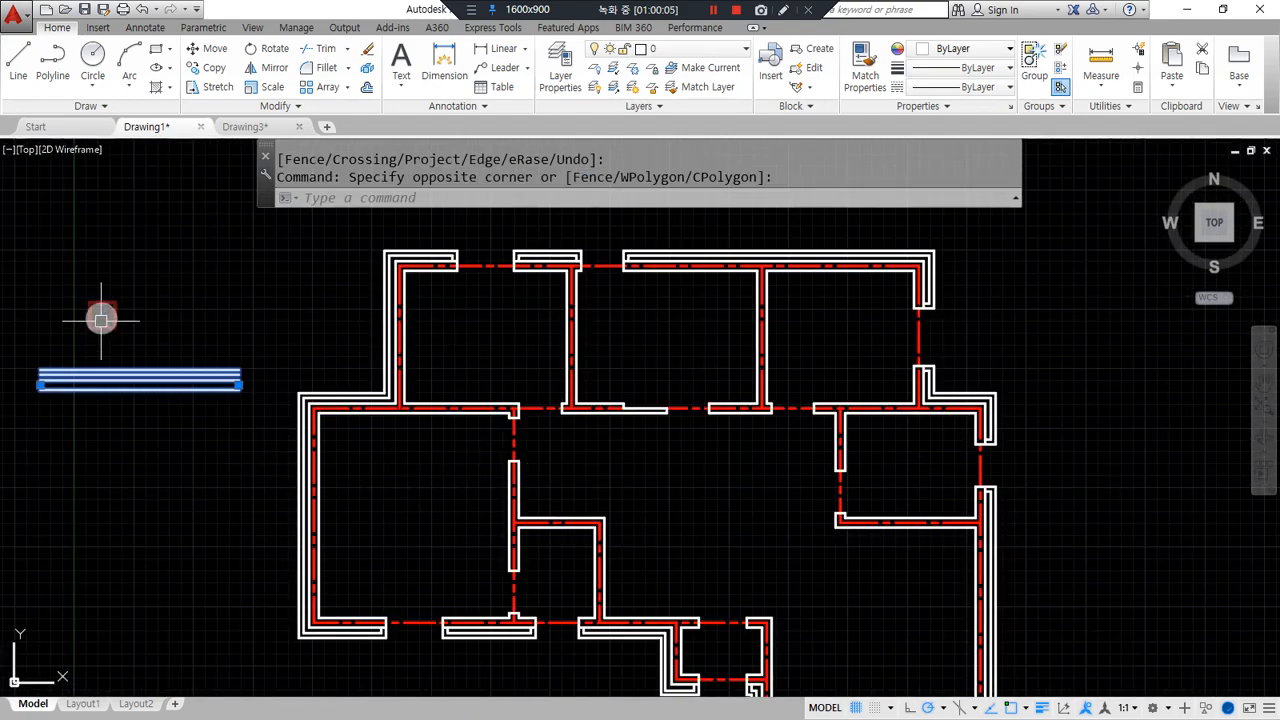
pyautogui.write('e z e z e')
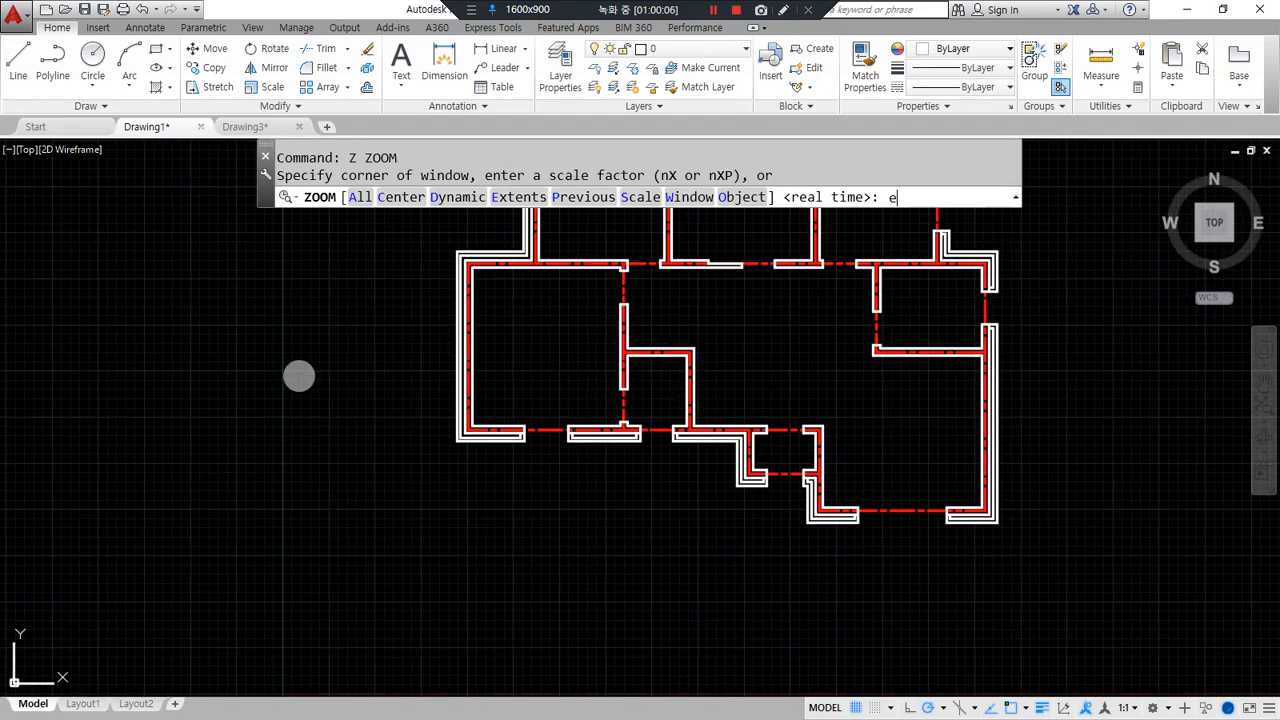
pyautogui.press('space')
pyautogui.press('space')
pyautogui.press('space')
# Examine the small entrance room's upper and lower openings and the wall ends on both sides of them.
pyautogui.moveTo(700, 371); pyautogui.dragTo(656, 466)
pyautogui.press('Escape')
pyautogui.scroll(-2, 609, 437)
pyautogui.scroll(2, 610, 440)
pyautogui.scroll(5, 690, 607)
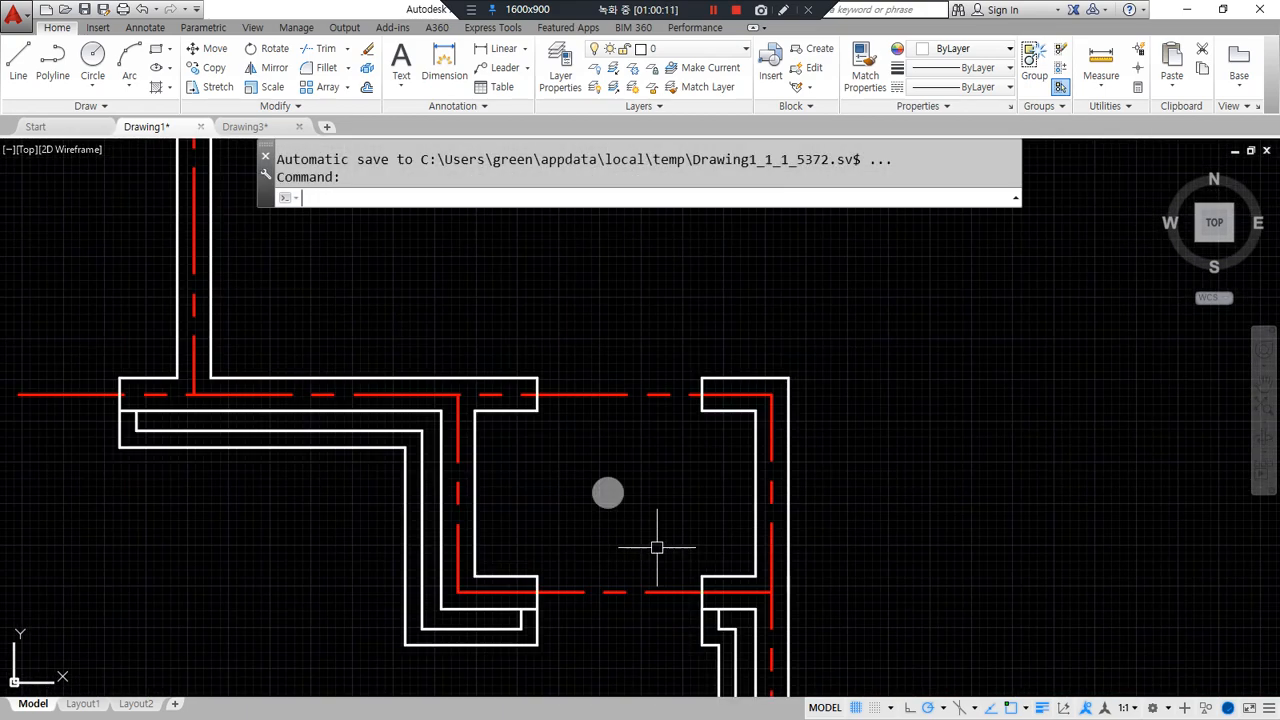
pyautogui.moveTo(722, 401)
pyautogui.mouseDown()
pyautogui.moveTo(694, 429)
pyautogui.moveTo(760, 534)
pyautogui.moveTo(722, 403)
pyautogui.mouseUp()
pyautogui.moveTo(528, 588)
pyautogui.mouseDown()
pyautogui.moveTo(443, 451)
pyautogui.moveTo(526, 571)
pyautogui.moveTo(496, 596)
pyautogui.mouseUp()
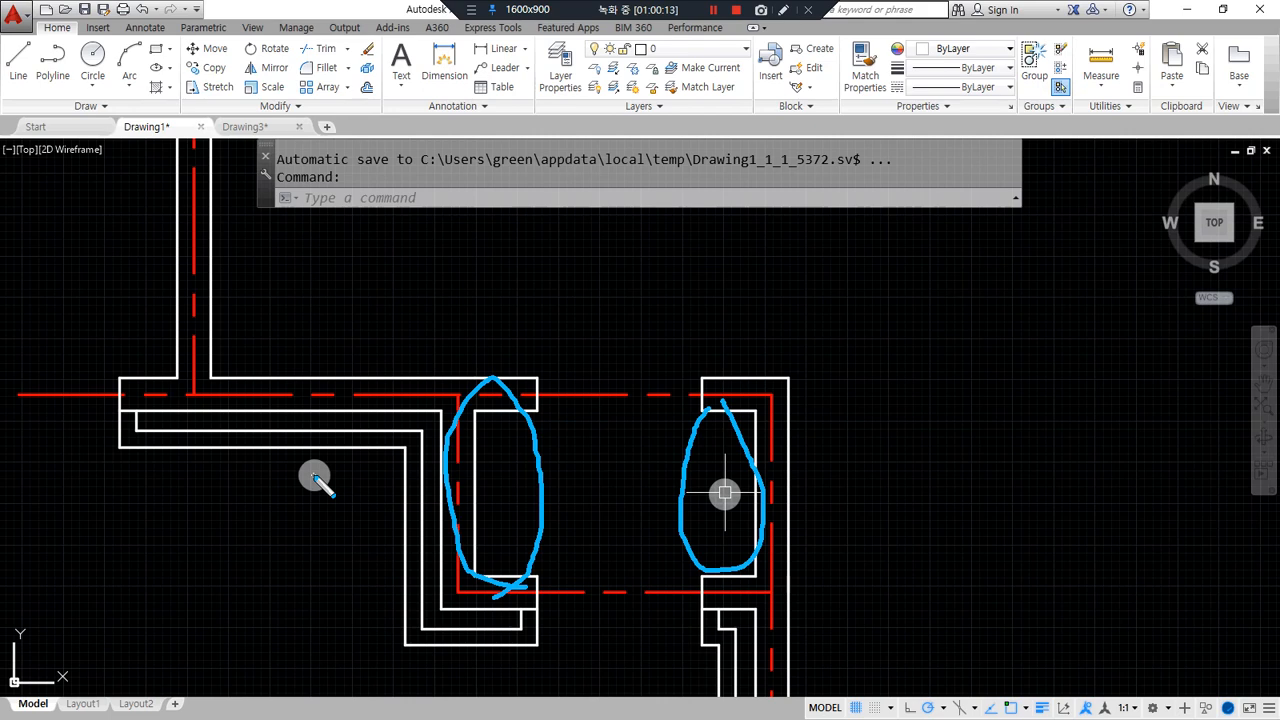
pyautogui.press('Escape')
pyautogui.scroll(2, 536, 567)
pyautogui.moveTo(617, 629); pyautogui.dragTo(584, 421, button='middle')
pyautogui.hotkey('ctrl', 'alt', 'd')
pyautogui.moveTo(800, 504)
pyautogui.mouseDown()
pyautogui.moveTo(782, 537)
pyautogui.moveTo(749, 514)
pyautogui.moveTo(763, 557)
pyautogui.mouseUp()
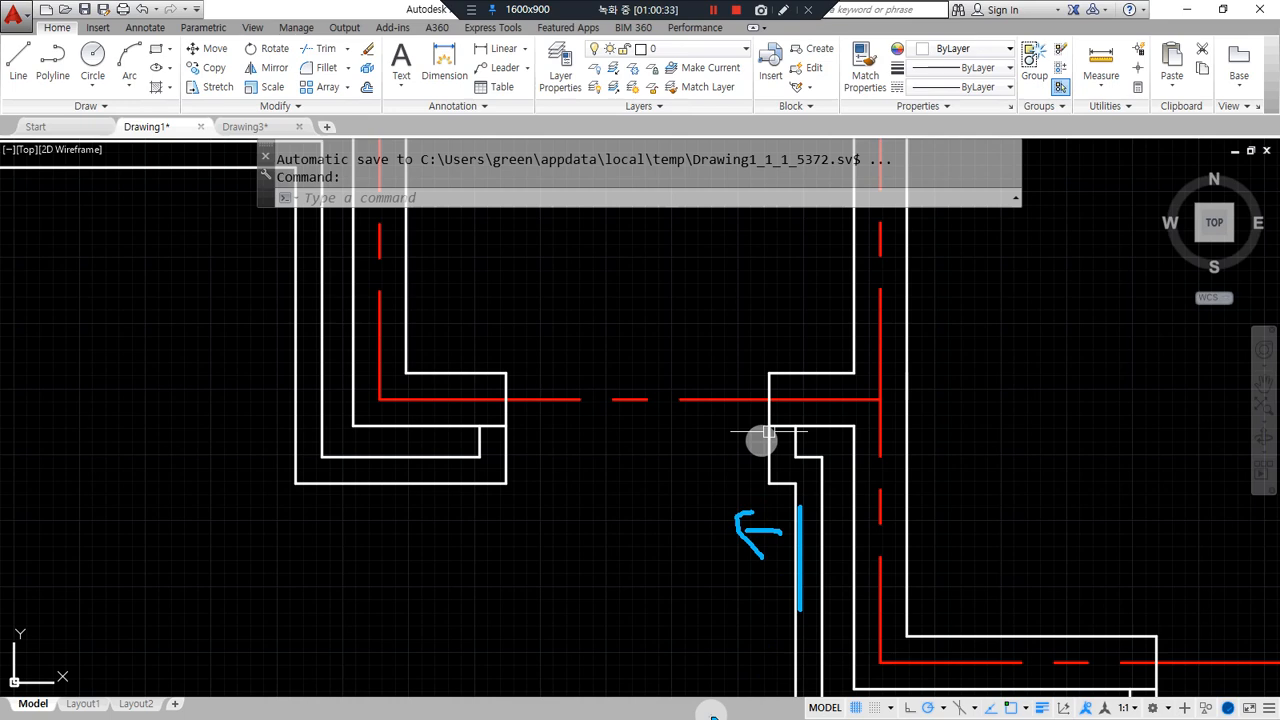
pyautogui.moveTo(769, 352); pyautogui.dragTo(769, 690)
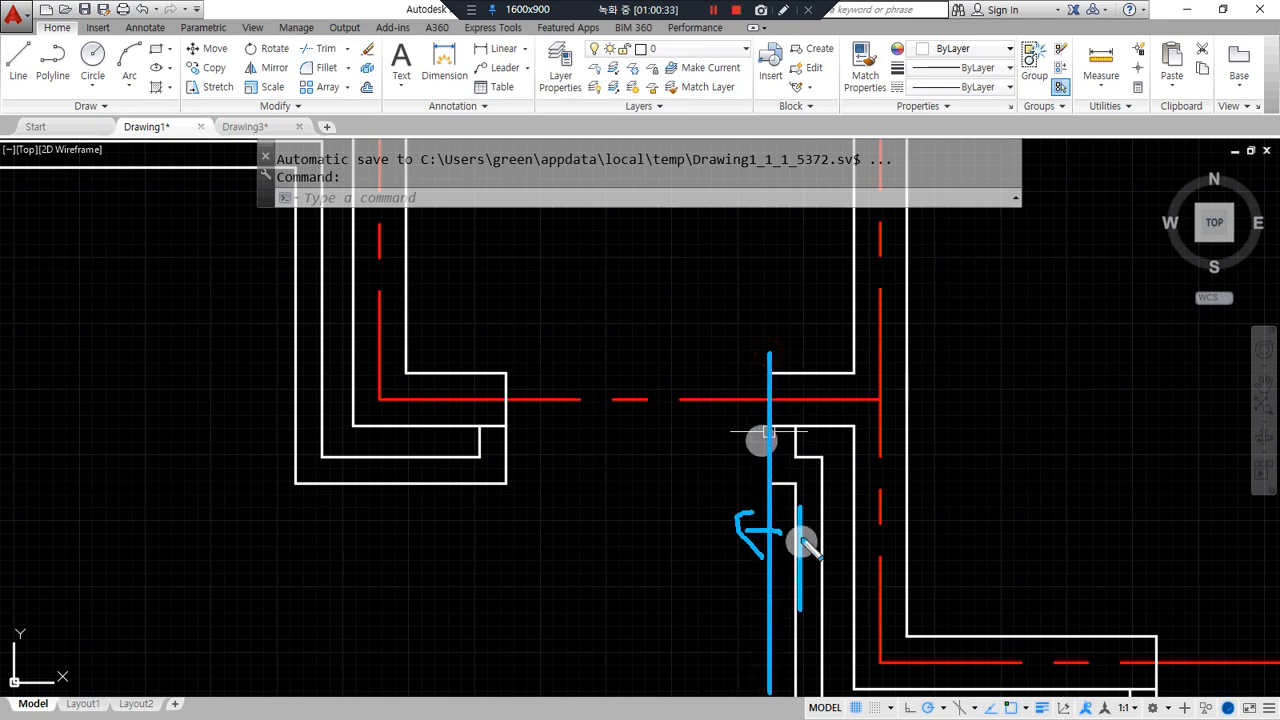
pyautogui.moveTo(797, 550); pyautogui.dragTo(763, 548)
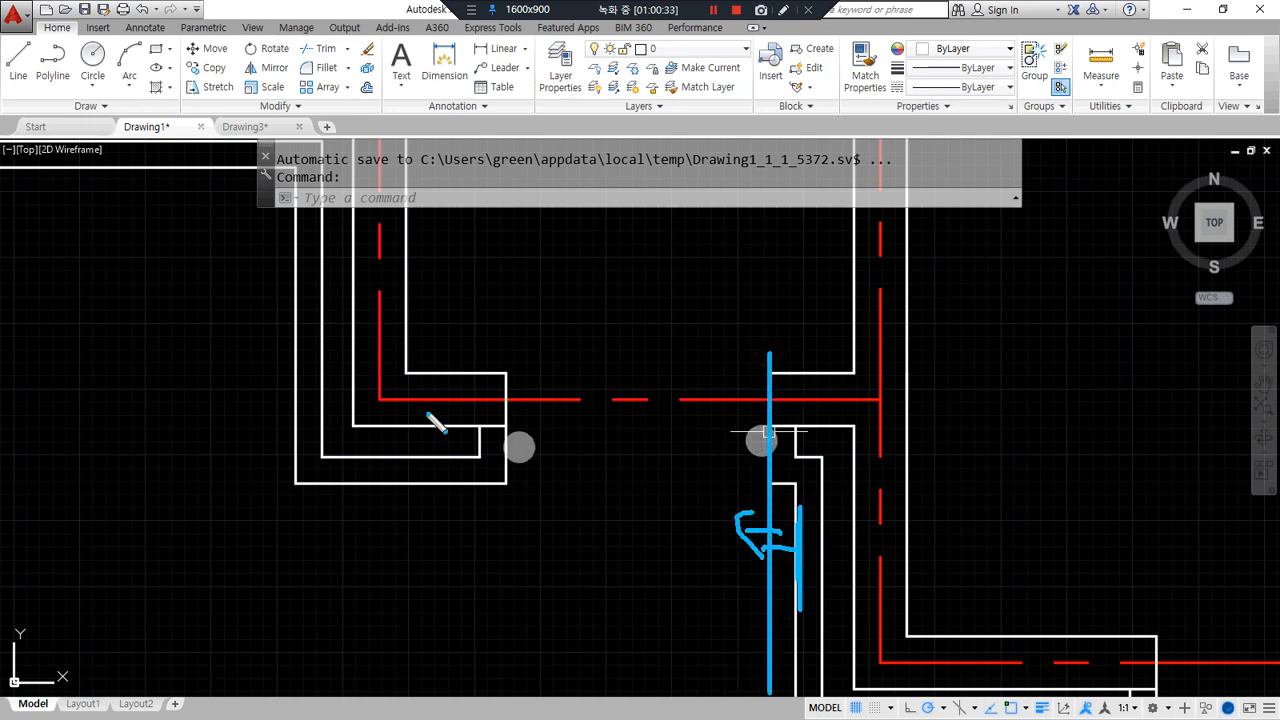
pyautogui.moveTo(403, 316); pyautogui.dragTo(403, 600)
pyautogui.moveTo(404, 334)
pyautogui.mouseDown()
pyautogui.moveTo(463, 334)
pyautogui.moveTo(468, 628)
pyautogui.mouseUp()
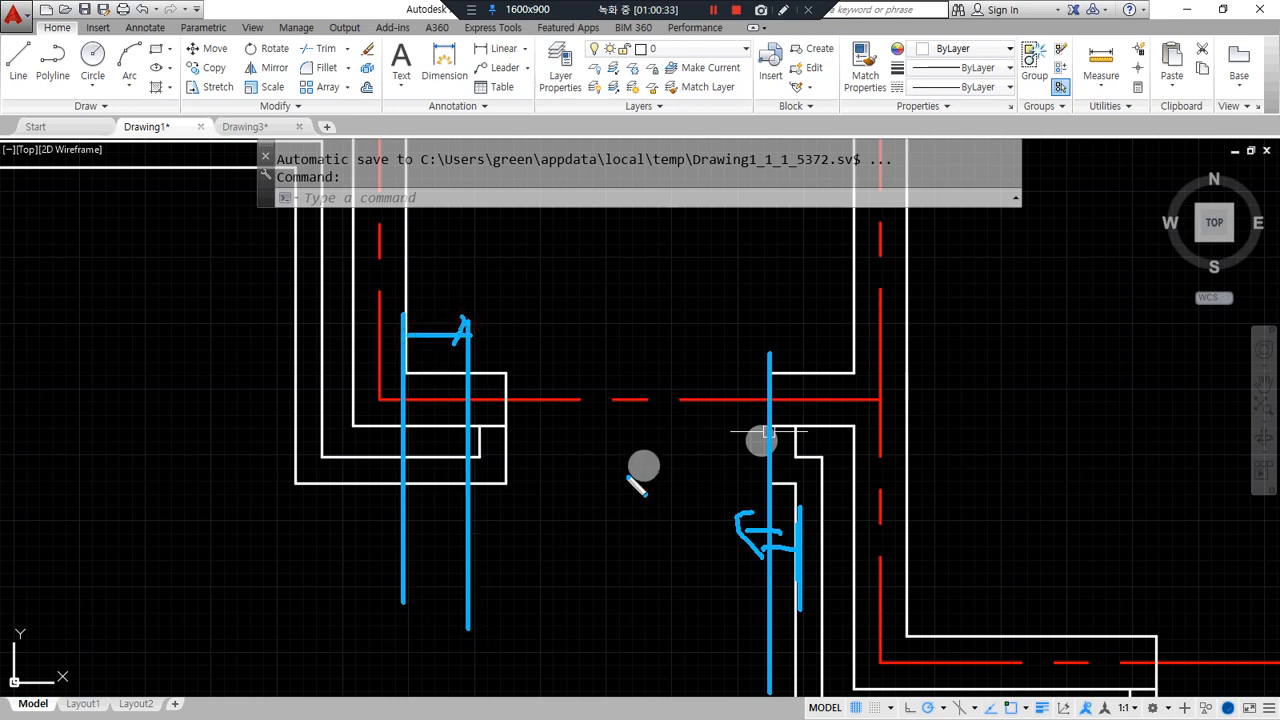
pyautogui.moveTo(770, 376); pyautogui.dragTo(770, 560)
pyautogui.moveTo(775, 418)
pyautogui.mouseDown()
pyautogui.moveTo(523, 404)
pyautogui.moveTo(522, 428)
pyautogui.mouseUp()
pyautogui.moveTo(505, 360); pyautogui.dragTo(504, 592)
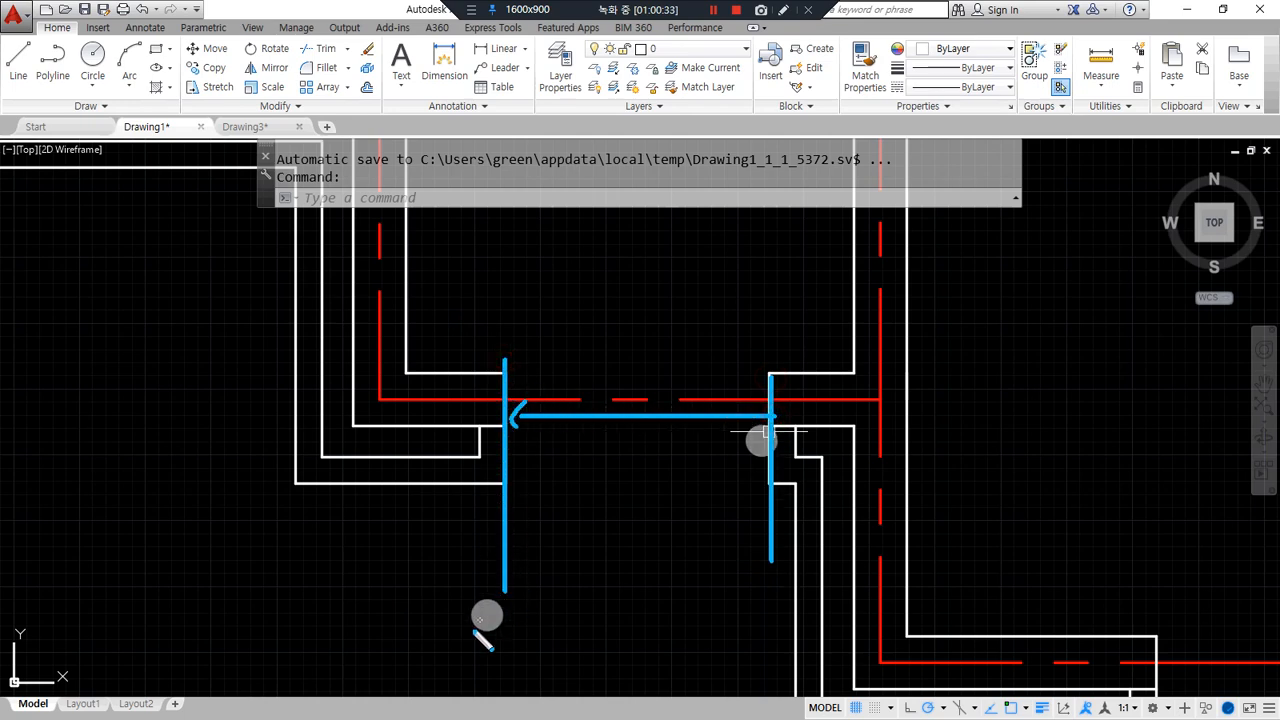
pyautogui.moveTo(838, 396)
pyautogui.mouseDown()
pyautogui.moveTo(800, 374)
pyautogui.moveTo(847, 403)
pyautogui.mouseUp()
pyautogui.moveTo(483, 384)
pyautogui.mouseDown()
pyautogui.moveTo(455, 378)
pyautogui.moveTo(457, 408)
pyautogui.mouseUp()
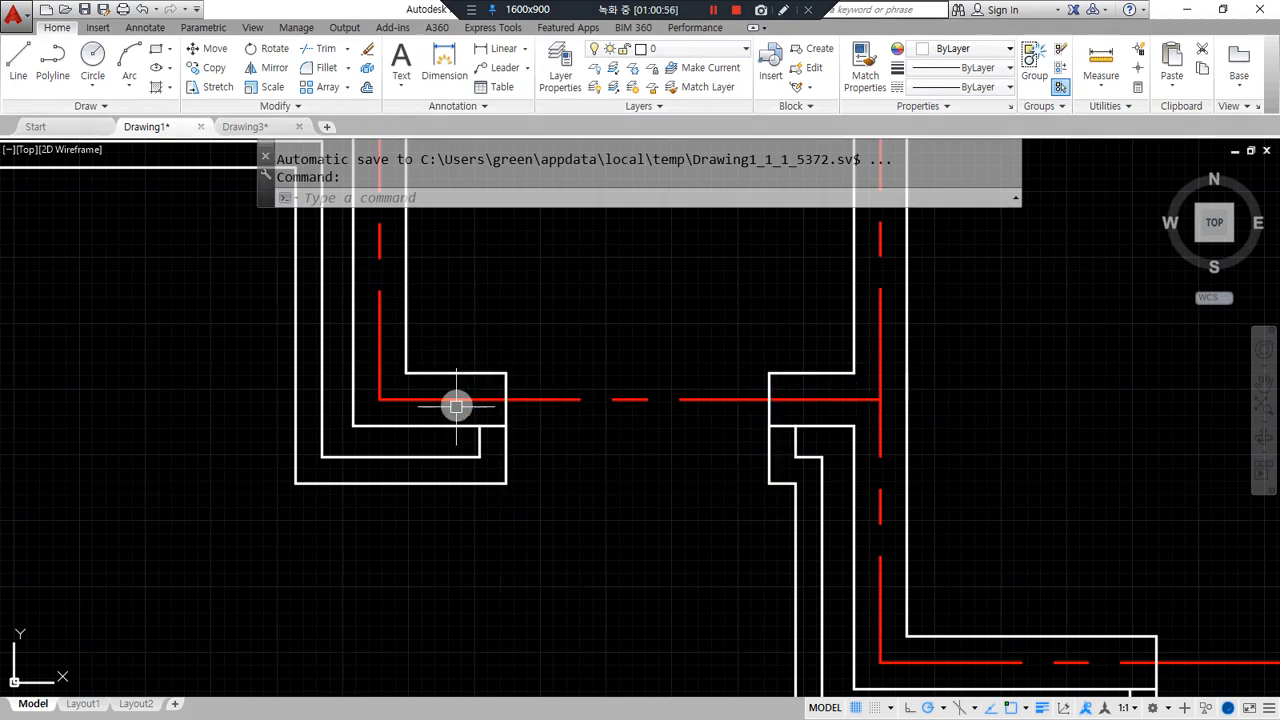
# Measure the length of the short wall left of the entrance room's lower opening along its inner edge.
pyautogui.write('DI')
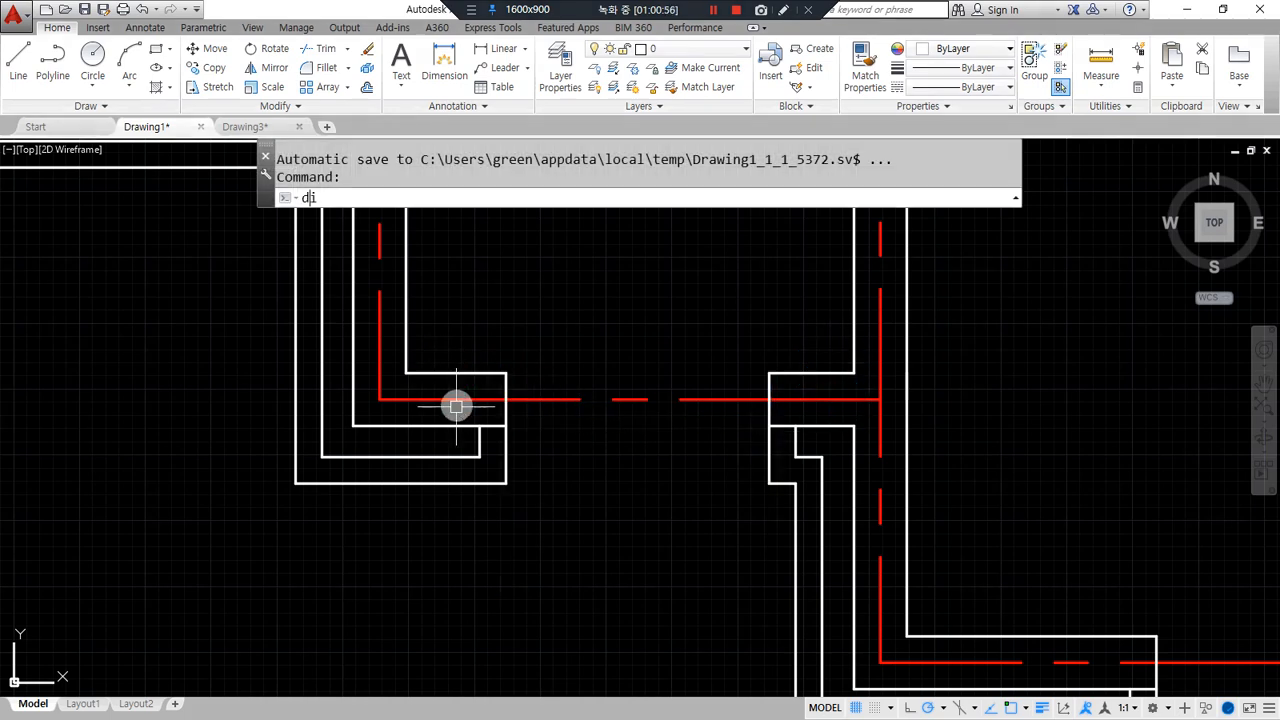
pyautogui.press('Return')
pyautogui.click(413, 372)
pyautogui.click(506, 372)
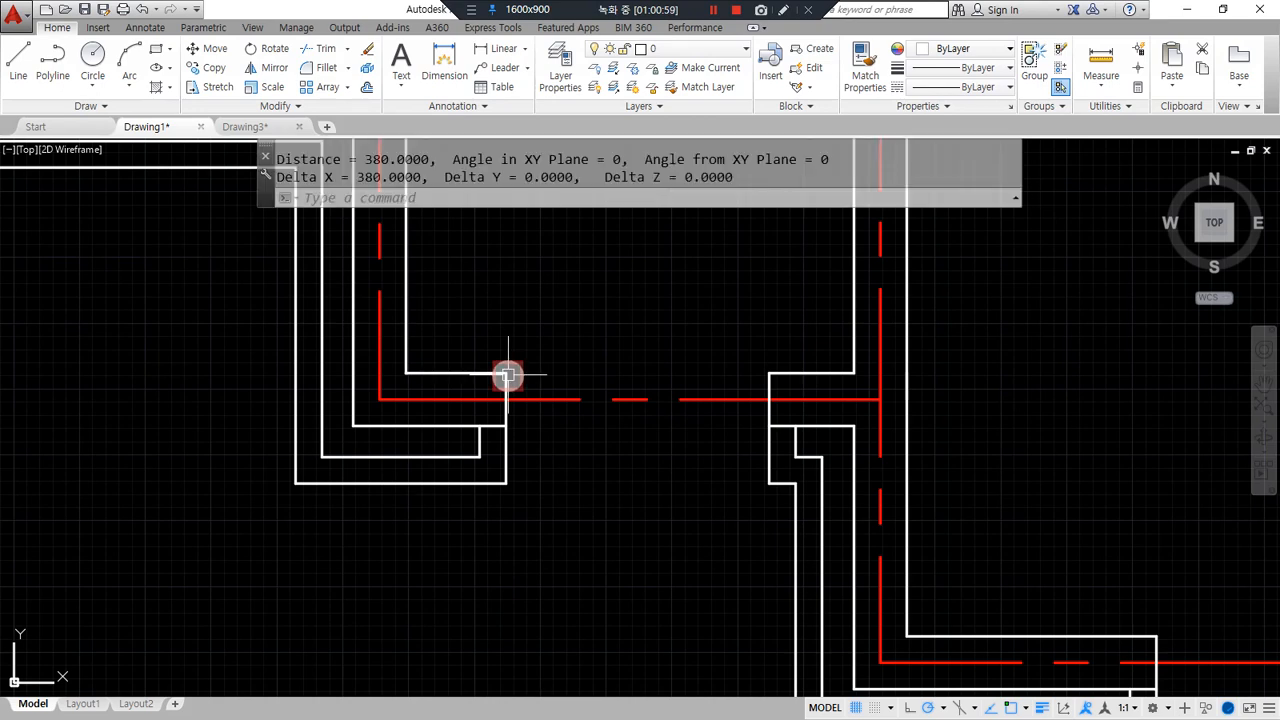
pyautogui.moveTo(580, 354); pyautogui.dragTo(569, 437, button='middle')
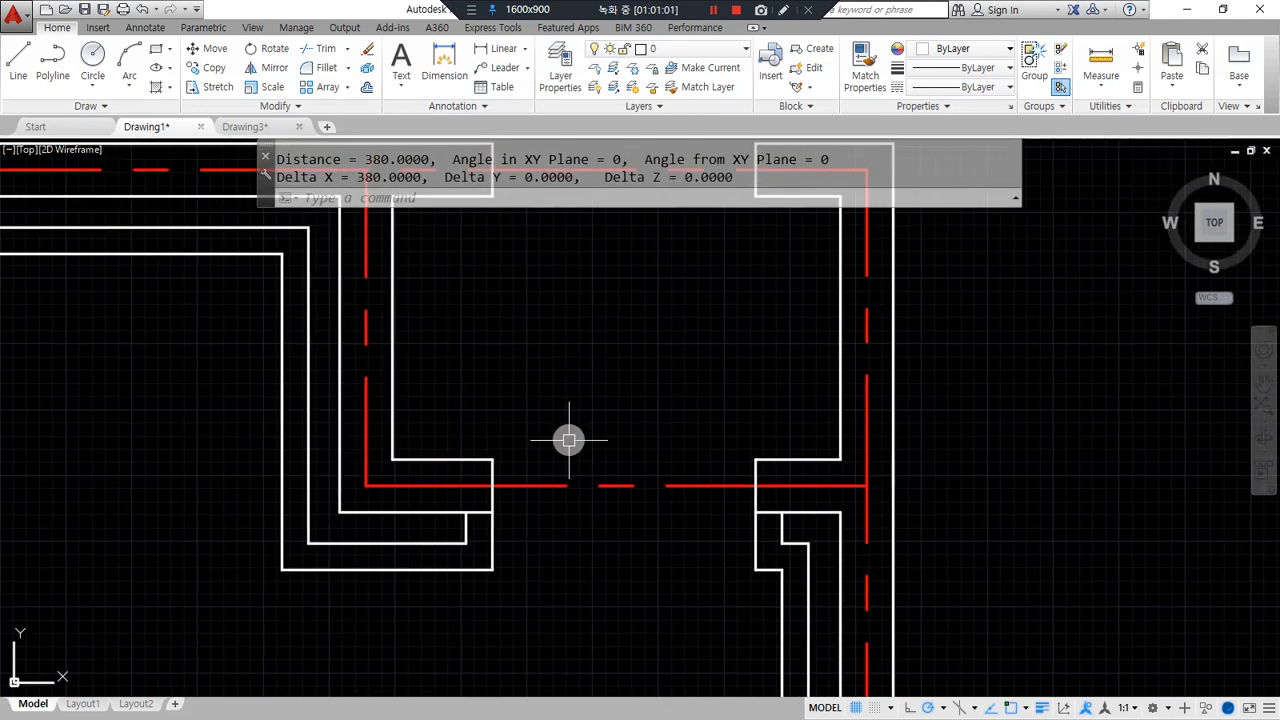
pyautogui.moveTo(753, 200); pyautogui.dragTo(753, 465)
pyautogui.moveTo(486, 200); pyautogui.dragTo(486, 475)
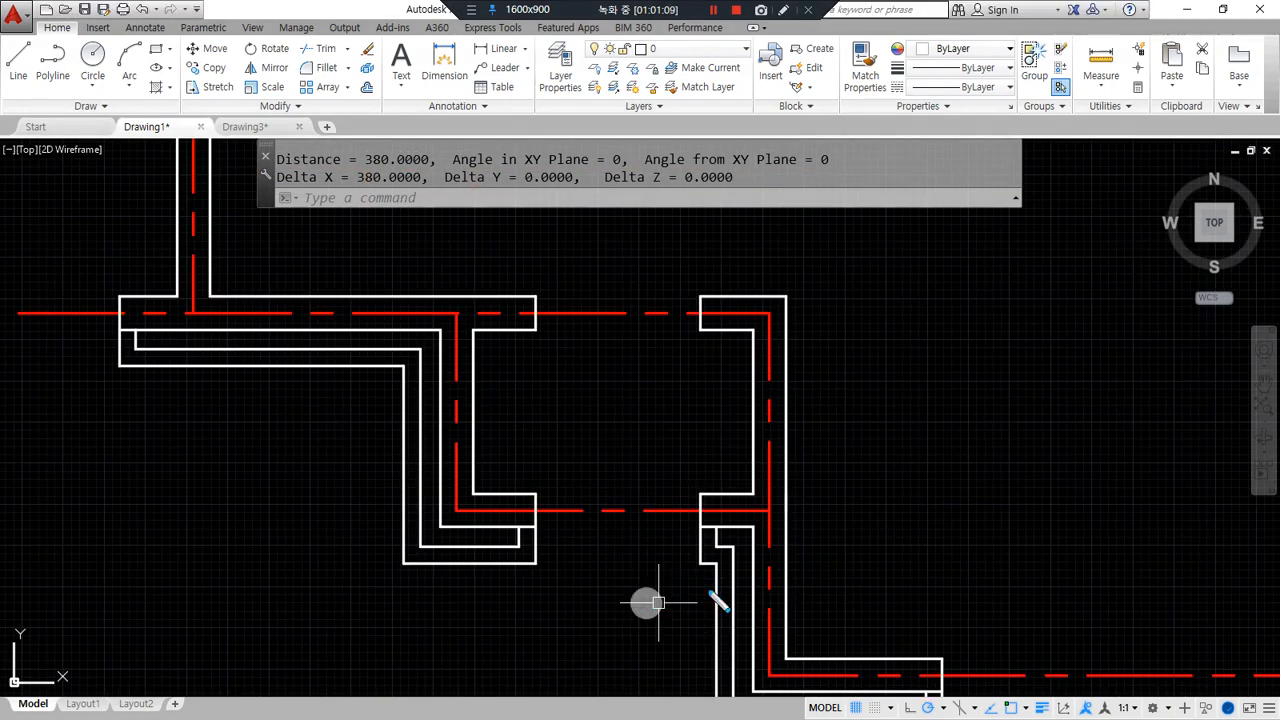
pyautogui.moveTo(716, 553); pyautogui.dragTo(716, 668)
pyautogui.moveTo(698, 487); pyautogui.dragTo(707, 603)
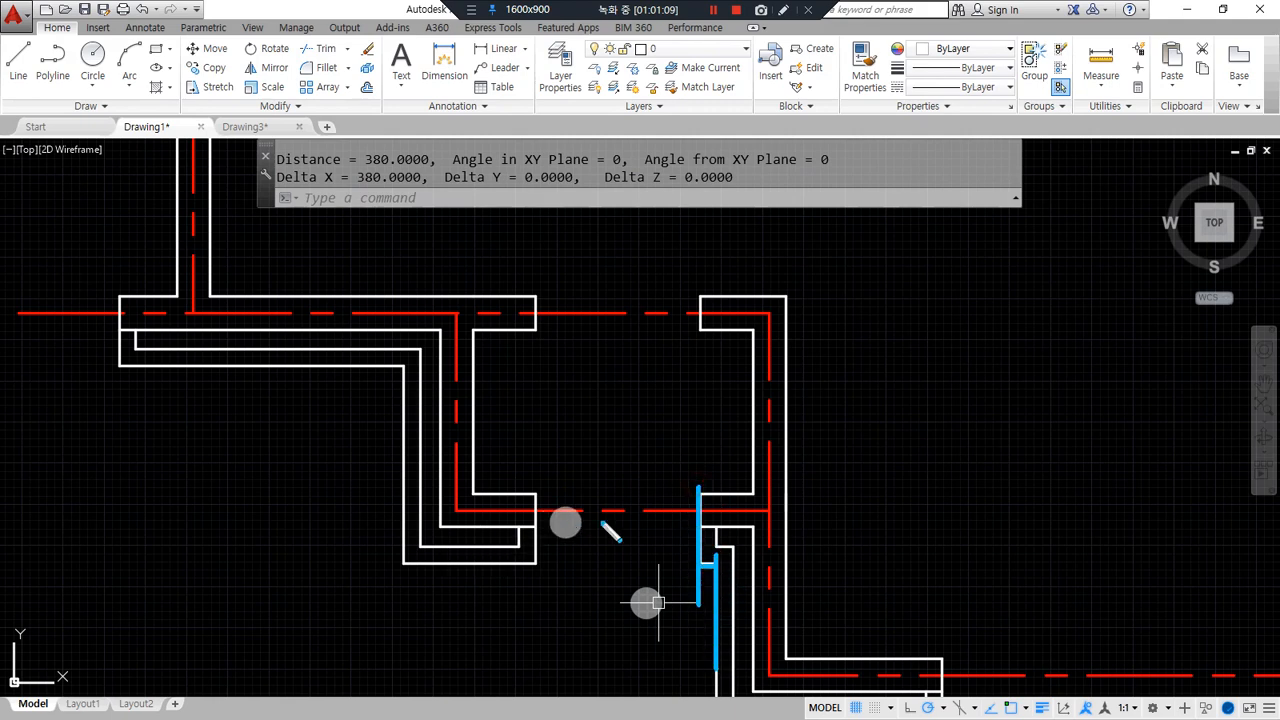
pyautogui.moveTo(677, 539)
pyautogui.mouseDown()
pyautogui.moveTo(570, 539)
pyautogui.moveTo(570, 528)
pyautogui.mouseUp()
pyautogui.moveTo(535, 479); pyautogui.dragTo(535, 601)
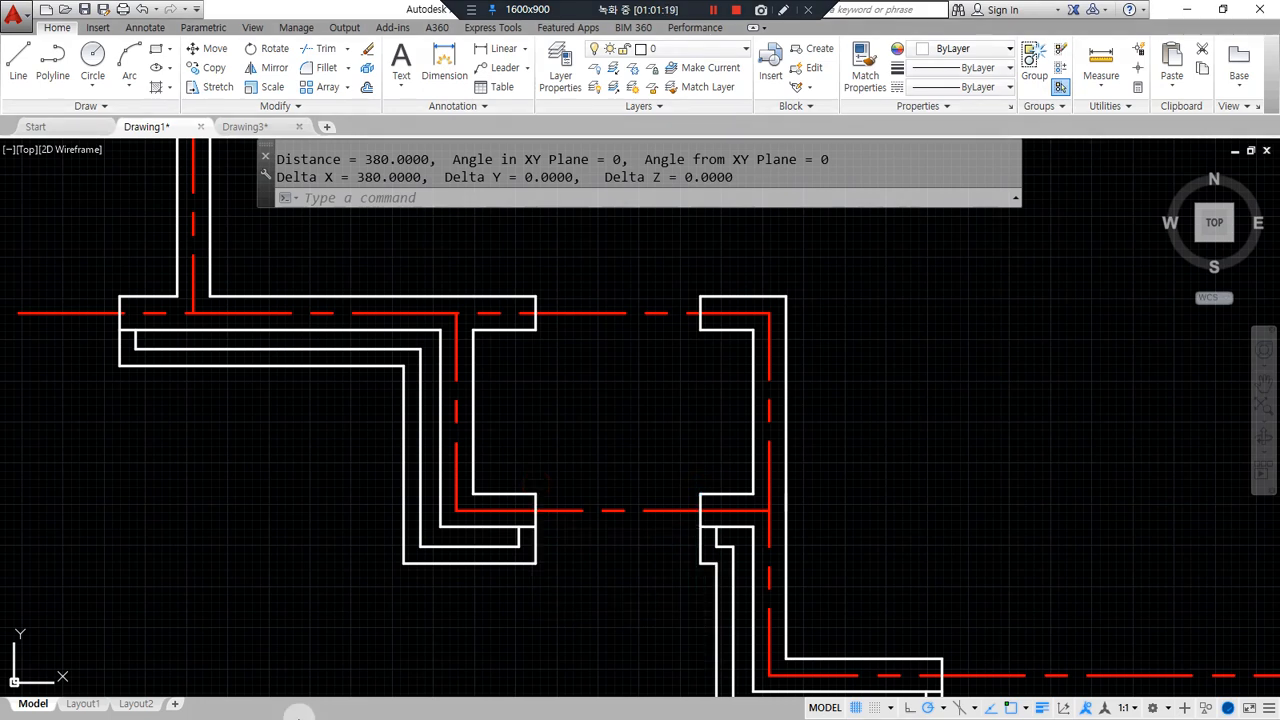
# Switch to the web browser and study the window plans, elevations and frame section details on the window drawing page.
pyautogui.click(299, 717)
pyautogui.hotkey('ctrl', 'alt', 'd')
pyautogui.moveTo(491, 221)
pyautogui.mouseDown()
pyautogui.moveTo(303, 396)
pyautogui.moveTo(740, 662)
pyautogui.moveTo(966, 448)
pyautogui.moveTo(498, 221)
pyautogui.mouseUp()
pyautogui.moveTo(490, 483)
pyautogui.mouseDown()
pyautogui.moveTo(513, 258)
pyautogui.moveTo(528, 466)
pyautogui.moveTo(513, 474)
pyautogui.mouseUp()
pyautogui.moveTo(800, 488)
pyautogui.mouseDown()
pyautogui.moveTo(669, 486)
pyautogui.moveTo(880, 366)
pyautogui.moveTo(762, 494)
pyautogui.mouseUp()
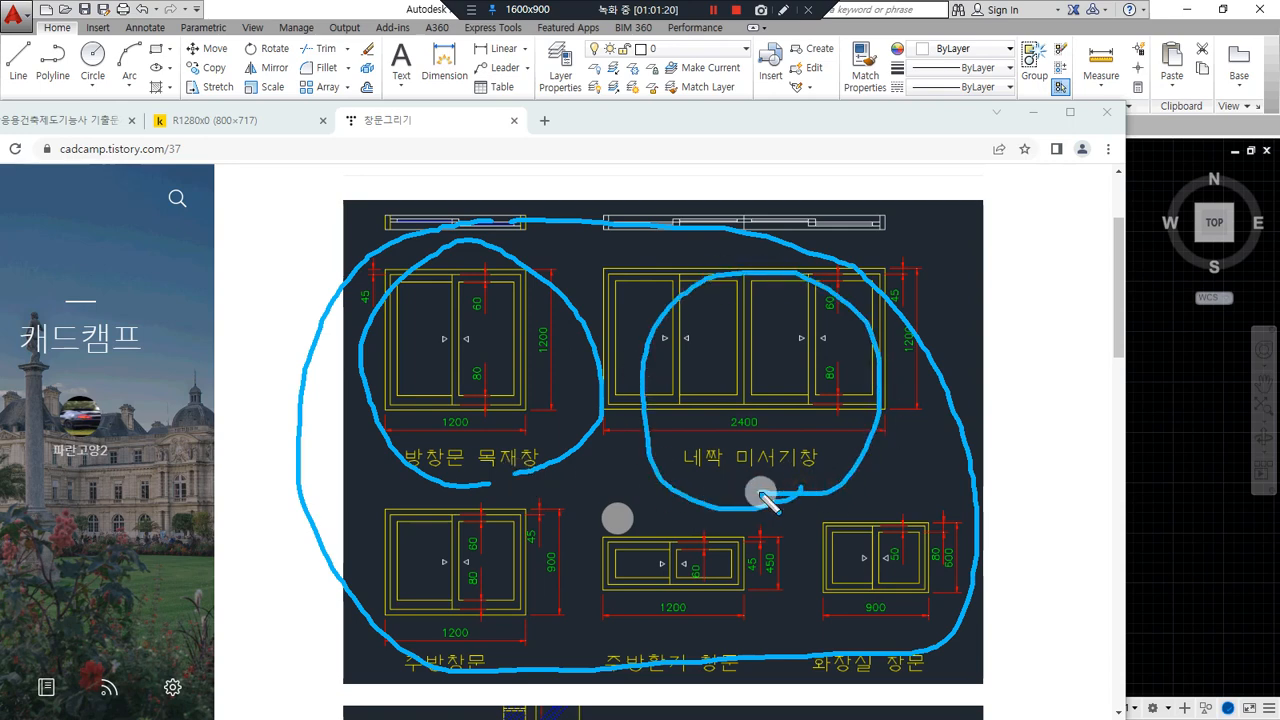
pyautogui.moveTo(474, 248)
pyautogui.mouseDown()
pyautogui.moveTo(429, 194)
pyautogui.moveTo(515, 252)
pyautogui.mouseUp()
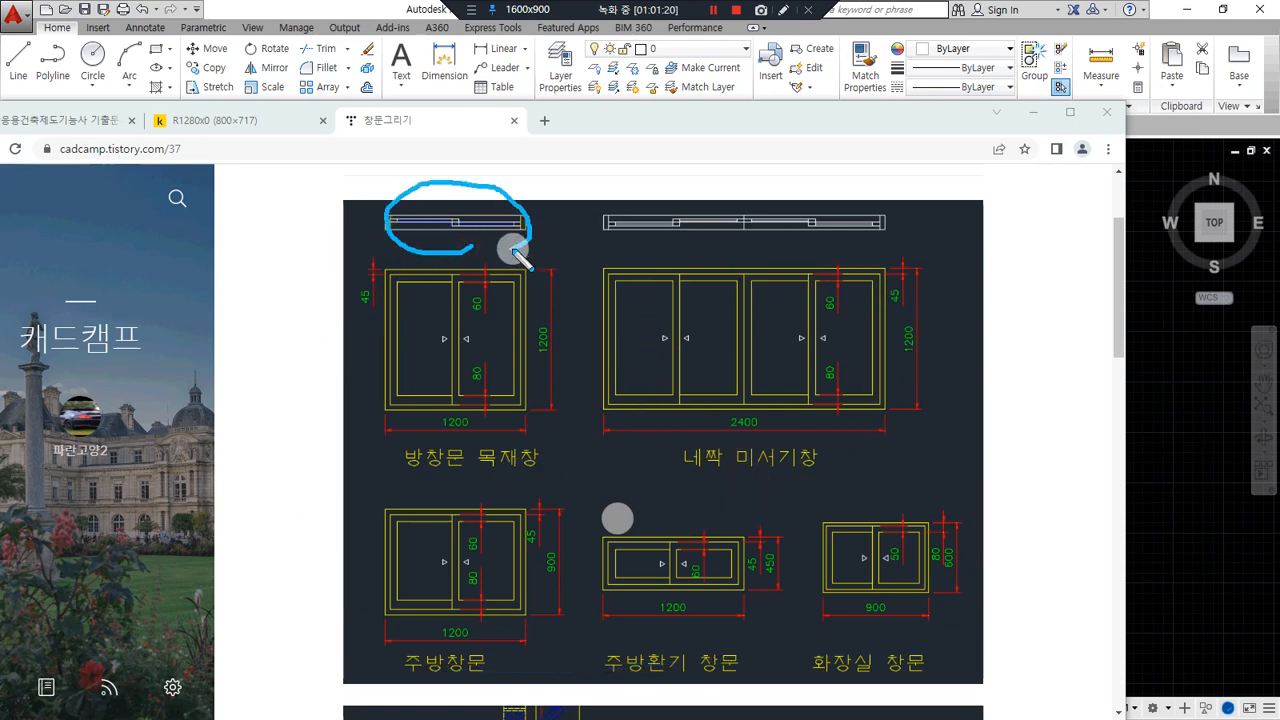
pyautogui.moveTo(700, 245)
pyautogui.mouseDown()
pyautogui.moveTo(657, 200)
pyautogui.moveTo(786, 249)
pyautogui.moveTo(713, 240)
pyautogui.mouseUp()
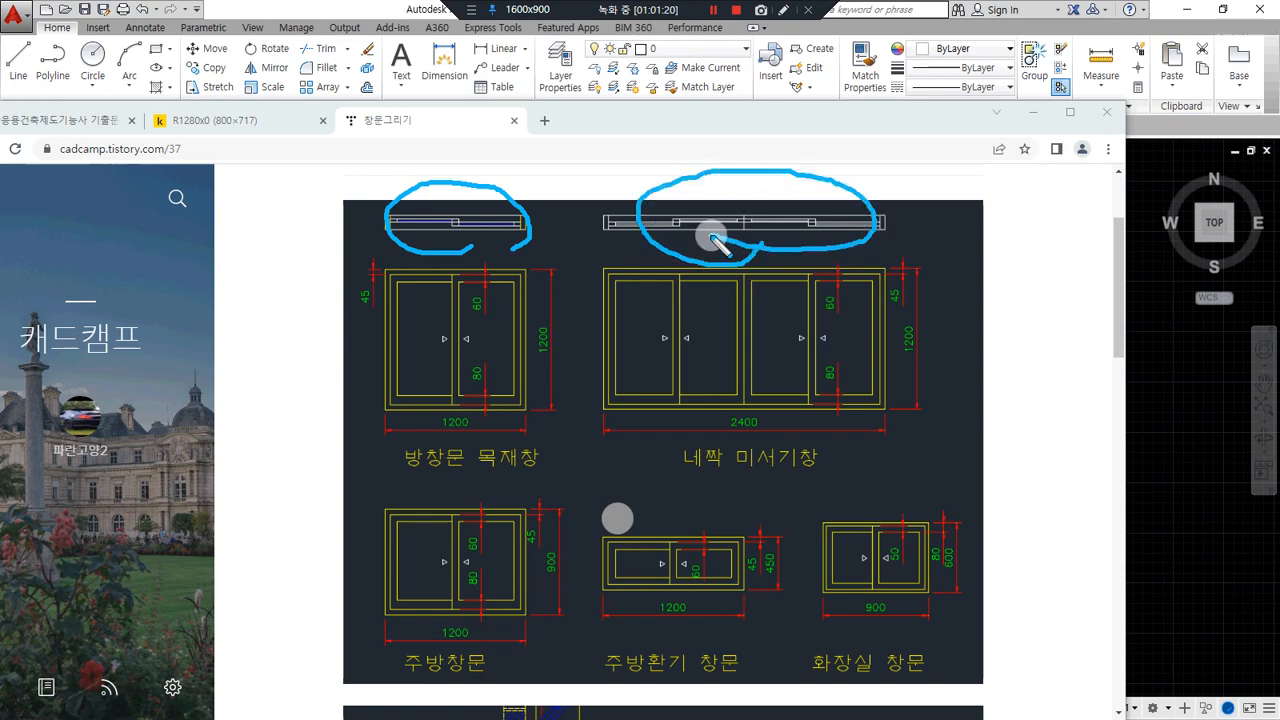
pyautogui.scroll(-6, 700, 430)
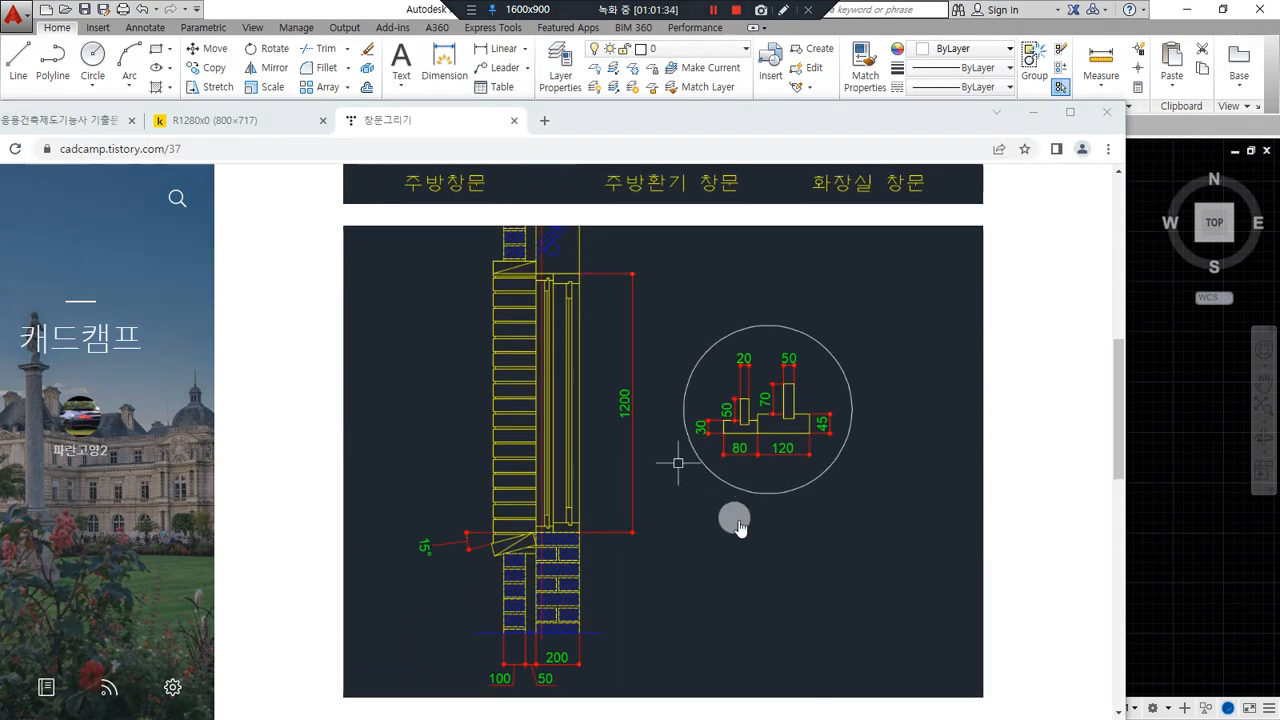
pyautogui.moveTo(822, 496)
pyautogui.mouseDown()
pyautogui.moveTo(757, 346)
pyautogui.moveTo(849, 466)
pyautogui.moveTo(803, 493)
pyautogui.moveTo(737, 377)
pyautogui.moveTo(808, 509)
pyautogui.mouseUp()
pyautogui.press('Escape')
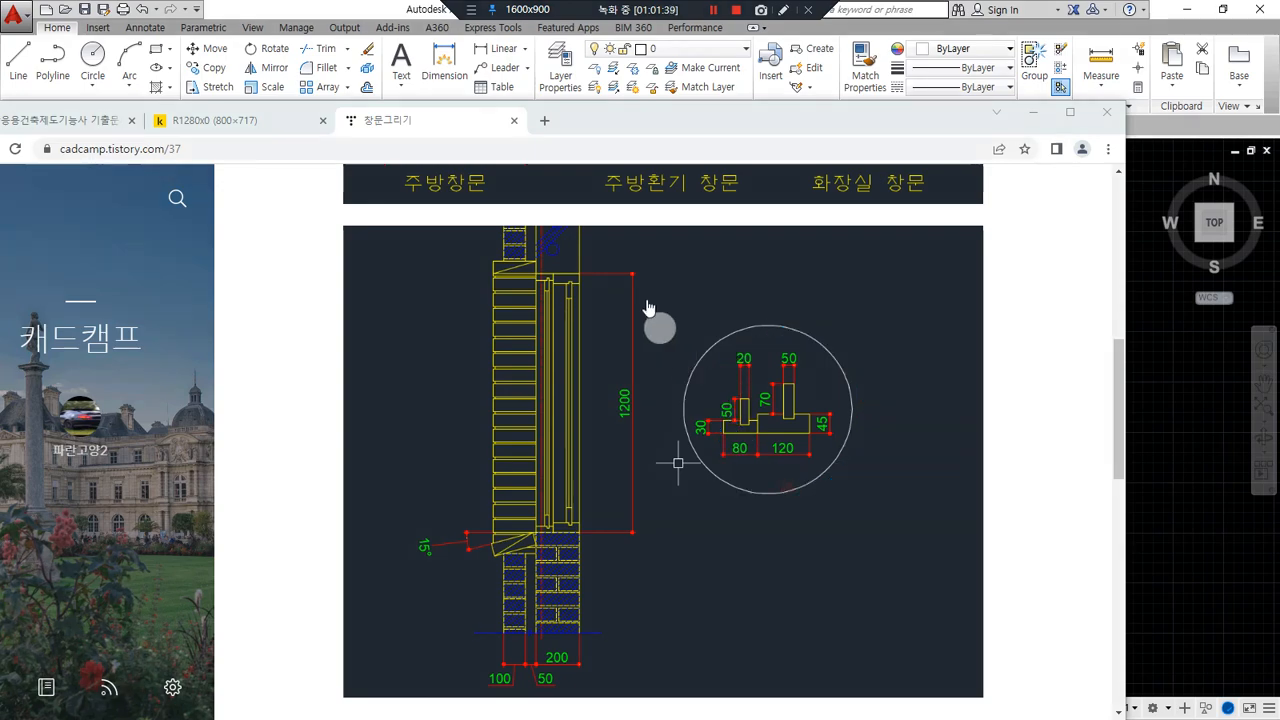
pyautogui.scroll(7, 646, 300)
pyautogui.moveTo(735, 116); pyautogui.dragTo(0, 99)
# Return to the AutoCAD drawing and draw a 1200 by 1200 rectangle in empty space to the right of the floor plan.
pyautogui.click(1054, 364)
pyautogui.moveTo(1051, 446); pyautogui.dragTo(474, 553, button='middle')
pyautogui.scroll(4, 474, 450)
pyautogui.write('rec')
pyautogui.press('Return')
pyautogui.click(355, 532)
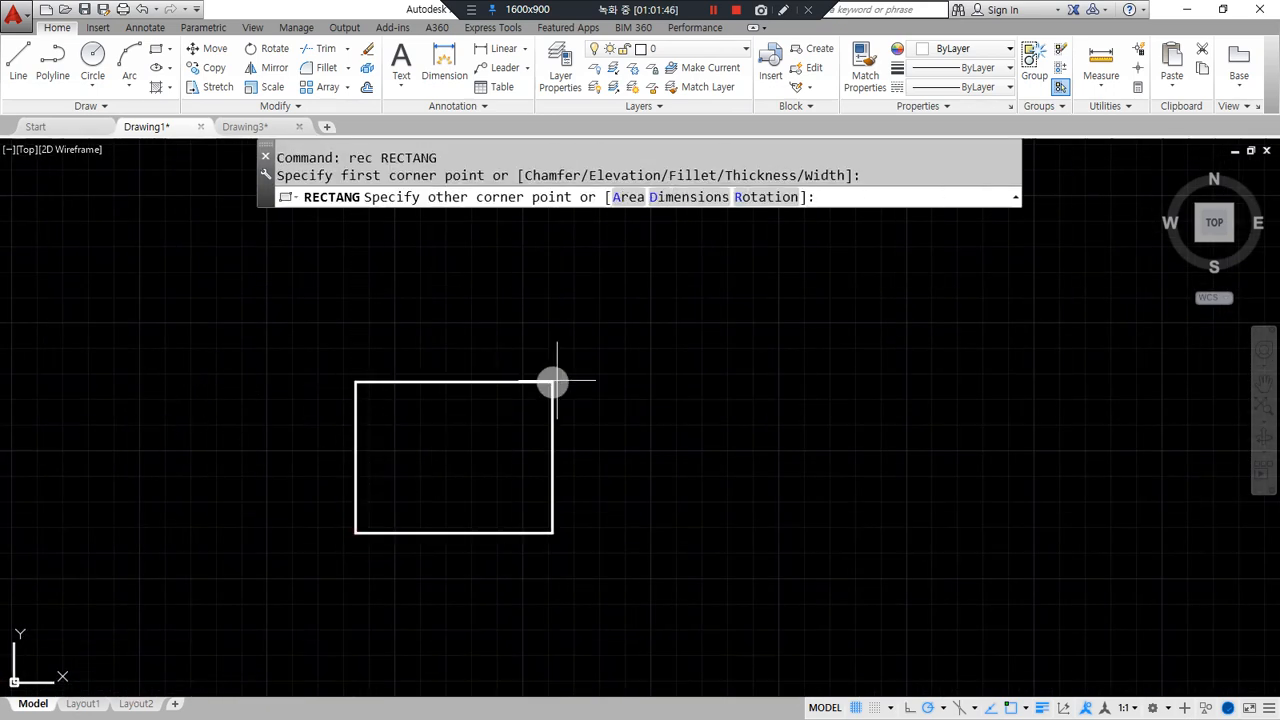
pyautogui.write('@1200,1200')
pyautogui.press('Return')
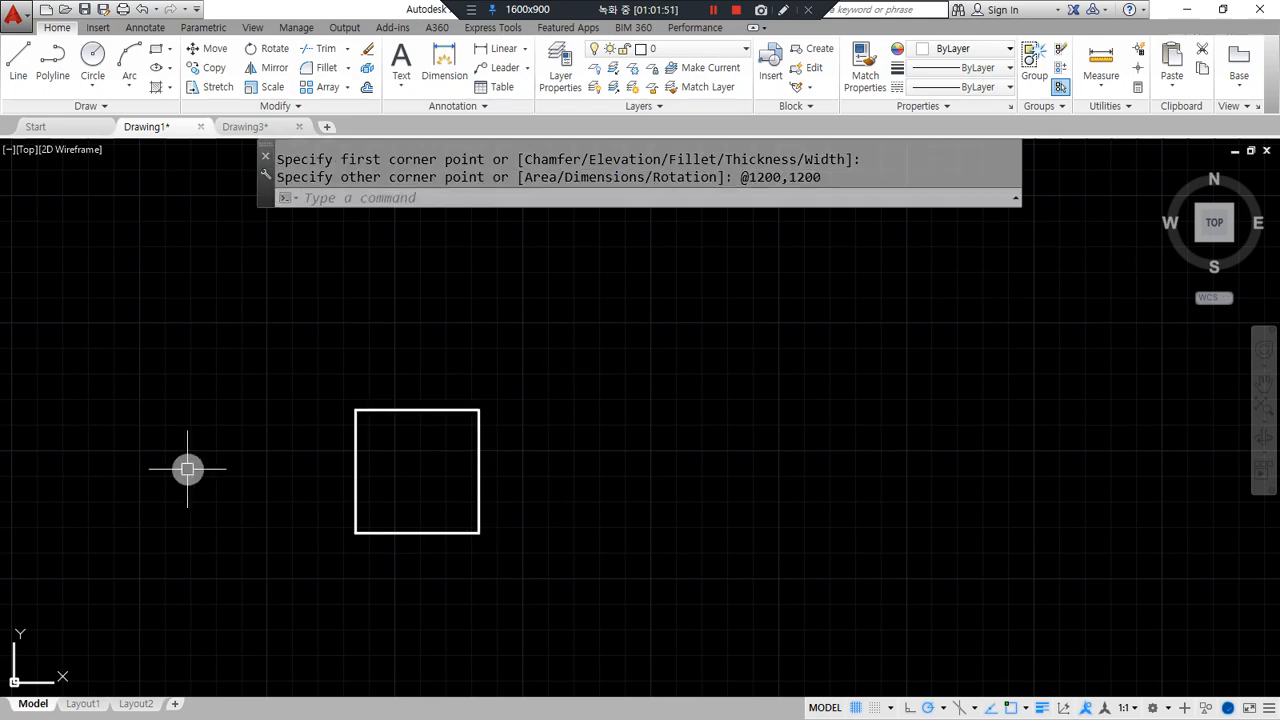
# Offset the 1200 by 1200 rectangle 45 inward.
pyautogui.scroll(4, 346, 529)
pyautogui.moveTo(360, 491); pyautogui.dragTo(312, 560, button='middle')
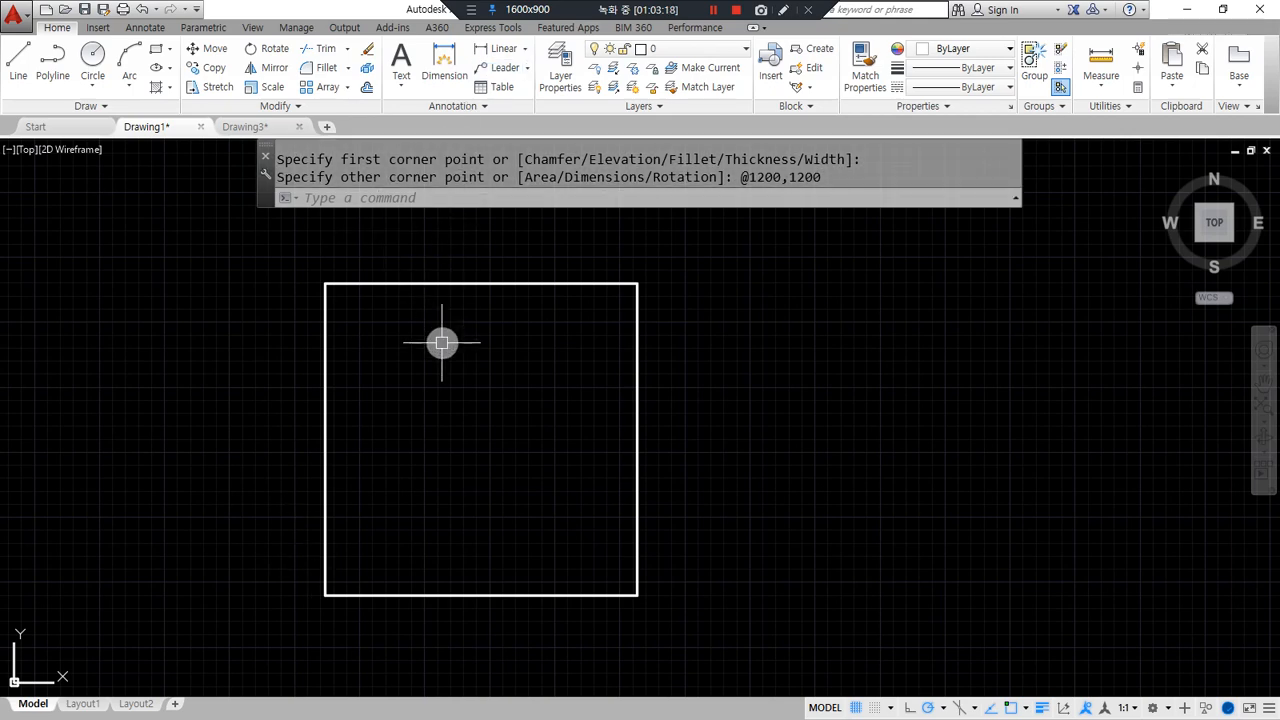
pyautogui.write('o')
pyautogui.press('Return')
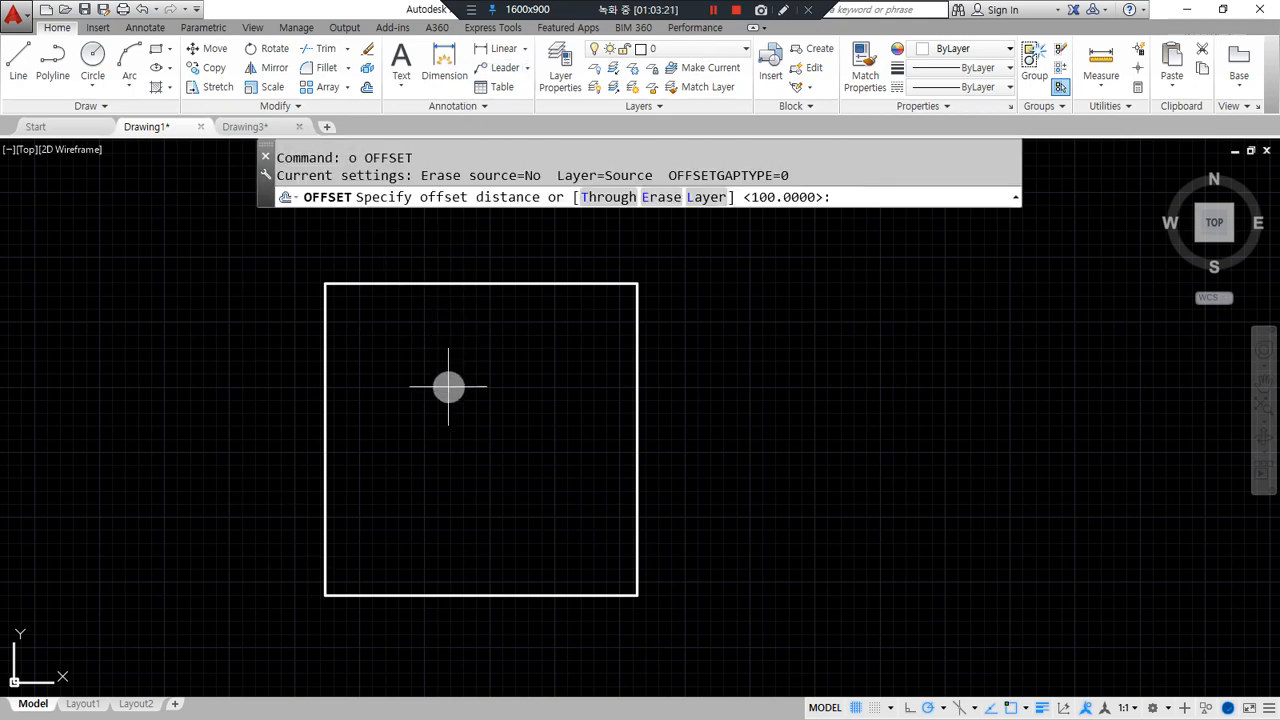
pyautogui.write('45')
pyautogui.press('Return')
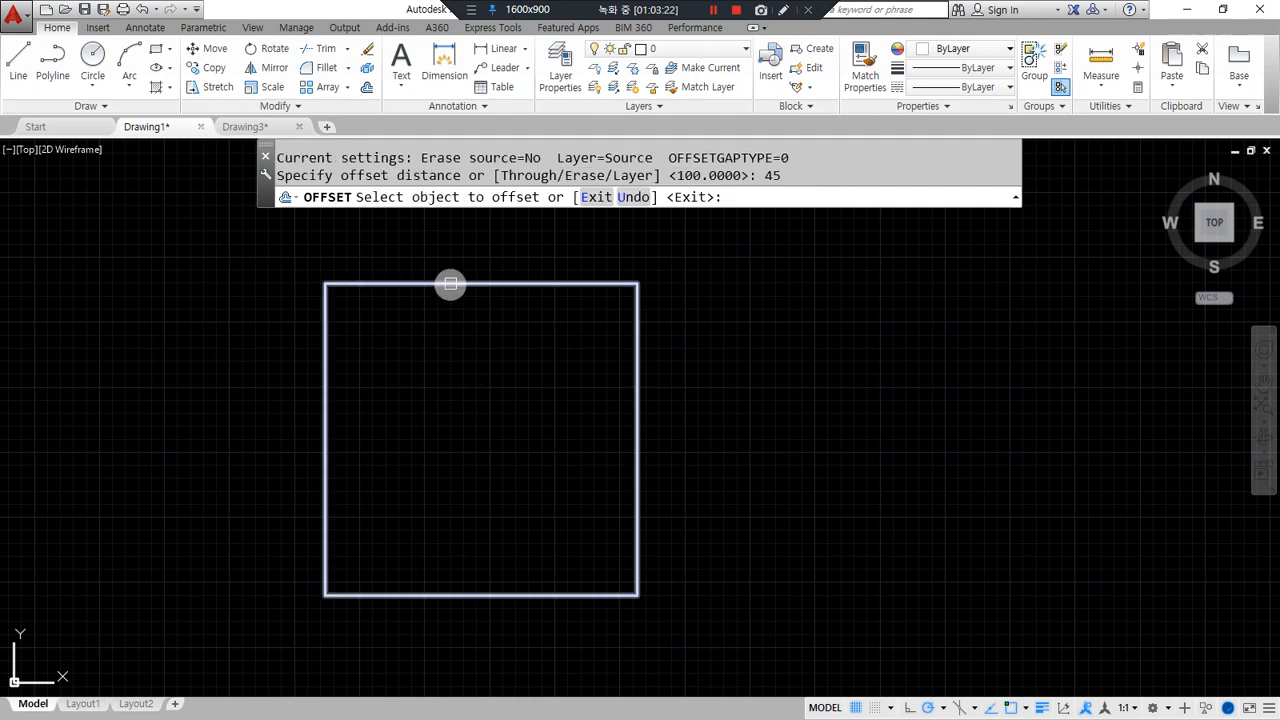
pyautogui.click(448, 288)
pyautogui.click(466, 387)
pyautogui.press('Return')
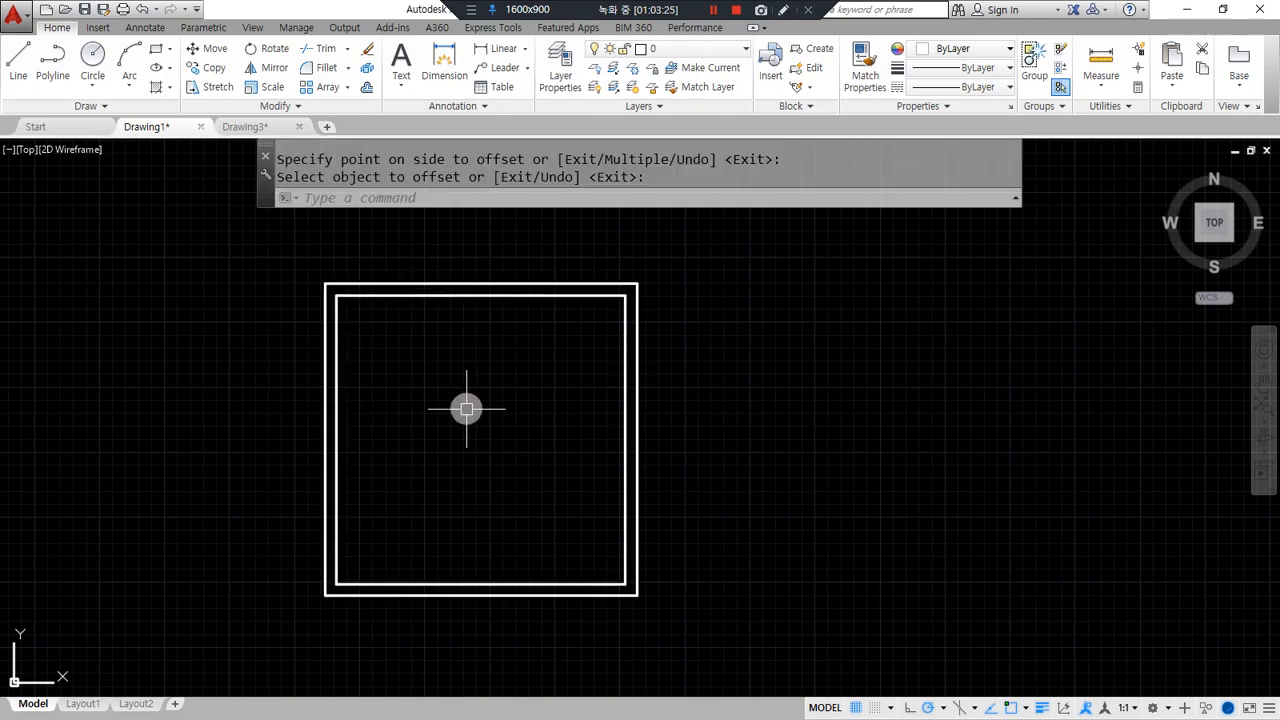
# Offset the inner rectangle of the window frame 60 further inward.
pyautogui.write('o')
pyautogui.press('Return')
pyautogui.write('60')
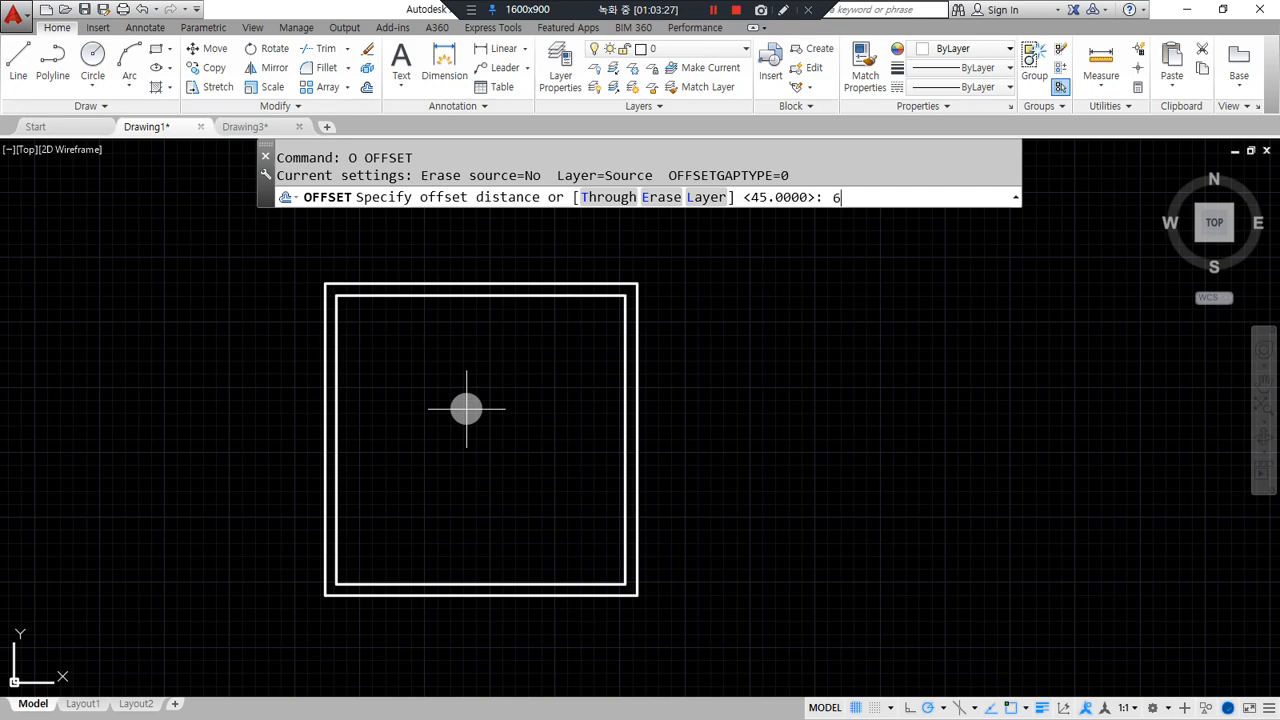
pyautogui.press('Return')
pyautogui.click(478, 296)
pyautogui.click(457, 428)
pyautogui.press('Return')
# Draw a vertical centre line between the midpoints of the middle rectangle's top and bottom edges.
pyautogui.write('l')
pyautogui.press('Return')
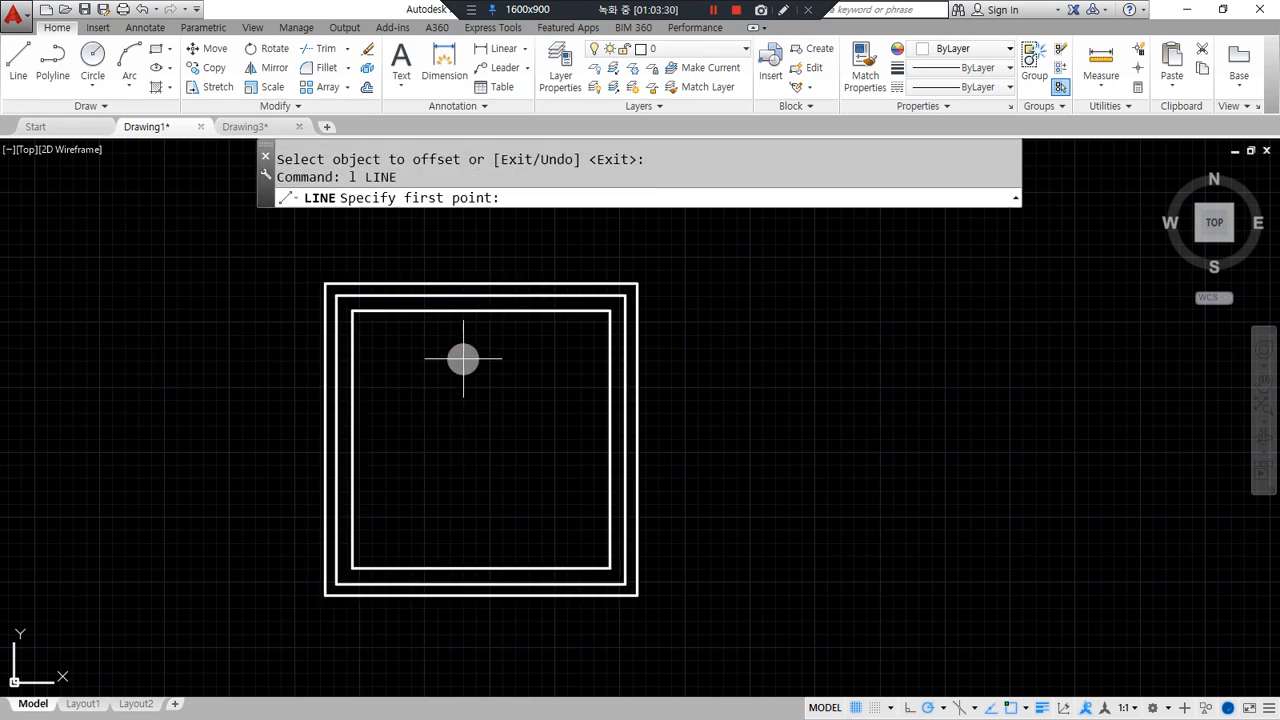
pyautogui.click(481, 296)
pyautogui.click(484, 583)
pyautogui.press('Return')
# Offset the vertical centre line 30 to each side.
pyautogui.scroll(2, 481, 605)
pyautogui.scroll(2, 481, 605)
pyautogui.scroll(-1, 477, 629)
pyautogui.scroll(1, 477, 629)
pyautogui.write('o')
pyautogui.press('Return')
pyautogui.write('30')
pyautogui.press('Return')
pyautogui.click(466, 489)
pyautogui.click(528, 492)
pyautogui.click(466, 507)
pyautogui.click(394, 546)
pyautogui.press('Return')
# Erase the original centre line between its two offset copies.
pyautogui.click(465, 547)
pyautogui.write('e')
pyautogui.press('Return')
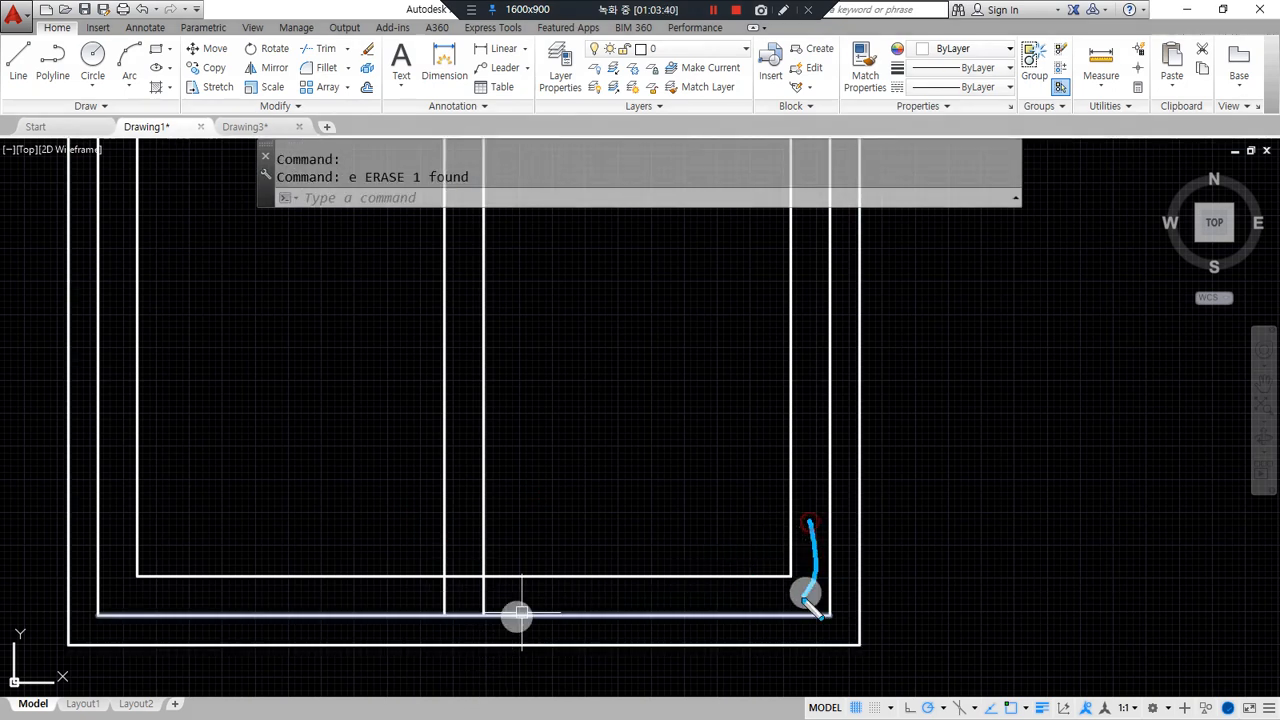
# Trim the right-hand centre line and the innermost rectangle's edge where they overlap at the window's lower end.
pyautogui.moveTo(806, 594); pyautogui.dragTo(469, 562)
pyautogui.write('tr')
pyautogui.press('Return')
pyautogui.press('Return')
pyautogui.scroll(-4, 512, 614)
pyautogui.scroll(4, 561, 246)
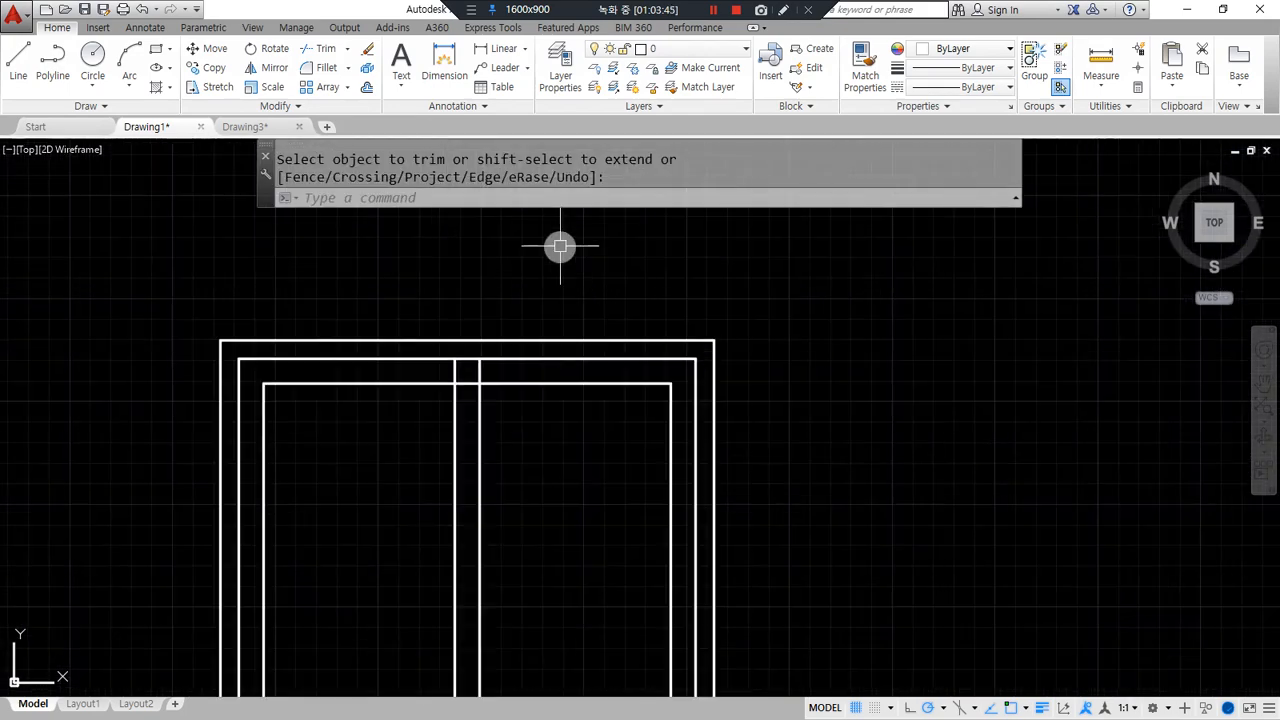
# Trim the right-hand centre line and the innermost rectangle's edge where they overlap at the window's upper end.
pyautogui.scroll(4, 460, 437)
pyautogui.write('tr')
pyautogui.press('Return')
pyautogui.press('Return')
pyautogui.click(458, 505)
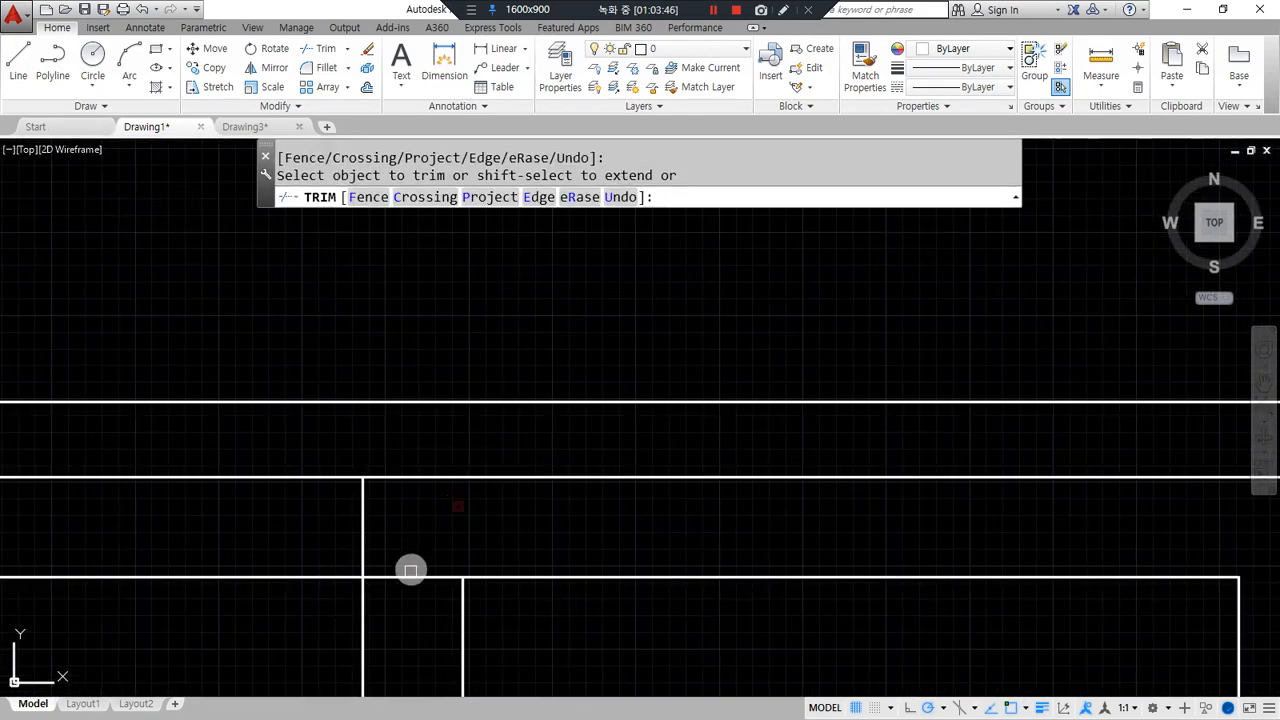
pyautogui.press('Return')
pyautogui.scroll(-6, 388, 627)
pyautogui.moveTo(386, 631); pyautogui.dragTo(440, 283, button='middle')
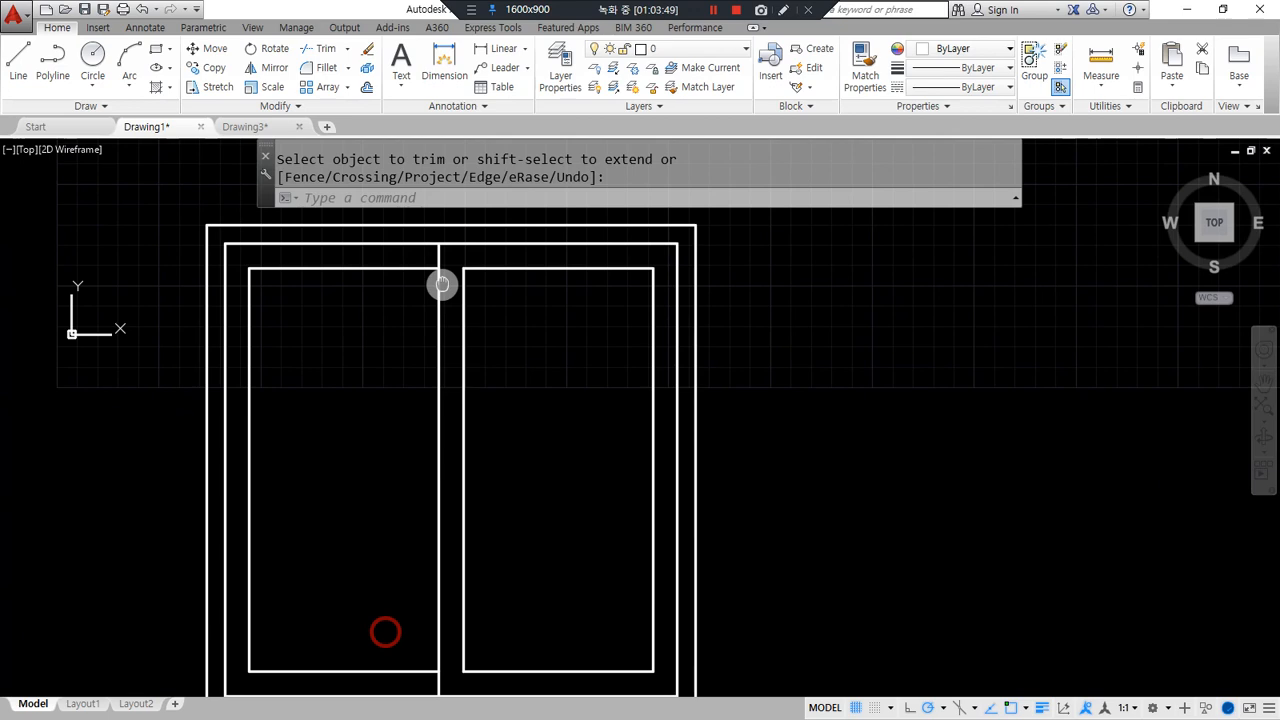
pyautogui.moveTo(555, 495)
pyautogui.mouseDown()
pyautogui.moveTo(530, 437)
pyautogui.moveTo(537, 522)
pyautogui.mouseUp()
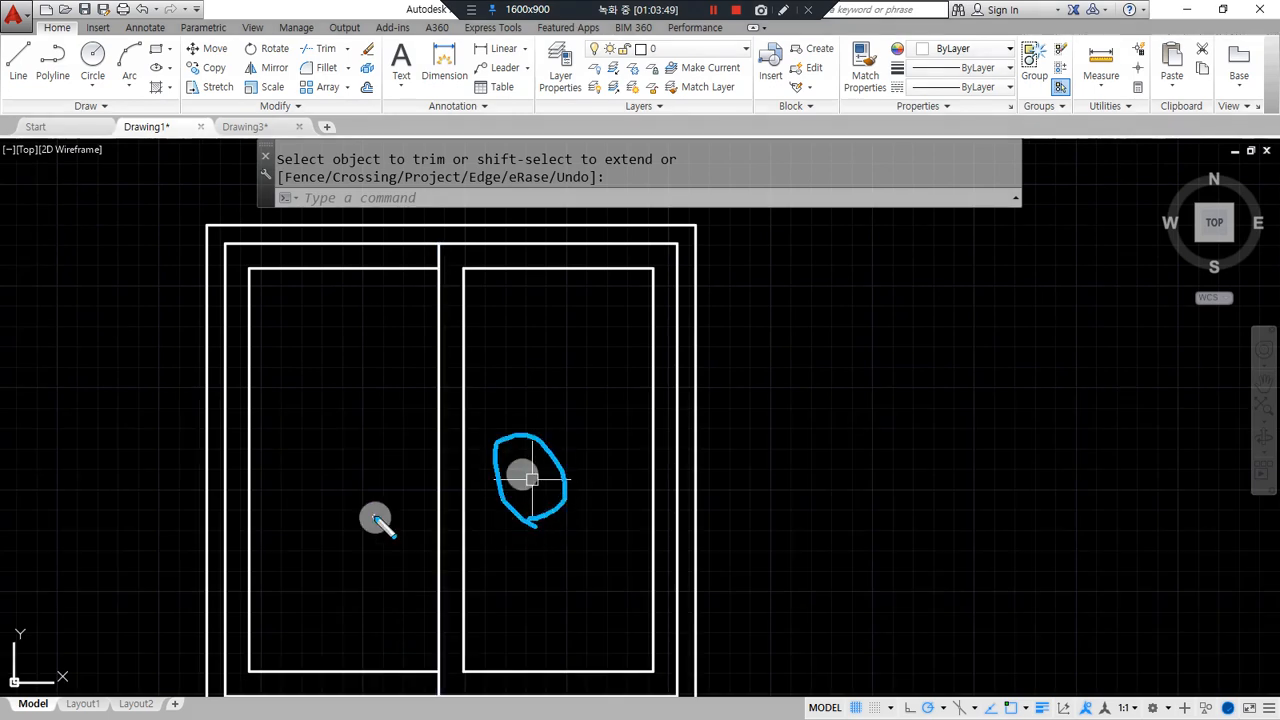
pyautogui.rightClick(368, 492)
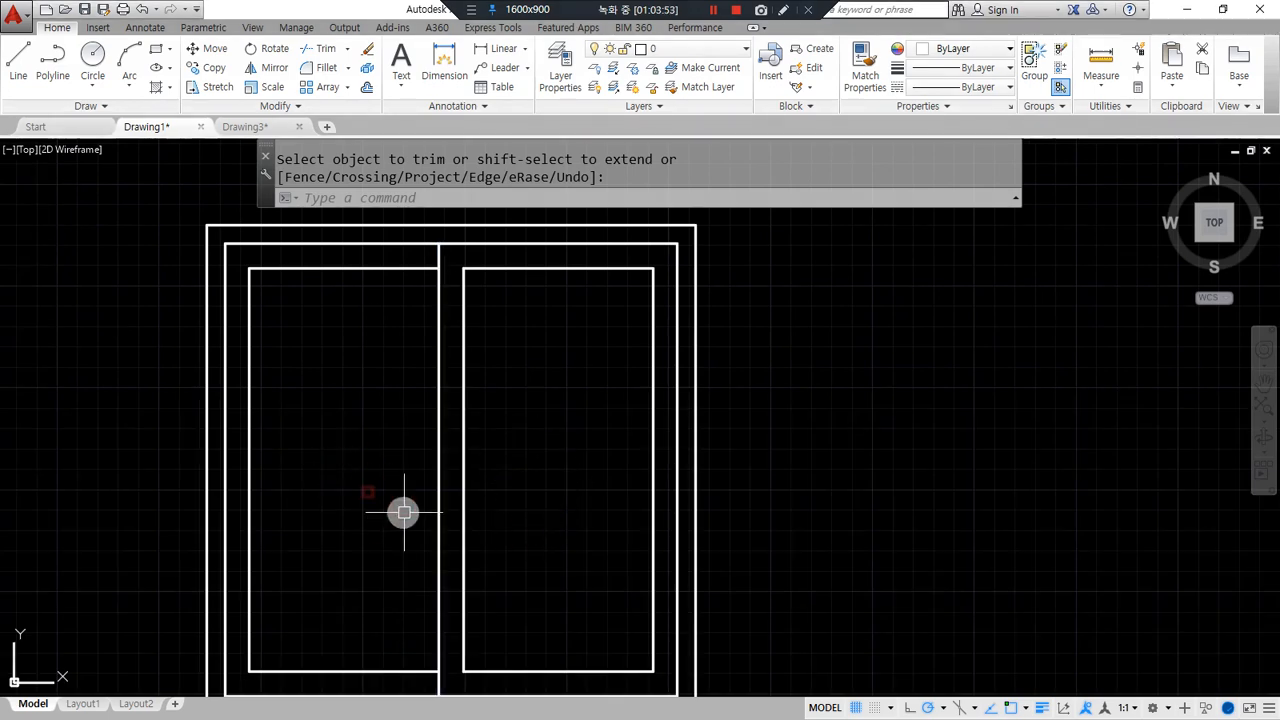
pyautogui.press('Return')
# Draw a horizontal line 60 long to the right from the midpoint of the right-hand centre line.
pyautogui.write('l')
pyautogui.press('Return')
pyautogui.scroll(4, 440, 469)
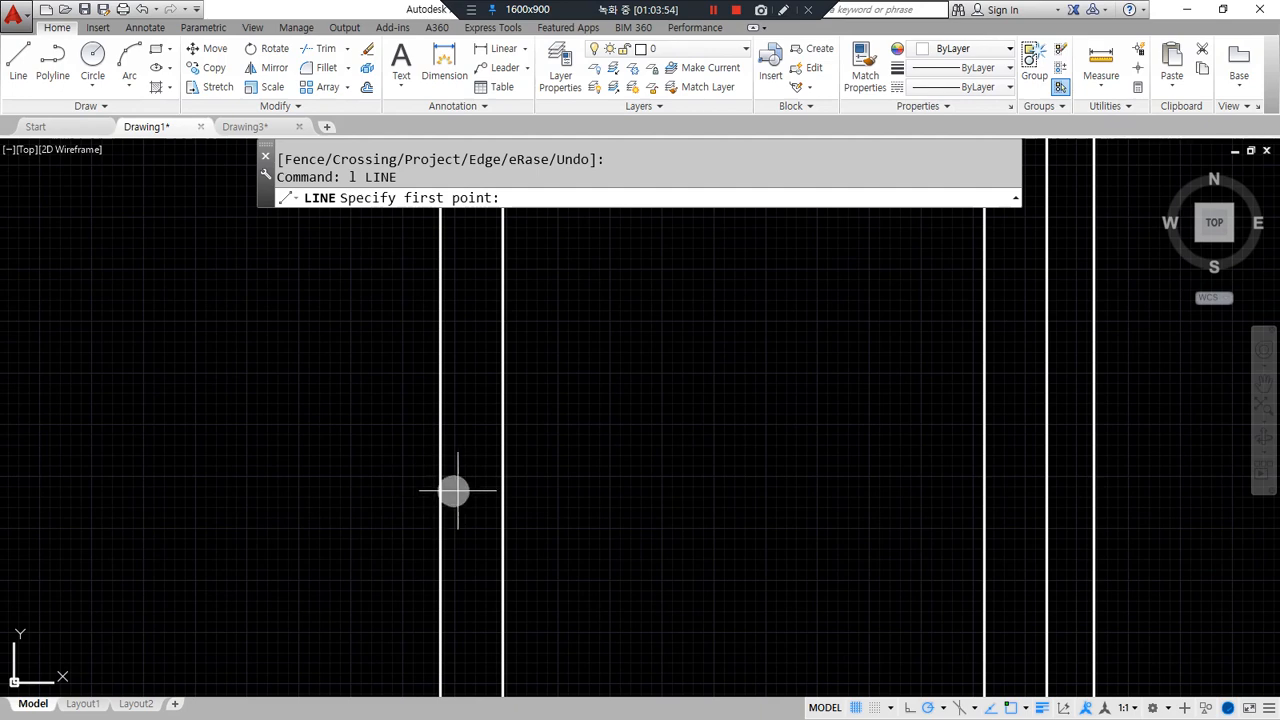
pyautogui.click(503, 482)
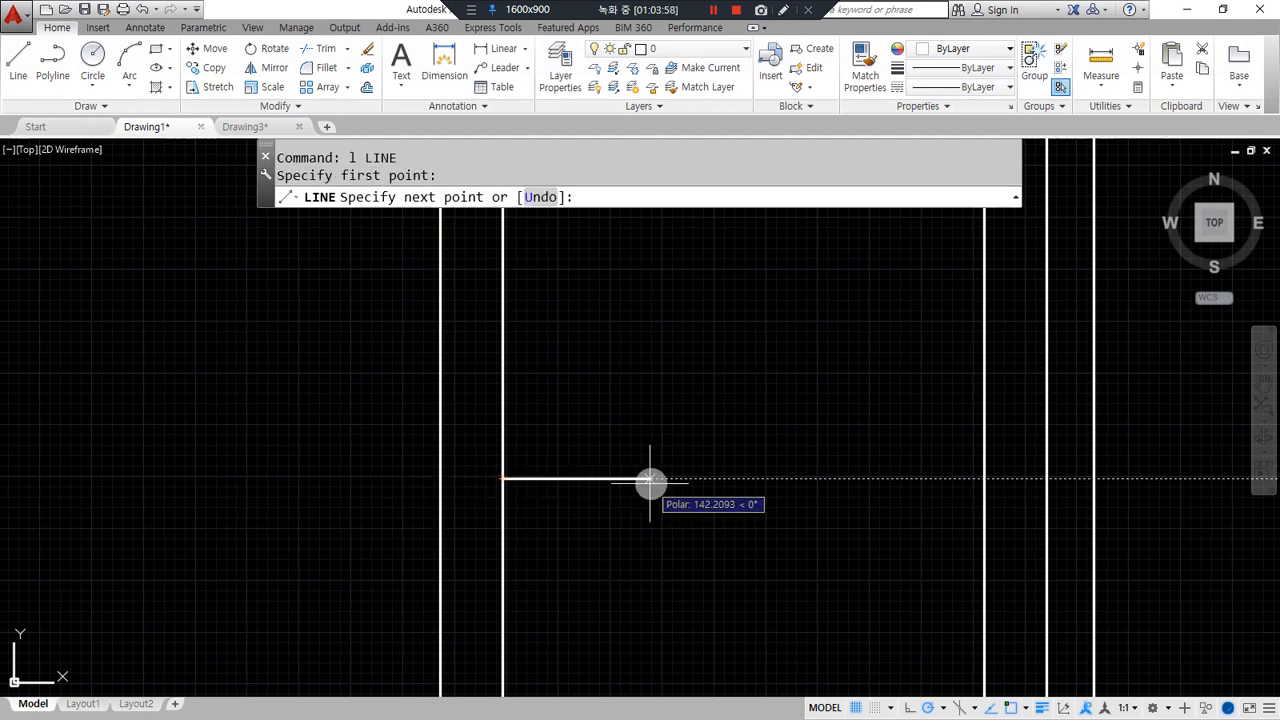
pyautogui.write('60')
pyautogui.press('Return')
pyautogui.press('Return')
# Draw a circle of radius 50 centred on the short line's free end and erase it.
pyautogui.scroll(4, 554, 514)
pyautogui.write('c')
pyautogui.press('Return')
pyautogui.click(570, 425)
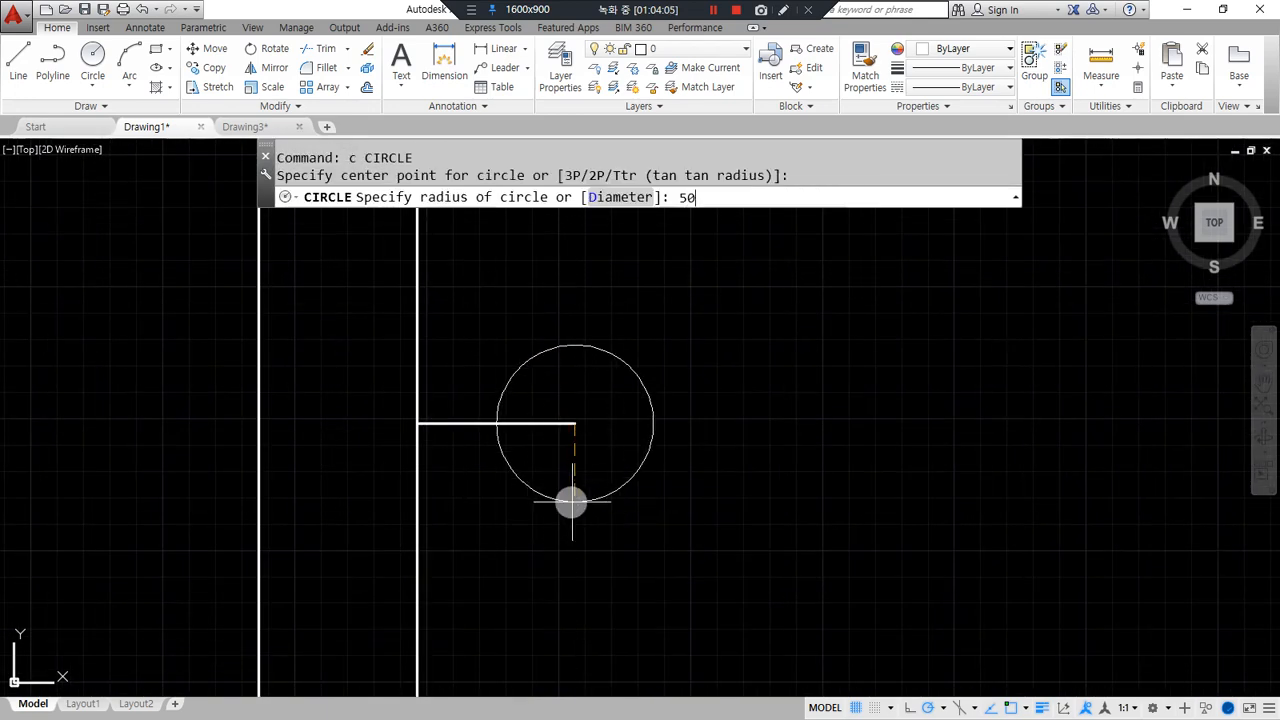
pyautogui.write('50')
pyautogui.press('Return')
pyautogui.click(571, 555)
pyautogui.write('e')
pyautogui.press('Return')
pyautogui.press('Escape')
pyautogui.press('Escape')
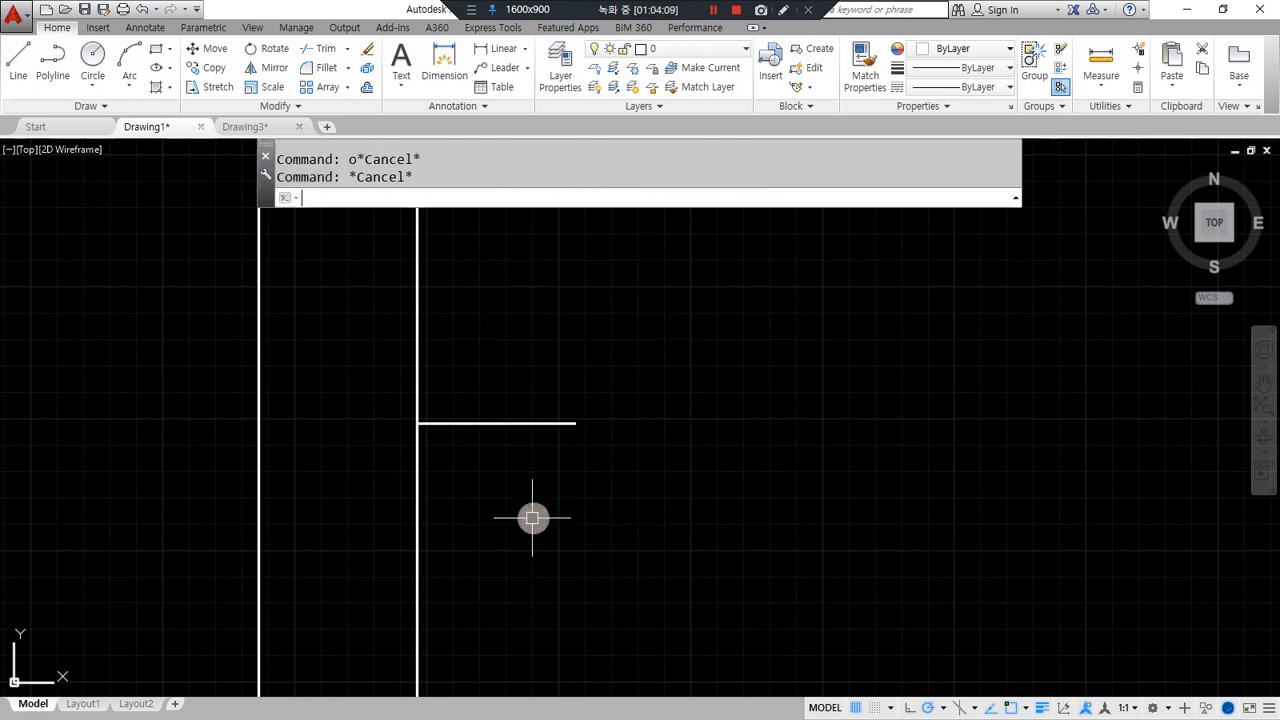
# Draw a circle of radius 50 again, centred on the short horizontal line's free end.
pyautogui.write('c')
pyautogui.press('Return')
pyautogui.click(575, 423)
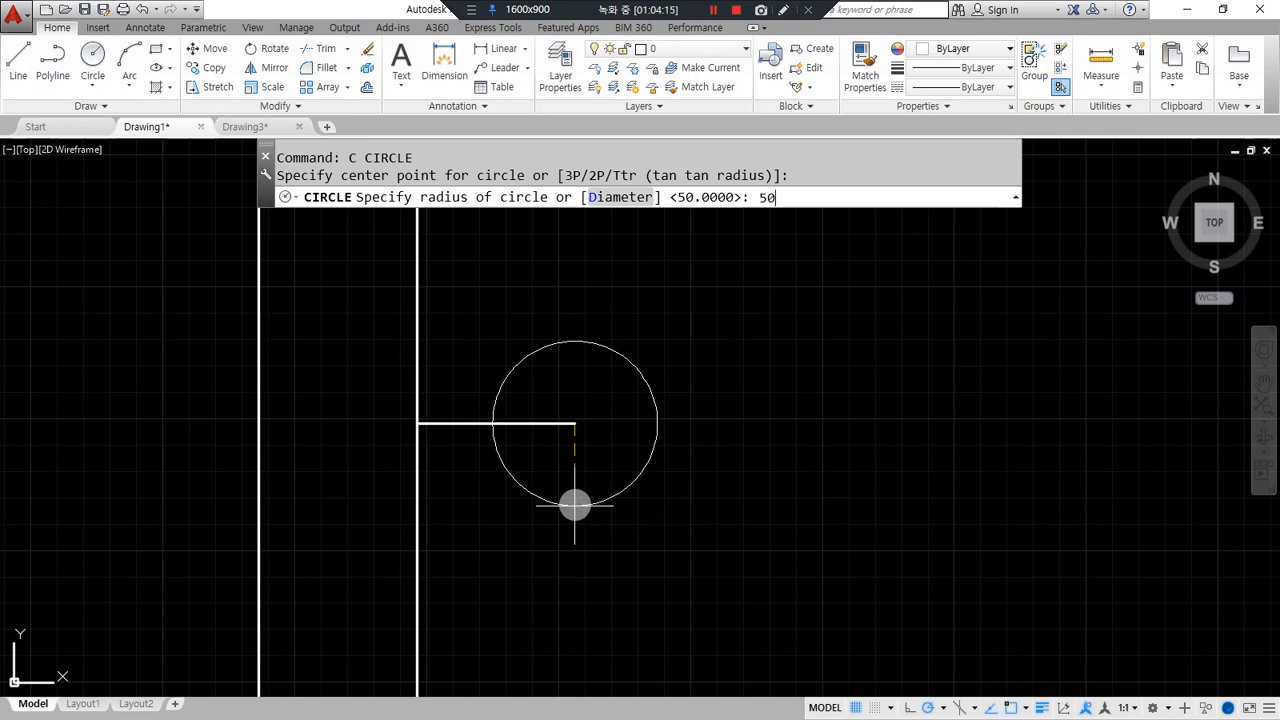
pyautogui.press('Return')
# Draw a three-sided polygon inscribed in the radius 50 circle, with one corner at the circle's left quadrant.
pyautogui.write('pol')
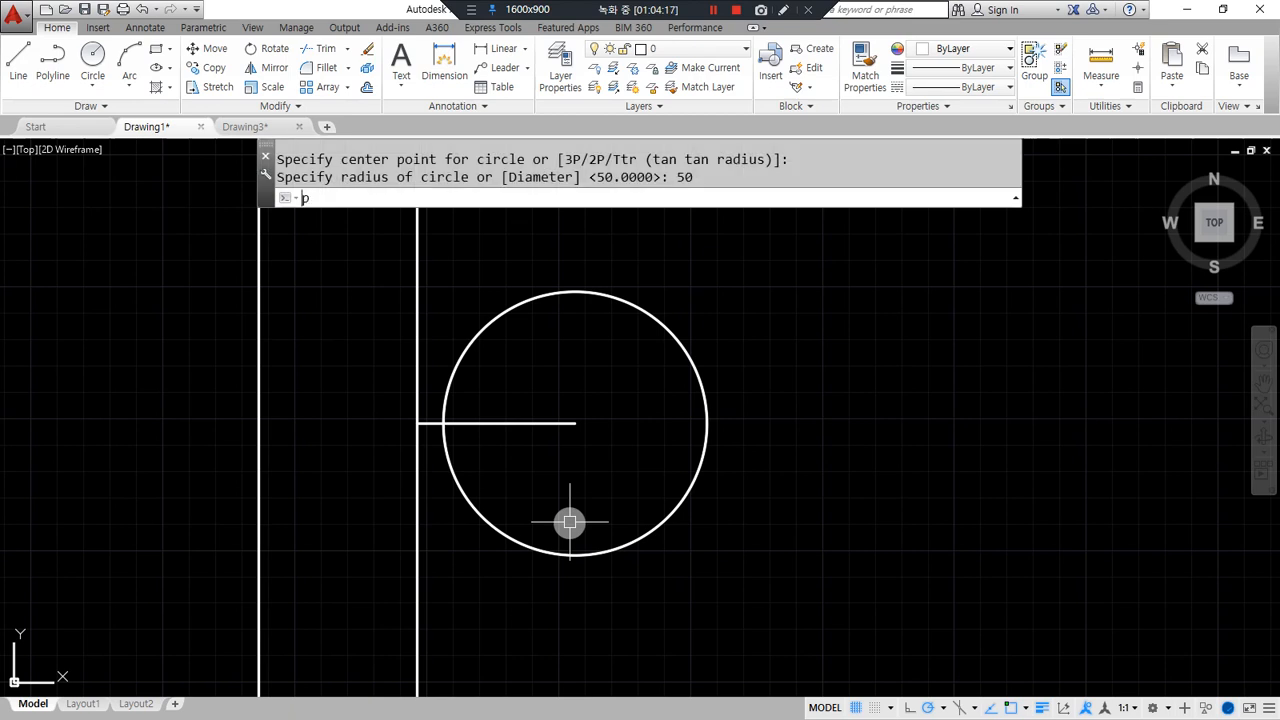
pyautogui.press('Return')
pyautogui.write('3')
pyautogui.press('Return')
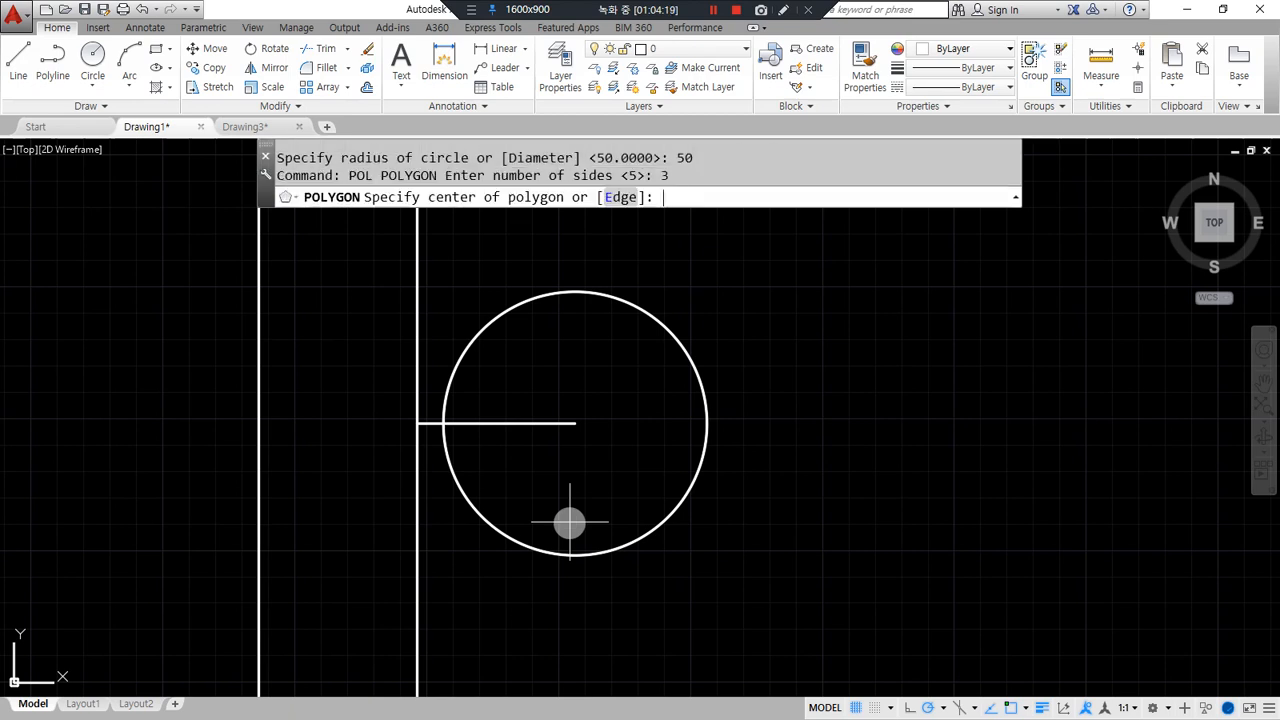
pyautogui.click(573, 425)
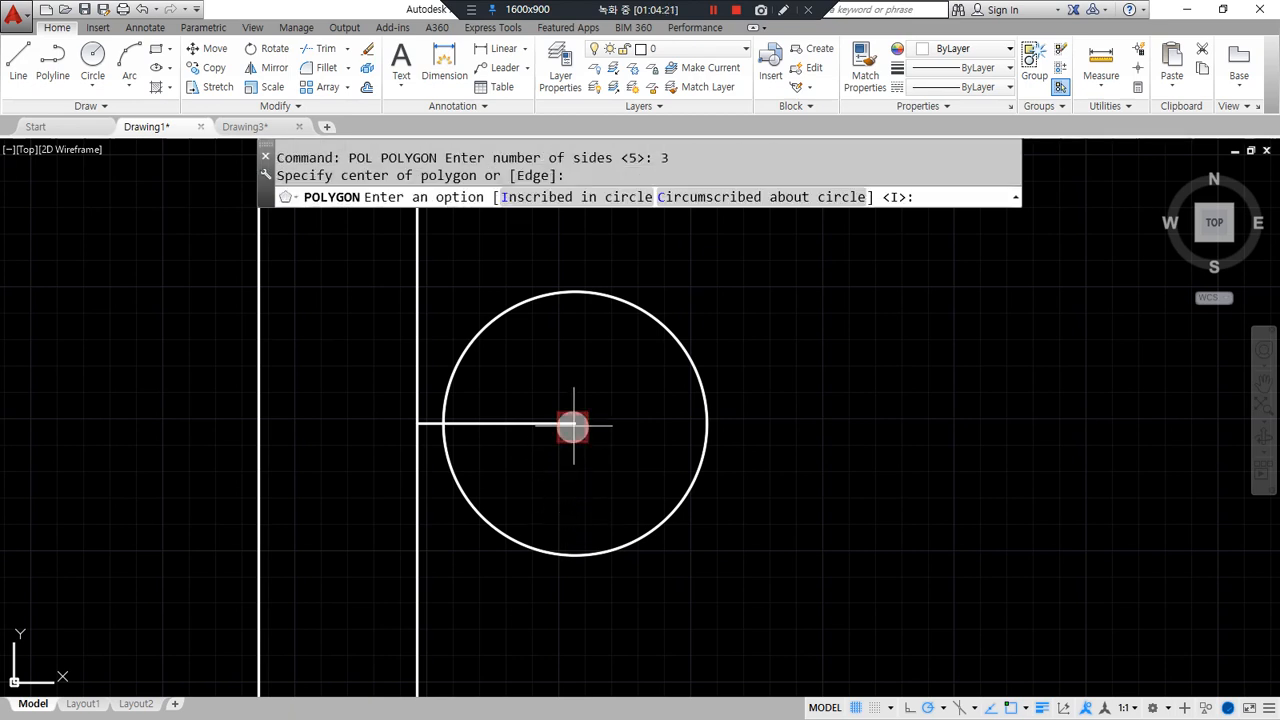
pyautogui.click(522, 196)
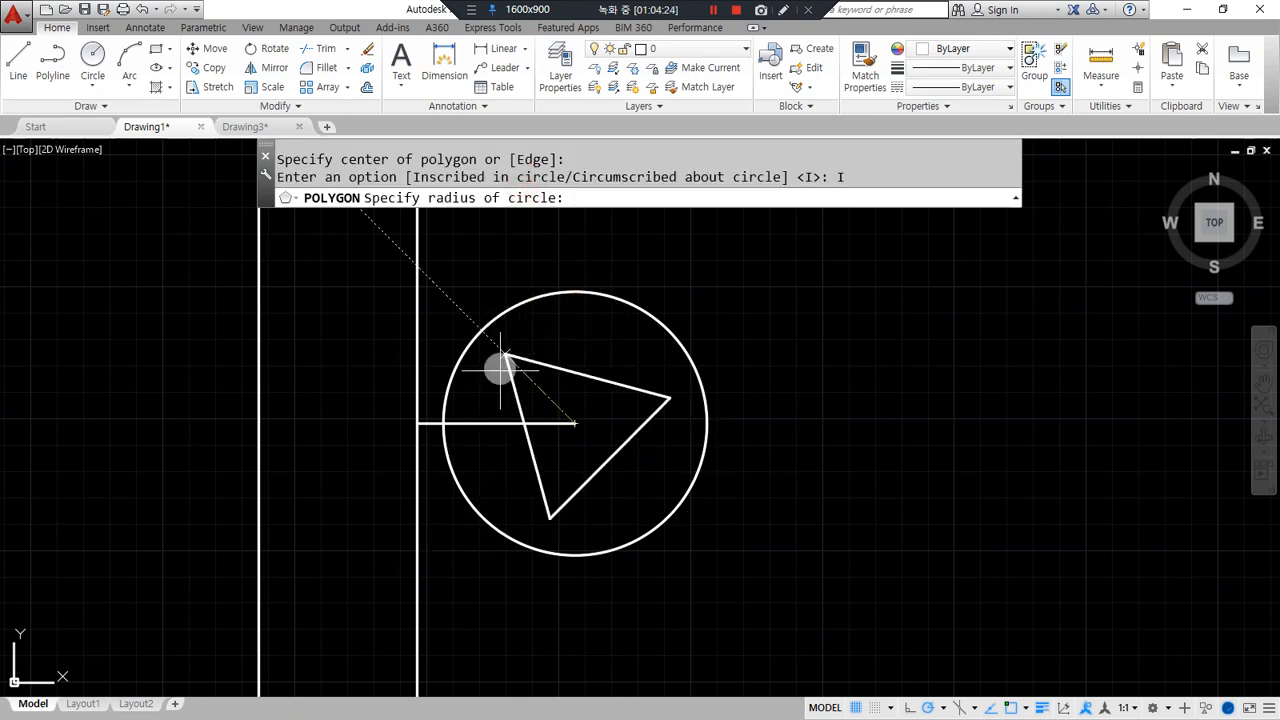
pyautogui.click(444, 422)
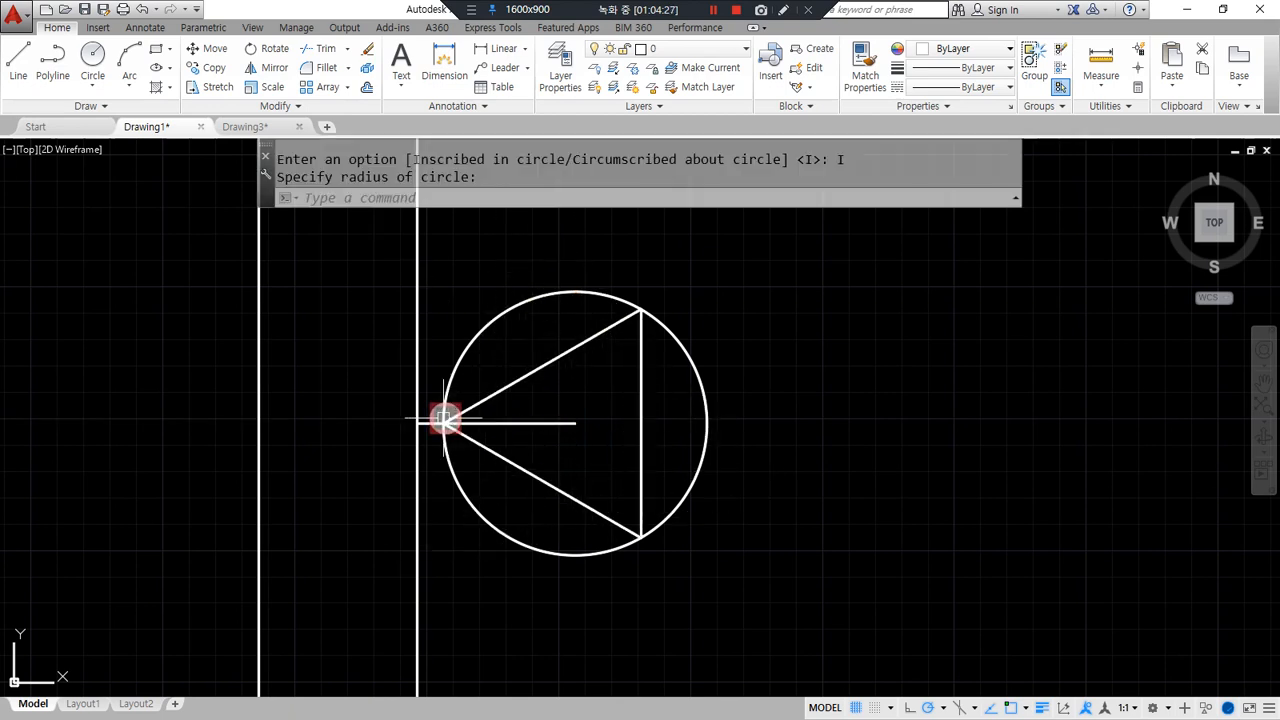
# Erase the radius 50 guide circle and the short horizontal guide line, keeping the triangle.
pyautogui.click(486, 520)
pyautogui.write('e')
pyautogui.press('Return')
# Draw a horizontal line between the two vertical centre lines, level with the large triangle's tip.
pyautogui.write('l')
pyautogui.press('Return')
pyautogui.click(417, 423)
pyautogui.click(257, 423)
pyautogui.press('Return')
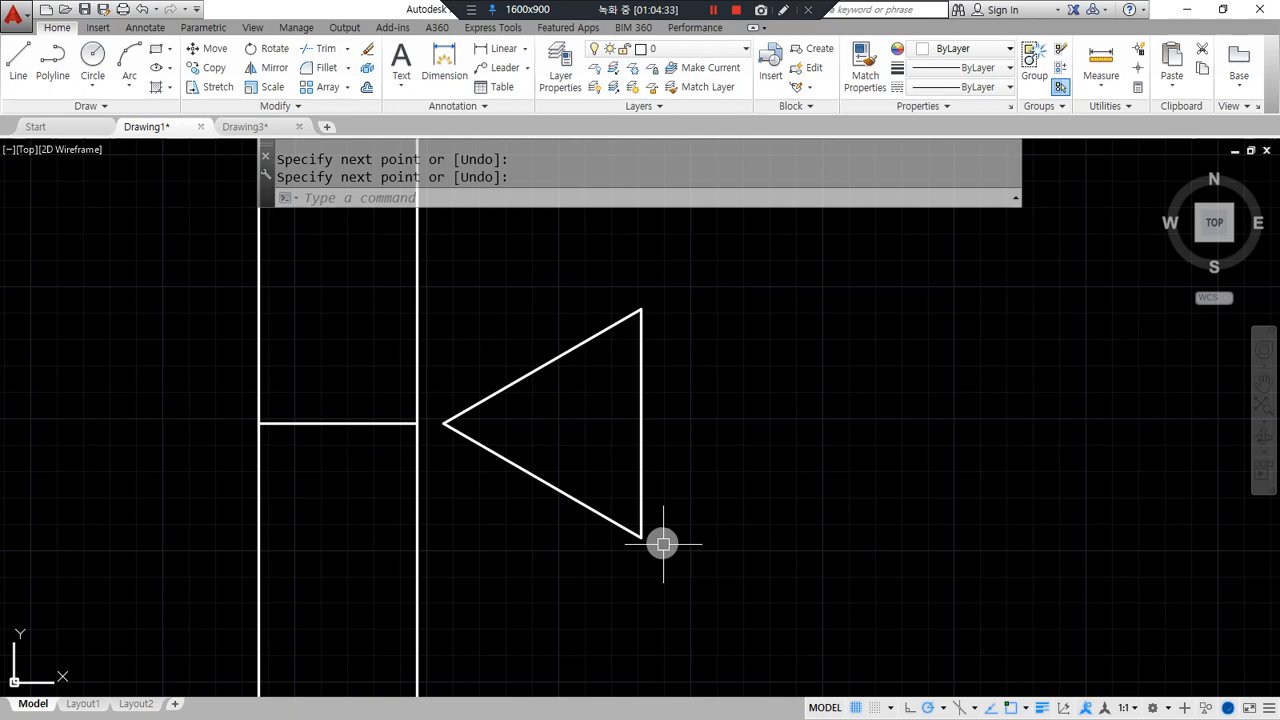
# Mirror the large triangle about a vertical axis through the midpoint of the short line between the centre lines, keeping the original.
pyautogui.write('mi')
pyautogui.press('Return')
pyautogui.click(730, 573)
pyautogui.click(610, 395)
pyautogui.press('Return')
pyautogui.click(337, 423)
pyautogui.click(337, 503)
pyautogui.press('Return')
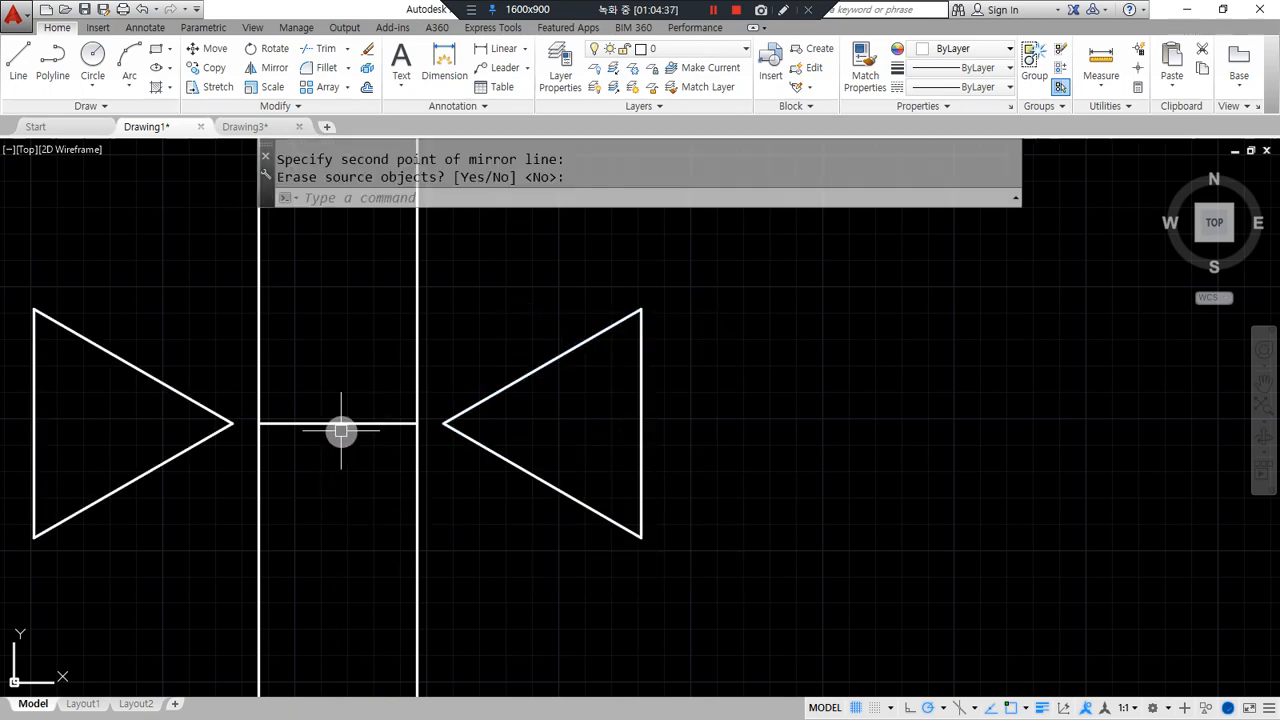
# Erase the short horizontal line between the two large triangles.
pyautogui.write('e')
pyautogui.press('Return')
pyautogui.scroll(-10, 337, 480)
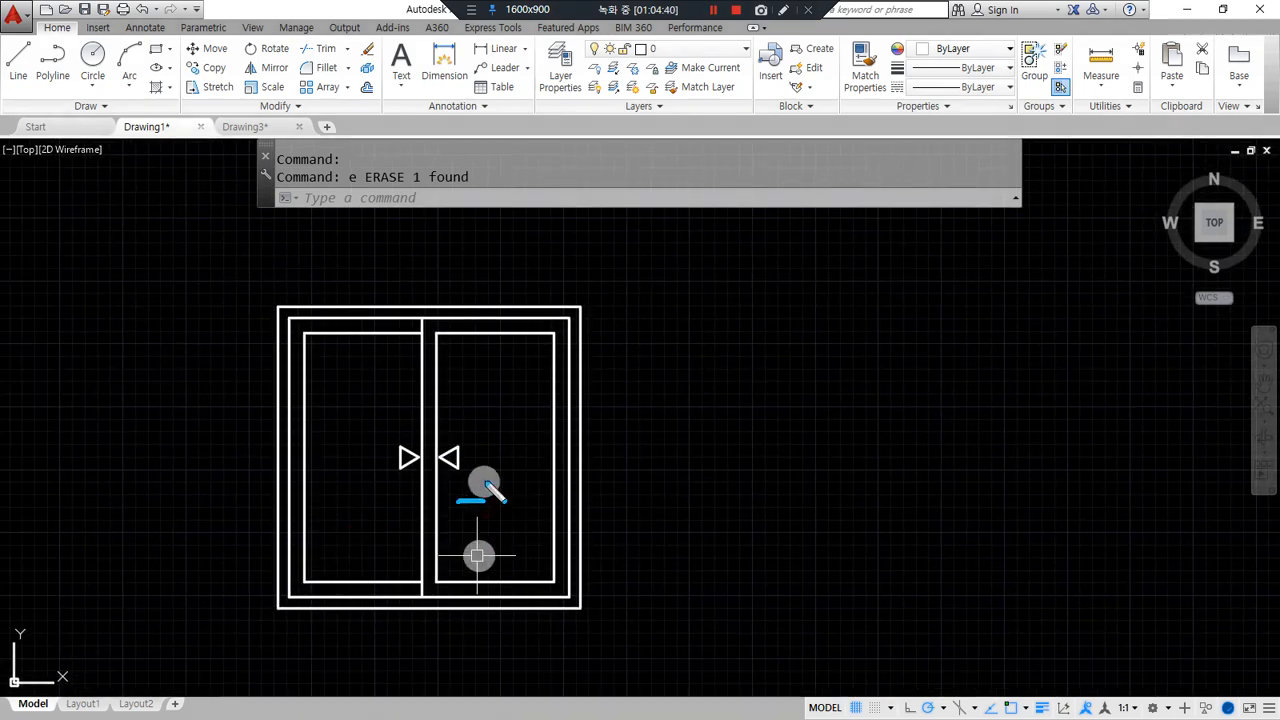
pyautogui.press('Escape')
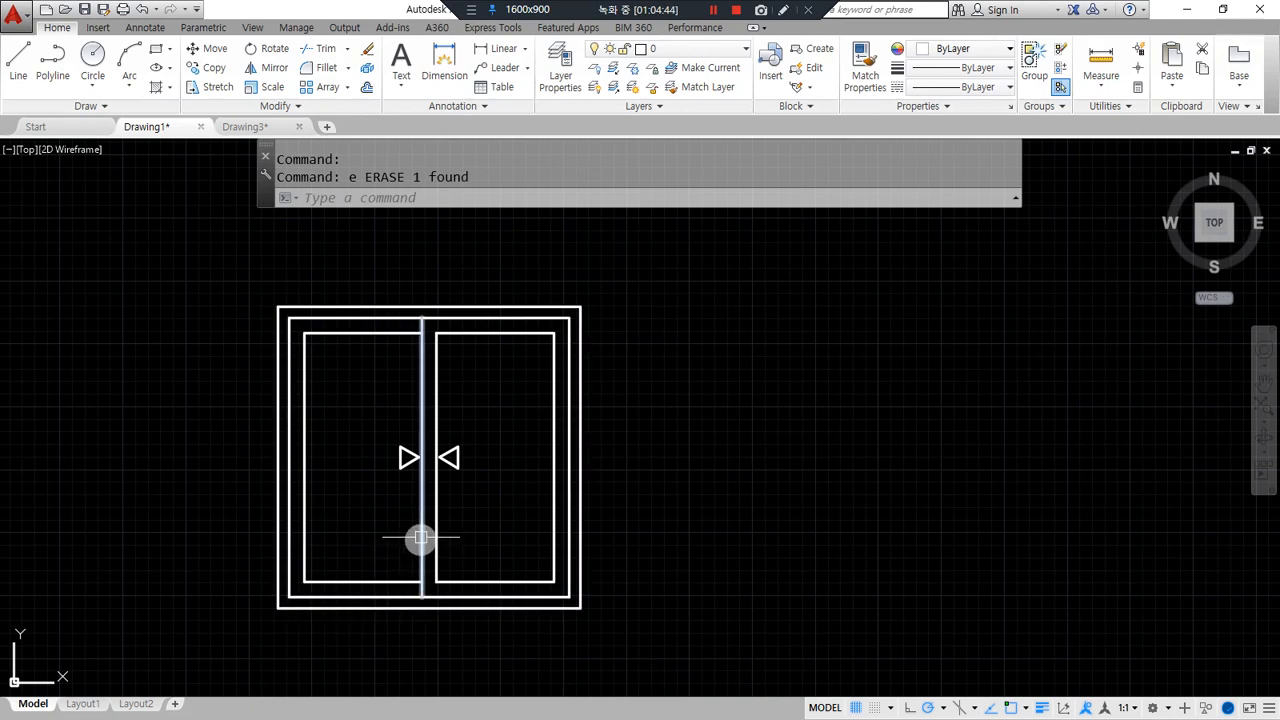
# Erase both large triangles from the window elevation.
pyautogui.scroll(2, 423, 537)
pyautogui.click(352, 352)
pyautogui.click(506, 482)
pyautogui.write('e')
pyautogui.press('Return')
# Draw a new horizontal guide line 60 long to the right from the right-hand centre line's midpoint.
pyautogui.scroll(3, 470, 440)
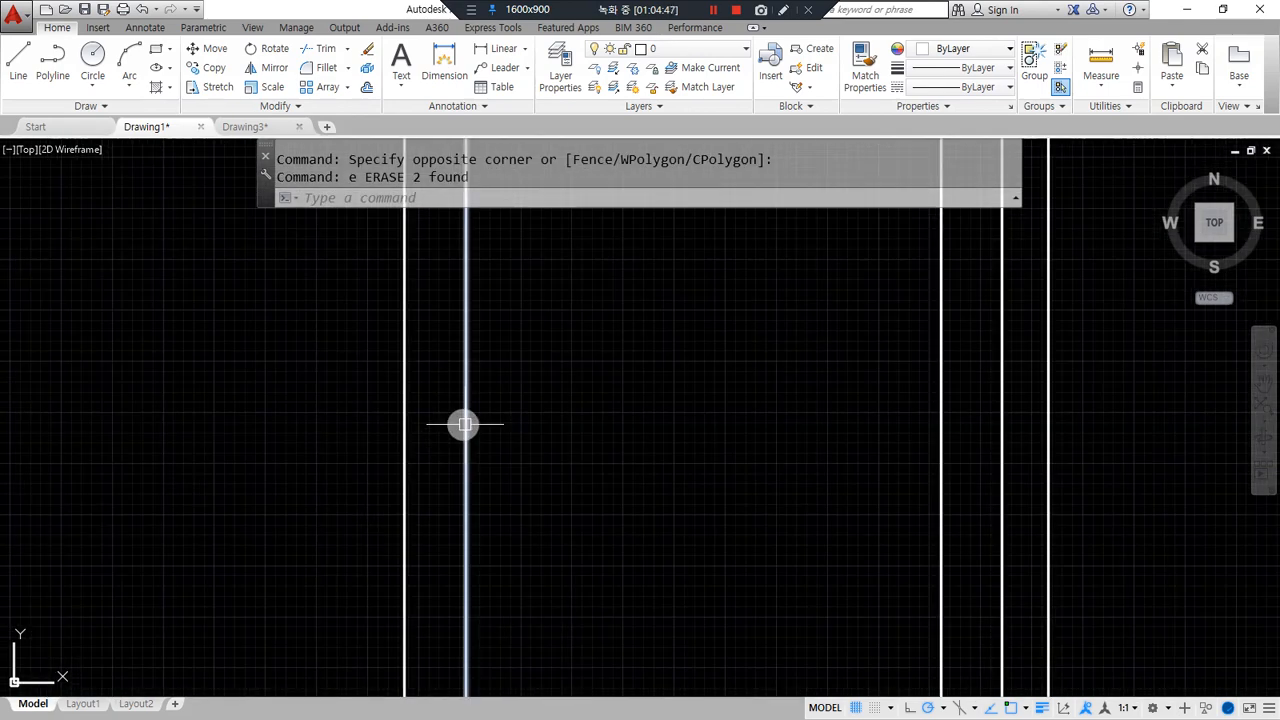
pyautogui.write('l')
pyautogui.press('Return')
pyautogui.click(467, 412)
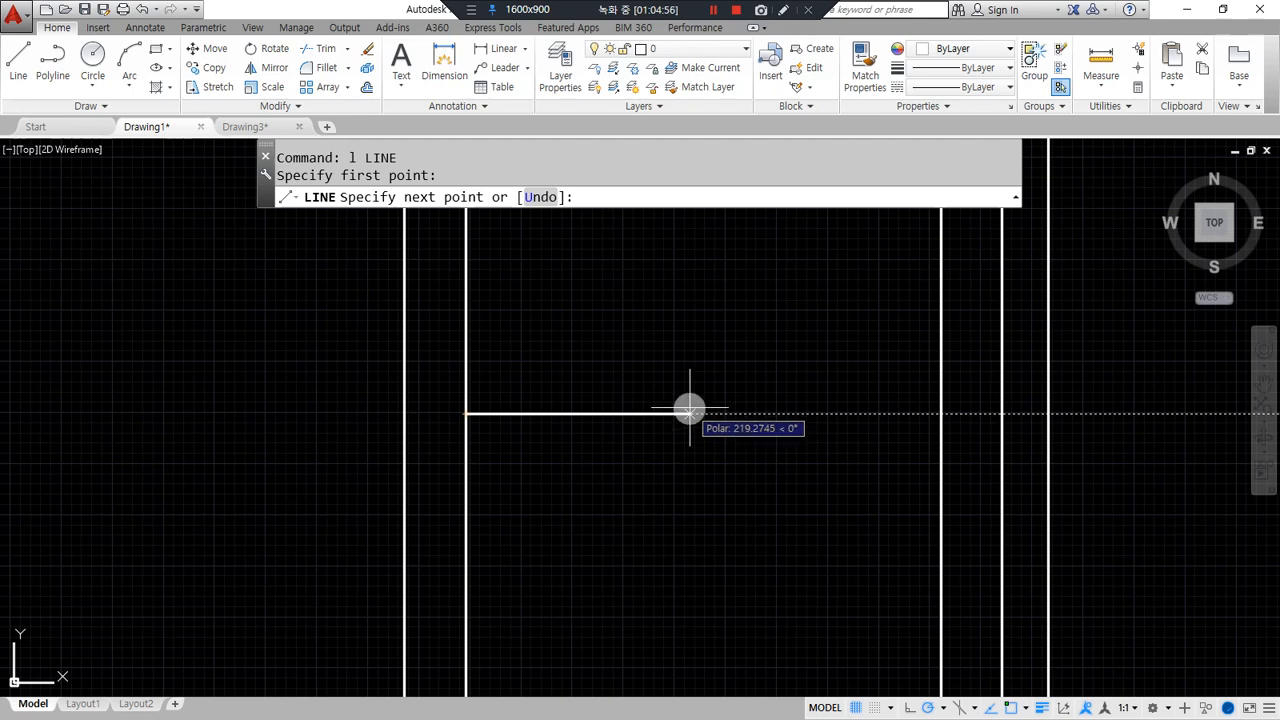
pyautogui.write('40')
pyautogui.press('Return')
pyautogui.press('Return')
# Draw a circle of radius 30 centred on the guide line's free end.
pyautogui.scroll(2, 483, 411)
pyautogui.write('c')
pyautogui.press('Return')
pyautogui.click(549, 412)
pyautogui.write('30')
pyautogui.press('Return')
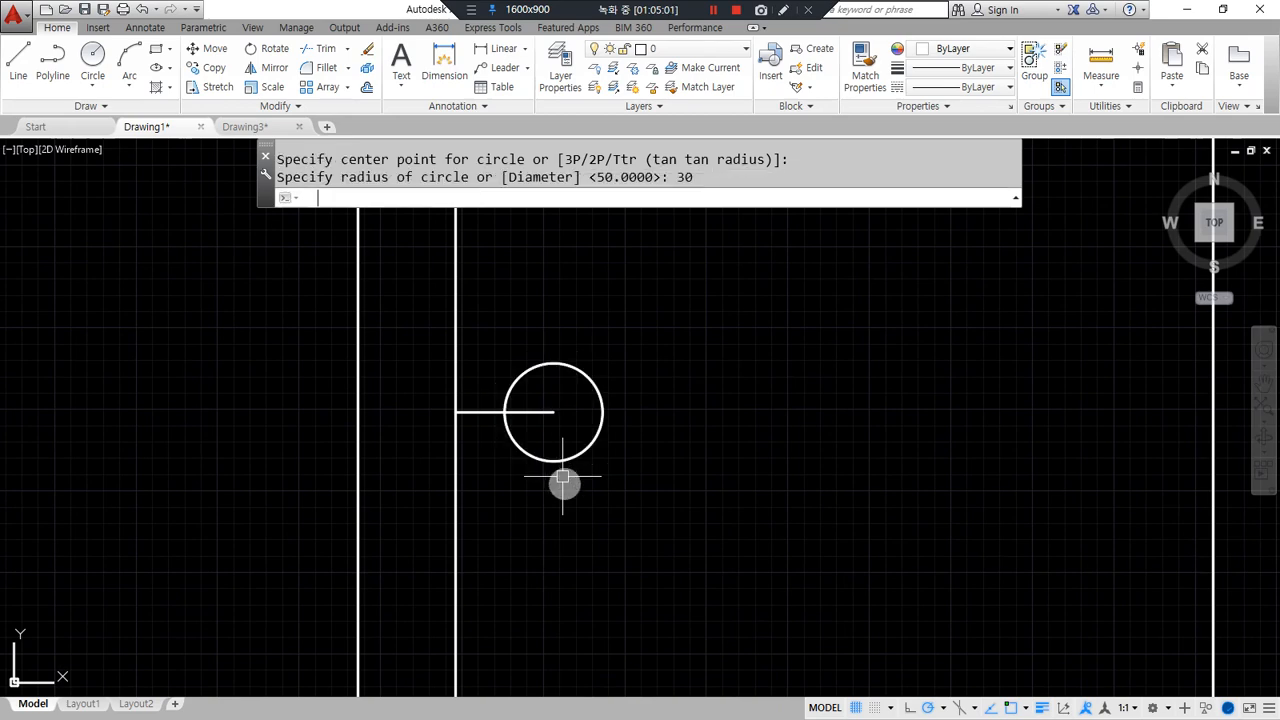
# Draw a three-sided polygon inscribed in the radius 30 circle, with one corner at the circle's left quadrant.
pyautogui.scroll(4, 540, 397)
pyautogui.write('pol')
pyautogui.press('Return')
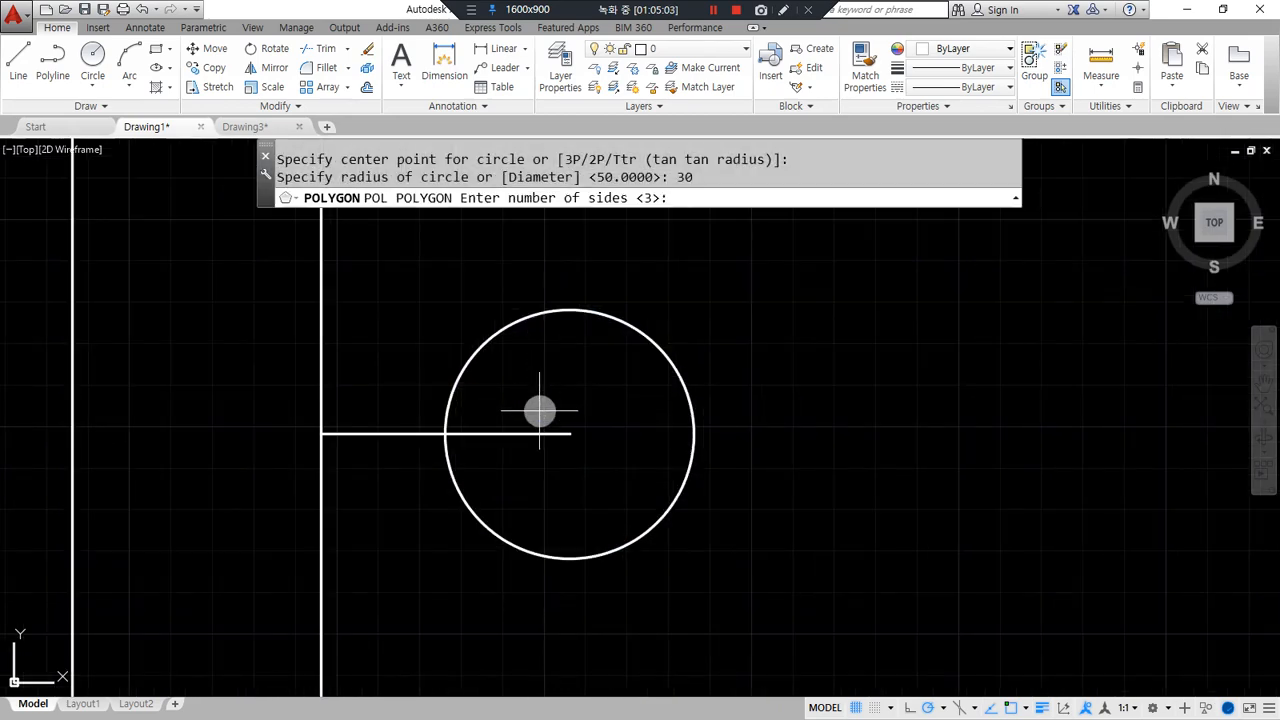
pyautogui.press('Return')
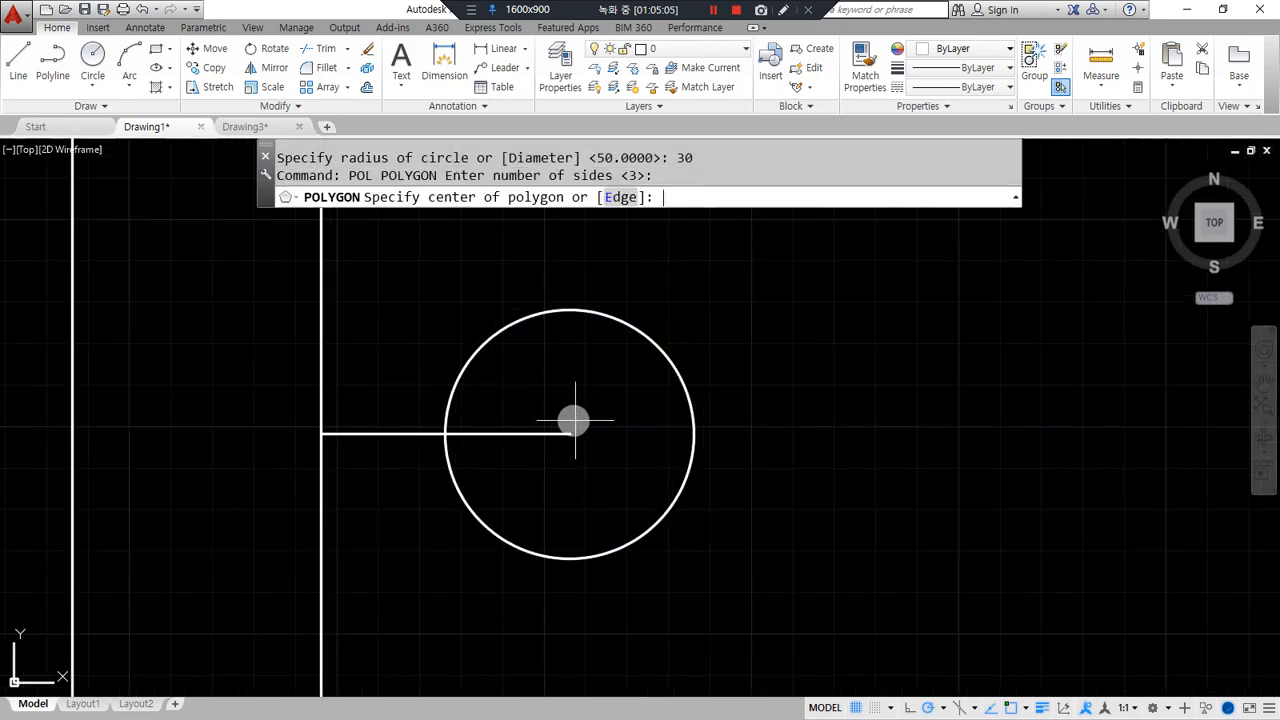
pyautogui.click(570, 433)
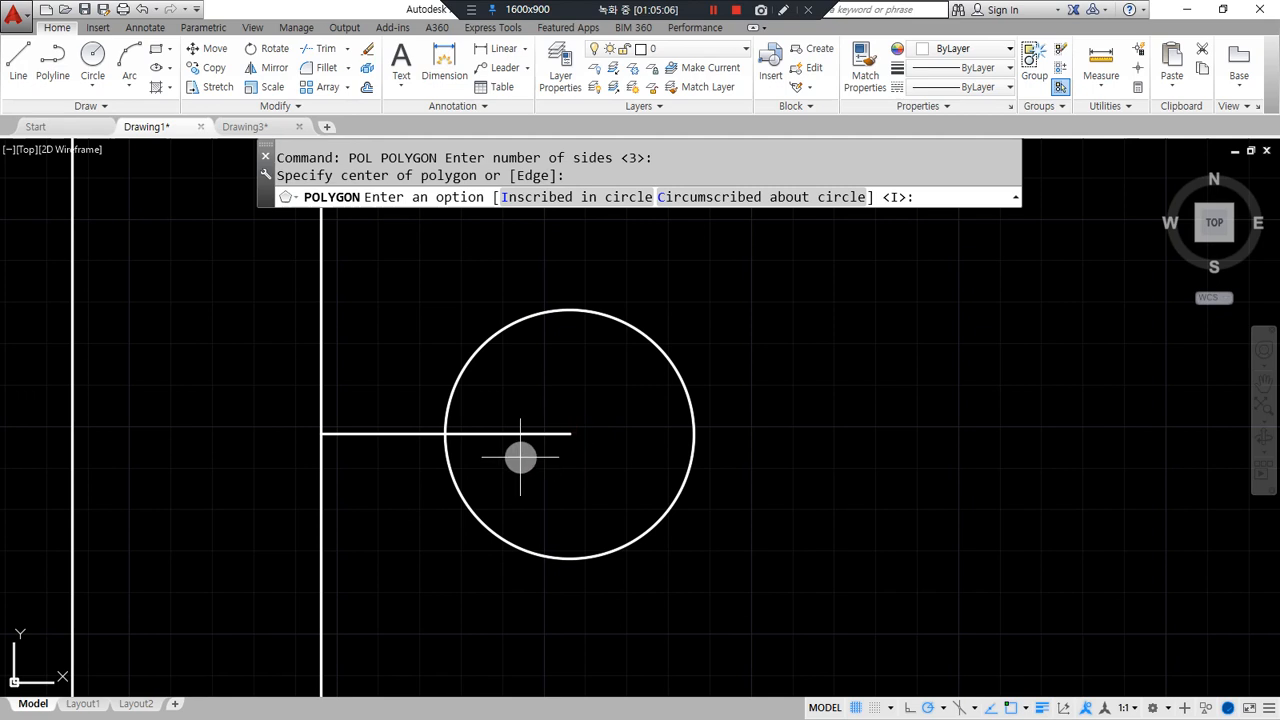
pyautogui.press('Return')
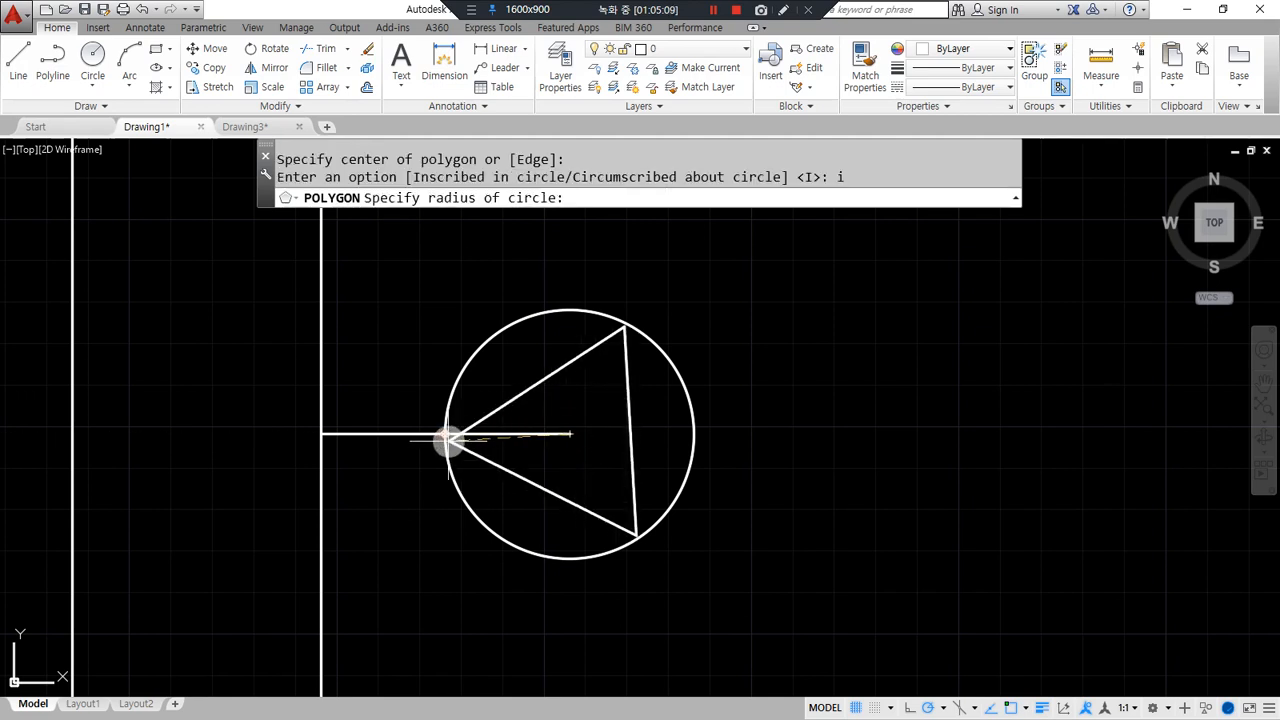
pyautogui.click(446, 434)
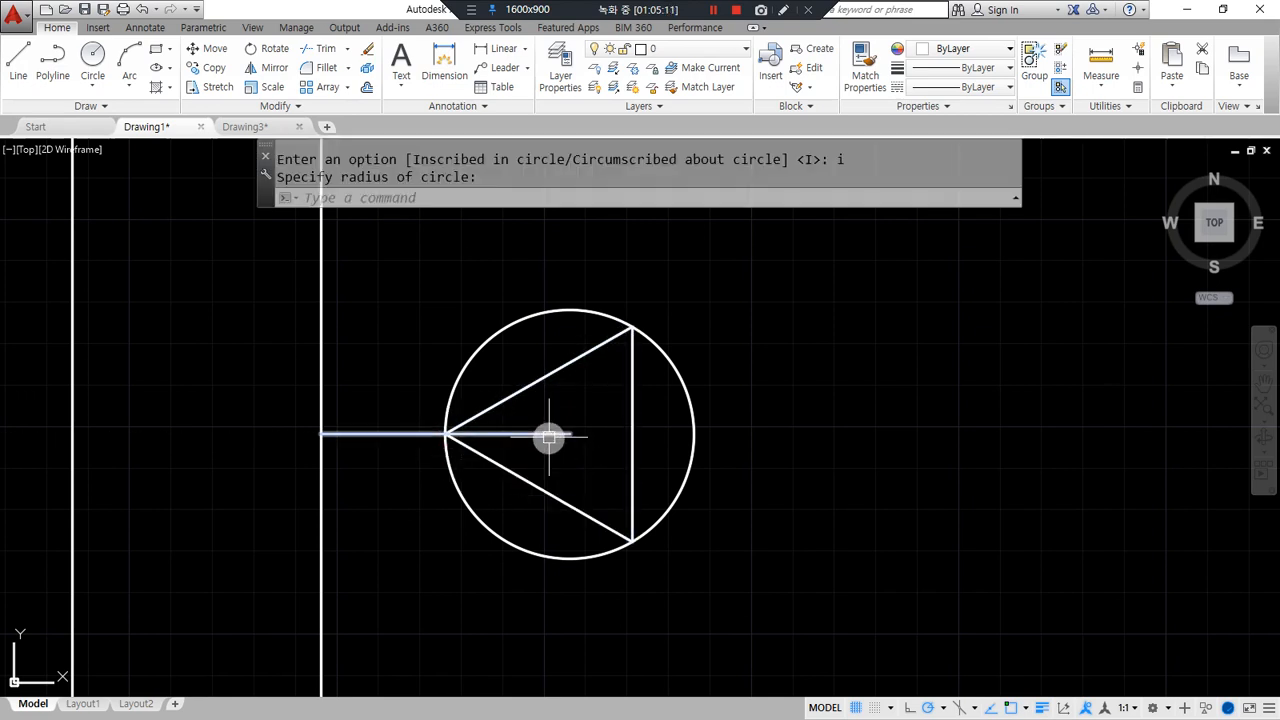
# Erase the radius 30 circle and its horizontal guide line, keeping the small triangle.
pyautogui.click(466, 493)
pyautogui.click(426, 452)
pyautogui.click(388, 411)
pyautogui.write('e')
pyautogui.press('Return')
pyautogui.scroll(-2, 371, 490)
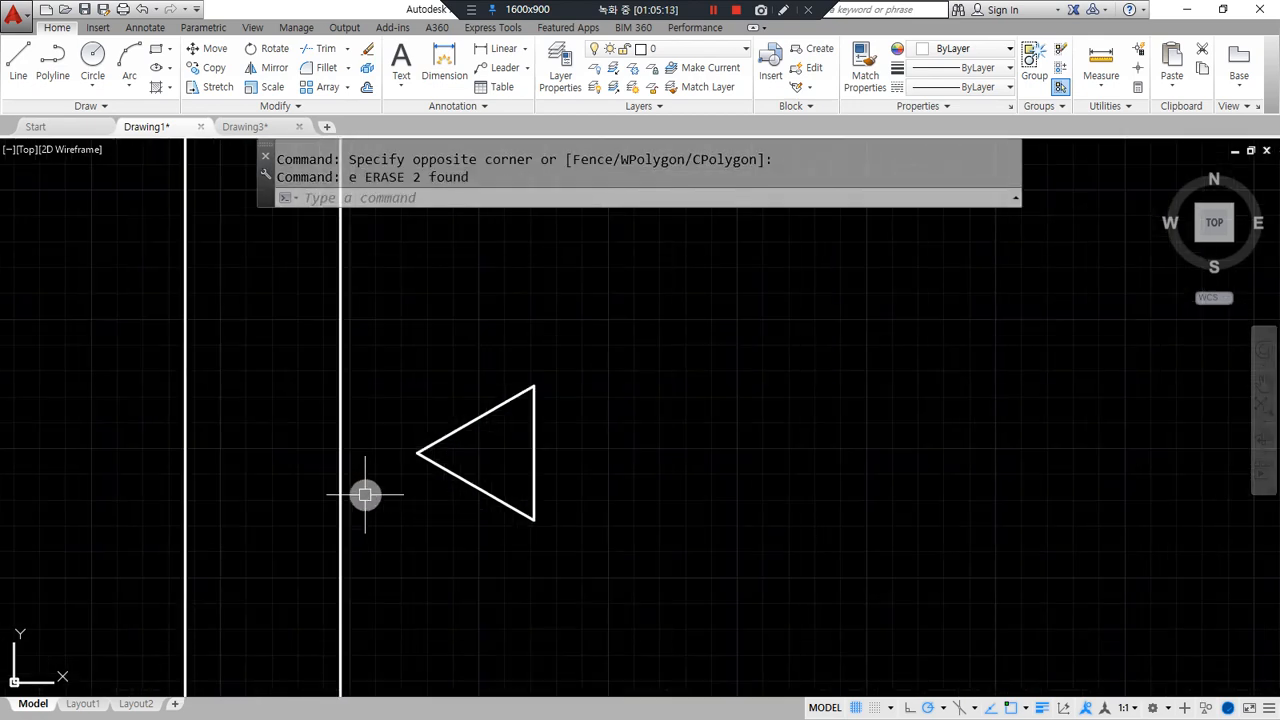
# Draw a horizontal guide line between the midpoints of the two vertical centre lines, level with the small triangle's tip.
pyautogui.moveTo(375, 492); pyautogui.dragTo(469, 449, button='middle')
pyautogui.write('l')
pyautogui.press('Return')
pyautogui.click(429, 413)
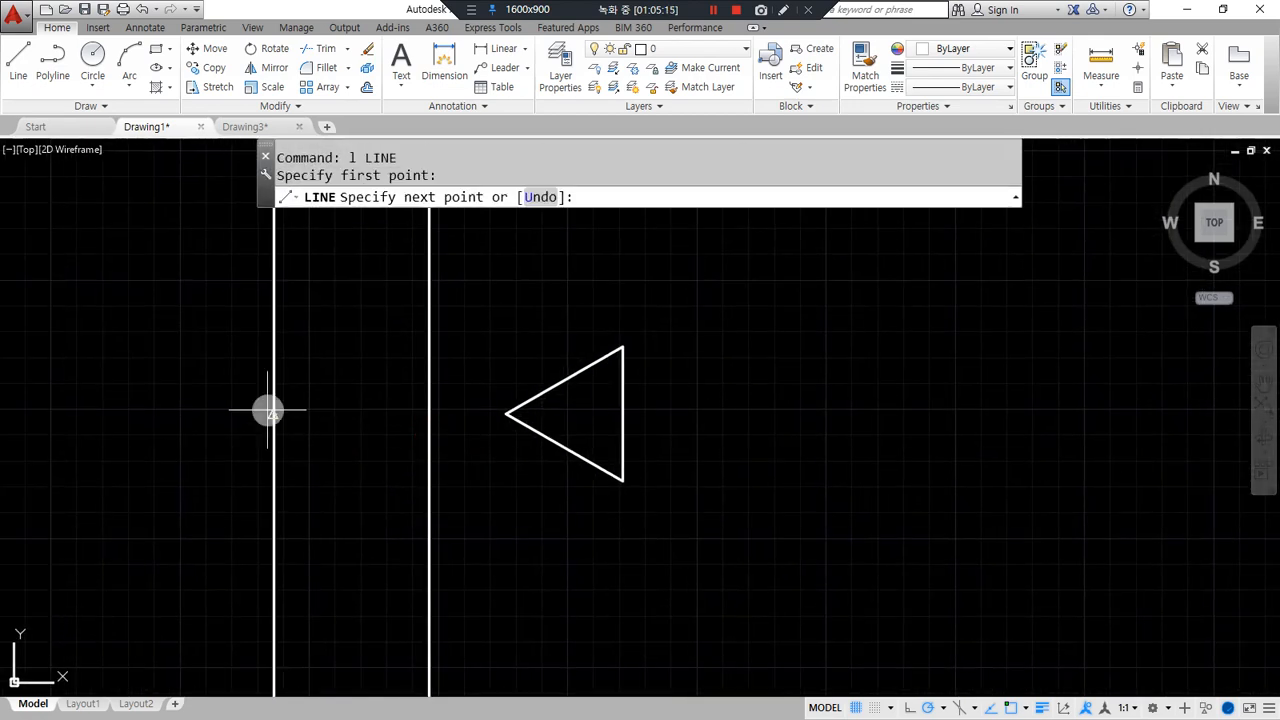
pyautogui.click(268, 411)
pyautogui.press('Return')
# Mirror the small triangle about a vertical axis through the guide line's midpoint, keeping the original.
pyautogui.write('mi')
pyautogui.press('Return')
pyautogui.click(729, 543)
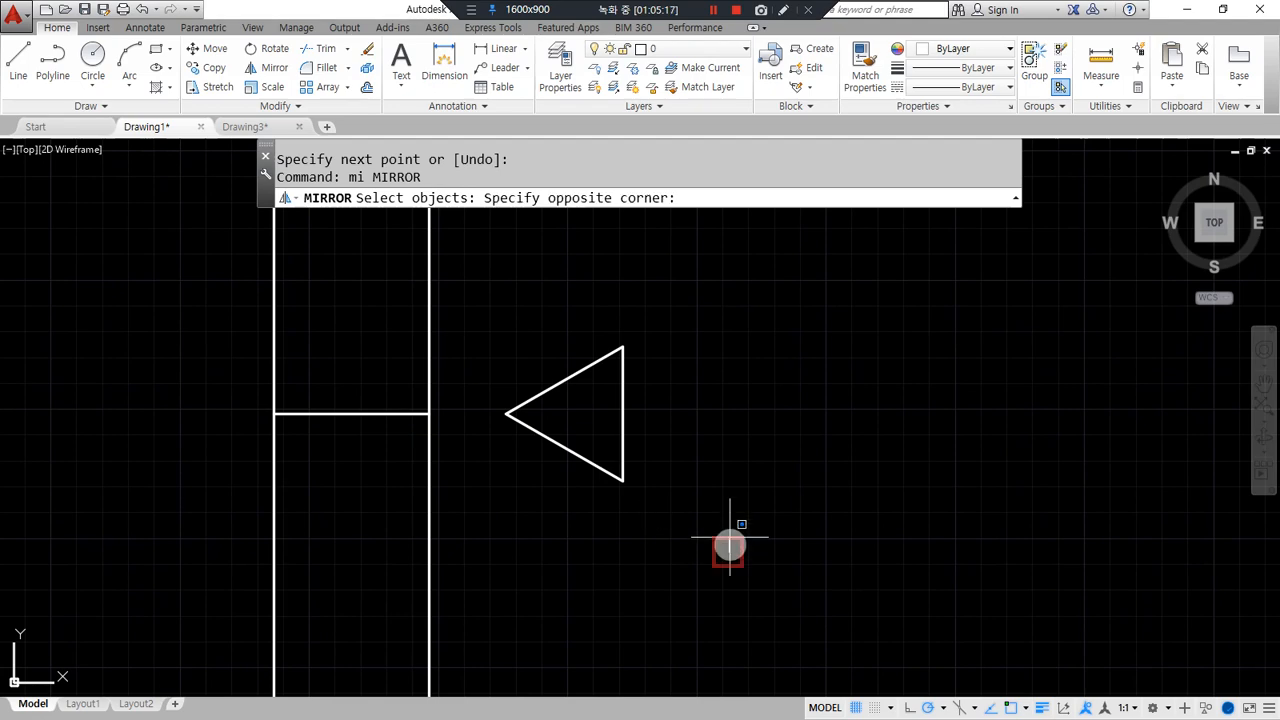
pyautogui.click(490, 287)
pyautogui.press('Return')
pyautogui.click(350, 412)
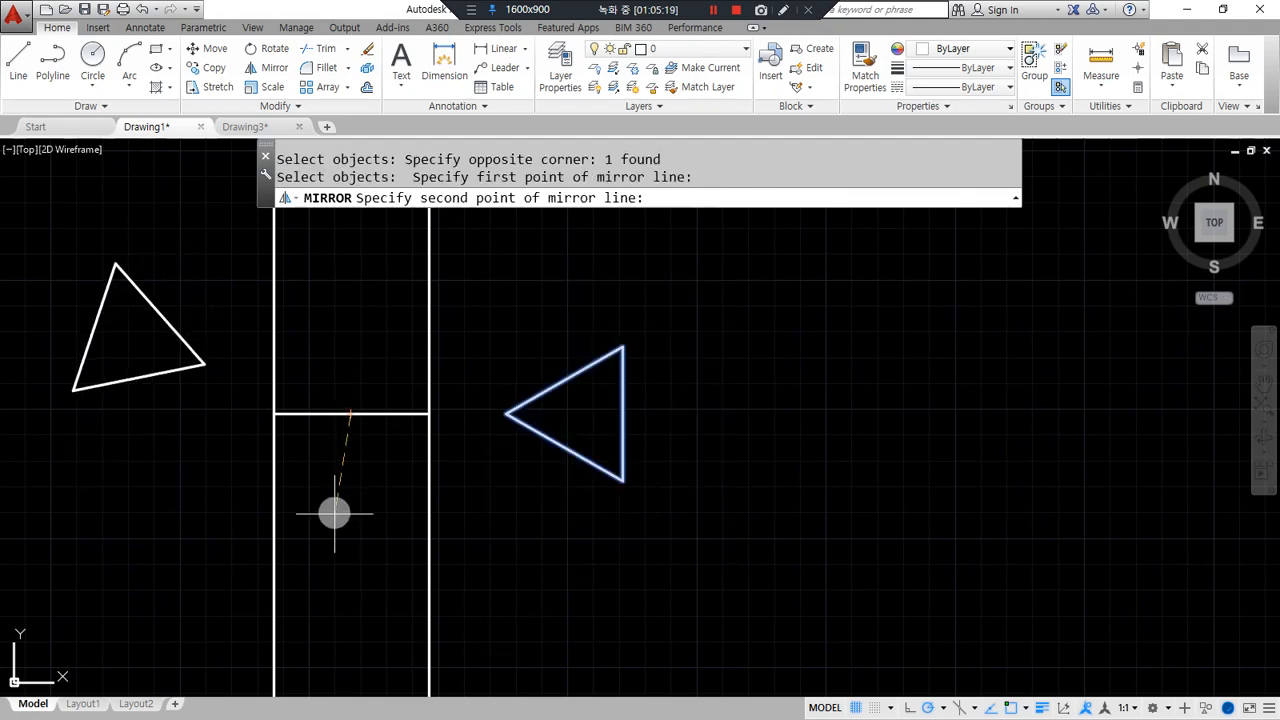
pyautogui.click(343, 560)
pyautogui.press('Return')
# Erase the horizontal guide line between the two small triangles.
pyautogui.click(349, 412)
pyautogui.write('e')
pyautogui.press('Return')
pyautogui.scroll(-8, 337, 468)
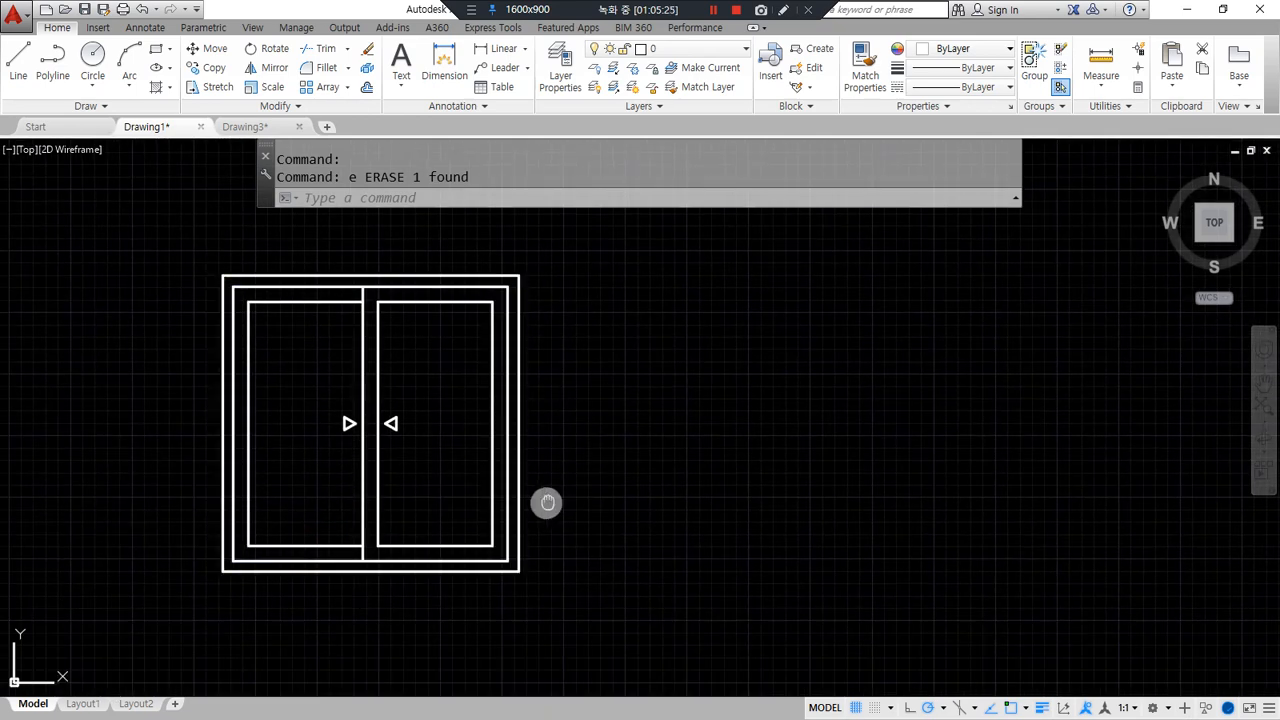
pyautogui.moveTo(547, 502); pyautogui.dragTo(572, 528, button='middle')
pyautogui.scroll(2, 430, 421)
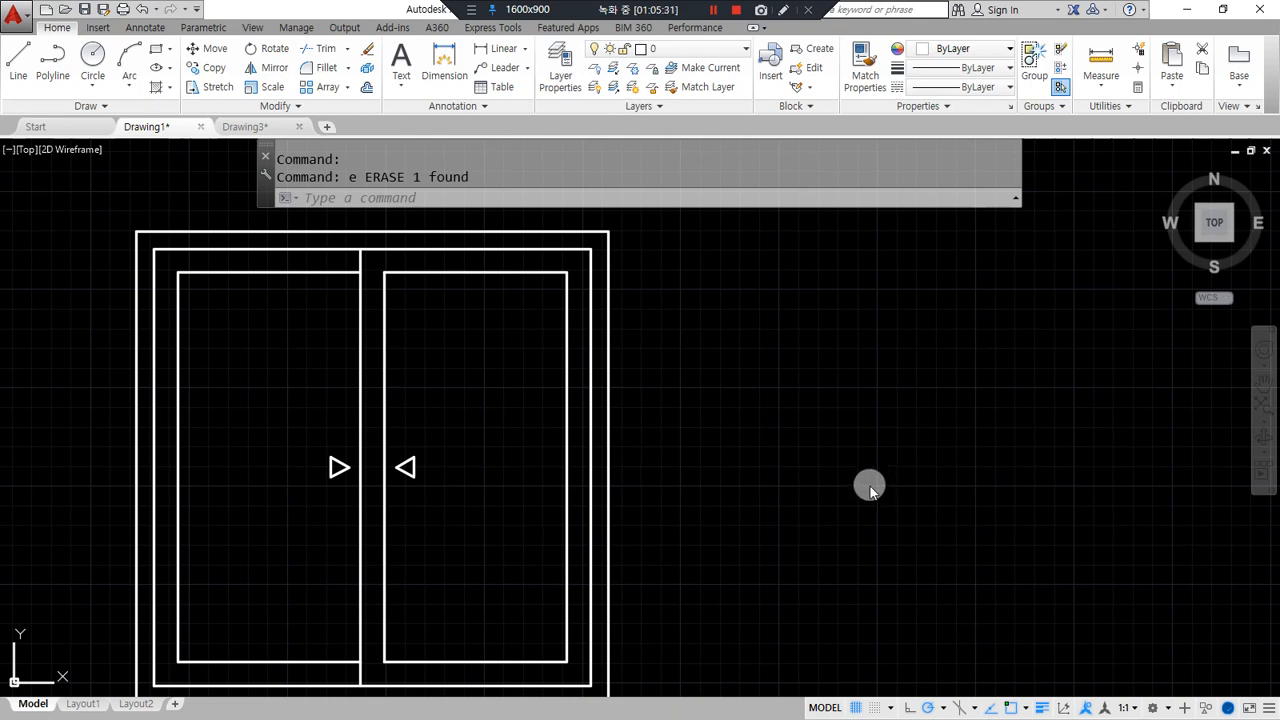
# Start a spline and set its creation method to CV.
pyautogui.click(727, 424)
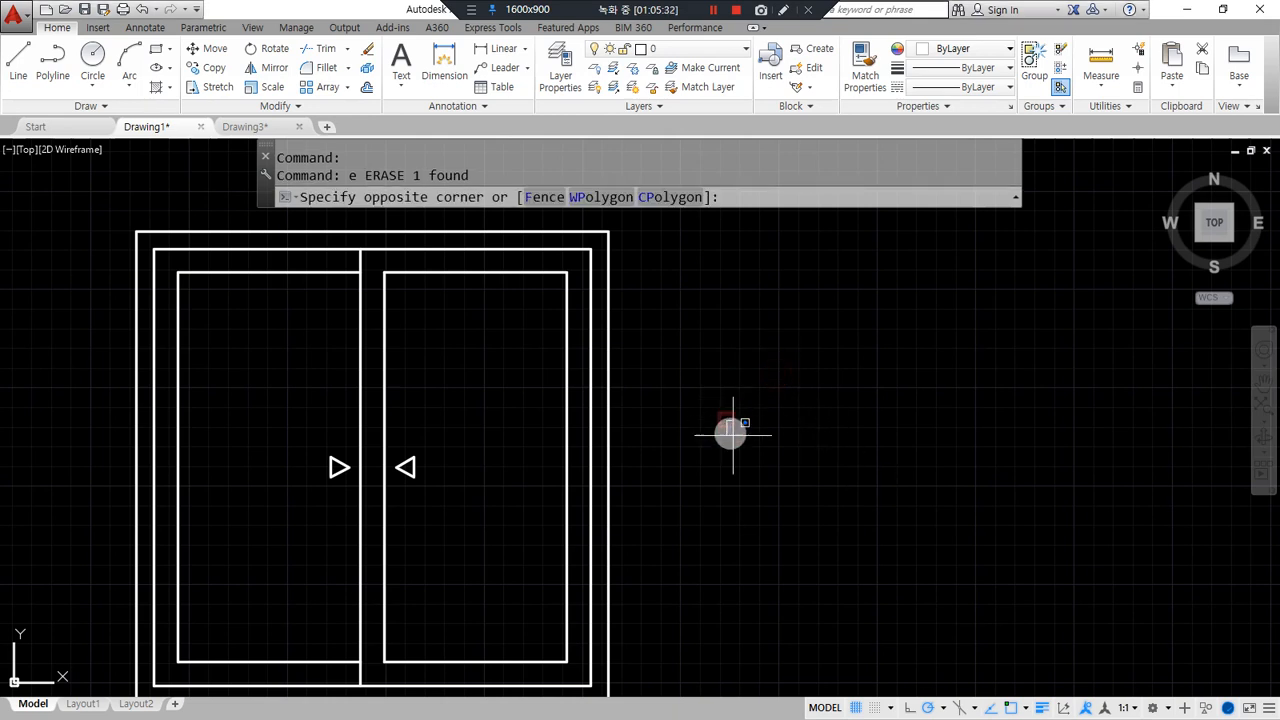
pyautogui.write('spl')
pyautogui.press('Return')
pyautogui.press('Escape')
pyautogui.press('Return')
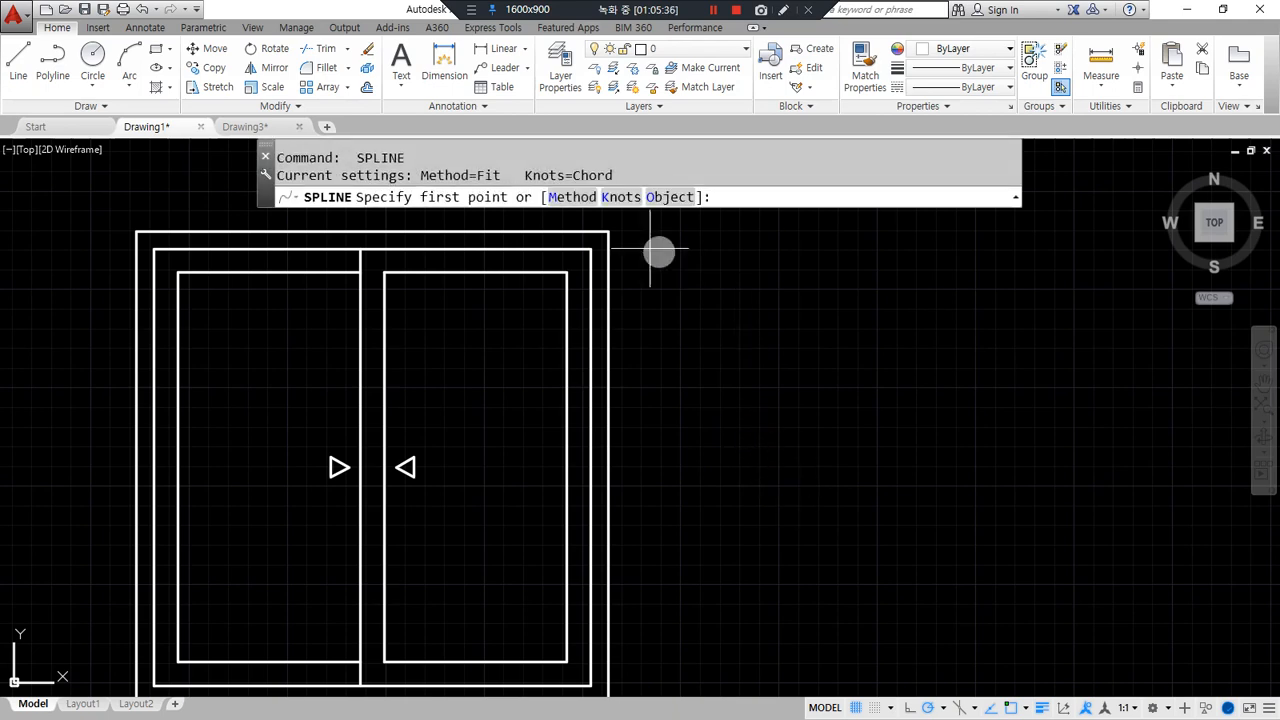
pyautogui.click(574, 197)
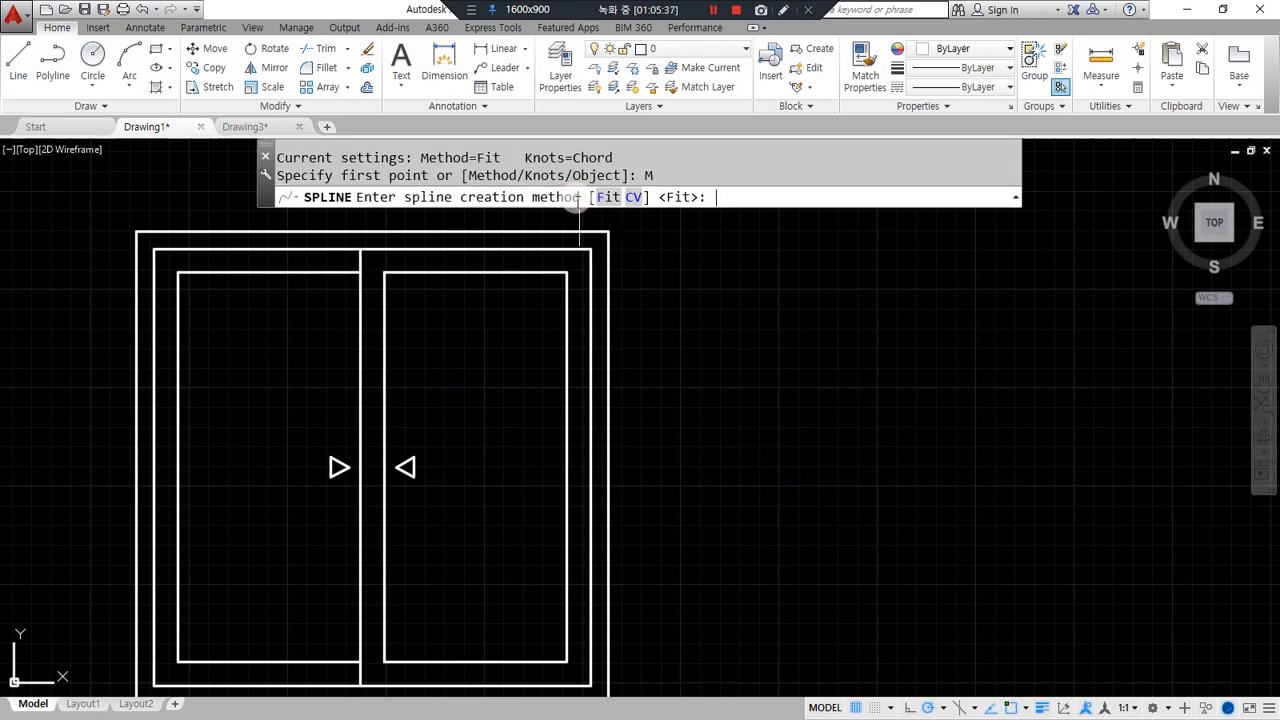
pyautogui.click(635, 197)
# Draw a closed freehand spline beside the window elevation, with a large rounded loop, a small notch and a long narrow tail.
pyautogui.moveTo(849, 377); pyautogui.dragTo(762, 453, button='middle')
pyautogui.click(789, 402)
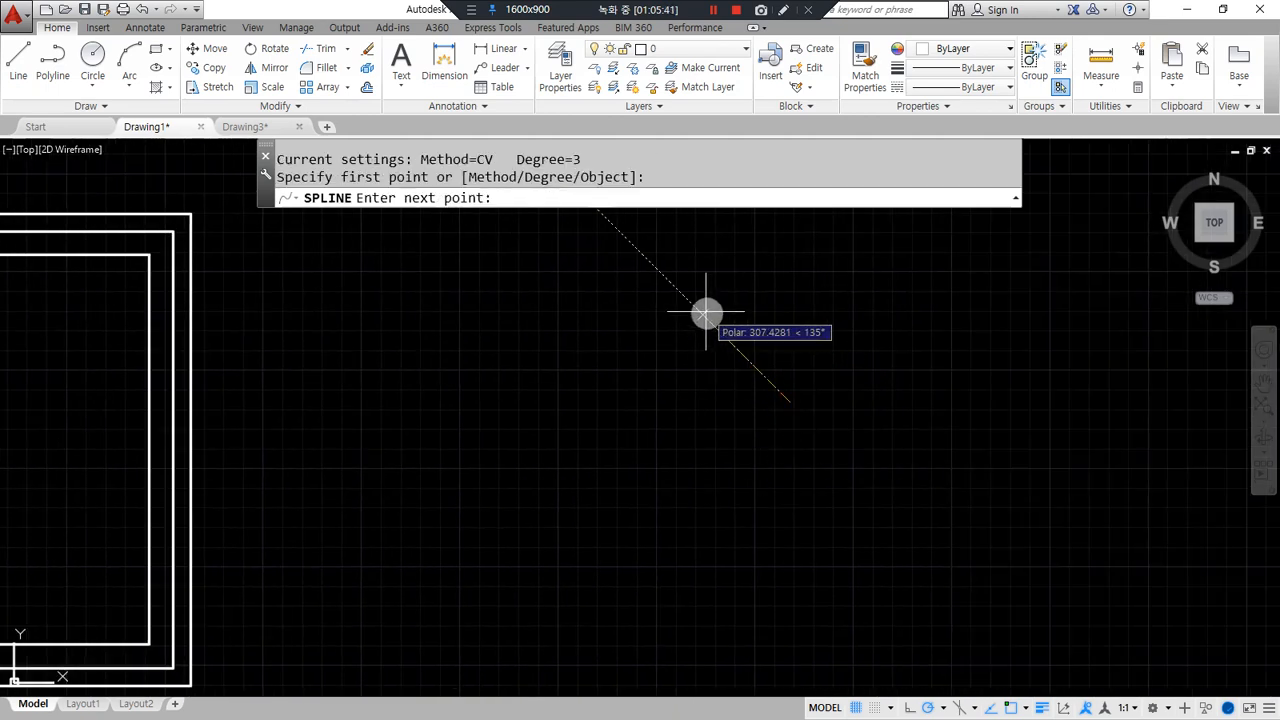
pyautogui.click(716, 285)
pyautogui.click(613, 285)
pyautogui.click(570, 354)
pyautogui.click(601, 428)
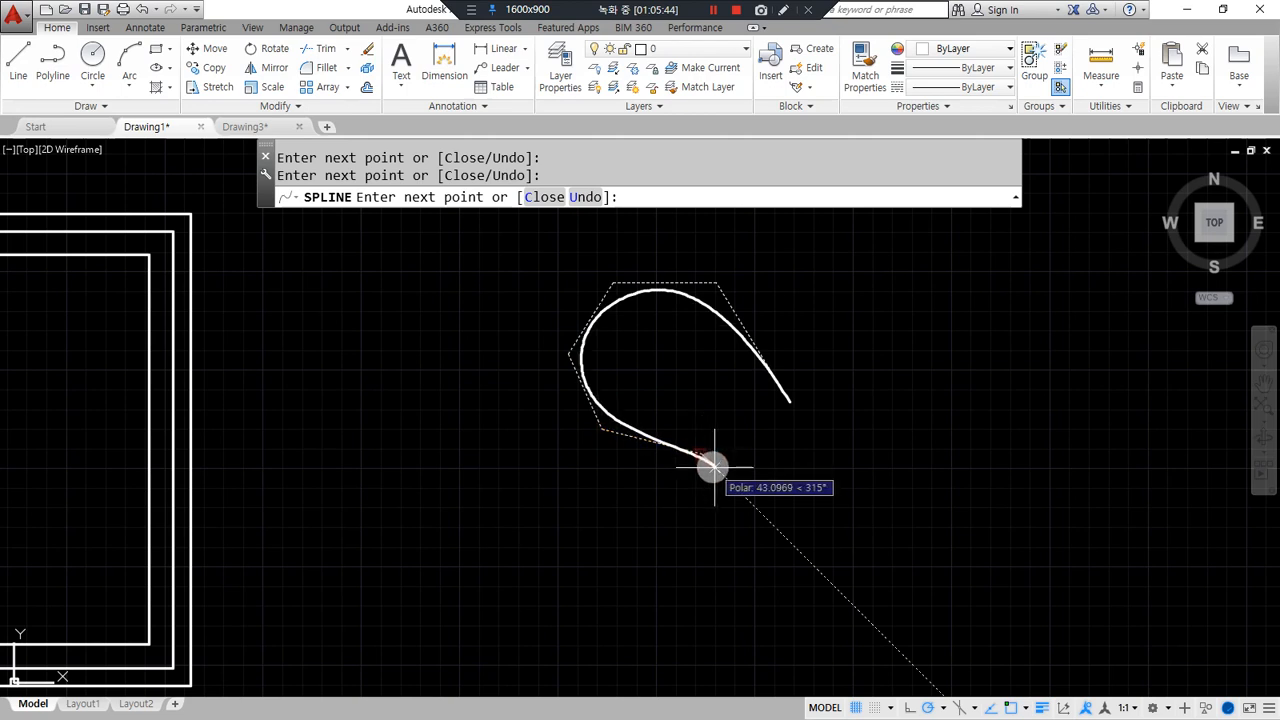
pyautogui.click(763, 466)
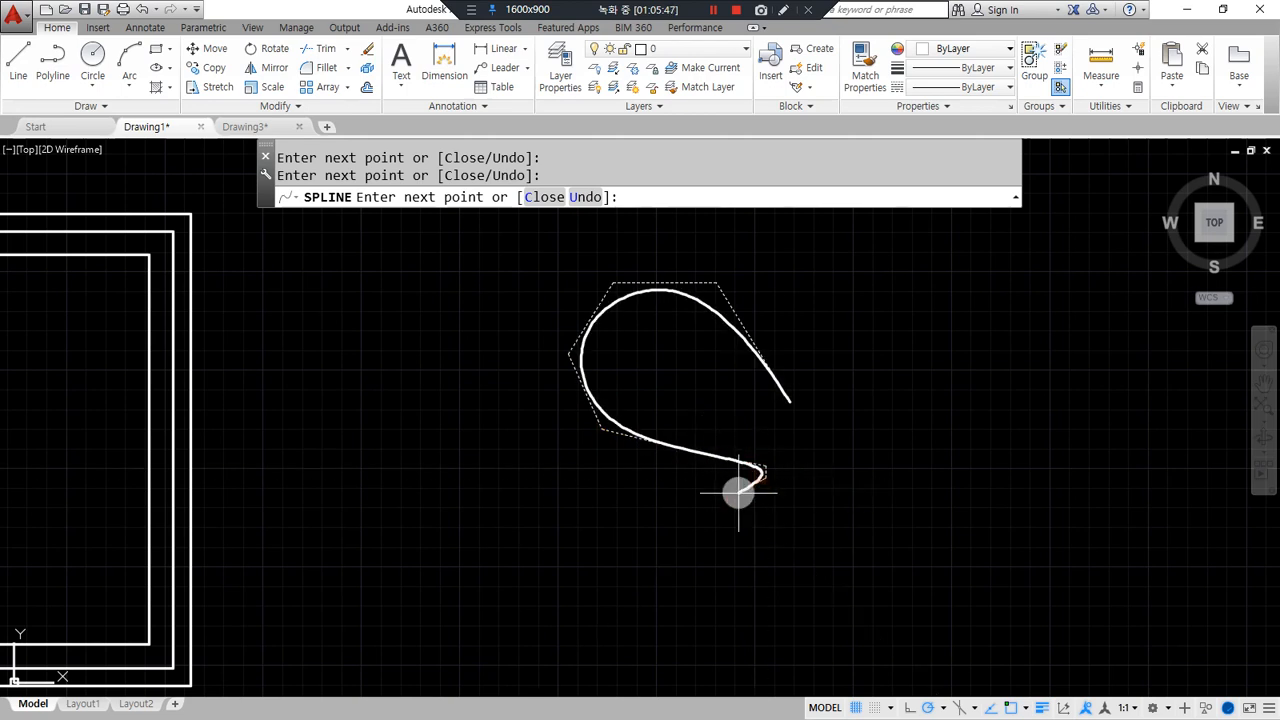
pyautogui.click(744, 529)
pyautogui.click(783, 528)
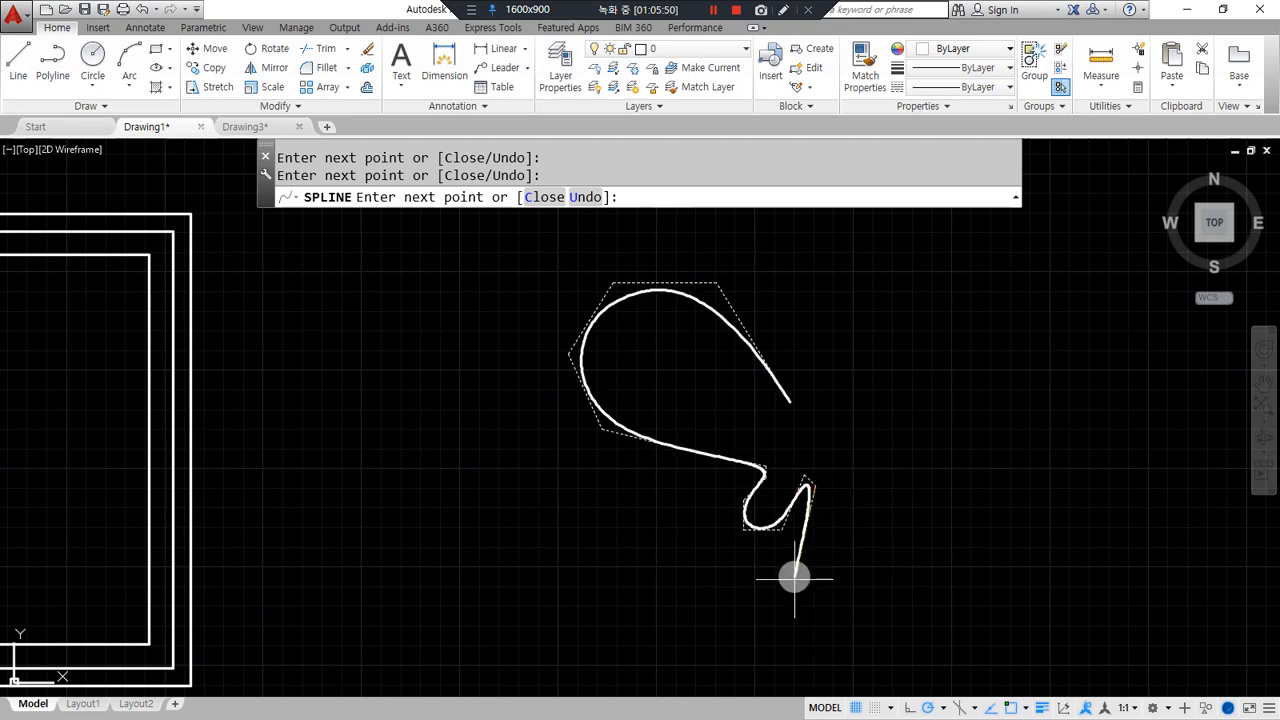
pyautogui.click(769, 619)
pyautogui.moveTo(773, 652); pyautogui.dragTo(731, 306, button='middle')
pyautogui.click(739, 506)
pyautogui.click(773, 540)
pyautogui.click(799, 466)
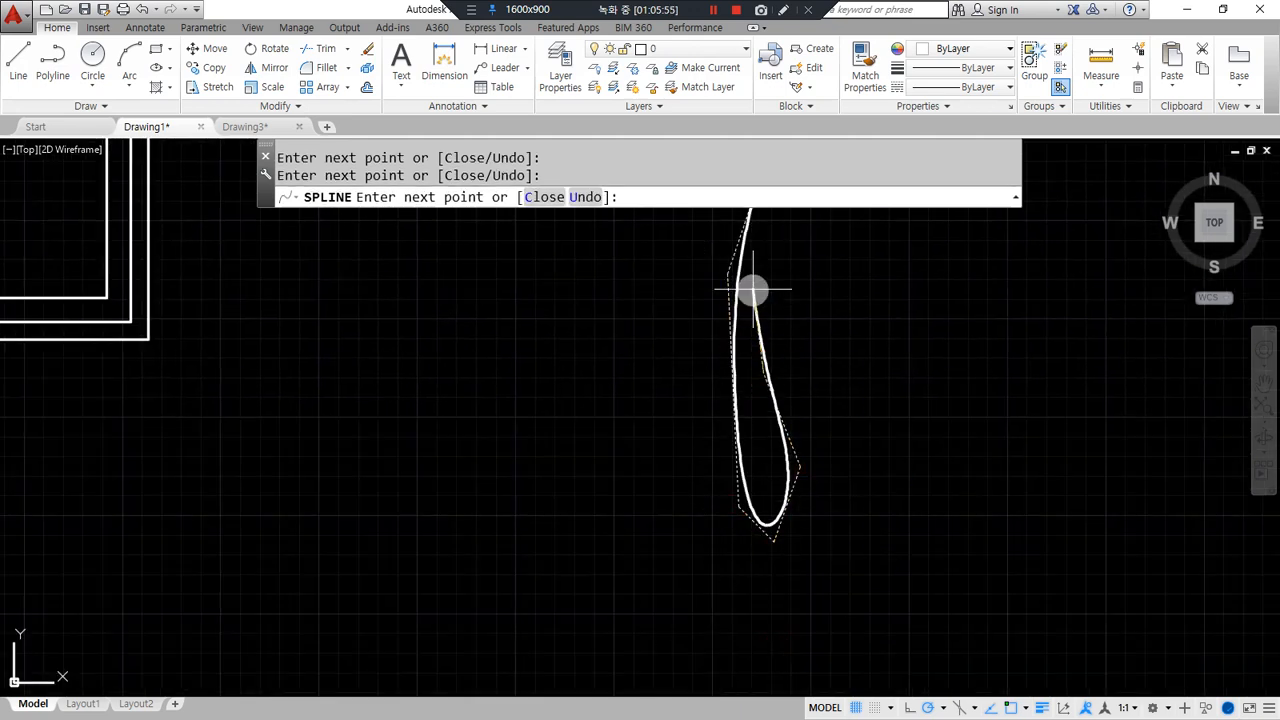
pyautogui.moveTo(767, 228); pyautogui.dragTo(718, 380, button='middle')
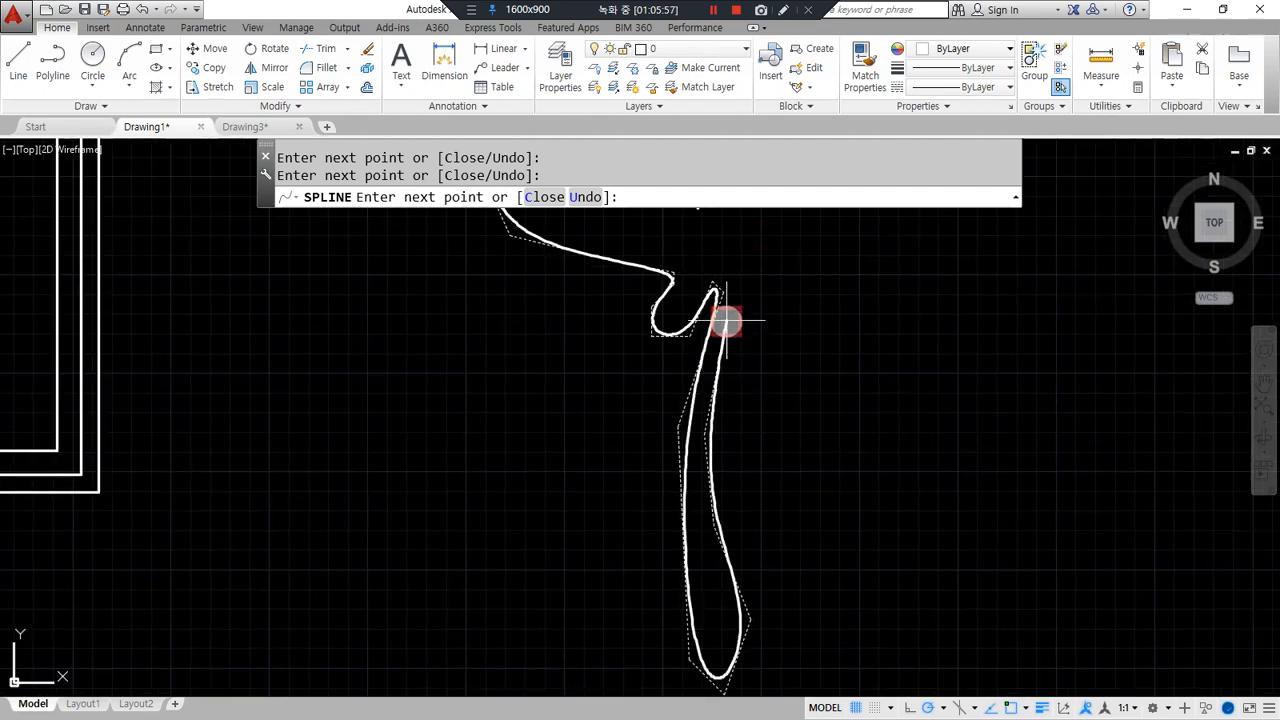
pyautogui.moveTo(748, 277); pyautogui.dragTo(726, 380, button='middle')
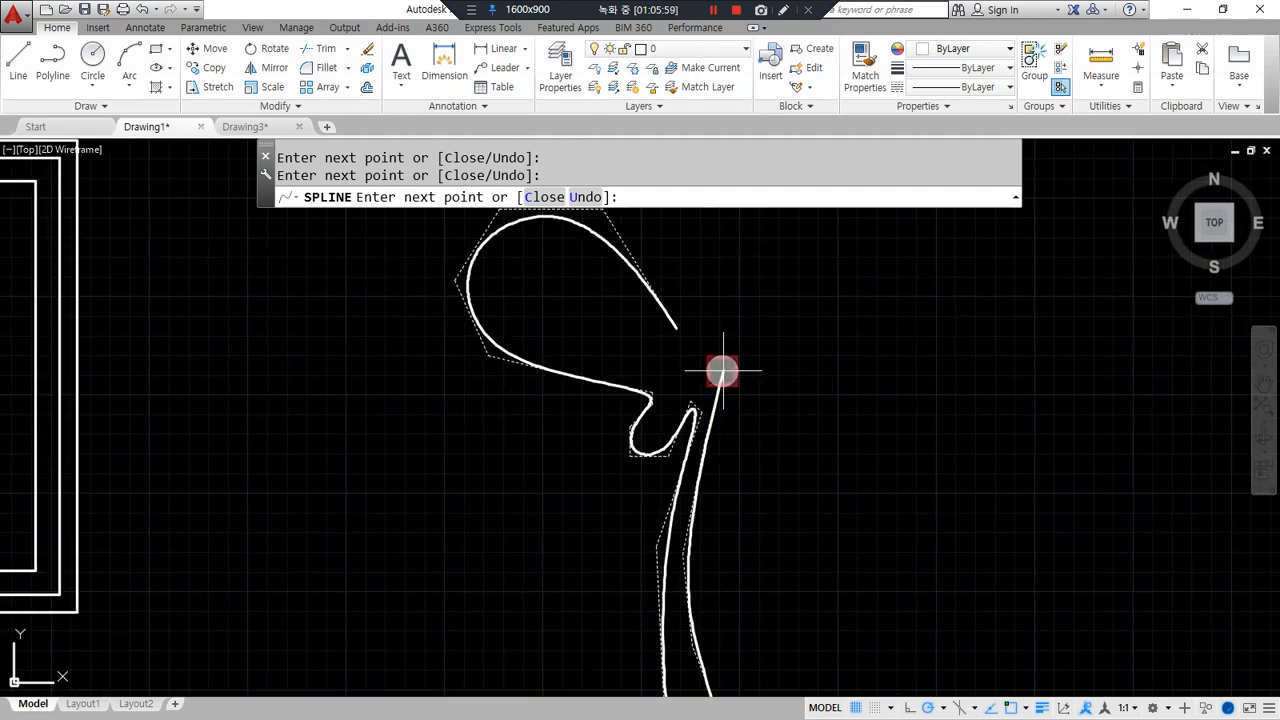
pyautogui.write('c')
pyautogui.press('Return')
# Try to stretch a control vertex near the upper end of the closed spline.
pyautogui.click(686, 346)
pyautogui.scroll(5, 684, 352)
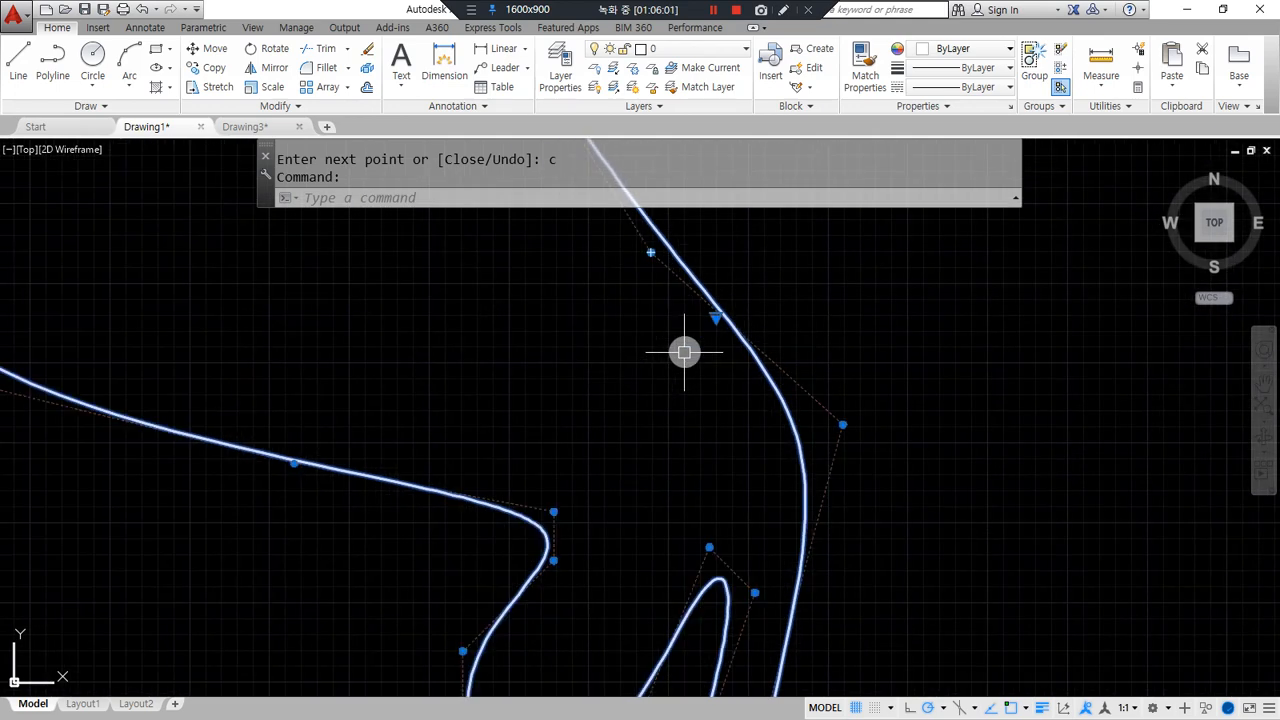
pyautogui.click(650, 253)
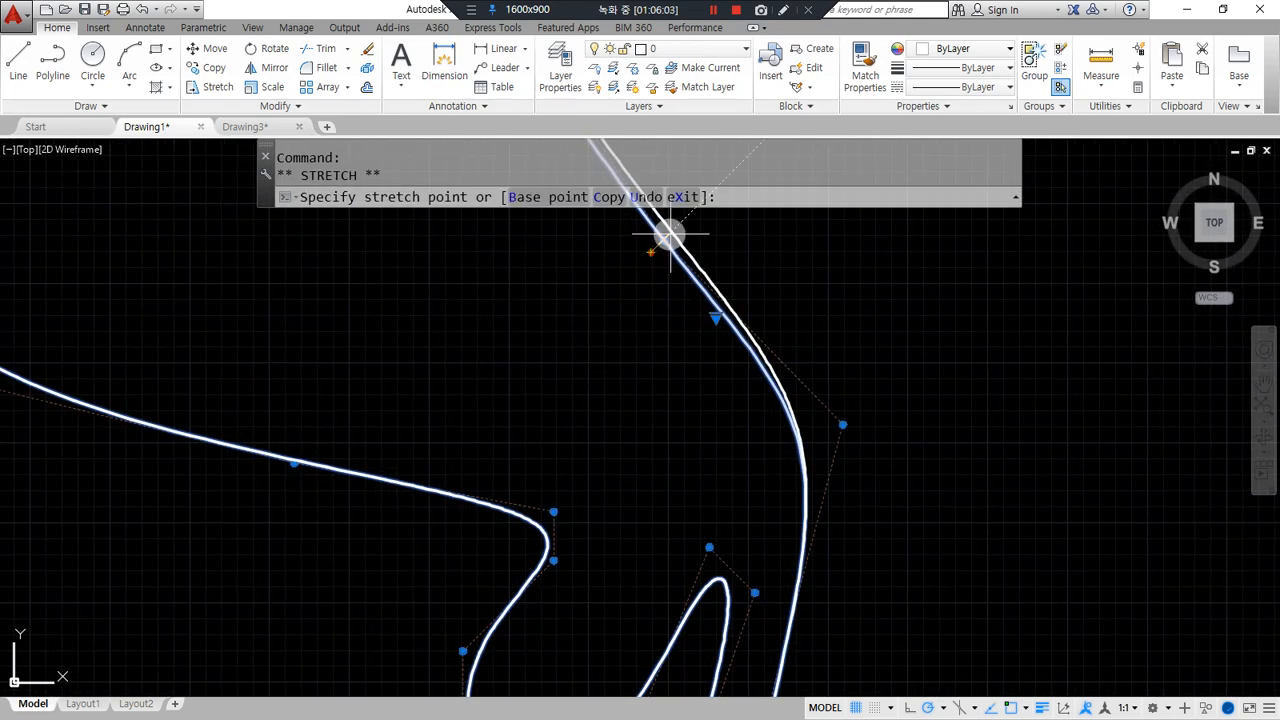
pyautogui.scroll(-5, 751, 337)
pyautogui.press('Escape')
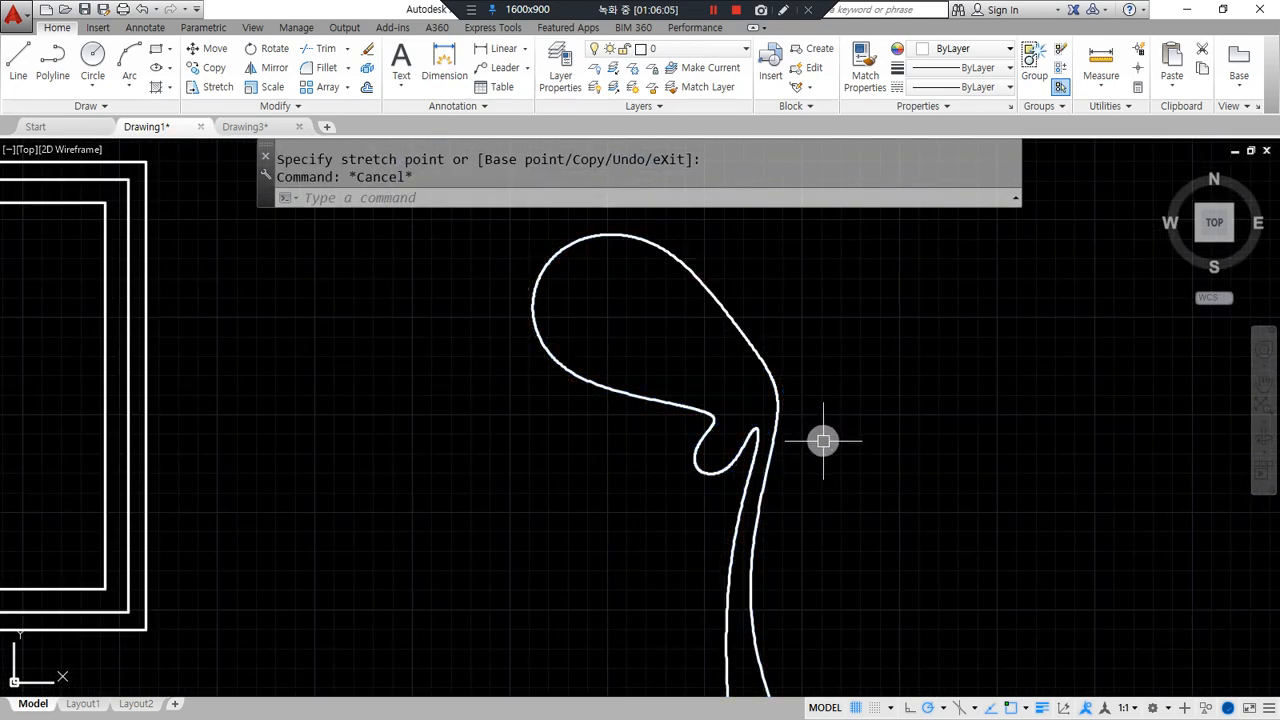
# Draw a vertical line just to the right of the closed spline as a mirror axis.
pyautogui.write('l')
pyautogui.press('Return')
pyautogui.click(796, 318)
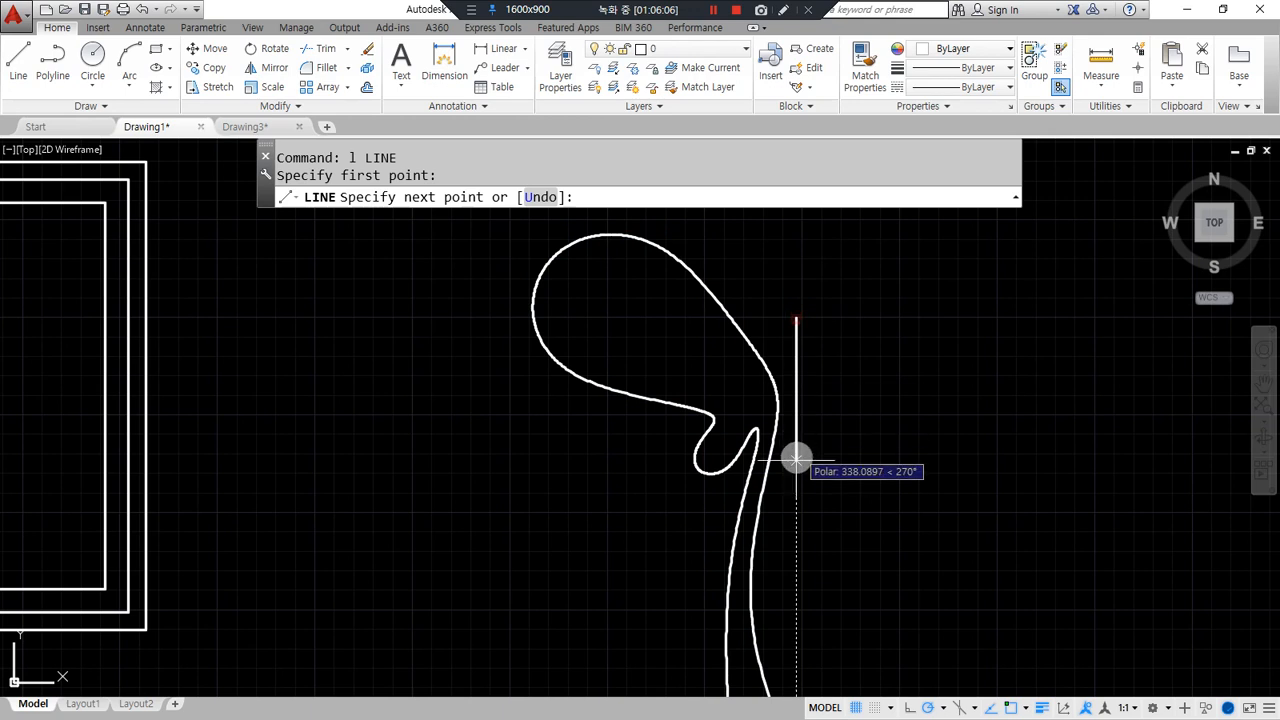
pyautogui.click(794, 534)
# Mirror the closed spline about the vertical line's two endpoints, keeping the original.
pyautogui.write('mi')
pyautogui.press('Return')
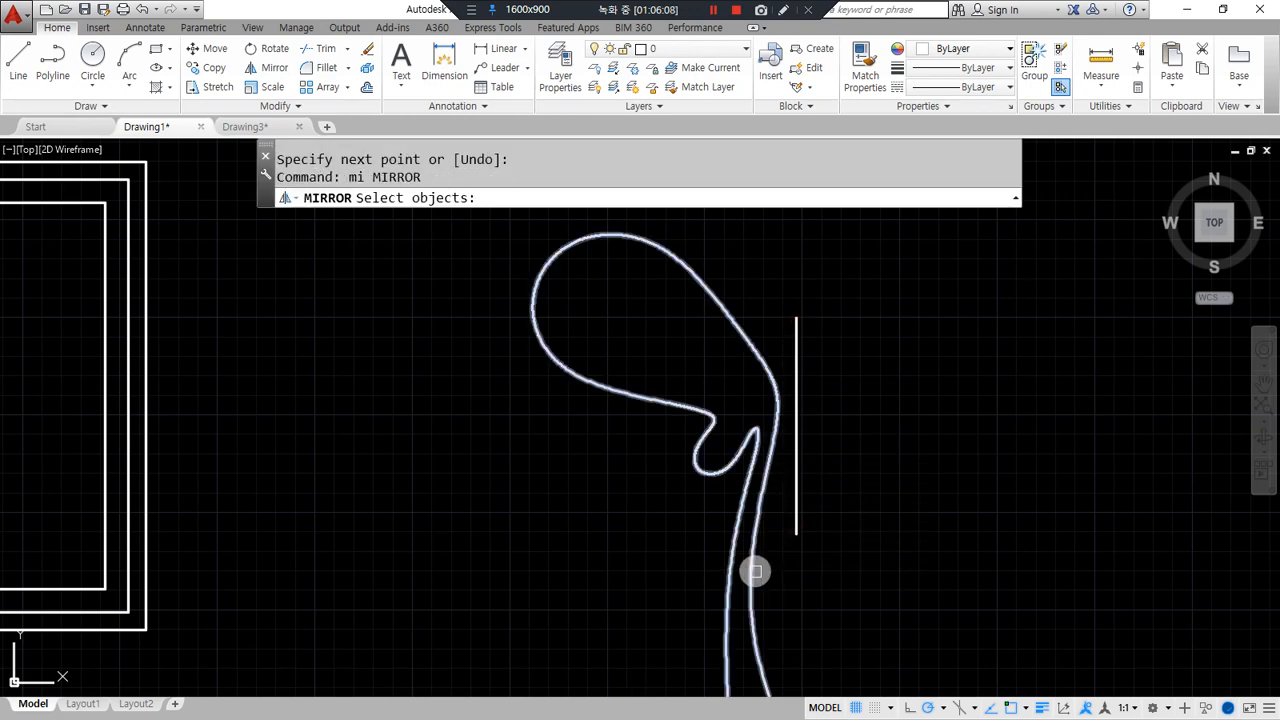
pyautogui.click(754, 351)
pyautogui.press('Return')
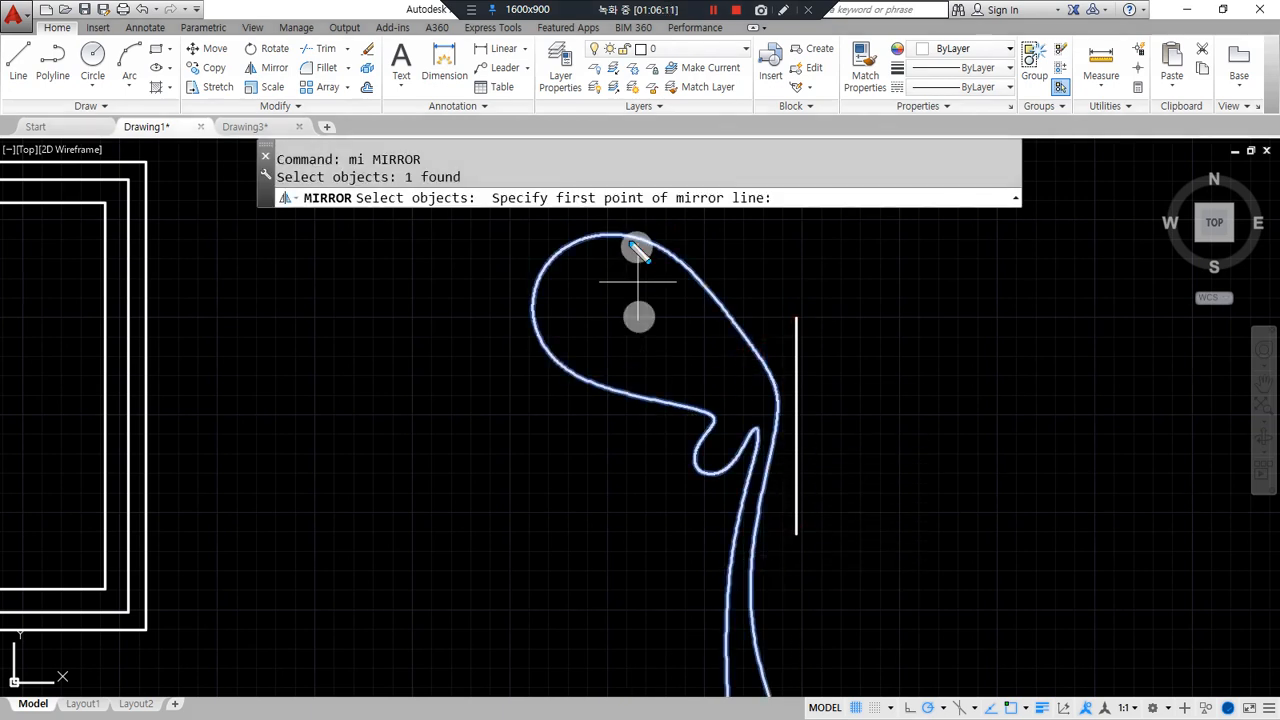
pyautogui.moveTo(686, 172)
pyautogui.mouseDown()
pyautogui.moveTo(723, 223)
pyautogui.moveTo(572, 218)
pyautogui.mouseUp()
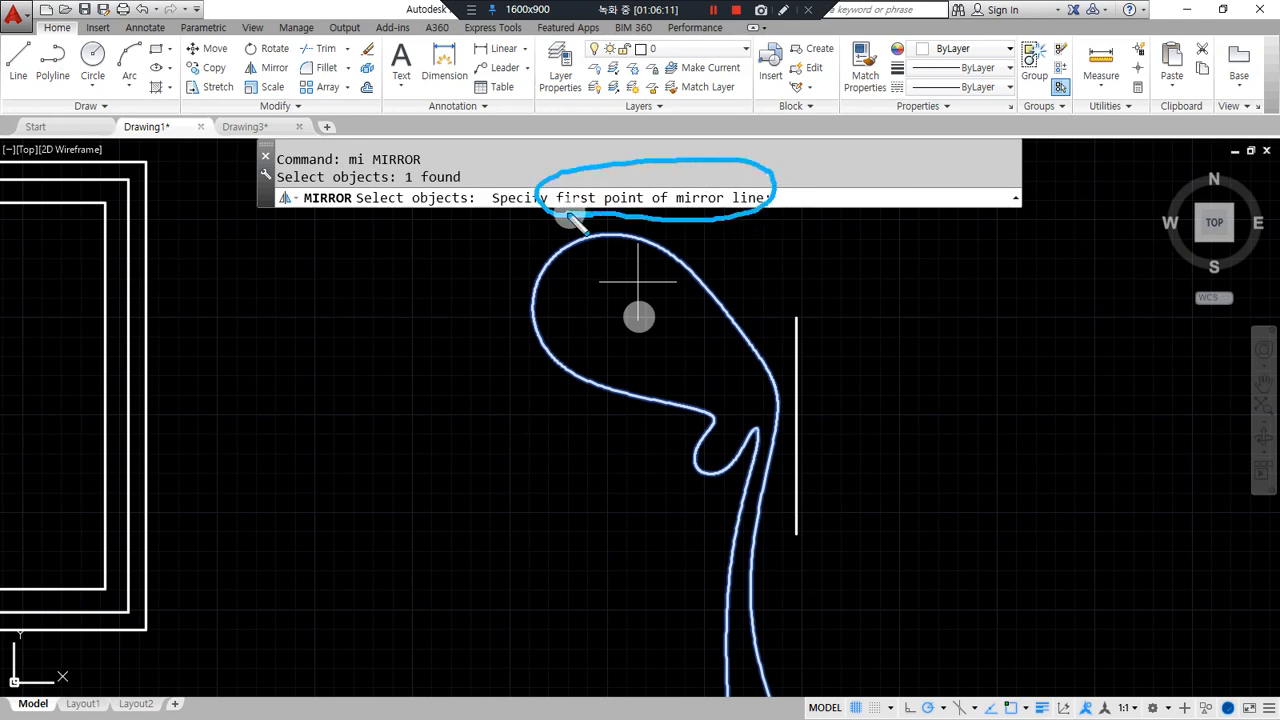
pyautogui.press('Escape')
pyautogui.click(796, 318)
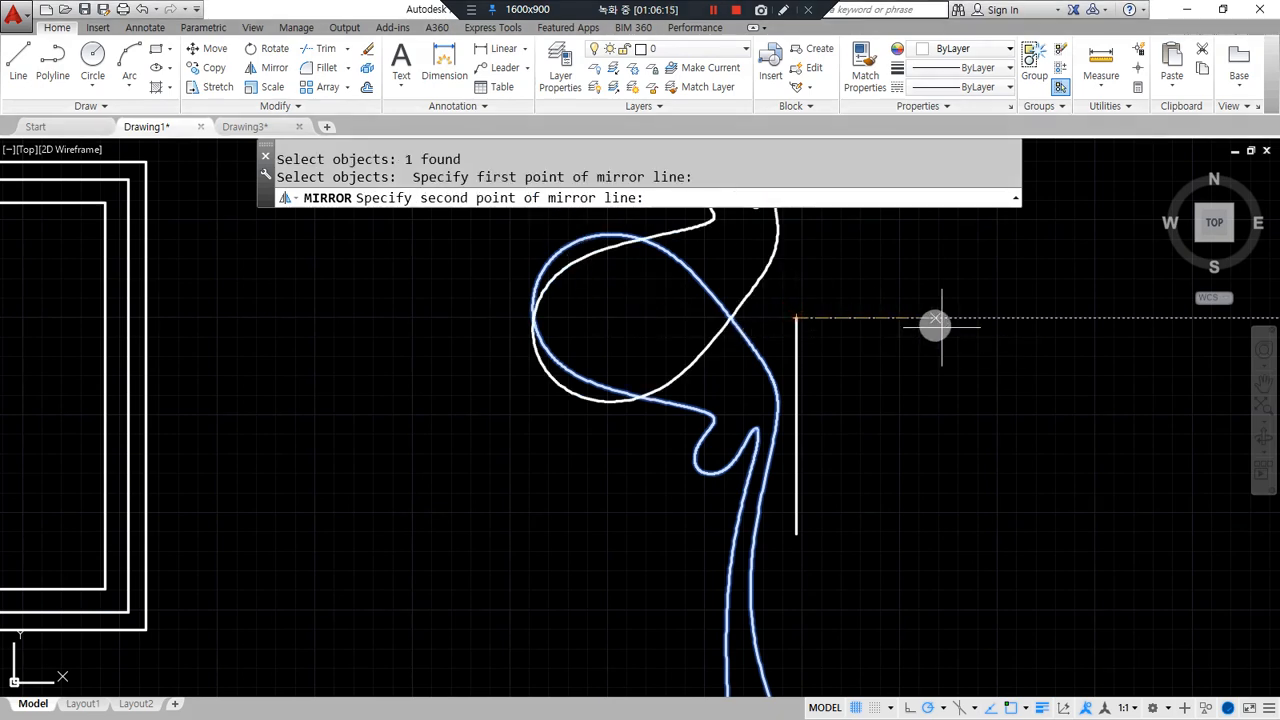
pyautogui.click(796, 534)
pyautogui.press('Return')
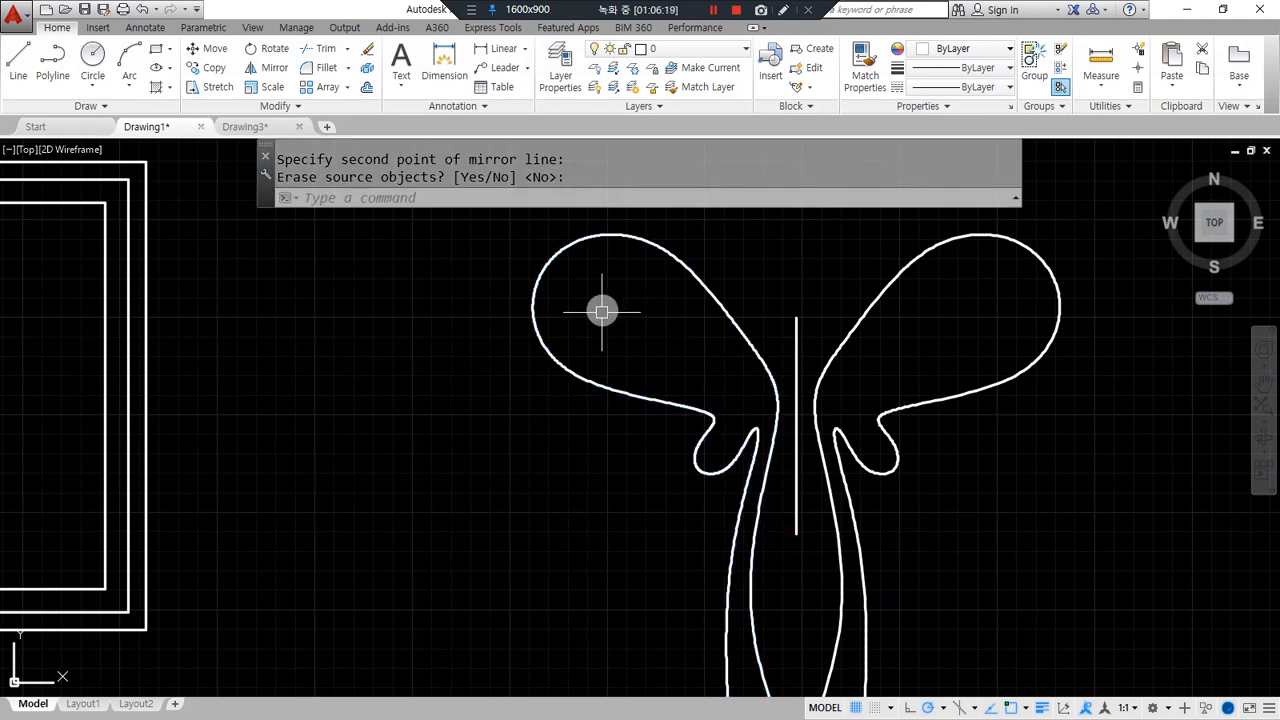
# Erase both closed splines and the vertical line between them.
pyautogui.click(1028, 486)
pyautogui.click(672, 318)
pyautogui.write('e')
pyautogui.press('Return')
# Draw a horizontal line between the midpoints of the two vertical centre lines, level with the triangles' tips.
pyautogui.scroll(-2, 490, 384)
pyautogui.moveTo(483, 377); pyautogui.dragTo(925, 398, button='middle')
pyautogui.scroll(4, 490, 397)
pyautogui.scroll(4, 794, 477)
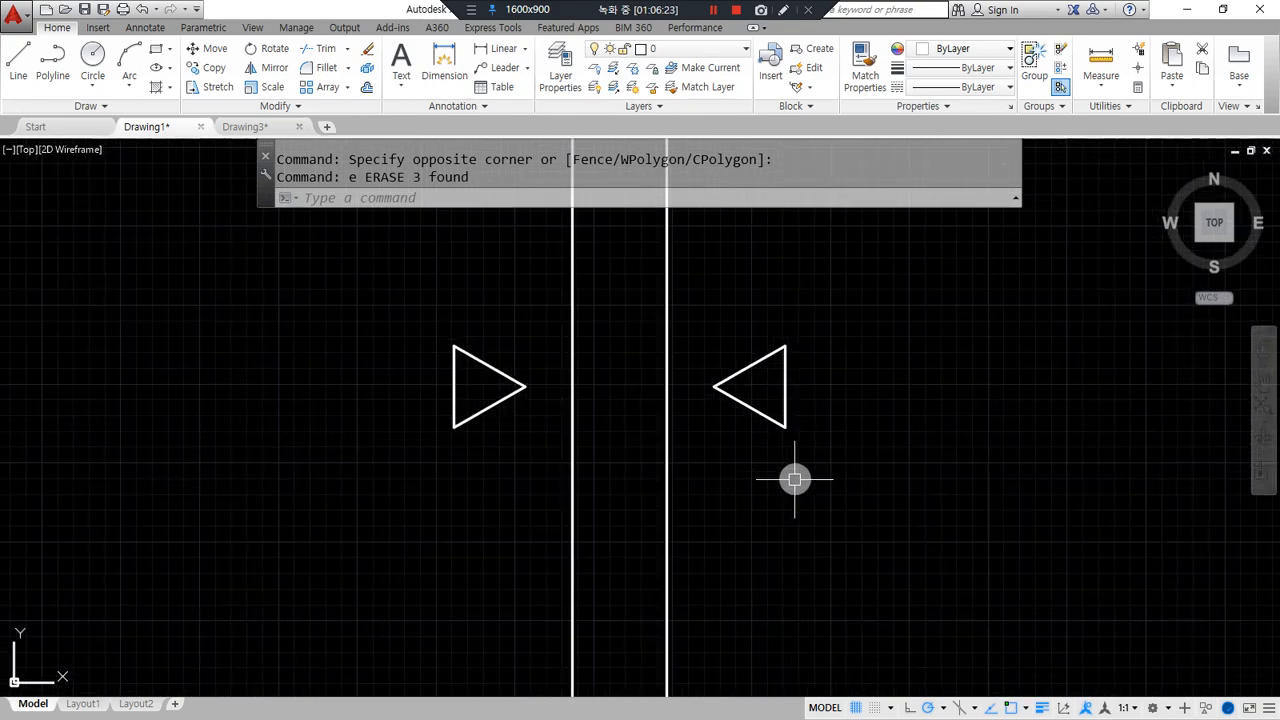
pyautogui.moveTo(740, 506); pyautogui.dragTo(740, 554, button='middle')
pyautogui.write('l')
pyautogui.press('Return')
pyautogui.click(688, 456)
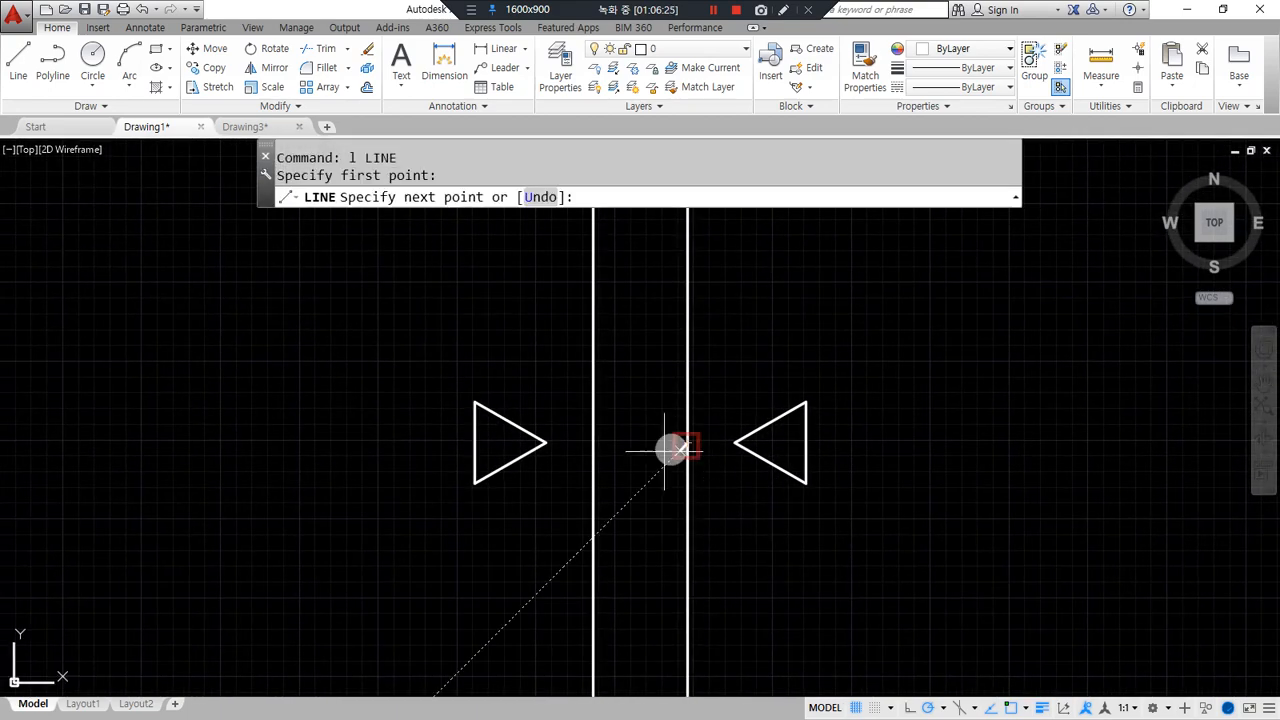
pyautogui.click(593, 452)
pyautogui.press('Return')
# Draw a vertical line upward from the midpoint of the short horizontal line between the triangles.
pyautogui.press('Return')
pyautogui.click(640, 441)
pyautogui.click(640, 314)
pyautogui.press('Return')
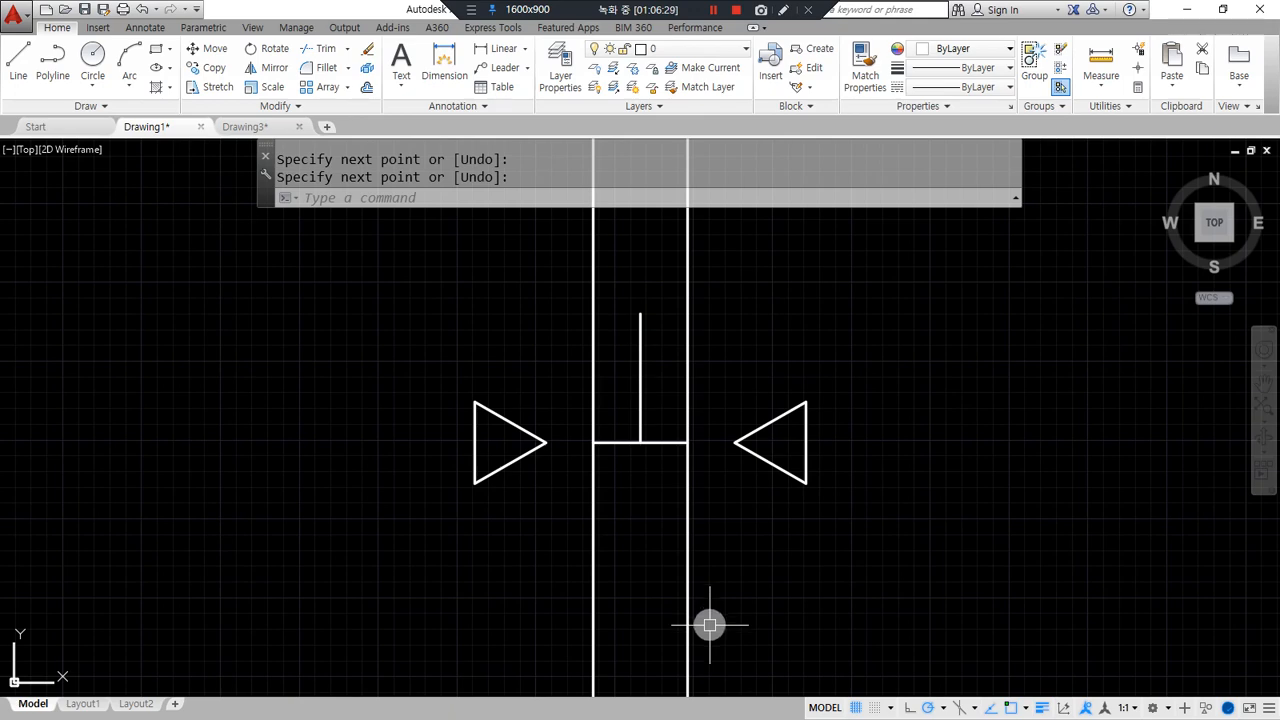
pyautogui.hotkey('ctrl', '2')
pyautogui.moveTo(636, 313); pyautogui.dragTo(637, 703)
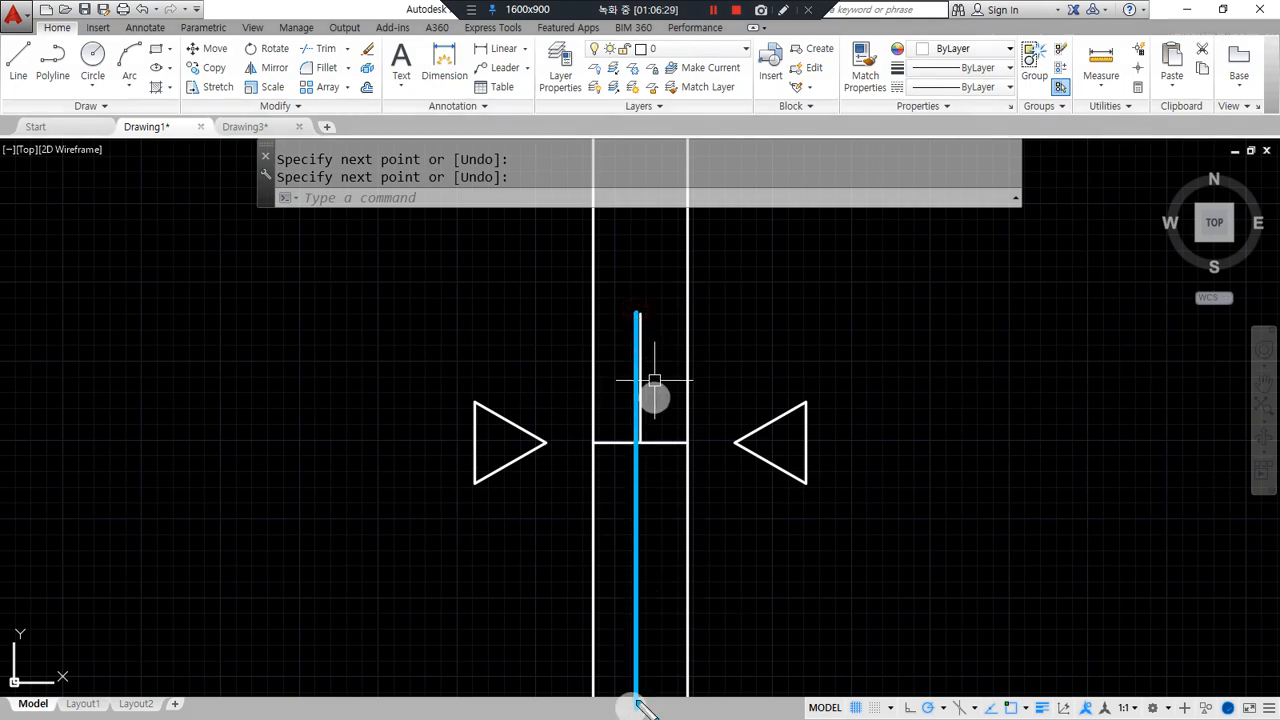
pyautogui.moveTo(752, 500)
pyautogui.mouseDown()
pyautogui.moveTo(820, 451)
pyautogui.moveTo(487, 345)
pyautogui.mouseUp()
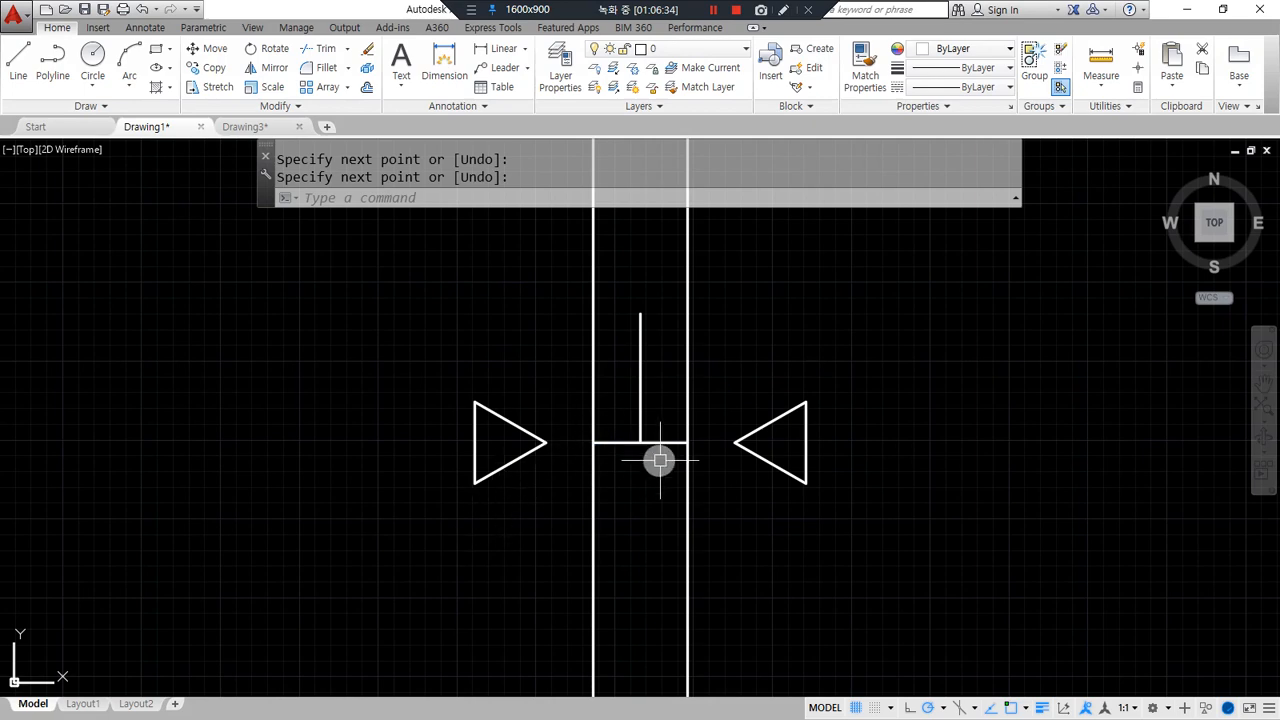
# Erase the horizontal and vertical guide lines between the two triangles.
pyautogui.click(657, 457)
pyautogui.click(634, 409)
pyautogui.write('e')
pyautogui.press('Return')
# Draw a 2400 by 1200 rectangle in the empty space to the right of the finished window elevation.
pyautogui.scroll(-5, 617, 513)
pyautogui.scroll(3, 628, 491)
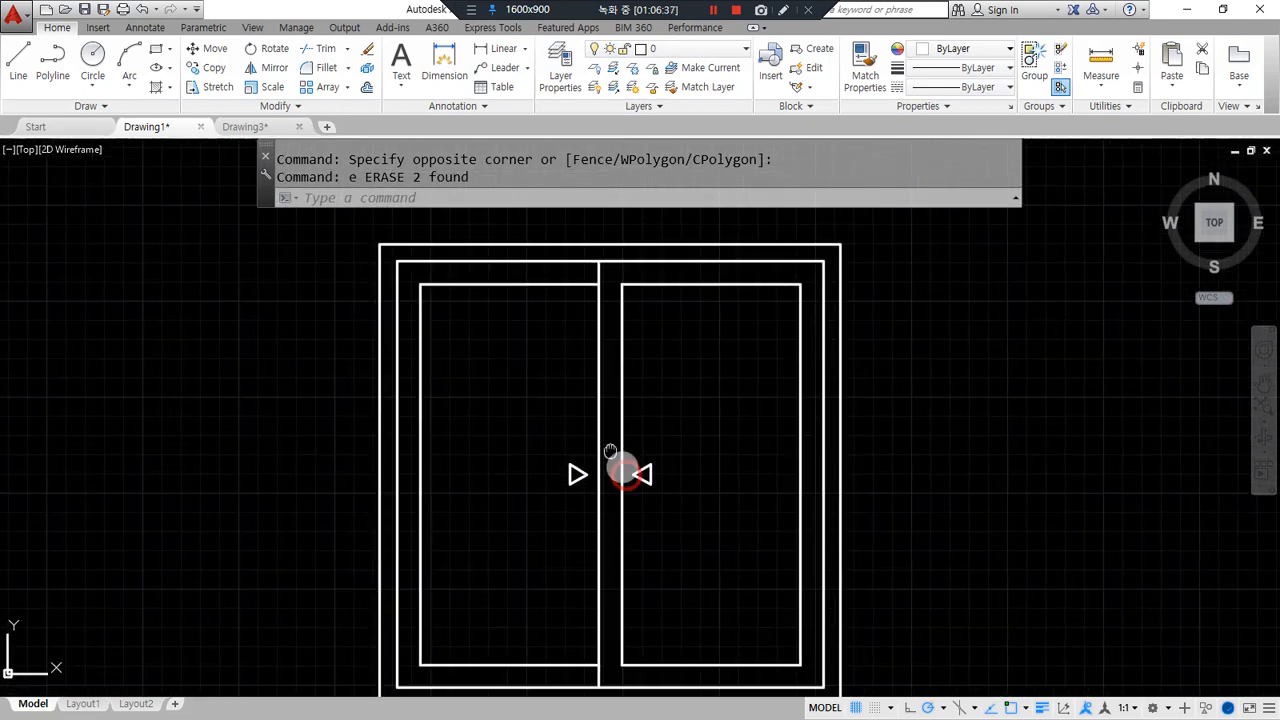
pyautogui.scroll(-5, 599, 452)
pyautogui.scroll(4, 670, 458)
pyautogui.scroll(-2, 637, 492)
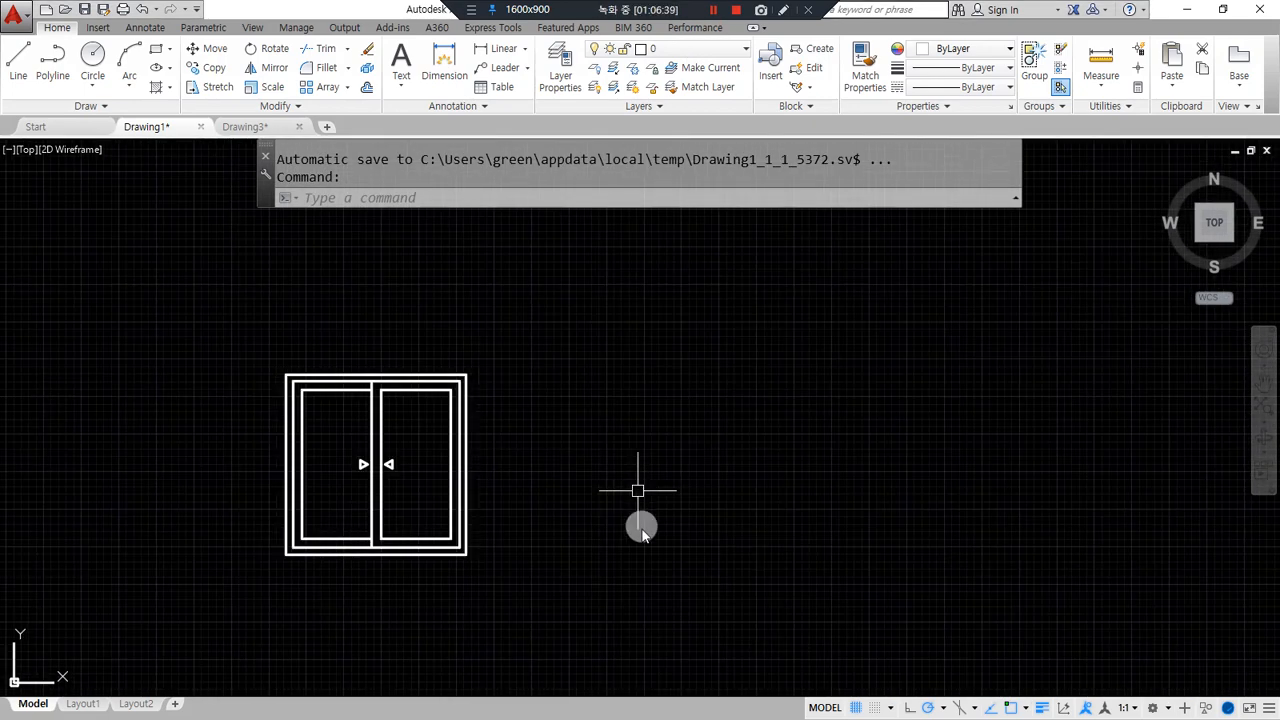
pyautogui.write('rec')
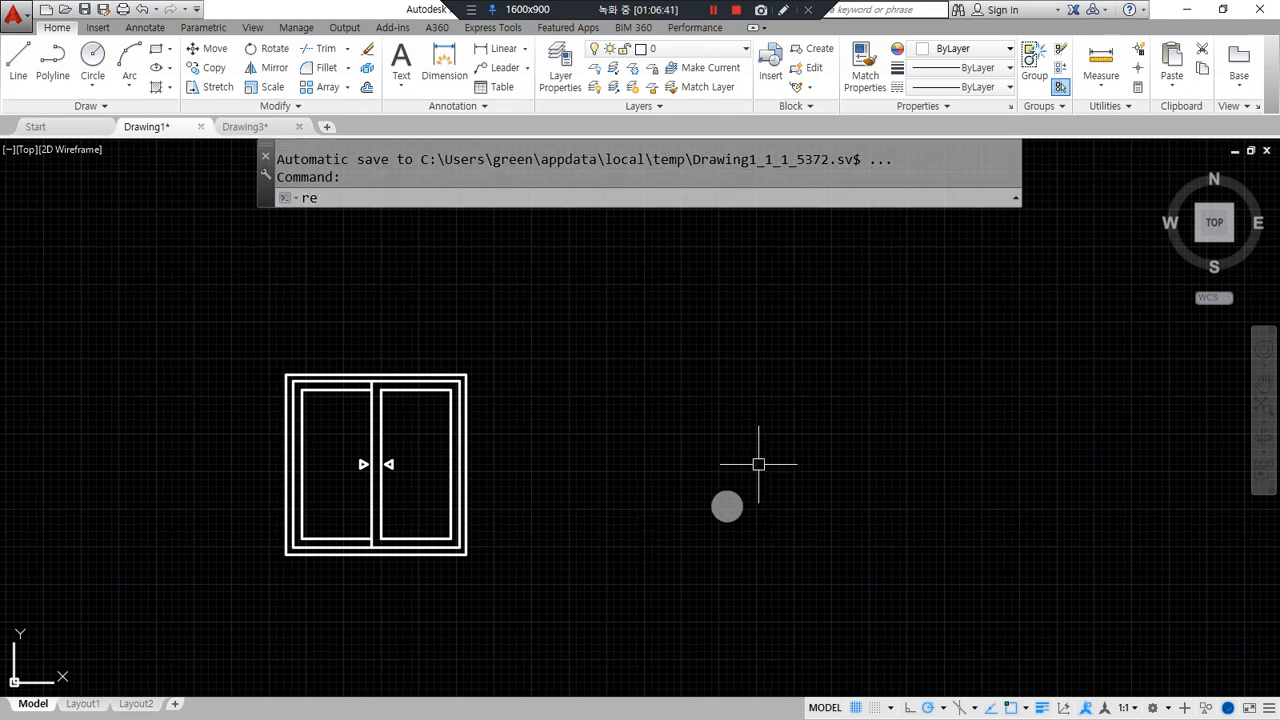
pyautogui.press('Return')
pyautogui.click(645, 548)
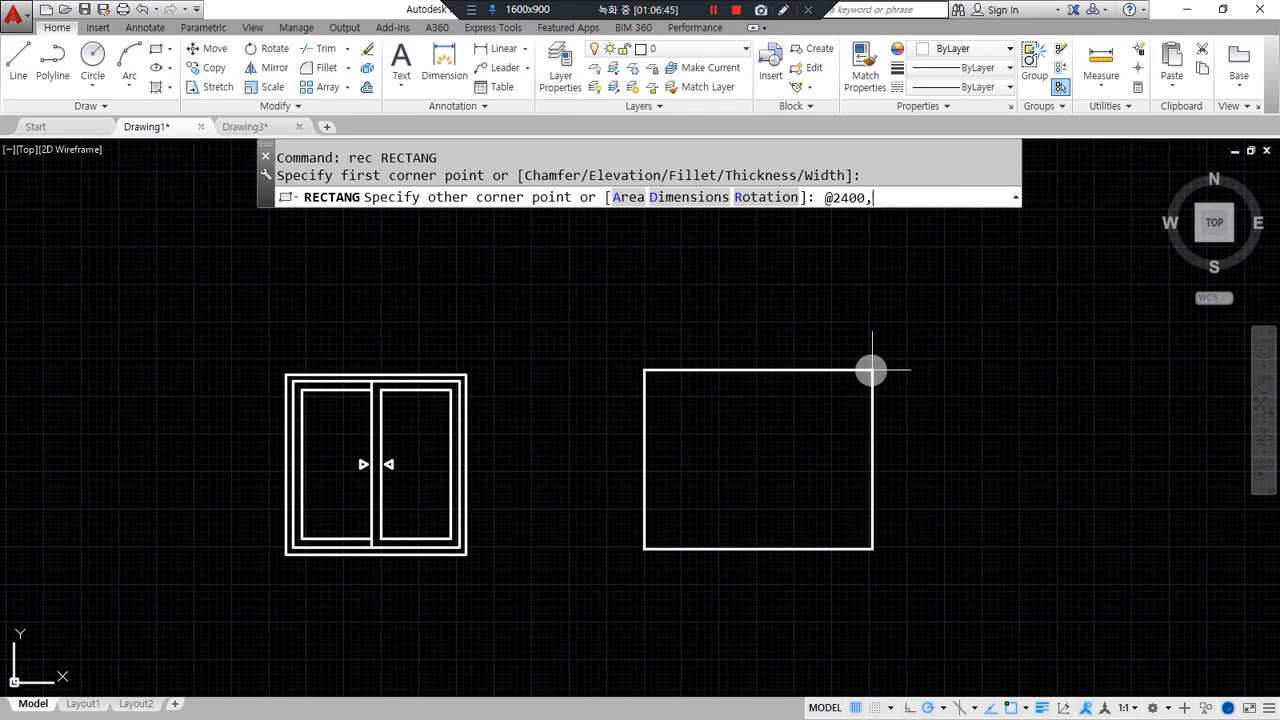
pyautogui.write('@2400,1200')
pyautogui.press('Return')
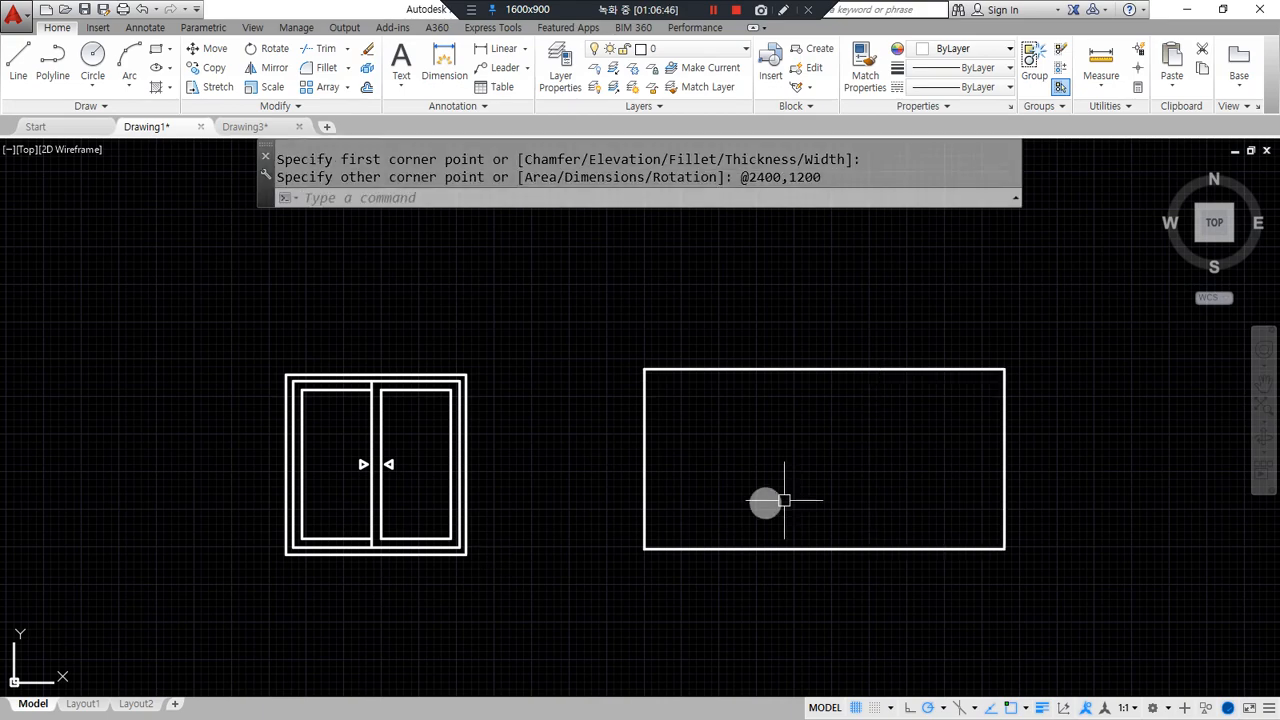
# Offset the 2400 by 1200 rectangle 45 to the inside to form the window frame.
pyautogui.scroll(2, 820, 509)
pyautogui.moveTo(820, 509); pyautogui.dragTo(641, 522, button='middle')
pyautogui.scroll(2, 590, 535)
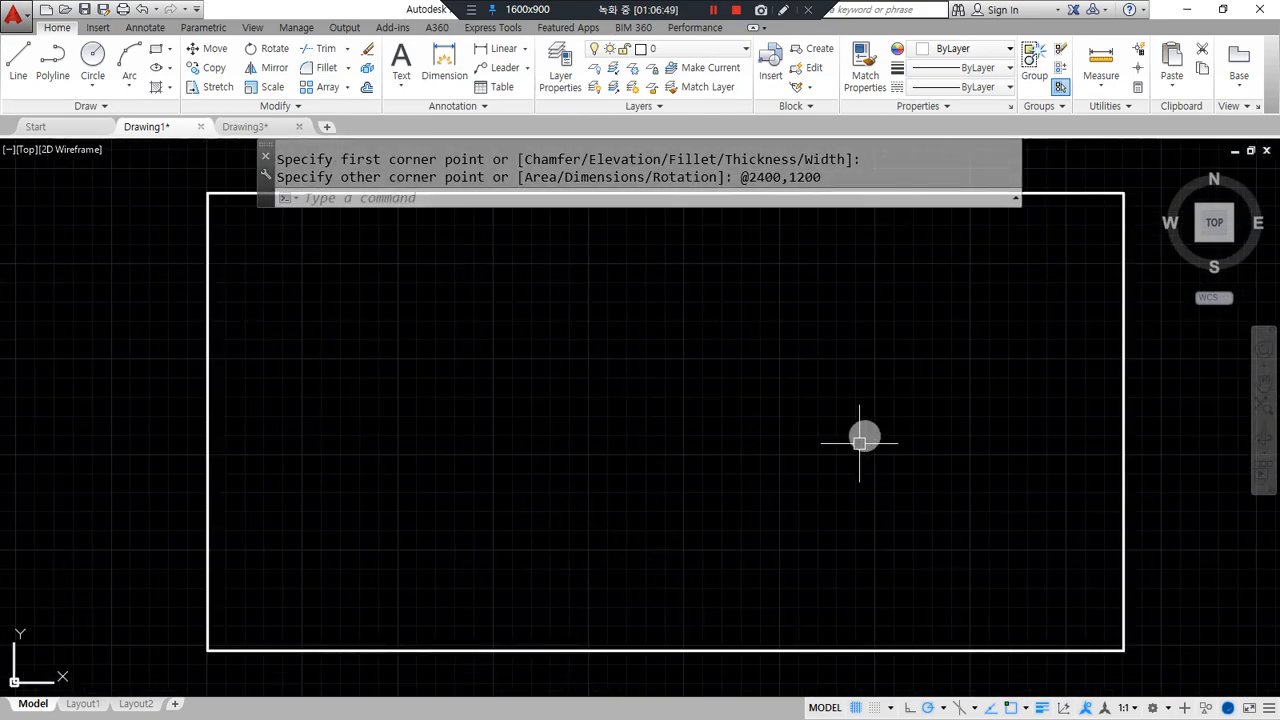
pyautogui.moveTo(863, 434); pyautogui.dragTo(802, 470, button='middle')
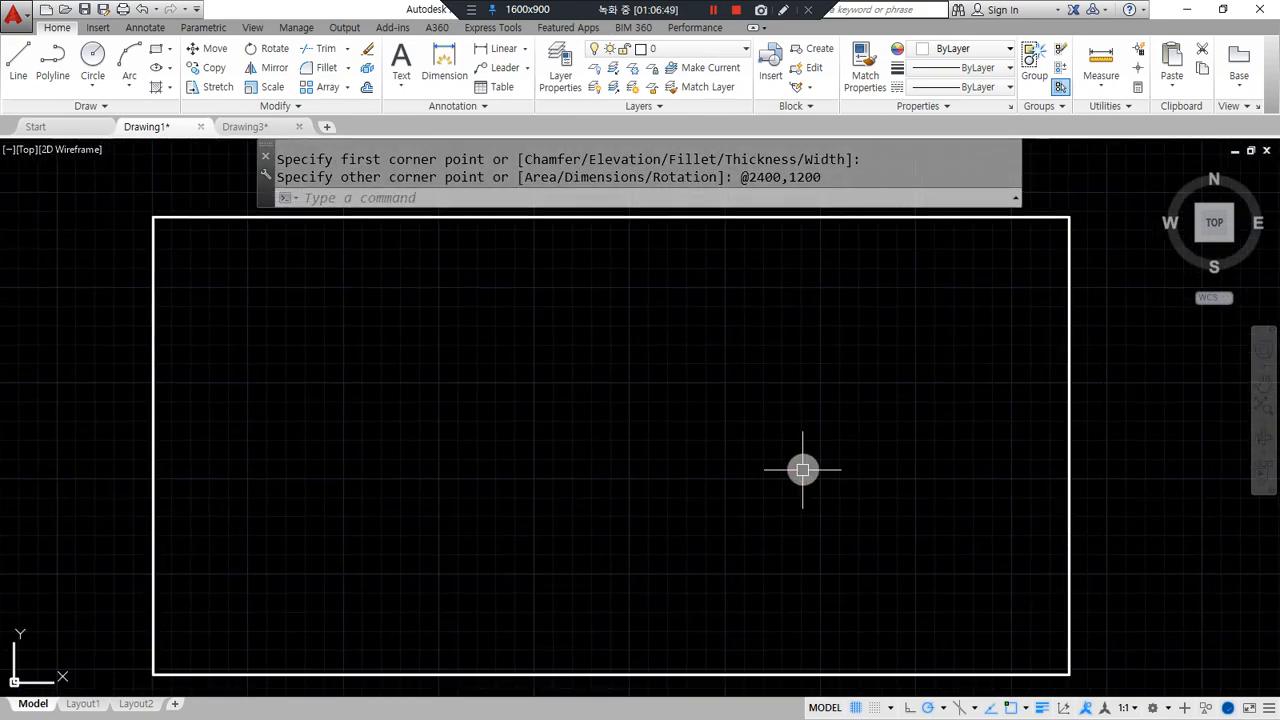
pyautogui.write('45')
pyautogui.press('Return')
pyautogui.click(306, 219)
pyautogui.click(357, 342)
pyautogui.press('Return')
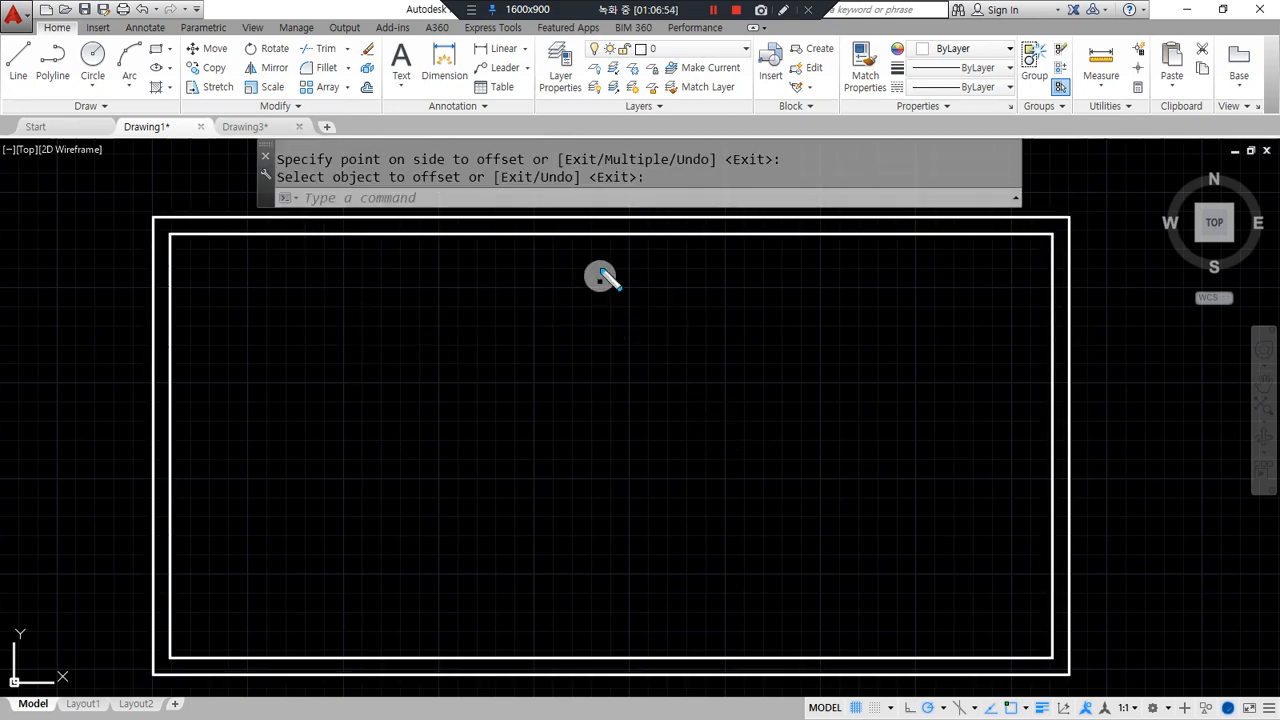
pyautogui.moveTo(603, 237); pyautogui.dragTo(603, 645)
pyautogui.moveTo(939, 592)
pyautogui.mouseDown()
pyautogui.moveTo(780, 491)
pyautogui.moveTo(914, 537)
pyautogui.mouseUp()
pyautogui.moveTo(346, 566)
pyautogui.mouseDown()
pyautogui.moveTo(457, 414)
pyautogui.moveTo(383, 543)
pyautogui.mouseUp()
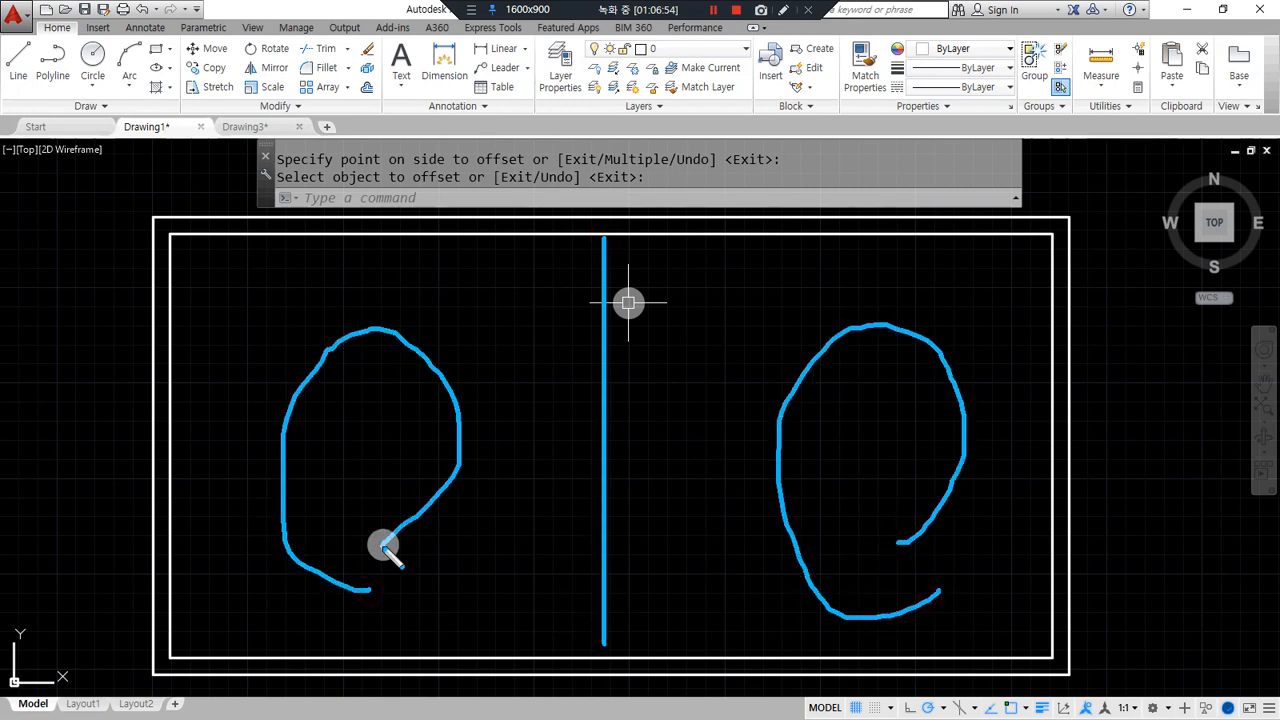
# Draw the right-half sash rectangle from the inner frame's upper right corner to the midpoint of its lower edge.
pyautogui.write('rec')
pyautogui.press('Return')
pyautogui.click(1051, 233)
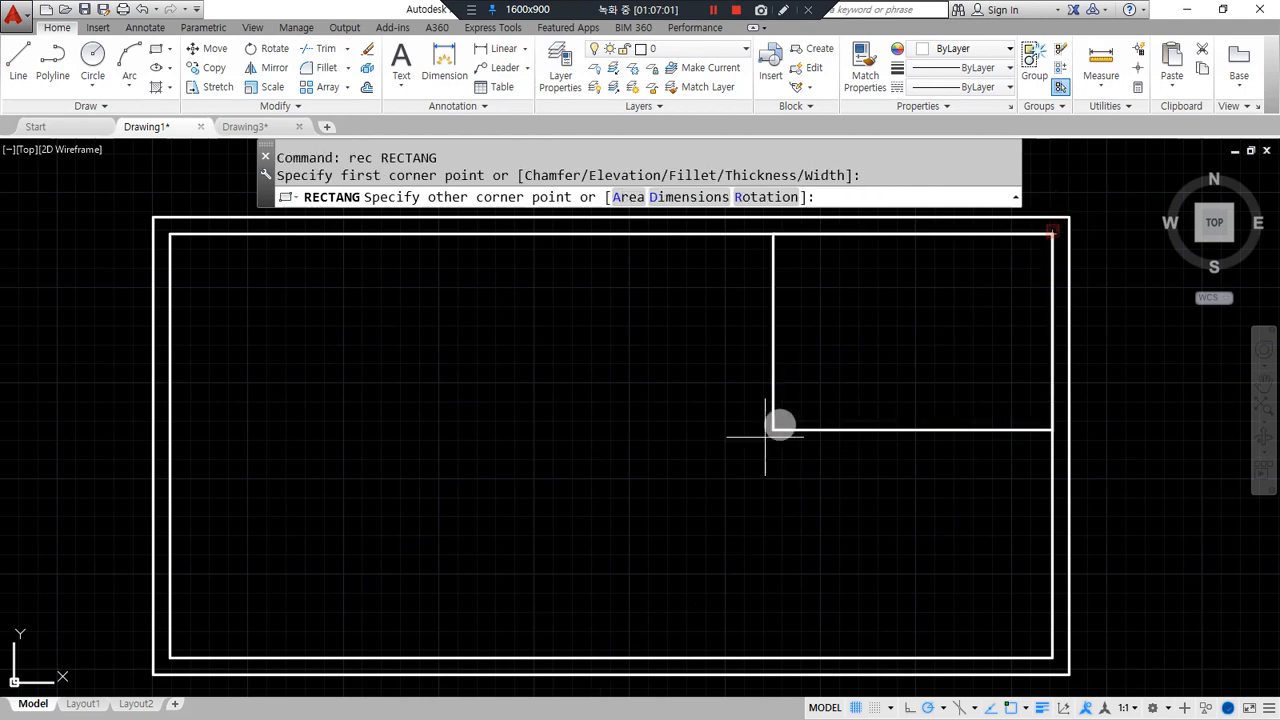
pyautogui.click(610, 656)
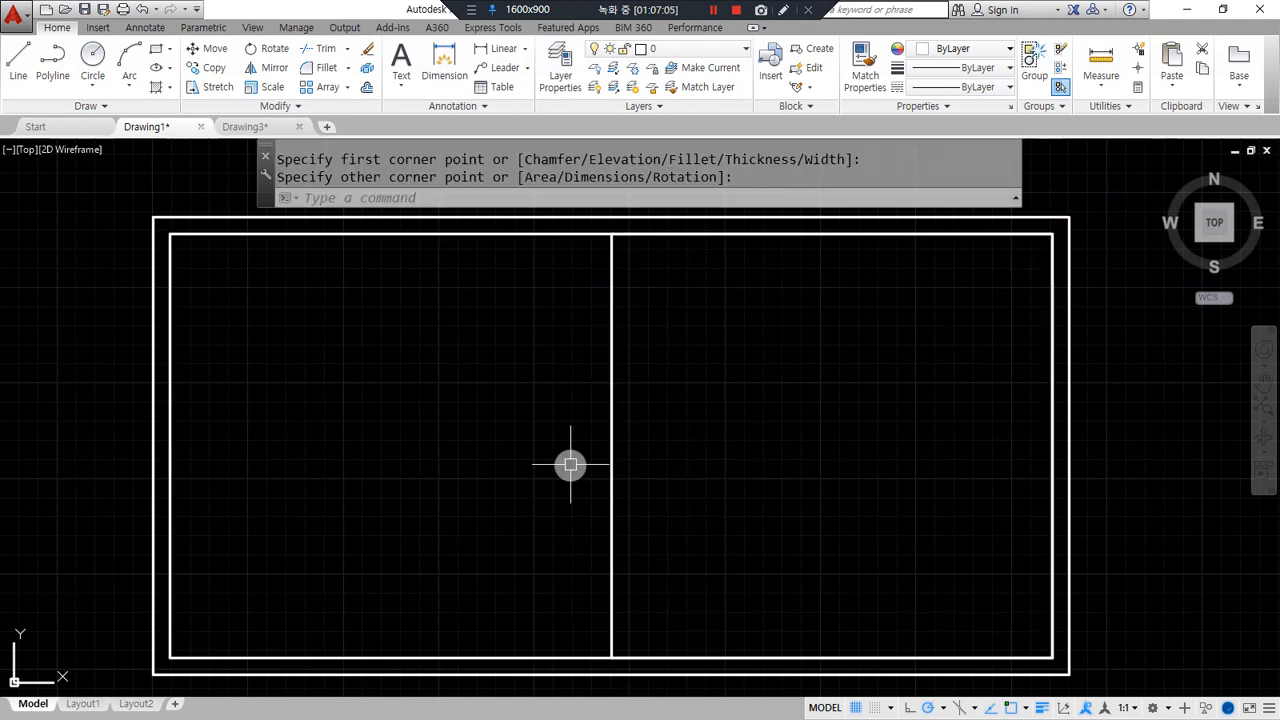
# Offset the right-half sash rectangle 60 to the inside.
pyautogui.write('o')
pyautogui.press('Return')
pyautogui.write('60')
pyautogui.press('Return')
pyautogui.click(611, 400)
pyautogui.click(861, 407)
pyautogui.press('Return')
# Draw a vertical line through the middle of the right-half sash, from its upper edge midpoint to its lower edge.
pyautogui.write('l')
pyautogui.press('Return')
pyautogui.click(831, 235)
pyautogui.click(831, 657)
pyautogui.press('Return')
# Offset the vertical centre line of the right-half sash 30 to both sides.
pyautogui.write('o')
pyautogui.press('Return')
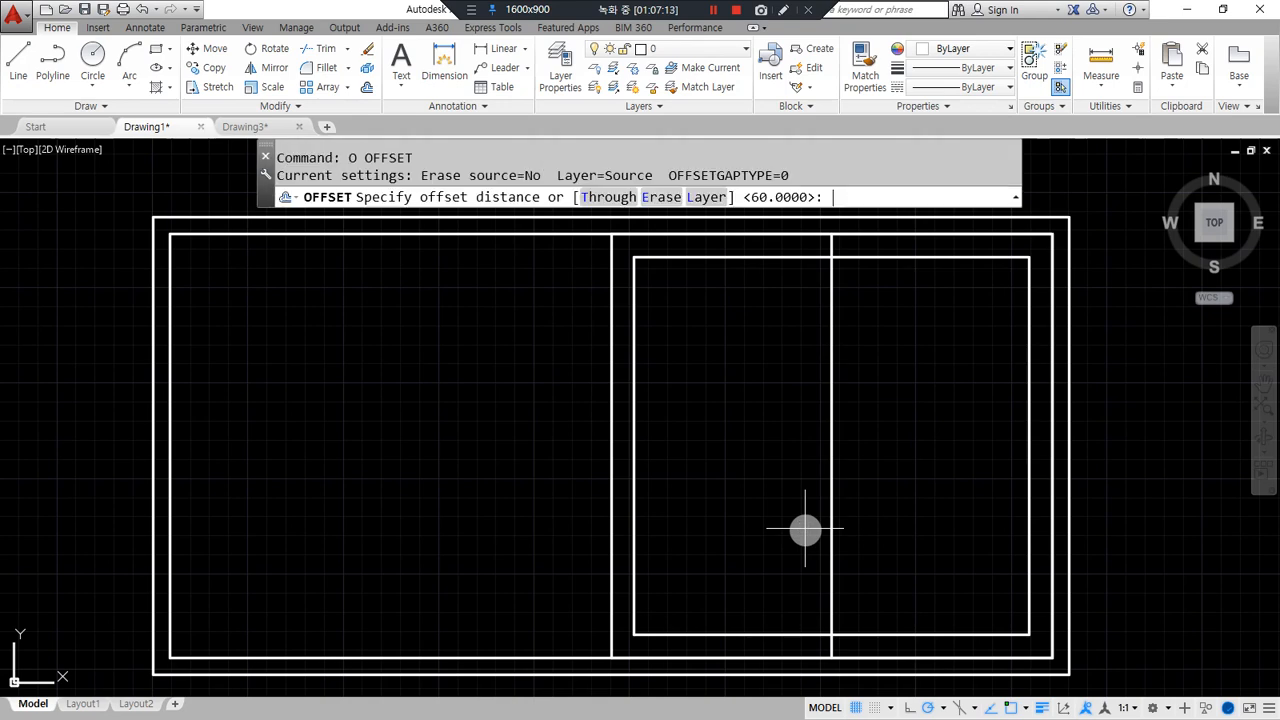
pyautogui.write('30')
pyautogui.press('Return')
pyautogui.click(830, 500)
pyautogui.click(900, 480)
pyautogui.click(833, 510)
pyautogui.click(764, 520)
pyautogui.press('Return')
# Erase the original centre line between the two offset lines.
pyautogui.scroll(5, 840, 229)
pyautogui.write('e')
pyautogui.press('Return')
pyautogui.click(829, 245)
pyautogui.press('Return')
# Trim the left offset line's ends outside the inner sash rectangle and the rectangle's edges between the two offset lines.
pyautogui.write('tr')
pyautogui.press('Return')
pyautogui.press('Return')
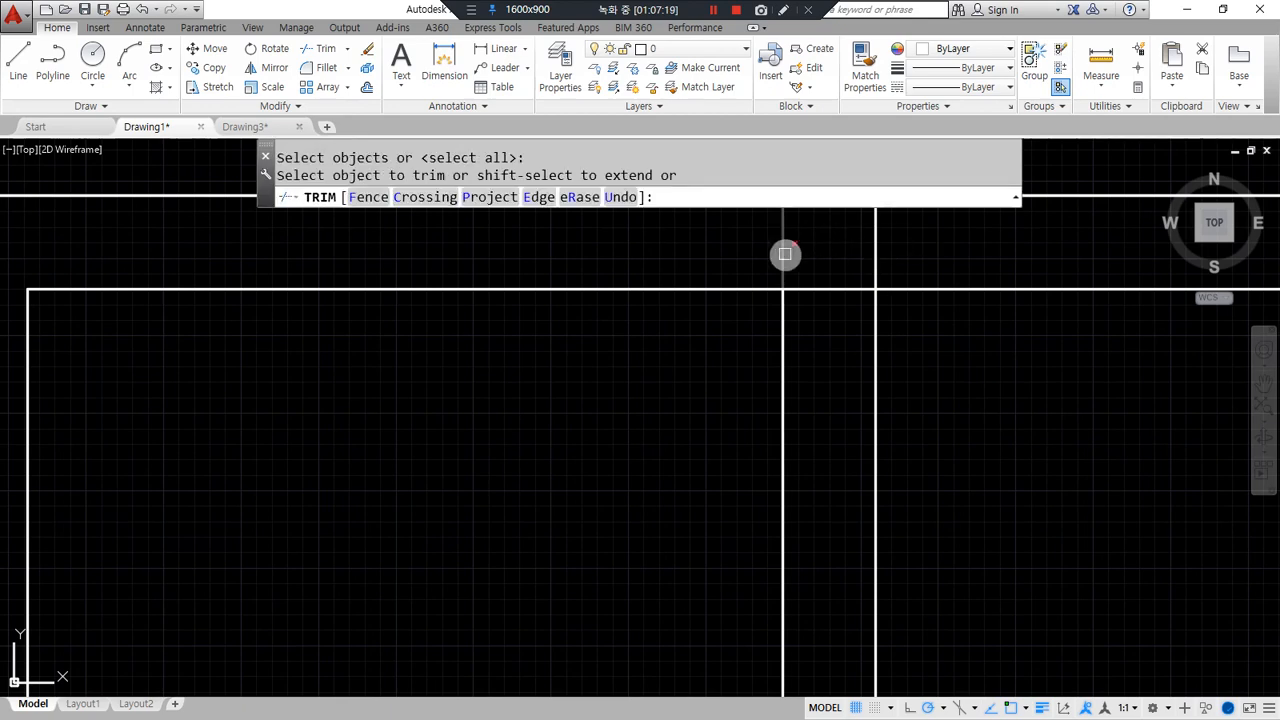
pyautogui.click(786, 255)
pyautogui.scroll(-4, 831, 300)
pyautogui.scroll(4, 812, 485)
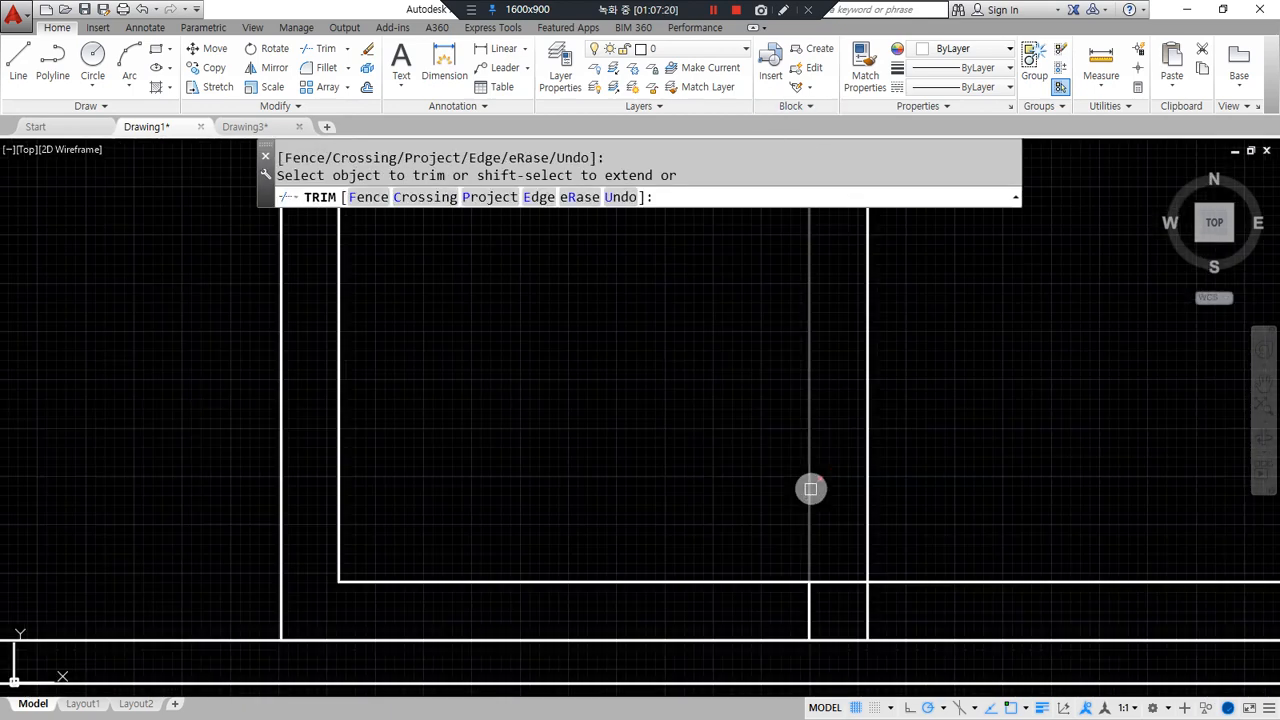
pyautogui.press('Return')
pyautogui.scroll(-6, 563, 426)
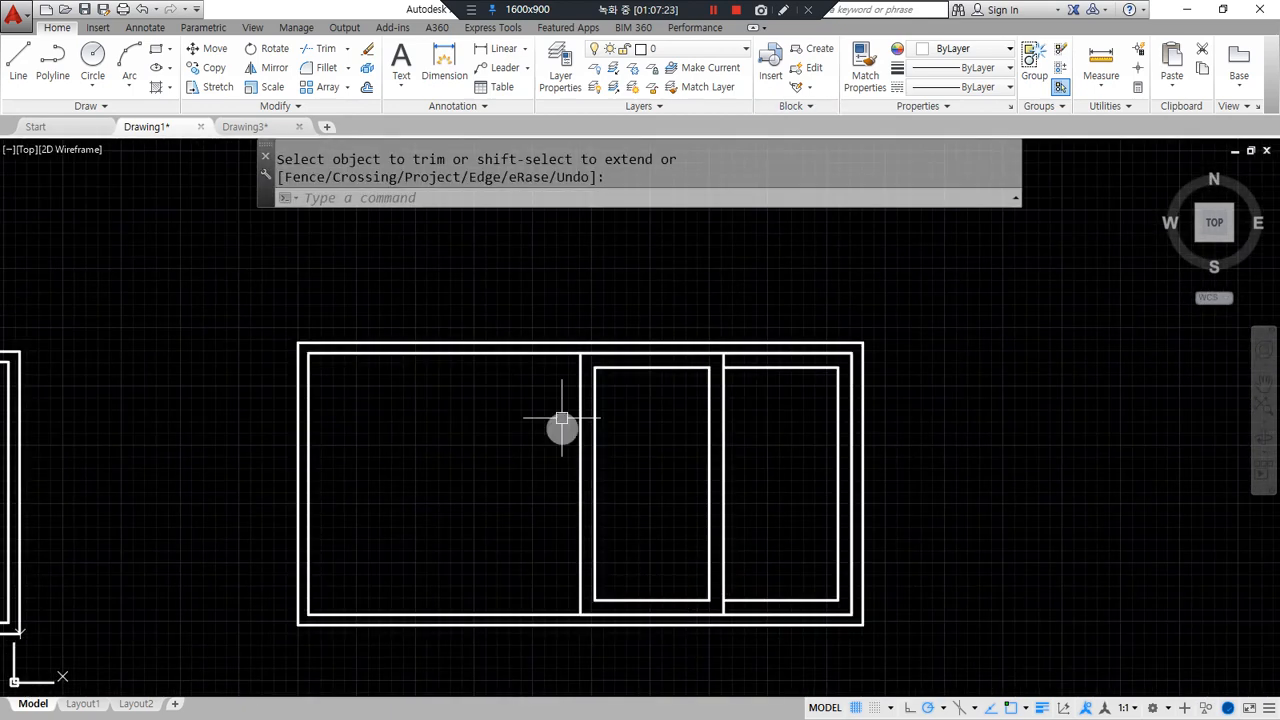
# Draw a 60-long horizontal guide line leftward from the midpoint of the left offset line into the pane.
pyautogui.scroll(2, 729, 523)
pyautogui.scroll(2, 653, 514)
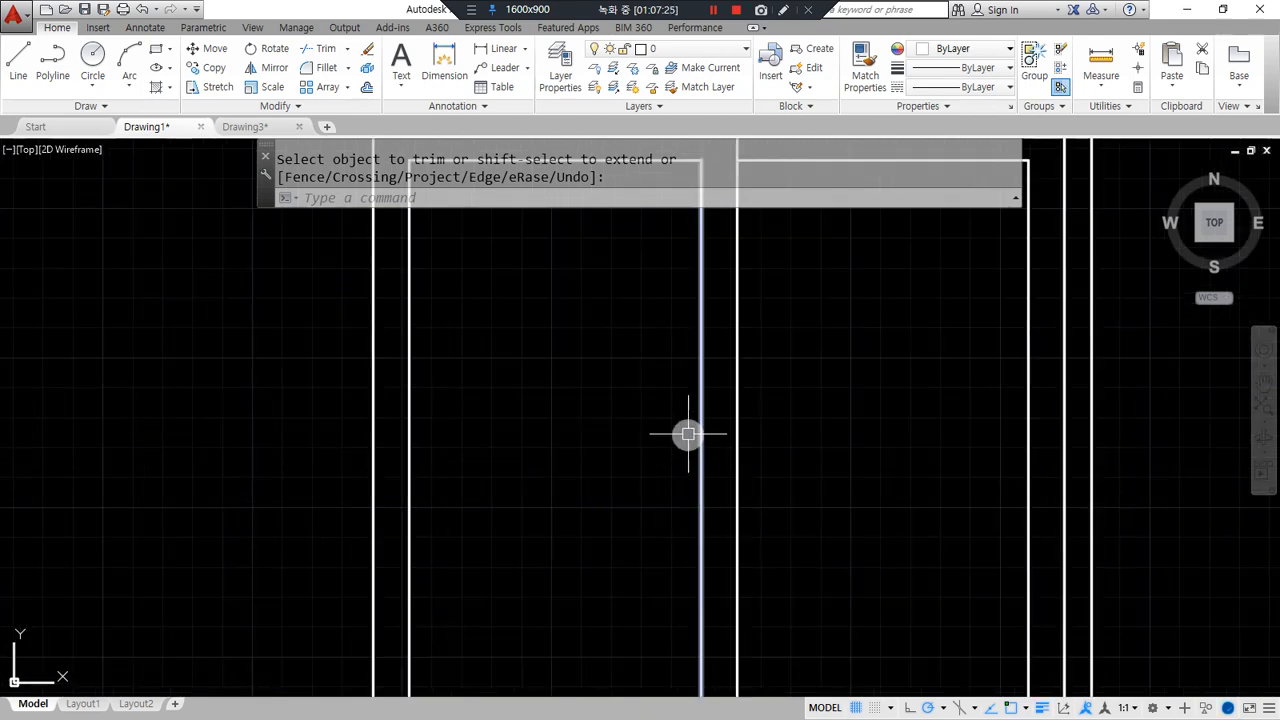
pyautogui.write('l')
pyautogui.press('Return')
pyautogui.click(700, 452)
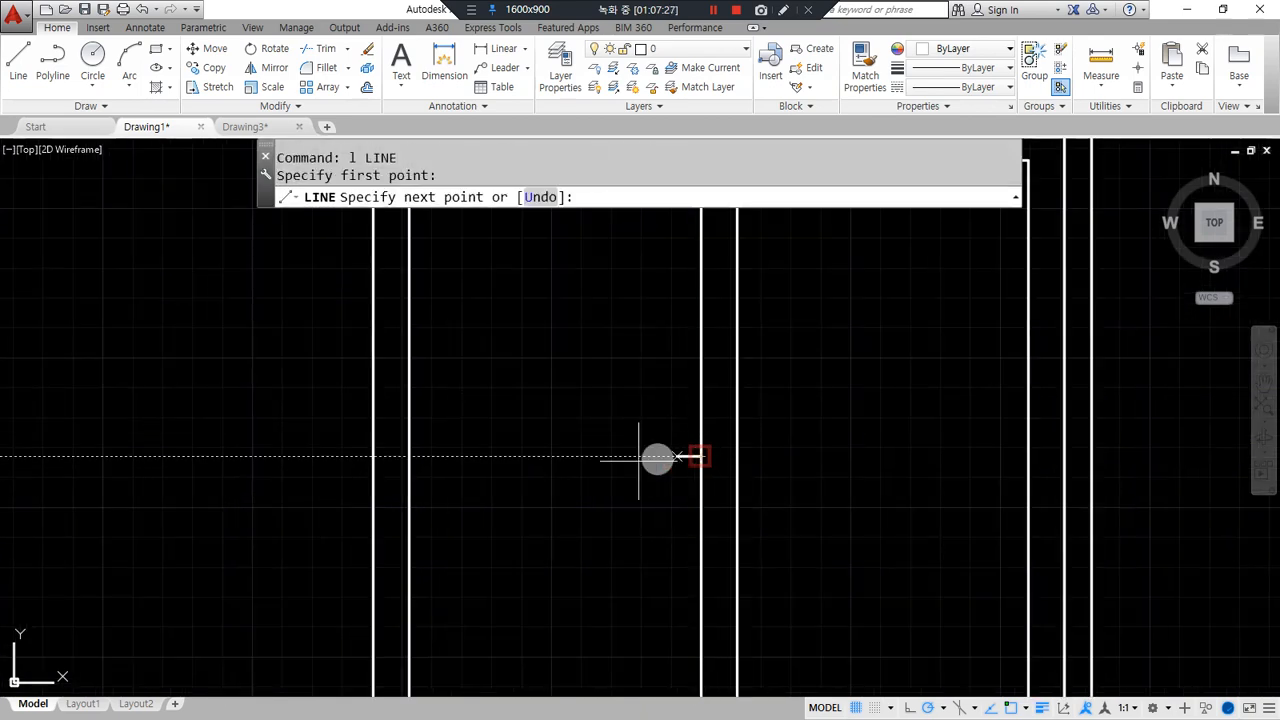
pyautogui.write('60')
pyautogui.press('Return')
pyautogui.press('Return')
# Draw a circle of radius 30 centred on the free end of the horizontal guide line.
pyautogui.scroll(5, 649, 463)
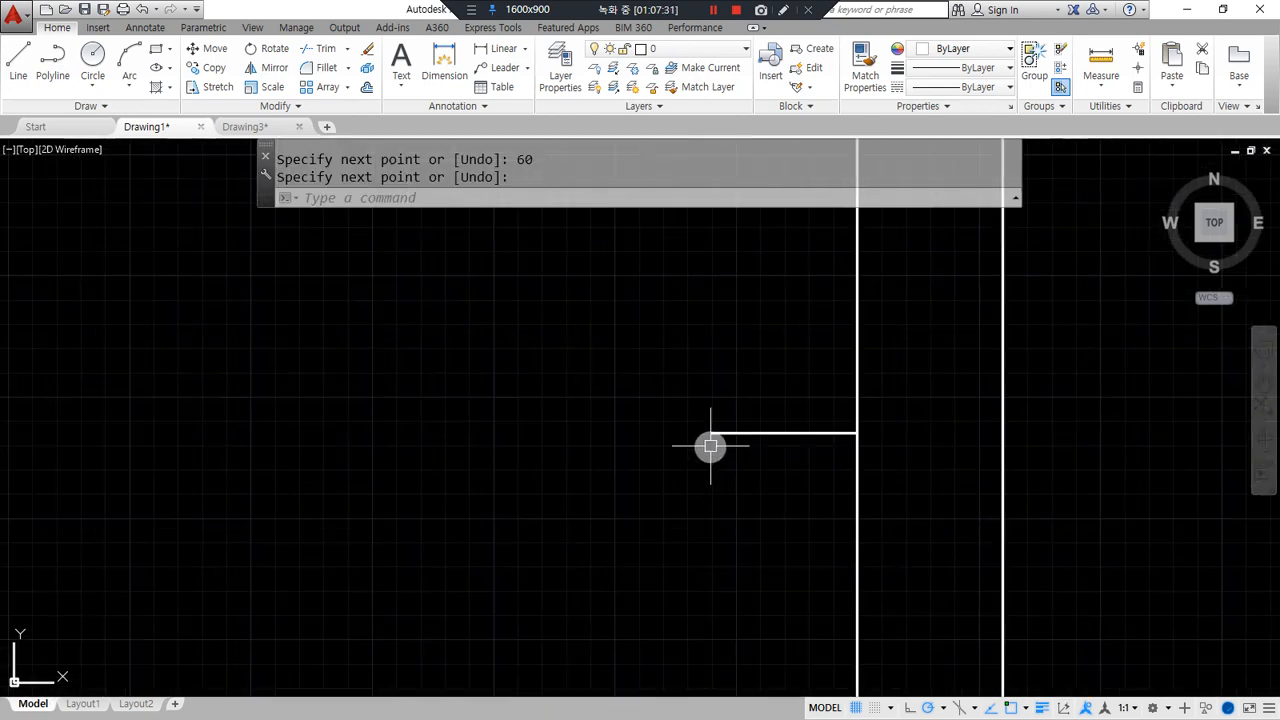
pyautogui.write('c')
pyautogui.press('Return')
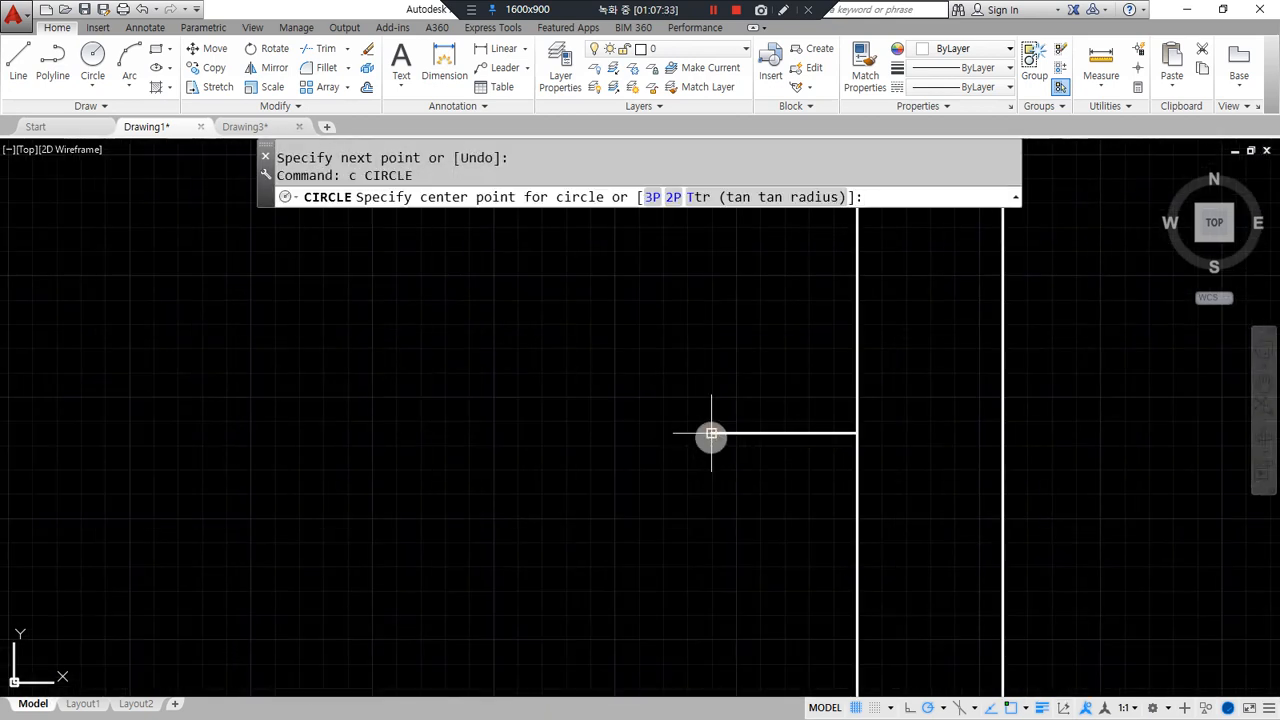
pyautogui.click(711, 433)
pyautogui.write('3')
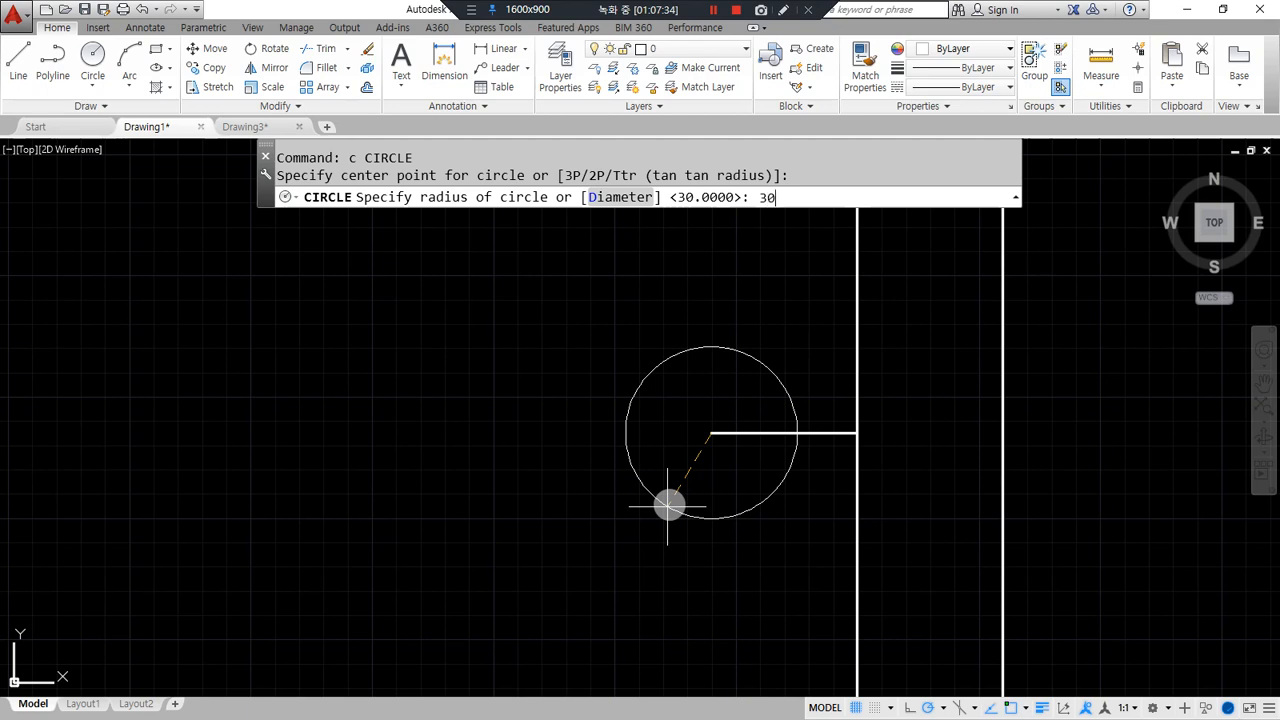
pyautogui.write('0')
pyautogui.press('Return')
# Draw a three-sided polygon inscribed in the circle, with one corner where the circle meets the guide line.
pyautogui.write('pol')
pyautogui.press('Return')
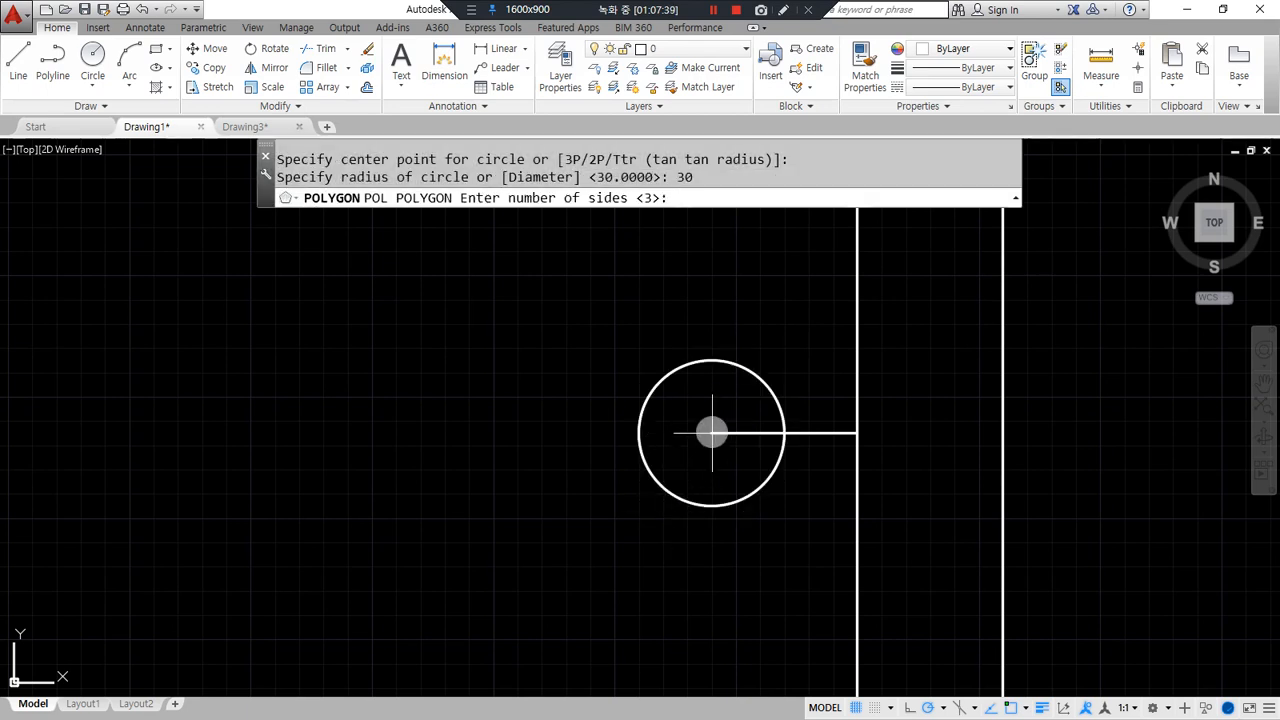
pyautogui.press('Return')
pyautogui.click(711, 433)
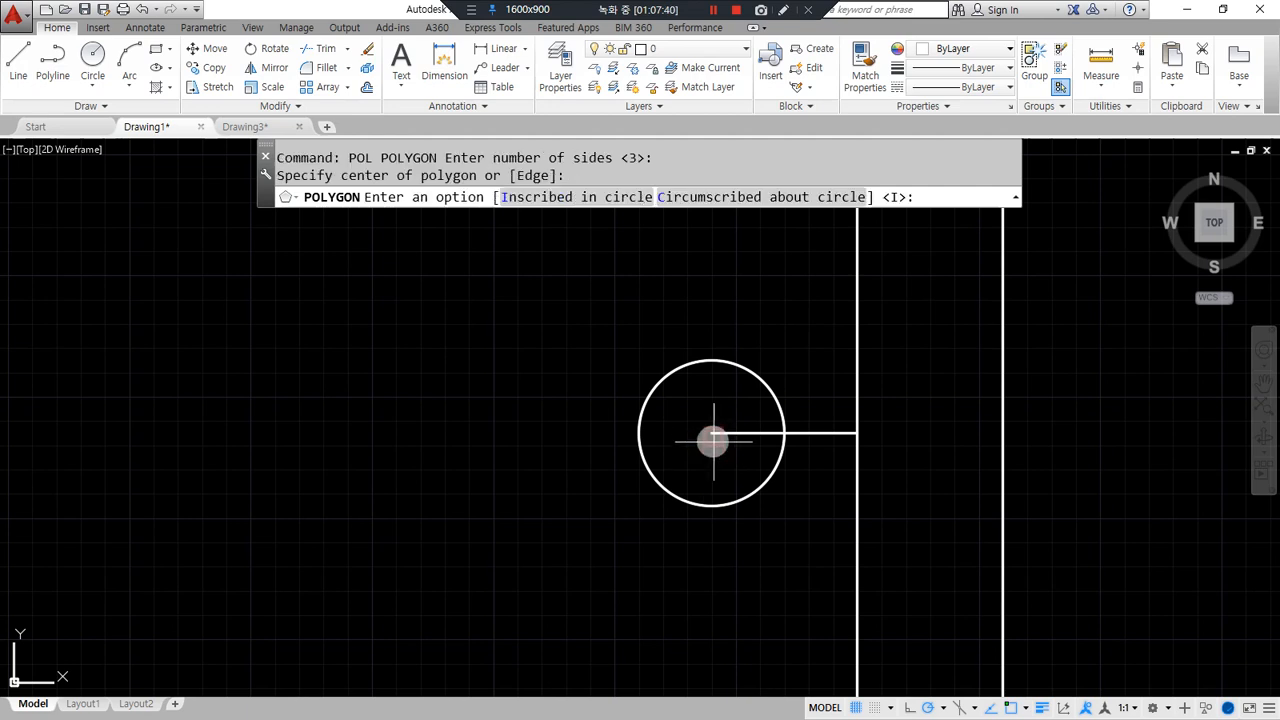
pyautogui.write('i')
pyautogui.press('Return')
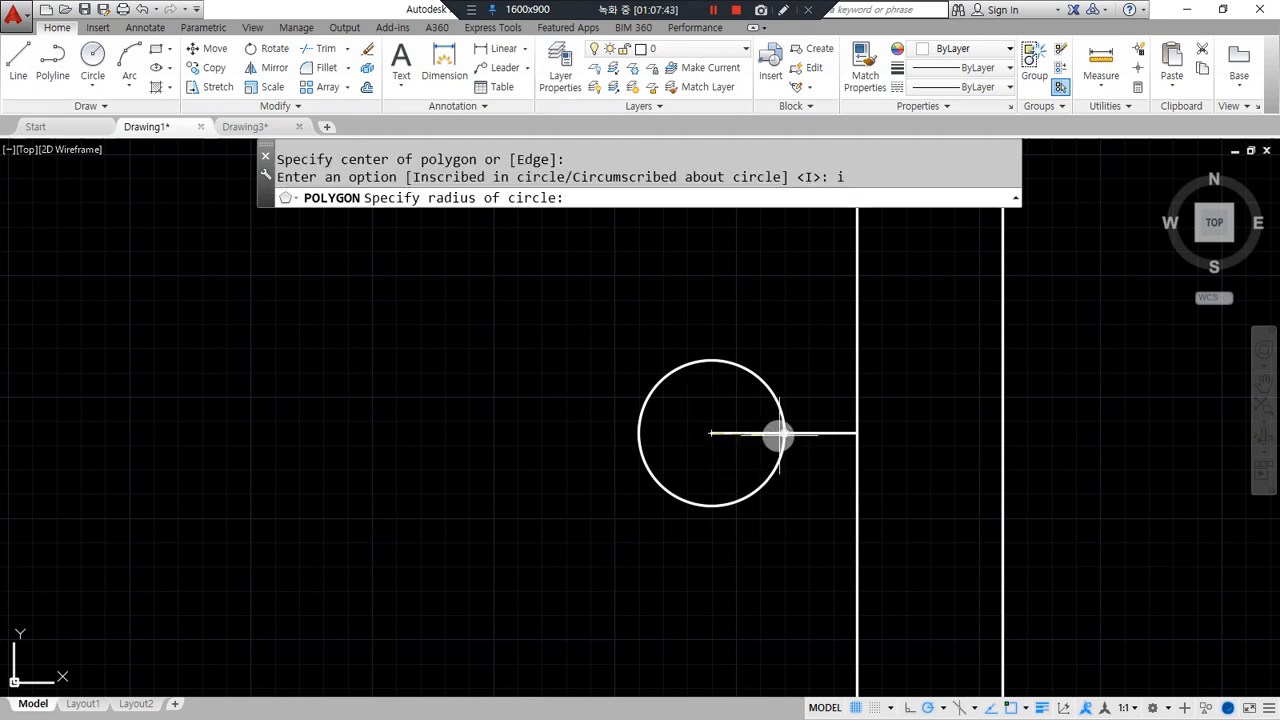
pyautogui.click(780, 433)
# Erase the circle and the horizontal guide line around the triangle.
pyautogui.click(775, 472)
pyautogui.click(809, 433)
pyautogui.write('e')
pyautogui.press('Return')
# Draw a horizontal guide line across the gap between the two vertical sash lines, level with the triangle's tip.
pyautogui.scroll(-2, 800, 497)
pyautogui.moveTo(809, 500); pyautogui.dragTo(655, 488, button='middle')
pyautogui.write('l')
pyautogui.press('Return')
pyautogui.click(655, 455)
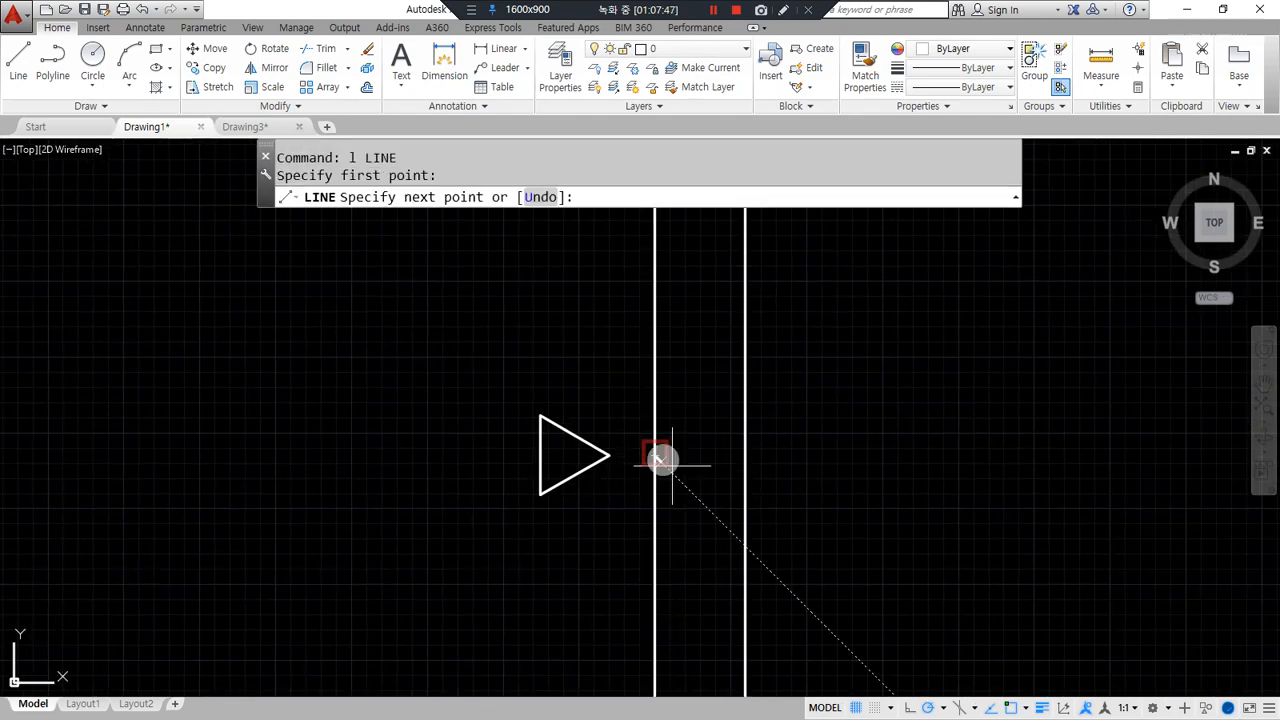
pyautogui.click(745, 455)
pyautogui.press('Return')
# Mirror the triangle about a vertical axis through the guide line's midpoint, keeping the original.
pyautogui.write('mi')
pyautogui.press('Return')
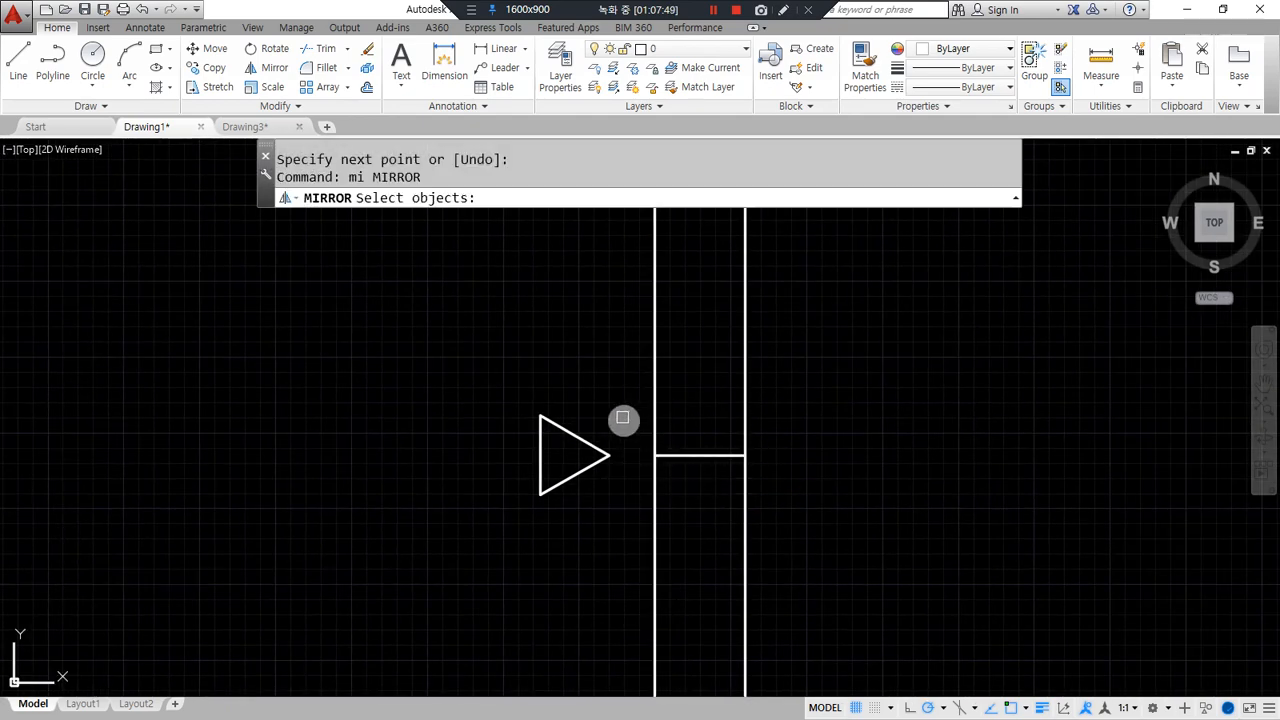
pyautogui.click(615, 407)
pyautogui.click(529, 494)
pyautogui.press('Return')
pyautogui.click(699, 456)
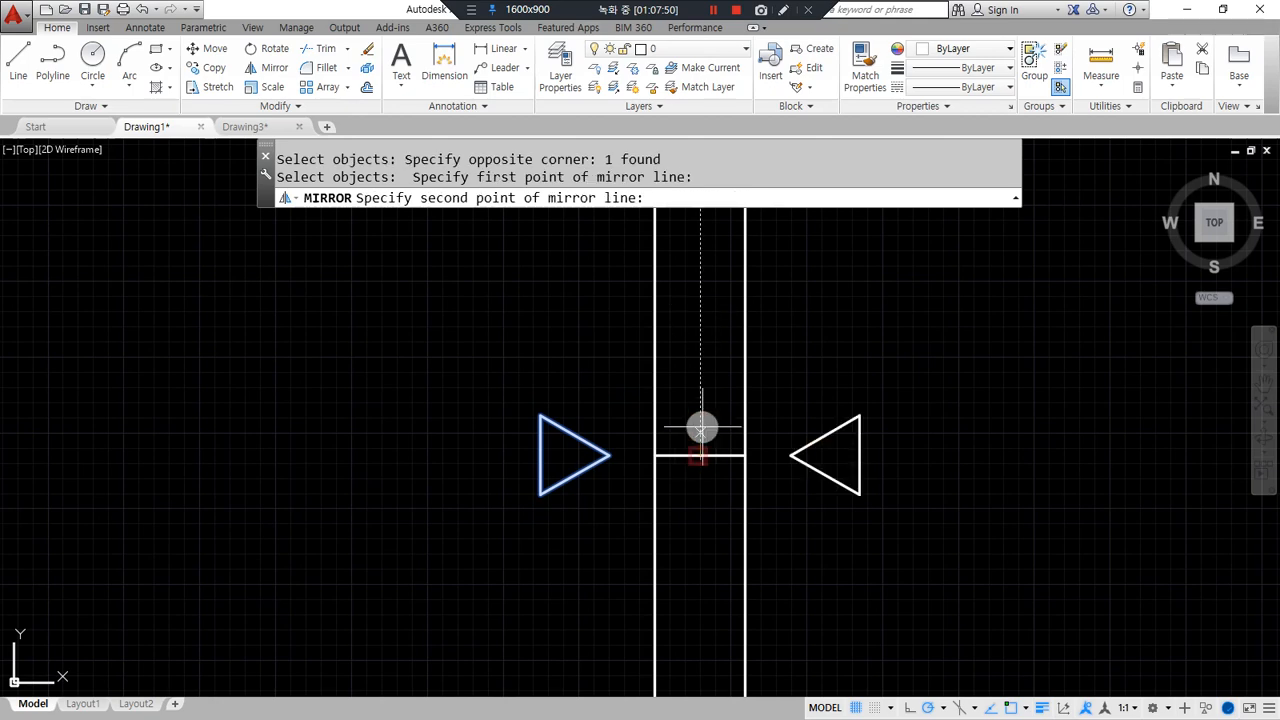
pyautogui.click(700, 386)
pyautogui.press('Return')
pyautogui.press('Return')
# Erase the short horizontal guide line between the two triangles.
pyautogui.click(699, 455)
pyautogui.write('e')
pyautogui.press('Return')
# Mirror the right-half sashes with their triangles about the window's vertical centre line, keeping the originals.
pyautogui.scroll(-8, 674, 514)
pyautogui.moveTo(616, 518); pyautogui.dragTo(637, 483, button='middle')
pyautogui.write('mi')
pyautogui.press('Return')
pyautogui.click(538, 281)
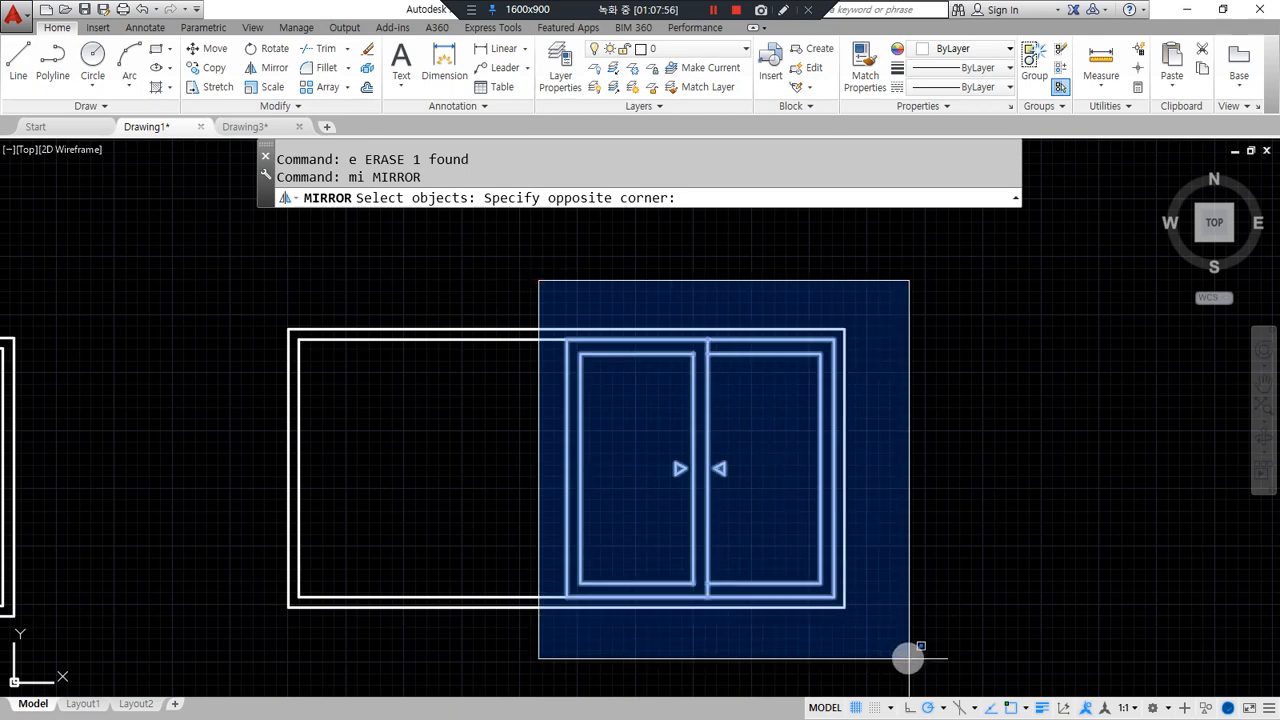
pyautogui.click(908, 657)
pyautogui.press('Return')
pyautogui.click(564, 340)
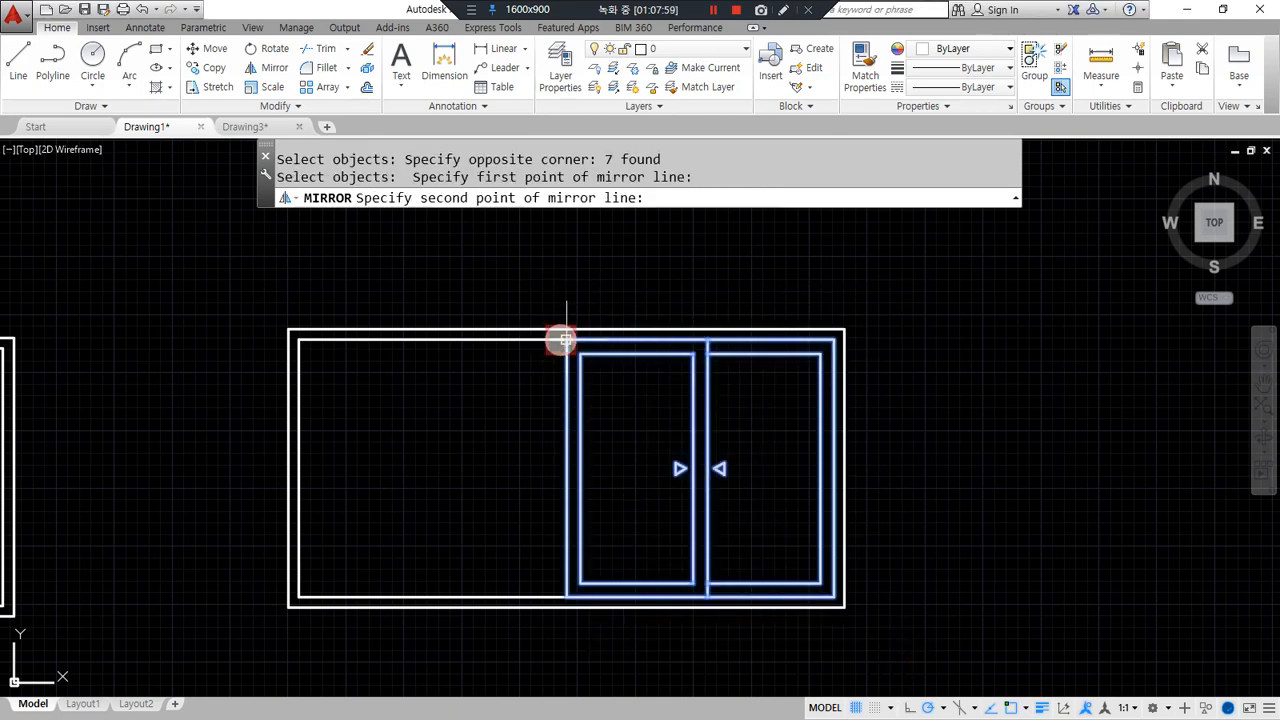
pyautogui.click(566, 571)
pyautogui.press('Return')
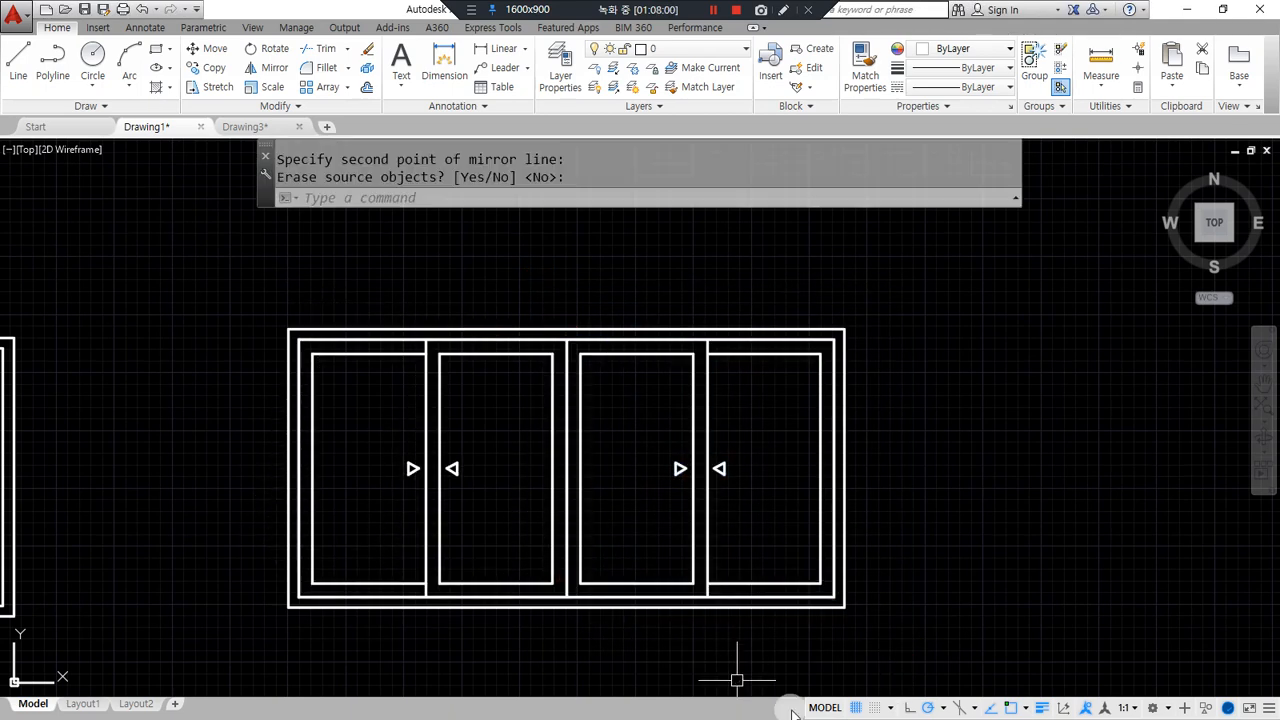
pyautogui.moveTo(650, 506); pyautogui.dragTo(640, 512)
pyautogui.moveTo(514, 467); pyautogui.dragTo(517, 507)
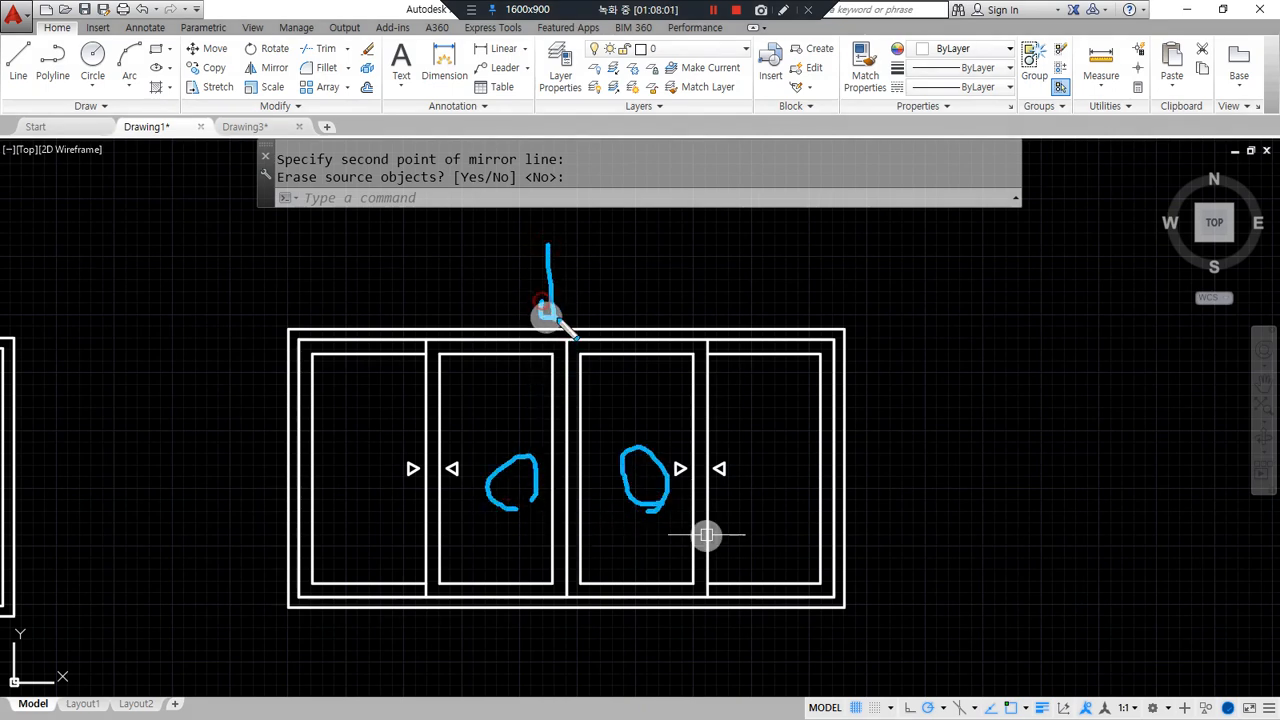
pyautogui.moveTo(769, 430); pyautogui.dragTo(763, 448)
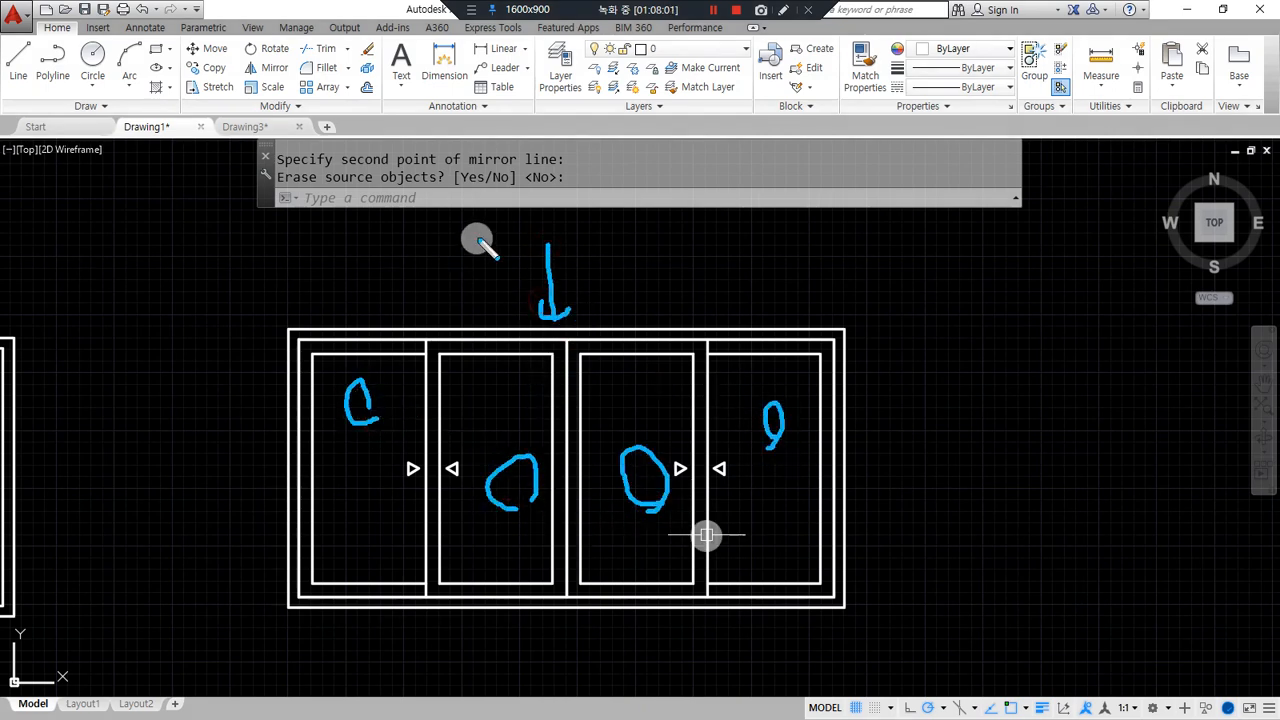